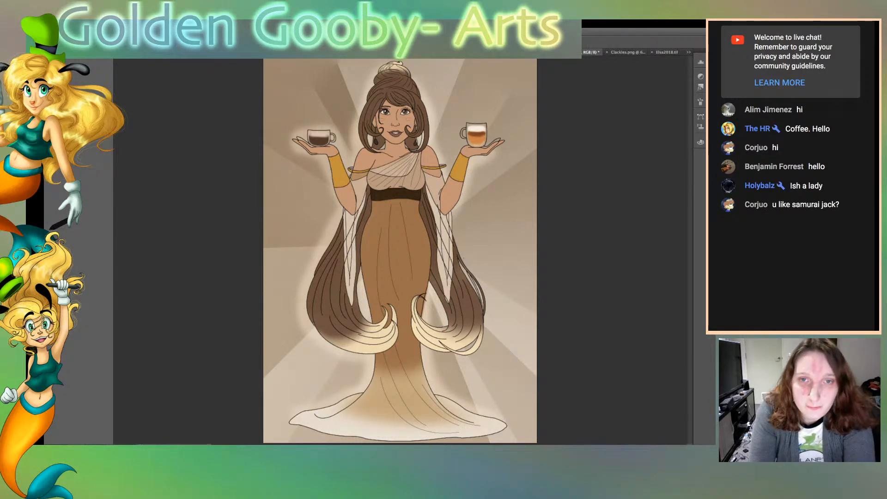
Hide the figure's flat colors and the brown ray background so only the line art shows on white
key("Delete")
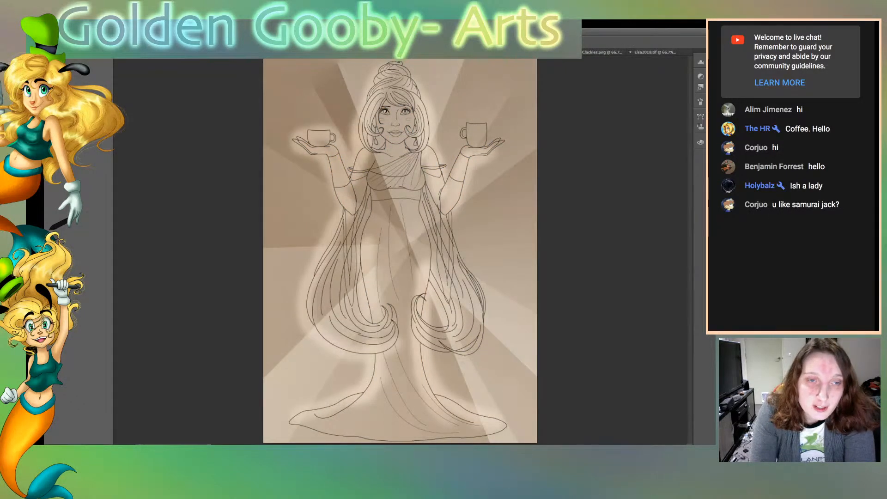
key("ctrl+z")
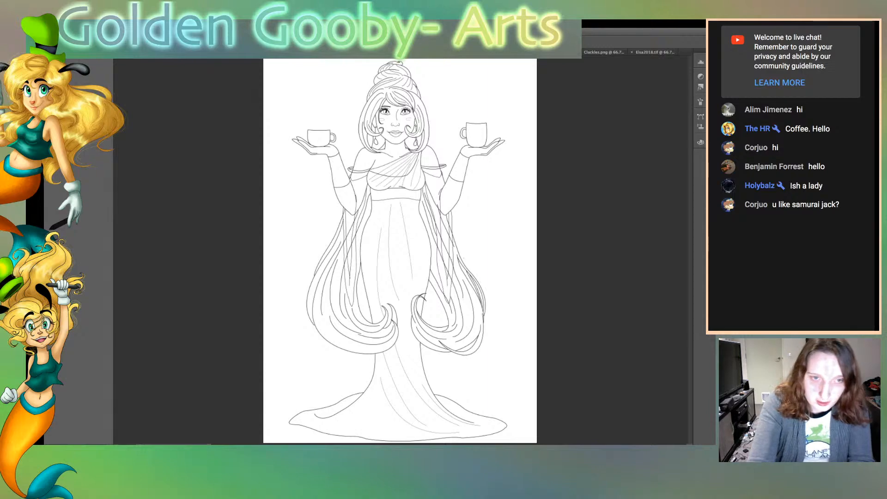
Extend the vertical line of the earring inside the viewer's-left hair curl down to the strand below, and save the drawing
key("super+plus")
key("super+plus")
key("super+plus")
key("super+plus")
key("super+plus")
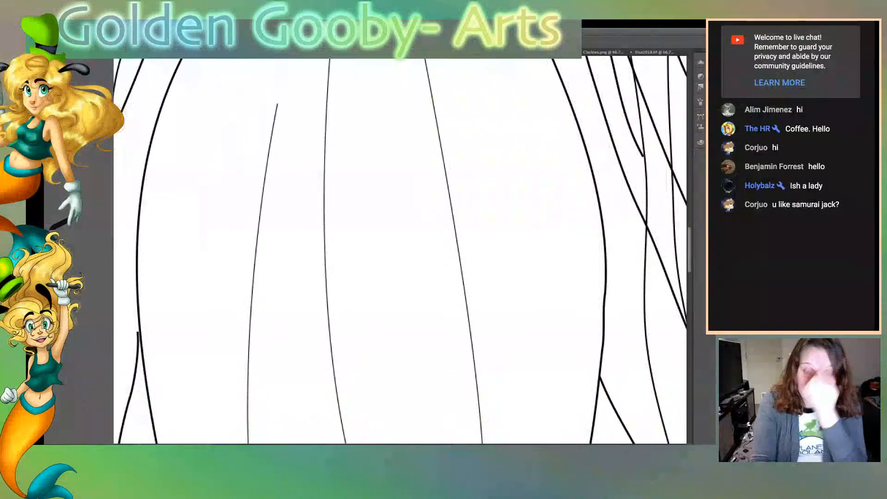
scroll(400, 251, "up", 15)
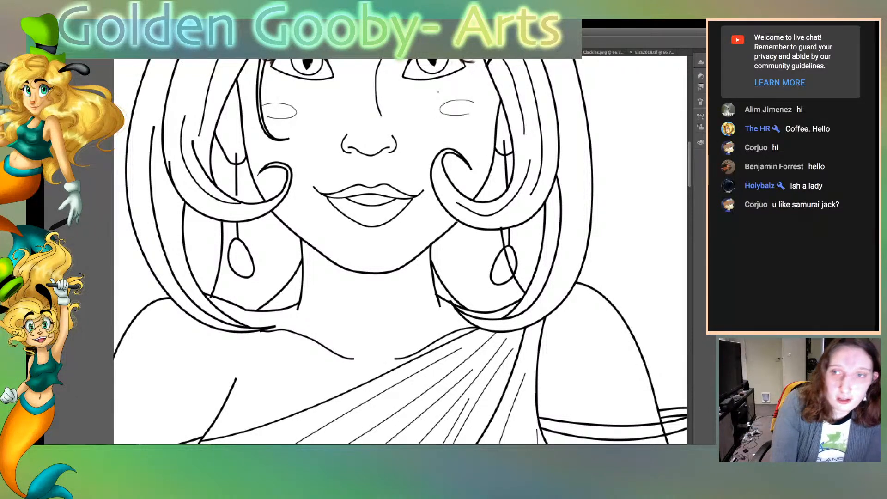
key("super+plus")
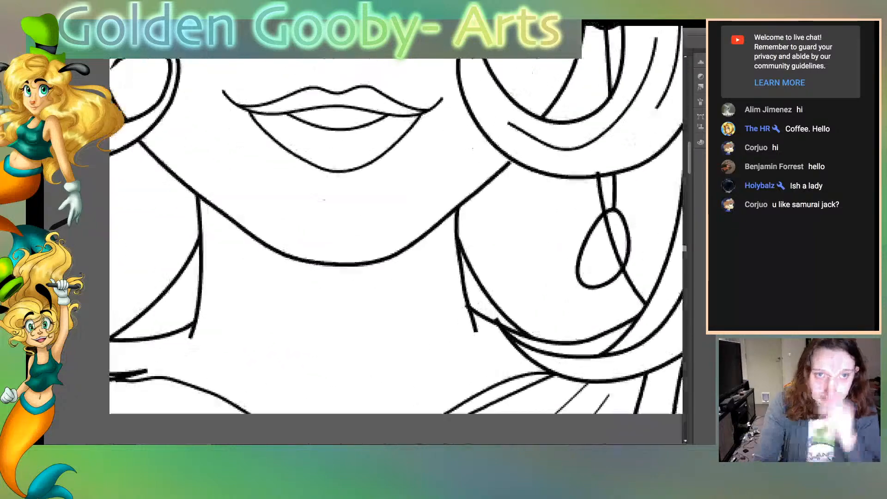
scroll(476, 141, "up", 5)
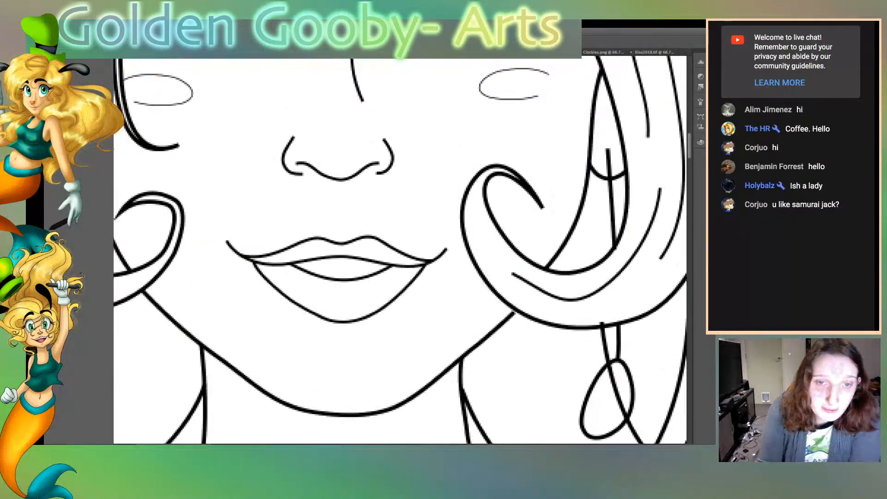
left_click_drag(475, 140, 682, 140)
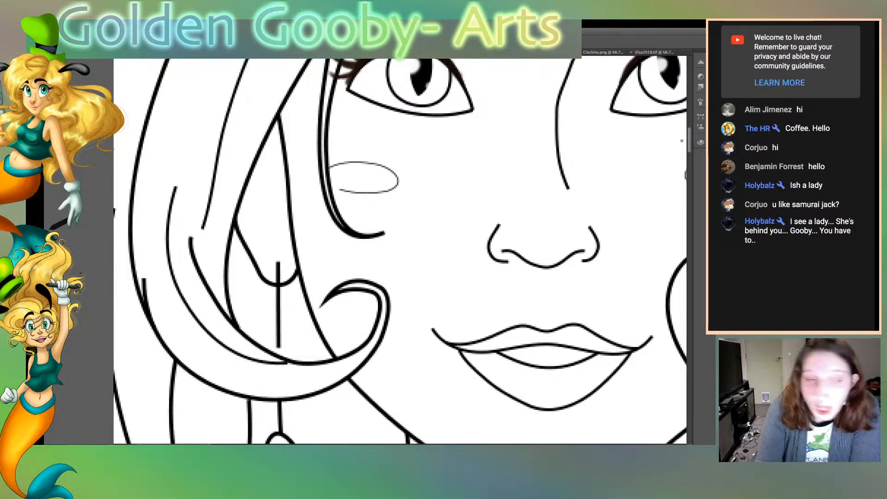
left_click_drag(278, 347, 278, 355)
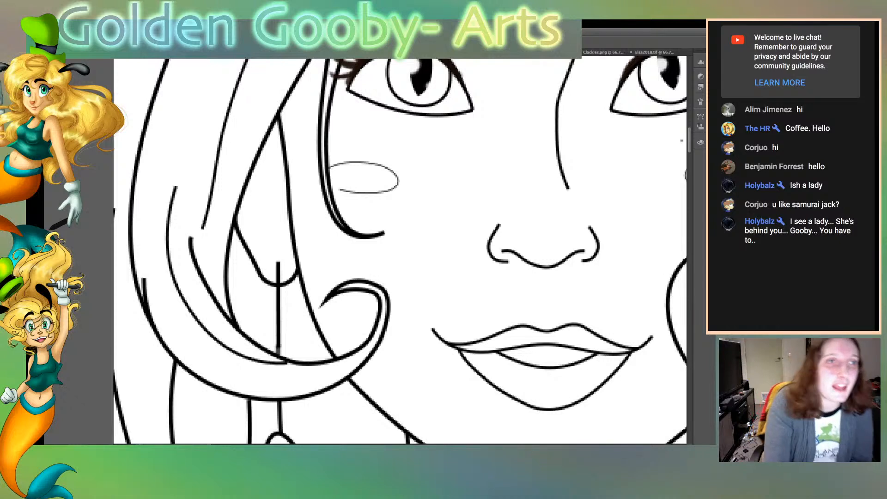
key("ctrl+z")
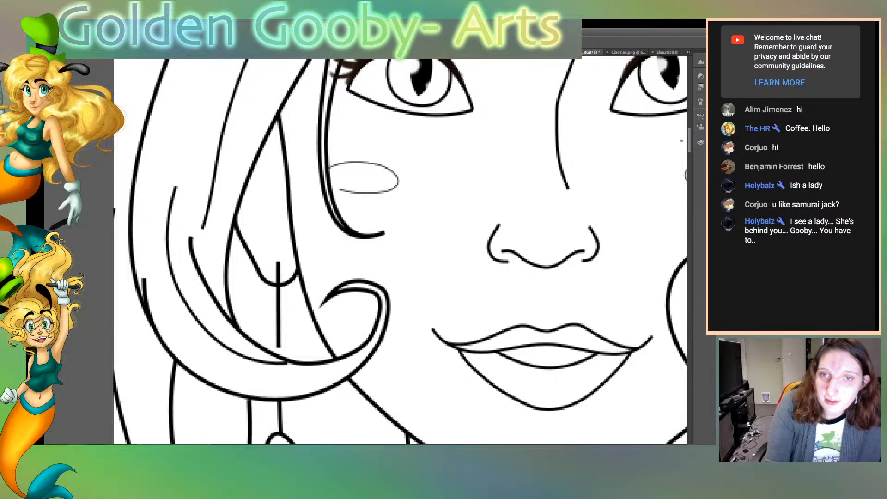
key("ctrl+s")
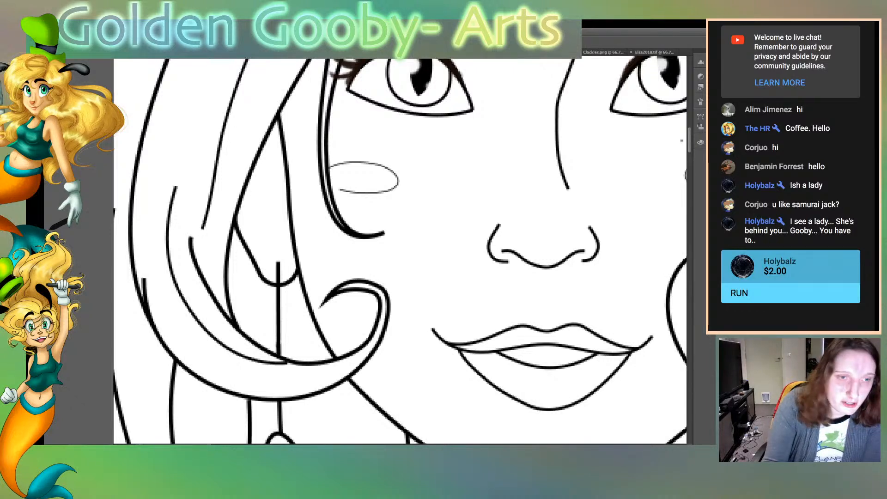
Erase the blunt tips of the hair curls on both sides of the face into tapered points
left_click_drag(320, 305, 325, 296)
left_click_drag(382, 238, 376, 237)
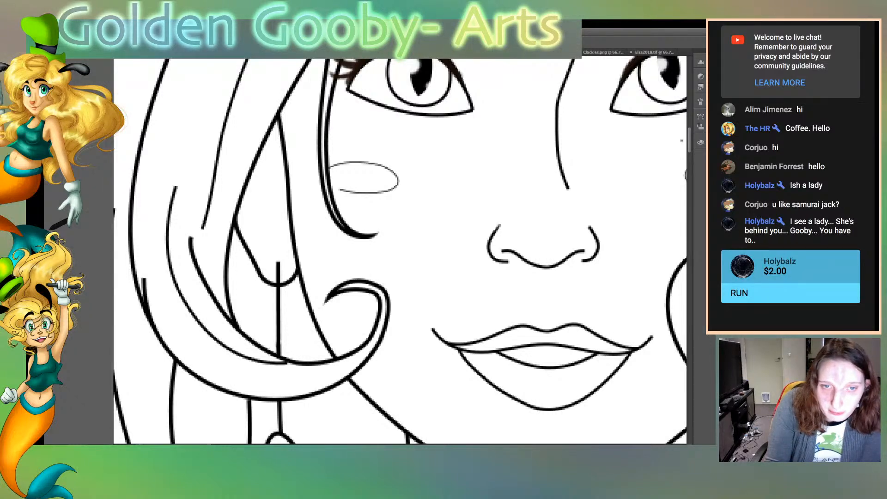
left_click_drag(682, 140, 454, 141)
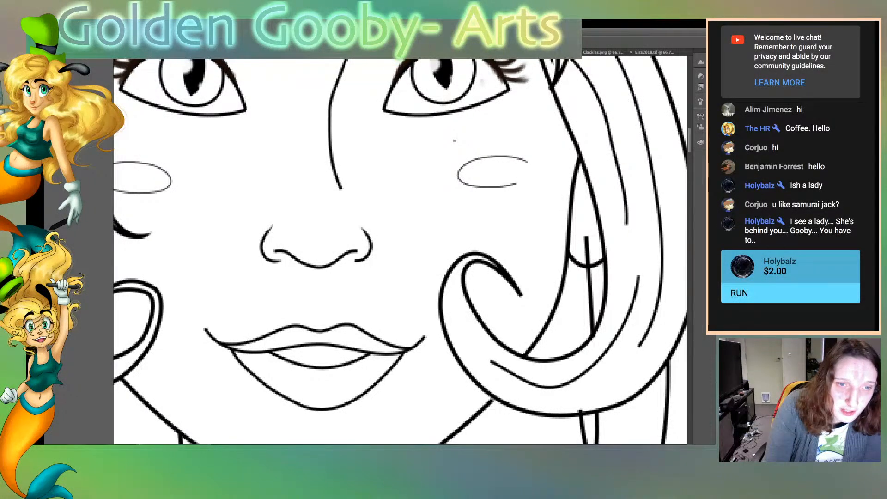
left_click_drag(522, 296, 513, 277)
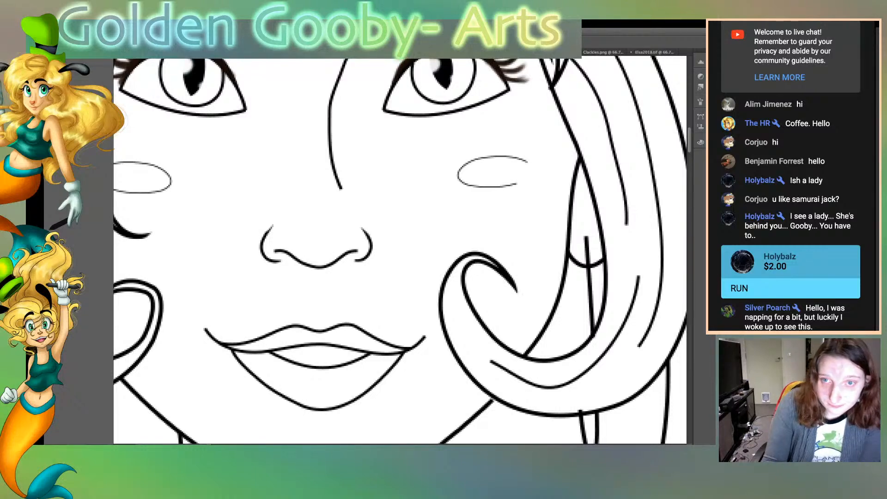
Taper the lower ends of the inner strand lines in the bangs above the eyes
scroll(400, 249, "up", 5)
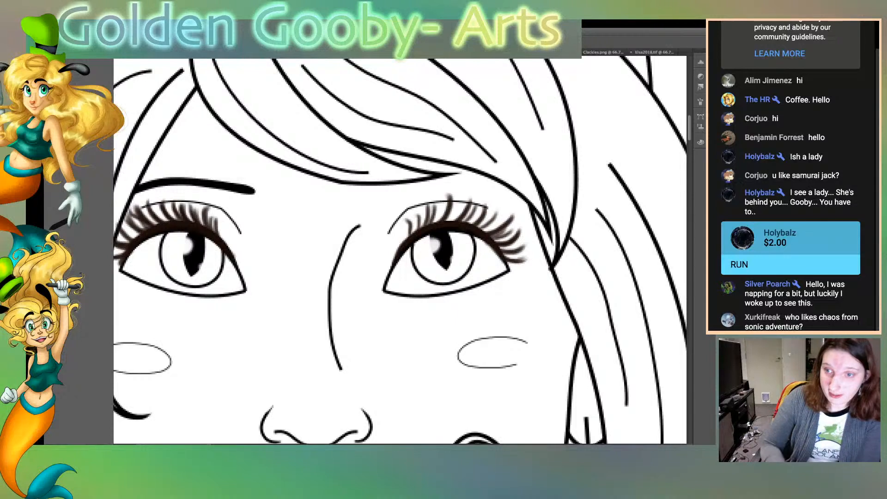
left_click_drag(370, 173, 367, 173)
left_click_drag(498, 162, 492, 162)
left_click_drag(455, 140, 435, 131)
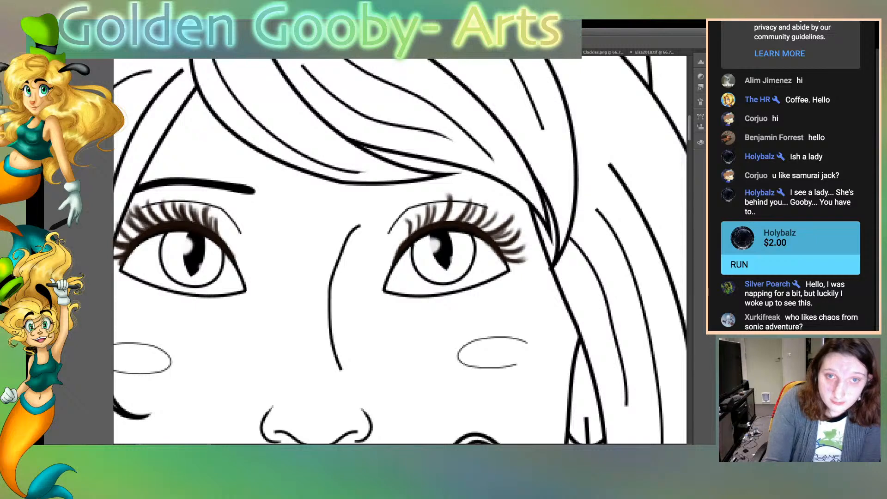
mouse_move(545, 130)
left_mouse_down()
mouse_move(533, 98)
mouse_move(545, 129)
left_mouse_up()
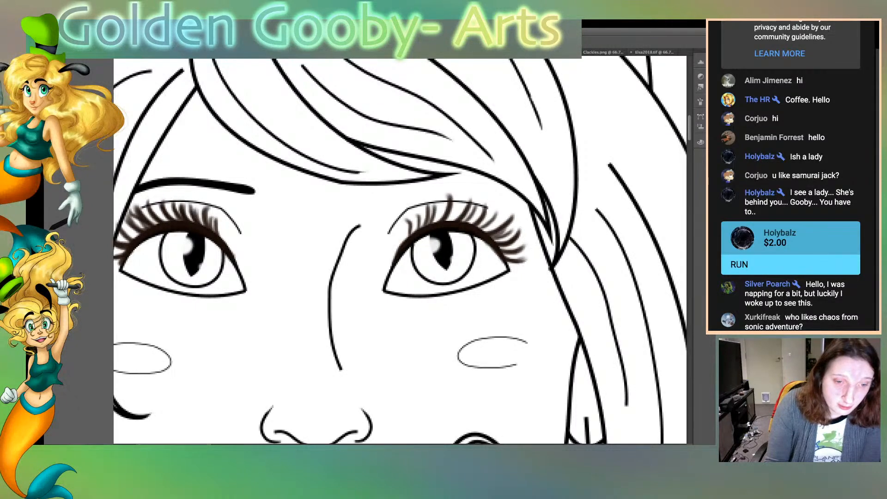
Thin the upper end of the nose bridge line between the eyes to a fine point
scroll(400, 251, "left", 5)
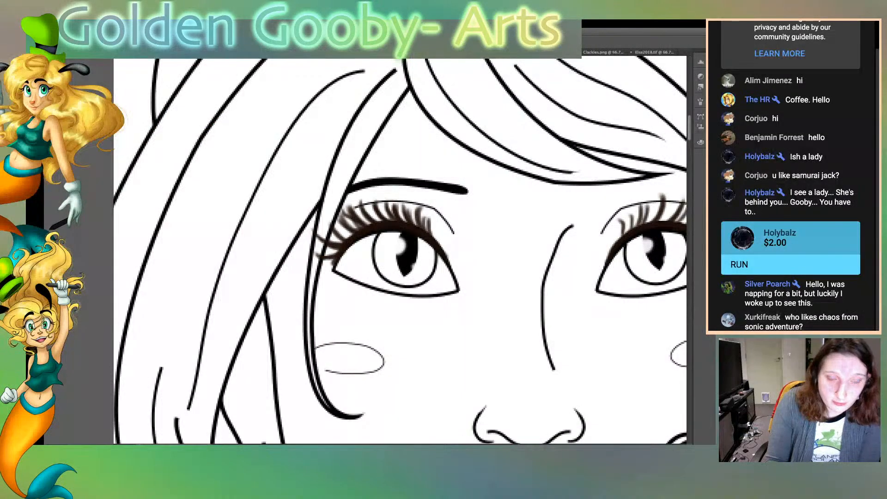
scroll(400, 251, "right", 5)
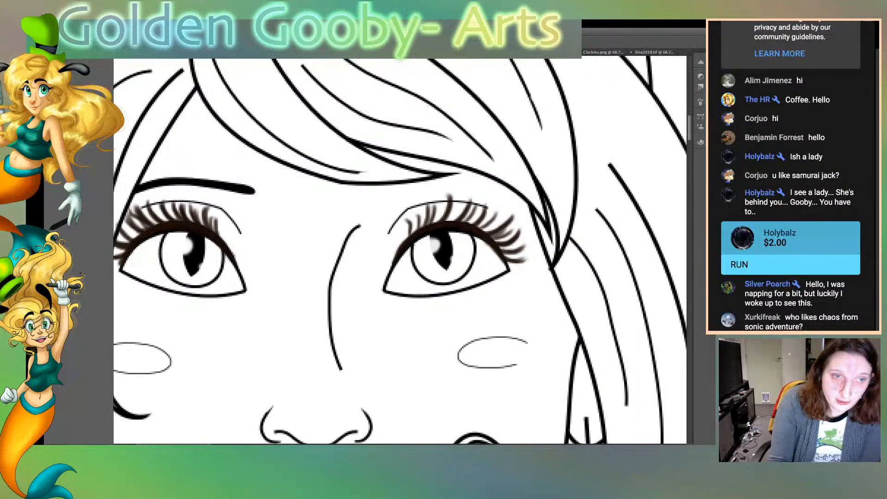
left_click_drag(350, 231, 360, 226)
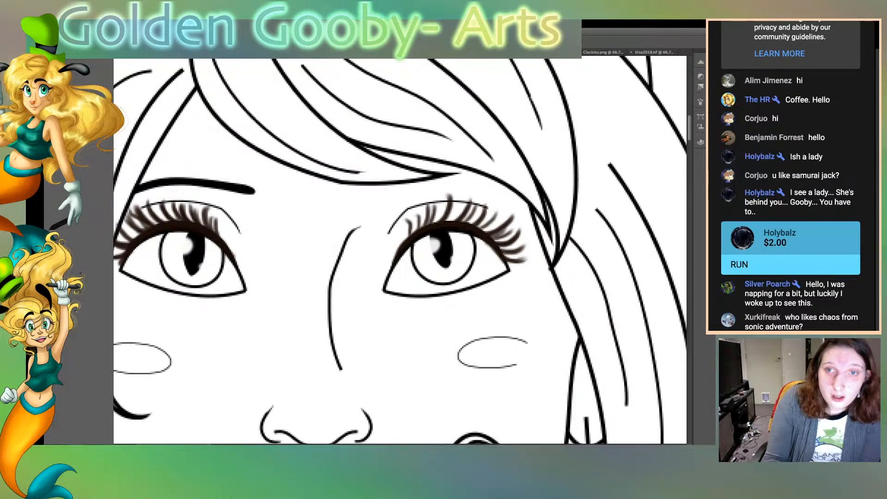
Taper the upper ends of the bang strands and outline where they start near the hair parting
scroll(400, 250, "up", 4)
left_click_drag(301, 250, 312, 267)
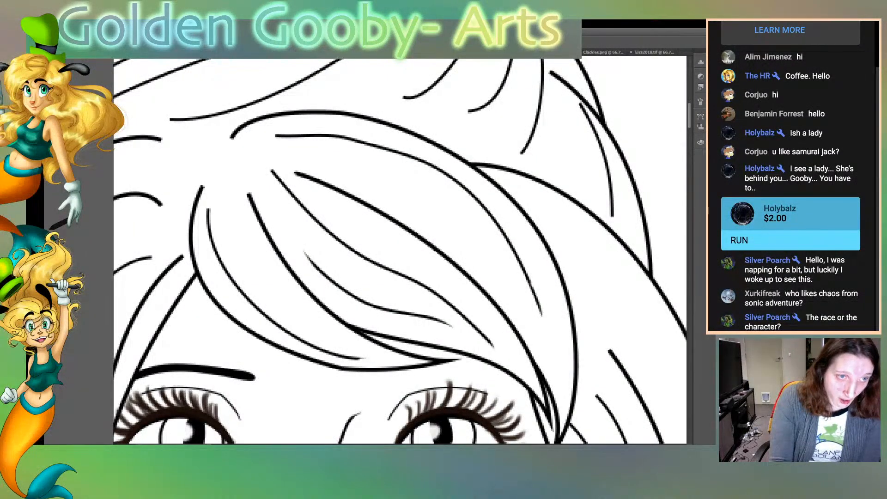
left_click_drag(246, 192, 254, 216)
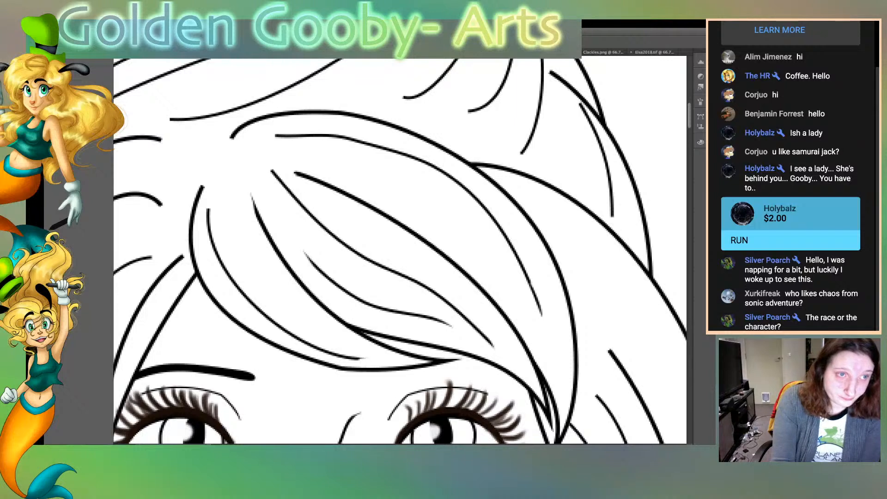
left_click_drag(229, 139, 238, 125)
left_click_drag(229, 139, 249, 119)
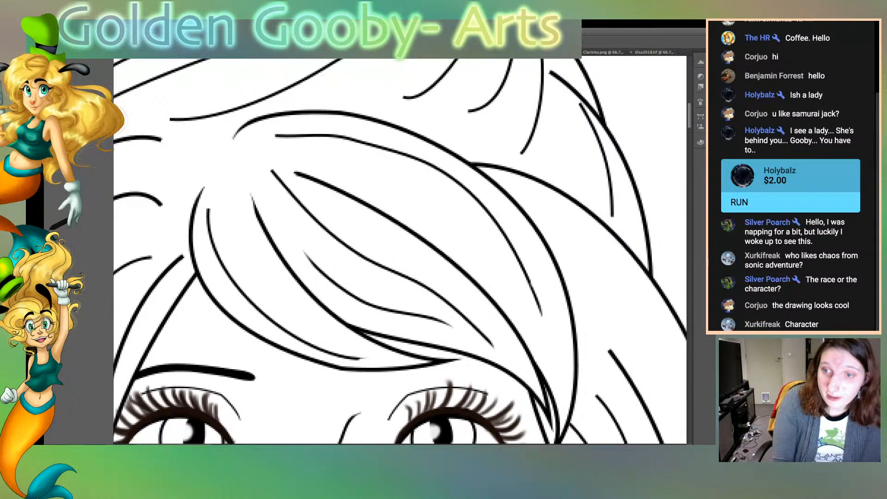
Taper the loose ends of the hair strand lines on the viewer's-left side of the head
scroll(400, 249, "left", 3)
scroll(400, 250, "left", 10)
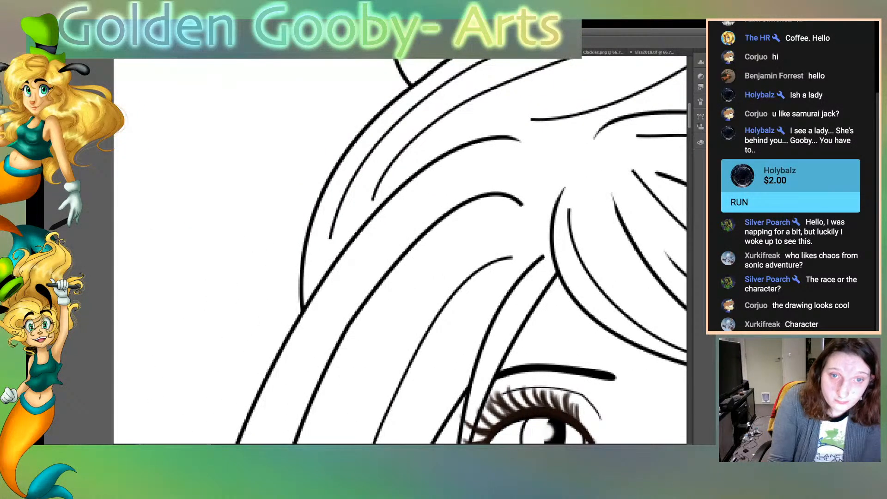
left_click_drag(524, 205, 511, 195)
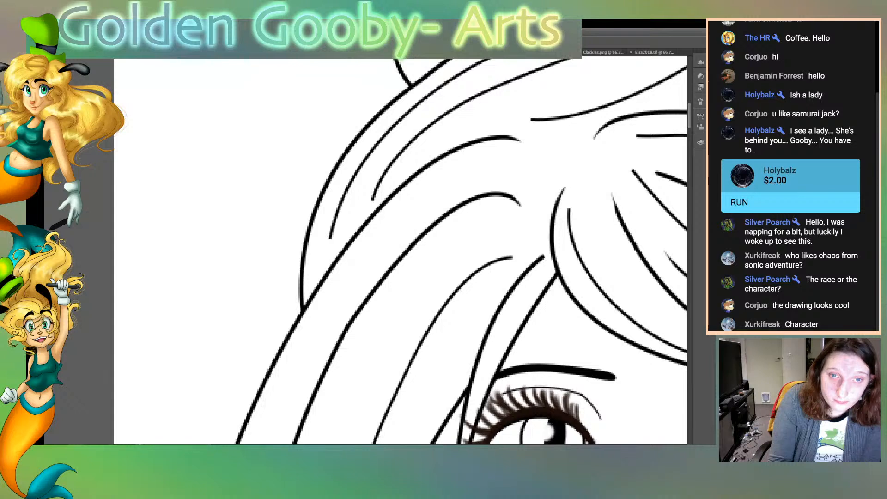
mouse_move(328, 240)
left_mouse_down()
mouse_move(332, 217)
mouse_move(374, 184)
left_mouse_up()
Taper the top of the viewer's-left earring line and the upper ends of the hair strands beside it
left_click_drag(689, 121, 689, 150)
left_click_drag(410, 193, 413, 206)
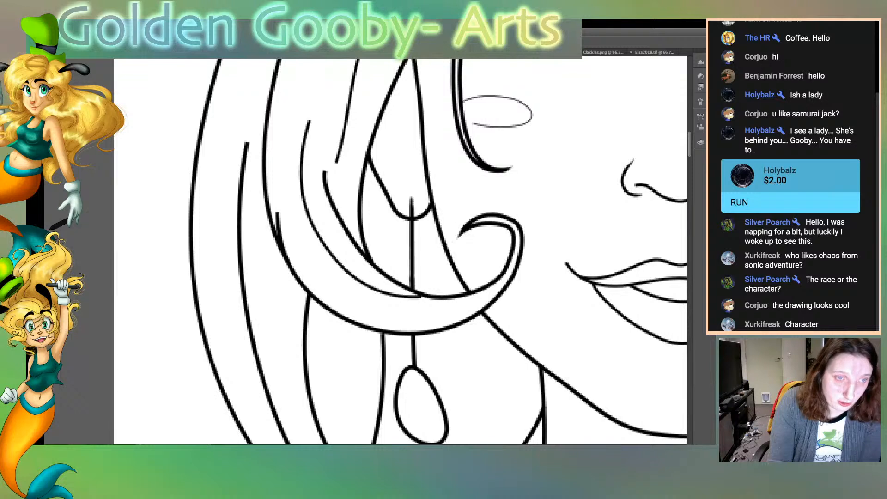
left_click_drag(322, 169, 326, 192)
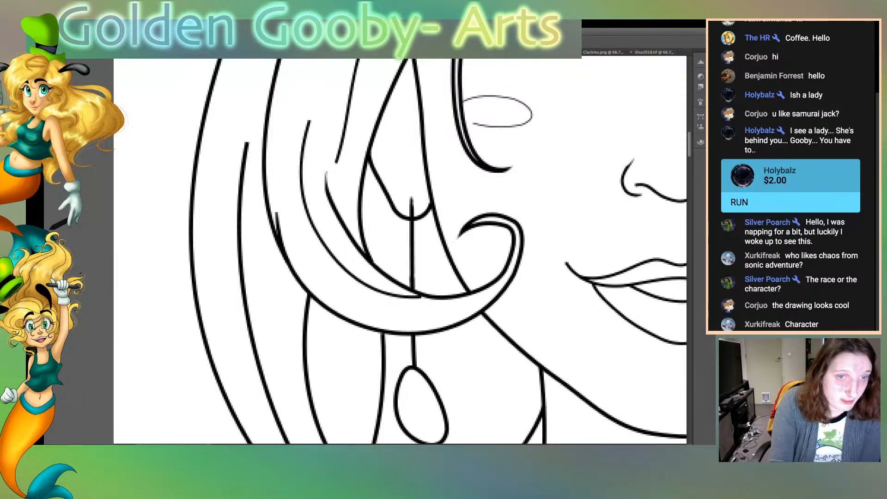
mouse_move(307, 119)
left_mouse_down()
mouse_move(301, 148)
mouse_move(339, 157)
mouse_move(343, 150)
left_mouse_up()
left_click_drag(243, 142, 237, 206)
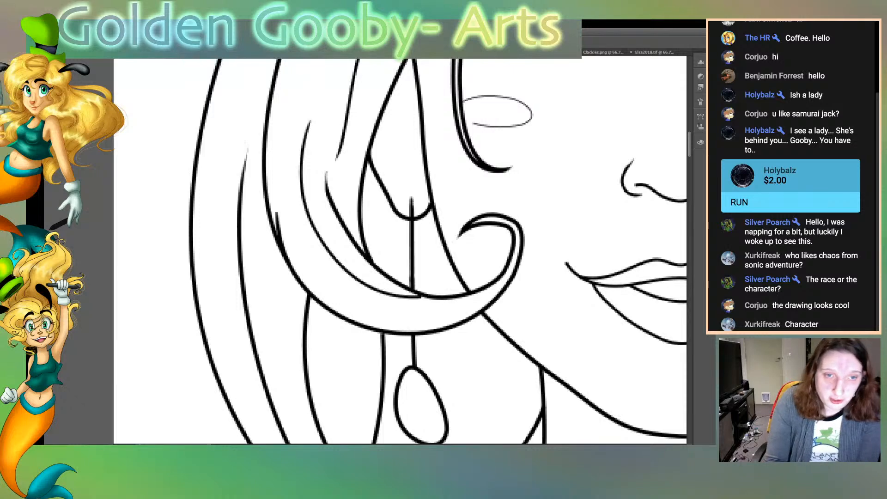
Taper the ends of the neck line, the underarm line and the hair tip over the viewer's-left shoulder
scroll(400, 251, "down", 8)
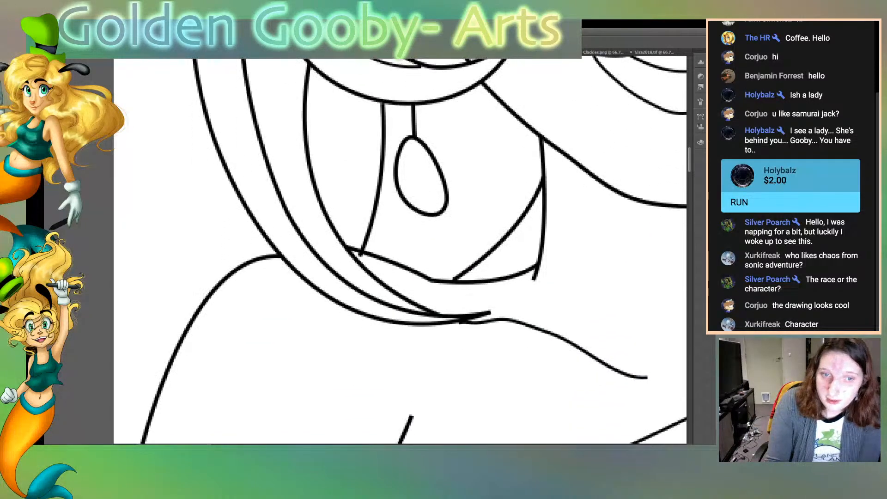
left_click_drag(536, 249, 540, 232)
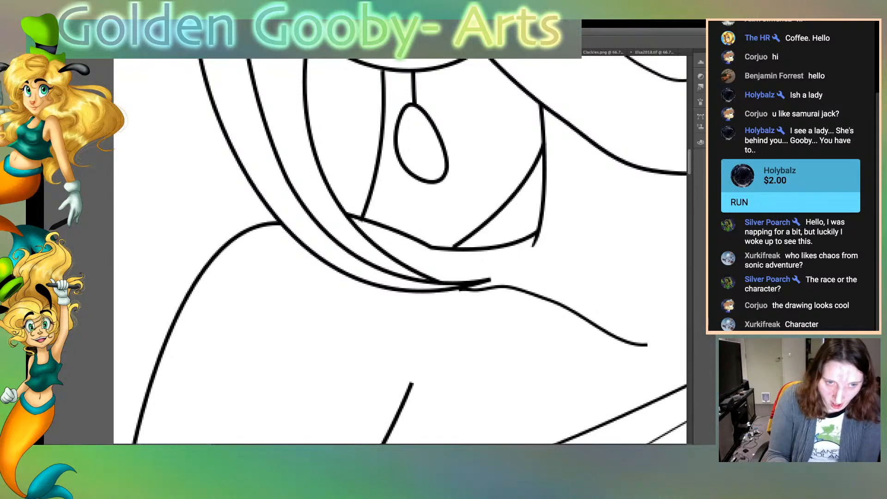
left_click_drag(414, 382, 393, 424)
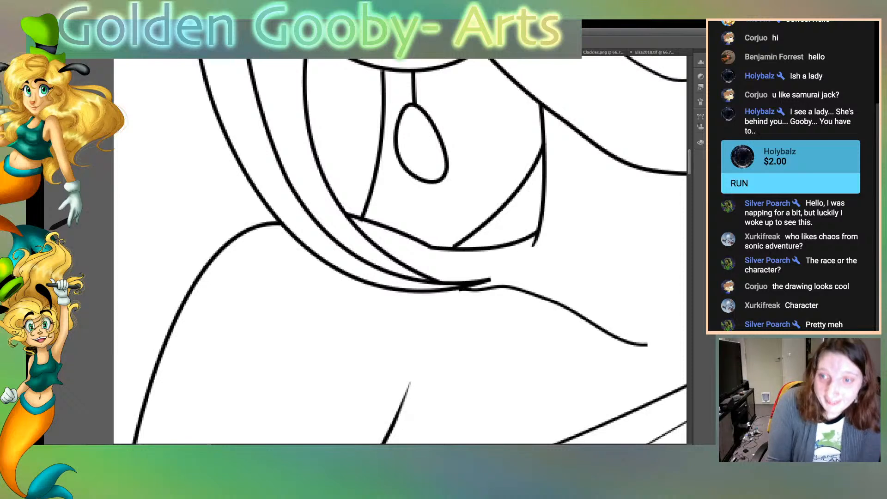
left_click_drag(475, 287, 491, 277)
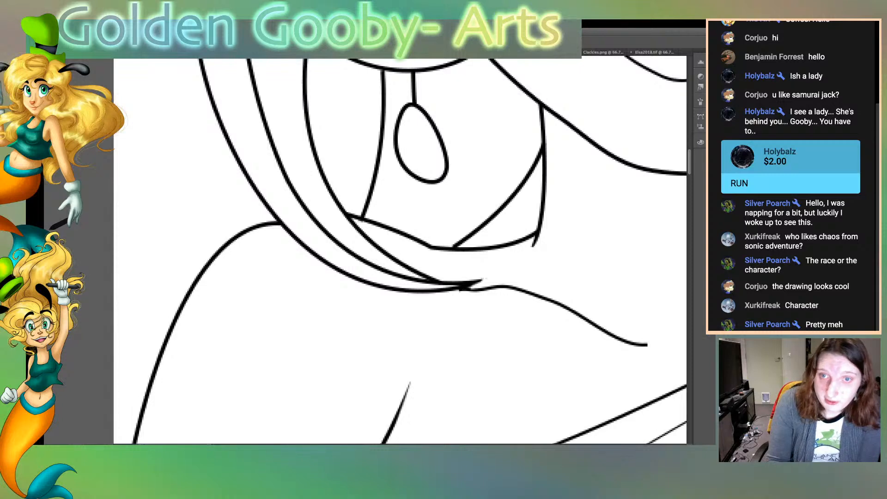
scroll(400, 251, "down", 14)
scroll(400, 251, "down", 3)
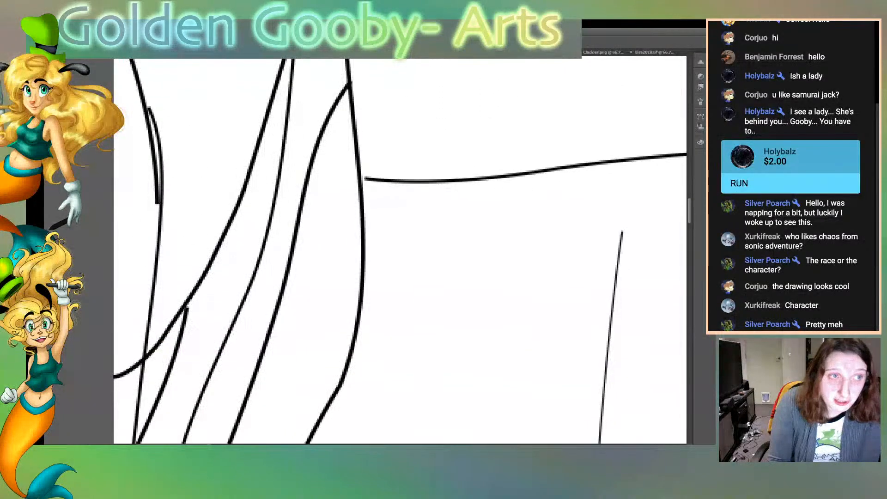
scroll(400, 251, "up", 6)
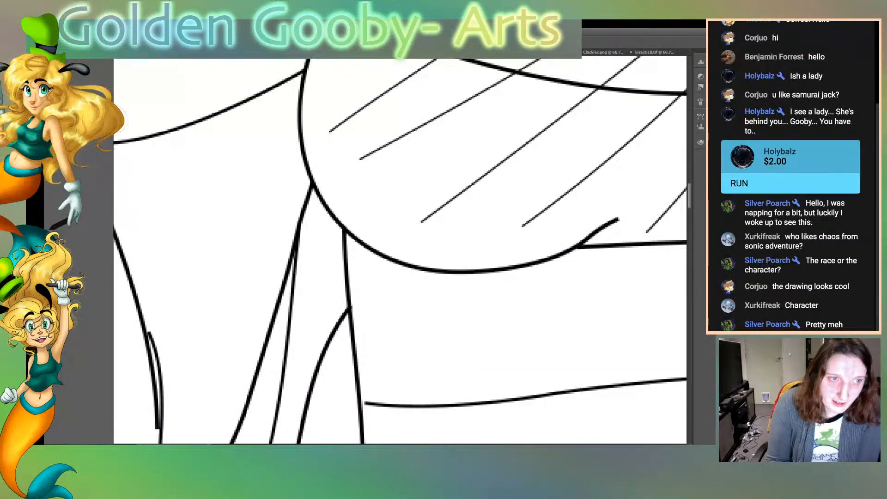
scroll(400, 251, "left", 5)
scroll(400, 250, "right", 1)
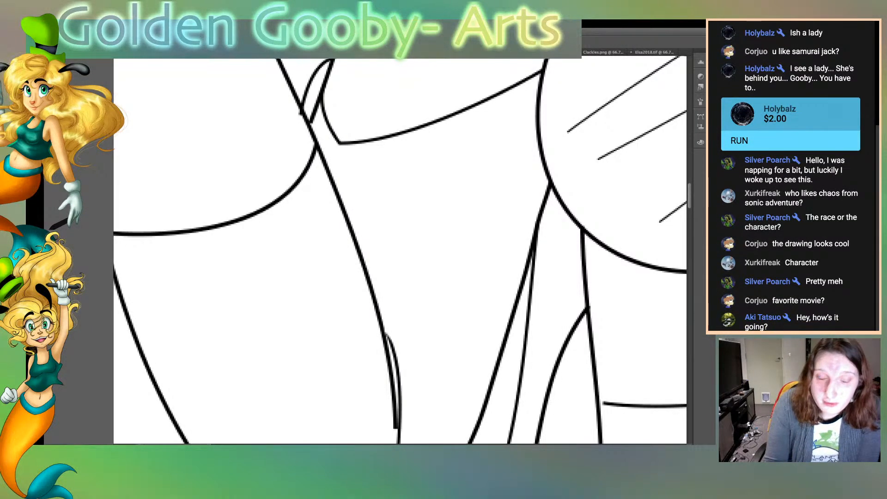
scroll(400, 251, "down", 6)
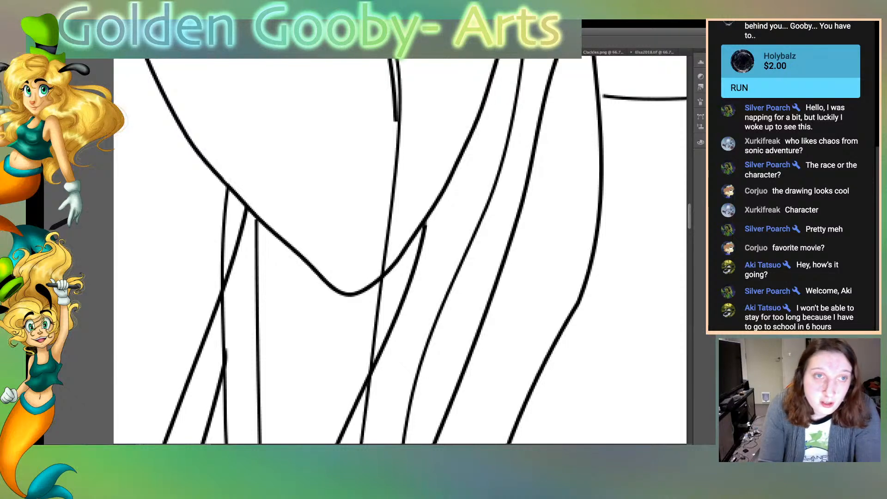
Clean up the overshooting end of the upper finger line where it meets the base of the cup
scroll(400, 249, "up", 20)
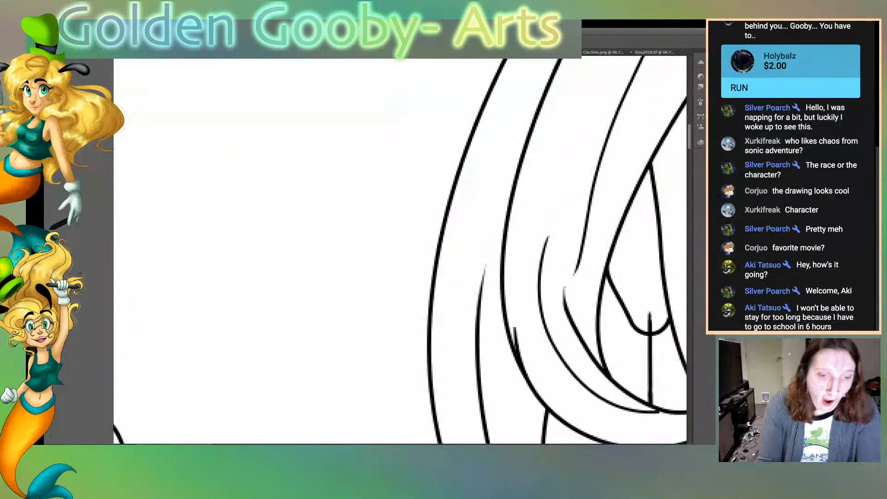
scroll(400, 250, "left", 15)
scroll(400, 249, "down", 1)
scroll(400, 250, "down", 9)
scroll(400, 249, "up", 5)
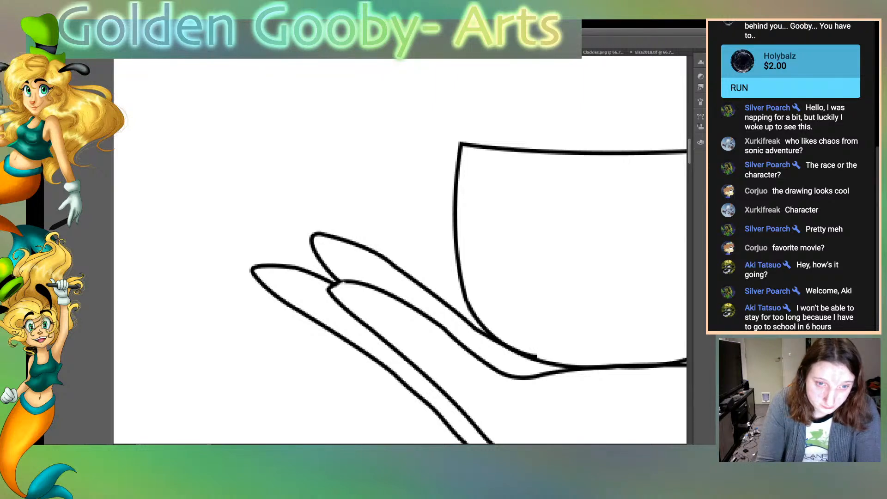
left_click_drag(538, 354, 530, 352)
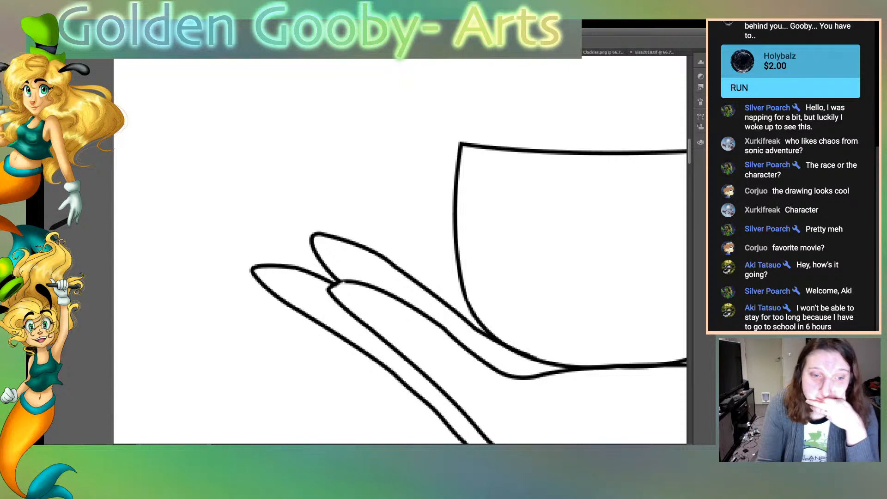
Erase the line crossing inside the viewer's-right earring and taper the loose strand ends in the hair curl above it
scroll(400, 249, "right", 20)
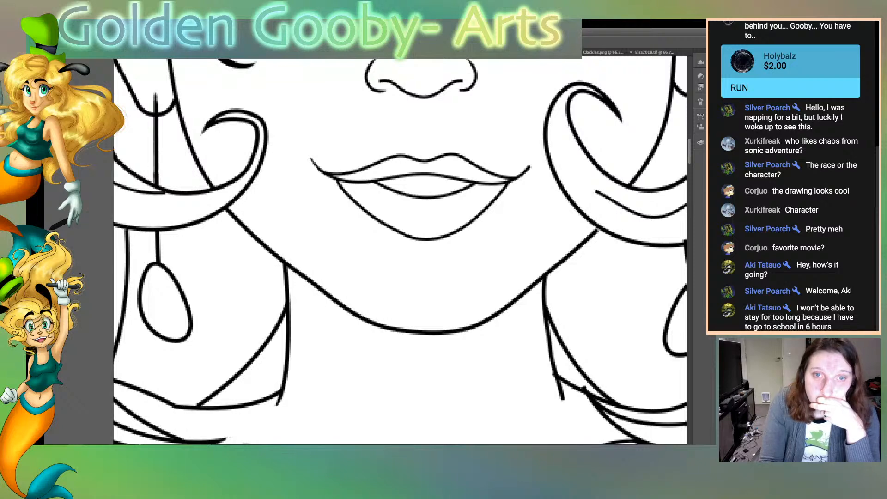
scroll(400, 249, "right", 10)
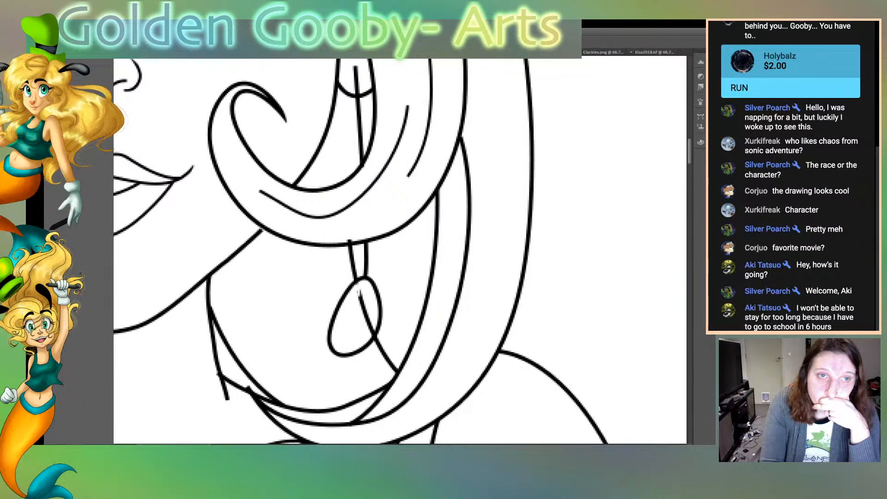
left_click_drag(362, 295, 375, 335)
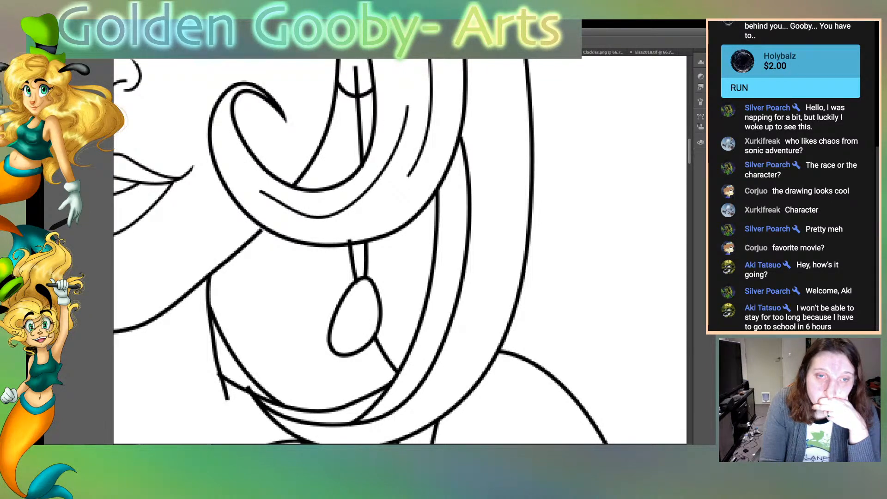
mouse_move(408, 105)
left_mouse_down()
mouse_move(405, 131)
mouse_move(407, 111)
left_mouse_up()
left_click_drag(406, 179, 410, 173)
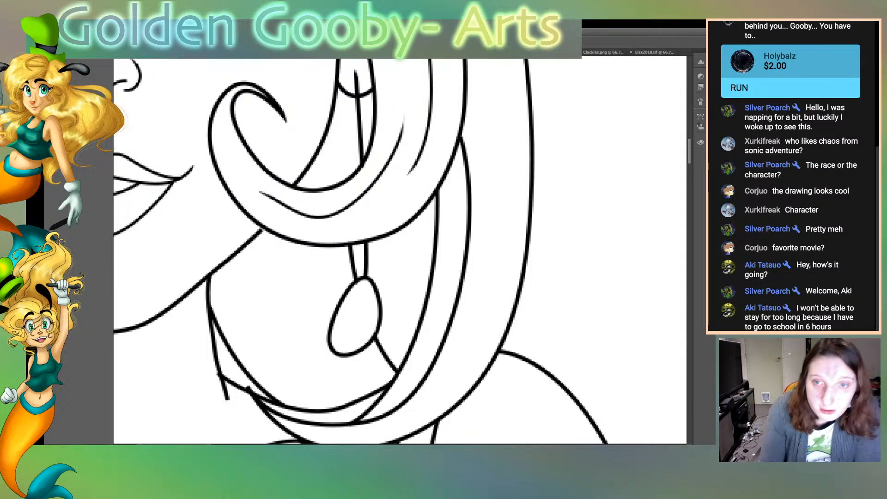
Taper the blunt ends of the long hair strands beside the viewer's-right eye and cheek
scroll(399, 252, "up", 10)
scroll(400, 251, "down", 4)
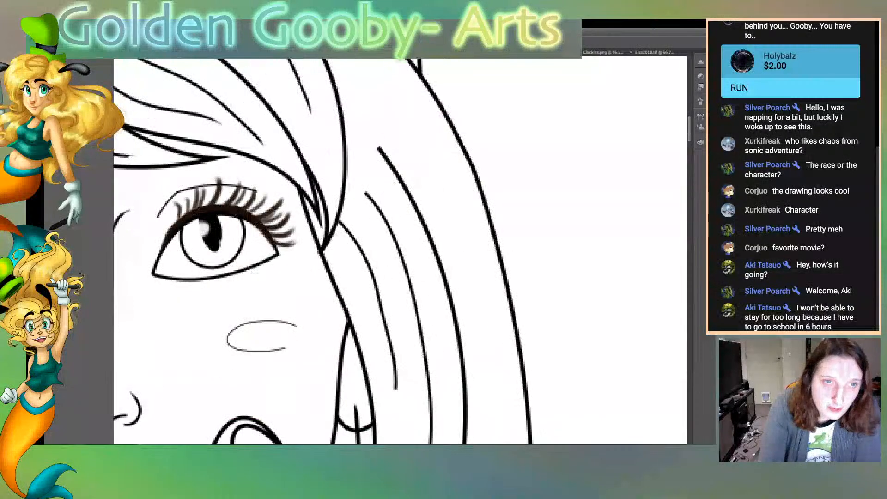
left_click_drag(378, 145, 396, 165)
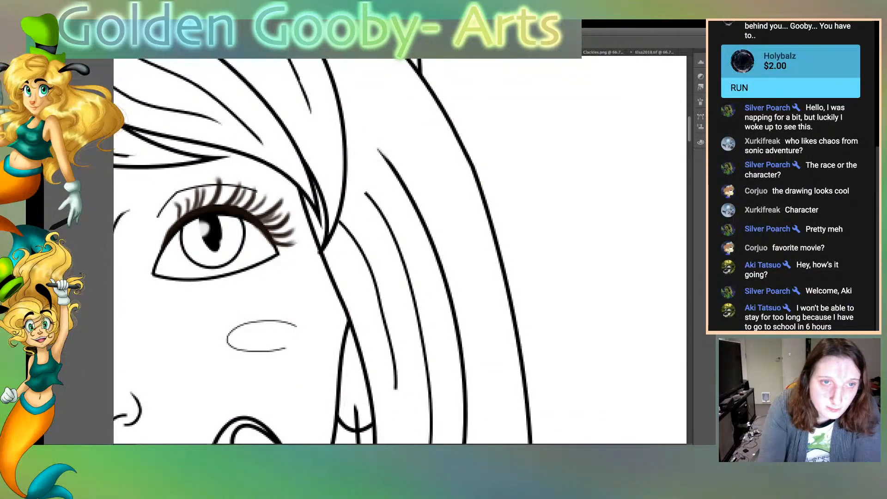
mouse_move(384, 154)
left_mouse_down()
mouse_move(413, 196)
mouse_move(373, 203)
mouse_move(382, 212)
left_mouse_up()
left_click_drag(395, 390, 395, 360)
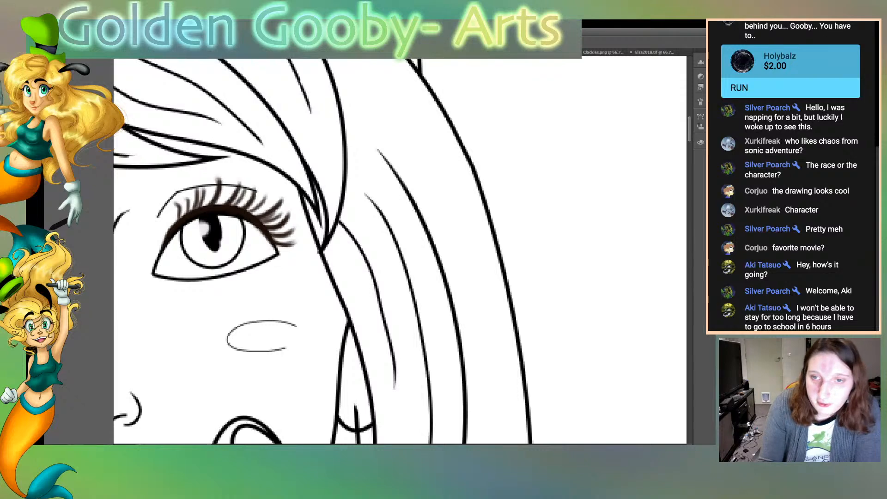
Taper the ends of the short strand lines along the viewer's-right edge of the crown
scroll(400, 250, "up", 10)
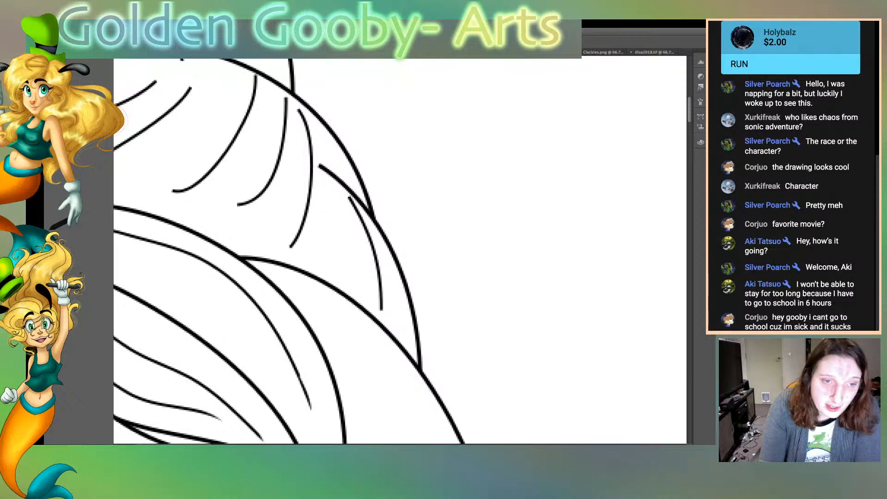
left_click_drag(348, 196, 360, 218)
left_click_drag(319, 164, 340, 179)
left_click_drag(298, 109, 310, 134)
left_click_drag(290, 248, 297, 236)
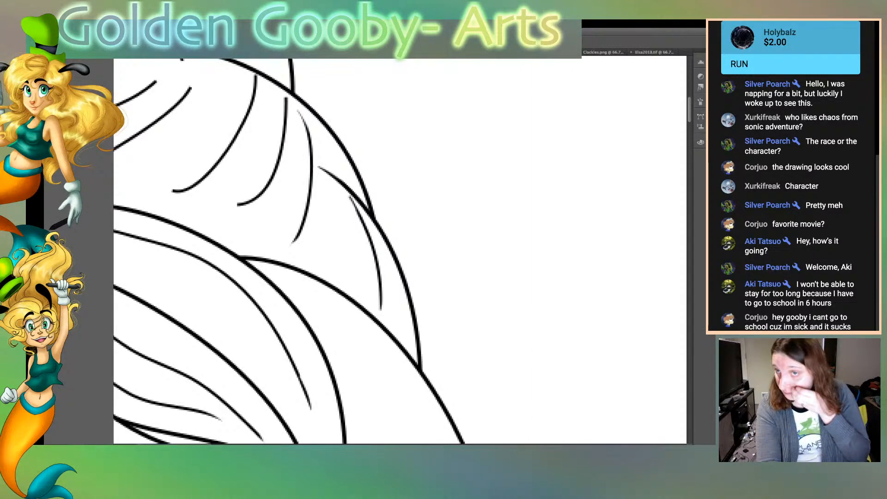
Taper the ends of two strand lines on the viewer's-left side of the hair parting
scroll(400, 251, "left", 10)
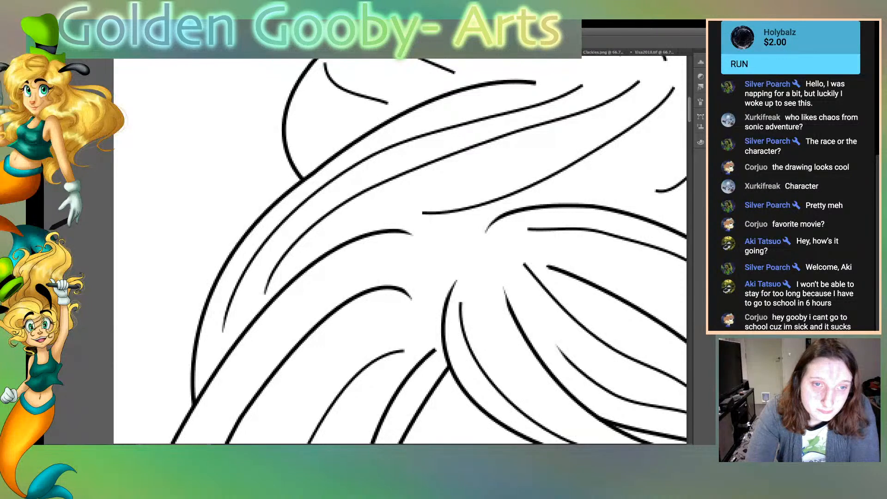
left_click_drag(422, 215, 439, 216)
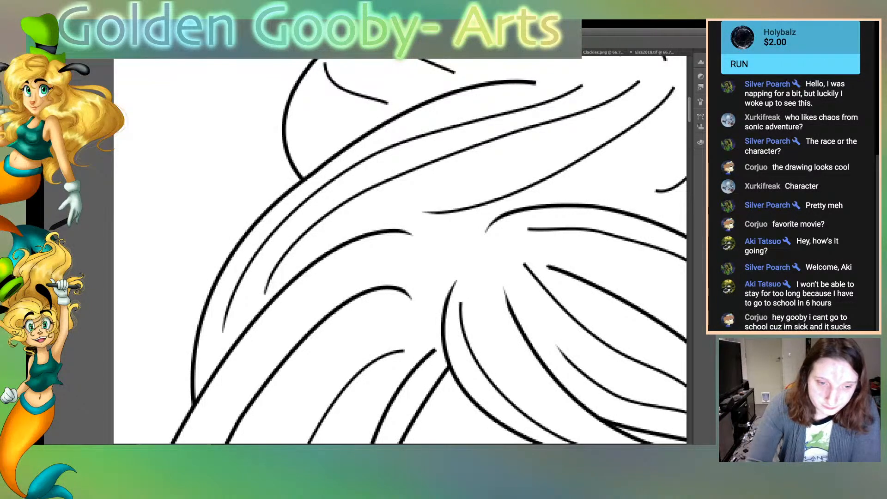
left_click_drag(435, 348, 409, 372)
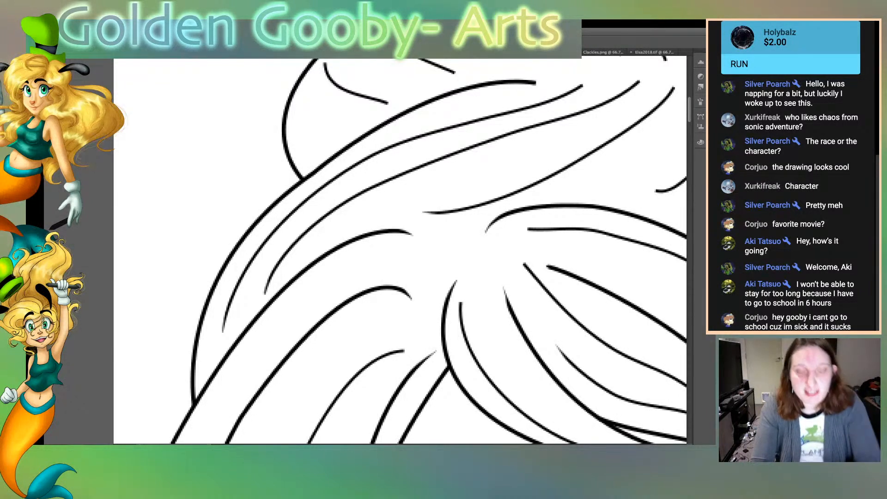
Taper the band and strand line ends where the hair tiers meet near the center and viewer's-right side of the swirl
scroll(400, 250, "right", 5)
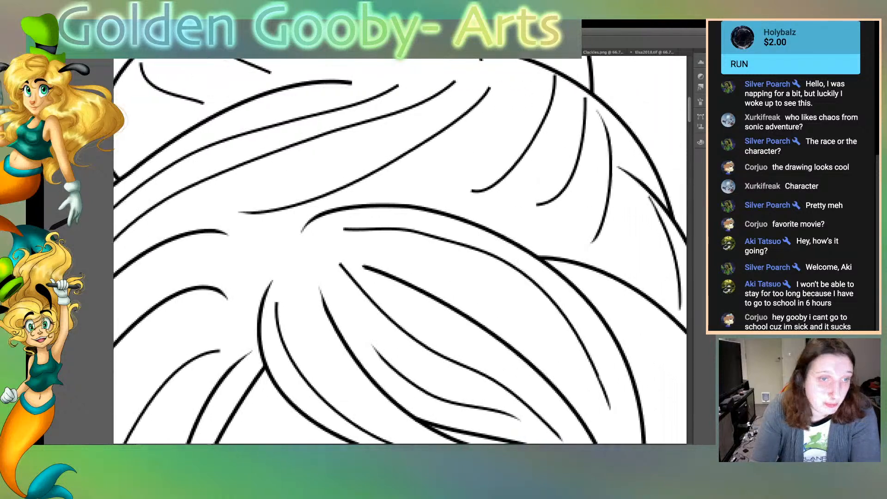
scroll(400, 250, "up", 3)
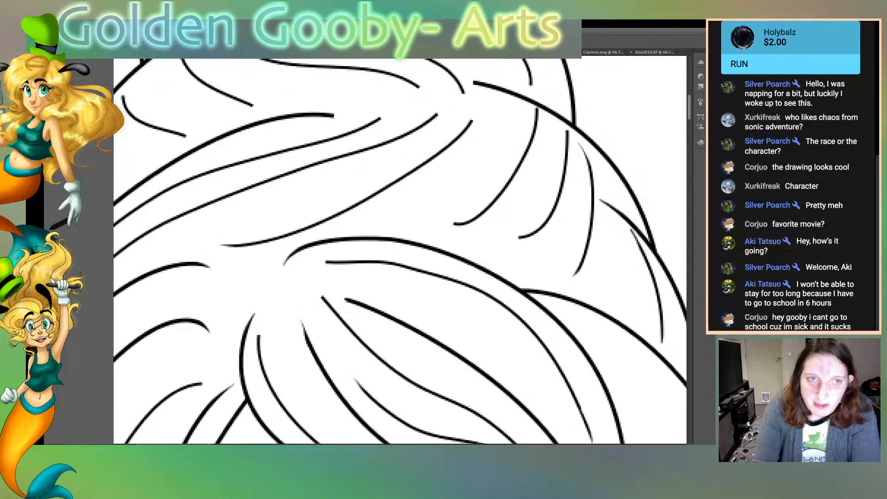
left_click_drag(404, 109, 415, 113)
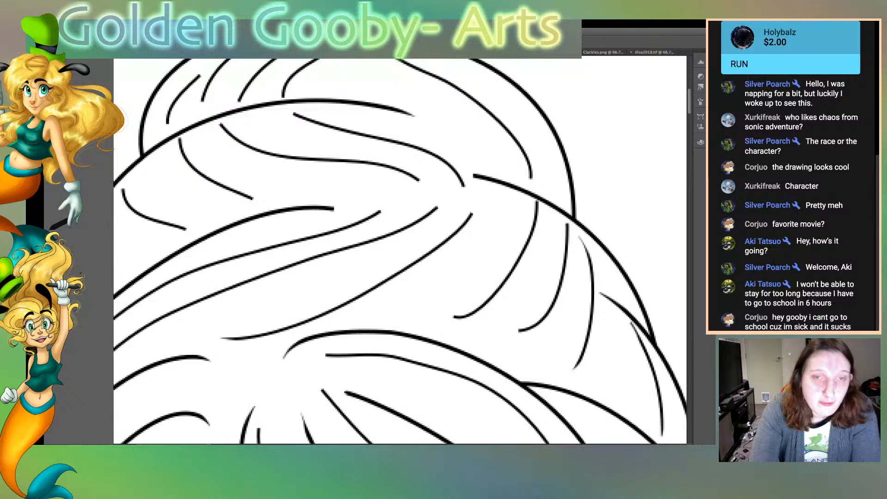
left_click_drag(473, 173, 493, 177)
mouse_move(472, 174)
left_mouse_down()
mouse_move(503, 180)
mouse_move(533, 171)
mouse_move(531, 160)
left_mouse_up()
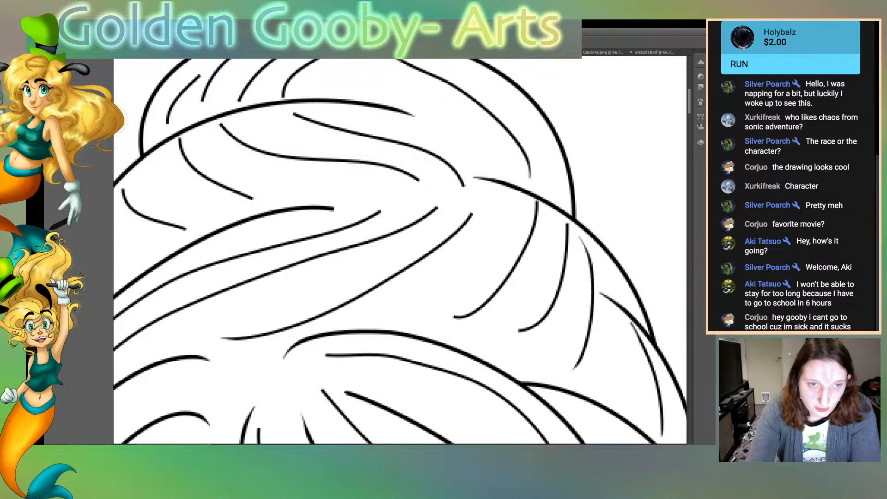
mouse_move(473, 212)
left_mouse_down()
mouse_move(464, 226)
mouse_move(417, 222)
mouse_move(426, 218)
mouse_move(407, 228)
left_mouse_up()
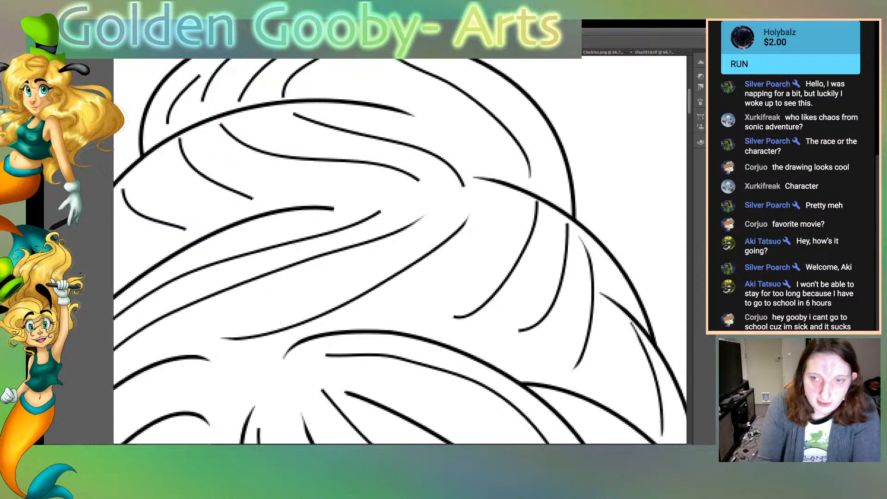
Taper the band line and inner strand ends in the middle tier of the hair swirl, mainly on the viewer's-left side
scroll(400, 251, "left", 5)
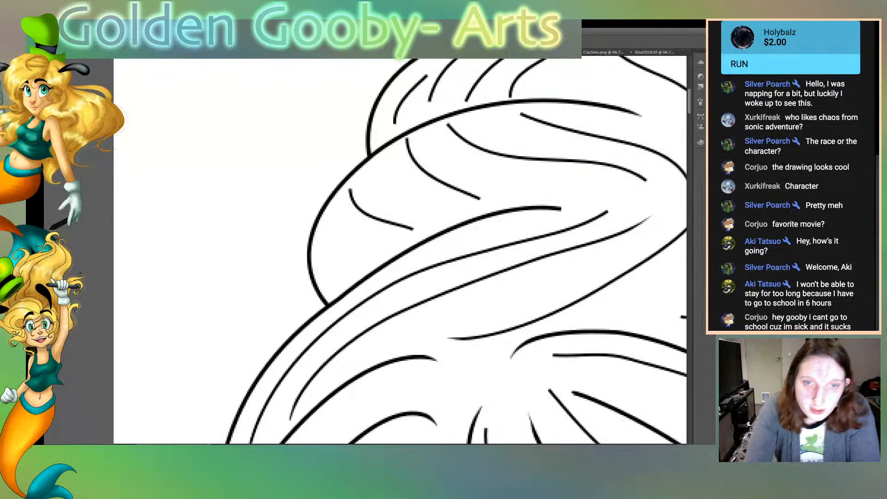
left_click_drag(561, 207, 536, 205)
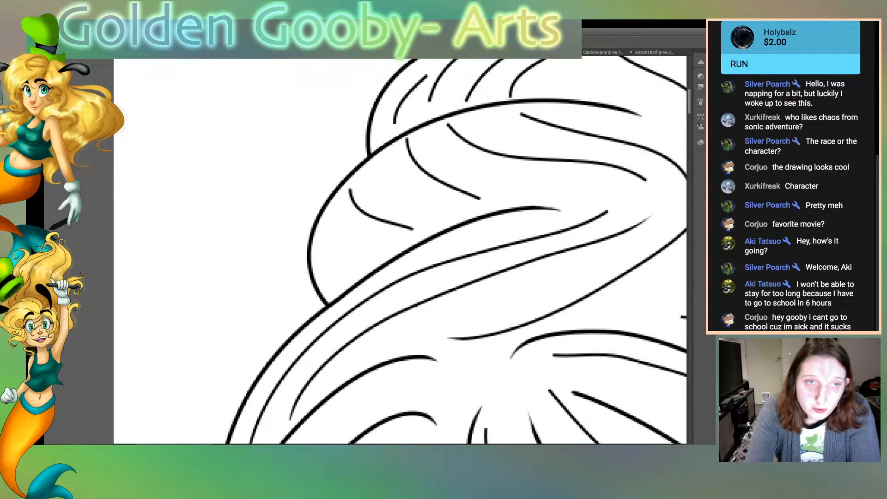
left_click_drag(482, 195, 447, 181)
left_click_drag(404, 135, 406, 147)
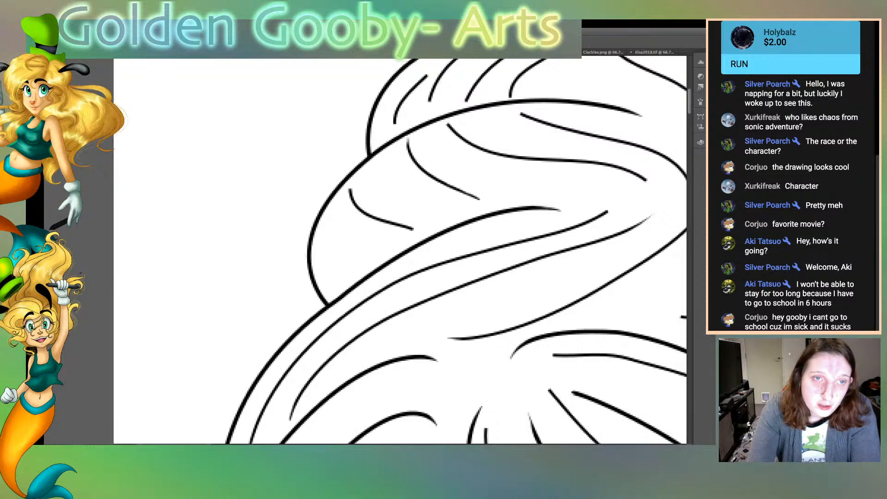
left_click_drag(348, 186, 350, 202)
left_click_drag(518, 115, 546, 128)
left_click_drag(446, 124, 464, 141)
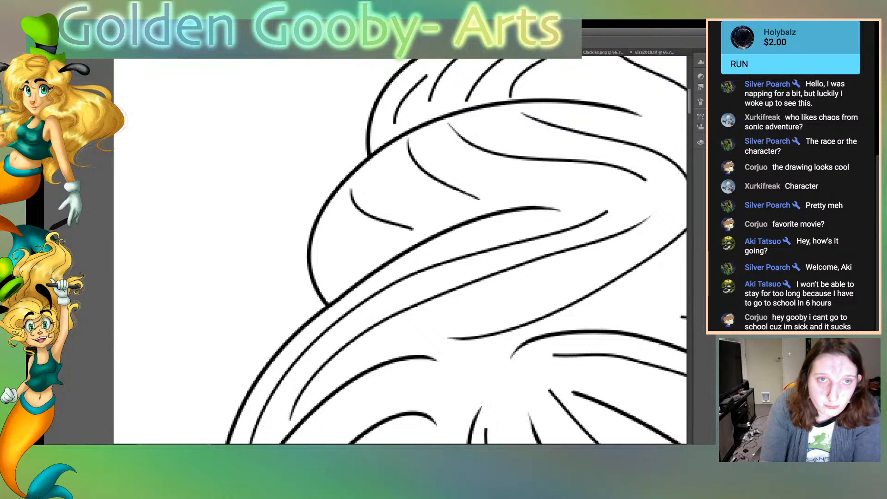
Taper the ends of the short strands on the viewer's-left side of the swirl's upper tier
left_click_drag(427, 74, 413, 86)
left_click_drag(426, 75, 399, 104)
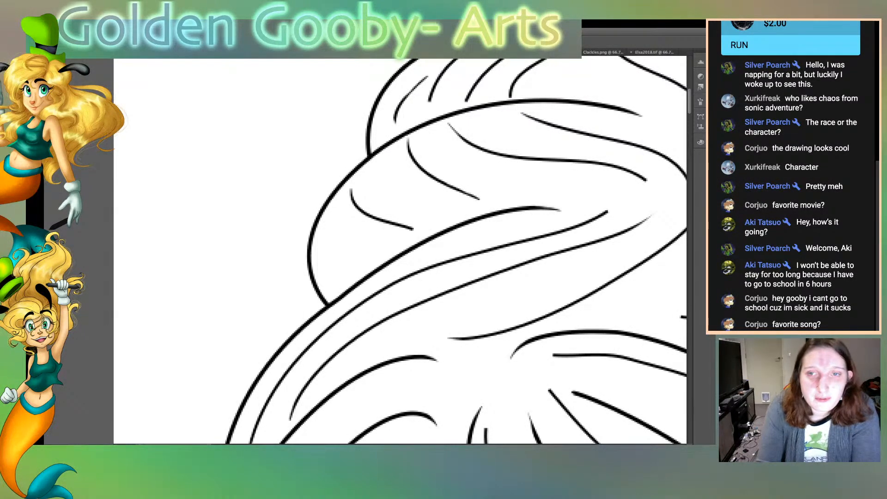
scroll(400, 250, "up", 5)
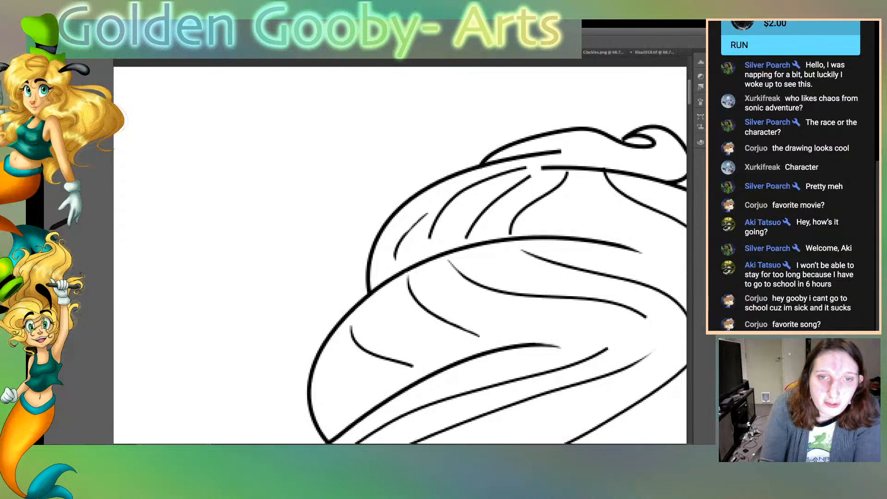
left_click_drag(527, 165, 496, 174)
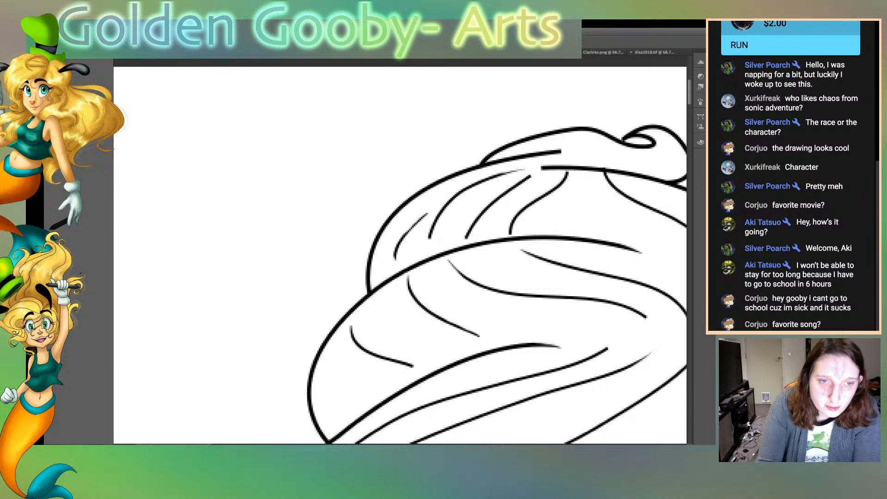
mouse_move(427, 239)
left_mouse_down()
mouse_move(429, 228)
mouse_move(465, 230)
left_mouse_up()
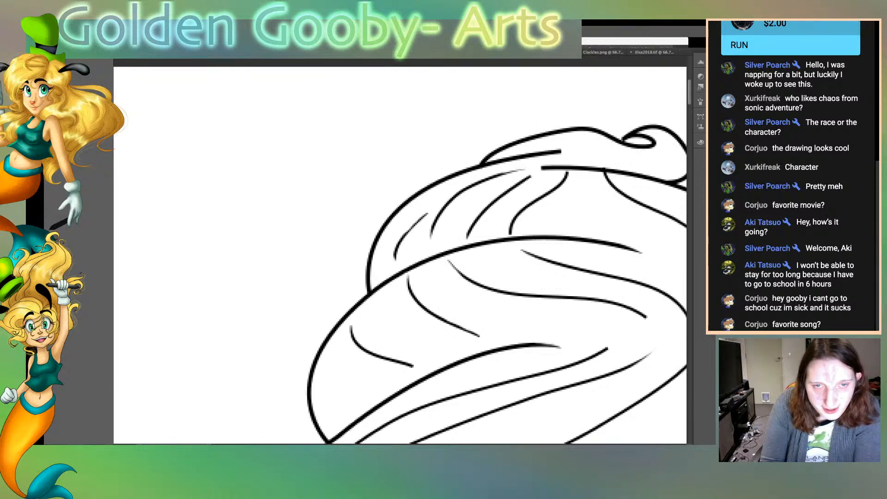
left_click_drag(529, 176, 516, 182)
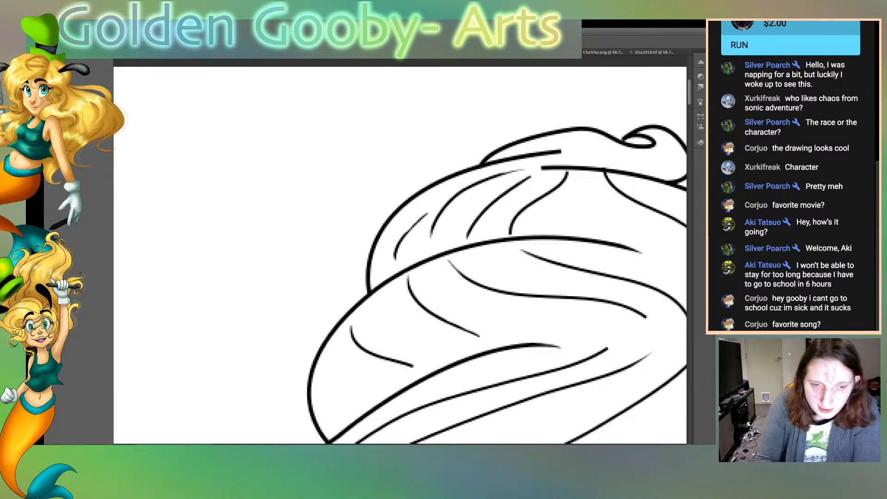
Taper the line ends beneath the topmost curl and the lower end of the long strand in the middle tier
scroll(400, 255, "right", 6)
mouse_move(272, 165)
left_mouse_down()
mouse_move(302, 165)
mouse_move(294, 152)
left_mouse_up()
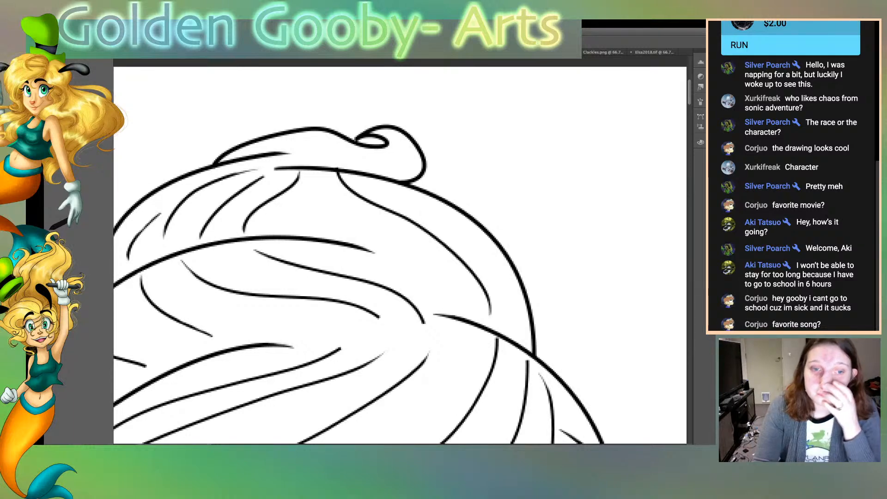
left_click_drag(426, 324, 418, 310)
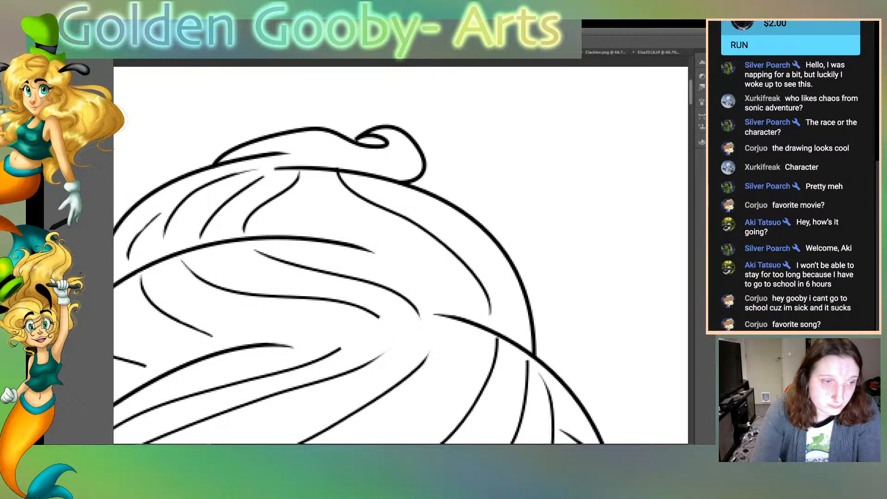
scroll(400, 254, "left", 1)
scroll(400, 255, "left", 10)
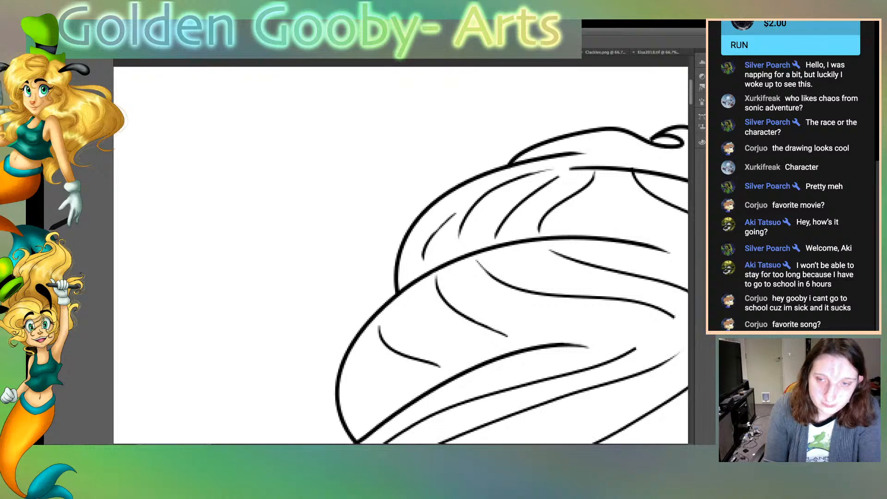
scroll(400, 255, "right", 11)
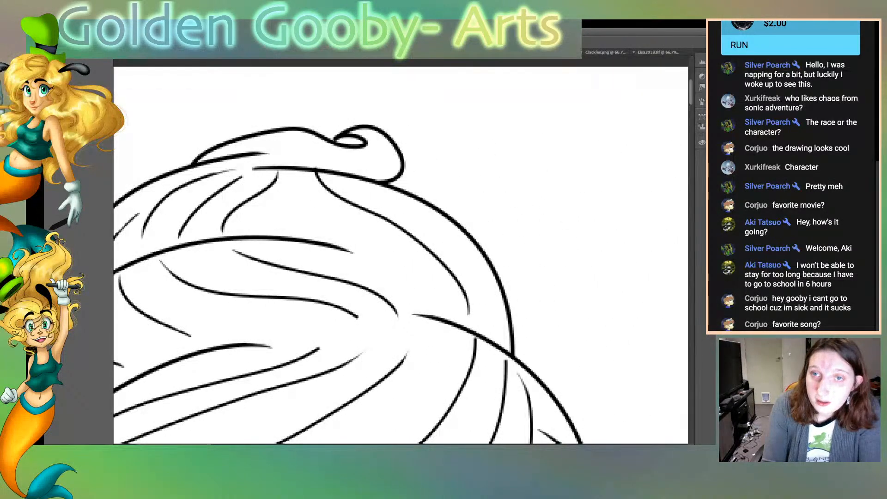
Remove the overshooting hair line end beside the viewer's-right side of the neck
scroll(401, 255, "down", 10)
scroll(400, 255, "down", 8)
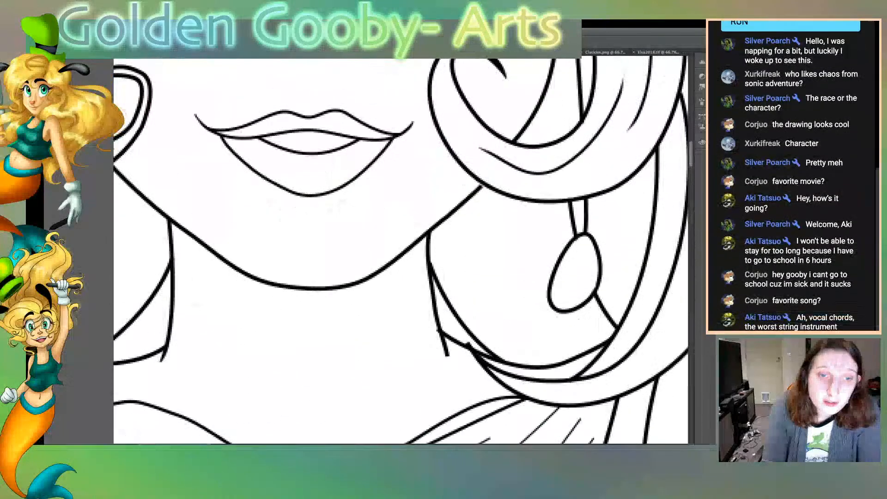
scroll(400, 255, "down", 4)
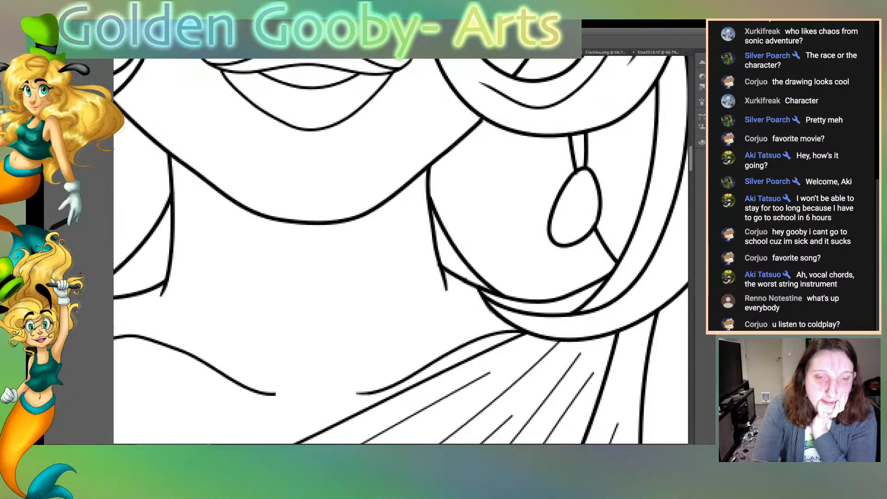
Taper the inner end of the viewer's-left collarbone line and the two short line ends above the bodice's lower edge
left_click_drag(262, 396, 276, 396)
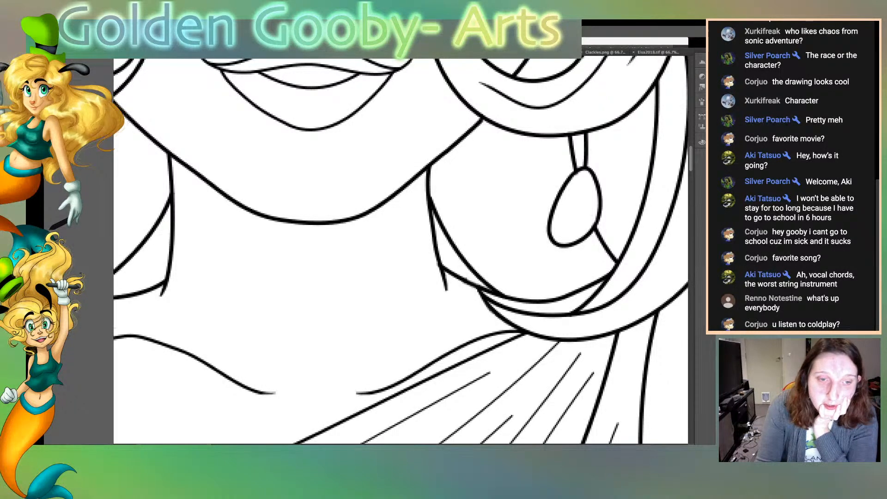
scroll(508, 122, "down", 10)
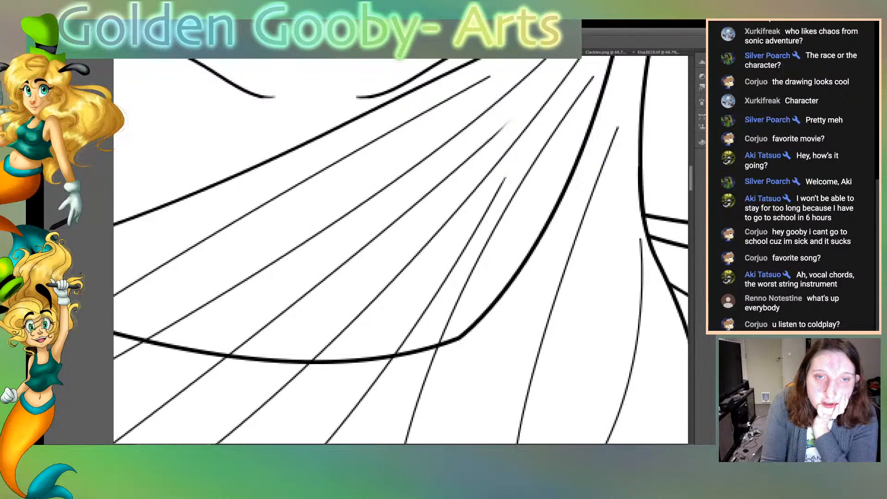
scroll(502, 185, "down", 7)
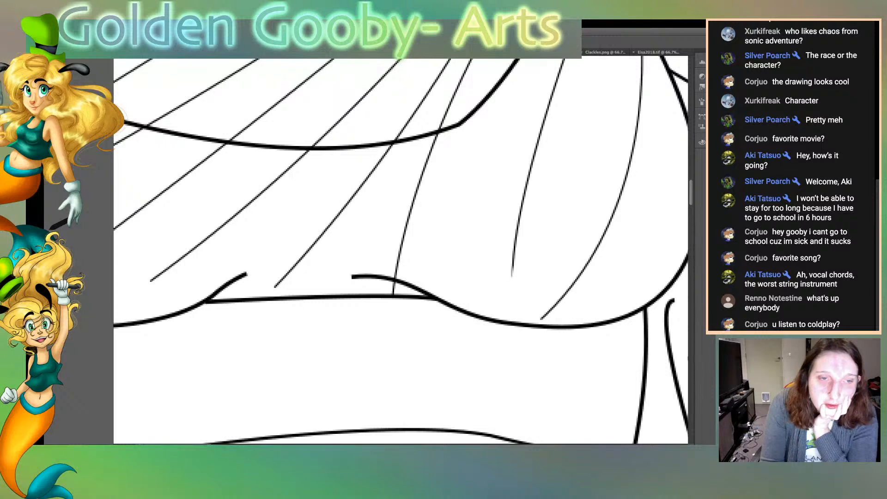
mouse_move(368, 280)
left_mouse_down()
mouse_move(350, 278)
mouse_move(371, 274)
left_mouse_up()
mouse_move(237, 272)
left_mouse_down()
mouse_move(248, 272)
mouse_move(245, 279)
left_mouse_up()
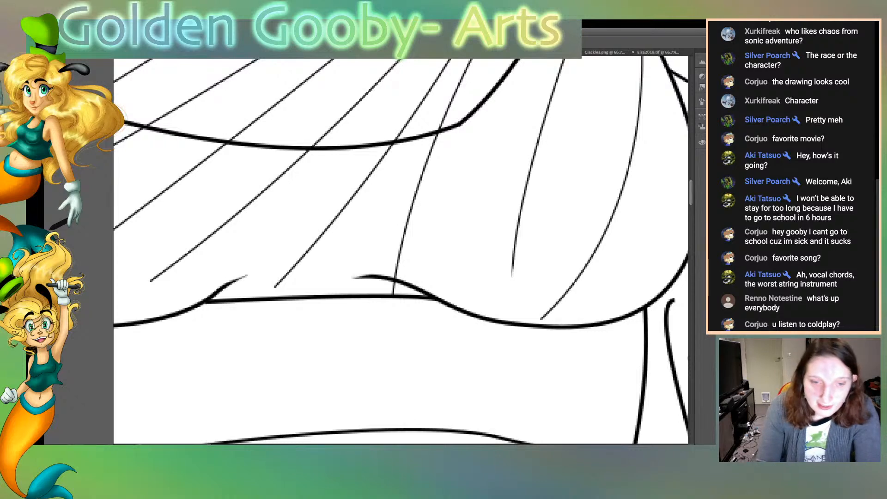
Taper the upper ends of the thick strands hanging beside the viewer's-right side of the waist
scroll(400, 249, "right", 6)
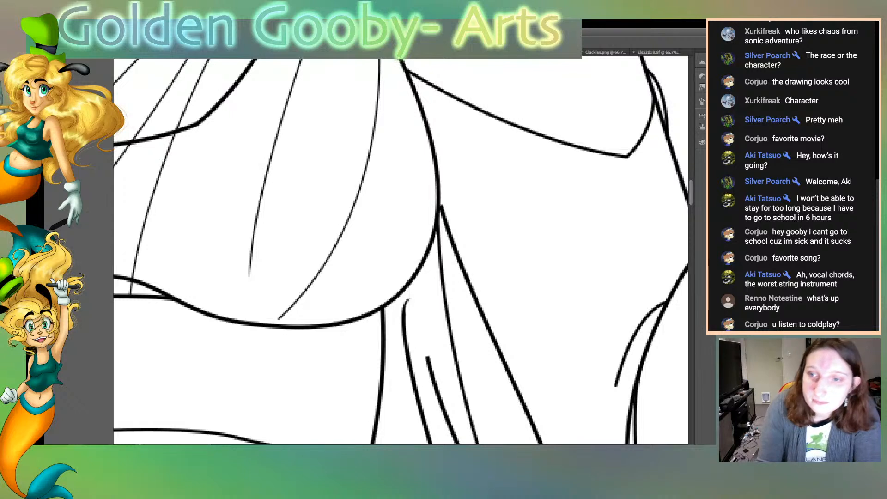
scroll(401, 250, "down", 5)
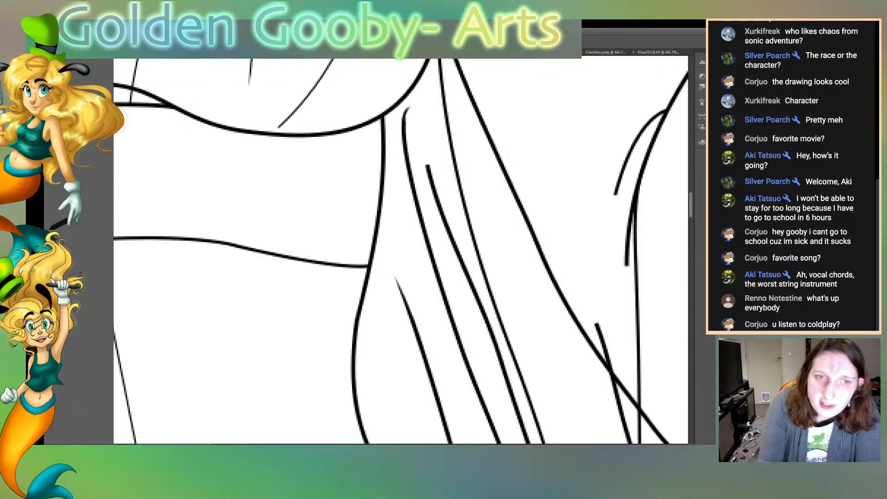
mouse_move(425, 163)
left_mouse_down()
mouse_move(436, 207)
mouse_move(430, 181)
mouse_move(433, 199)
left_mouse_up()
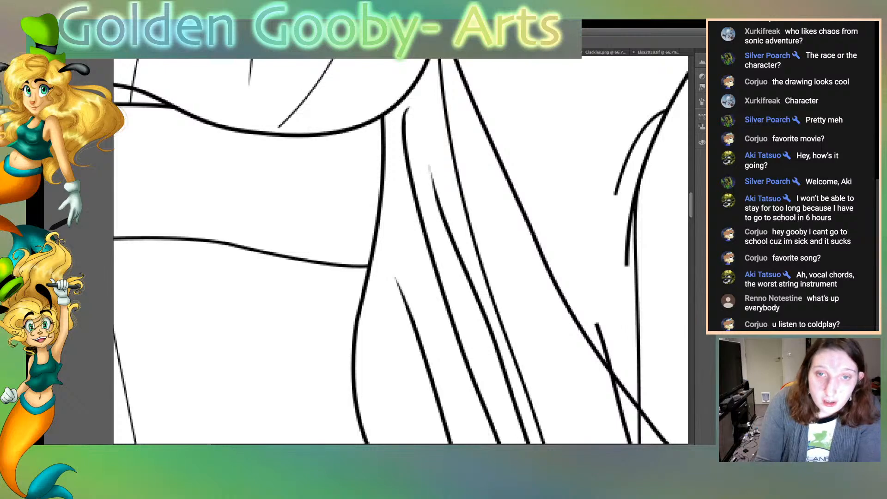
Taper the tips of the crossing curls beside the hip and the inner line's upper end in the sweep below them
scroll(401, 249, "down", 15)
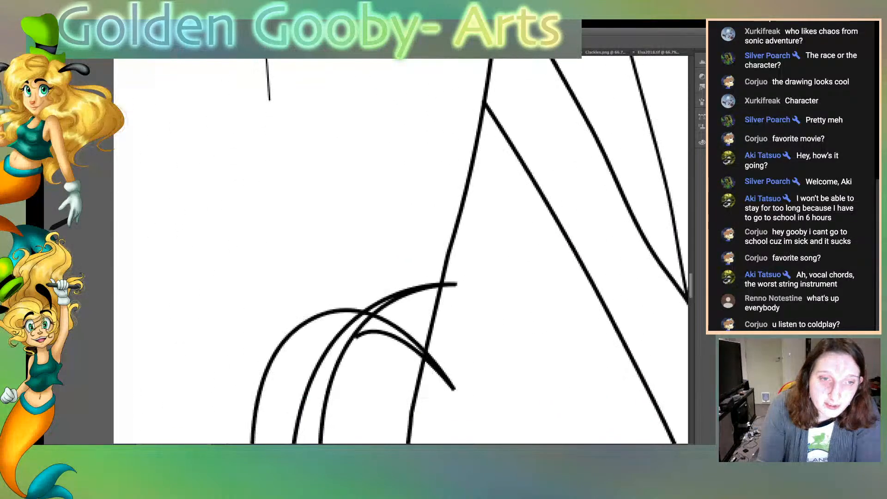
left_click_drag(456, 214, 438, 186)
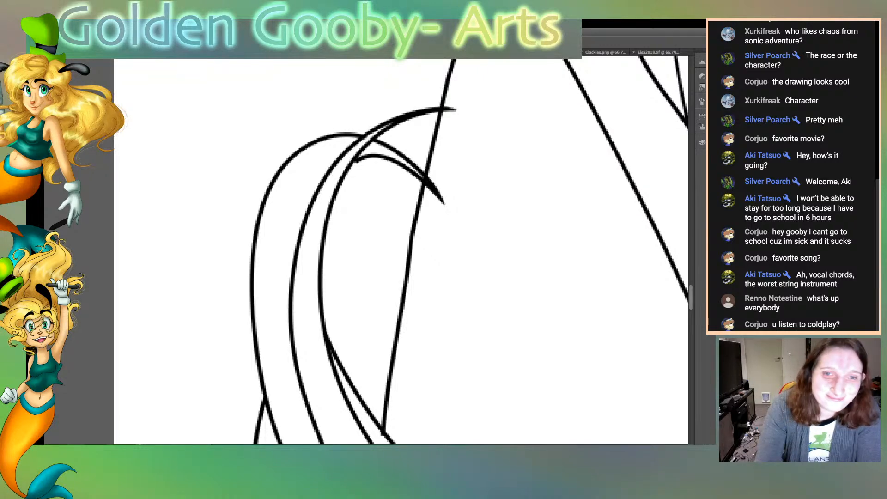
scroll(400, 250, "down", 7)
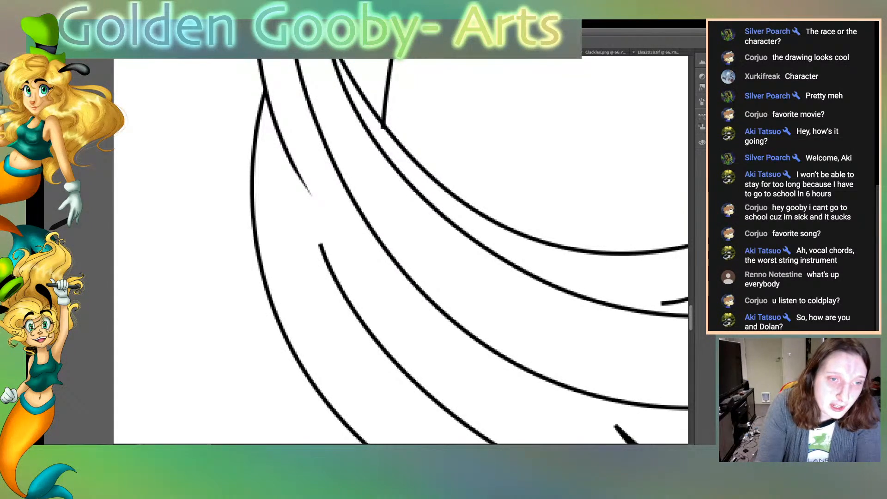
left_click_drag(318, 243, 326, 266)
left_click_drag(321, 243, 333, 281)
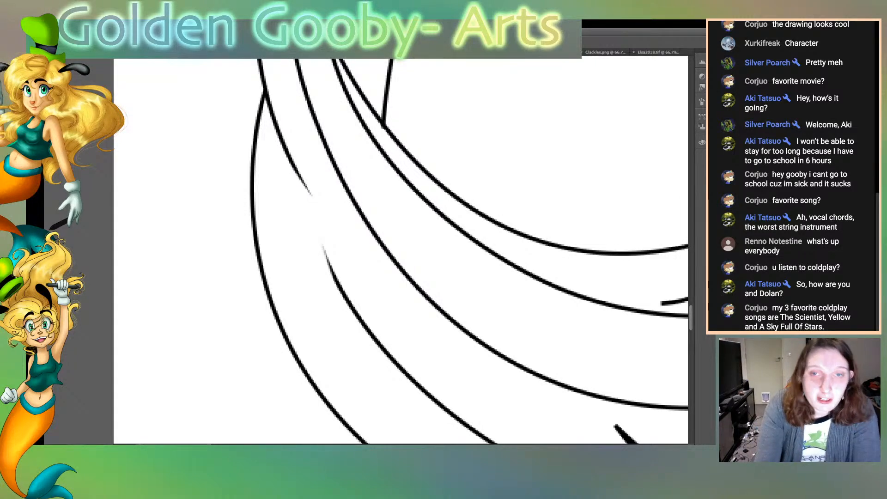
Sharpen the pointed tip and taper the four open line ends around it at the bottom of the large sweeping loop
scroll(400, 251, "down", 5)
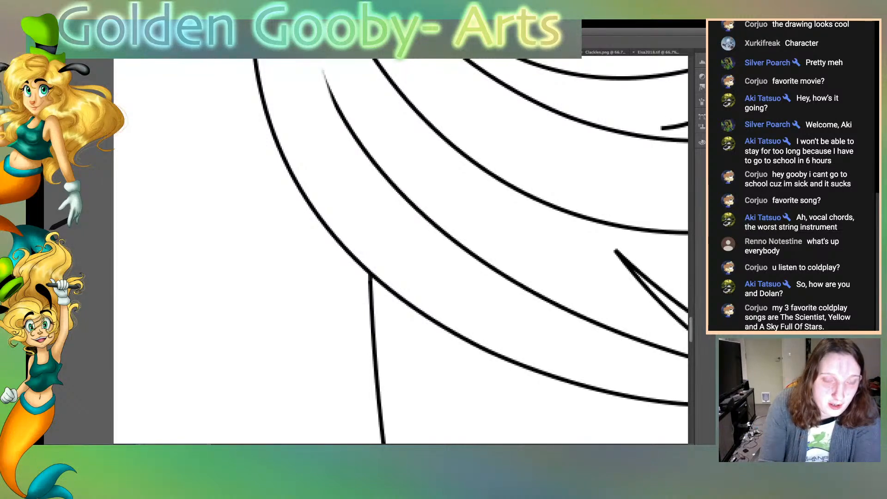
scroll(401, 250, "right", 7)
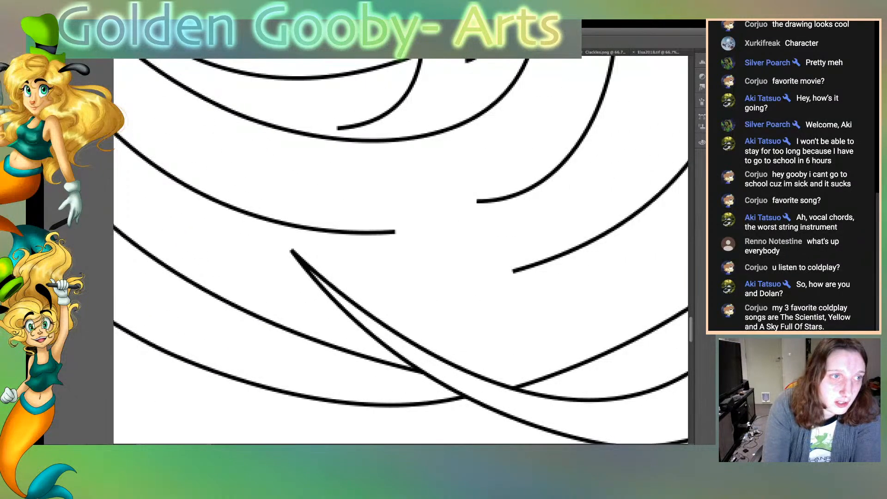
mouse_move(291, 251)
left_mouse_down()
mouse_move(301, 271)
mouse_move(296, 254)
left_mouse_up()
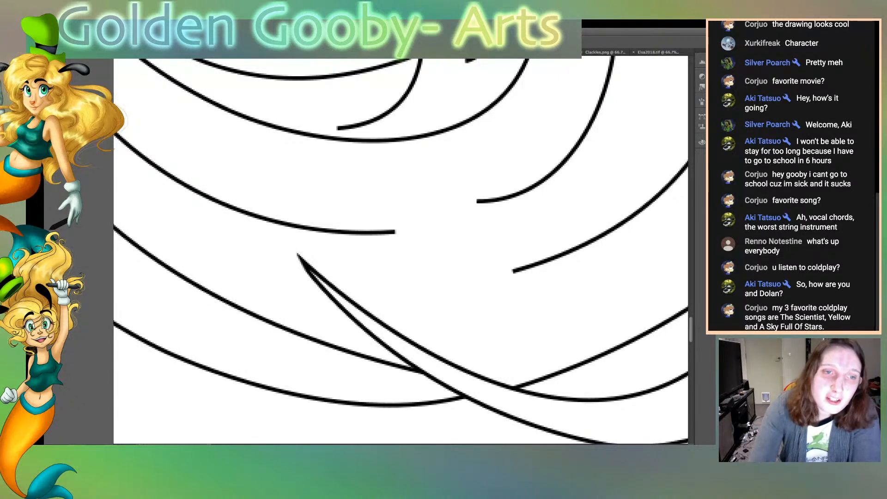
left_click_drag(476, 204, 489, 198)
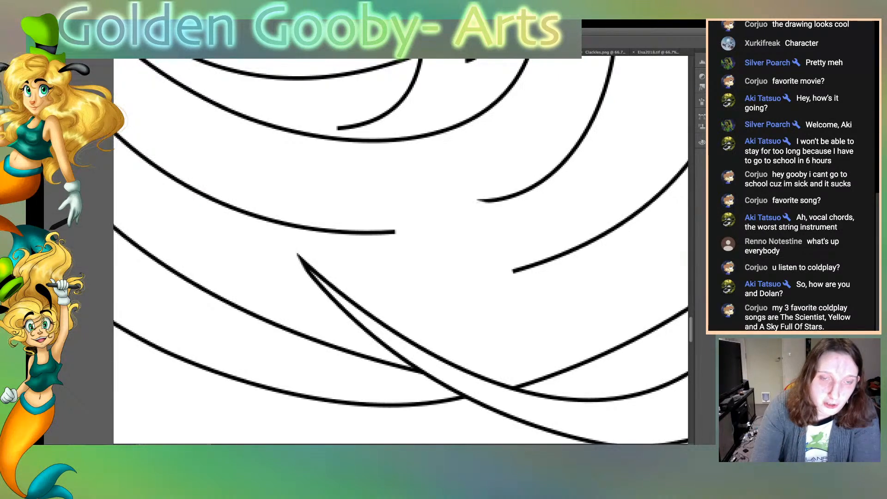
left_click_drag(397, 236, 358, 237)
left_click_drag(335, 131, 361, 128)
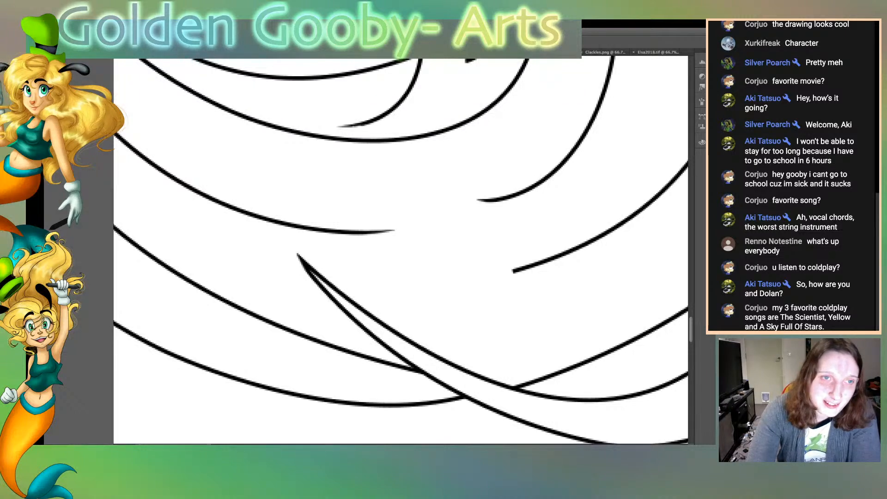
mouse_move(512, 273)
left_mouse_down()
mouse_move(534, 269)
mouse_move(513, 271)
left_mouse_up()
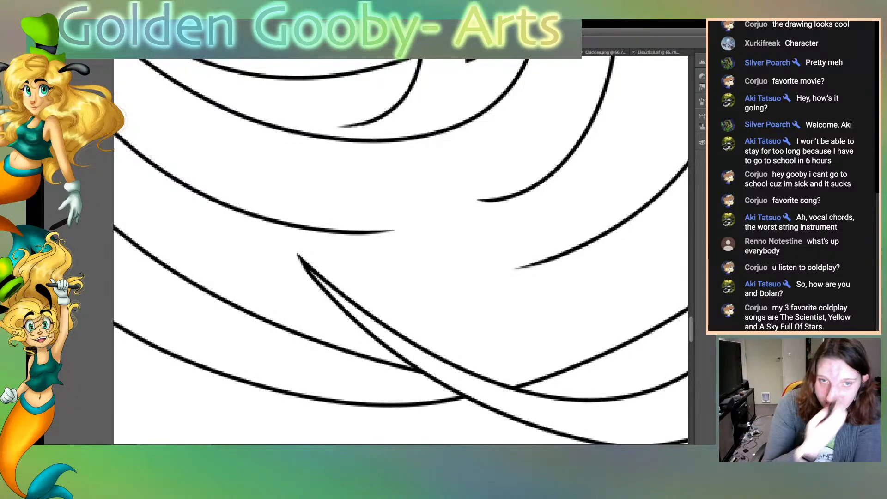
Taper the open strand ends along the viewer's-right side of the loop, including the two beside the narrow pointed fold
scroll(400, 249, "up", 5)
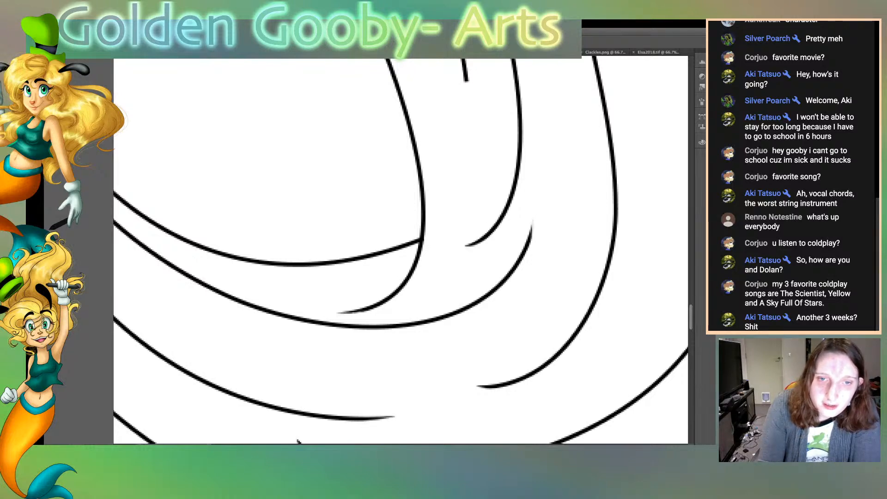
scroll(401, 249, "up", 14)
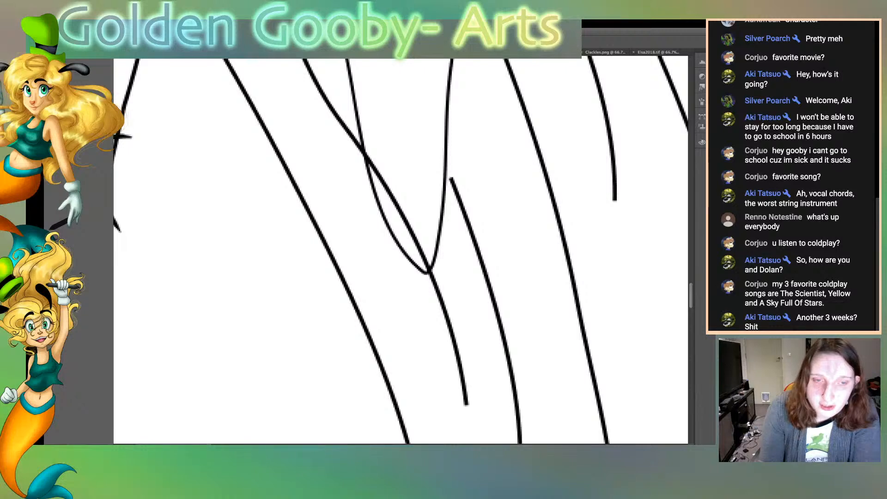
scroll(400, 250, "down", 6)
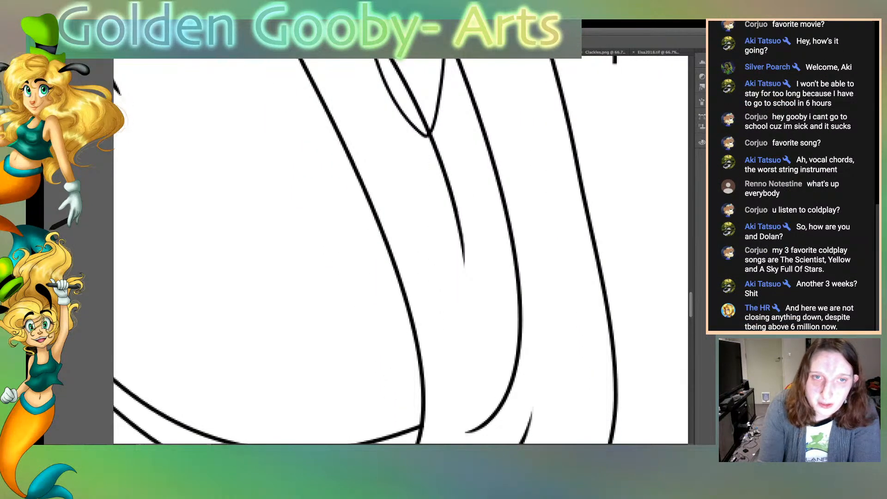
scroll(400, 250, "up", 6)
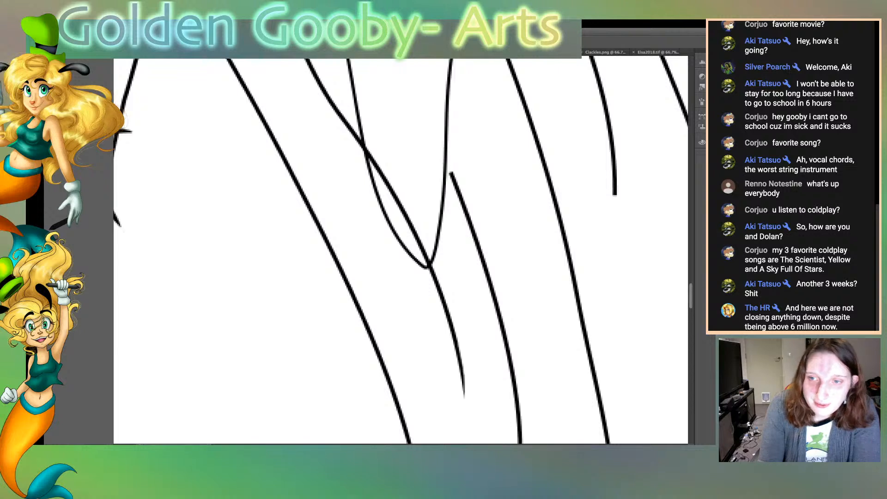
left_click_drag(461, 195, 452, 174)
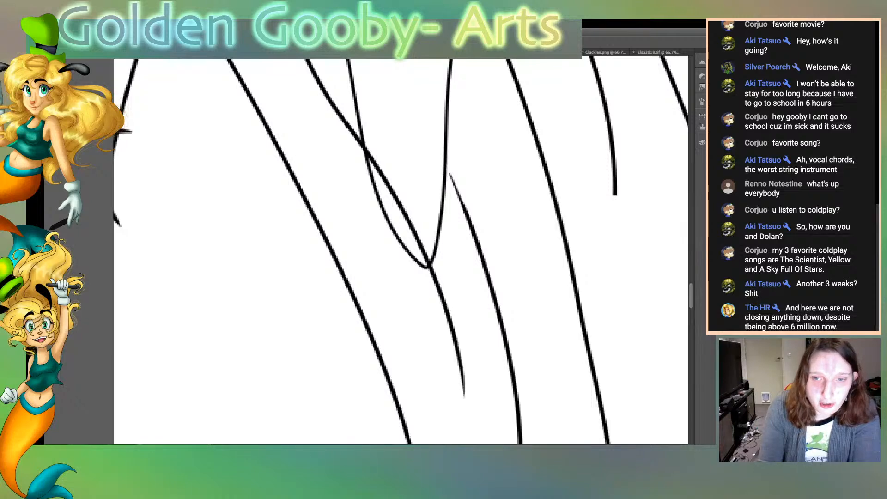
Taper the loose line ends among the long hanging strands above the loop, including the tip of the narrow fork
scroll(400, 250, "up", 10)
left_click_drag(409, 310, 409, 323)
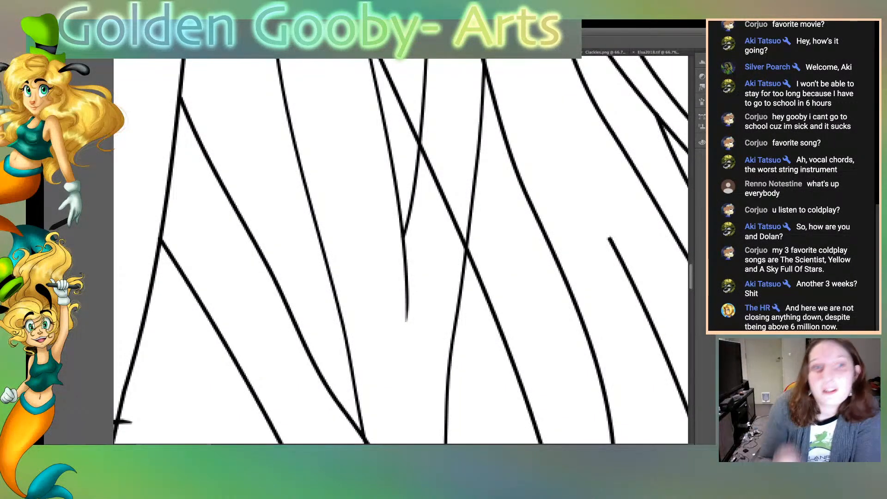
scroll(401, 251, "up", 11)
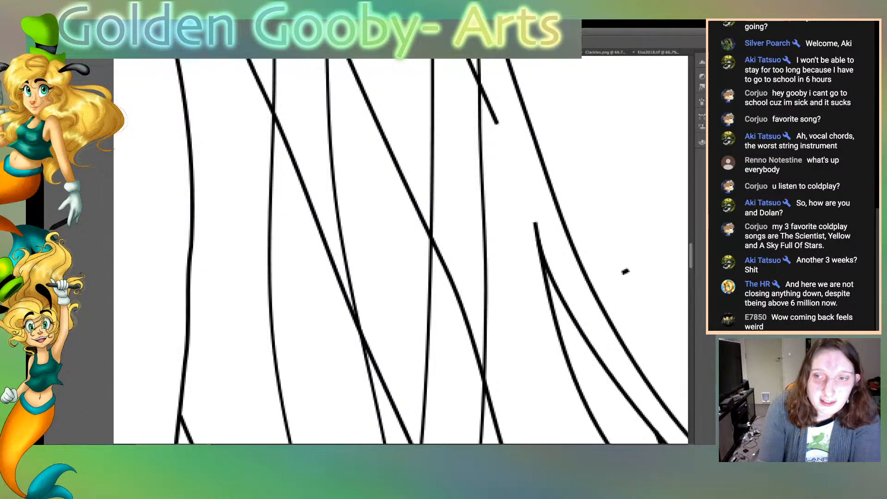
left_click_drag(533, 221, 536, 247)
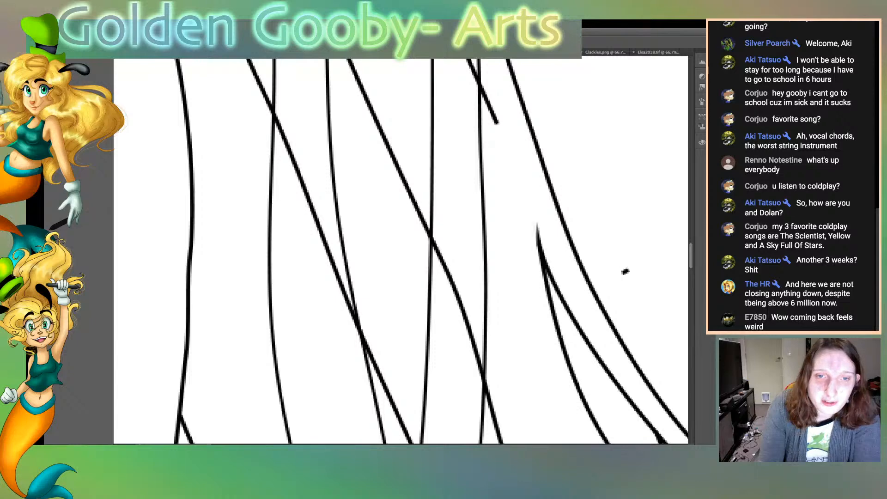
left_click_drag(501, 125, 485, 90)
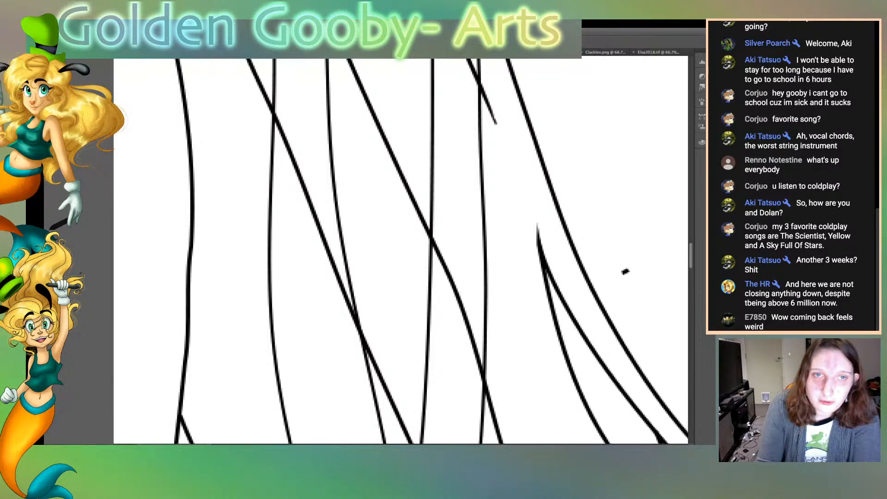
Erase the strand end overshooting the arm outline near the elbow
scroll(401, 250, "up", 10)
scroll(401, 251, "up", 5)
scroll(401, 251, "down", 10)
scroll(401, 251, "down", 2)
scroll(401, 251, "up", 8)
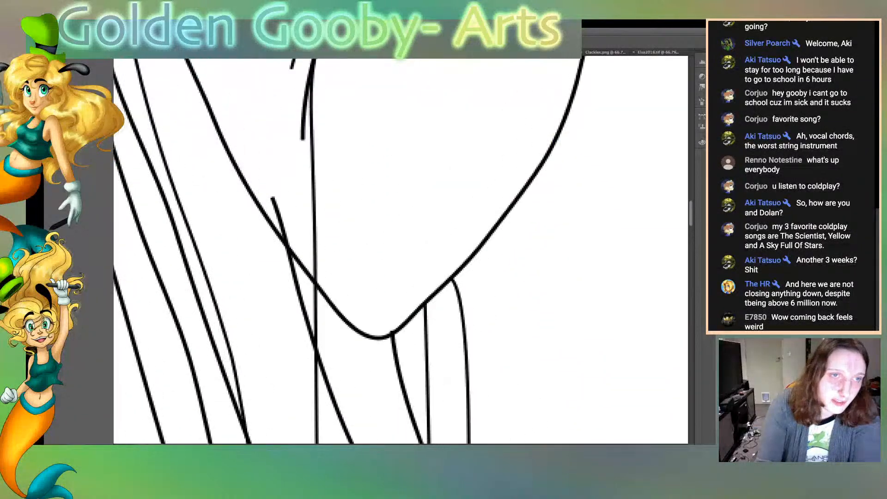
mouse_move(279, 221)
left_mouse_down()
mouse_move(286, 258)
mouse_move(278, 229)
left_mouse_up()
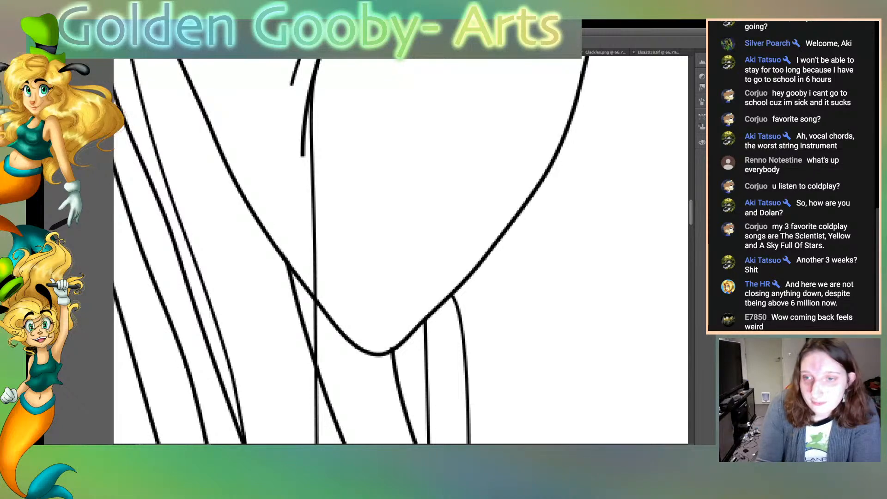
Taper the lower ends of the two short crease lines along the inner edge of the arm
scroll(401, 250, "up", 5)
mouse_move(299, 359)
left_mouse_down()
mouse_move(301, 376)
mouse_move(301, 351)
left_mouse_up()
left_click_drag(294, 285, 295, 299)
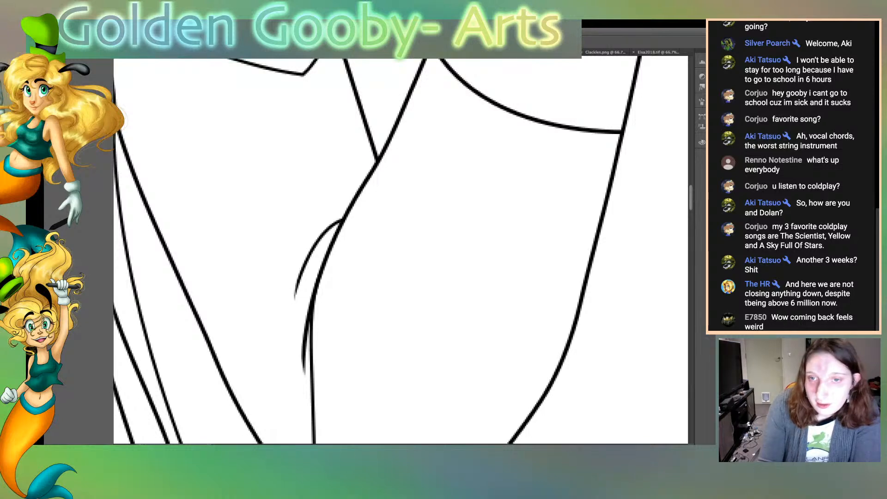
Erase the stray piece of body outline that crosses the narrow band between its upper and lower edges
scroll(401, 251, "up", 5)
scroll(401, 251, "down", 20)
scroll(401, 250, "up", 15)
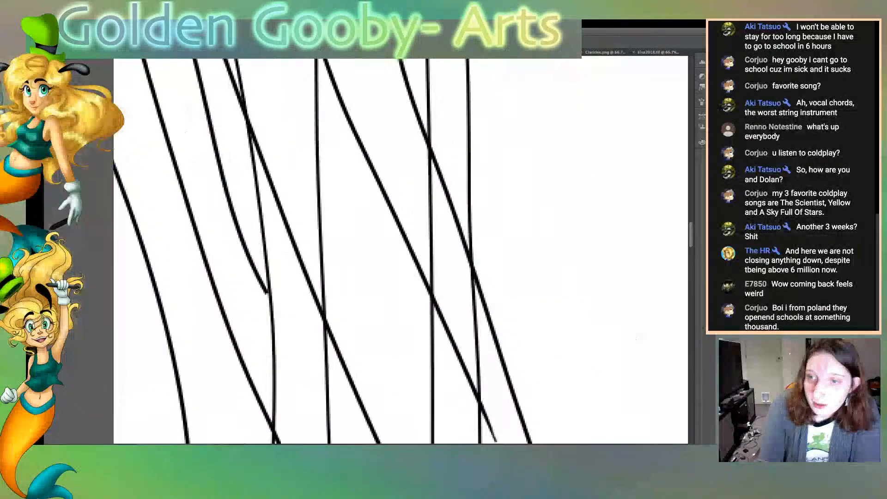
scroll(401, 251, "up", 10)
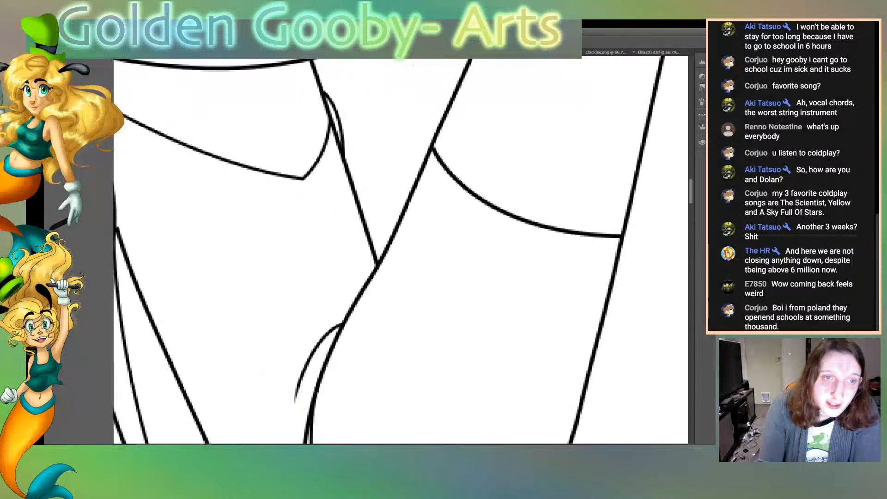
scroll(401, 251, "up", 3)
scroll(401, 251, "down", 8)
scroll(400, 250, "up", 6)
left_click(308, 296)
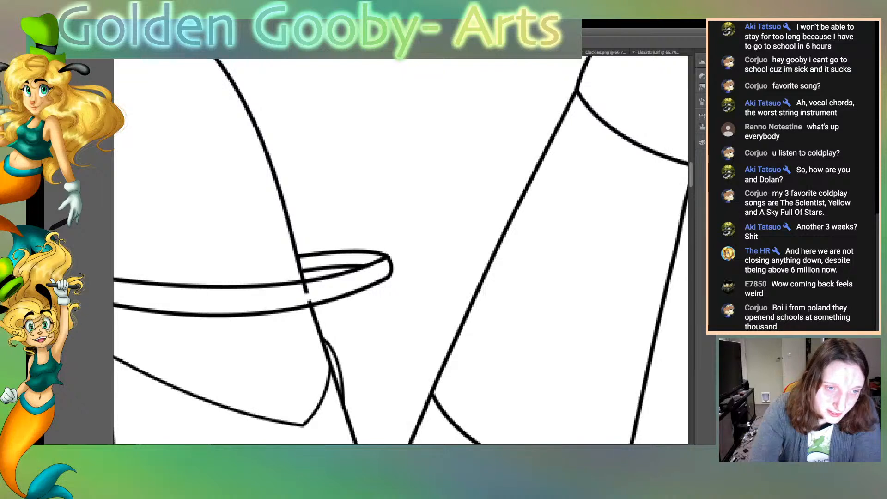
left_click_drag(308, 295, 306, 289)
left_click(305, 292)
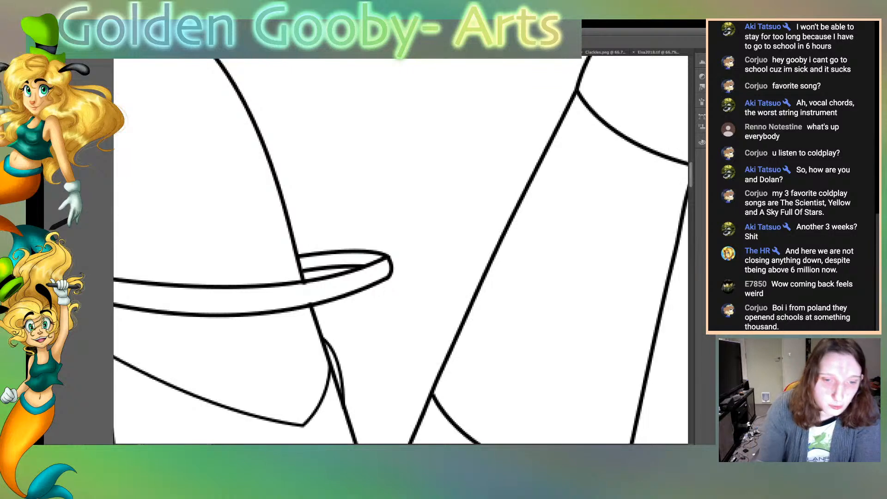
Taper the upper end of the drapery fold line just outside the thick curved edge on the bodice
scroll(401, 250, "left", 10)
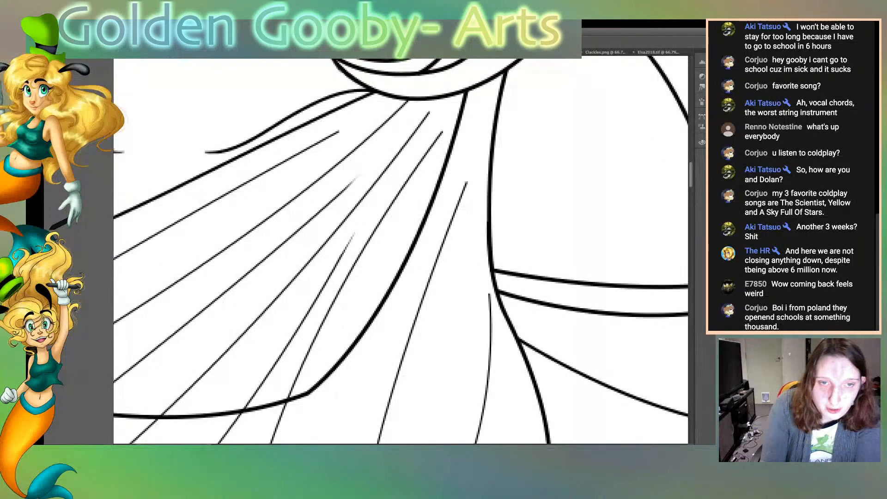
left_click_drag(467, 182, 463, 196)
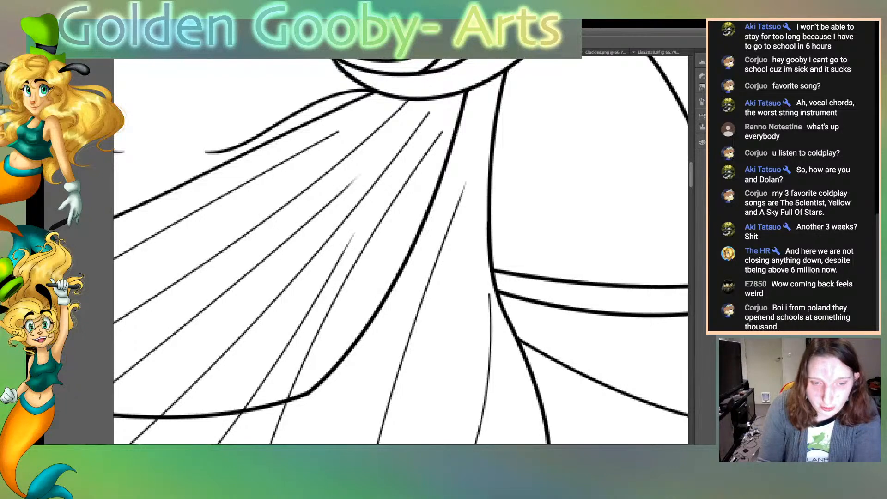
Taper the blunt ends of the palm line beneath the cup and the inner finger line on the raised hand
scroll(401, 250, "right", 17)
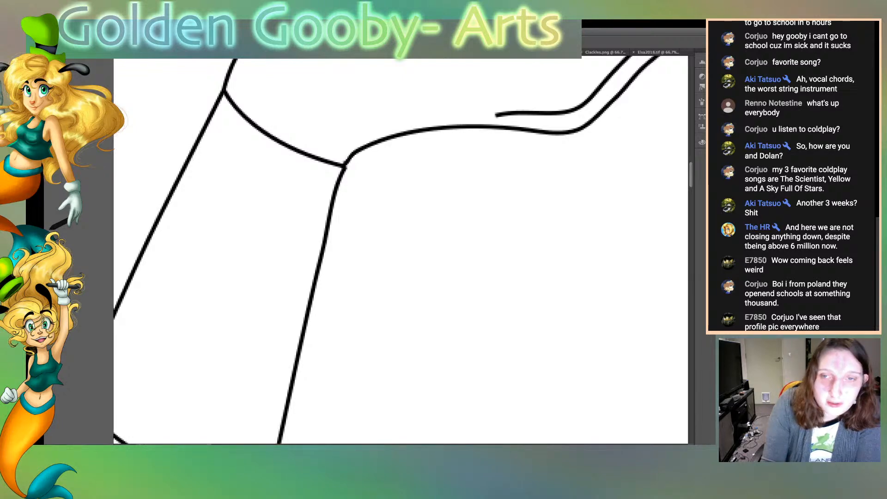
scroll(400, 250, "up", 5)
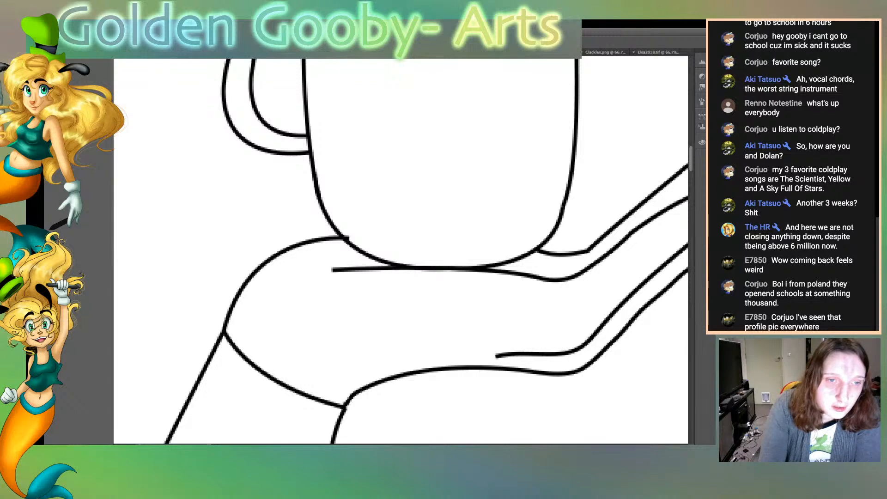
left_click_drag(359, 273, 332, 272)
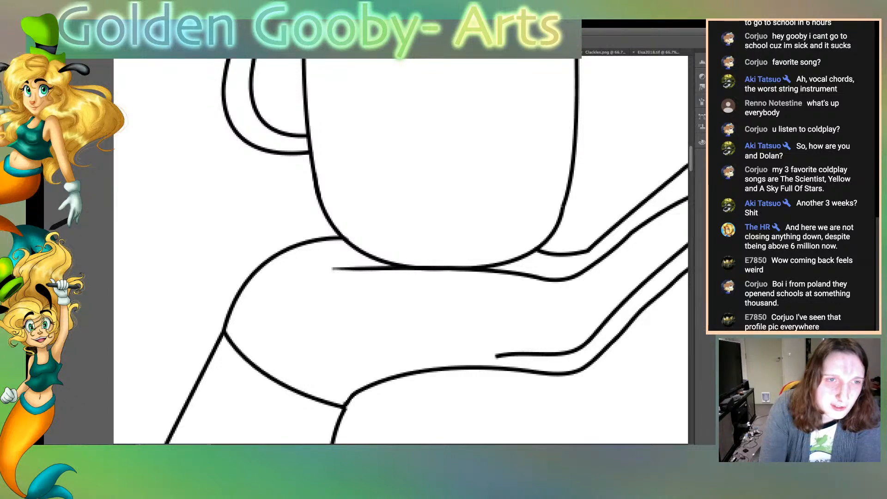
scroll(401, 252, "right", 5)
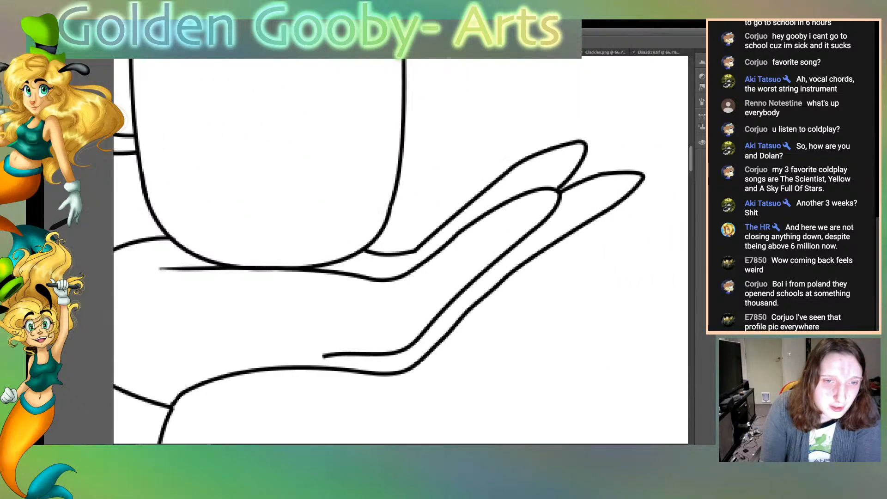
left_click_drag(279, 354, 317, 351)
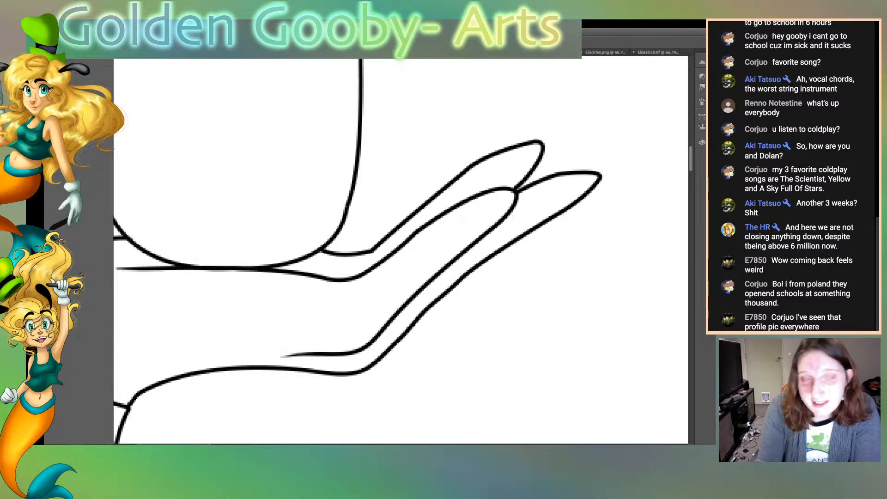
Inspect the cup, fingertips, face, hair curls, earrings and long vertical strands for blunt or stray line ends
scroll(400, 251, "up", 5)
scroll(400, 250, "down", 2)
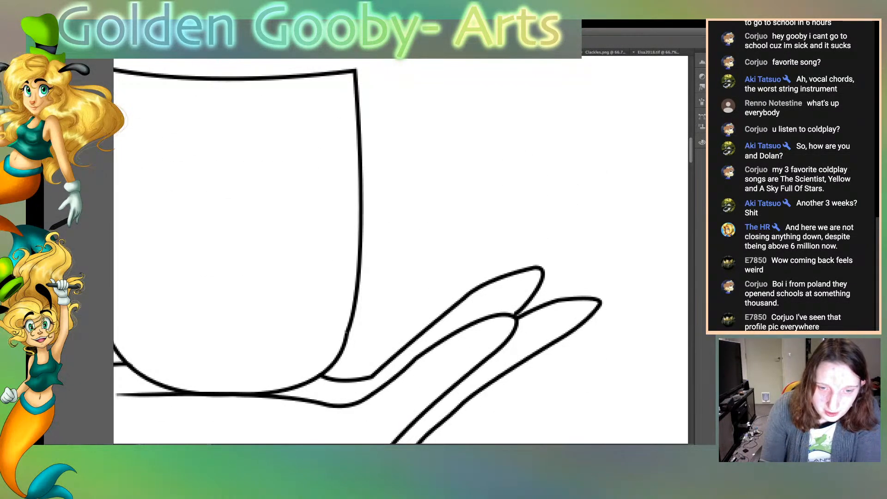
scroll(401, 250, "right", 1)
scroll(400, 251, "left", 20)
scroll(400, 250, "left", 12)
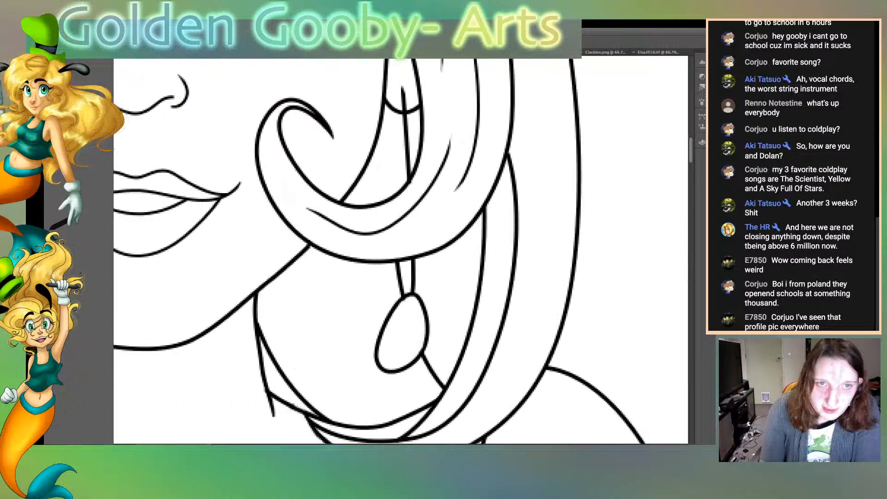
scroll(400, 251, "right", 3)
scroll(401, 251, "left", 3)
scroll(401, 251, "left", 15)
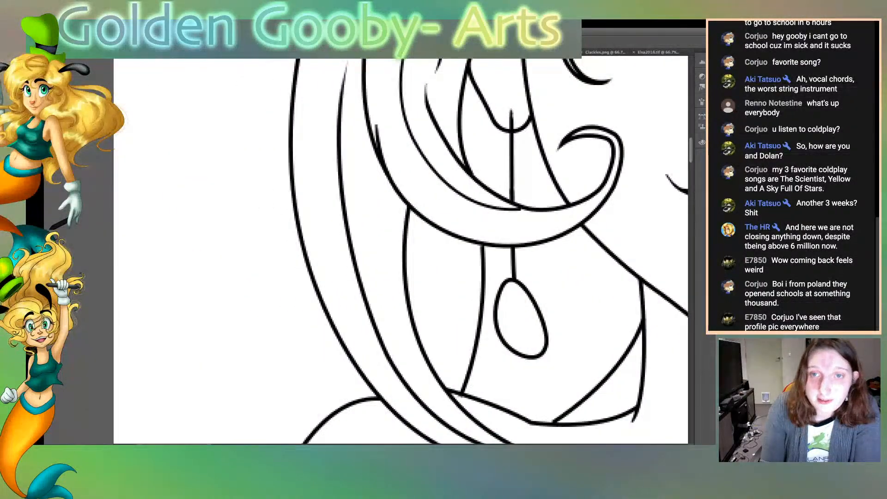
scroll(400, 251, "up", 20)
scroll(401, 250, "down", 2)
scroll(401, 251, "down", 20)
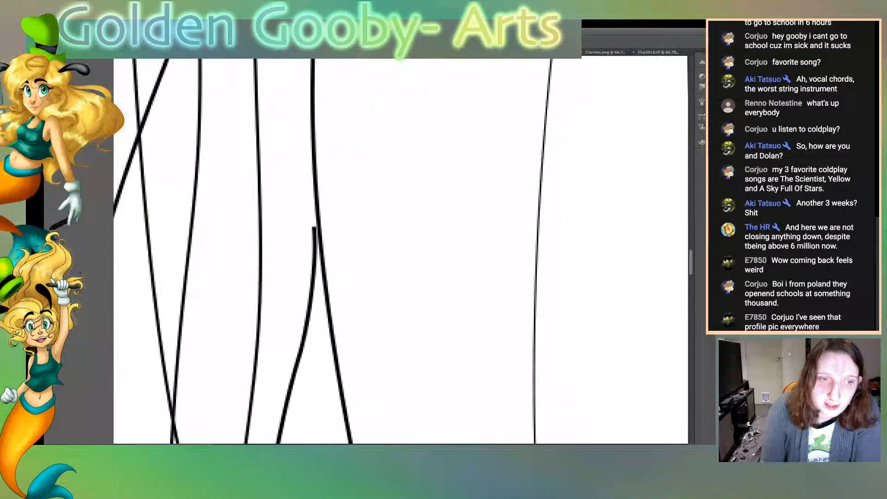
Taper the two facing blunt ends of the broken line between the large sweeping curves at the lower part of the drawing
scroll(400, 251, "up", 20)
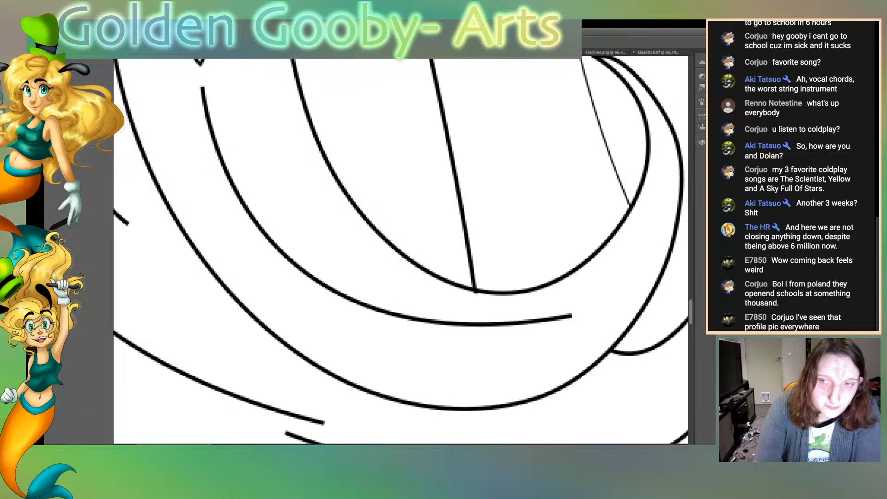
scroll(401, 251, "down", 10)
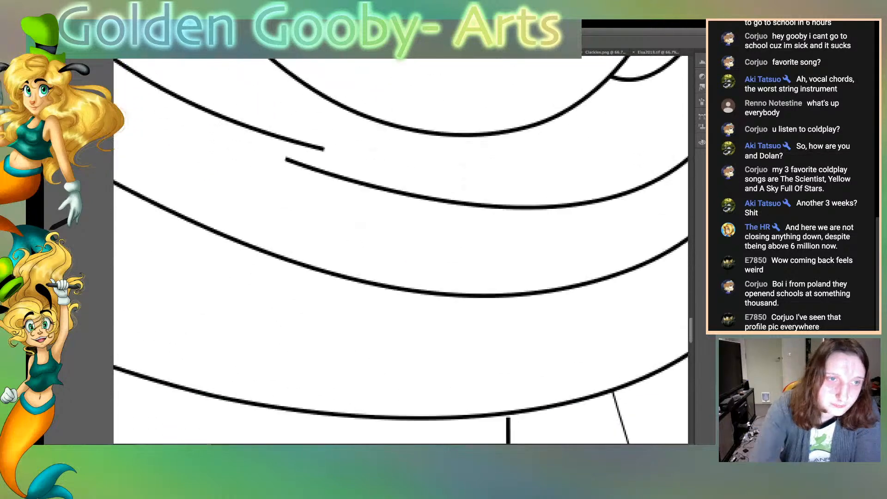
mouse_move(315, 151)
left_mouse_down()
mouse_move(326, 150)
mouse_move(295, 163)
mouse_move(336, 181)
left_mouse_up()
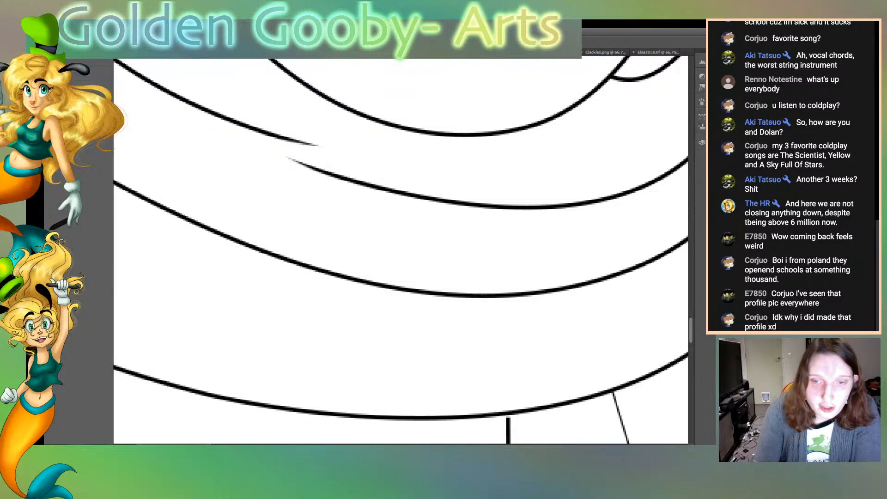
Extend the short outer curve until it joins the neighbouring long outline, and clean up the joint
scroll(401, 249, "down", 10)
scroll(401, 250, "up", 5)
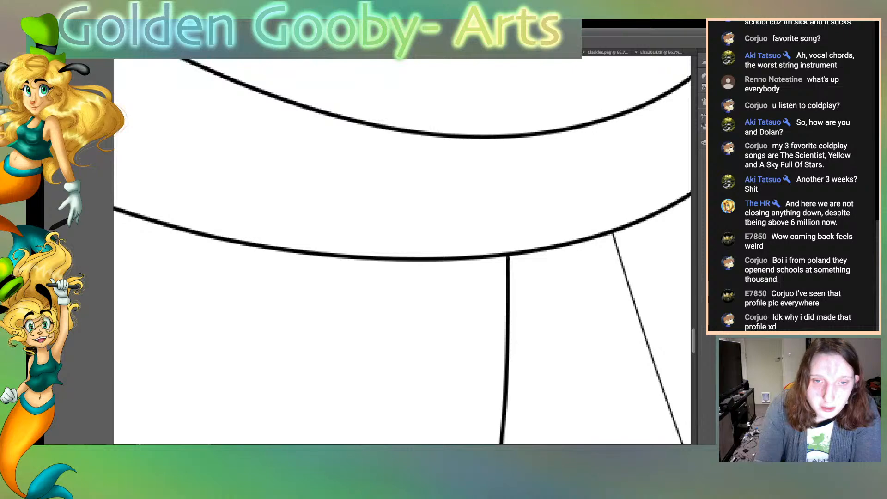
scroll(401, 250, "right", 20)
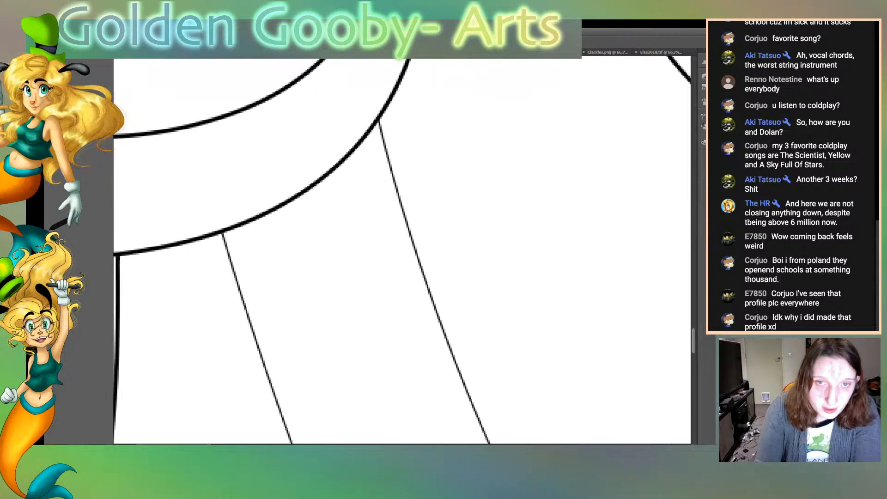
scroll(401, 250, "right", 15)
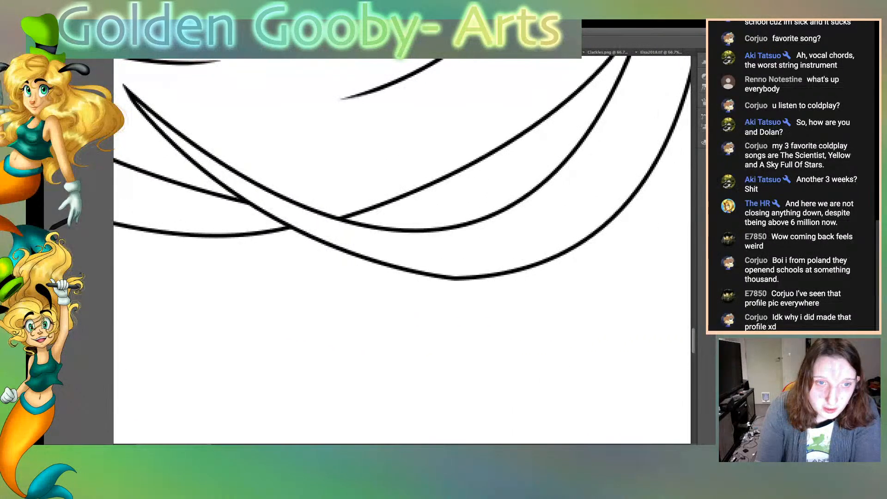
scroll(402, 250, "left", 20)
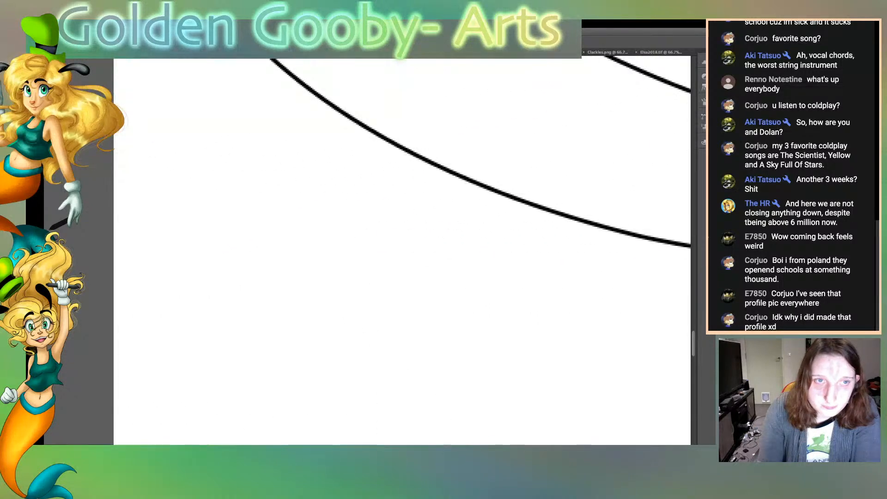
scroll(401, 249, "up", 10)
scroll(402, 250, "down", 2)
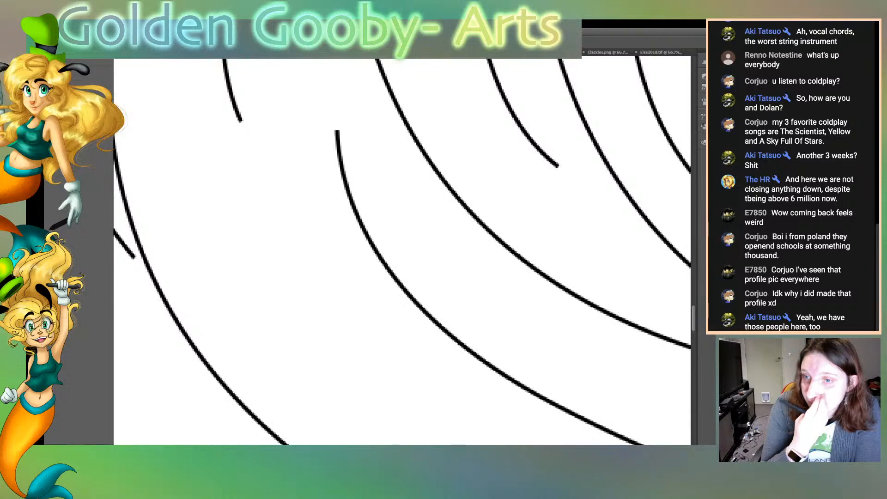
scroll(402, 252, "left", 5)
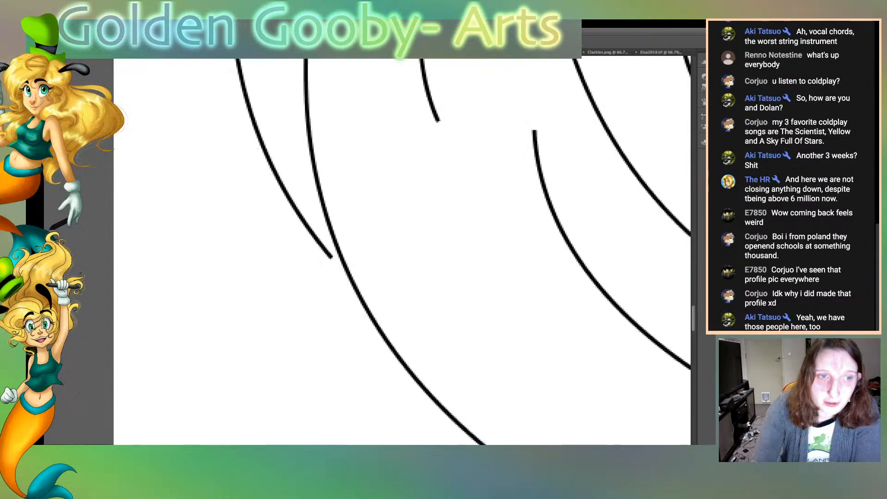
left_click_drag(349, 257, 365, 270)
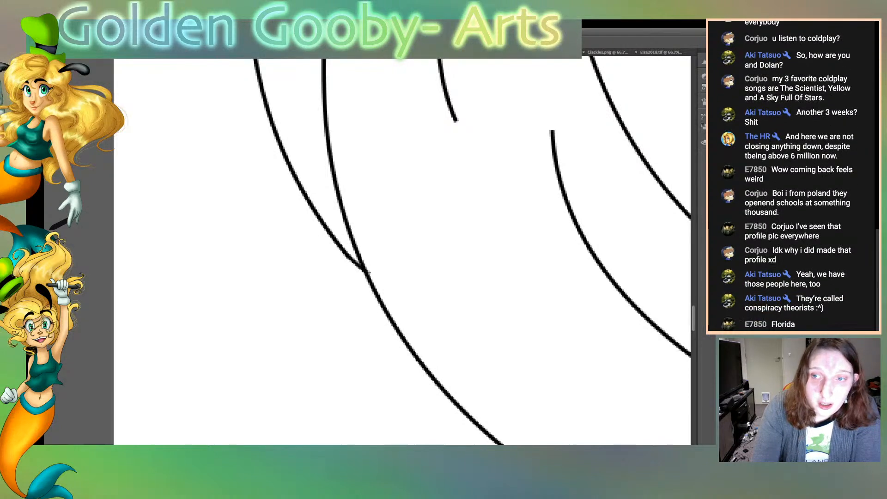
left_click_drag(346, 254, 363, 269)
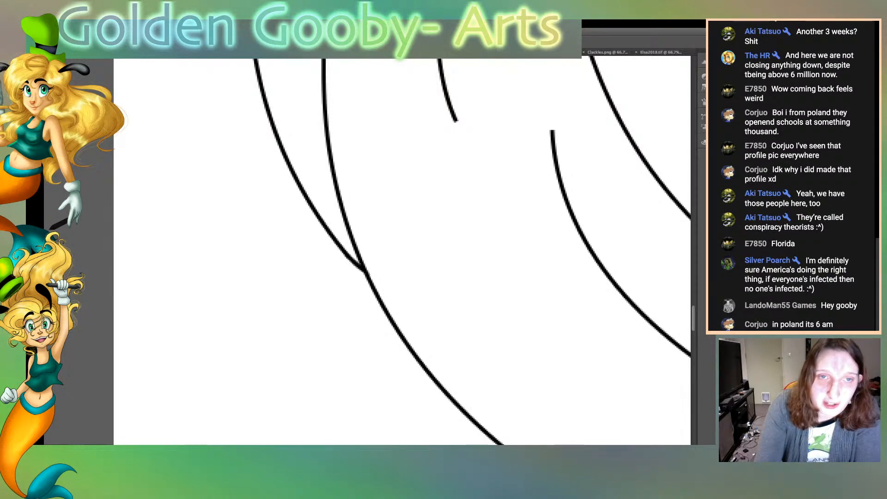
Taper the lower end of the short curve and the upper end of the longer curve beside it
mouse_move(447, 103)
left_mouse_down()
mouse_move(455, 121)
mouse_move(451, 111)
left_mouse_up()
left_click_drag(439, 76, 452, 112)
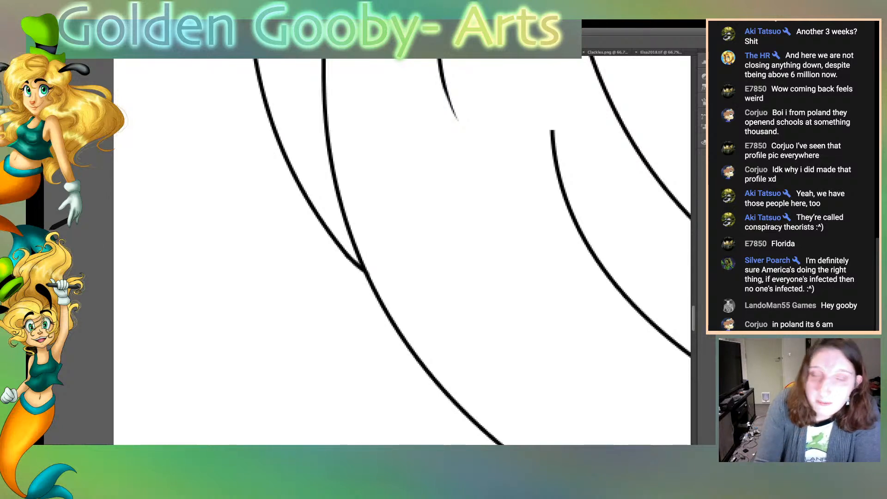
left_click_drag(551, 145, 549, 130)
left_click_drag(553, 167, 552, 132)
left_click_drag(555, 175, 552, 148)
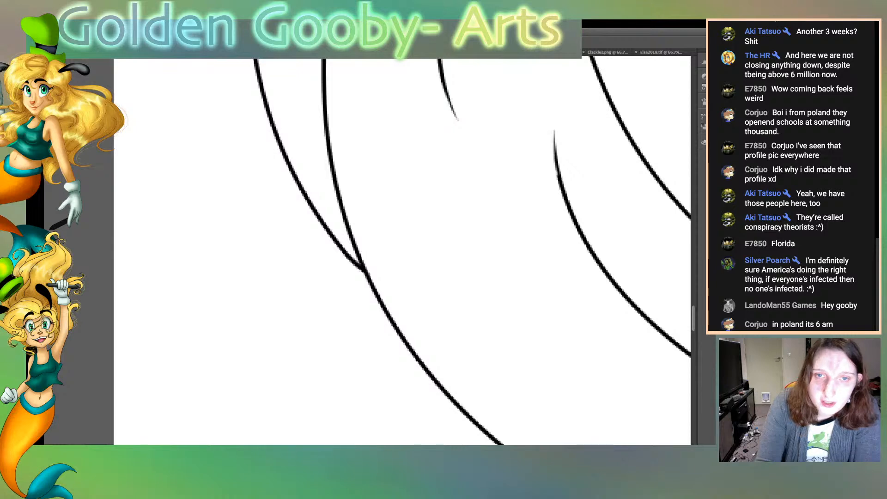
left_click_drag(557, 180, 554, 164)
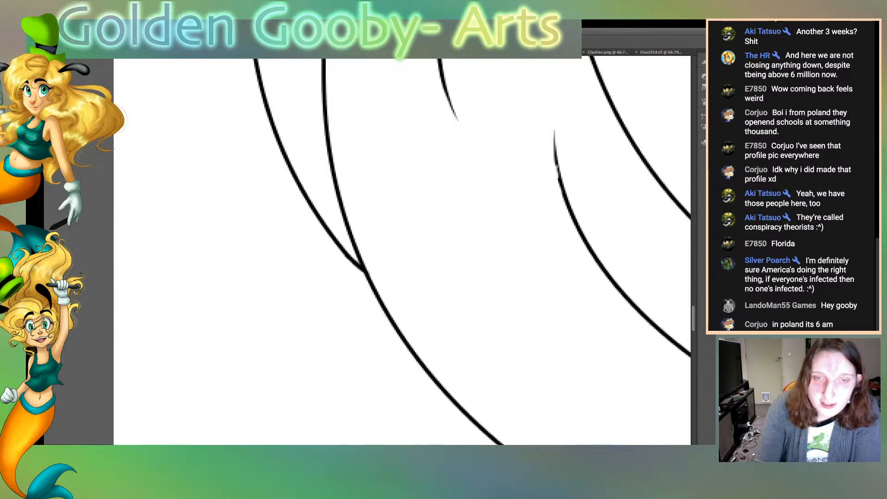
Taper the upper end of the short line that starts between the steep diagonal strands
scroll(401, 251, "right", 3)
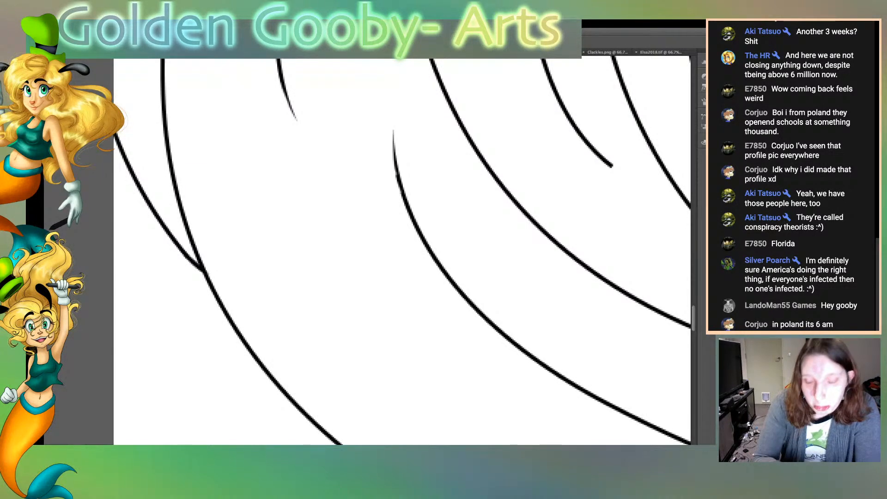
scroll(401, 252, "up", 15)
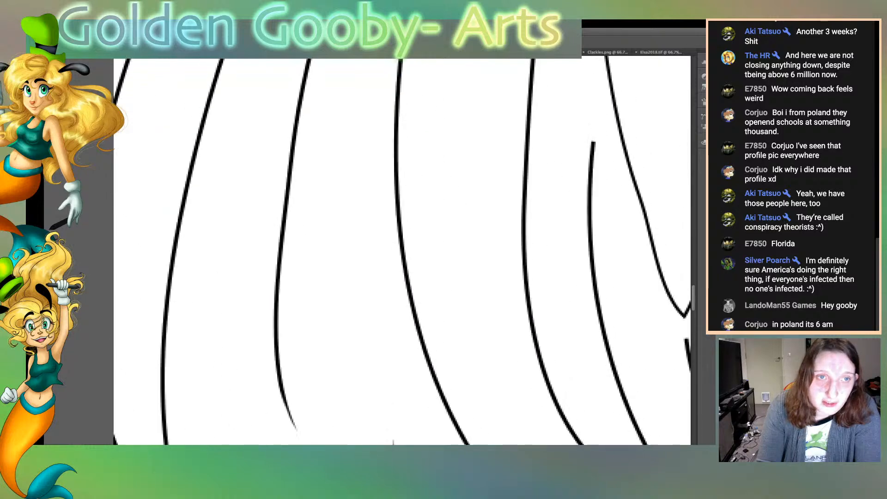
scroll(401, 251, "down", 2)
scroll(402, 252, "up", 2)
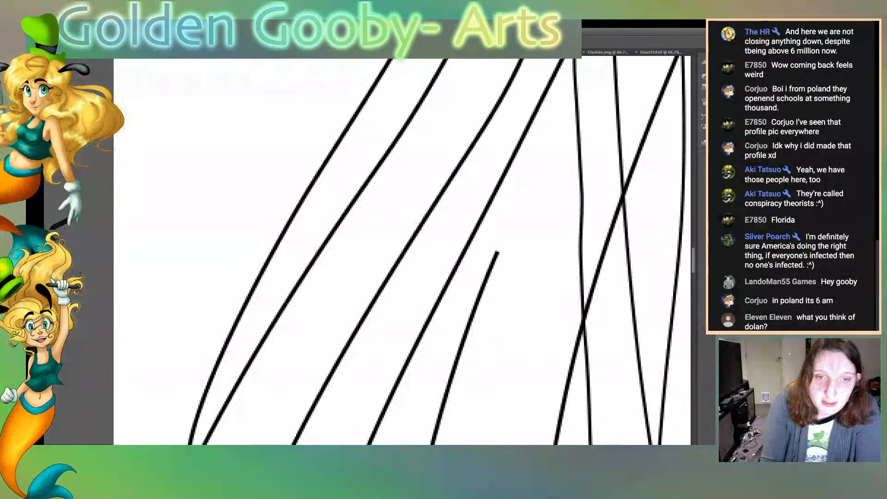
left_click_drag(500, 253, 480, 299)
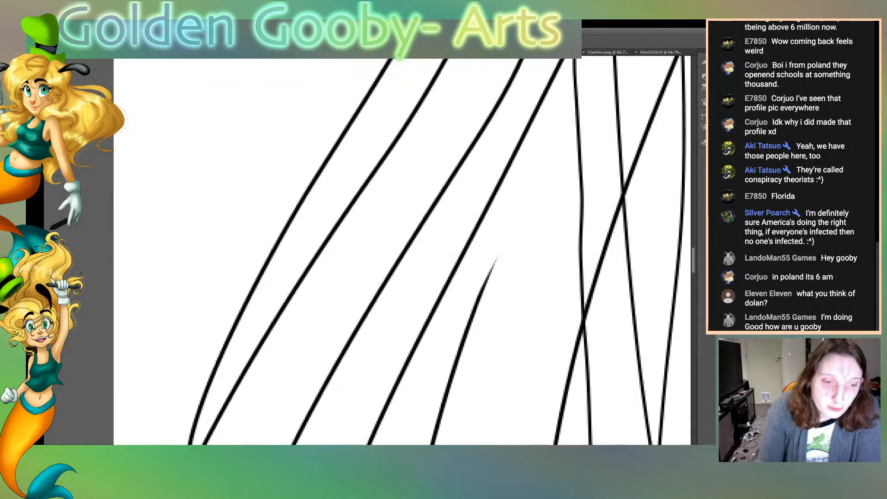
Taper the blunt end of the inner finger line on the other hand holding a cup
scroll(402, 251, "right", 8)
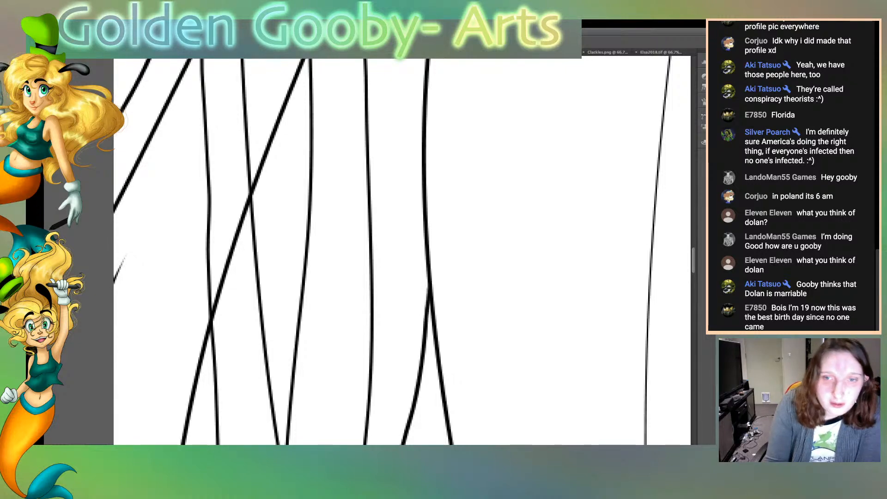
scroll(401, 251, "up", 15)
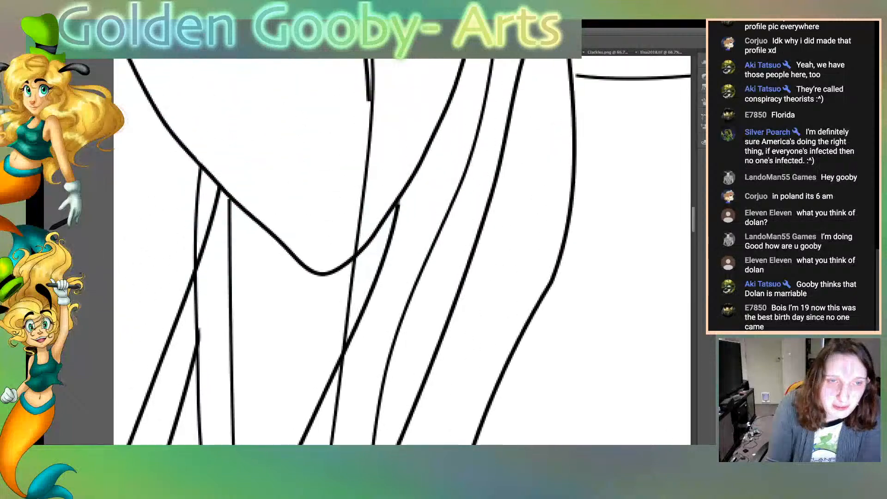
scroll(402, 251, "up", 15)
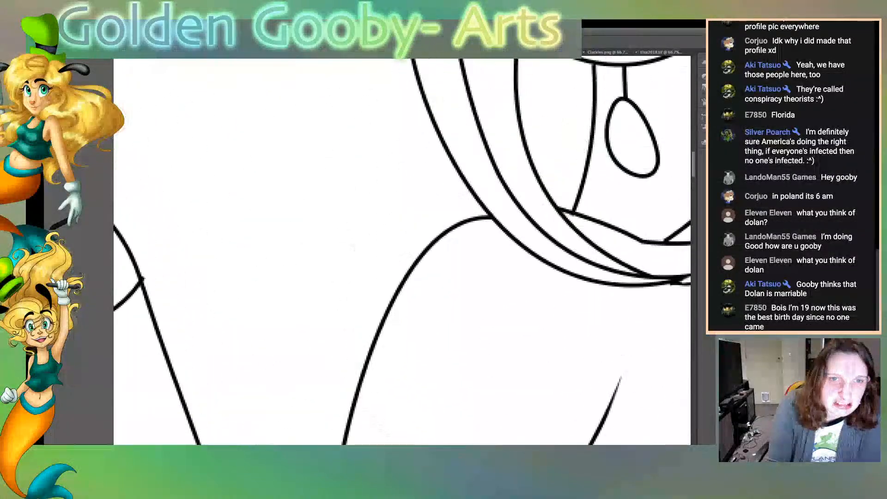
scroll(401, 251, "up", 12)
scroll(402, 250, "down", 12)
scroll(401, 251, "down", 2)
scroll(402, 250, "left", 10)
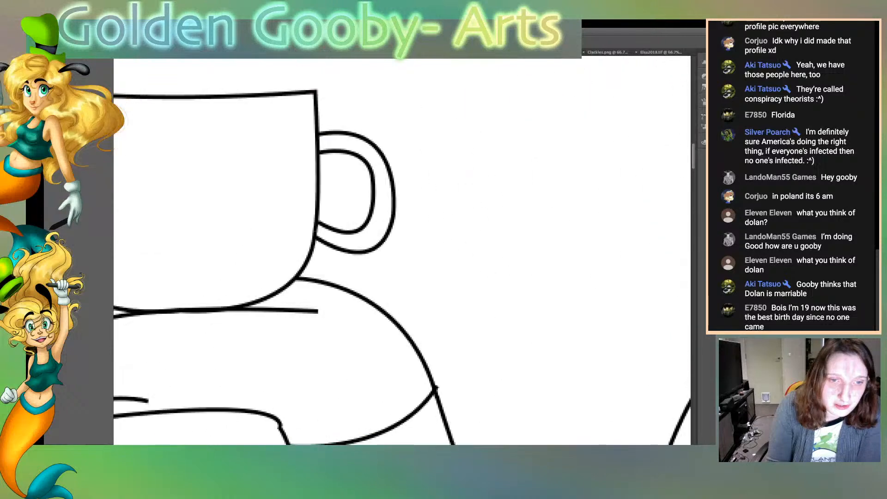
scroll(401, 265, "left", 2)
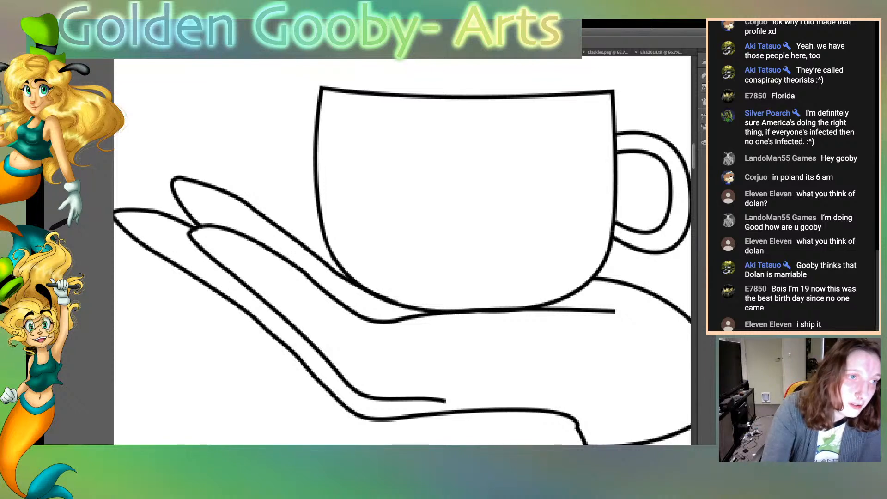
left_click_drag(445, 398, 434, 396)
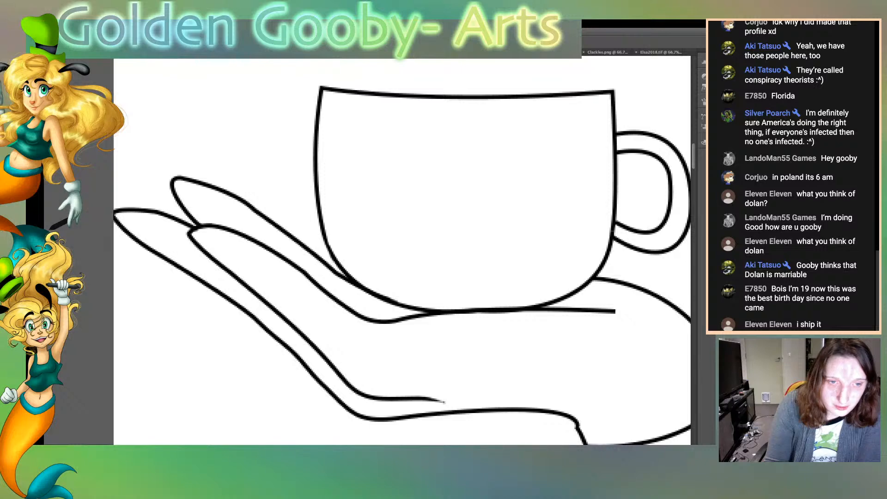
Taper the free end of the palm line beneath the cup on that same hand
scroll(402, 251, "right", 4)
scroll(402, 251, "left", 1)
scroll(402, 251, "left", 1)
left_click_drag(320, 311, 301, 306)
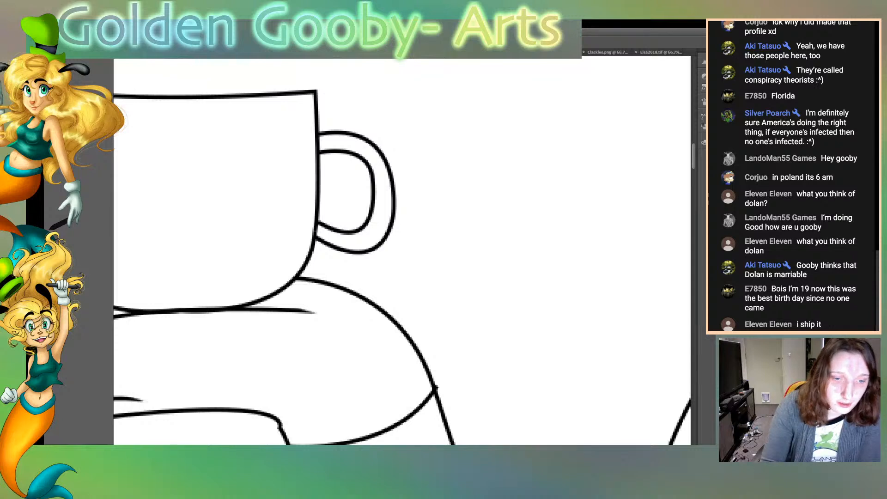
scroll(402, 250, "right", 2)
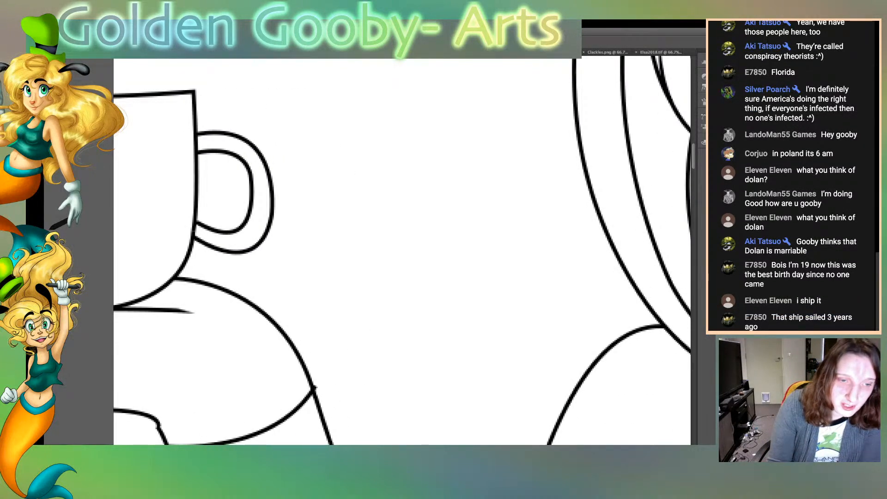
Inspect the line art around the cups, face, earrings and hair bun for remaining blunt ends
scroll(401, 250, "right", 15)
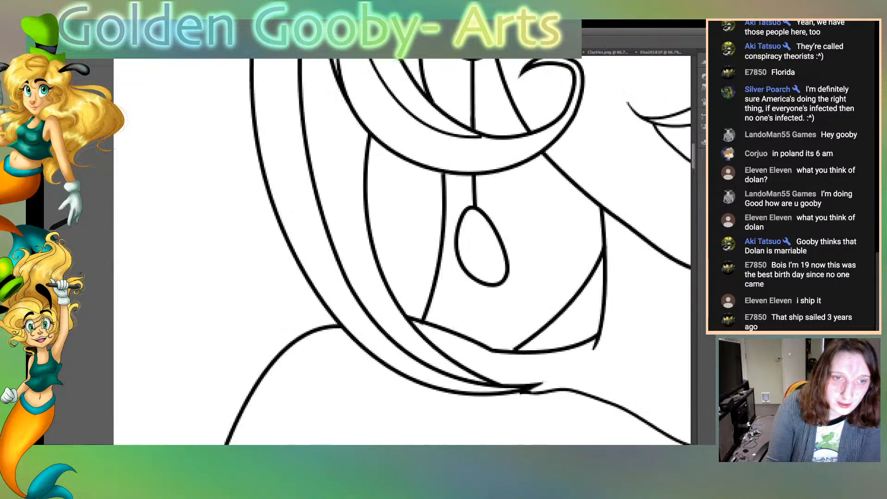
scroll(402, 251, "left", 2)
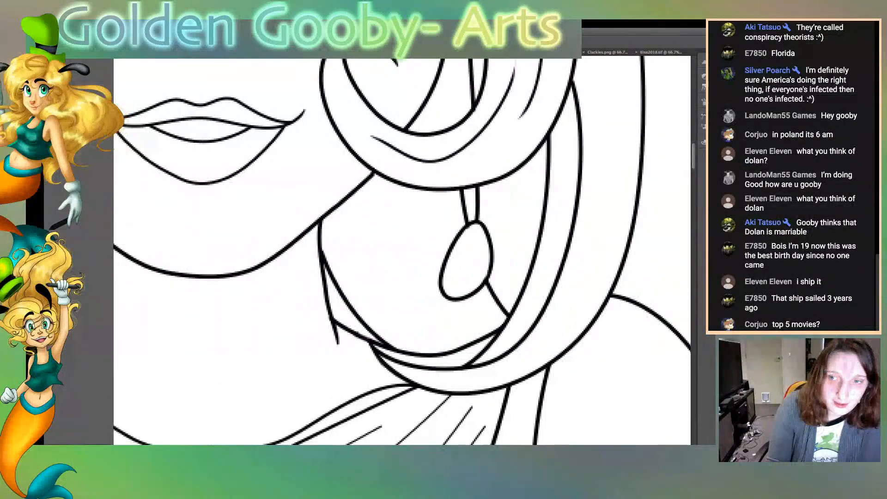
scroll(402, 251, "up", 10)
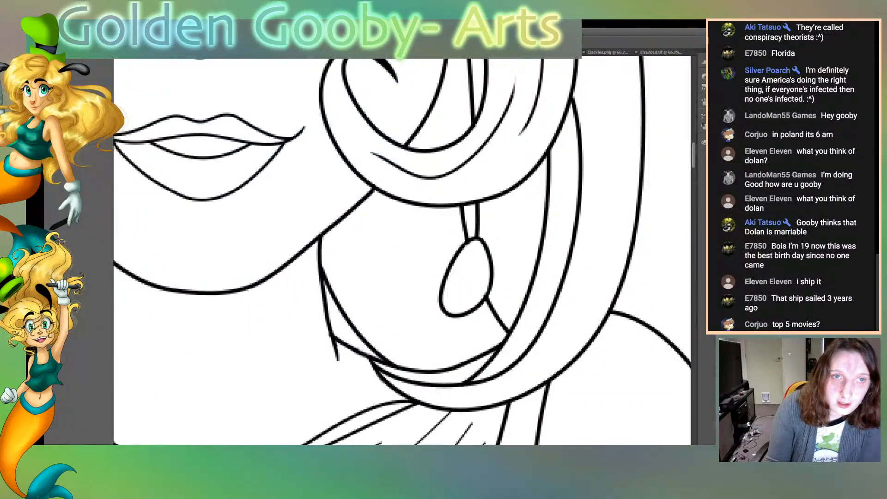
scroll(401, 251, "up", 8)
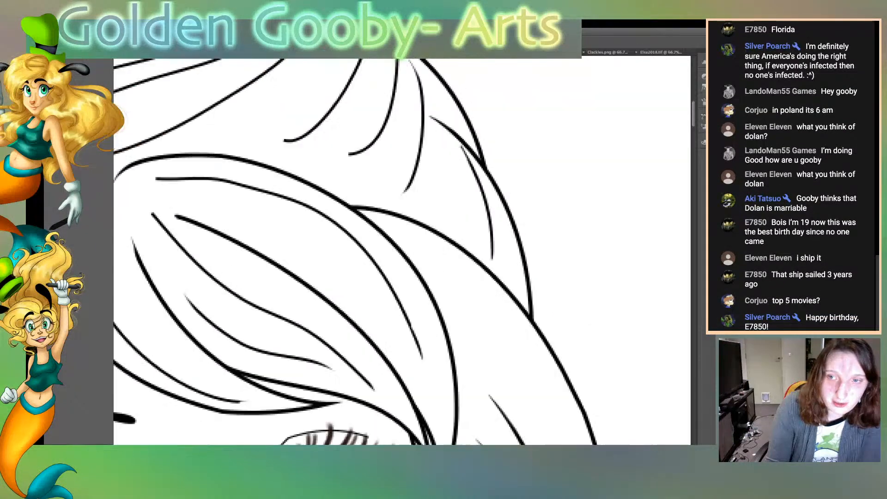
scroll(401, 251, "down", 8)
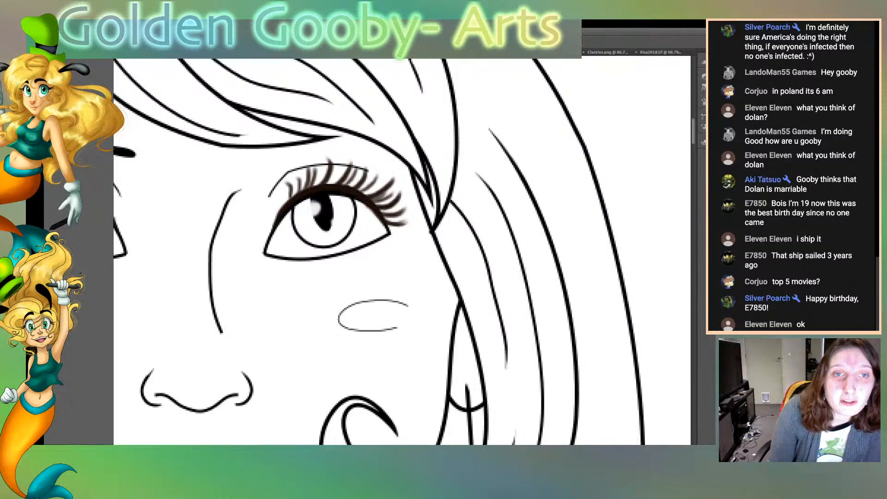
scroll(401, 251, "up", 5)
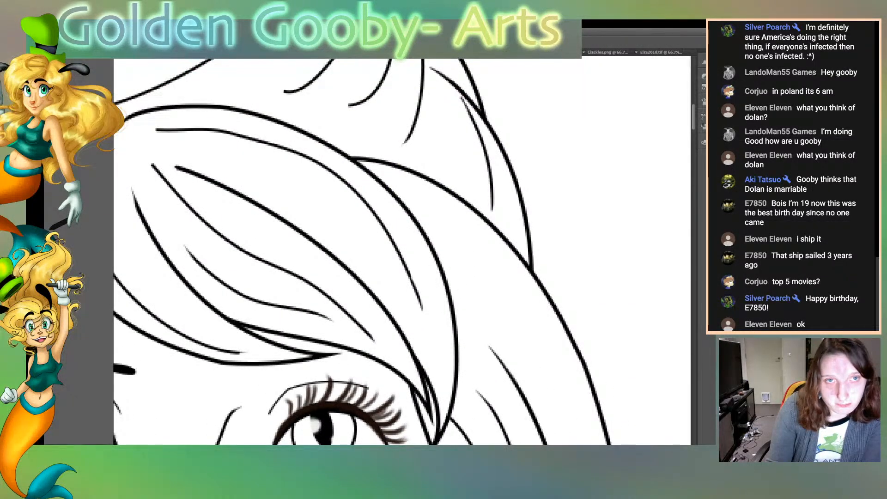
scroll(402, 251, "up", 6)
scroll(402, 251, "up", 2)
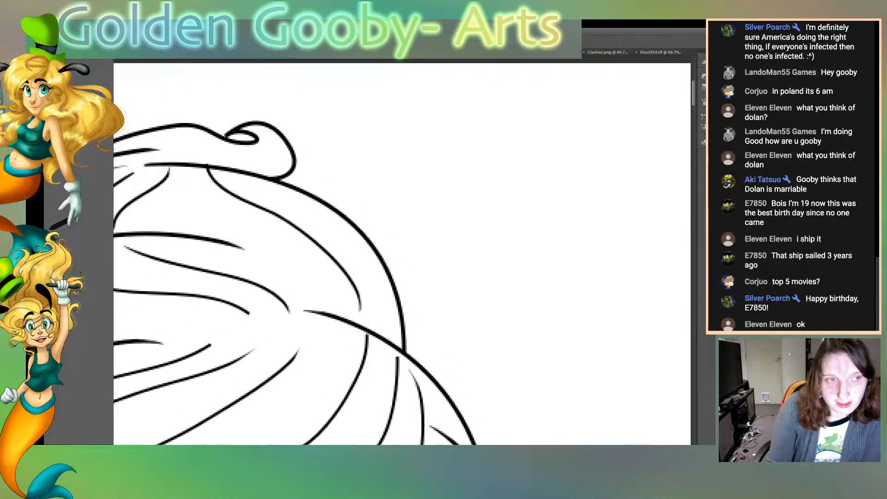
Taper the upper ends of two strands in the lower hair bun, one beside the centre gap and one below the outer curve
scroll(402, 252, "down", 5)
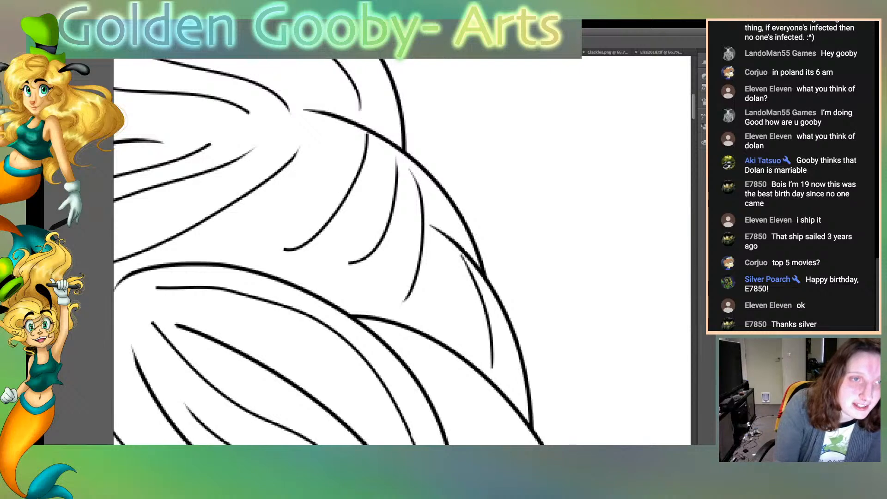
left_click_drag(211, 146, 194, 154)
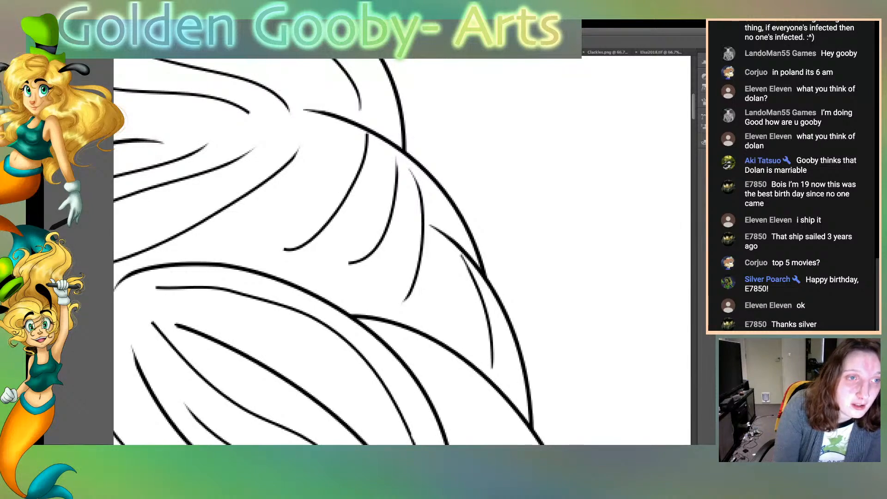
left_click_drag(369, 131, 367, 159)
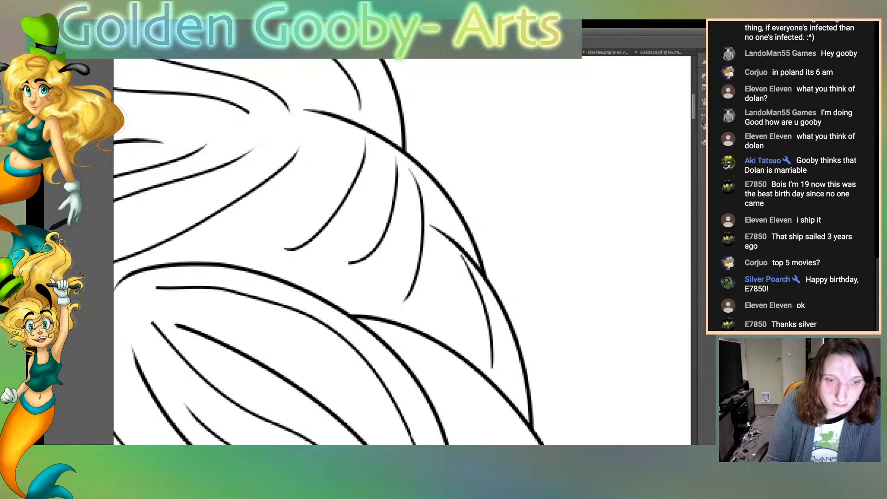
Taper the blunt upper end of the thick strand inside the swept bangs
scroll(402, 251, "left", 8)
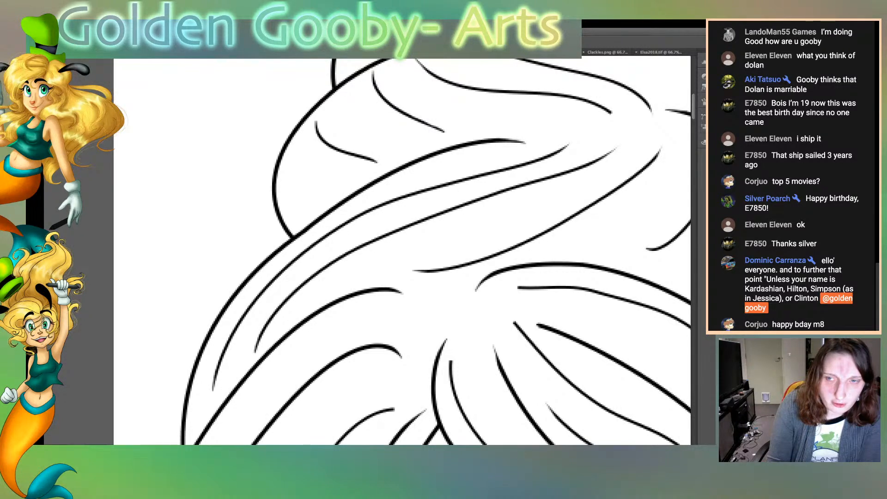
scroll(402, 250, "right", 5)
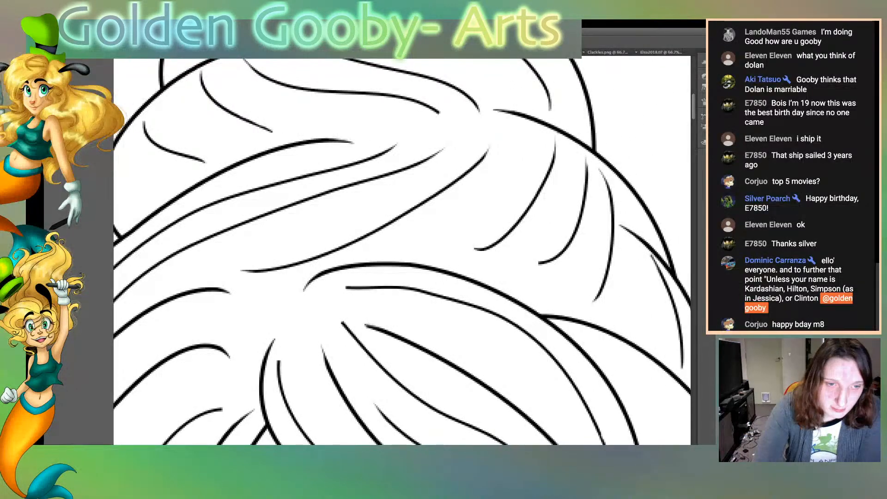
left_click_drag(364, 324, 387, 331)
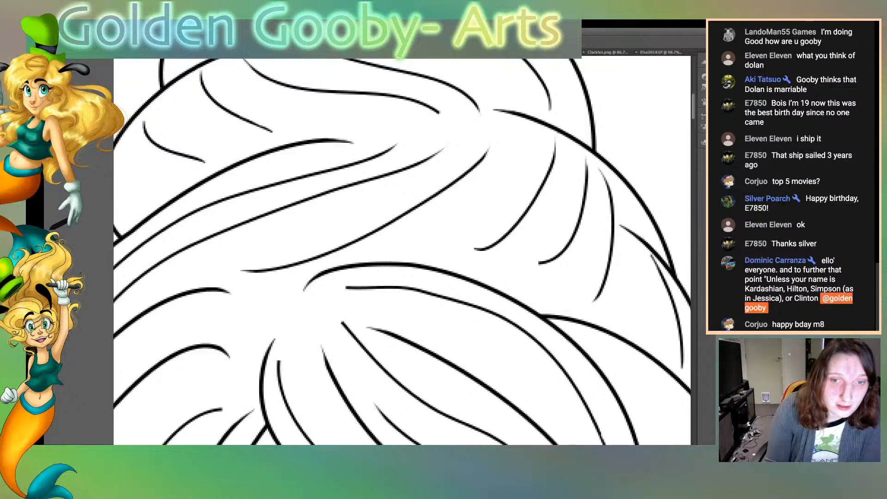
Try a layer style with a heavy black outline on the line art and undo it
scroll(401, 251, "right", 7)
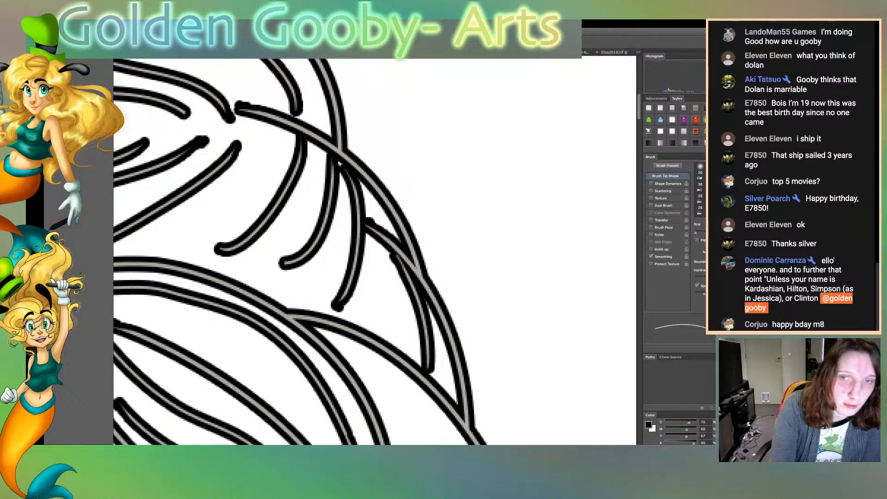
key("super+z")
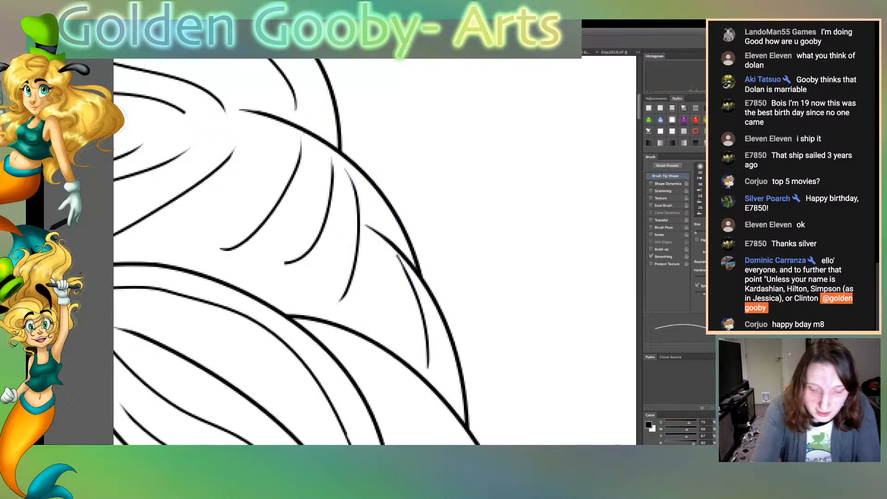
key("super+minus")
key("super+minus")
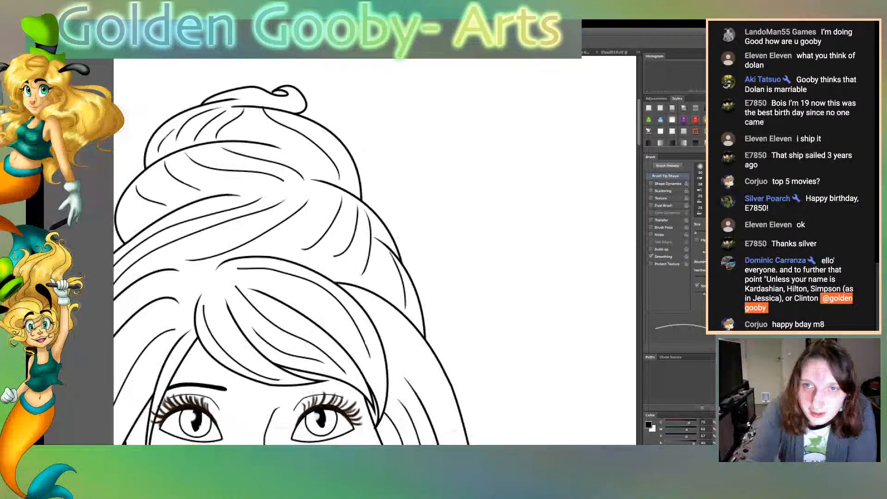
Try heavy outline, chrome, gold, blue and dark red layer styles on the line art
key("super+z")
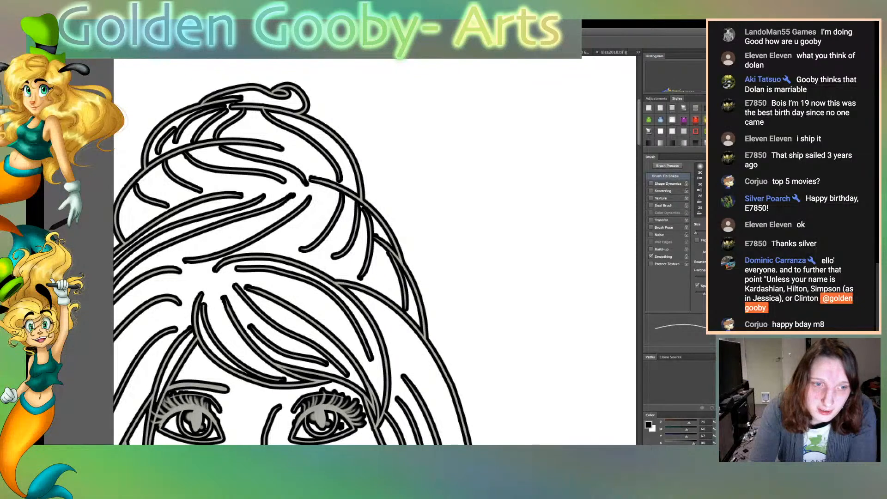
key("super+alt+z")
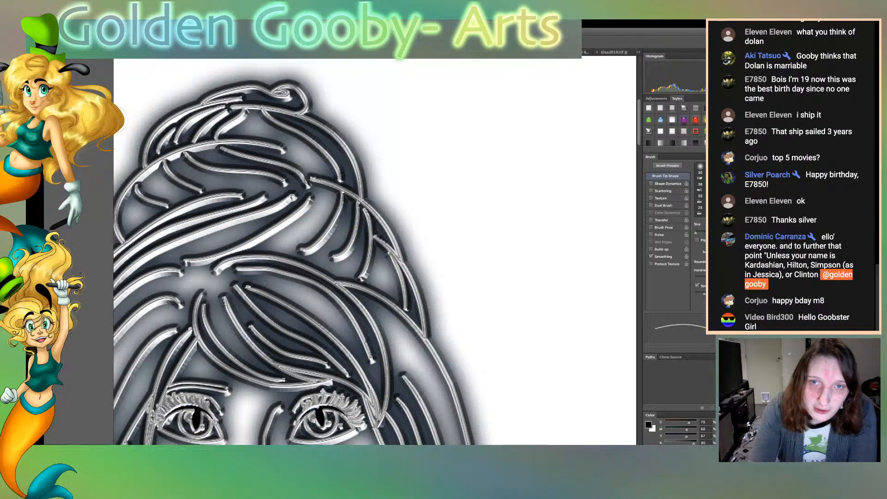
key("super+z")
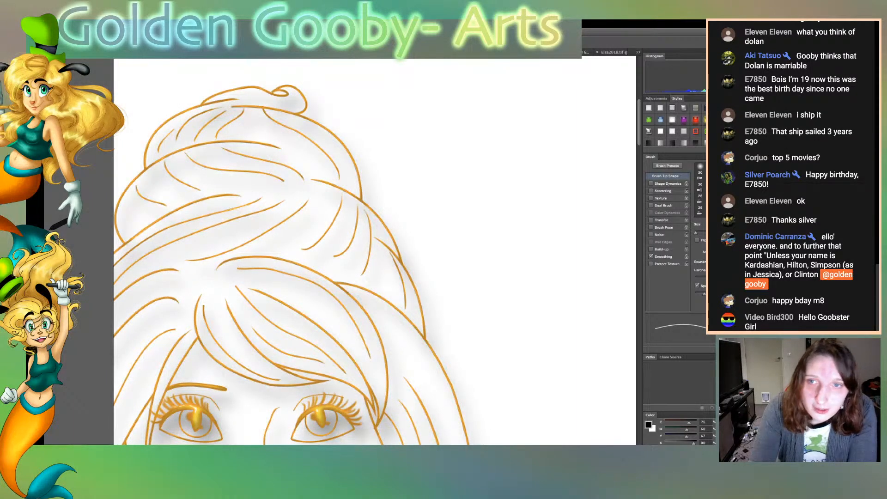
key("super+z")
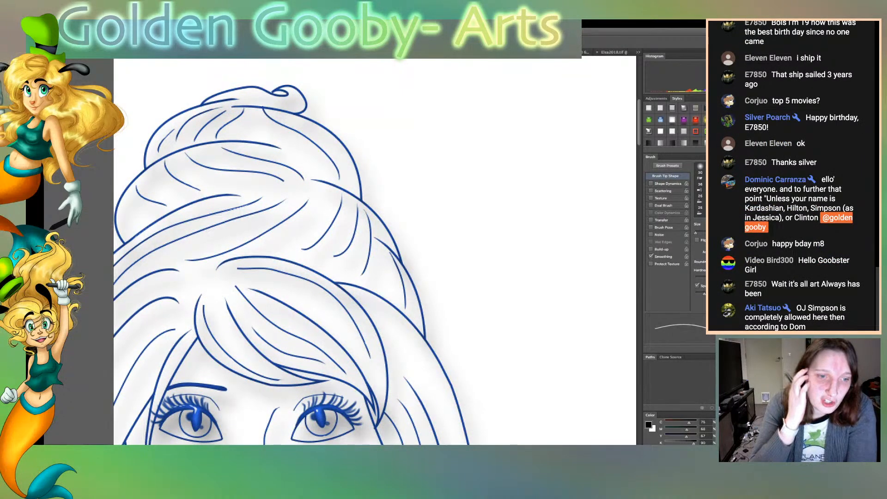
key("super+z")
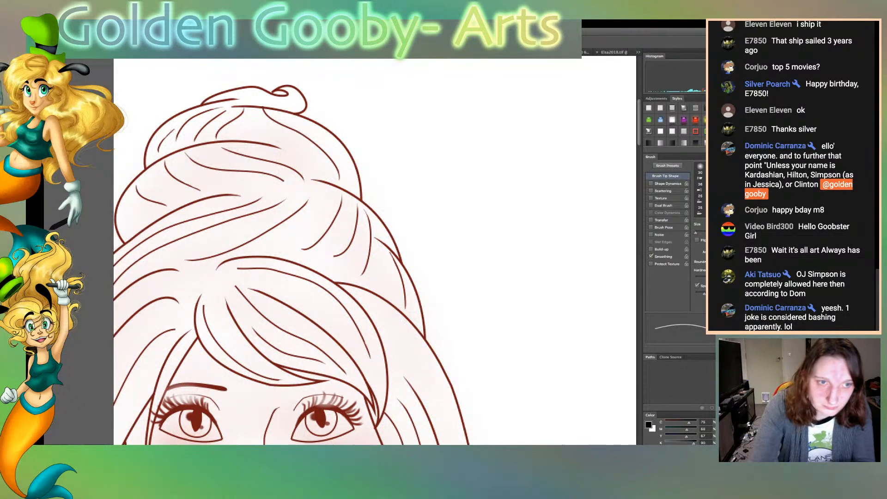
Compare purple and red layer styles on the line art, with and without a soft glow, across the full figure
key("super+minus")
key("super+0")
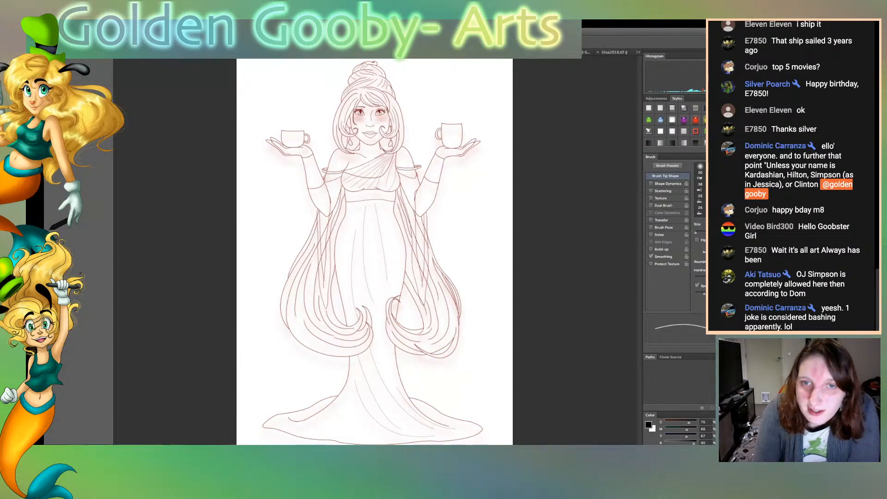
scroll(675, 123, "down", 1)
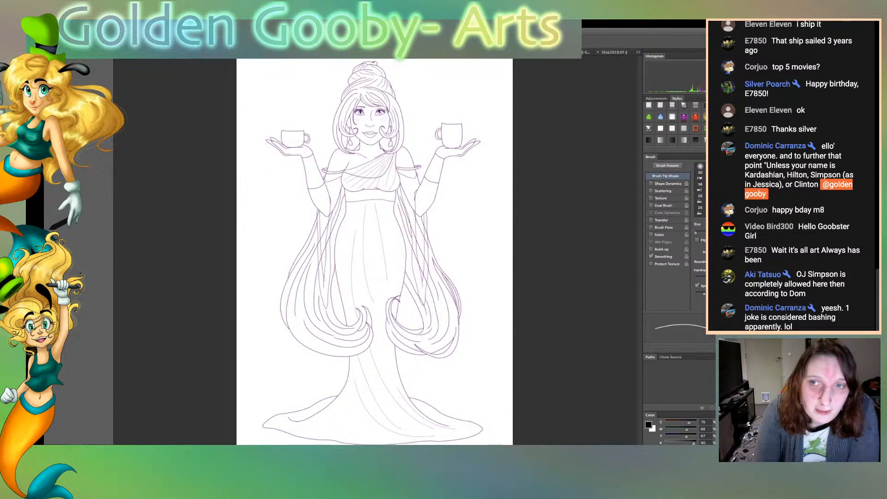
scroll(675, 124, "up", 1)
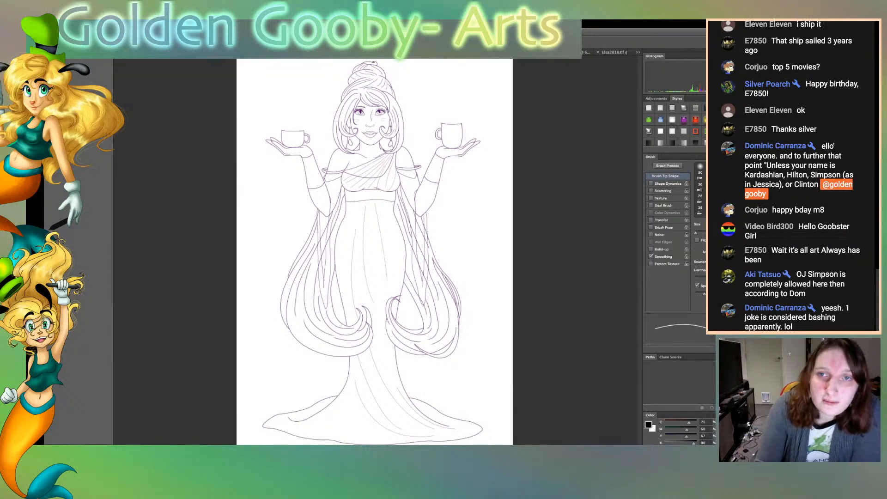
key("super+f")
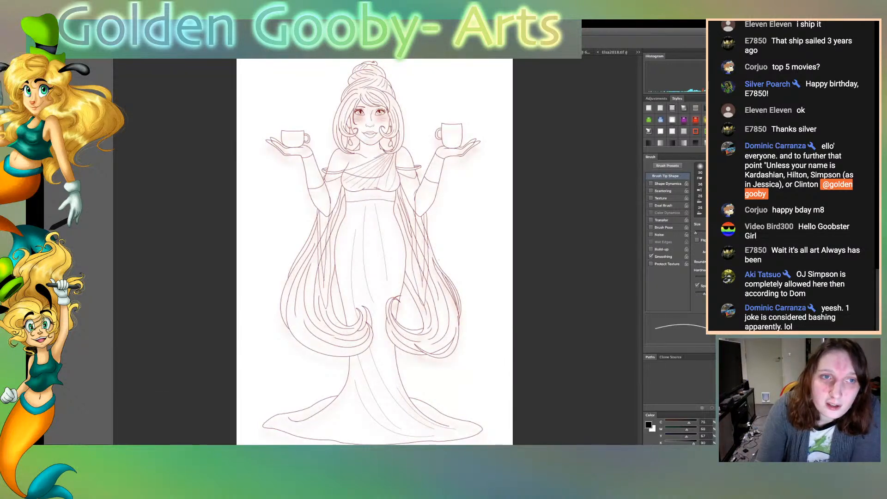
key("super+z")
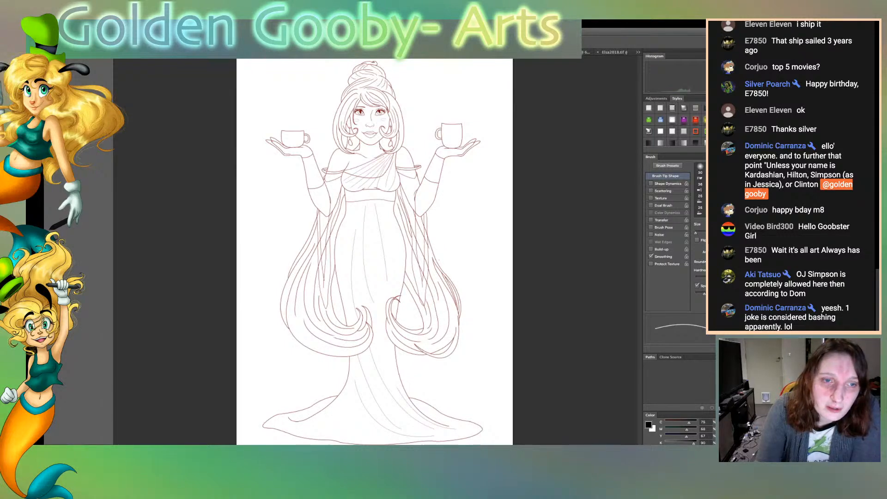
Try grey and black layer styles on the line art and settle on purple lines with a soft glow
key("alt+super+z")
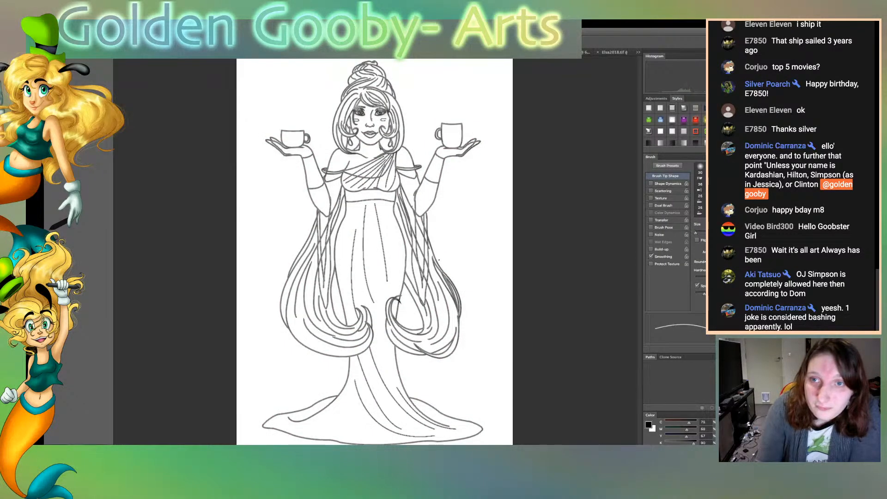
key("alt+super+z")
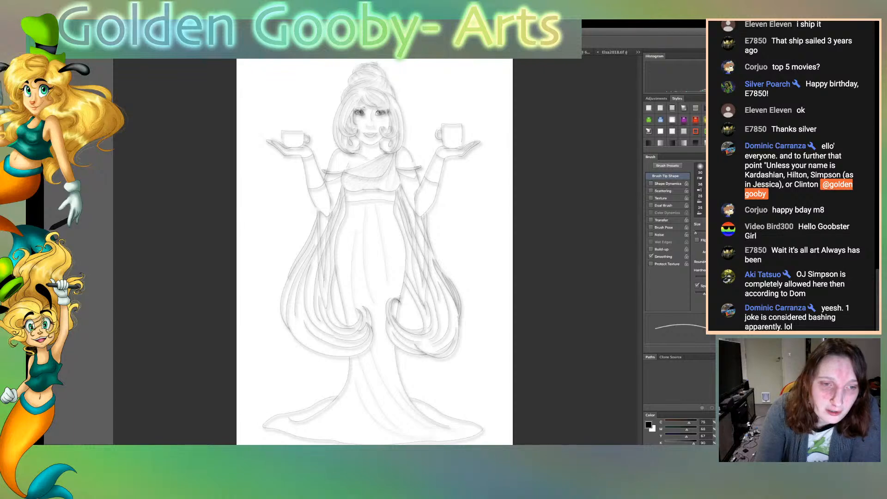
key("alt+super+z")
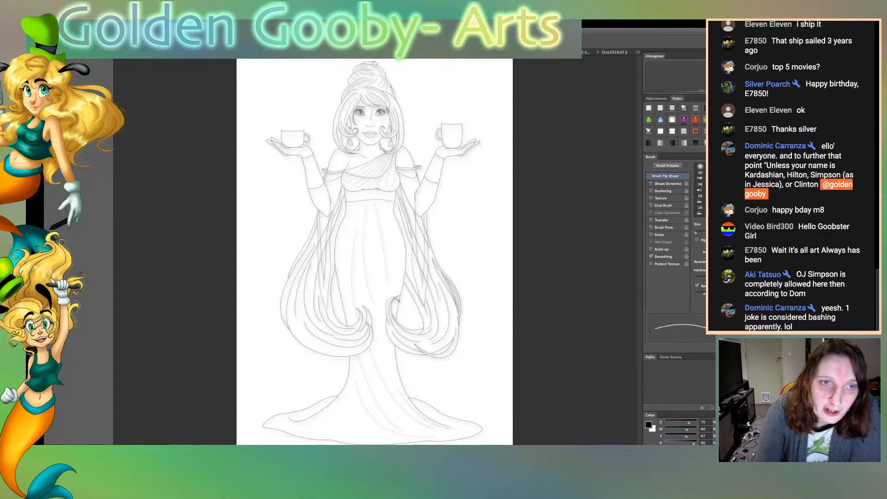
key("alt+super+z")
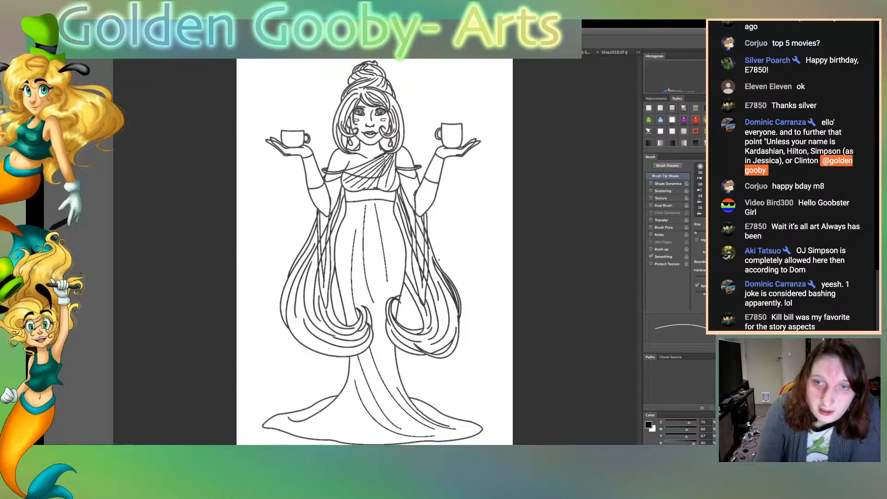
key("alt+super+z")
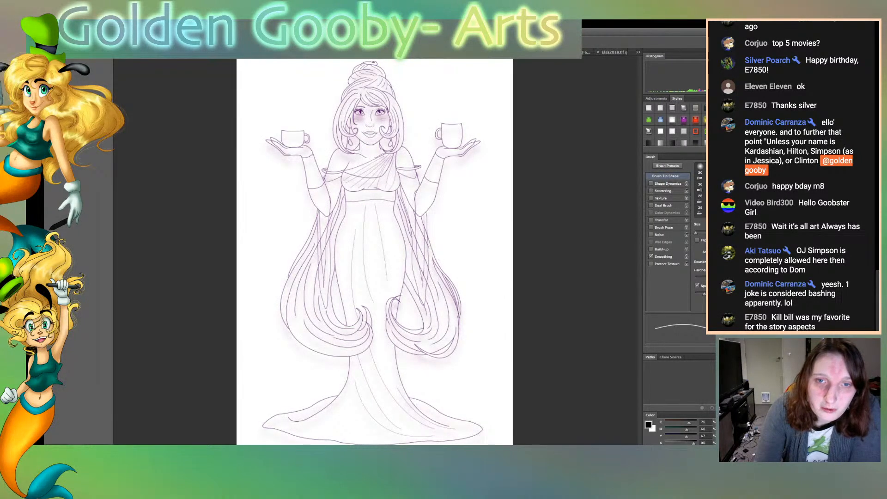
Show the flat colours and the light-ray background behind the line art, with the figure's colours at full strength
key("alt+super+z")
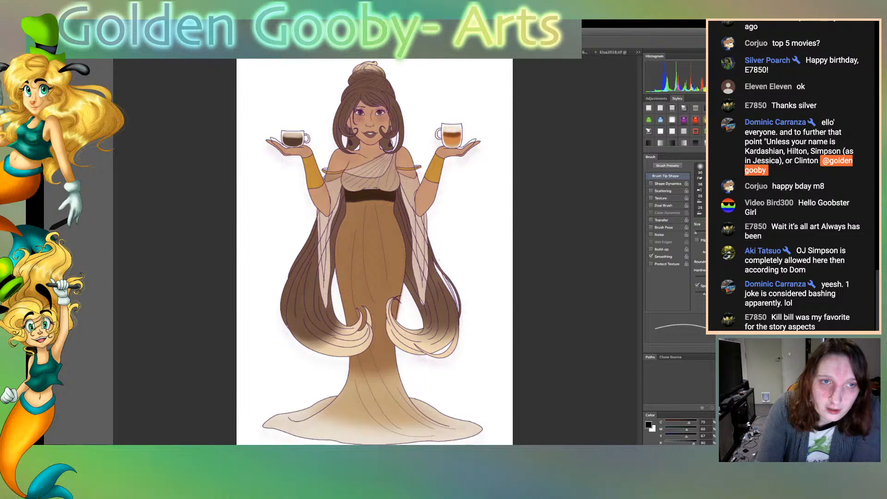
key("alt+super+z")
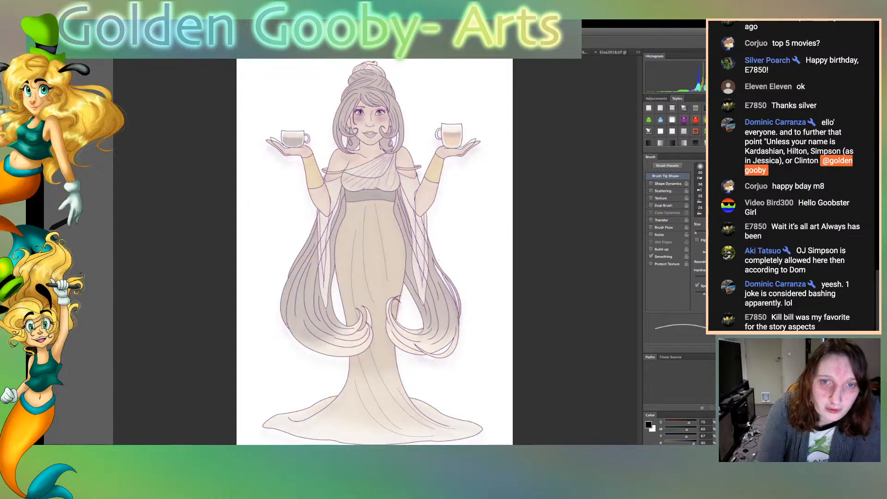
key("alt+super+z")
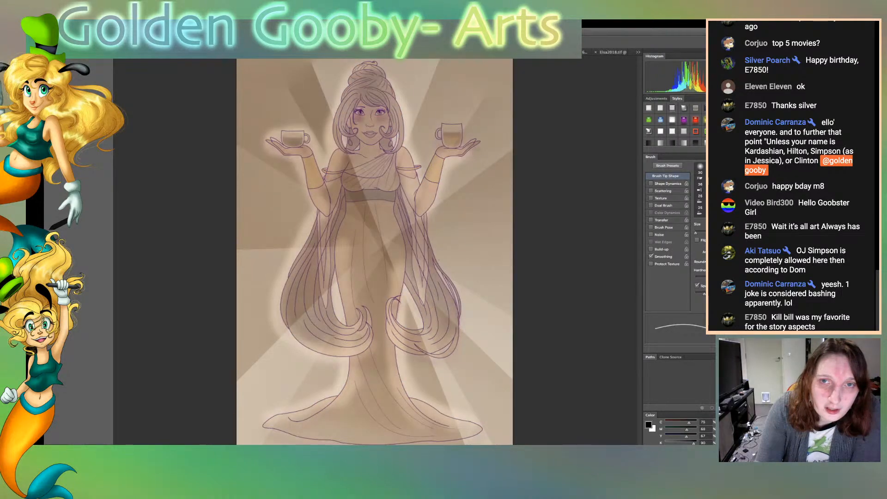
key("alt+super+z")
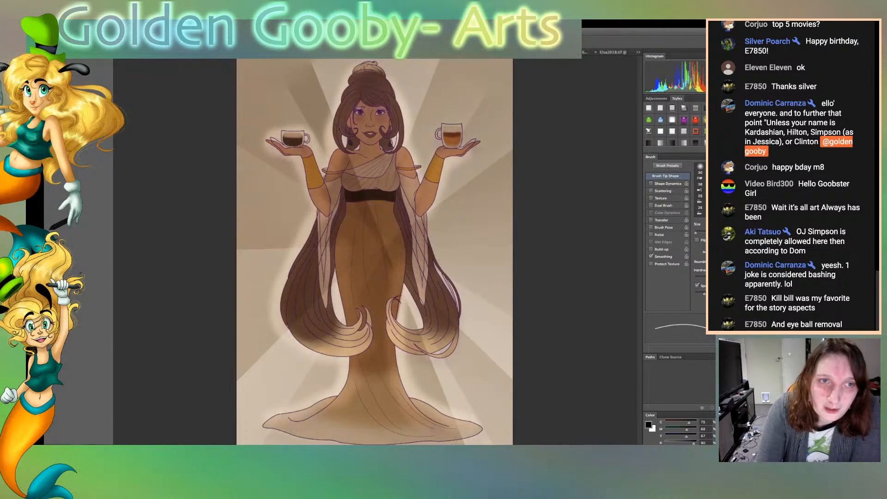
Compare blending modes for the flat colours against the light-ray background and restore the normal, full-strength colours
key("alt+super+z")
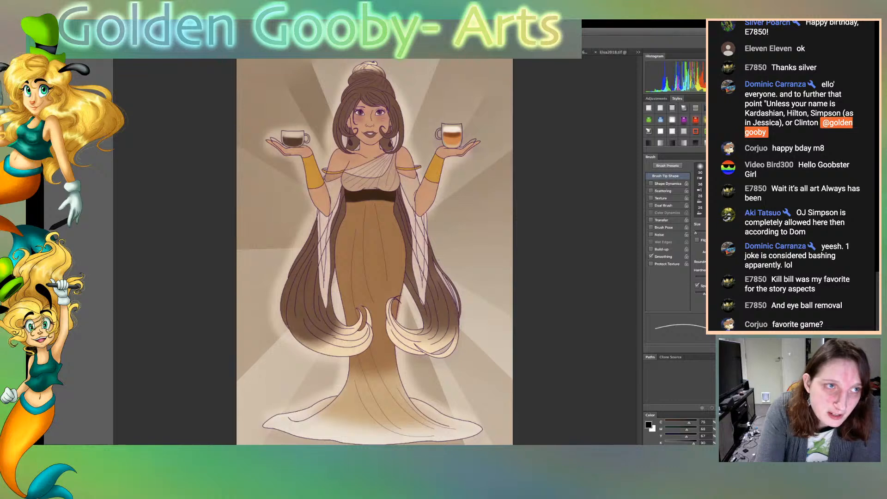
key("shift+alt+m")
key("shift+alt+s")
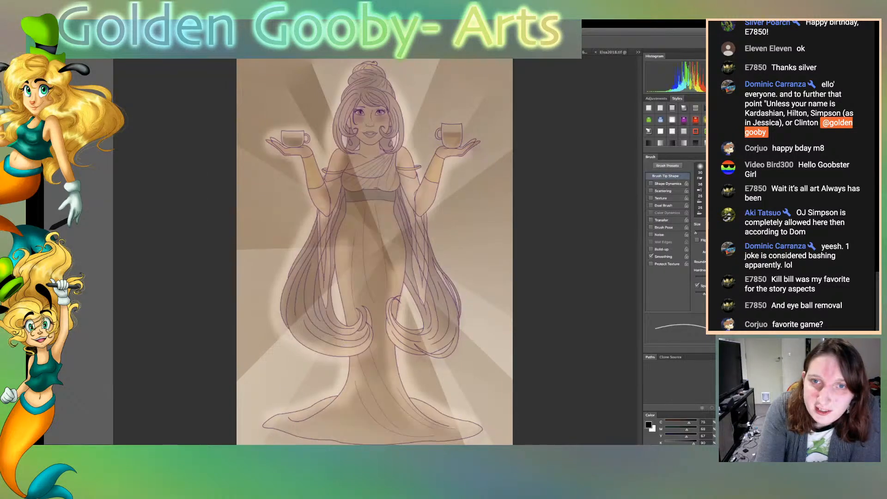
key("shift+alt+n")
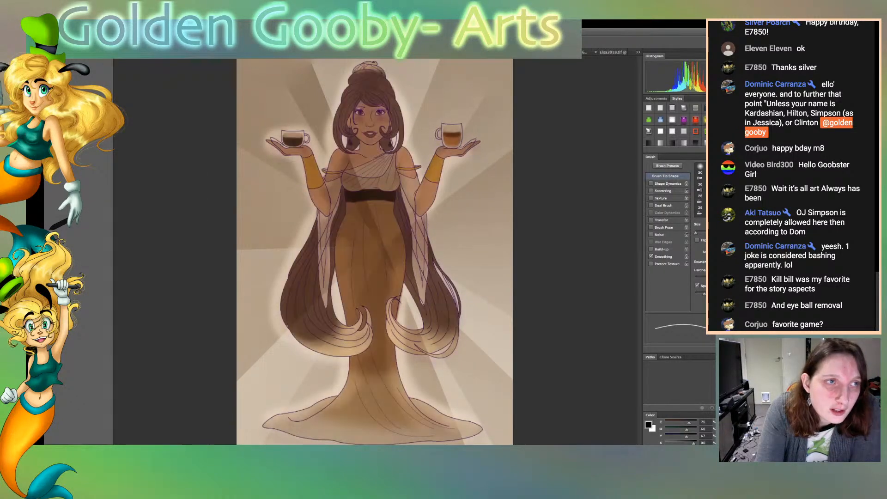
key("shift+alt+n")
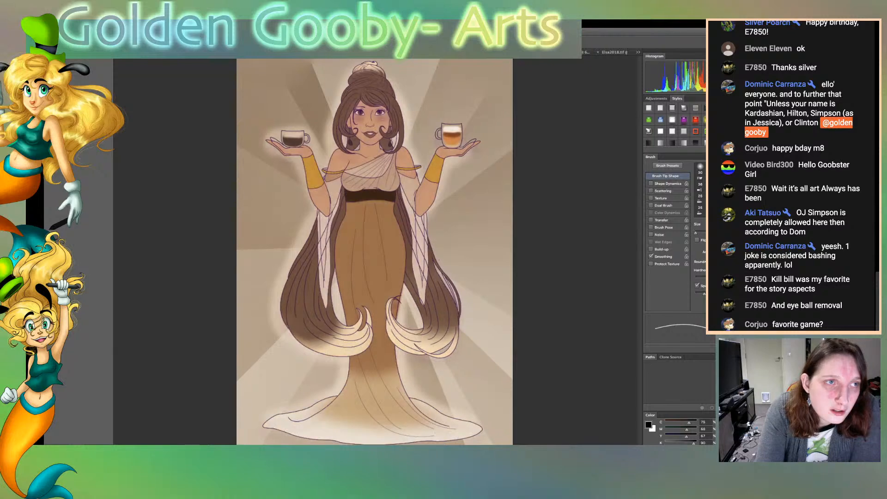
Try heavy black, thin dark, grey and chrome-like layer styles on the line art over the colours, then return to purple
key("shift+plus")
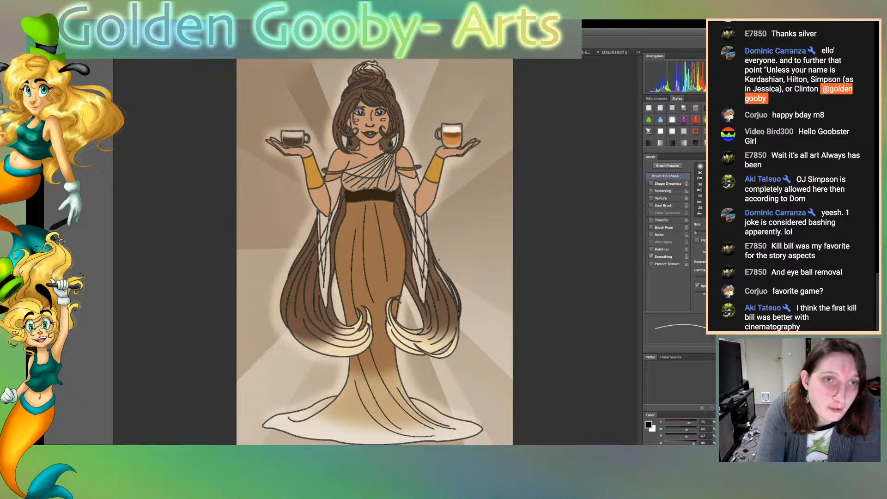
key("shift+plus")
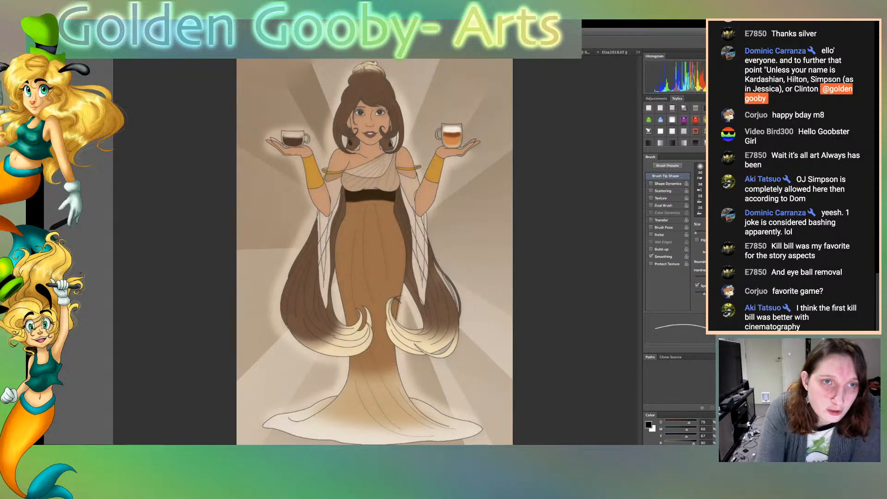
key("shift+plus")
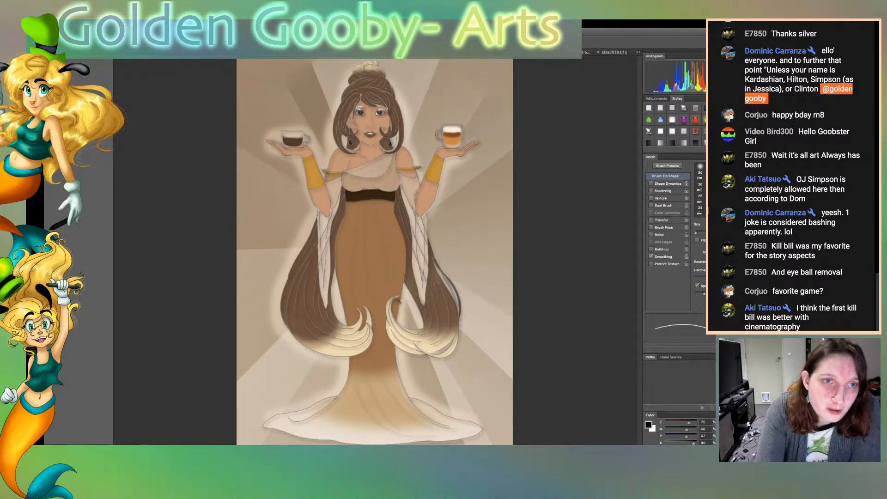
key("shift+plus")
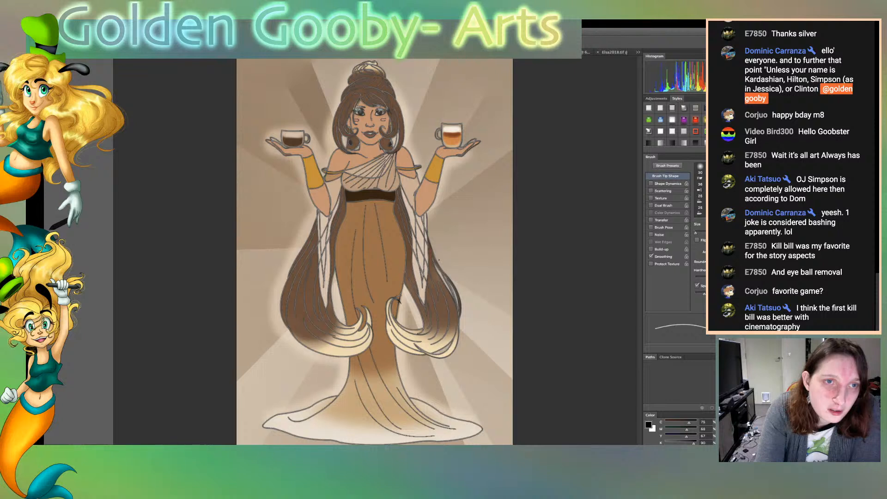
key("shift+plus")
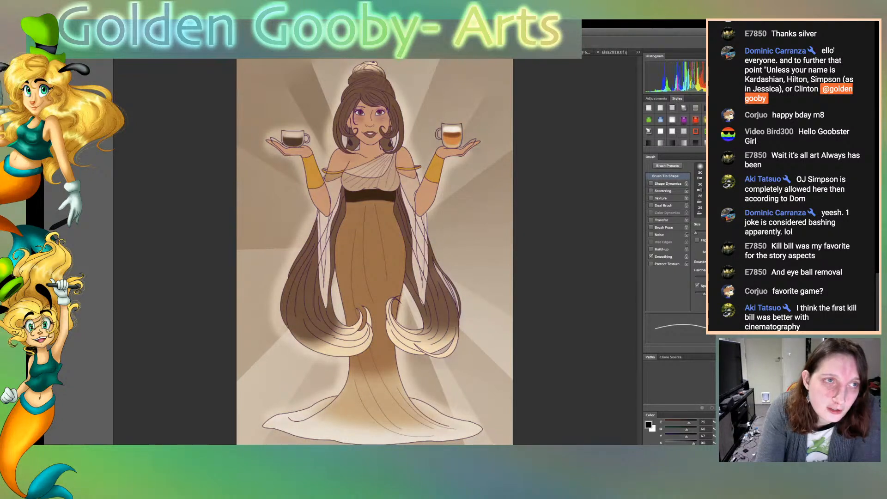
Compare red, purple, blue, dark red and olive line-art styles against the coloured figure
key("shift+plus")
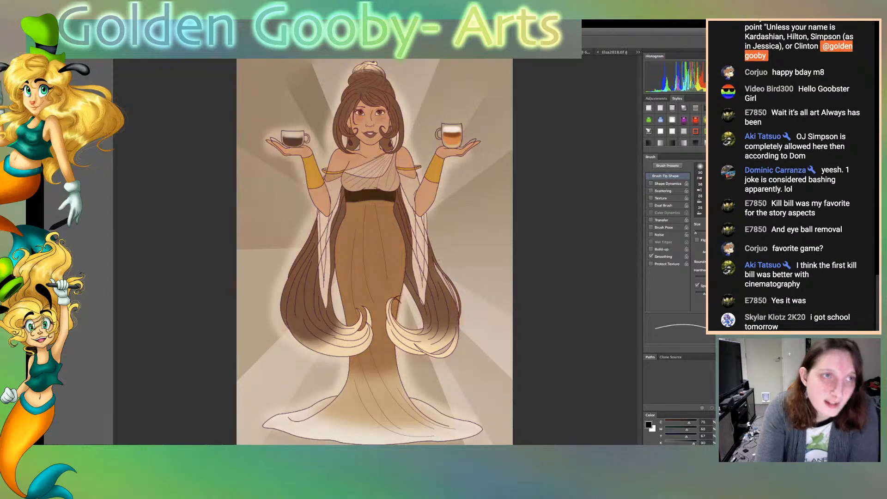
key("shift+plus")
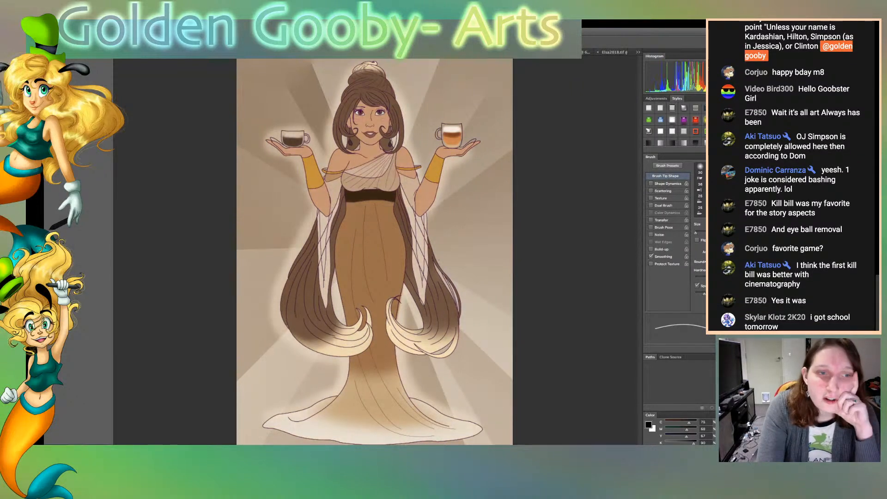
key("shift+plus")
key("shift+plus")
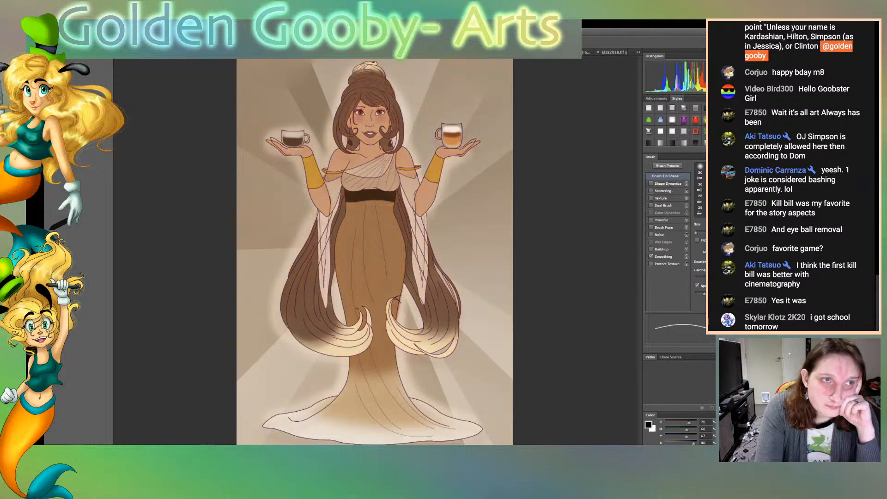
key("shift+plus")
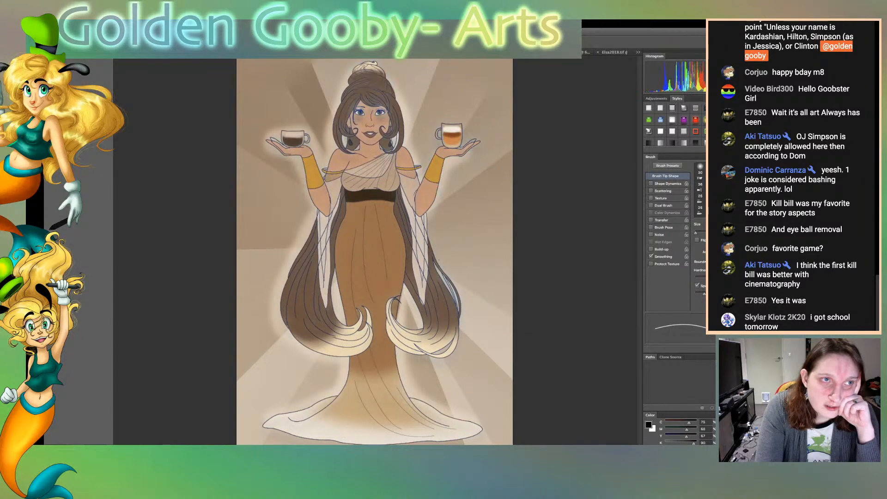
key("shift+plus")
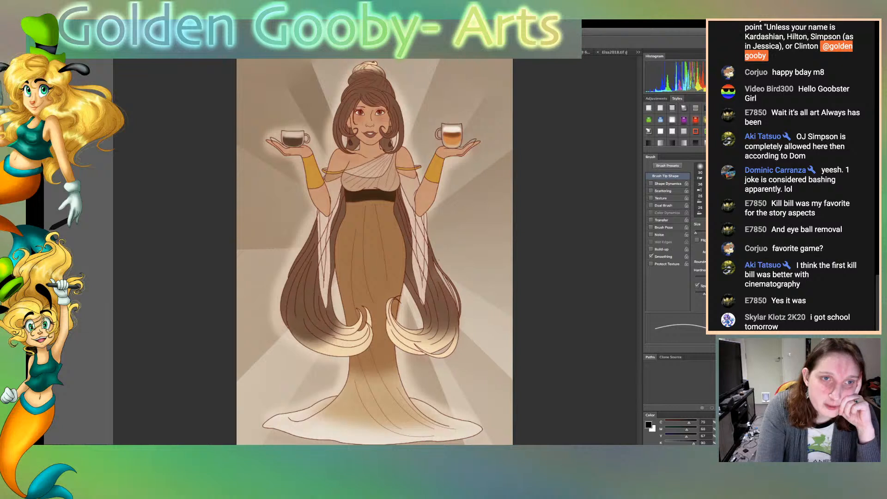
key("shift+plus")
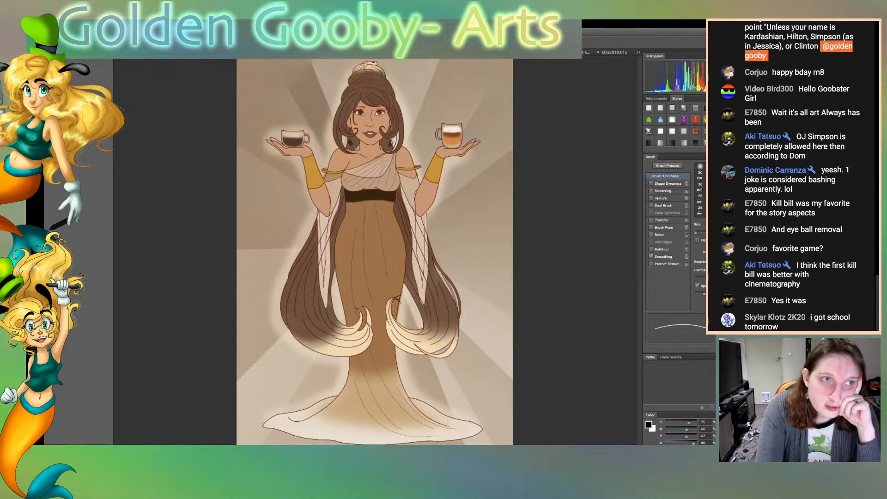
key("shift+plus")
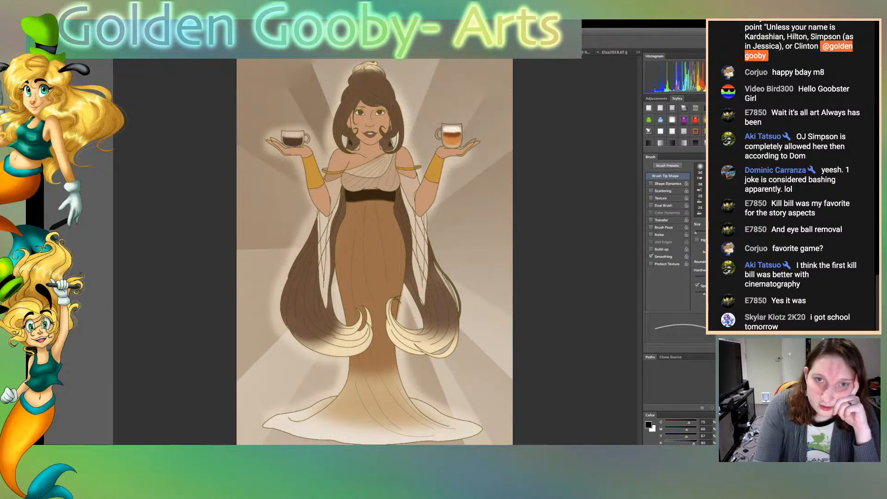
Compare olive with plain black line art, settle on black, and hide the flat colours and light-ray background
key("ctrl+z")
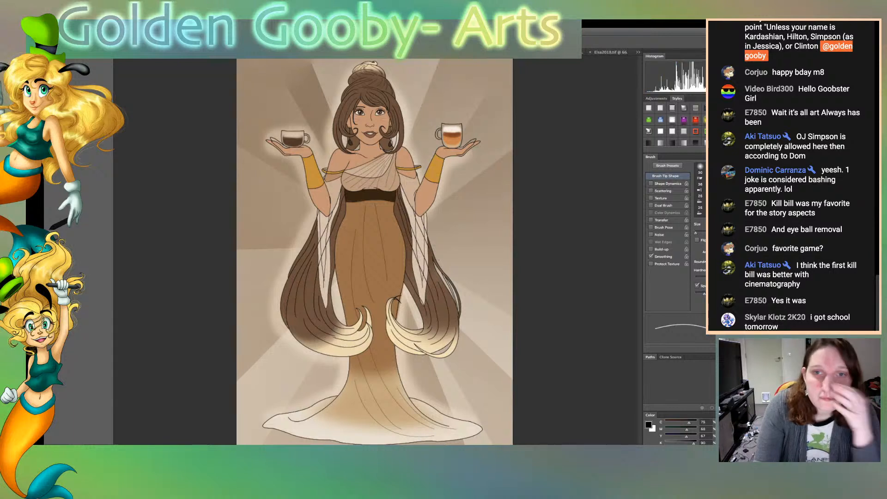
key("ctrl+z")
key("ctrl+z")
key("ctrl+z")
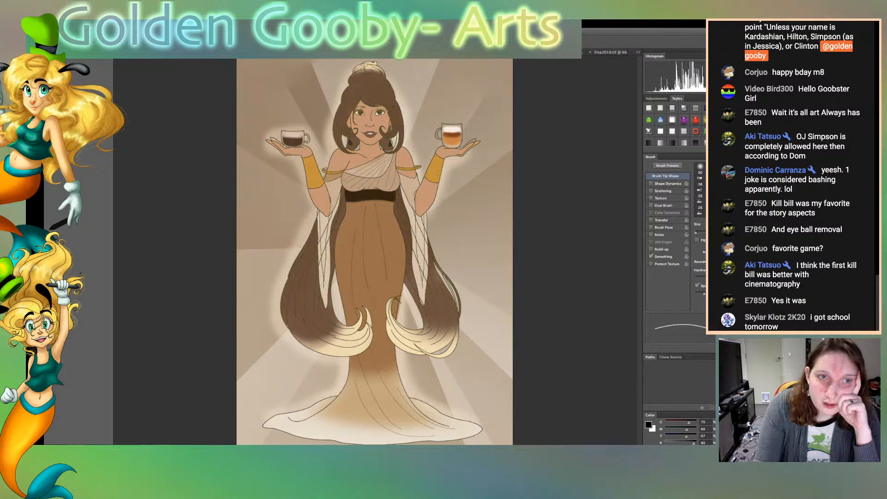
key("ctrl+z")
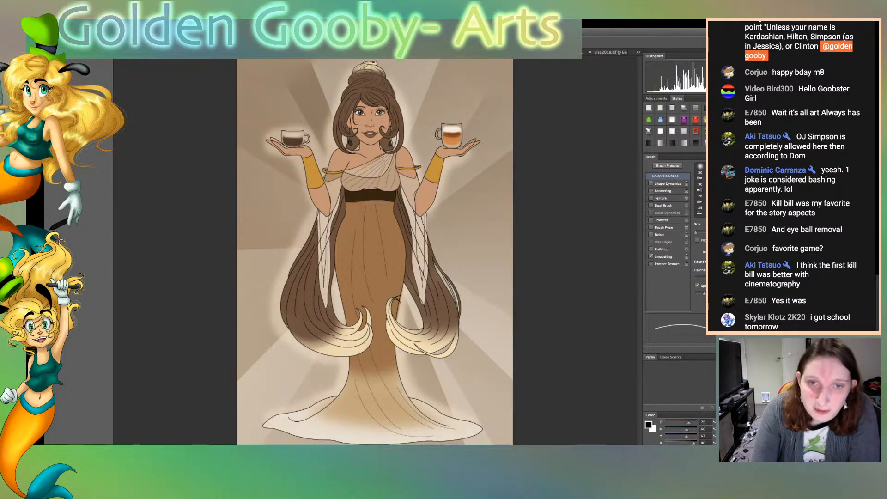
key("ctrl+z")
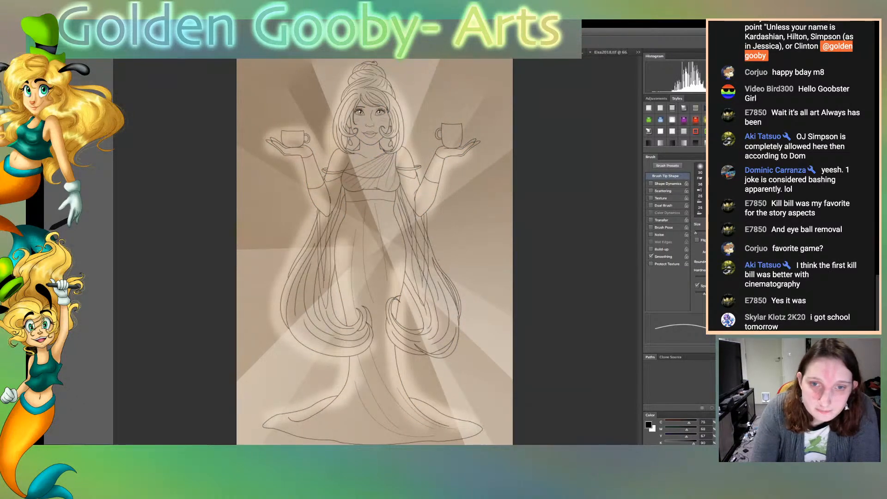
key("ctrl+comma")
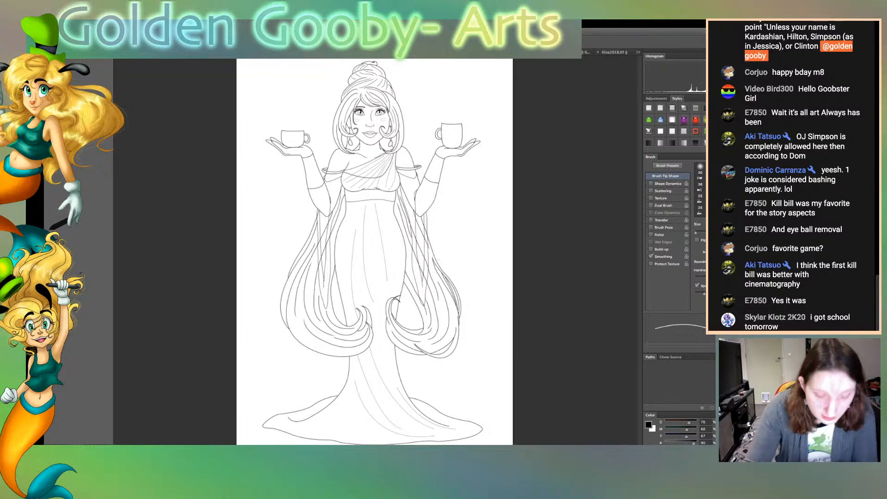
Taper the blunt end of the short hair line inside the figure's lower left curl with the Eraser
key("f")
key("super+plus")
key("super+plus")
key("super+plus")
key("super+plus")
key("super+plus")
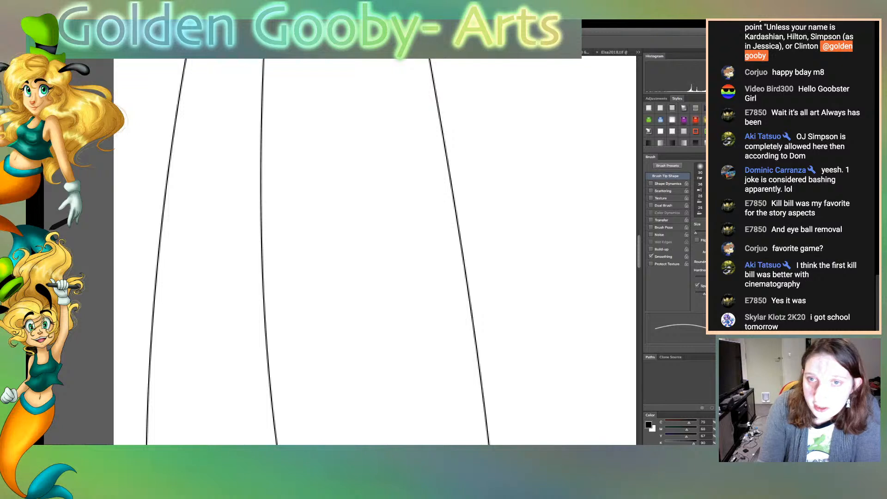
left_click(656, 98)
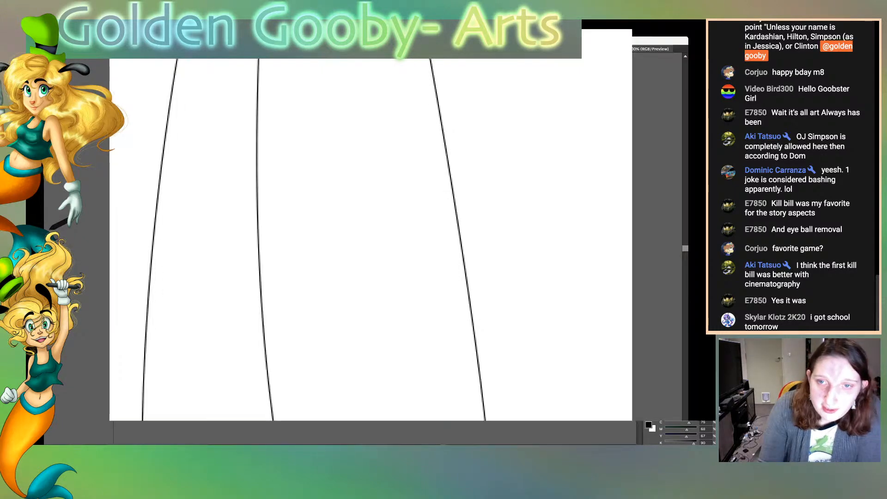
scroll(375, 252, "down", 15)
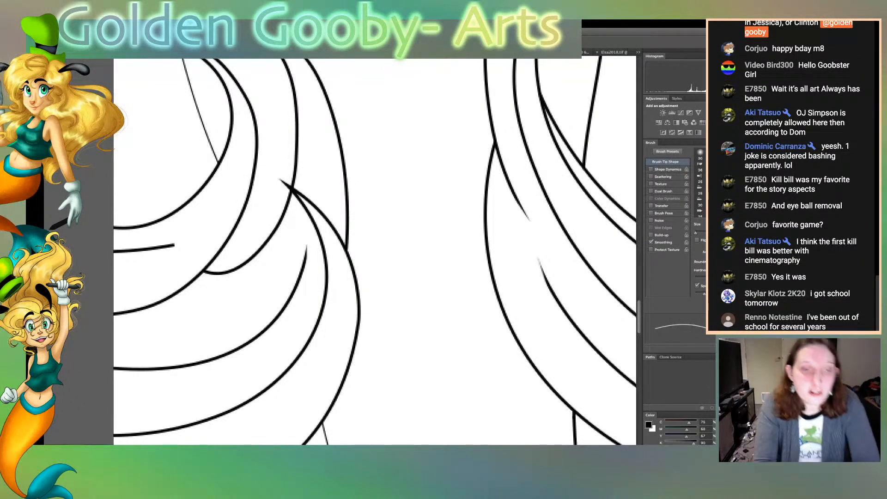
scroll(375, 252, "left", 10)
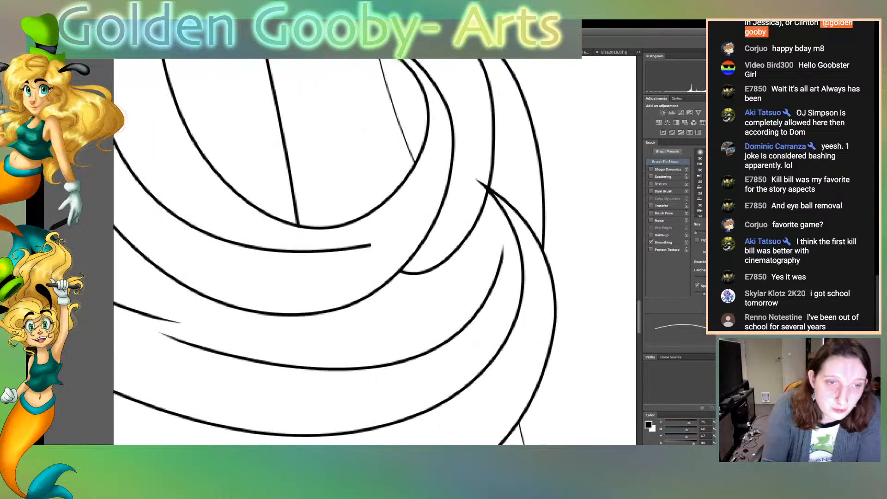
mouse_move(371, 243)
left_mouse_down()
mouse_move(353, 245)
mouse_move(362, 246)
left_mouse_up()
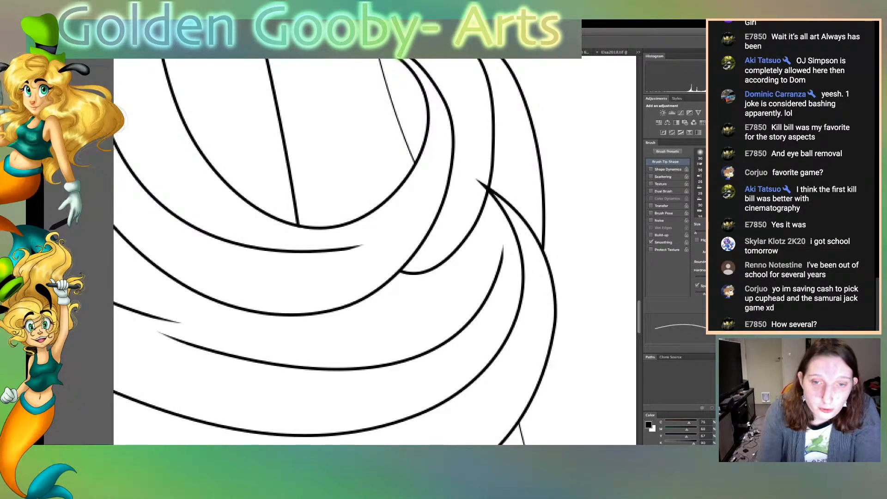
Erase the stray line end beside the armband on the left arm and taper the nearby fold lines of the bodice
scroll(375, 252, "up", 20)
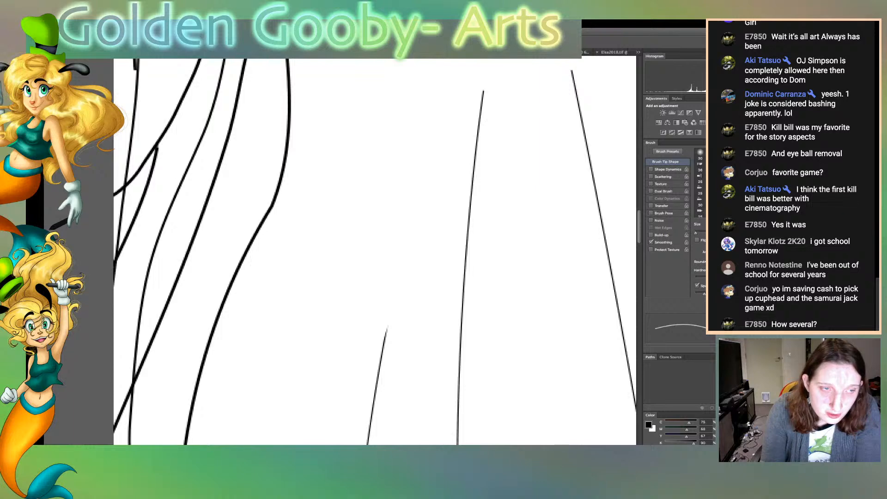
scroll(375, 251, "left", 6)
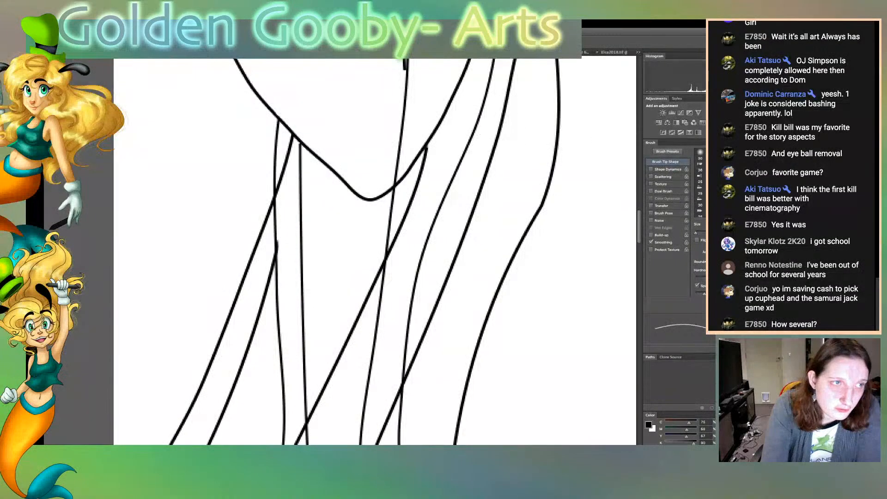
key("b")
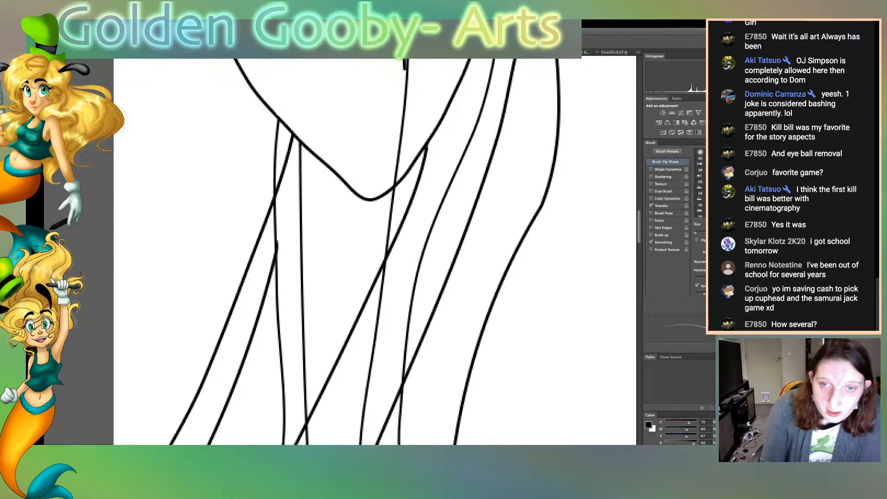
scroll(375, 250, "up", 8)
scroll(375, 251, "down", 3)
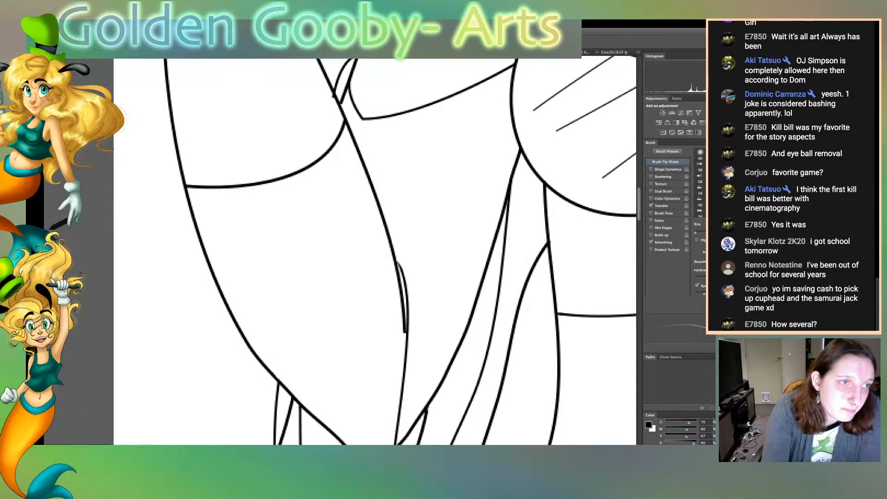
key("e")
left_click_drag(332, 95, 334, 98)
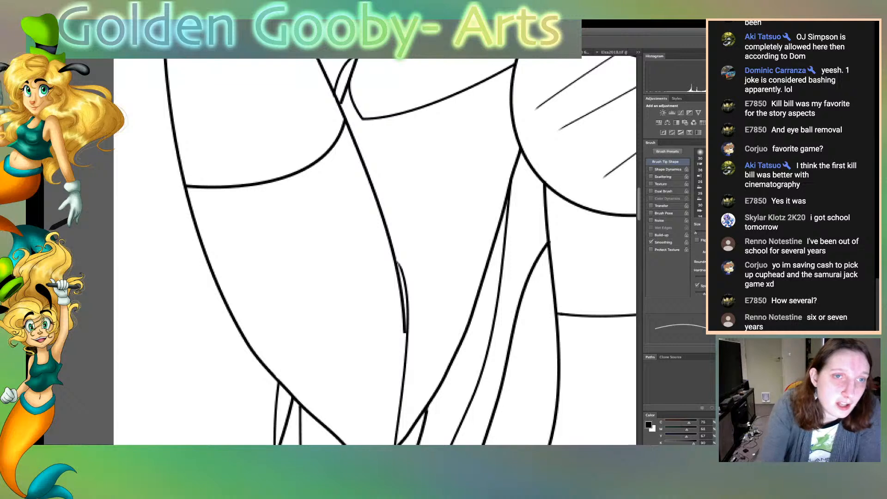
Inspect the black line art across the bodice, neck, face, skirt and lower hair curls for blunt or stray line ends
key("b")
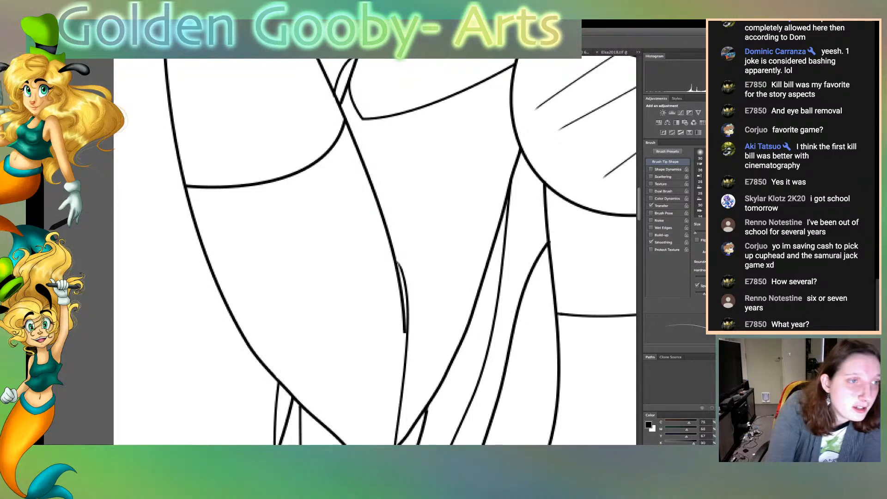
key("e")
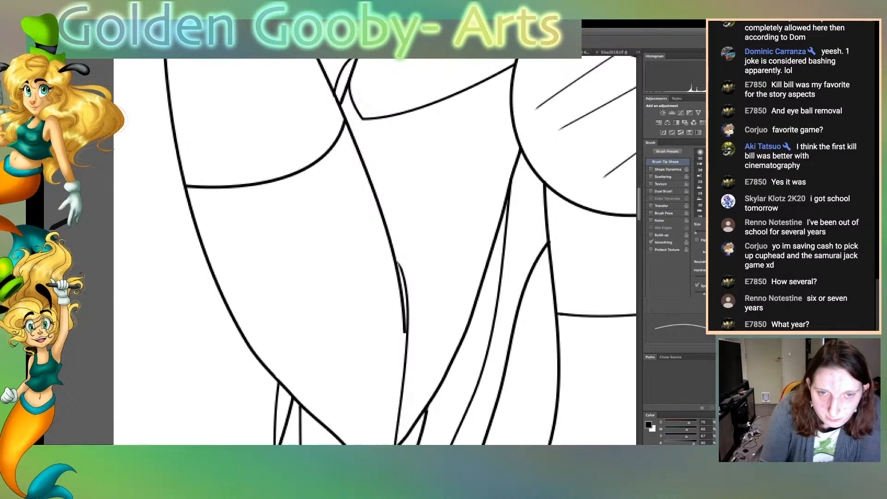
scroll(374, 250, "right", 5)
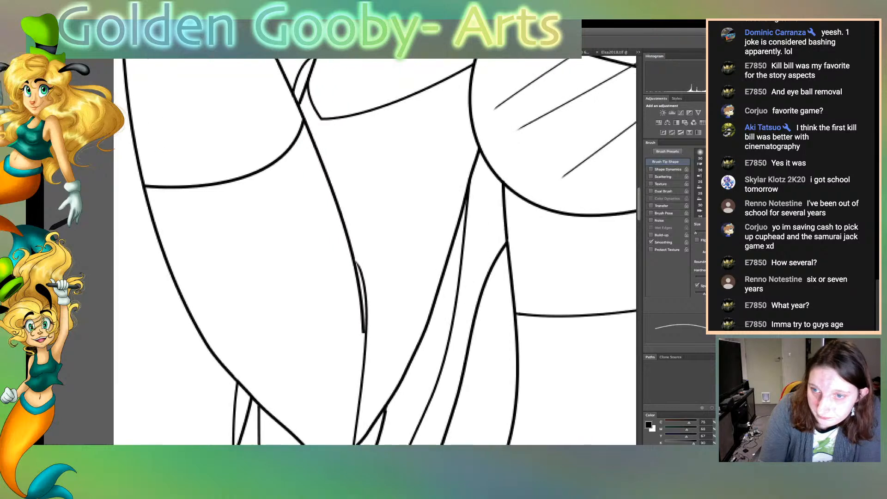
scroll(375, 251, "right", 8)
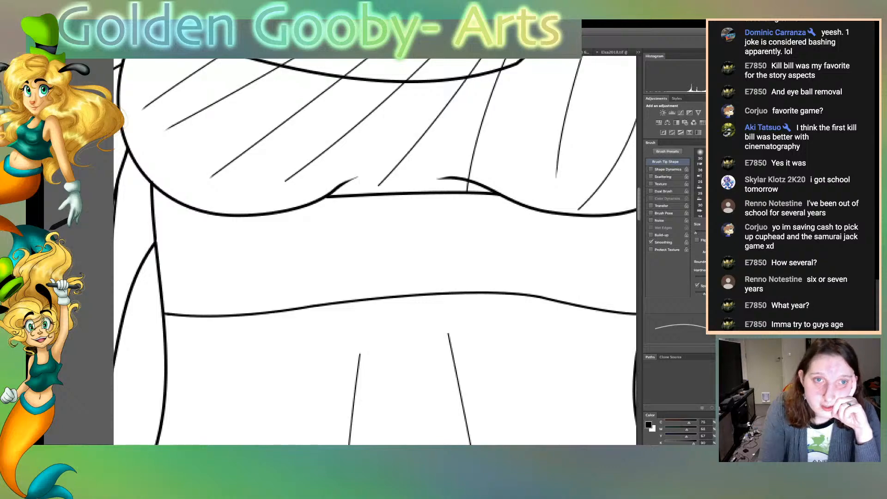
scroll(374, 251, "up", 12)
scroll(375, 250, "up", 10)
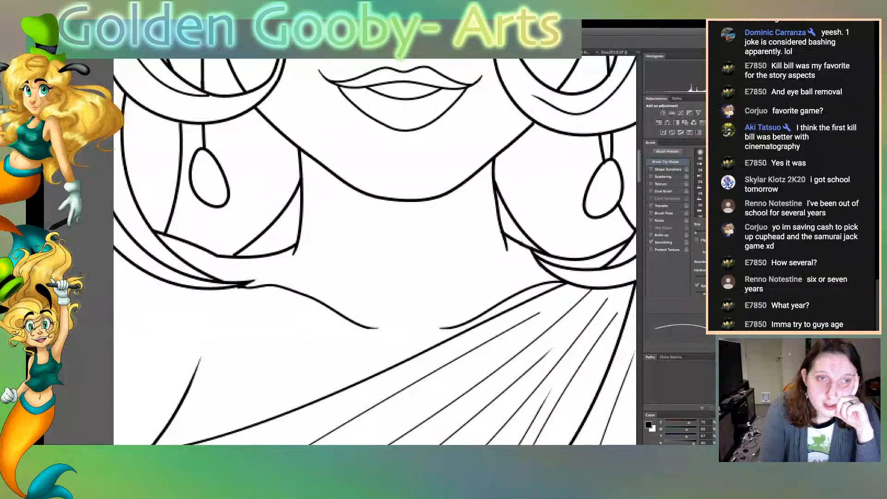
scroll(375, 251, "up", 10)
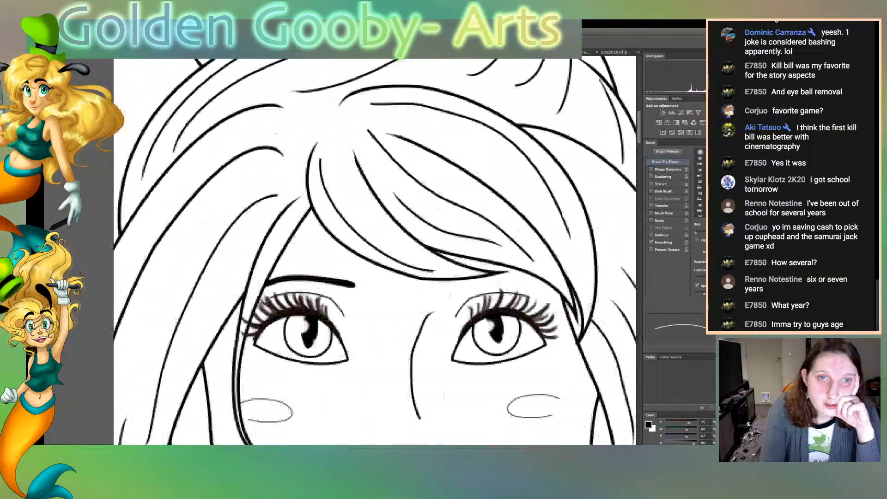
scroll(375, 251, "down", 20)
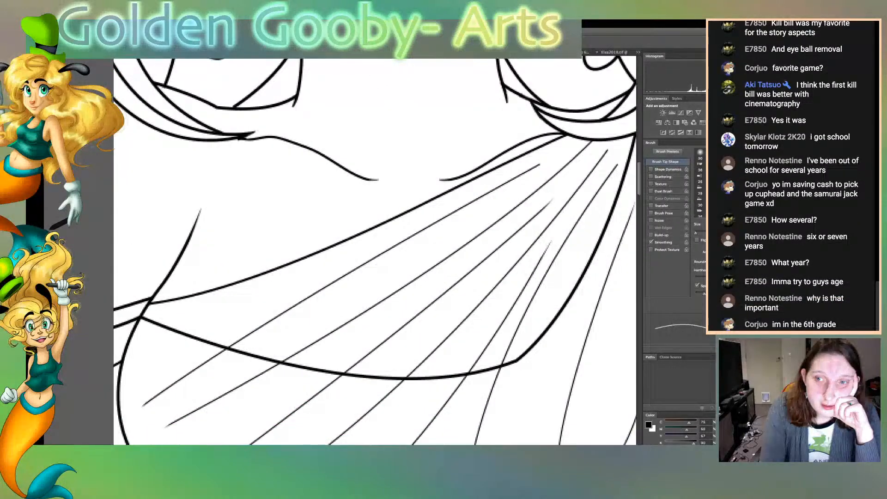
scroll(374, 251, "down", 20)
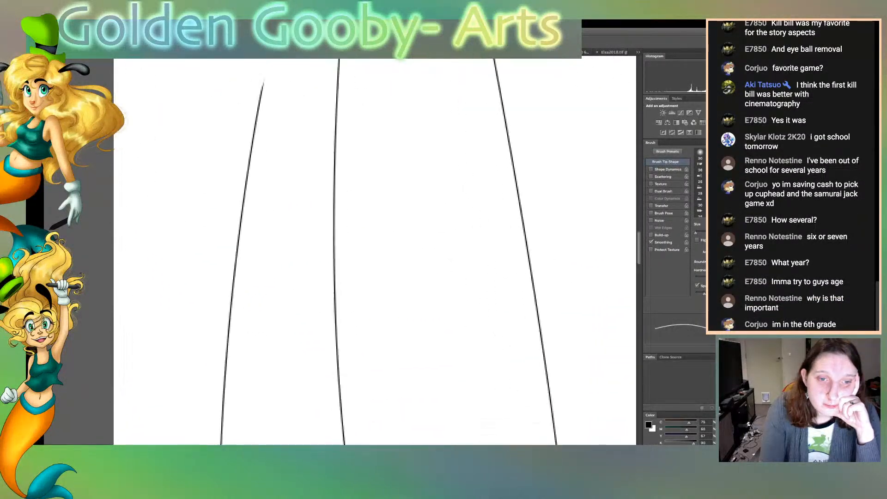
scroll(375, 250, "down", 10)
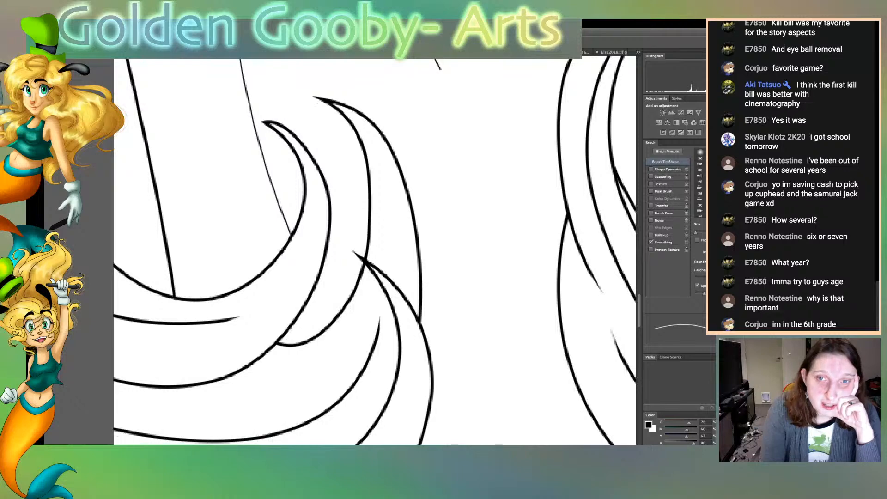
scroll(375, 251, "up", 13)
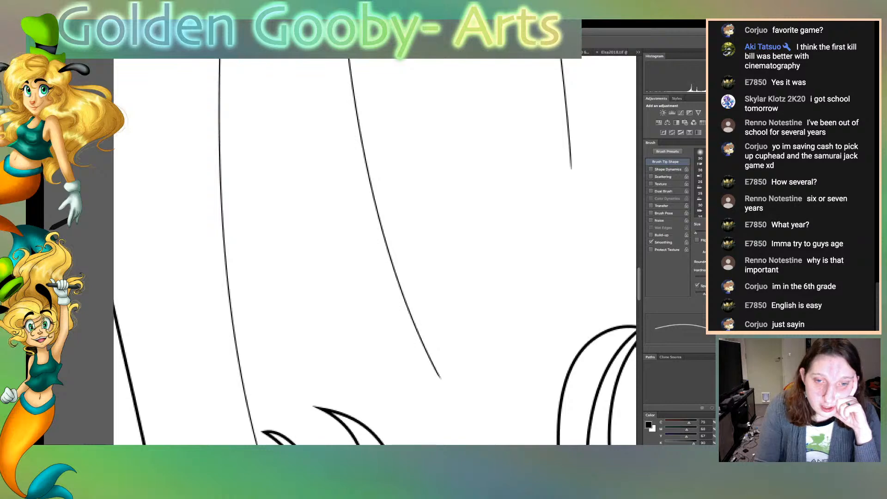
Taper the blunt upper end of the short inner strand in the long hair beside the skirt with the Eraser
scroll(374, 250, "right", 10)
scroll(375, 251, "right", 9)
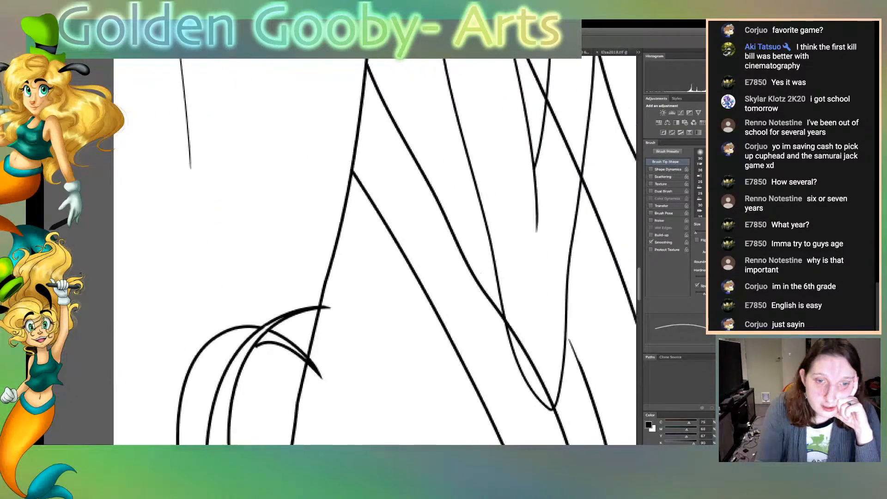
scroll(374, 251, "right", 7)
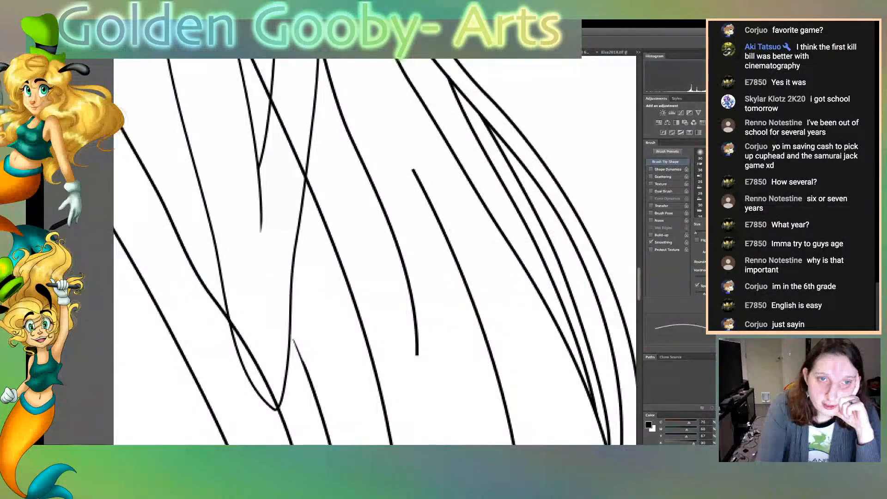
left_click_drag(412, 168, 434, 207)
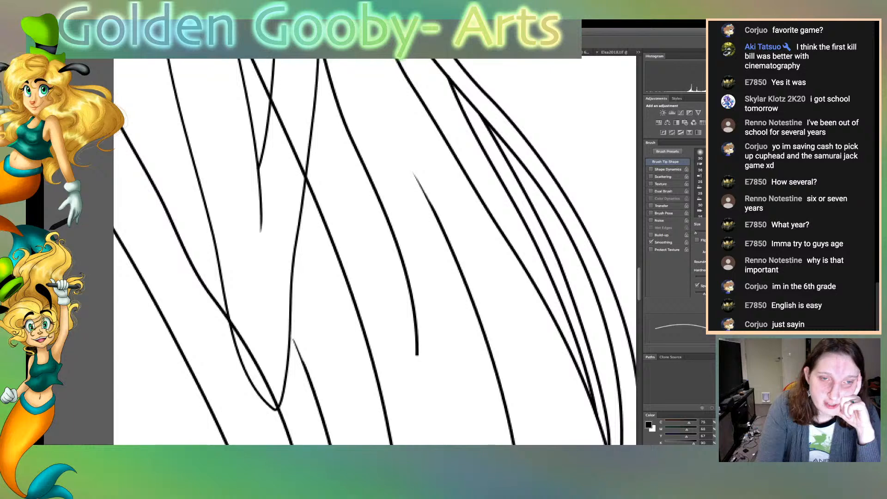
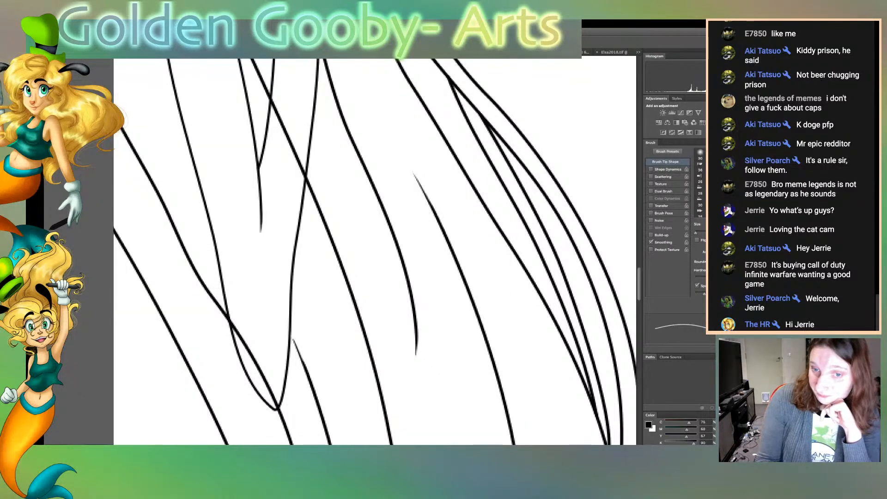
Inspect the long hair strands, the arm and the large lower hair curls for blunt or stray line ends
scroll(375, 252, "up", 2)
scroll(421, 247, "up", 6)
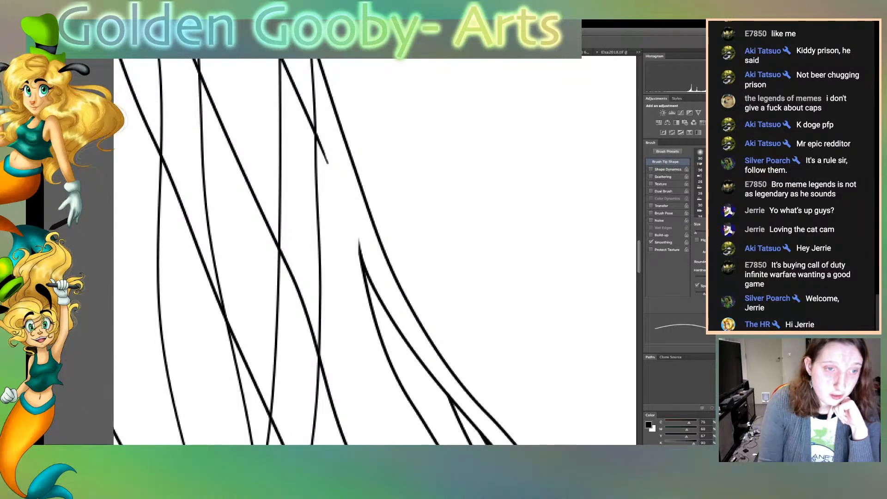
scroll(374, 252, "up", 10)
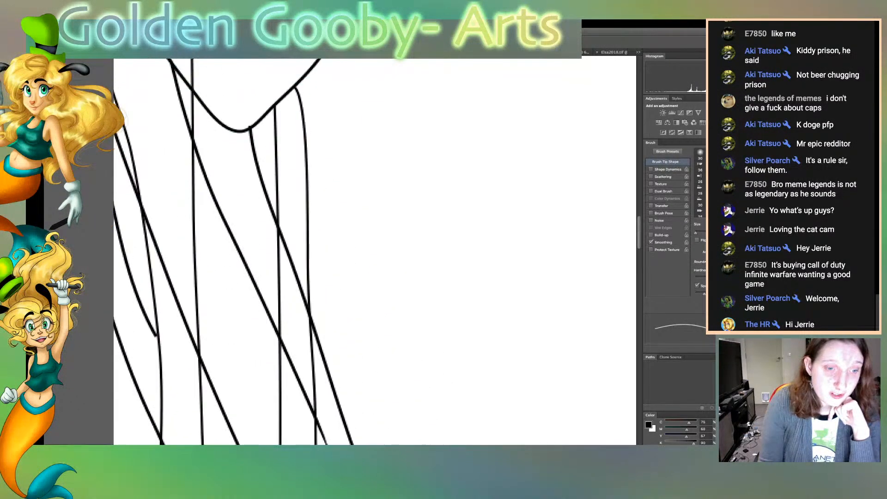
scroll(374, 252, "up", 20)
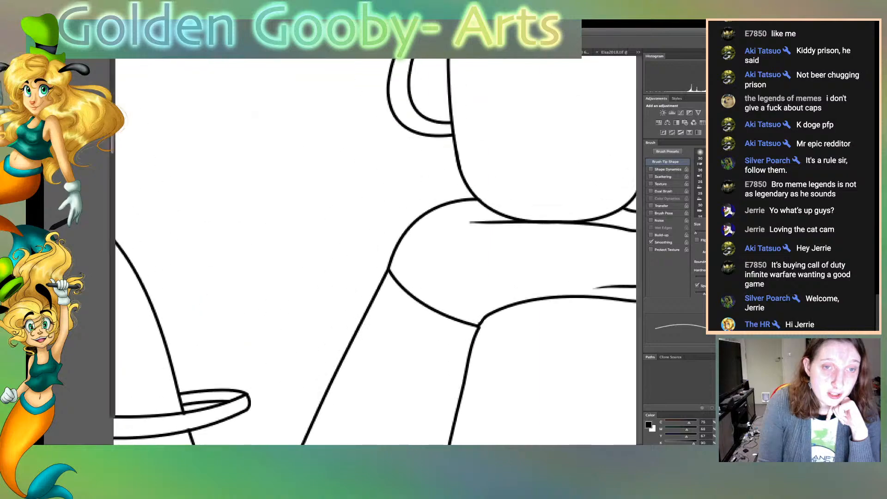
scroll(375, 251, "up", 20)
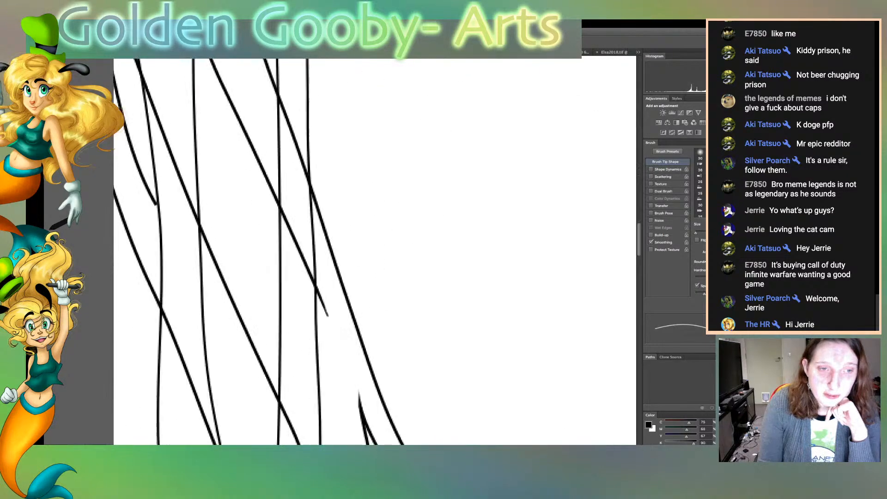
scroll(374, 252, "down", 15)
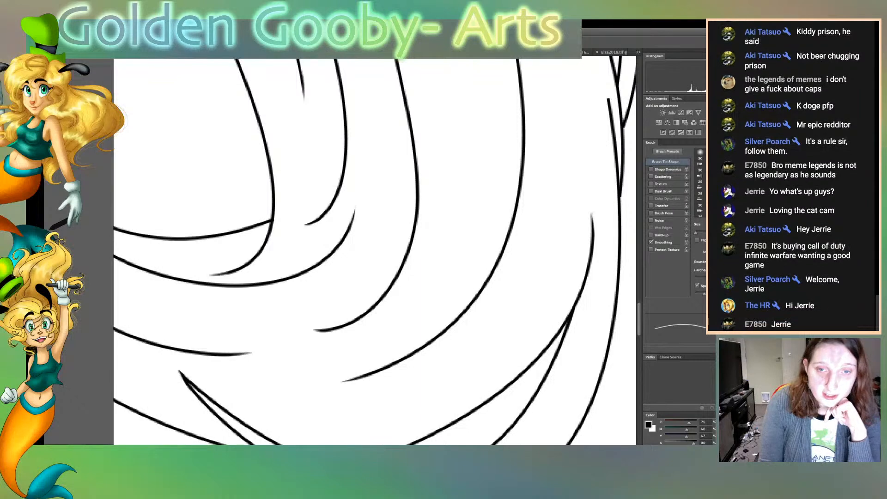
scroll(375, 251, "right", 5)
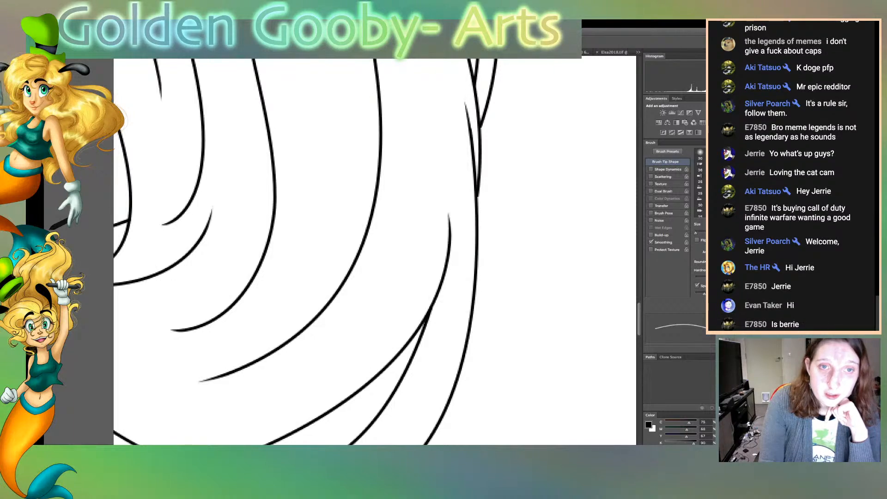
scroll(374, 252, "left", 10)
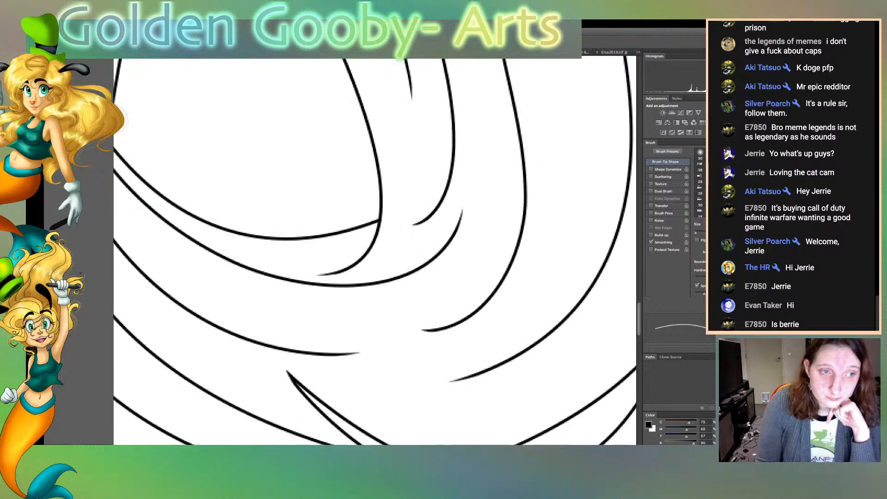
scroll(375, 252, "left", 11)
scroll(374, 251, "right", 1)
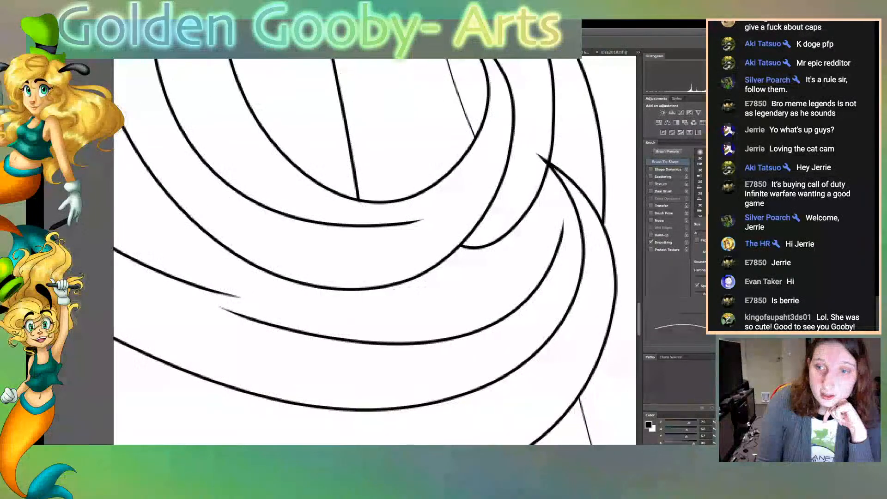
scroll(374, 252, "left", 6)
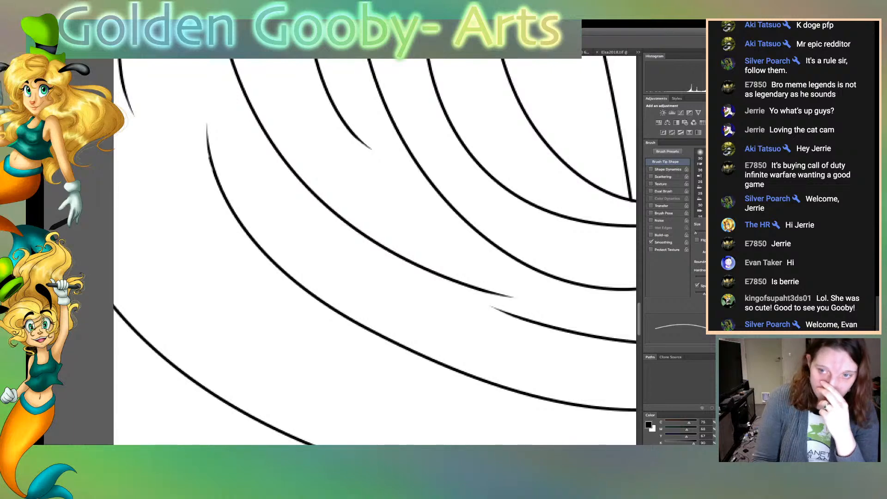
Erase the stray end where two inner hair strands cross, and taper the line below it and the short strand's upper end
scroll(375, 252, "down", 4)
scroll(374, 252, "up", 12)
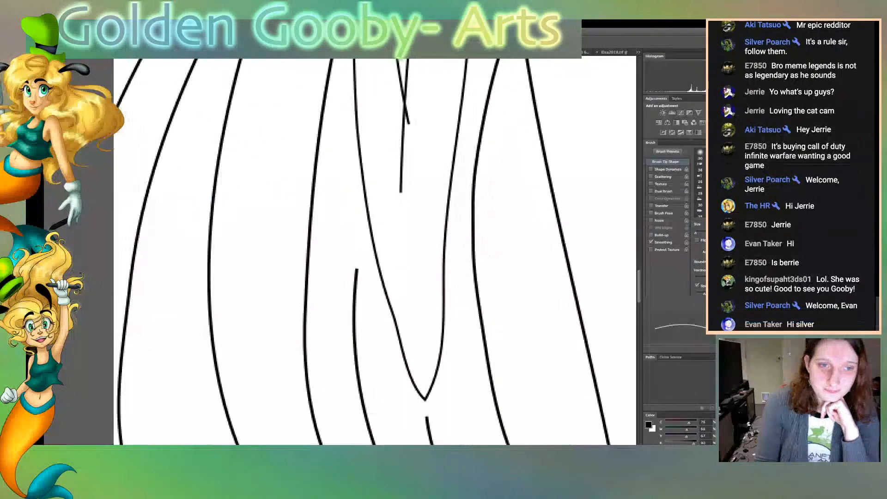
scroll(374, 251, "up", 1)
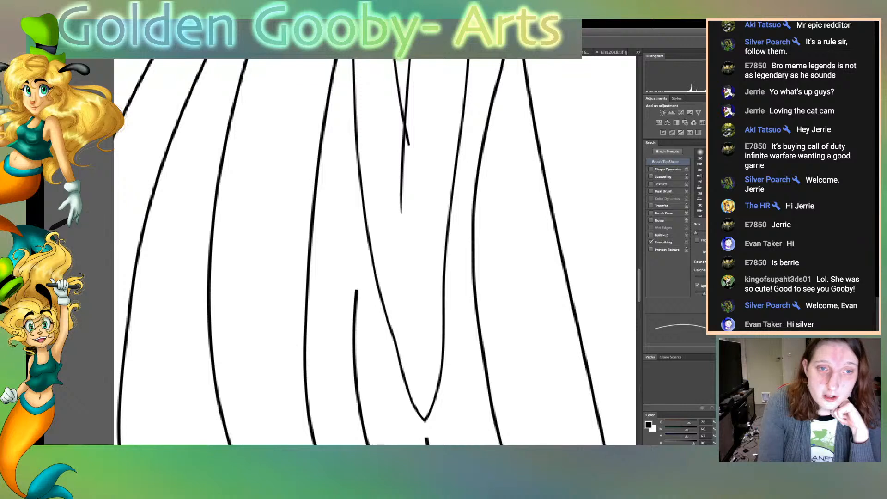
left_click_drag(408, 131, 402, 187)
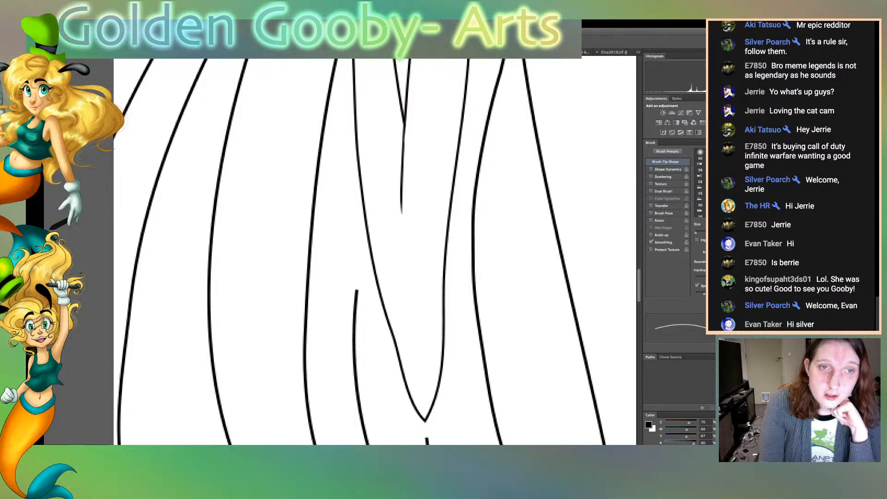
mouse_move(404, 156)
left_mouse_down()
mouse_move(403, 207)
mouse_move(404, 157)
left_mouse_up()
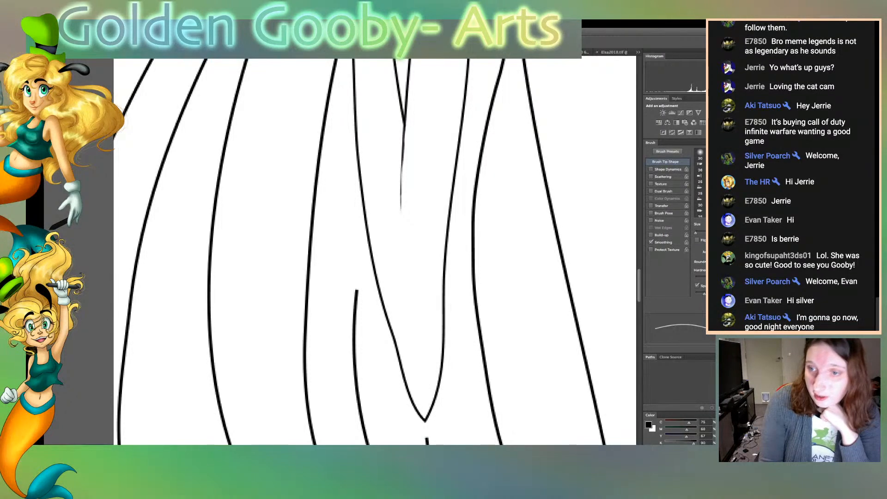
left_click_drag(356, 290, 353, 317)
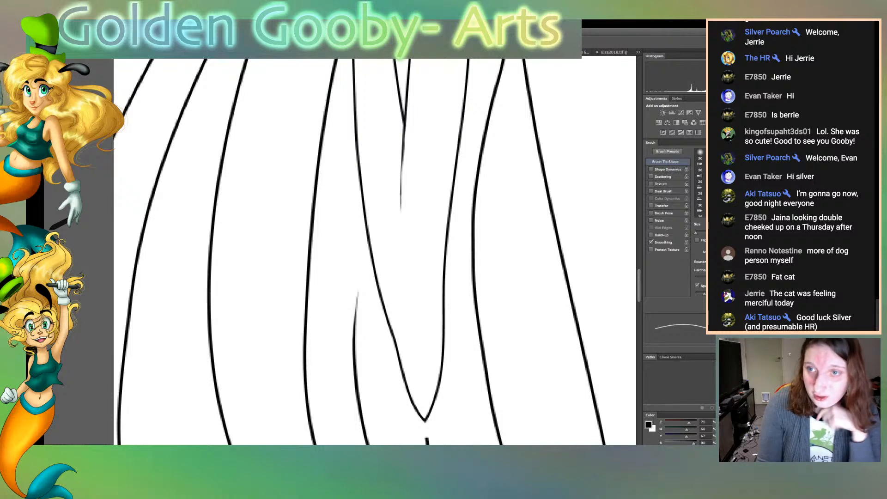
Inspect the hair curls, skirt folds, bodice, armband and sleeve line art for blunt or stray line ends
scroll(374, 252, "down", 5)
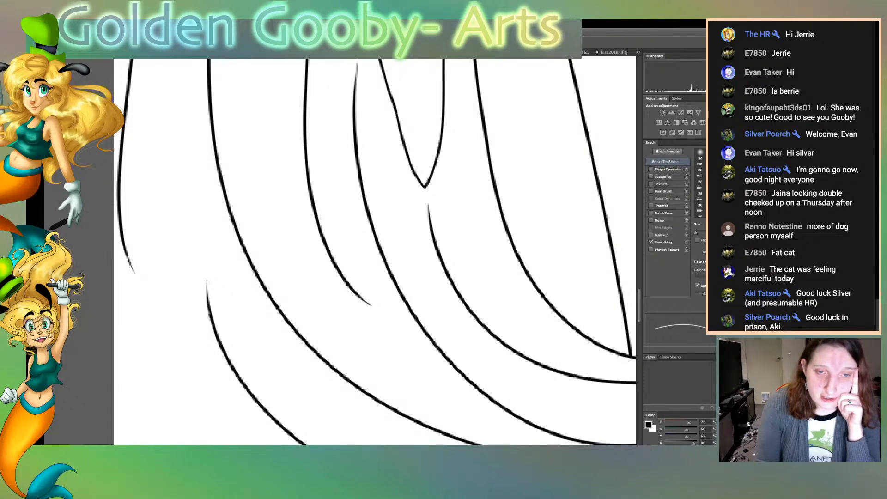
scroll(374, 252, "right", 10)
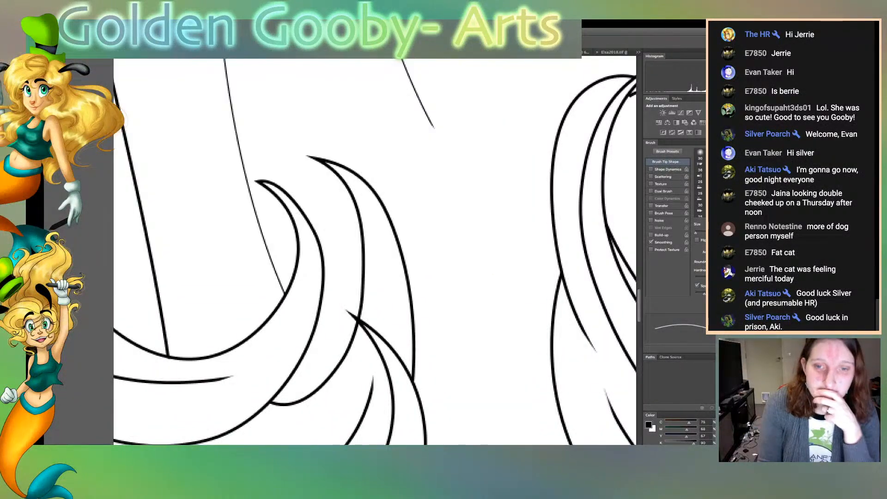
scroll(374, 252, "up", 20)
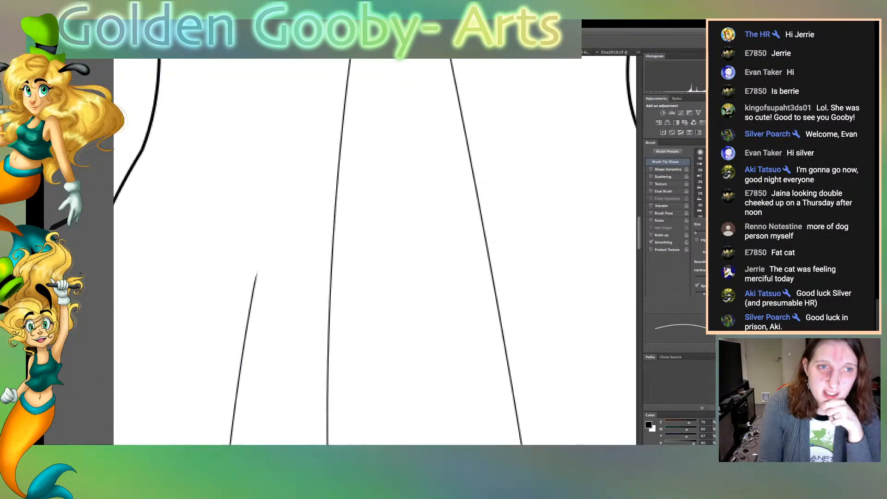
scroll(374, 252, "up", 8)
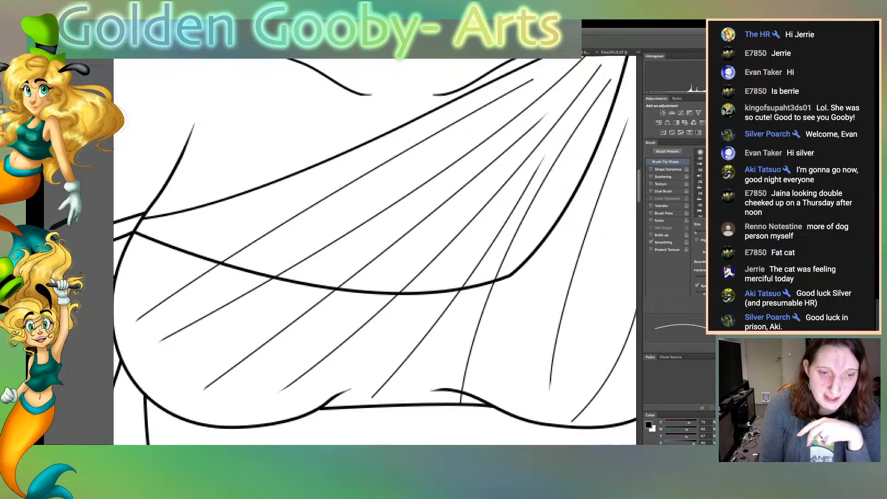
scroll(375, 252, "left", 15)
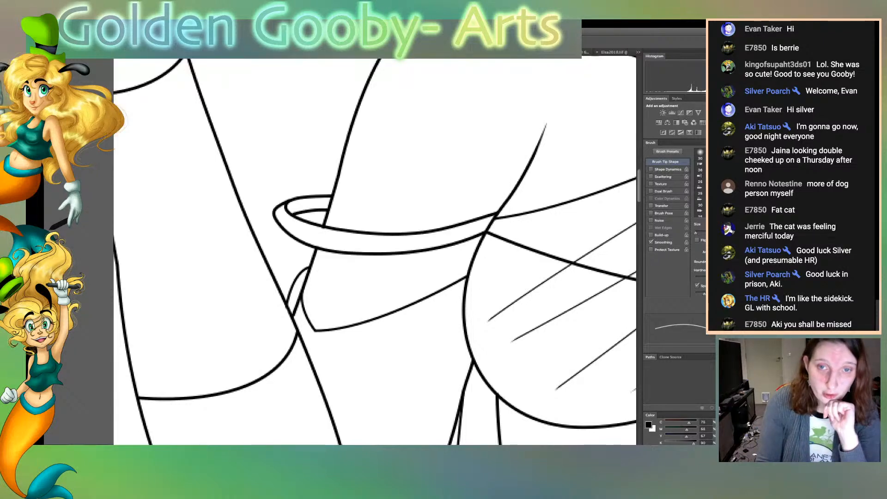
scroll(375, 252, "down", 10)
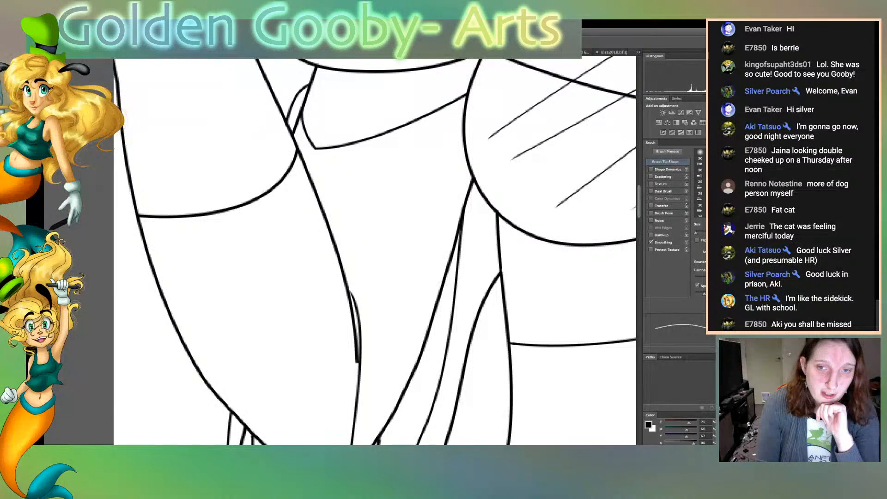
scroll(374, 252, "down", 3)
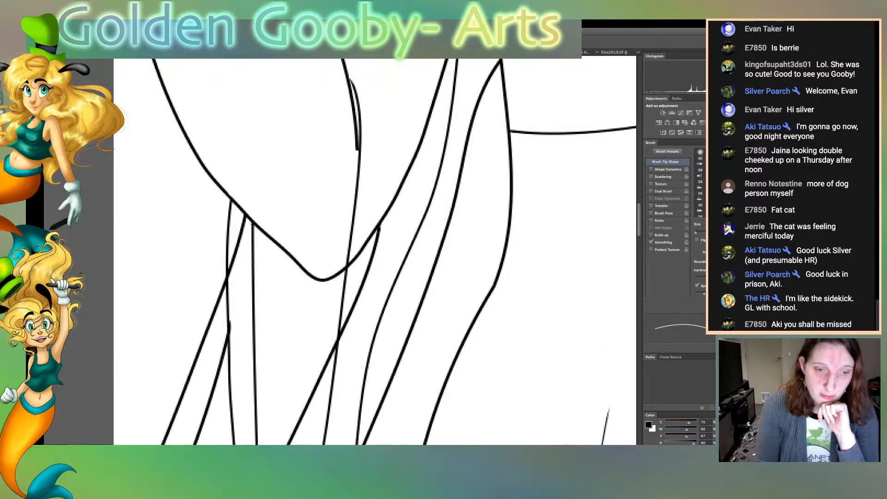
Taper the blunt upper end of the thin skirt fold line just below the waistline with the Eraser
scroll(374, 251, "right", 15)
scroll(374, 251, "left", 2)
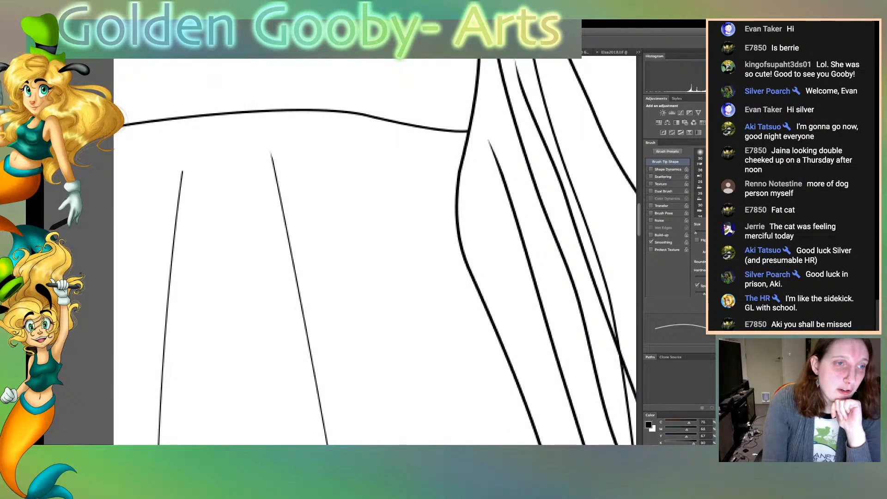
left_click_drag(183, 171, 181, 196)
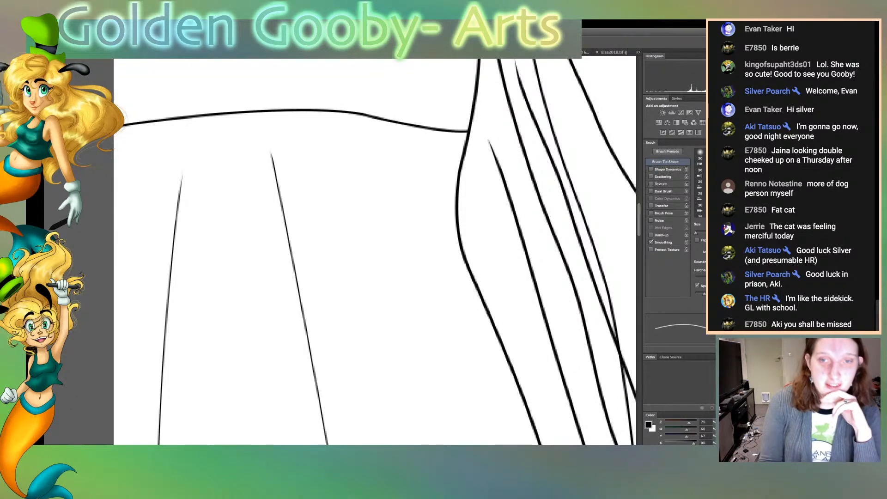
Examine the hair curls beside the skirt and the lowest curl outlines for blunt or stray line ends
scroll(375, 251, "down", 15)
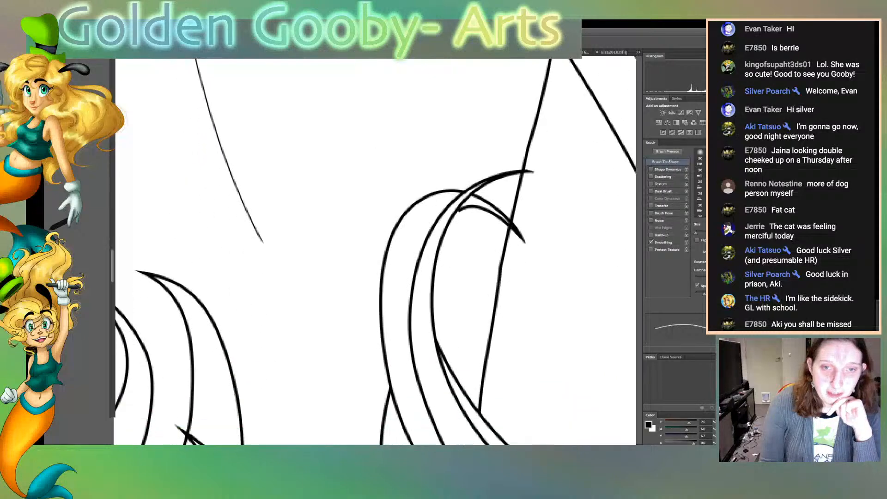
key("b")
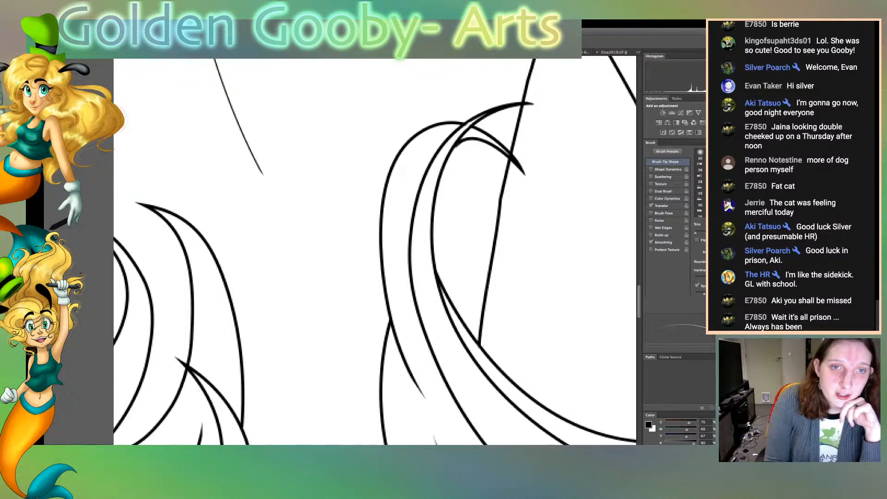
key("e")
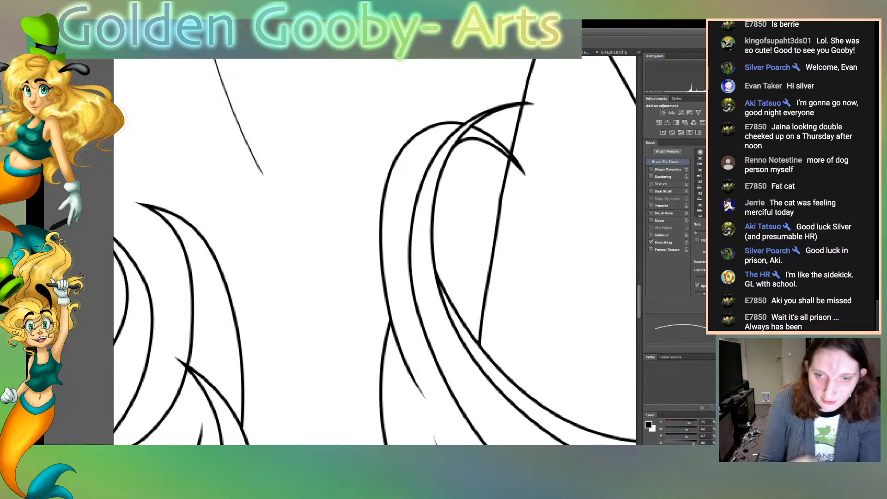
scroll(374, 251, "down", 10)
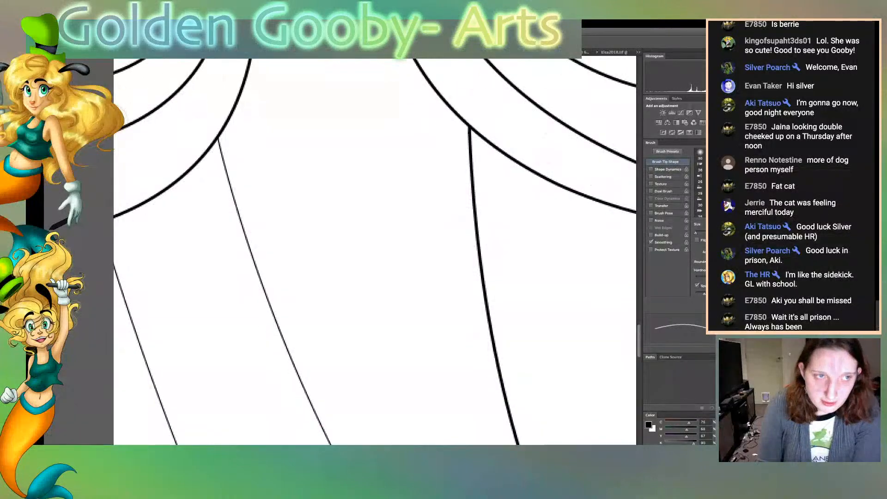
scroll(374, 252, "down", 6)
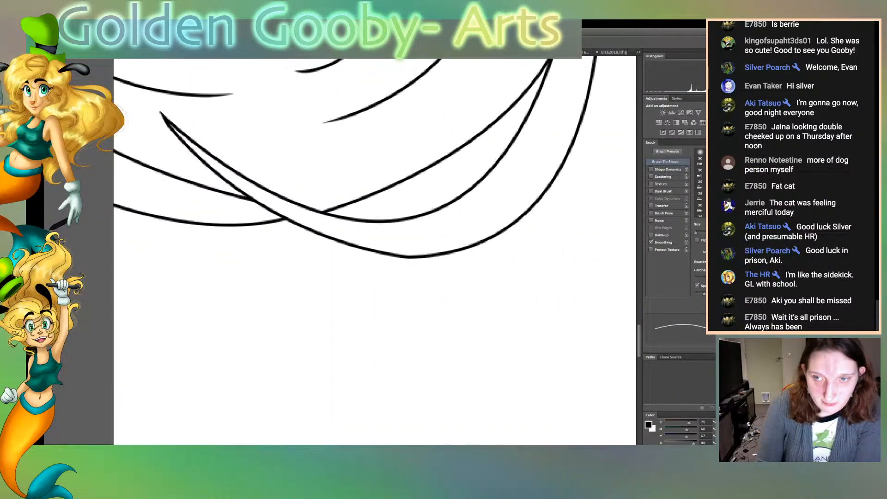
scroll(375, 252, "up", 8)
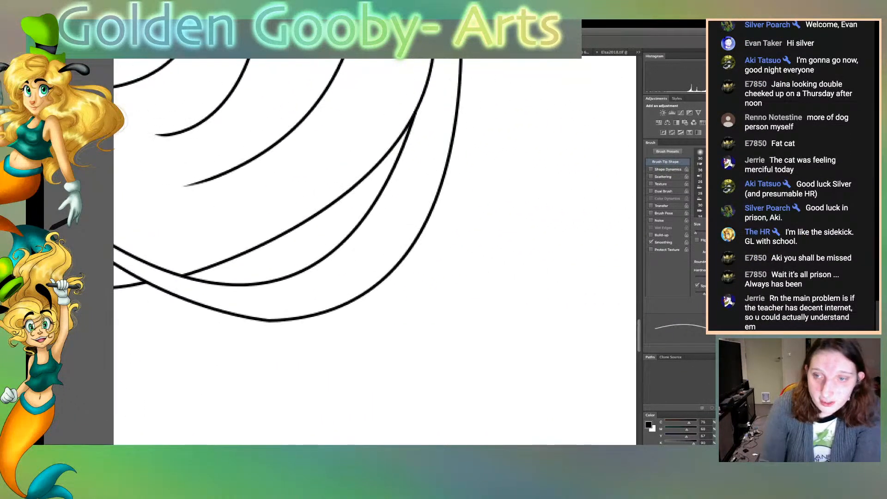
Check the long outer hair strands, sleeve, armband, shoulder and bodice folds for remaining blunt line ends
scroll(375, 252, "up", 8)
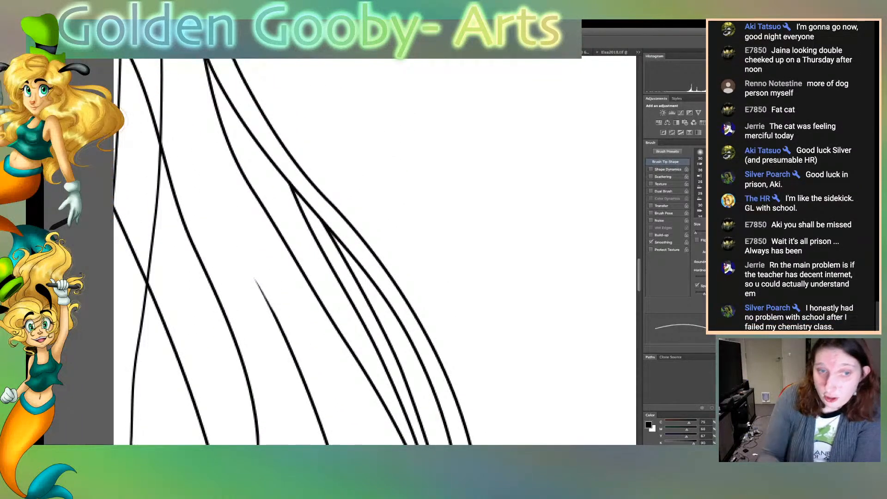
scroll(374, 251, "up", 10)
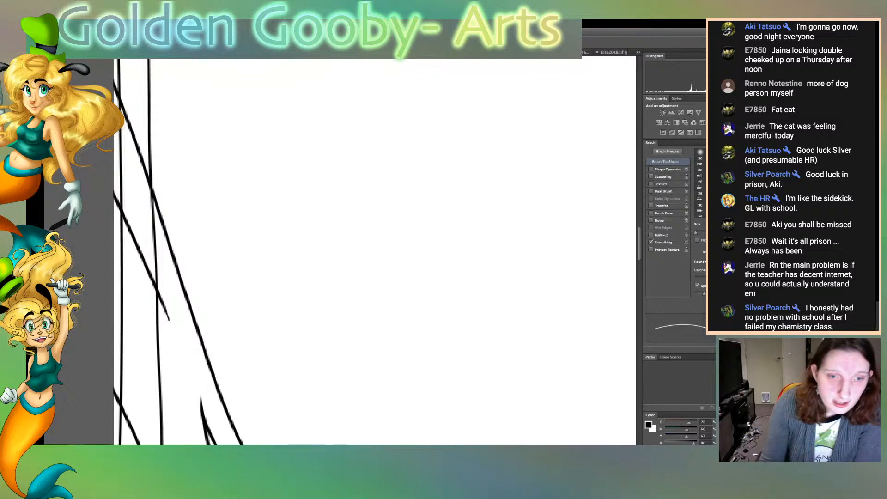
scroll(374, 252, "left", 10)
scroll(375, 252, "right", 2)
scroll(374, 251, "up", 10)
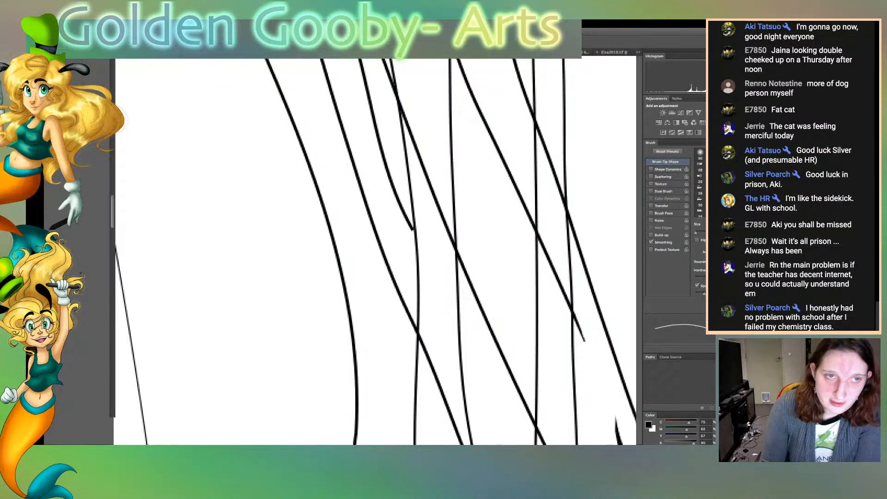
scroll(375, 251, "up", 15)
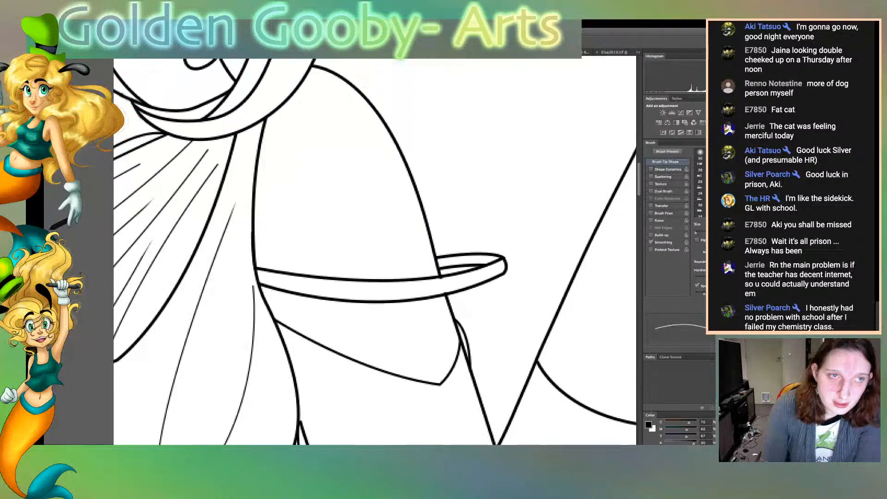
scroll(375, 251, "up", 6)
scroll(374, 252, "down", 10)
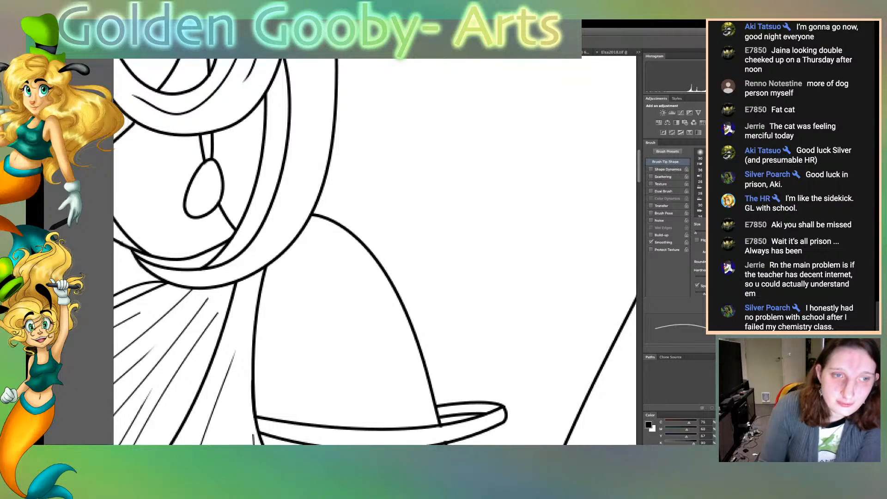
scroll(375, 252, "up", 3)
scroll(374, 252, "down", 8)
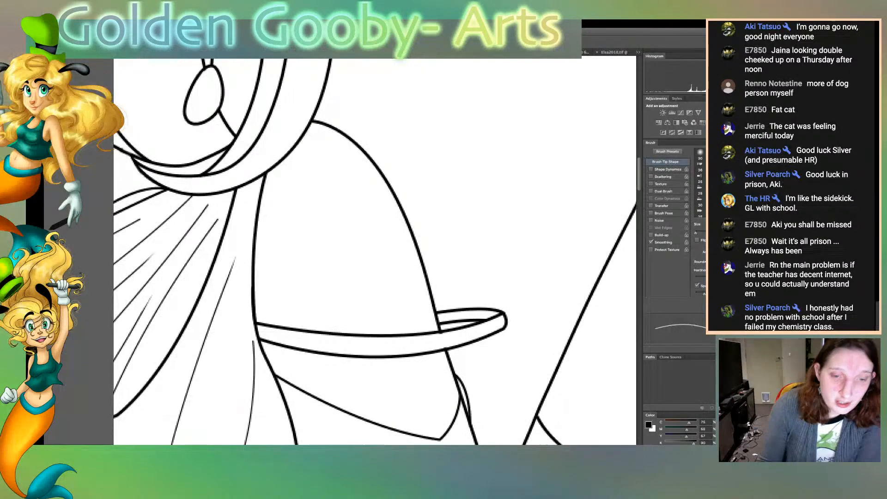
Check the shoulders, armband, bodice folds, neckline and waistline for blunt or stray line ends
scroll(374, 252, "left", 5)
scroll(375, 252, "left", 20)
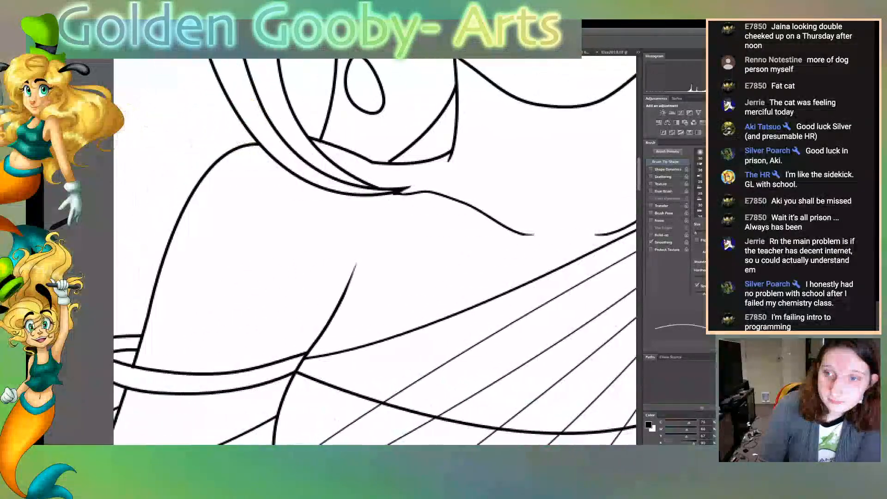
scroll(374, 252, "right", 3)
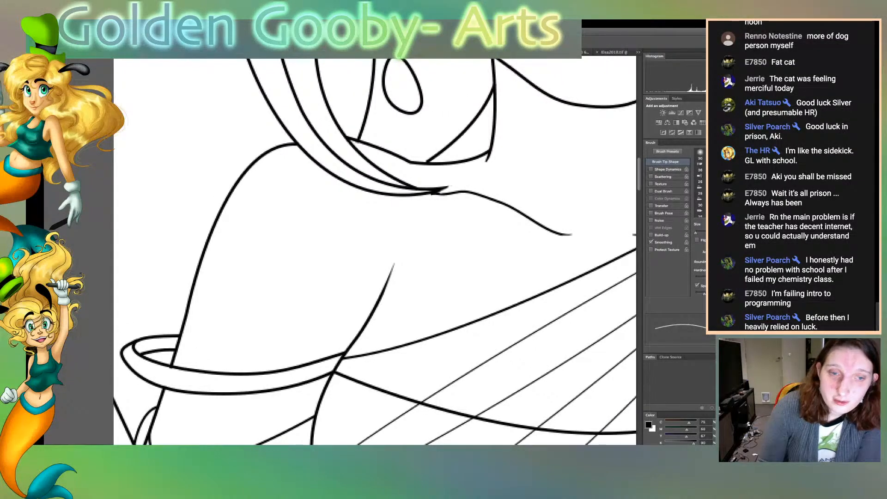
scroll(375, 252, "up", 20)
scroll(375, 252, "down", 15)
scroll(375, 252, "up", 5)
scroll(375, 251, "down", 20)
scroll(374, 251, "up", 10)
scroll(375, 252, "up", 5)
scroll(374, 252, "right", 10)
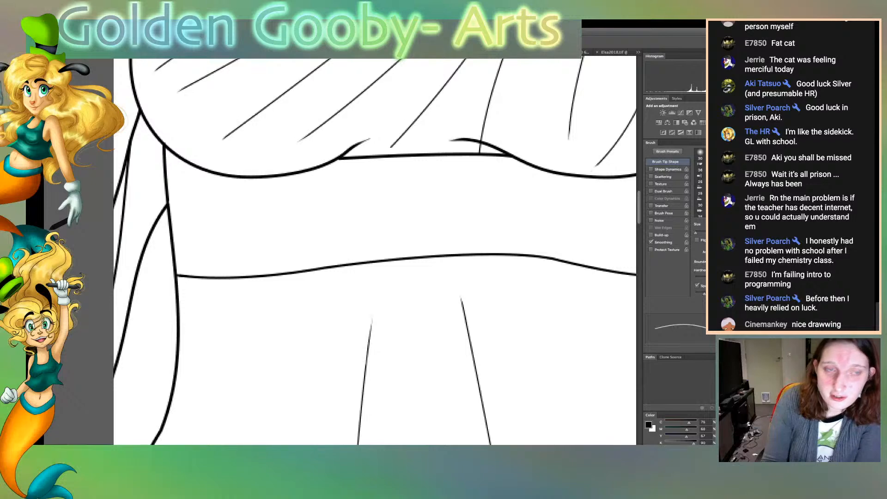
scroll(374, 251, "up", 10)
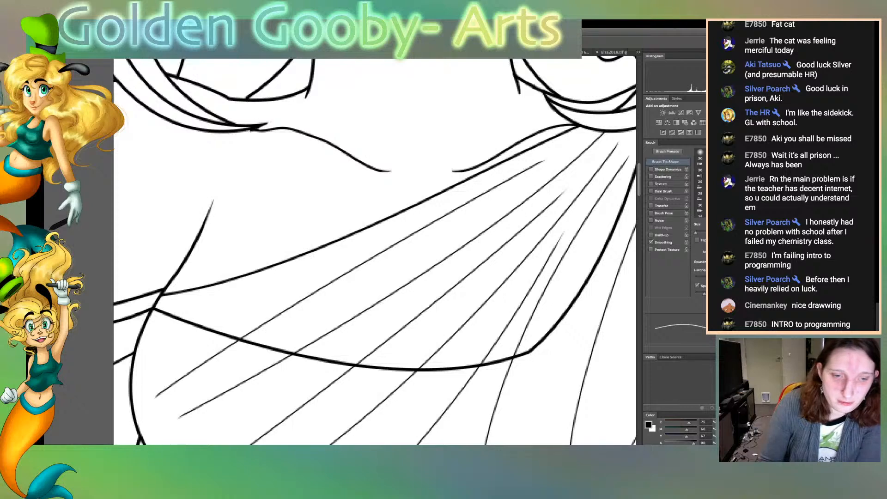
Examine the outer armband, arm and sleeve outlines and the raised coffee cup for untidy line ends
scroll(375, 251, "right", 10)
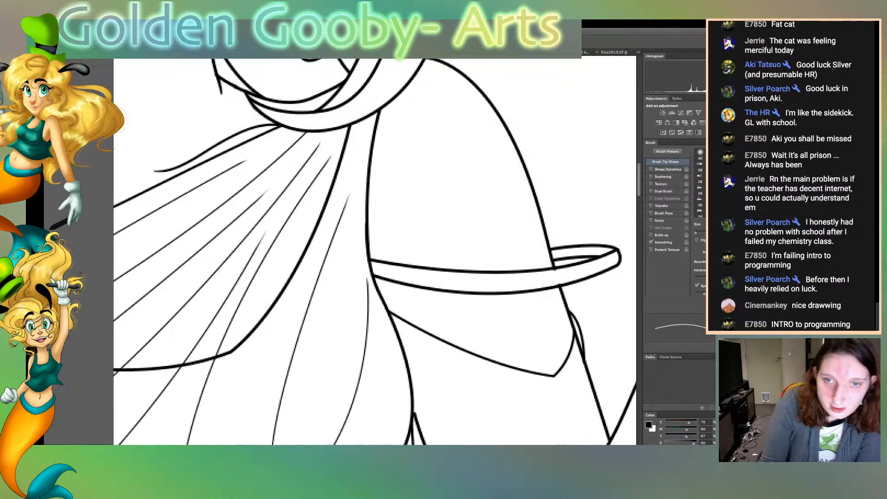
scroll(375, 251, "down", 5)
key("b")
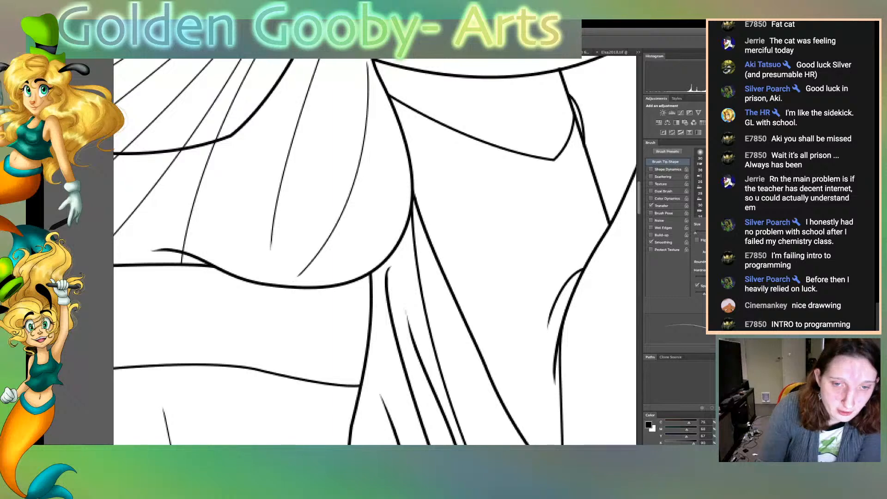
scroll(374, 250, "right", 7)
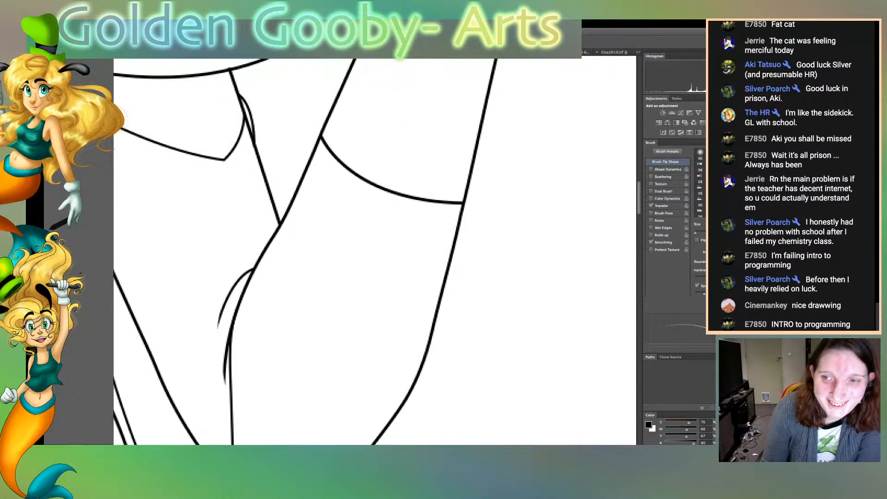
scroll(374, 251, "up", 20)
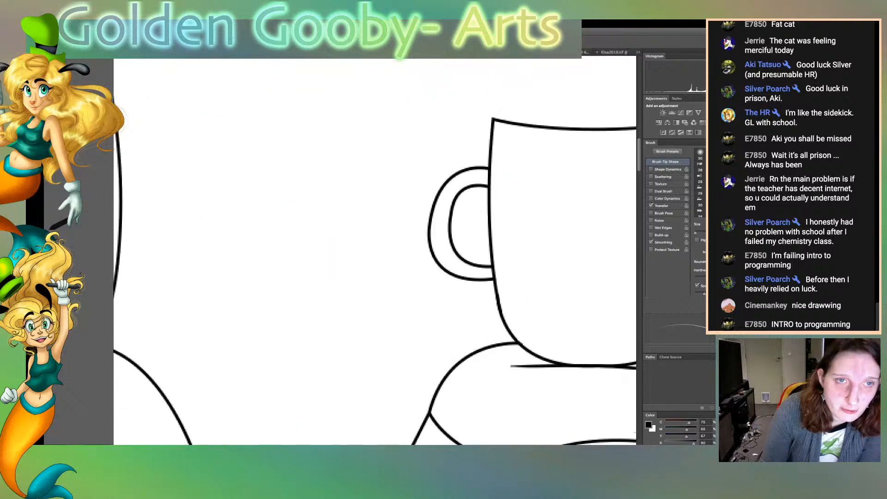
scroll(374, 250, "down", 8)
scroll(375, 250, "down", 2)
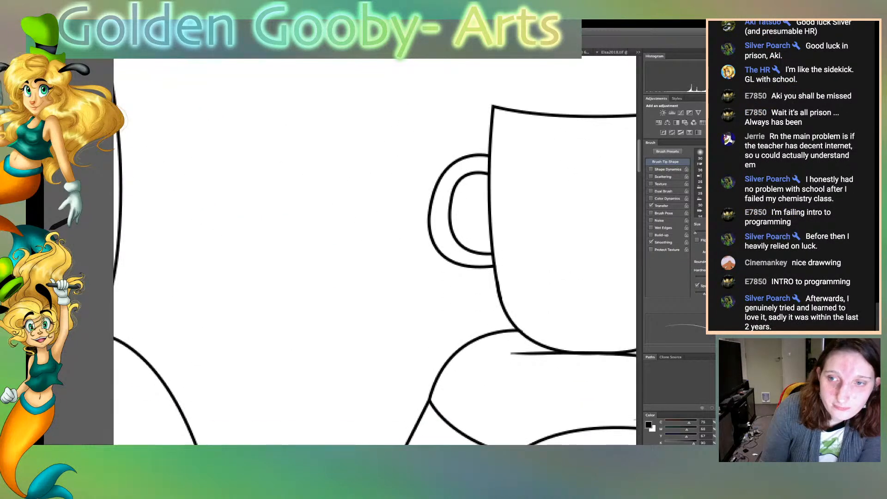
Inspect the face, earrings, eyes, bangs and crown hair strands for blunt or stray line ends
scroll(374, 250, "left", 20)
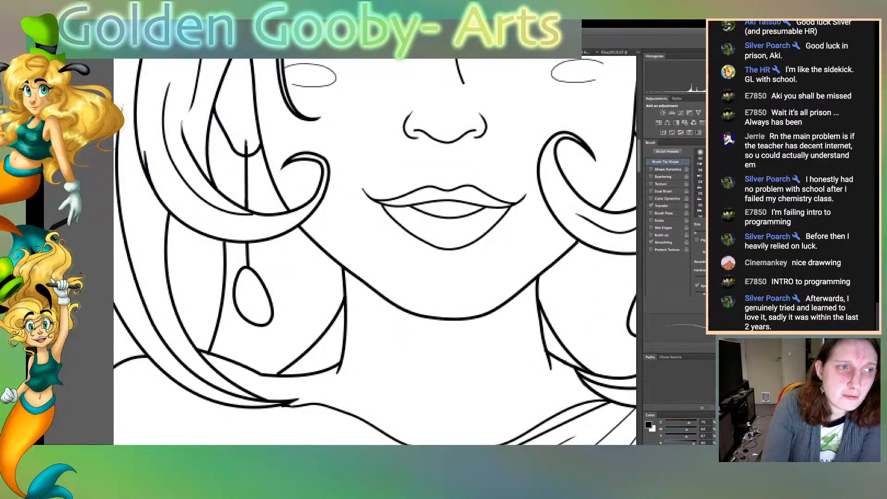
key("e")
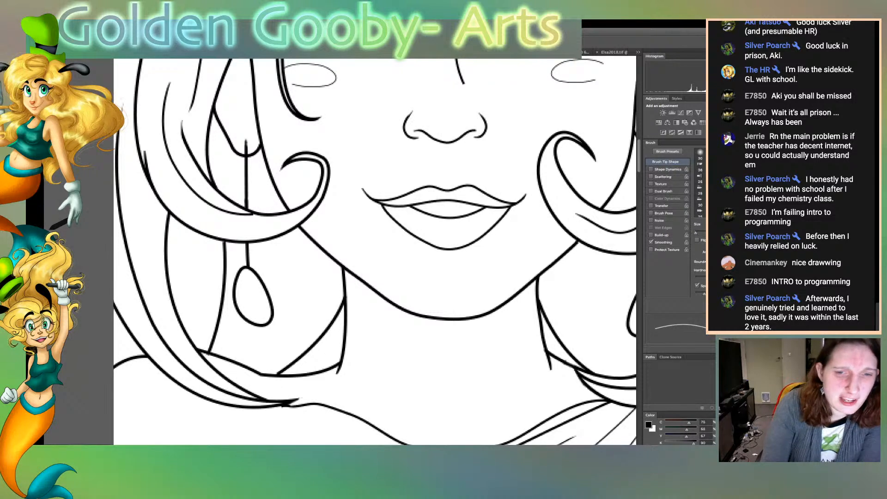
key("b")
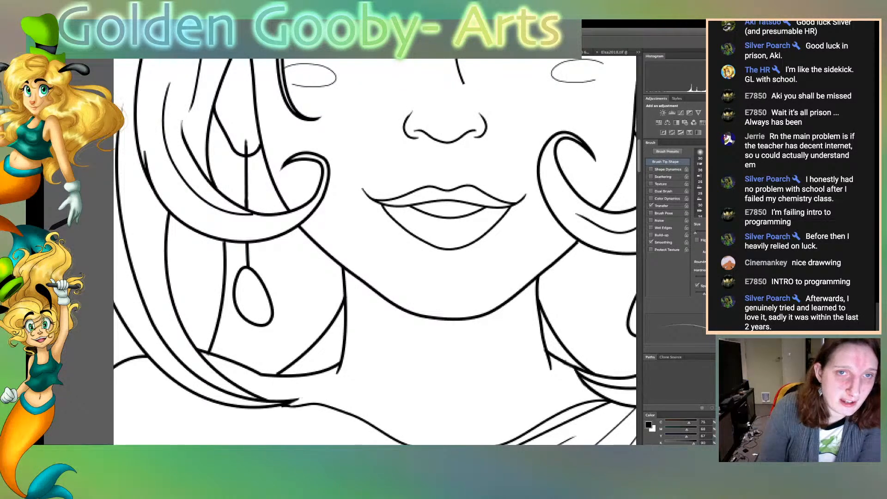
key("e")
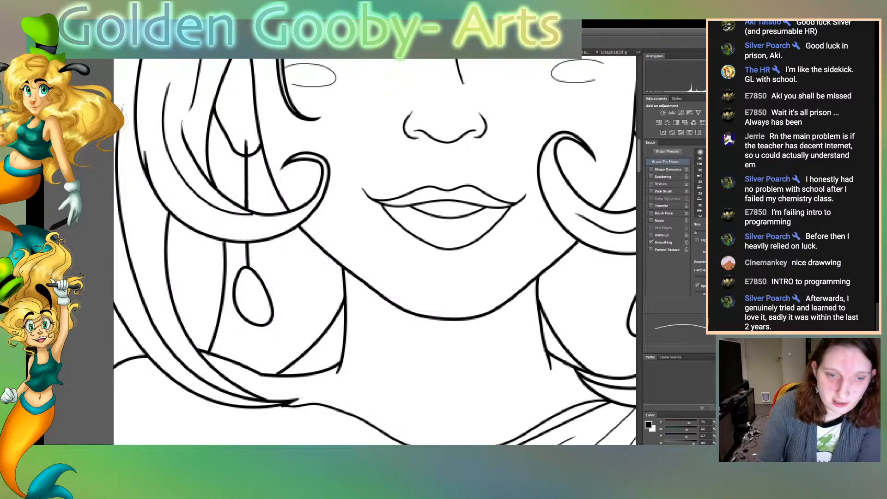
scroll(375, 252, "right", 4)
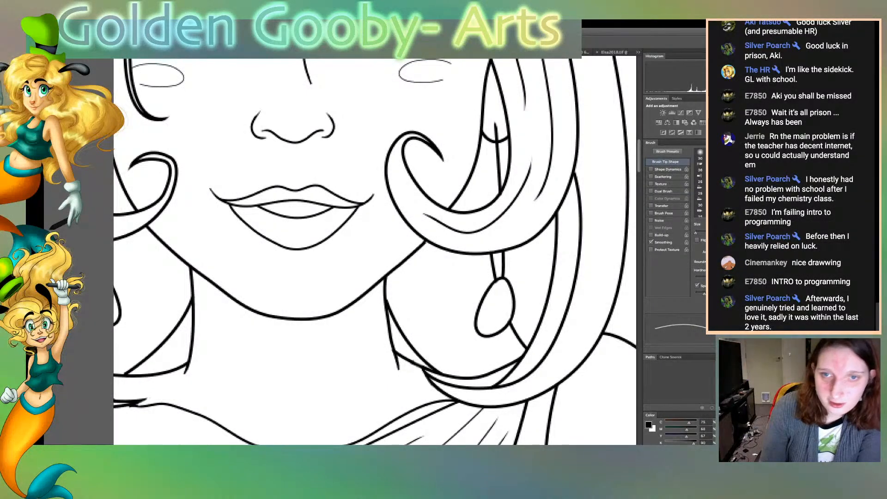
scroll(374, 251, "up", 5)
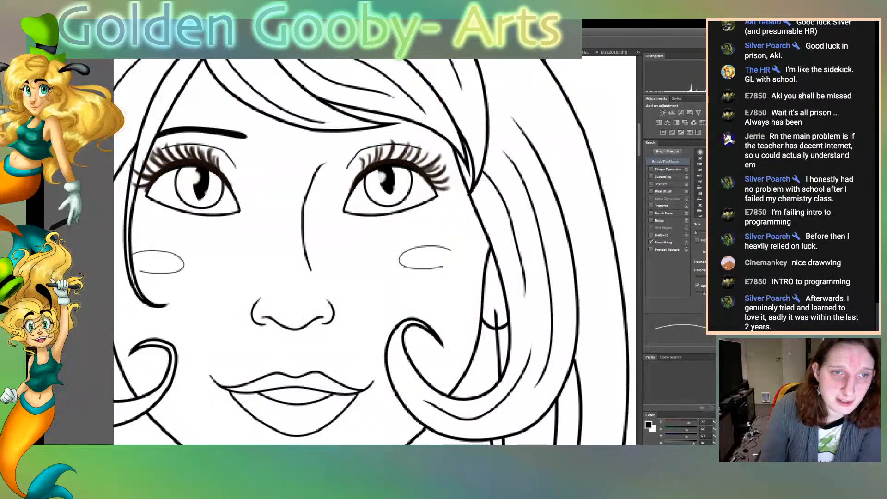
scroll(375, 251, "up", 1)
scroll(375, 252, "up", 15)
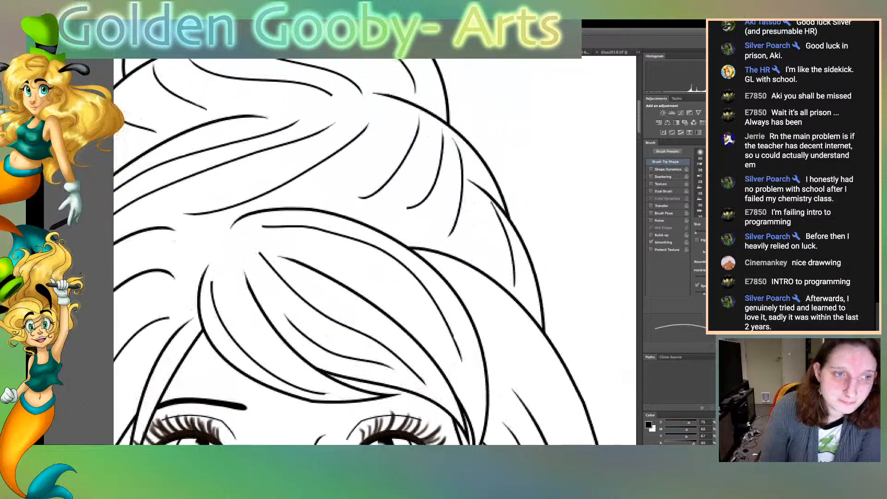
scroll(375, 252, "down", 10)
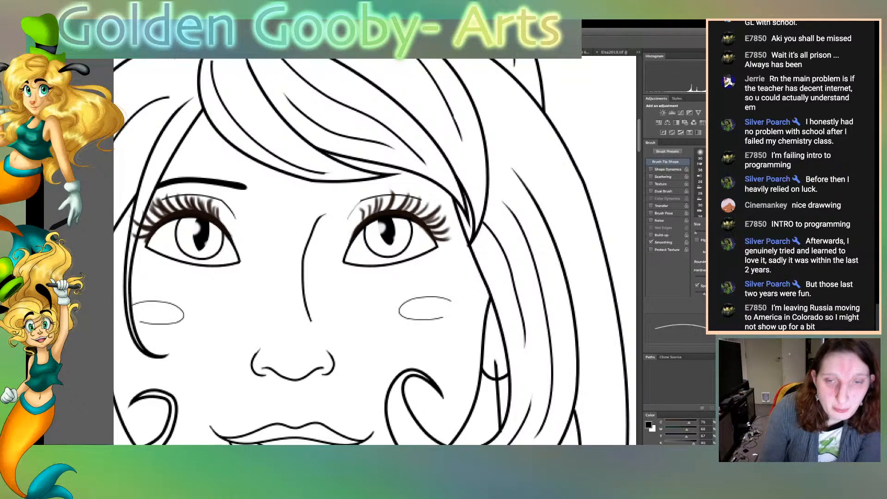
scroll(375, 251, "down", 10)
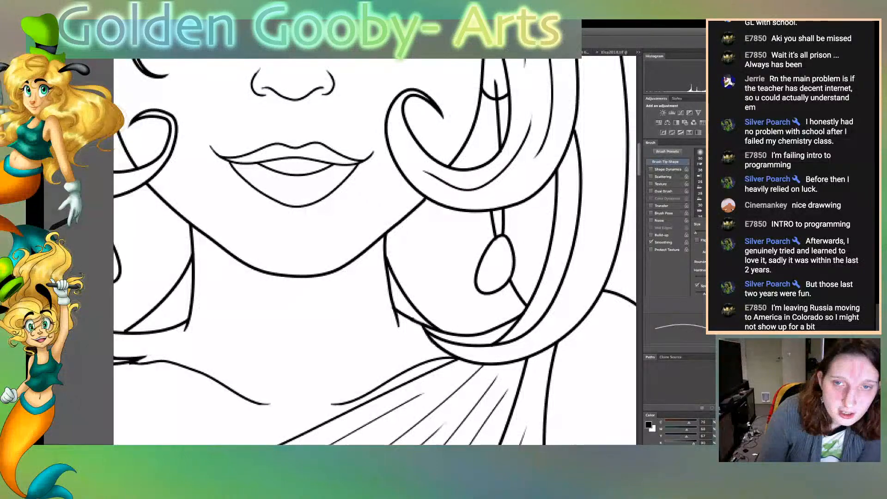
Taper the blunt upper end of the thin fold line in the lower skirt with the Eraser
scroll(375, 252, "down", 10)
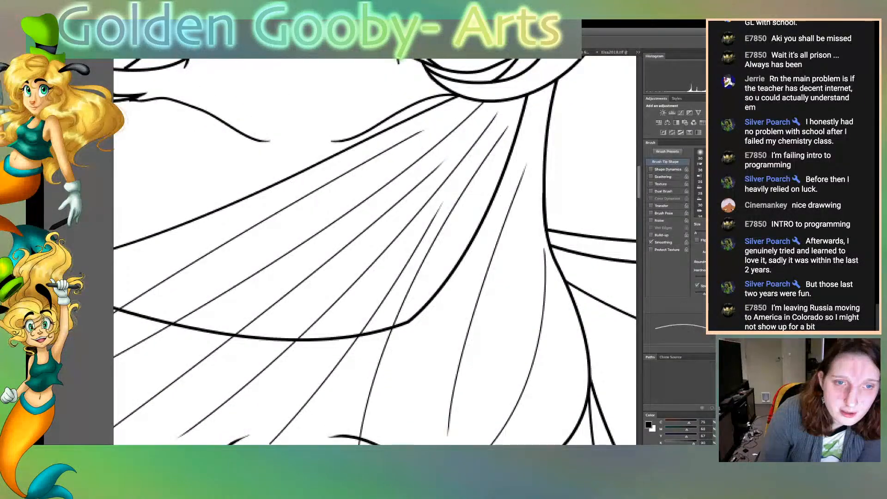
scroll(374, 252, "down", 3)
scroll(375, 251, "down", 15)
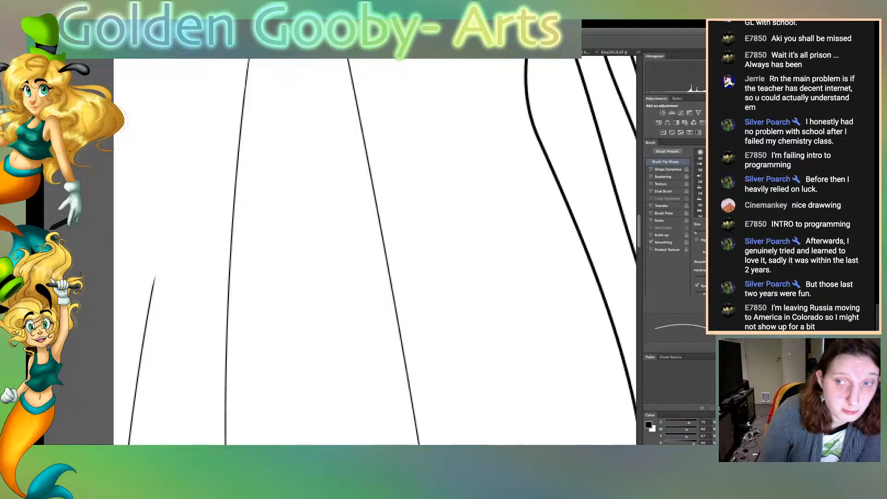
scroll(375, 252, "down", 8)
scroll(374, 252, "down", 12)
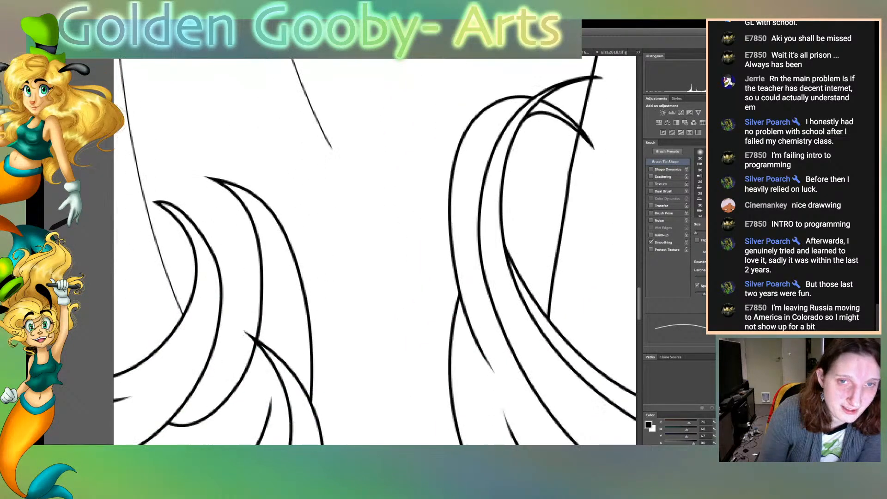
scroll(374, 252, "down", 12)
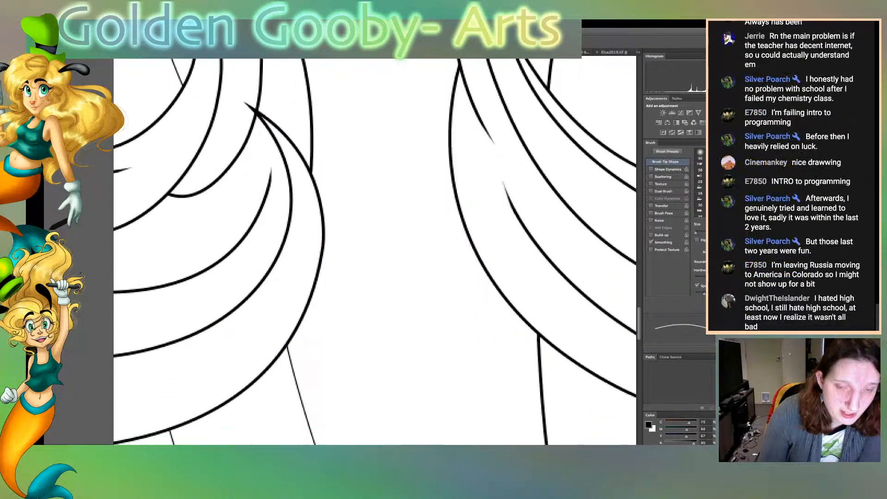
scroll(375, 252, "down", 2)
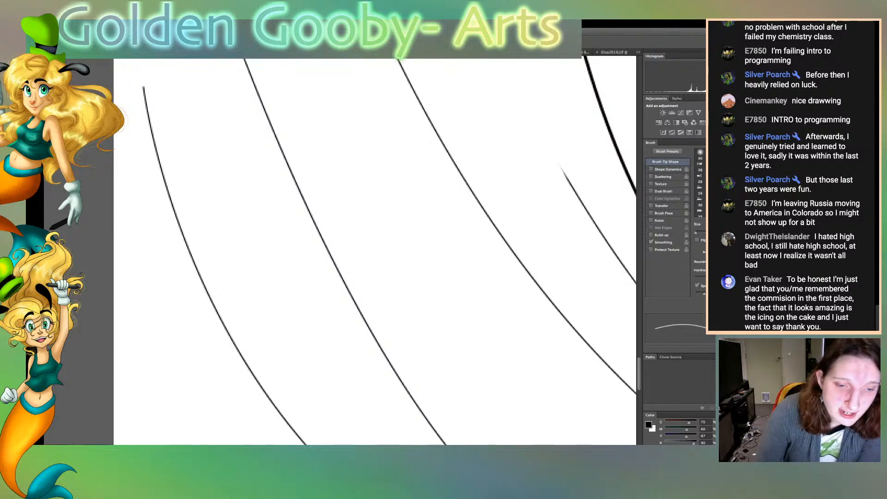
scroll(374, 251, "left", 6)
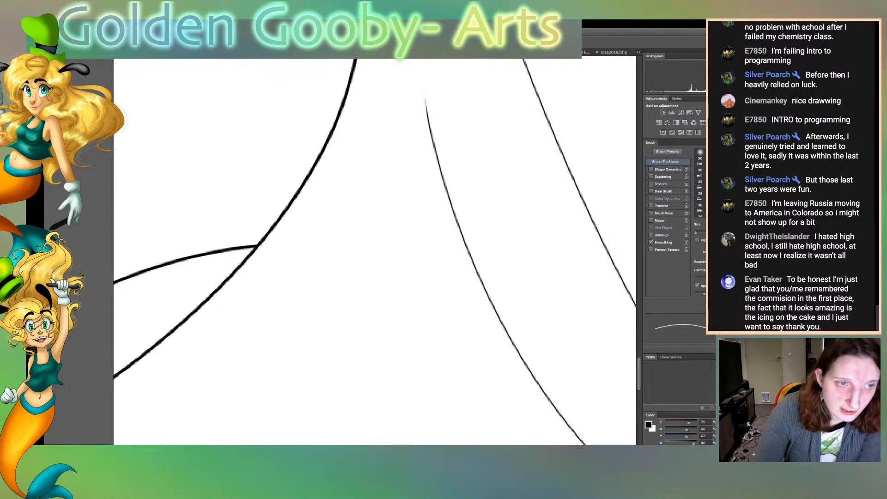
Taper the blunt ends of the thick inner curve and two thin fold lines near the skirt's hem with the Eraser
scroll(374, 251, "left", 14)
scroll(375, 250, "right", 3)
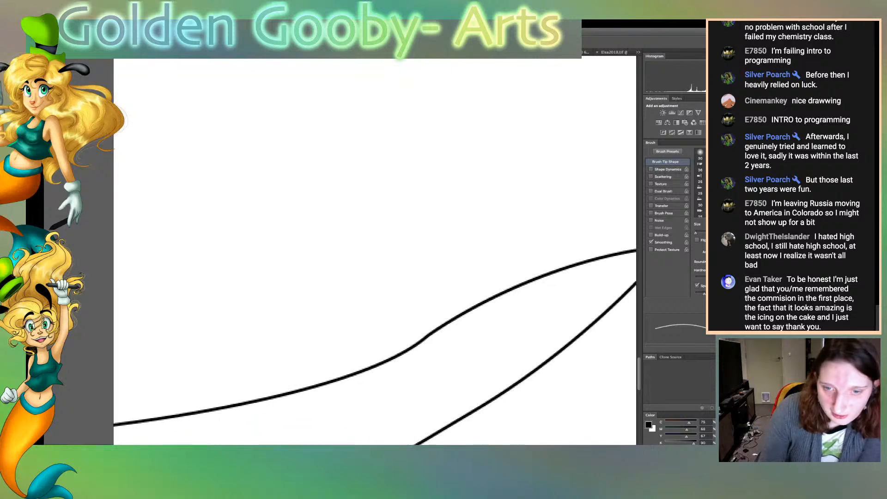
scroll(375, 251, "down", 6)
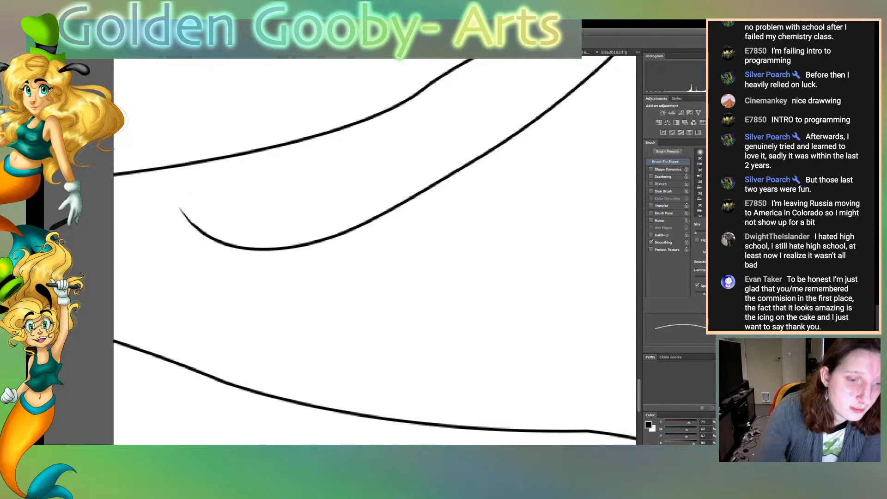
scroll(375, 252, "right", 10)
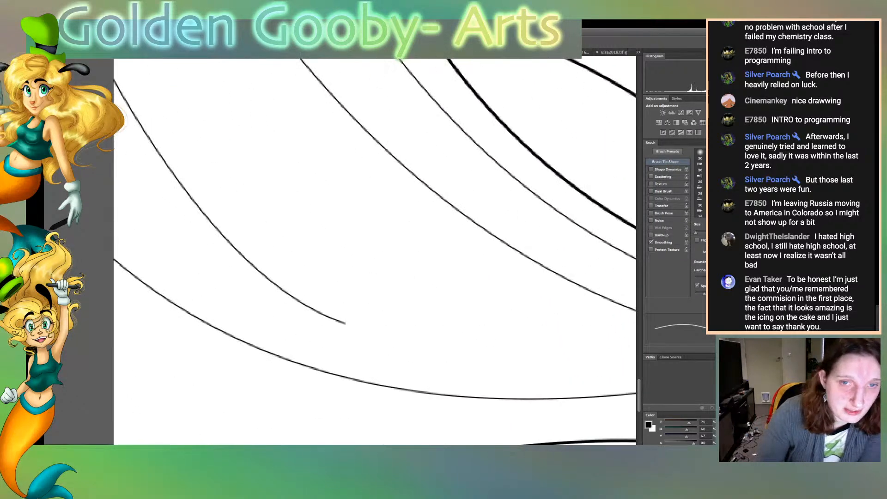
scroll(375, 252, "right", 3)
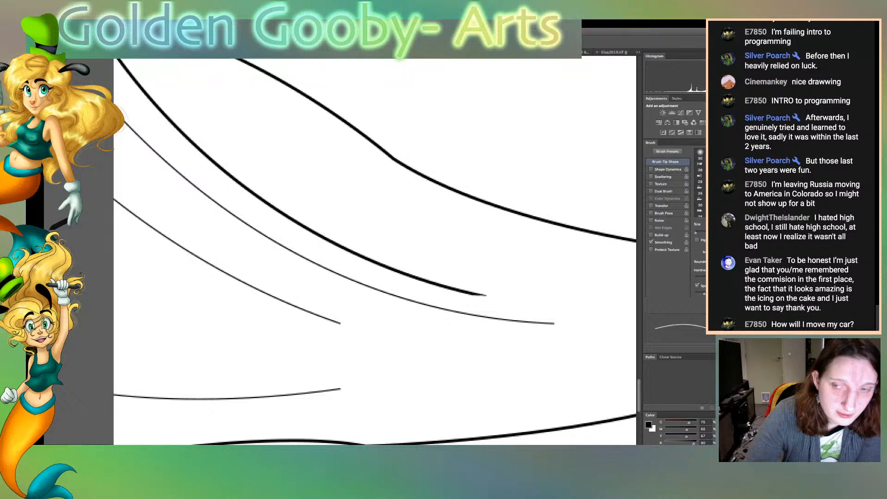
mouse_move(470, 296)
left_mouse_down()
mouse_move(488, 296)
mouse_move(474, 296)
left_mouse_up()
left_click_drag(446, 291, 468, 295)
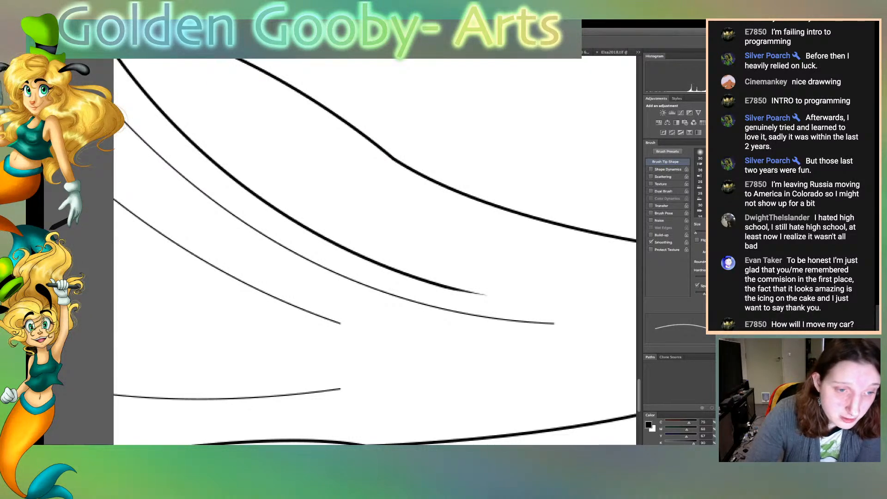
left_click_drag(327, 392, 342, 390)
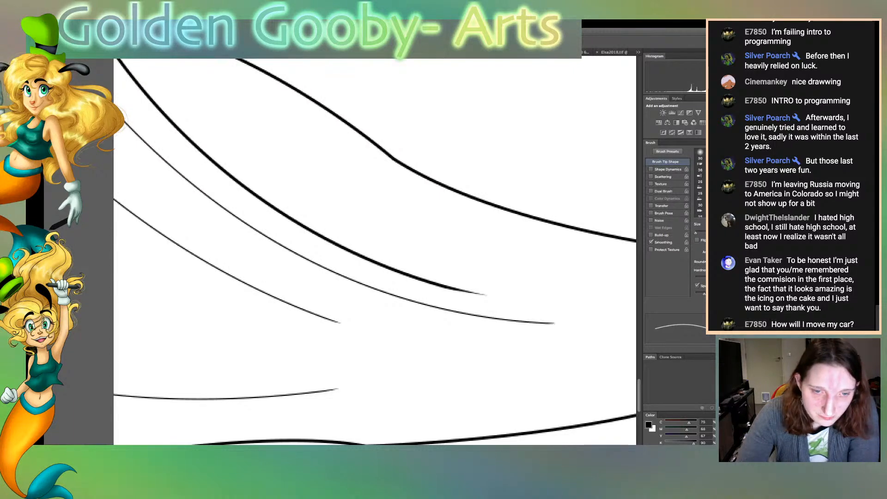
Check the lower skirt folds, hair curls, waist strands and shoulder for remaining blunt line ends
scroll(375, 252, "left", 4)
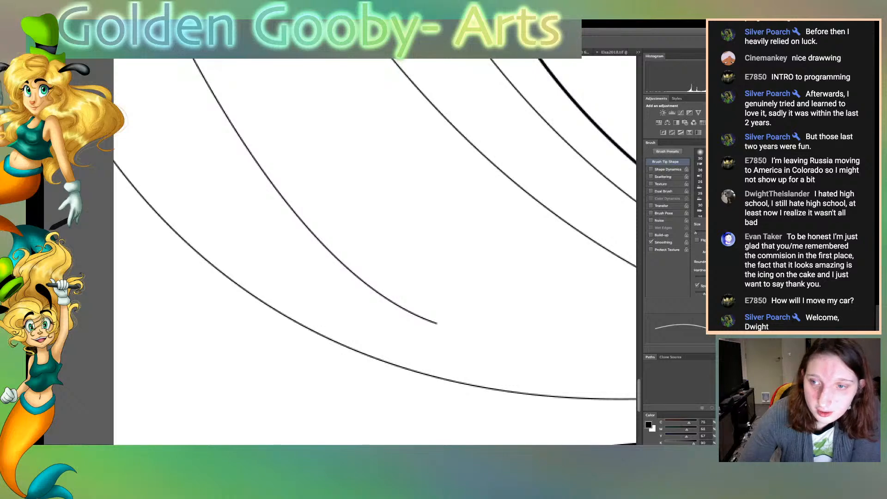
scroll(375, 252, "down", 3)
scroll(375, 251, "up", 8)
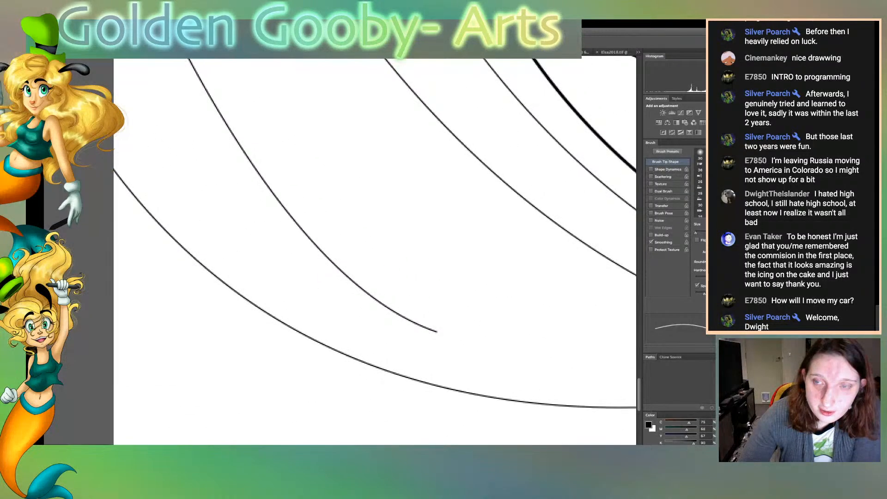
scroll(375, 252, "up", 15)
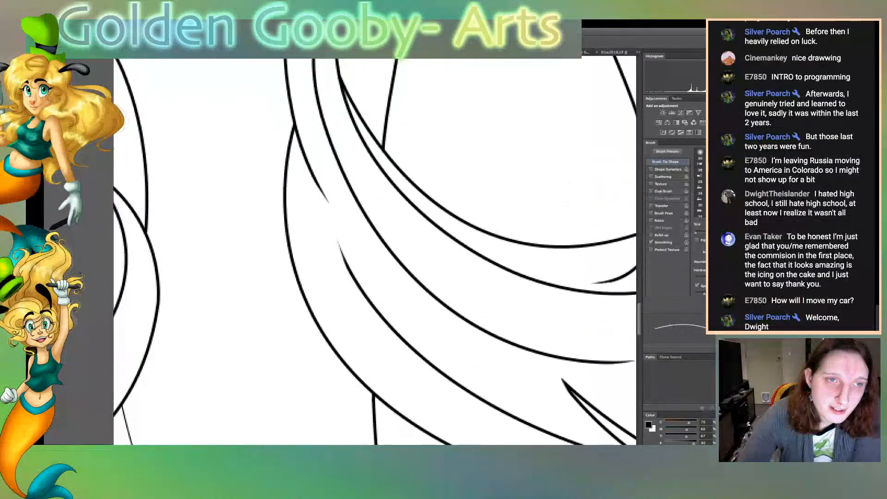
scroll(375, 251, "up", 15)
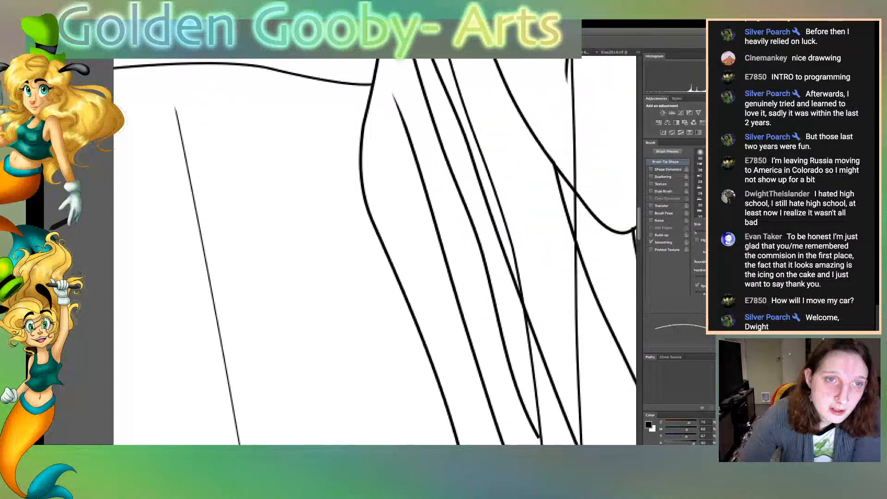
scroll(375, 252, "up", 1)
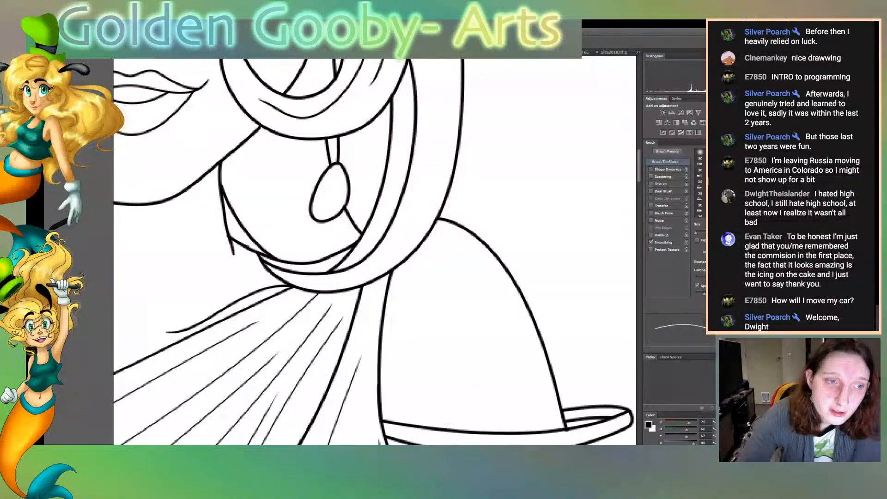
Inspect the line ends around the shoulder, crown hair and bun, finishing with a view of the whole figure
scroll(375, 251, "up", 10)
scroll(375, 252, "up", 8)
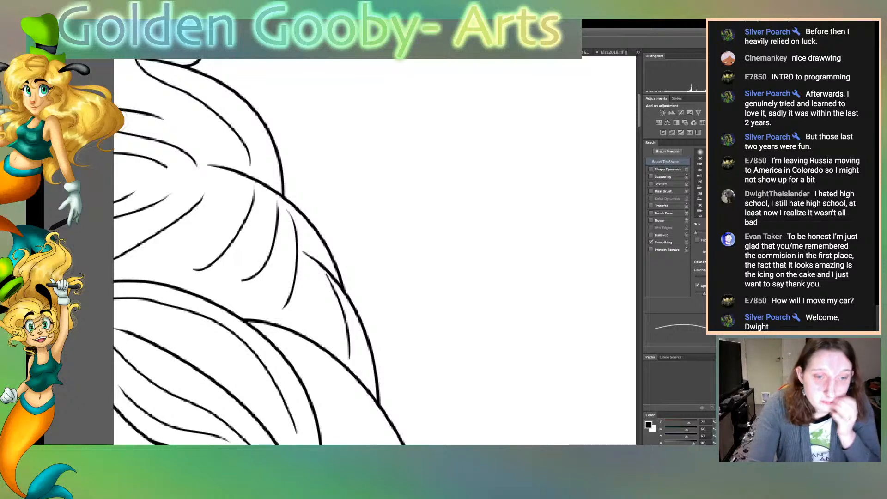
scroll(375, 252, "left", 9)
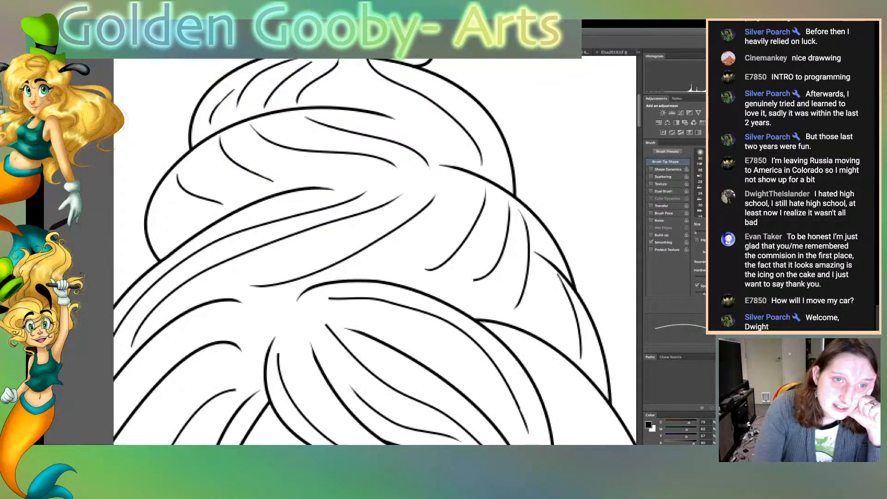
key("ctrl+0")
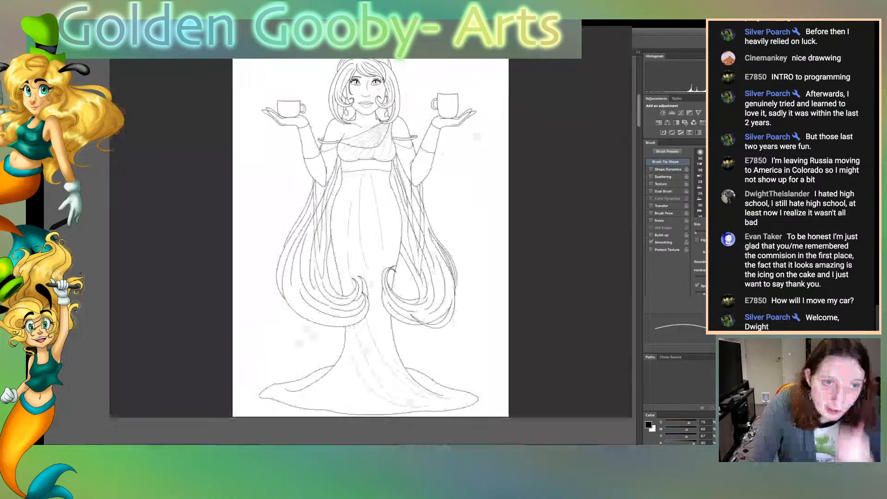
Check the line art for closed areas by wand-selecting the hair, background, skirt, belt, bodice, shoulder and earring regions
key("v")
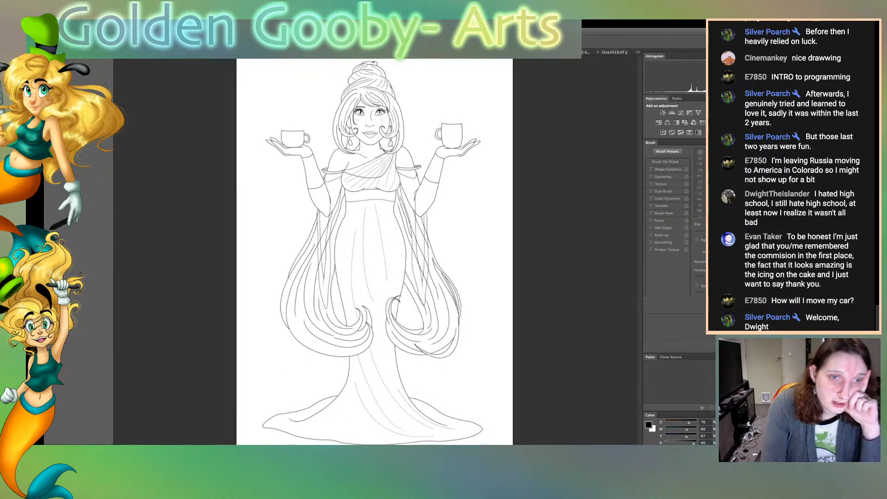
left_click(332, 244)
left_click(302, 295, "shift")
left_click(273, 240)
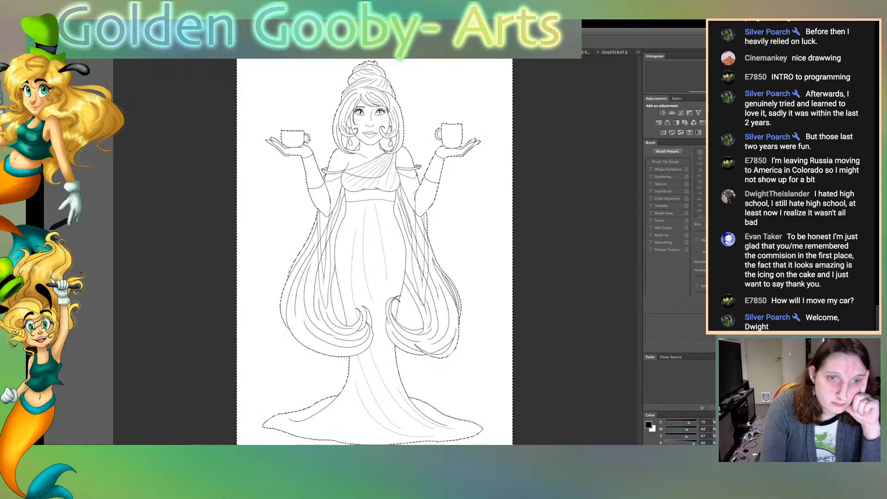
left_click(410, 307)
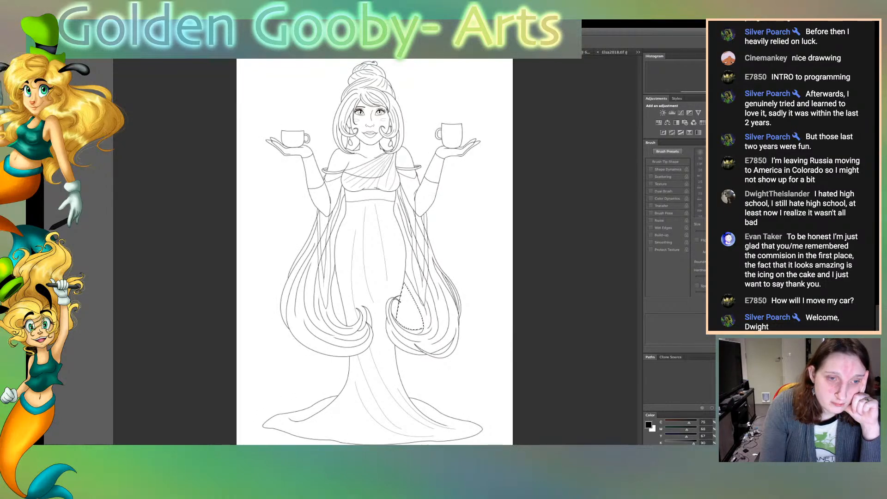
left_click(369, 286)
left_click(369, 196)
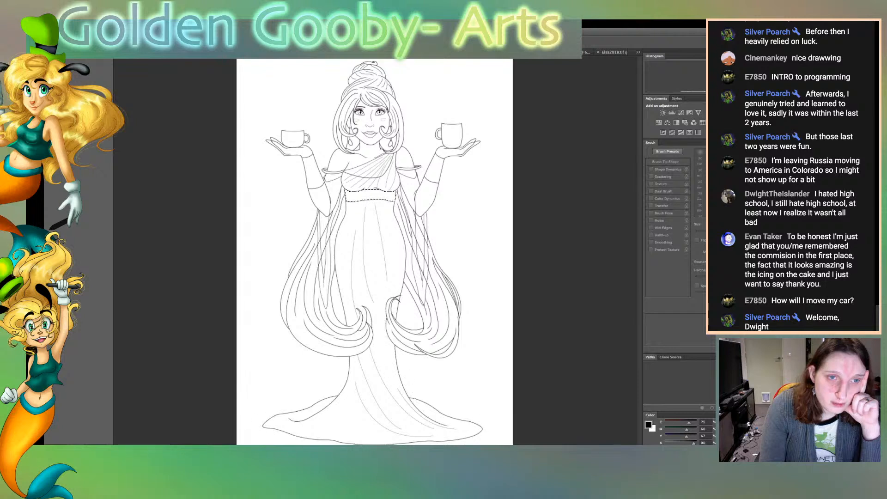
left_click(391, 179)
left_click(365, 172)
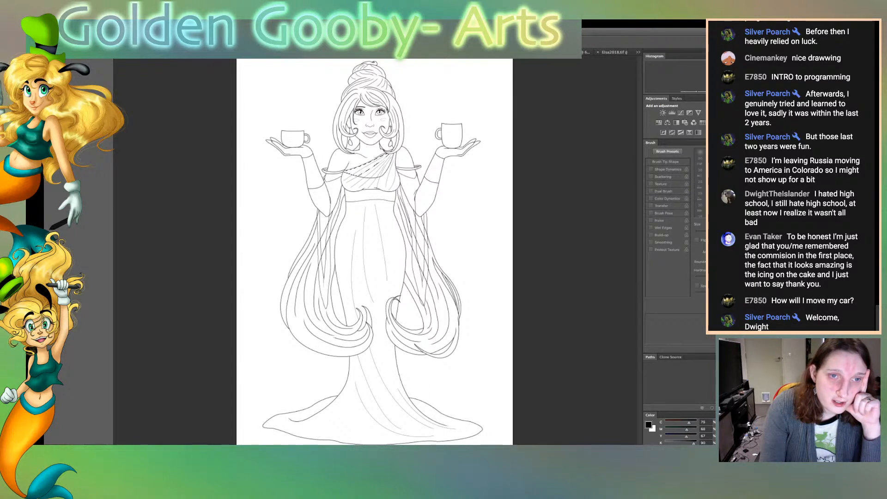
left_click(404, 160)
left_click(386, 144)
left_click(355, 144)
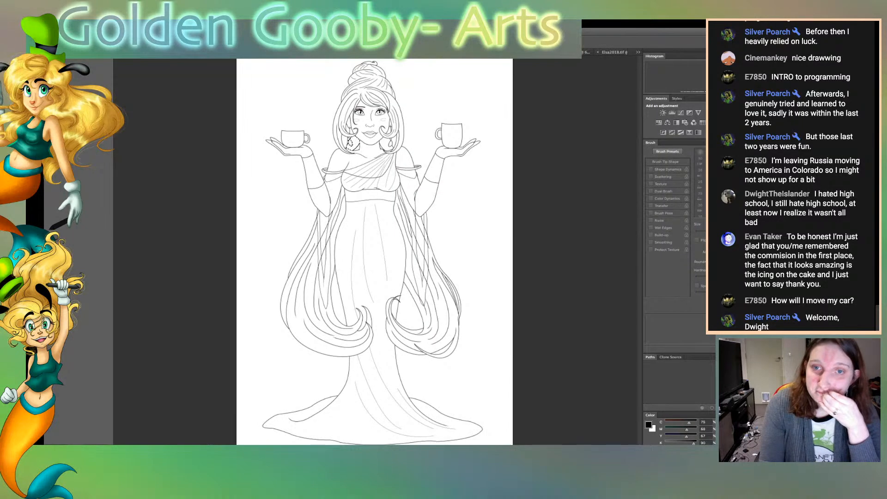
Show the figure's flat colours, preview the rayed background behind her, and hide that background again
key("super+comma")
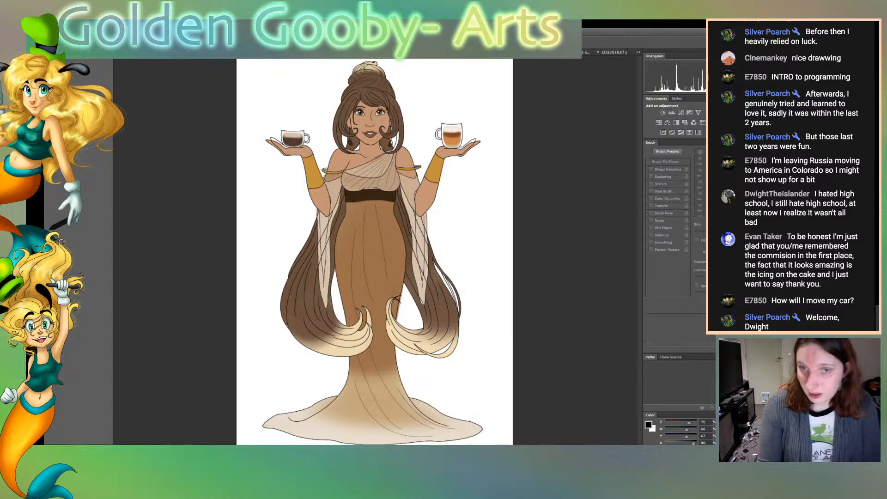
key("super+comma")
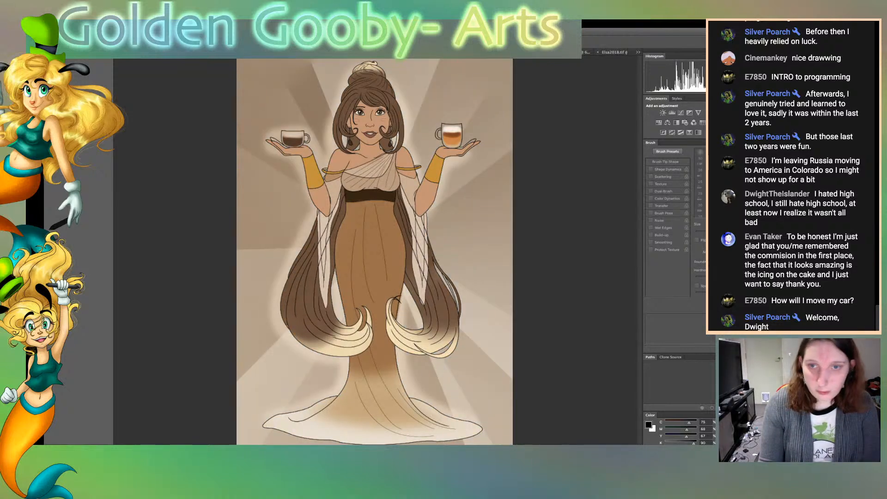
key("super+comma")
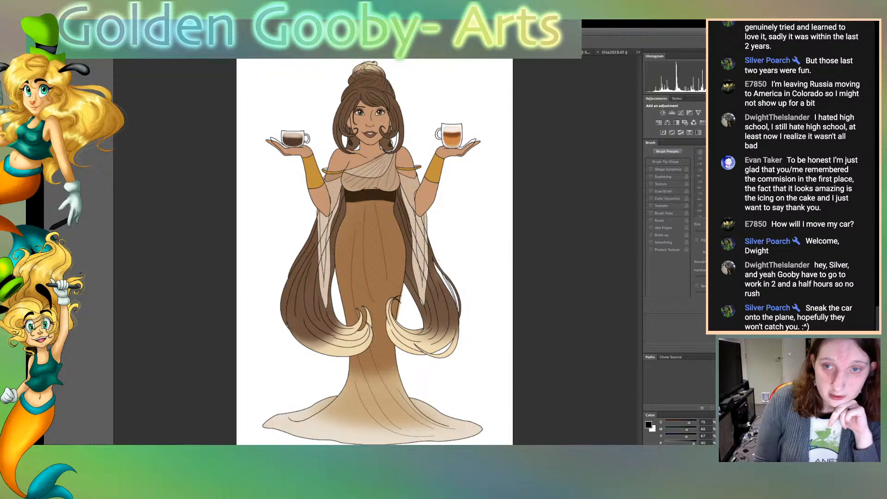
Sample the brown from the goddess's hair and enlarge the brush for colour touch-ups
key("super+plus")
key("super+plus")
key("super+plus")
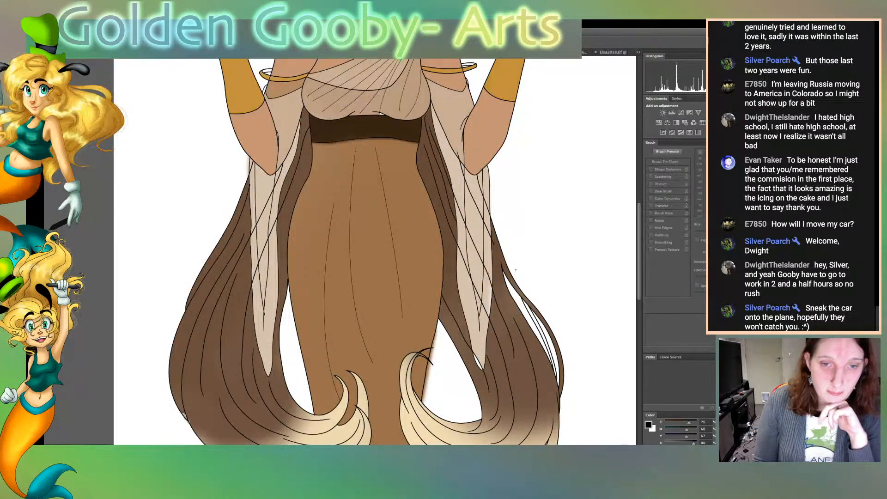
scroll(374, 252, "up", 2)
scroll(374, 252, "up", 6)
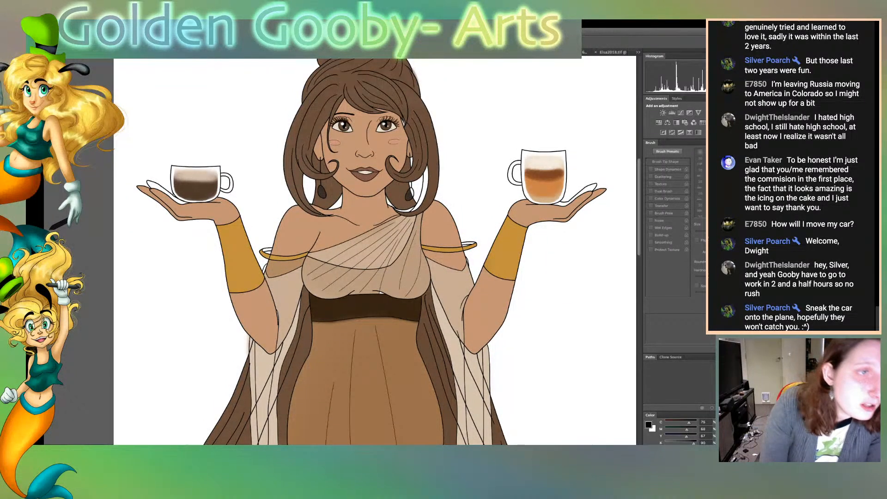
left_click(303, 134)
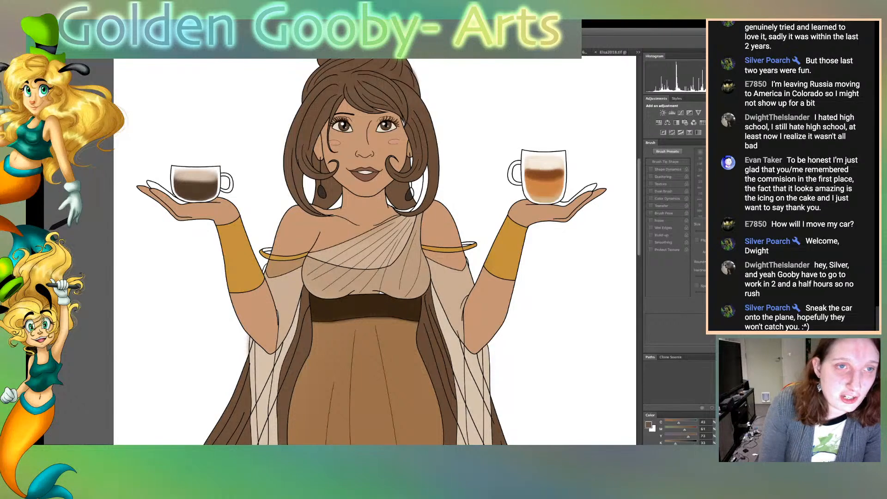
key("b")
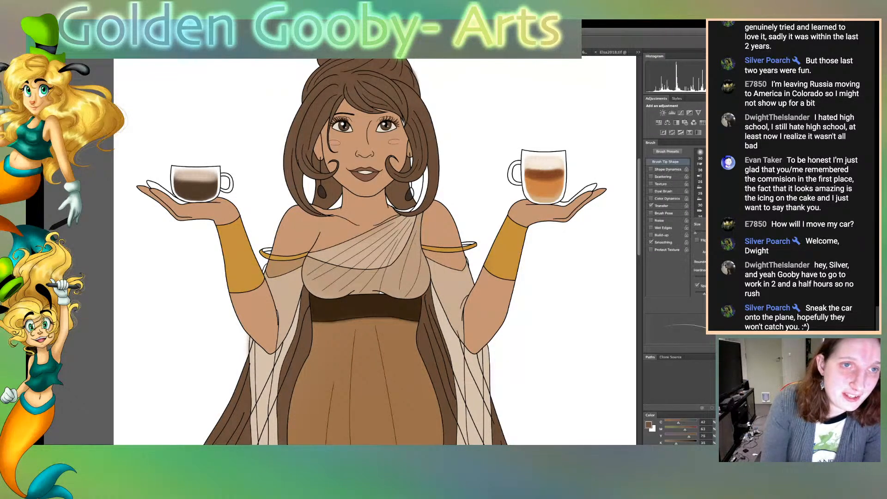
key("bracketright")
key("bracketright")
key("bracketright")
key("bracketright")
key("bracketright")
key("bracketright")
key("bracketright")
key("bracketright")
key("bracketright")
key("bracketright")
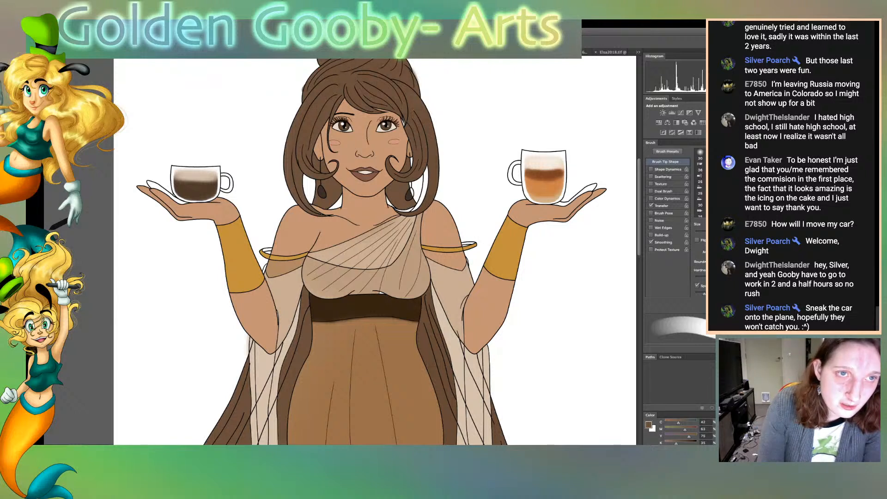
Reduce the brush size for finer colour touch-ups on the upper figure
scroll(374, 252, "up", 3)
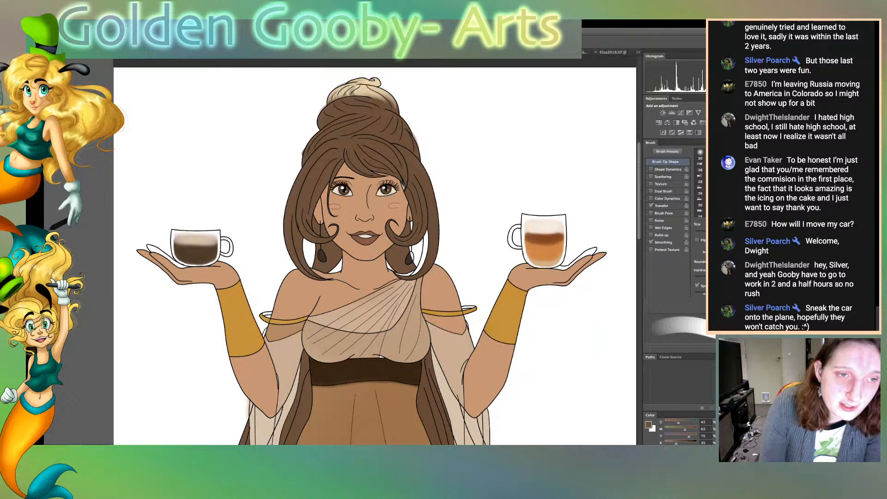
key("w")
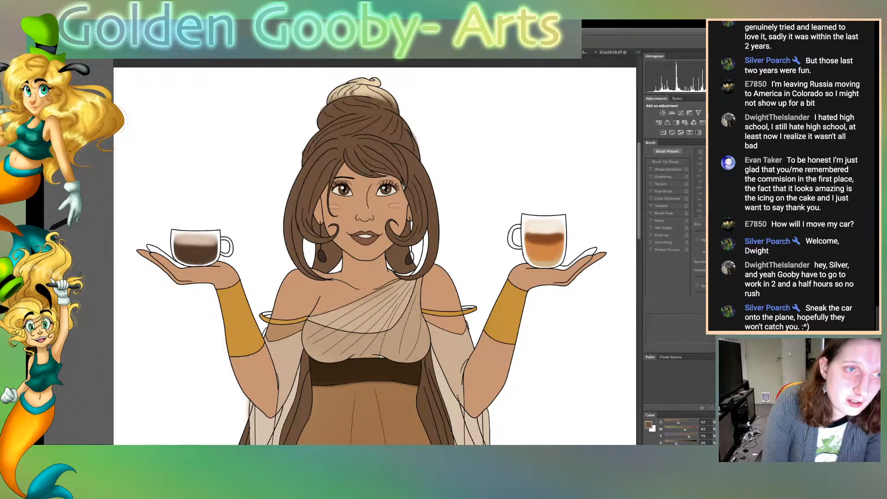
key("b")
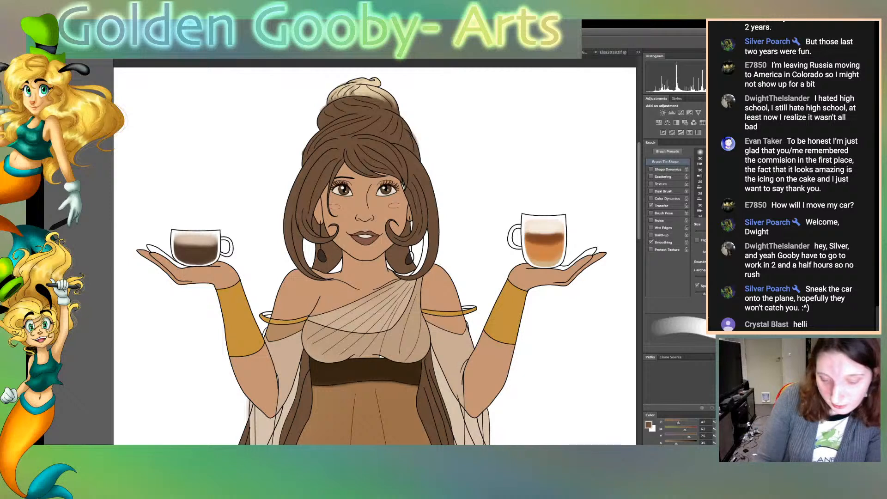
key("bracketleft")
key("bracketleft")
key("bracketleft")
key("bracketleft")
key("bracketleft")
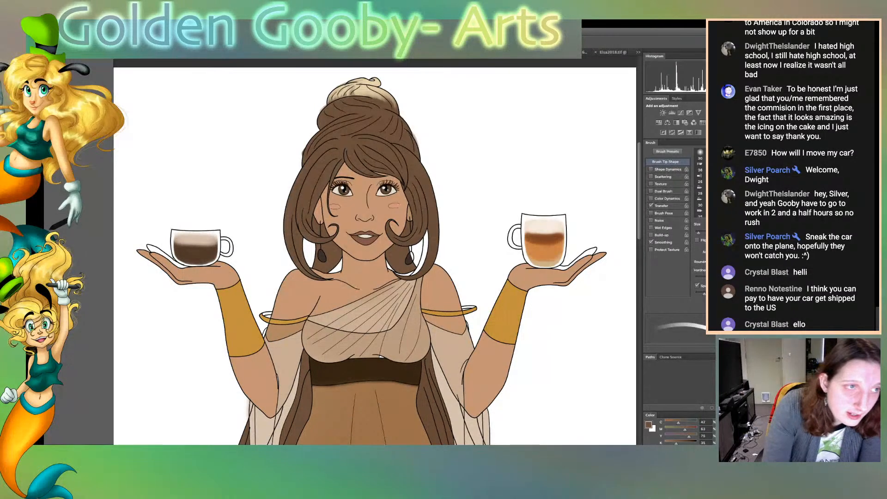
Sample the arm's skin colour and paint the uncoloured fingertips of the hand holding the dark coffee
key("w")
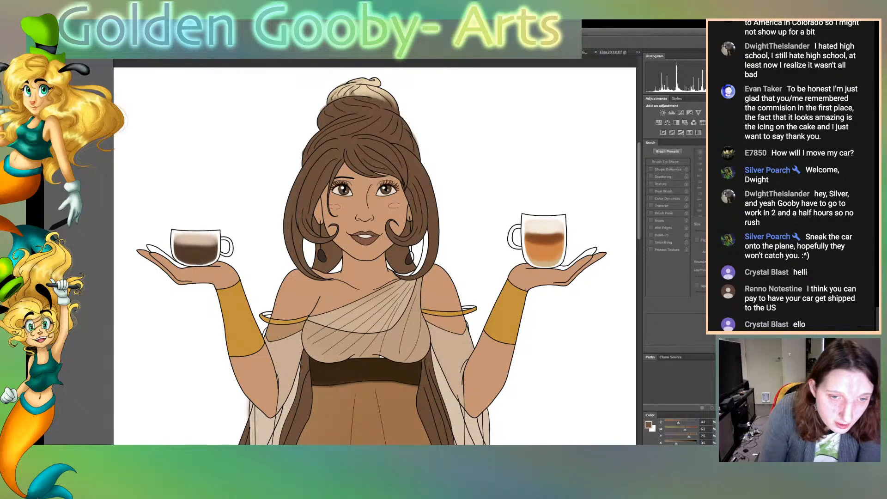
left_click(287, 363)
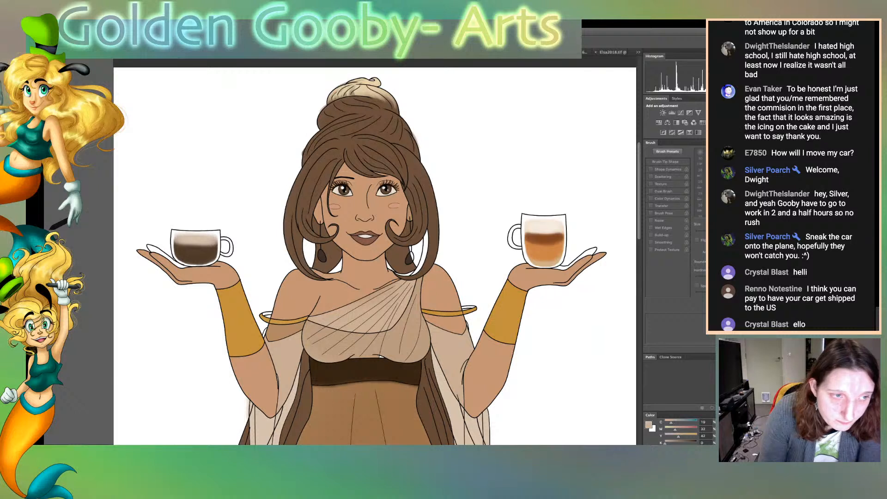
left_click(259, 378)
key("b")
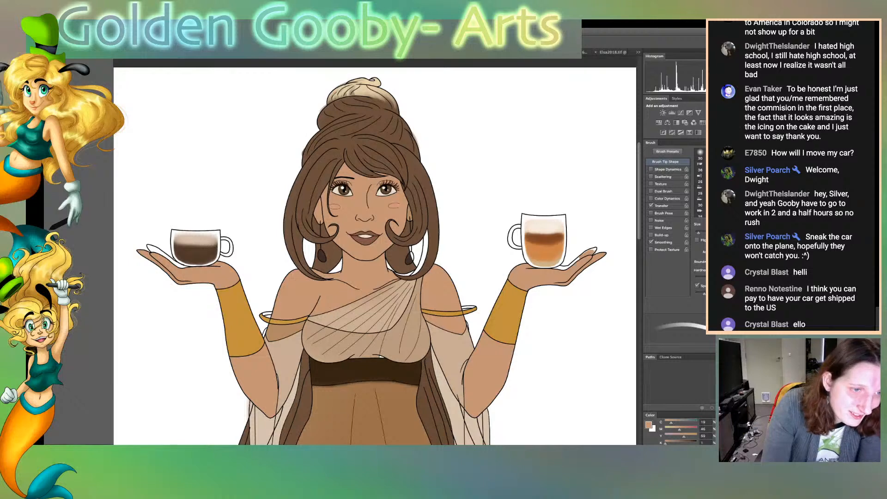
left_click_drag(152, 248, 183, 267)
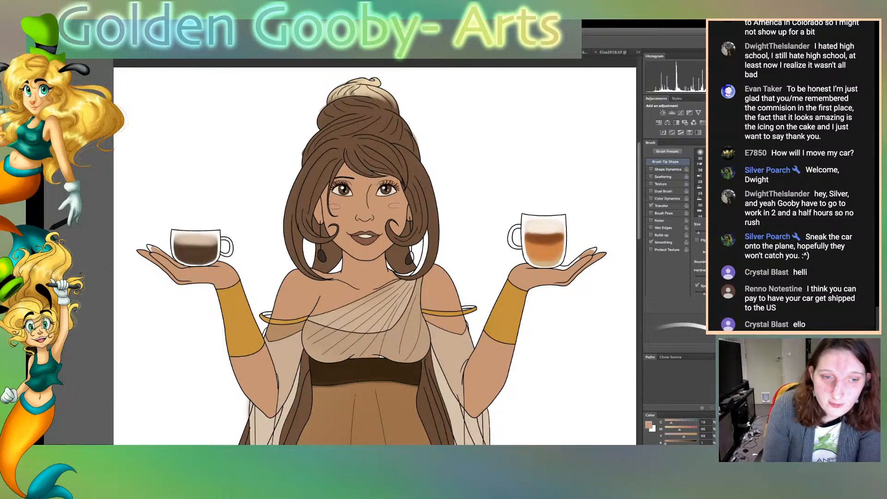
Try to paint the fingers of the hand holding the layered coffee in sampled beige with an enlarged brush
scroll(375, 250, "down", 5)
key("i")
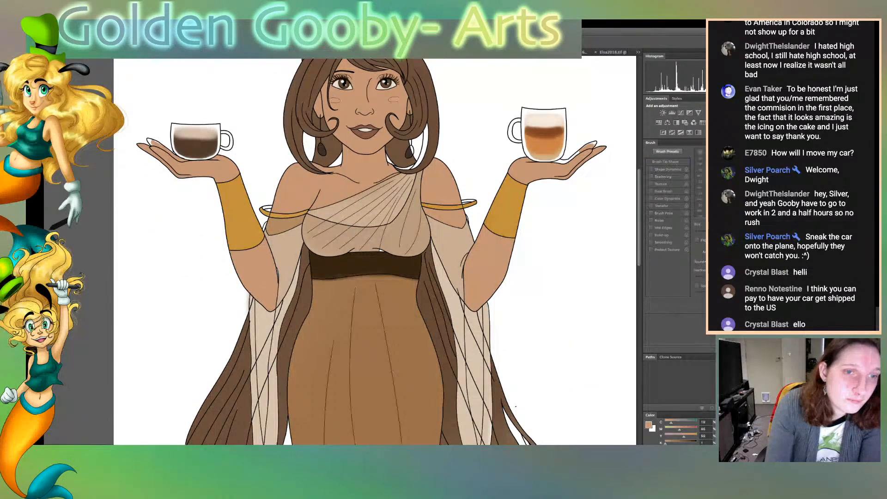
key("b")
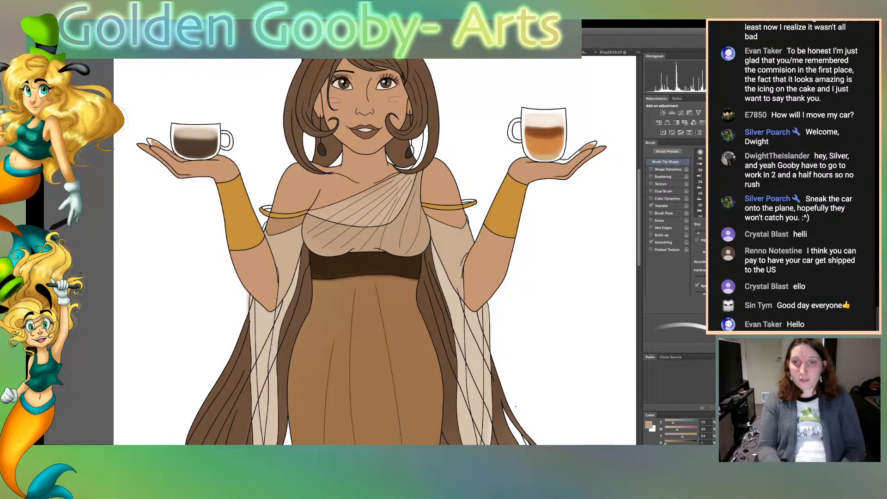
key("e")
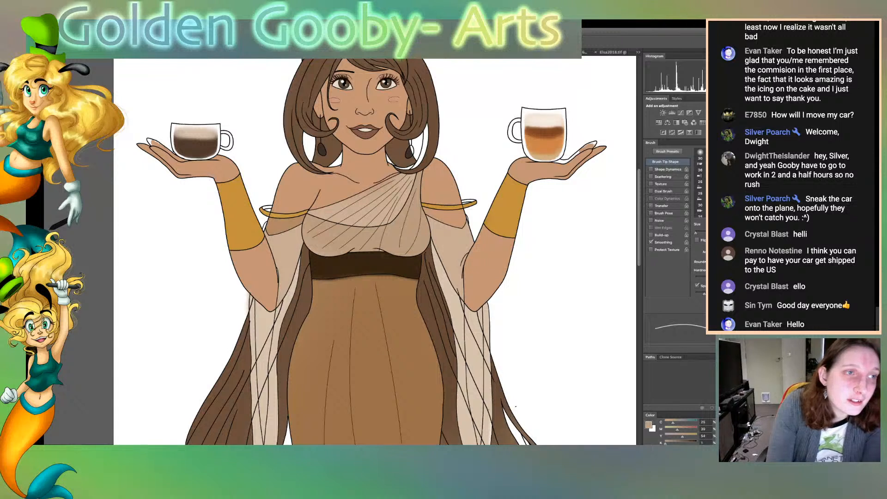
key("b")
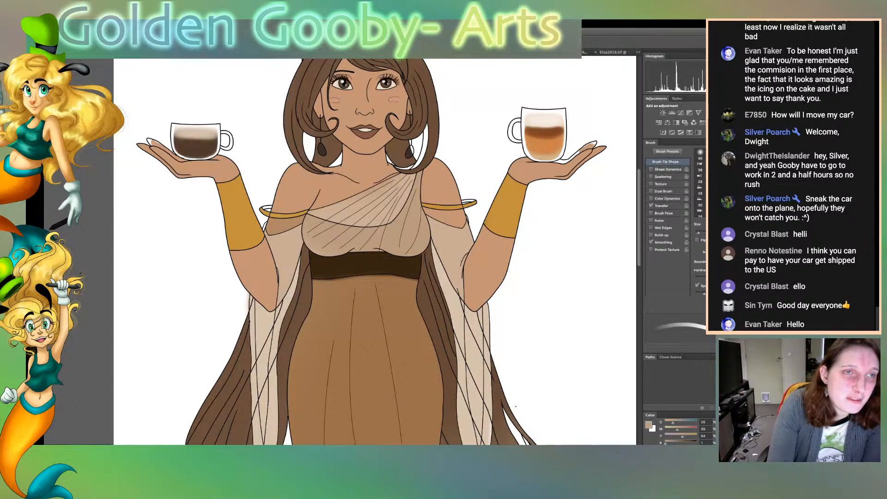
key("bracketright")
key("bracketright")
key("bracketright")
key("bracketright")
left_click_drag(529, 156, 565, 159)
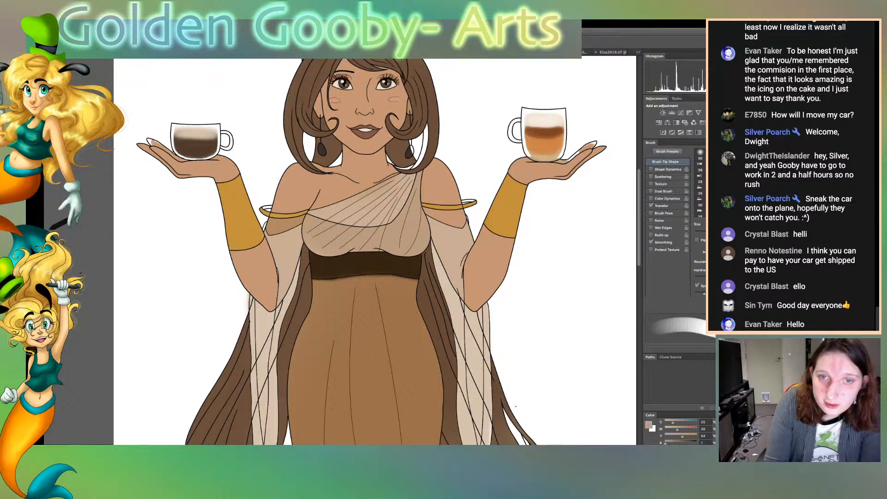
mouse_move(566, 160)
left_mouse_down()
mouse_move(593, 141)
mouse_move(574, 176)
left_mouse_up()
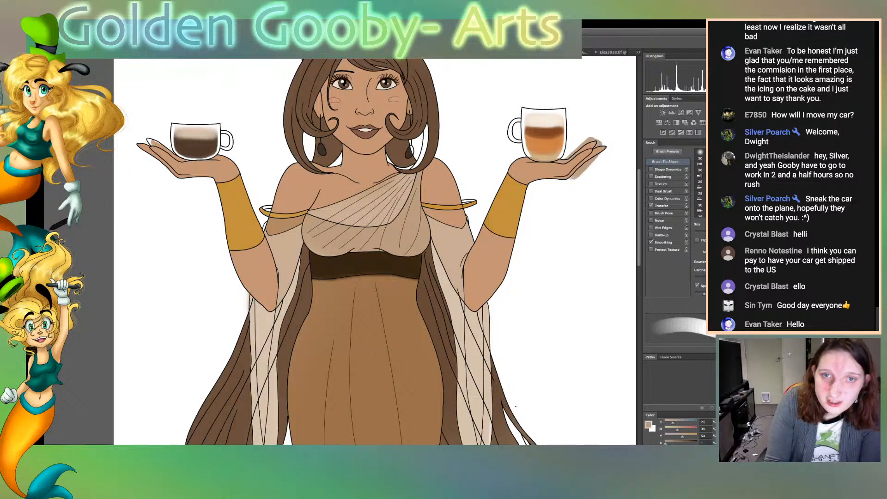
Undo the beige finger strokes and paint the fingers beside the layered coffee with the sampled skin colour
key("w")
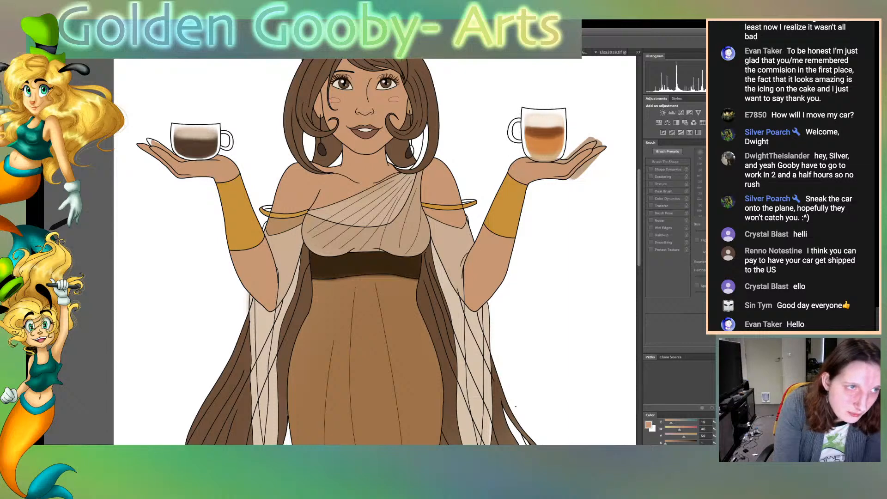
key("b")
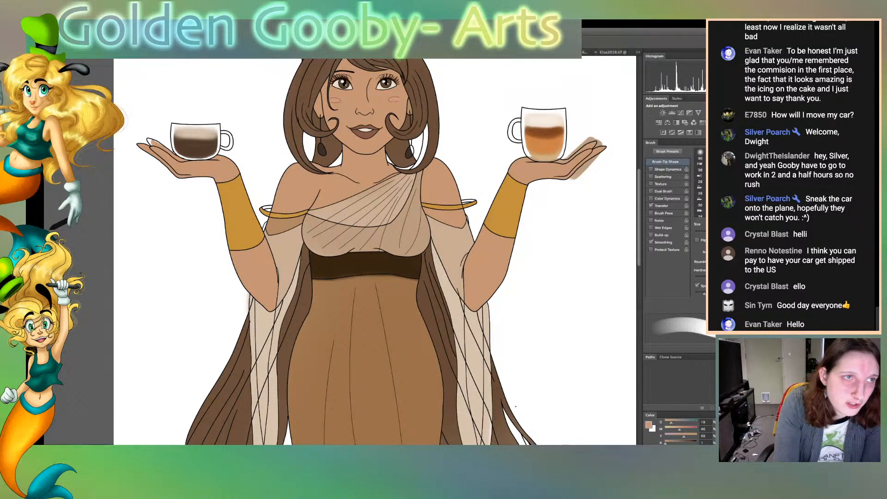
key("ctrl+z")
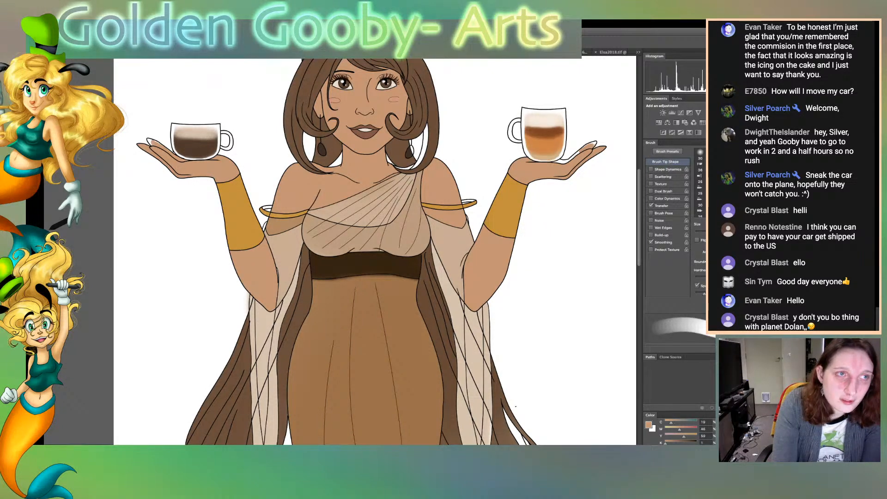
mouse_move(530, 160)
left_mouse_down()
mouse_move(573, 159)
mouse_move(597, 139)
mouse_move(589, 140)
left_mouse_up()
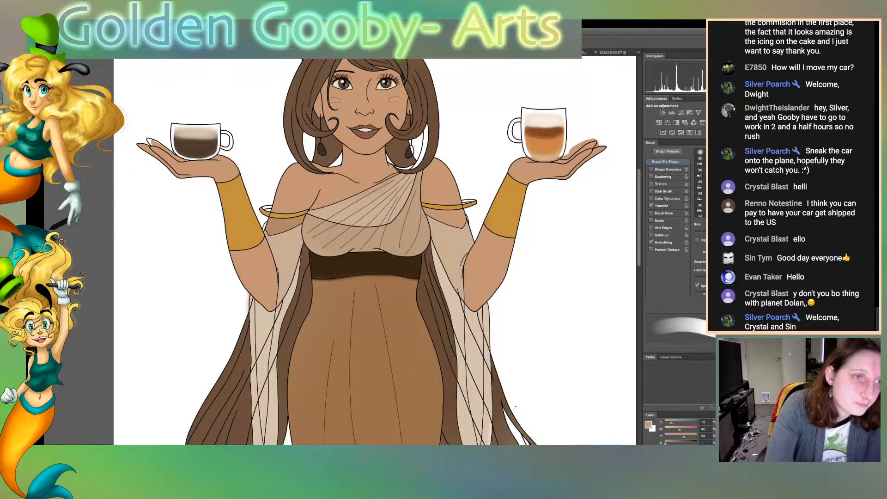
Touch up the skin colour on the hand holding the dark coffee and compare the lower hair's colours with its bare line art
mouse_move(162, 145)
left_mouse_down()
mouse_move(151, 138)
mouse_move(207, 160)
left_mouse_up()
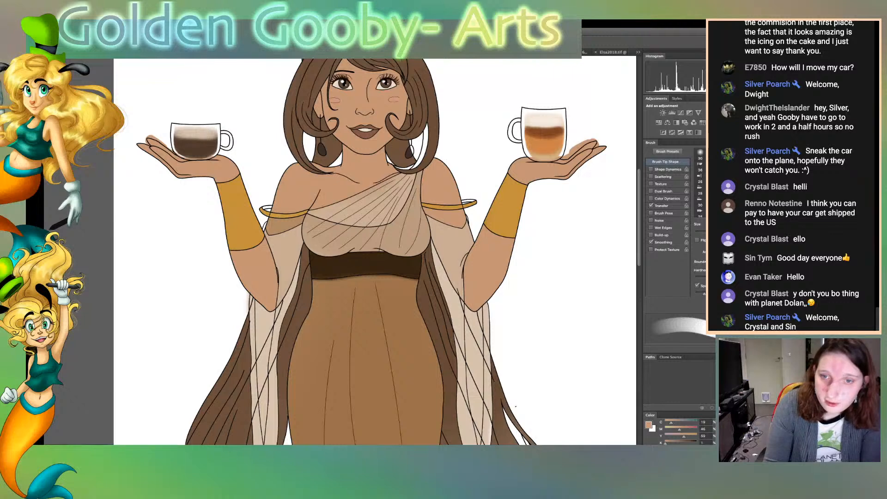
scroll(375, 252, "down", 10)
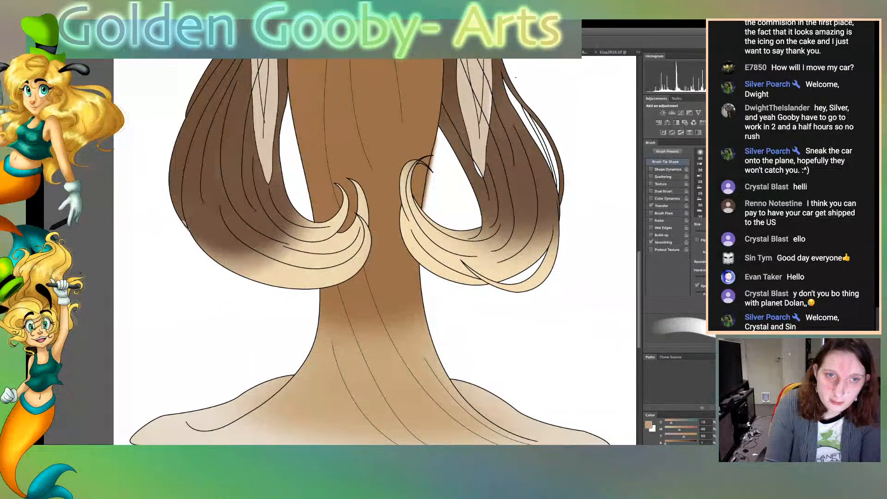
scroll(374, 252, "up", 4)
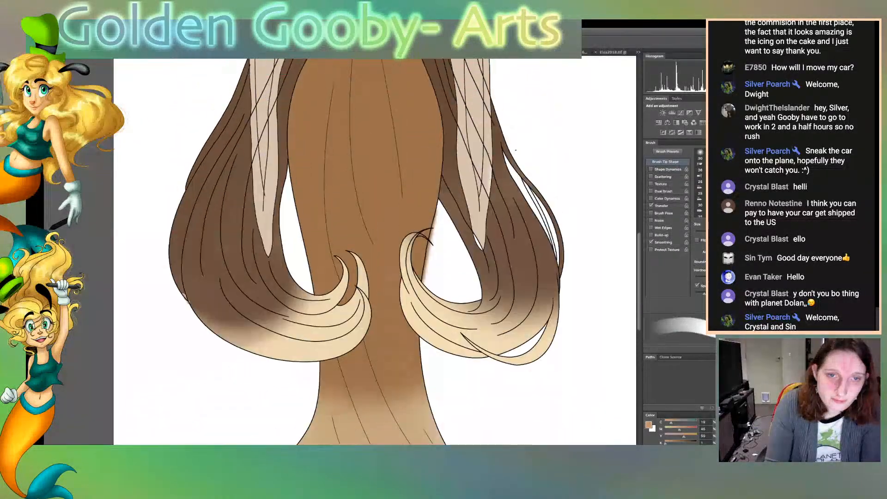
scroll(375, 251, "down", 1)
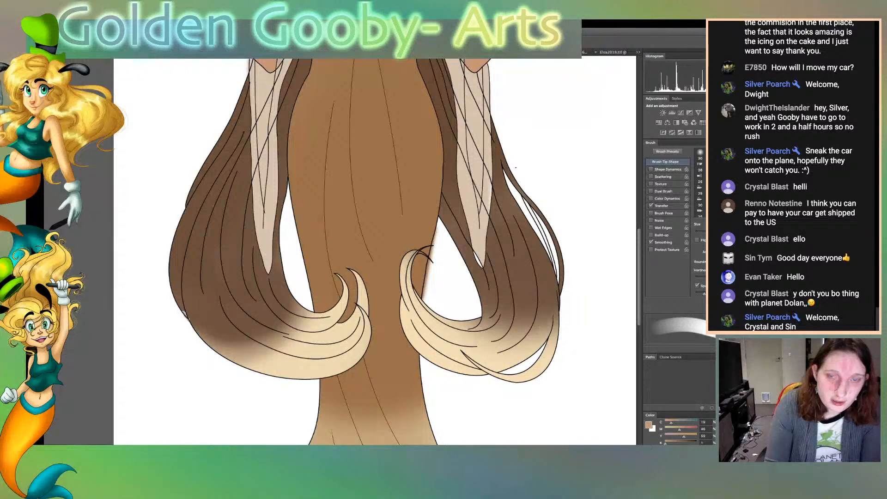
key("ctrl+comma")
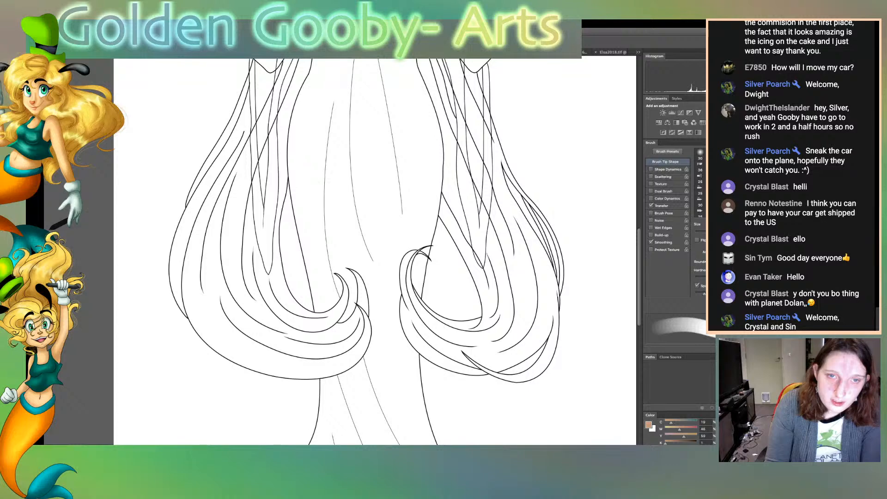
key("ctrl+comma")
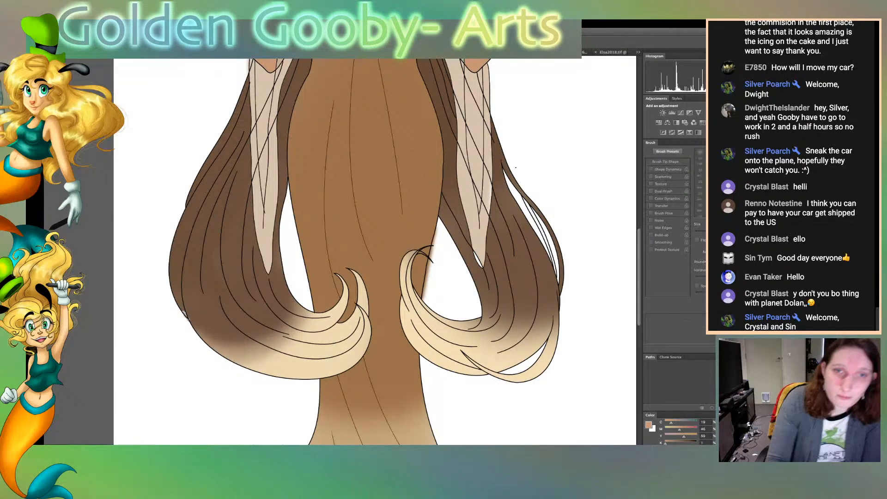
Sample the hair's dark brown and paint the uncoloured loose strands along the outer edge of the hair below the layered coffee
left_click(217, 277)
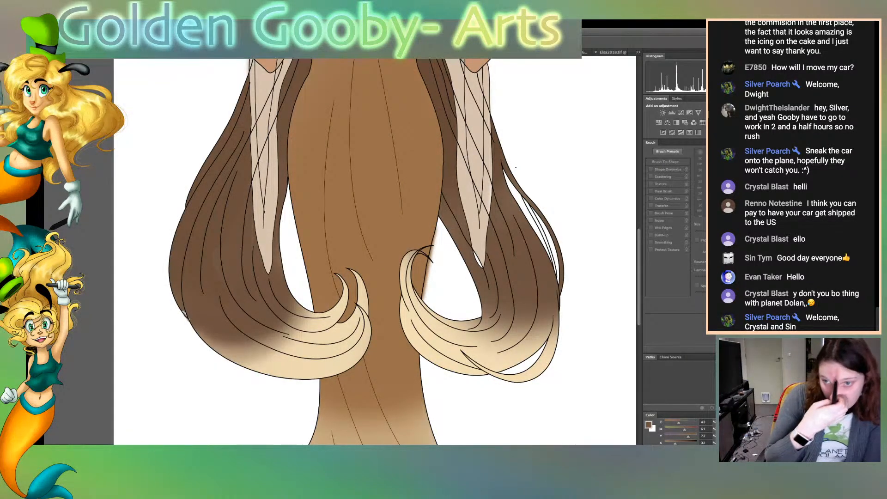
key("b")
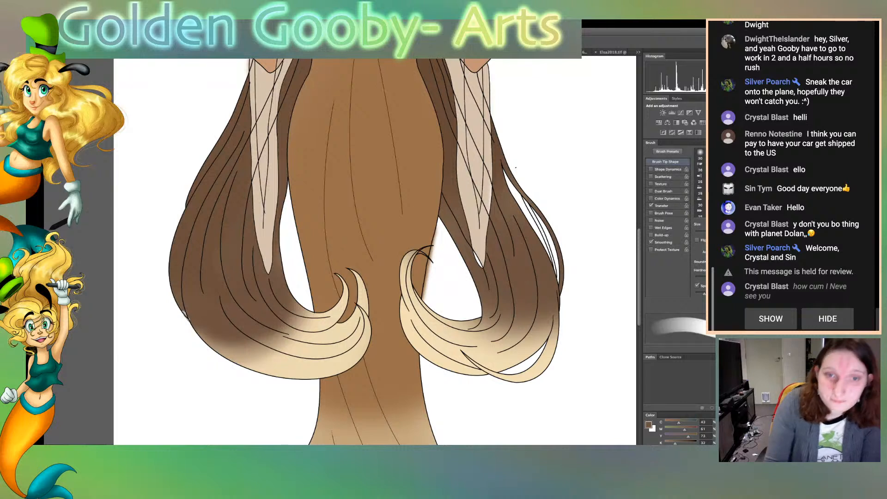
left_click_drag(519, 196, 552, 259)
mouse_move(543, 222)
left_mouse_down()
mouse_move(557, 281)
mouse_move(557, 266)
left_mouse_up()
left_click_drag(518, 199, 527, 217)
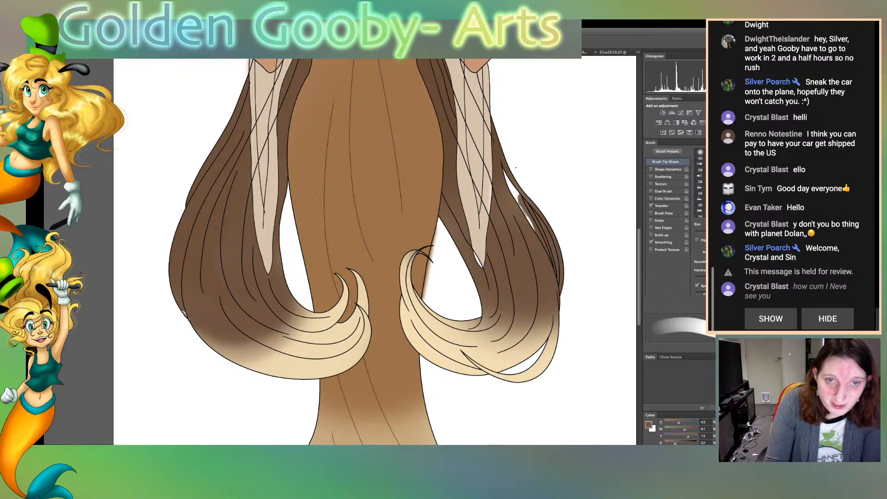
left_click_drag(516, 181, 528, 199)
left_click_drag(506, 162, 543, 215)
left_click_drag(504, 151, 535, 229)
mouse_move(507, 159)
left_mouse_down()
mouse_move(514, 175)
mouse_move(510, 166)
left_mouse_up()
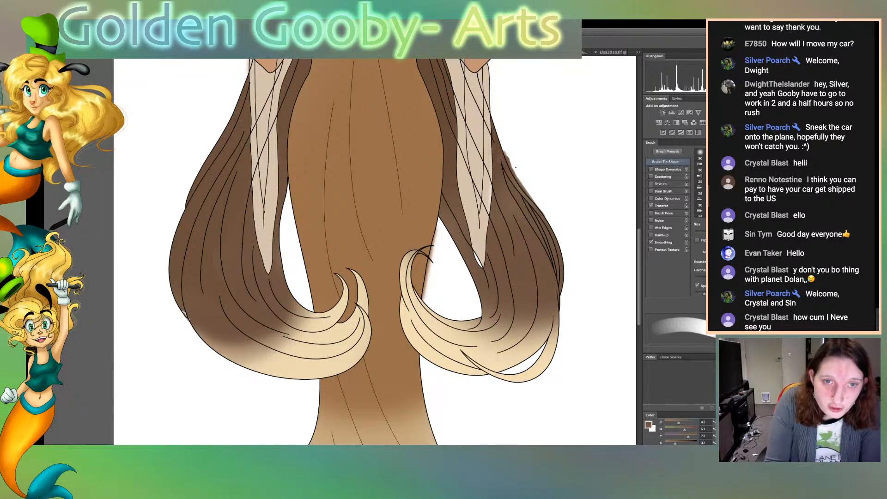
Extend the brown over the upper ends of the loose strands beside the sleeve, resampling the colour from the hair
left_click_drag(511, 165, 502, 142)
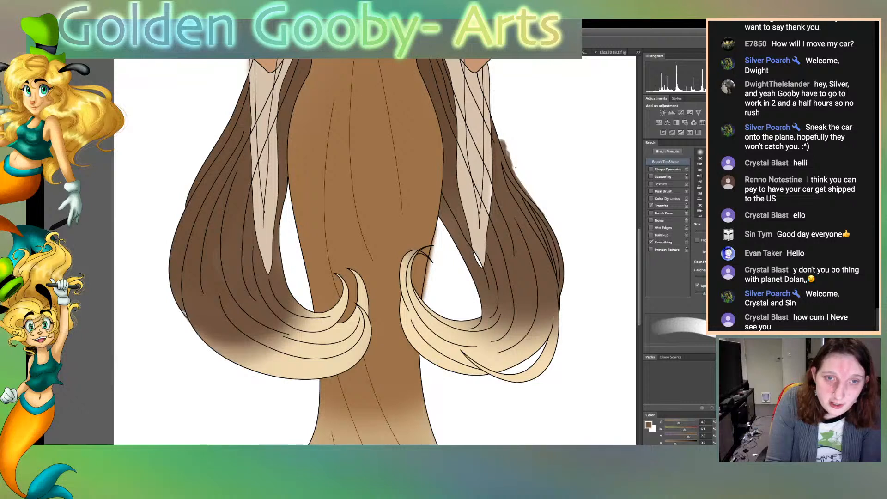
key("space")
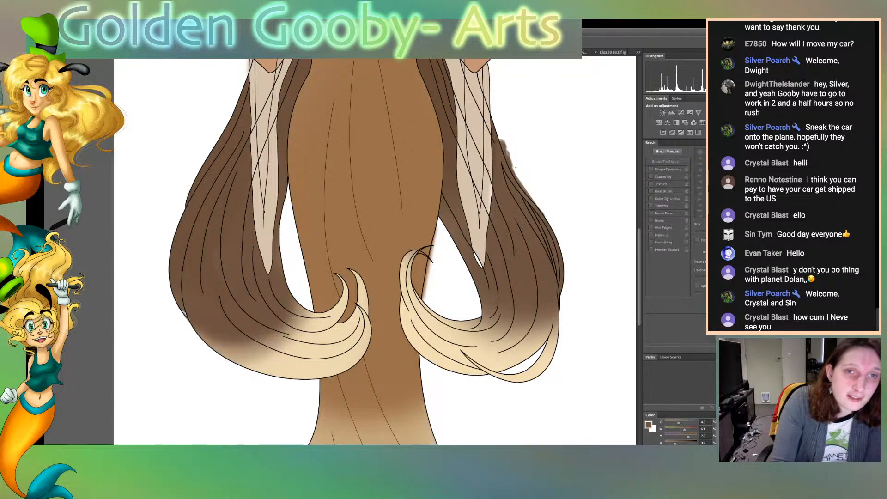
left_click(504, 177)
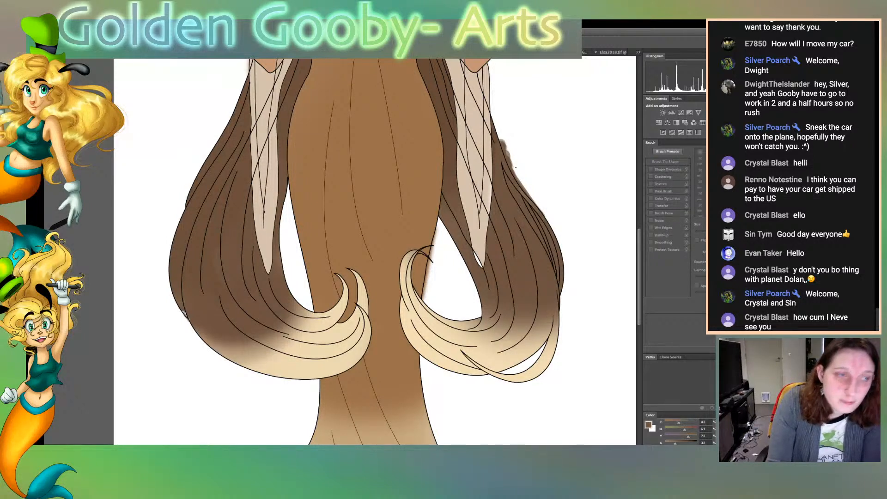
key("b")
left_click_drag(503, 147, 500, 131)
left_click_drag(514, 170, 518, 185)
mouse_move(509, 134)
left_mouse_down()
mouse_move(518, 183)
mouse_move(508, 154)
left_mouse_up()
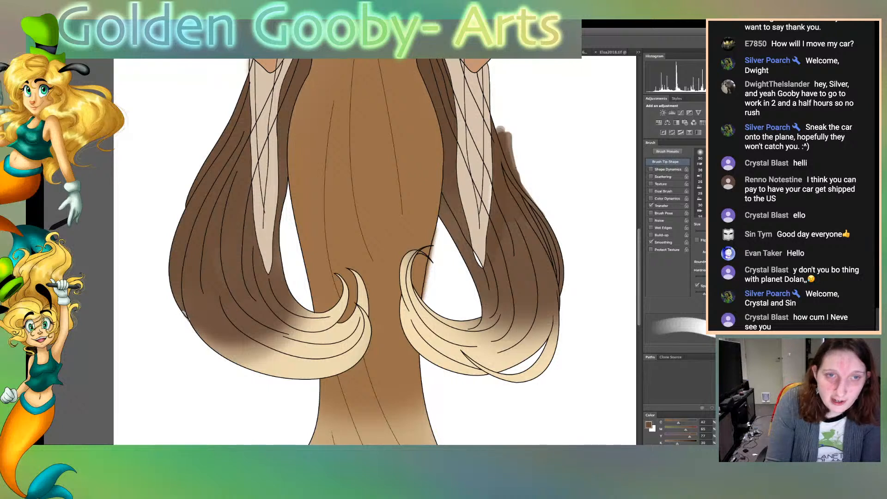
key("r")
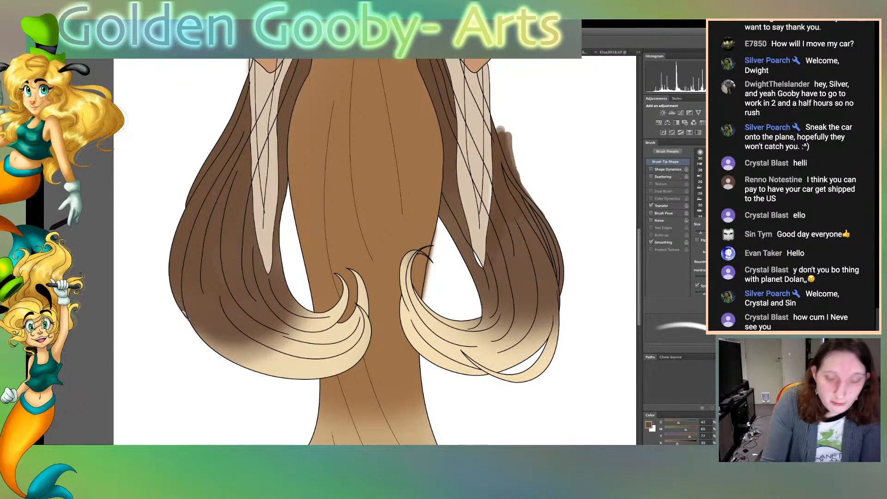
key("bracketright")
key("bracketright")
key("bracketright")
key("bracketright")
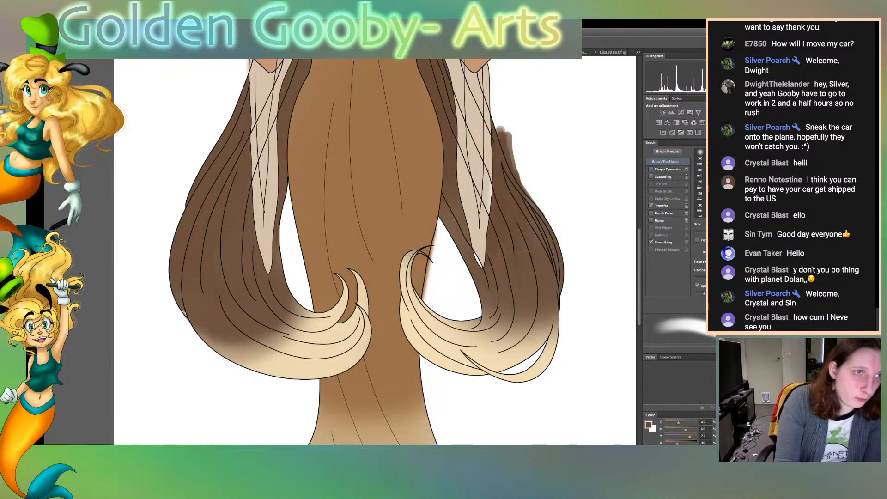
key("w")
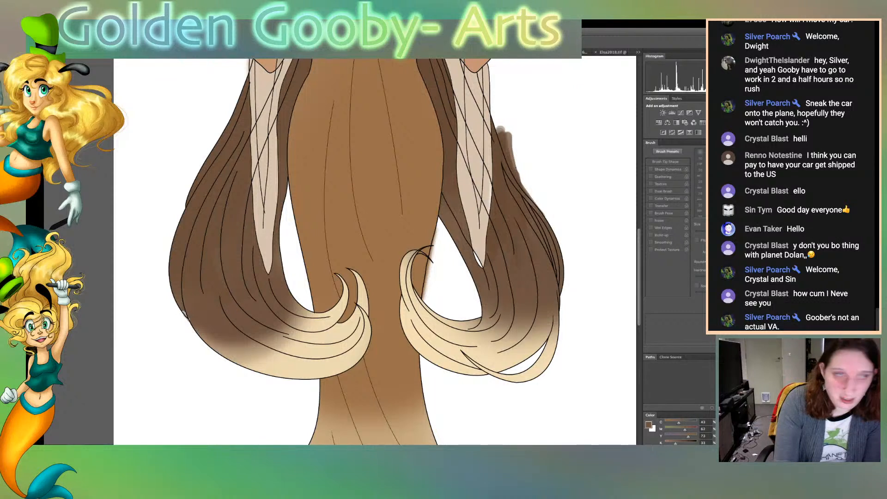
key("b")
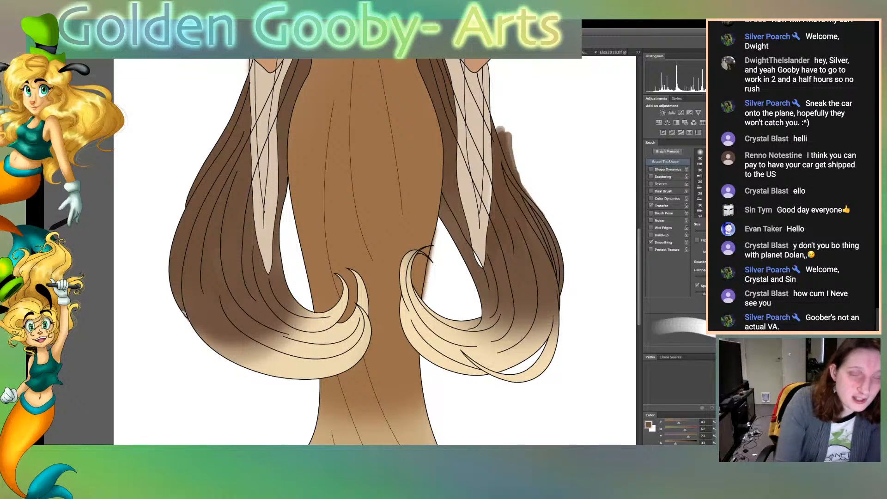
Select the areas outside the hair outline and between the loose strands, delete the brown overspill, and clear the selection
key("w")
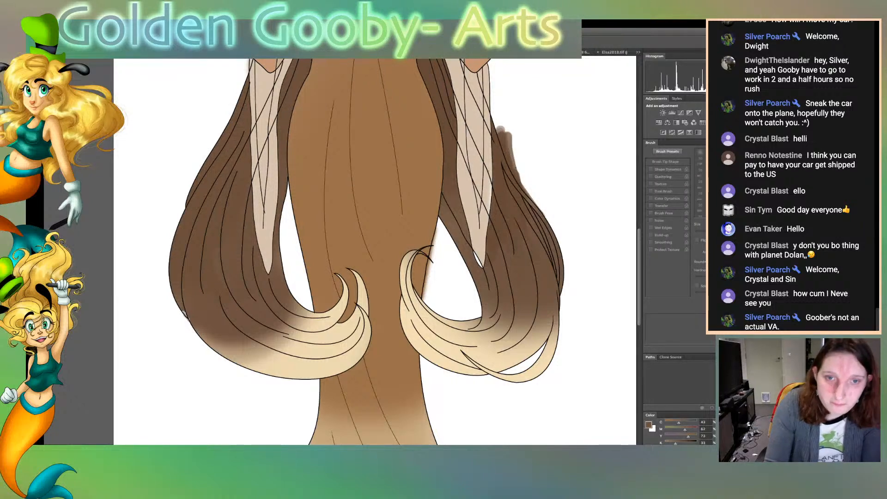
left_click(529, 217)
left_click(545, 230, "shift")
left_click(572, 198, "shift")
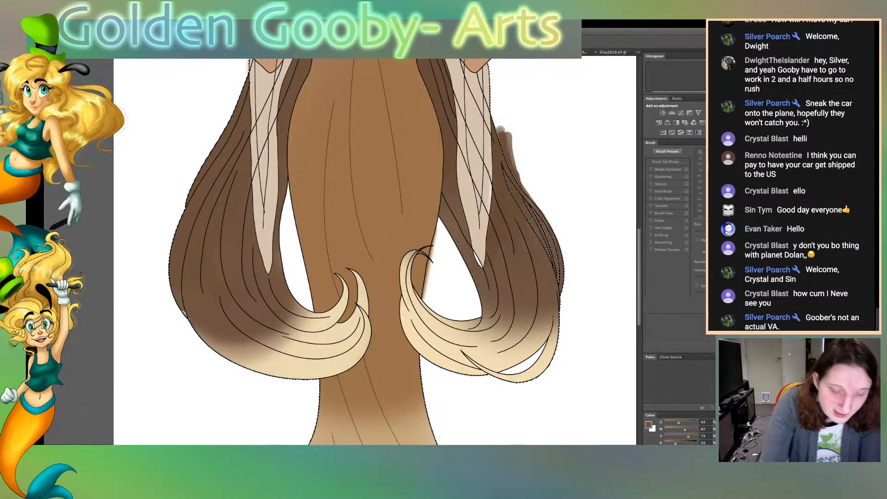
key("Delete")
key("ctrl+d")
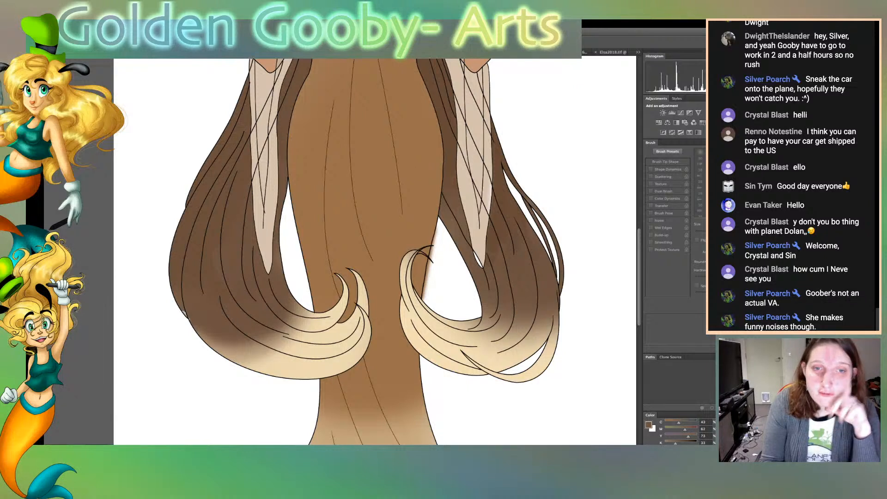
Sample the lower hair's brown and the forearm band's gold as brush colours for small touch-ups
key("b")
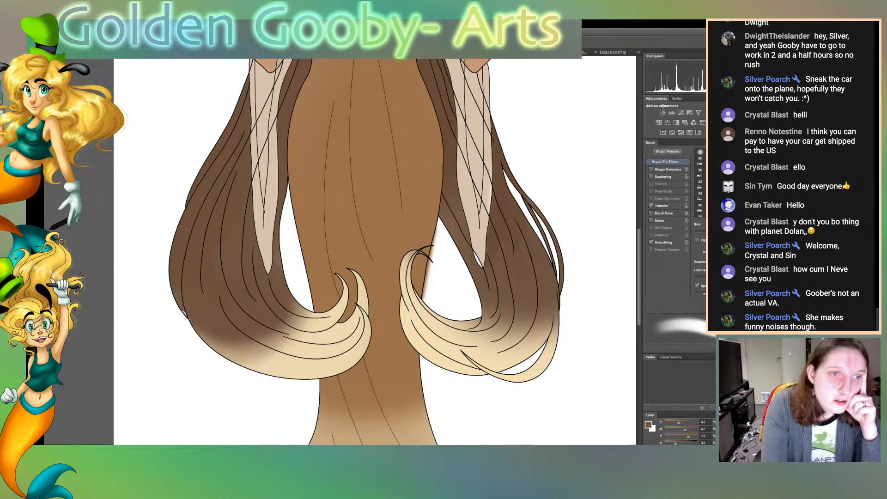
key("w")
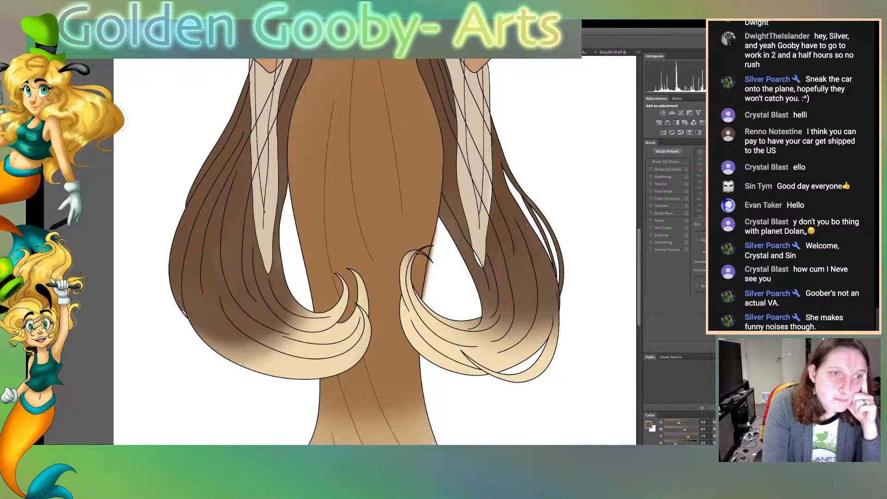
left_click(519, 282)
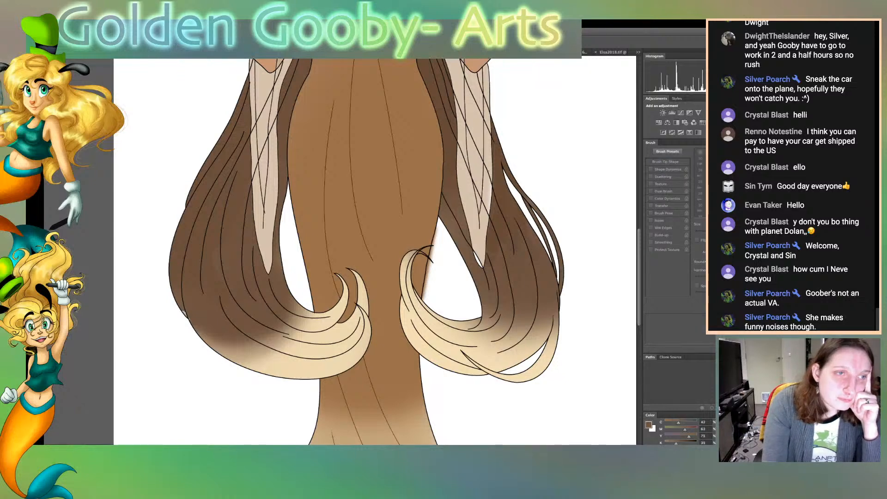
key("b")
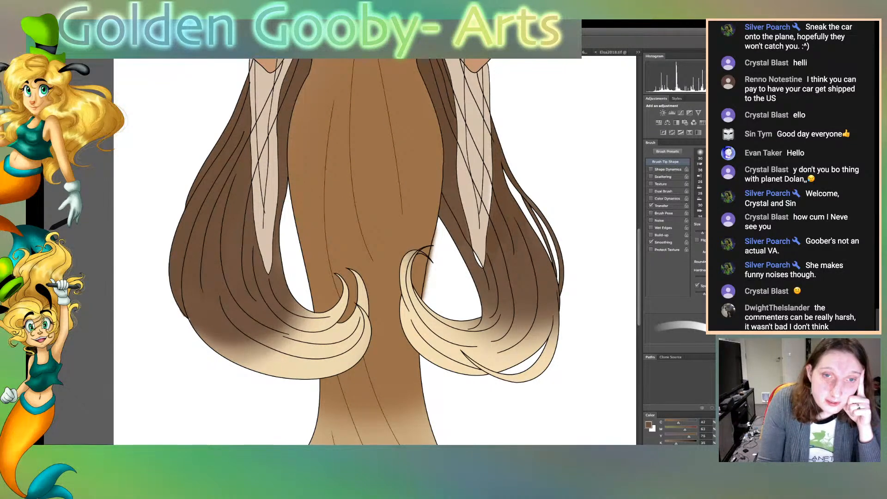
scroll(374, 252, "up", 2)
scroll(374, 252, "up", 5)
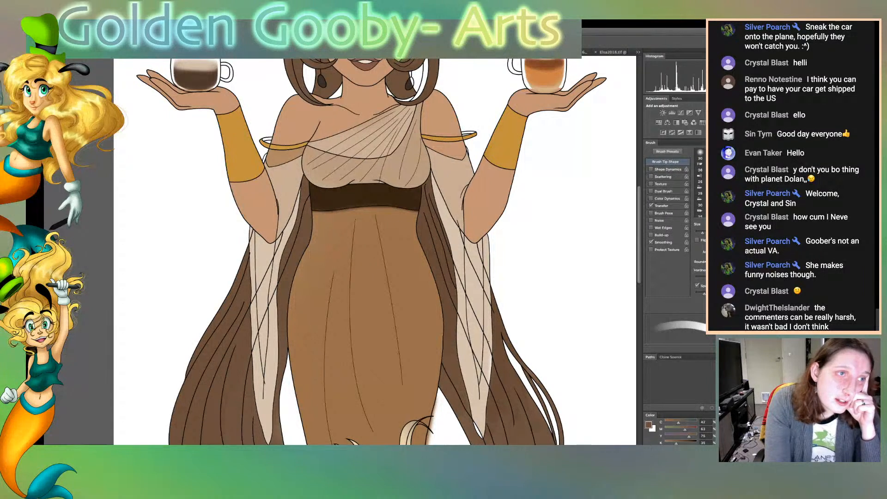
key("w")
left_click(243, 147)
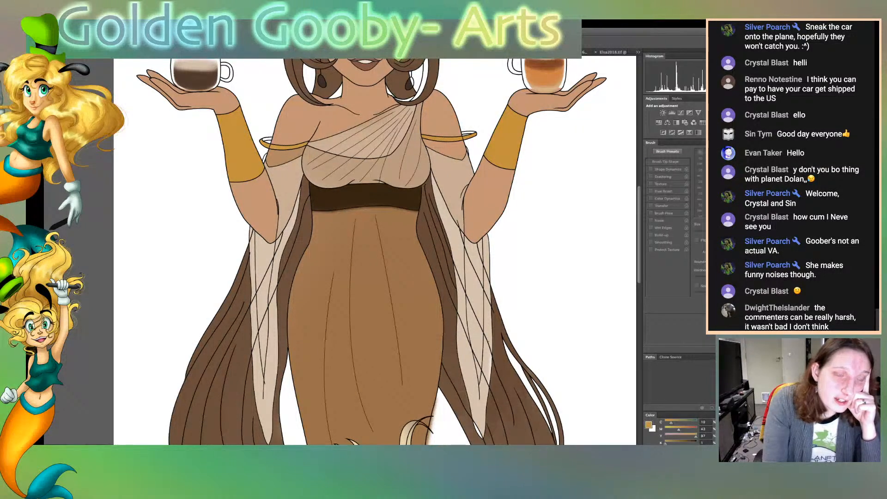
key("b")
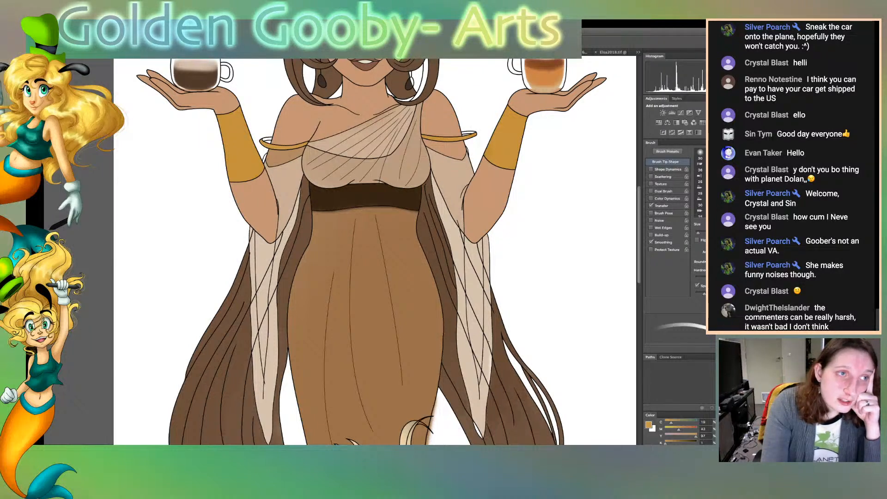
Select the brown skirt area, sample its colour for an enlarged brush, and clear the selection
key("w")
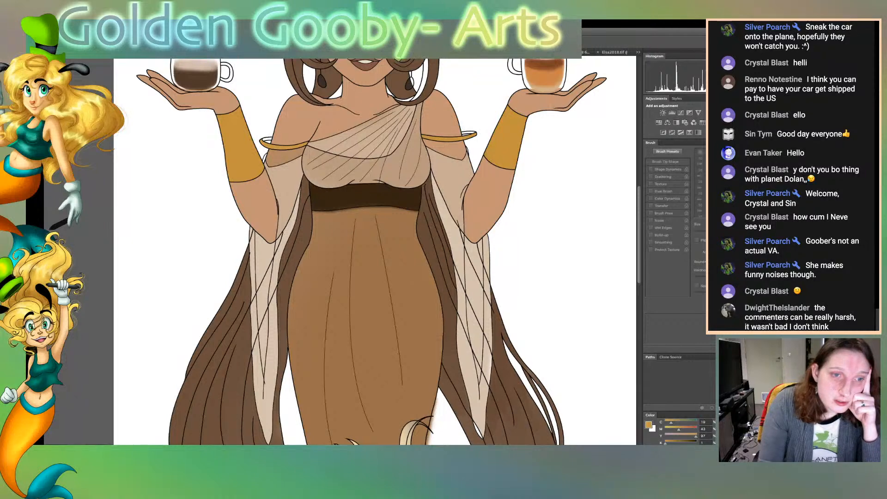
left_click(369, 296)
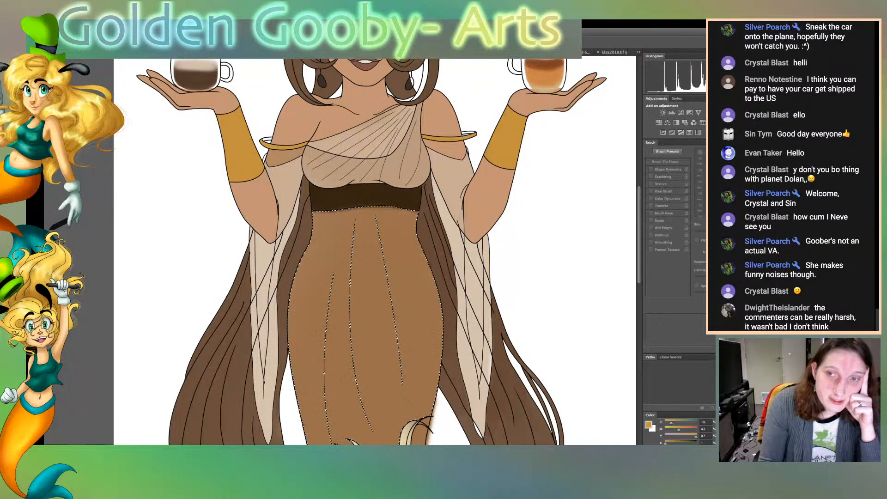
key("ctrl+Tab")
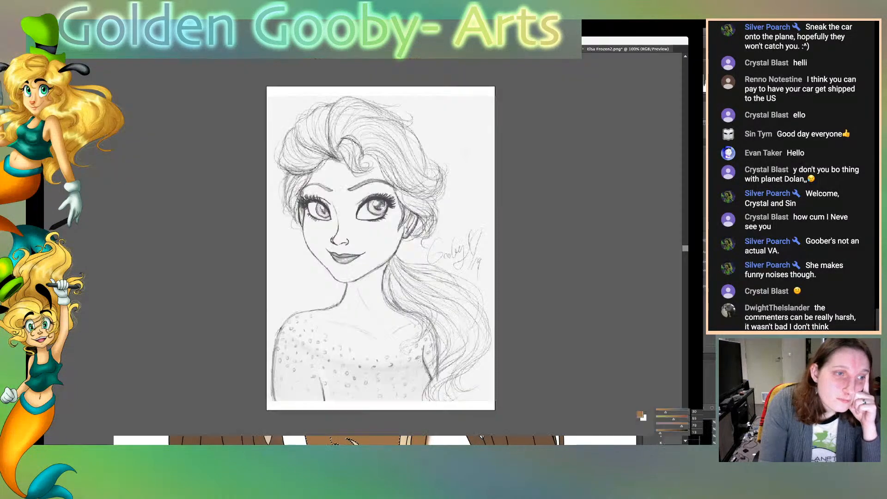
key("ctrl+shift+Tab")
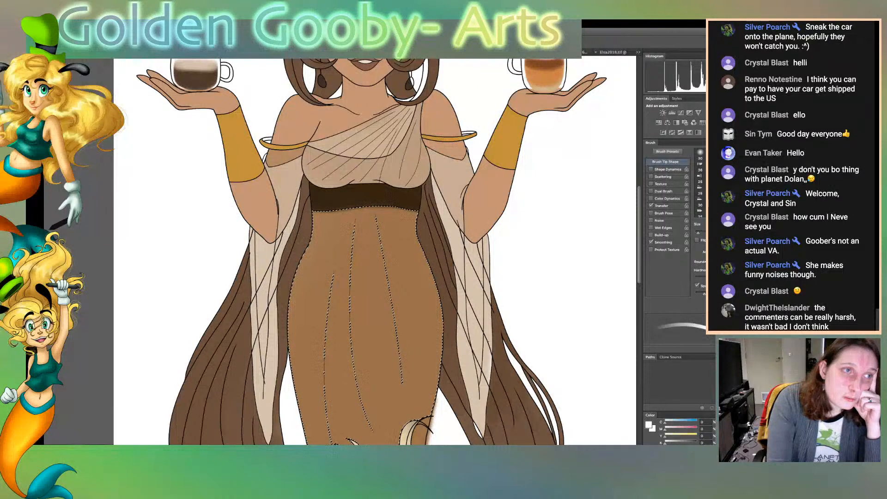
left_click(369, 296)
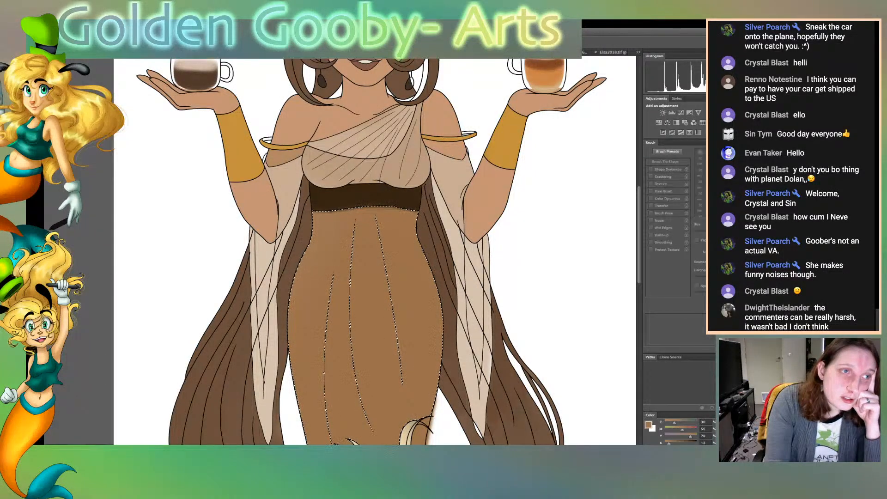
key("b")
key("bracketright")
key("bracketright")
key("bracketright")
key("bracketright")
key("bracketright")
key("bracketright")
key("bracketright")
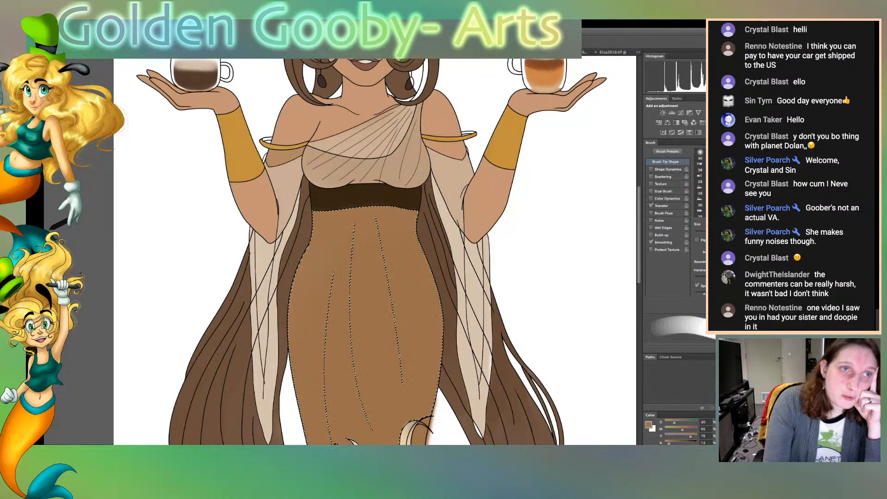
key("ctrl+d")
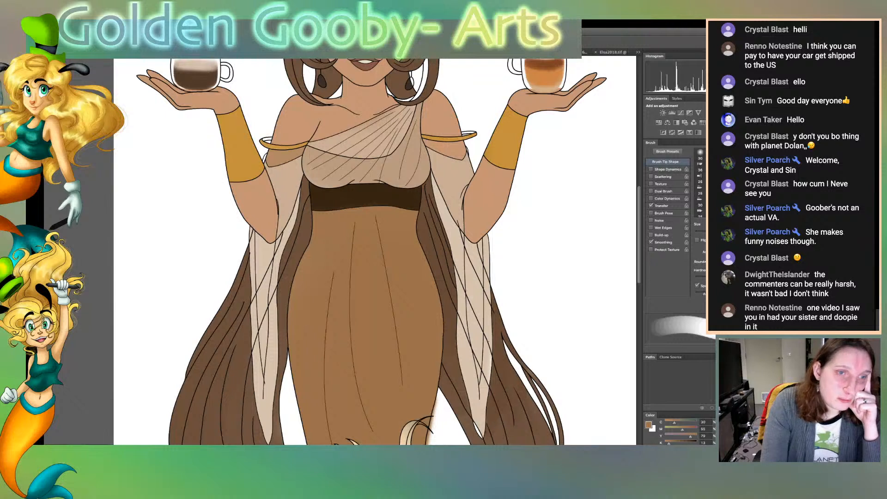
Sample the hair's brown and a darker brown, enlarge the brush, and touch up the earring beside the neck with the darker tone
key("i")
left_click(213, 370)
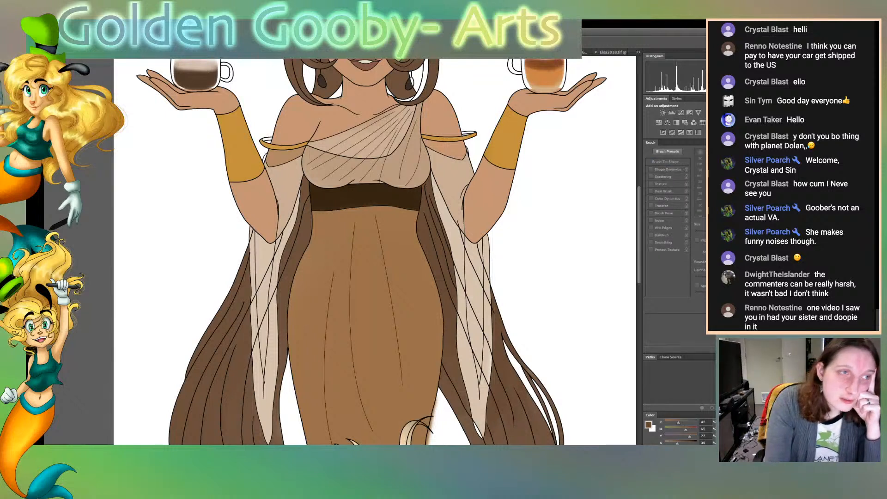
key("b")
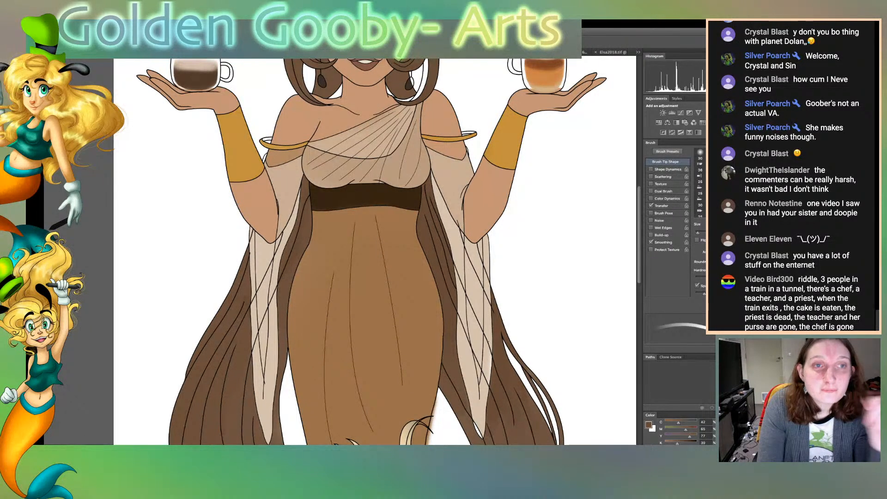
key("i")
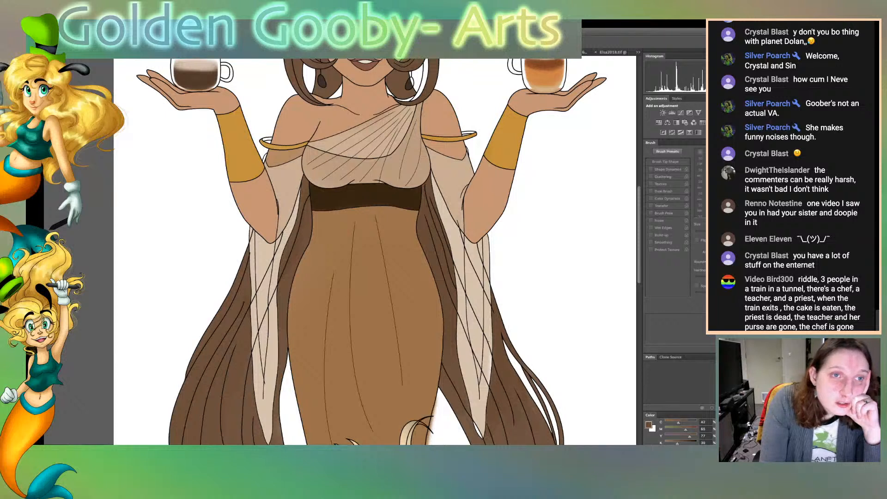
key("b")
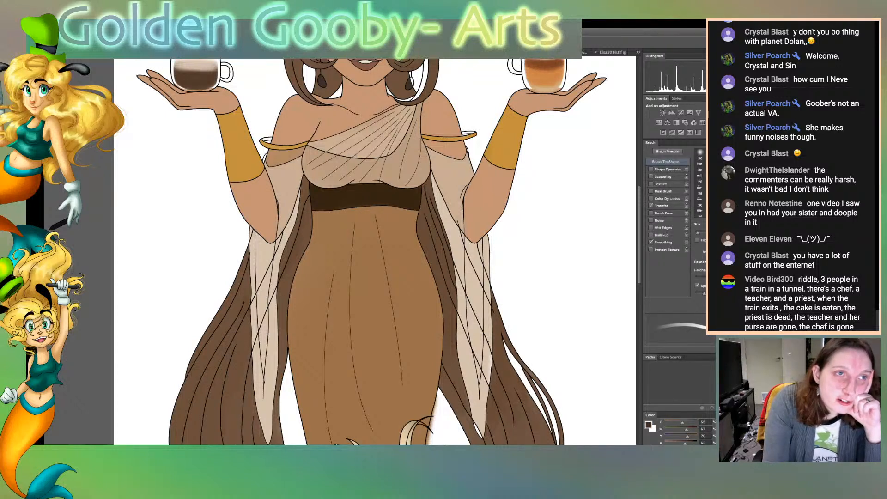
key("bracketright")
key("bracketright")
key("bracketright")
key("bracketright")
key("bracketright")
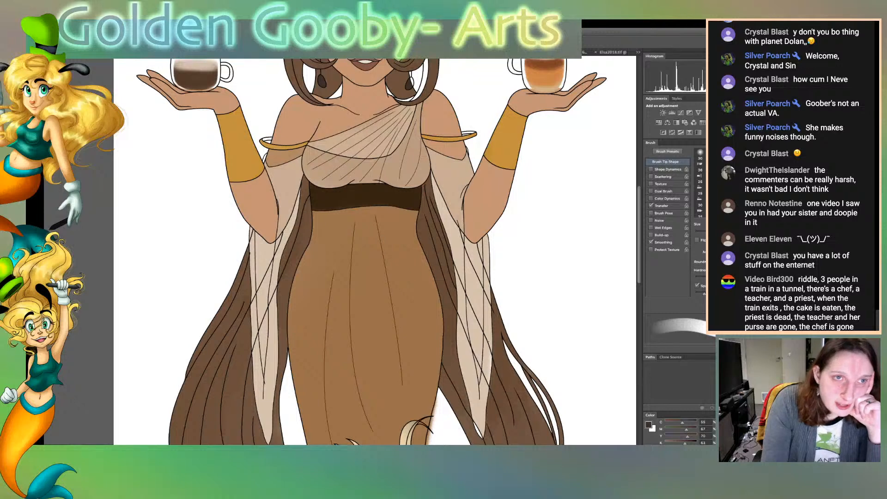
left_click_drag(410, 76, 414, 89)
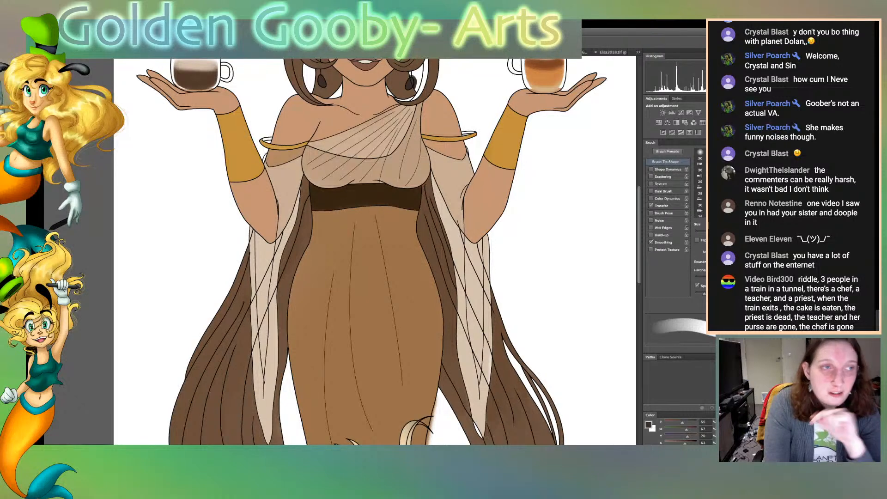
Select the open areas beside the earring and between the skirt and the hair curl, delete the brown overspill, and clear the selection
key("w")
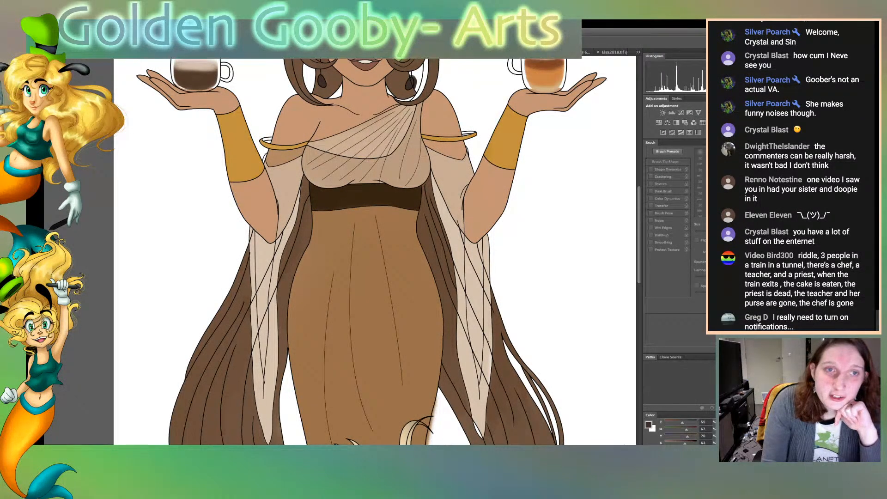
left_click(418, 78)
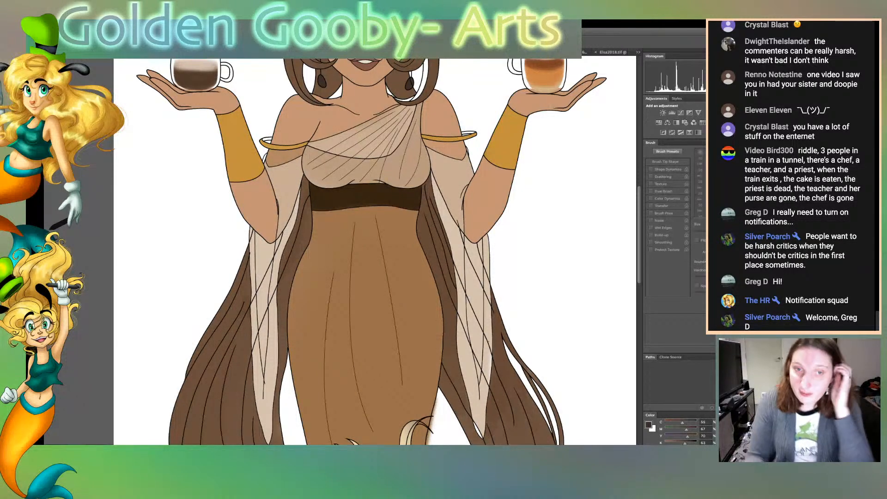
scroll(374, 251, "down", 3)
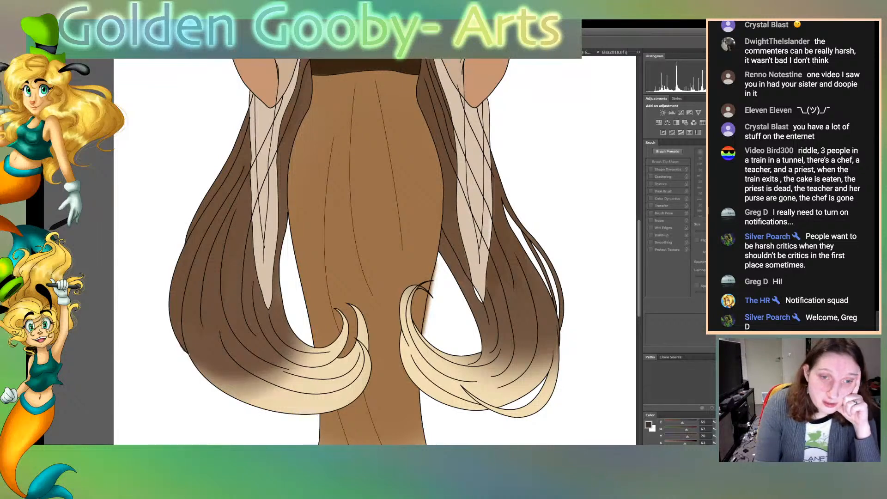
left_click(452, 319)
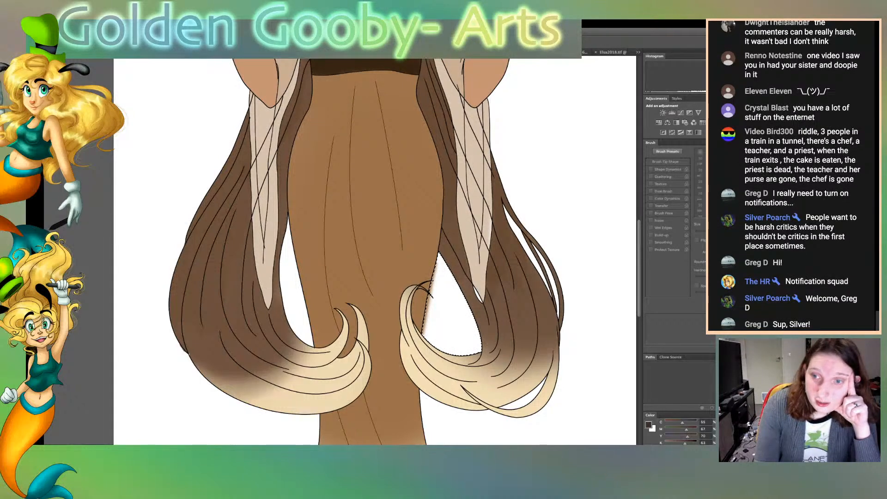
key("ctrl+d")
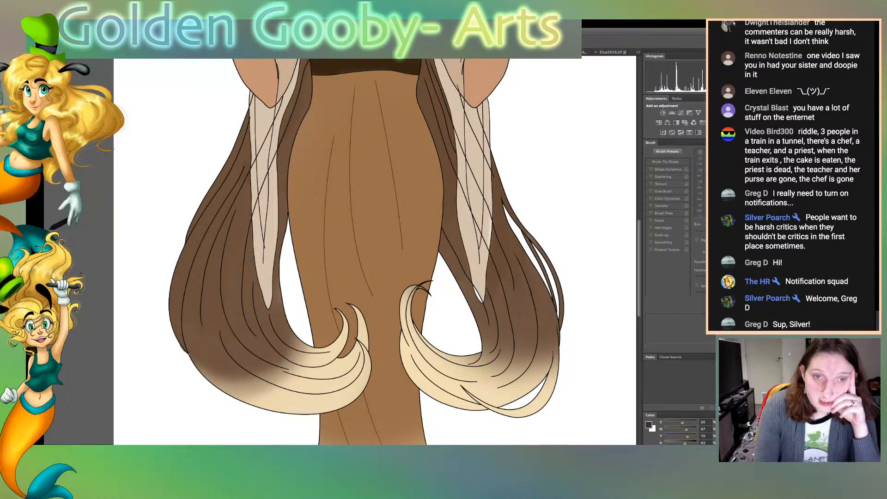
Sample the hair's brown and fill the narrow white gap in the thin strand over the cheek with a smaller brush
scroll(374, 251, "up", 10)
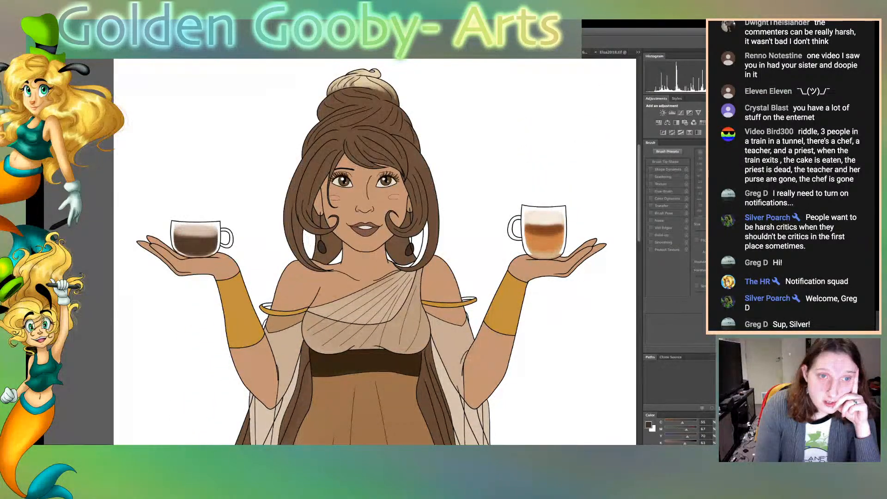
key("super+plus")
key("super+plus")
key("super+plus")
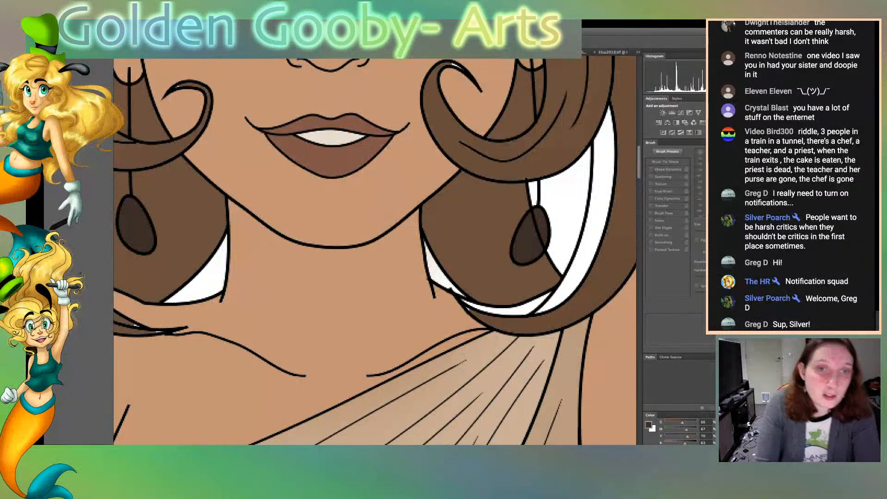
left_click(480, 245, "alt")
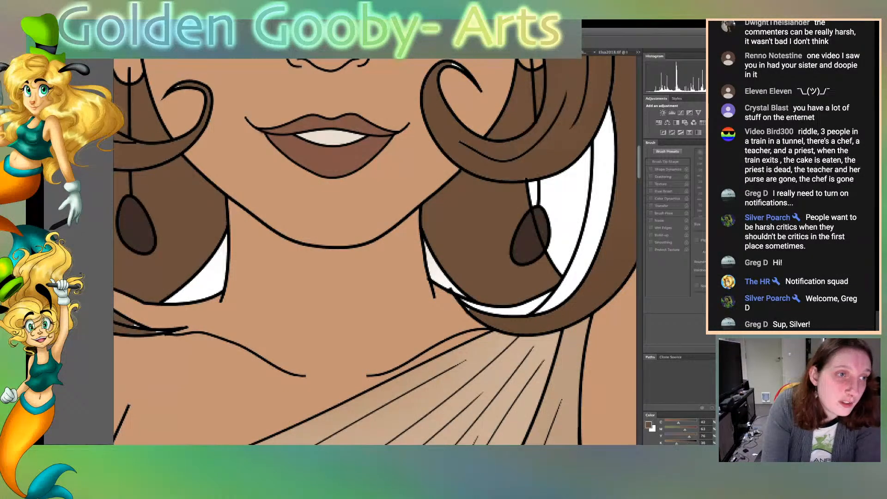
key("b")
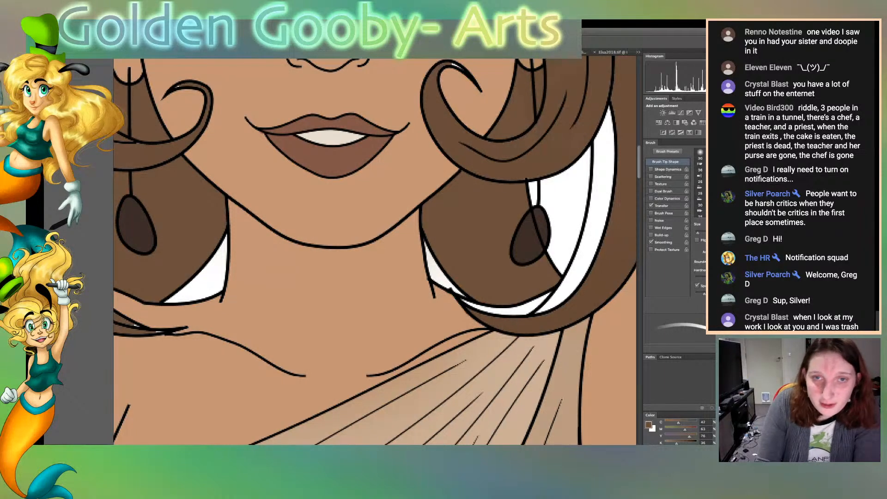
scroll(375, 250, "up", 5)
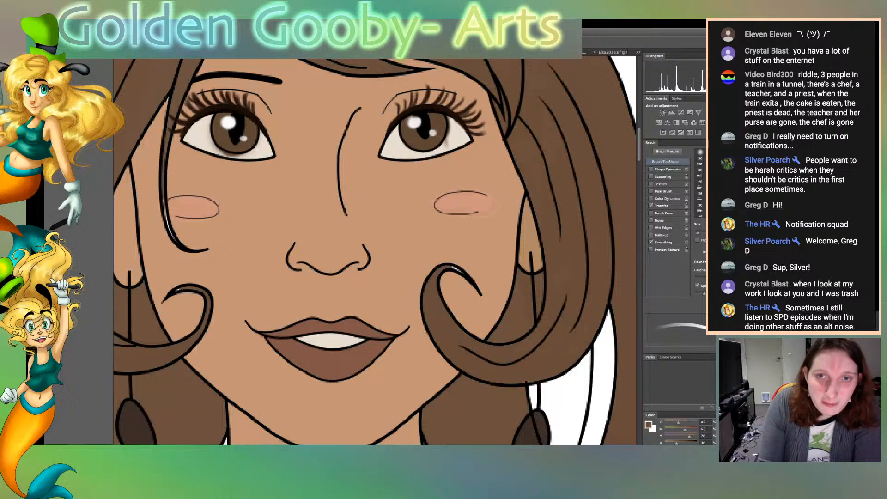
scroll(374, 252, "up", 4)
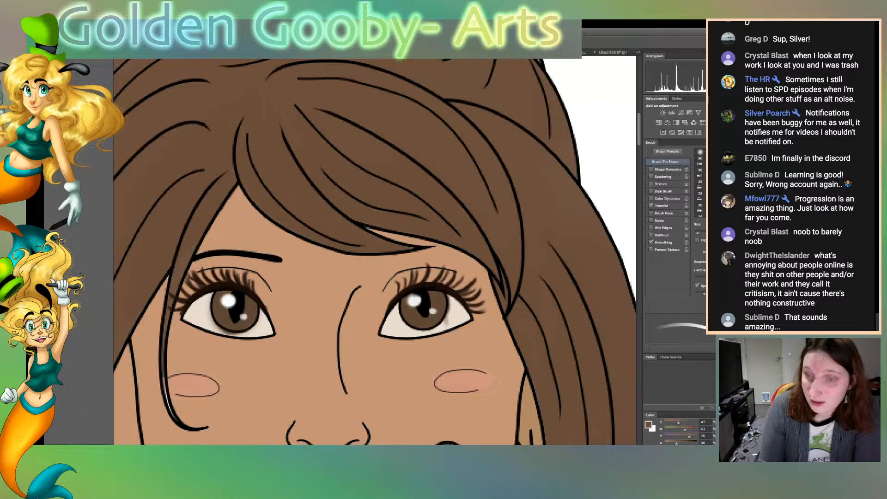
scroll(374, 251, "right", 1)
scroll(374, 251, "left", 10)
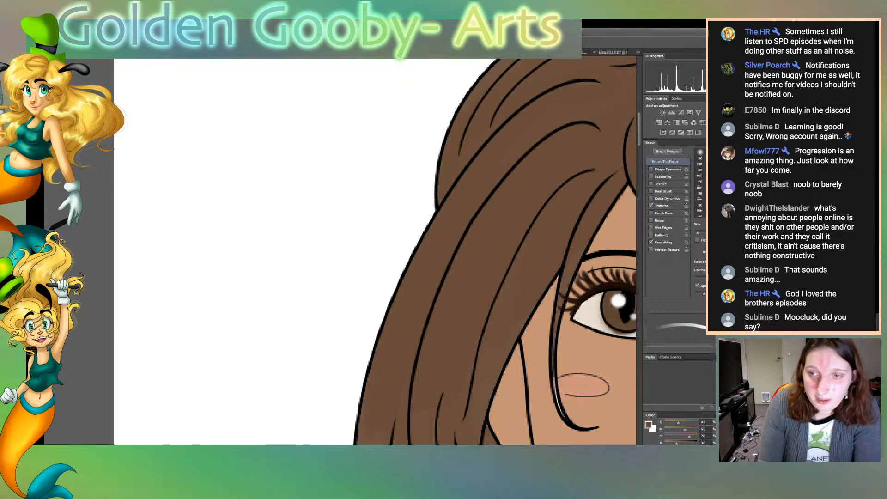
scroll(375, 251, "right", 8)
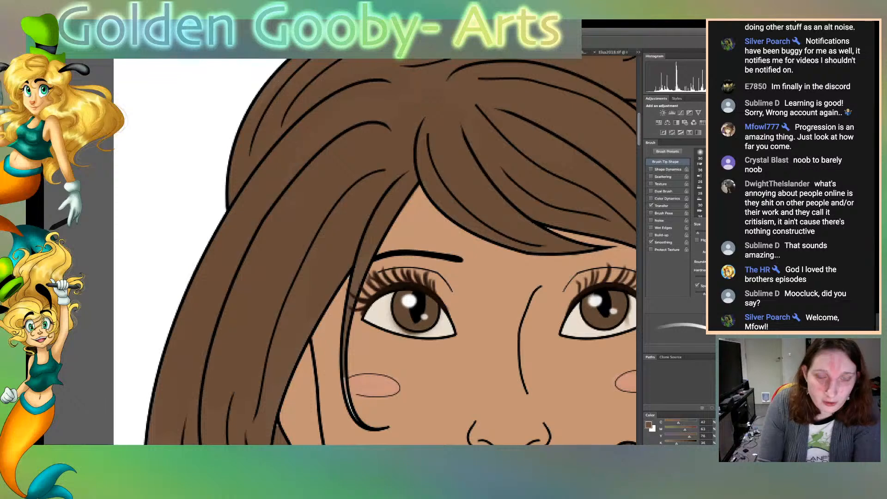
scroll(375, 252, "down", 8)
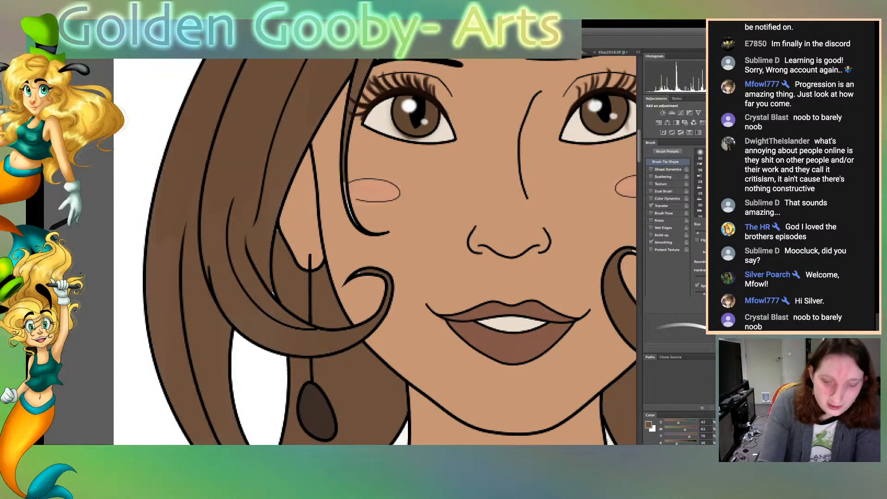
key("[")
key("[")
key("[")
key("[")
key("[")
key("[")
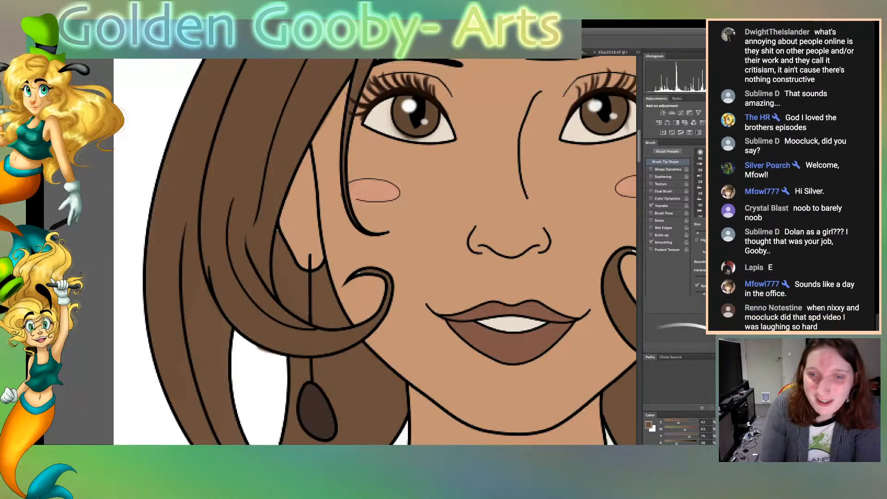
Touch up the hair beside the cheek and fill the white band along the inner edge of the long hair loop with brown
scroll(374, 251, "right", 10)
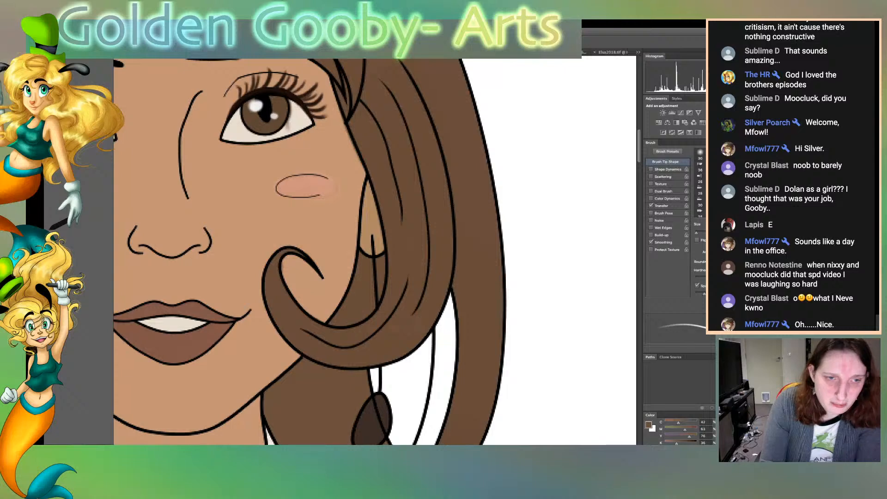
left_click_drag(353, 272, 341, 299)
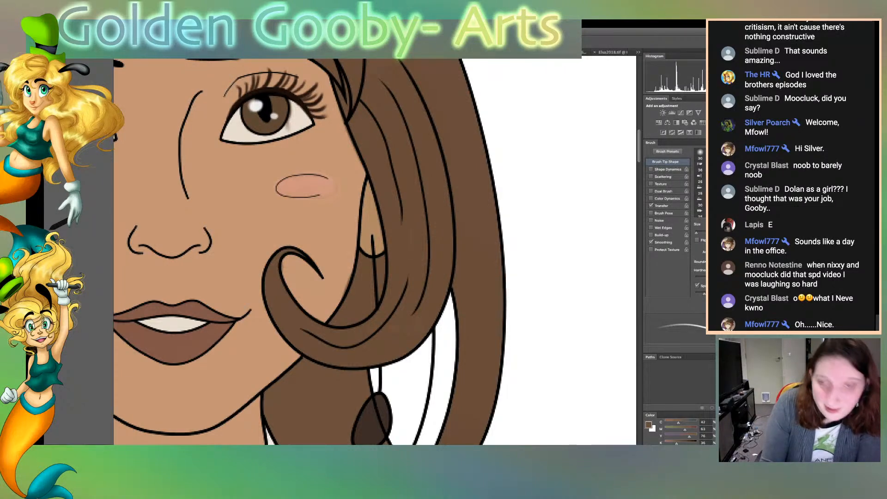
scroll(374, 252, "down", 5)
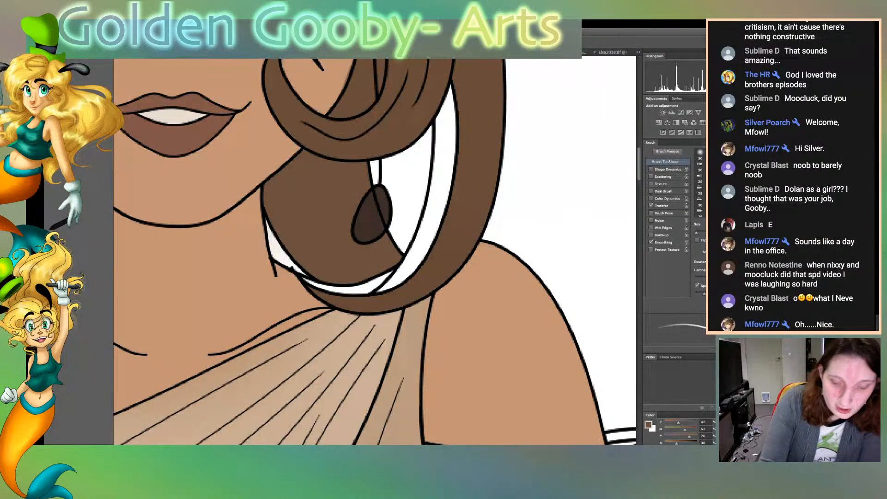
mouse_move(381, 289)
left_mouse_down()
mouse_move(427, 241)
mouse_move(411, 273)
left_mouse_up()
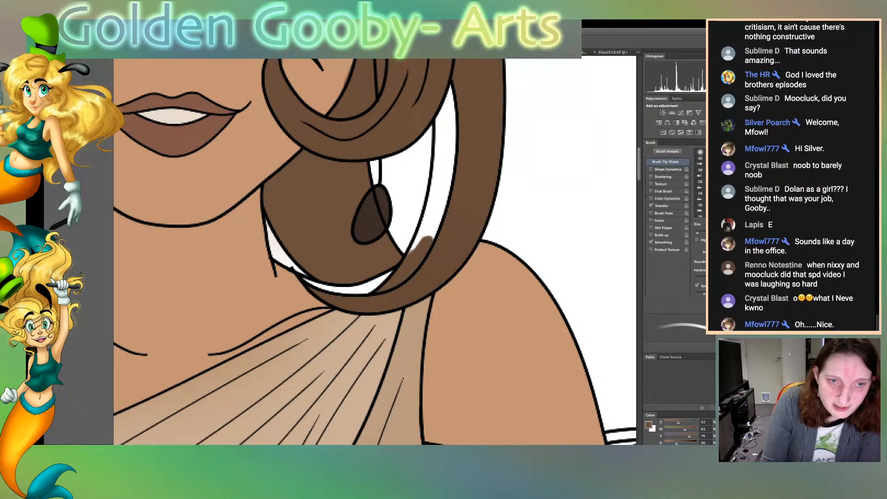
mouse_move(428, 239)
left_mouse_down()
mouse_move(444, 192)
mouse_move(409, 254)
left_mouse_up()
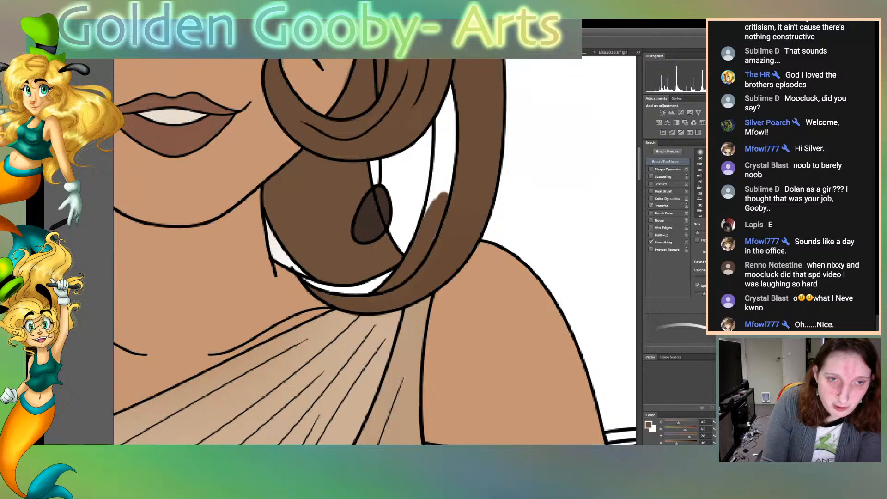
mouse_move(445, 194)
left_mouse_down()
mouse_move(454, 154)
mouse_move(444, 189)
mouse_move(431, 175)
mouse_move(453, 102)
left_mouse_up()
left_click_drag(437, 135, 451, 85)
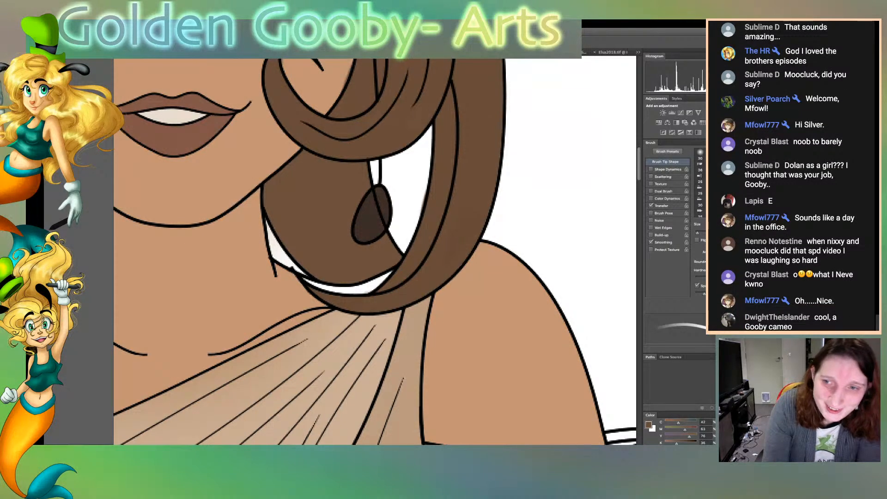
Sample the skin colour and fill the white gap between the lower hair and the loop resting on the shoulder
key("i")
left_click(259, 286)
key("b")
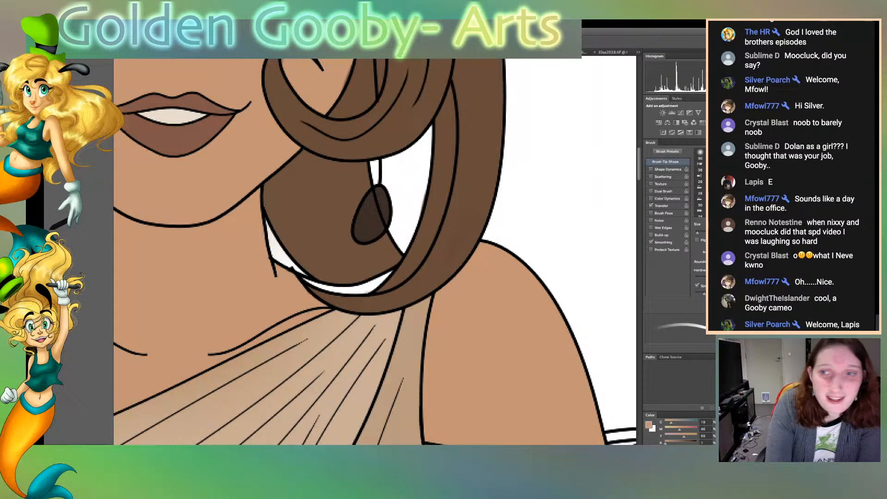
mouse_move(305, 279)
left_mouse_down()
mouse_move(365, 290)
mouse_move(389, 274)
mouse_move(375, 287)
left_mouse_up()
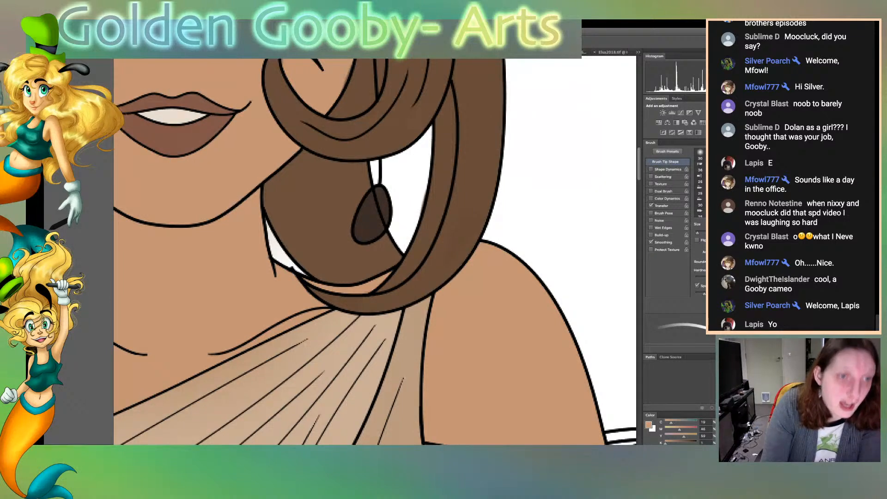
Trim the line ends at the hair strand's tip, the collarbone and the armpit crease by painting over them in skin colour
scroll(375, 251, "left", 10)
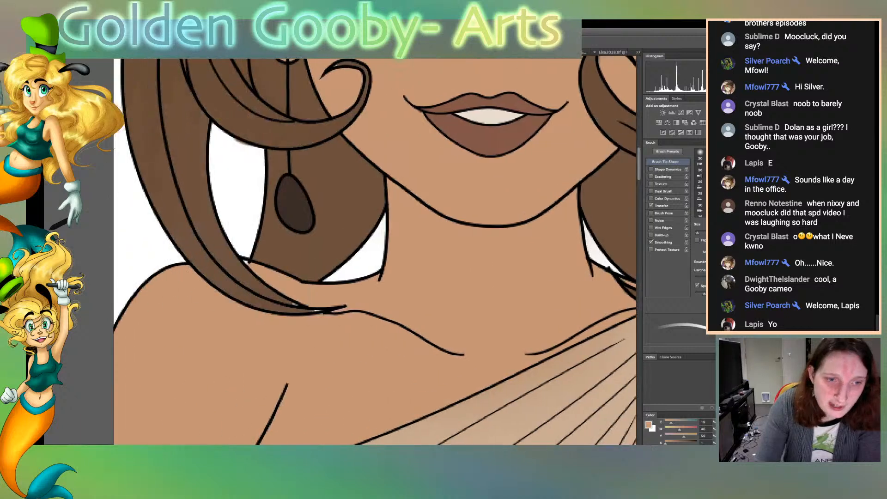
left_click_drag(333, 312, 347, 305)
left_click_drag(454, 356, 464, 355)
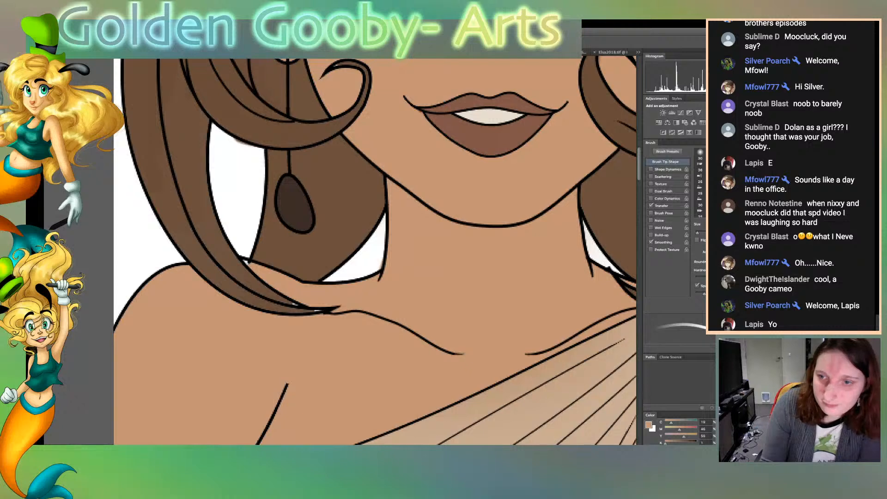
scroll(374, 250, "down", 5)
left_click_drag(278, 238, 288, 209)
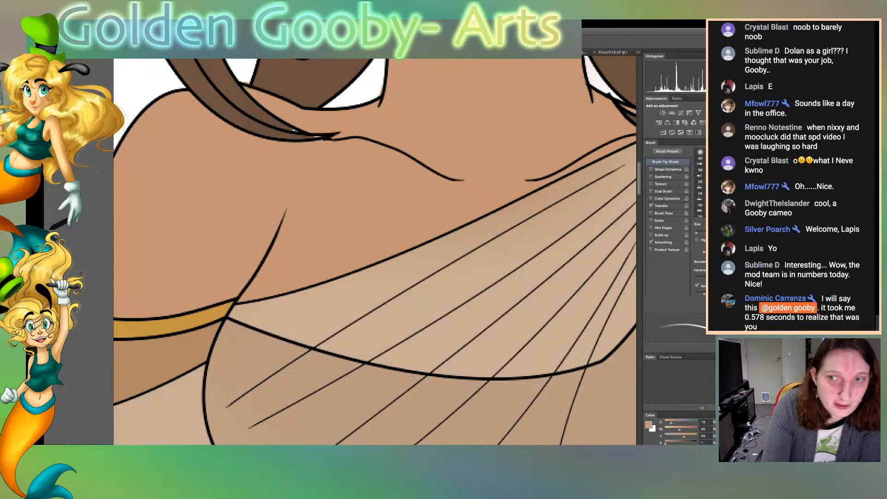
Resample the brown from the hair strand over the shoulder as the brush colour for further touch-ups
key("i")
left_click(296, 86)
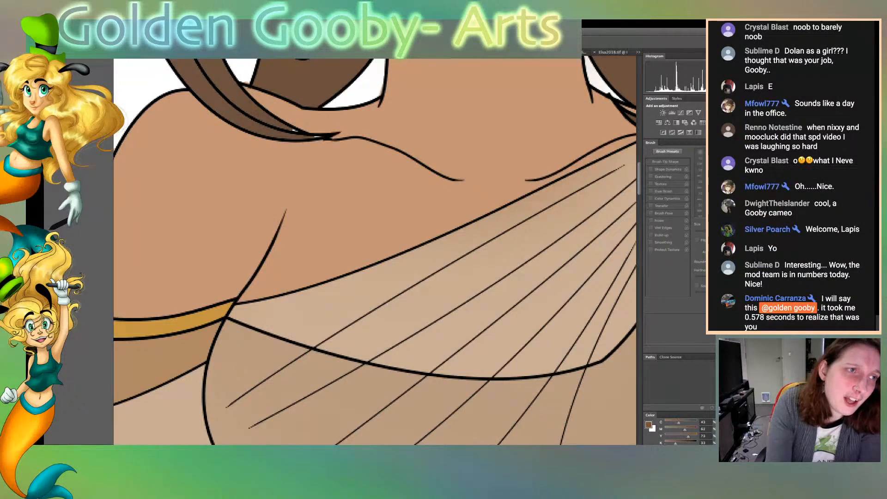
key("b")
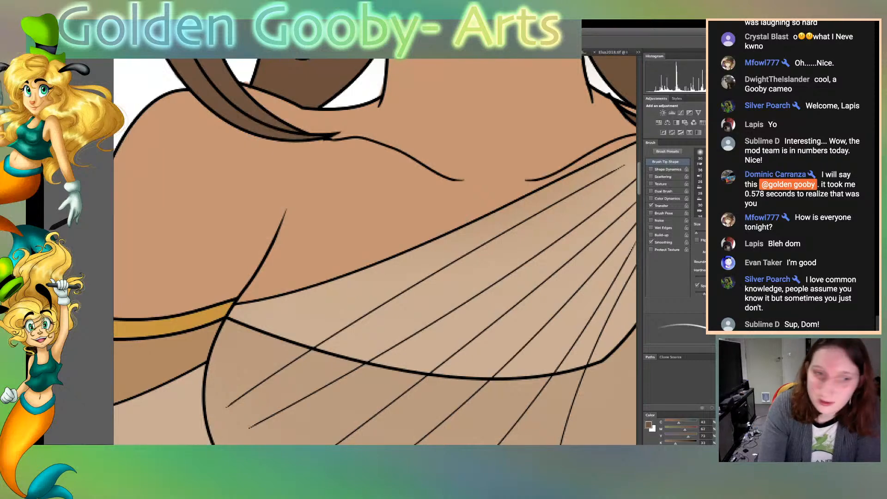
scroll(375, 251, "left", 6)
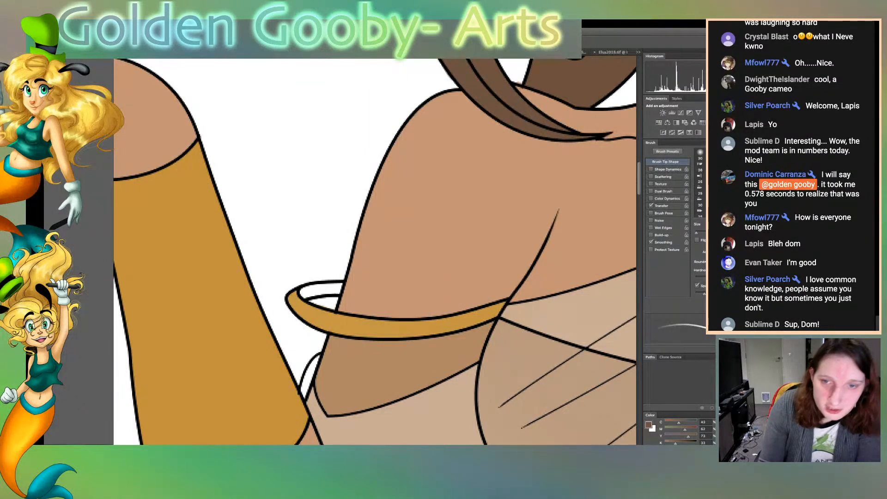
Resample the hair brown and touch up the hair's inner edge beside the white gap next to the earring
scroll(374, 252, "up", 8)
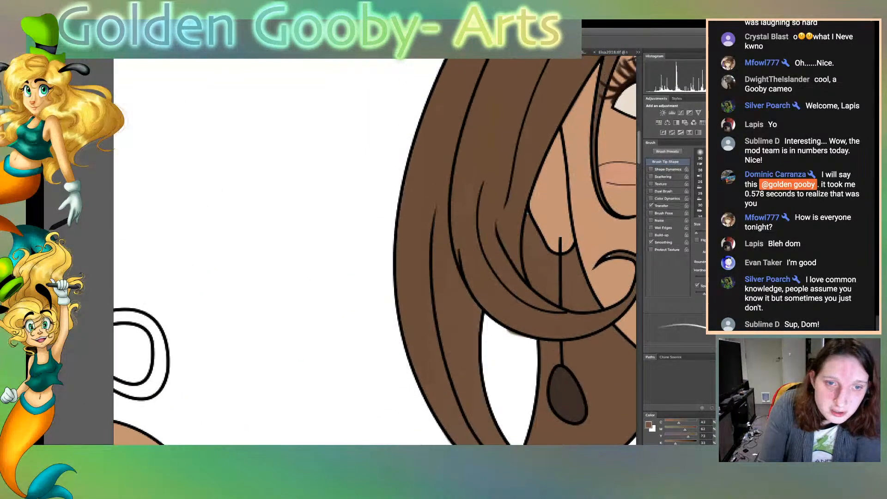
key("w")
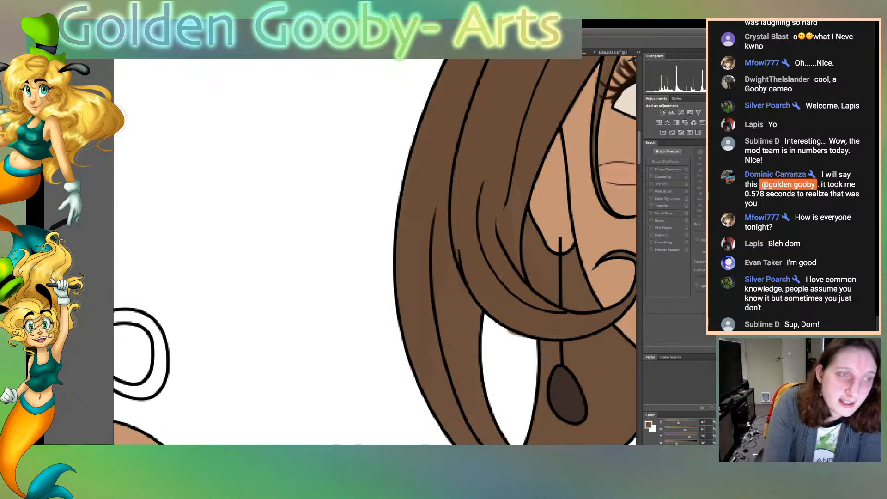
key("b")
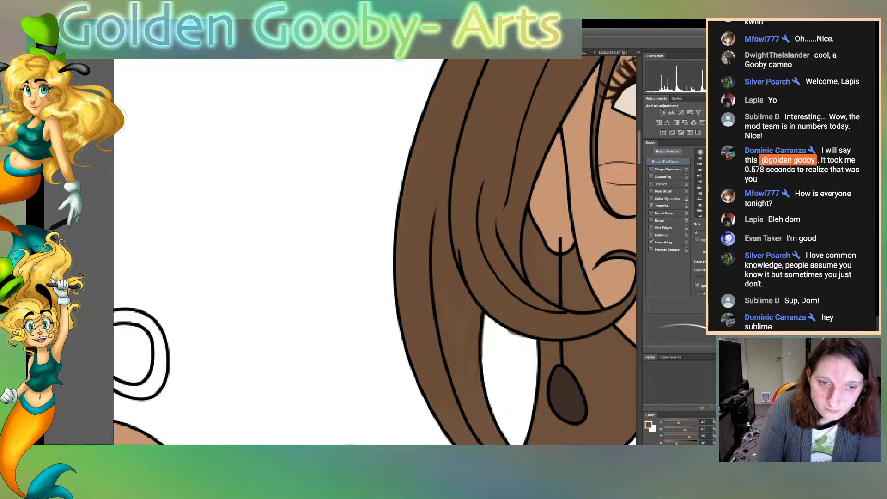
mouse_move(483, 324)
left_mouse_down()
mouse_move(483, 366)
mouse_move(486, 330)
left_mouse_up()
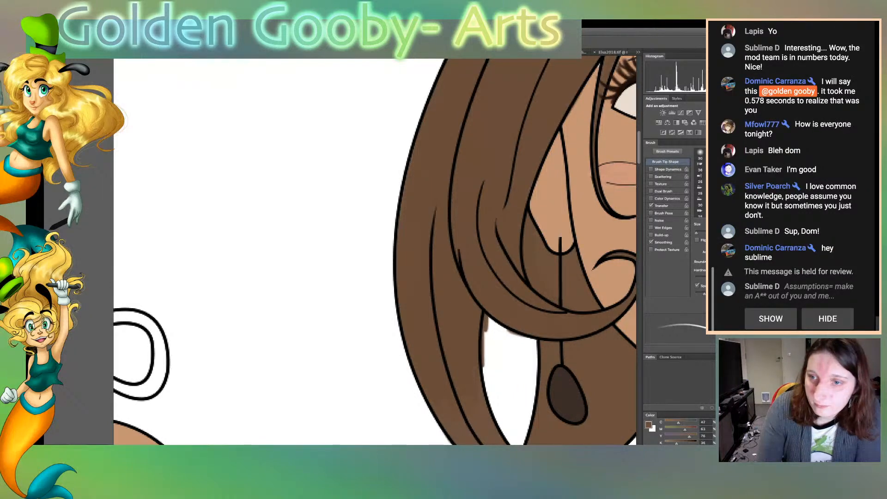
Sample the skin colour from the face between the nose and mouth as the brush colour
scroll(375, 252, "right", 9)
scroll(375, 251, "left", 10)
scroll(375, 251, "right", 2)
scroll(375, 252, "left", 8)
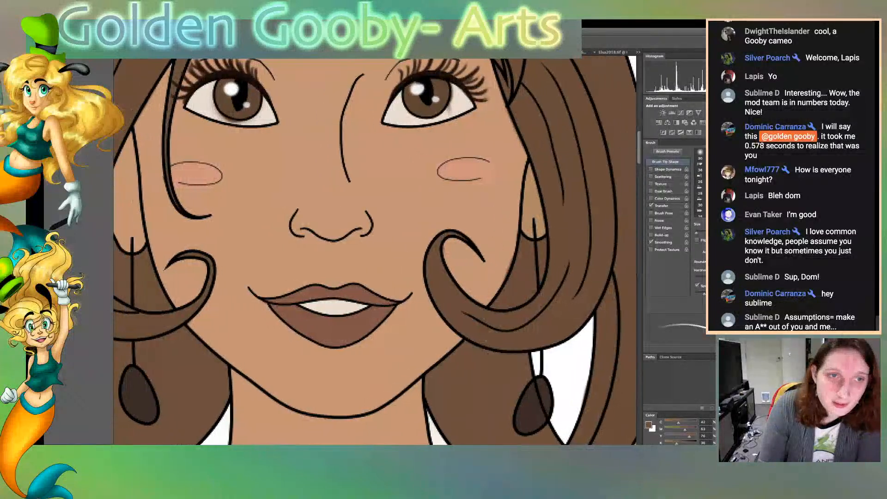
key("i")
left_click(375, 259)
key("b")
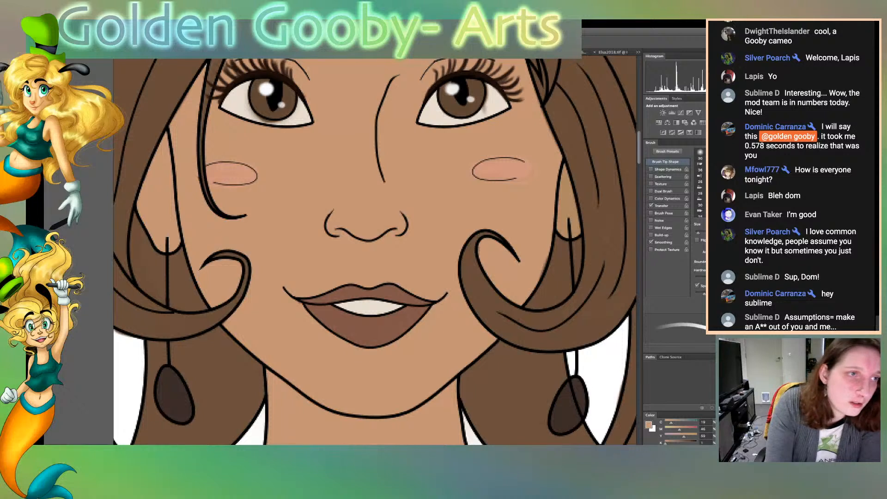
Sample the off-white of the eye and touch up the eye whites with a resized brush
key("i")
left_click(495, 107)
key("w")
key("b")
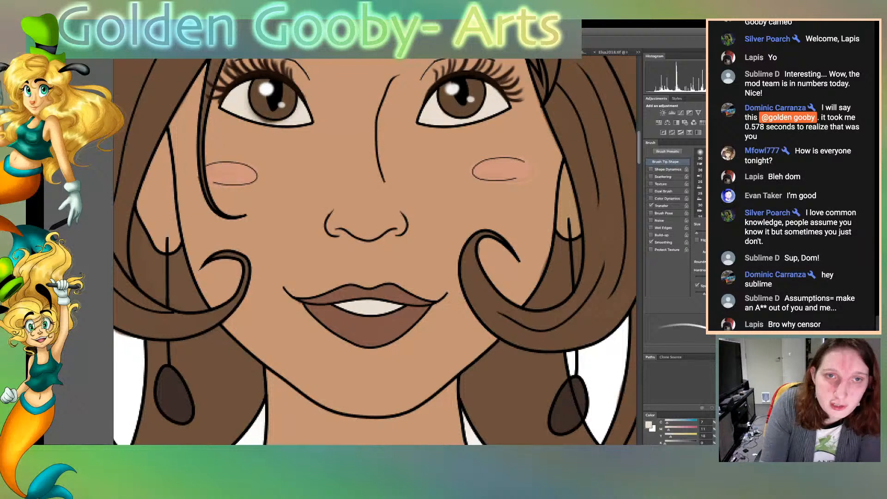
key("[")
key("[")
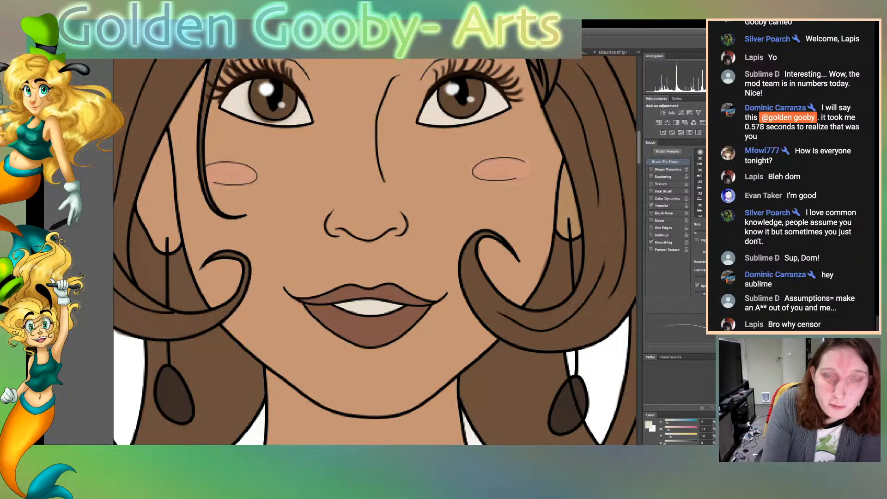
key("]")
key("]")
key("]")
key("[")
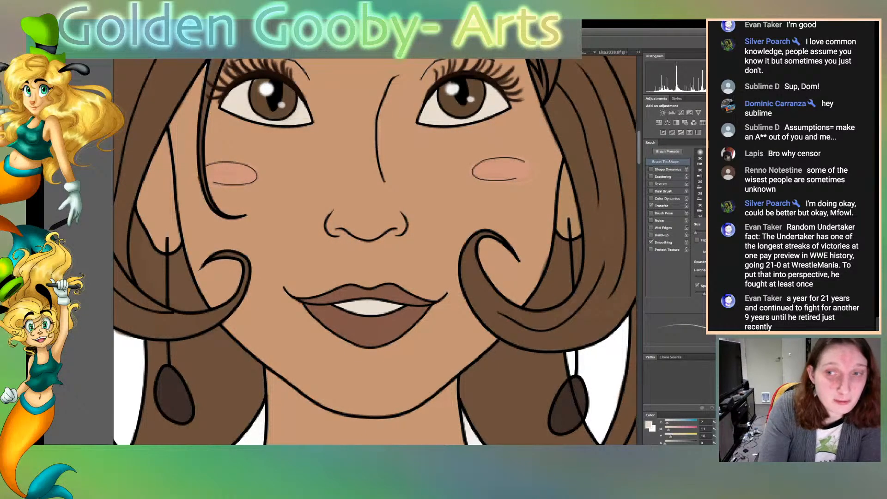
Sample a darker brown from the drawing as the brush colour for retouching the face area
key("w")
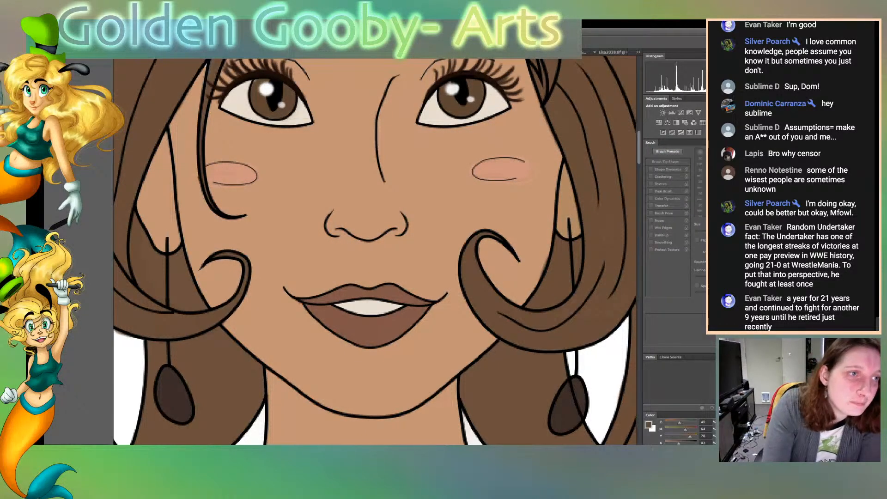
key("b")
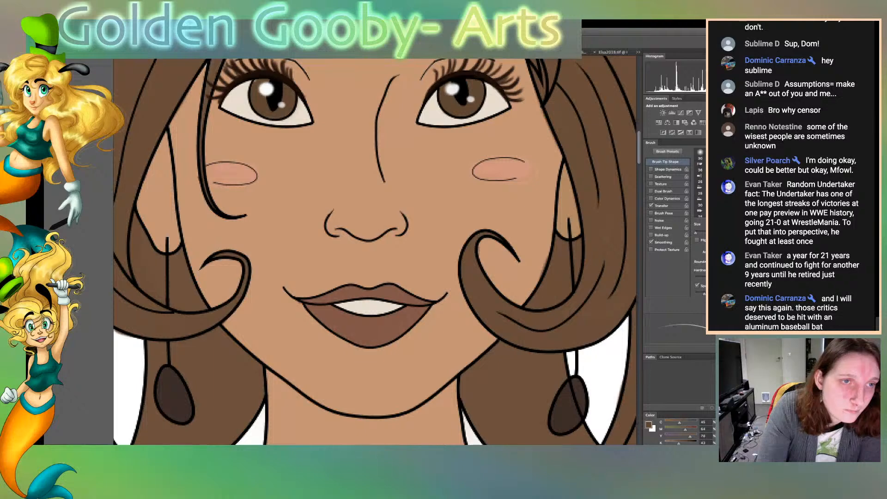
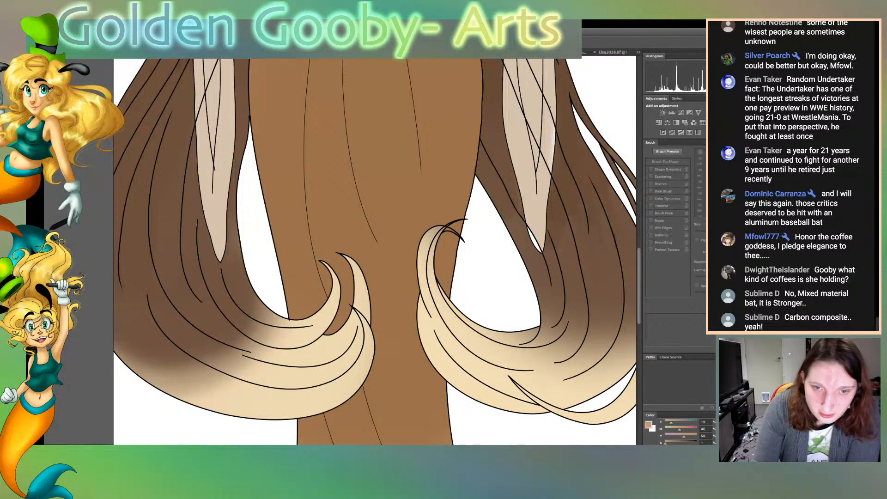
Sample the cream colour from the hair's curled tip and dab a swatch of it with an enlarged brush on the white background beside the skirt
key("b")
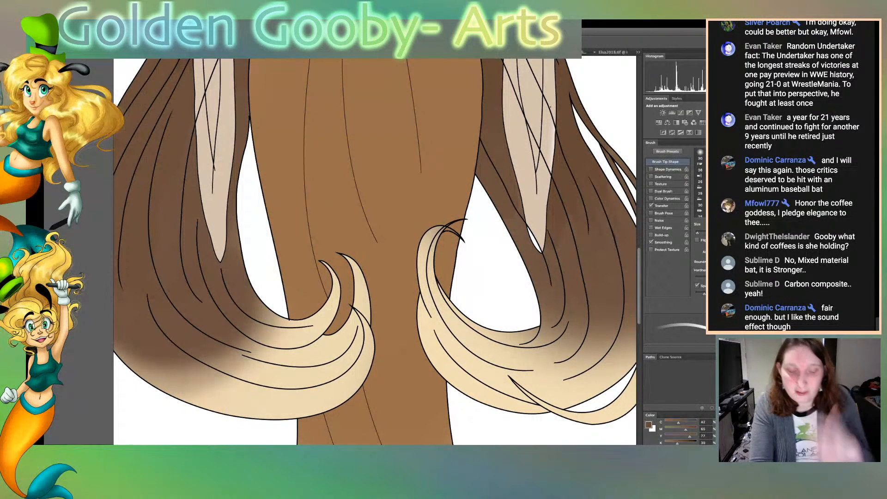
key("super+minus")
key("super+0")
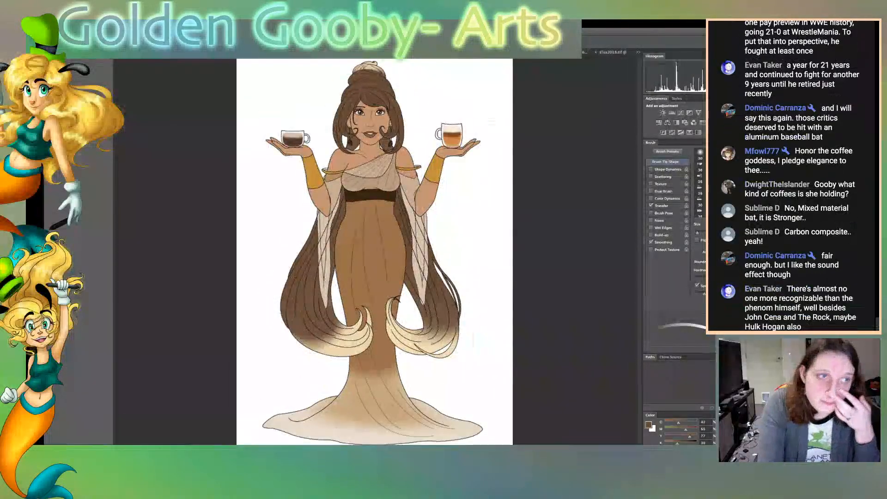
left_click(354, 342)
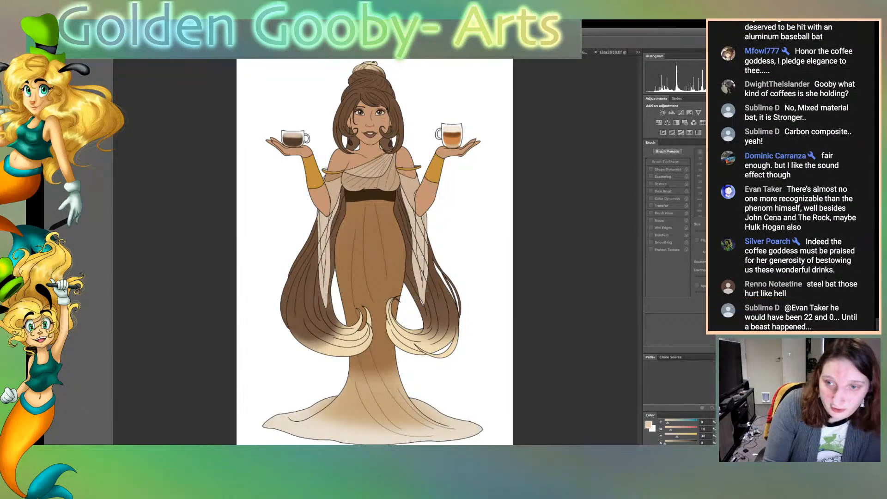
key("b")
key("bracketright")
key("bracketright")
key("bracketright")
key("bracketright")
key("bracketright")
key("bracketright")
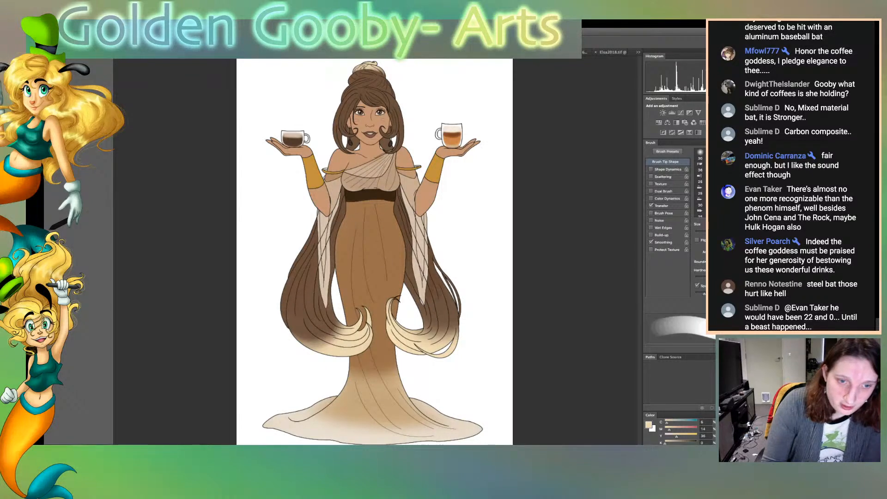
left_click(426, 379)
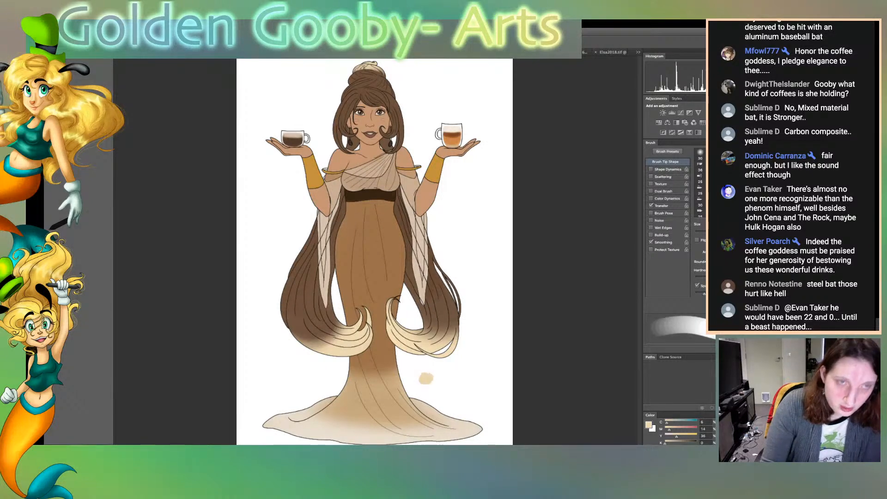
Sample the hair brown and paint it over the cream top of the bun and the lower sweep of the right hair
key("w")
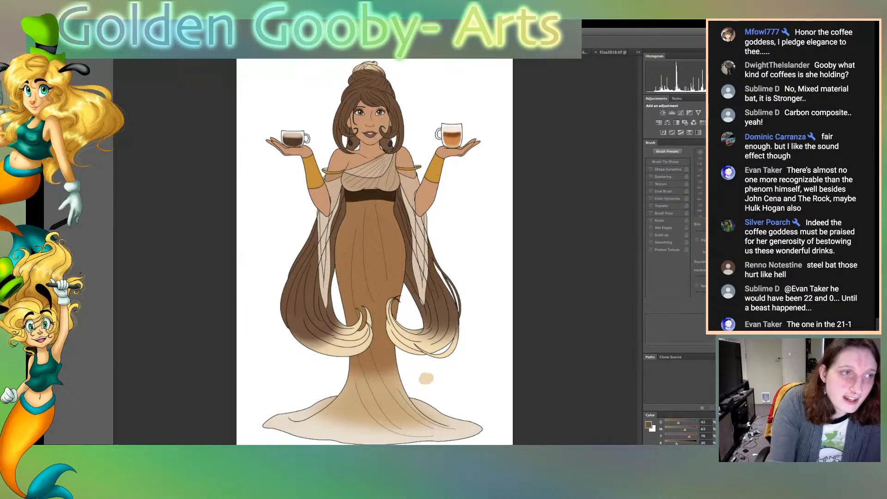
key("b")
left_click_drag(351, 74, 392, 67)
mouse_move(409, 329)
left_mouse_down()
mouse_move(435, 351)
mouse_move(449, 344)
mouse_move(423, 342)
mouse_move(437, 326)
mouse_move(453, 342)
left_mouse_up()
mouse_move(456, 291)
left_mouse_down()
mouse_move(455, 349)
mouse_move(439, 257)
left_mouse_up()
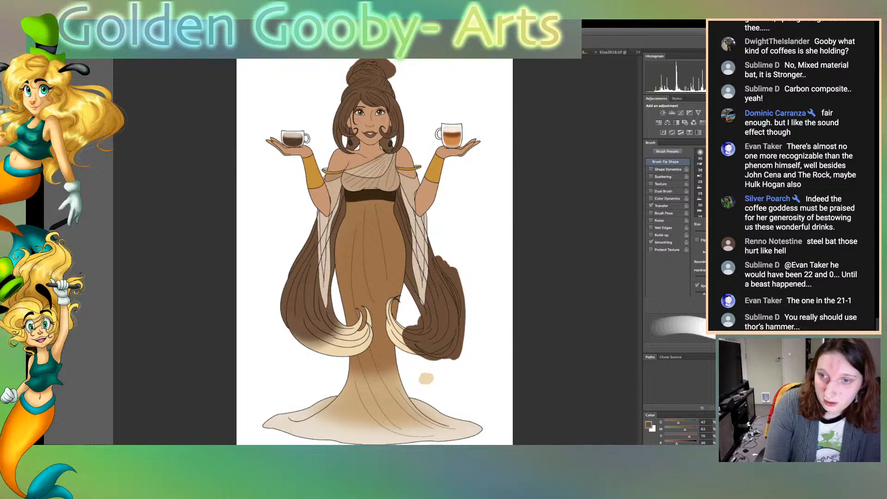
mouse_move(418, 315)
left_mouse_down()
mouse_move(409, 296)
mouse_move(416, 315)
left_mouse_up()
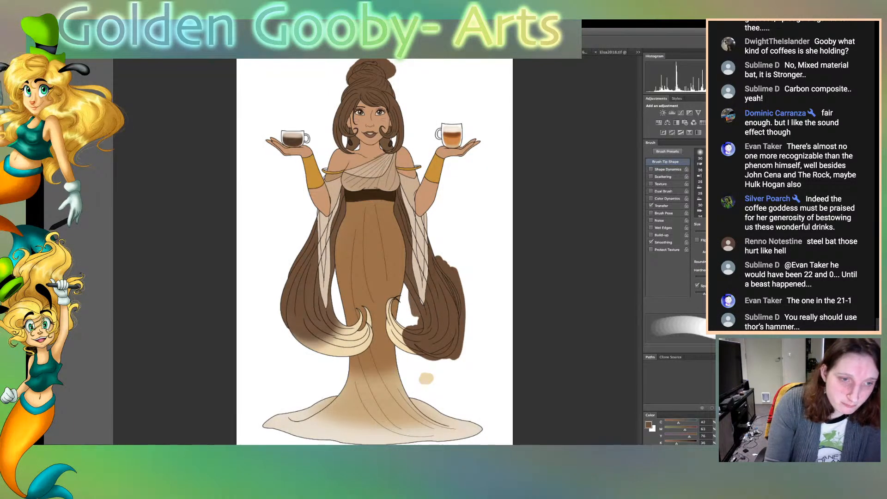
Paint the left hair's outer edge and lower sweep brown, covering its faded cream gradient
mouse_move(283, 288)
left_mouse_down()
mouse_move(299, 348)
mouse_move(286, 272)
mouse_move(312, 344)
left_mouse_up()
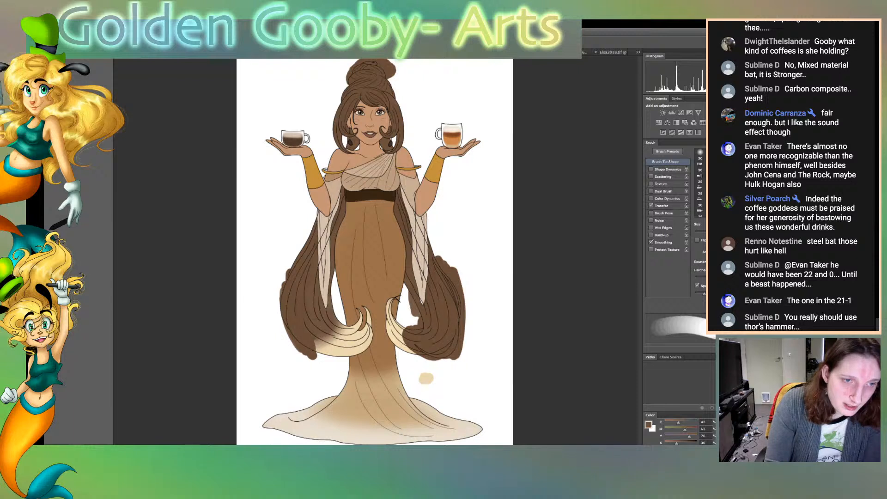
left_click_drag(305, 237, 284, 281)
left_click_drag(308, 227, 286, 277)
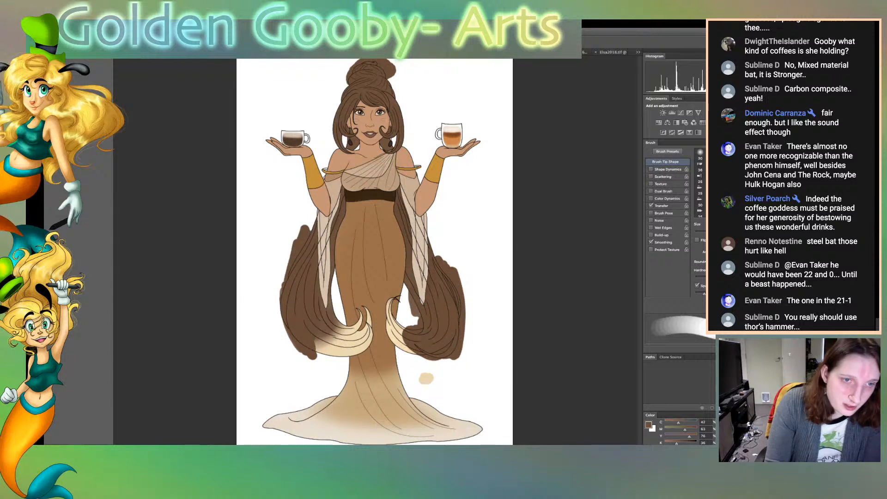
mouse_move(315, 342)
left_mouse_down()
mouse_move(320, 358)
mouse_move(327, 334)
mouse_move(340, 366)
mouse_move(345, 318)
left_mouse_up()
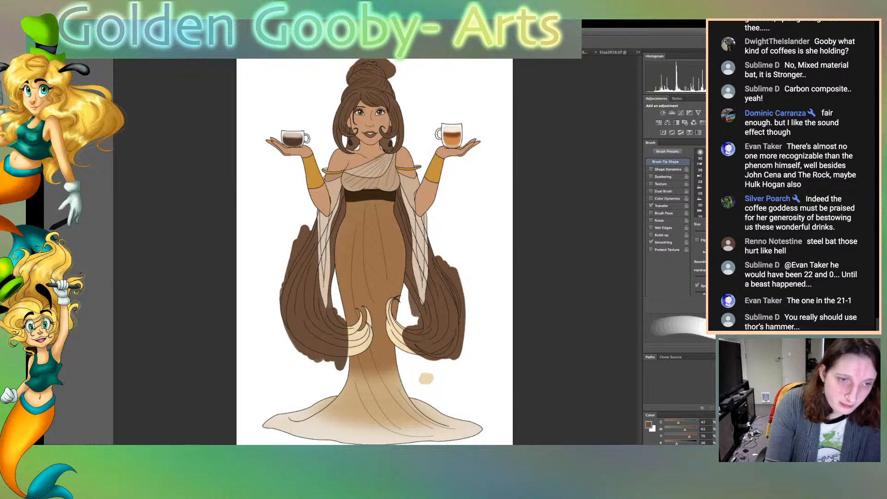
Select the white background with the Magic Wand, paint out the brown overspill around the hair in white with a much larger brush, and deselect
key("w")
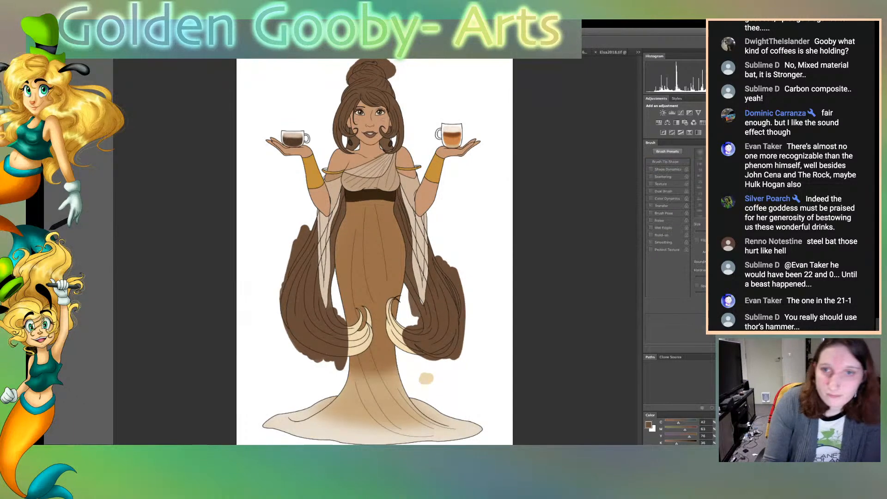
left_click(305, 388)
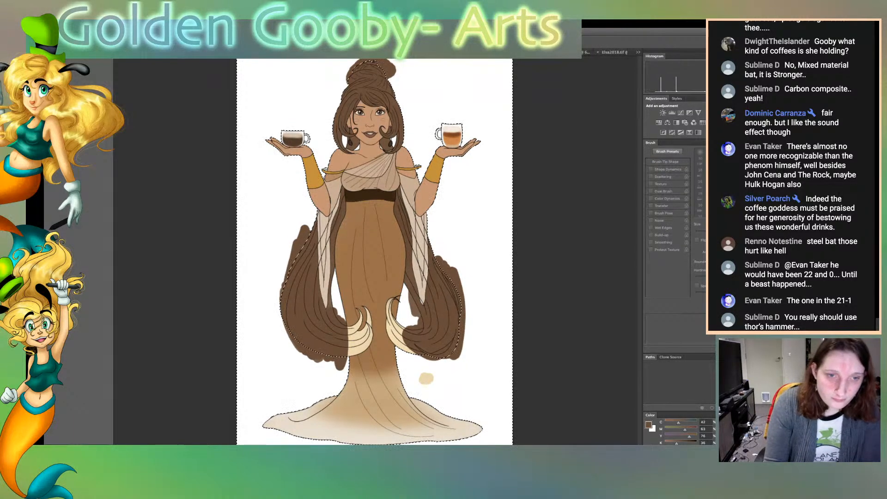
key("b")
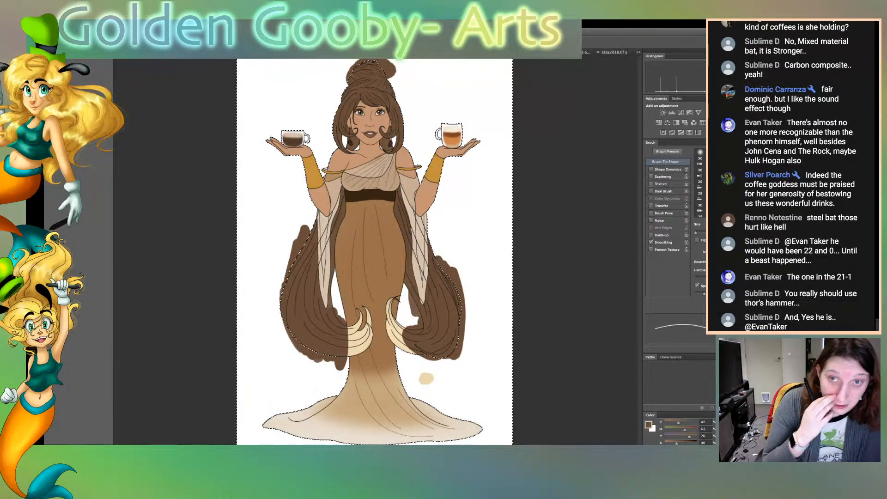
key("]")
key("]")
key("]")
key("]")
key("]")
key("]")
key("]")
key("]")
key("]")
key("]")
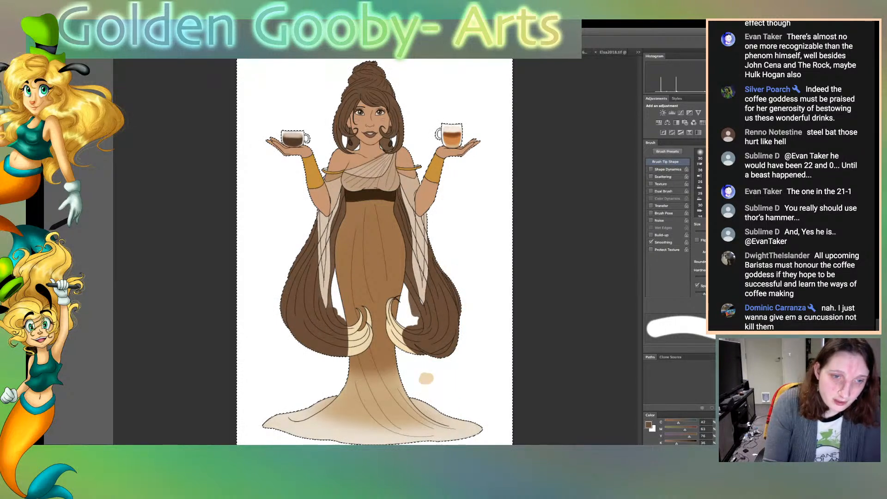
key("w")
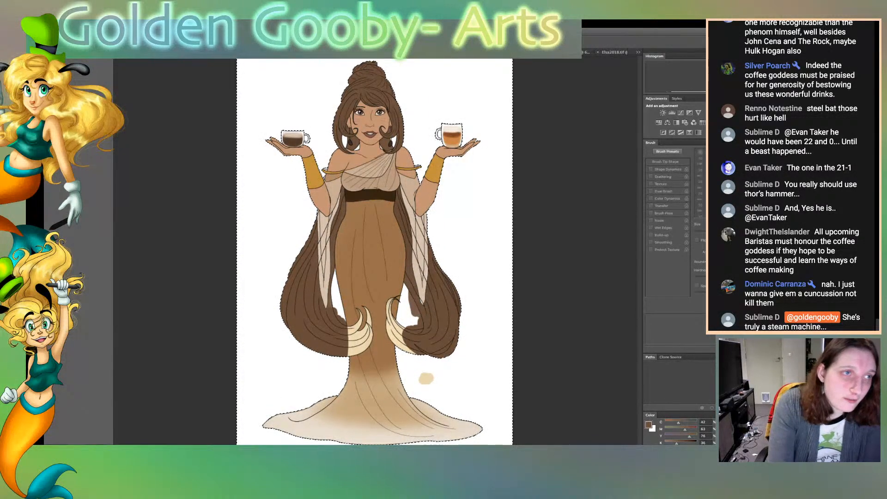
key("ctrl+d")
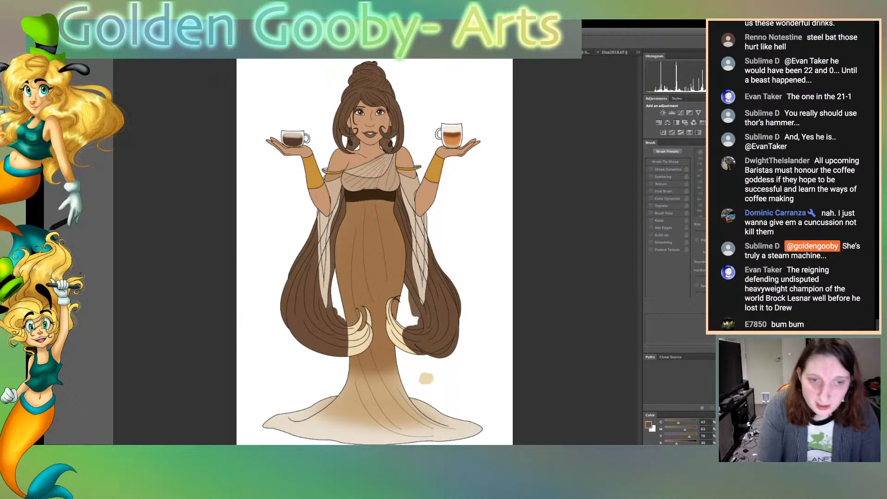
Select the white gaps between hair and dress and the slivers among the right hair's outer strands, and clear the brown overspill from them
left_click(408, 309)
left_click(338, 301, "shift")
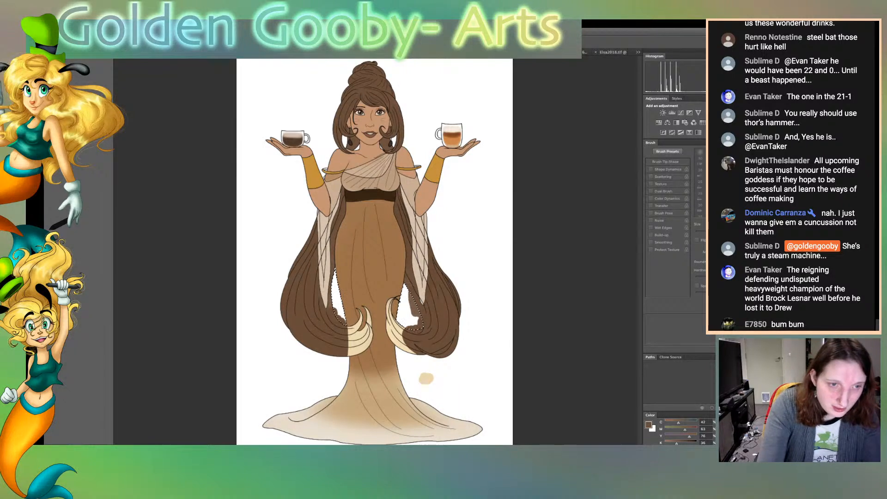
key("alt+BackSpace")
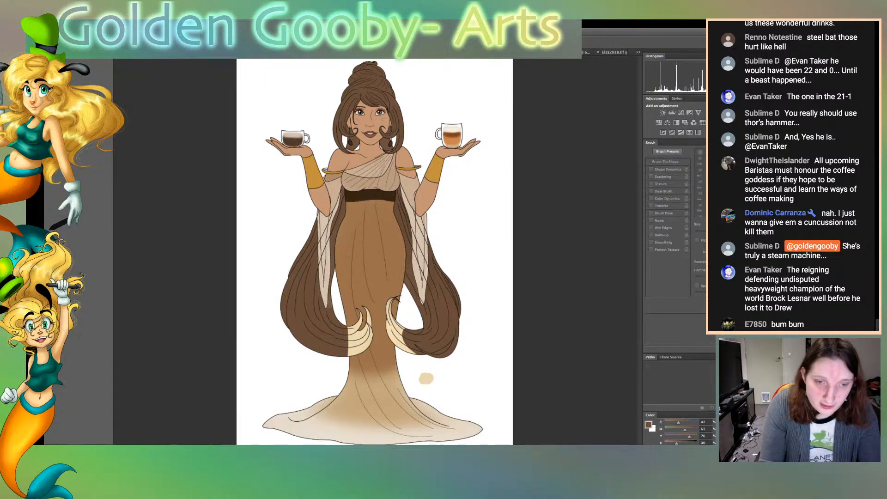
left_click(443, 349)
left_click(455, 294, "shift")
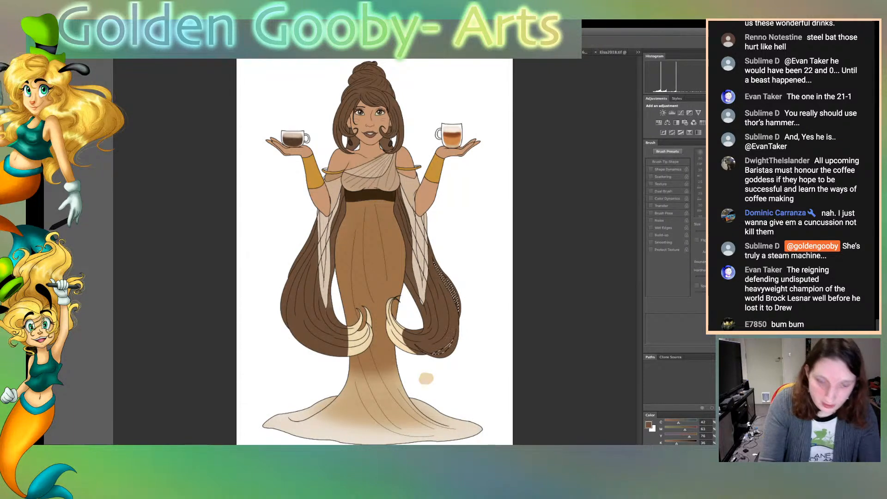
key("ctrl+d")
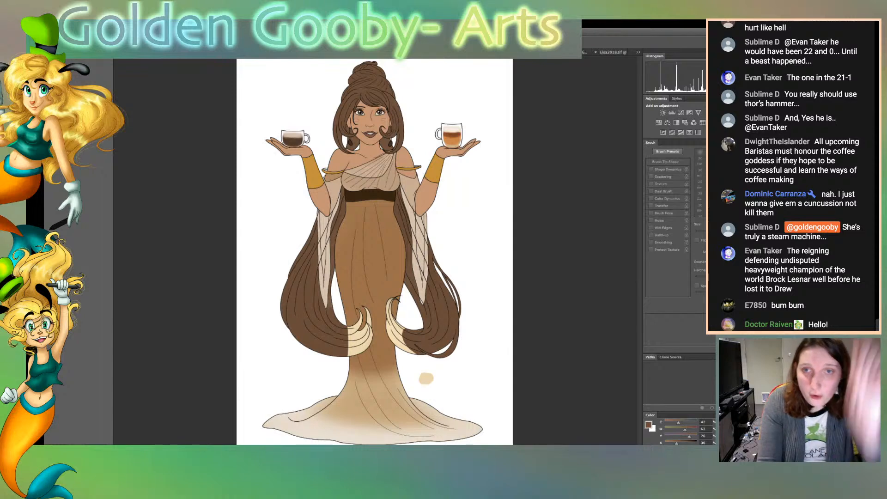
Select both long hair sections with the Magic Wand, paint their remaining cream curled tips brown, and deselect
left_click(319, 326)
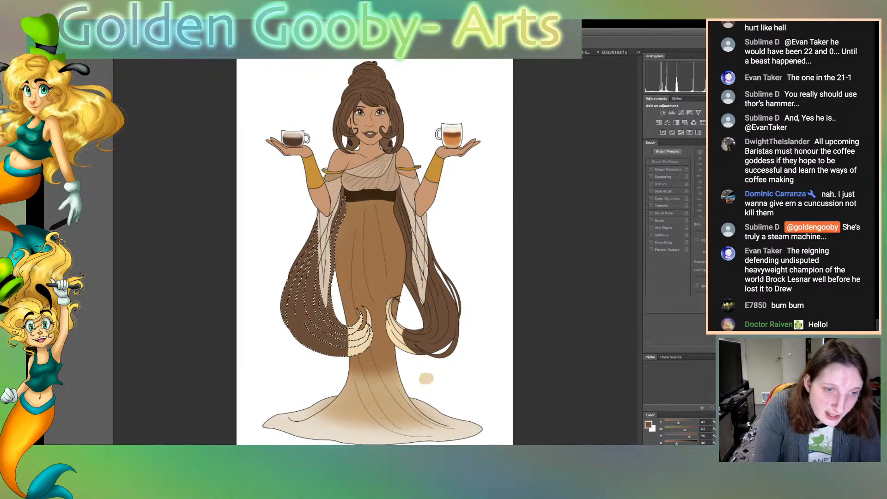
left_click(432, 325, "shift")
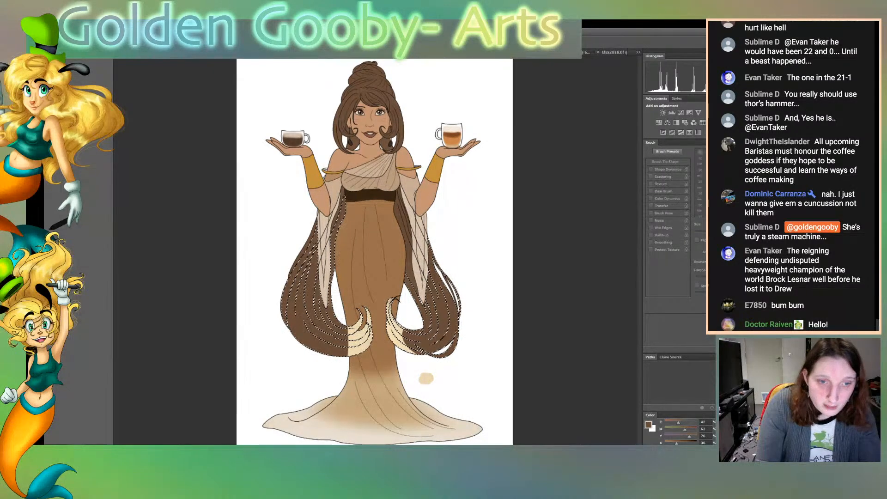
key("b")
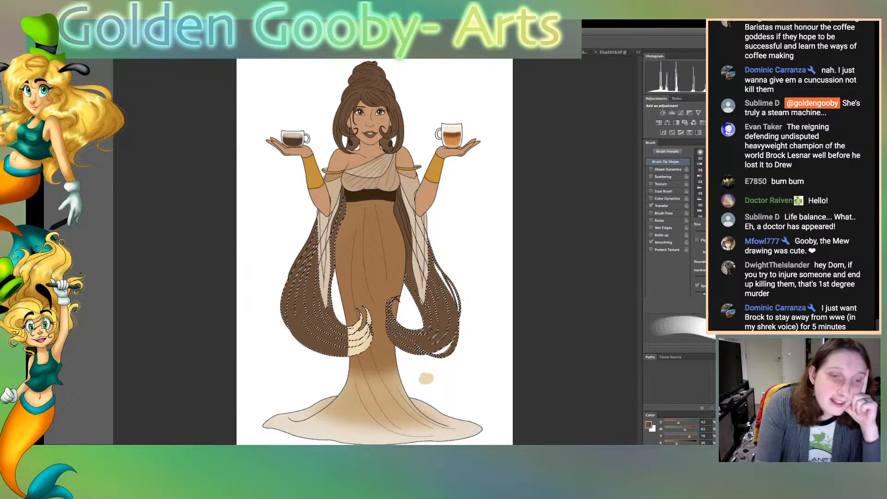
mouse_move(351, 349)
left_mouse_down()
mouse_move(368, 323)
mouse_move(365, 310)
left_mouse_up()
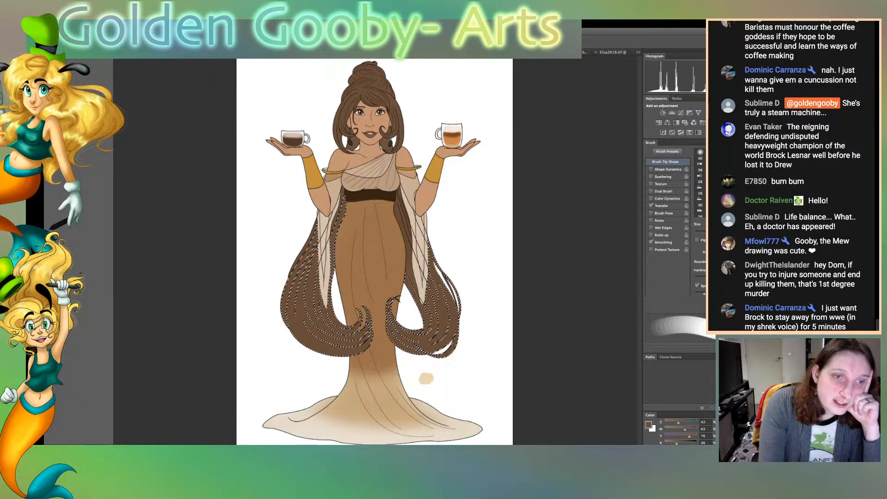
key("ctrl+d")
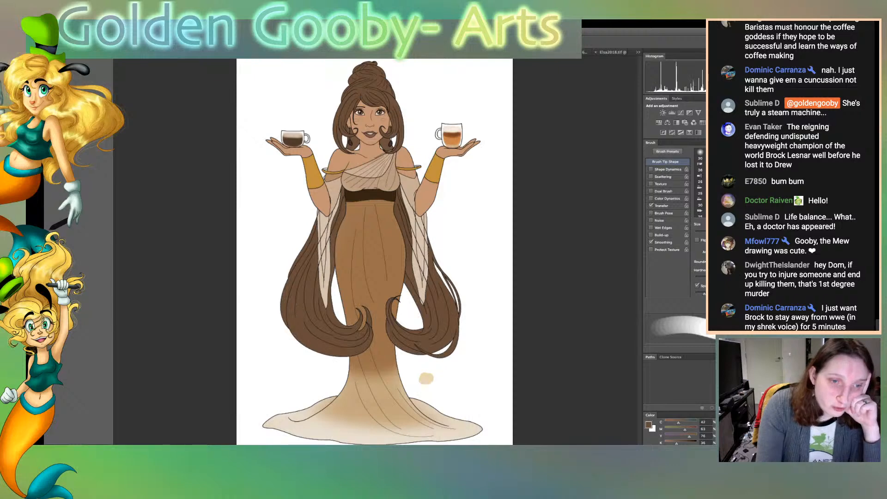
Select the lower panels of the right sleeve, tint them with the hair brown using an enlarged brush so the hair shows through, and deselect
key("[")
key("[")
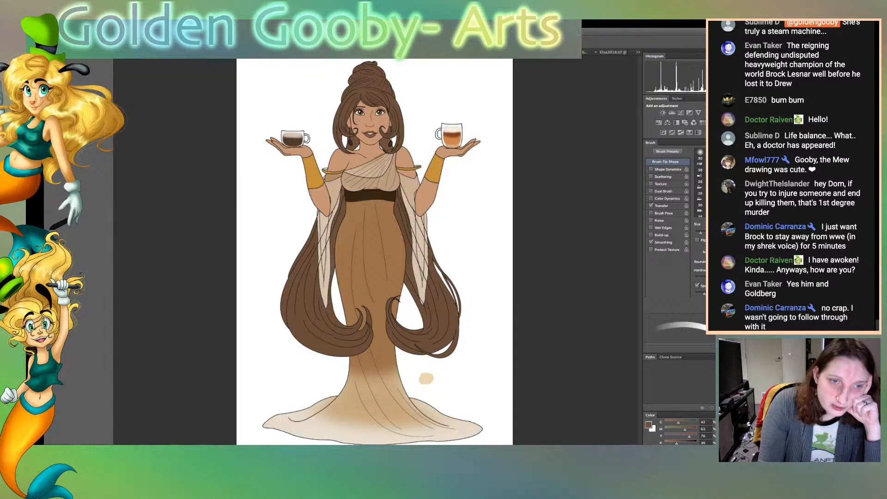
key("w")
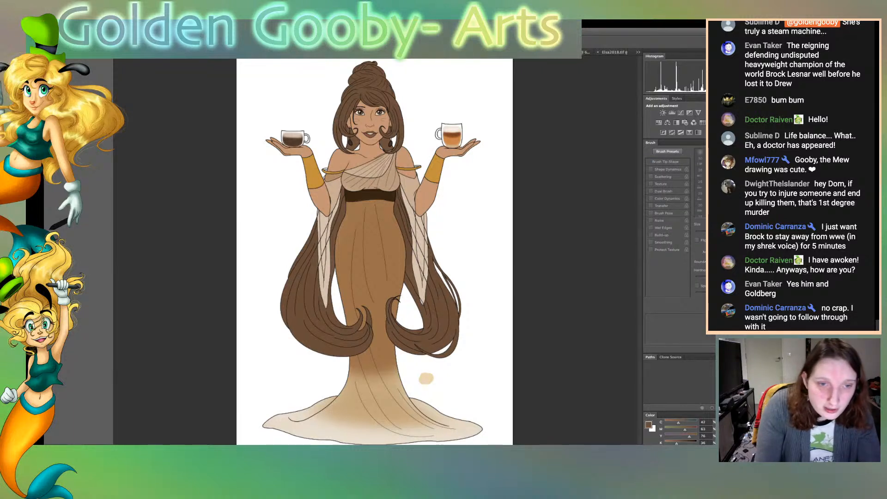
left_click(420, 279)
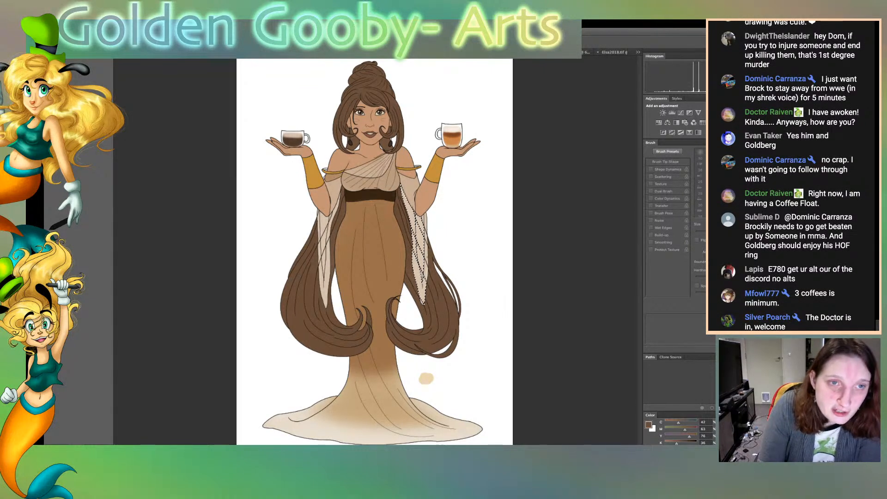
key("b")
key("bracketright")
key("bracketright")
key("bracketright")
key("bracketright")
key("bracketright")
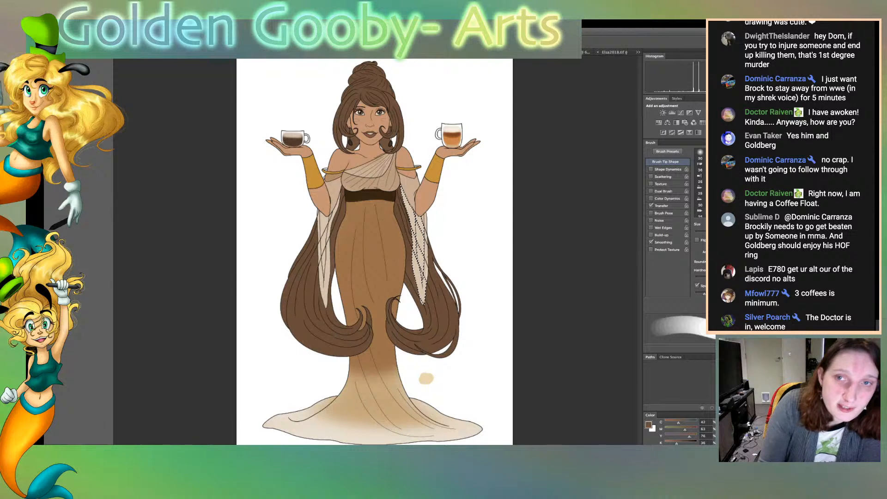
key("super+d")
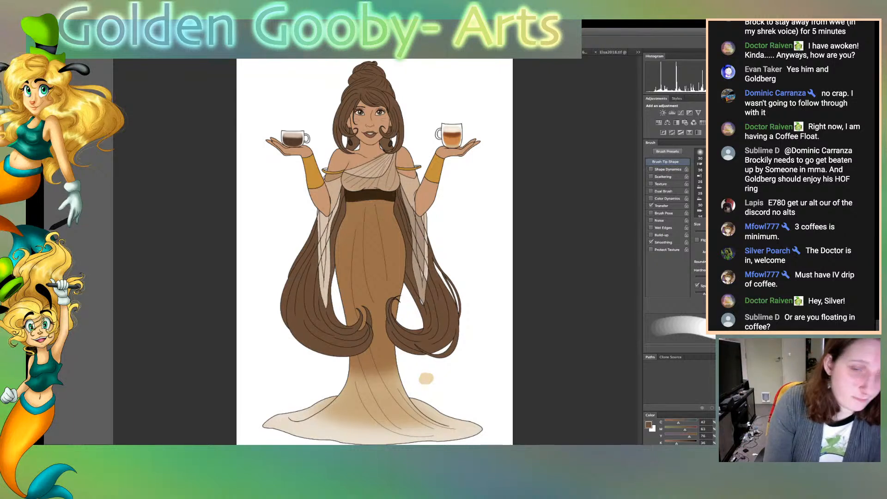
Select the upper section of the right sleeve beside the arm, tint it with the skin colour sampled from the arm, and deselect
key("w")
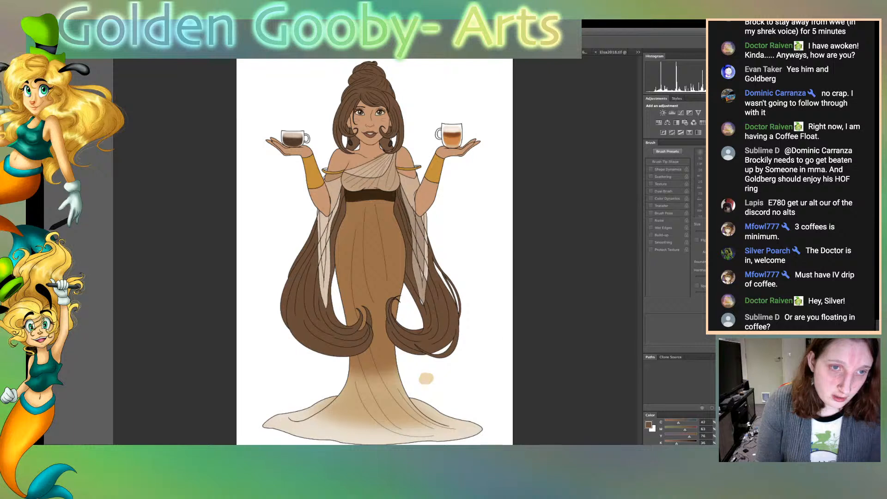
left_click(409, 188)
key("i")
left_click(424, 199)
key("b")
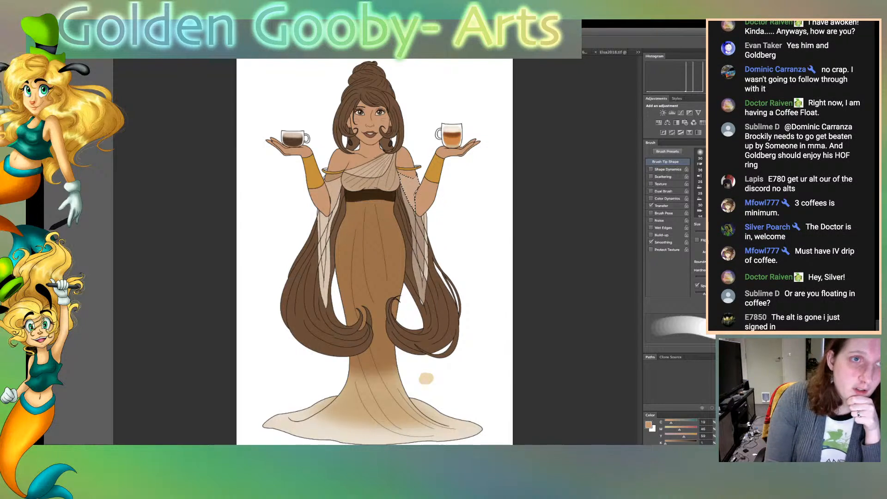
key("super+d")
Select the upper section of the left sleeve beside the arm and tint it with the skin colour
key("w")
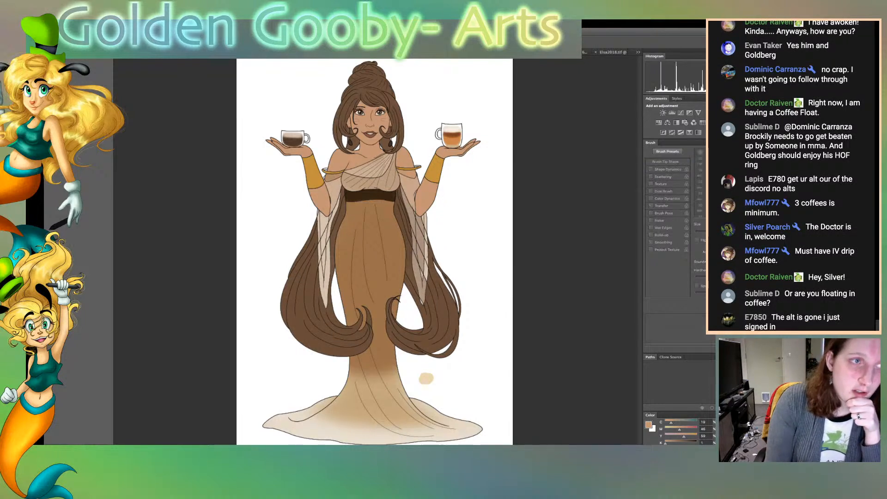
left_click(334, 190)
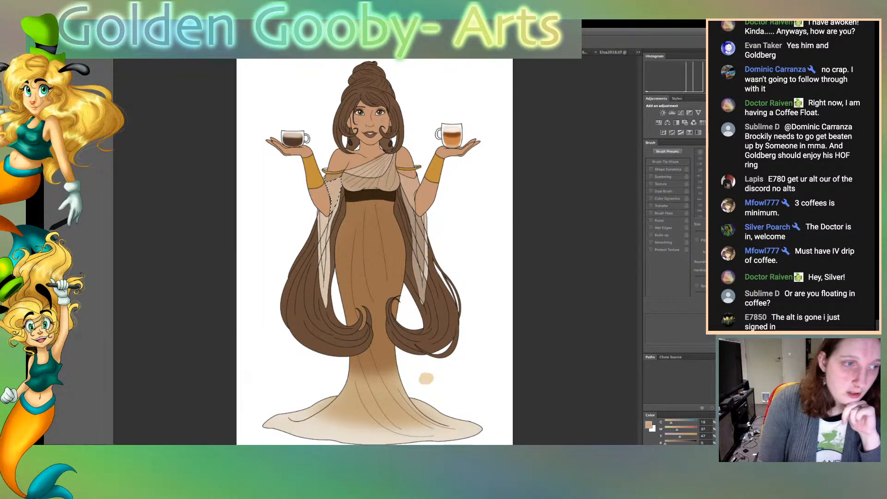
key("b")
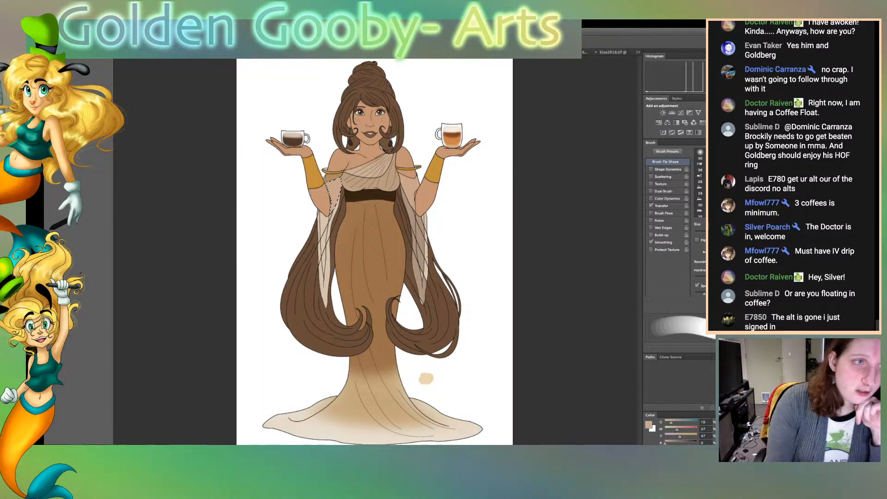
Select the sheer pleats along the bodice's diagonal neckline, tint them with the skin colour, and deselect
key("w")
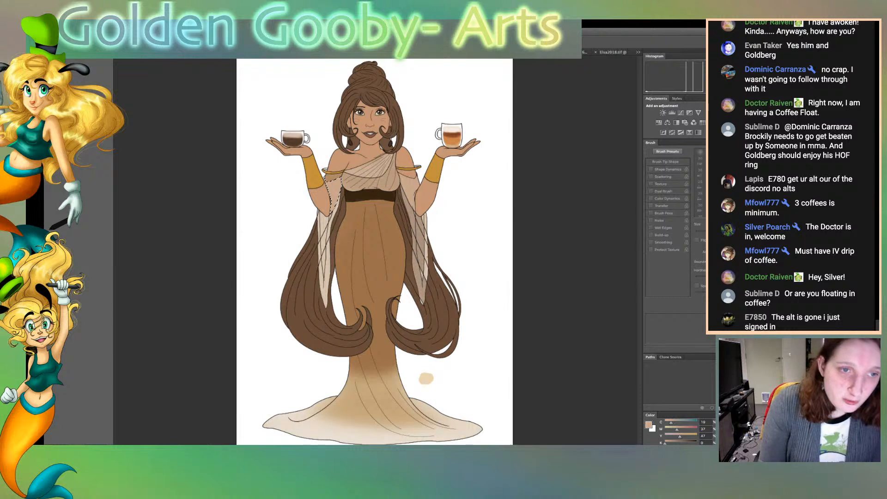
left_click(357, 170)
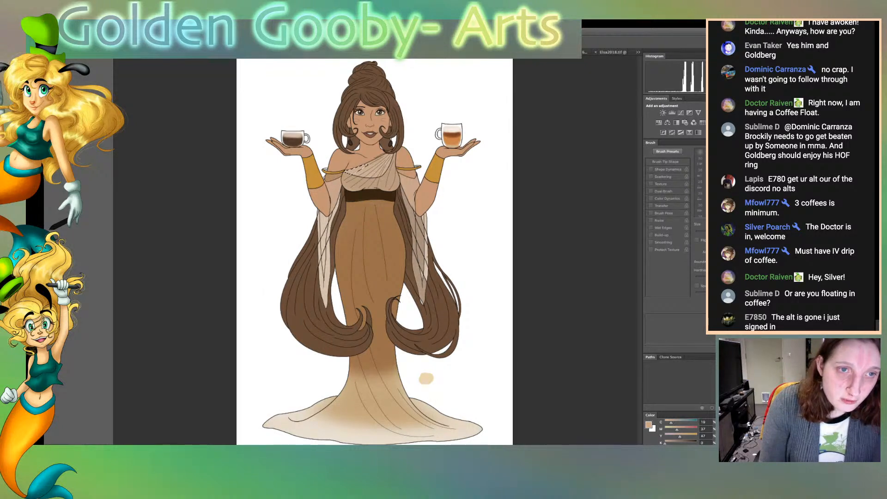
left_click(368, 167, "shift")
left_click(375, 167, "shift")
left_click(385, 166, "shift")
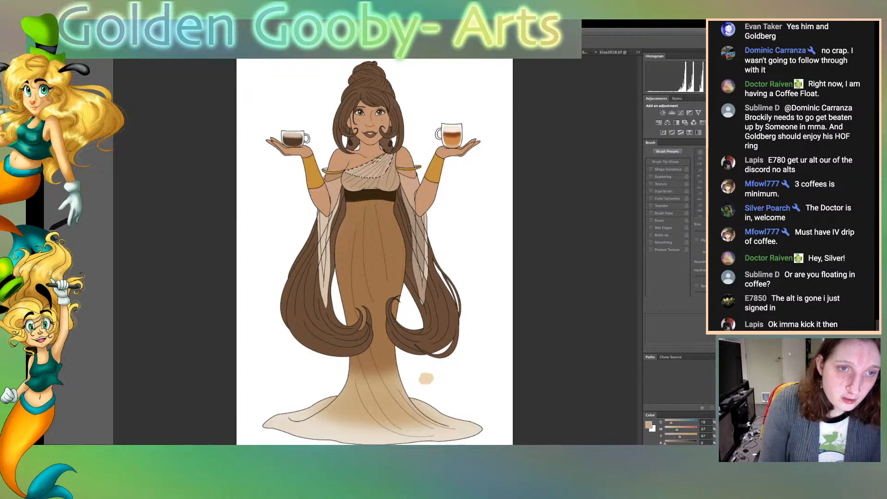
key("b")
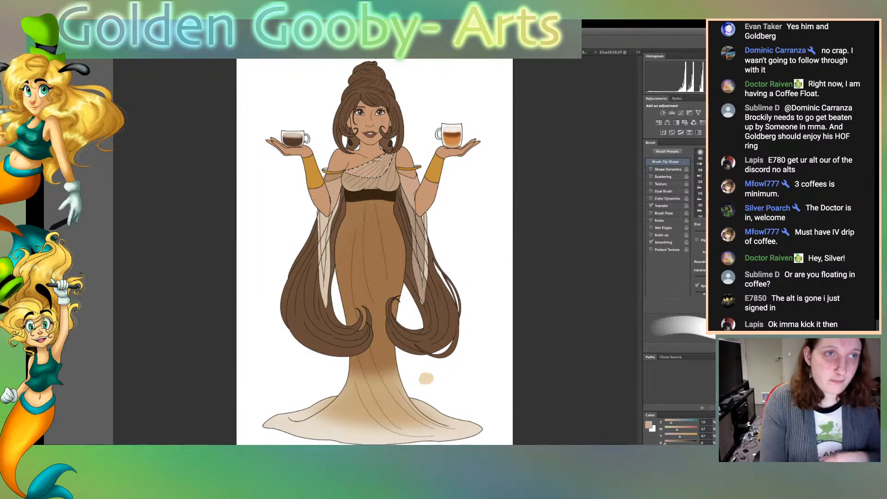
key("ctrl+d")
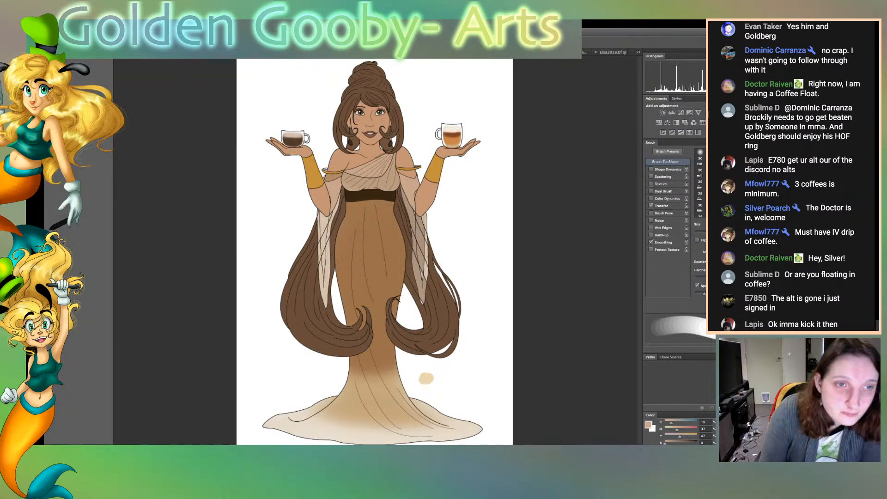
Select the small section of the left sleeve just below the armband, tint it with the skin colour, and deselect
key("w")
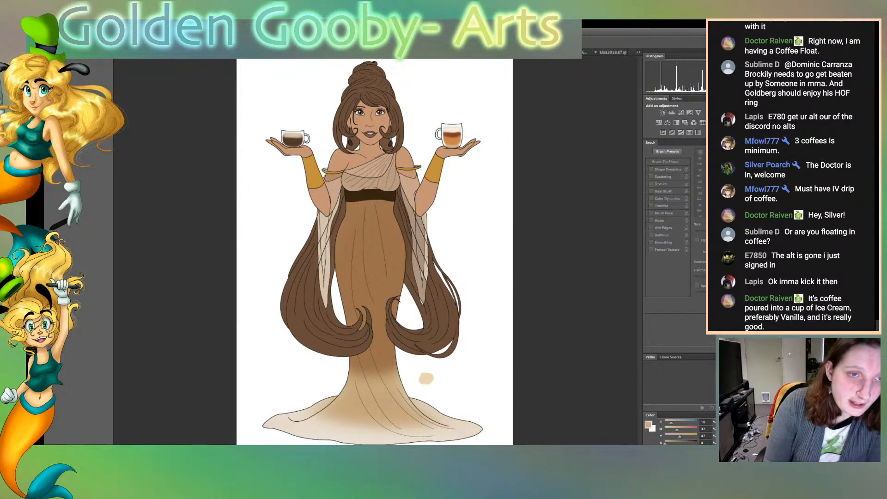
left_click(333, 177)
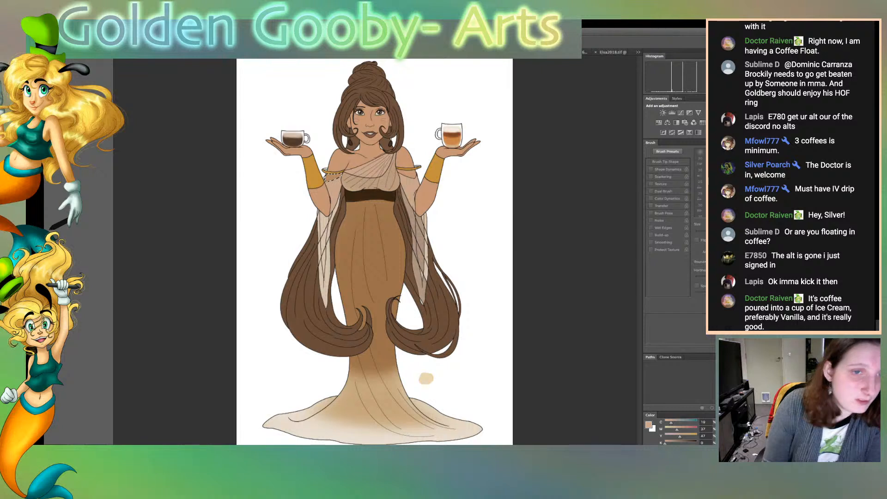
key("b")
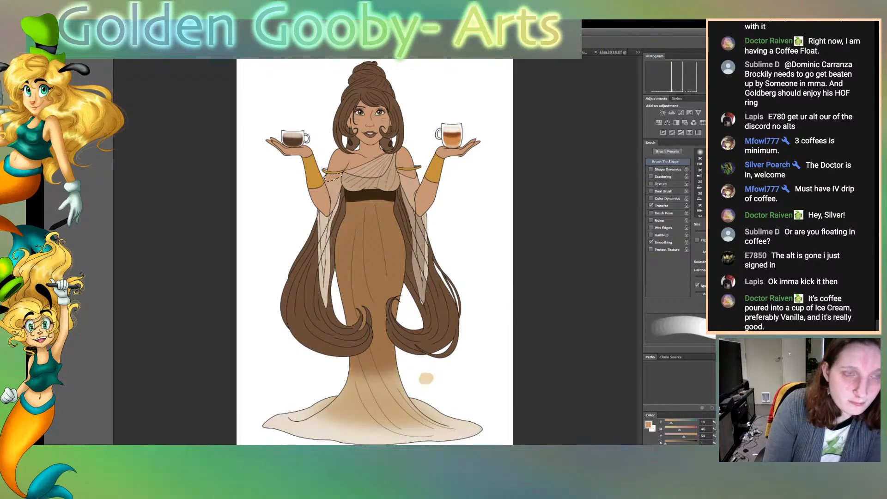
key("ctrl+d")
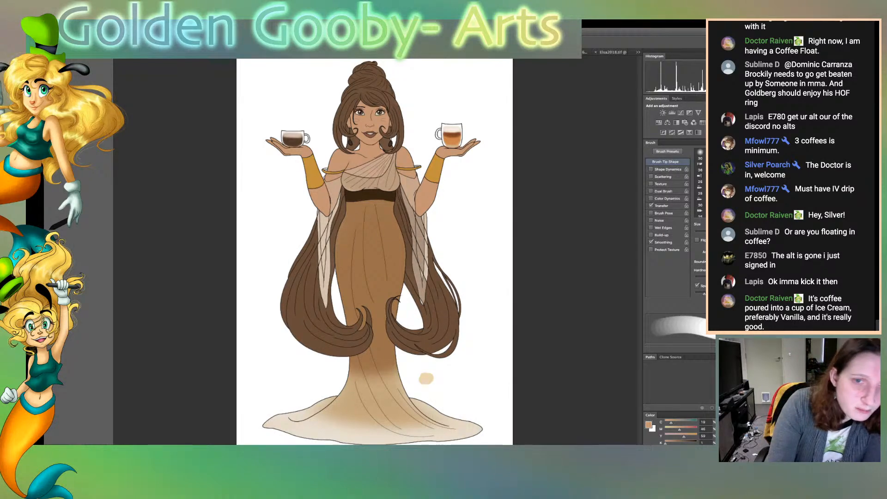
Sample a muted brown from the sheer fabric and paint the right sleeve's remaining light strips with a smaller brush
key("w")
left_click(370, 177)
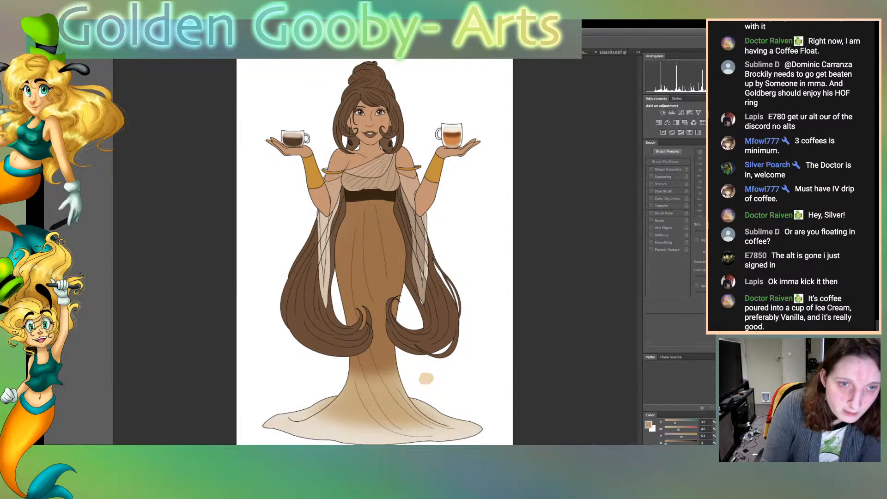
key("b")
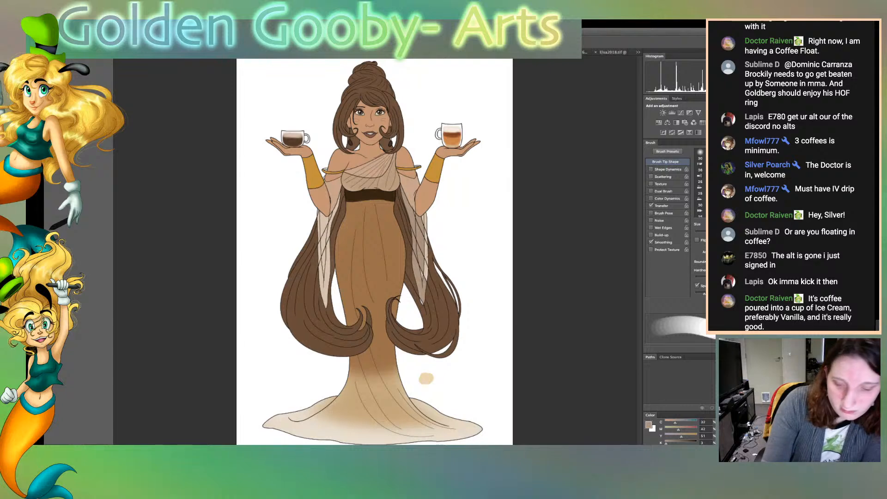
key("bracketleft")
key("bracketleft")
key("bracketleft")
key("super+plus")
key("super+plus")
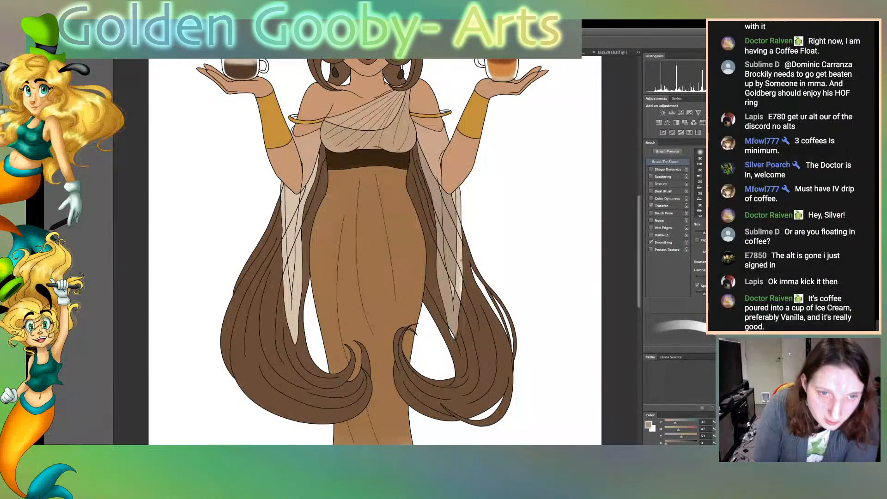
mouse_move(457, 241)
left_mouse_down()
mouse_move(458, 298)
mouse_move(455, 204)
left_mouse_up()
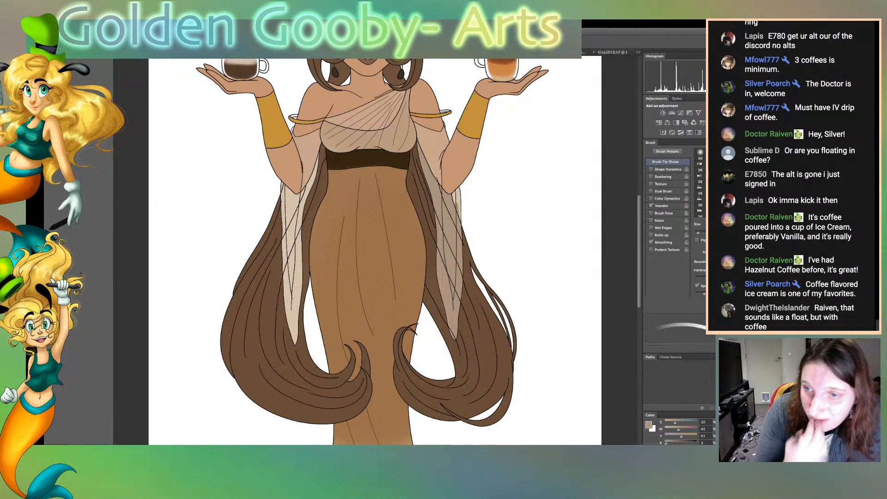
Sample the cream of the left sleeve and the darker tint of the right sleeve to touch up the right sleeve's panels
key("w")
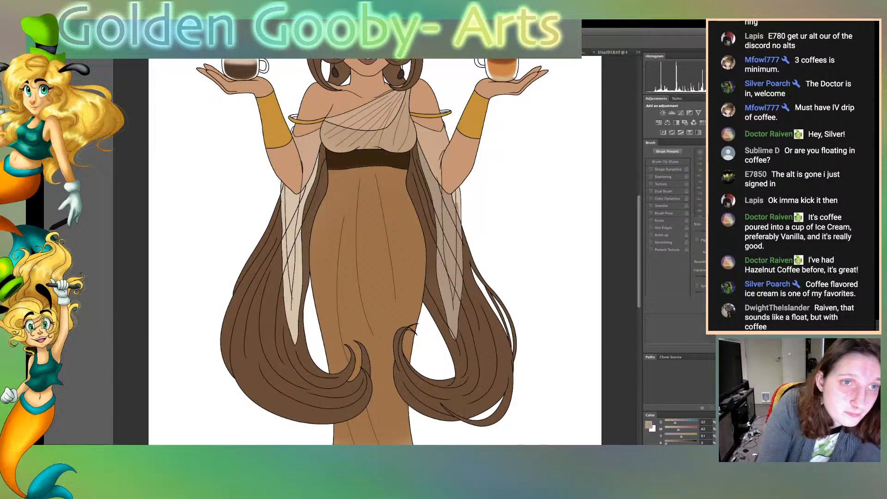
left_click(291, 240)
key("b")
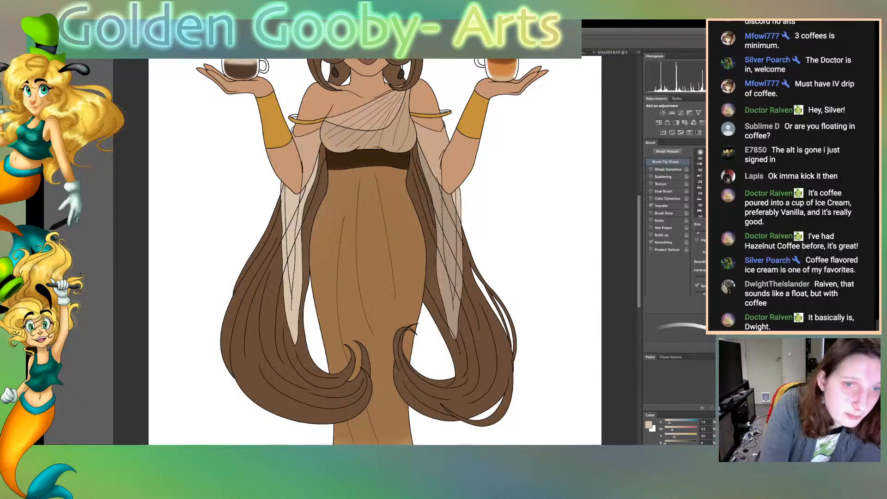
key("w")
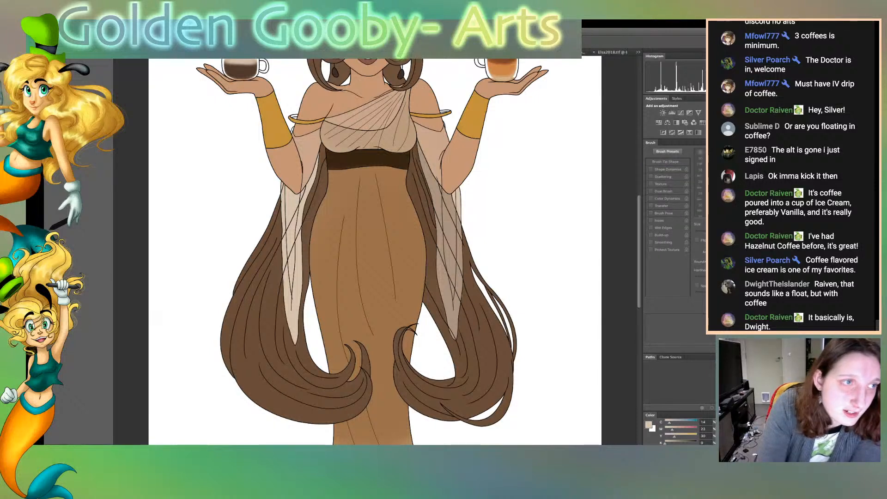
left_click(448, 263)
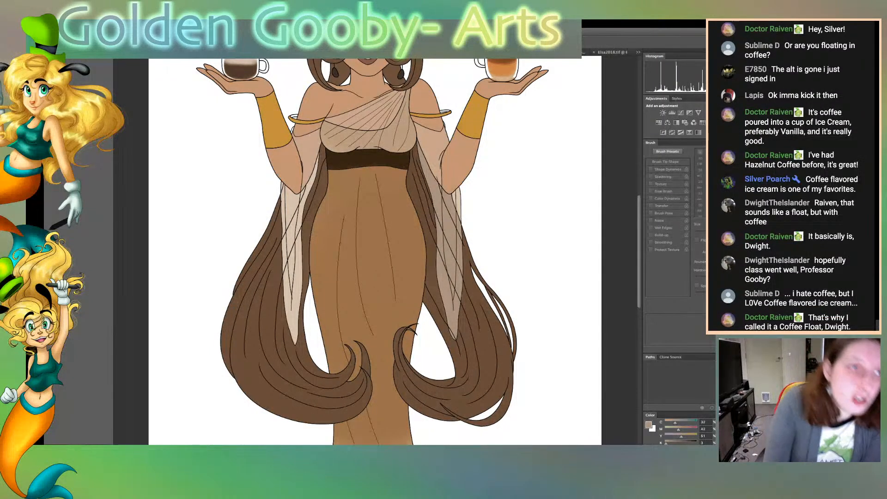
Sample the hair brown and touch up the hair around the right sleeve with an enlarged brush
left_click(478, 333, "alt")
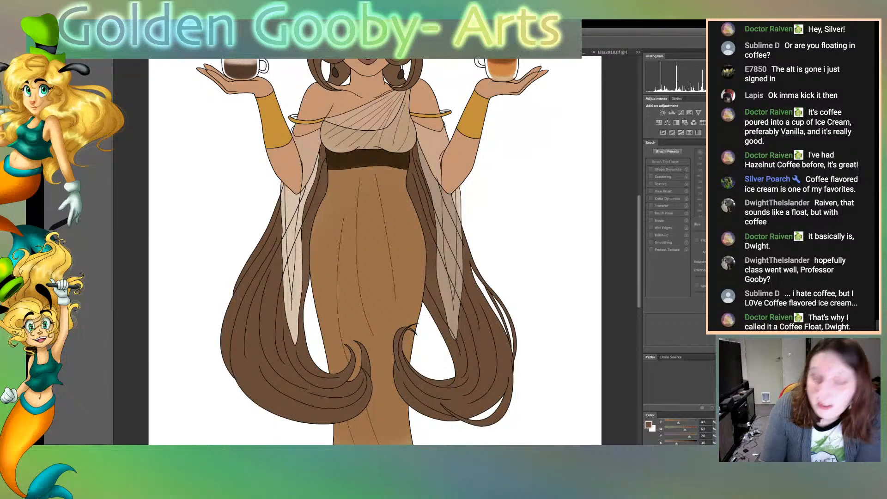
key("b")
key("]")
key("]")
key("]")
key("]")
key("]")
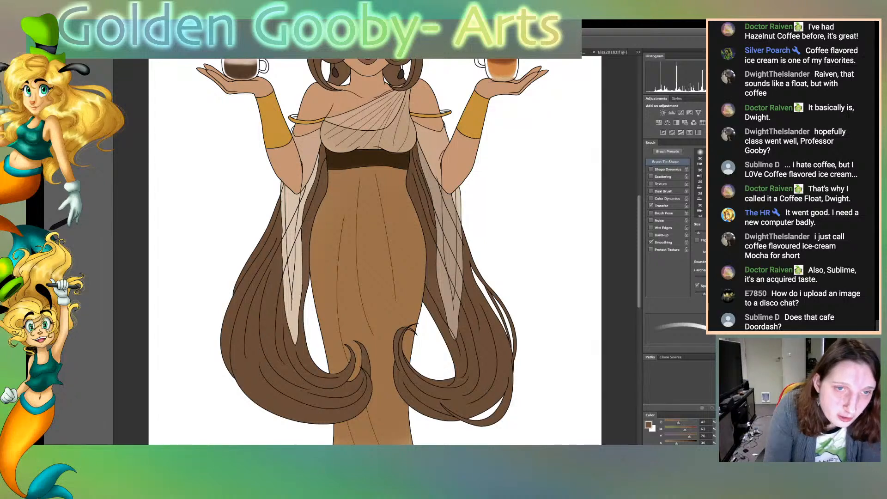
Sample the sleeve cream and paint the outer edge of the right sleeve just below the armband
key("w")
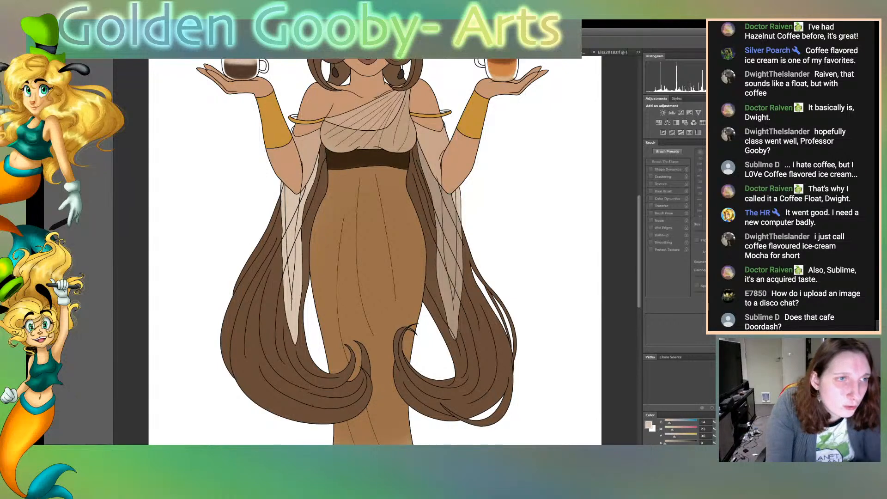
key("b")
key("super+plus")
key("super+plus")
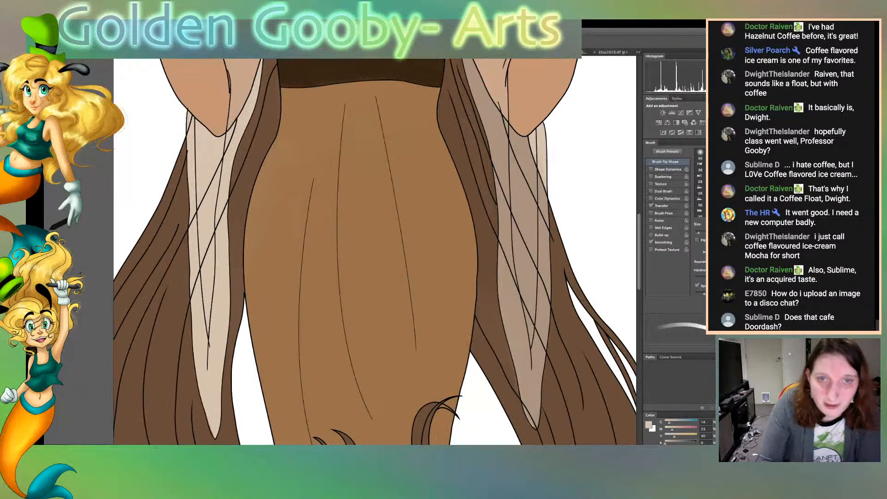
scroll(375, 251, "up", 8)
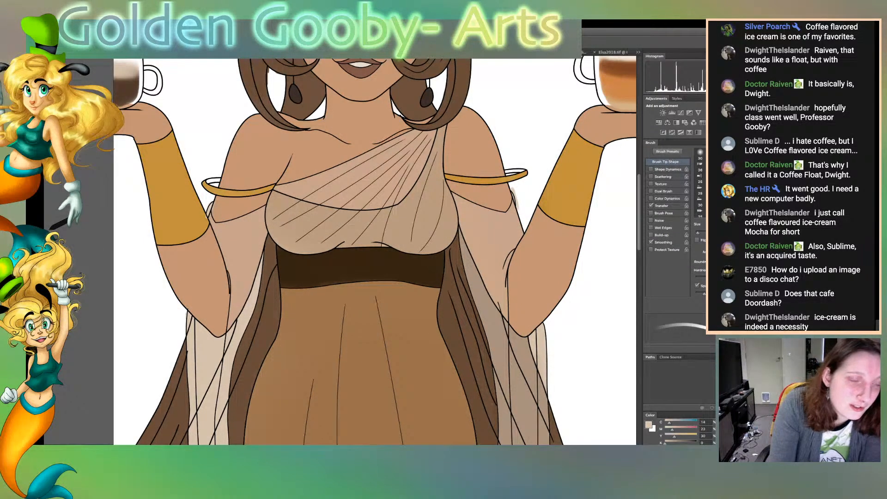
Sample the gold from the right wrist cuff and touch up the right armband with it
key("i")
left_click(564, 187)
key("b")
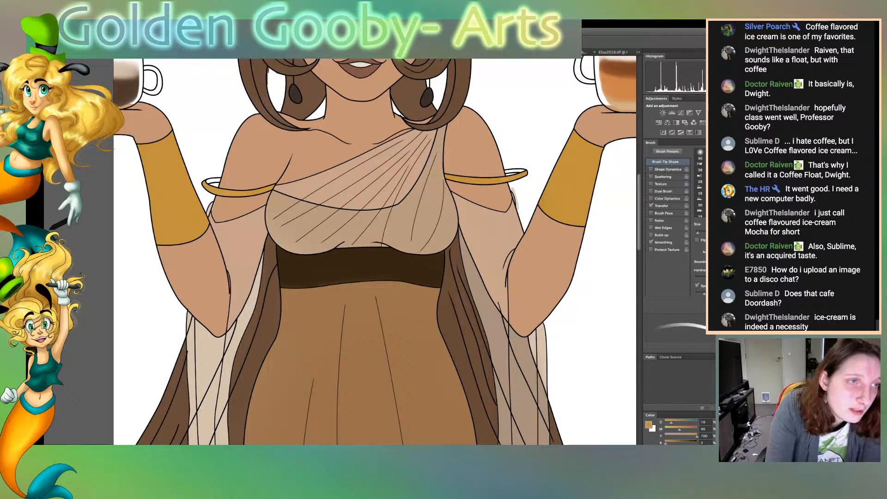
Select the white background around the figure and clear the colour overspill beside the right armband
key("i")
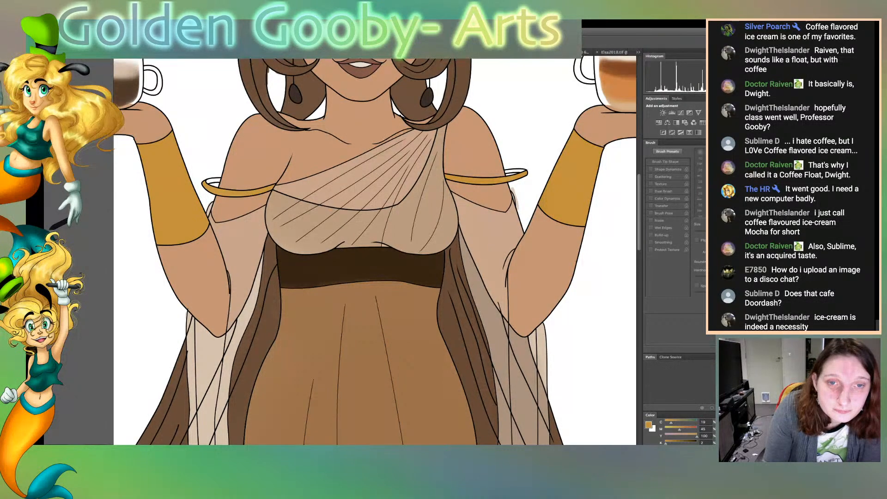
left_click(600, 296)
key("b")
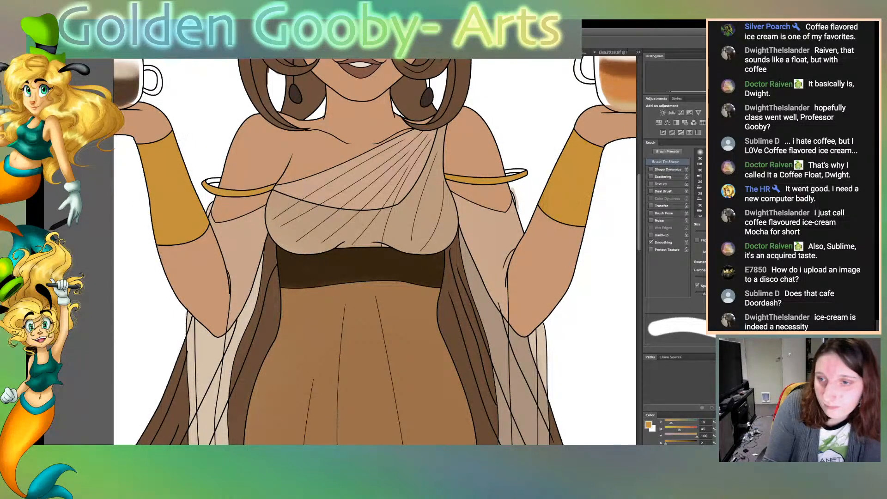
key("Delete")
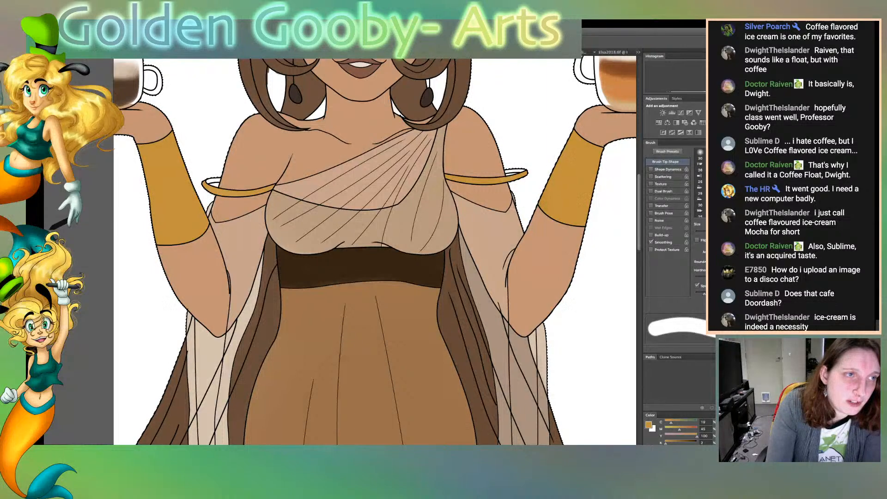
Select the belt, sample its dark brown, and go over the belt area with an enlarged brush
key("w")
left_click(361, 267)
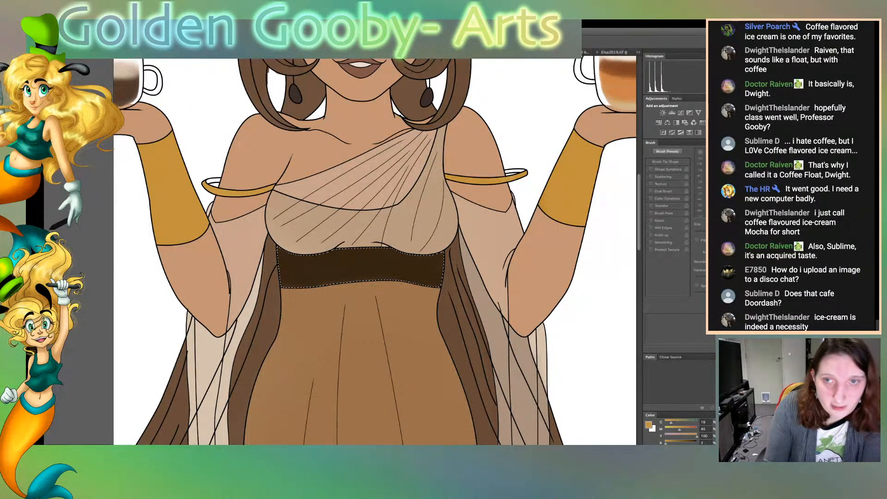
key("b")
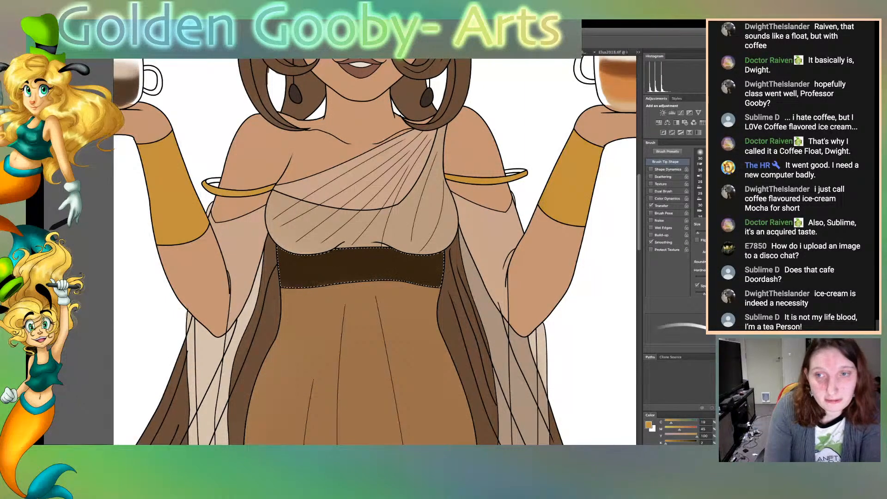
key("w")
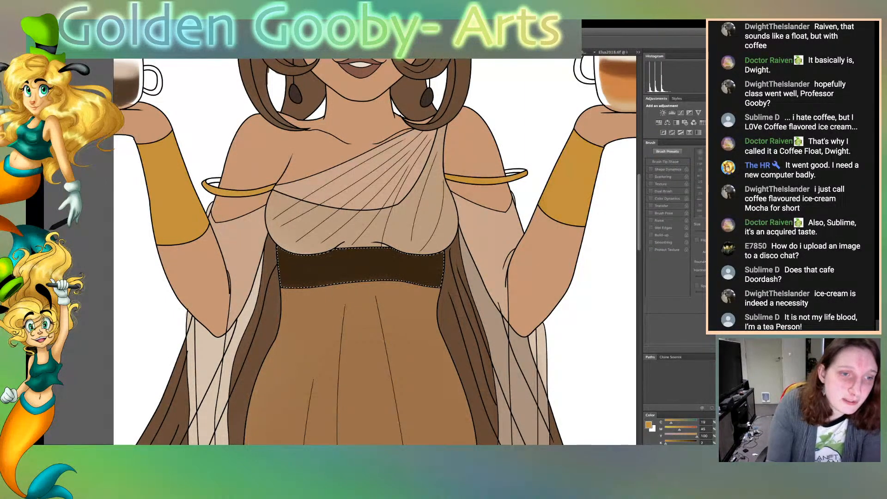
left_click(361, 269)
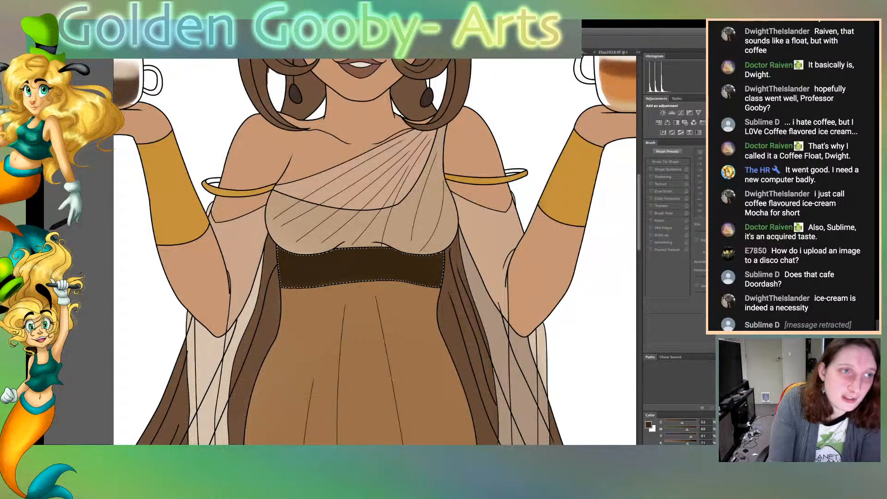
key("b")
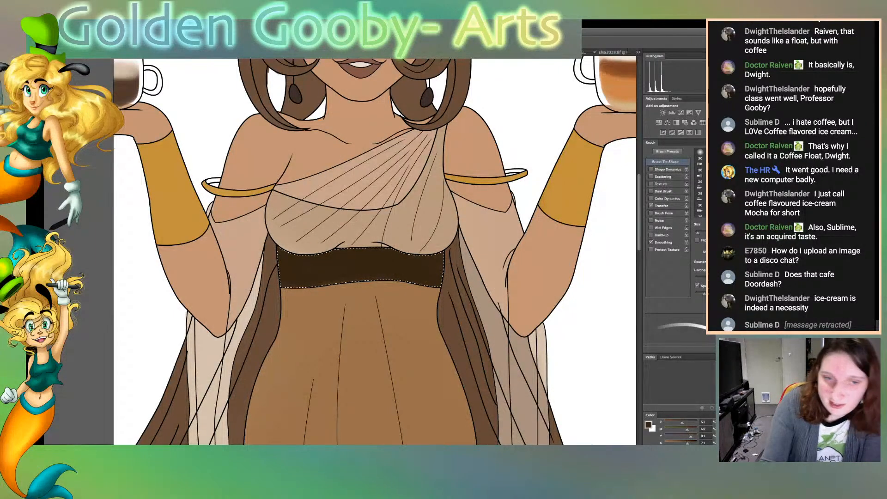
key("bracketright")
key("bracketright")
key("bracketright")
key("bracketright")
key("bracketright")
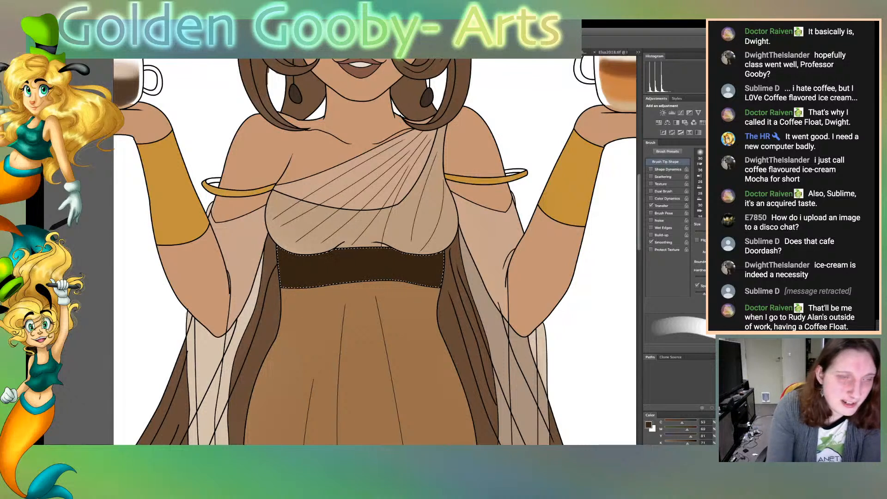
key("ctrl+d")
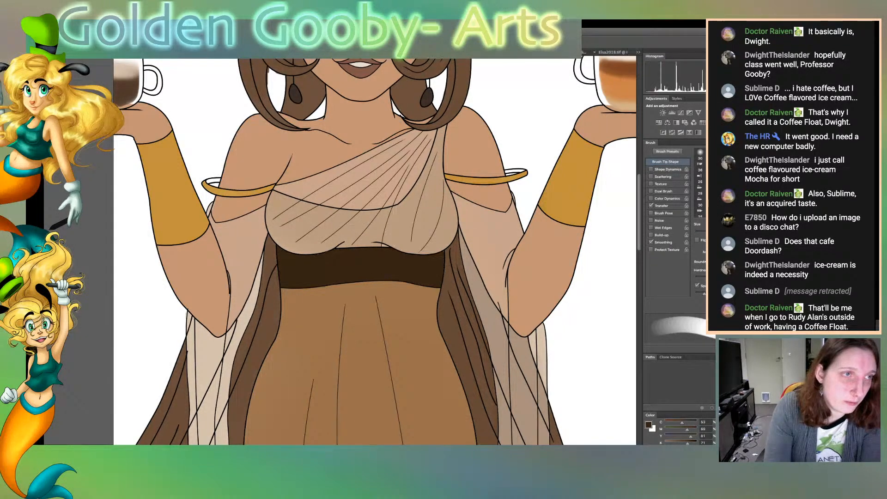
Sample the gold from the right wrist cuff and paint the white inner loops of both armbands
left_click(569, 184)
key("b")
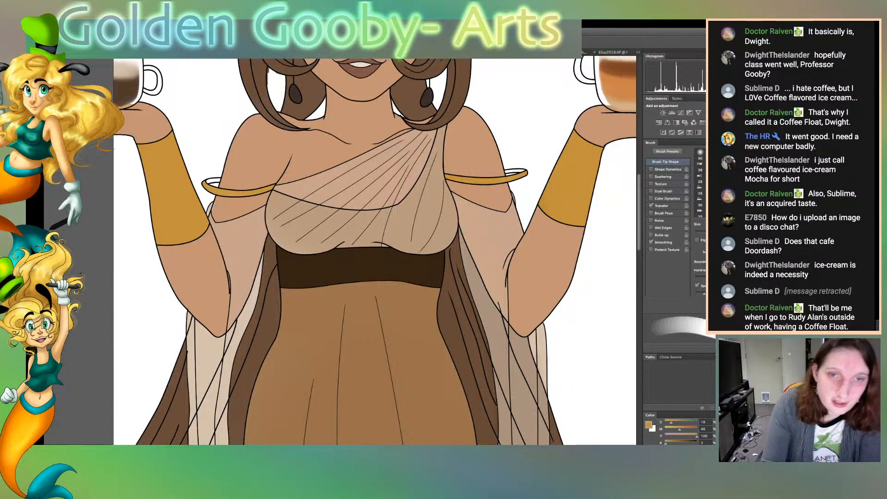
mouse_move(507, 165)
left_mouse_down()
mouse_move(528, 175)
mouse_move(504, 161)
left_mouse_up()
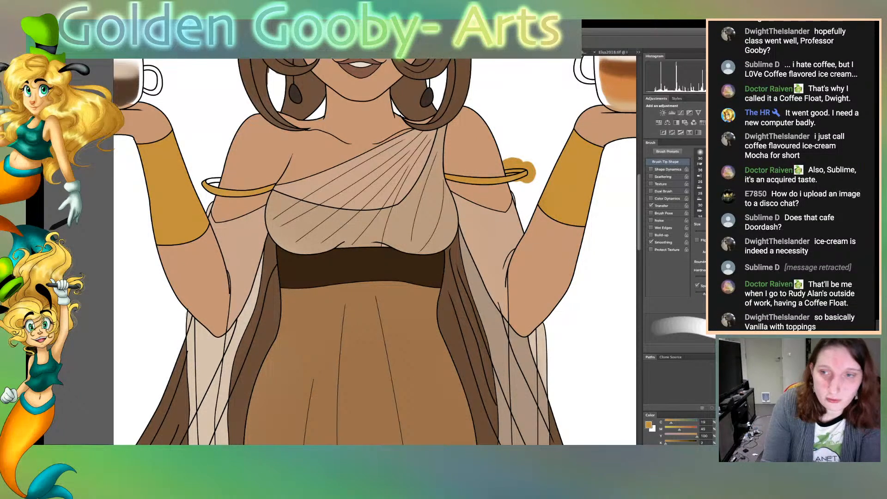
left_click_drag(204, 185, 218, 174)
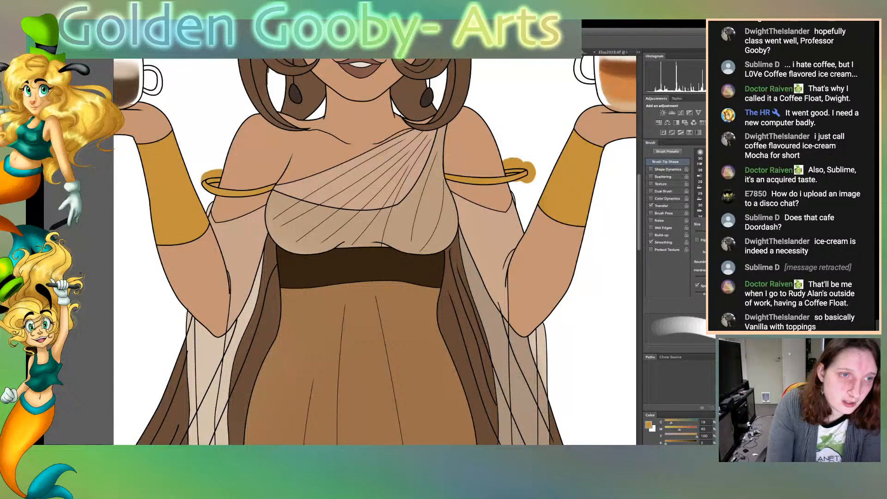
Select the white background around the figure and erase the gold overspill outside both armbands
key("w")
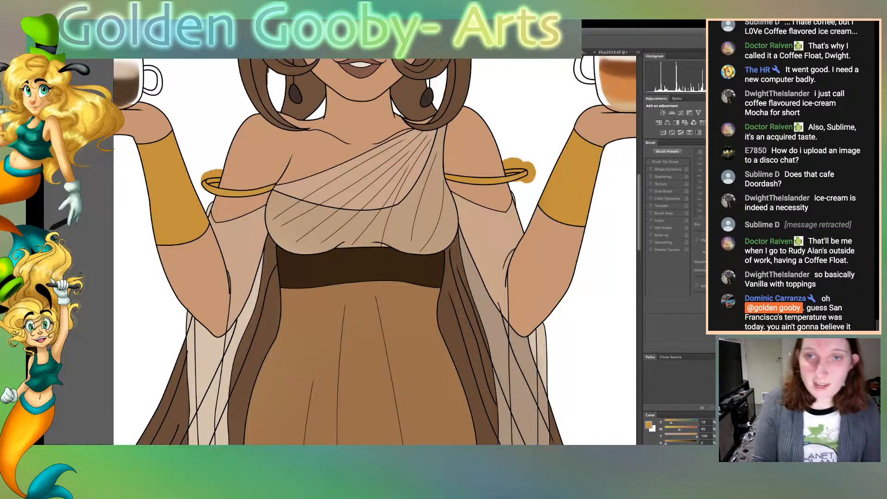
left_click(545, 115)
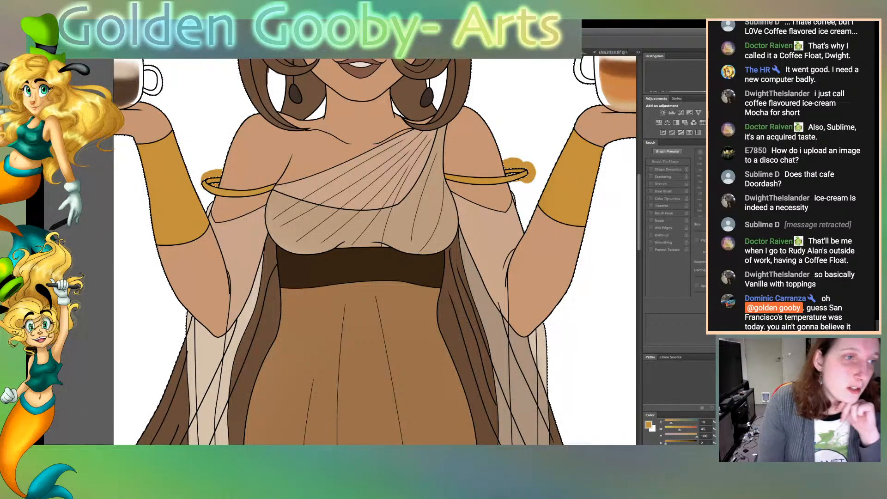
key("e")
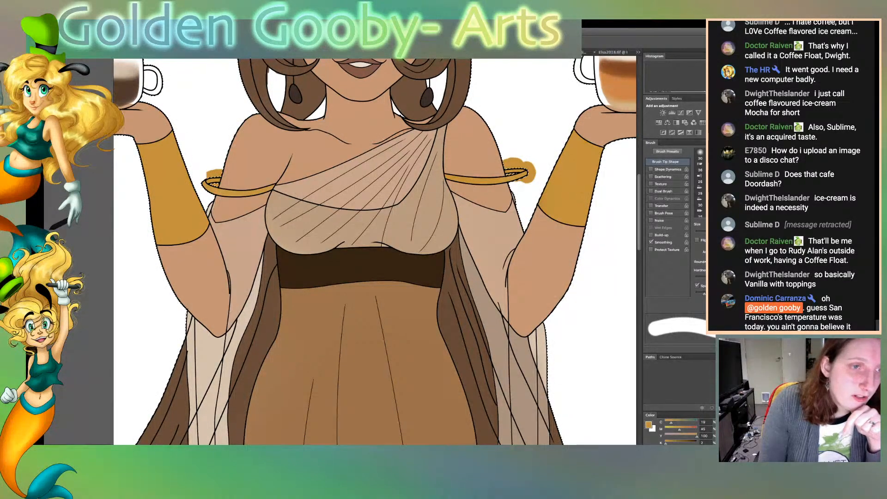
left_click_drag(506, 163, 531, 175)
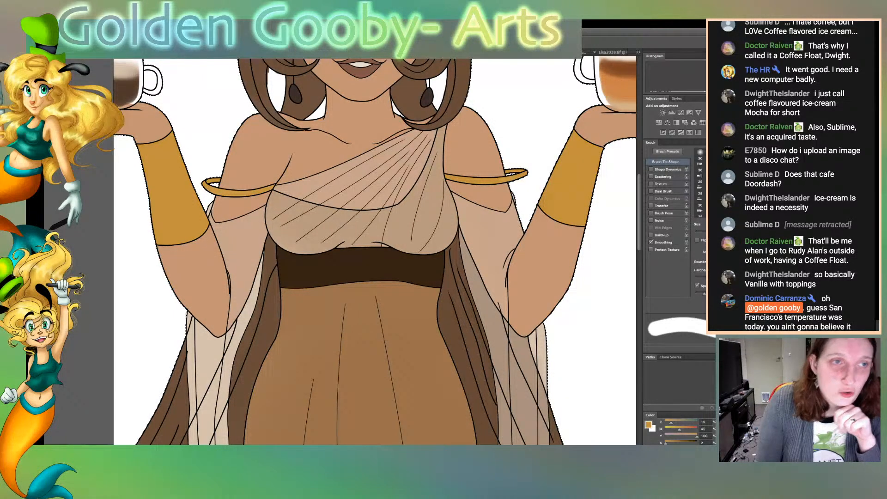
Select the white gaps inside the hair beside each earring to check and clean them up
key("g")
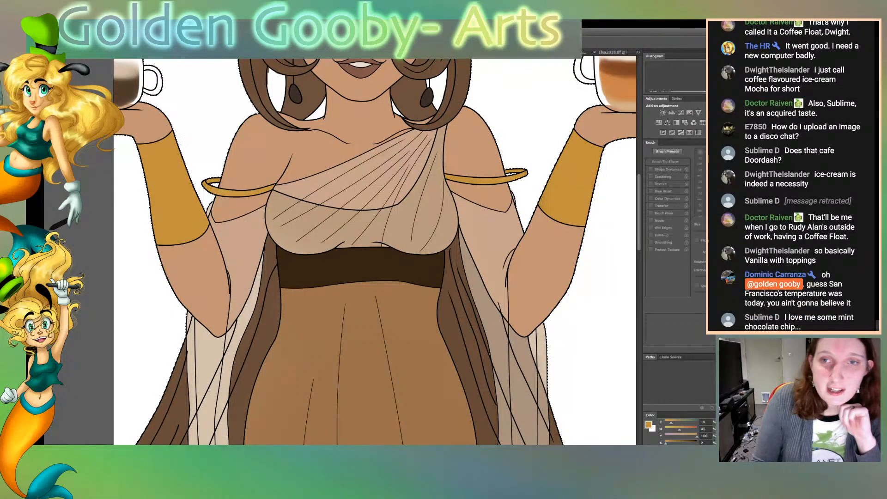
left_click(277, 90)
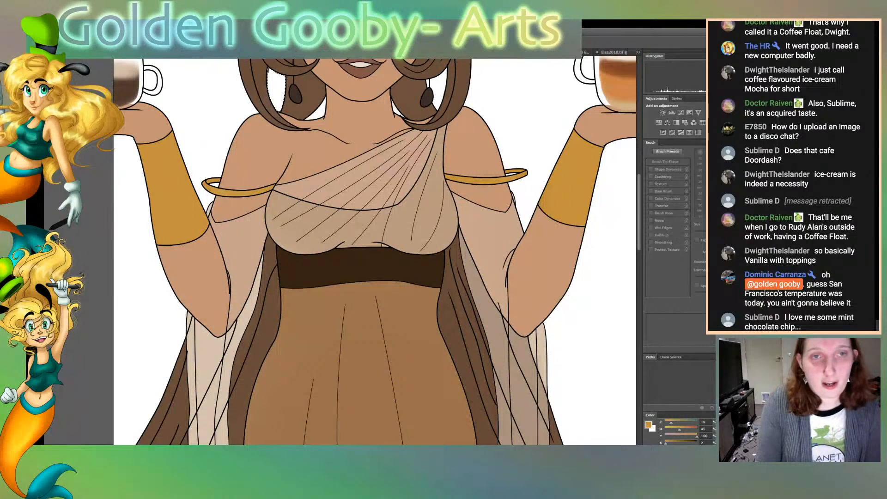
left_click(438, 91, "shift")
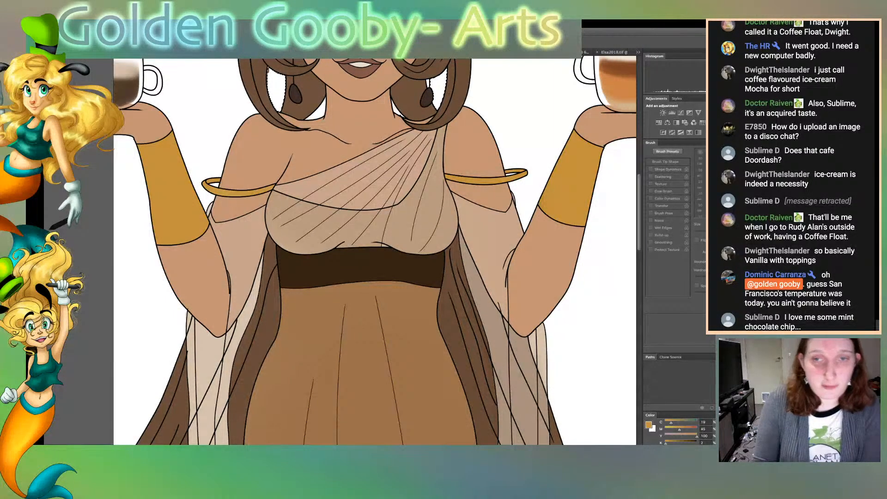
key("b")
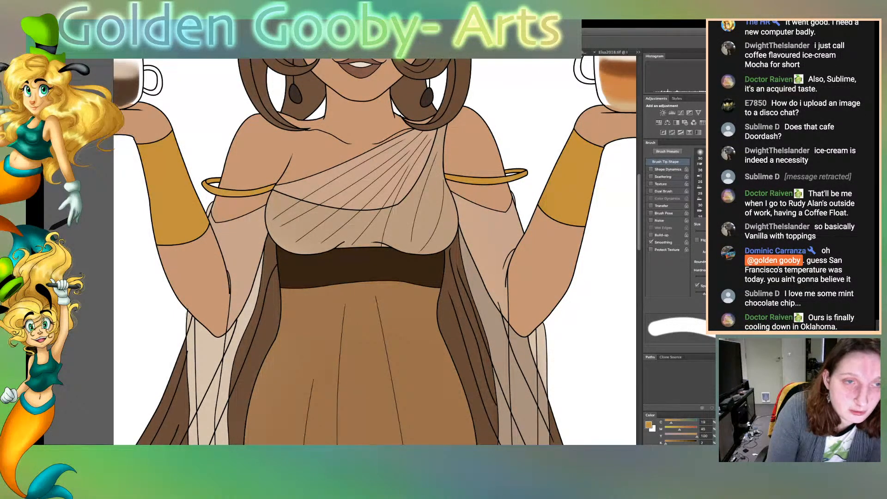
Sample the skin tone and reduce the brush to a fine size for touching up the skin
key("w")
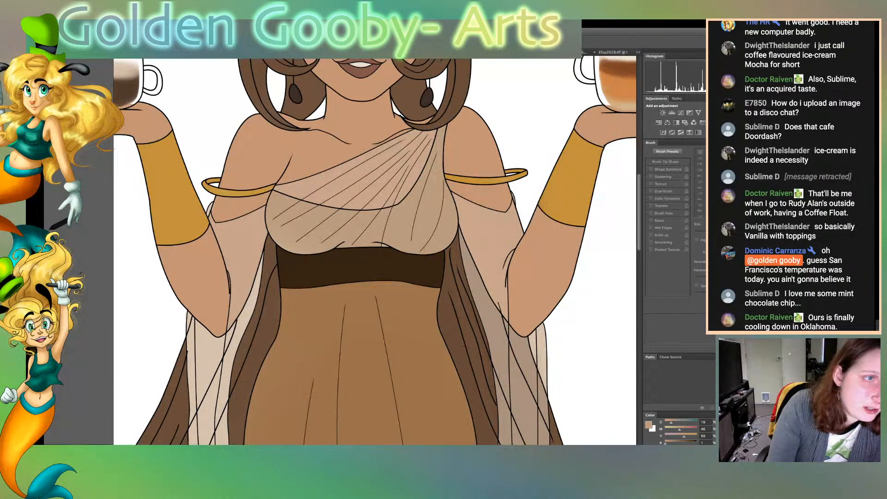
key("b")
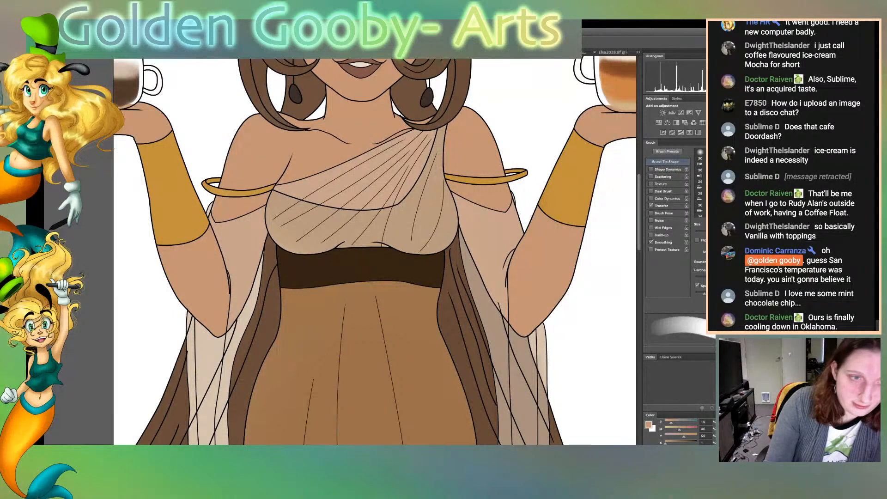
key("[")
key("[")
key("[")
key("[")
key("[")
key("[")
key("[")
key("[")
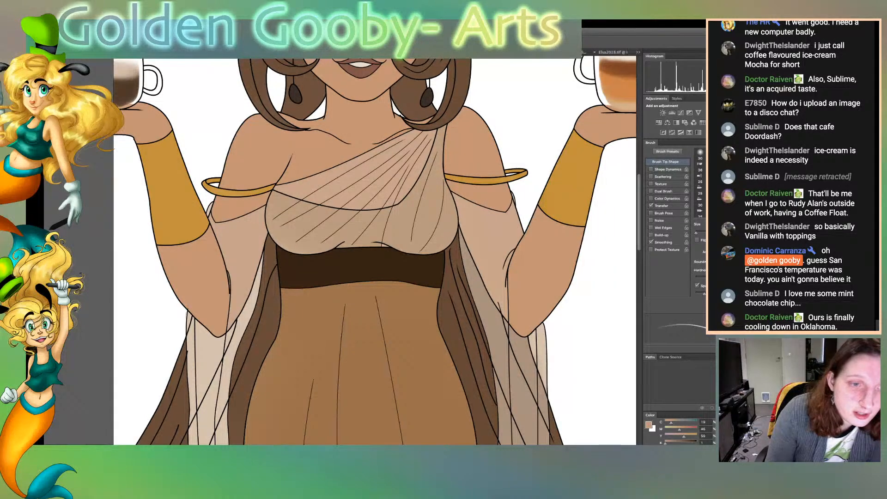
Sample the taupe of the sheer right sleeve and roughly paint the left sleeve below the elbow with an enlarged brush
scroll(374, 251, "down", 5)
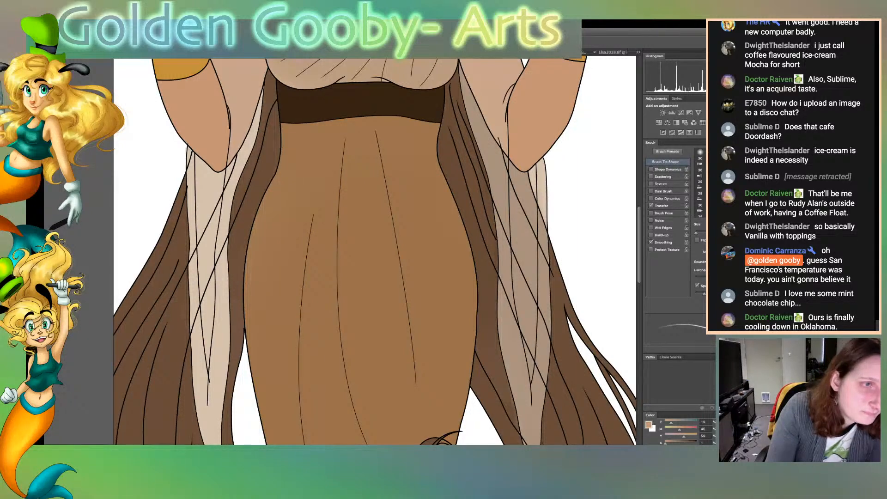
key("w")
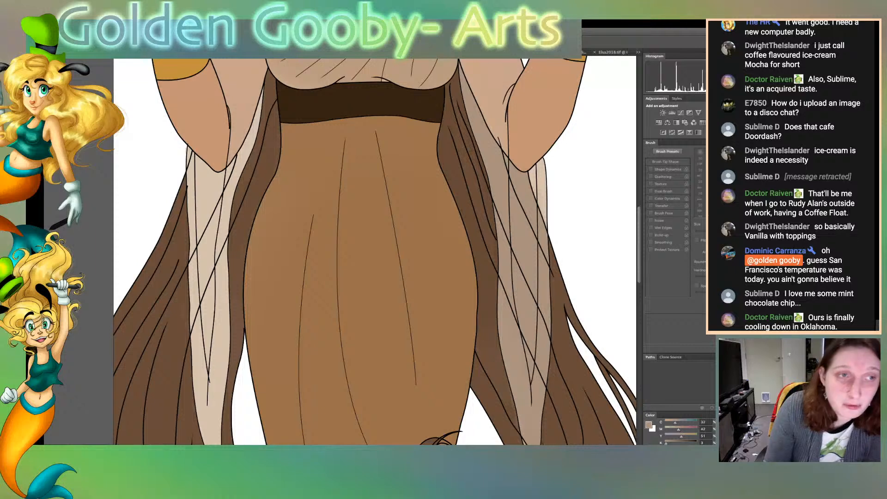
key("b")
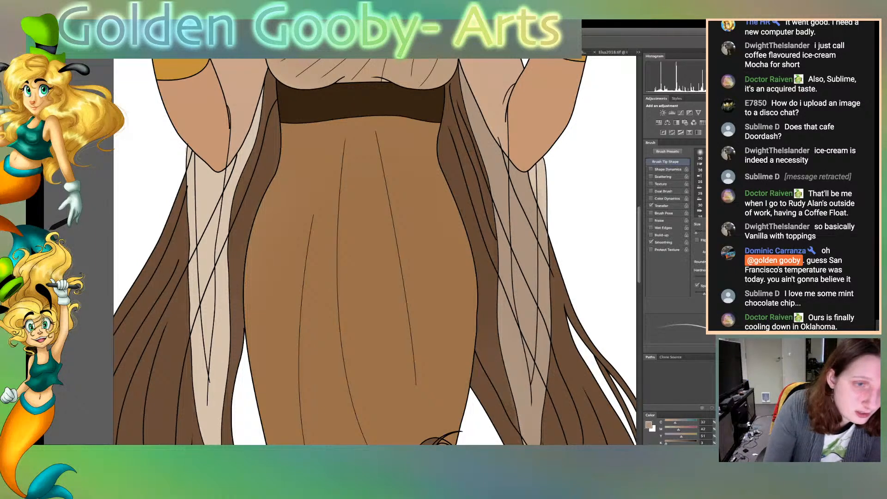
key("bracketright")
key("bracketright")
key("bracketright")
key("bracketright")
key("bracketright")
key("bracketright")
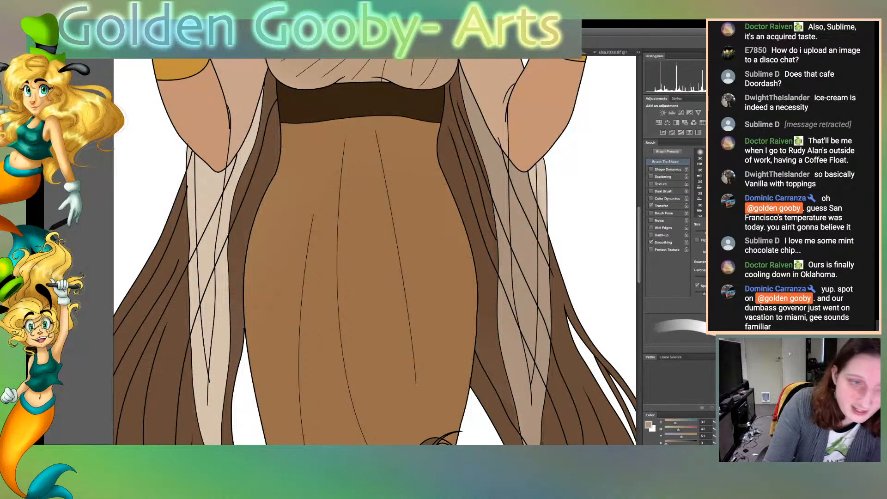
left_click_drag(209, 406, 208, 192)
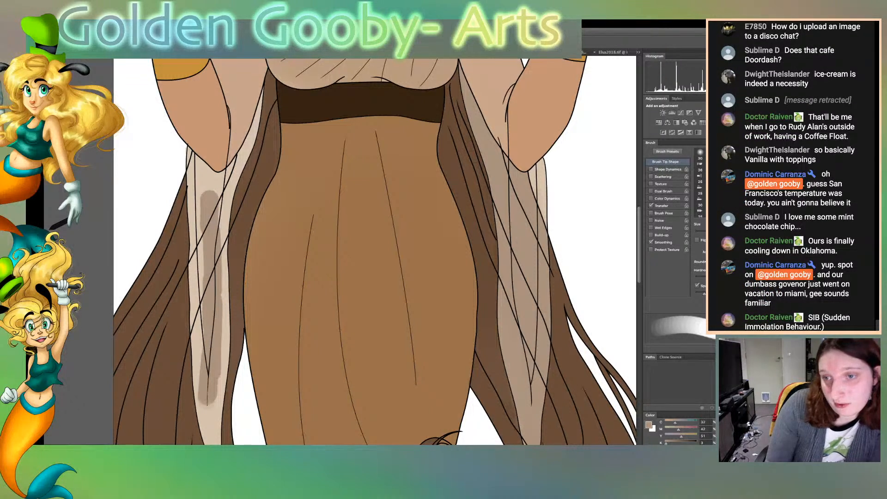
left_click_drag(207, 363, 212, 224)
mouse_move(221, 254)
left_mouse_down()
mouse_move(217, 191)
mouse_move(196, 180)
mouse_move(193, 194)
left_mouse_up()
left_click_drag(226, 196, 223, 301)
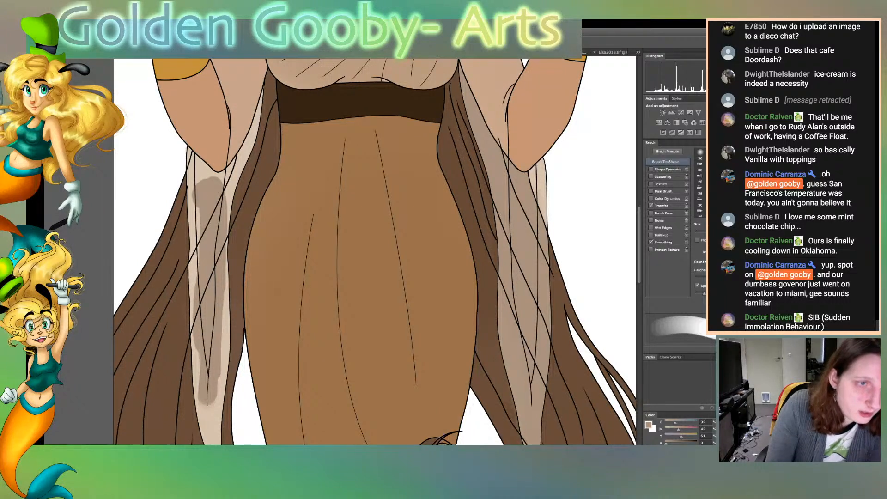
Select all sections of the left sleeve below the elbow, paint them completely with the taupe tint, and deselect
key("w")
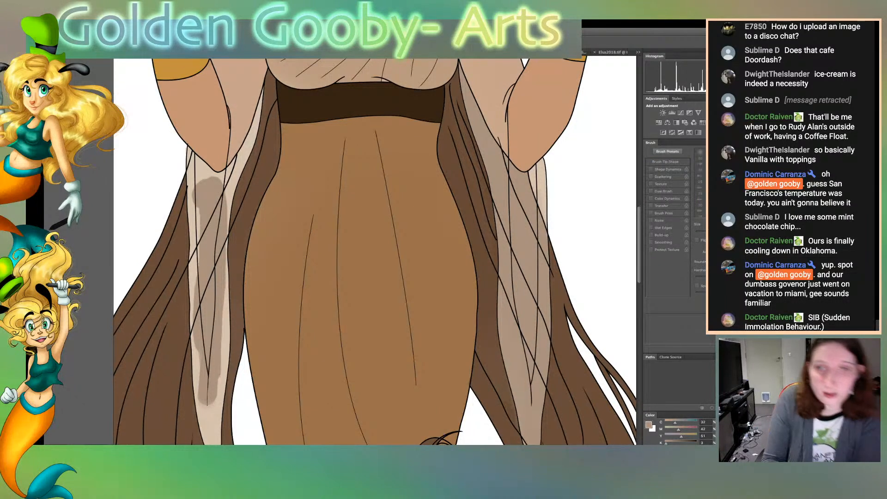
left_click(209, 196)
left_click(191, 203, "shift")
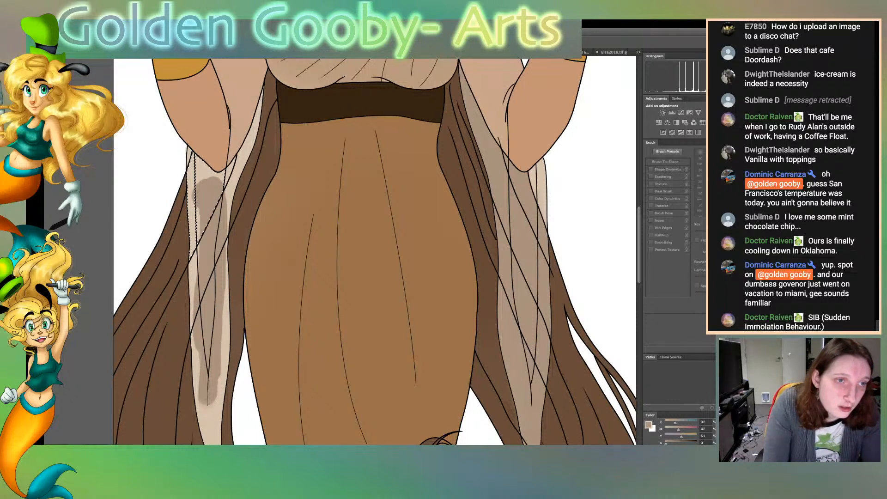
left_click(224, 213, "shift")
left_click(246, 150, "shift")
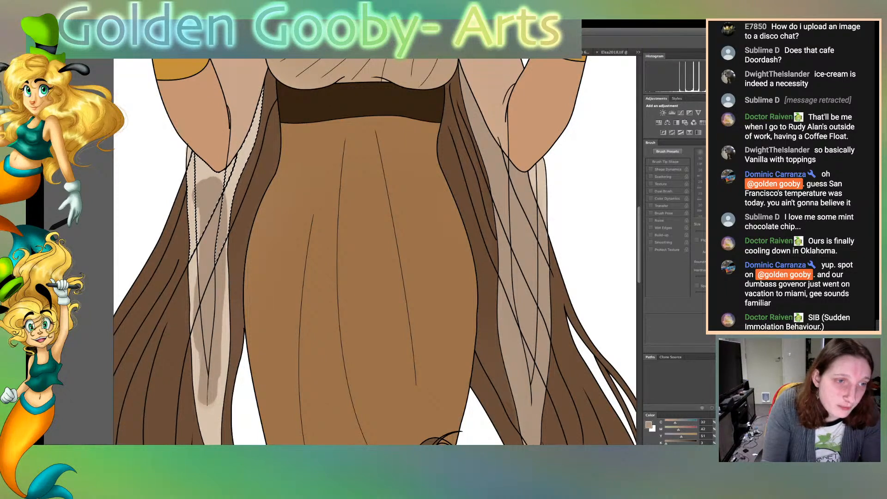
left_click(207, 257, "shift")
left_click(223, 295, "shift")
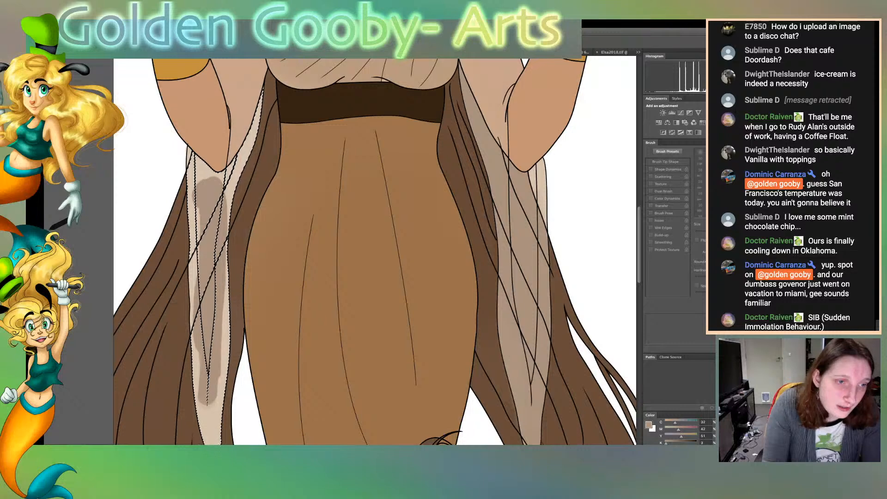
scroll(374, 251, "down", 2)
scroll(374, 252, "down", 2)
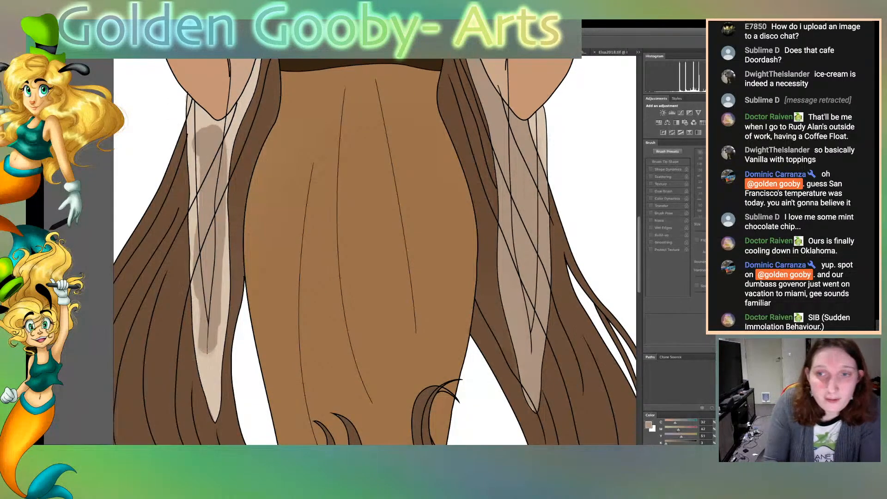
key("b")
mouse_move(220, 155)
left_mouse_down()
mouse_move(192, 136)
mouse_move(196, 277)
mouse_move(217, 362)
mouse_move(214, 418)
mouse_move(226, 217)
mouse_move(255, 69)
left_mouse_up()
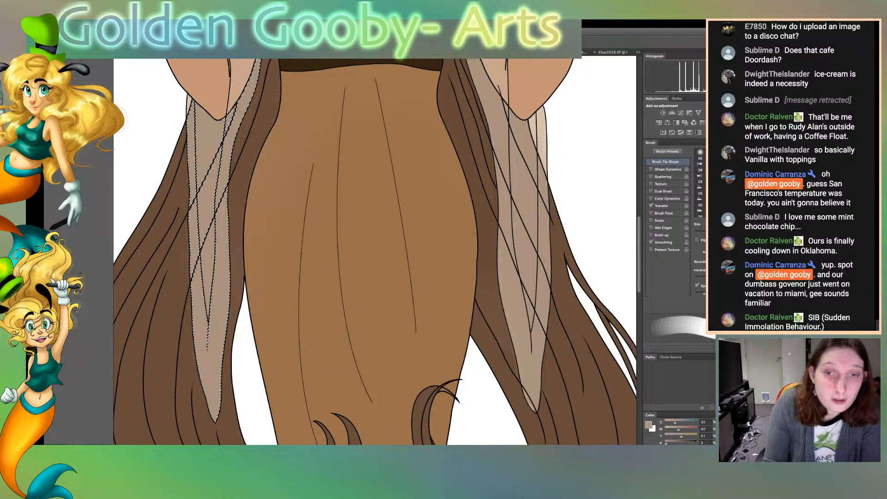
scroll(374, 251, "up", 5)
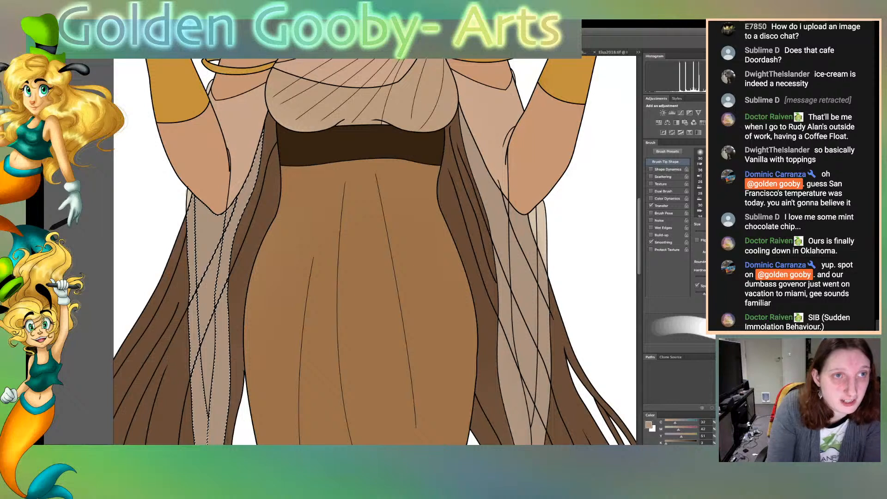
key("ctrl+d")
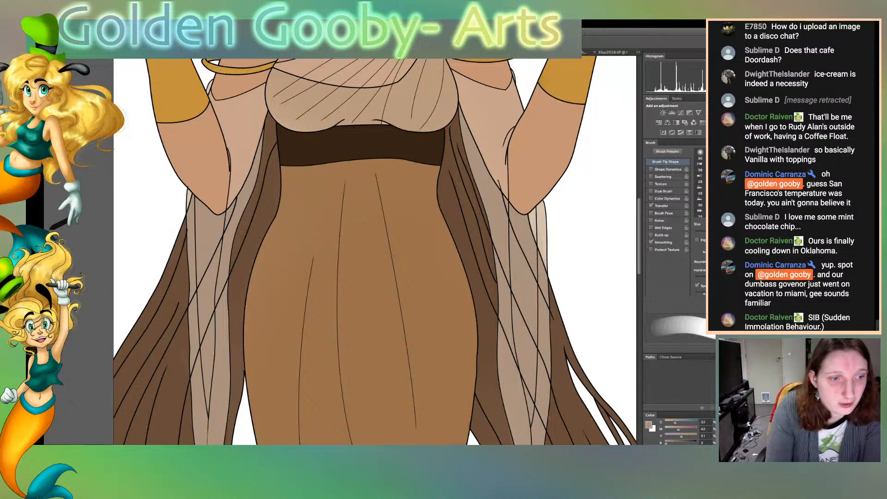
Touch up the edge of the right sleeve's lower tip with the taupe tint, using a much finer brush
key("bracketleft")
key("bracketleft")
key("bracketleft")
key("bracketleft")
key("bracketleft")
key("bracketleft")
key("bracketleft")
key("bracketleft")
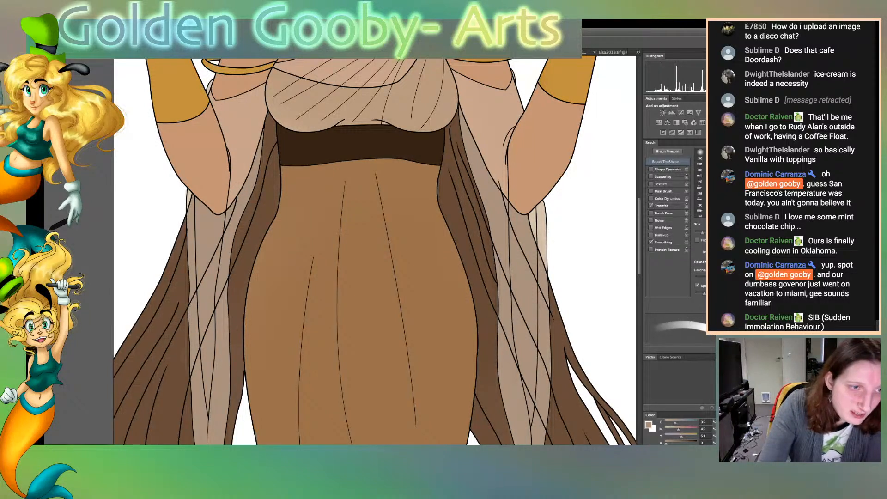
key("bracketleft")
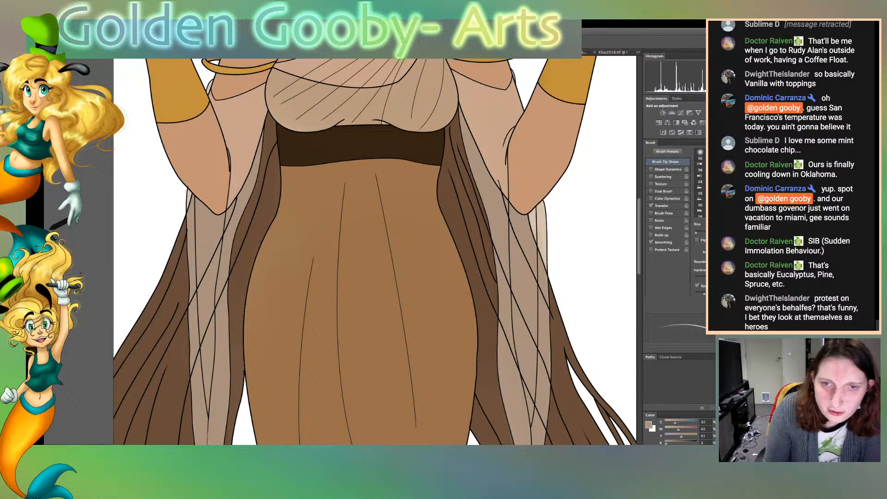
scroll(374, 252, "down", 10)
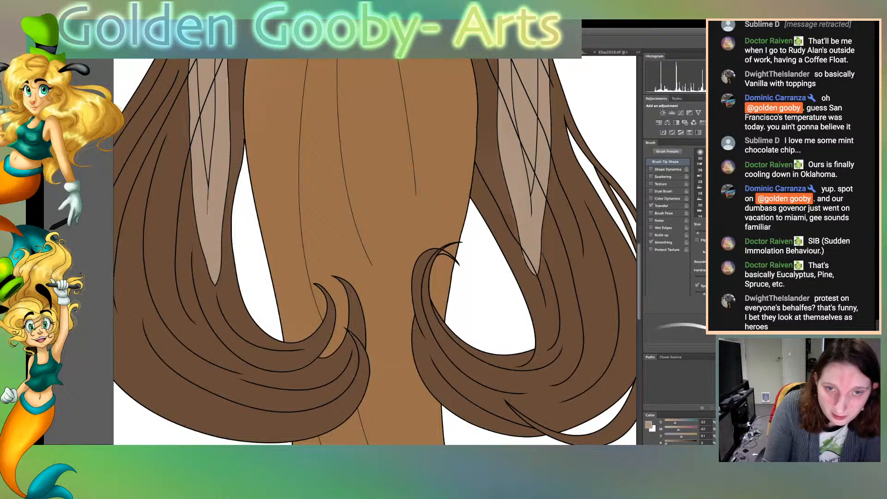
left_click_drag(545, 207, 542, 241)
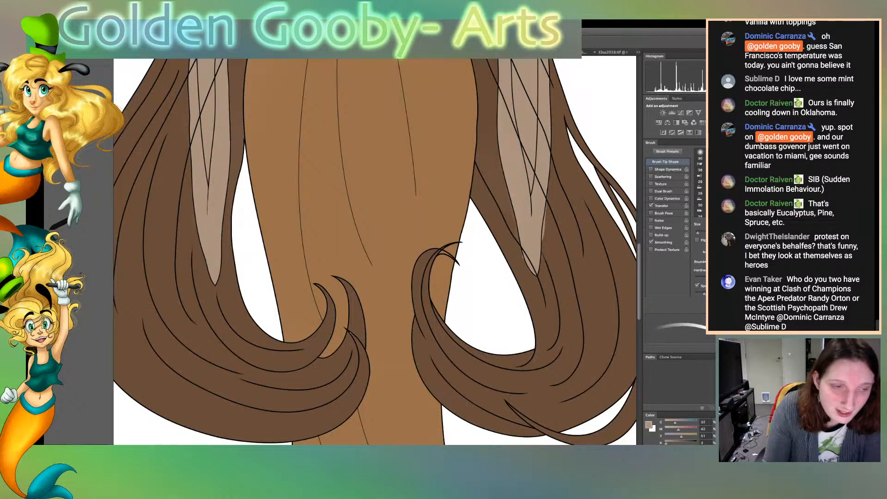
Sample the hair brown beside the right sleeve's tip as the painting colour
key("i")
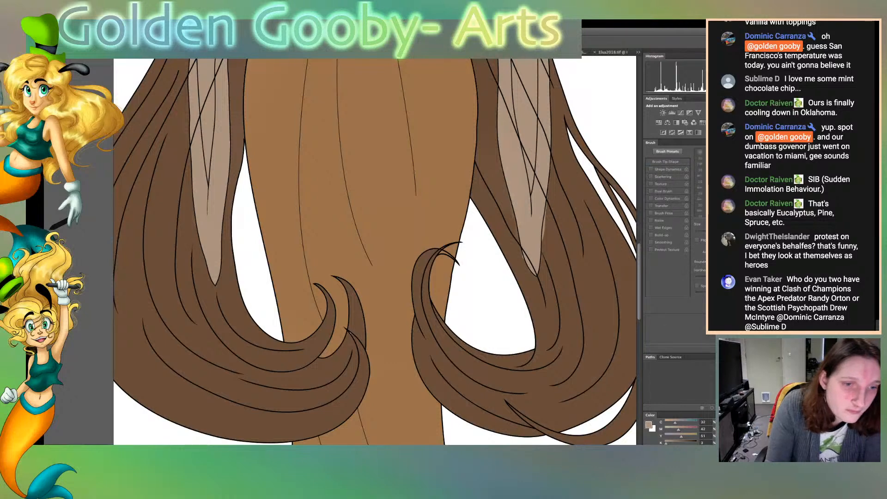
left_click(551, 241)
key("b")
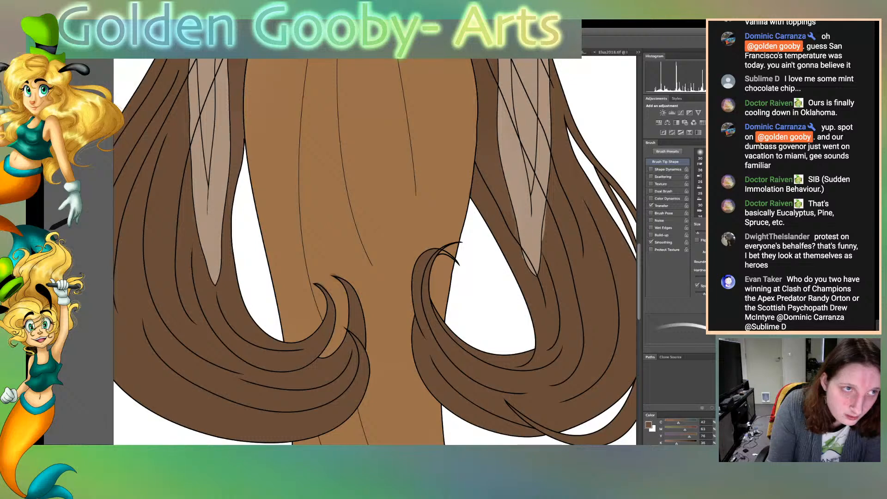
Select the dress area between the hair curls and sample its tan as the painting colour
key("w")
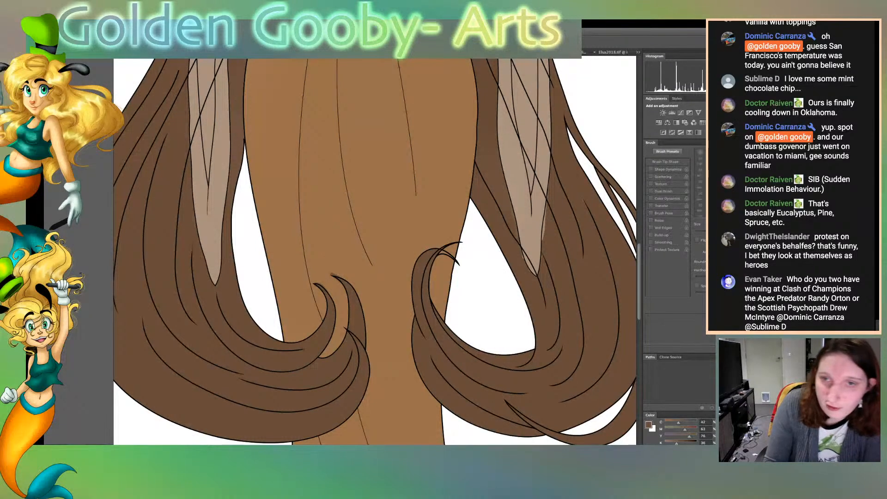
left_click(385, 277)
left_click(385, 277)
key("b")
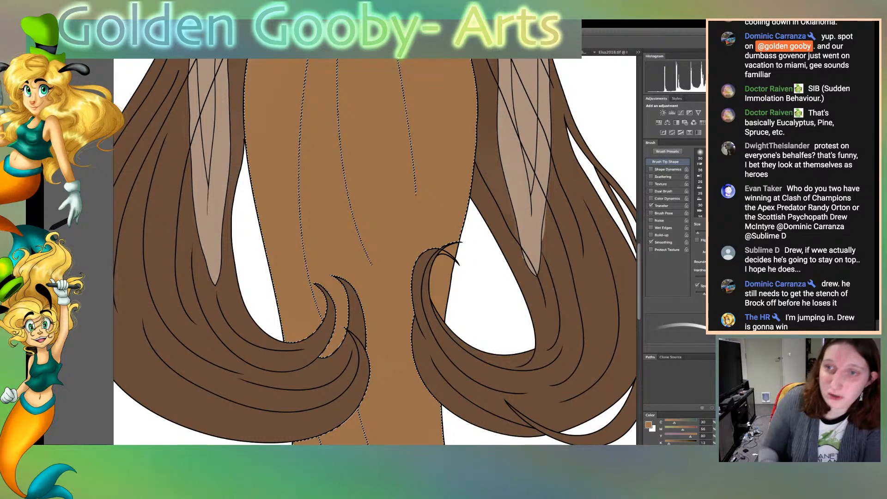
Deselect the dress, paint the thin tips of the right curl with hair brown, and clear the overspill from the white gap beside them
key("w")
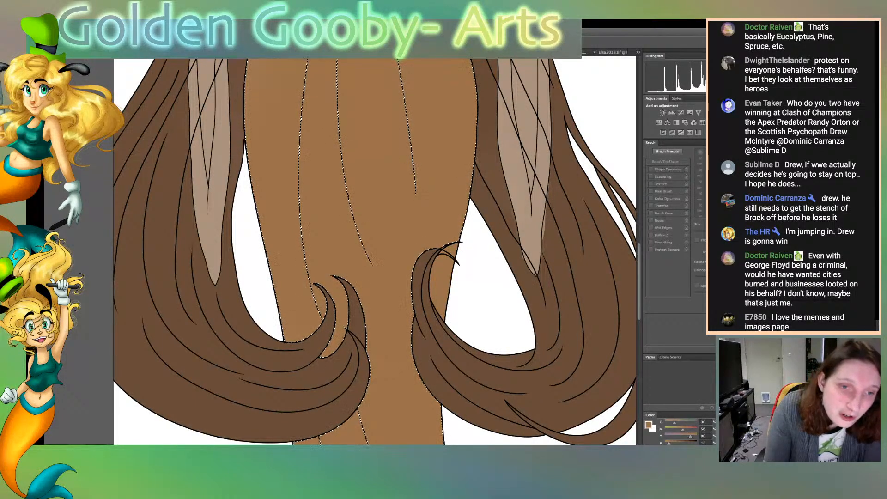
key("b")
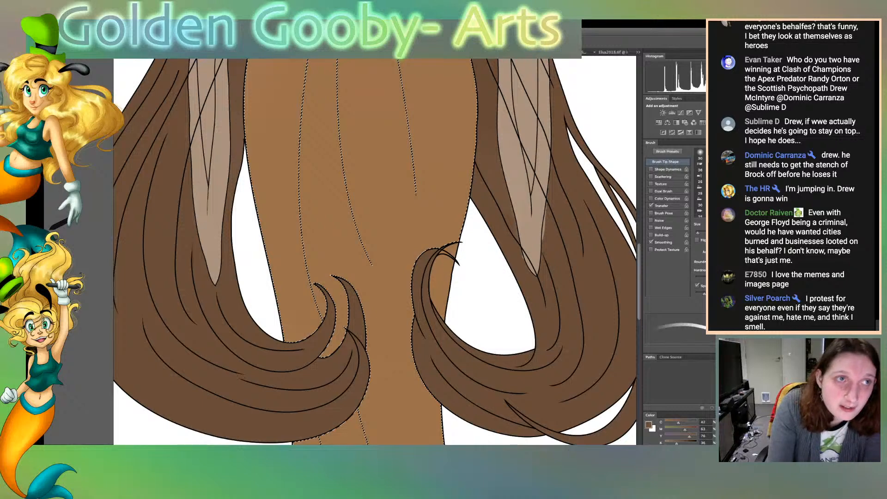
key("ctrl+d")
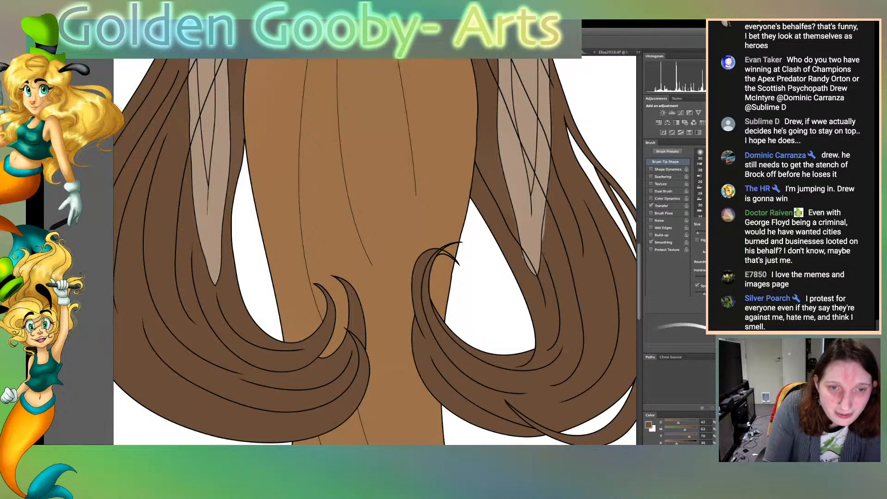
mouse_move(447, 245)
left_mouse_down()
mouse_move(465, 244)
mouse_move(451, 257)
mouse_move(461, 268)
left_mouse_up()
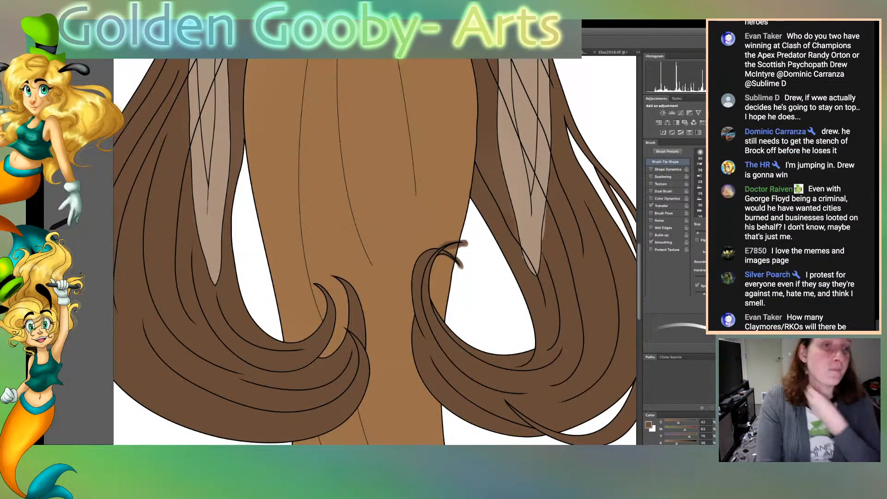
key("w")
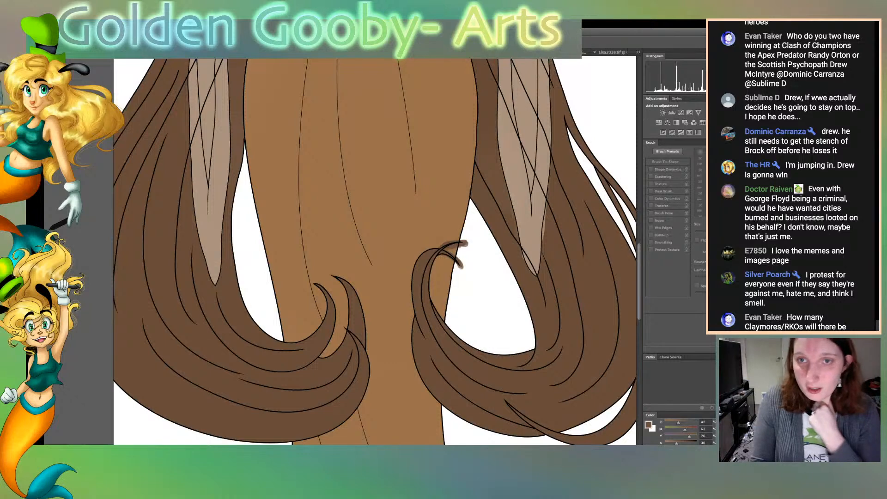
left_click(488, 296)
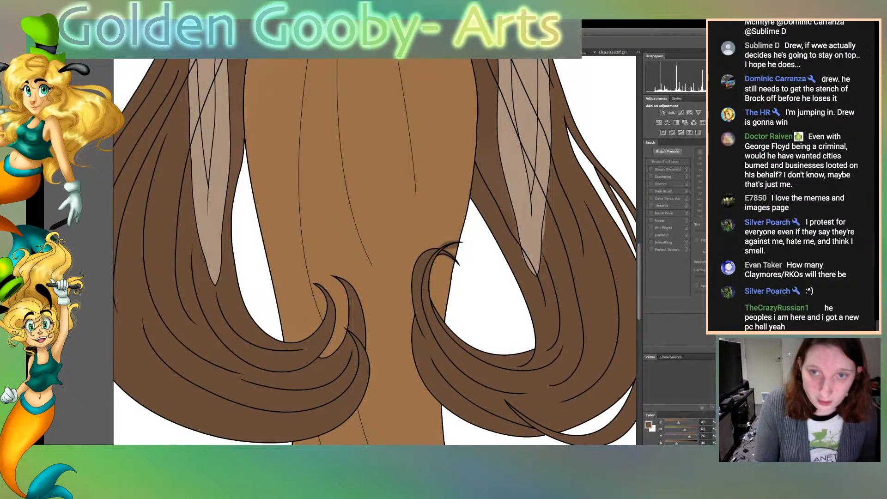
Select the dress and paint out the brown overspill around the right curl's tip with its tan, using an enlarged brush
left_click(383, 207)
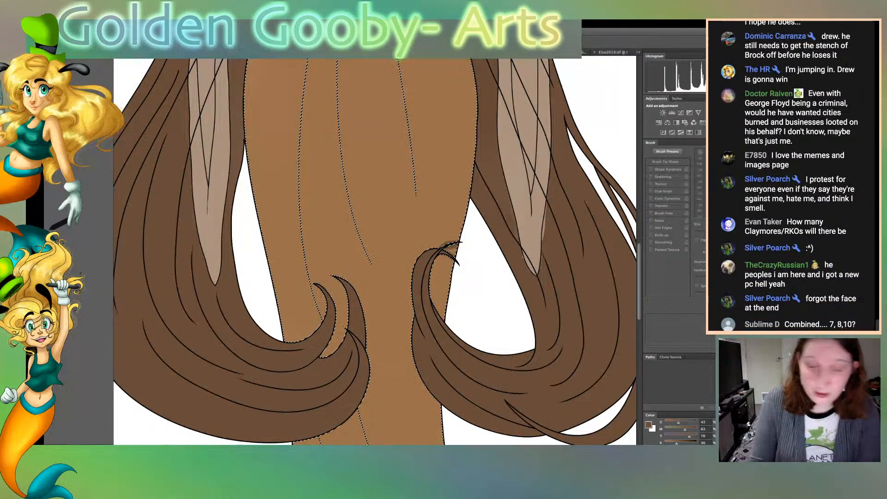
key("ctrl+Tab")
key("ctrl+shift+Tab")
key("b")
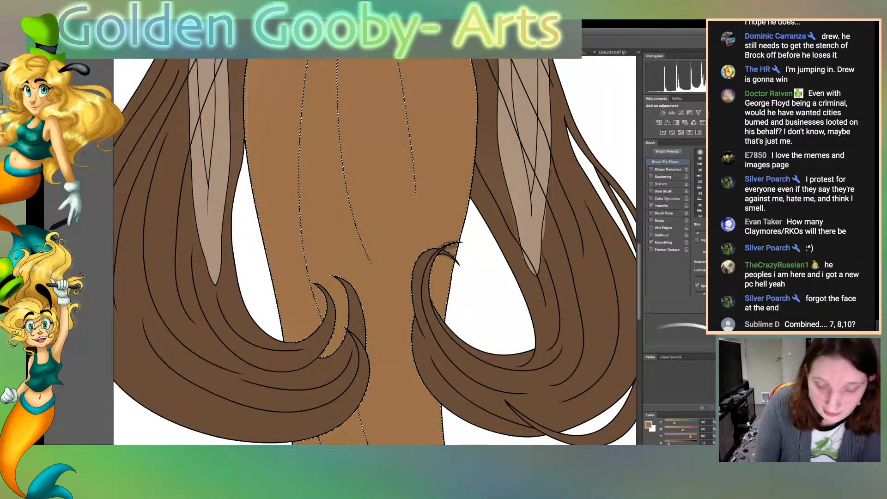
key("]")
key("]")
key("]")
key("]")
key("]")
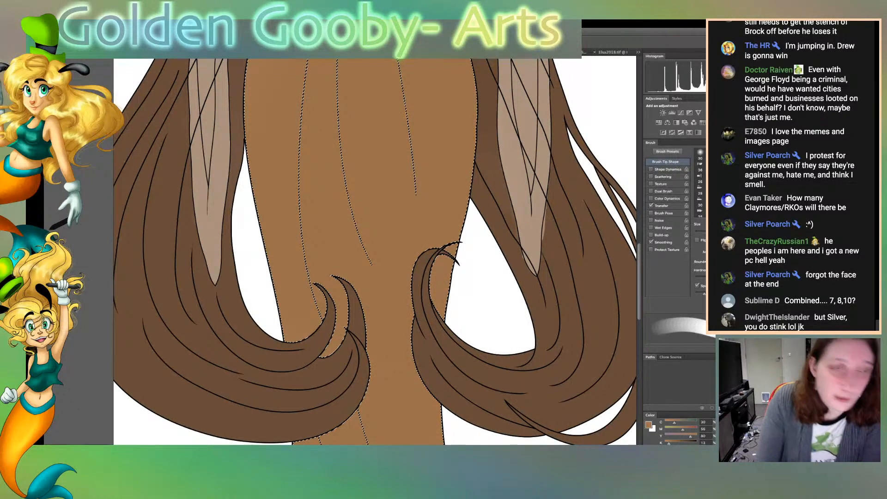
Select the long hair on the right, sample its brown for touching it up, and deselect
key("w")
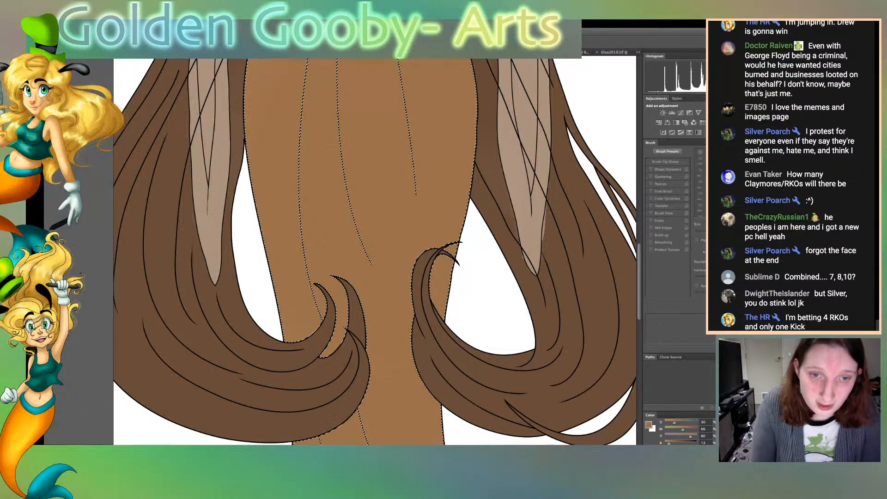
left_click(488, 144)
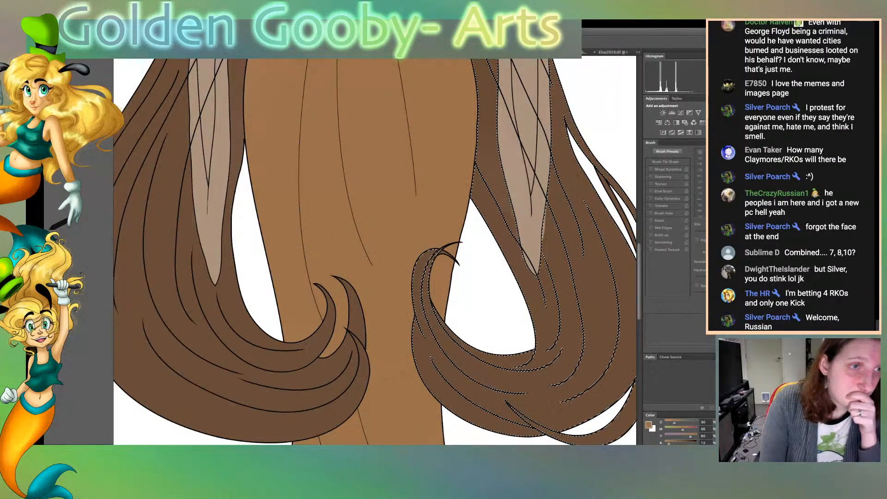
left_click(488, 143)
key("b")
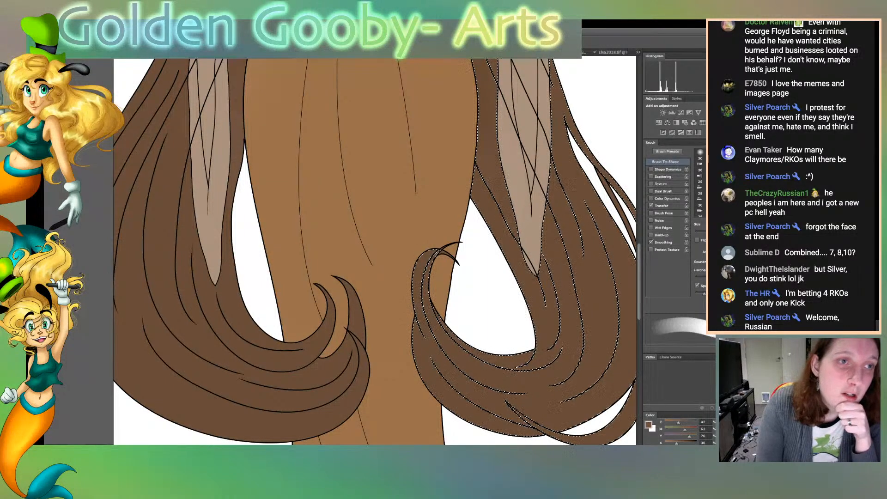
key("ctrl+d")
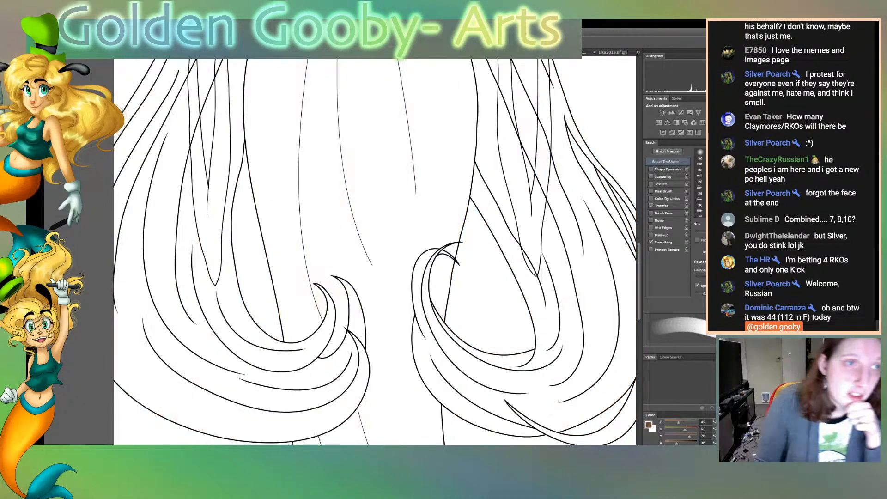
Display only the line art and taper the blunt end of the short hair strand line beside the left sleeve with a fine eraser
key("e")
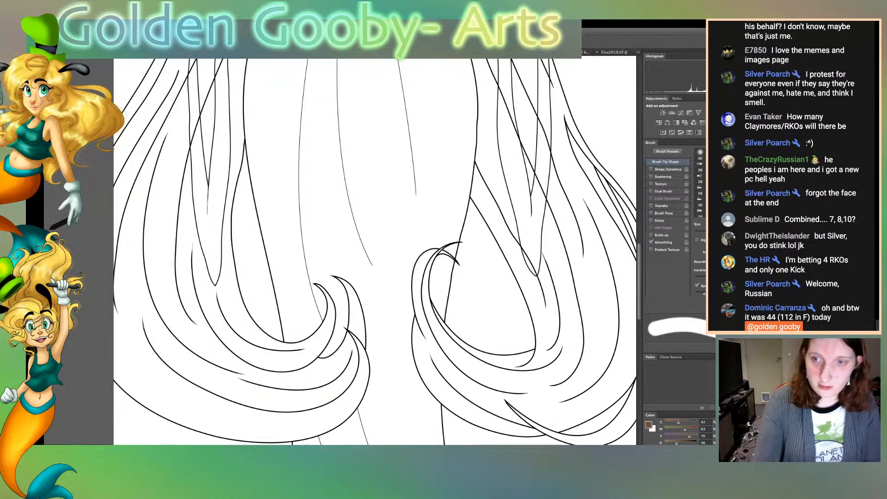
key("super+plus")
key("super+plus")
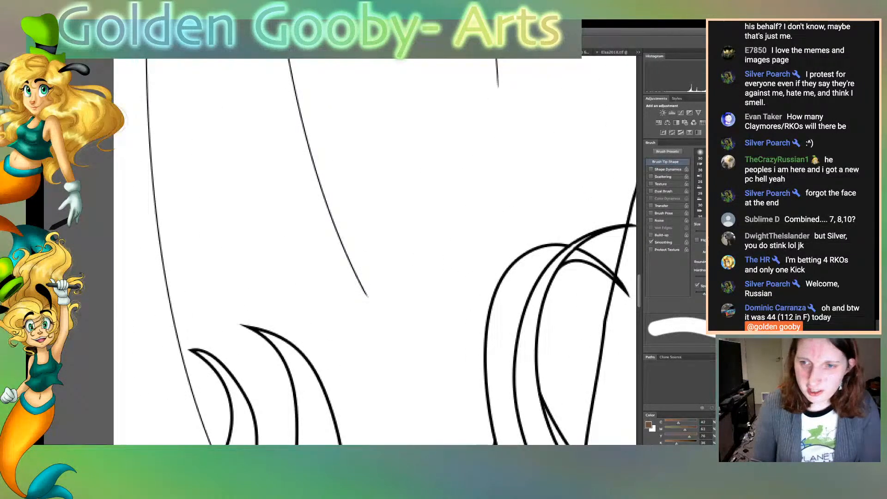
key("bracketleft")
key("bracketleft")
key("bracketleft")
key("bracketleft")
key("bracketleft")
key("bracketleft")
key("bracketleft")
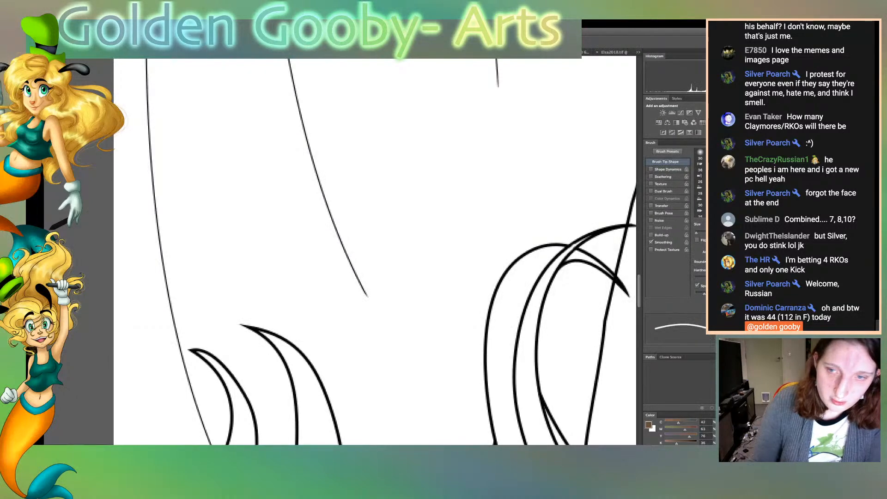
scroll(374, 252, "left", 10)
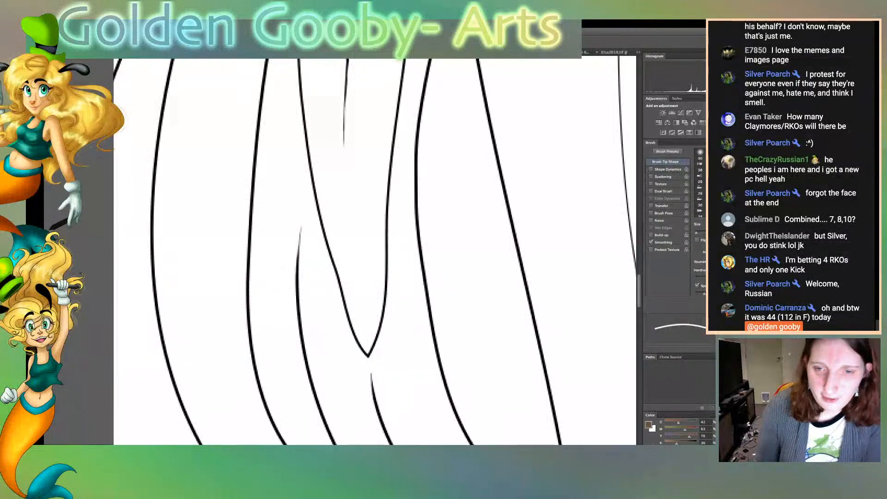
scroll(375, 251, "up", 10)
scroll(375, 251, "up", 2)
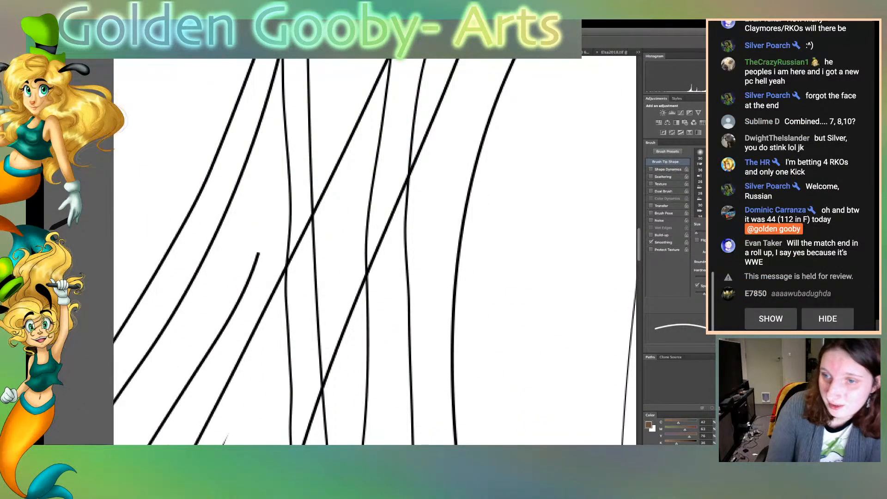
left_click_drag(261, 252, 252, 283)
left_click_drag(259, 252, 253, 277)
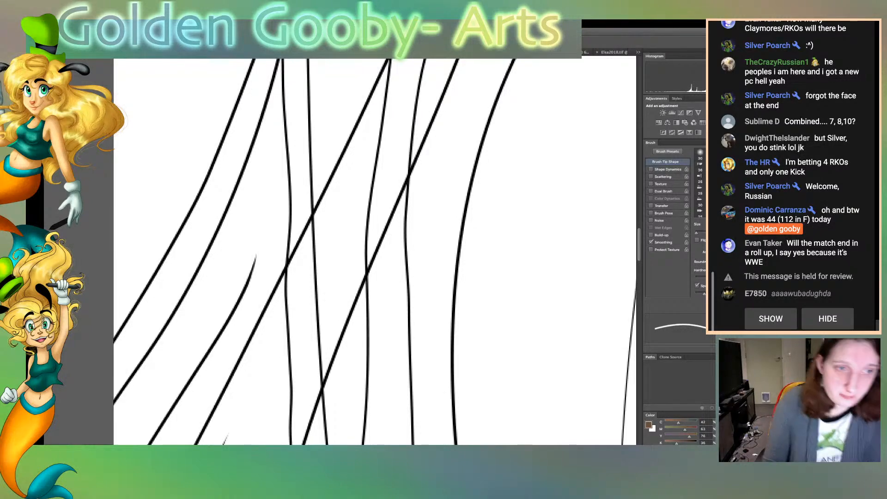
Examine the coloured figure at full view and close up around the face and hair for remaining flaws
key("super+minus")
key("super+minus")
key("super+minus")
key("super+minus")
key("super+minus")
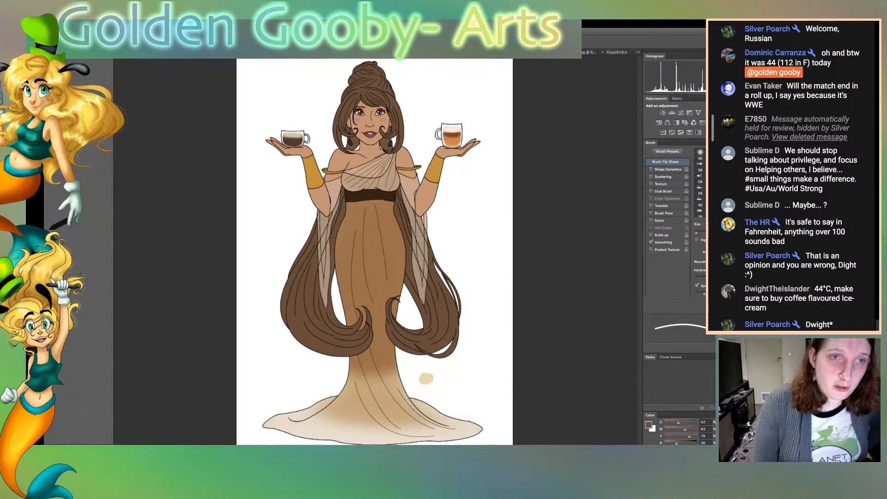
key("super+plus")
key("super+plus")
key("super+plus")
left_click_drag(450, 353, 446, 325)
key("super+plus")
key("super+plus")
key("super+minus")
key("super+minus")
key("super+minus")
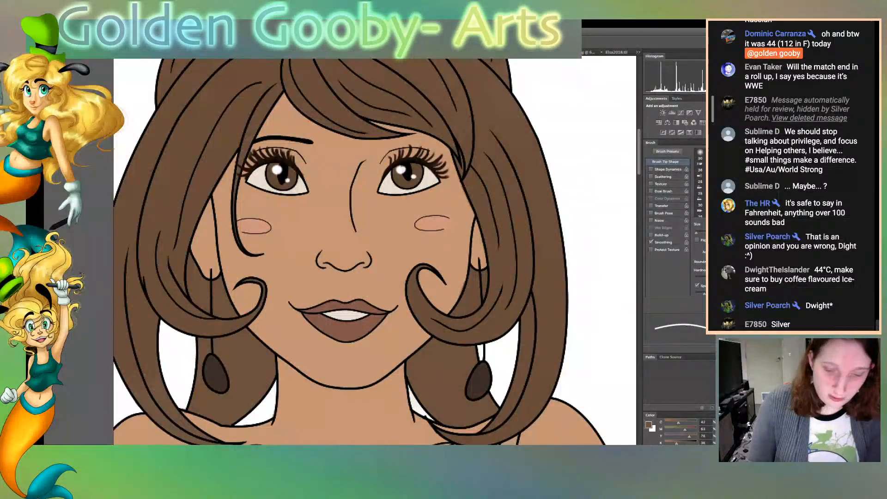
key("super+minus")
key("super+minus")
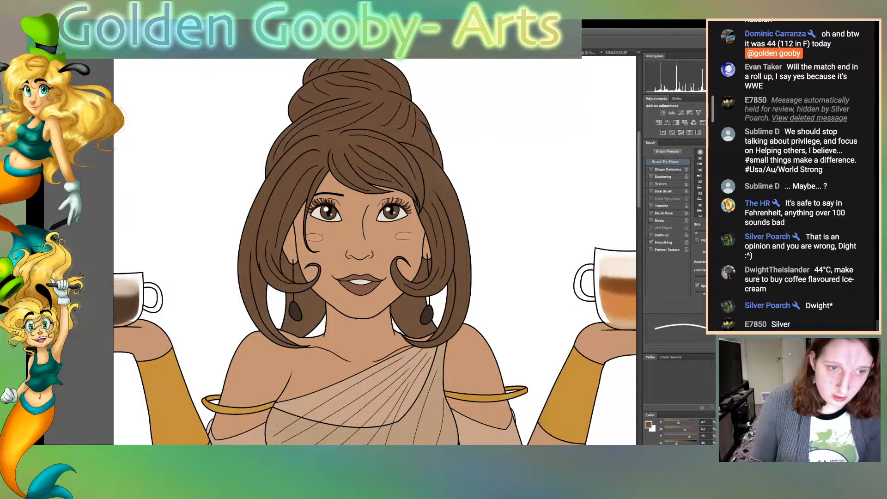
key("super+minus")
key("super+minus")
key("super+minus")
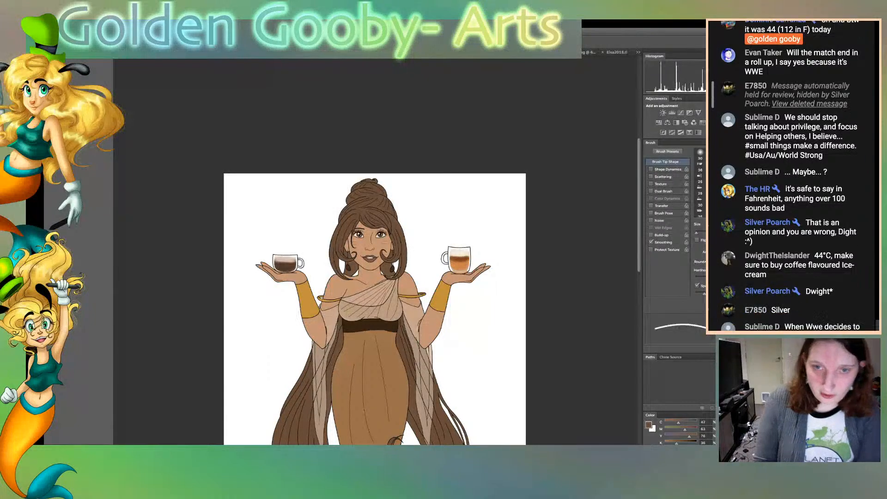
Display only the goddess line art over the taupe sunburst background
scroll(374, 277, "down", 3)
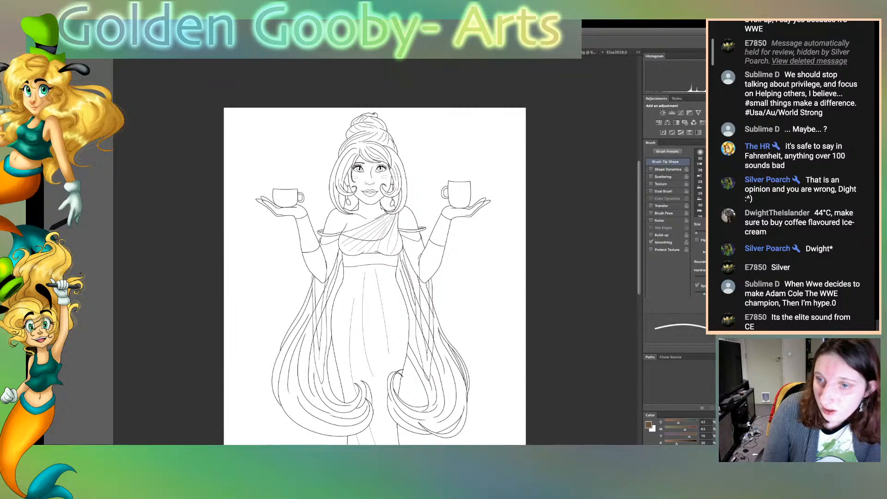
scroll(374, 278, "down", 3)
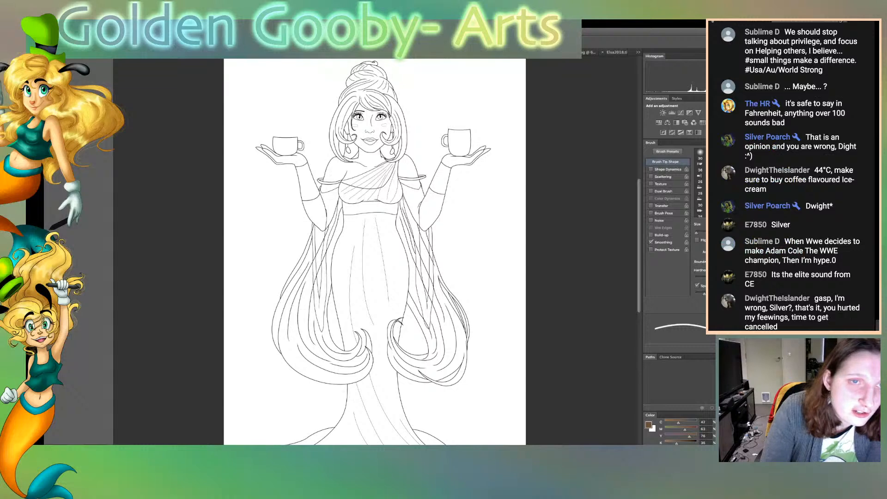
key("b")
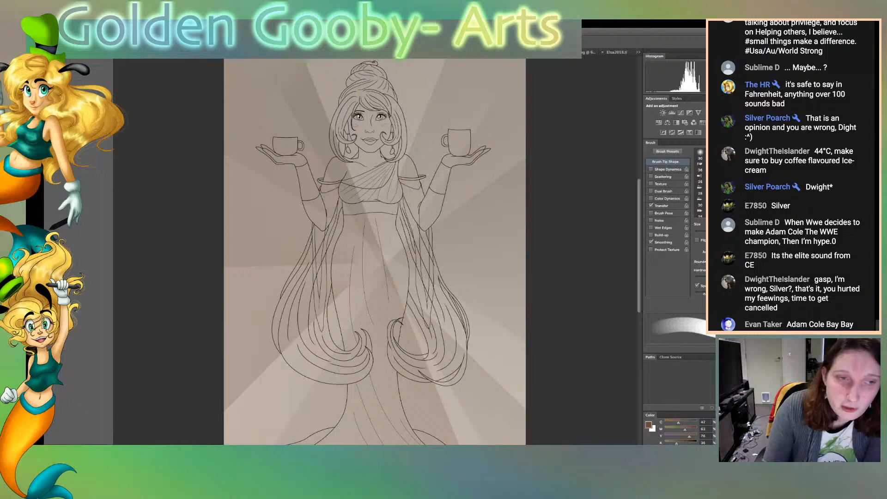
Erase the skirt, long hair, waist and lower arms from the displayed line art with a much larger hard eraser
key("e")
key("bracketright")
key("bracketright")
key("bracketright")
key("bracketright")
key("bracketright")
key("bracketright")
key("bracketright")
key("bracketright")
key("bracketright")
key("bracketright")
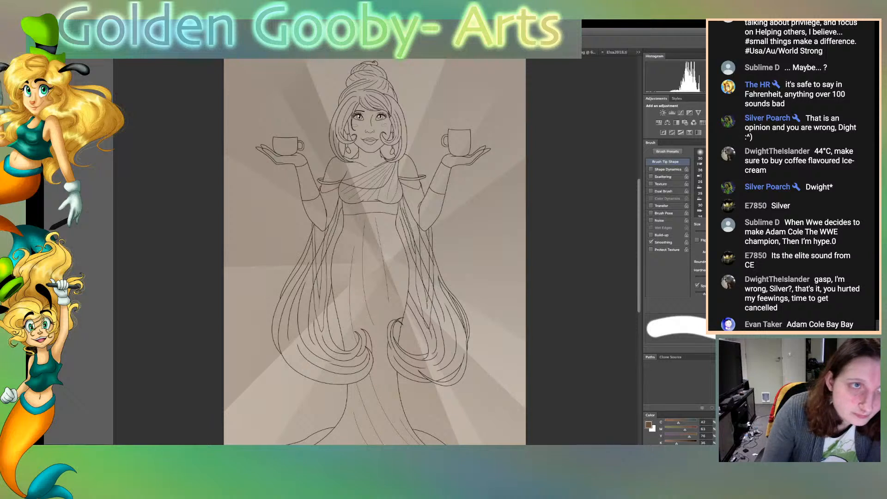
mouse_move(462, 355)
left_mouse_down()
mouse_move(318, 416)
mouse_move(422, 436)
left_mouse_up()
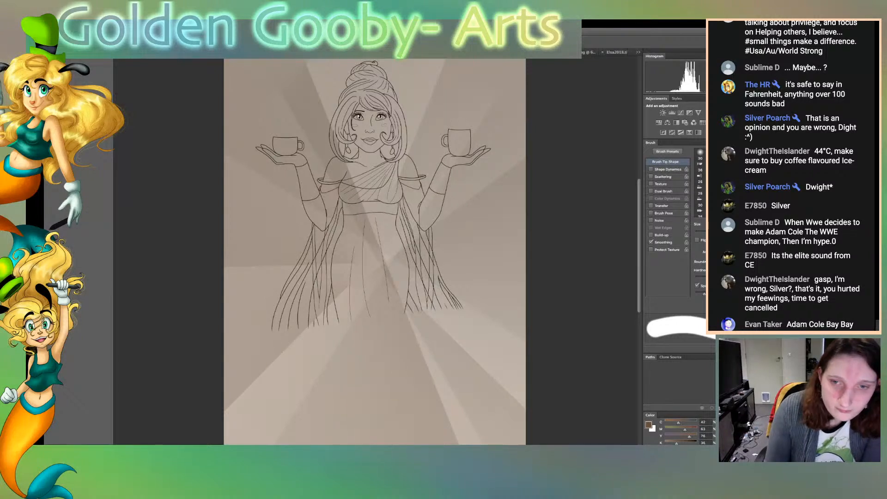
scroll(374, 251, "down", 5)
left_click_drag(490, 384, 330, 390)
mouse_move(330, 221)
left_mouse_down()
mouse_move(452, 200)
mouse_move(397, 143)
mouse_move(402, 122)
mouse_move(445, 113)
left_mouse_up()
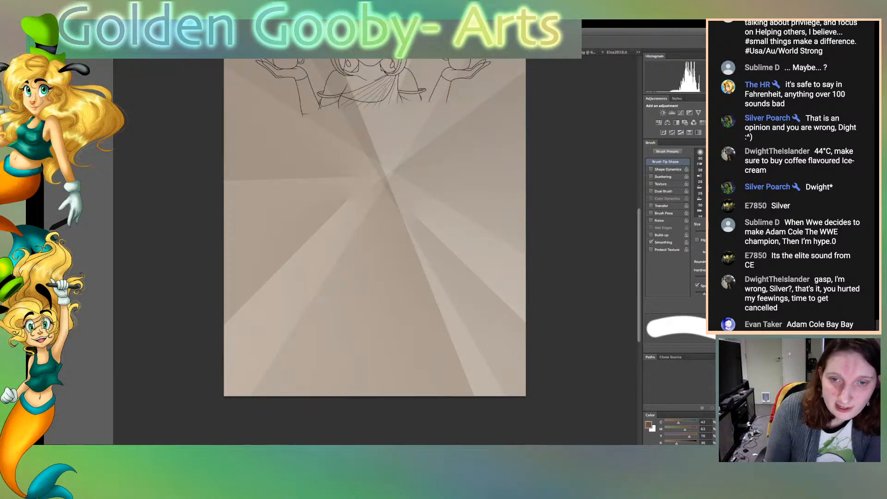
Erase the right cup together with the hand and forearm holding it
scroll(375, 251, "up", 6)
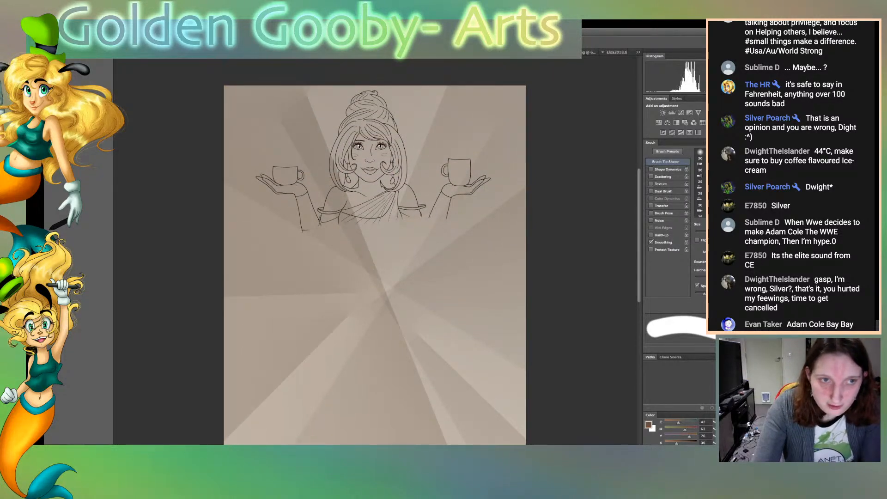
key("super+plus")
key("super+plus")
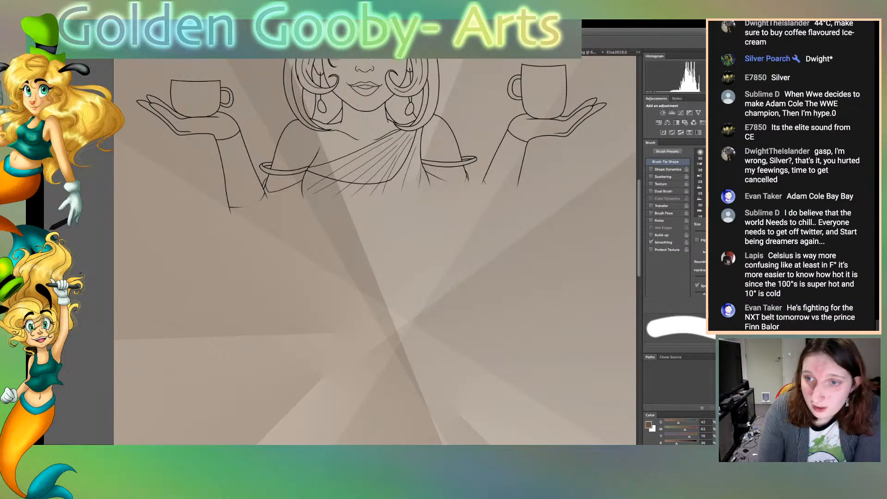
scroll(374, 251, "up", 5)
mouse_move(494, 307)
left_mouse_down()
mouse_move(515, 208)
mouse_move(529, 200)
mouse_move(529, 247)
mouse_move(550, 252)
left_mouse_up()
mouse_move(564, 196)
left_mouse_down()
mouse_move(574, 245)
mouse_move(603, 234)
left_mouse_up()
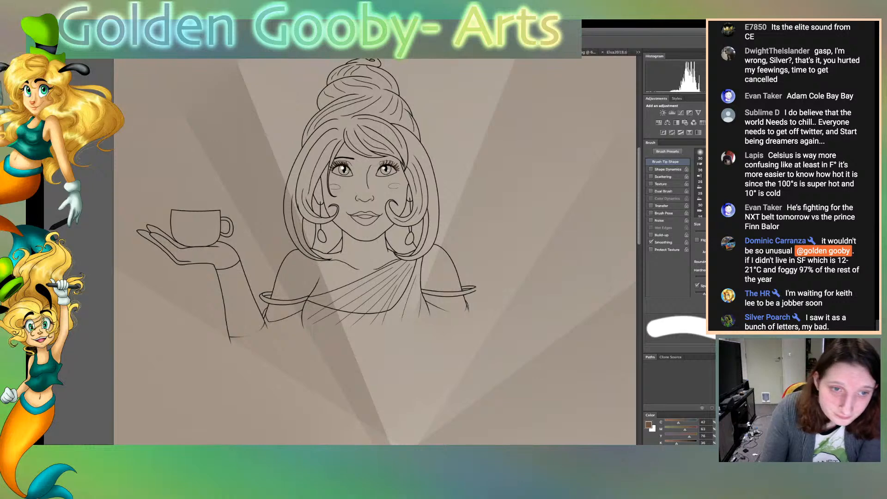
Erase the shoulders, dress top, left arm and cup, neck, earrings and the hair framing the face
left_click_drag(467, 291, 418, 296)
mouse_move(426, 245)
left_mouse_down()
mouse_move(401, 280)
mouse_move(422, 255)
left_mouse_up()
mouse_move(398, 306)
left_mouse_down()
mouse_move(303, 323)
mouse_move(191, 252)
mouse_move(233, 329)
left_mouse_up()
mouse_move(173, 254)
left_mouse_down()
mouse_move(145, 232)
mouse_move(169, 218)
mouse_move(250, 286)
mouse_move(342, 286)
left_mouse_up()
mouse_move(282, 263)
left_mouse_down()
mouse_move(357, 286)
mouse_move(324, 247)
mouse_move(287, 224)
left_mouse_up()
mouse_move(342, 241)
left_mouse_down()
mouse_move(296, 147)
mouse_move(298, 211)
mouse_move(340, 245)
mouse_move(411, 210)
mouse_move(434, 173)
left_mouse_up()
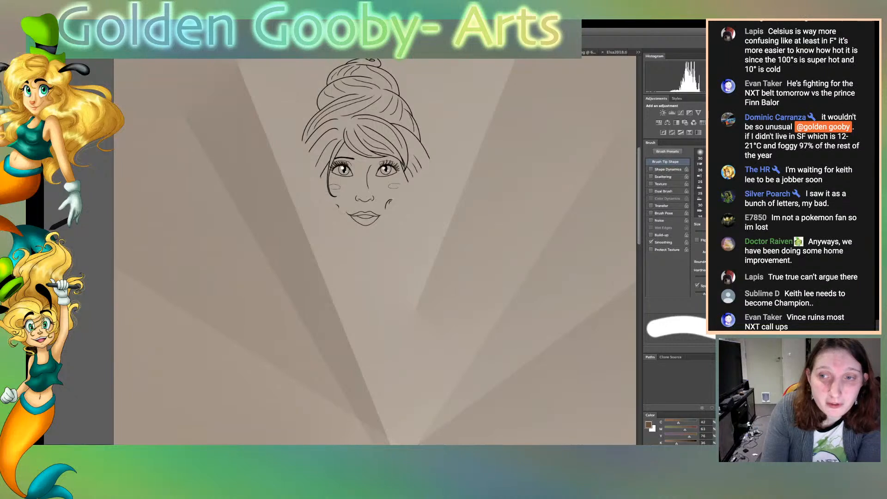
Erase the hair bun and the upper hair lines down to the fringe
mouse_move(427, 157)
left_mouse_down()
mouse_move(330, 104)
mouse_move(374, 86)
mouse_move(415, 125)
left_mouse_up()
key("ctrl+alt+z")
key("ctrl+alt+z")
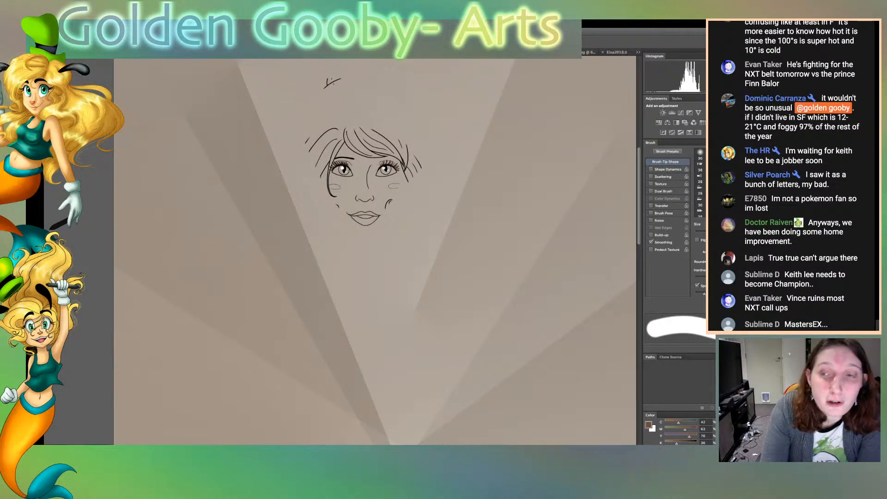
key("ctrl+alt+z")
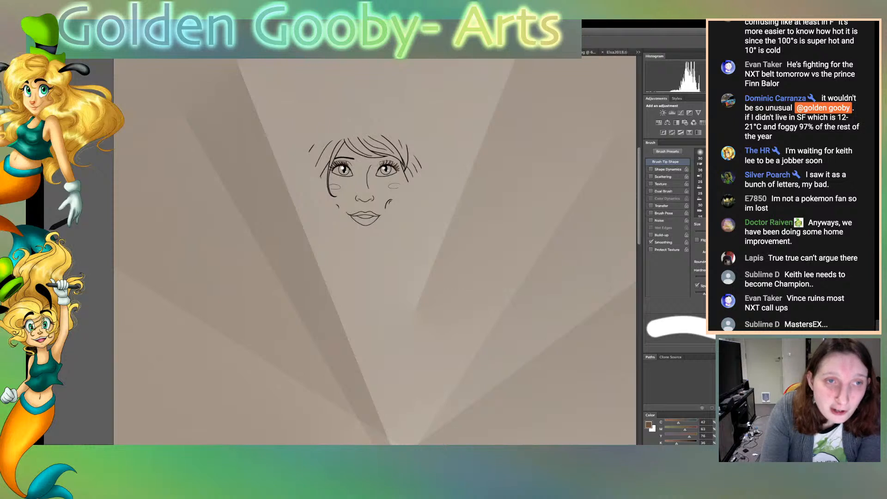
key("ctrl+alt+z")
Erase the stray hair strands beside the right eye with a smaller eraser
key("ctrl+alt+z")
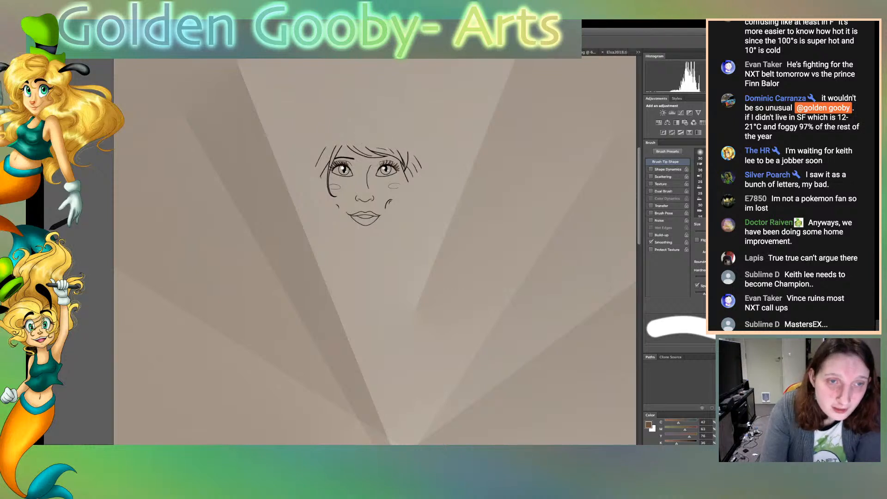
key("ctrl+plus")
scroll(374, 252, "up", 5)
key("bracketleft")
key("bracketleft")
key("bracketleft")
key("bracketleft")
key("ctrl+alt+z")
key("ctrl+alt+z")
key("ctrl+alt+z")
key("ctrl+alt+z")
key("ctrl+alt+z")
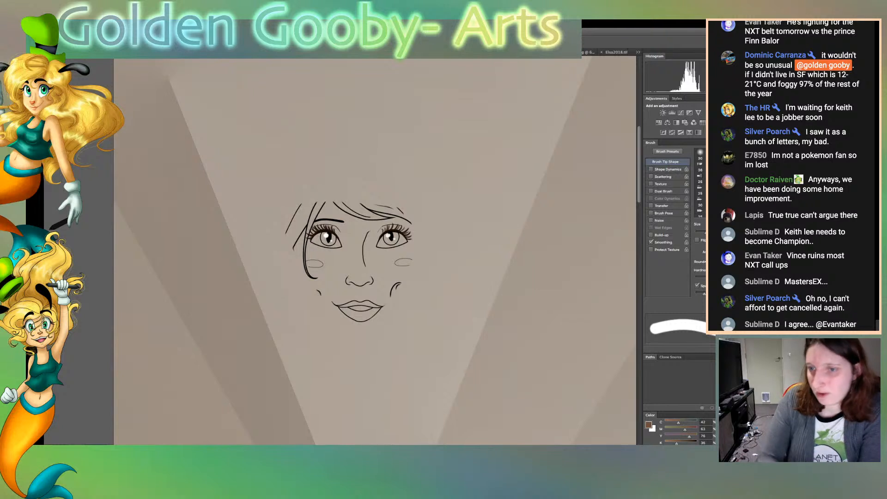
Erase the nose, mouth, cheek marks and curl lines, leaving the eye area
key("ctrl+alt+z")
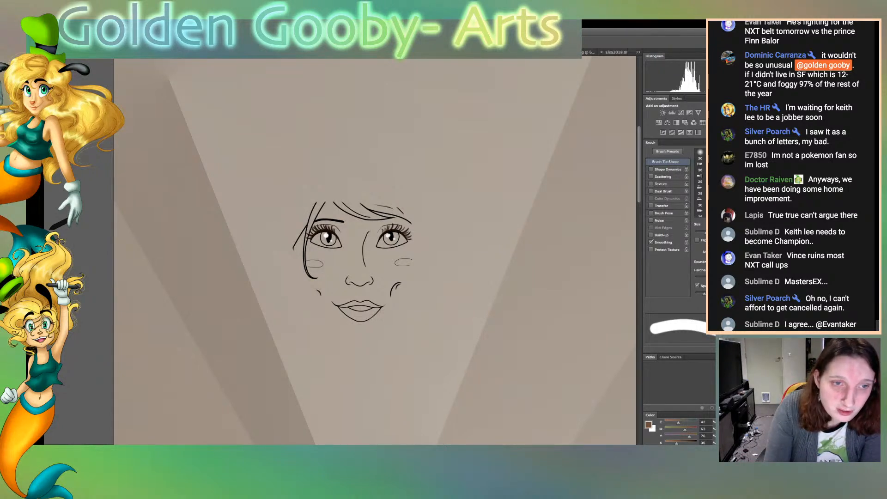
key("ctrl+alt+z")
key("ctrl+alt+z")
key("ctrl+alt+z")
key("ctrl+alt+z")
key("ctrl+alt+z")
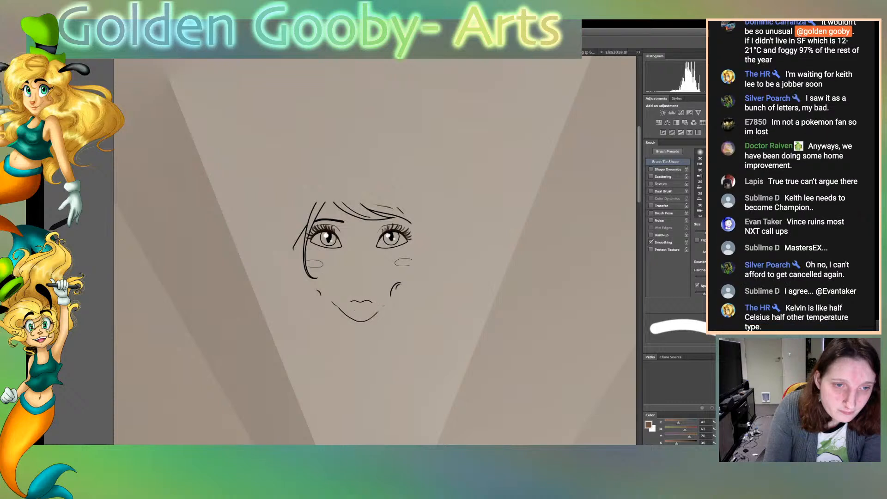
key("ctrl+alt+z")
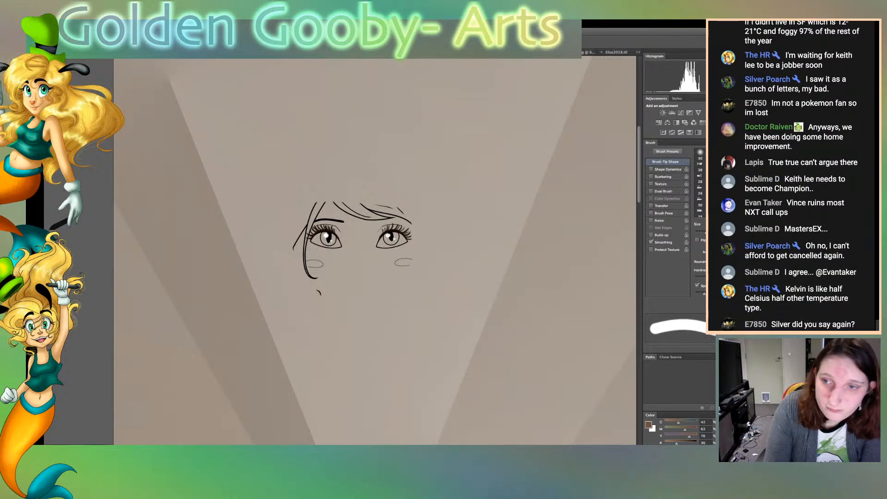
key("ctrl+alt+z")
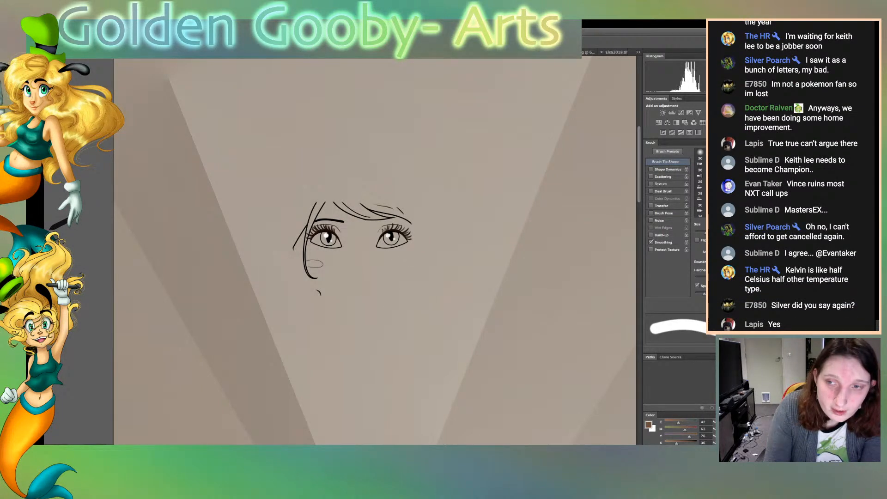
key("ctrl+alt+z")
key("ctrl+alt+z")
key("ctrl+alt+z")
key("ctrl+alt+z")
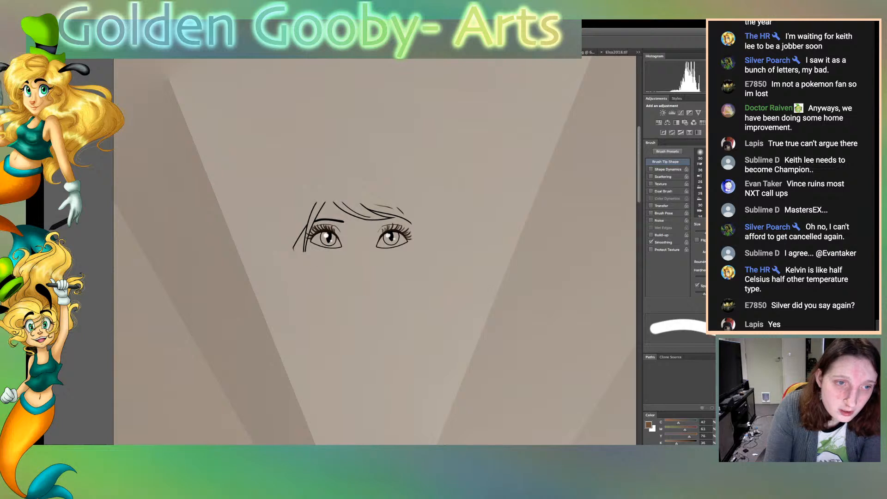
Erase the fringe lines and leftover specks above the eyes, and shorten the strand above the left eyebrow
key("ctrl+alt+z")
key("ctrl+alt+z")
key("ctrl+alt+z")
key("ctrl+alt+z")
key("ctrl+alt+z")
key("ctrl+alt+z")
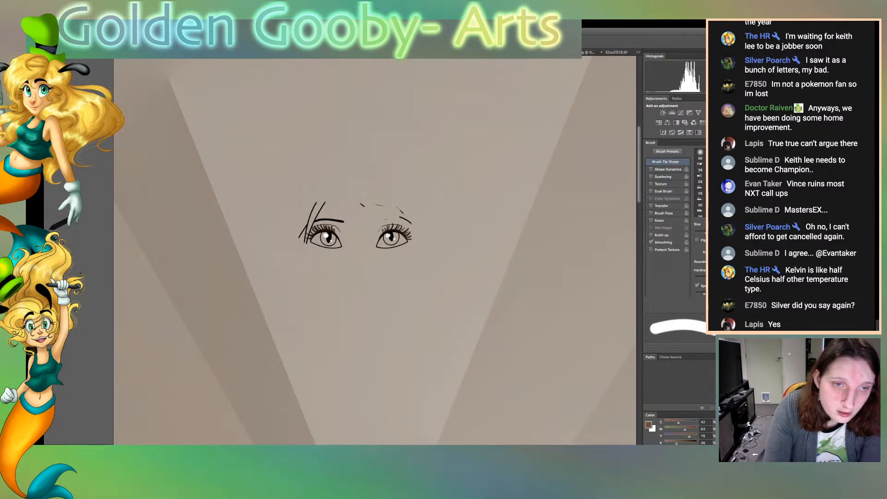
key("ctrl+alt+z")
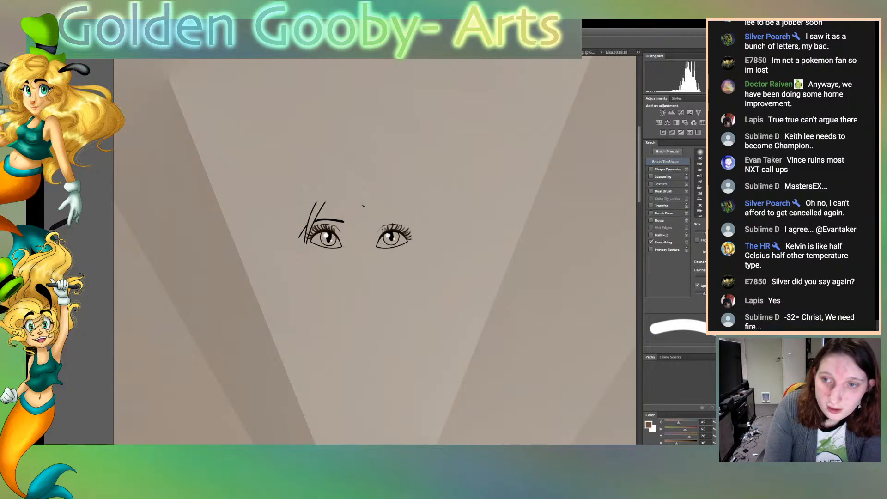
left_click(363, 205)
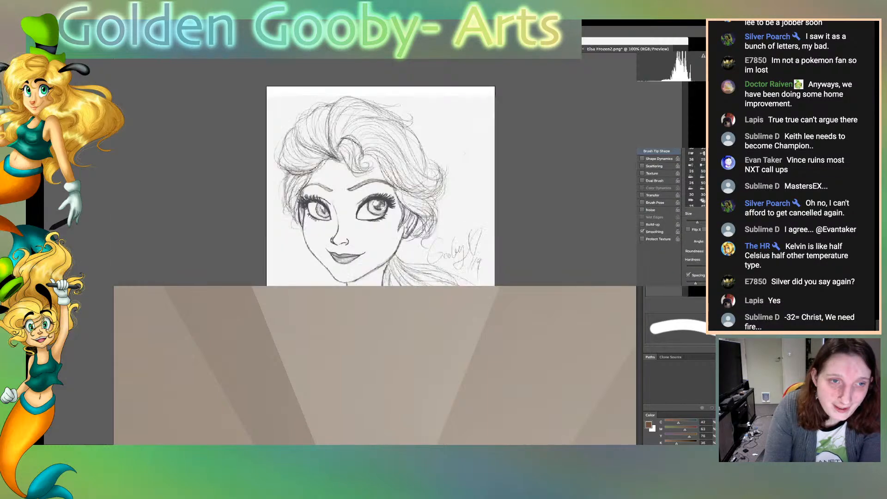
left_click_drag(325, 203, 313, 207)
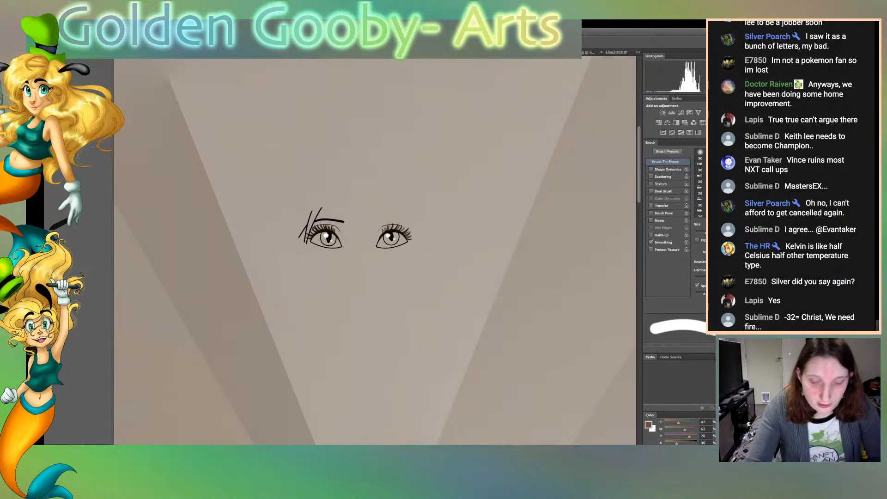
Erase the hair strands crossing the left eyebrow and beside the left eye's lashes with a finer eraser
key("bracketleft")
key("bracketleft")
key("bracketleft")
key("bracketleft")
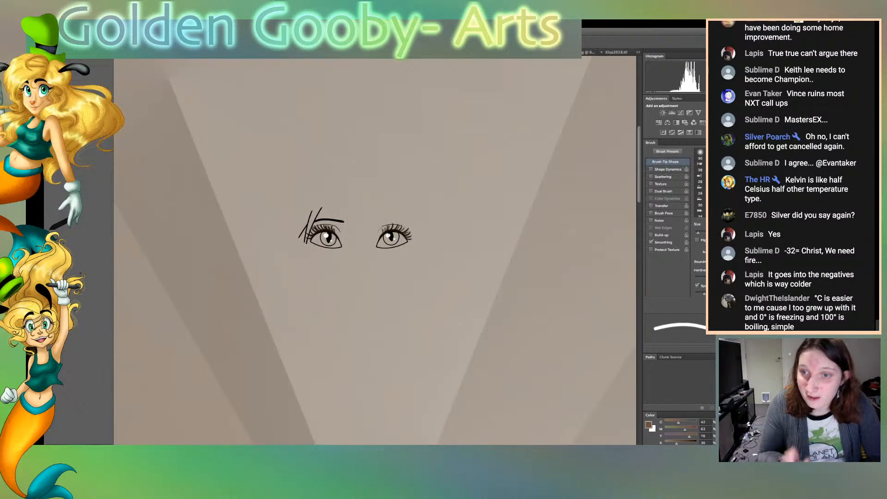
key("super+plus")
key("super+plus")
key("super+plus")
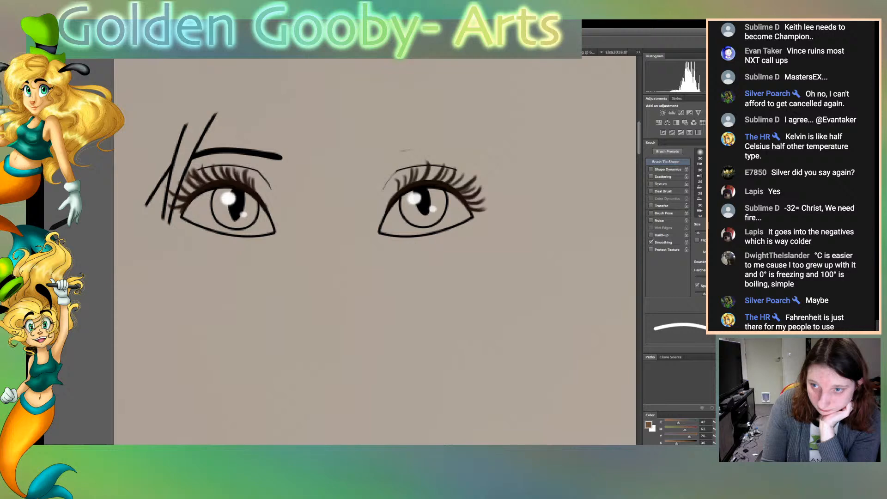
scroll(374, 250, "left", 5)
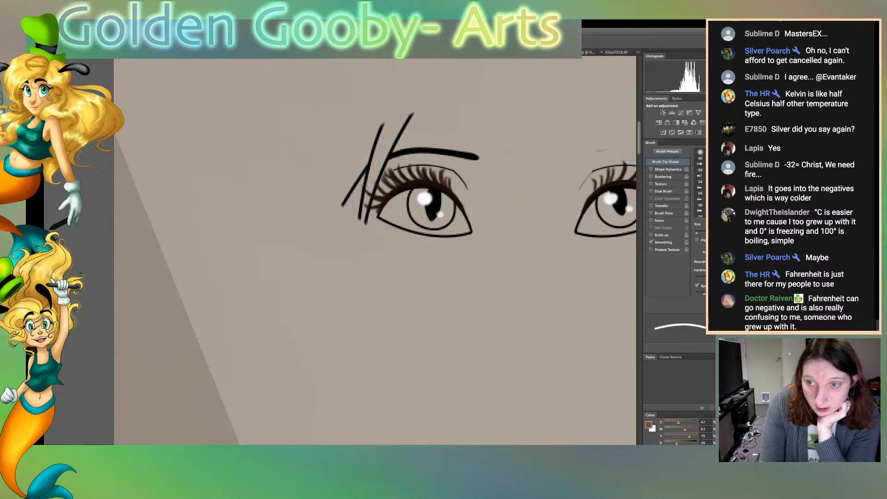
left_click_drag(383, 124, 343, 204)
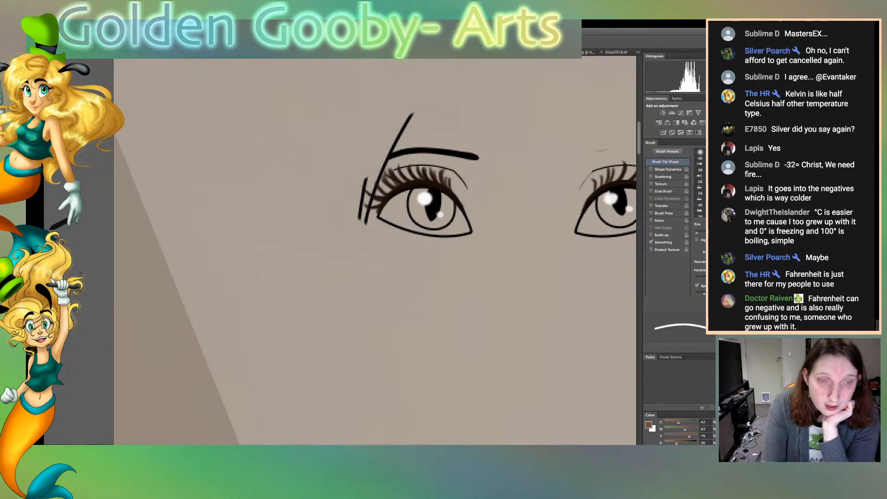
left_click_drag(387, 161, 380, 172)
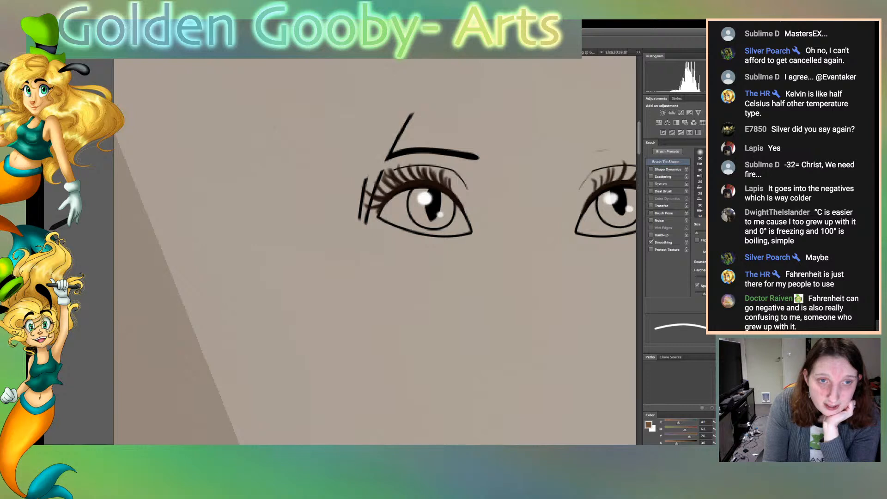
mouse_move(395, 142)
left_mouse_down()
mouse_move(385, 162)
mouse_move(413, 111)
left_mouse_up()
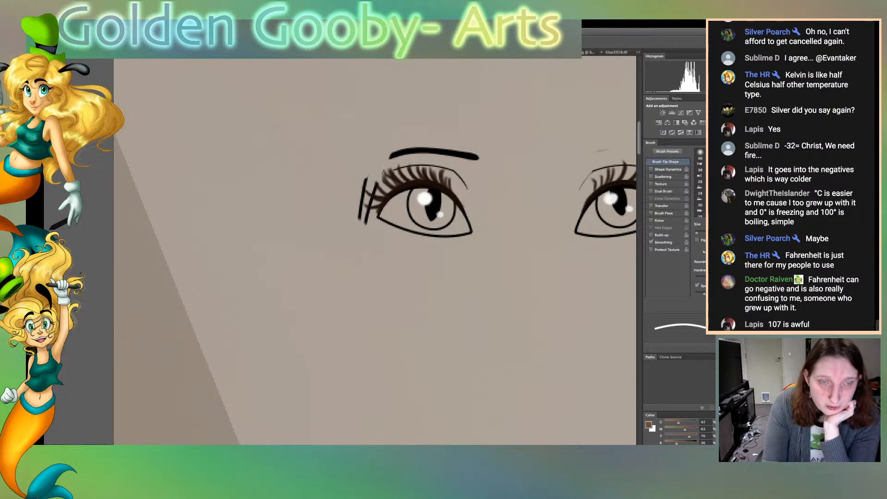
left_click_drag(366, 179, 360, 221)
left_click_drag(364, 216, 367, 225)
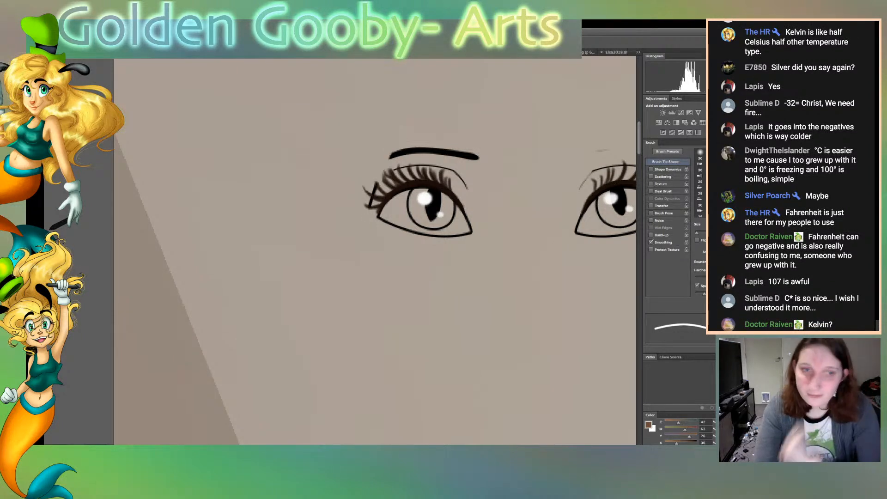
Erase the left eye's lower lid line, iris outline and the inner end of its eyelid crease
mouse_move(377, 216)
left_mouse_down()
mouse_move(442, 236)
mouse_move(471, 230)
mouse_move(448, 237)
left_mouse_up()
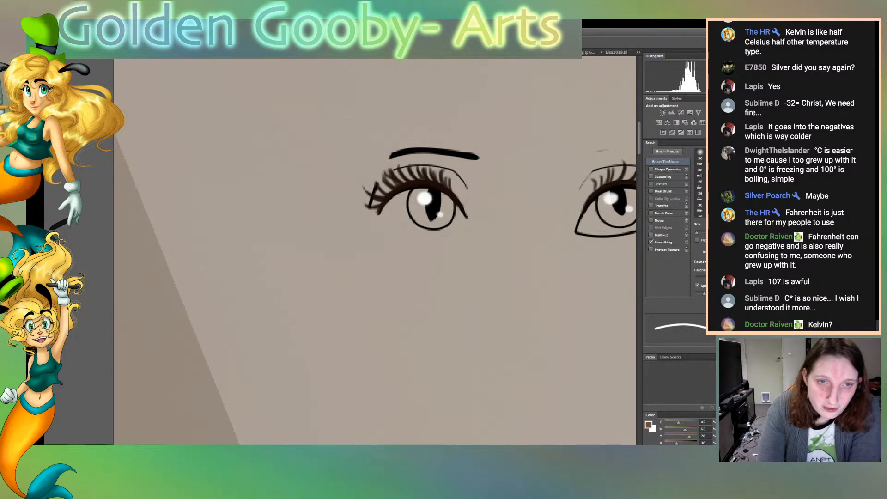
mouse_move(412, 190)
left_mouse_down()
mouse_move(408, 209)
mouse_move(425, 228)
mouse_move(447, 224)
mouse_move(457, 208)
left_mouse_up()
left_click_drag(452, 170, 467, 188)
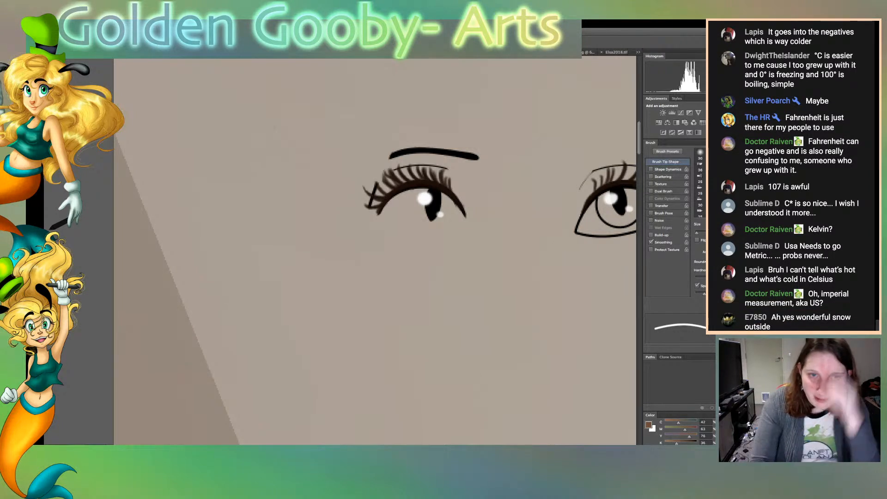
Erase the remaining strand lines that cross the outer lashes of the left eye
scroll(374, 250, "down", 2)
scroll(375, 251, "up", 5)
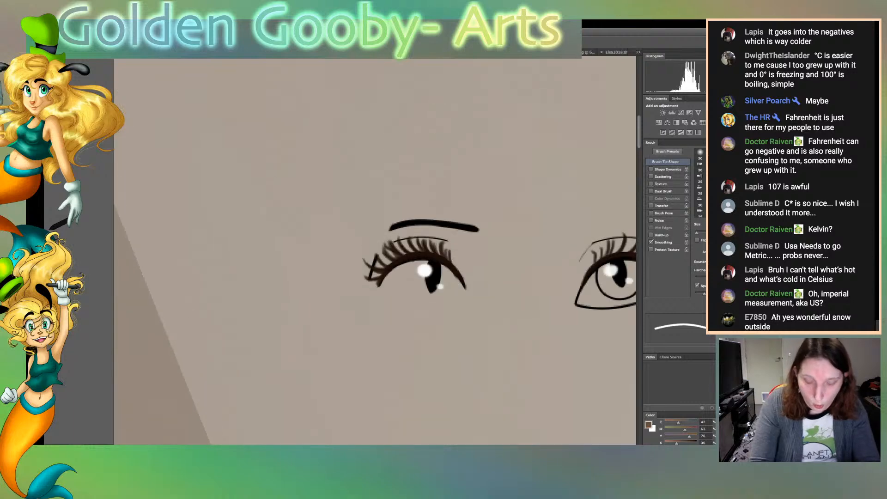
scroll(382, 255, "up", 2)
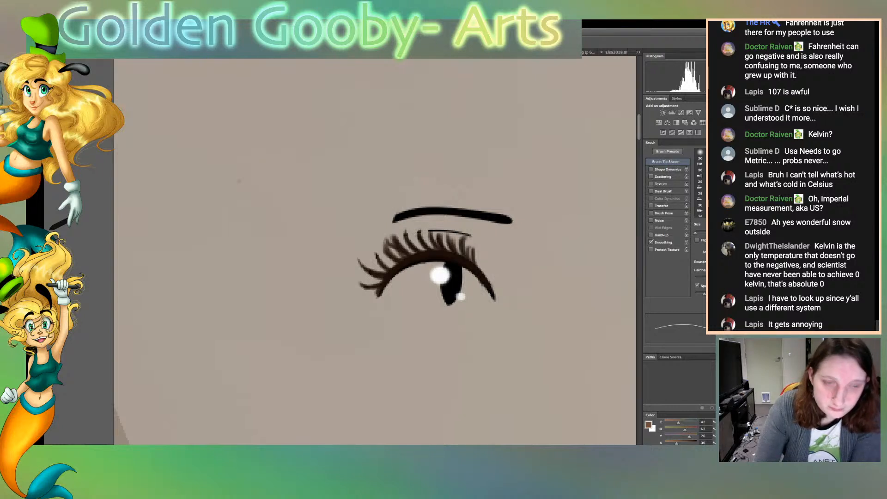
Erase the eyelid crease line running across the left eye's upper lashes with a fine eraser
key("bracketright")
key("bracketright")
key("bracketleft")
key("bracketleft")
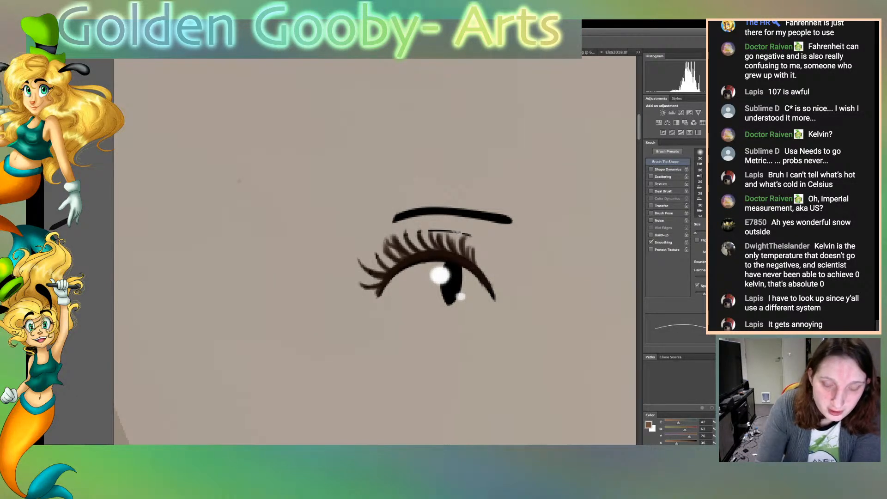
key("bracketright")
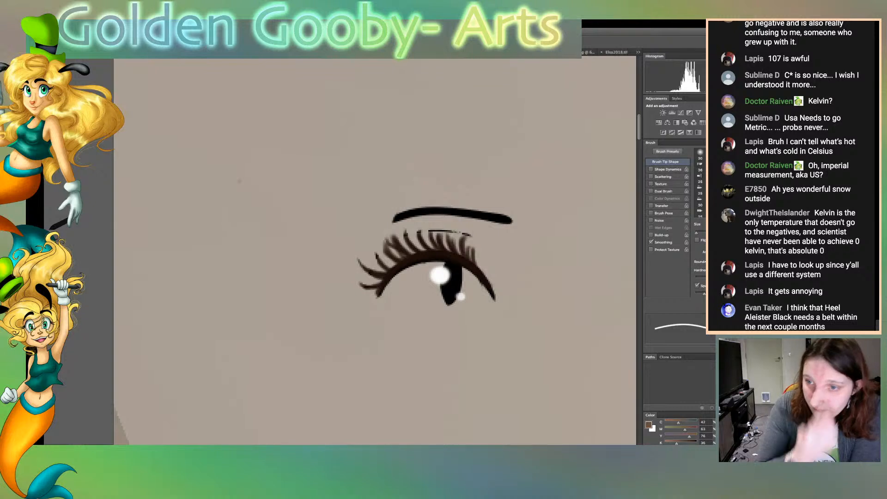
key("bracketleft")
key("bracketleft")
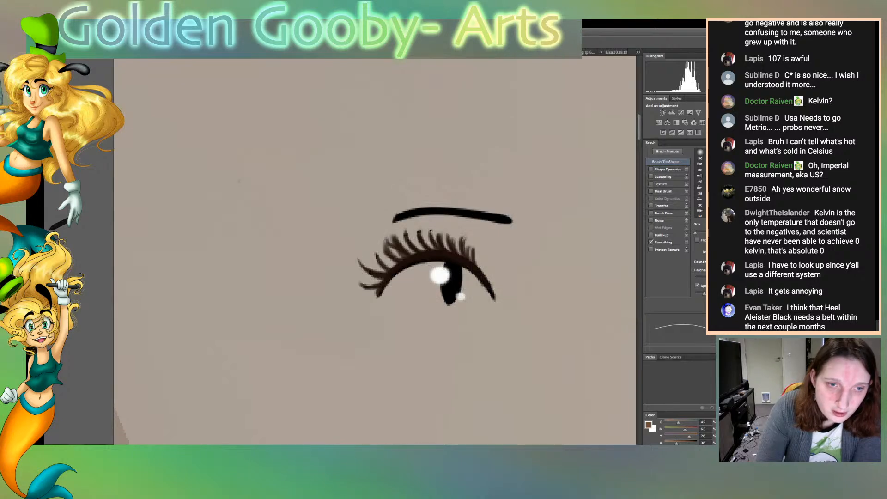
Erase the right eye's lower lid line from the inner corner to the outer corner with a larger eraser
scroll(374, 251, "right", 10)
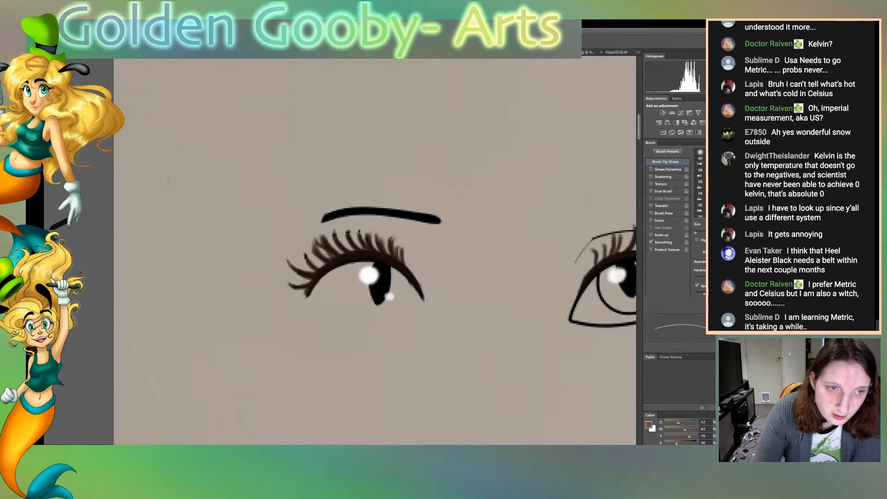
scroll(374, 251, "left", 1)
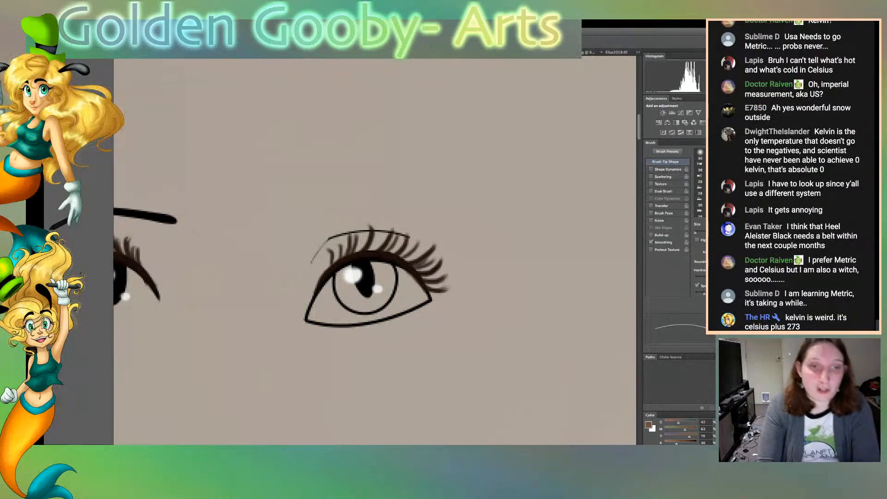
key("bracketright")
key("bracketright")
key("bracketright")
key("bracketright")
key("bracketright")
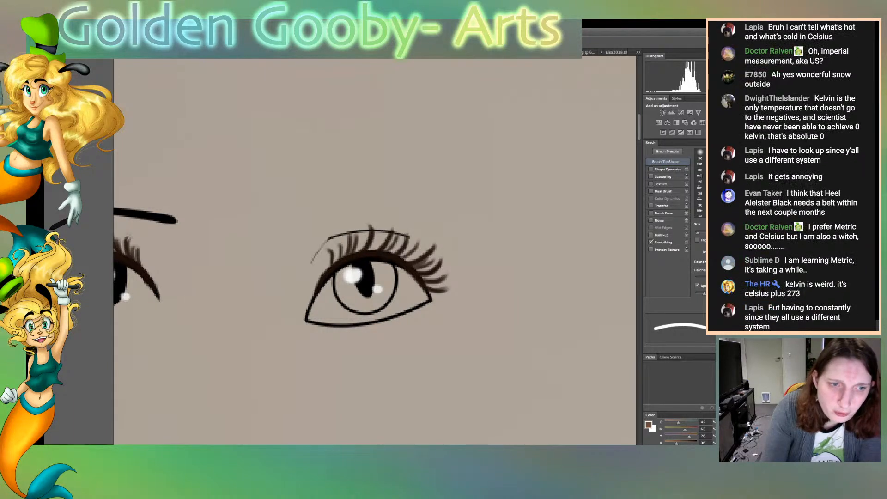
mouse_move(315, 305)
left_mouse_down()
mouse_move(306, 320)
mouse_move(318, 325)
left_mouse_up()
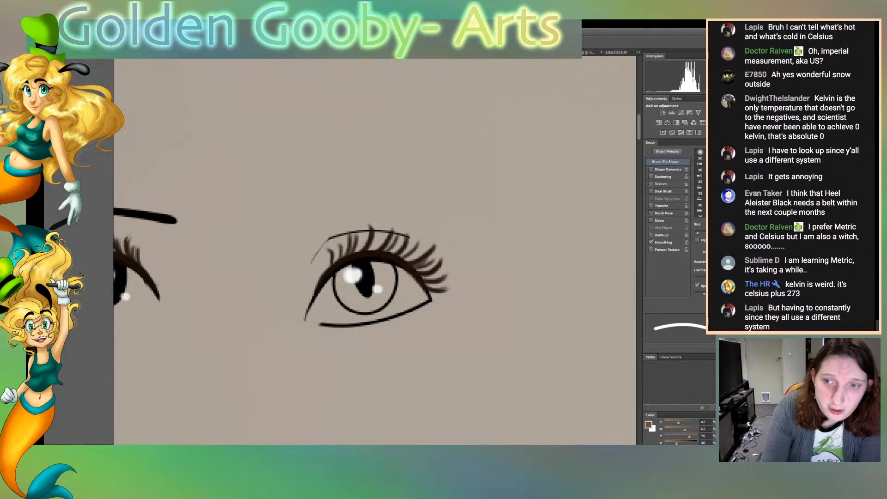
mouse_move(304, 321)
left_mouse_down()
mouse_move(314, 300)
mouse_move(357, 323)
mouse_move(430, 299)
left_mouse_up()
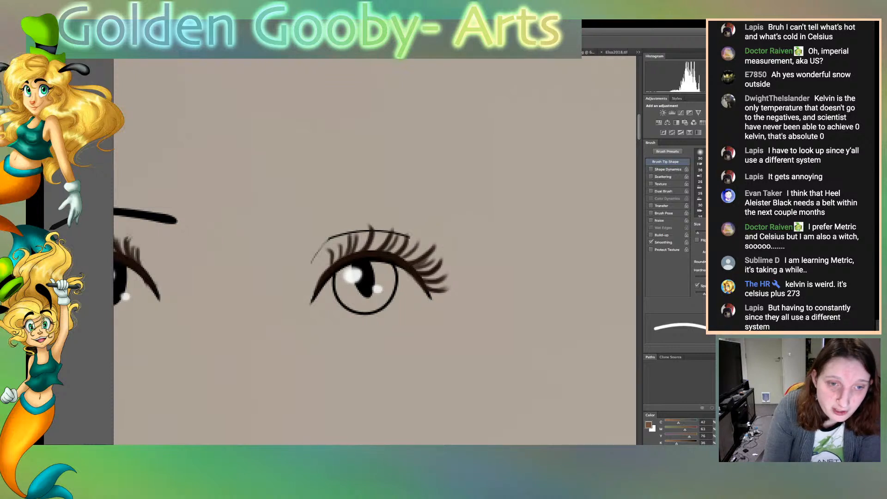
Erase the right eye's iris outline and the eyelid crease line running across its upper lashes
left_click_drag(391, 263, 390, 302)
left_click_drag(363, 314, 333, 289)
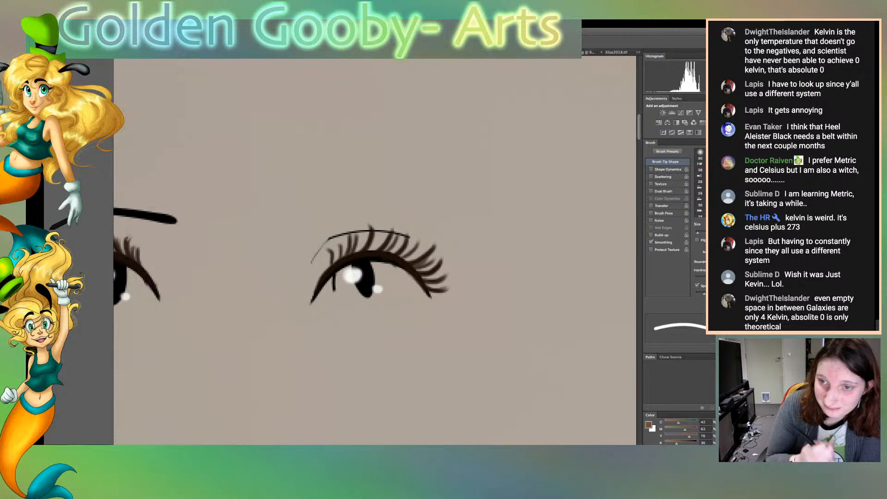
key("bracketleft")
key("bracketleft")
key("bracketleft")
key("bracketleft")
key("bracketleft")
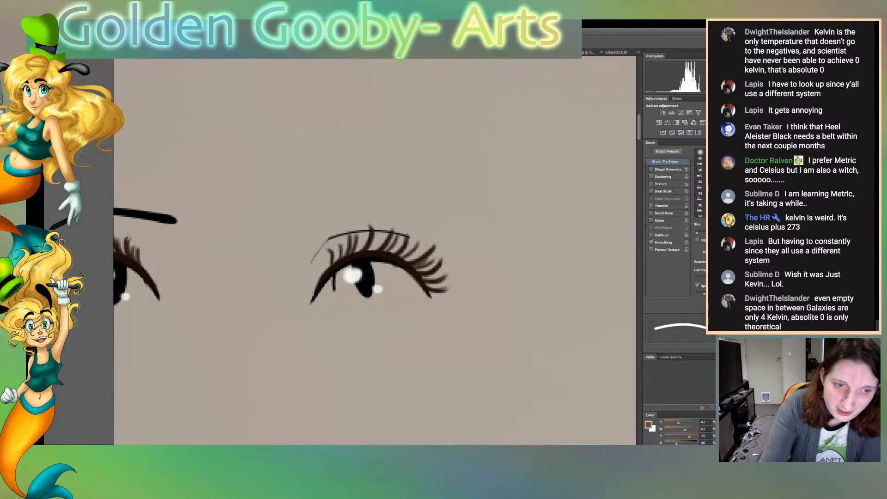
left_click_drag(334, 274, 334, 291)
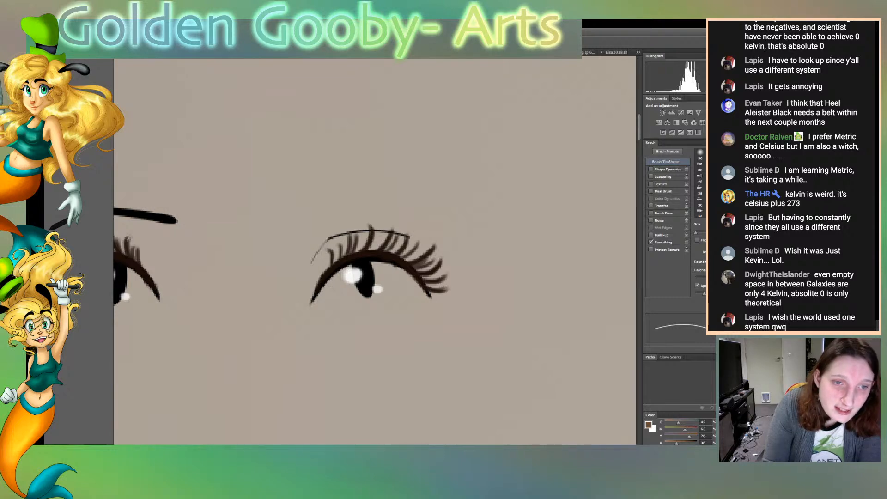
left_click_drag(311, 263, 338, 235)
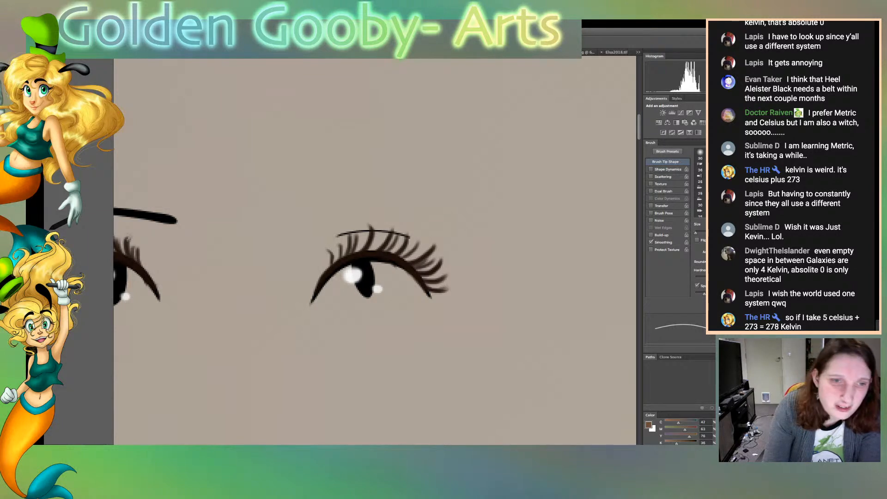
left_click_drag(336, 236, 345, 234)
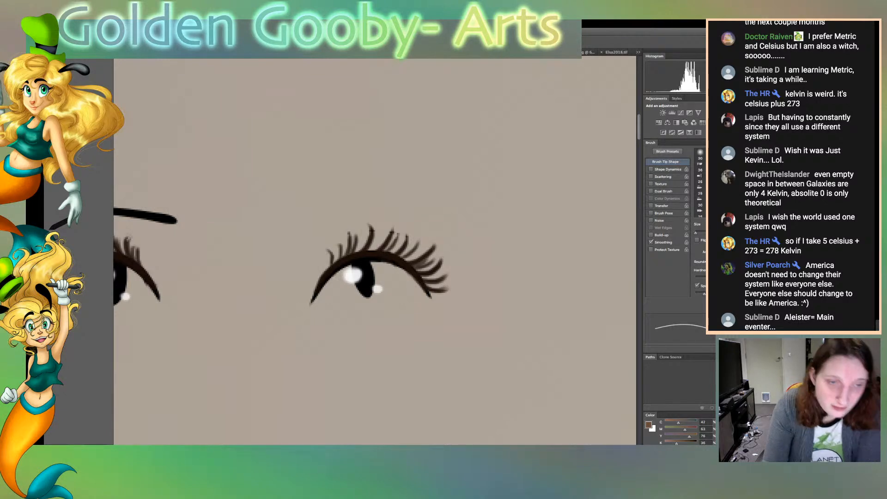
Lower the opacity of the figure's line art and show the flat colours again
key("ctrl+0")
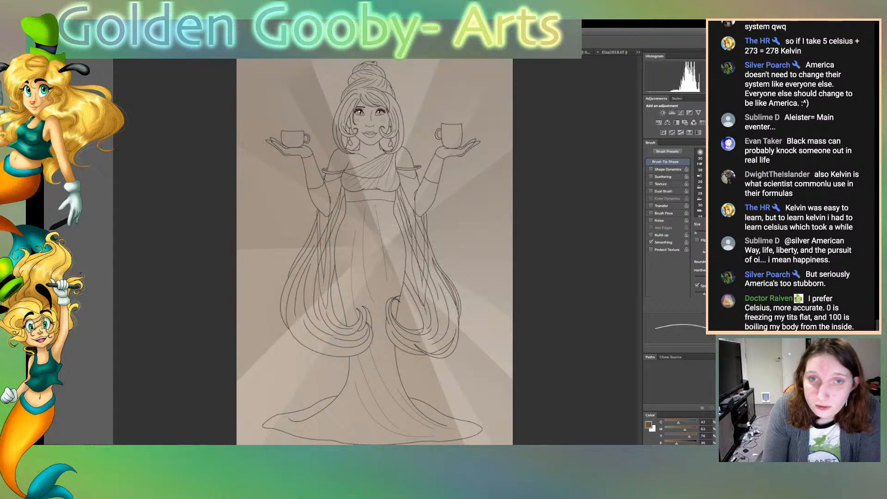
key("alt+BackSpace")
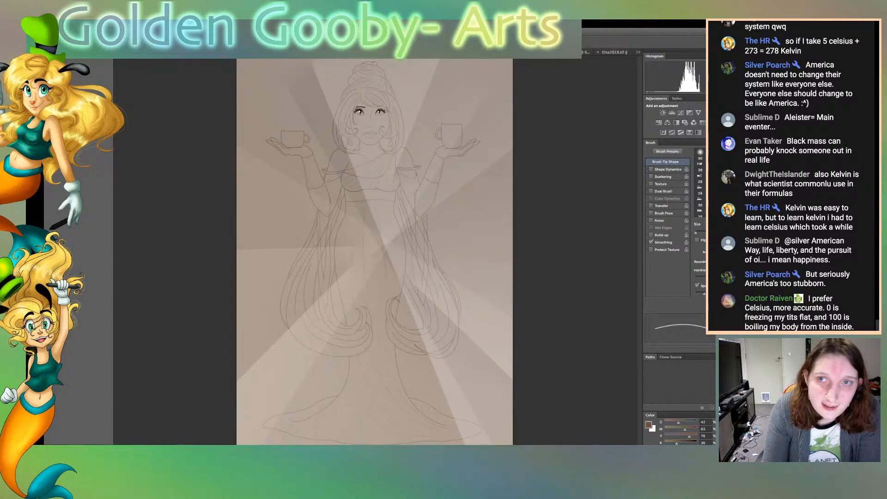
key("ctrl+z")
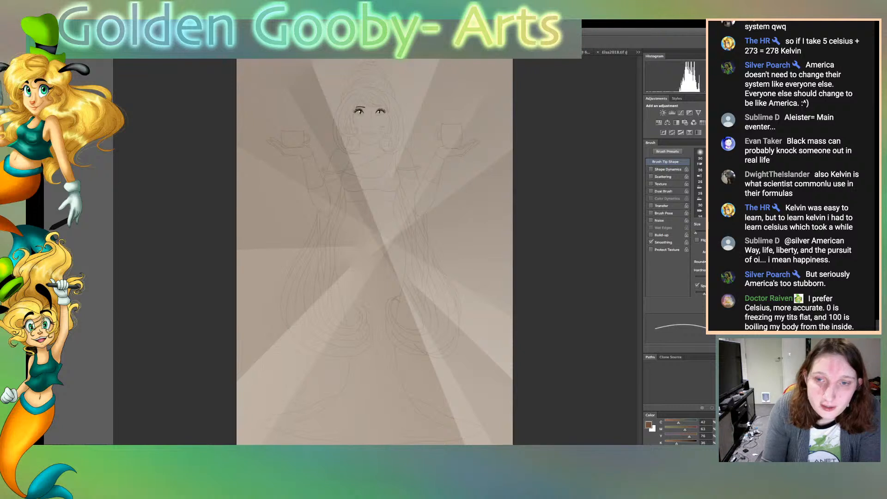
key("ctrl+z")
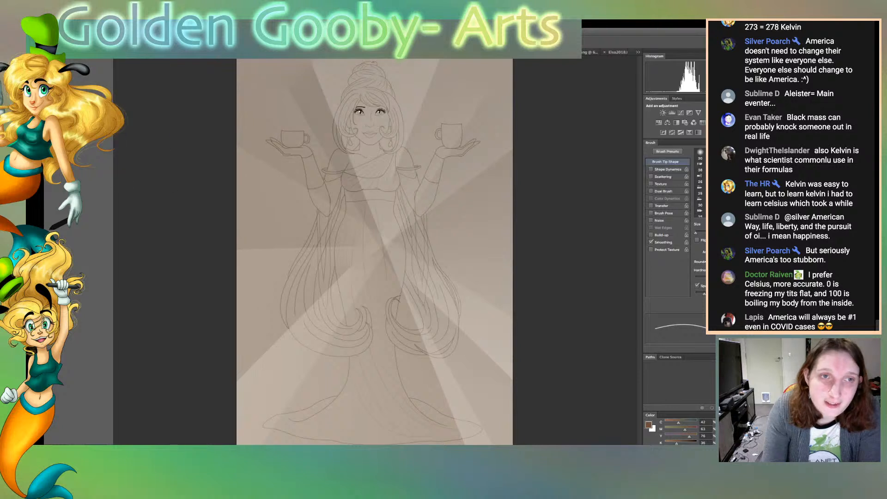
key("ctrl+z")
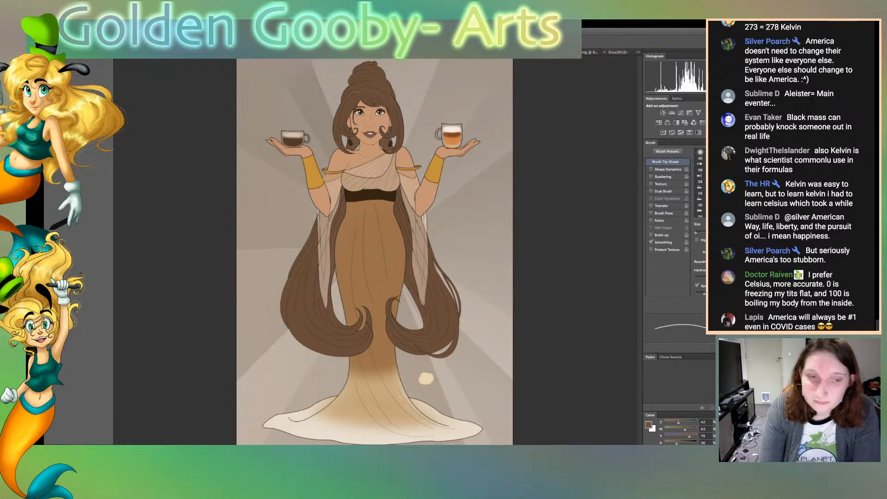
Select the brown skirt area with the Magic Wand and set the brush colour to the skirt's brown
key("super+plus")
key("super+plus")
key("super+plus")
key("super+plus")
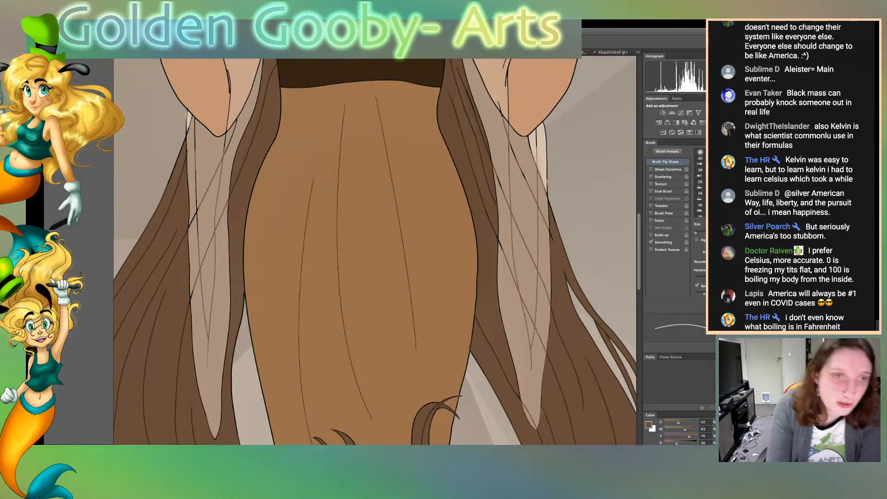
key("w")
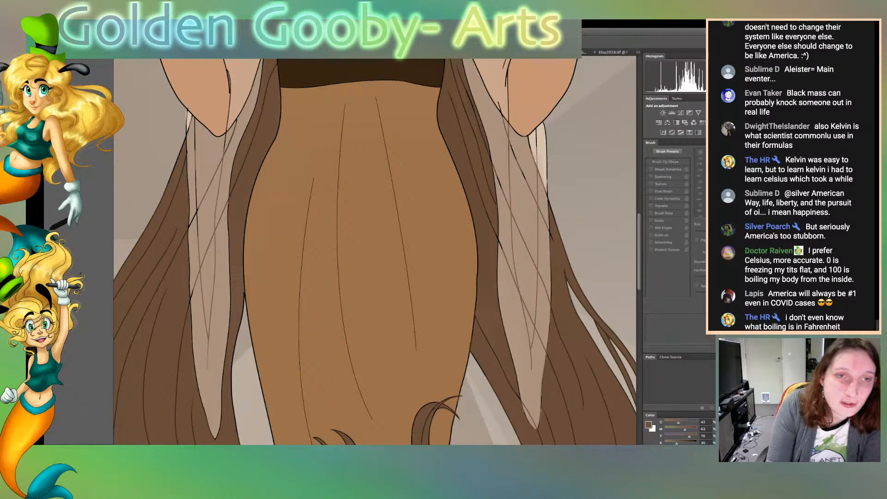
left_click(370, 258)
key("b")
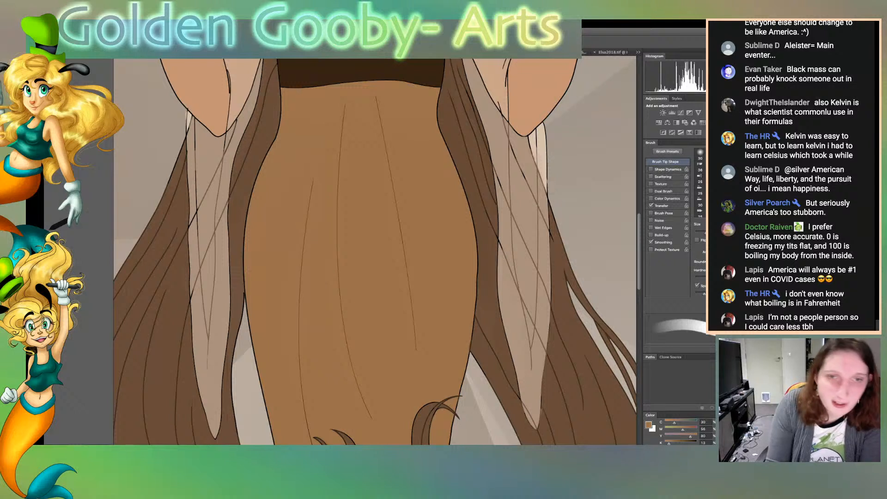
scroll(374, 252, "down", 3)
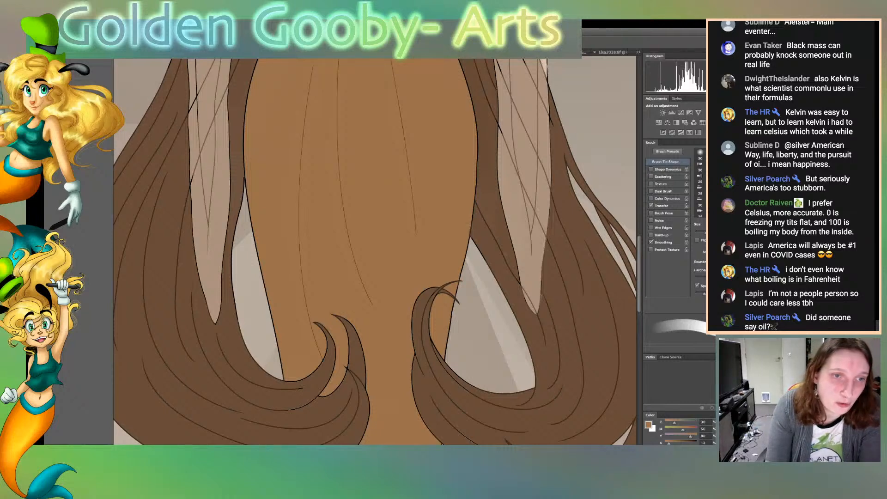
scroll(374, 251, "up", 10)
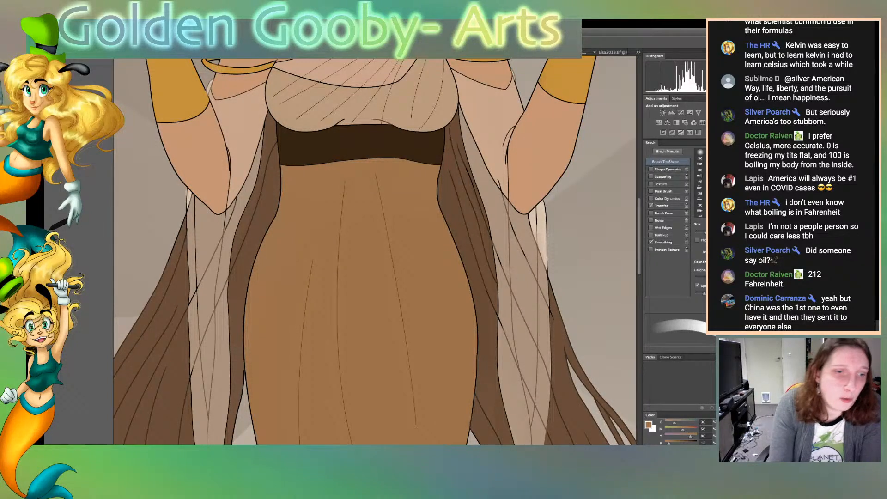
Save the illustration and set the brush colour to the beige of the draped top
key("w")
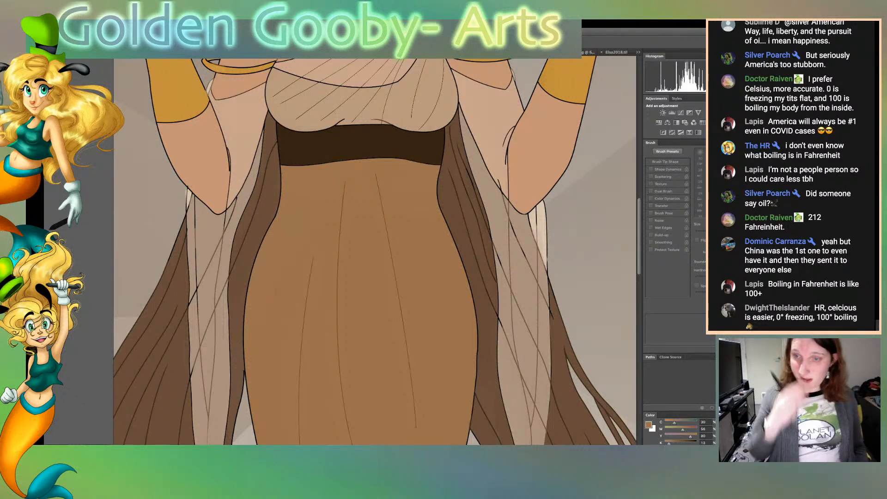
key("super+s")
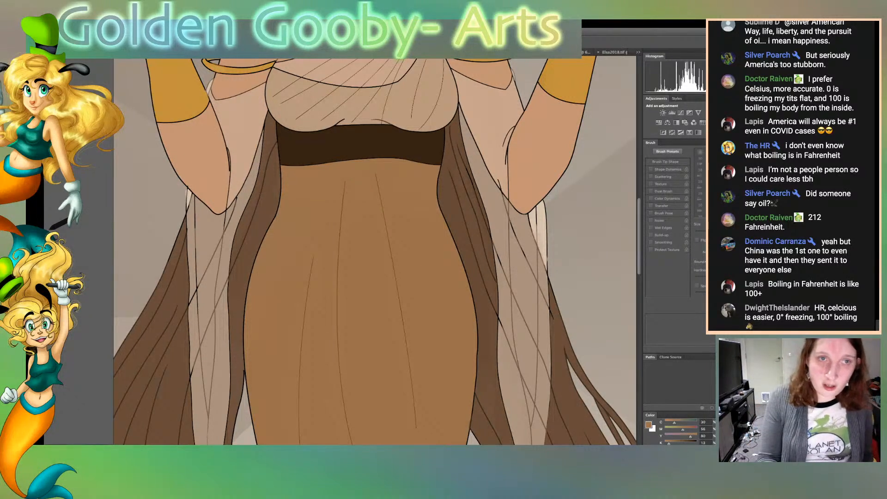
scroll(374, 250, "up", 5)
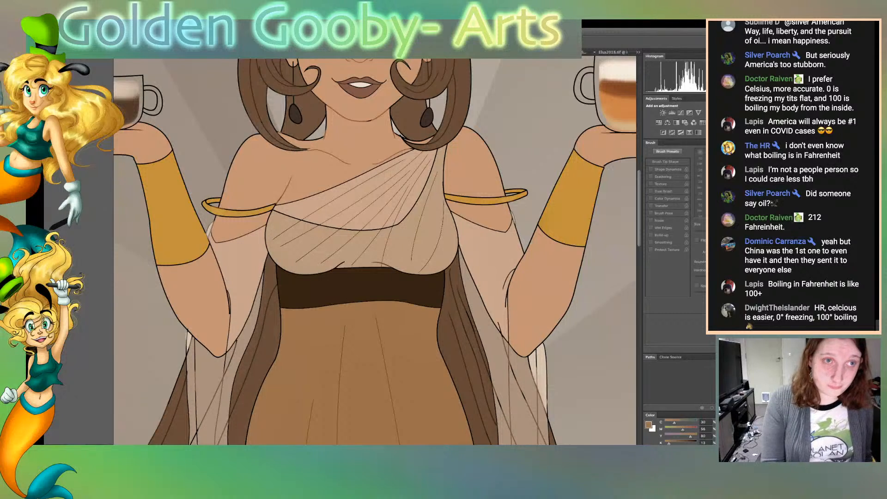
key("b")
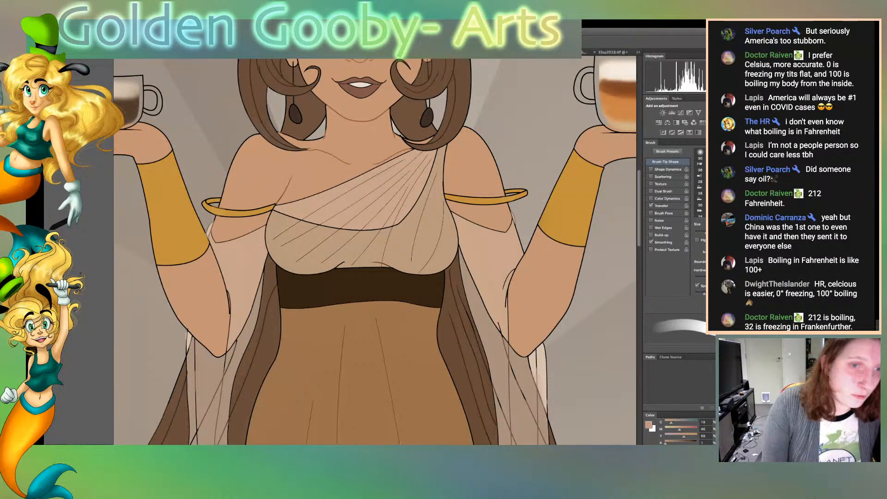
key("w")
key("b")
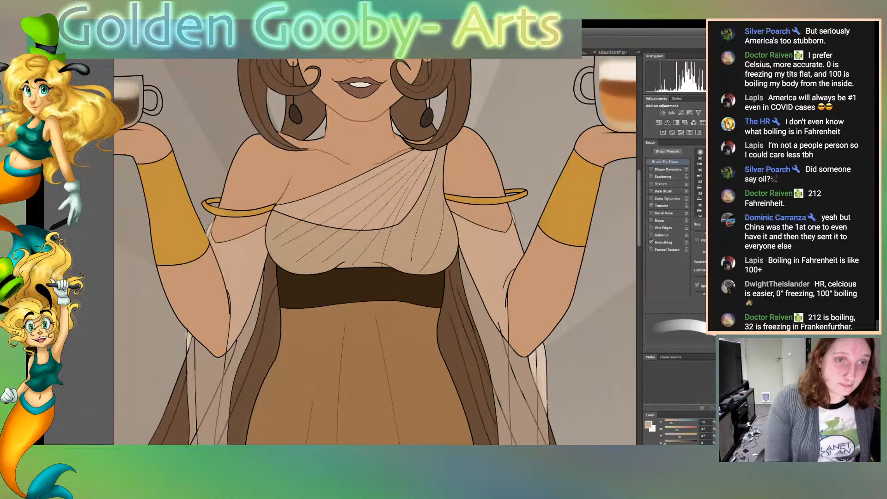
key("ctrl+Tab")
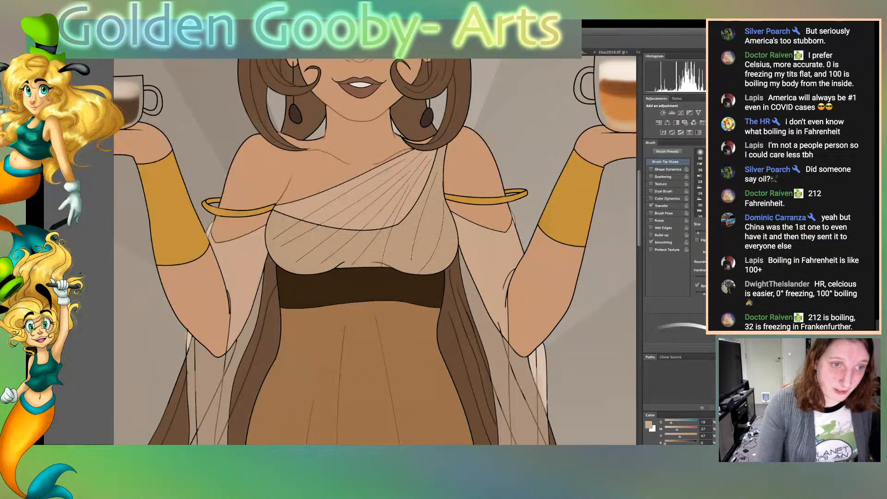
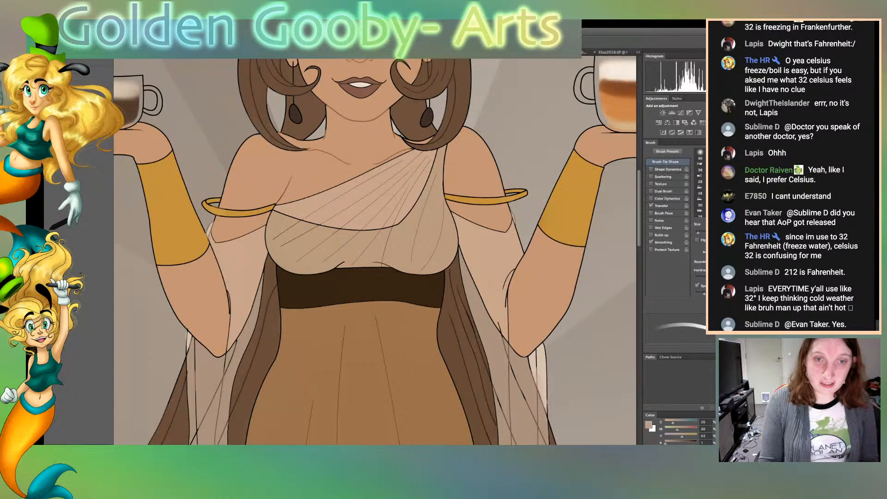
scroll(375, 252, "down", 15)
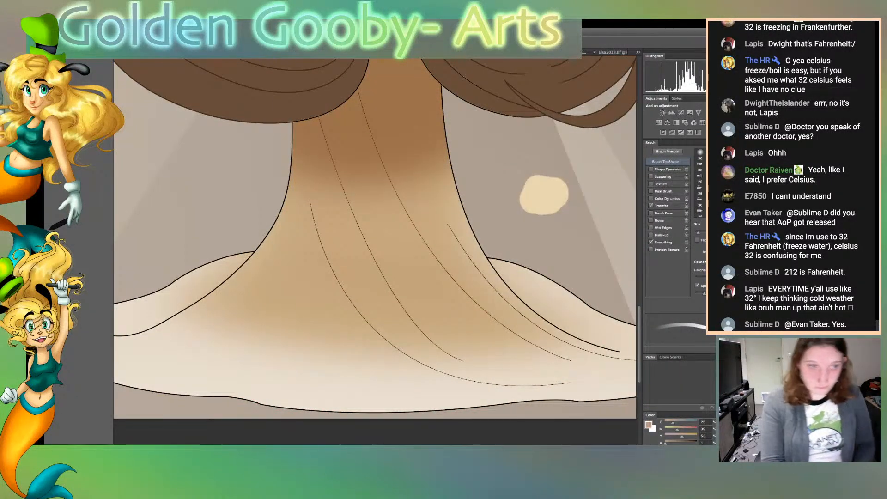
key("r")
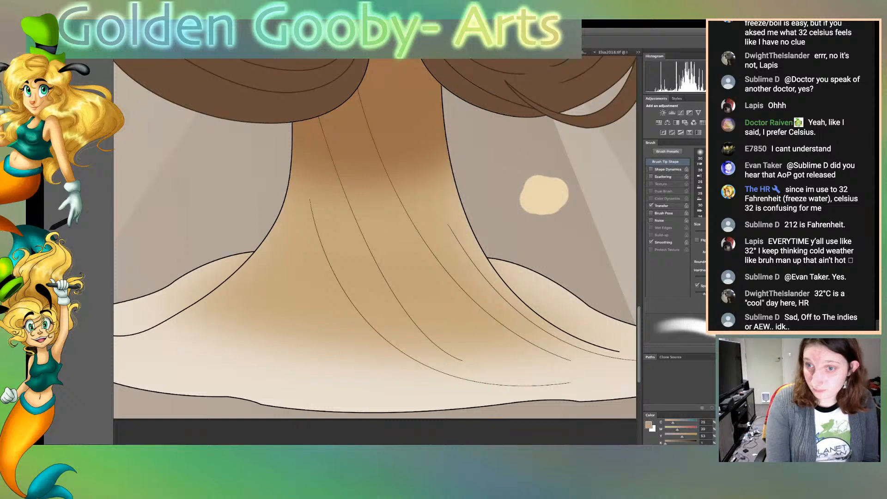
key("w")
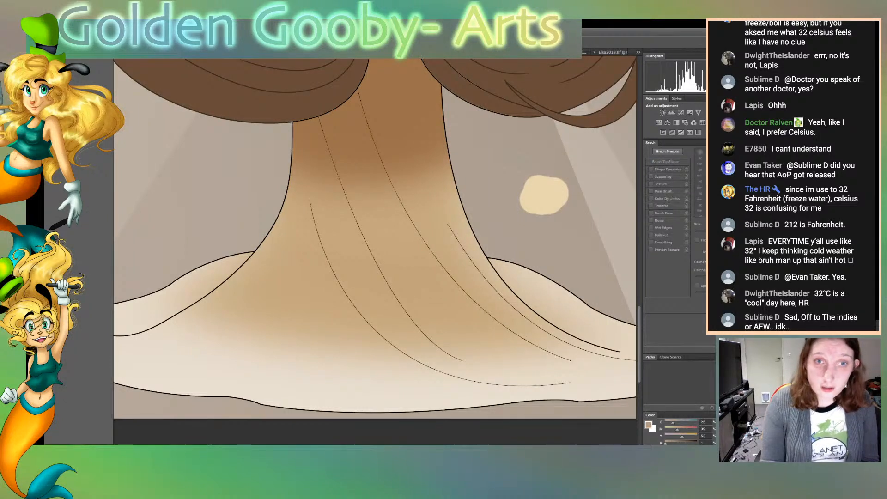
scroll(374, 251, "up", 12)
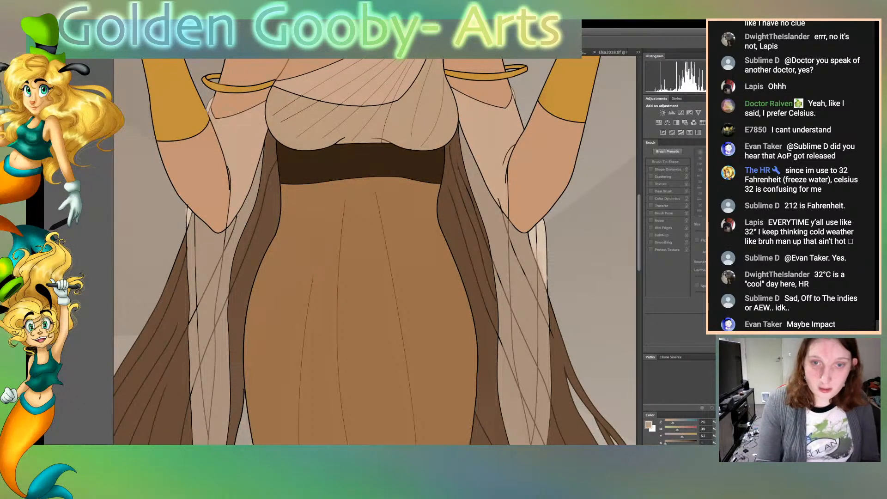
scroll(374, 250, "up", 3)
scroll(374, 250, "up", 3)
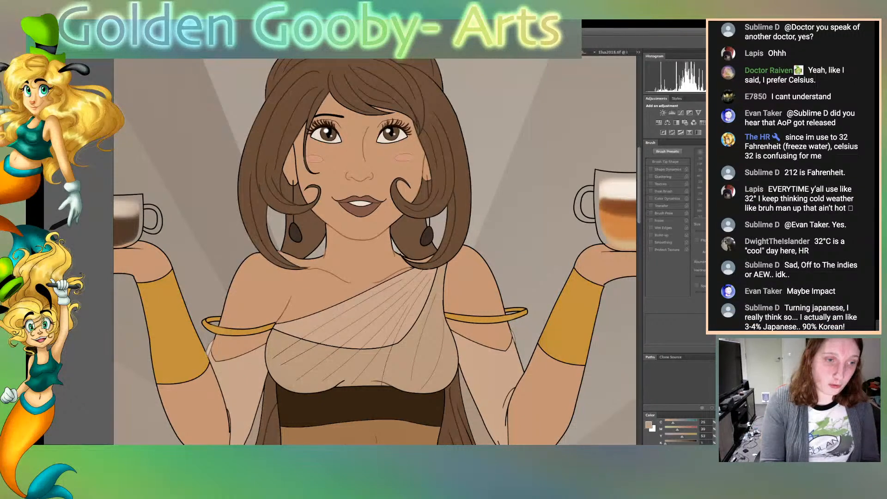
Set the brush colour to gold and recolour the right earring's hanging line above and below the hair curl
key("super+Tab")
key("super+Tab")
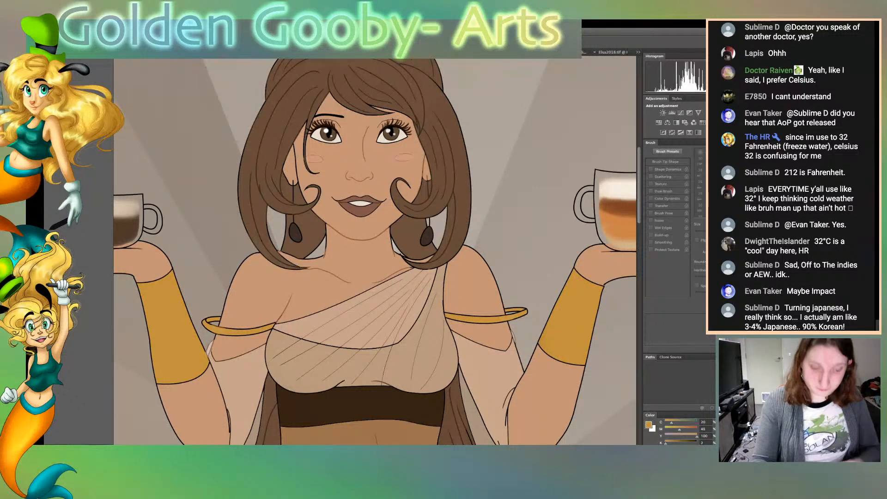
key("super+plus")
key("super+plus")
key("super+plus")
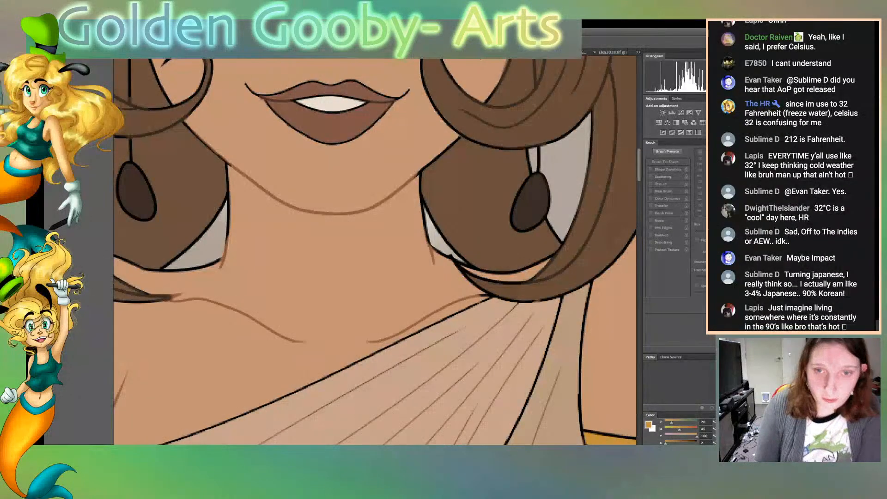
scroll(374, 252, "up", 8)
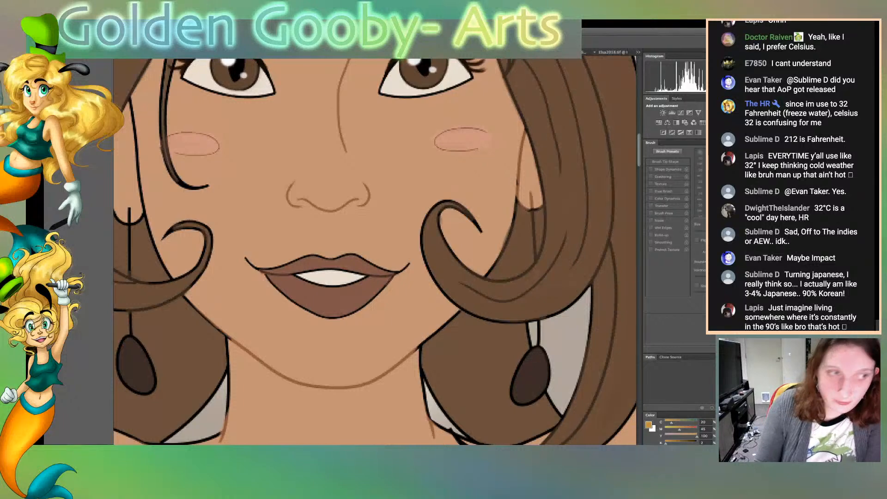
key("b")
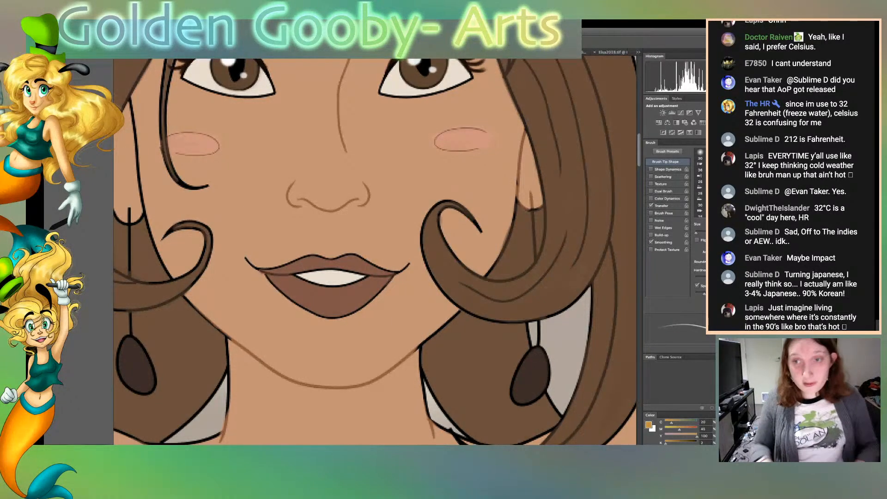
scroll(374, 251, "down", 4)
scroll(374, 252, "right", 3)
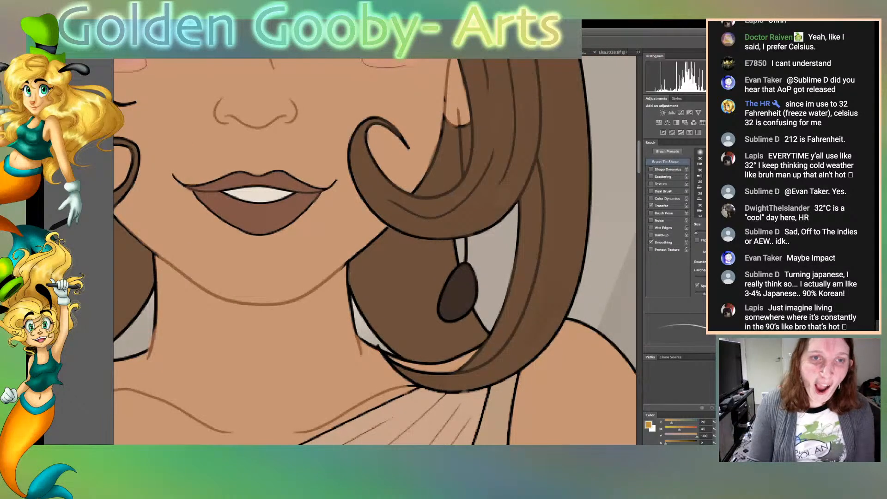
left_click_drag(458, 109, 463, 176)
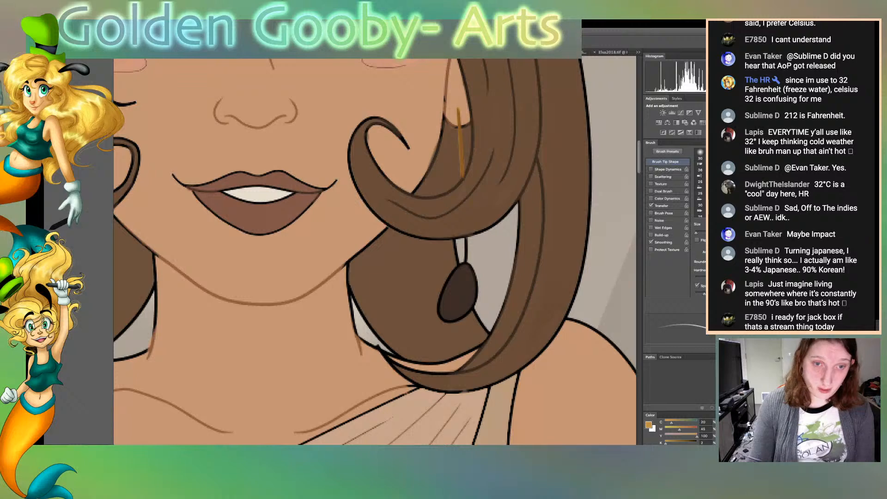
left_click_drag(465, 238, 466, 262)
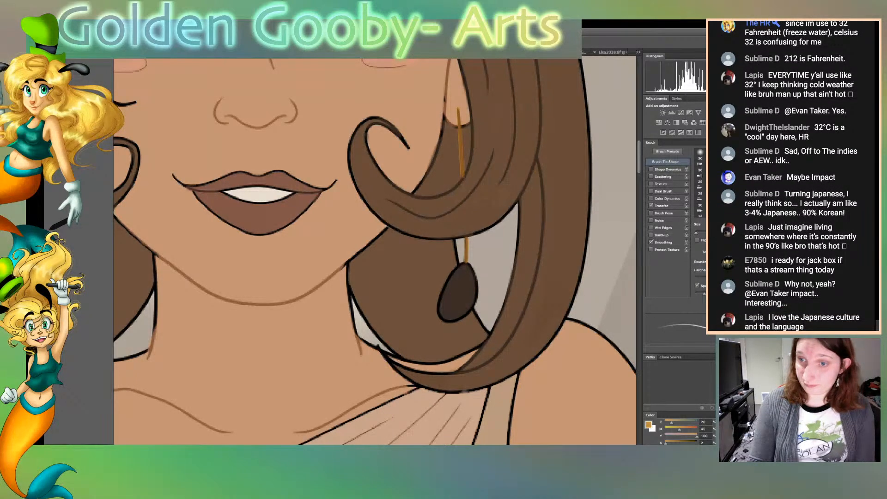
Recolour the left earring's hanging line gold, both from the earlobe to the curl and down to the dark drop
scroll(464, 391, "left", 5)
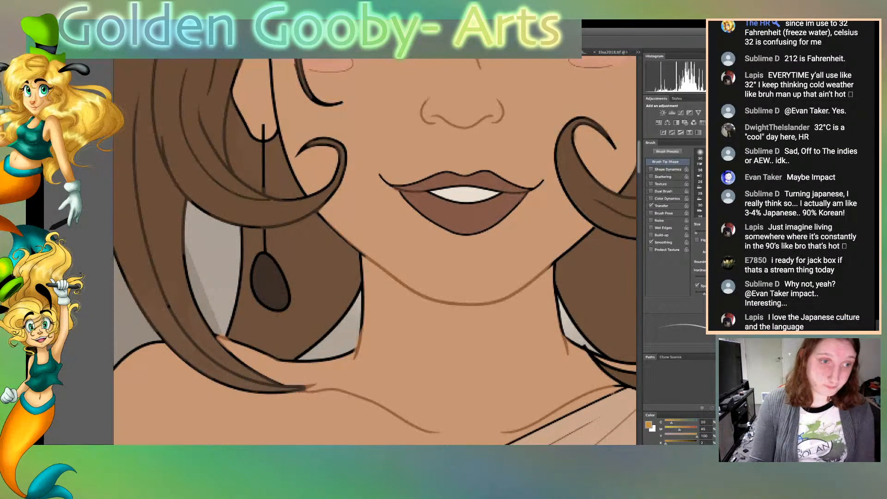
scroll(375, 252, "left", 1)
left_click_drag(274, 229, 274, 250)
scroll(375, 251, "left", 1)
scroll(374, 252, "down", 1)
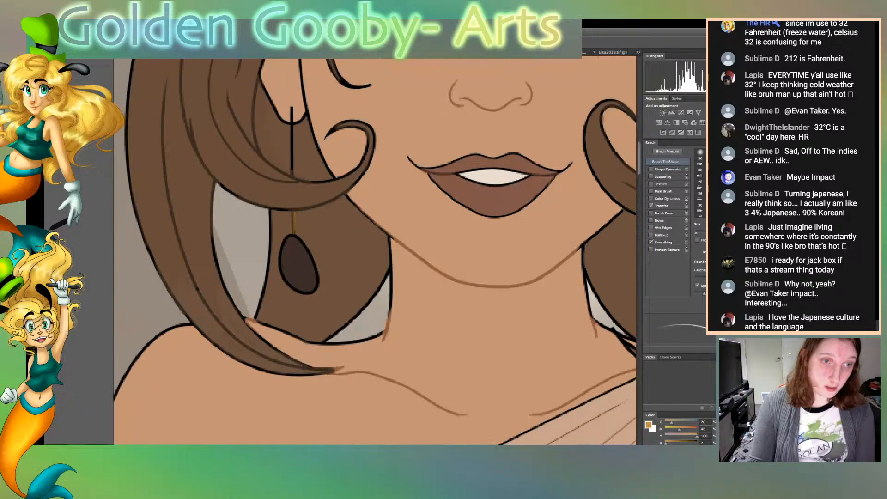
scroll(374, 252, "down", 1)
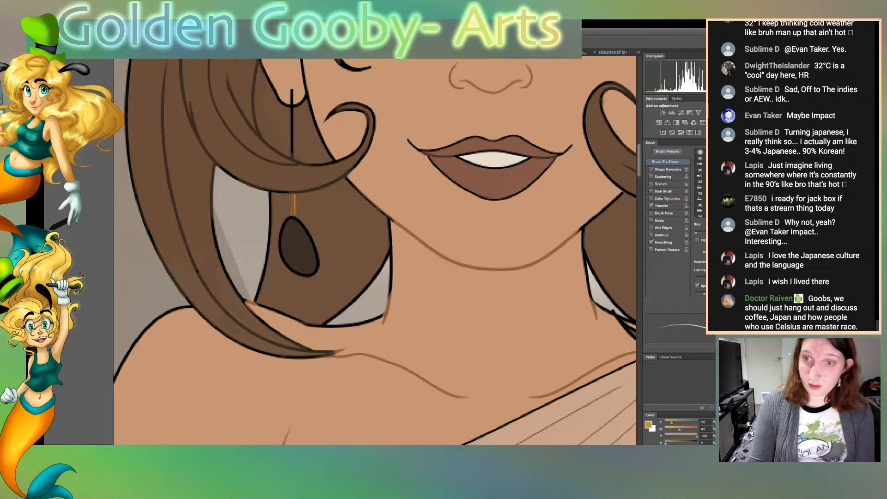
scroll(374, 252, "up", 3)
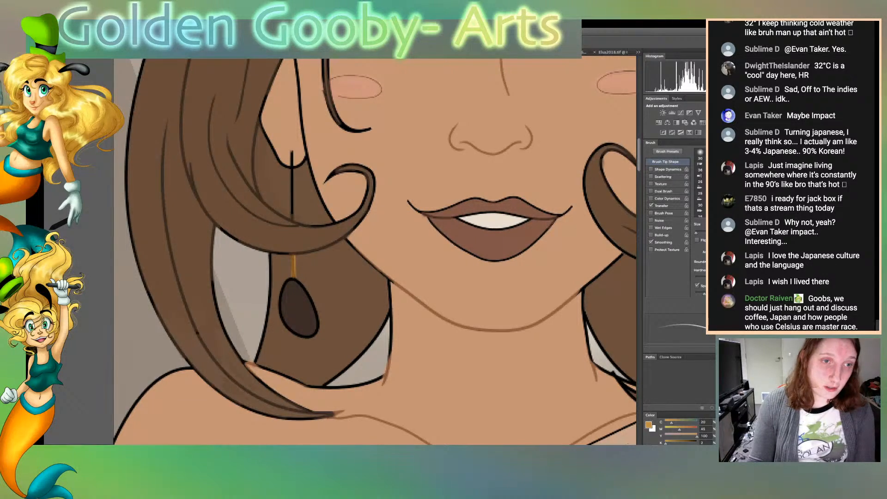
left_click_drag(291, 151, 293, 220)
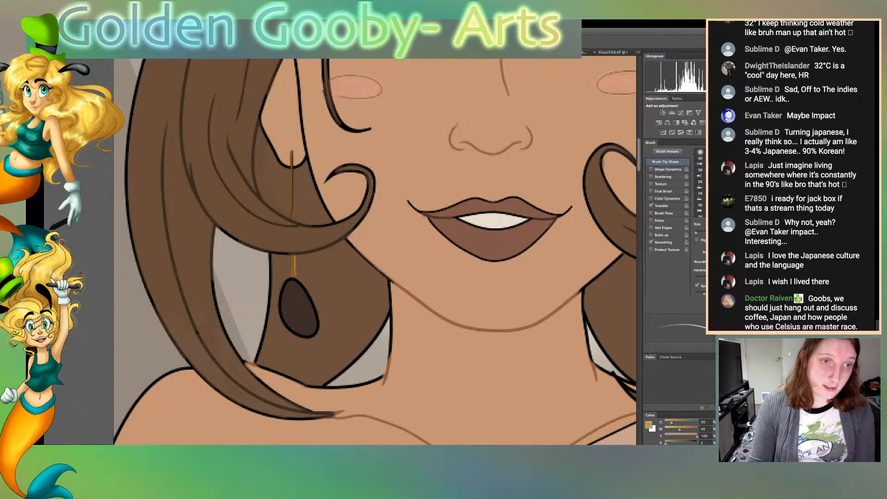
mouse_move(296, 287)
left_mouse_down()
mouse_move(305, 126)
mouse_move(312, 291)
left_mouse_up()
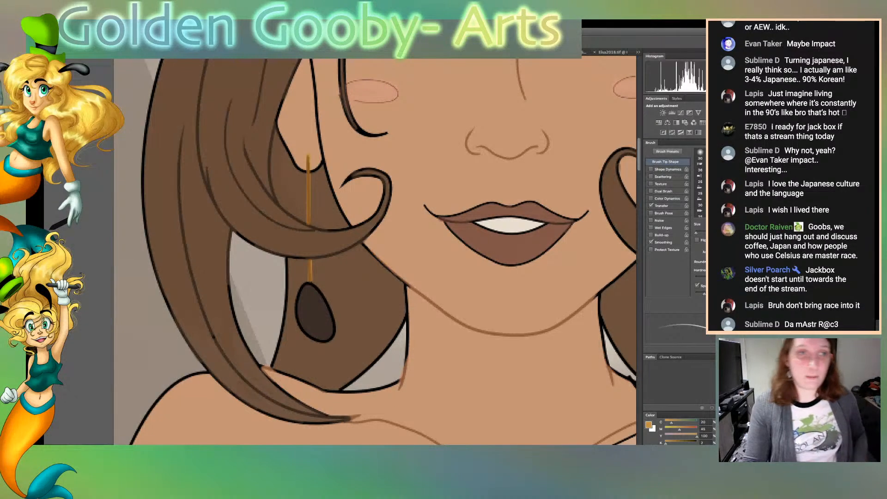
Select the face skin area with the Magic Wand and set the brush colour to dark brown
key("space")
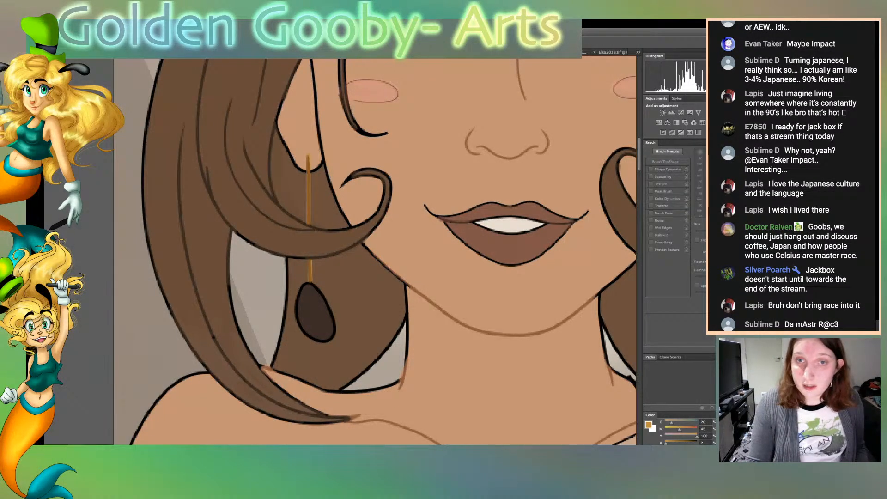
left_click_drag(375, 251, 380, 252)
left_click(419, 188)
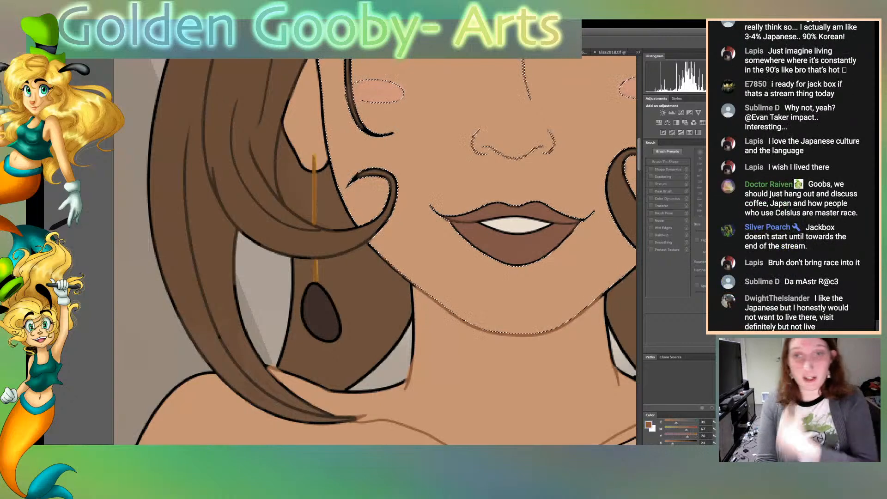
left_click(516, 249, "alt")
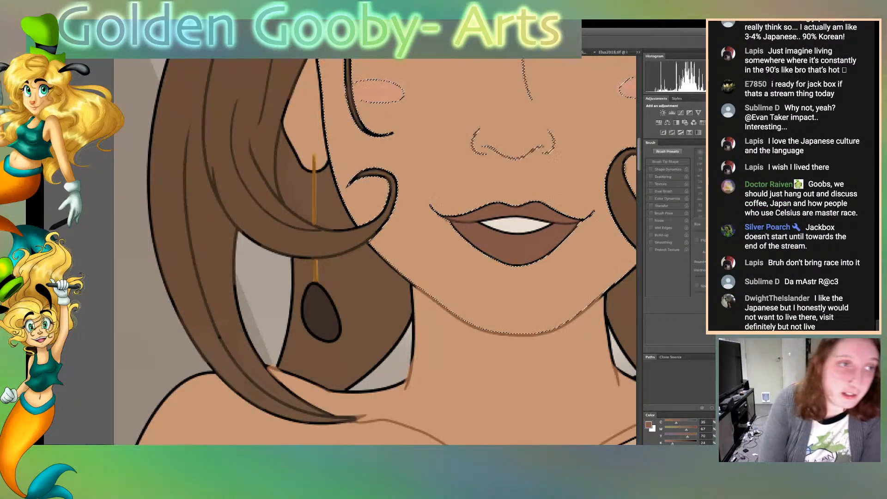
key("b")
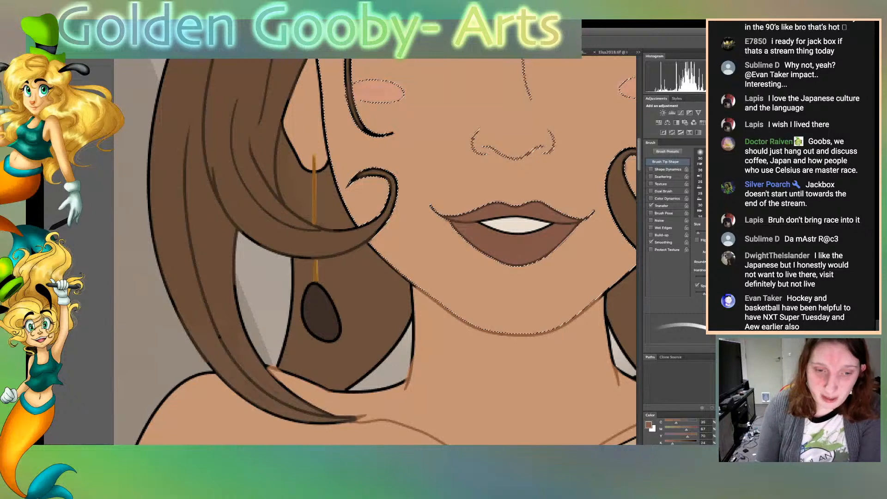
scroll(374, 250, "right", 8)
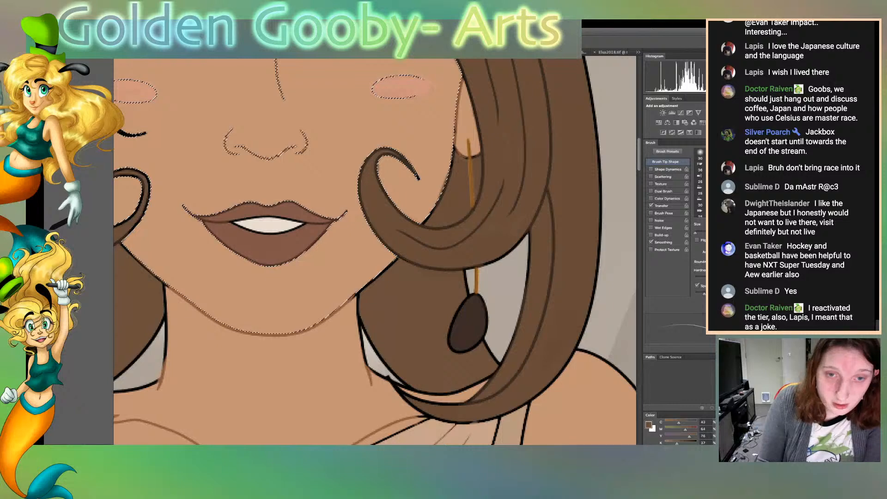
scroll(375, 250, "left", 6)
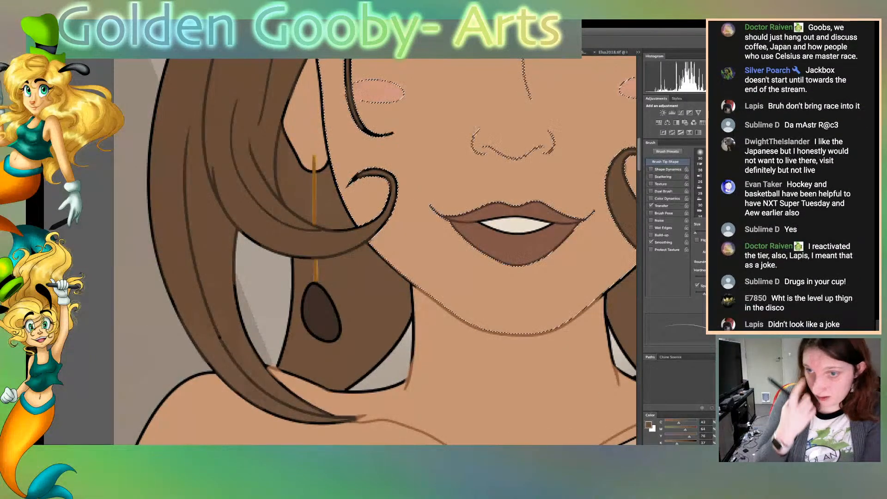
Enlarge the brush tip and clear the selection around the face
key("bracketright")
key("bracketright")
key("bracketright")
key("bracketright")
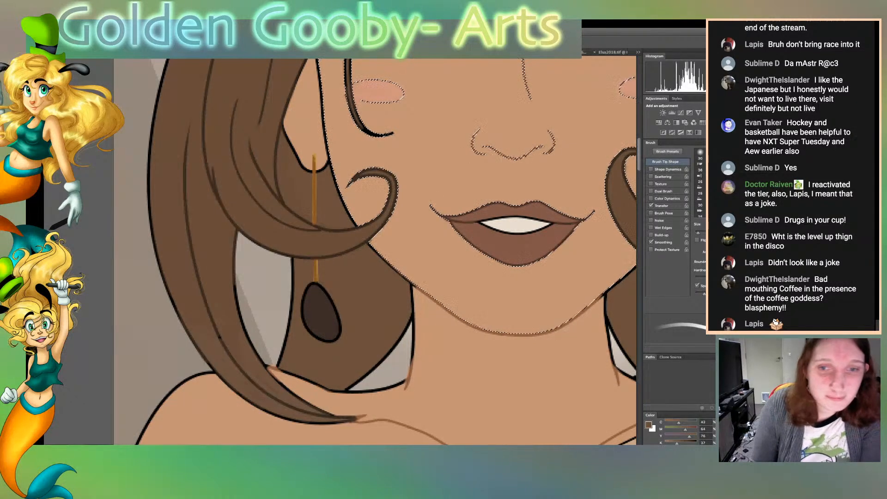
scroll(374, 251, "up", 5)
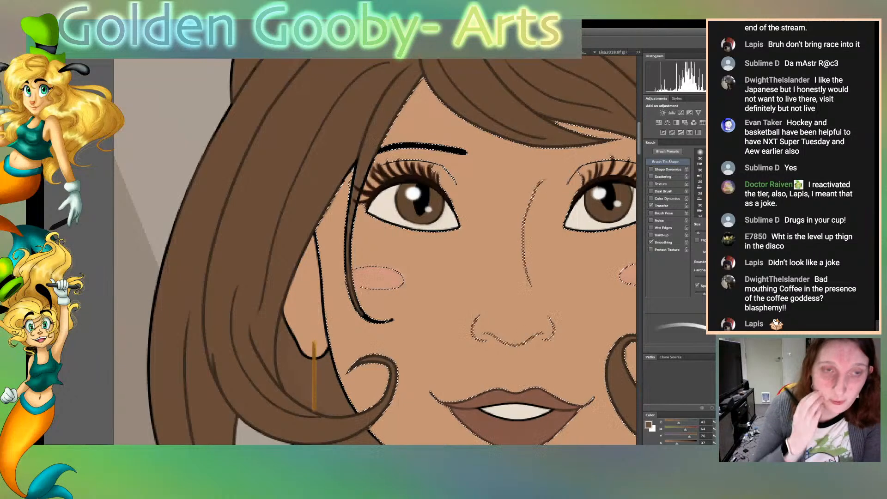
scroll(375, 251, "right", 8)
scroll(375, 252, "right", 3)
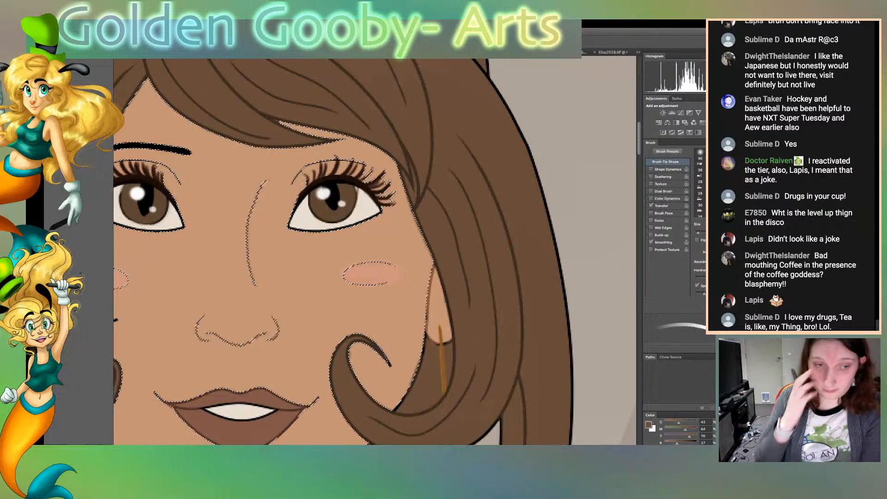
scroll(374, 251, "left", 10)
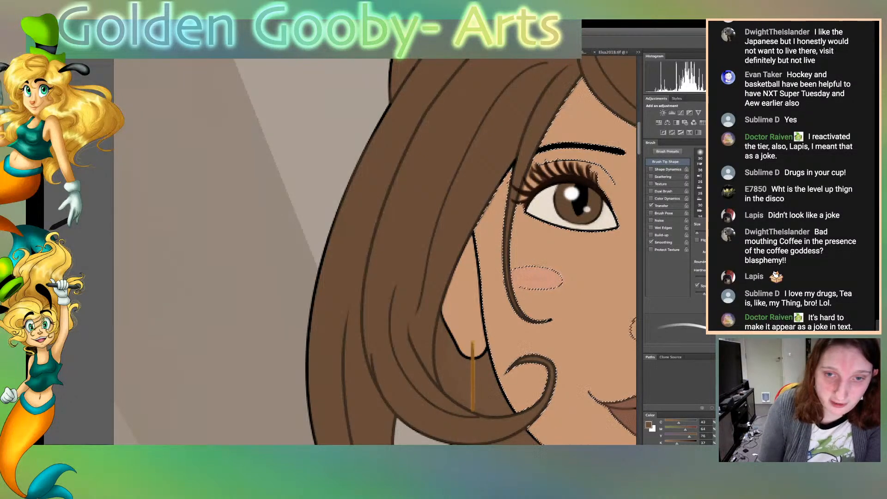
scroll(374, 252, "down", 5)
scroll(374, 252, "down", 3)
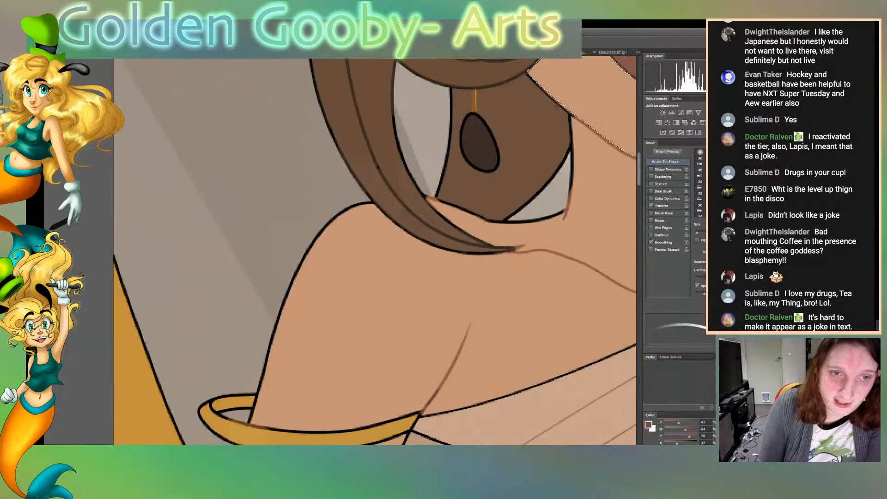
key("ctrl+d")
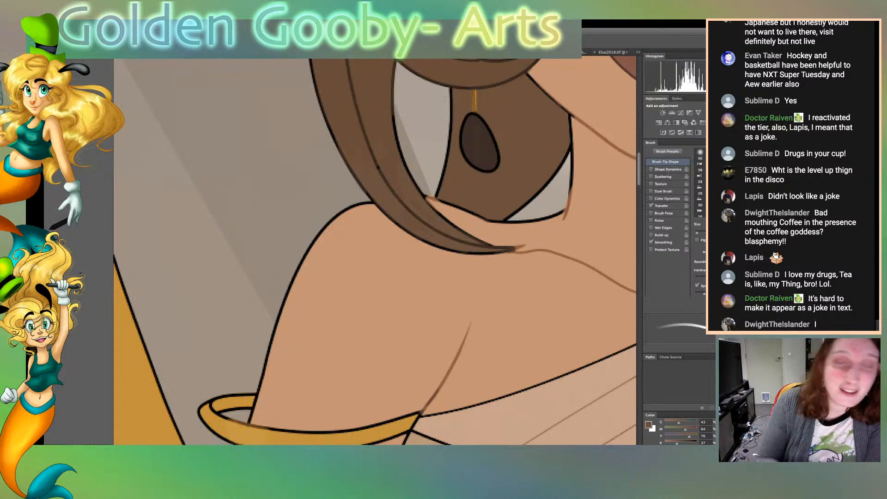
key("super+Tab")
key("ctrl+d")
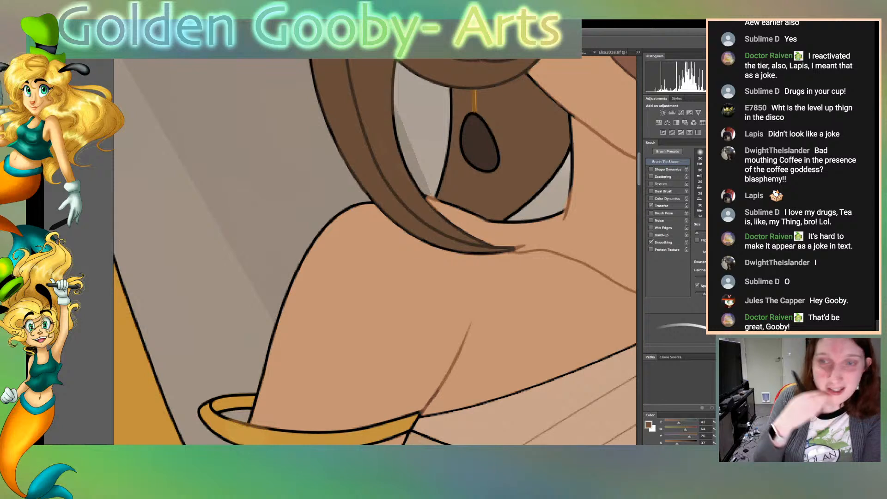
Recolour the outlines of the long hair lock over the shoulder and the hair behind the dark earring drop brown
left_click_drag(412, 179, 394, 84)
left_click_drag(355, 180, 341, 158)
mouse_move(369, 198)
left_mouse_down()
mouse_move(323, 110)
mouse_move(312, 61)
left_mouse_up()
left_click_drag(313, 92, 306, 60)
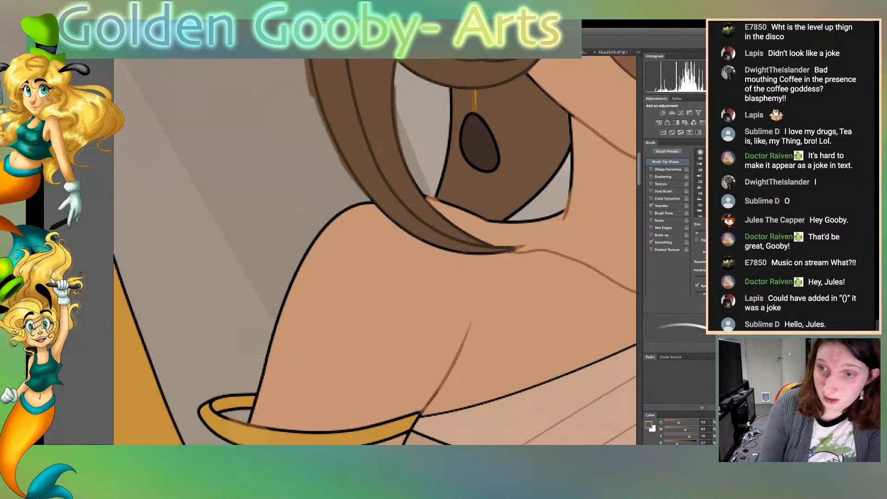
mouse_move(371, 201)
left_mouse_down()
mouse_move(418, 241)
mouse_move(469, 254)
mouse_move(526, 243)
mouse_move(481, 240)
mouse_move(421, 193)
left_mouse_up()
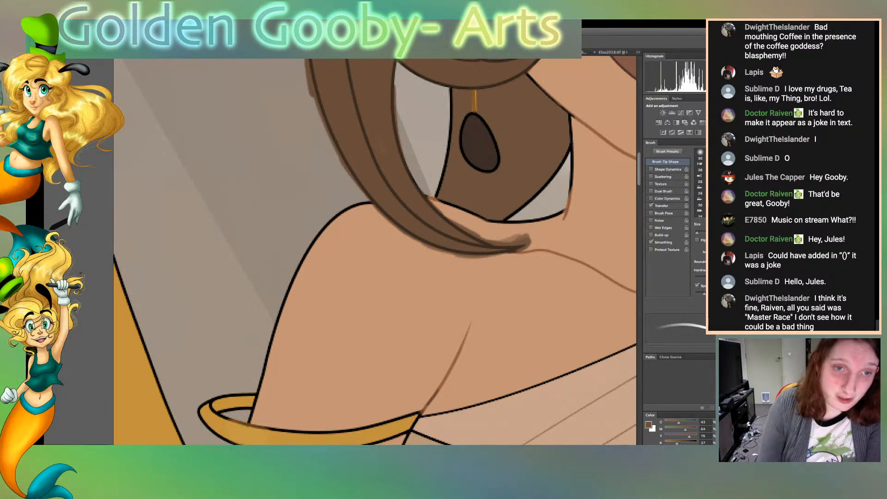
left_click_drag(435, 197, 448, 87)
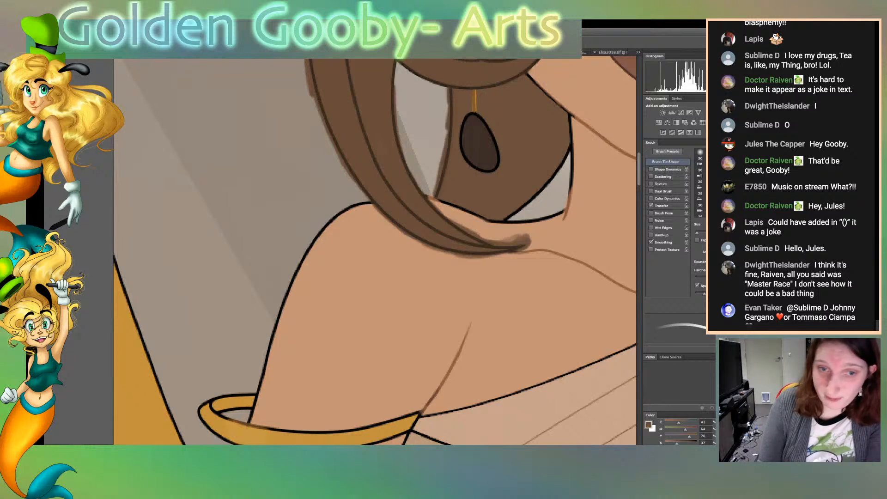
left_click_drag(506, 218, 569, 152)
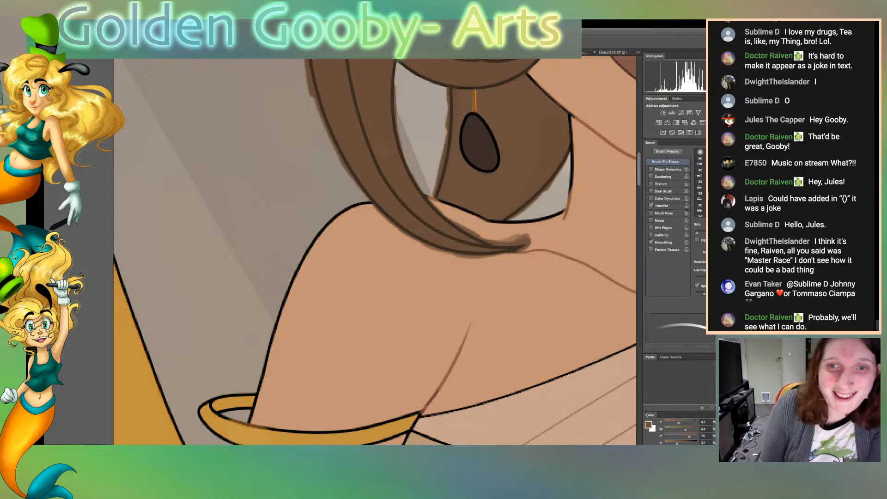
Recolour the hair's outer outline brown on the same side, from beside the cheek up to the base of the bun
scroll(374, 252, "up", 10)
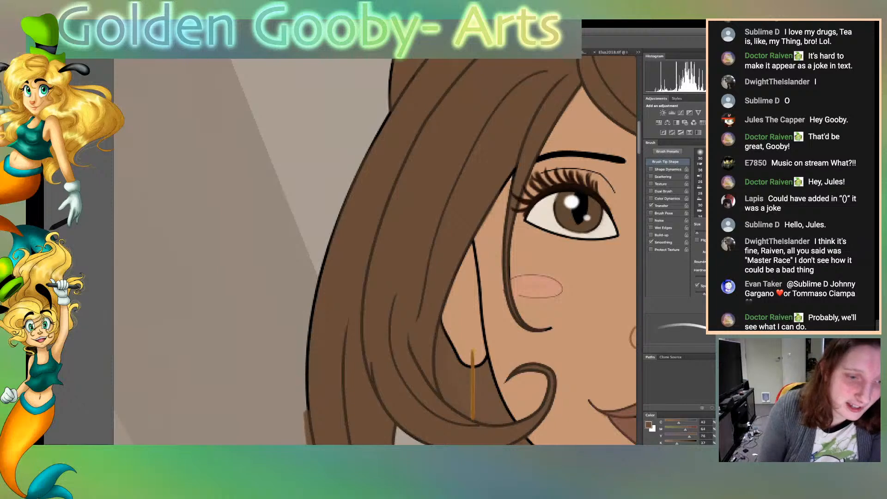
mouse_move(307, 410)
left_mouse_down()
mouse_move(319, 269)
mouse_move(388, 116)
mouse_move(316, 272)
left_mouse_up()
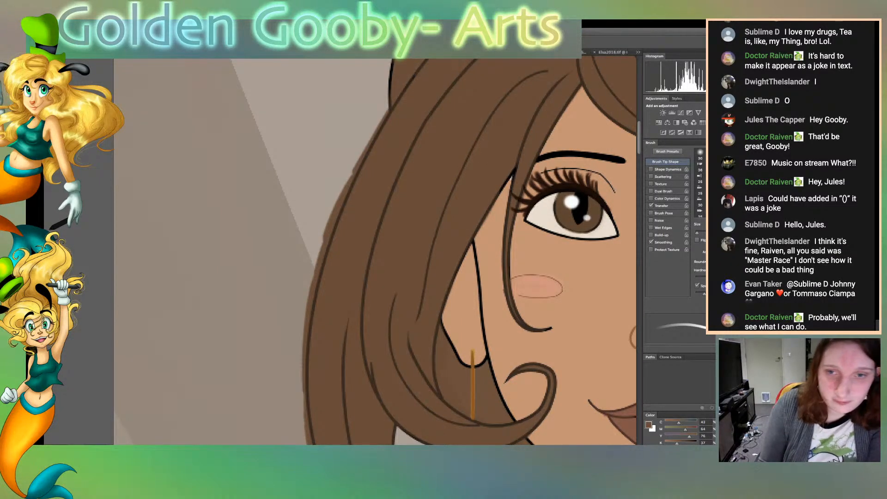
scroll(375, 252, "up", 6)
mouse_move(389, 346)
left_mouse_down()
mouse_move(401, 259)
mouse_move(469, 183)
left_mouse_up()
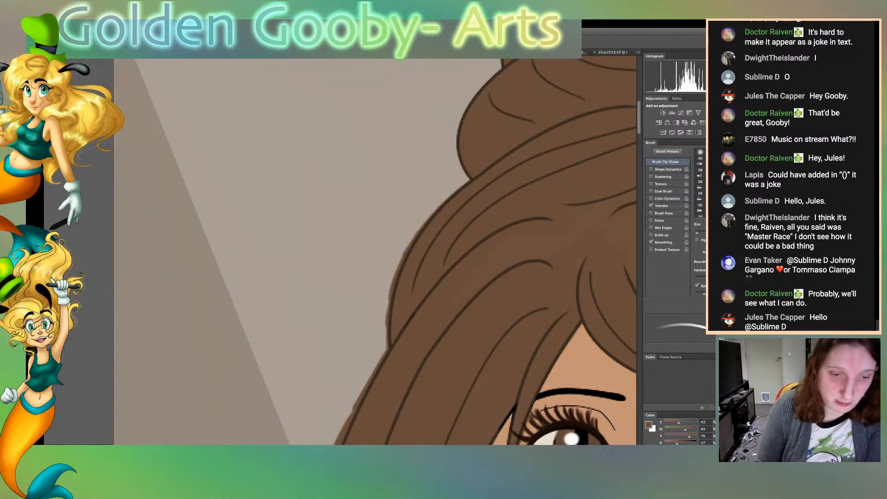
Recolour the outer hair outline brown on the opposite side of the head, from below the bun to eye level
scroll(375, 251, "right", 10)
scroll(374, 252, "left", 2)
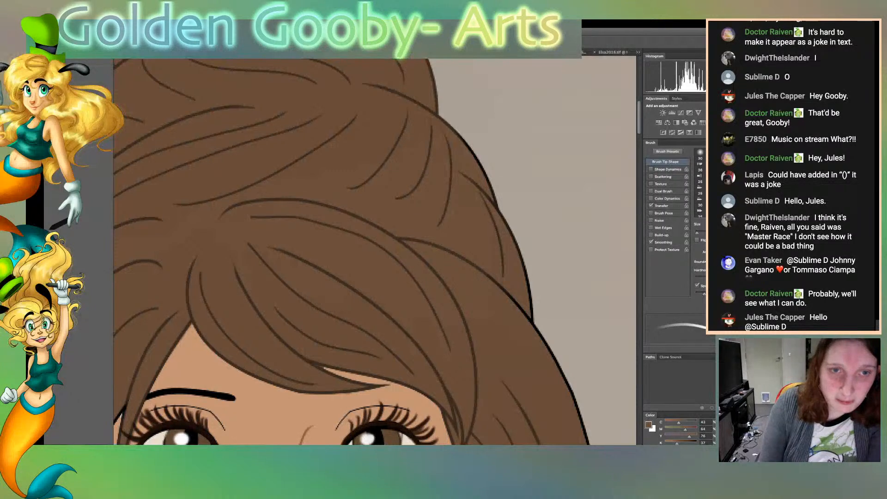
mouse_move(440, 114)
left_mouse_down()
mouse_move(499, 207)
mouse_move(441, 111)
left_mouse_up()
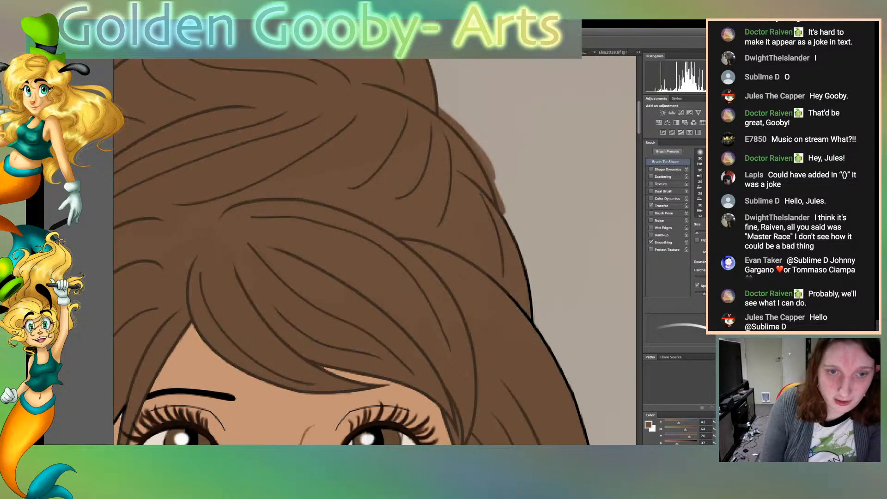
left_click_drag(527, 268, 539, 335)
mouse_move(506, 214)
left_mouse_down()
mouse_move(522, 253)
mouse_move(506, 210)
left_mouse_up()
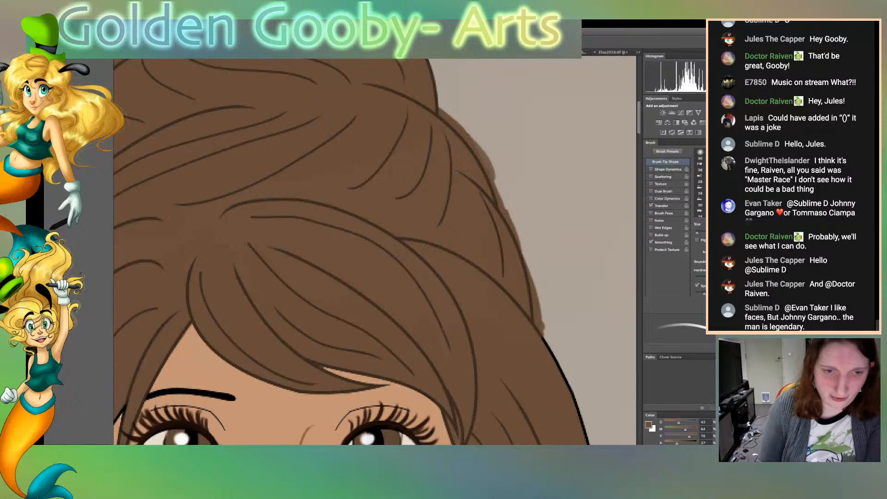
left_click_drag(541, 331, 590, 442)
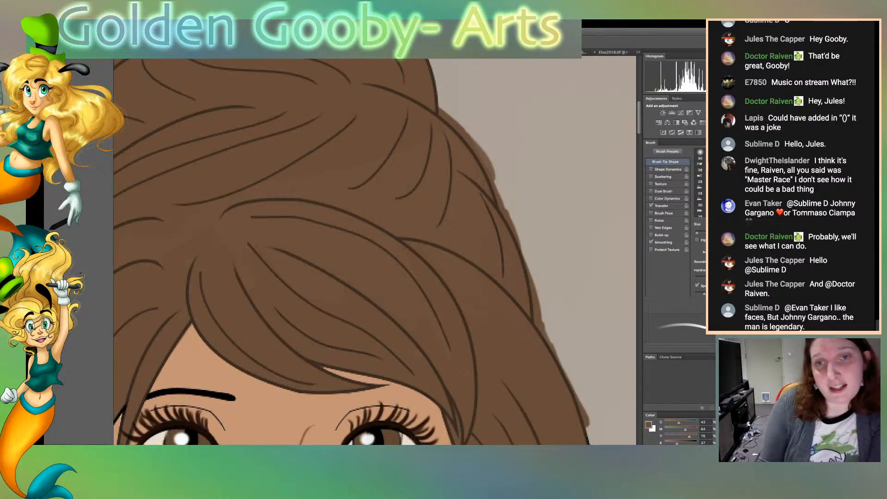
Recolour the rest of that side's outer hair outline down to the shoulder, plus the inner strand edge beside the earring, brown
scroll(375, 252, "down", 10)
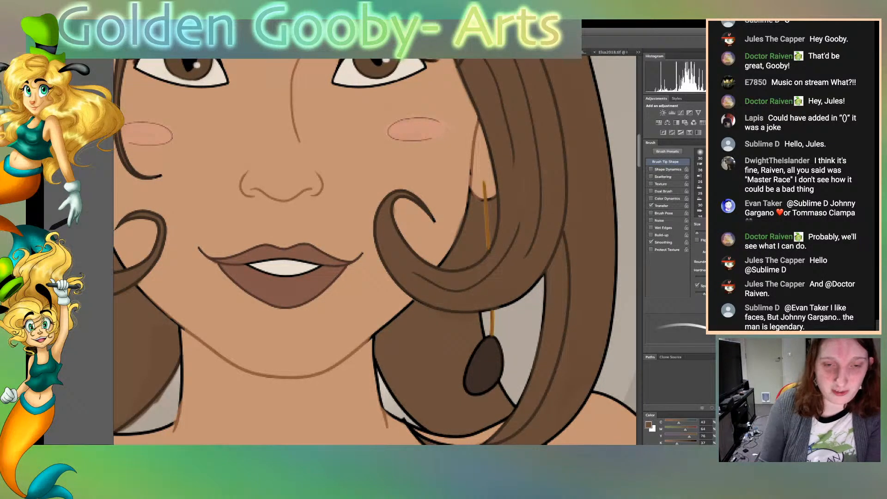
mouse_move(546, 284)
left_mouse_down()
mouse_move(522, 389)
mouse_move(540, 316)
left_mouse_up()
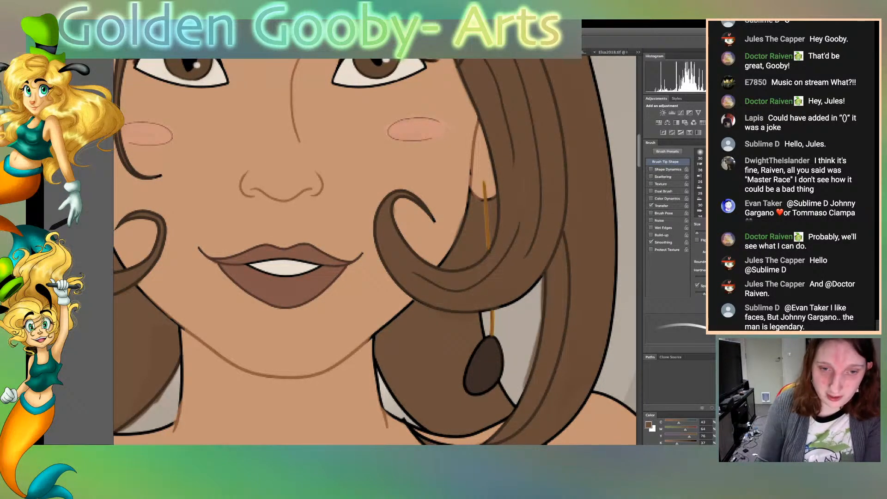
mouse_move(593, 391)
left_mouse_down()
mouse_move(614, 312)
mouse_move(618, 218)
left_mouse_up()
left_click_drag(623, 253, 624, 267)
left_click_drag(617, 221, 617, 187)
left_click_drag(621, 208, 622, 251)
left_click_drag(605, 117, 625, 221)
mouse_move(604, 120)
left_mouse_down()
mouse_move(591, 60)
mouse_move(602, 104)
left_mouse_up()
scroll(374, 251, "up", 5)
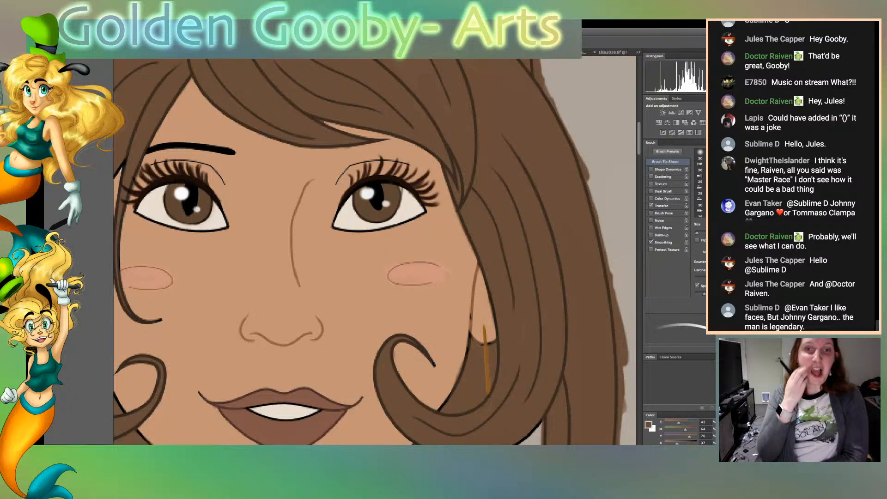
Select the background around the whole figure, enlarge the brush tip and clear the selection
key("ctrl+0")
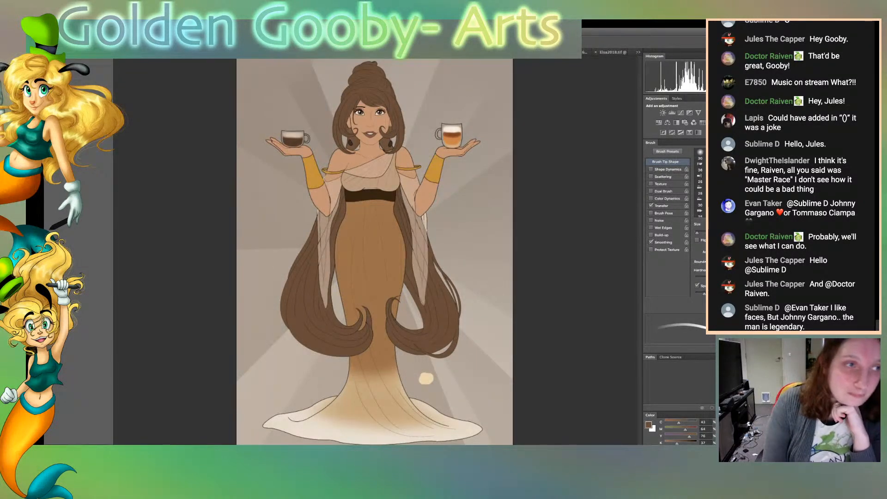
key("v")
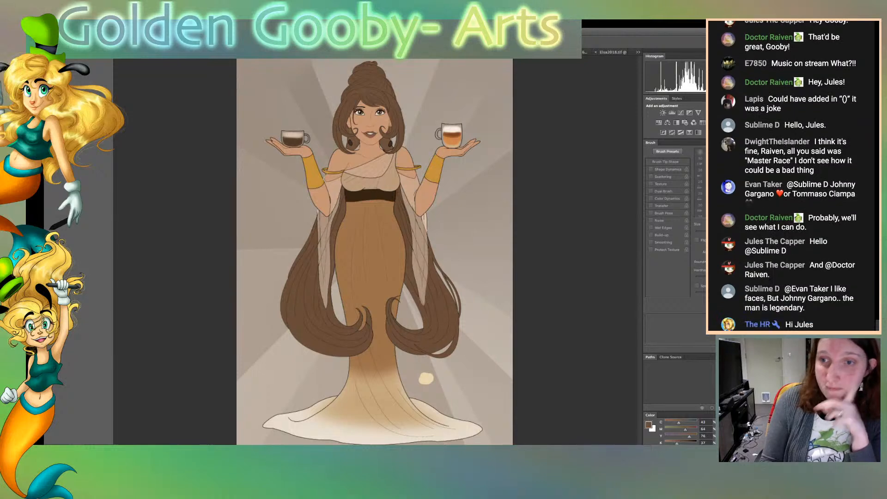
left_click(467, 231)
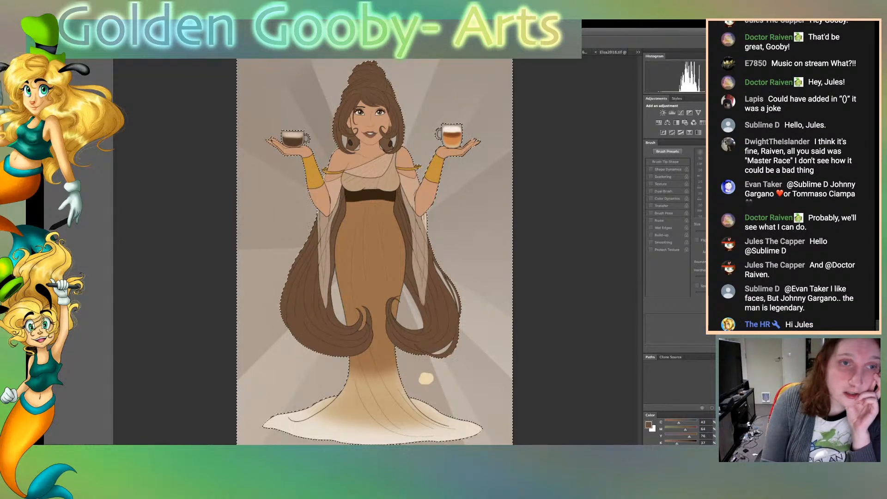
key("b")
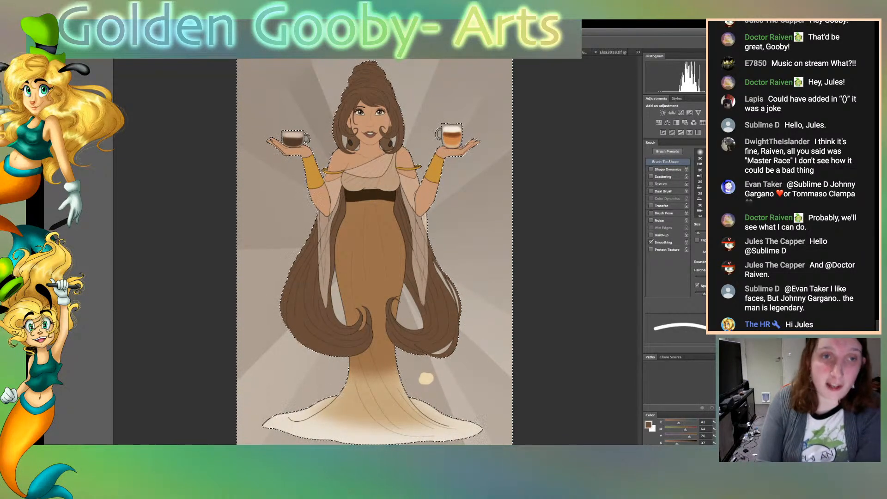
key("bracketright")
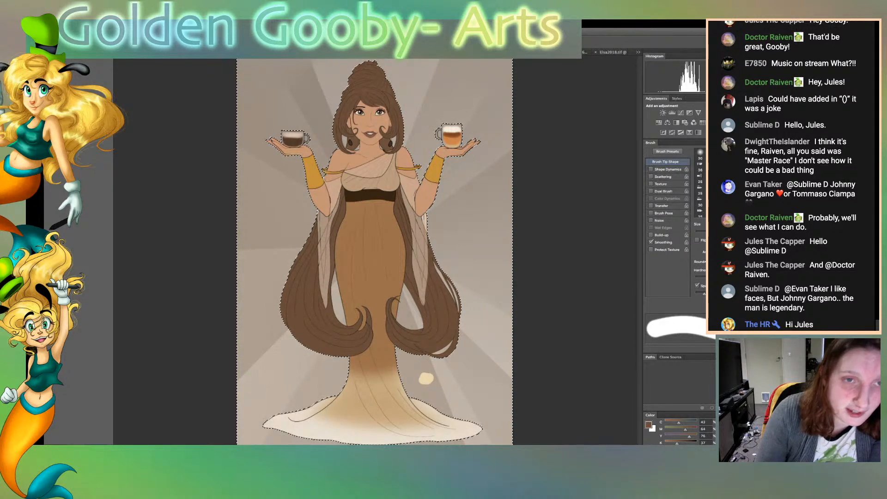
key("ctrl+d")
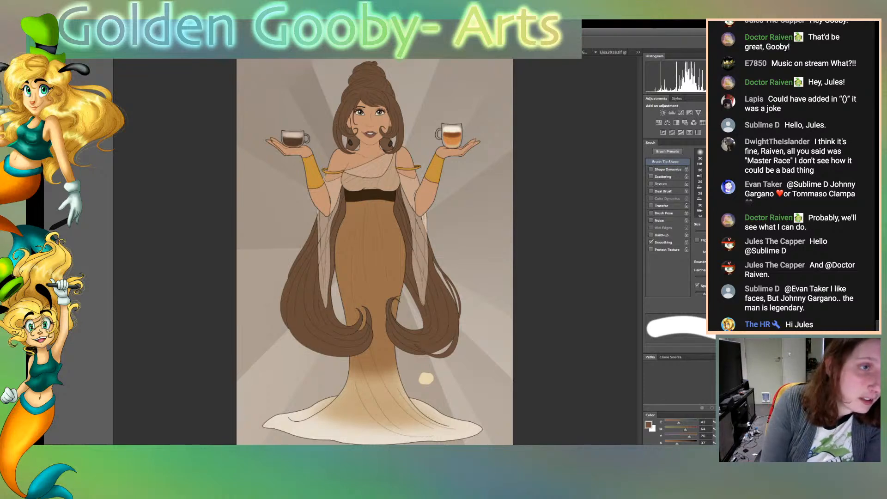
key("z")
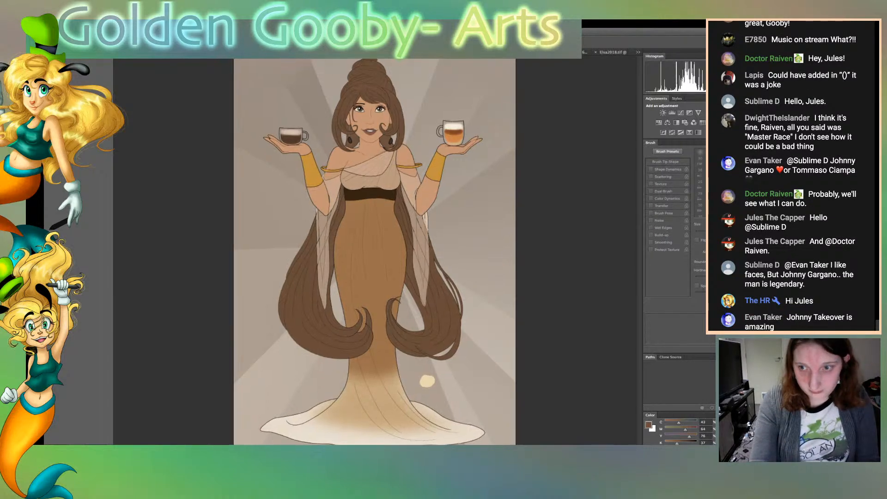
key("super+plus")
key("super+plus")
key("super+plus")
key("super+plus")
key("super+plus")
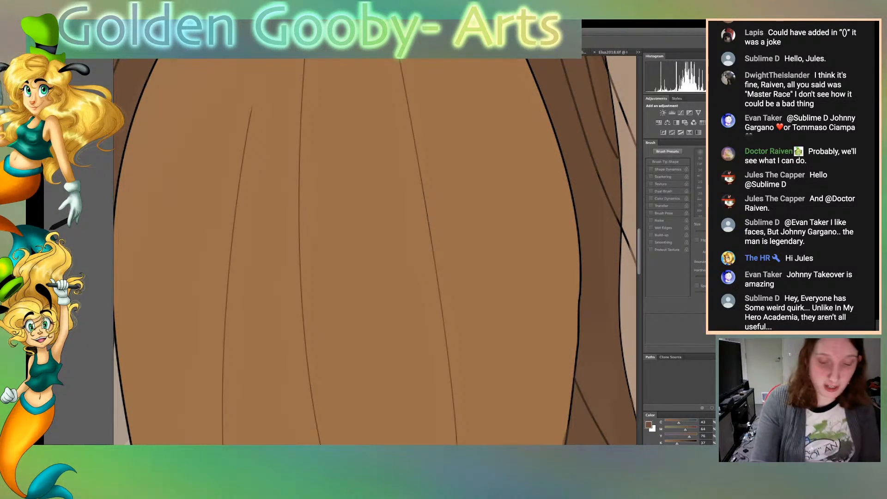
key("super+minus")
key("super+minus")
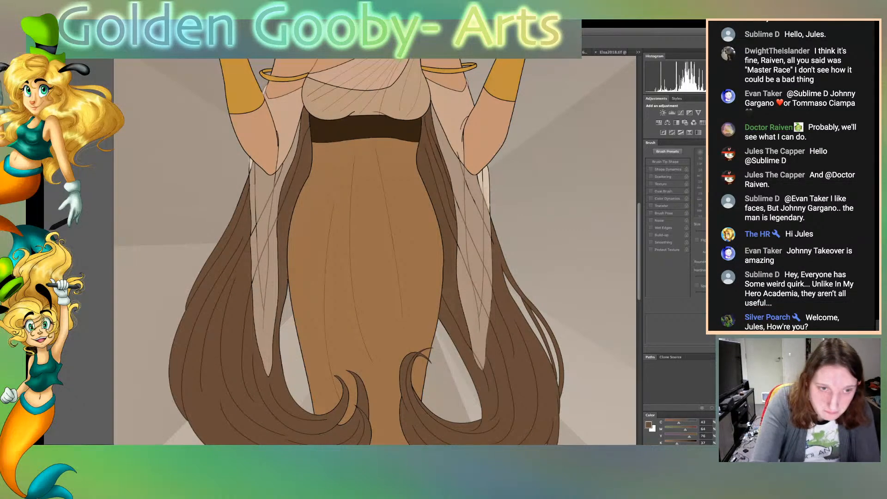
Select the areas bordering the sleeve beside the bent arm, including the background and upper-arm skin, and sample the sleeve's tan as brush colour
key("super+plus")
key("super+plus")
key("super+plus")
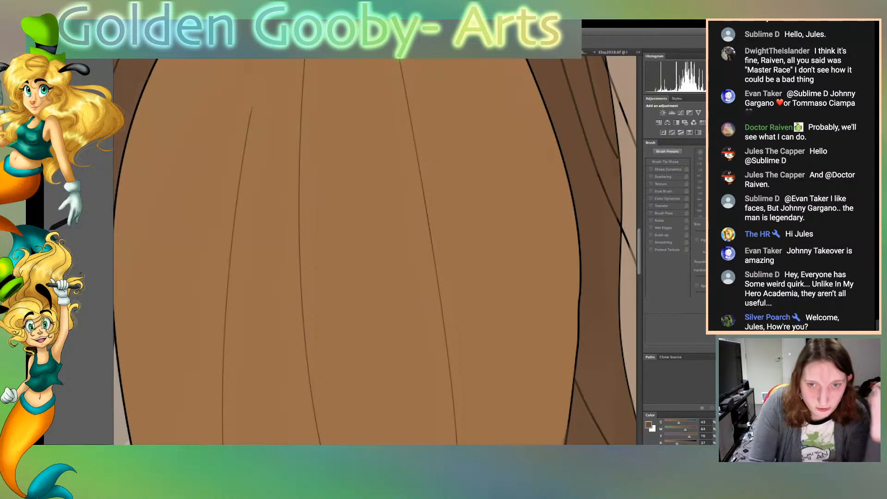
scroll(375, 251, "up", 10)
scroll(375, 252, "down", 3)
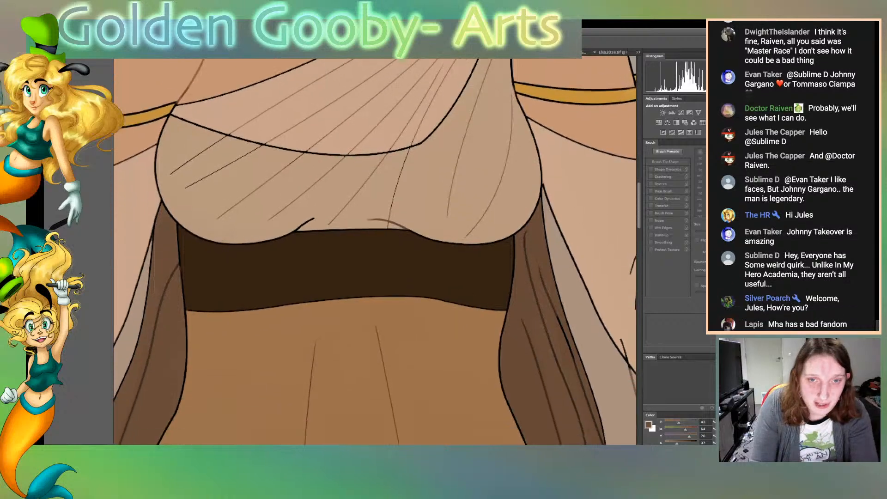
scroll(375, 252, "right", 5)
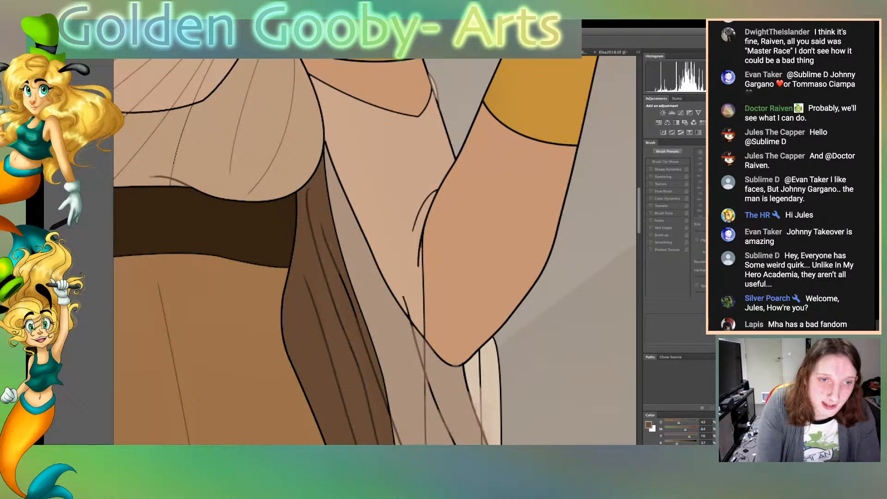
left_click(389, 339)
left_click(565, 337, "shift")
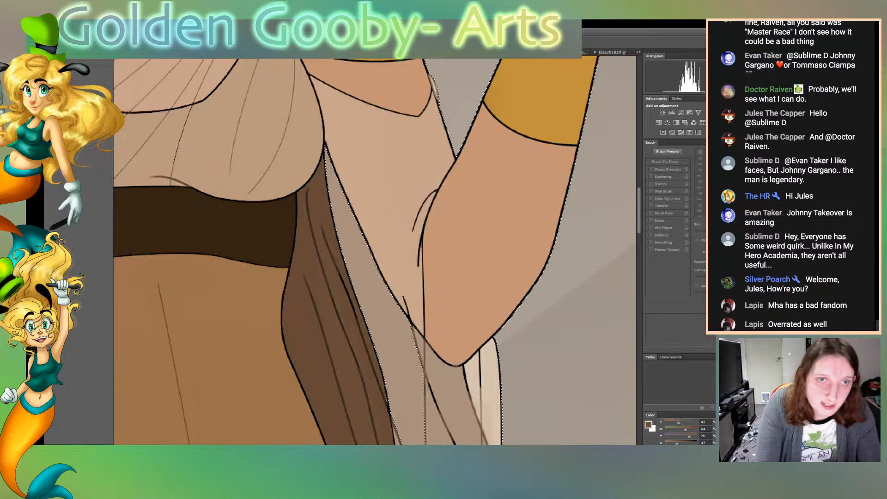
left_click(392, 86, "shift")
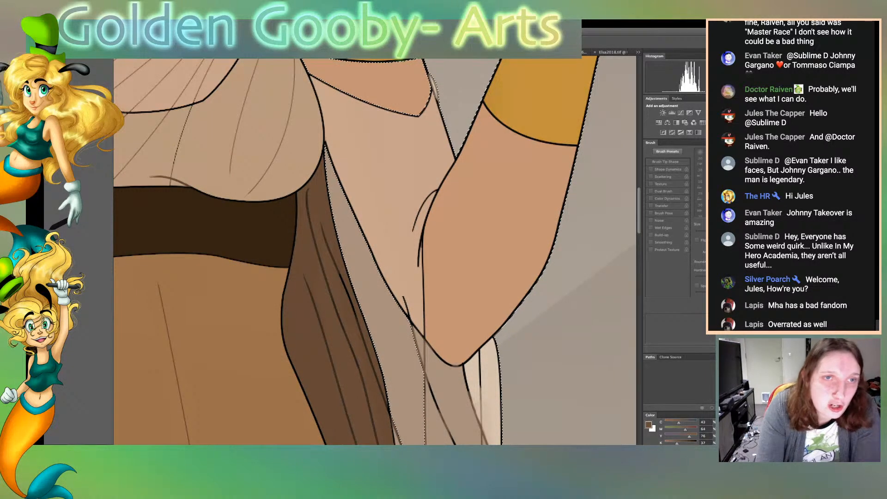
left_click(393, 171, "alt")
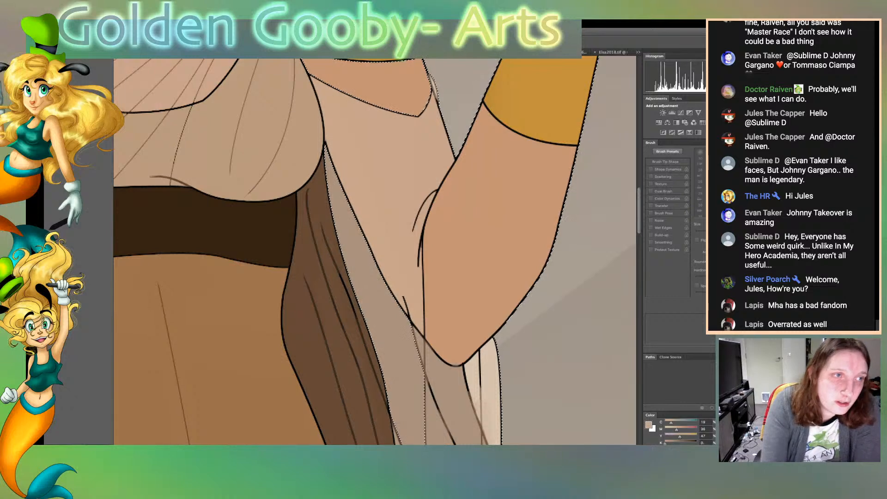
Recolour the sleeve's inner edge and the fold lines beside the elbow with the tan brush, and clear the selection
key("b")
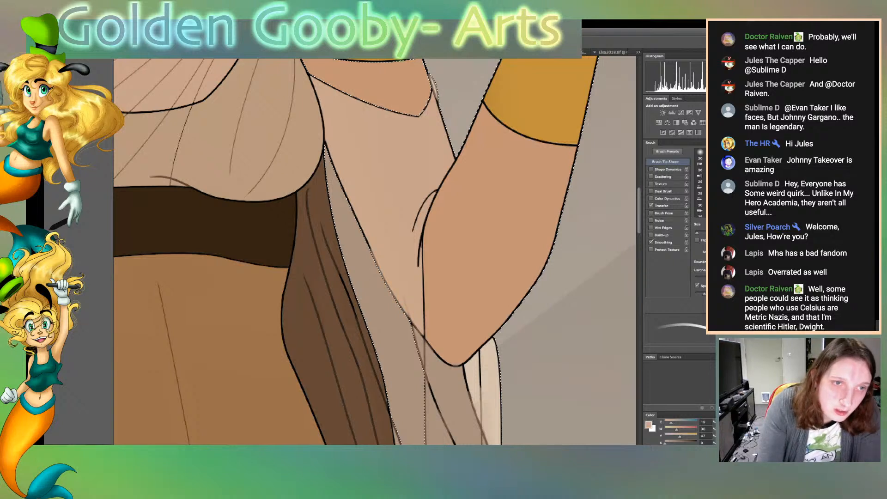
left_click_drag(324, 140, 371, 250)
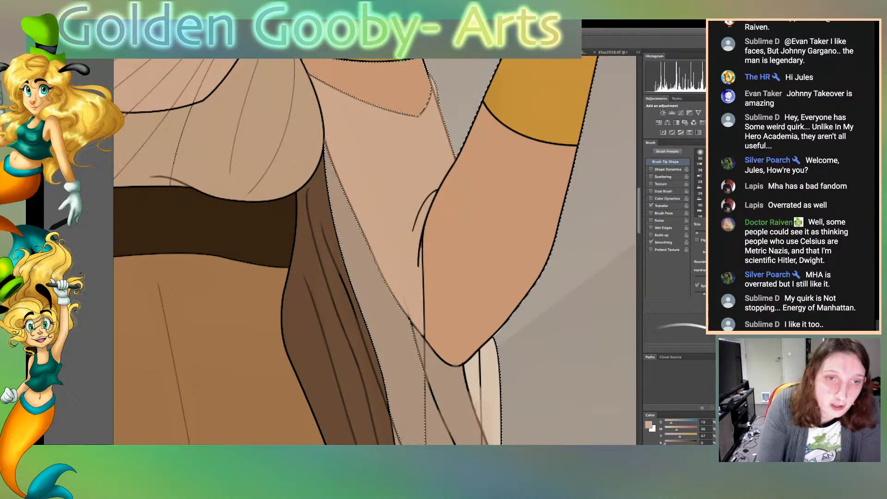
left_click_drag(418, 214, 436, 190)
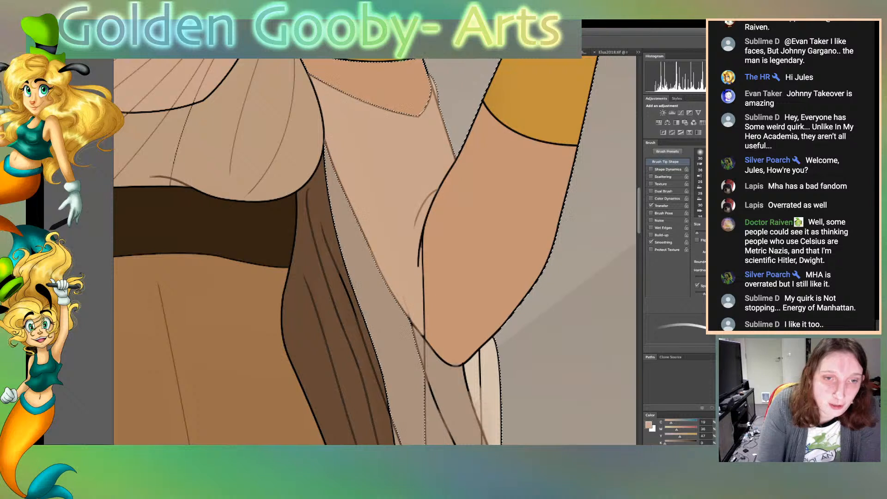
left_click_drag(418, 267, 421, 240)
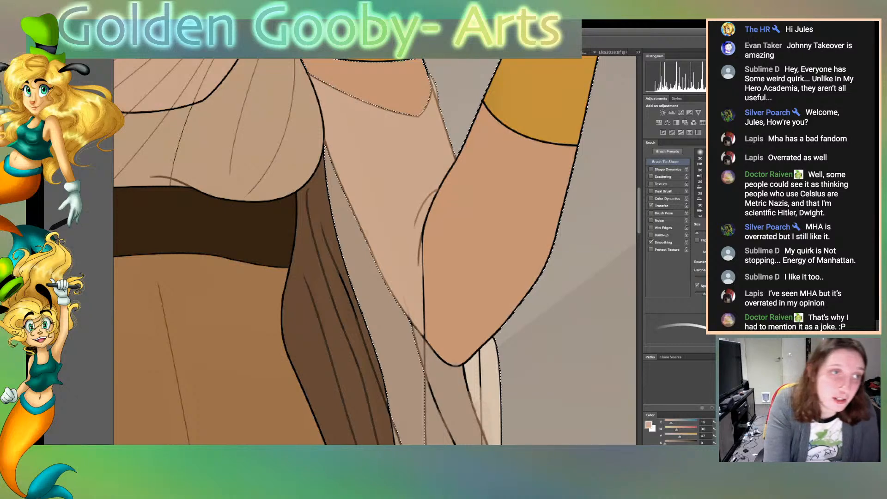
key("w")
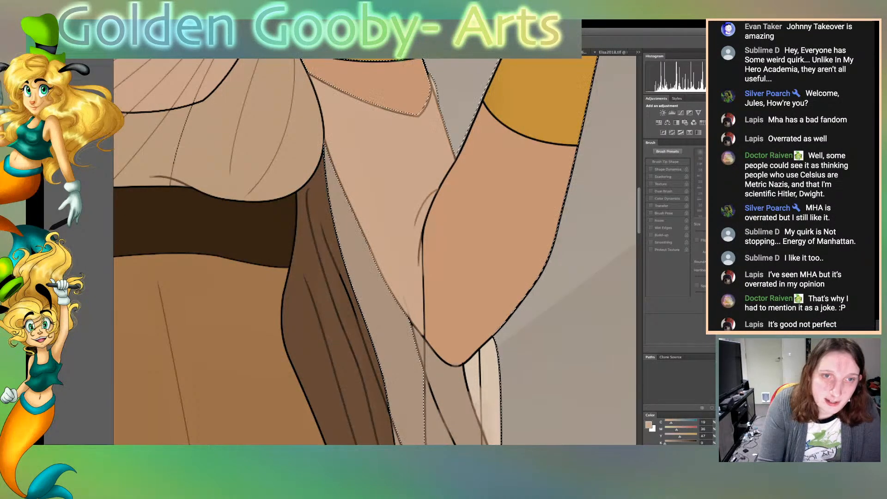
key("ctrl+d")
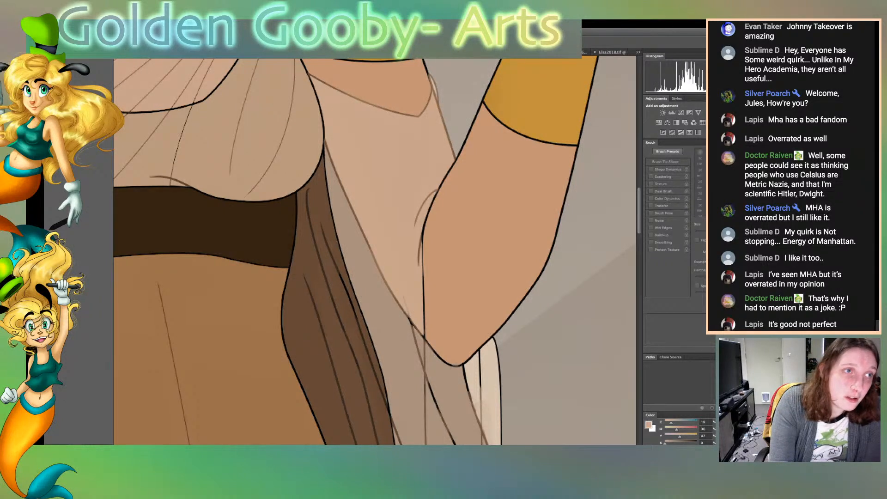
Recolour the forearm's edge along the sleeve and the lines of the drape below it tan, selecting each area first, and clear the selection
left_click(497, 235)
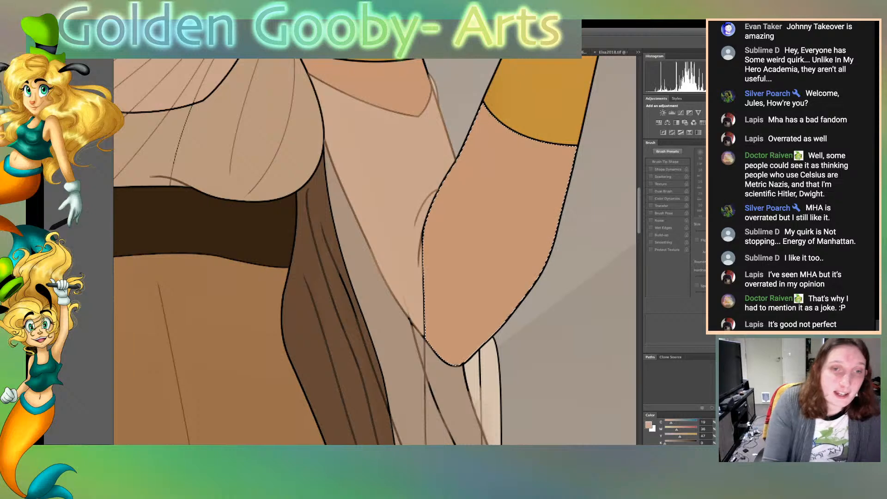
key("b")
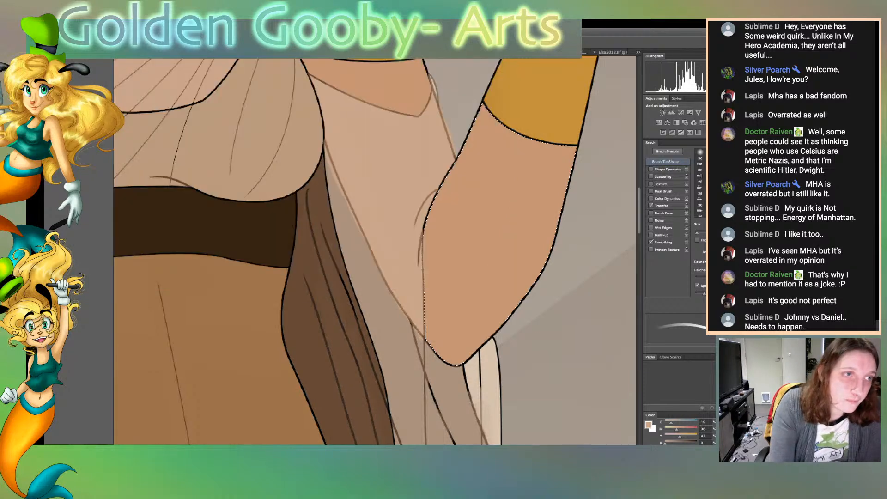
key("w")
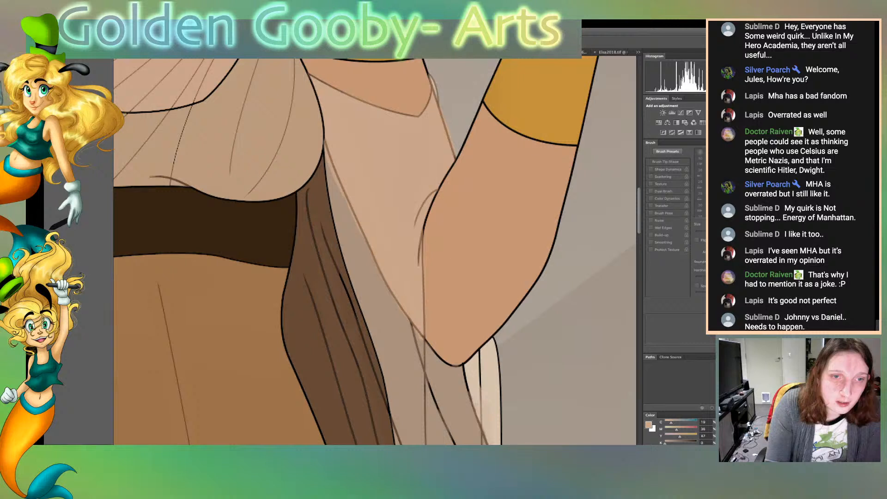
left_click(388, 338)
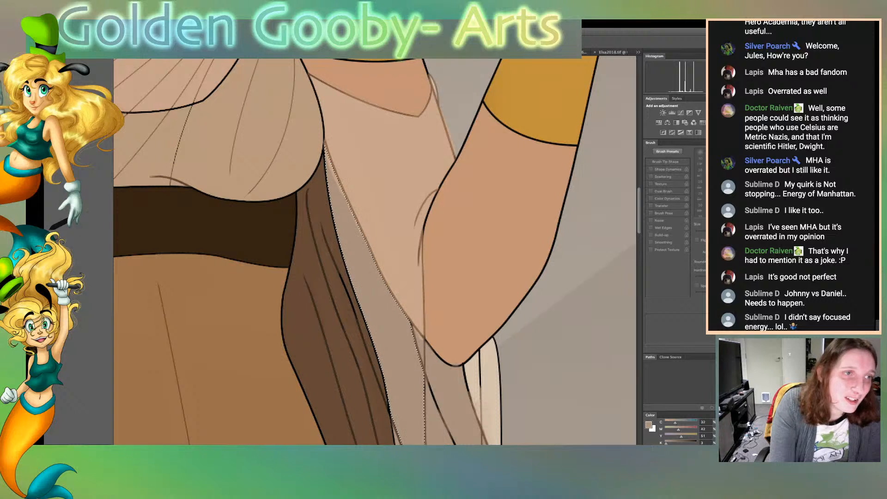
key("b")
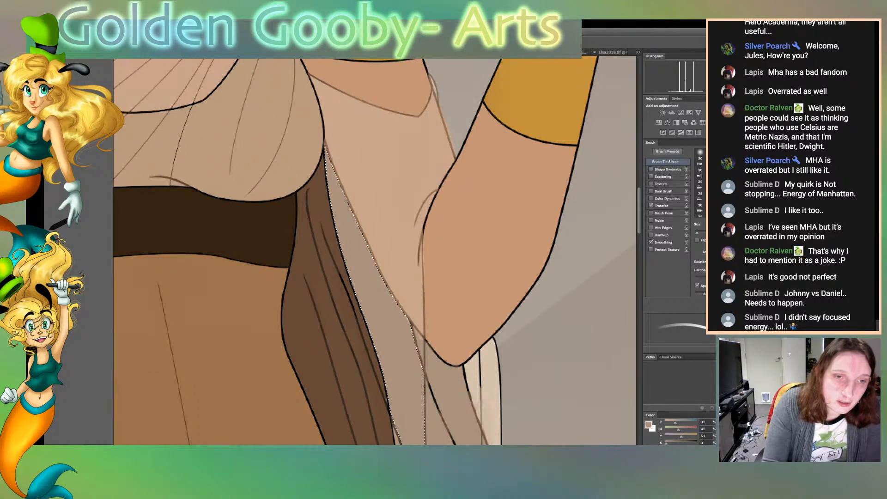
key("ctrl+d")
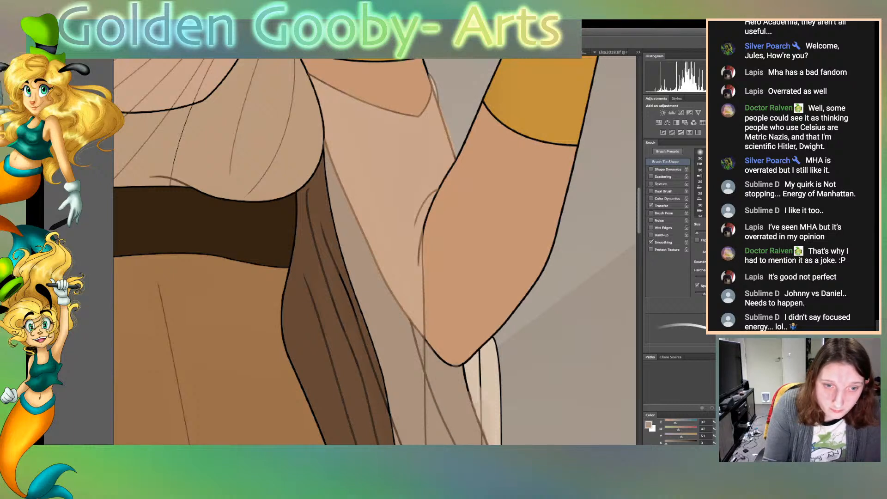
Recolour the remaining black fold and edge lines of the hanging drape with the greyish tan brush, down to its pointed tip
scroll(374, 250, "down", 5)
left_click_drag(463, 248, 470, 273)
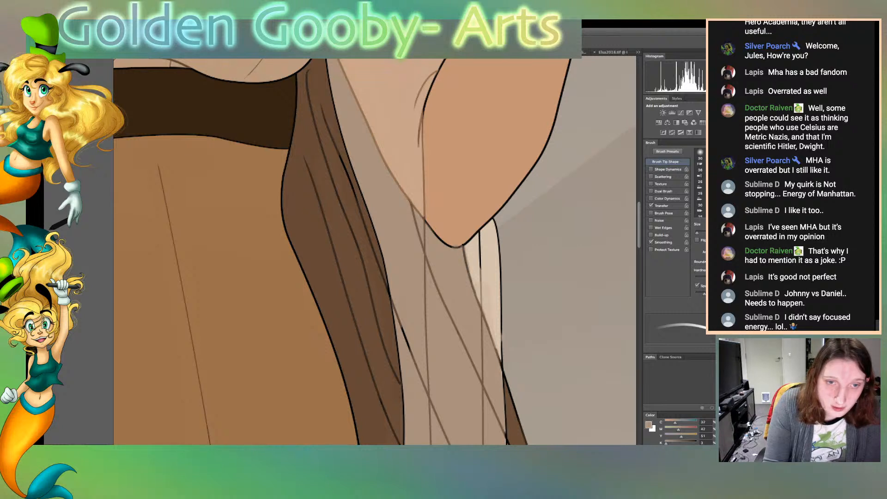
left_click_drag(411, 353, 398, 320)
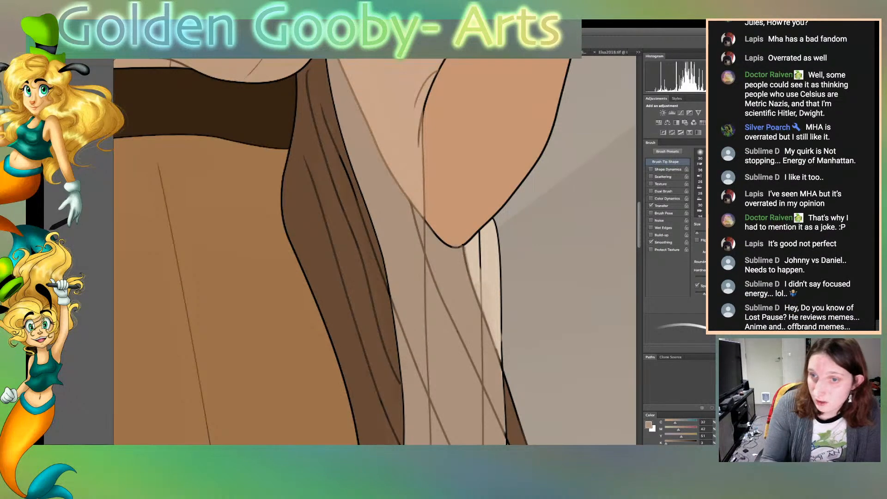
scroll(375, 251, "down", 6)
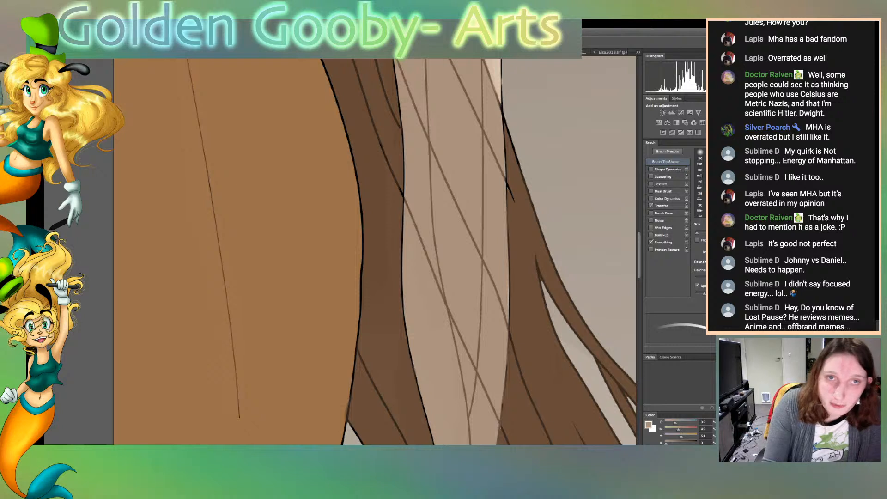
scroll(374, 251, "down", 6)
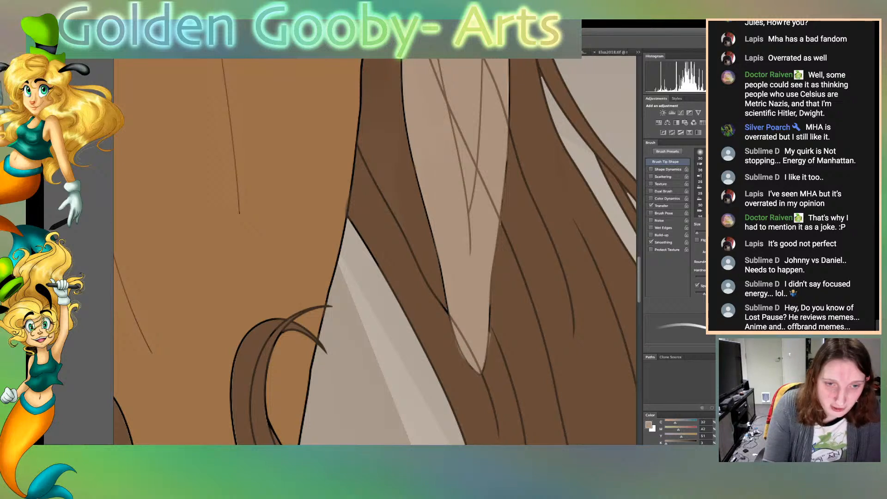
mouse_move(463, 359)
left_mouse_down()
mouse_move(472, 369)
mouse_move(491, 301)
left_mouse_up()
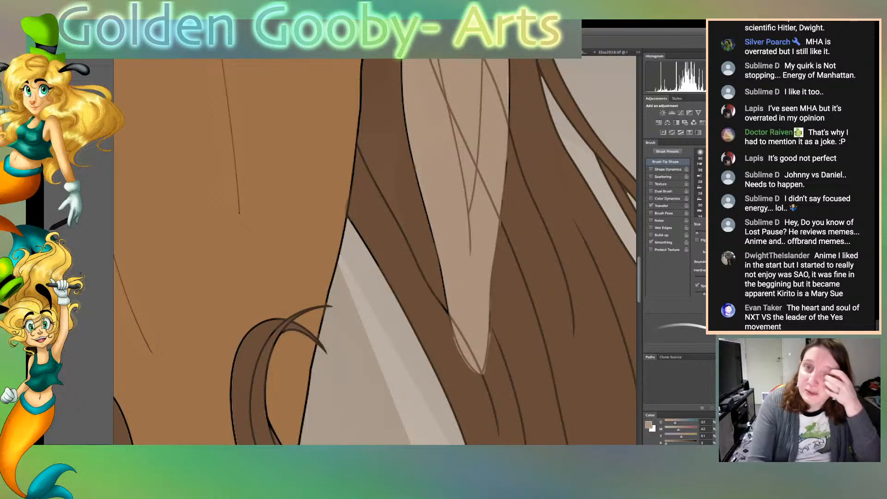
Sample the cream of the cloth strip below the elbow and recolour its outer edges and inner fold line with it
key("w")
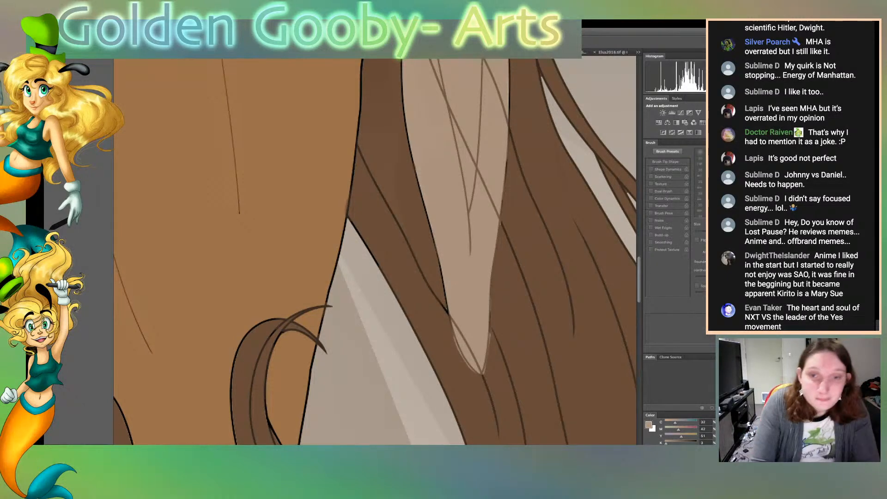
scroll(375, 251, "up", 10)
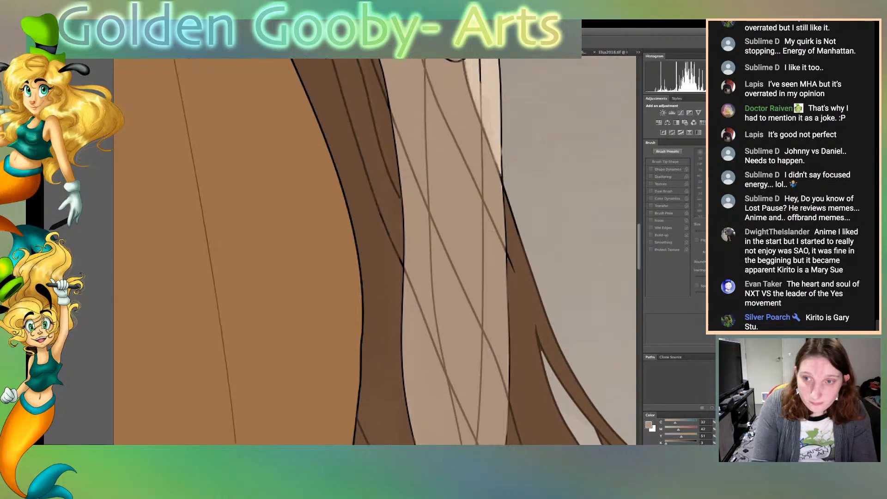
scroll(375, 251, "up", 7)
scroll(375, 251, "down", 7)
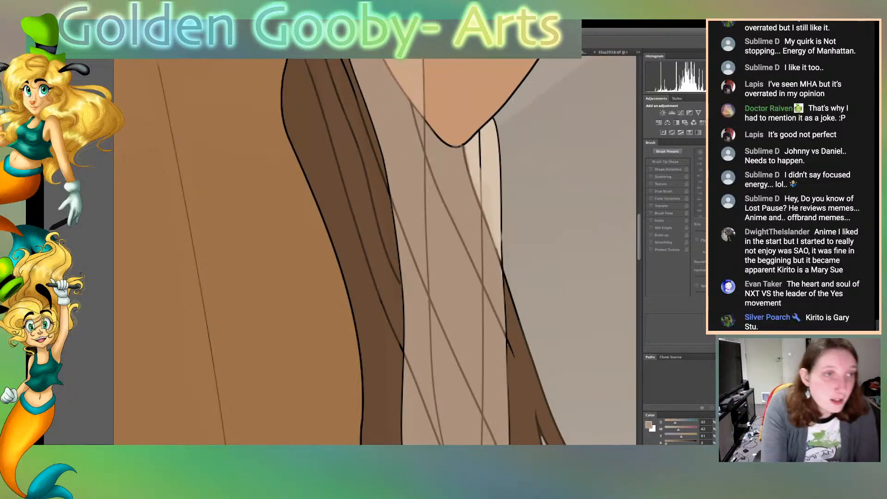
left_click(490, 187)
key("b")
left_click_drag(480, 161, 481, 176)
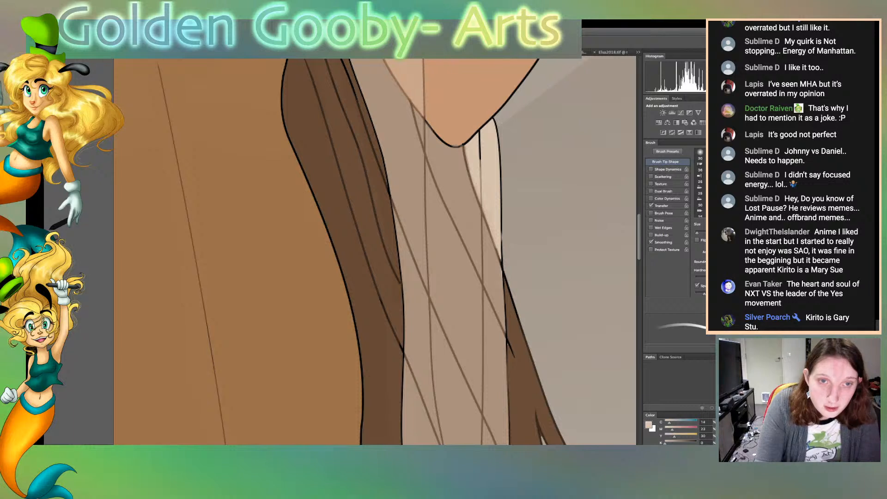
mouse_move(502, 234)
left_mouse_down()
mouse_move(505, 261)
mouse_move(503, 185)
left_mouse_up()
left_click_drag(485, 221, 470, 178)
mouse_move(479, 160)
left_mouse_down()
mouse_move(478, 127)
mouse_move(497, 118)
mouse_move(502, 180)
mouse_move(498, 123)
mouse_move(500, 133)
left_mouse_up()
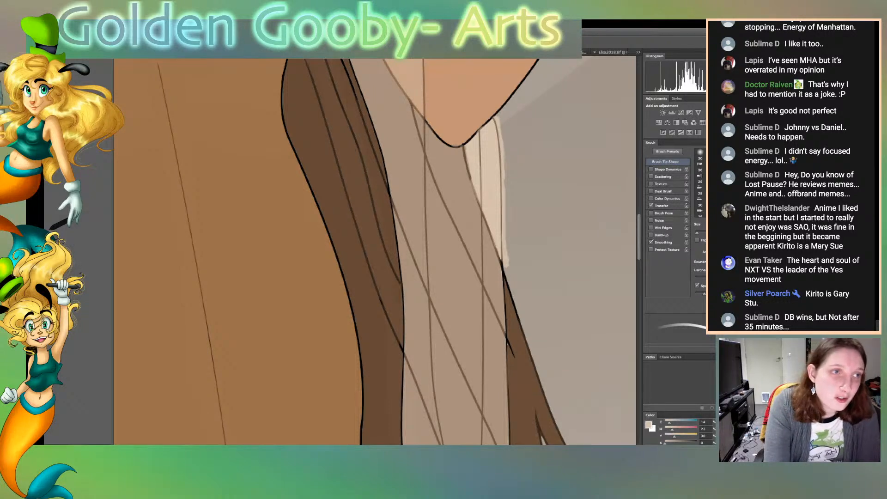
Select the background beside the cream strip, erase the paint spilling past its outer edge and clear the selection
key("z")
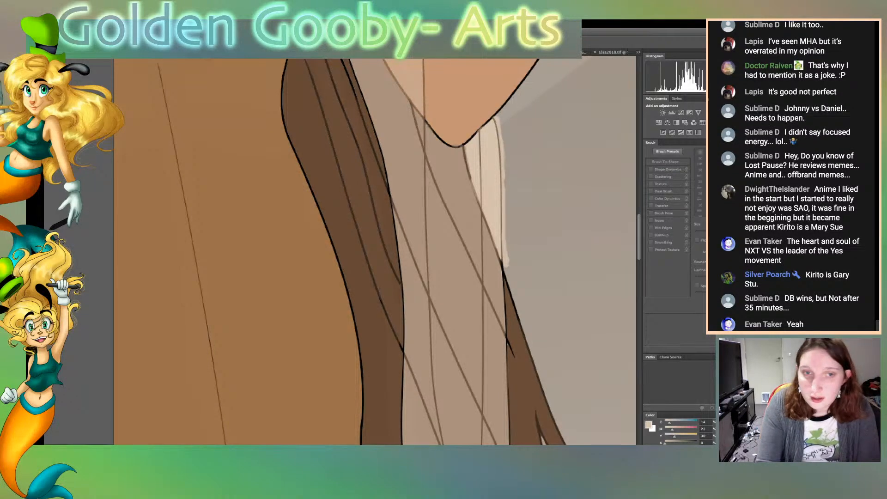
left_click(541, 199)
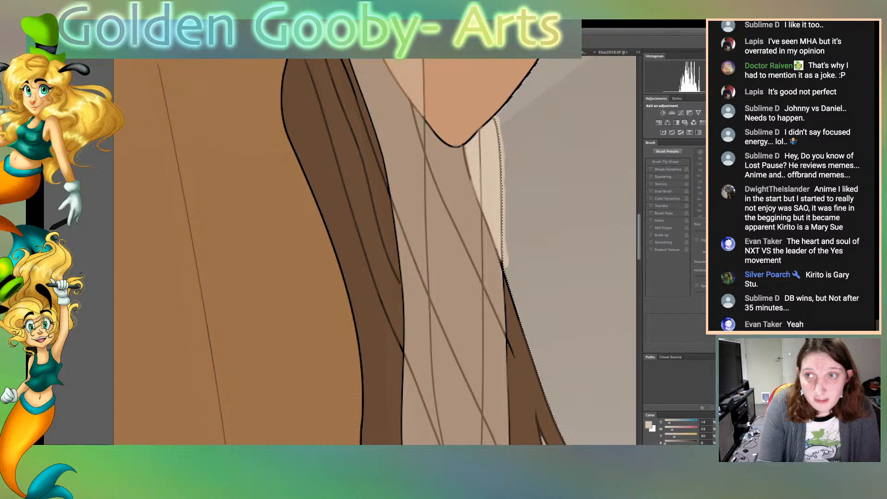
key("b")
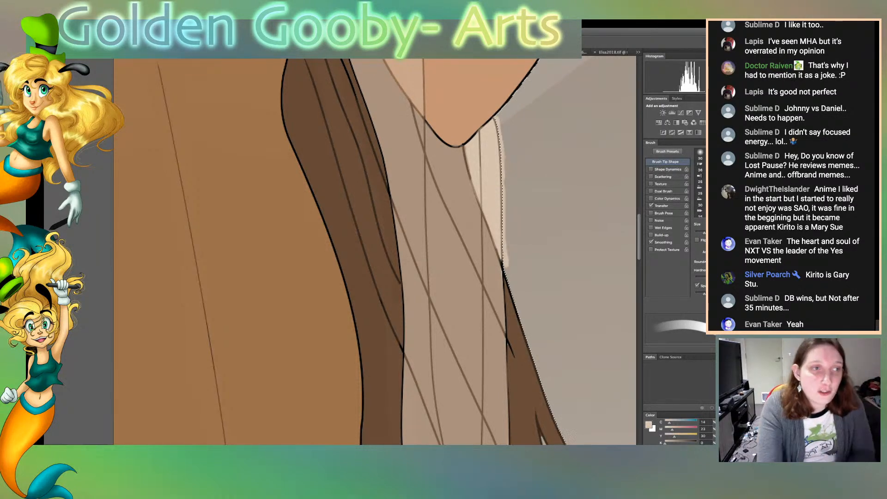
key("e")
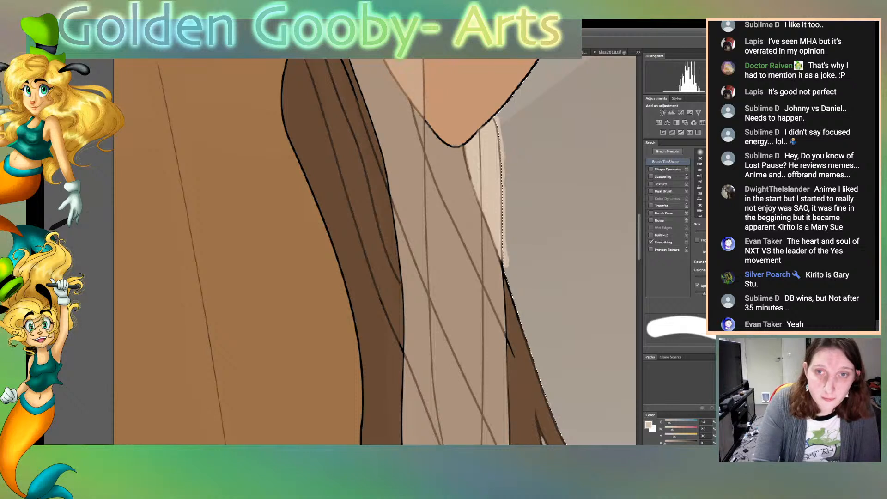
left_click_drag(503, 222, 496, 118)
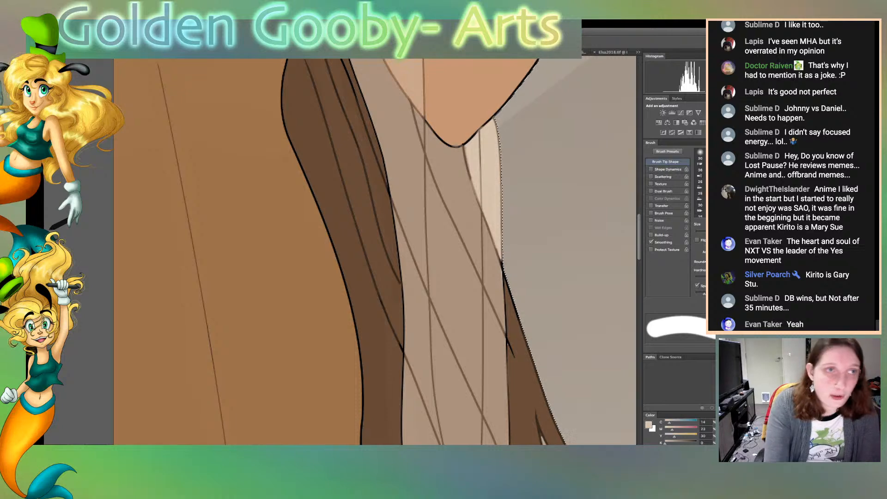
key("ctrl+d")
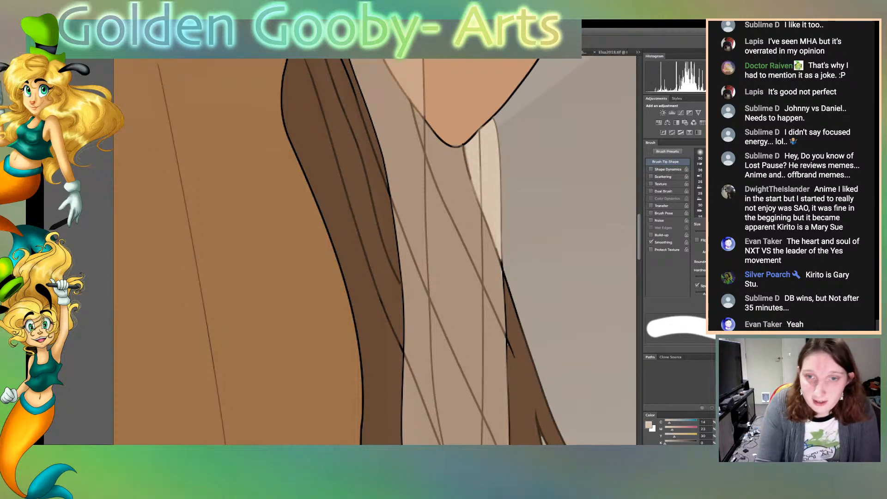
Restore the background selection, sample the arm's skin tone and recolour the outer outlines of the shoulder and bent forearm with it
scroll(374, 251, "up", 10)
scroll(375, 251, "down", 1)
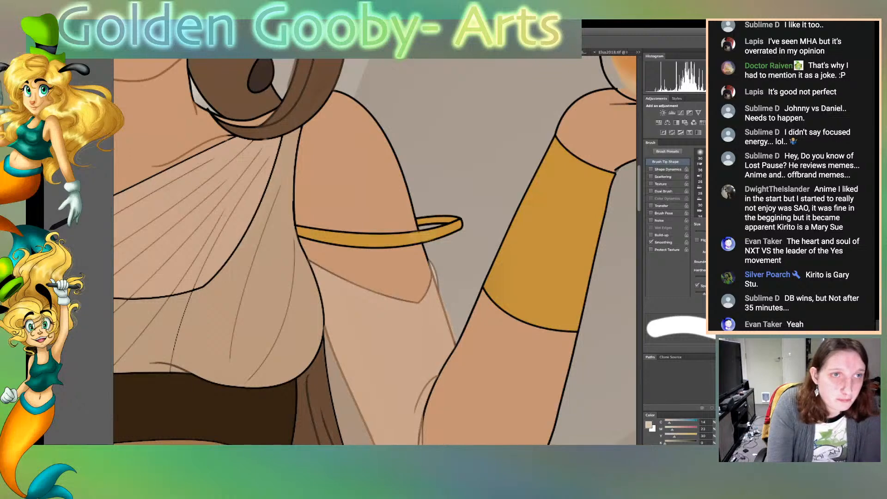
key("ctrl+z")
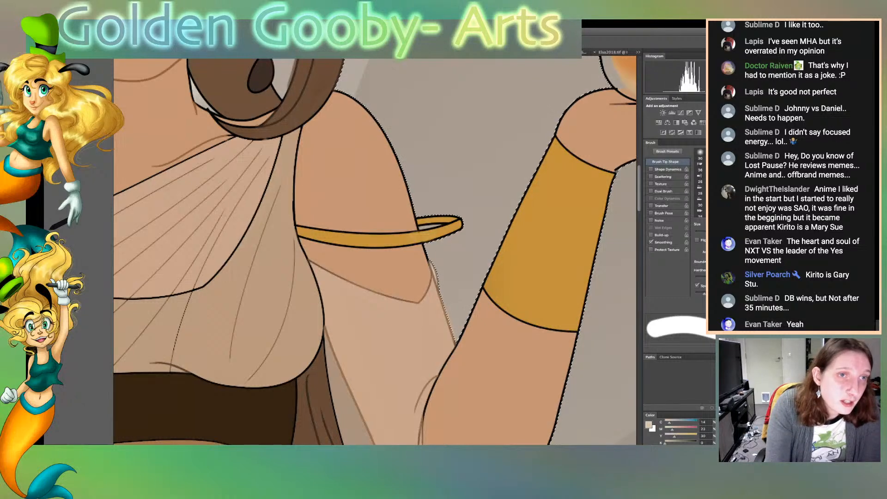
key("w")
left_click(365, 184)
key("b")
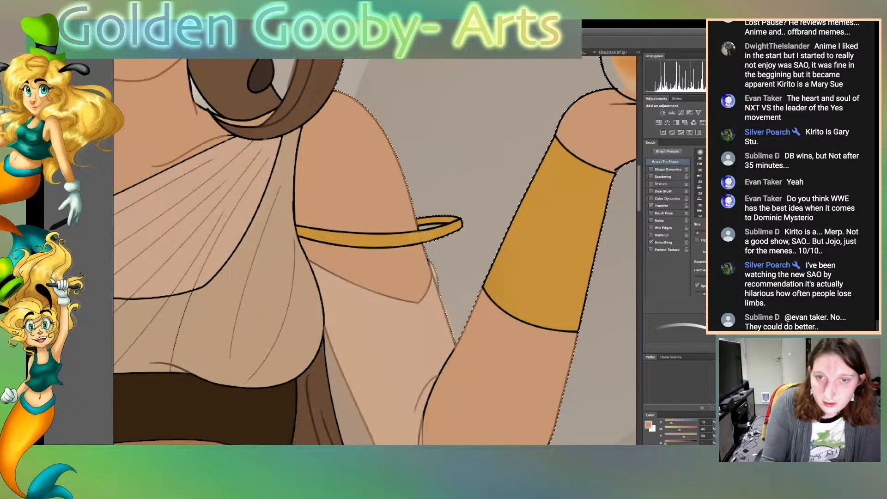
scroll(374, 250, "down", 5)
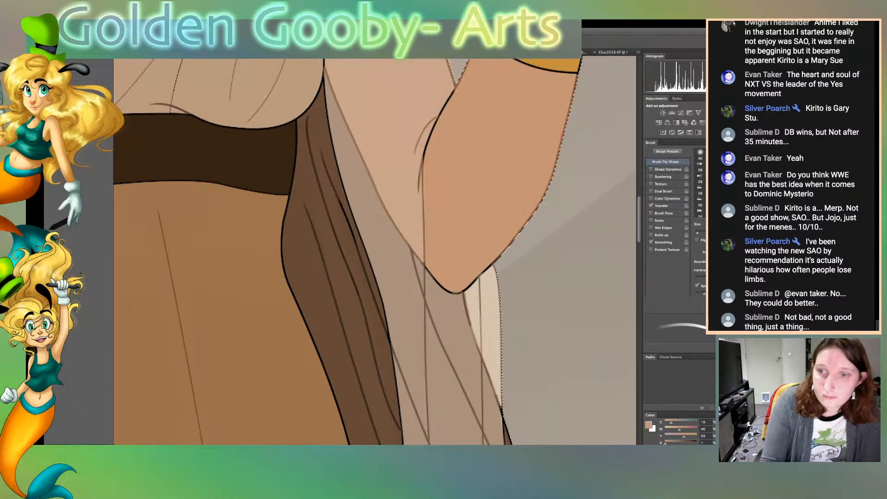
scroll(374, 249, "right", 3)
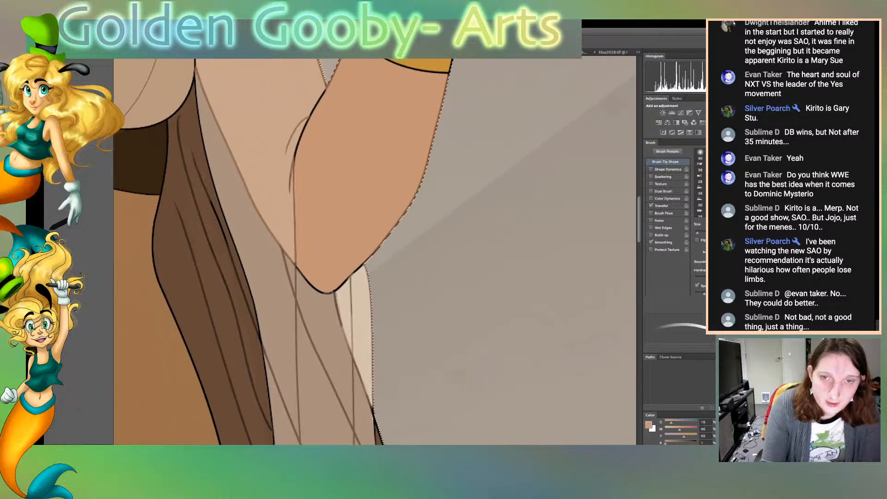
scroll(374, 249, "up", 6)
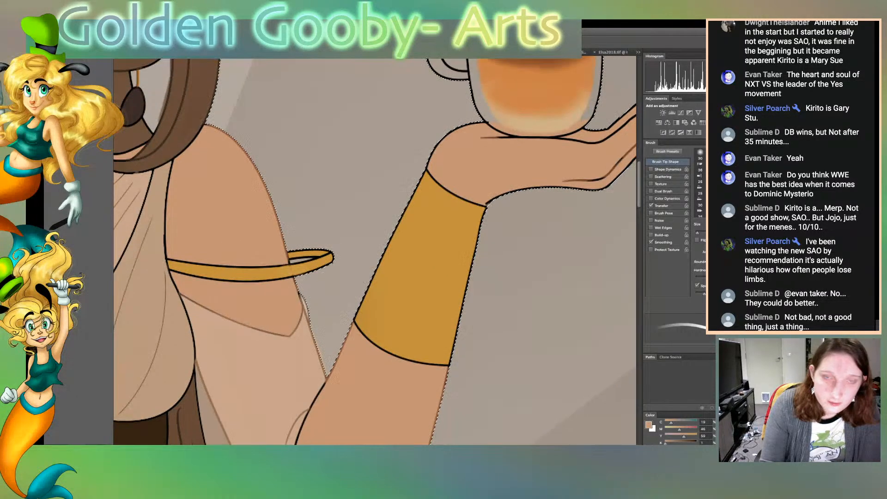
Recolour the outline and finger lines of the hand holding the orange drink in the skin tone, using a smaller brush tip for details
scroll(374, 251, "right", 4)
key("w")
key("b")
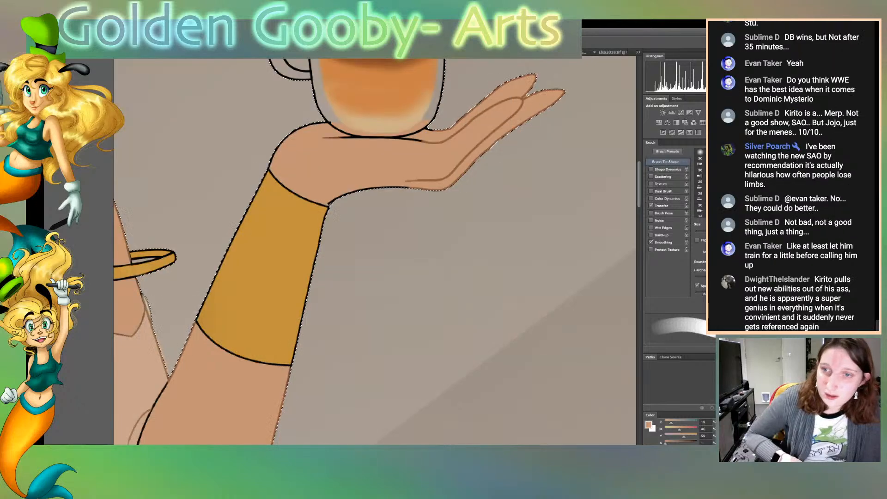
key("[")
key("[")
key("[")
key("[")
key("[")
key("[")
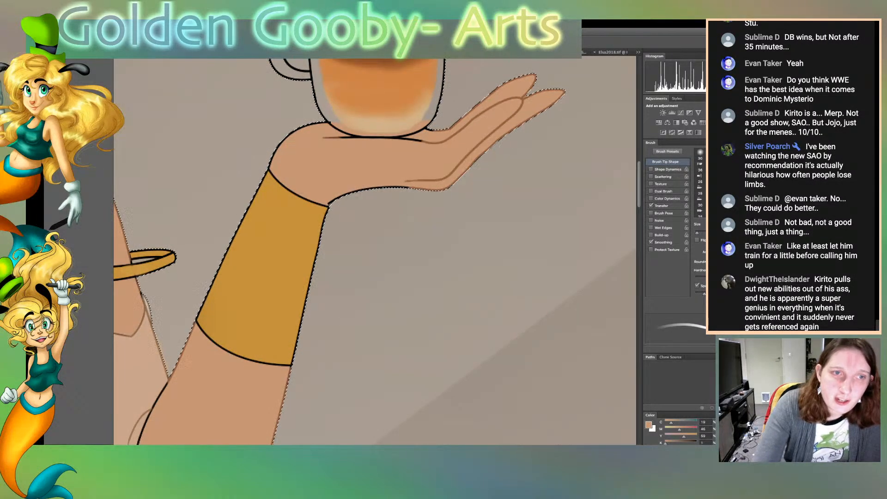
left_click_drag(354, 138, 409, 139)
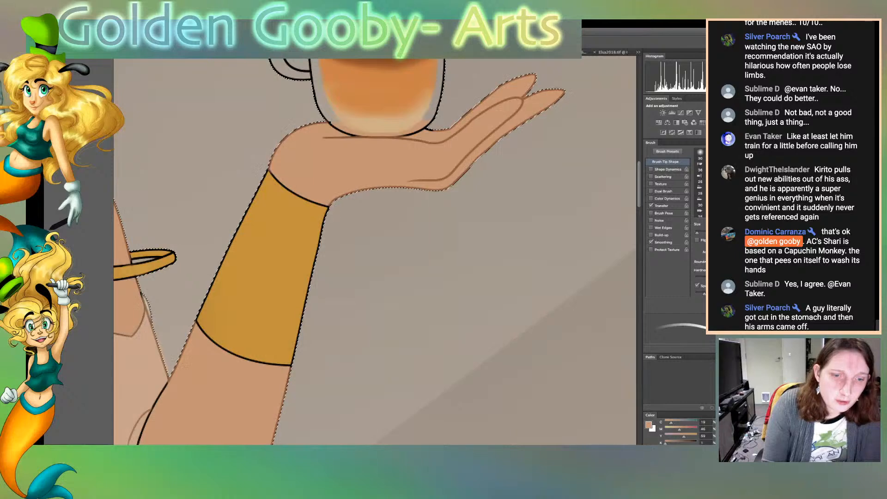
Recolour the finger, palm and outer lines of the other hand, under the brown coffee cup, with the skin-tone brush
scroll(375, 252, "left", 15)
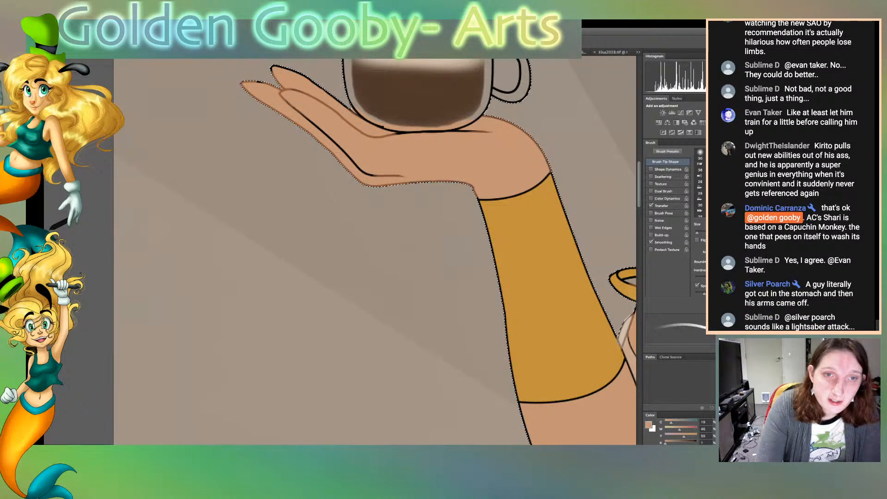
left_click_drag(349, 156, 383, 176)
left_click_drag(343, 150, 293, 108)
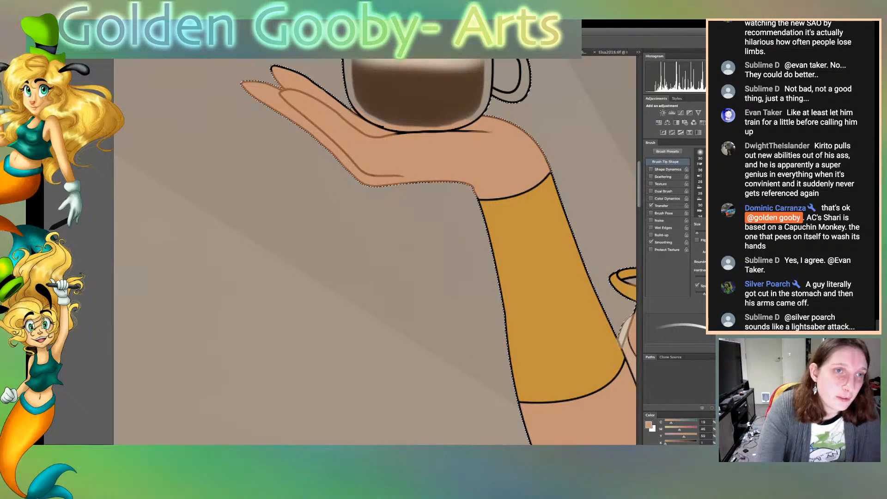
mouse_move(278, 84)
left_mouse_down()
mouse_move(291, 71)
mouse_move(355, 114)
left_mouse_up()
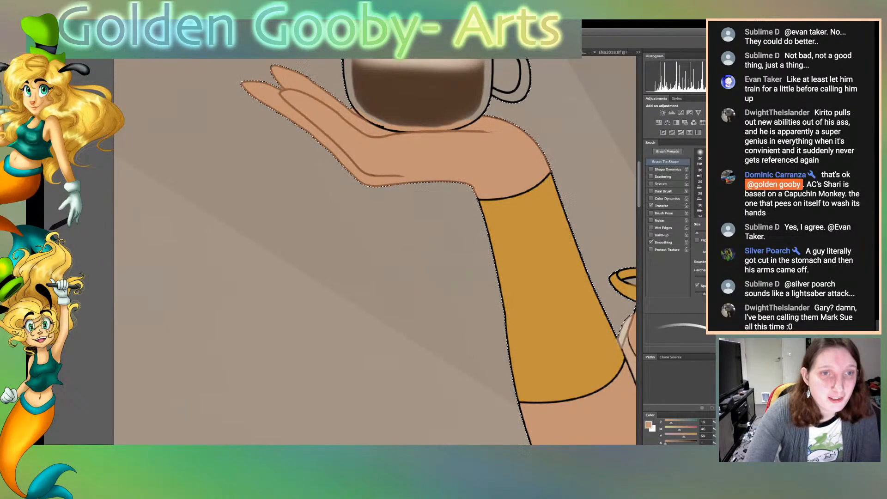
scroll(374, 252, "up", 5)
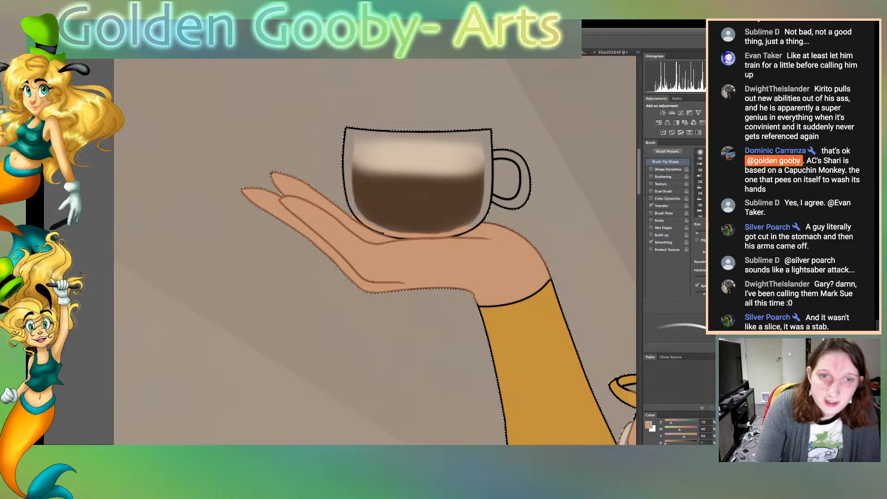
Recolour the outer outline of the gold band on the upper arm beside the brown coffee cup with a gold tone
scroll(374, 251, "down", 10)
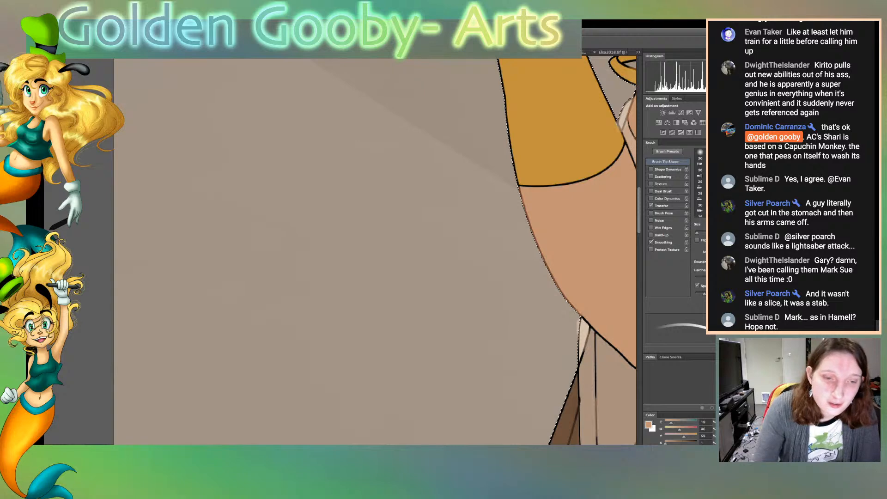
scroll(375, 252, "right", 8)
scroll(375, 251, "left", 1)
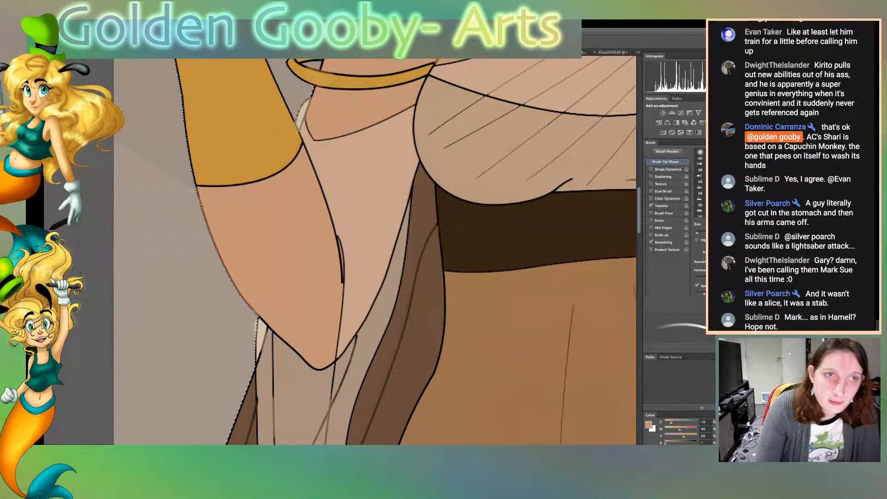
scroll(375, 251, "up", 6)
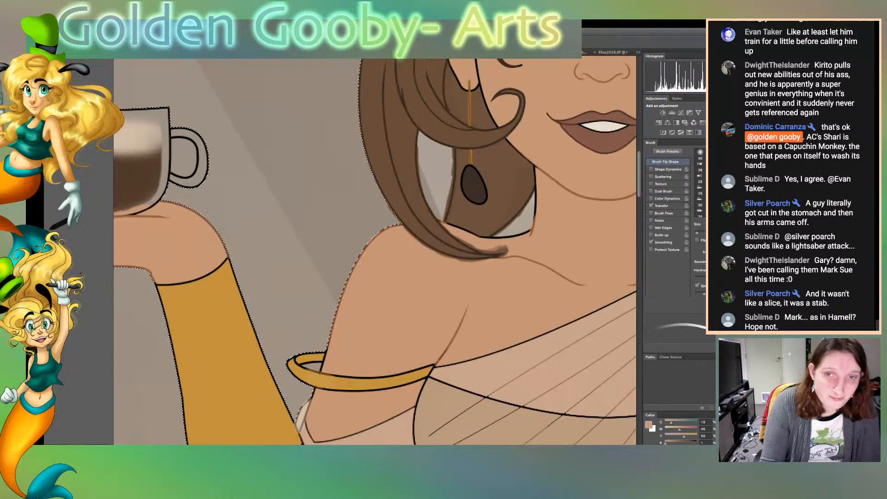
scroll(375, 251, "down", 3)
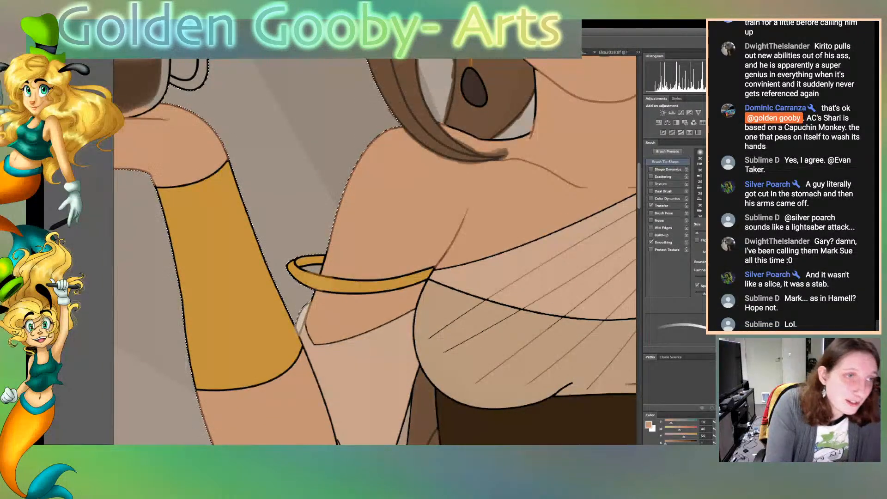
key("w")
key("b")
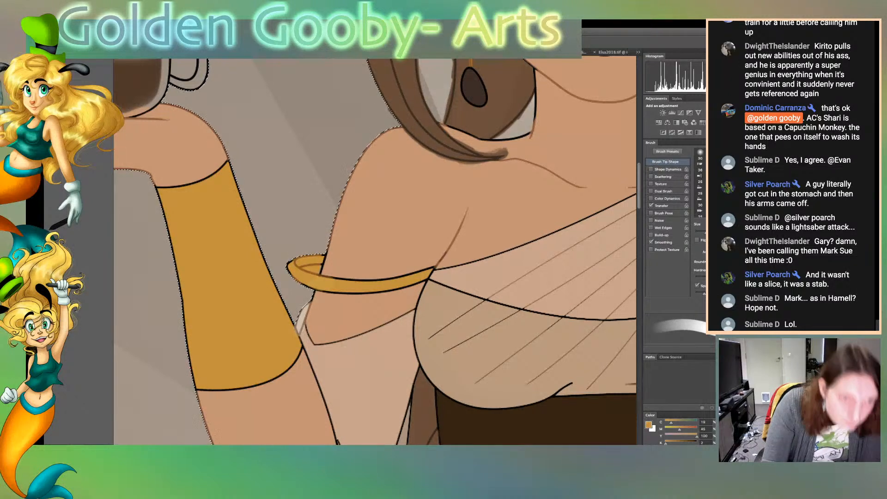
Refine the outer edge of the upper-arm band in gold, using a smaller brush tip
key("w")
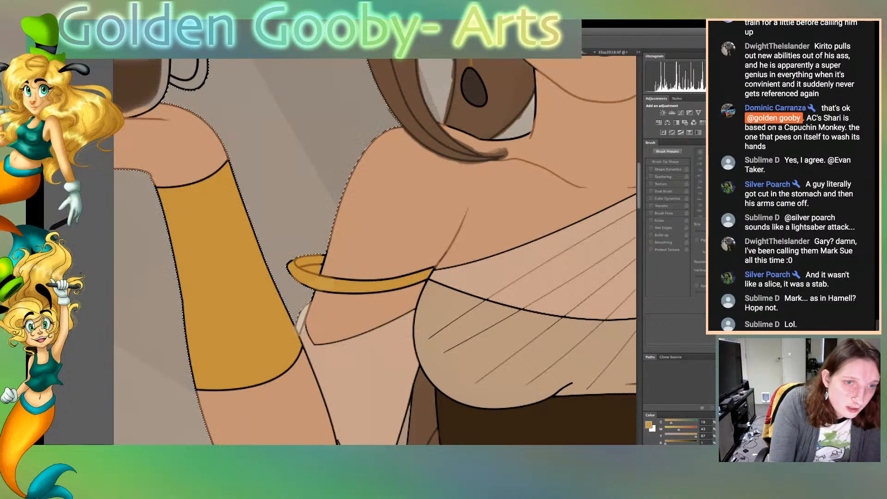
key("b")
key("[")
key("[")
key("[")
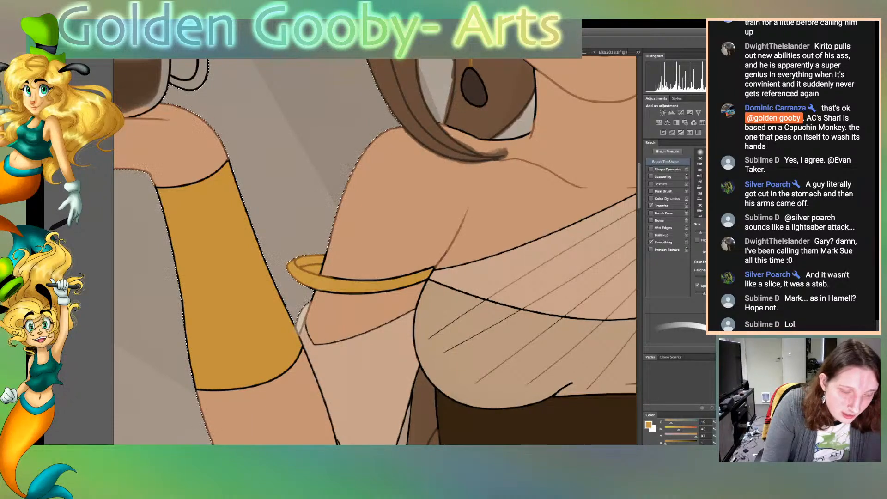
key("g")
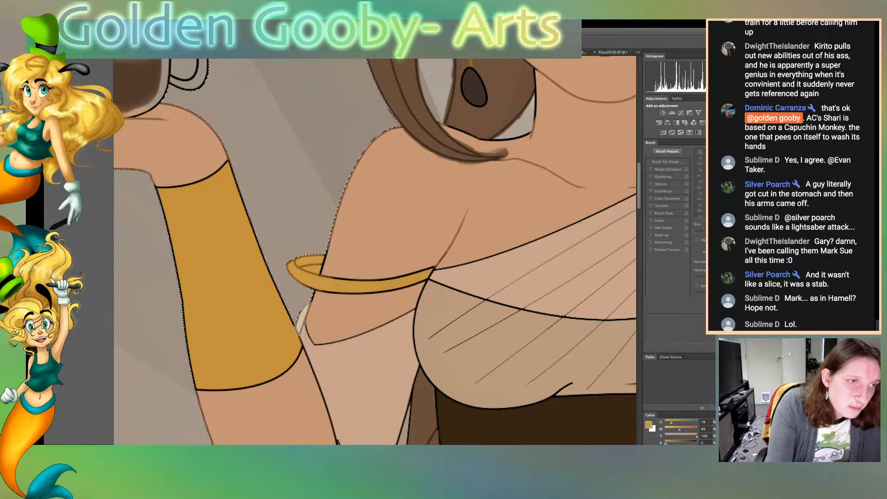
key("b")
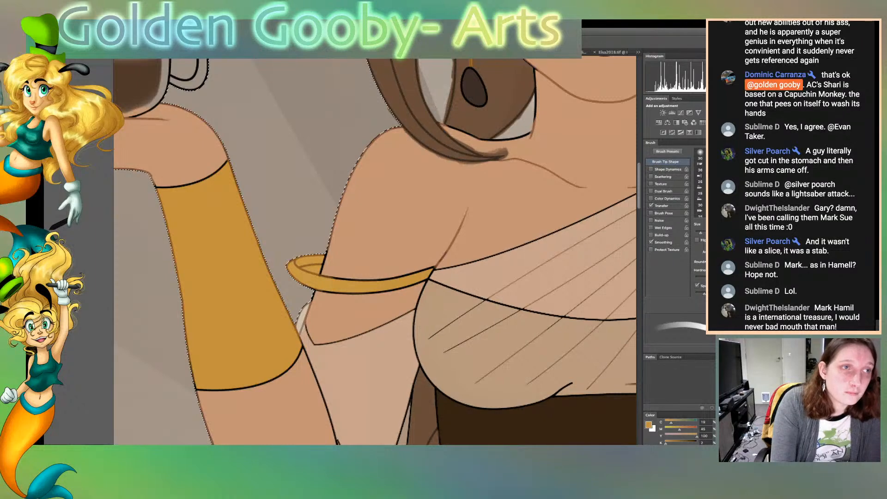
key("w")
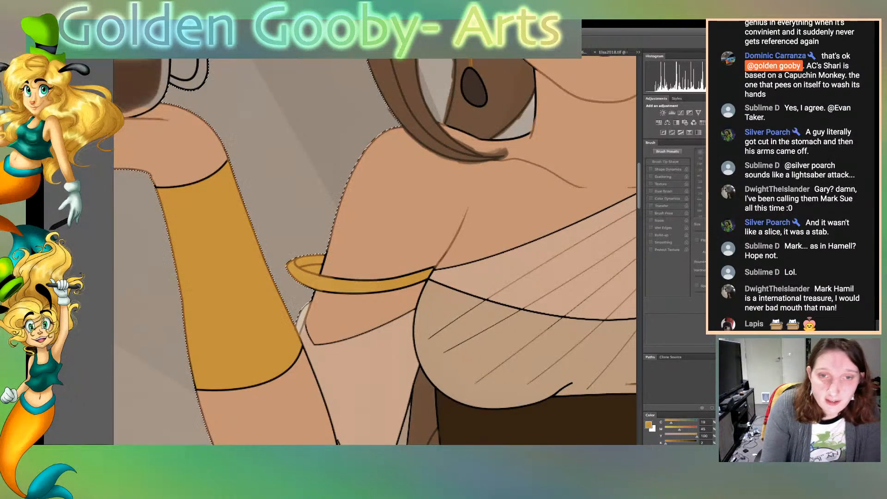
Select the shoulder and chest skin, sample its tone and paint over the brown spill around the hair lock's tip
key("super+d")
left_click(397, 207)
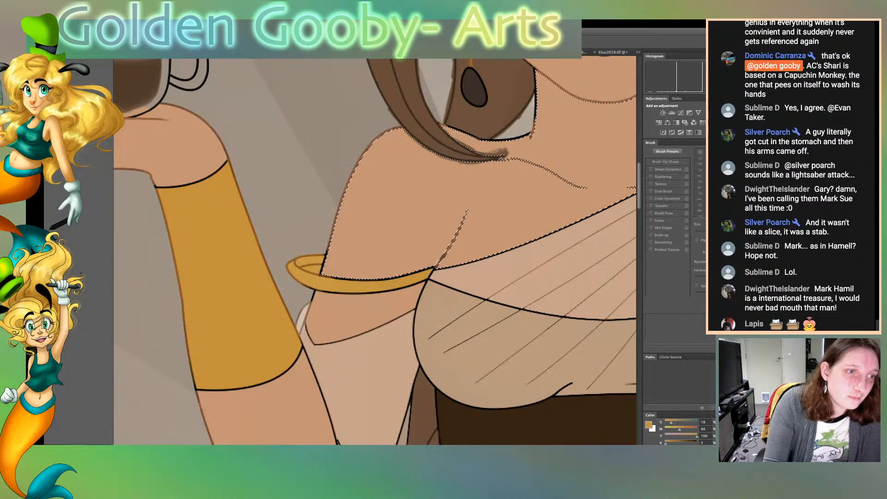
key("i")
left_click(397, 208)
key("b")
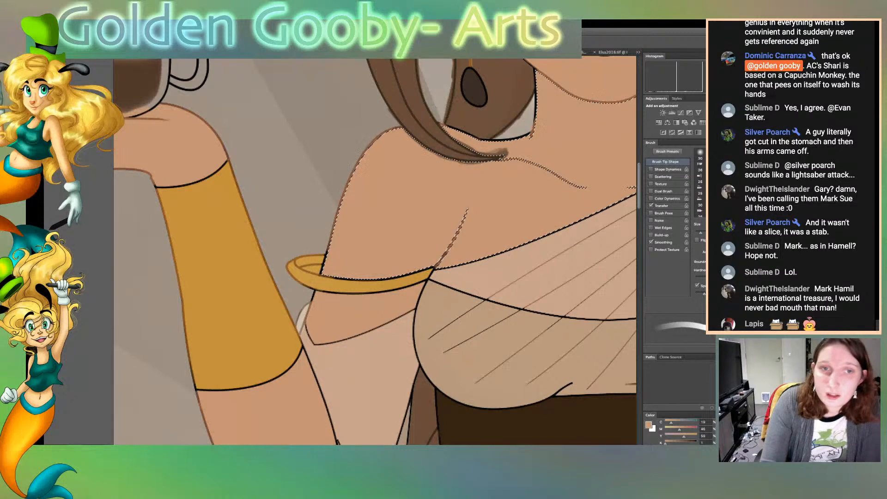
left_click_drag(455, 138, 508, 151)
left_click(499, 151)
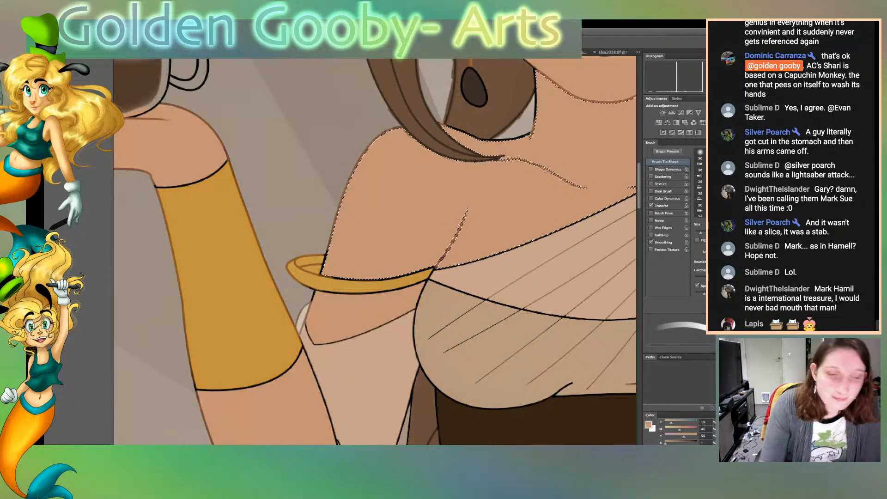
Sample the beige of the dress and recolour the diagonal neckline edge across the chest with it
scroll(375, 250, "right", 5)
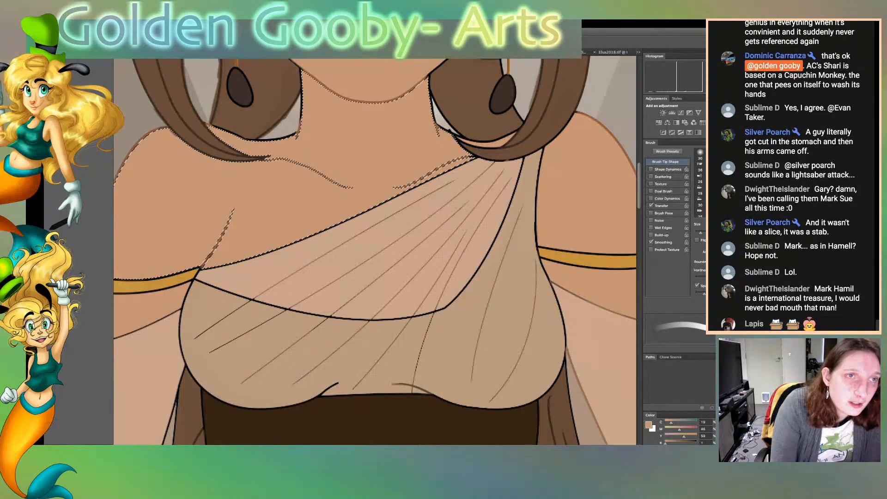
key("i")
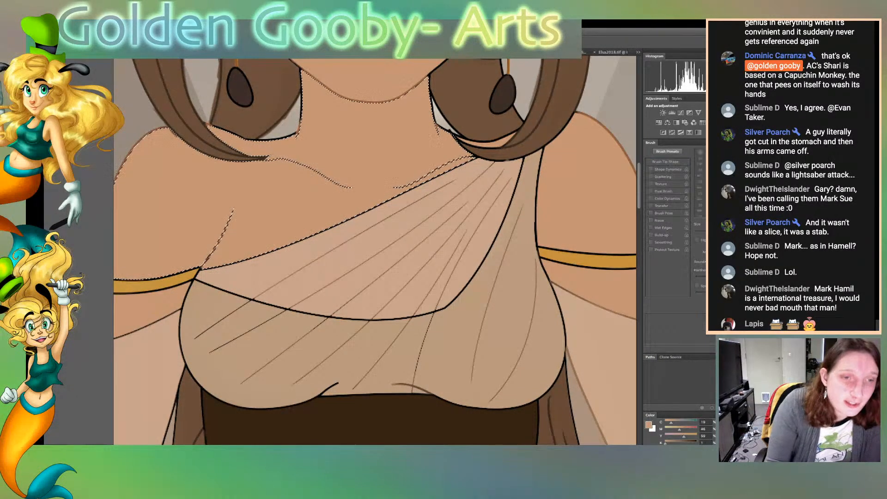
key("b")
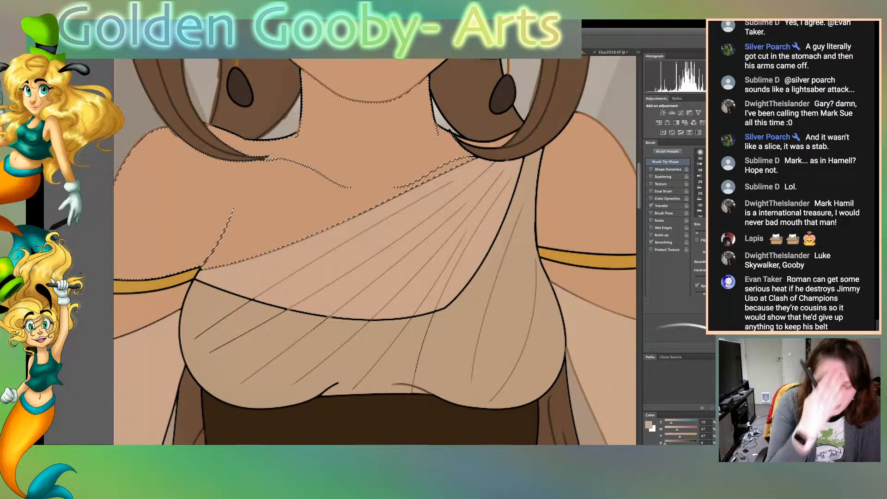
Replace the selection with the areas bordering the bodice: upper arms, sleeve drapes, brown side panels and dark waistband
key("w")
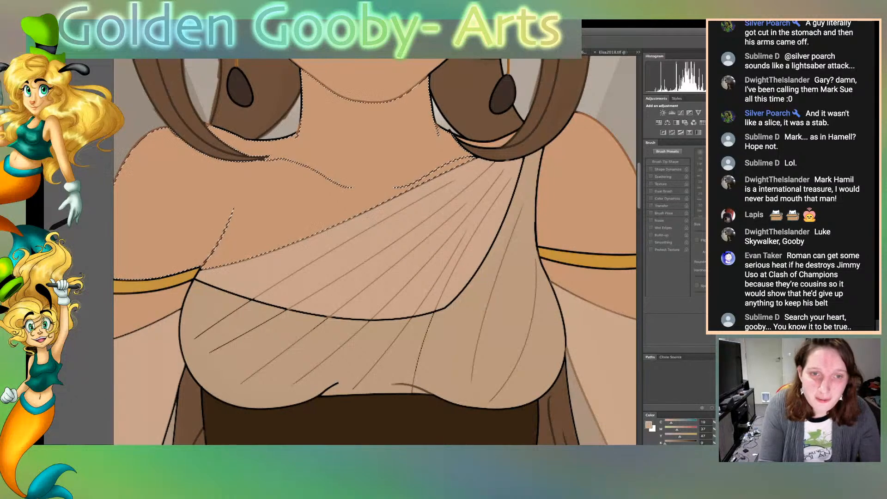
left_click(583, 196)
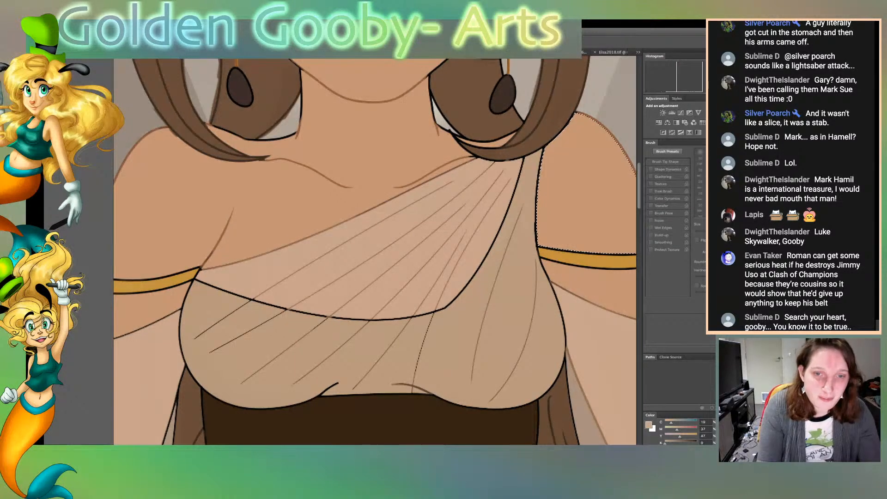
left_click(595, 283, "shift")
left_click(604, 356, "shift")
left_click(560, 407, "shift")
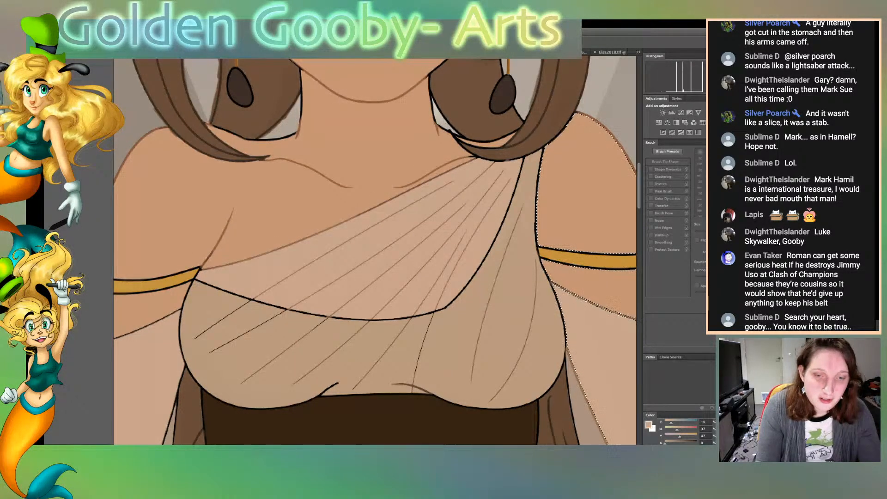
left_click(501, 427, "shift")
left_click(189, 412, "shift")
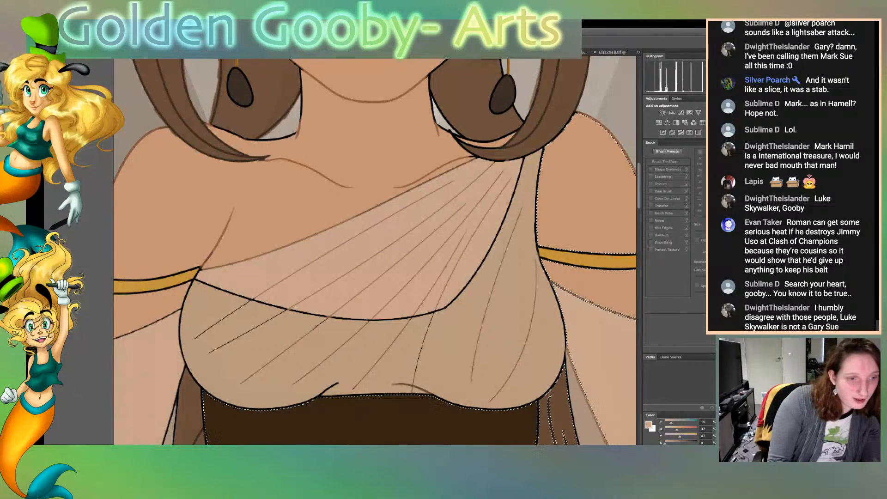
left_click(147, 369, "shift")
left_click(154, 305, "shift")
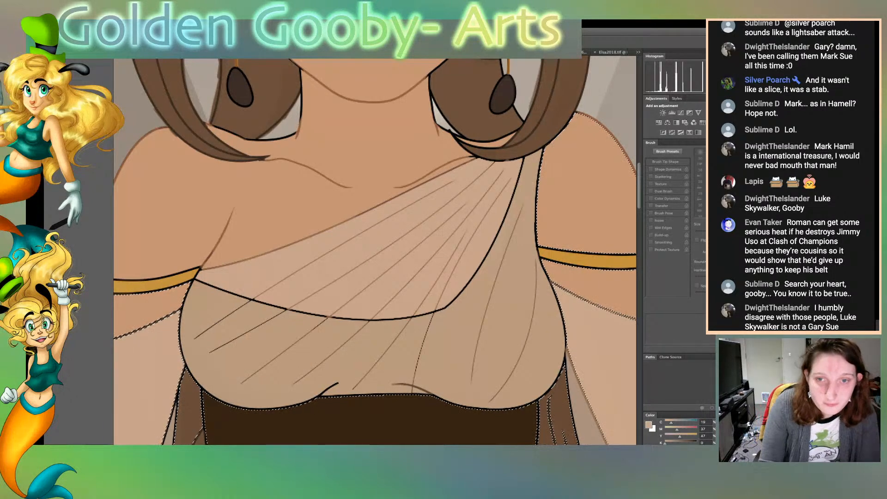
Recolour the bodice's side outlines and curved lower edge with the beige brush
scroll(374, 250, "down", 4)
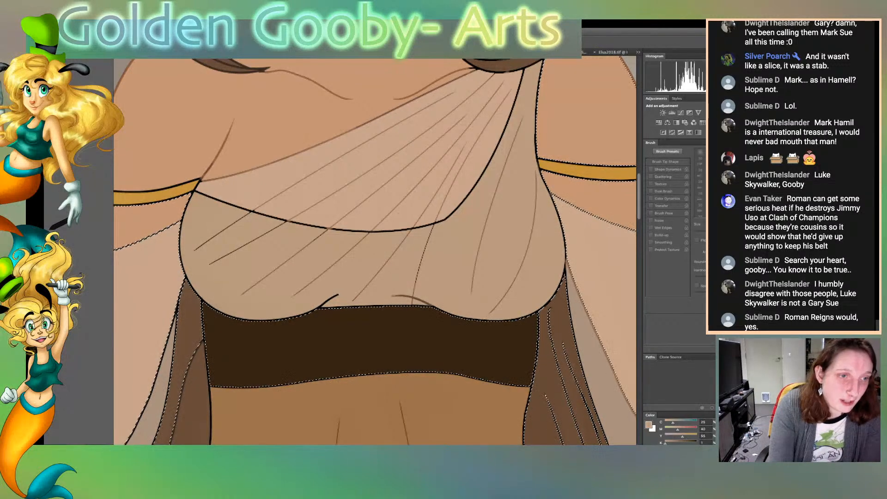
key("b")
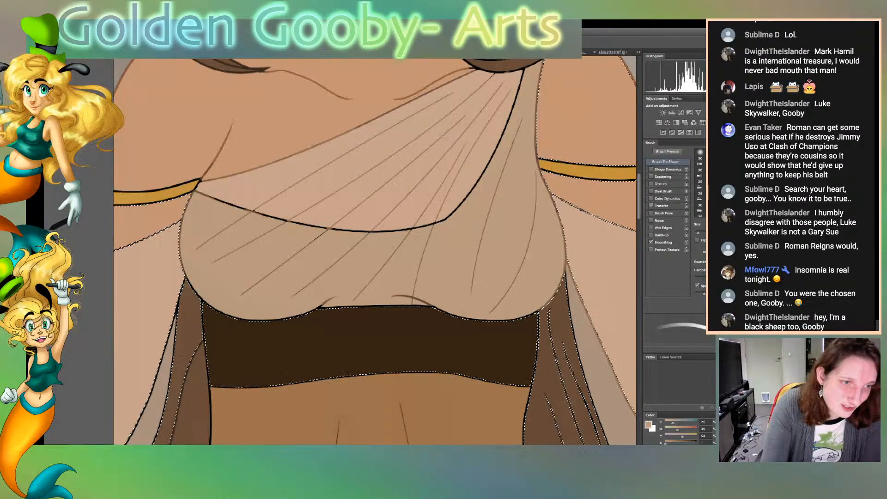
mouse_move(185, 279)
left_mouse_down()
mouse_move(220, 312)
mouse_move(252, 319)
mouse_move(296, 317)
mouse_move(322, 305)
left_mouse_up()
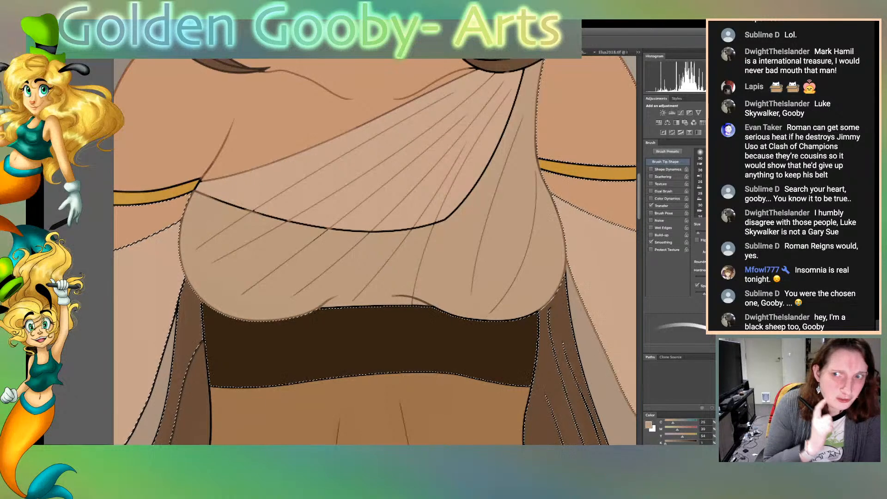
Select the pinkish diagonal sash sections on the bodice and recolour the sash's curved lower edge in the beige tone
key("w")
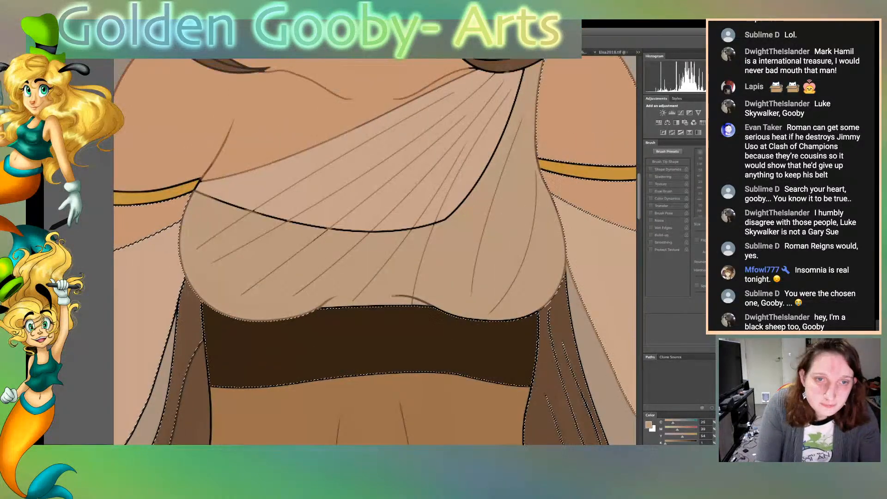
key("ctrl+d")
left_click(416, 185)
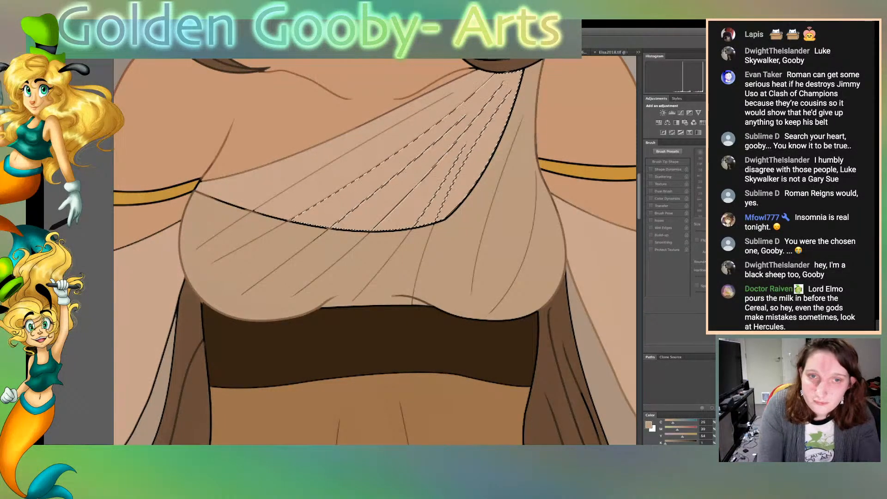
left_click(296, 173, "shift")
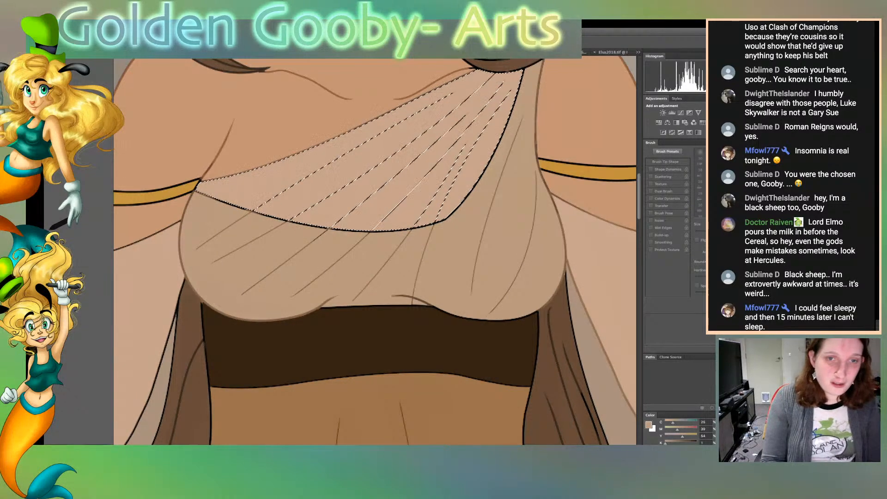
key("b")
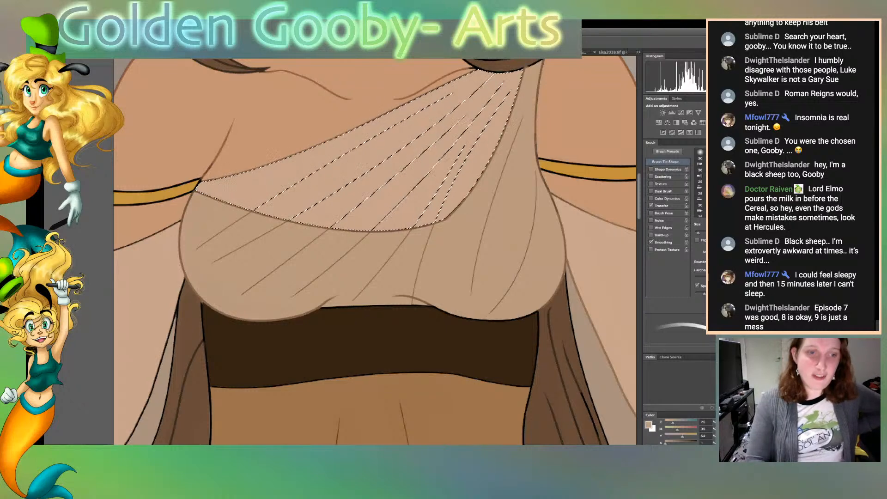
Clear the sash selection and select the dark brown waistband under the bodice
key("w")
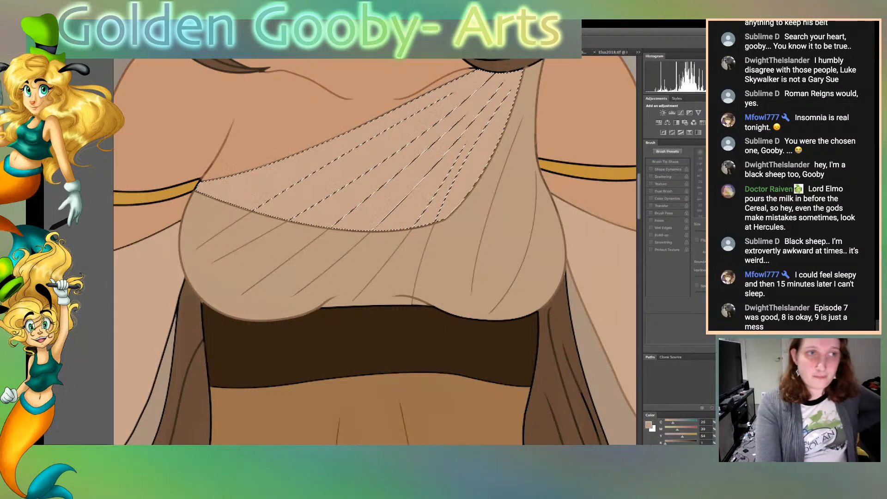
key("shift+Right")
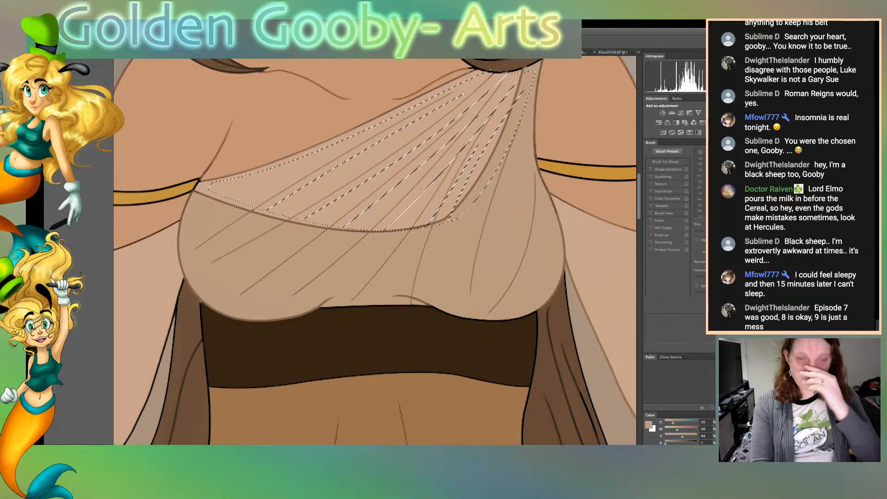
key("shift+Left")
key("ctrl+d")
left_click(370, 344)
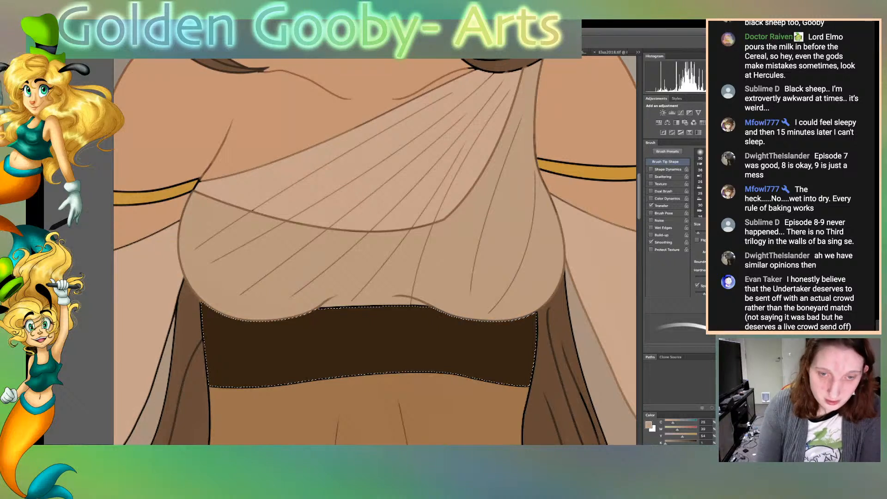
Replace the waistband selection with the areas bordering it: the midriff, both brown side panels and the bodice's lower front
key("w")
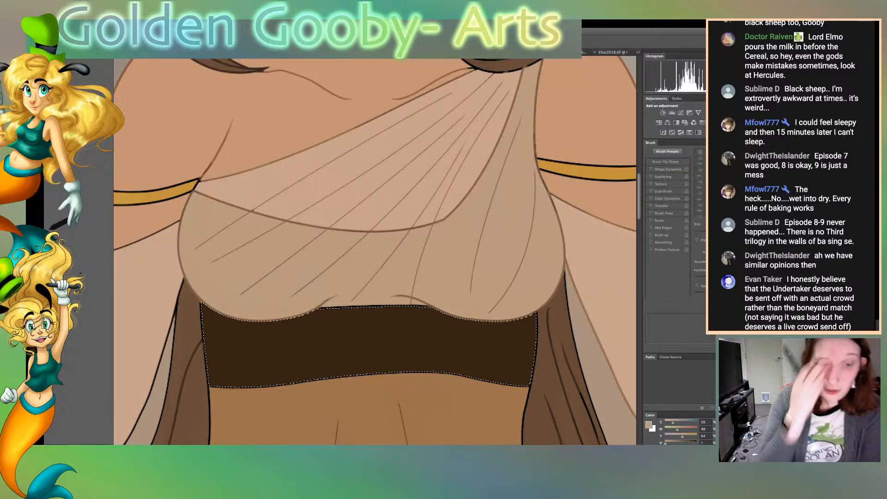
key("ctrl+d")
left_click(369, 411)
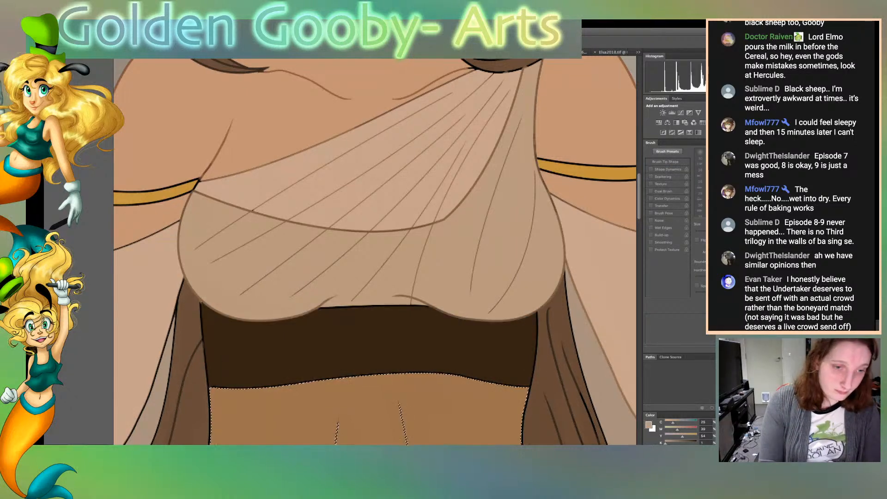
left_click(370, 375)
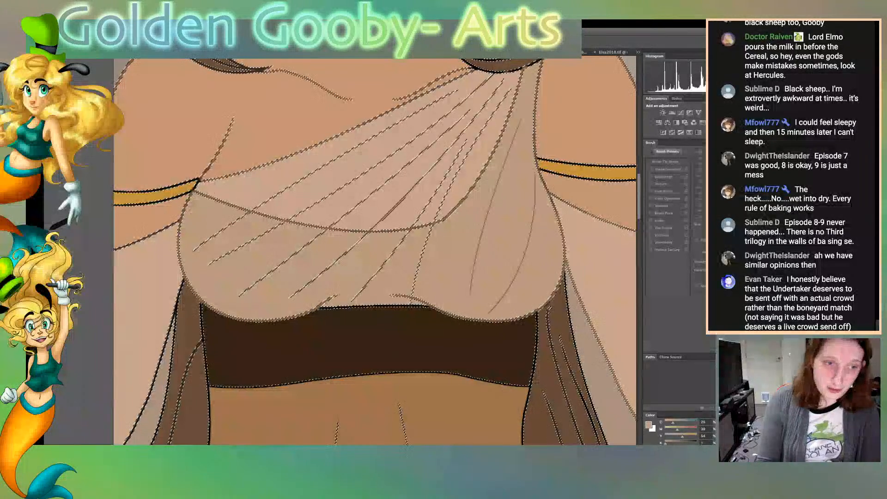
key("ctrl+z")
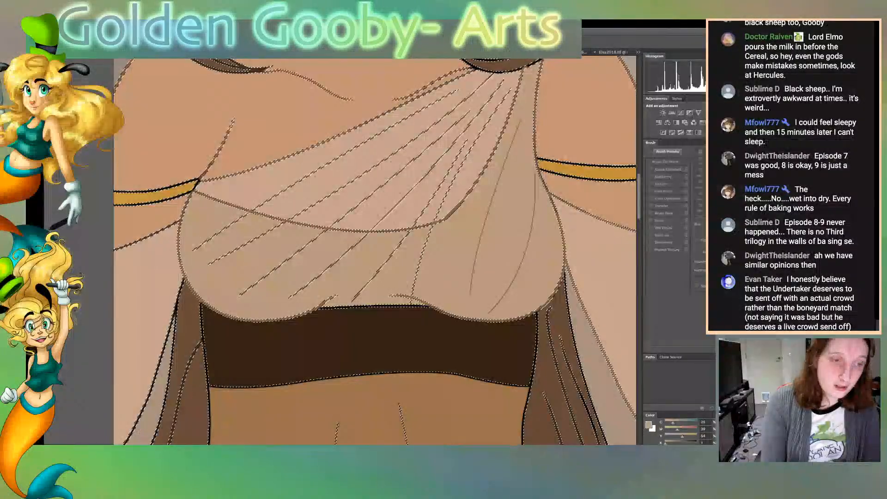
left_click(189, 323, "shift")
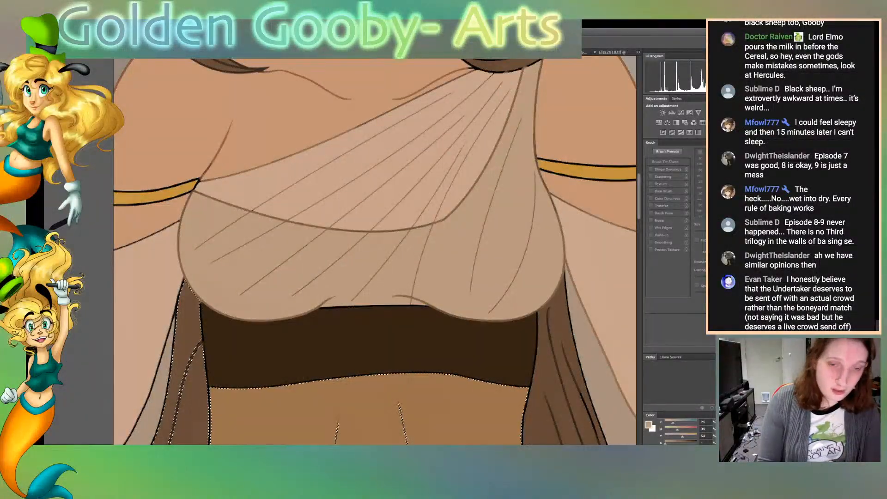
left_click(555, 333, "shift")
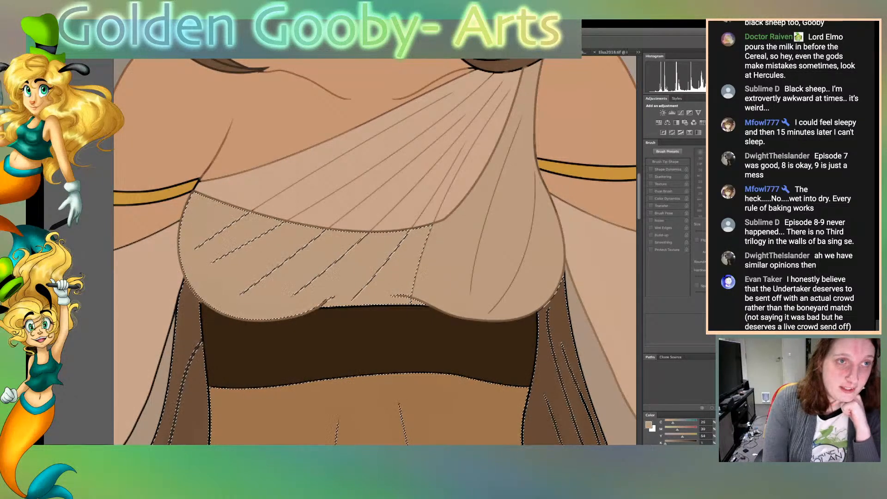
key("ctrl+Tab")
key("ctrl+shift+Tab")
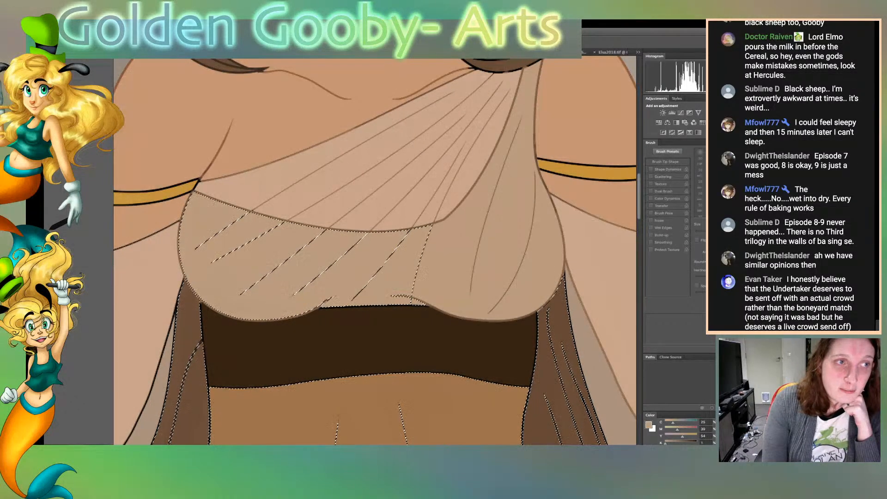
Sample the waistband's dark brown and recolour the band's outline with the brush
left_click(369, 344)
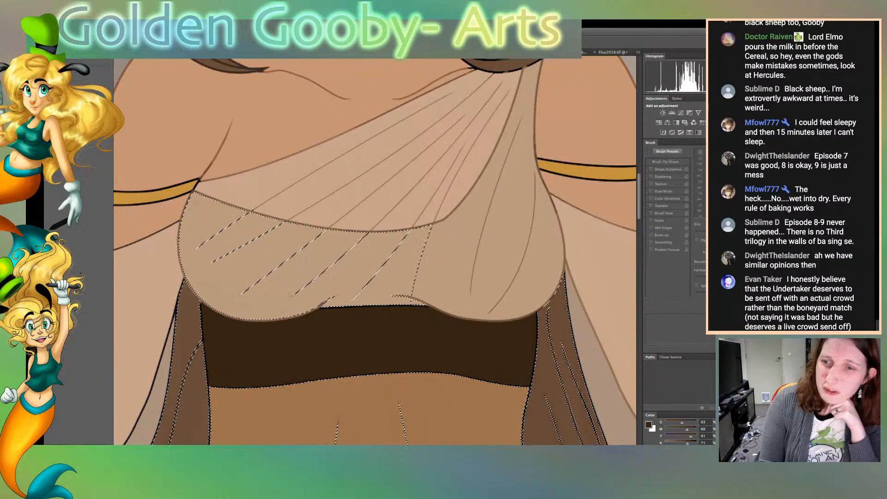
key("b")
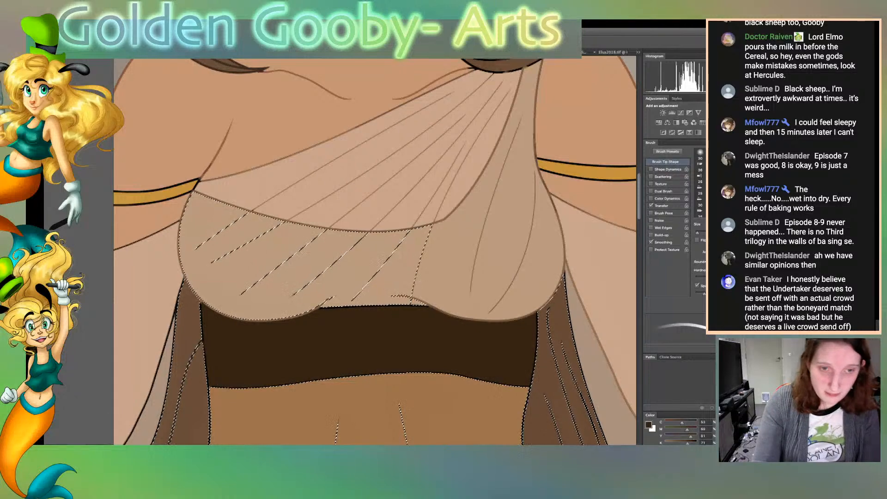
key("ctrl+plus")
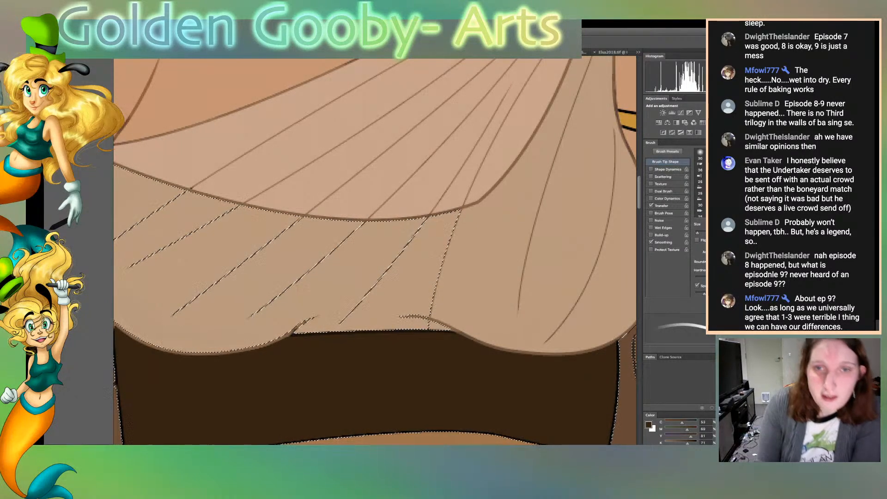
scroll(374, 249, "down", 3)
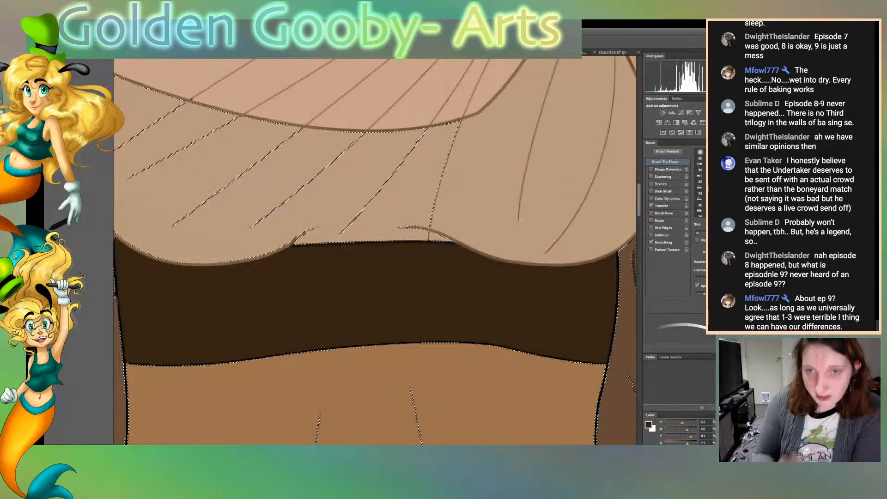
key("w")
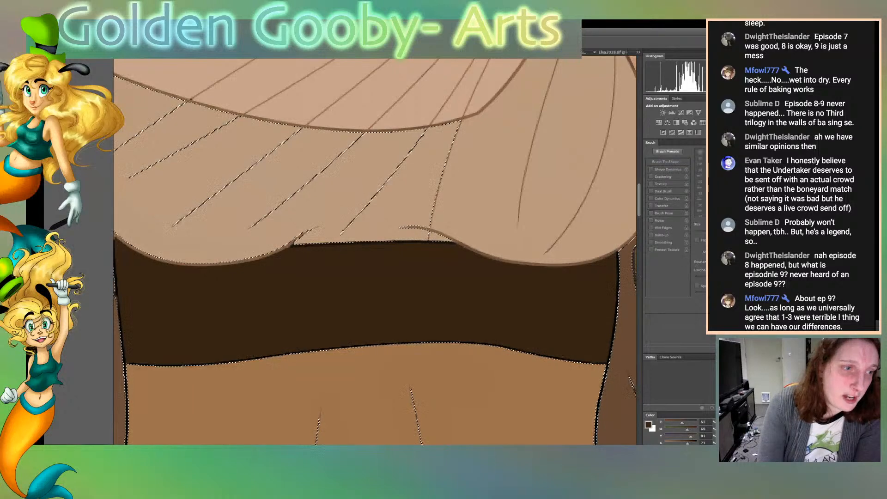
key("b")
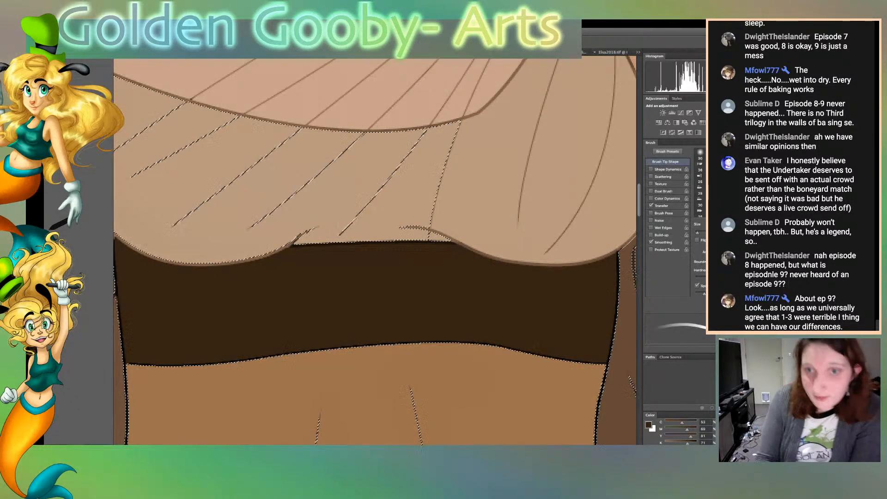
scroll(375, 251, "right", 5)
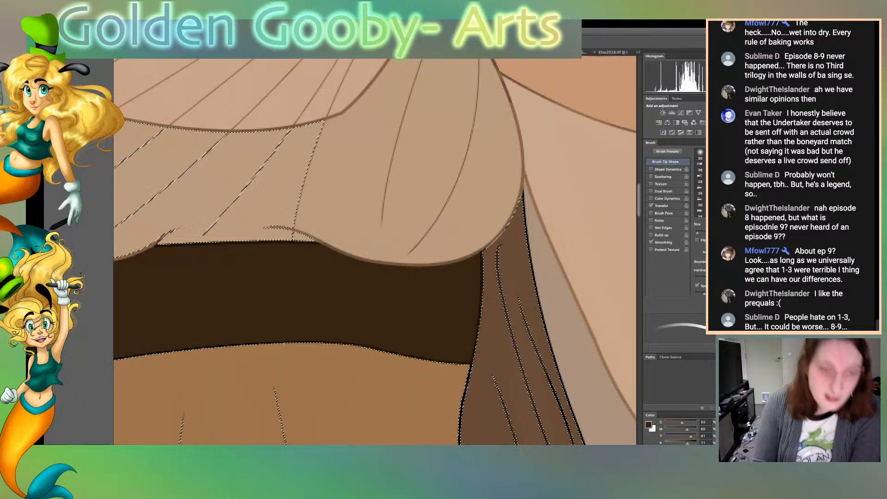
scroll(375, 252, "left", 8)
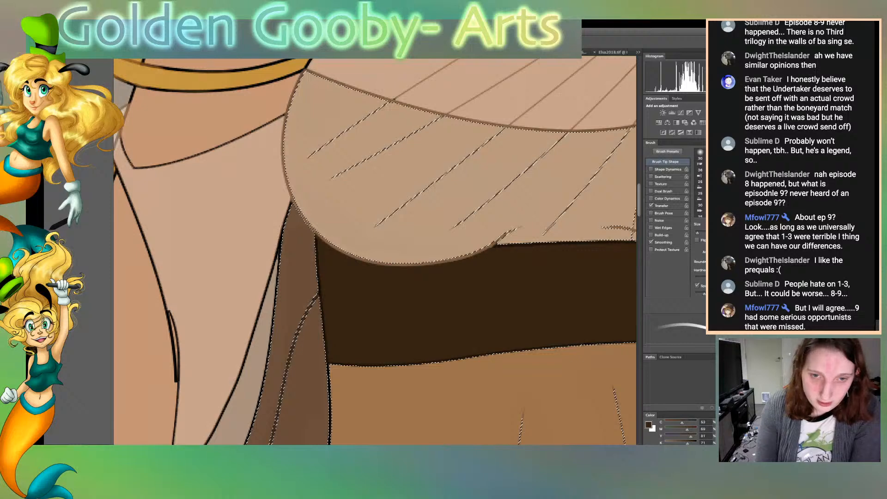
scroll(375, 252, "right", 10)
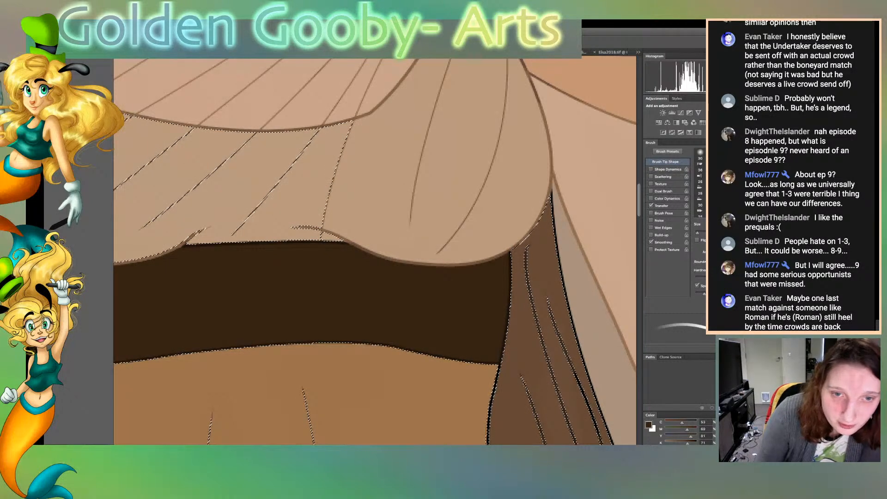
scroll(374, 251, "left", 7)
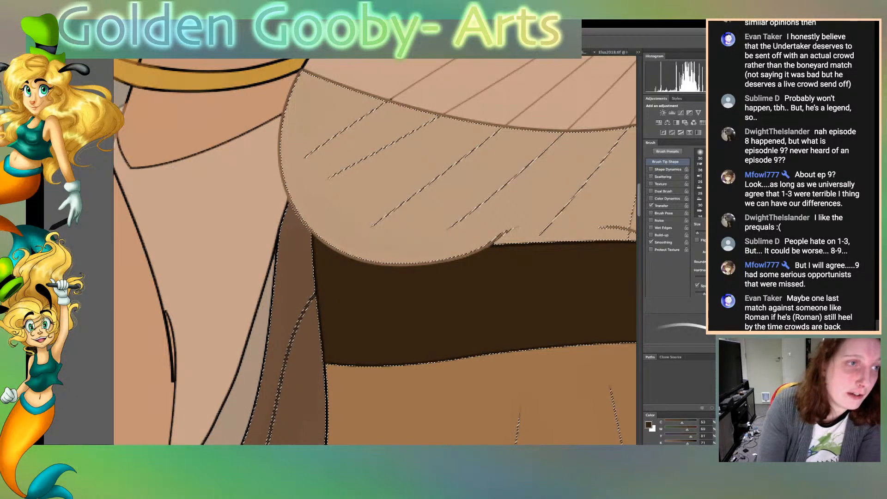
Replace the selection with the arm skin below the gold armband and recolour the sleeve drape's upper edge in the drape's tone
key("w")
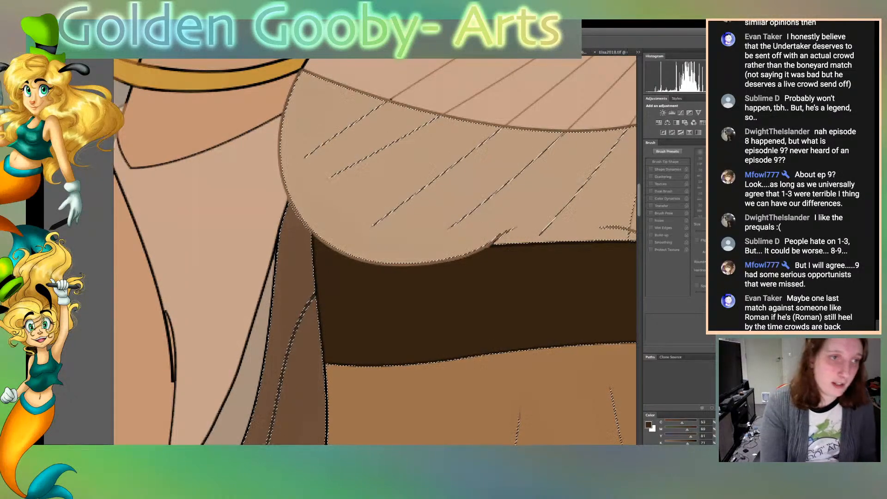
key("ctrl+d")
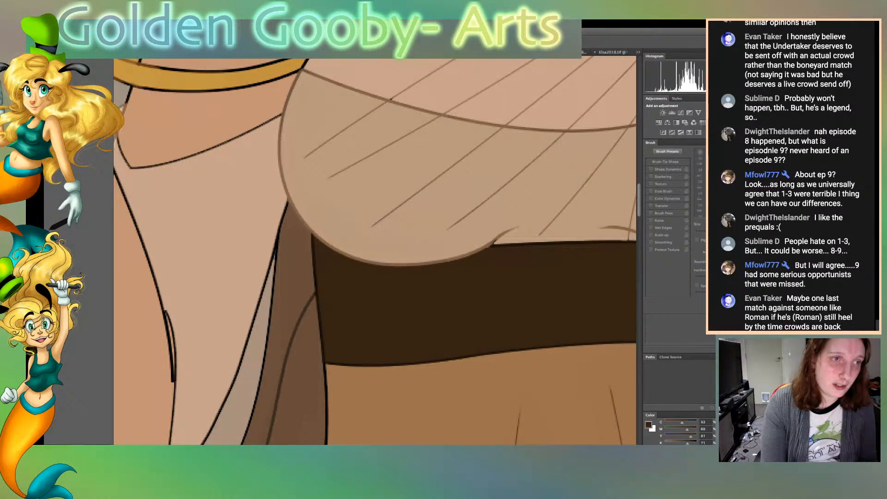
left_click(198, 122)
scroll(374, 250, "left", 5)
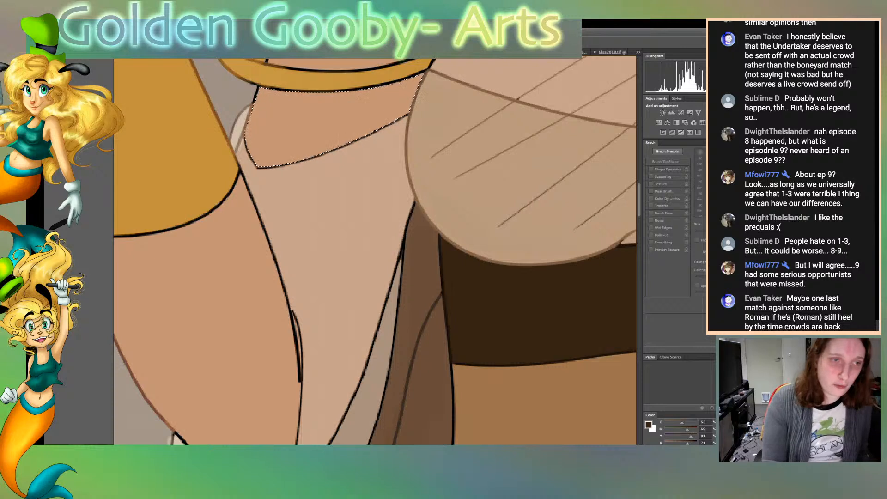
left_click(342, 194)
key("b")
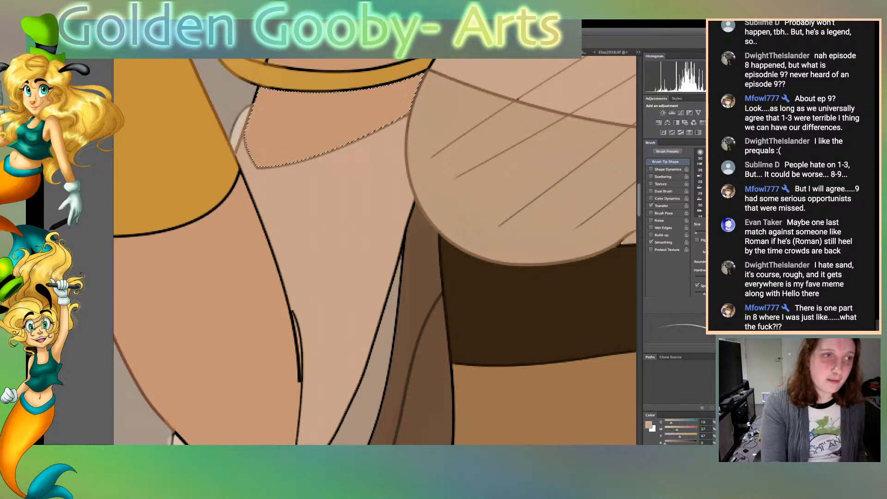
Sample the armband's gold and recolour the band's upper and lower outlines with it
left_click(323, 81, "alt")
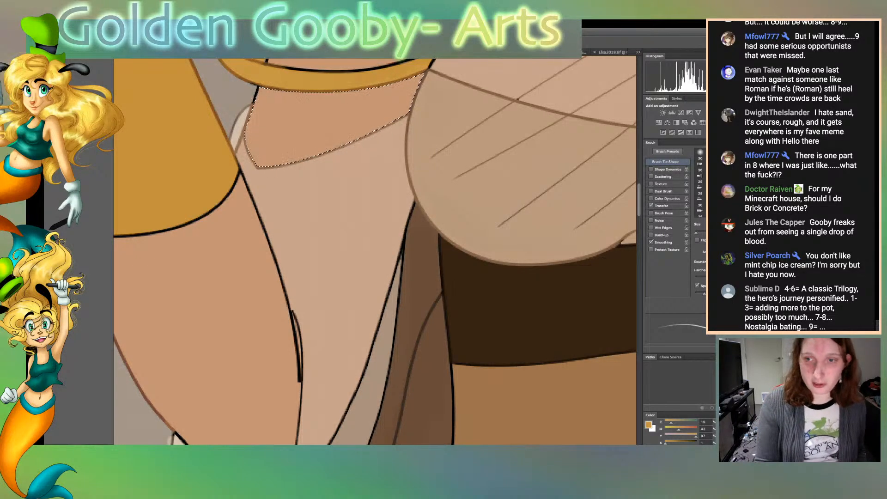
scroll(375, 251, "up", 4)
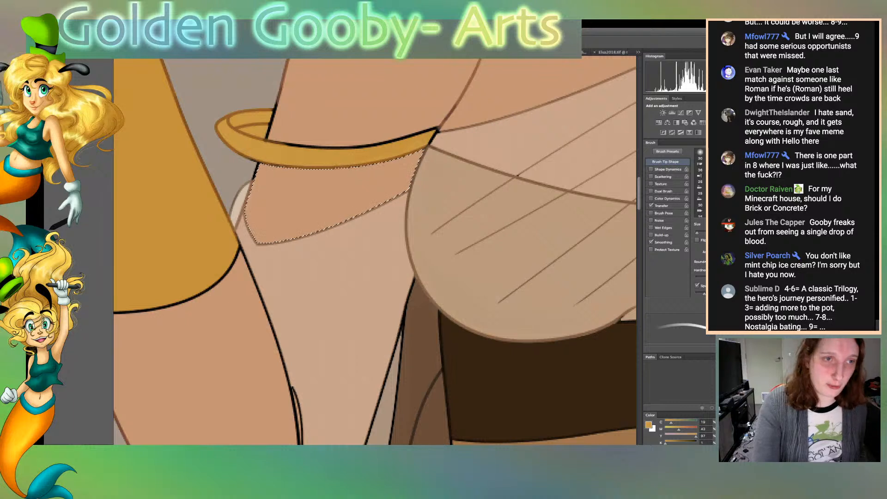
left_click_drag(266, 140, 343, 148)
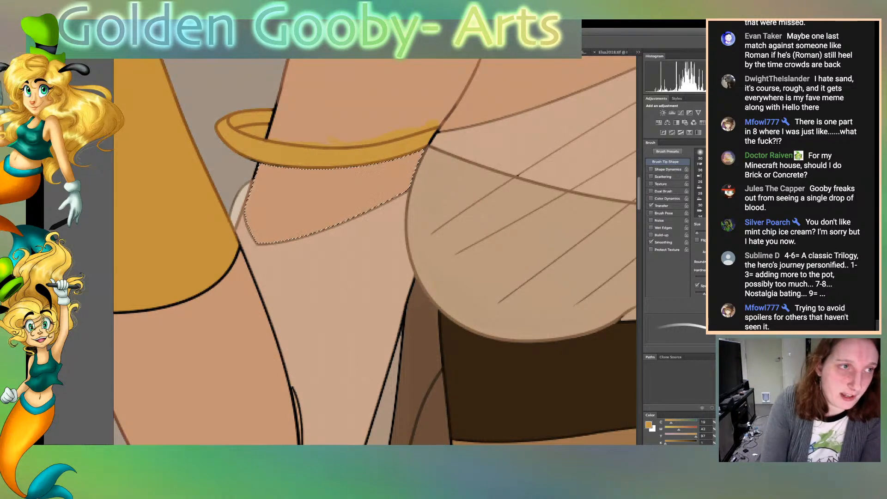
Select the arm skin above and below the armband, paint over the stray gold with the skin tone and clear the selection
key("w")
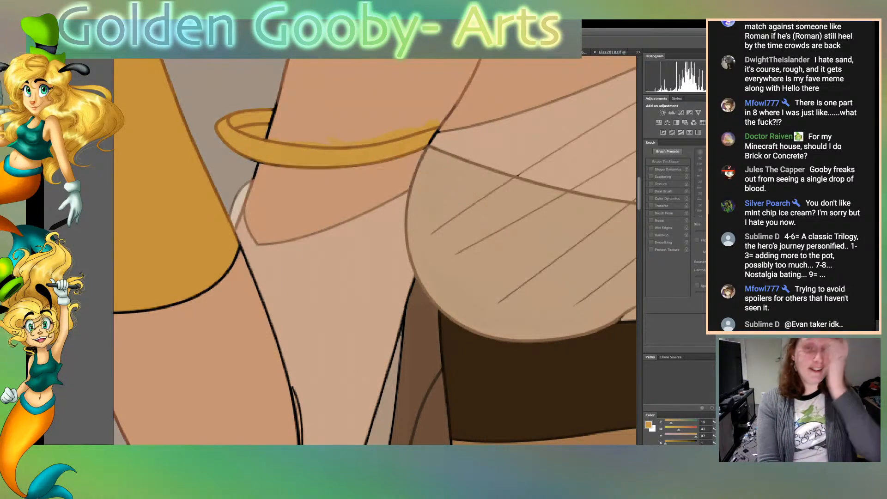
left_click(369, 101)
left_click(319, 199, "shift")
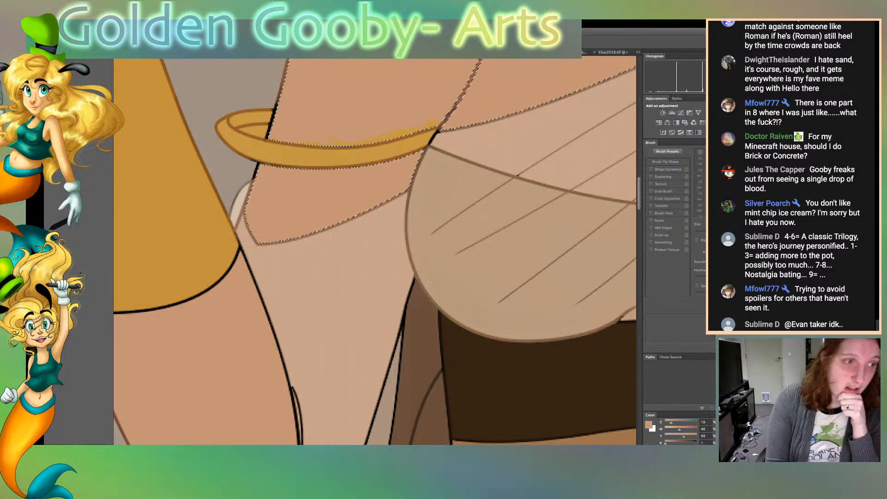
key("b")
left_click(370, 111, "alt")
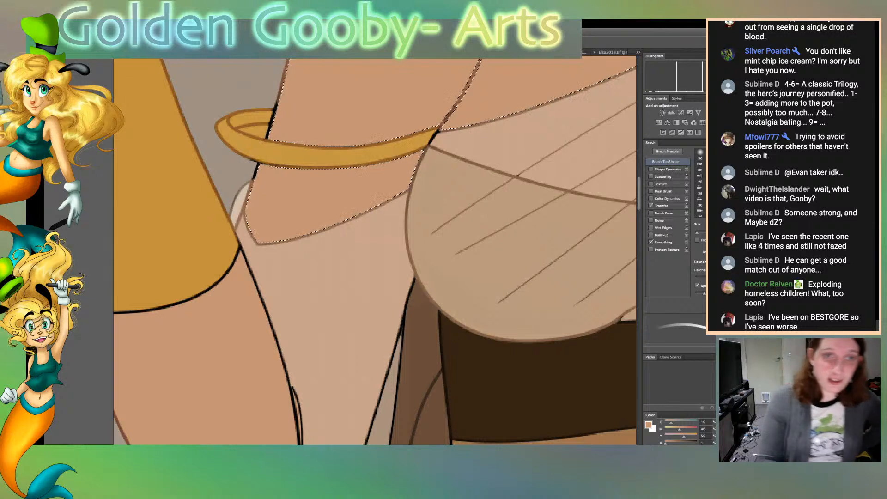
key("super+d")
Recolour the black outline where the armband meets the bodice using the drape's light tone, and sample the bodice's beige
key("w")
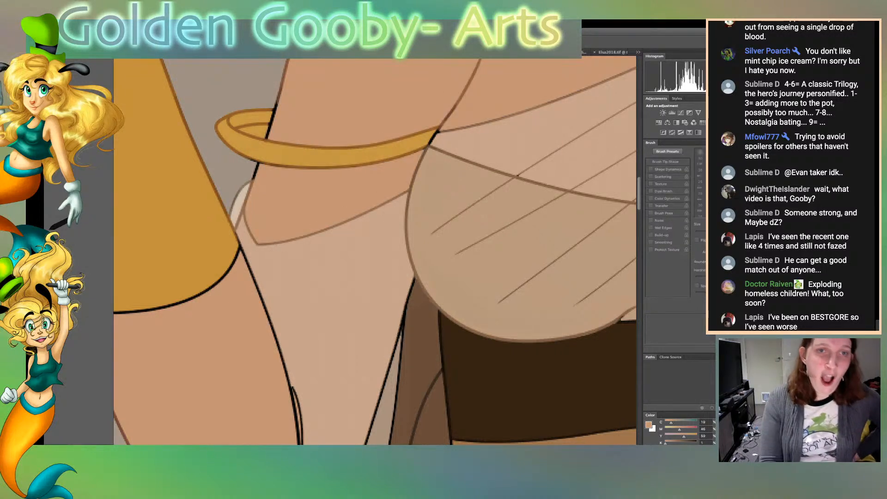
key("b")
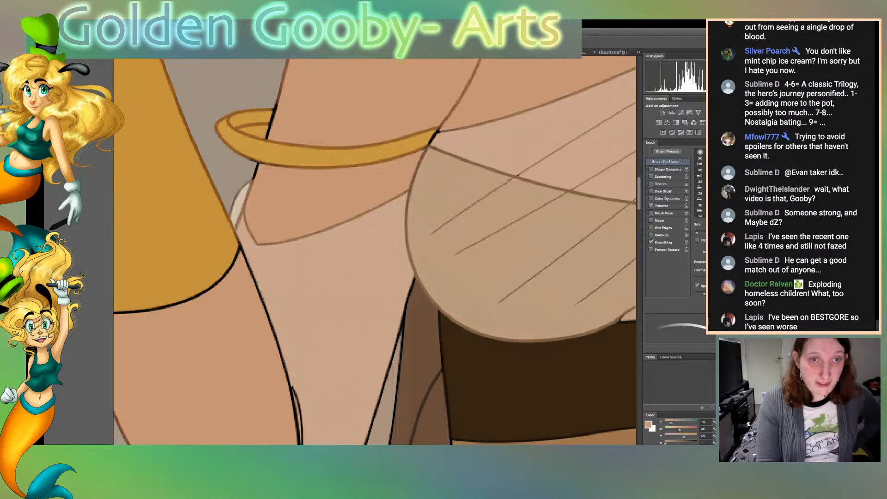
key("i")
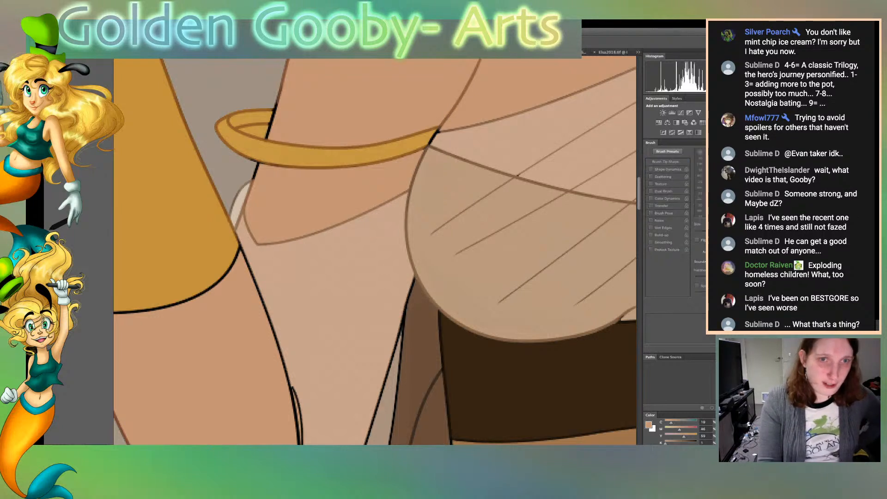
key("b")
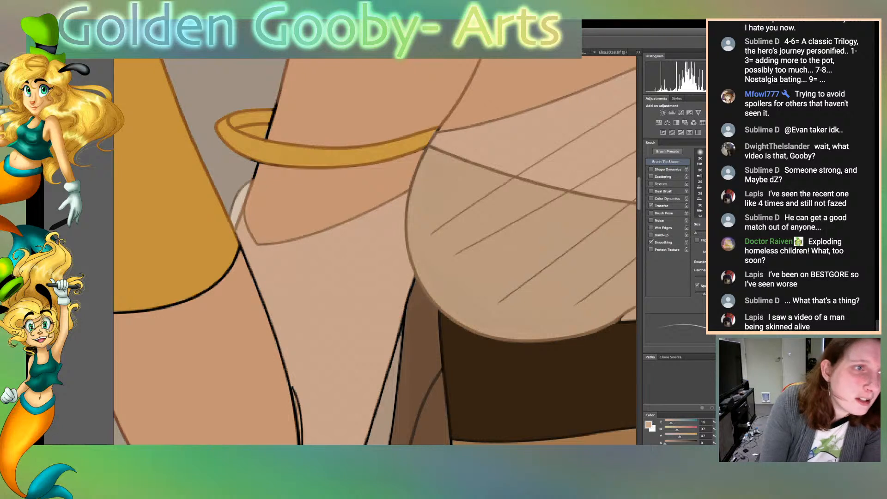
left_click(462, 277, "alt")
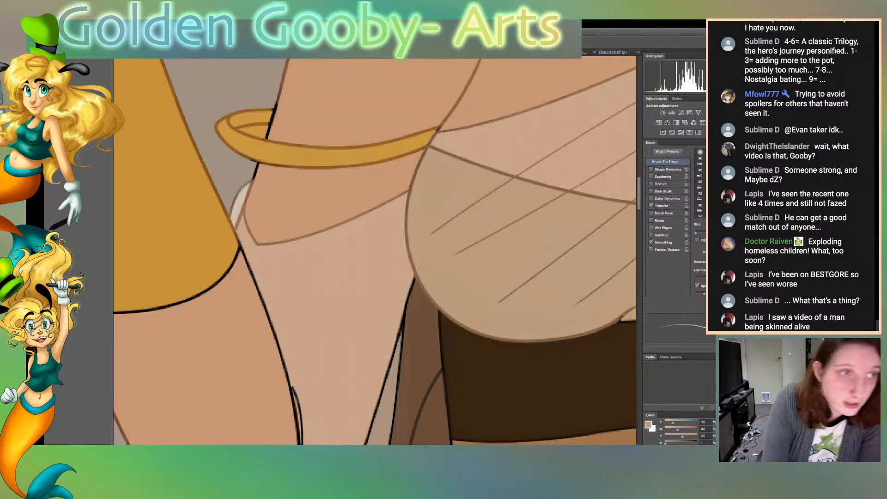
key("w")
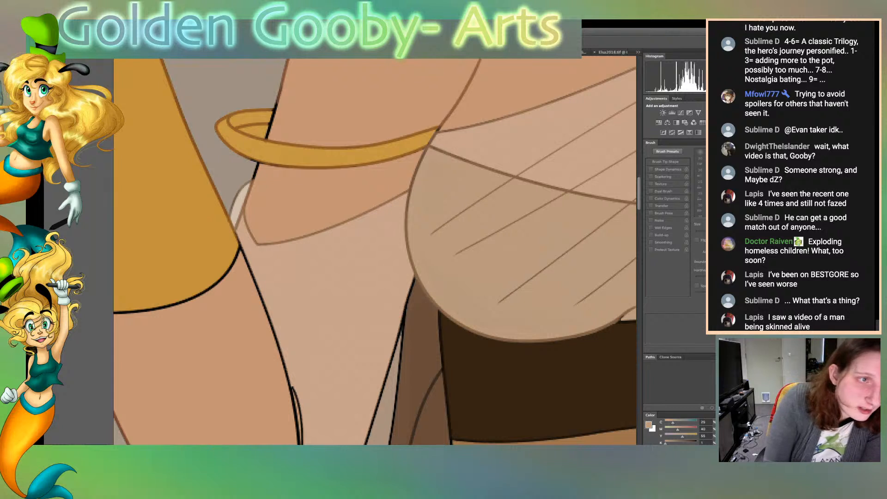
key("b")
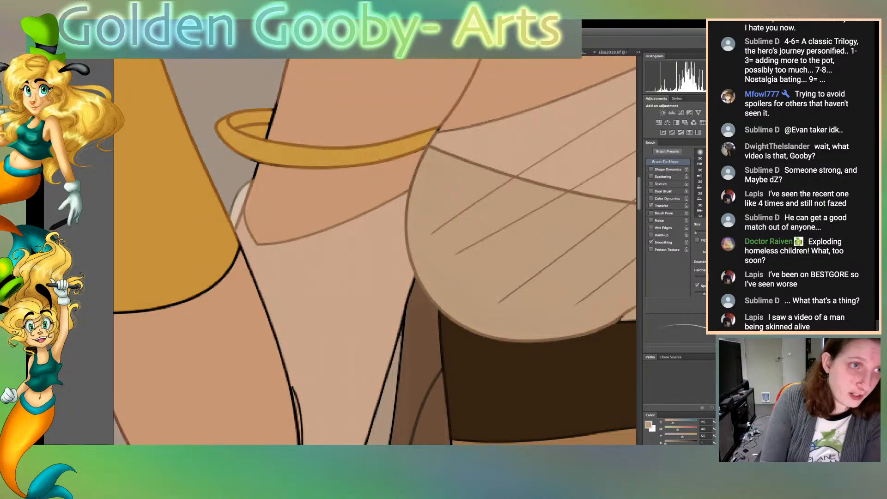
key("v")
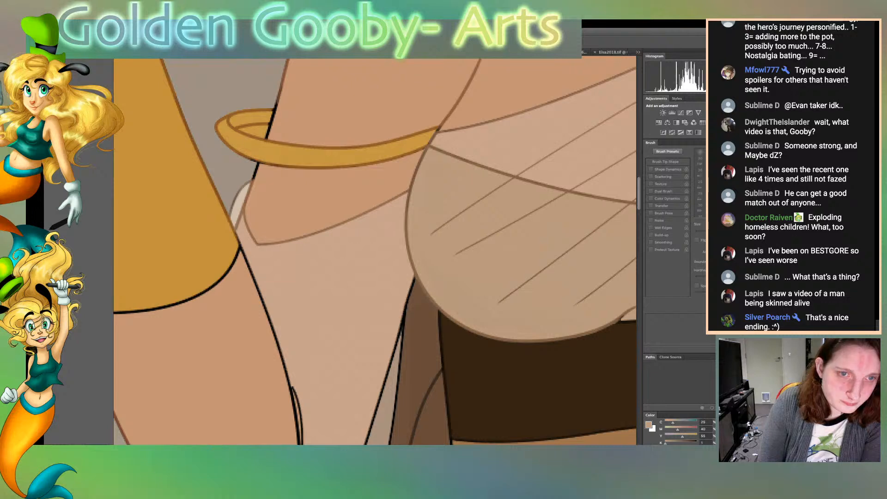
Select the area inside the gold armband's open loop, delete its fill, clear the selection and save the document
left_click(255, 131)
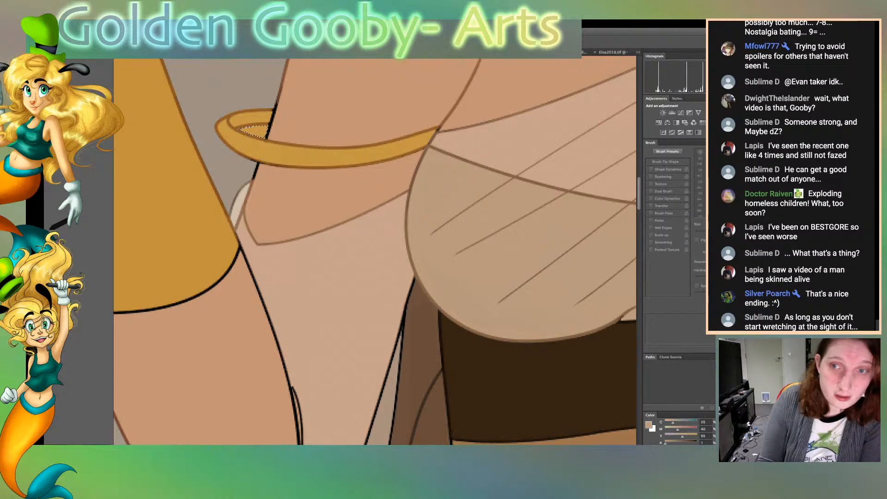
key("super+d")
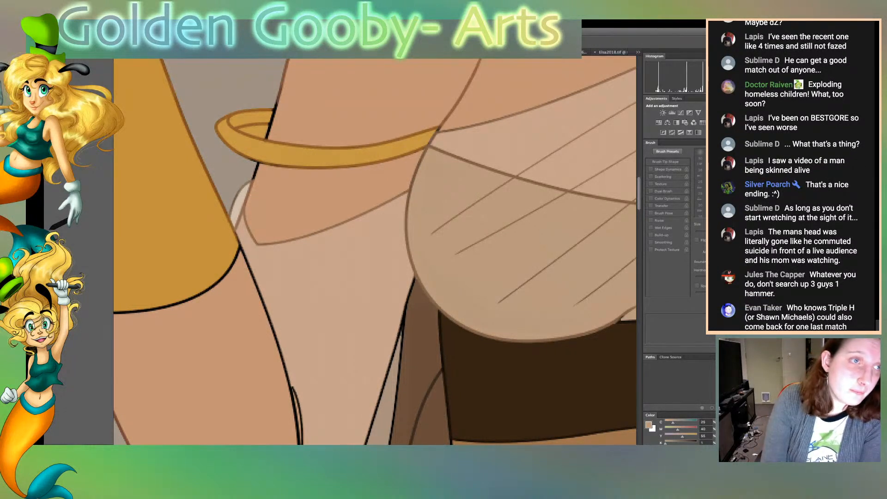
left_click(257, 132)
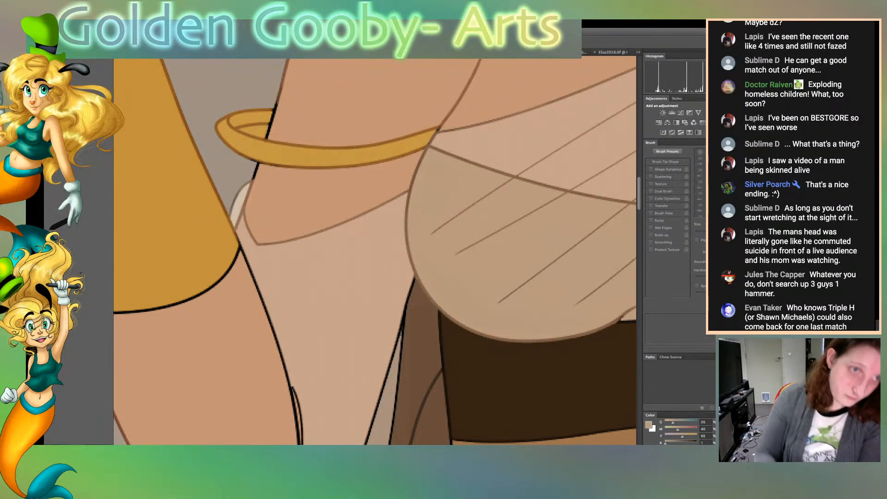
key("Delete")
key("super+d")
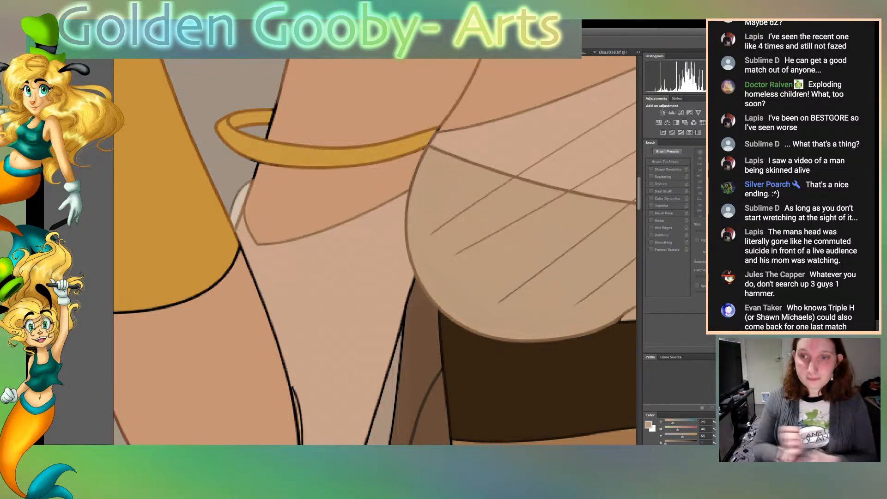
key("ctrl+0")
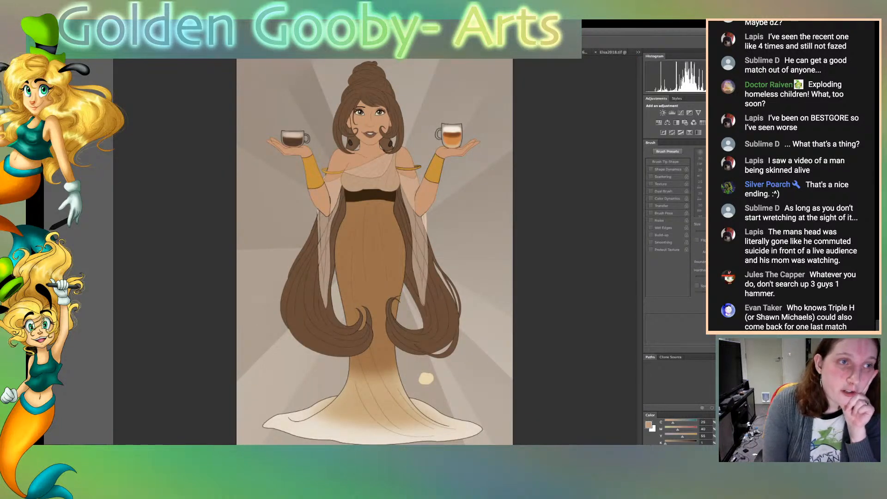
key("super+s")
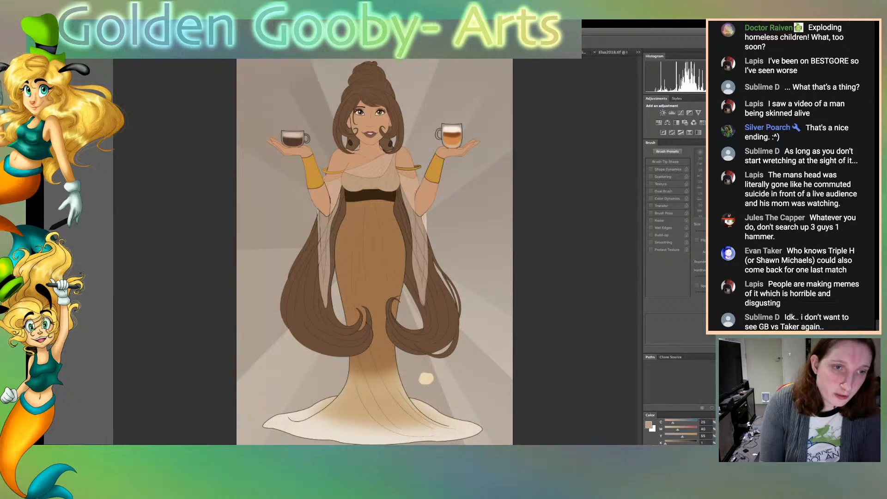
Select the long brown hair masses on both sides of the skirt and invert the selection
left_click(305, 319)
left_click(404, 223, "shift")
left_click(436, 314, "shift")
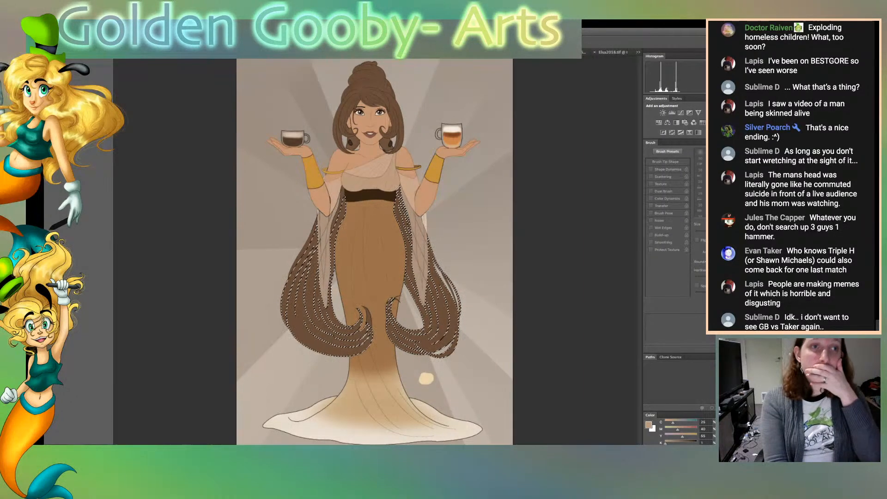
key("ctrl+shift+i")
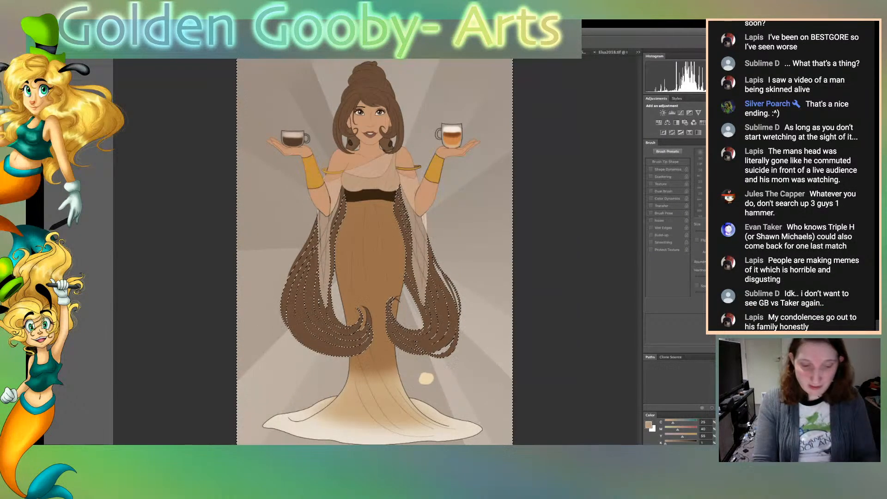
Sample the skirt's brown, recolour the black outlines where the skirt meets the hair on both sides, and clear the selection
key("ctrl+plus")
key("ctrl+plus")
key("ctrl+plus")
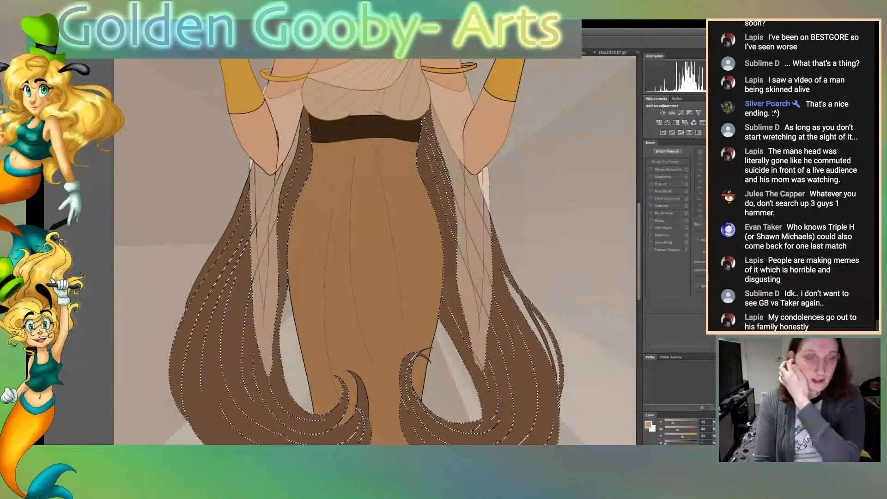
key("ctrl+plus")
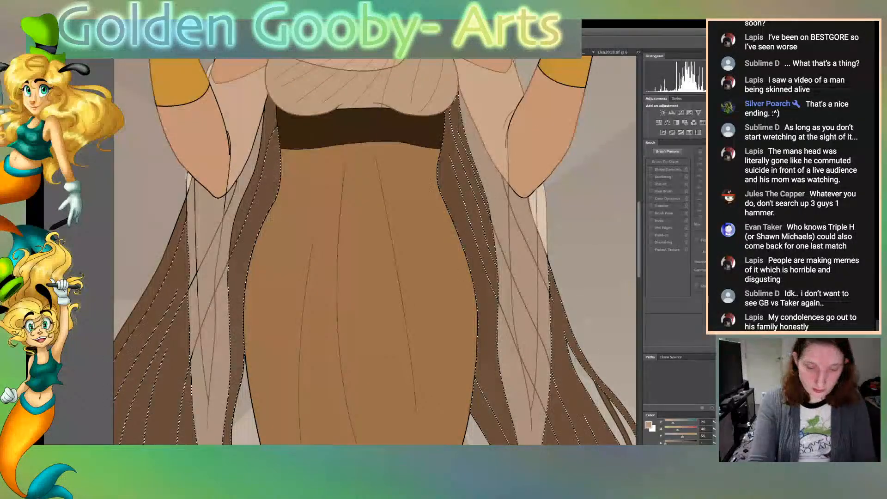
key("ctrl+plus")
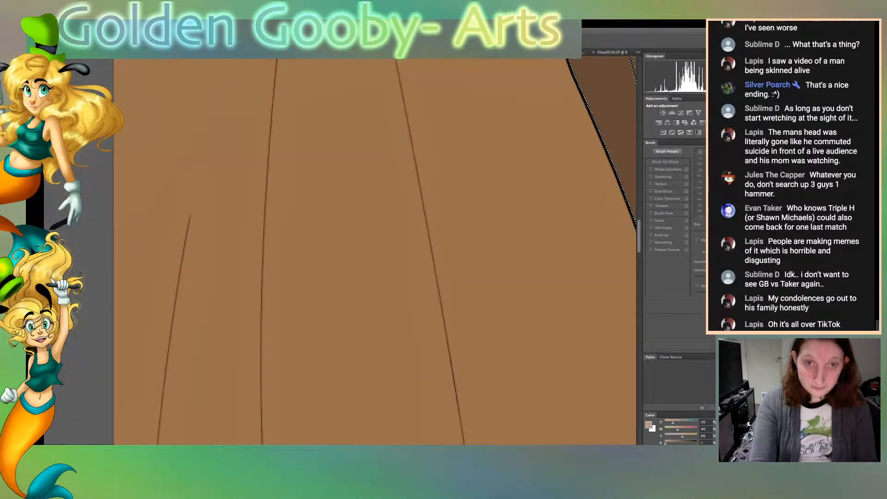
key("ctrl+minus")
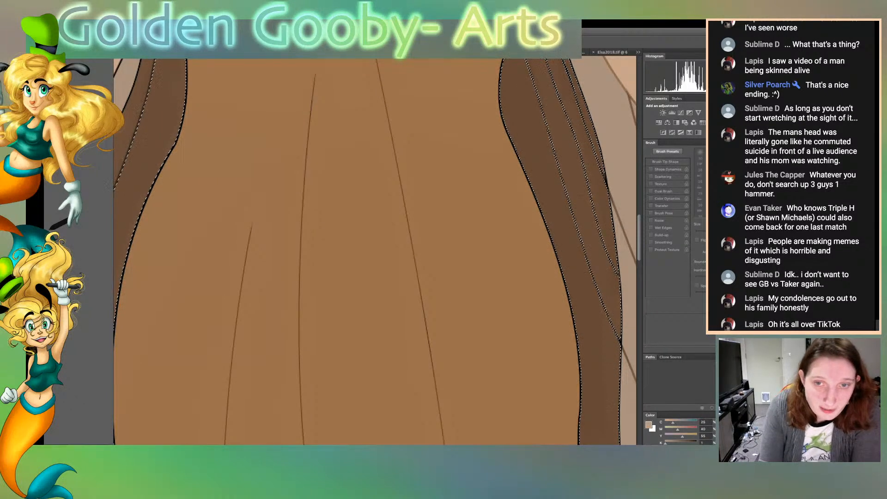
scroll(374, 249, "up", 5)
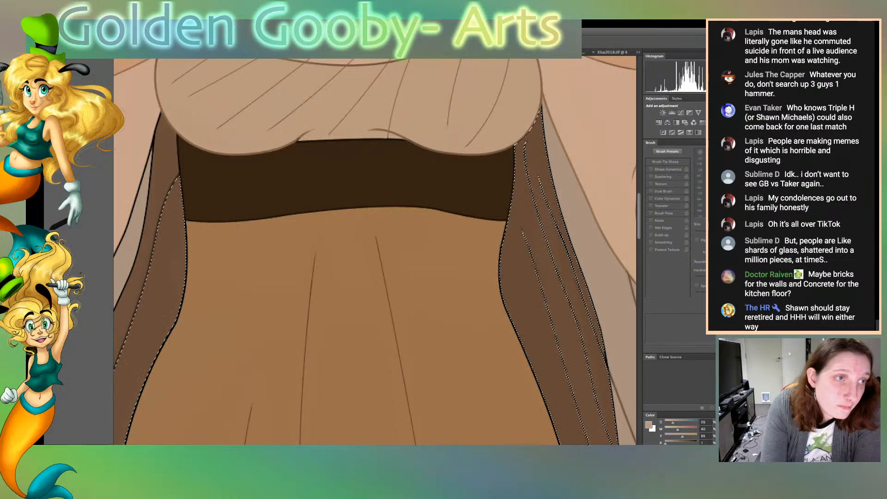
left_click(360, 296)
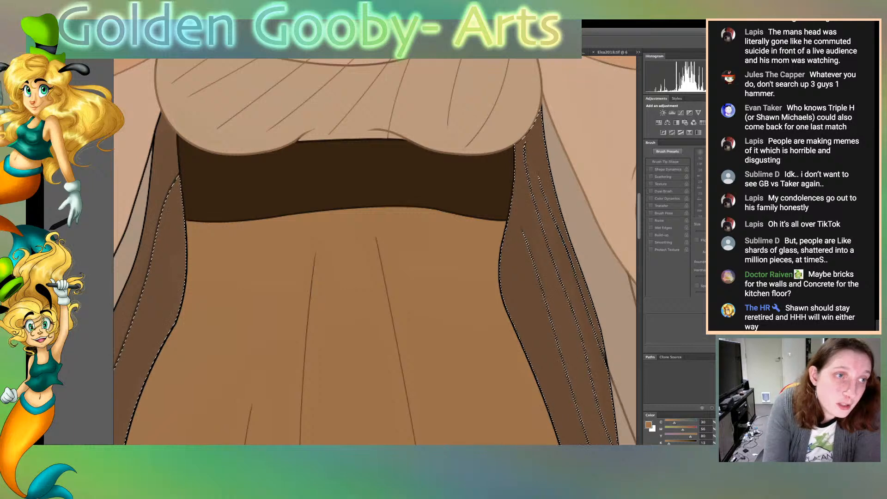
key("b")
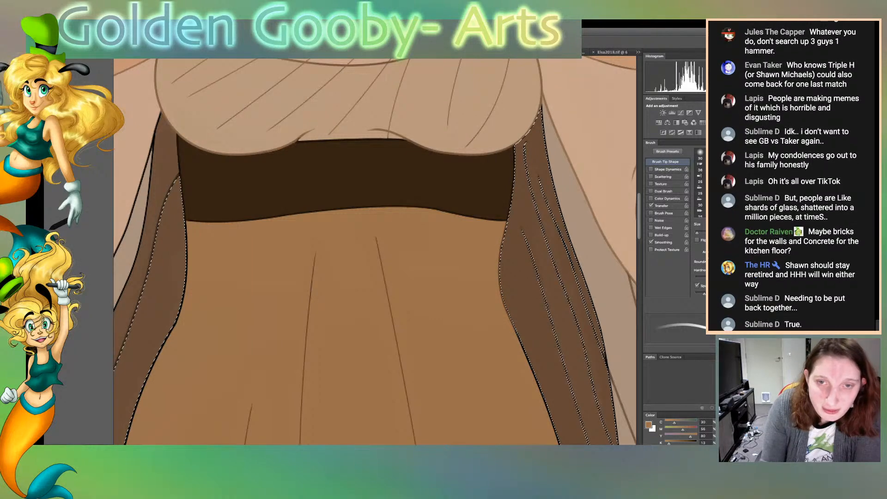
scroll(374, 252, "down", 5)
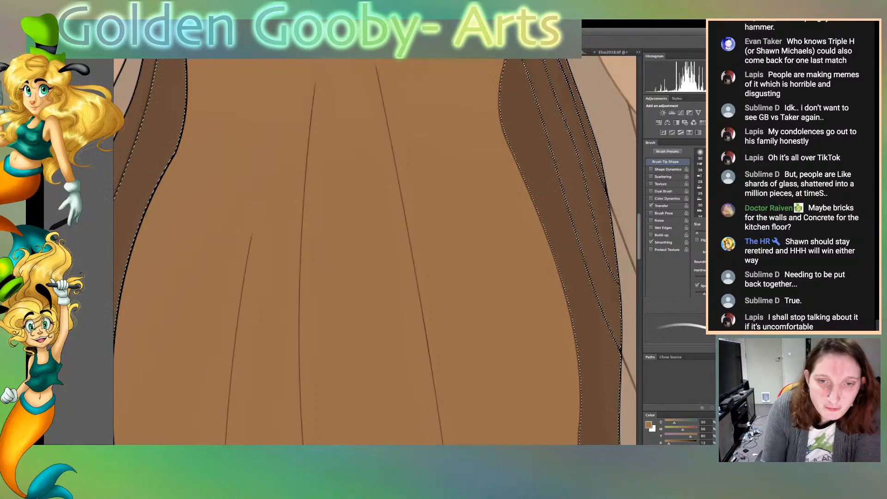
scroll(375, 252, "down", 5)
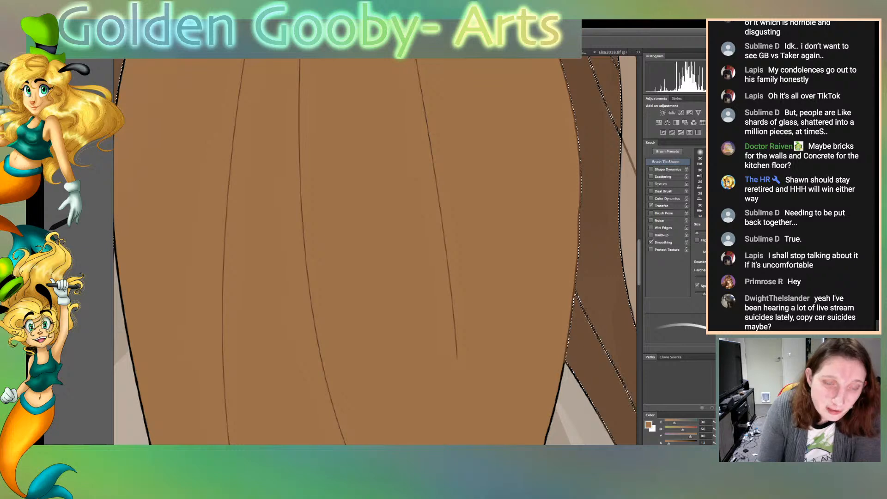
scroll(375, 251, "left", 5)
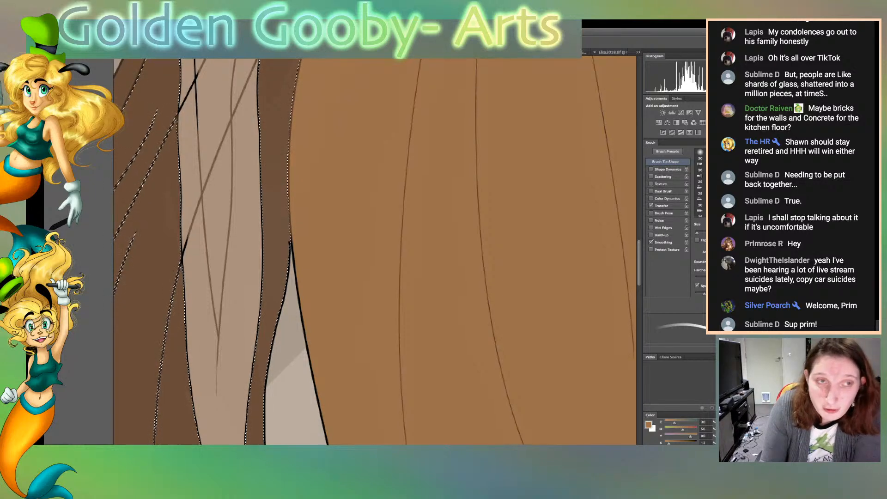
scroll(375, 252, "up", 5)
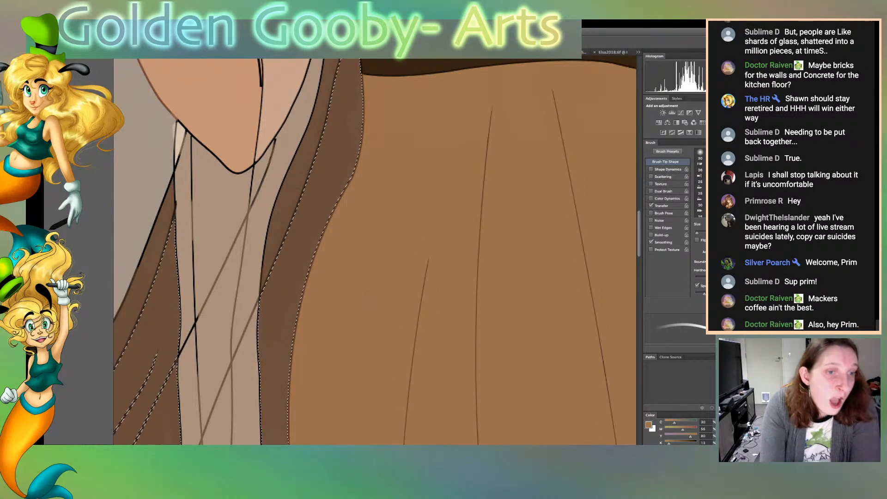
key("ctrl+d")
Sample the sleeve drape's beige and recolour the remaining black fold lines below the elbow with it
left_click(219, 231, "alt")
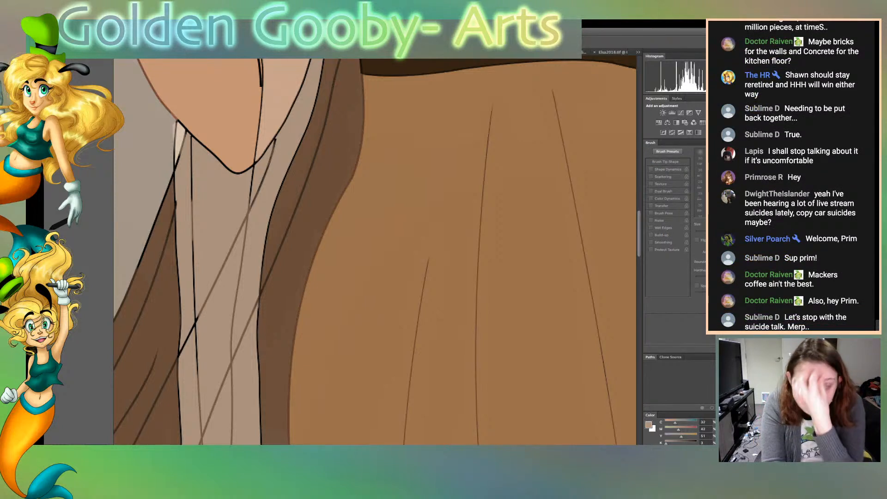
key("b")
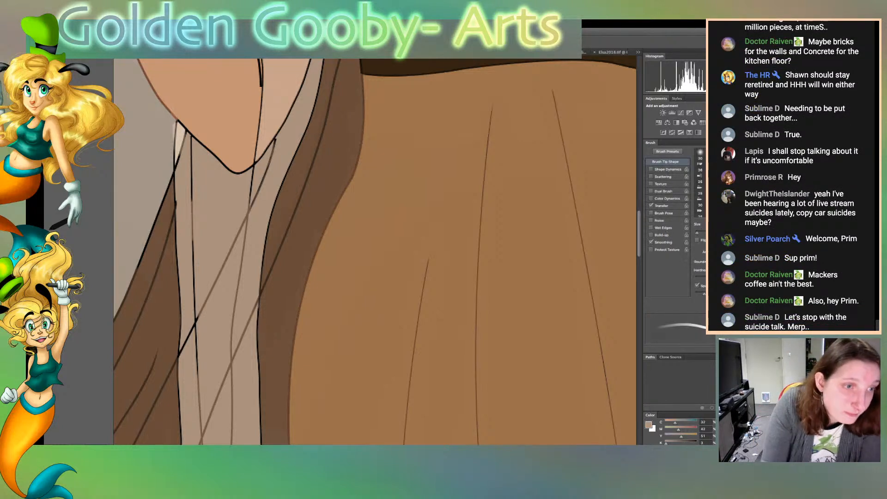
left_click_drag(191, 187, 197, 363)
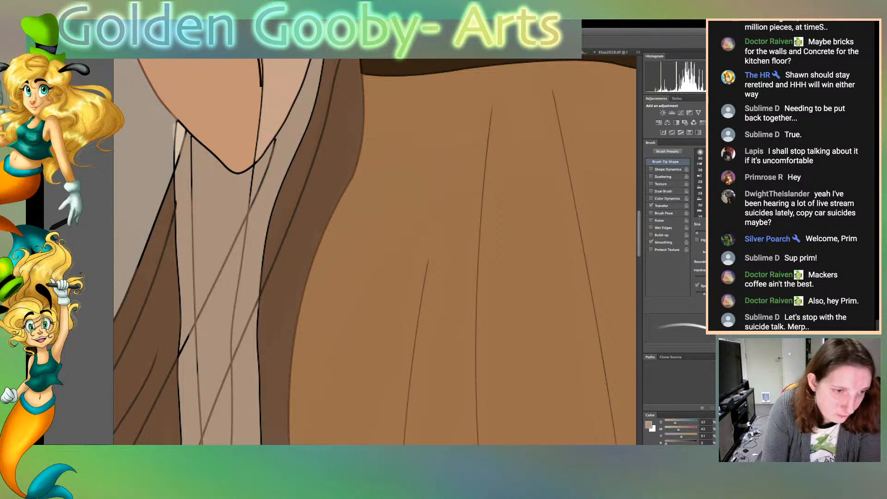
left_click_drag(191, 160, 192, 199)
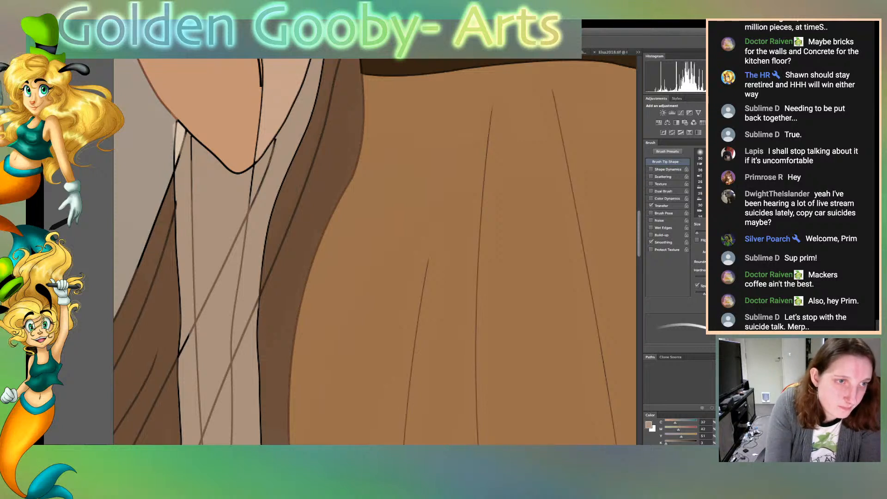
left_click_drag(191, 139, 191, 151)
mouse_move(253, 205)
left_mouse_down()
mouse_move(272, 154)
mouse_move(252, 180)
left_mouse_up()
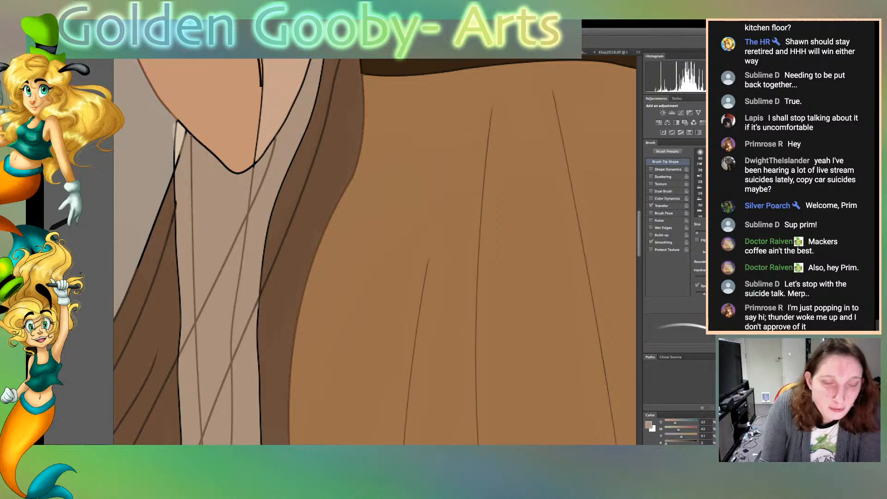
Sample the hair's brown and recolour the black hair outline along the background gap beside the skirt
scroll(374, 252, "down", 8)
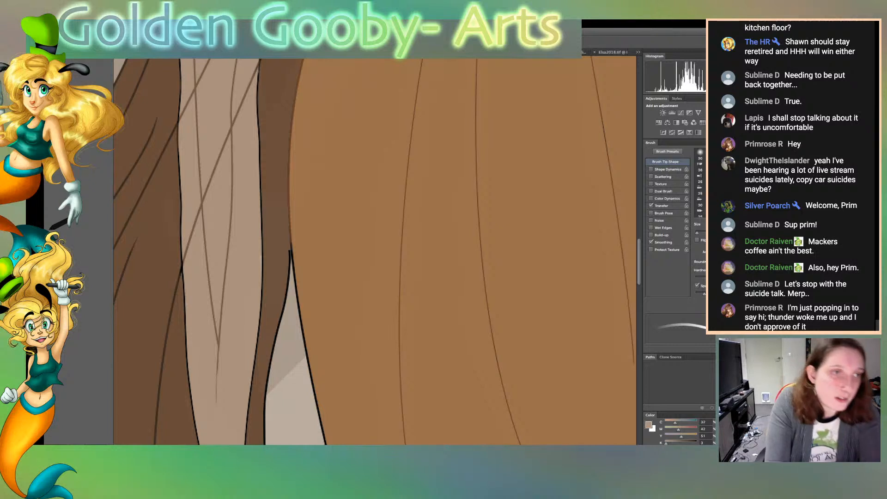
key("i")
left_click(276, 240)
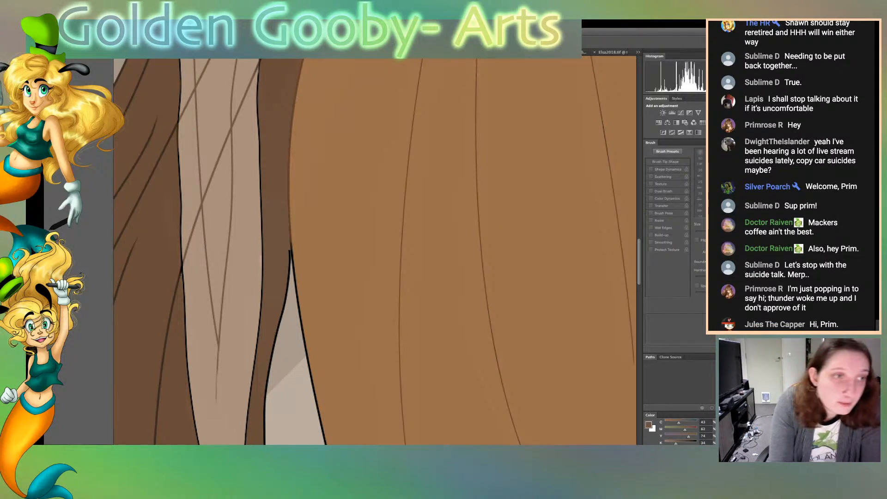
key("b")
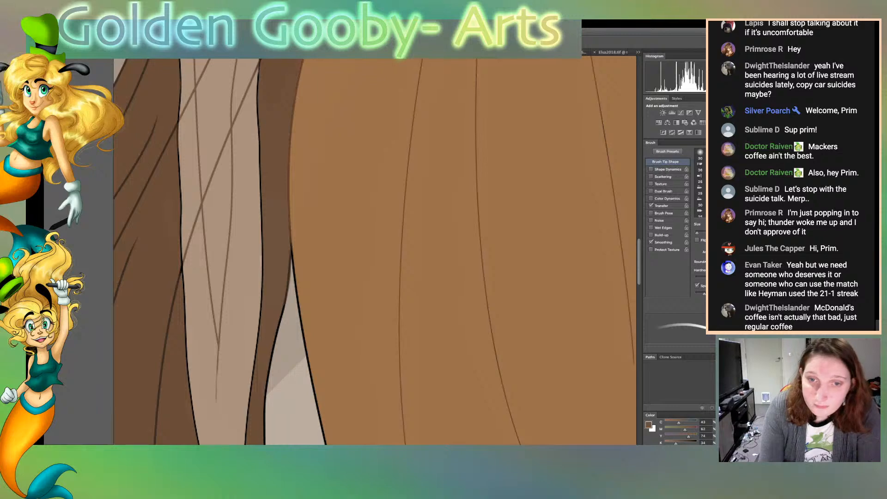
scroll(375, 251, "down", 8)
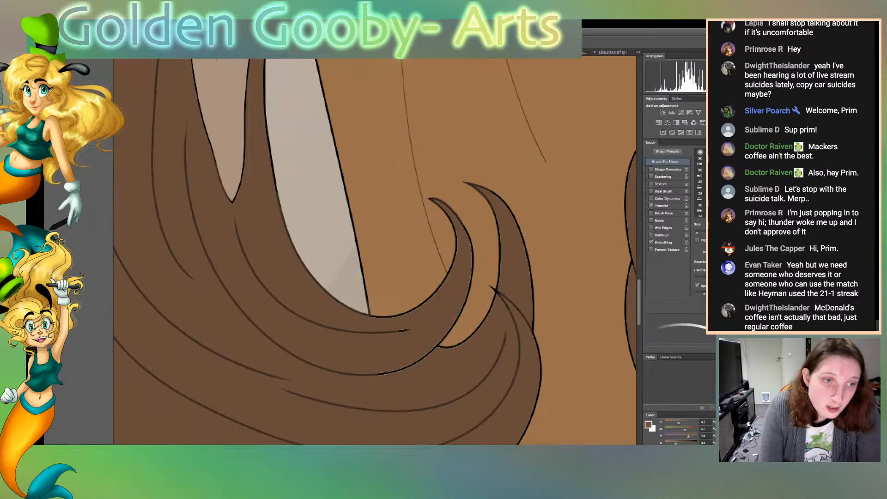
scroll(375, 250, "up", 4)
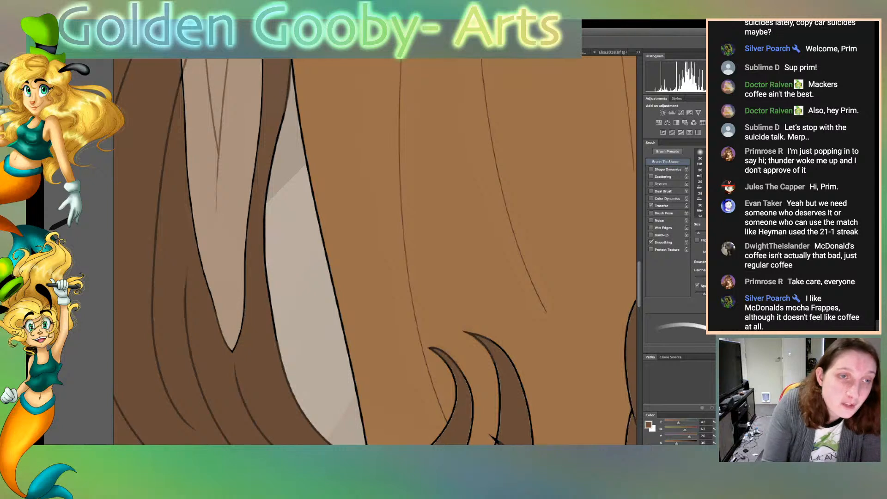
left_click_drag(289, 102, 265, 243)
mouse_move(269, 207)
left_mouse_down()
mouse_move(265, 261)
mouse_move(280, 354)
left_mouse_up()
mouse_move(268, 243)
left_mouse_down()
mouse_move(283, 364)
mouse_move(319, 431)
left_mouse_up()
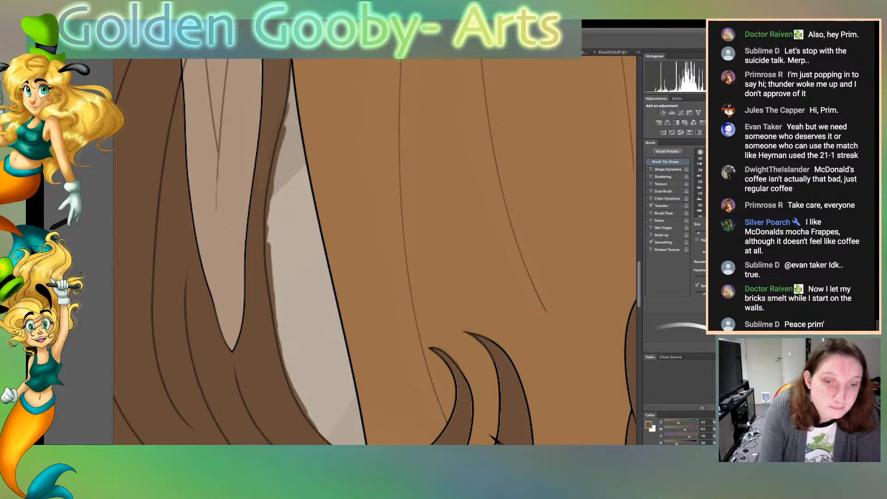
Sample the skirt's brown and recolour the skirt's black side outline along the background gap down to the hair curl
scroll(374, 252, "up", 3)
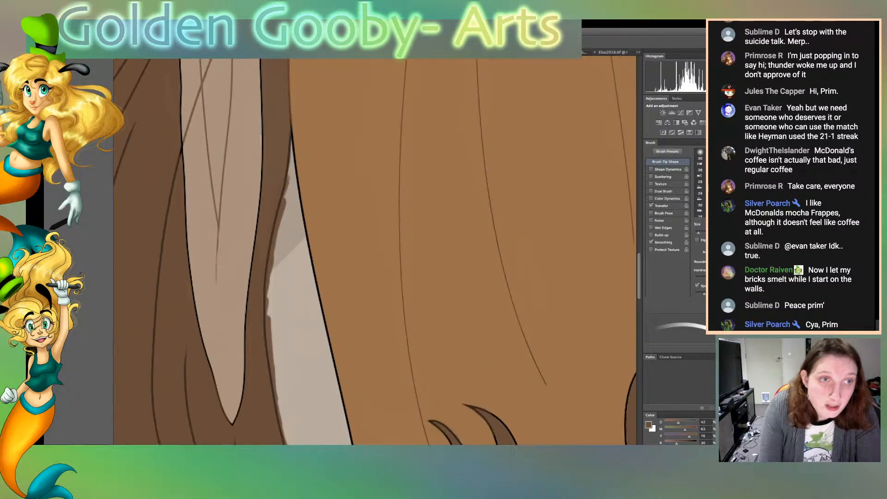
key("i")
left_click(351, 230)
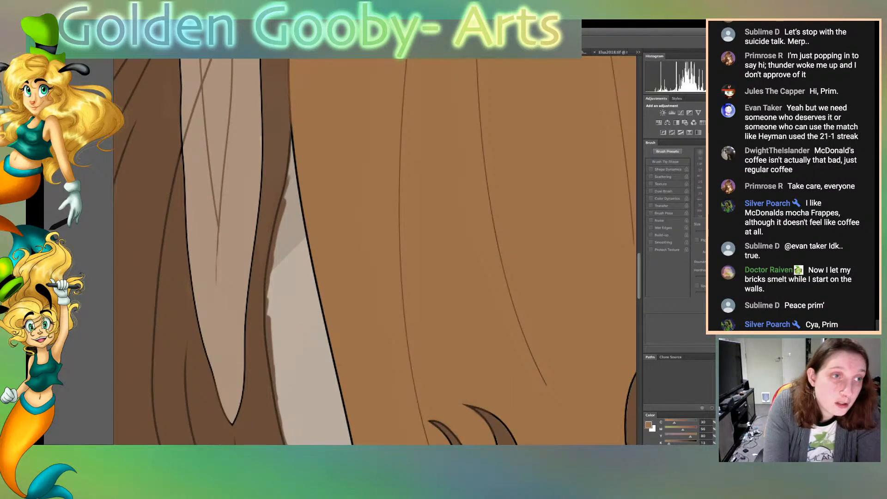
key("b")
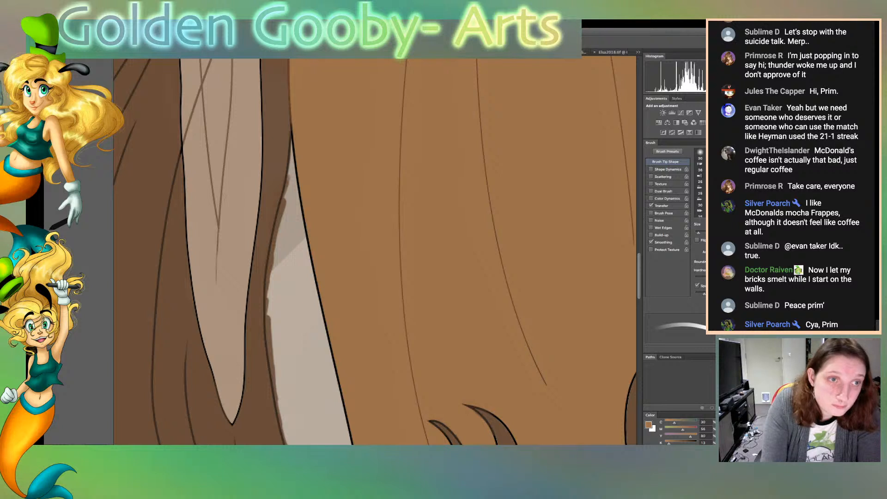
left_click_drag(292, 128, 311, 257)
mouse_move(298, 206)
left_mouse_down()
mouse_move(350, 435)
mouse_move(328, 358)
left_mouse_up()
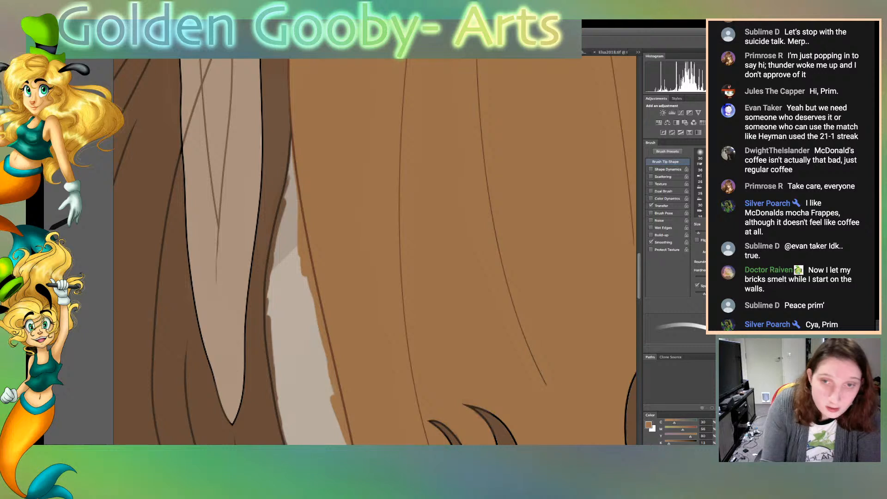
scroll(374, 252, "down", 5)
left_click_drag(369, 294, 353, 212)
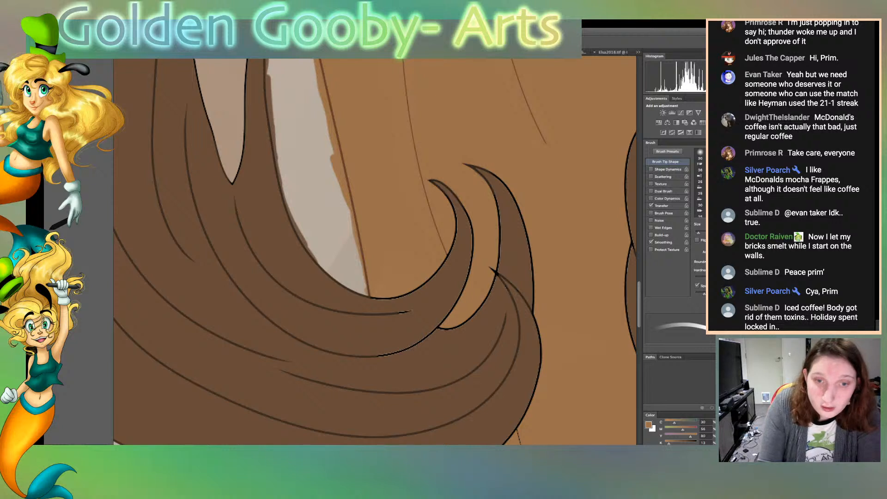
Sample the cream near the skirt's hem and try recolouring the middle of the lowest fold line with it
scroll(374, 252, "left", 1)
scroll(375, 251, "right", 5)
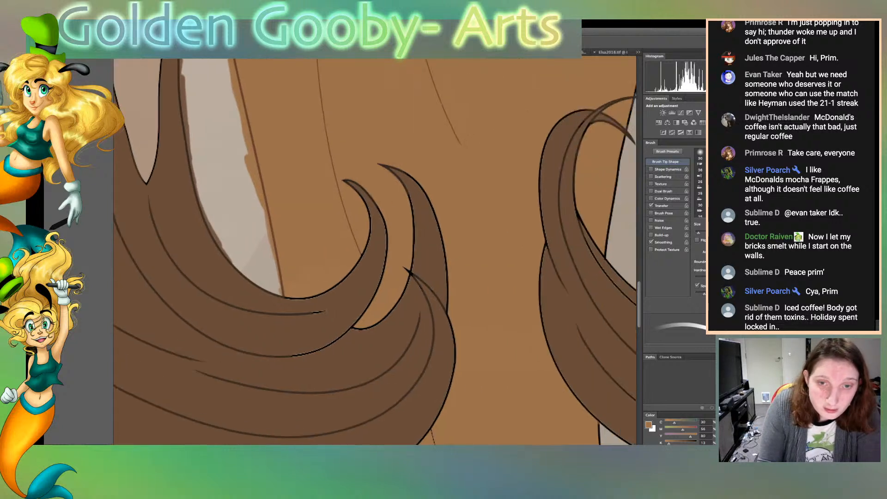
scroll(375, 252, "down", 10)
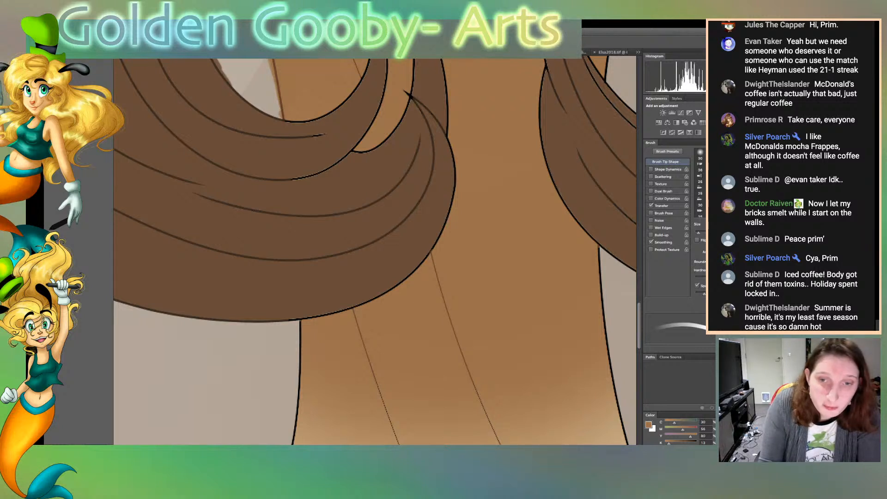
scroll(375, 251, "down", 10)
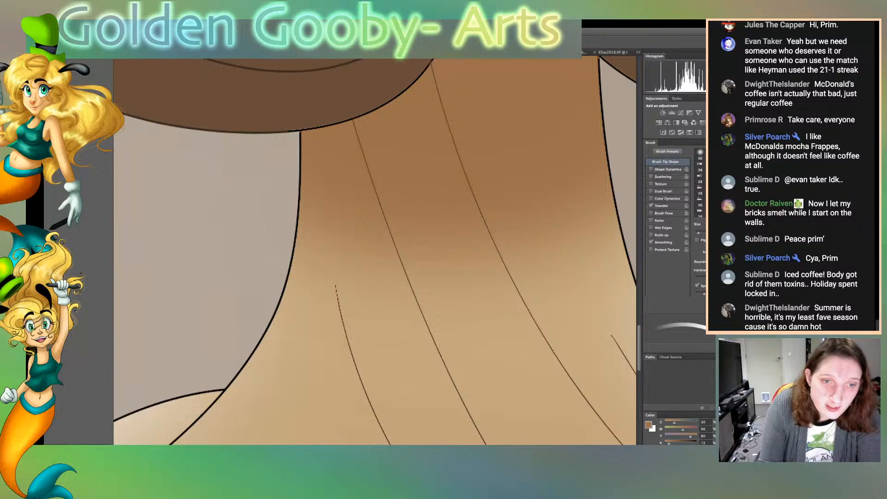
scroll(375, 250, "down", 4)
scroll(375, 251, "down", 2)
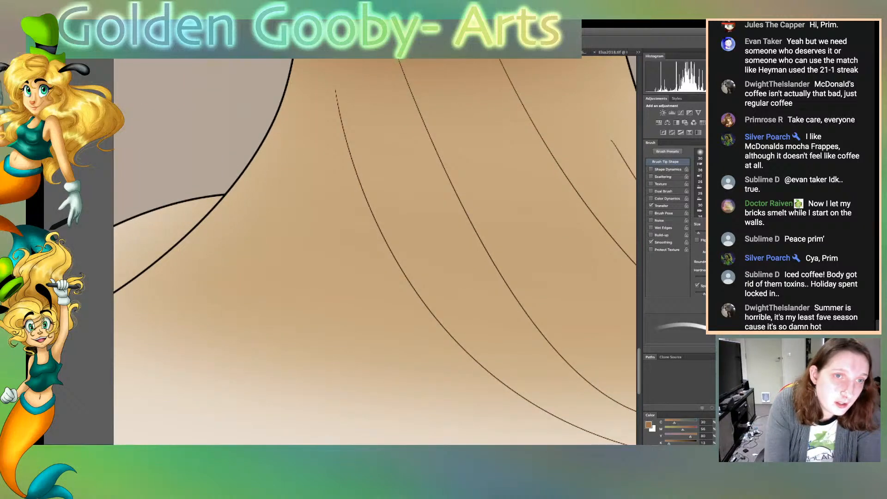
key("p")
left_click(295, 402)
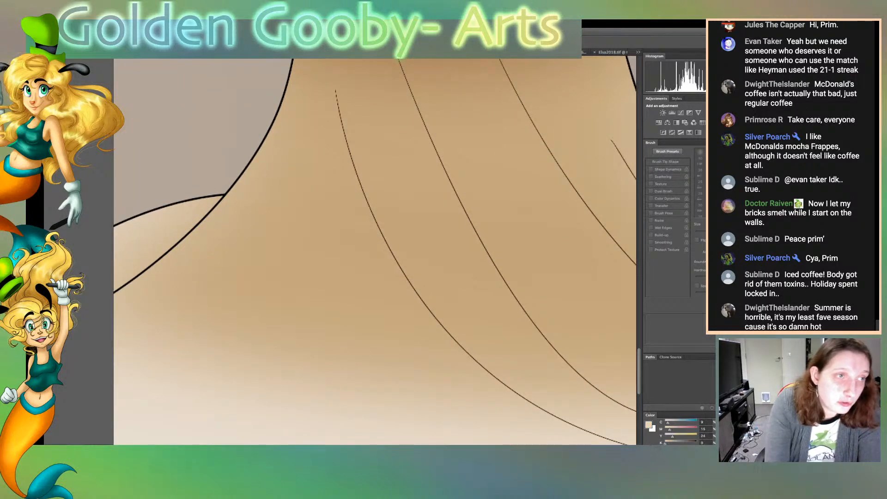
key("b")
scroll(375, 251, "down", 5)
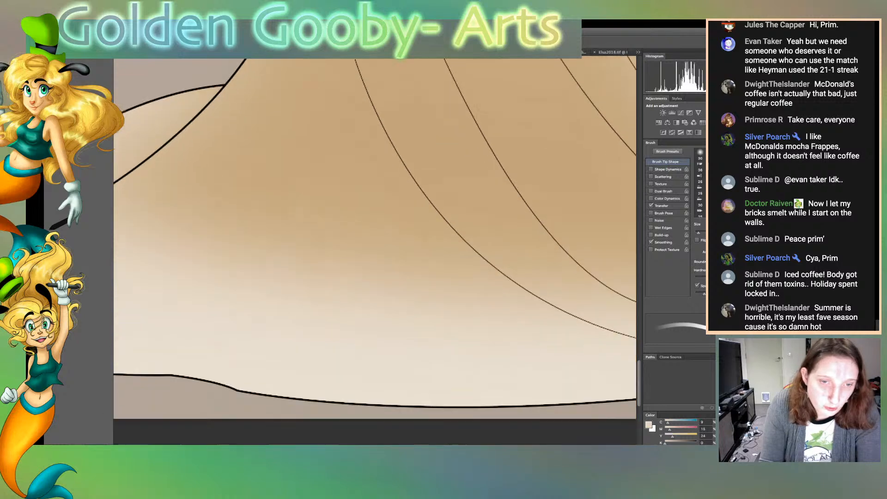
scroll(374, 252, "right", 8)
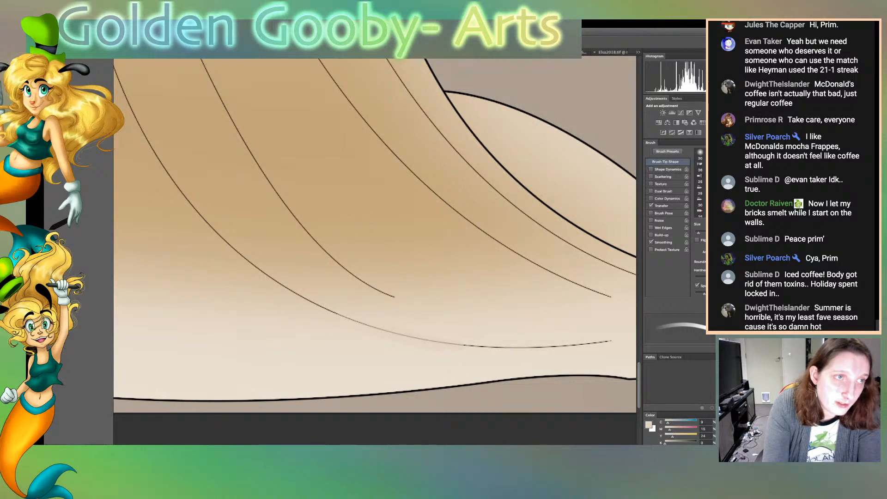
Sample the hem's cream again, recolour the end of the lowest fold line with it, and undo the stroke
key("i")
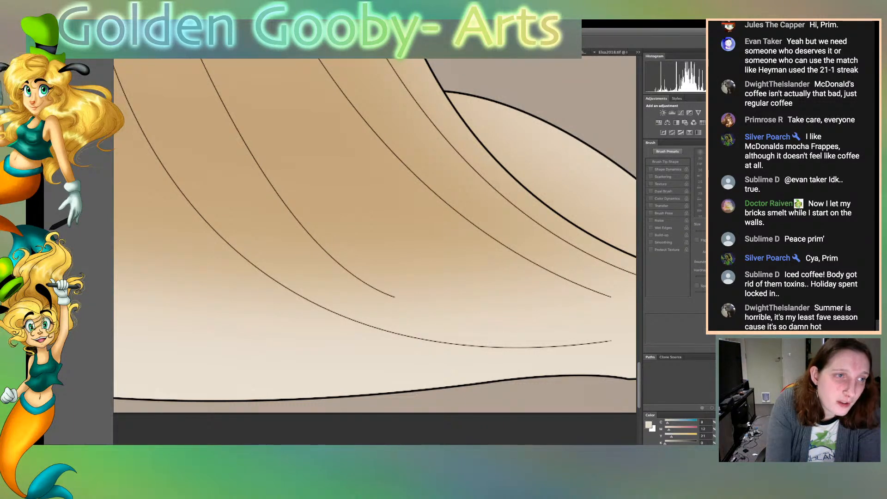
key("b")
left_click_drag(611, 340, 461, 344)
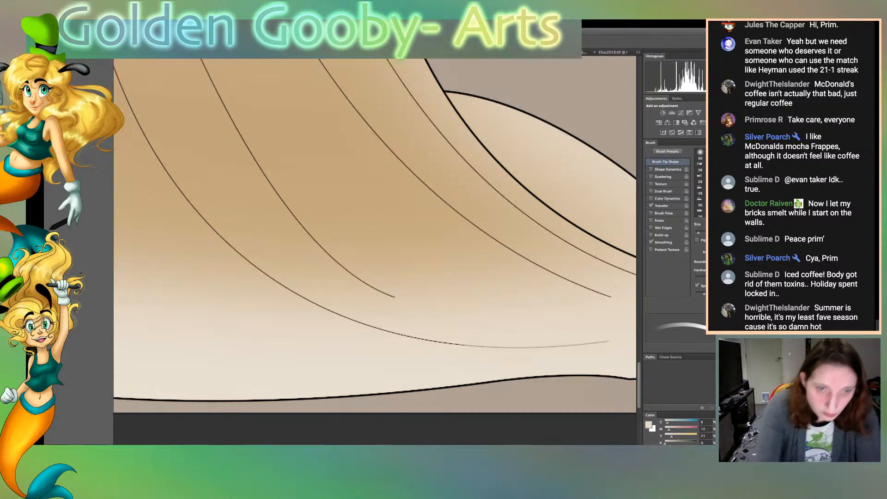
key("i")
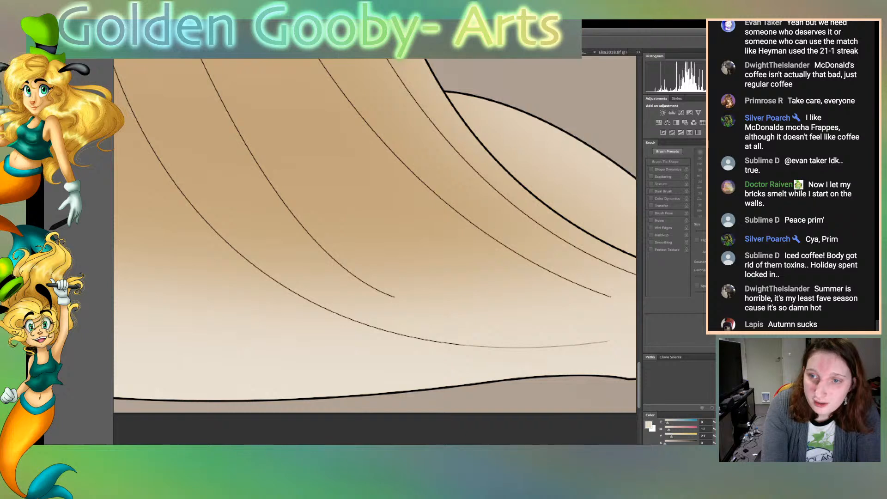
key("ctrl+z")
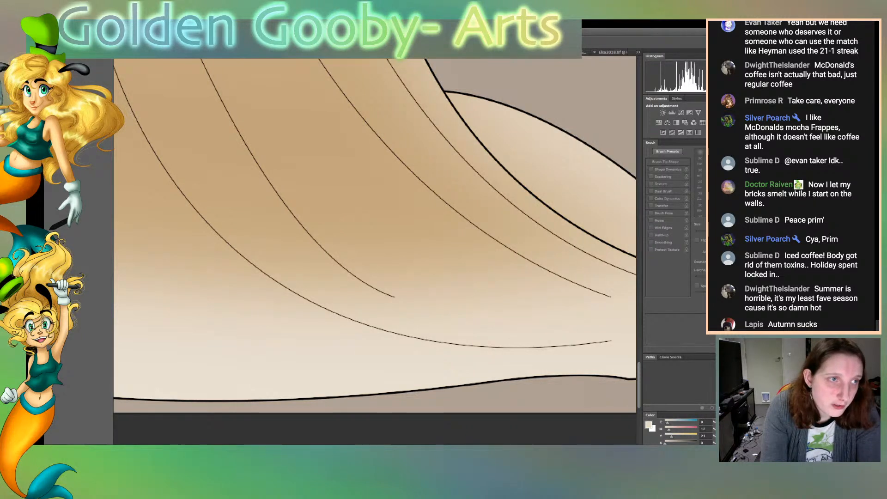
Sample a paler hem cream and fade the tips of the lowest fold line and the fold line above it
key("b")
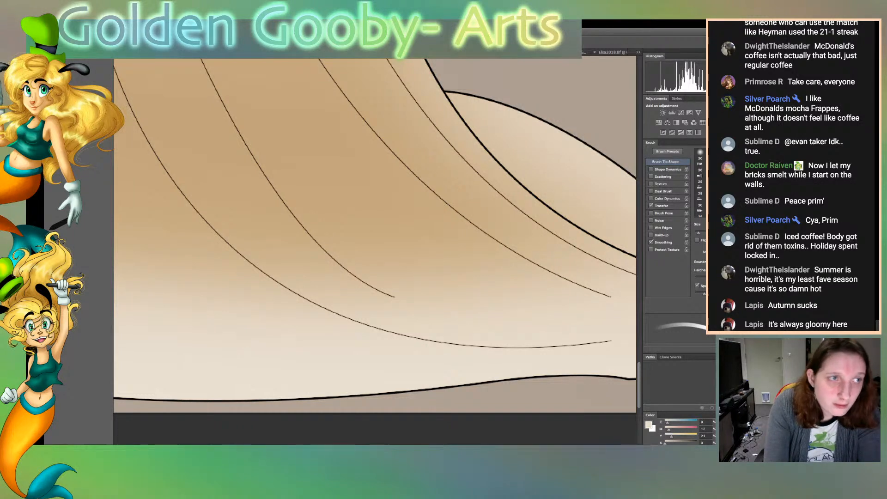
key("p")
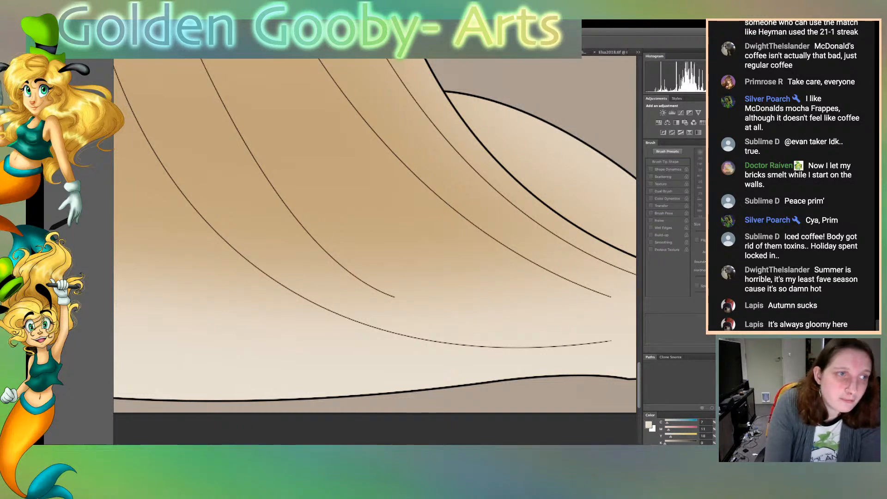
key("b")
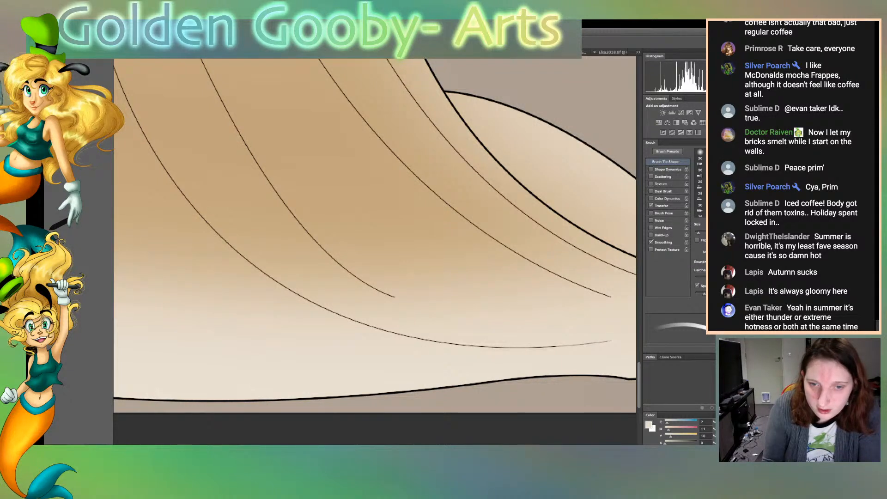
left_click_drag(611, 297, 601, 293)
Blend the faded tip of the long skirt fold line above the lowest one into the cream
scroll(374, 236, "right", 5)
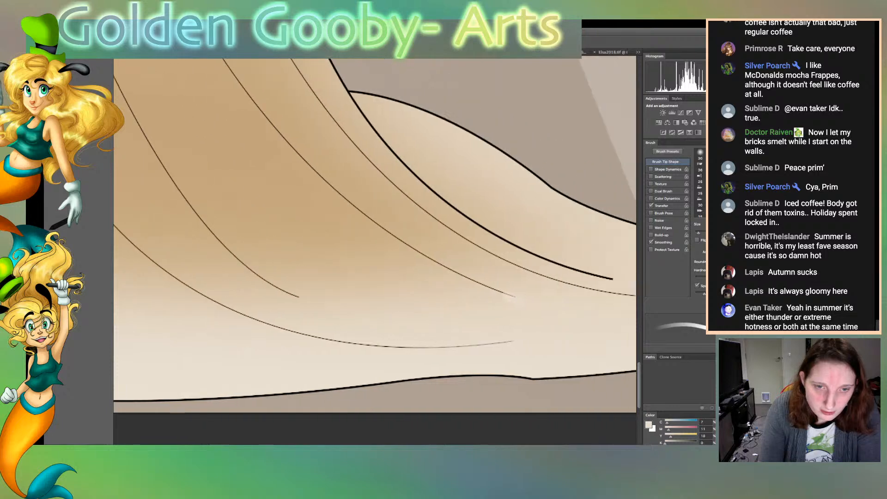
key("r")
mouse_move(411, 290)
left_mouse_down()
mouse_move(429, 296)
mouse_move(417, 291)
left_mouse_up()
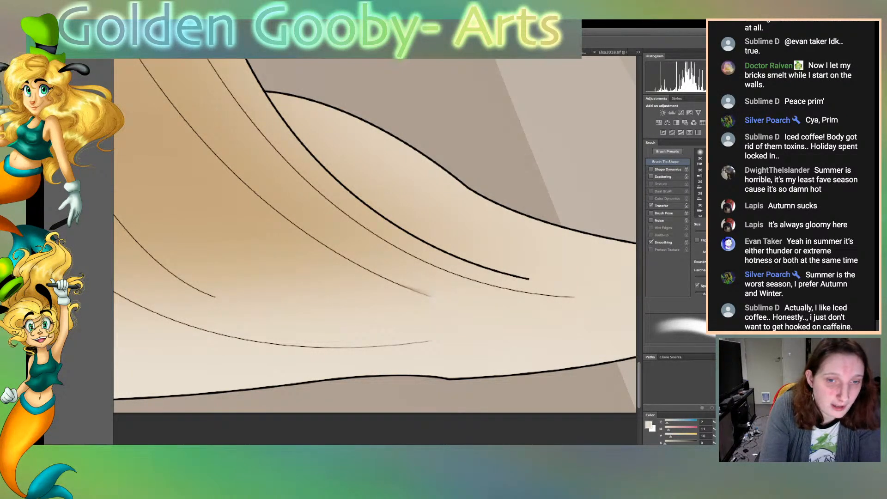
Sample the skirt's tan, recolour the middle of the long fold lines beside the right flare, and blend them with a smaller brush
key("b")
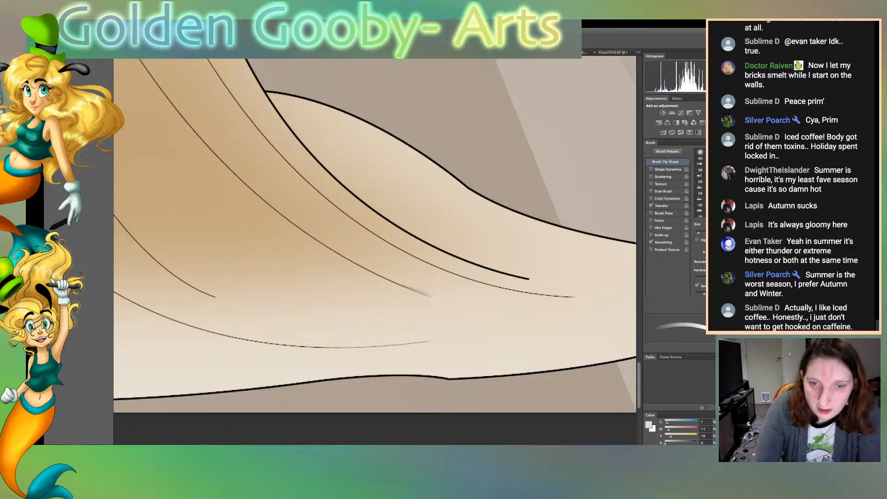
key("i")
left_click(222, 207)
key("b")
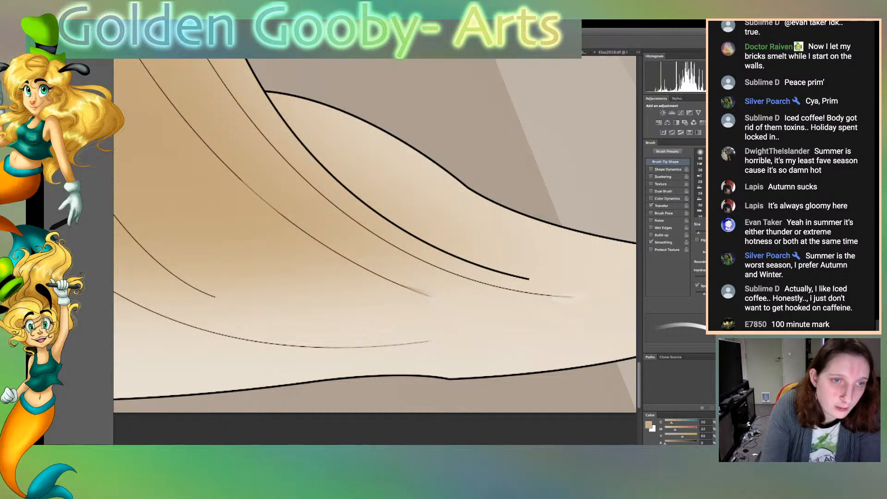
key("r")
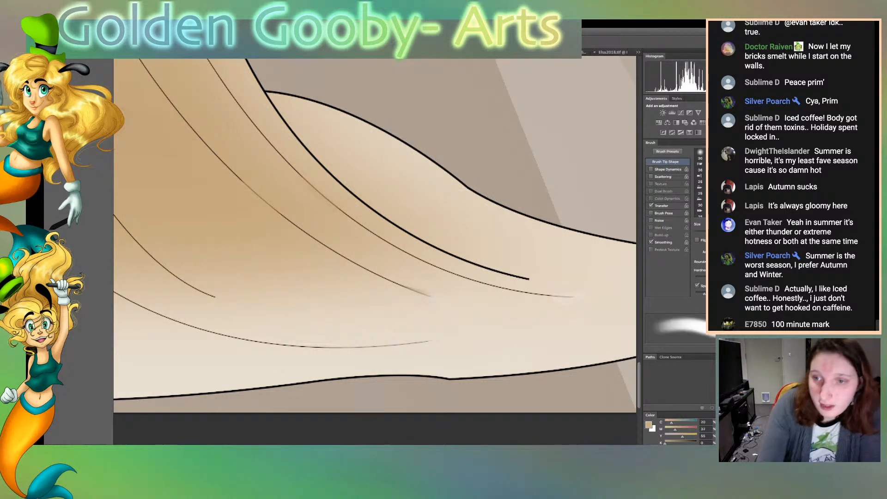
key("[")
key("[")
key("[")
key("[")
key("[")
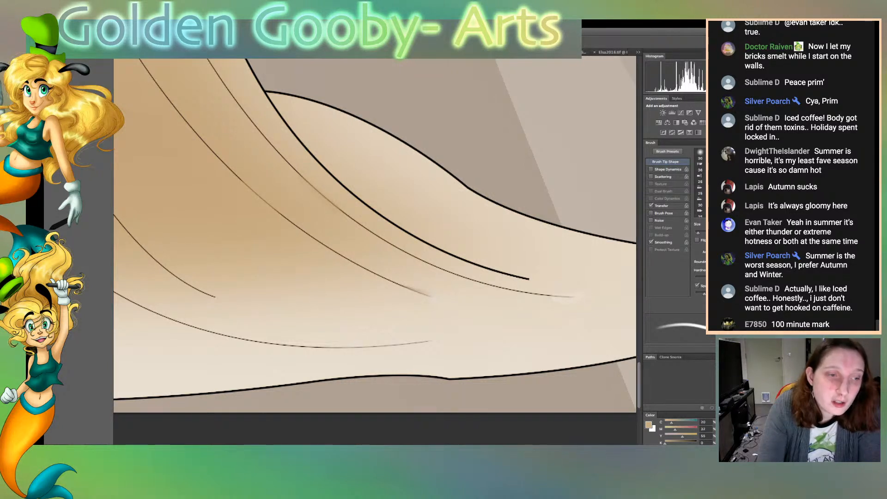
Sample the cream of the skirt's left flare, recolour the tip of its inner black fold line, and blend the colour transition
scroll(374, 236, "left", 15)
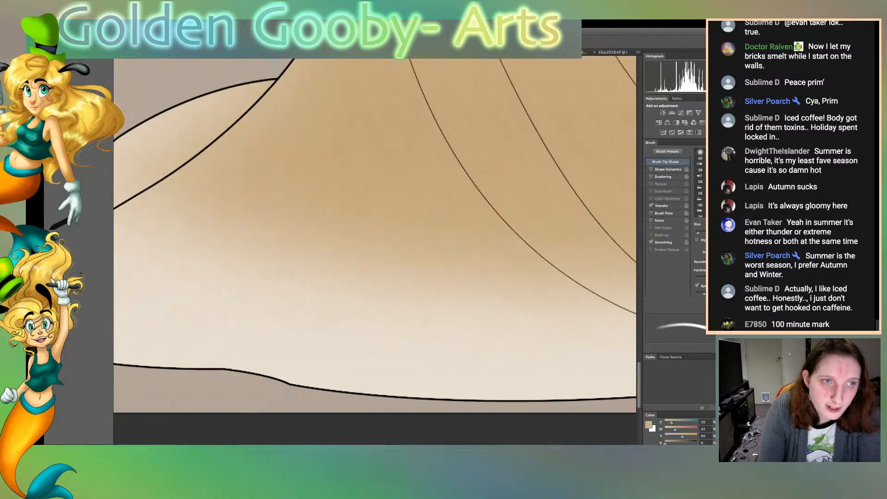
scroll(384, 217, "left", 1)
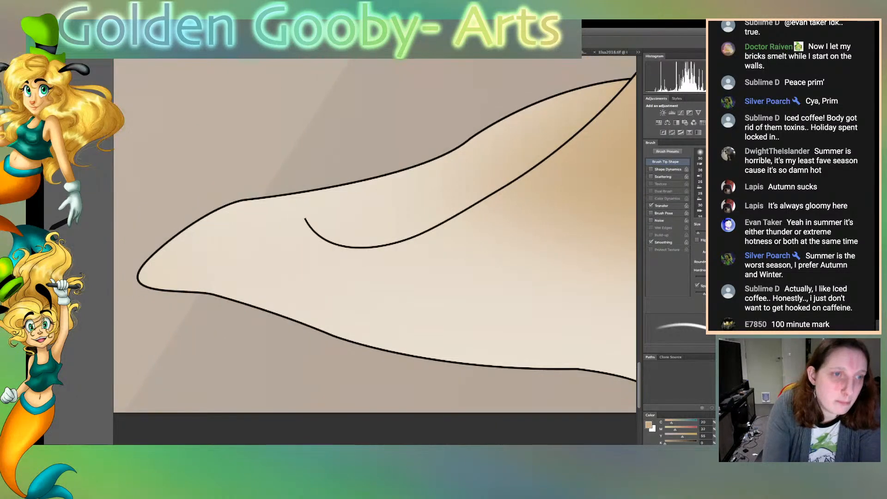
key("i")
left_click(452, 282)
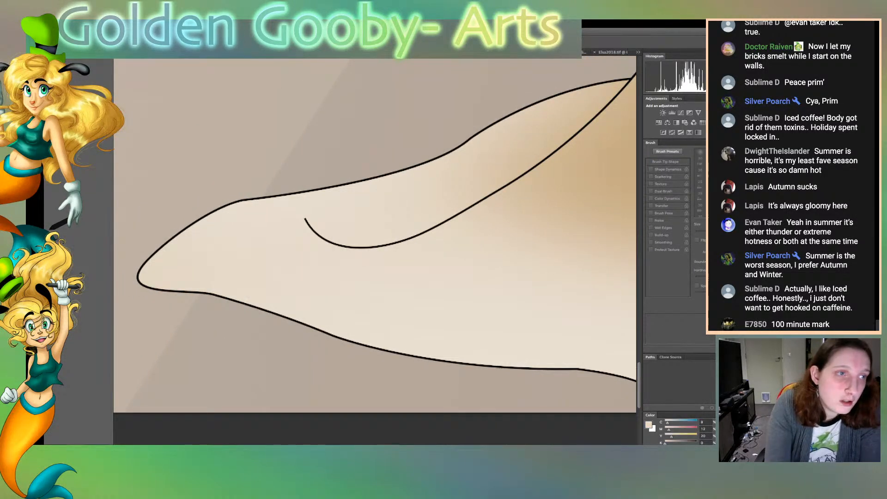
key("b")
mouse_move(305, 219)
left_mouse_down()
mouse_move(332, 244)
mouse_move(377, 246)
left_mouse_up()
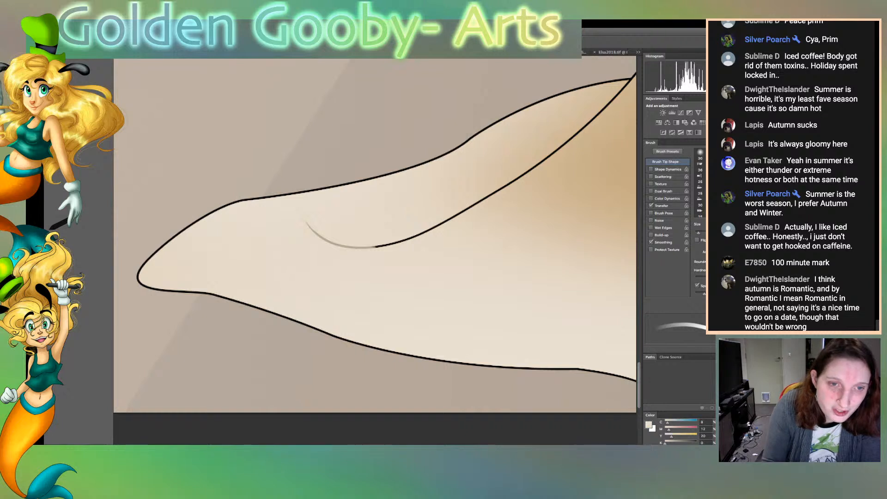
left_click_drag(377, 246, 472, 207)
key("r")
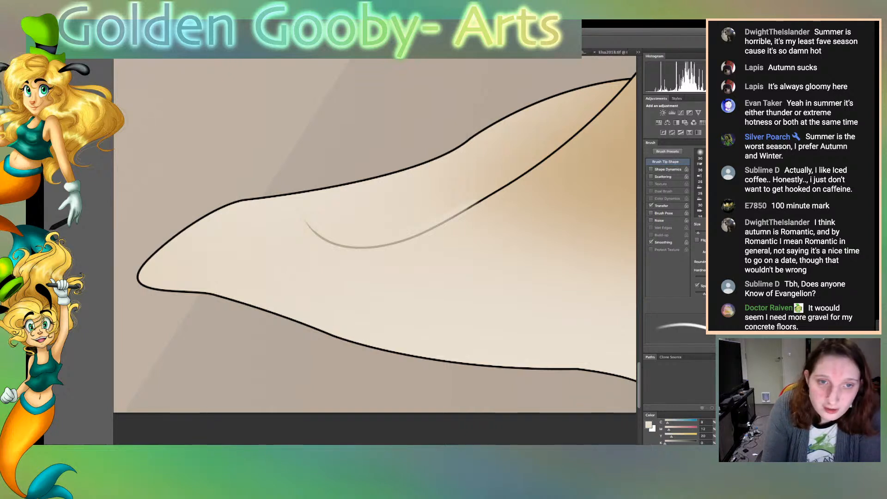
left_click_drag(468, 208, 482, 200)
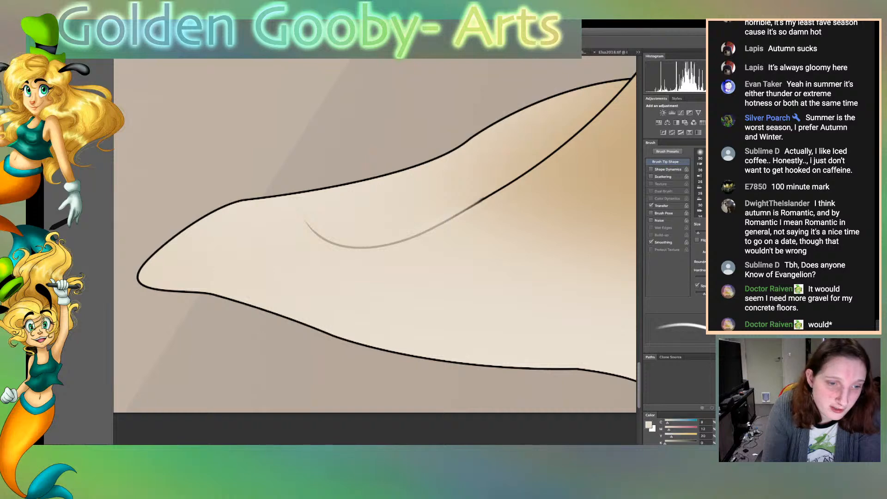
Sample the brown of the skirt's gradient below the hair and recolour the upper part of the nearest long fold line
scroll(375, 236, "right", 10)
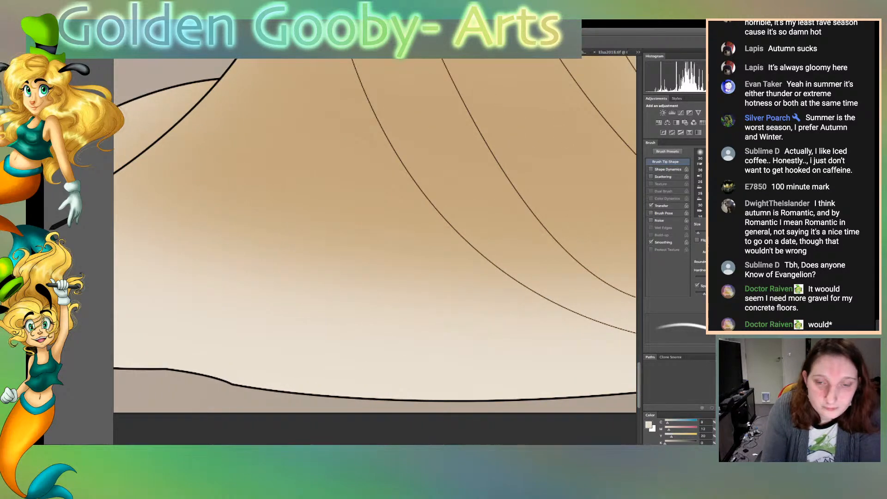
scroll(375, 240, "up", 10)
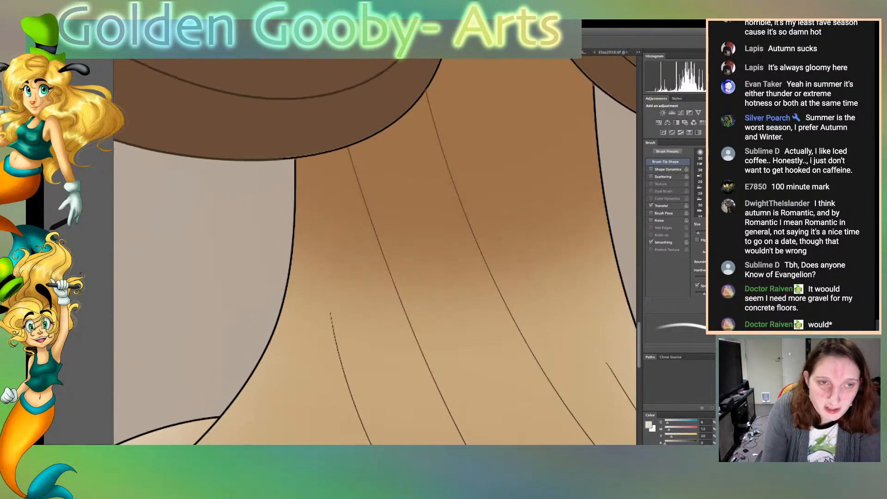
scroll(375, 250, "down", 5)
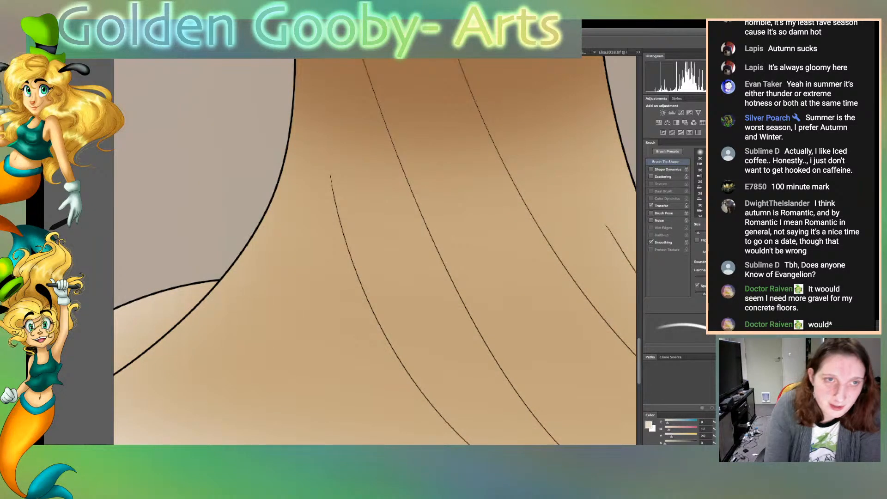
key("i")
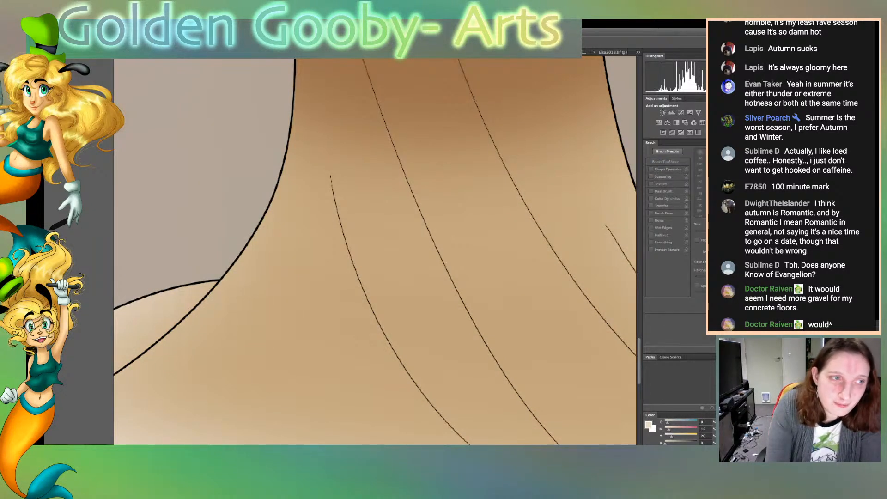
left_click(416, 114)
key("b")
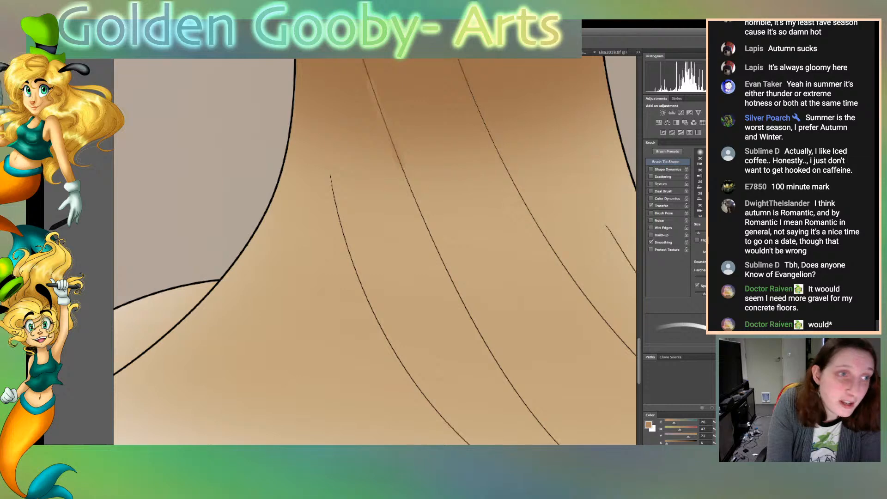
key("r")
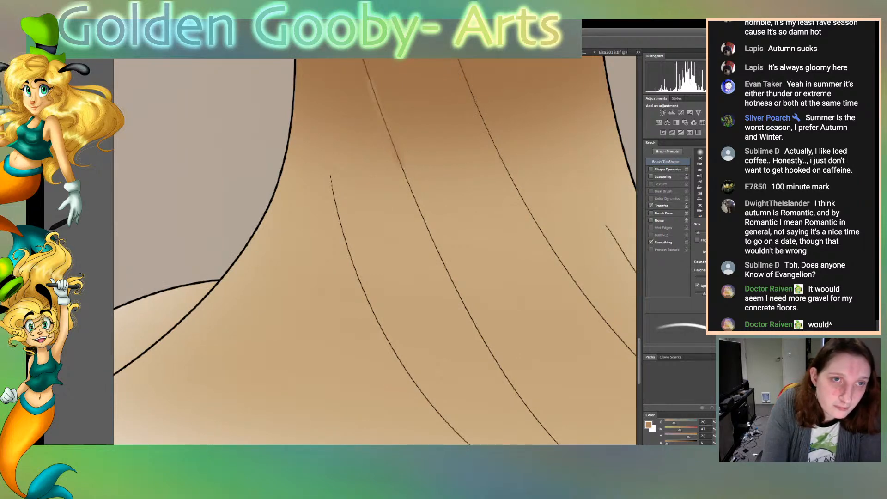
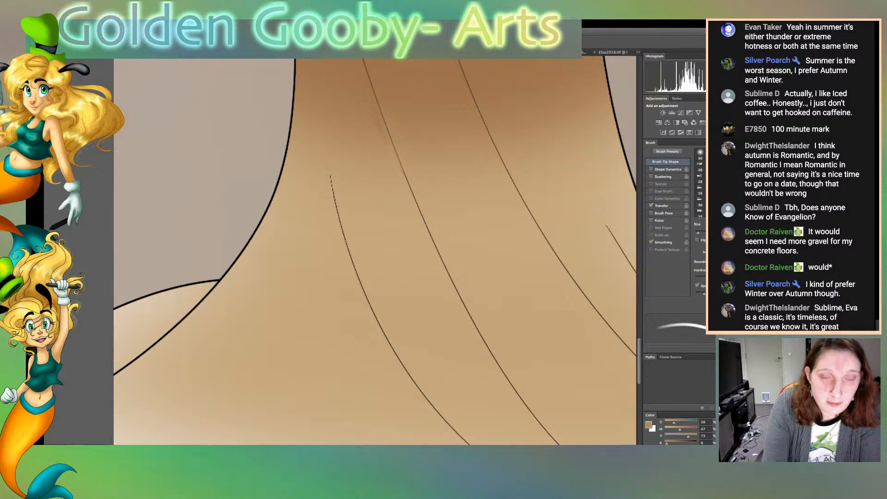
Select the background gap between the dress and the hair, clear the stray brown paint inside it, and deselect
left_click(434, 184, "alt")
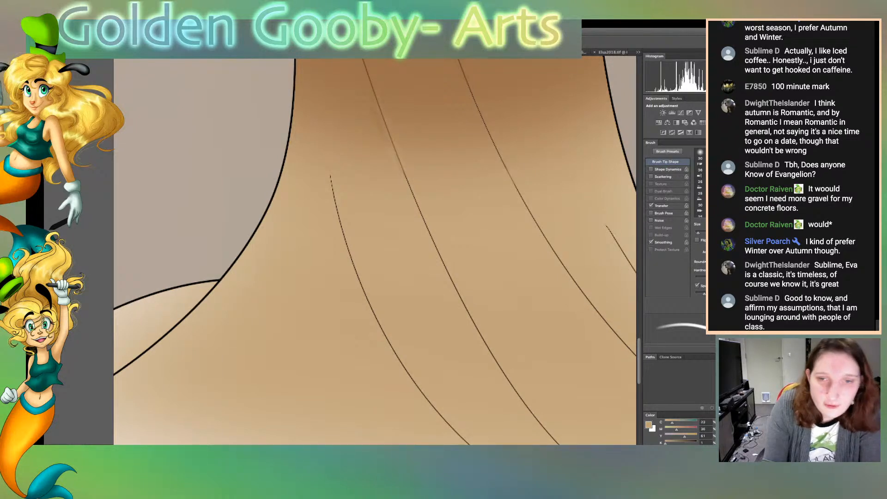
scroll(374, 252, "up", 10)
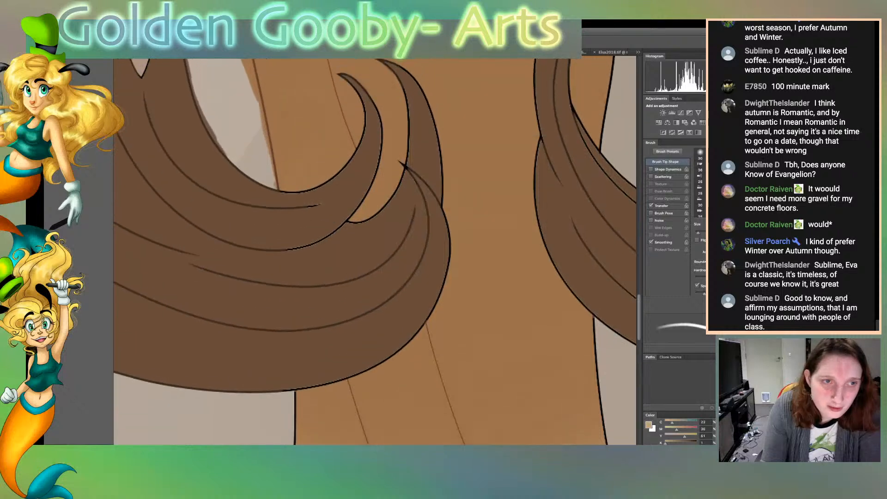
scroll(375, 252, "up", 1)
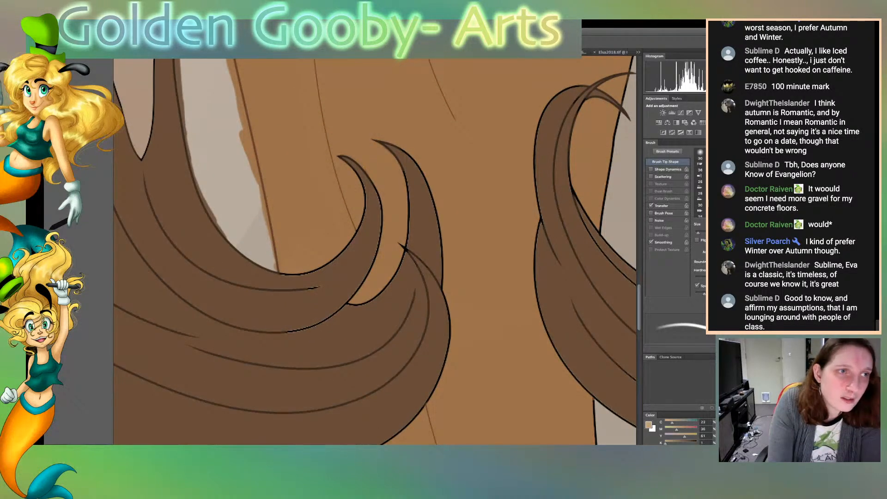
key("w")
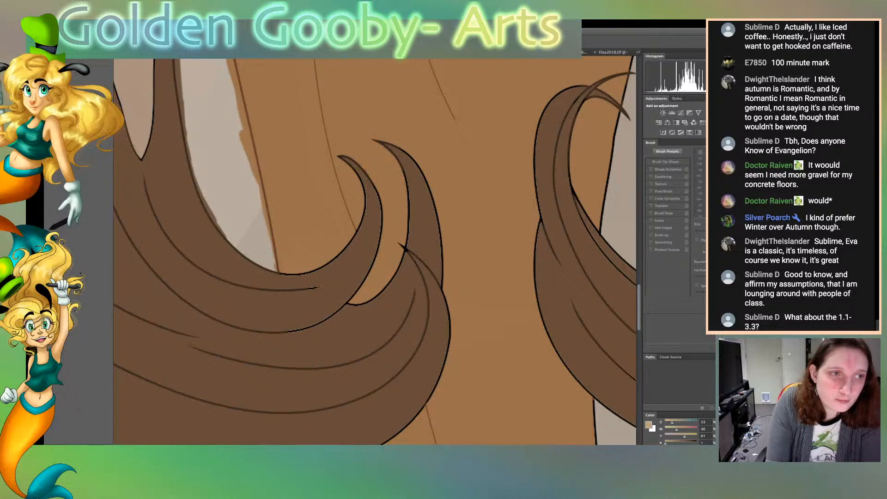
left_click(225, 171)
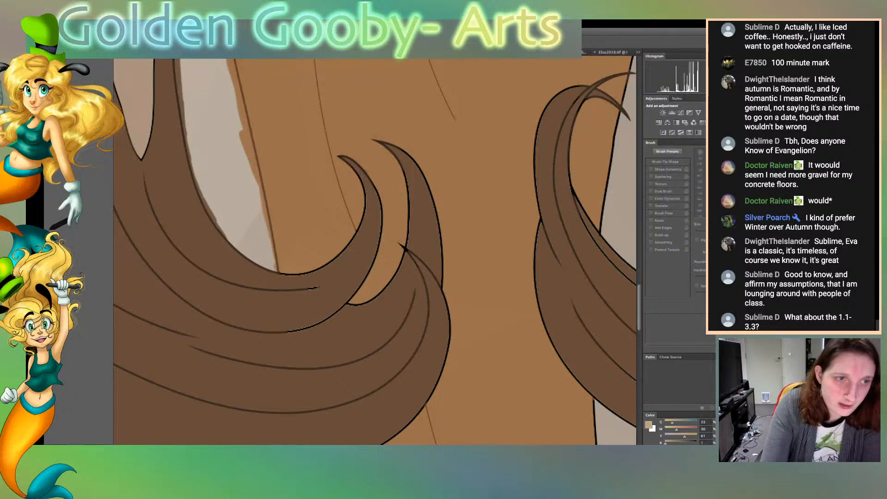
key("ctrl+d")
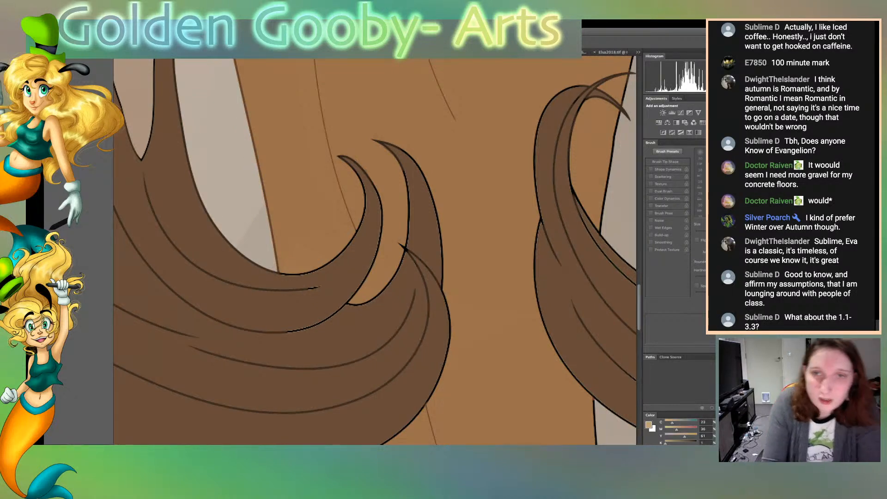
Select the dress area, sample the hair's dark brown, and recolour the curl outlines bordering the dress with a smaller brush
left_click(484, 222)
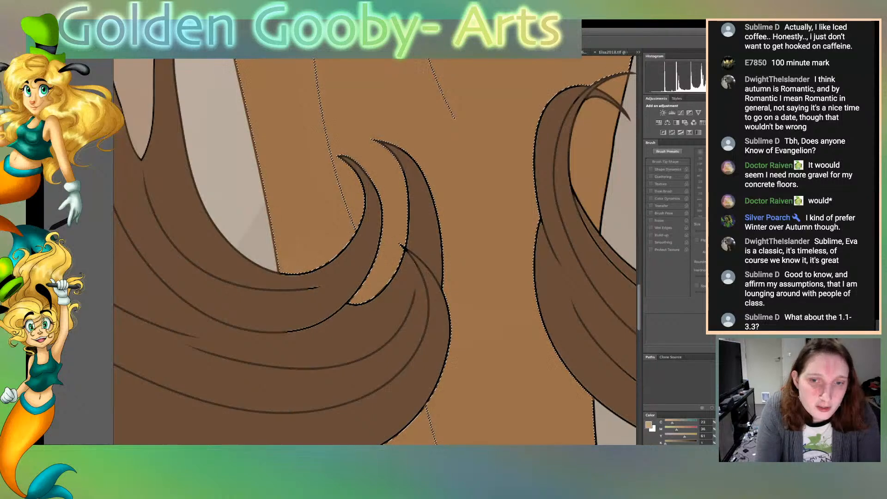
scroll(374, 252, "down", 4)
scroll(374, 252, "down", 2)
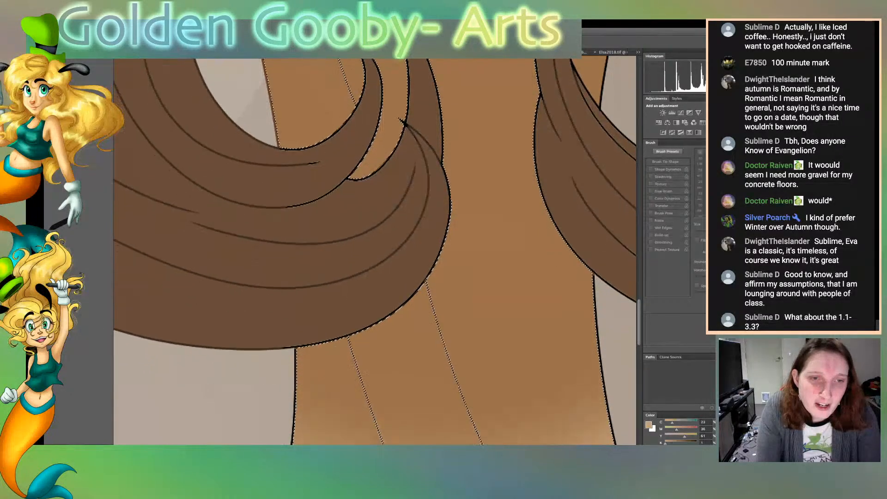
scroll(374, 252, "up", 5)
scroll(375, 252, "down", 2)
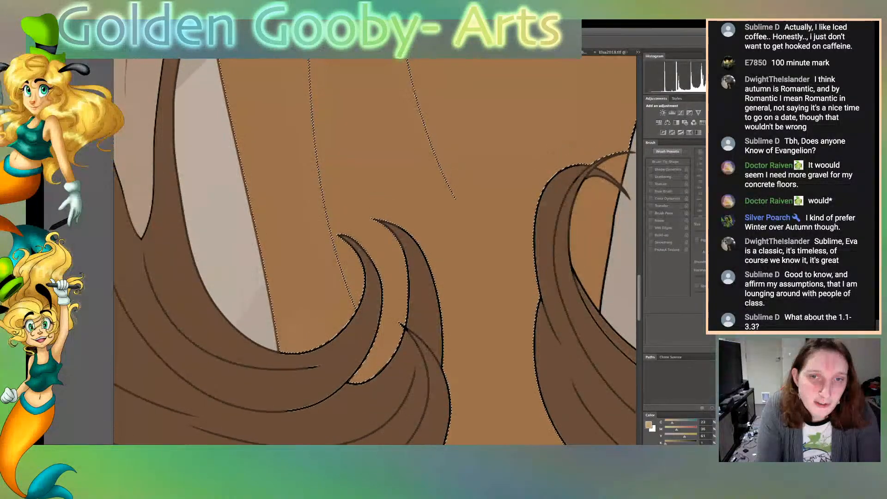
left_click(592, 185, "shift")
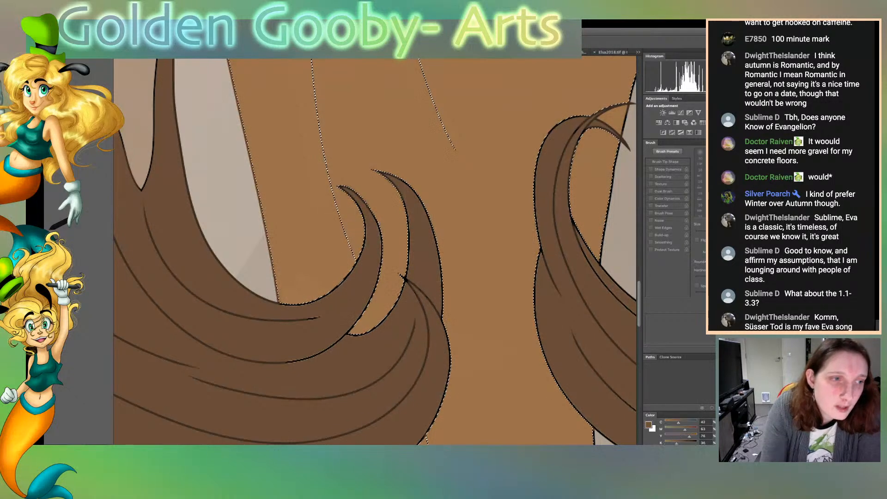
key("b")
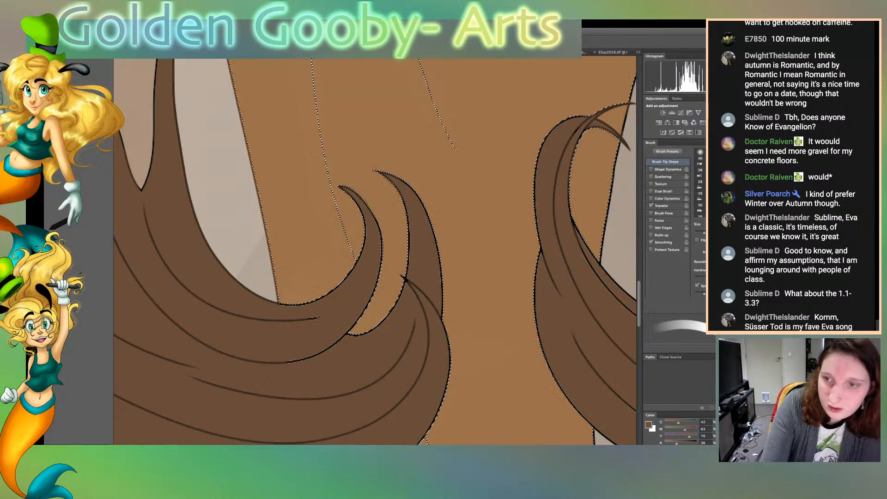
key("bracketleft")
key("bracketleft")
key("bracketleft")
key("bracketleft")
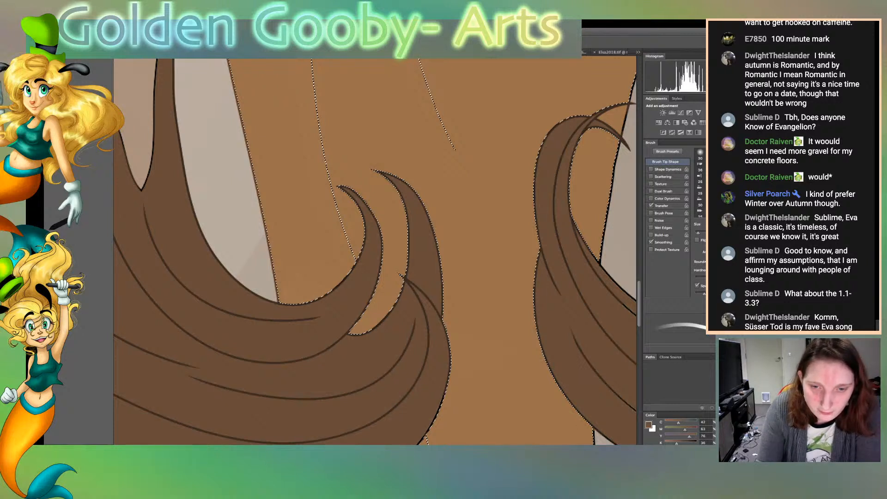
Paint the hair outline below the triangular background gap beside the dress dark brown, and clear the overspill inside the gap
scroll(374, 250, "right", 5)
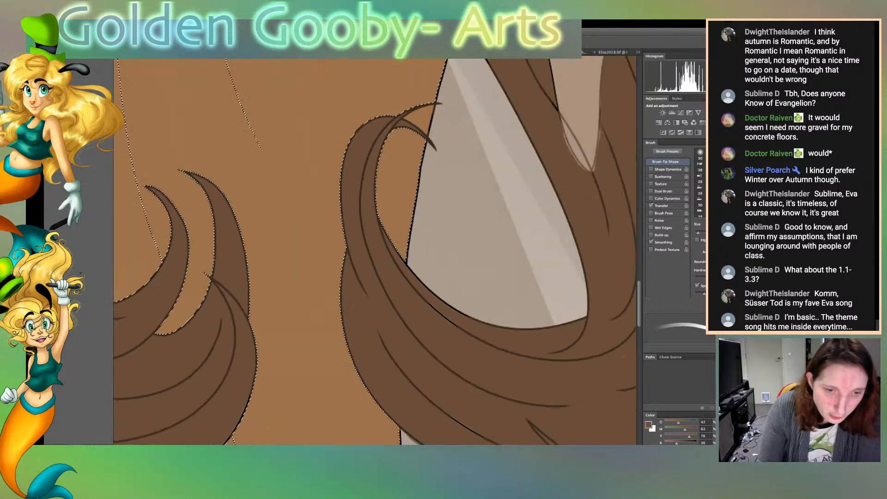
scroll(375, 250, "right", 5)
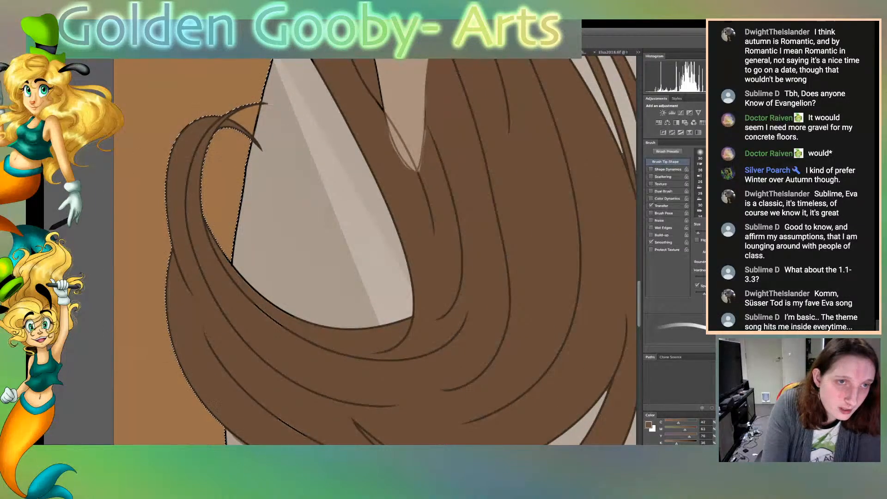
mouse_move(234, 266)
left_mouse_down()
mouse_move(300, 317)
mouse_move(344, 326)
mouse_move(411, 318)
left_mouse_up()
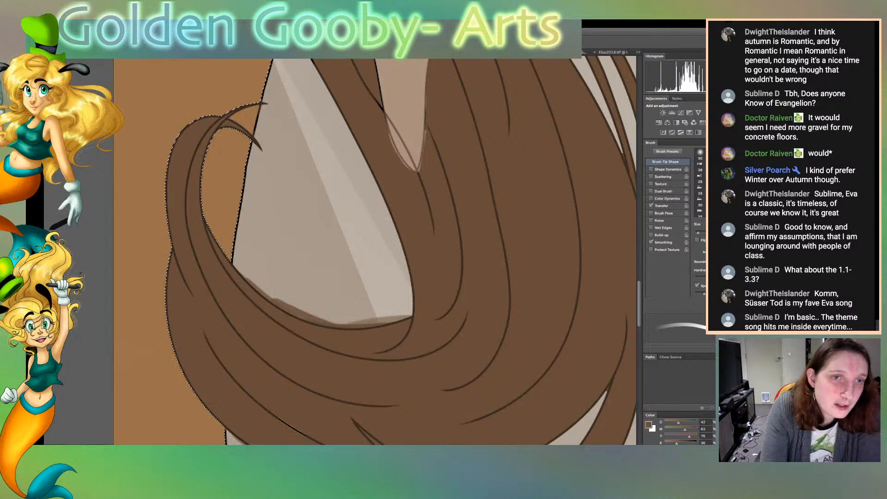
key("w")
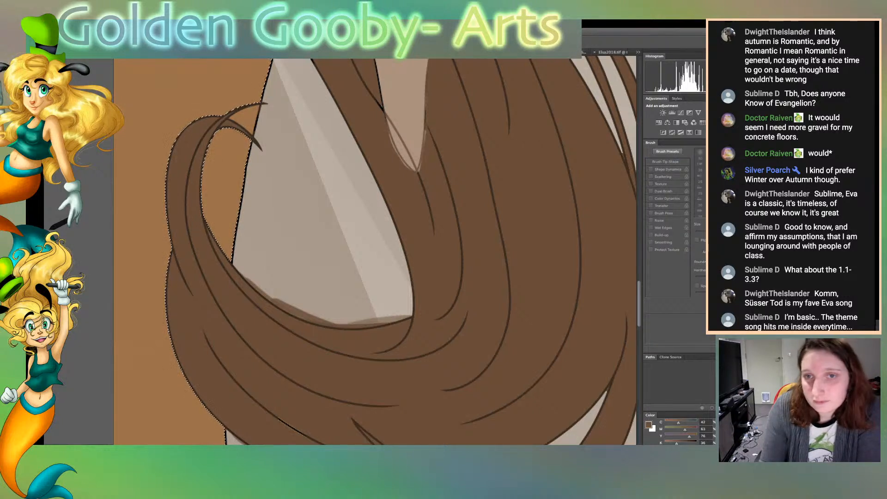
key("ctrl+d")
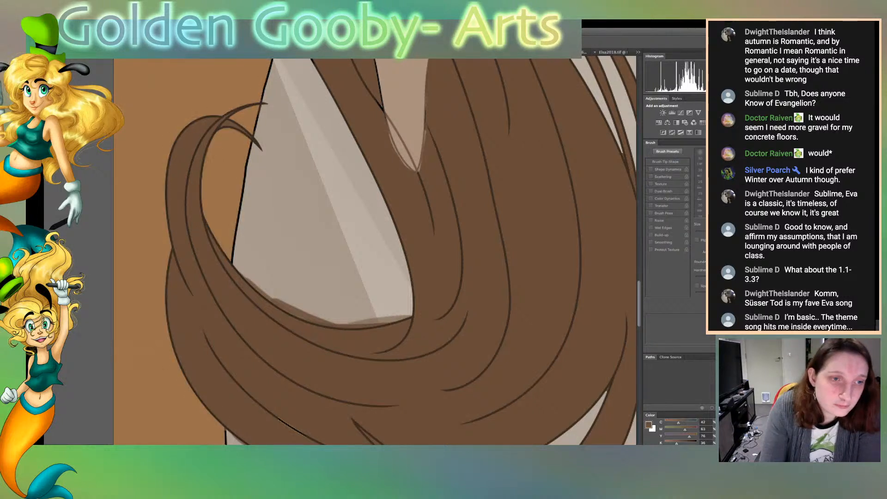
left_click(319, 222)
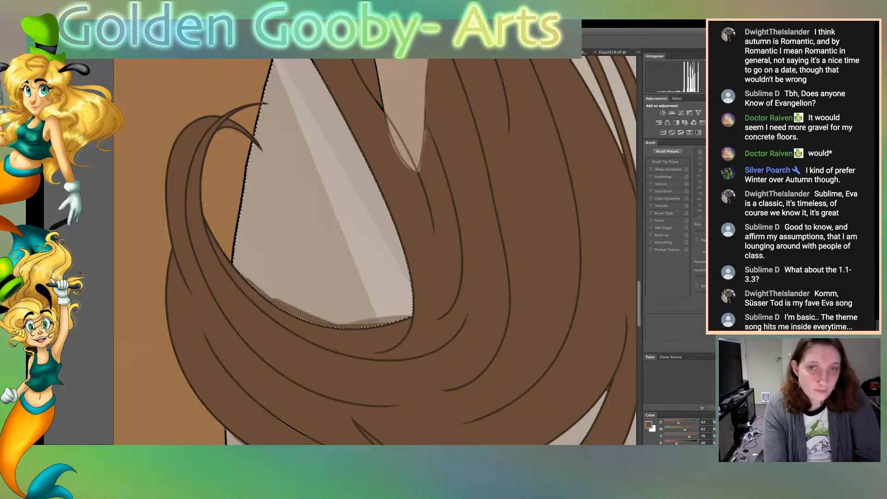
key("ctrl+d")
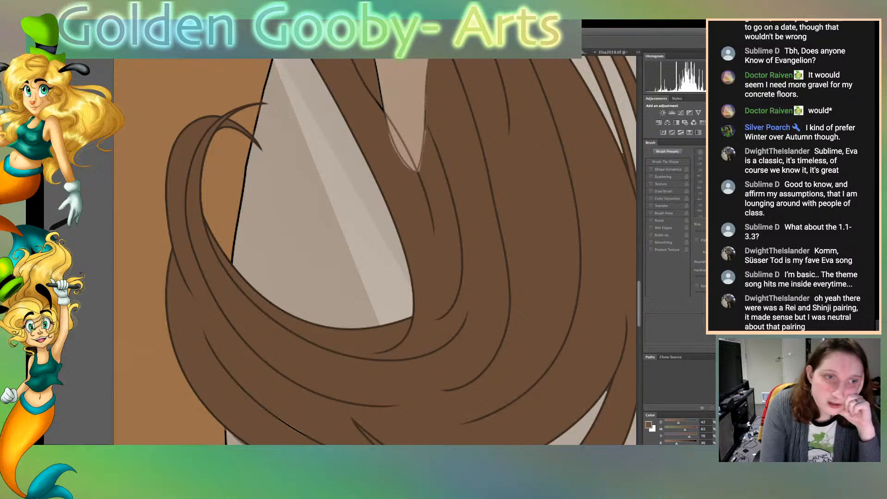
Select the triangular background gap, sample the dress's lighter brown, and recolour the dress outline along the hair up to the waistband
left_click(318, 230)
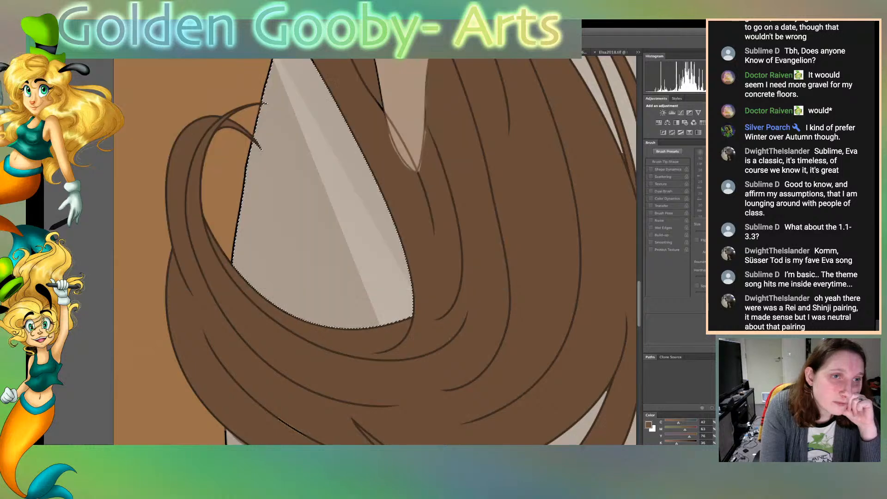
left_click(227, 185)
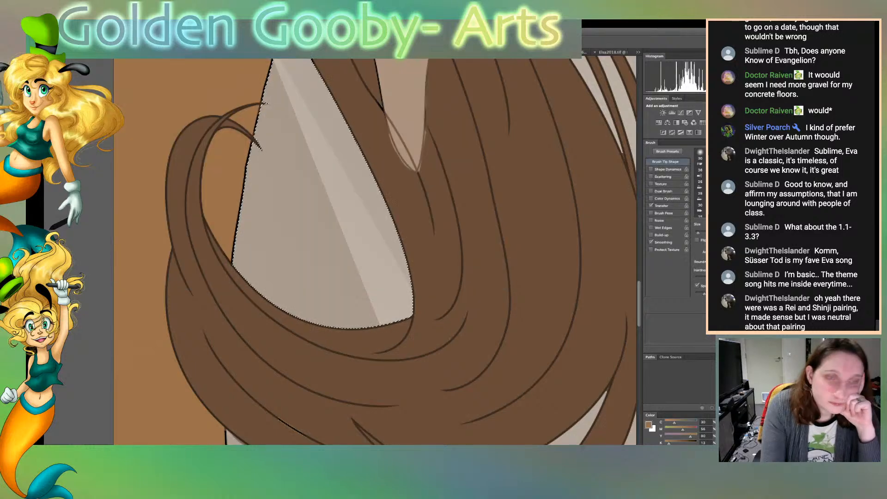
key("b")
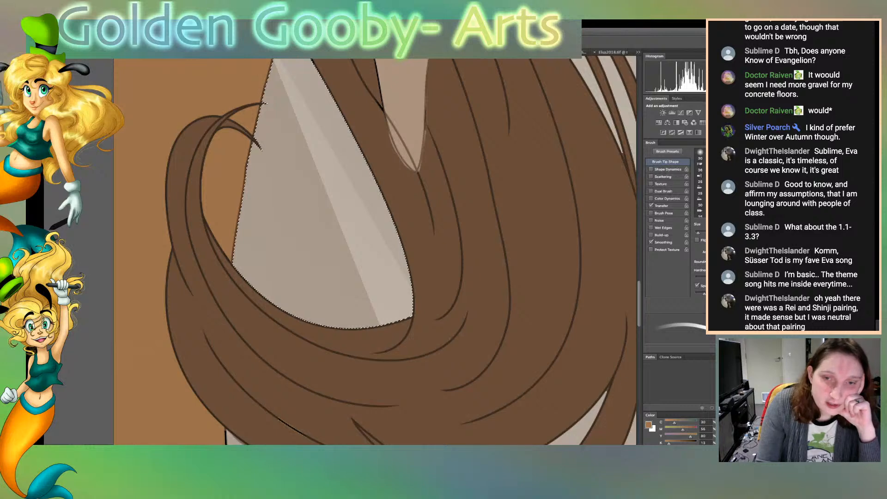
scroll(374, 252, "up", 10)
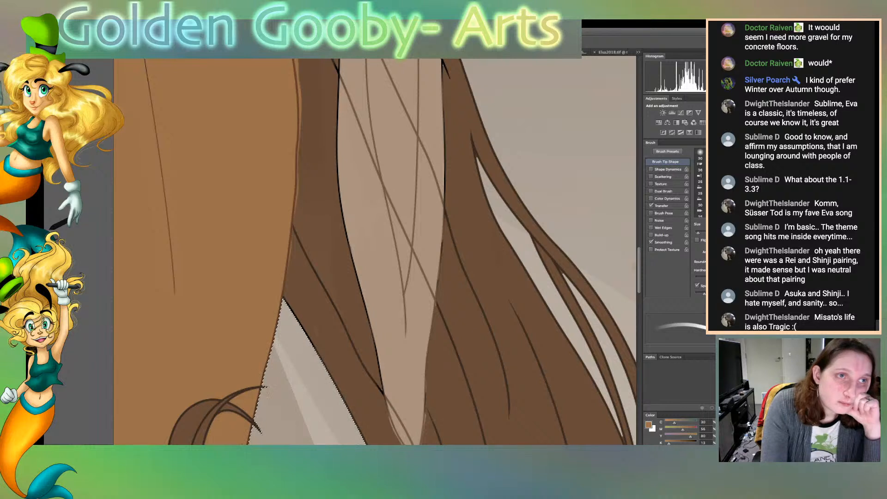
scroll(374, 252, "up", 5)
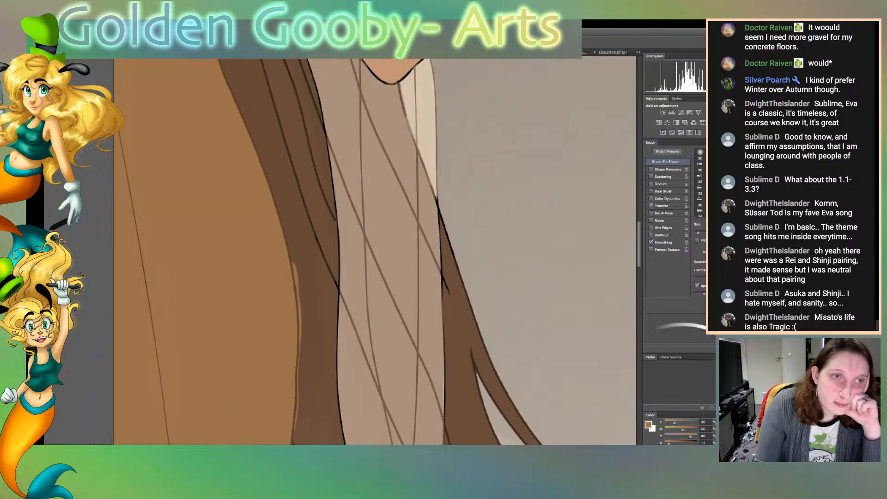
left_click_drag(238, 95, 248, 125)
mouse_move(268, 171)
left_mouse_down()
mouse_move(293, 261)
mouse_move(272, 178)
left_mouse_up()
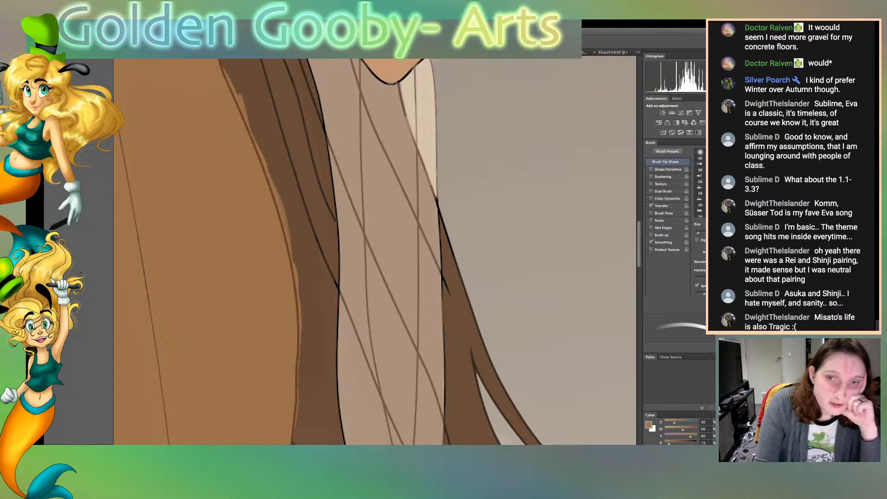
scroll(370, 252, "up", 5)
left_click_drag(226, 193, 222, 270)
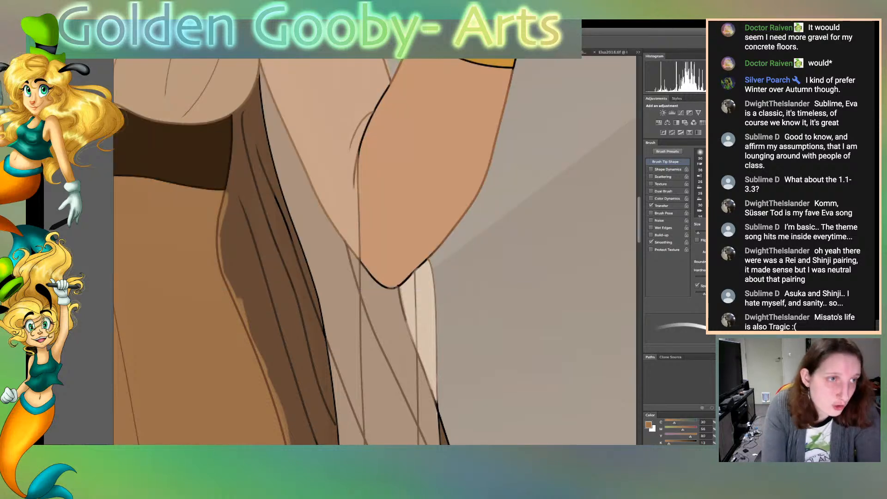
Sample the hair's dark brown and paint over the hair outline where the lower curl meets the dress edge
key("g")
left_click(254, 287)
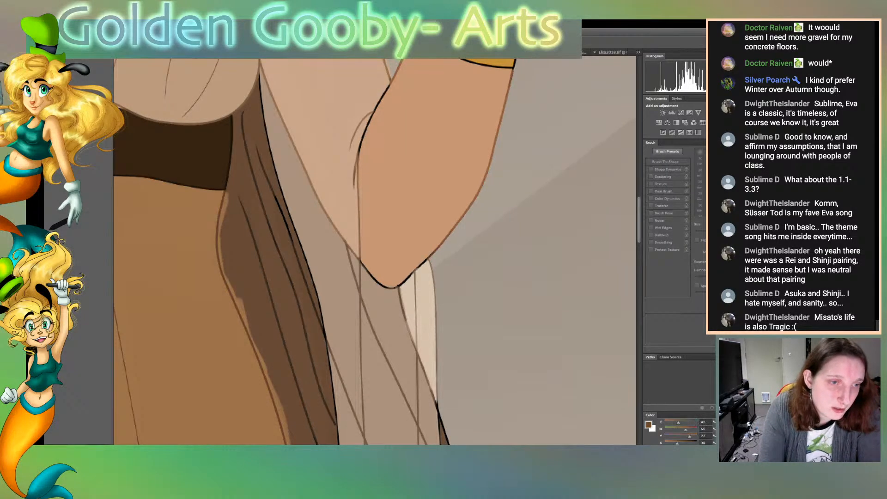
key("b")
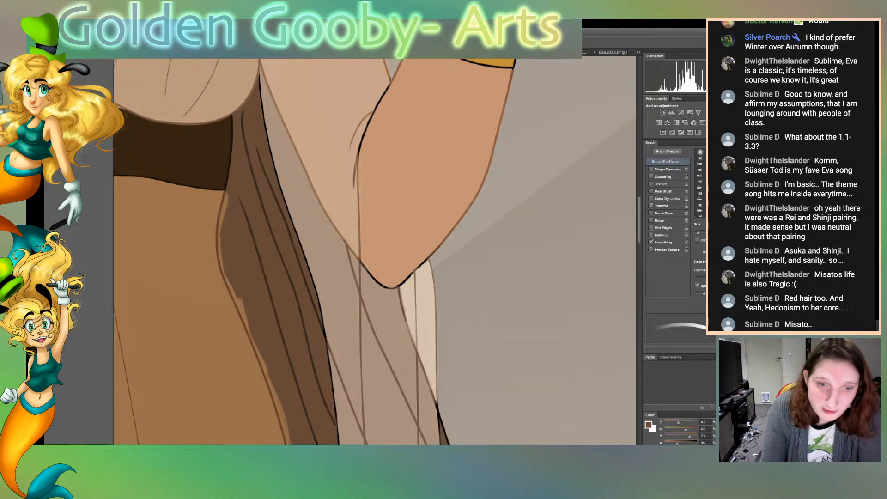
scroll(374, 251, "down", 4)
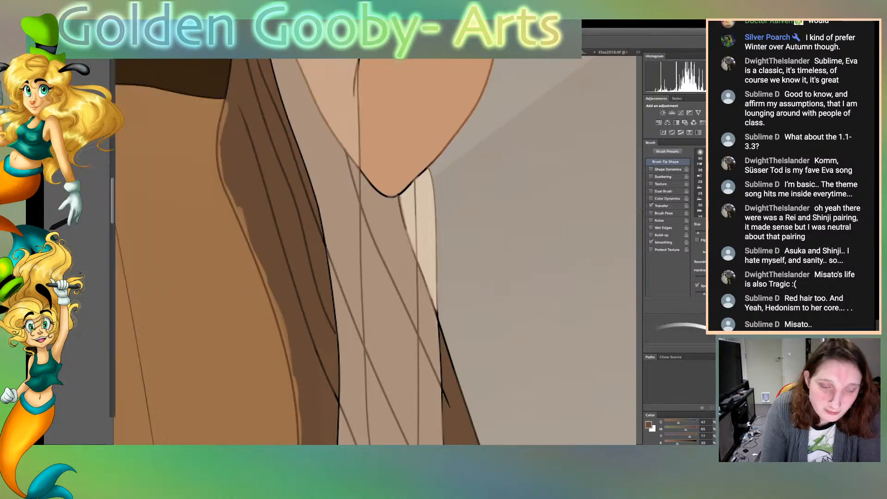
scroll(374, 252, "down", 15)
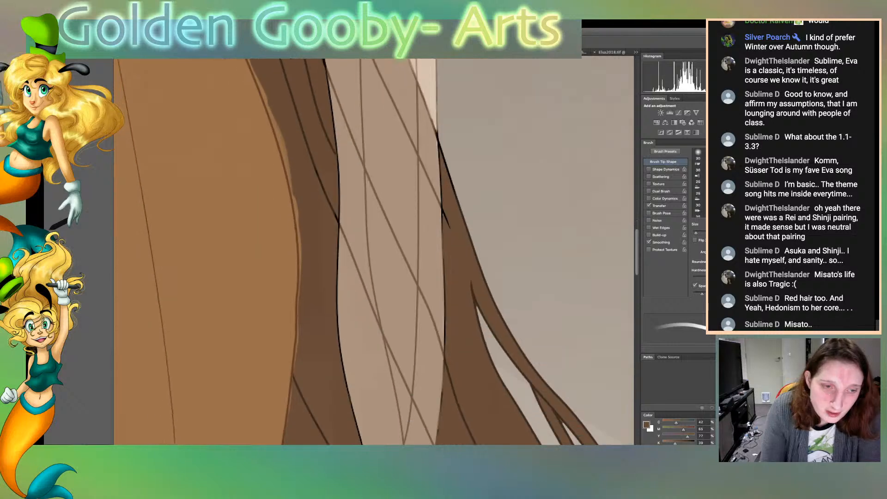
scroll(374, 252, "down", 6)
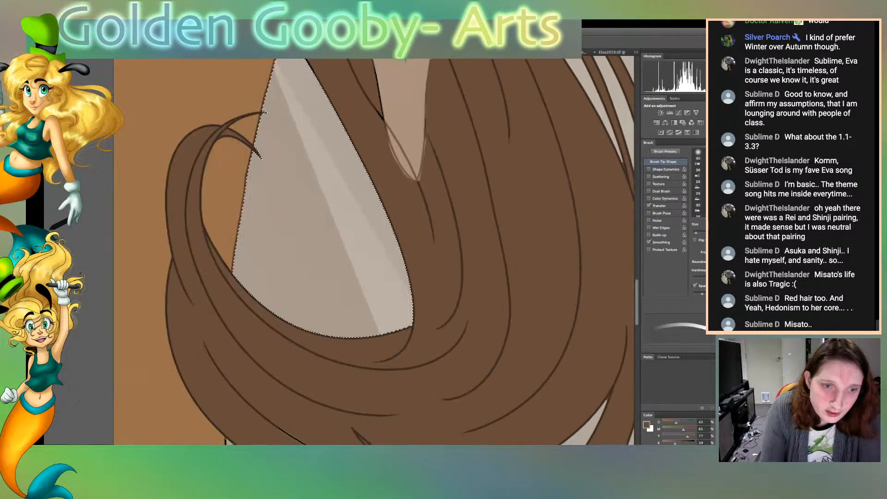
scroll(374, 251, "down", 9)
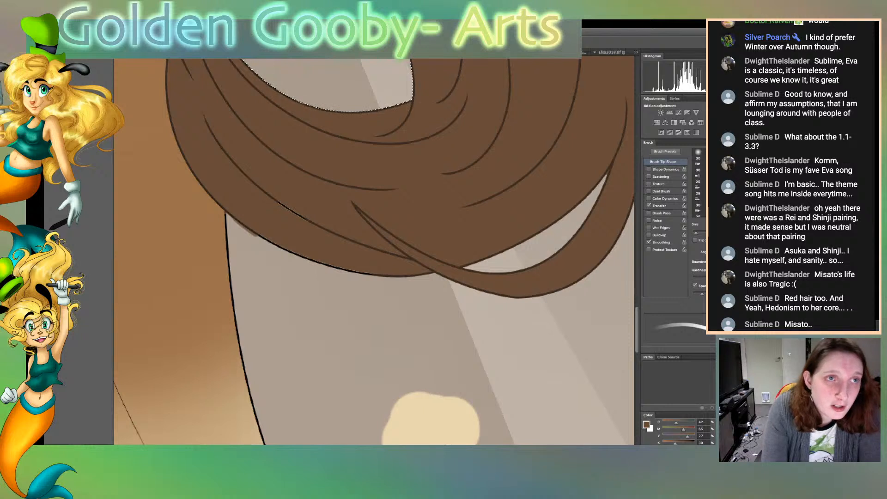
Replace the current selection with the background area right of the skirt, and recolour the skirt's right outline brown down to the hem
key("w")
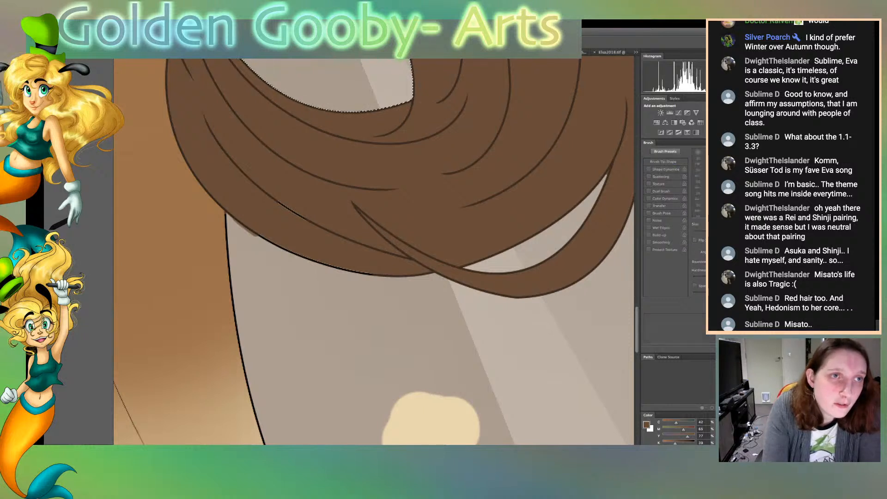
key("ctrl+d")
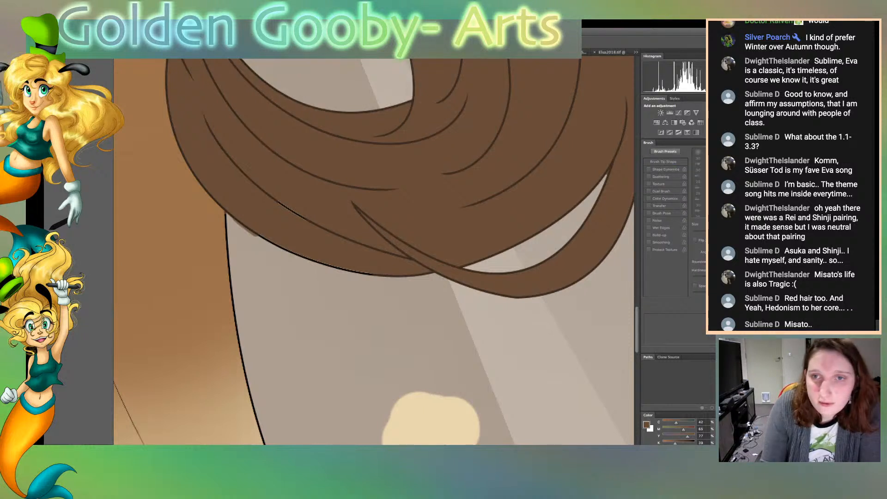
left_click(378, 328)
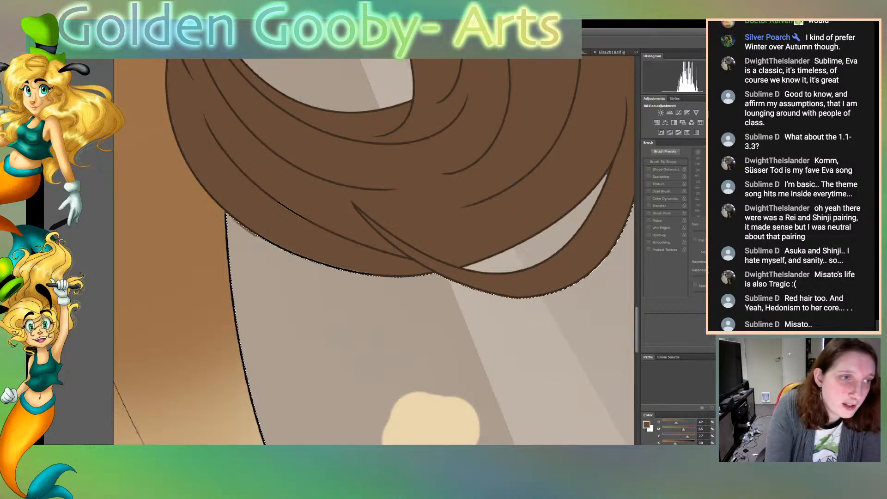
key("b")
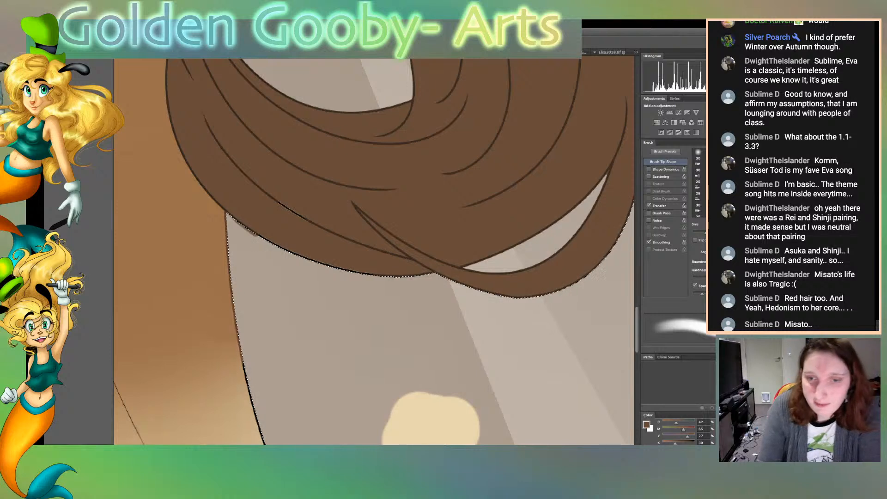
left_click_drag(640, 330, 638, 363)
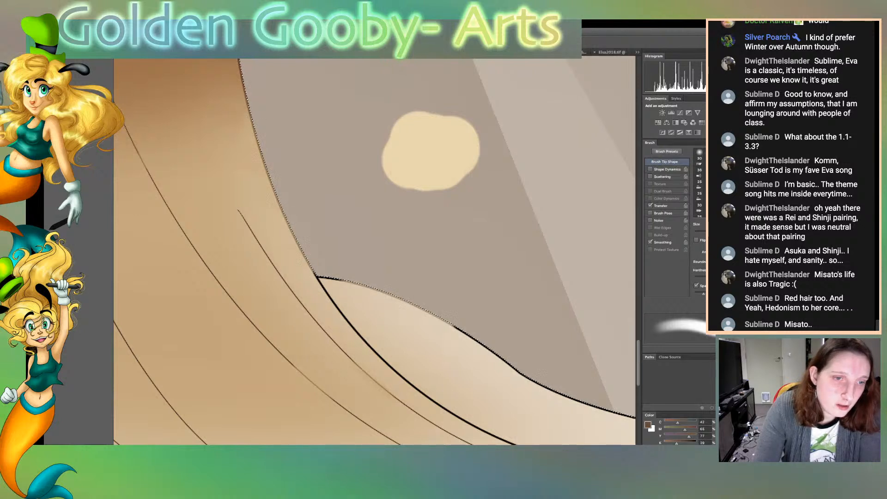
Repaint the top of the black fold line at the right hem flare, sample the dress's light tan, and cover the stray stroke beside it
left_click_drag(329, 278, 320, 280)
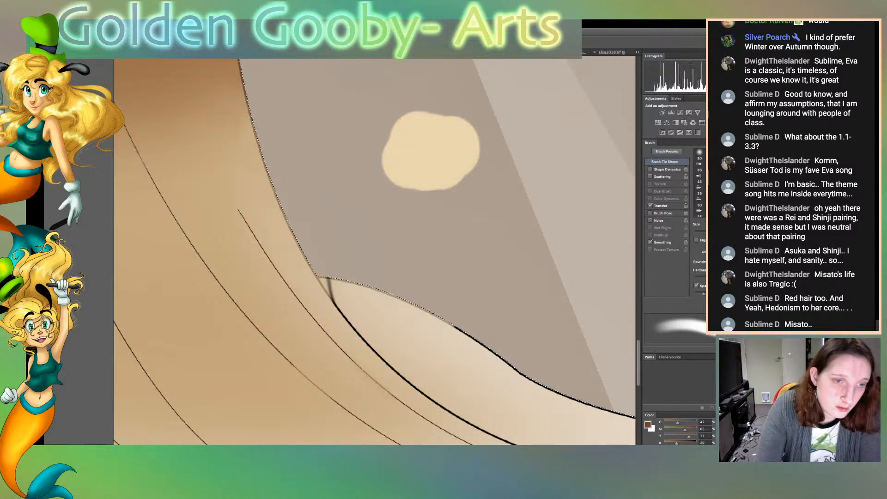
left_click_drag(331, 291, 343, 318)
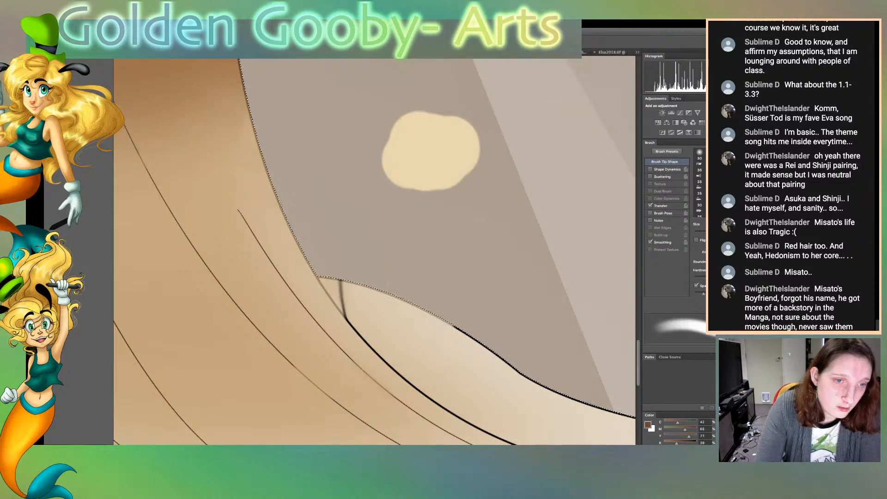
left_click_drag(338, 289, 346, 321)
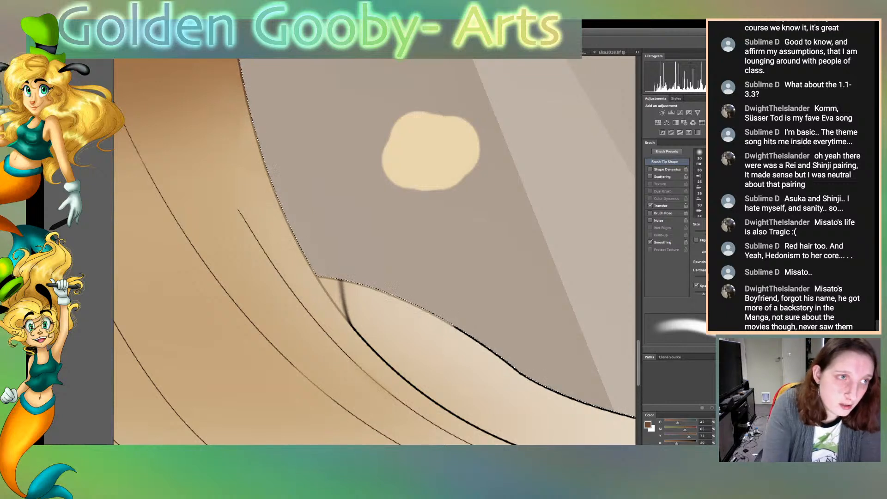
key("w")
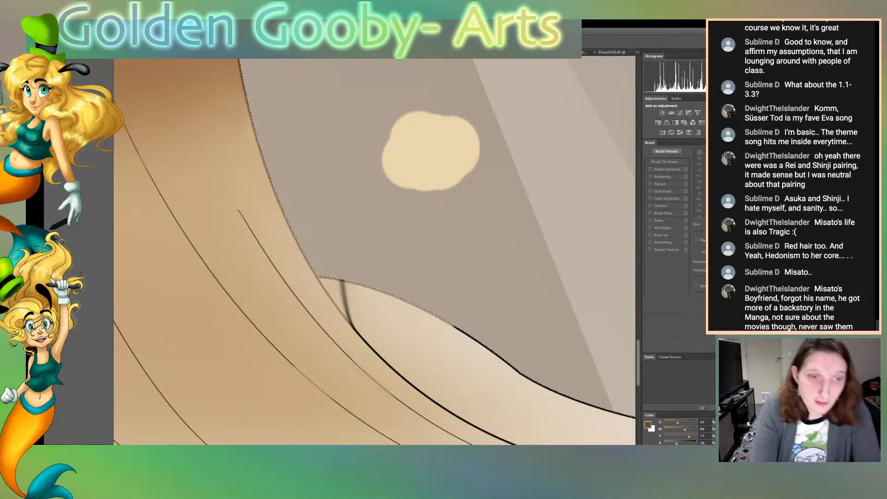
left_click(334, 292)
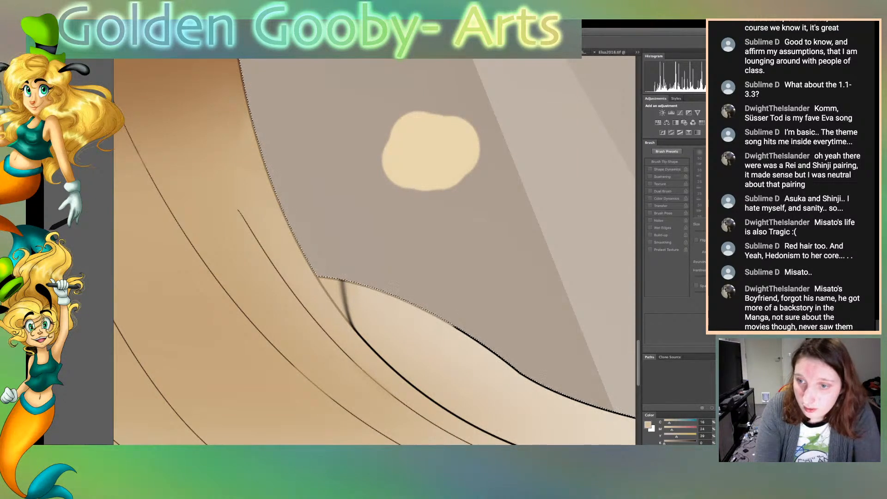
key("b")
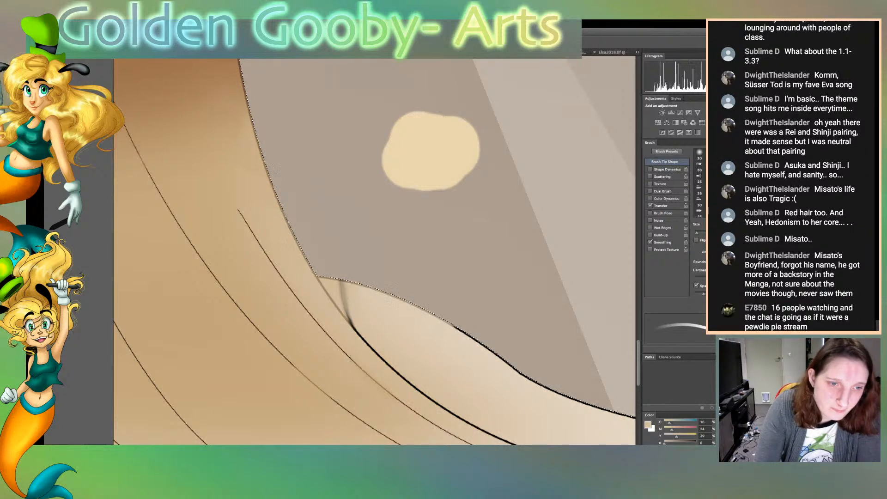
left_click_drag(347, 312, 352, 325)
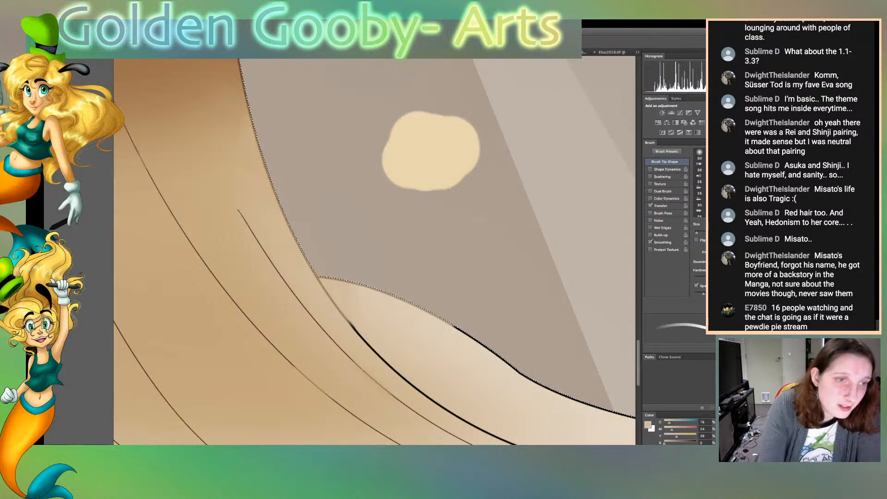
Recolour the black outline of the right hem flare around its pointed tip in a tan matching the dress
key("r")
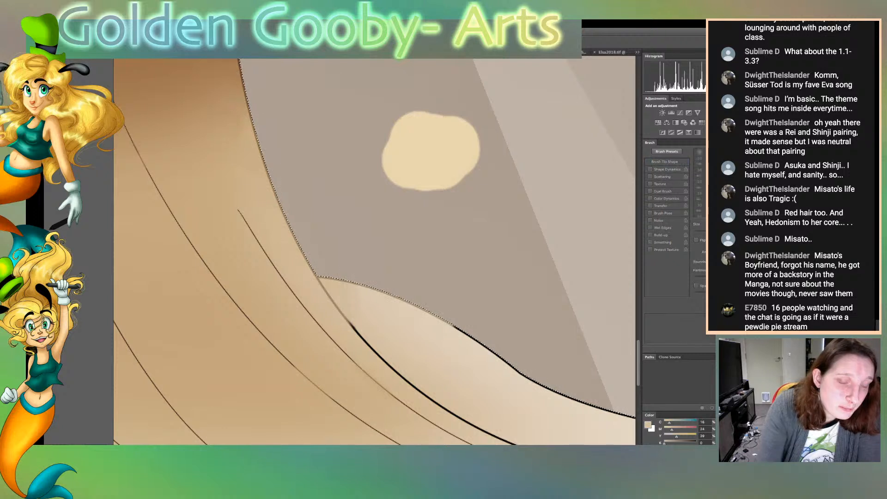
scroll(374, 251, "right", 3)
scroll(374, 251, "right", 8)
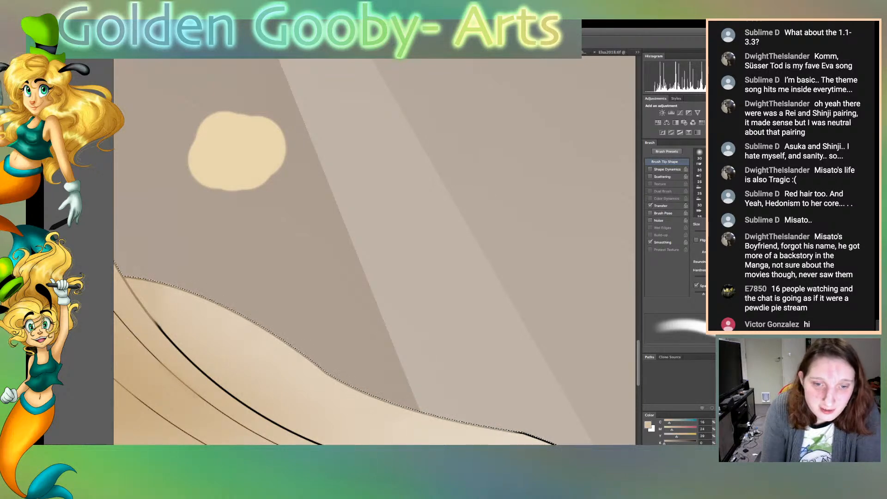
scroll(374, 252, "down", 5)
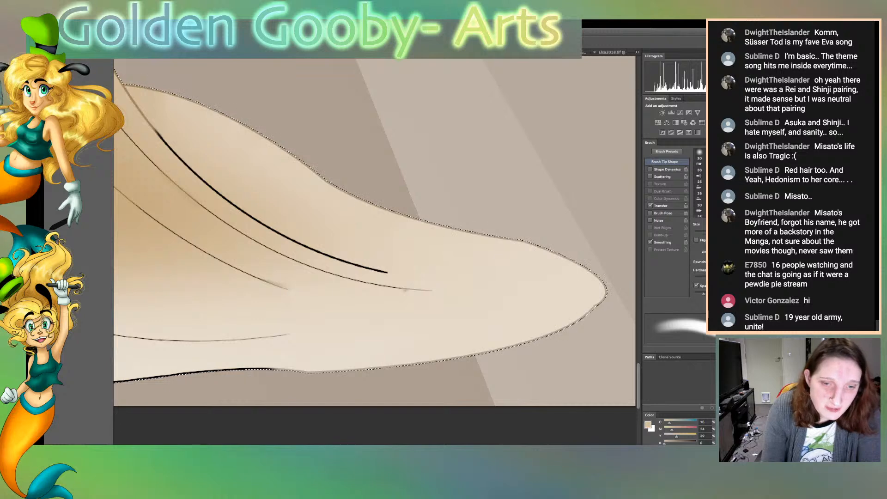
Recolour the outline around the left hem tip and along the dress's bottom edge in matching tan
scroll(374, 231, "left", 20)
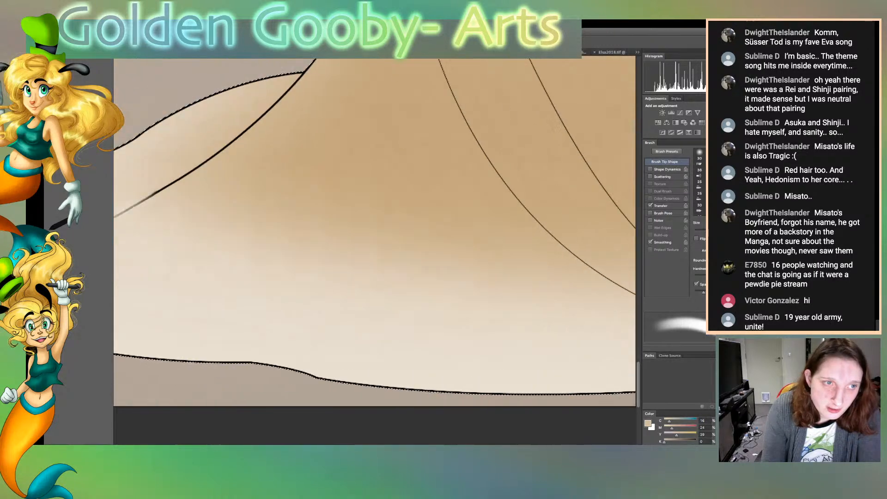
mouse_move(319, 206)
left_mouse_down()
mouse_move(259, 251)
mouse_move(250, 273)
mouse_move(402, 313)
left_mouse_up()
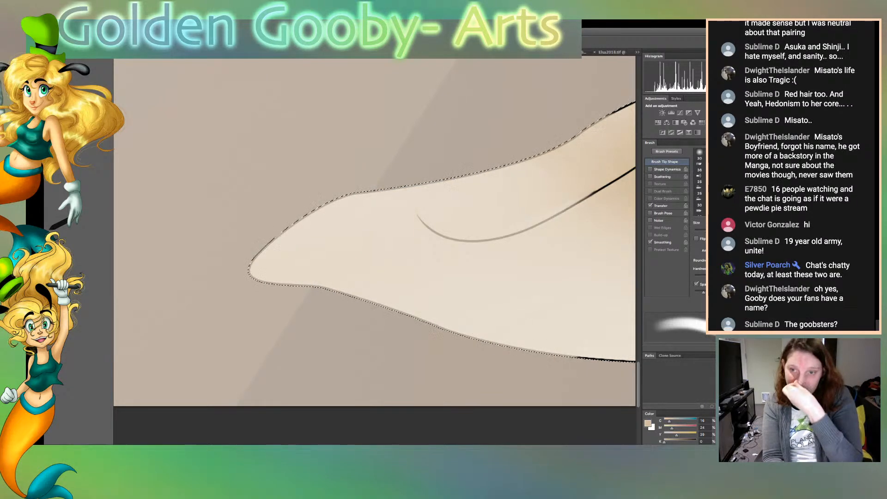
scroll(375, 231, "right", 1)
scroll(375, 231, "right", 10)
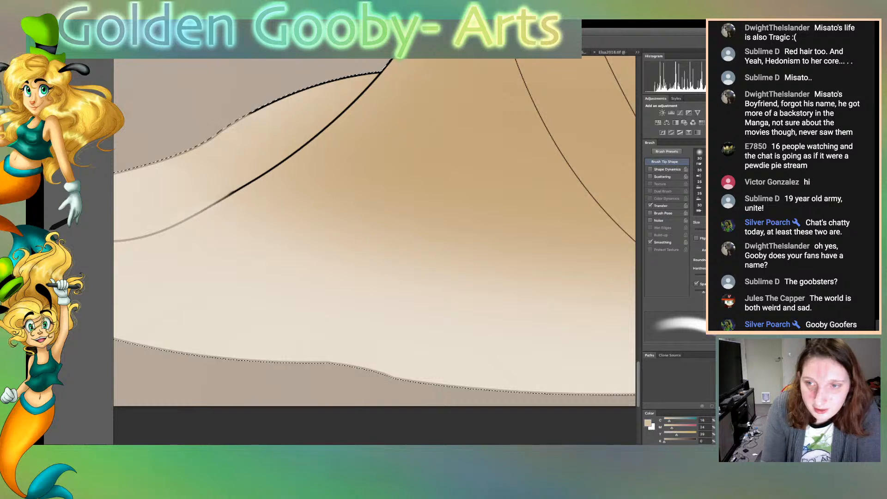
scroll(374, 231, "right", 5)
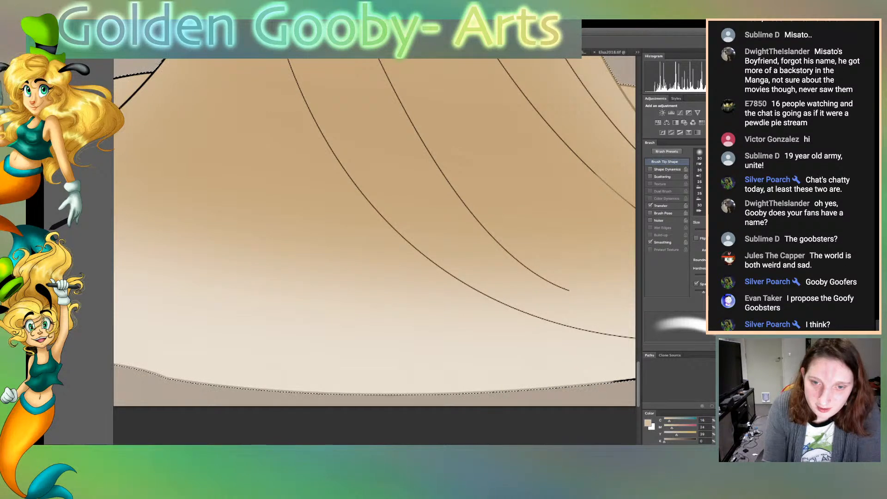
scroll(374, 231, "right", 5)
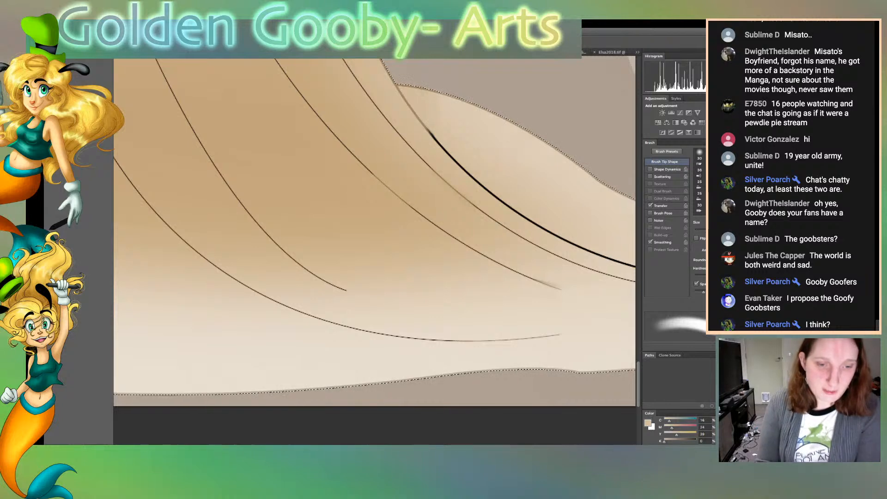
Recolour the upper edge of the left hem flare and the skirt's left outline up to the hair in matching browns
scroll(374, 231, "left", 10)
scroll(374, 231, "left", 5)
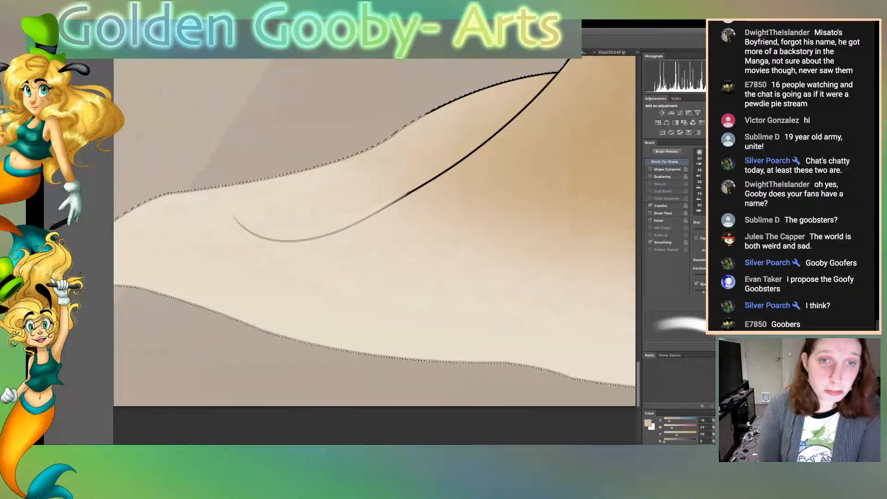
scroll(374, 231, "right", 4)
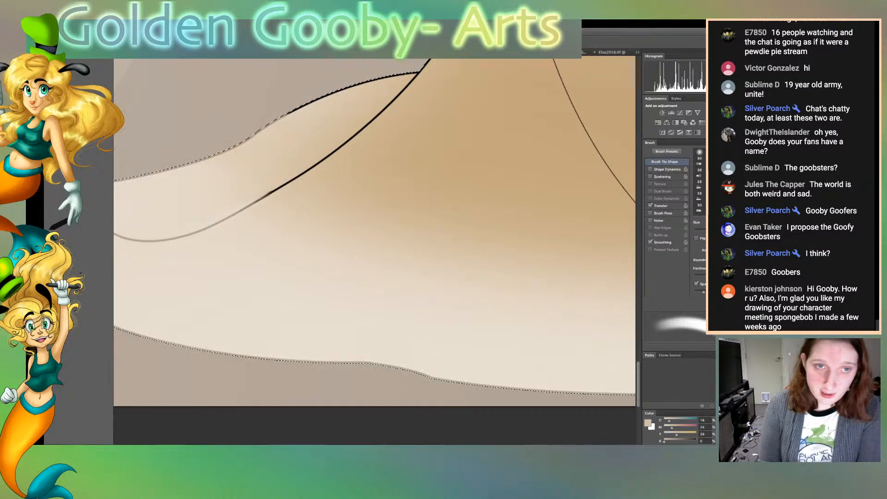
scroll(374, 250, "up", 10)
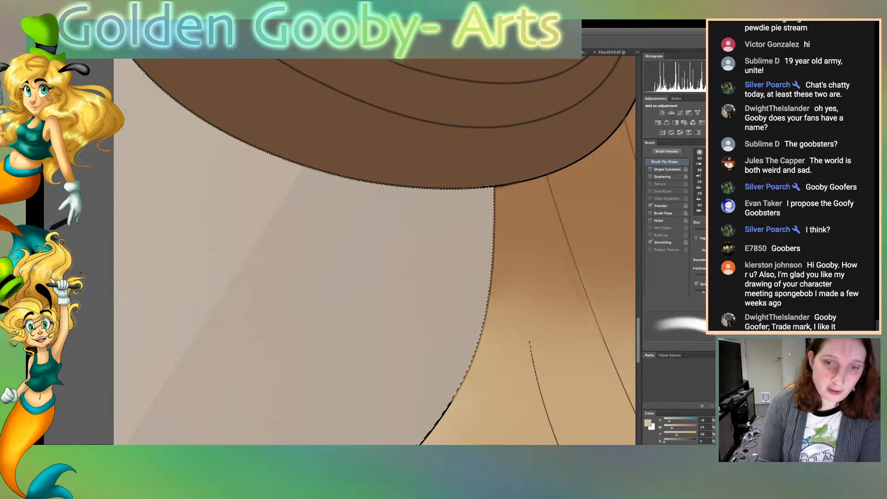
scroll(374, 252, "down", 1)
scroll(374, 252, "down", 7)
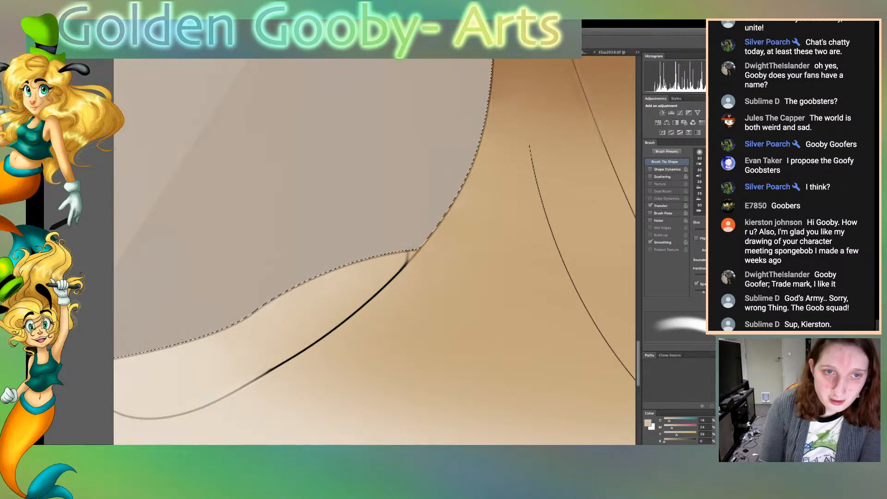
scroll(375, 252, "up", 20)
scroll(375, 252, "up", 8)
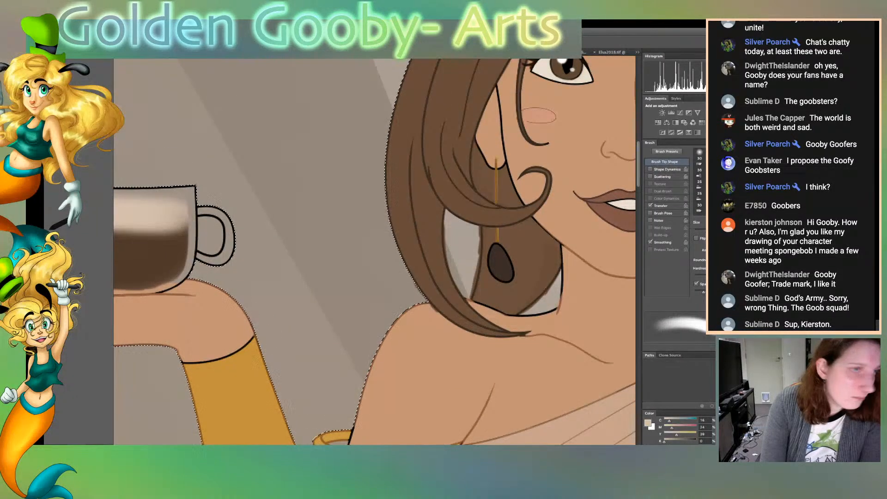
key("w")
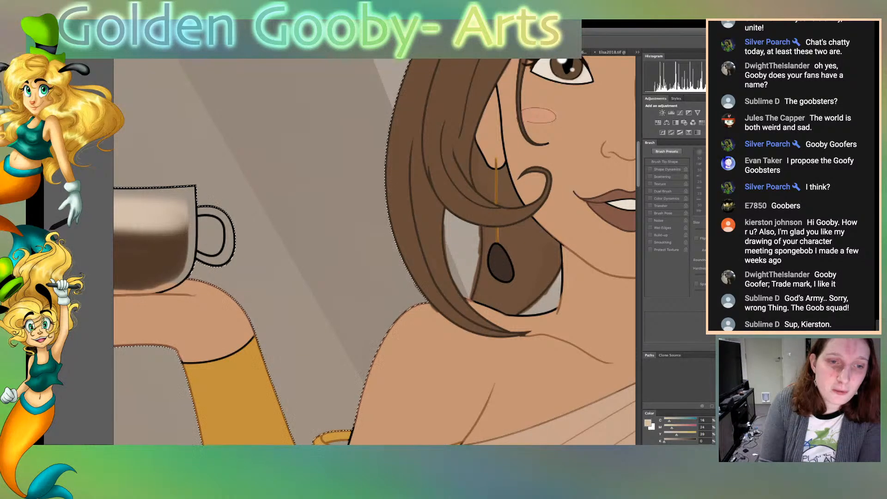
key("super+d")
left_click(463, 252)
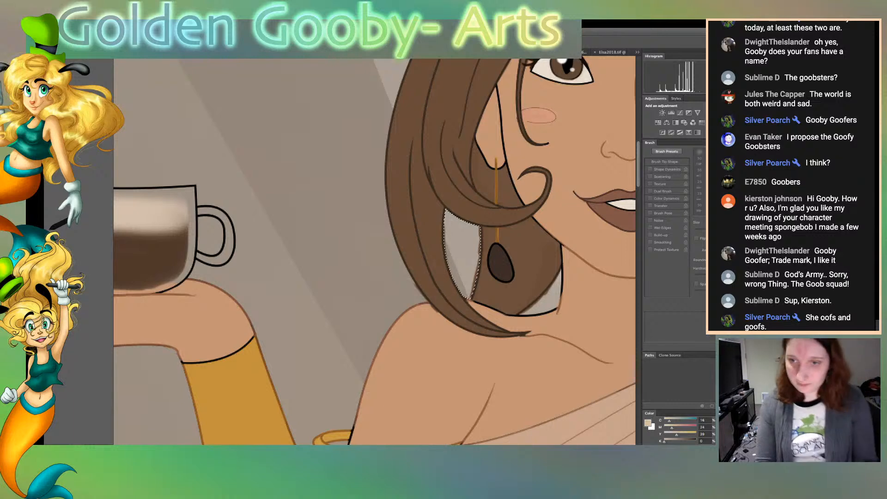
left_click(549, 298, "shift")
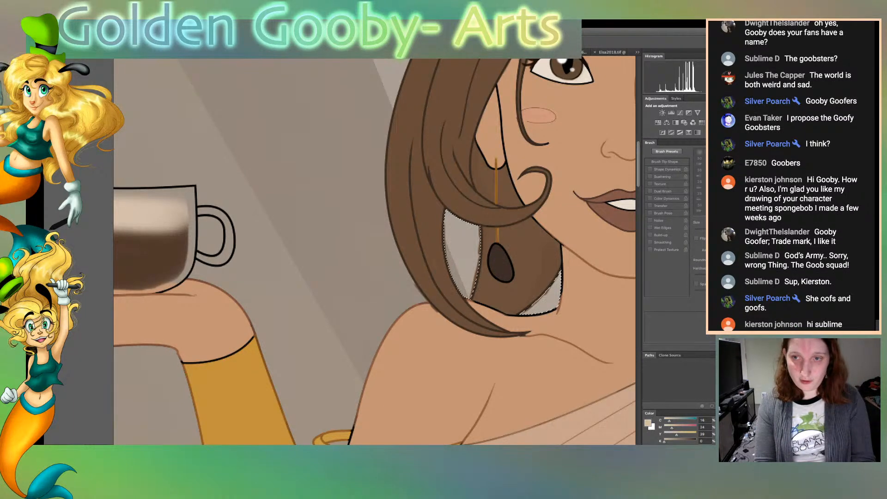
key("super+d")
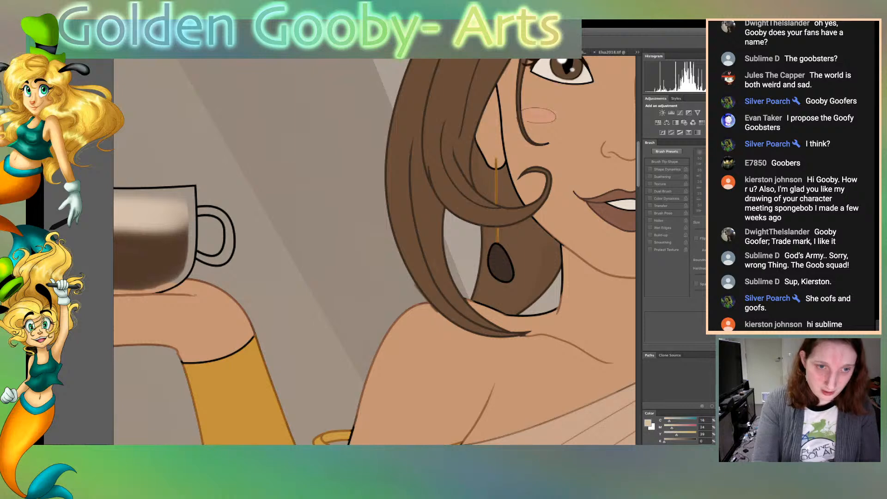
Select the brown hair areas on both sides of the hanging sleeve to the right of the skirt
scroll(374, 251, "down", 2)
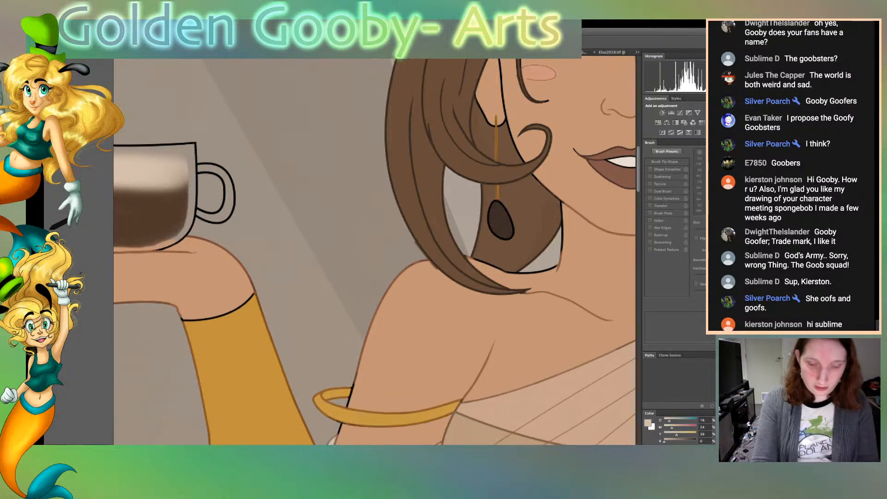
key("super+0")
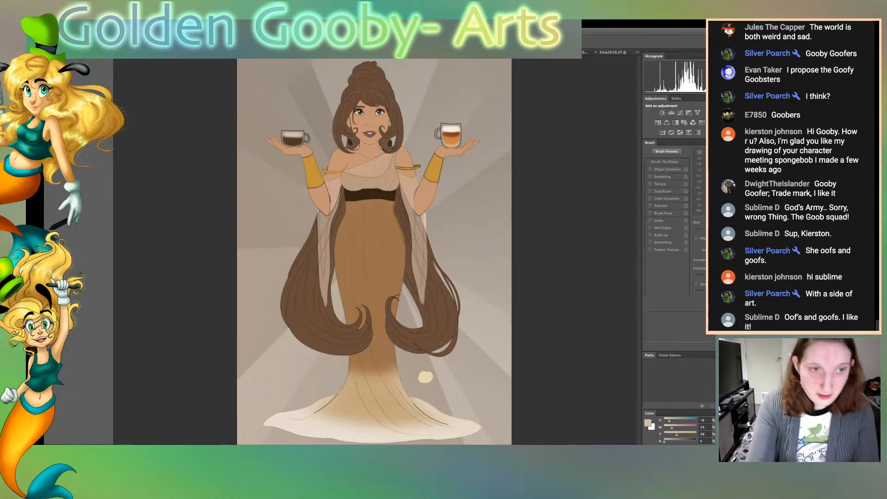
key("super+plus")
key("super+plus")
key("super+plus")
key("super+plus")
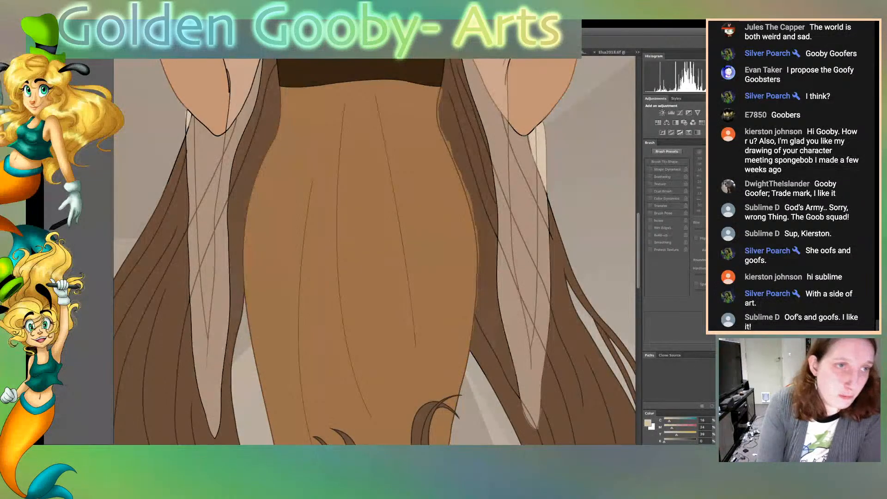
left_click(485, 259)
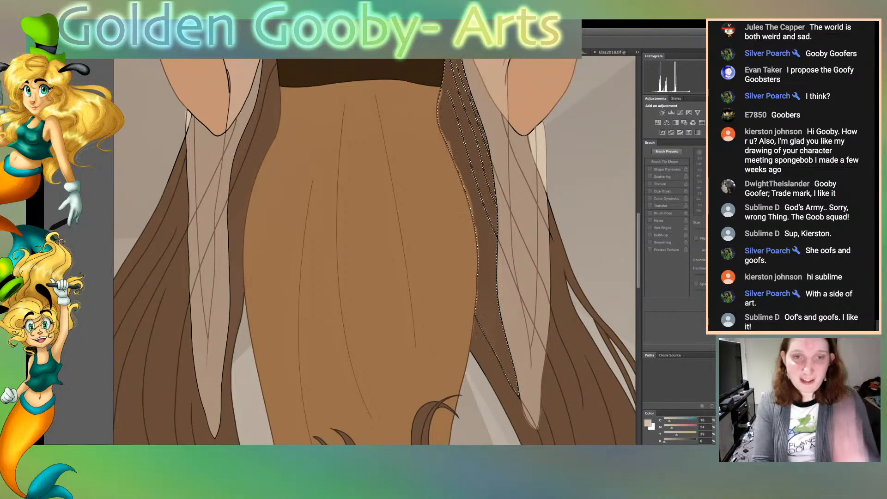
left_click(566, 332, "shift")
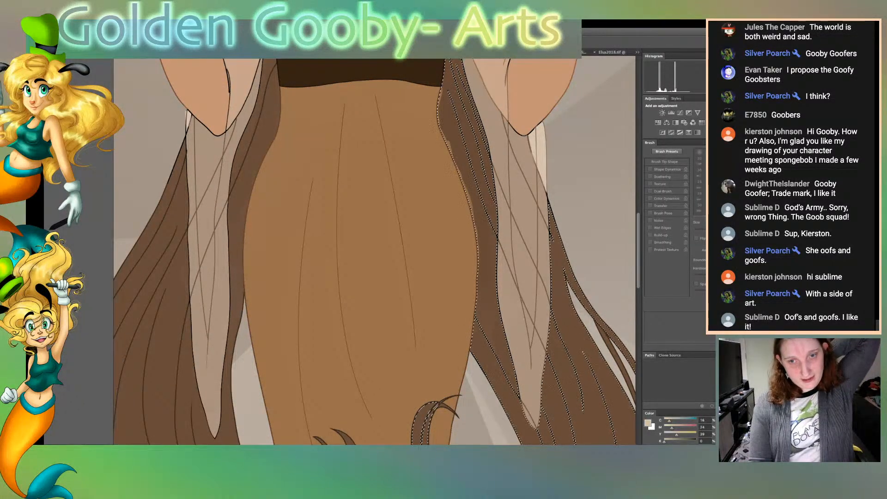
scroll(374, 252, "up", 1)
scroll(374, 252, "up", 12)
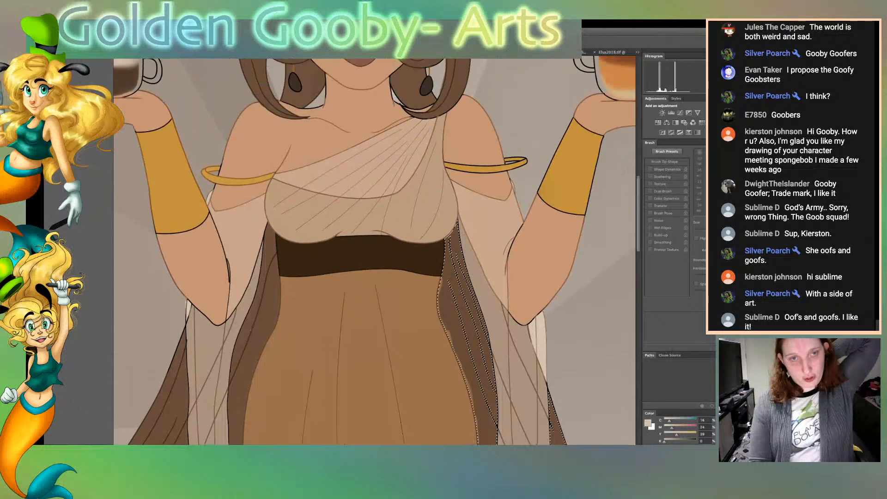
scroll(374, 252, "down", 4)
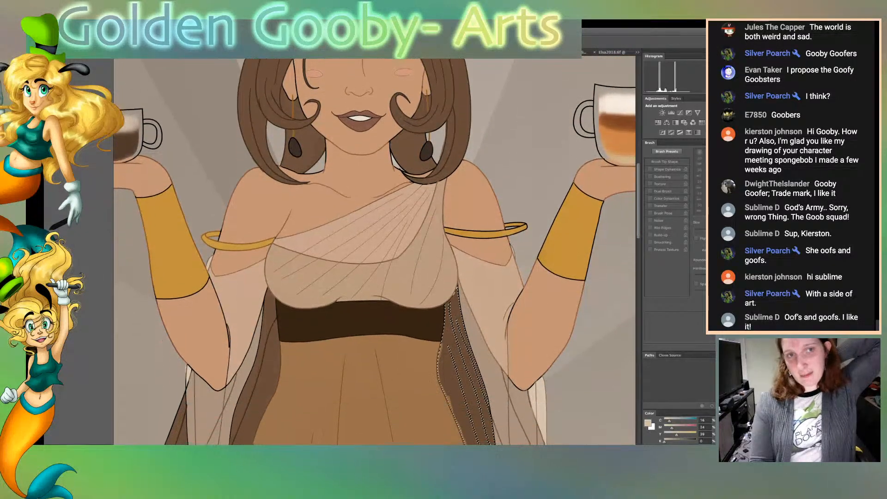
scroll(374, 251, "down", 11)
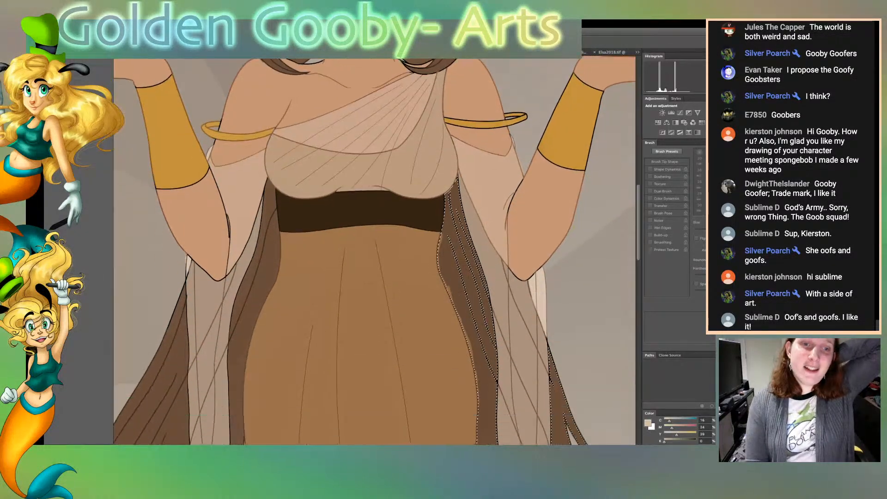
scroll(374, 252, "up", 11)
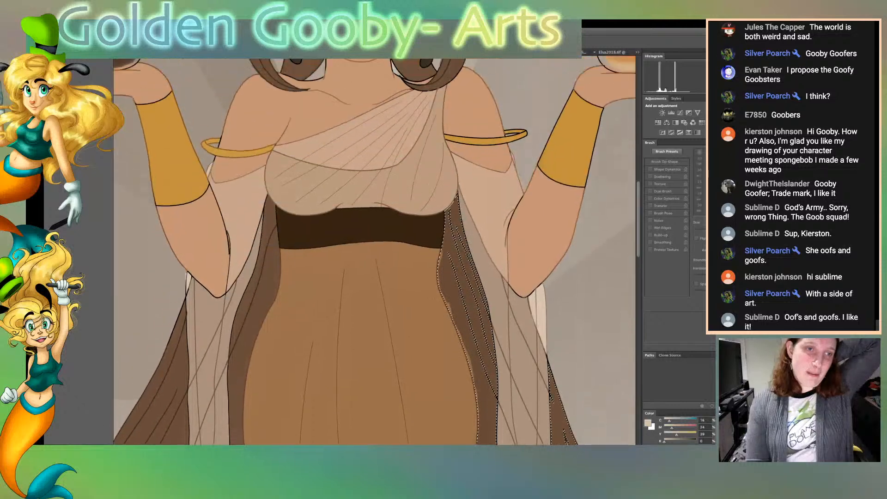
scroll(375, 252, "down", 2)
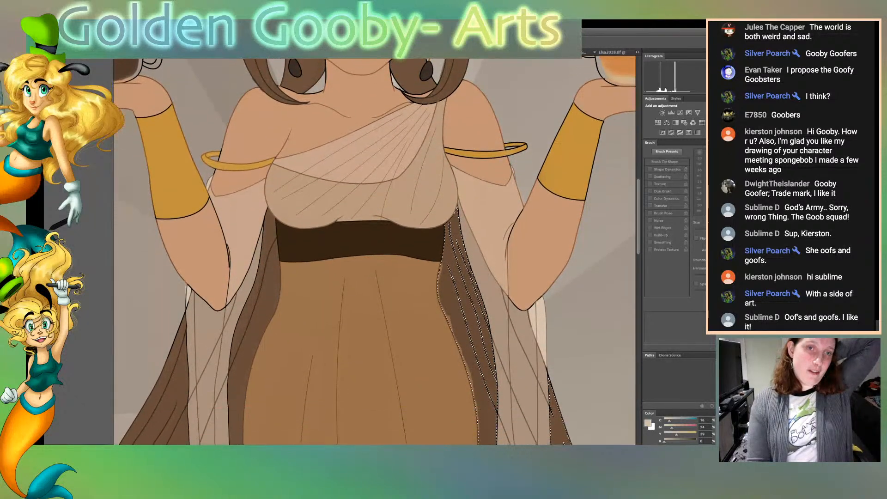
scroll(374, 252, "down", 4)
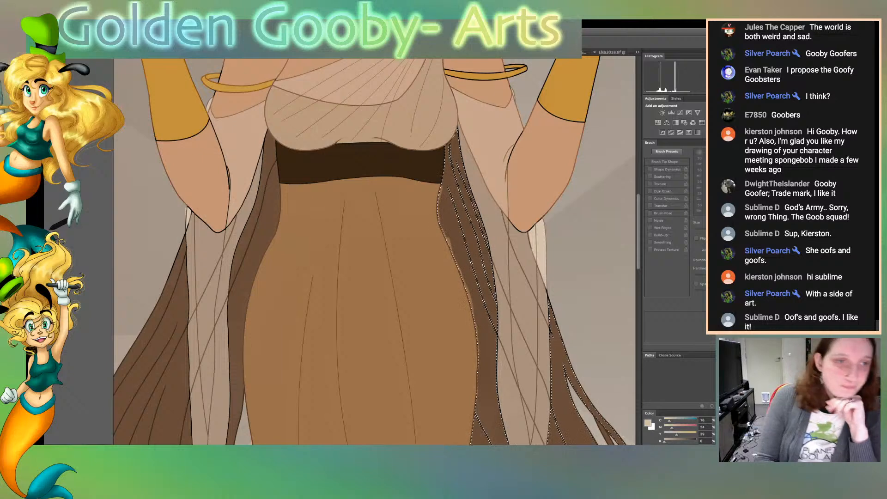
Sample the hair's brown as the painting colour and enlarge the brush
left_click(485, 364)
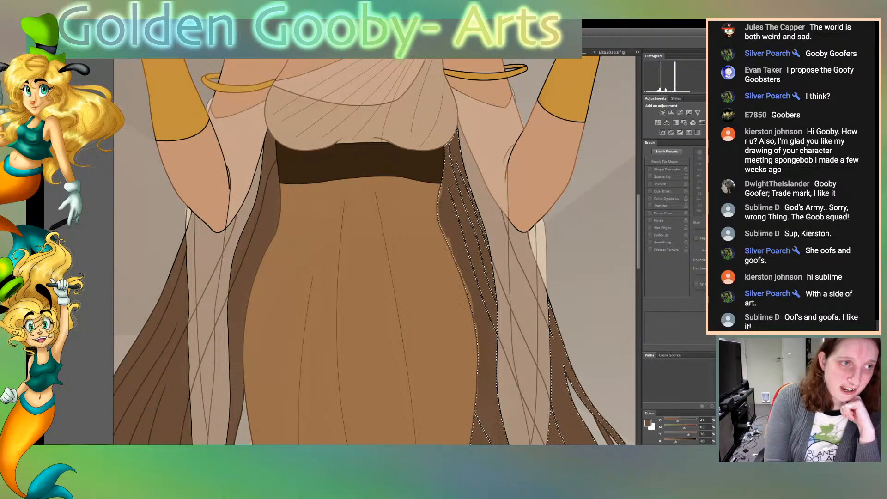
key("b")
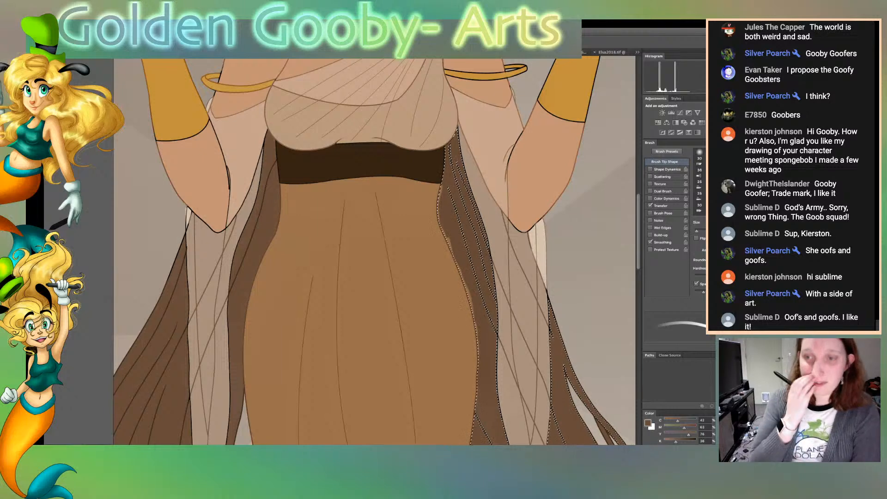
key("bracketright")
key("bracketright")
key("bracketright")
key("bracketright")
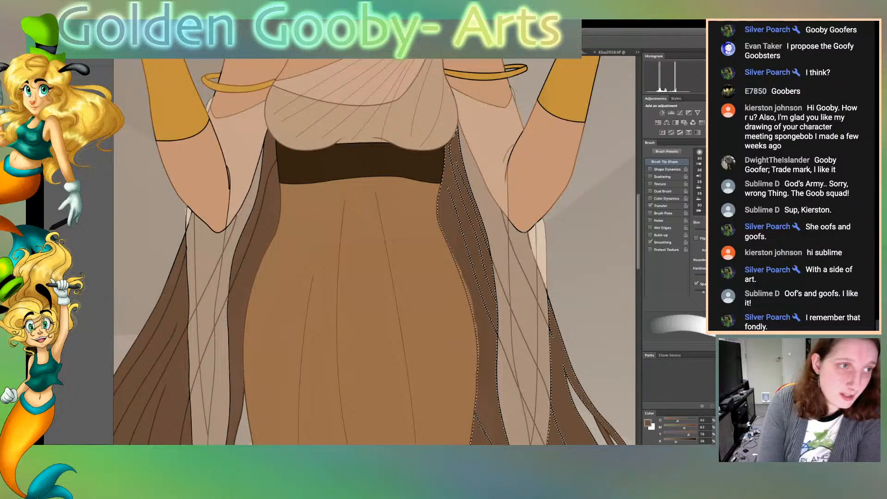
key("i")
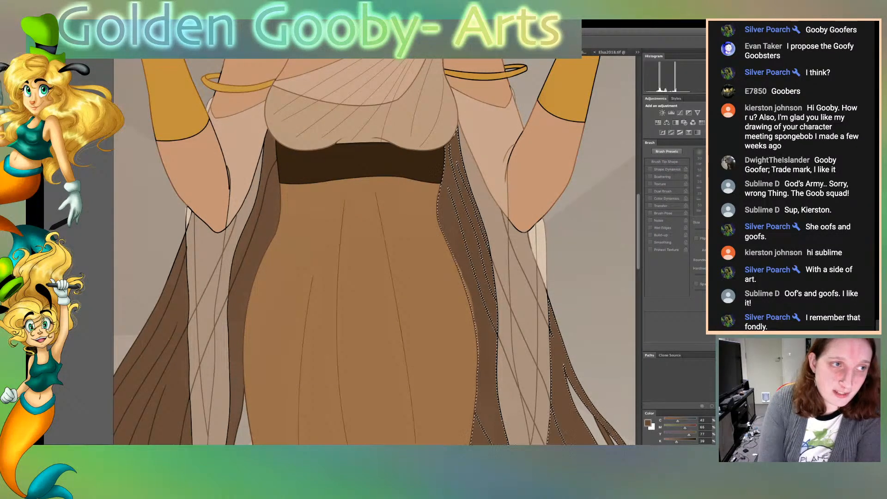
key("b")
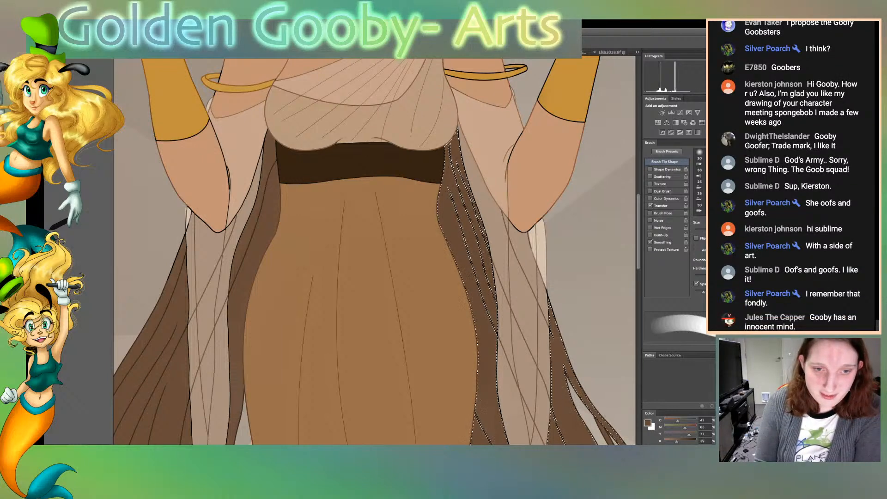
scroll(374, 249, "down", 5)
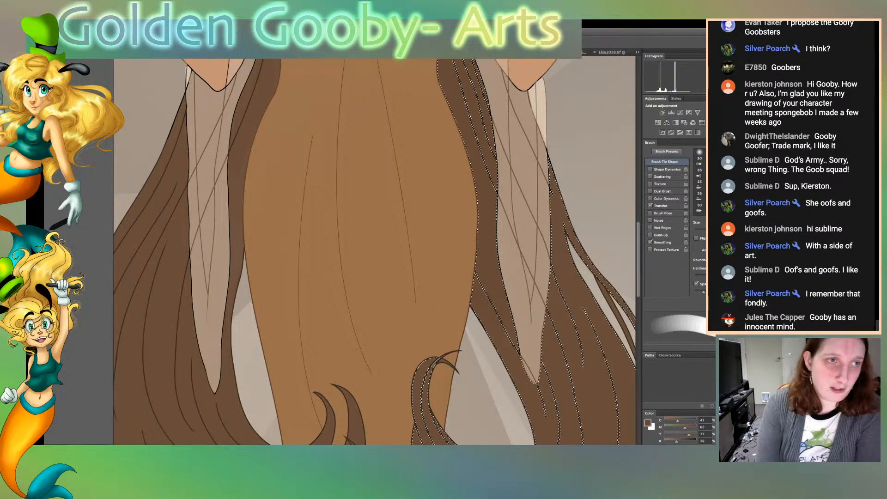
Invert the hair selection, sample the hanging sleeve's greyish tan, and reduce the brush size
key("ctrl+d")
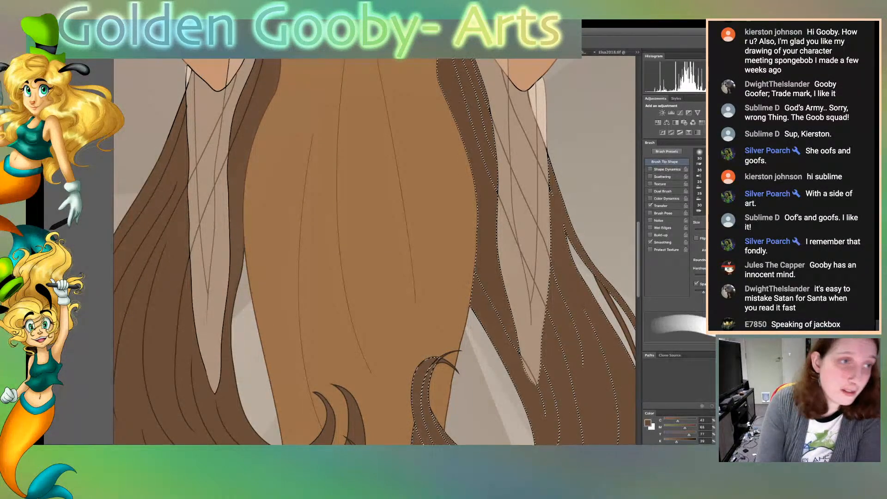
key("i")
left_click(522, 222)
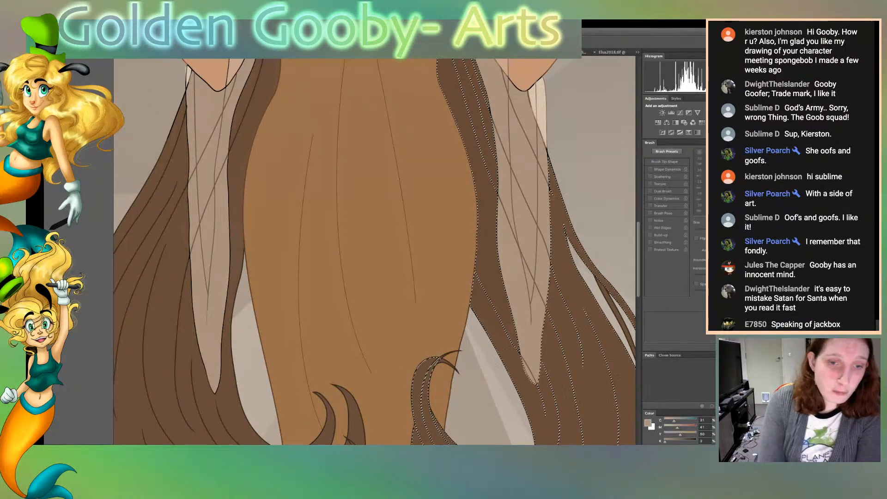
key("b")
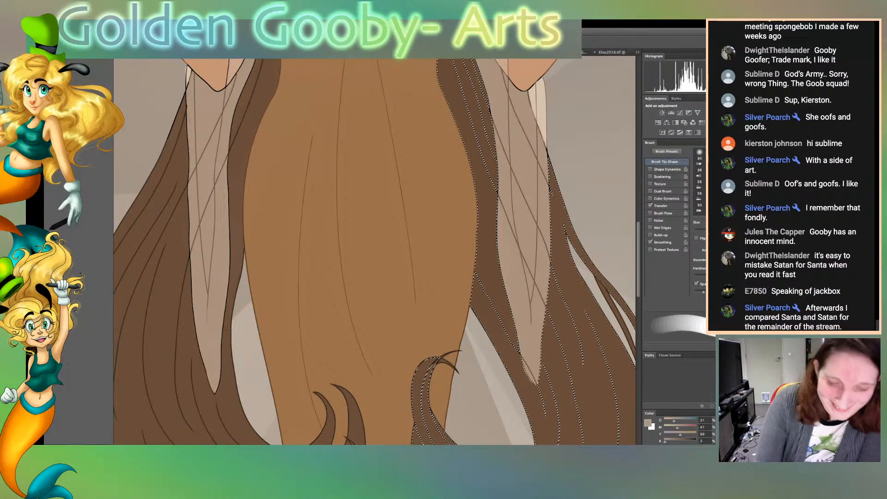
key("bracketleft")
key("bracketleft")
key("bracketleft")
key("bracketleft")
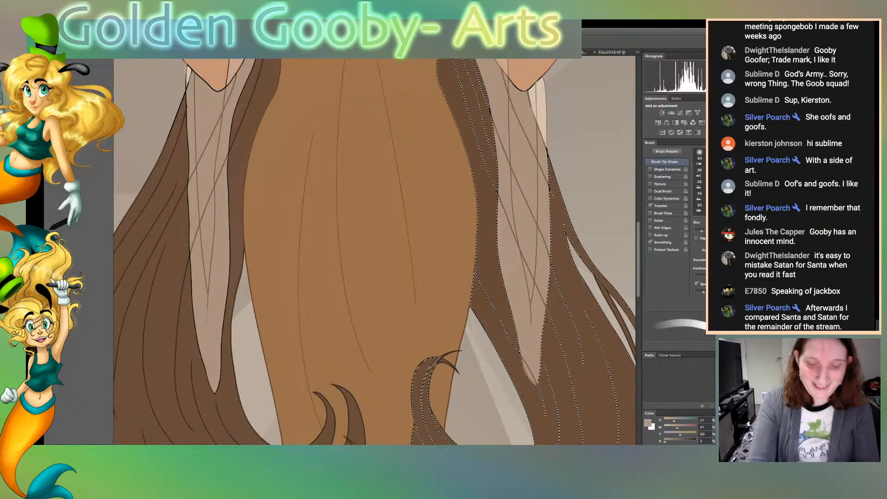
With a finer brush, cover the black outline along the lower left edge of the right hanging sleeve in its greyish tan
key("super+equal")
key("super+equal")
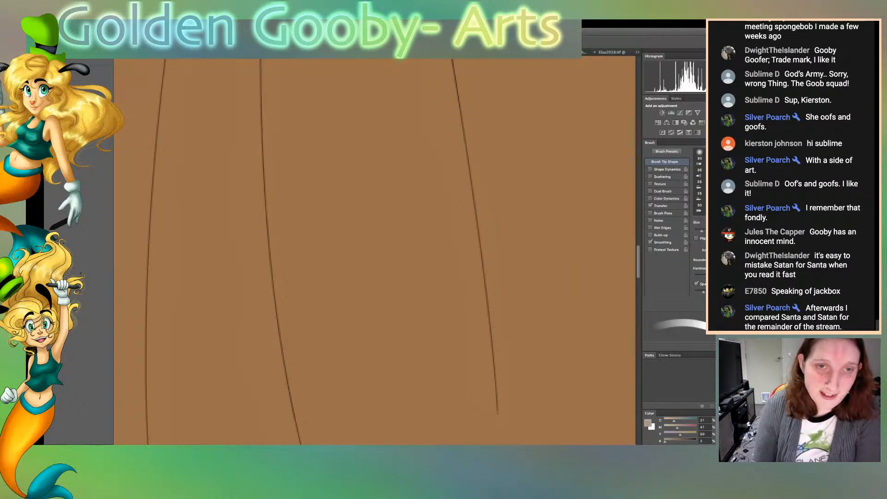
key("super+minus")
key("super+minus")
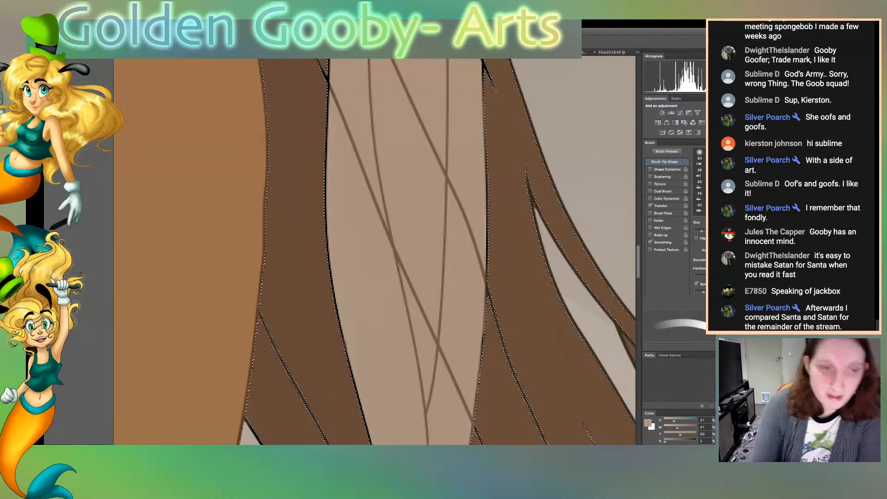
key("bracketleft")
key("bracketleft")
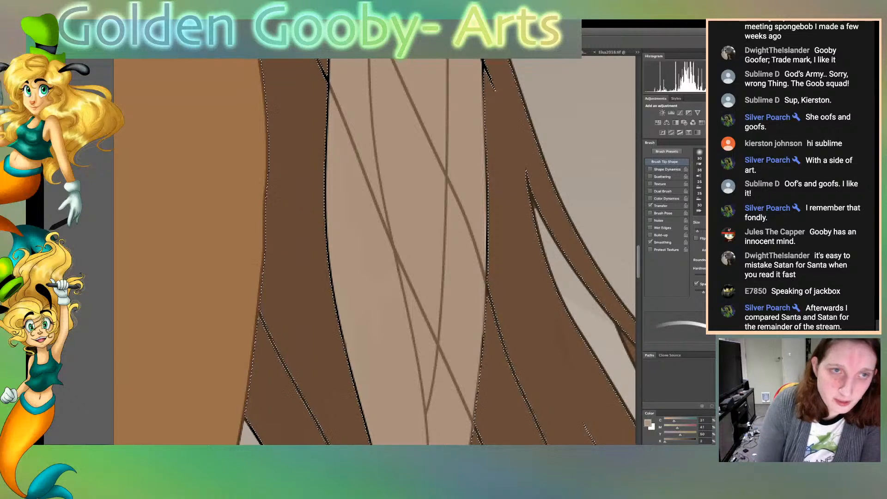
mouse_move(329, 92)
left_mouse_down()
mouse_move(331, 277)
mouse_move(360, 405)
left_mouse_up()
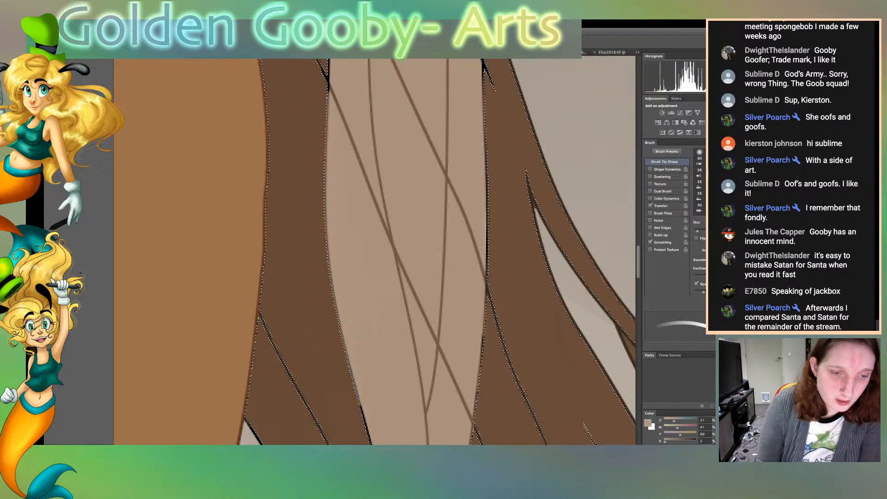
scroll(374, 251, "down", 8)
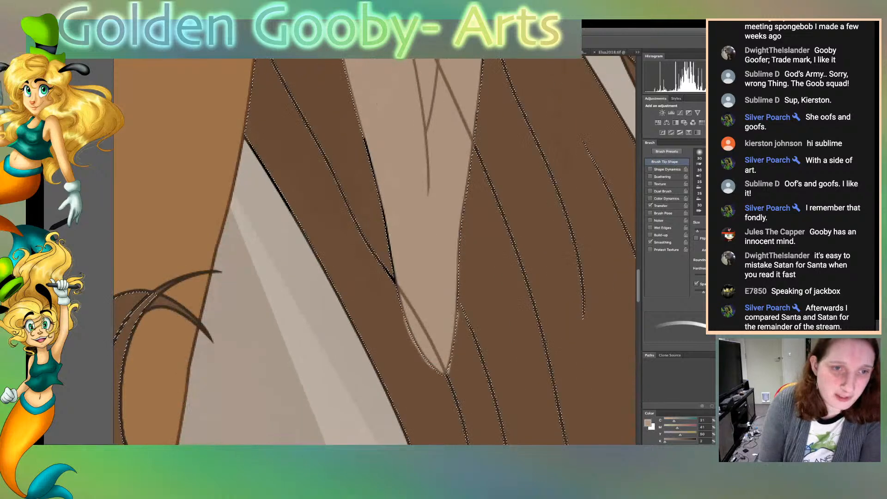
left_click_drag(392, 268, 364, 136)
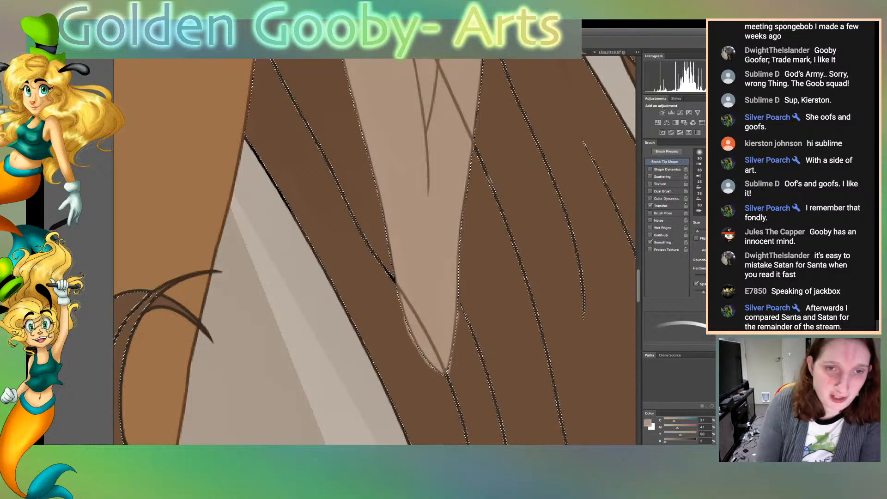
Cover the black outline higher up the sleeve's left edge and along its right edge up to the top of the outer hair strand
scroll(374, 252, "up", 4)
scroll(374, 252, "up", 2)
scroll(374, 252, "down", 10)
scroll(374, 252, "up", 12)
scroll(374, 251, "up", 2)
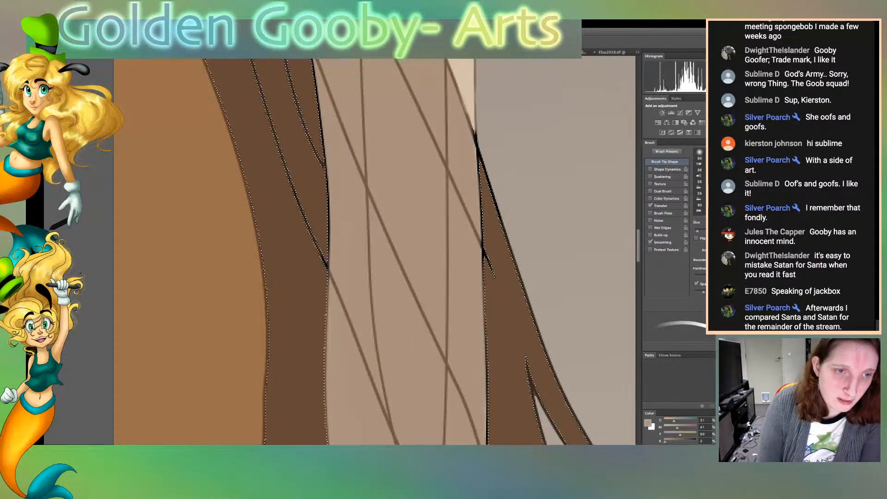
left_click_drag(327, 177, 315, 62)
left_click_drag(493, 282, 479, 166)
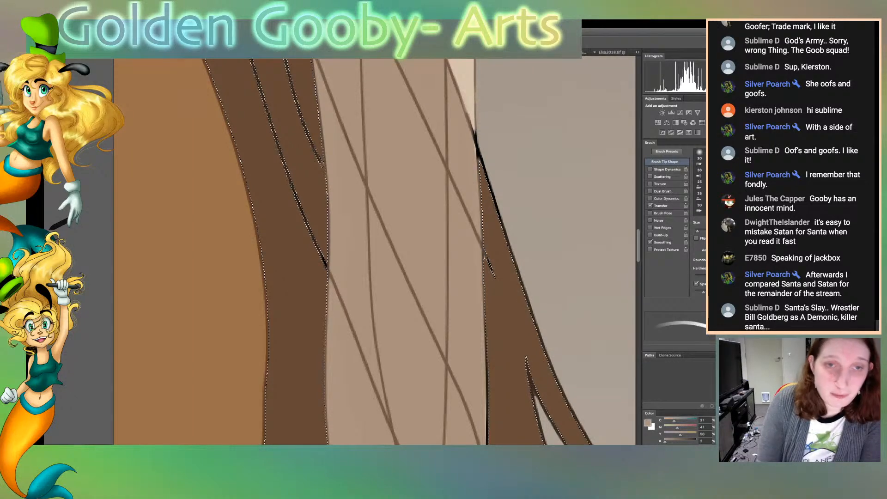
left_click_drag(473, 132, 479, 159)
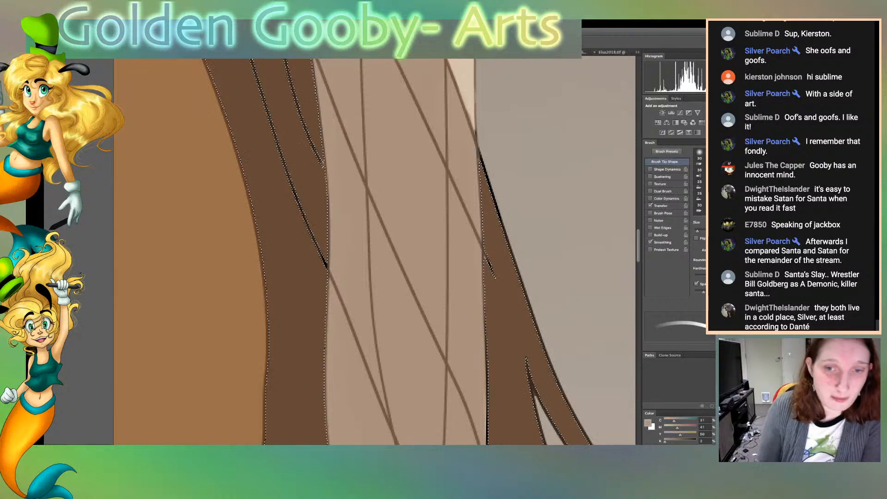
Resample the sleeve's tan and cover the black outline between hair and sleeve from below the bust to the crossing fold line
scroll(375, 252, "up", 9)
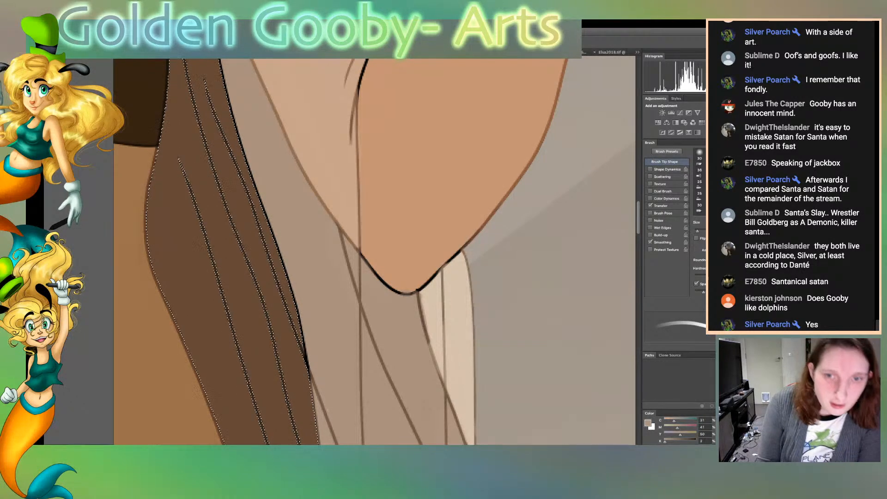
scroll(374, 252, "up", 3)
scroll(374, 251, "up", 4)
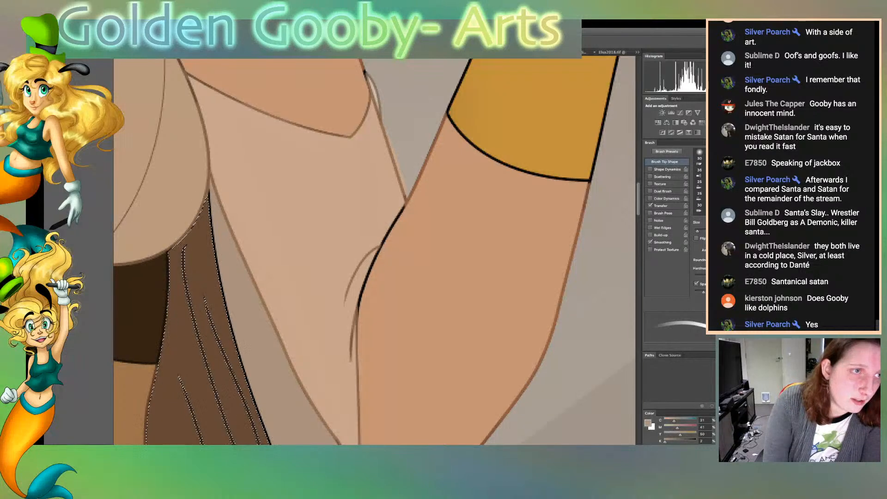
key("w")
key("b")
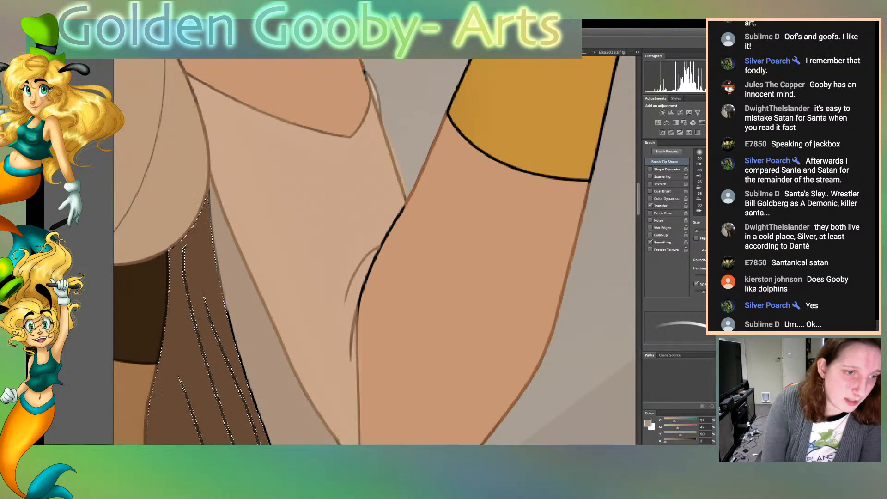
scroll(374, 252, "down", 5)
scroll(374, 252, "down", 1)
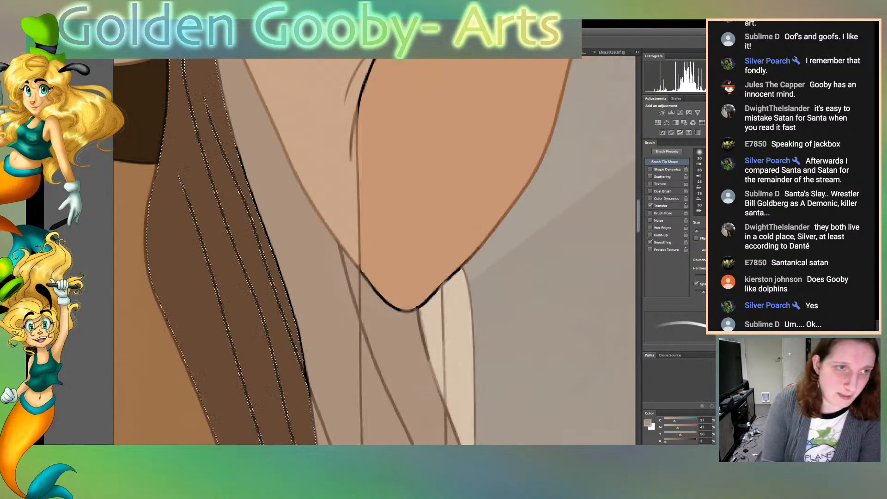
mouse_move(237, 147)
left_mouse_down()
mouse_move(290, 301)
mouse_move(310, 401)
left_mouse_up()
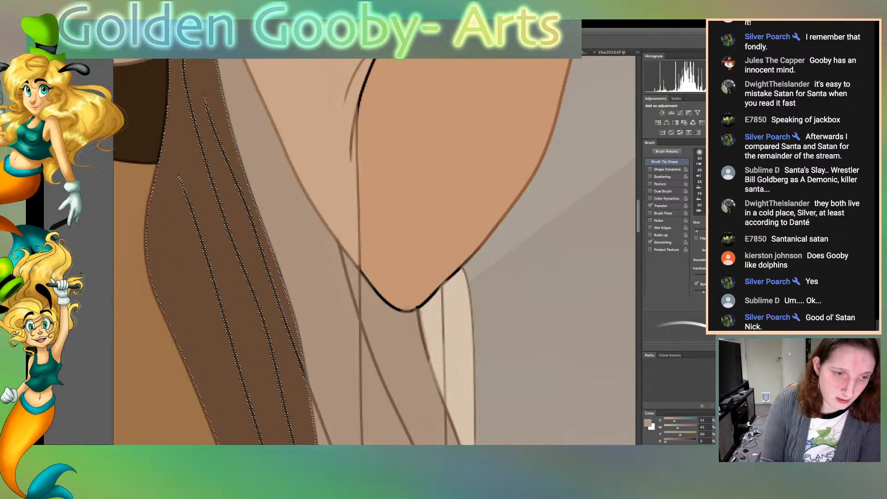
Clear the hair selection, sample the hair's brown, and mend the broken strand line beside the lower part of the right hanging sleeve
scroll(375, 252, "down", 10)
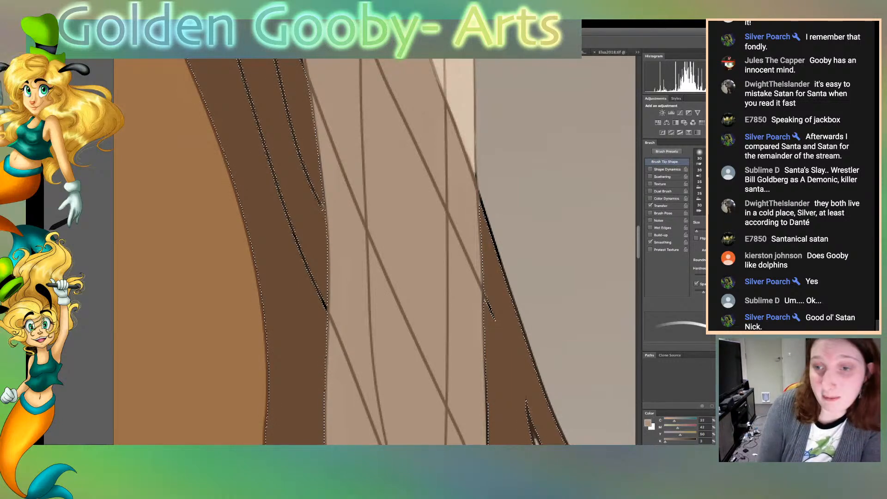
scroll(375, 252, "down", 4)
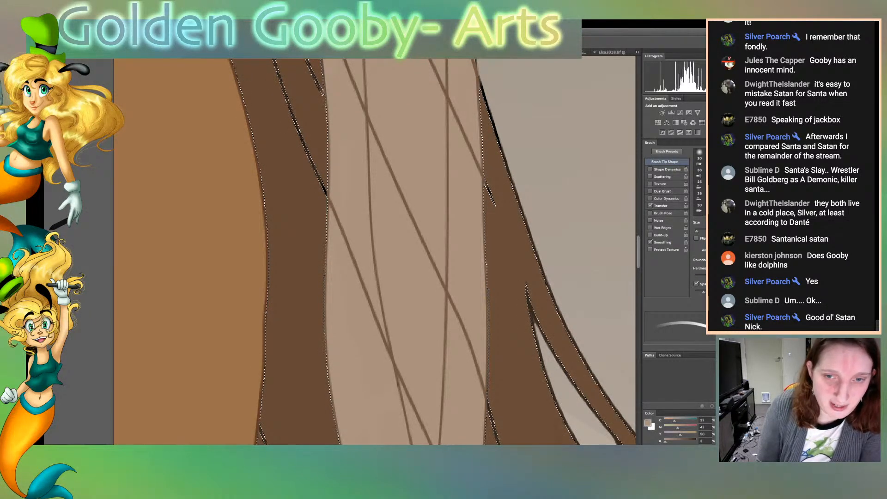
scroll(375, 252, "down", 5)
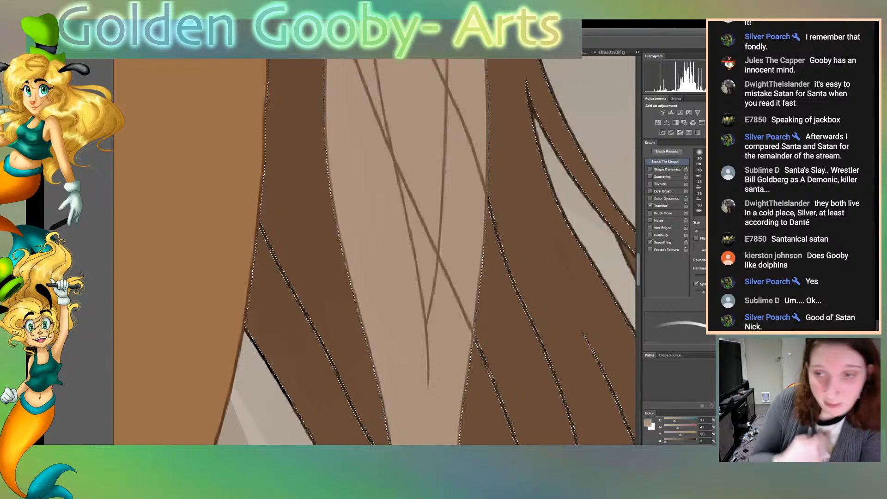
scroll(374, 251, "down", 10)
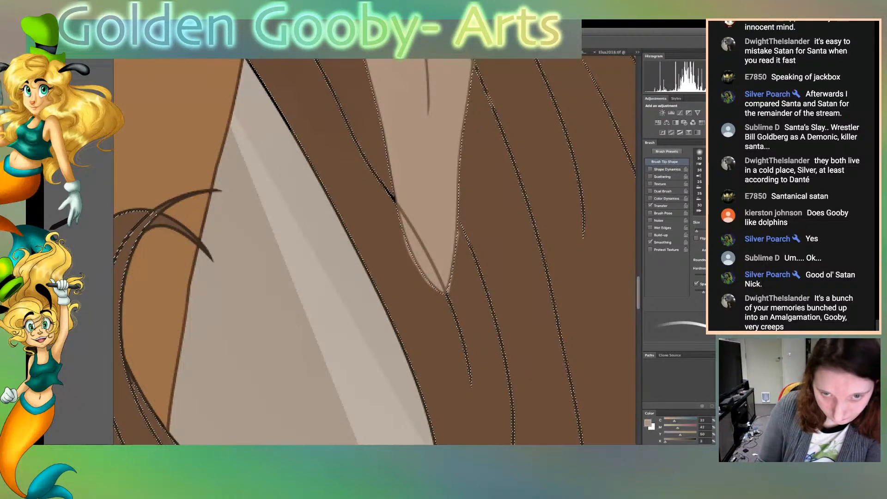
scroll(374, 251, "up", 5)
scroll(374, 252, "up", 3)
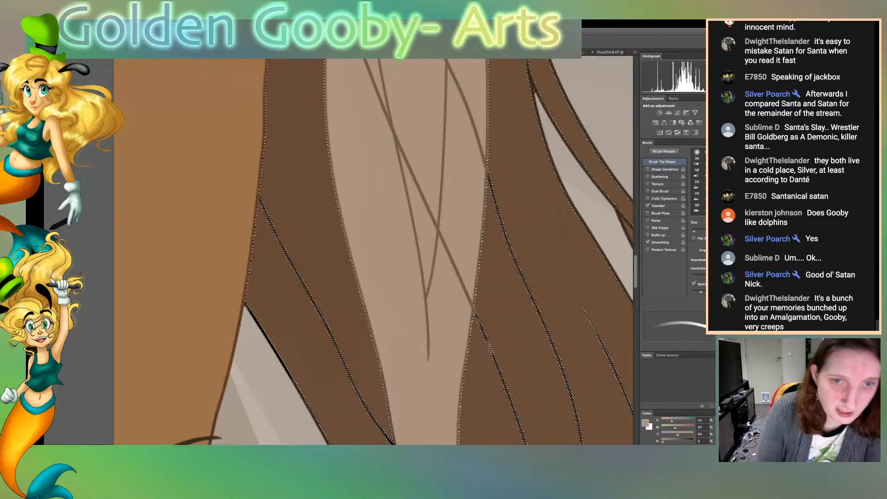
key("ctrl+d")
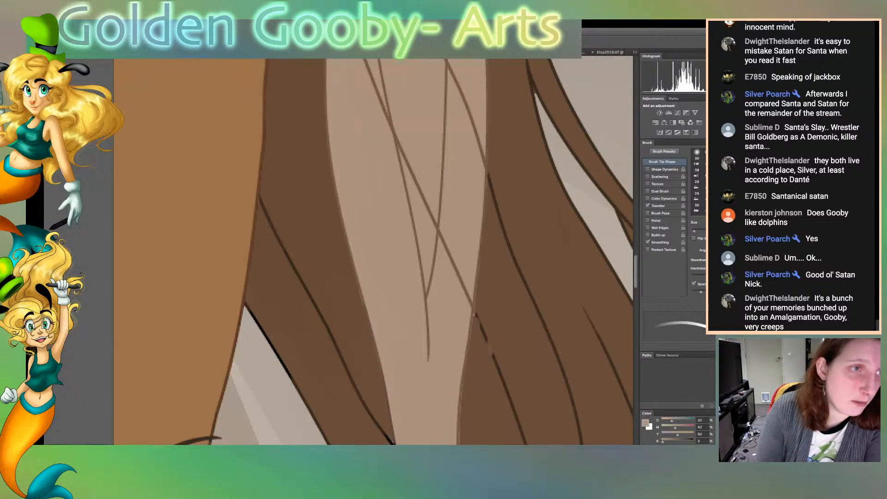
key("i")
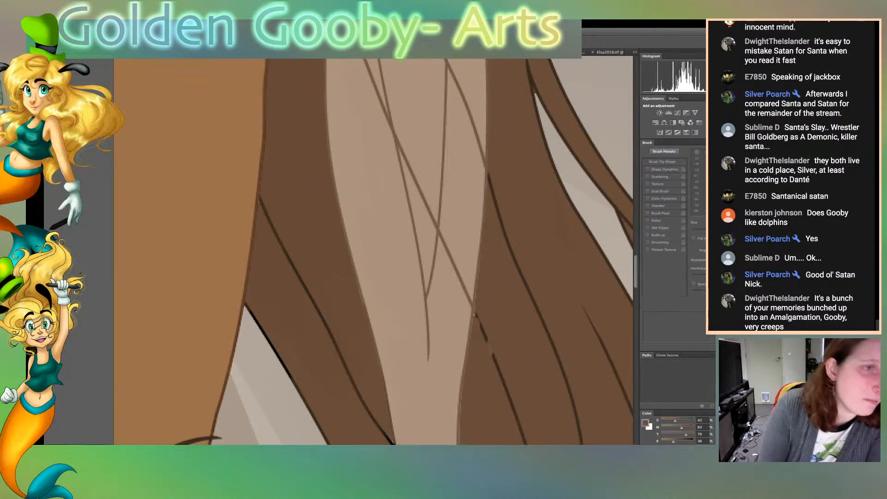
key("b")
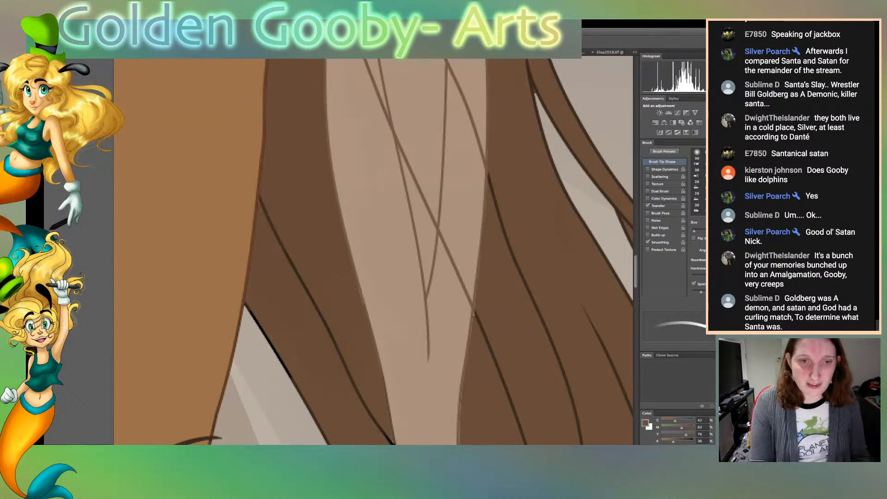
Select the hair around the right sleeve's tip, paint the leftover black line and sleeve-tip edges in hair brown, and clear the selection
scroll(373, 252, "down", 5)
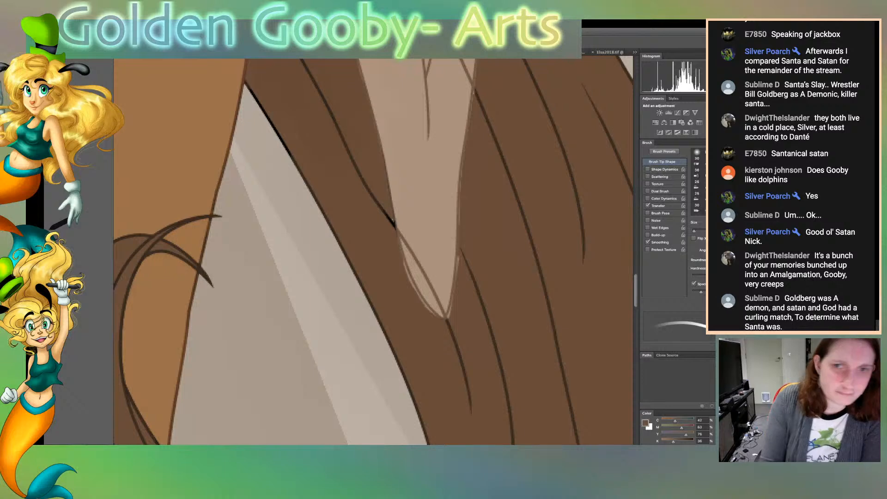
key("w")
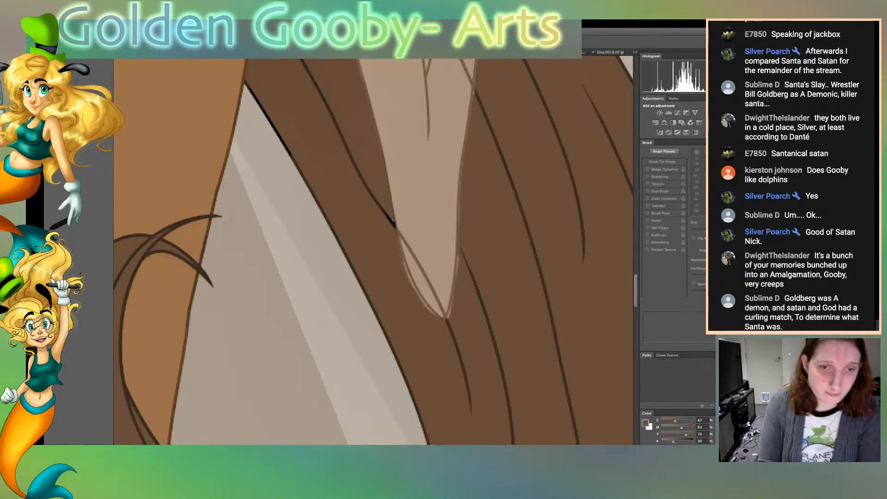
left_click(415, 337)
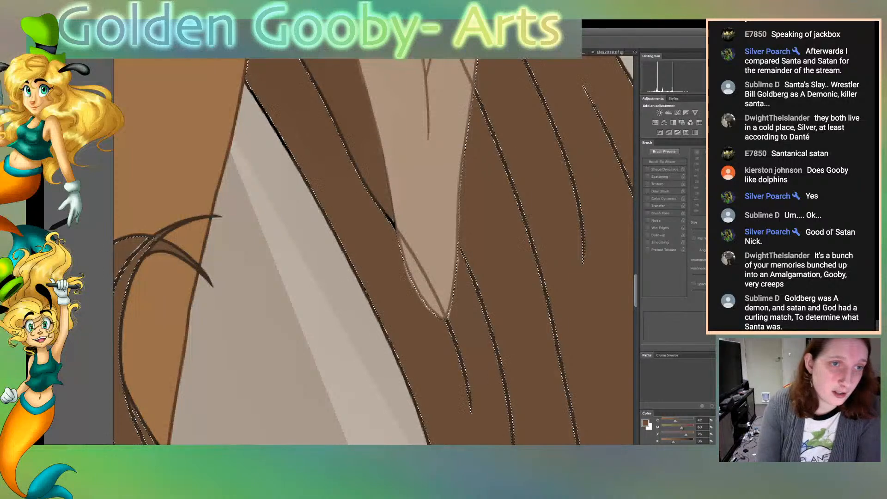
key("b")
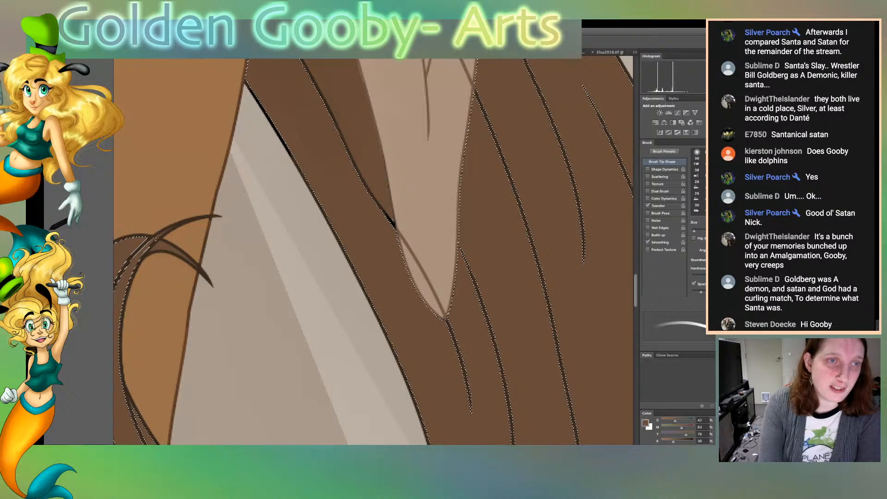
key("ctrl+d")
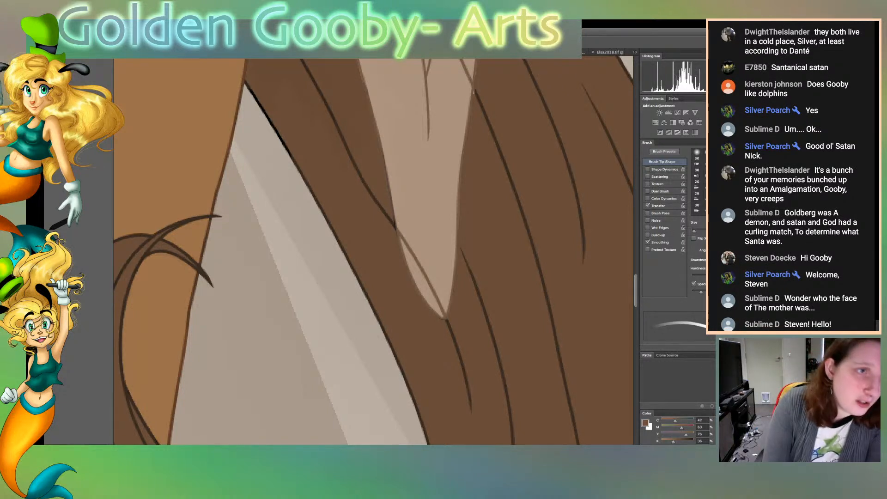
Resample the hair brown, recolour the black outline along the hair's inner edge beside the dress, and trim the overspill from the background gap
key("g")
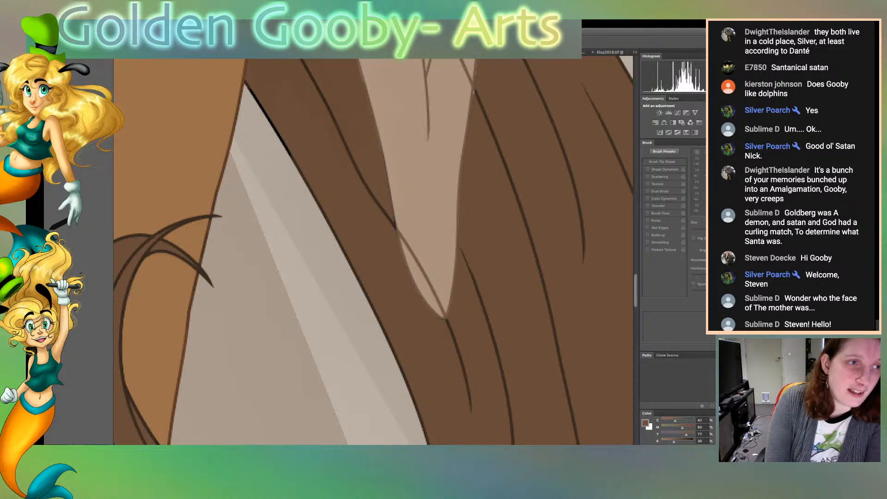
key("b")
left_click_drag(247, 90, 357, 283)
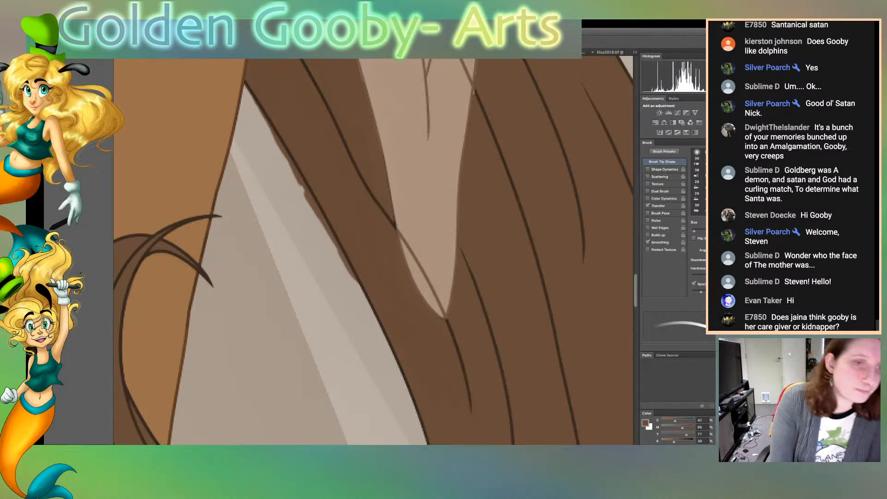
key("space")
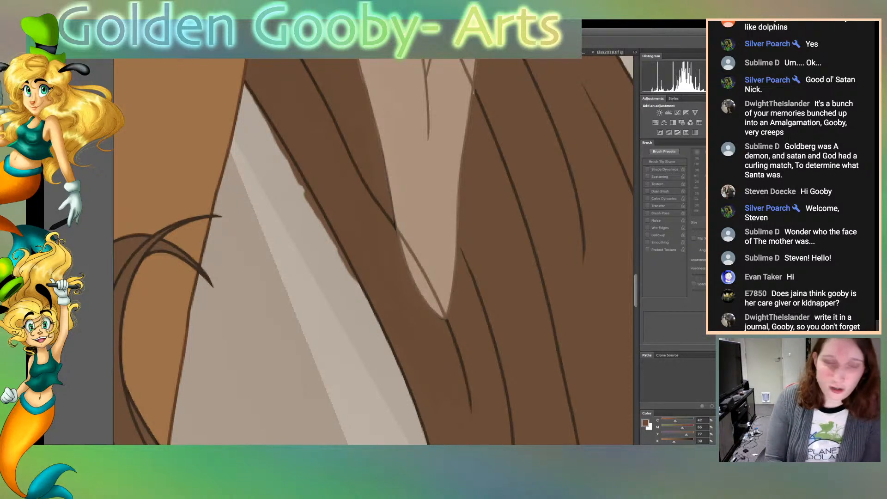
left_click(272, 286)
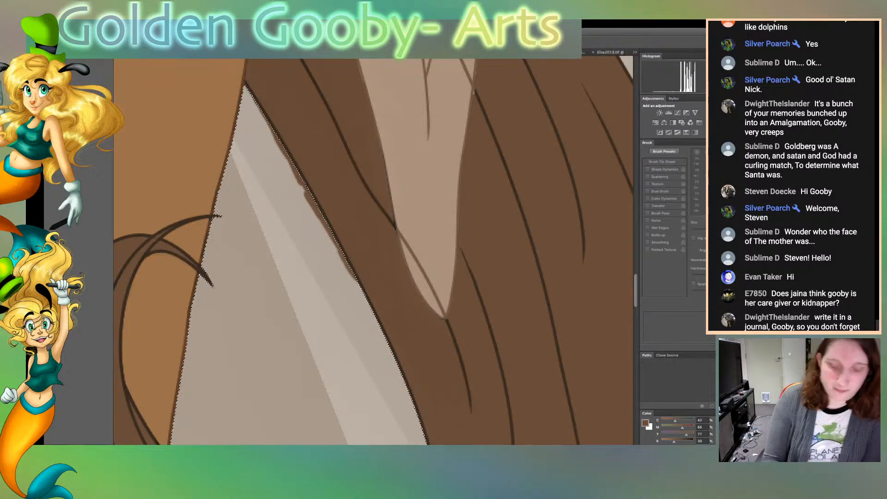
key("ctrl+d")
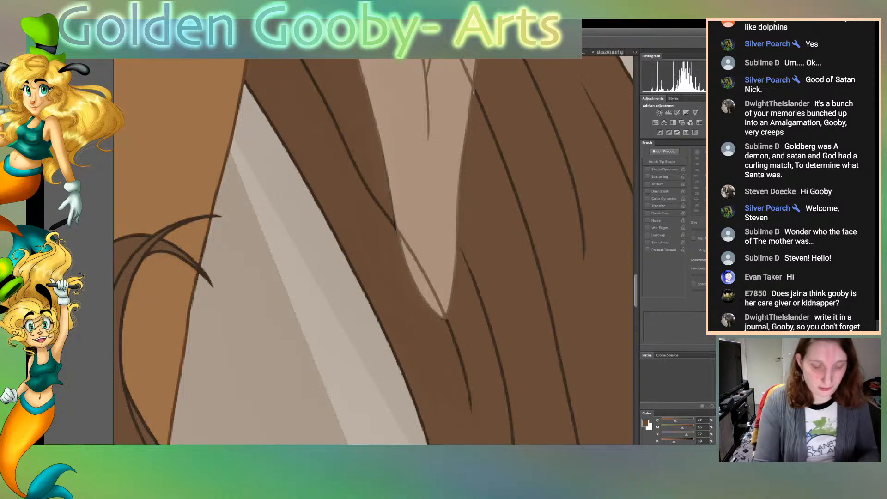
Select the dress around the curled hair ends, recolour the left curl's black lower outline in hair brown, and clear the selection
key("ctrl+0")
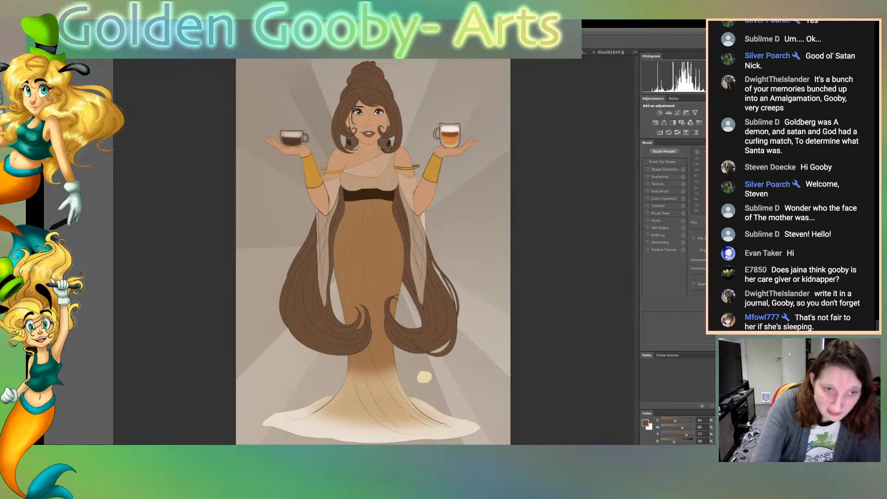
key("super+plus")
key("super+plus")
key("super+plus")
key("super+plus")
key("super+plus")
key("super+plus")
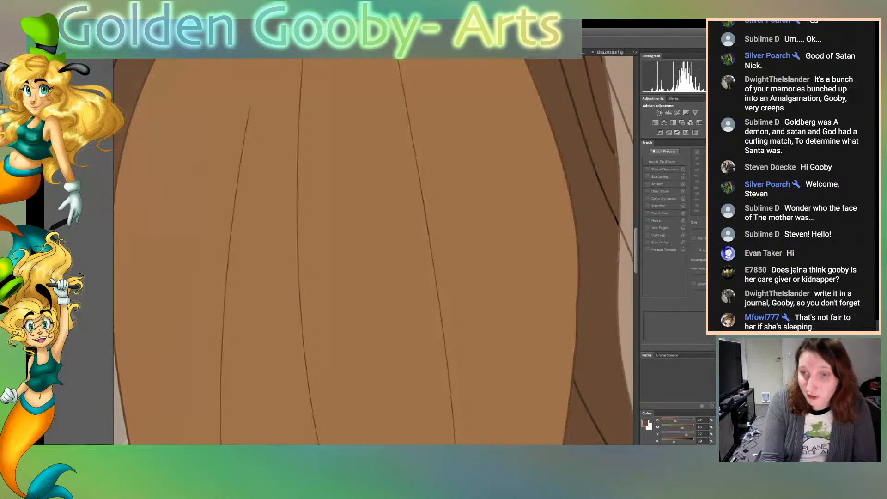
scroll(373, 252, "down", 10)
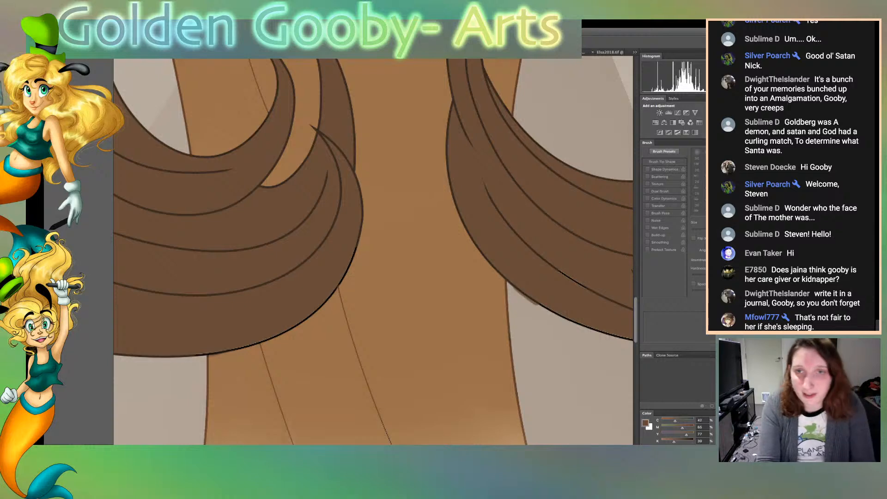
left_click(401, 258)
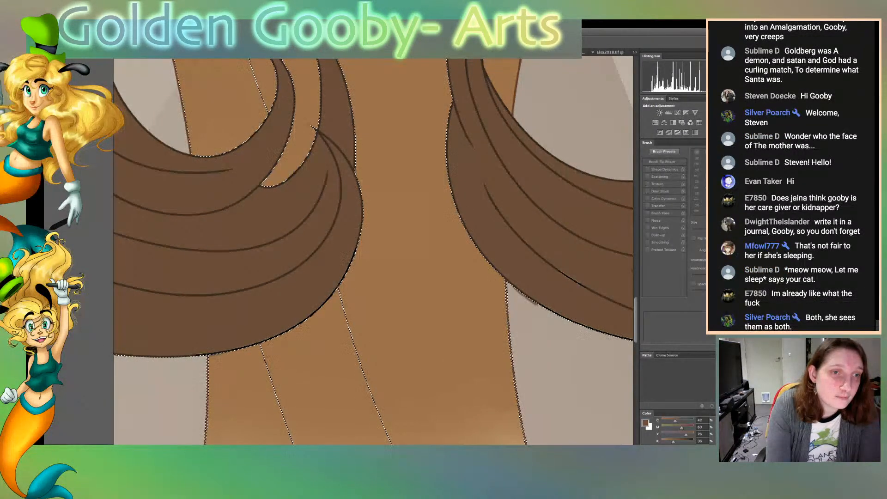
key("b")
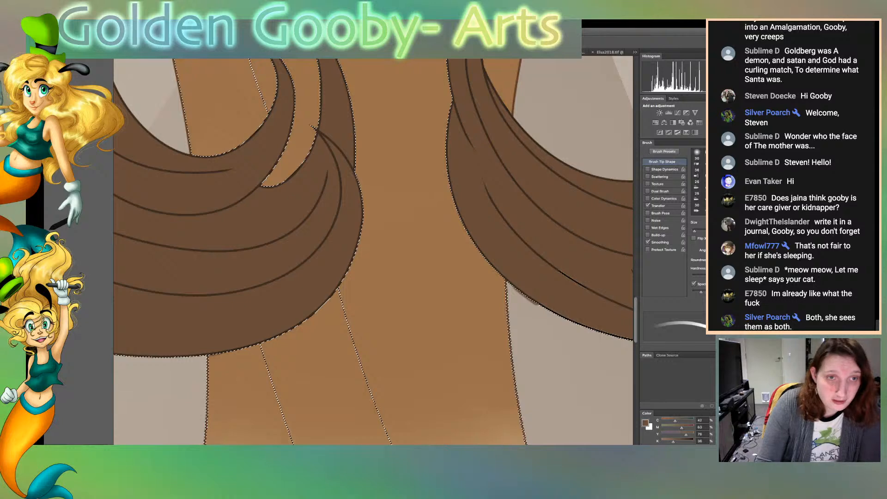
scroll(373, 252, "up", 3)
scroll(373, 252, "down", 1)
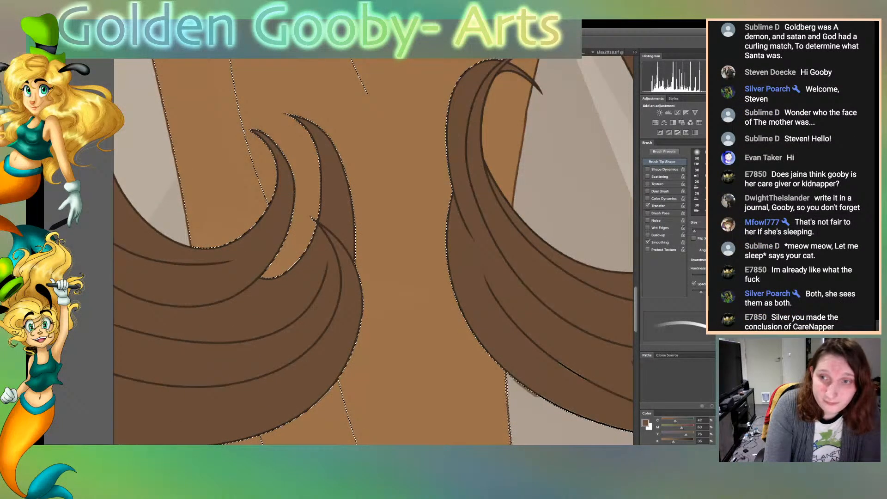
key("ctrl+d")
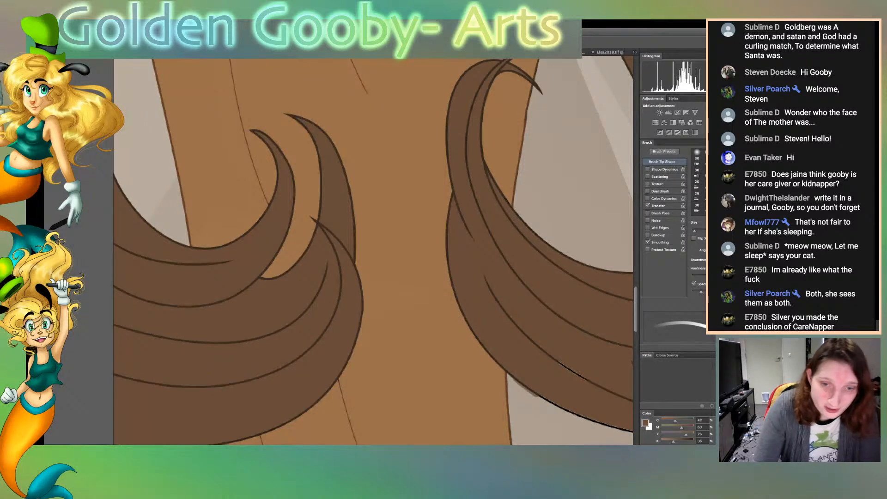
Paint over the black outline along the underside of the right curl in hair brown
scroll(373, 252, "right", 10)
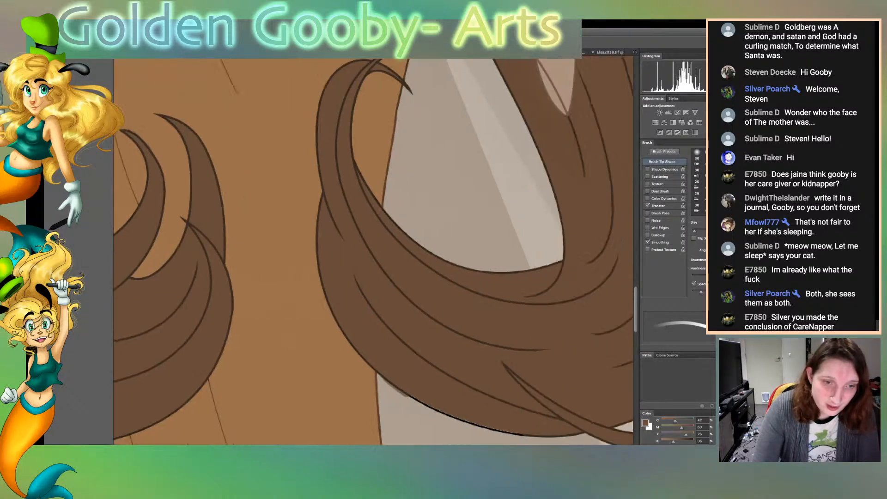
left_click_drag(227, 396, 310, 430)
left_click_drag(252, 411, 348, 436)
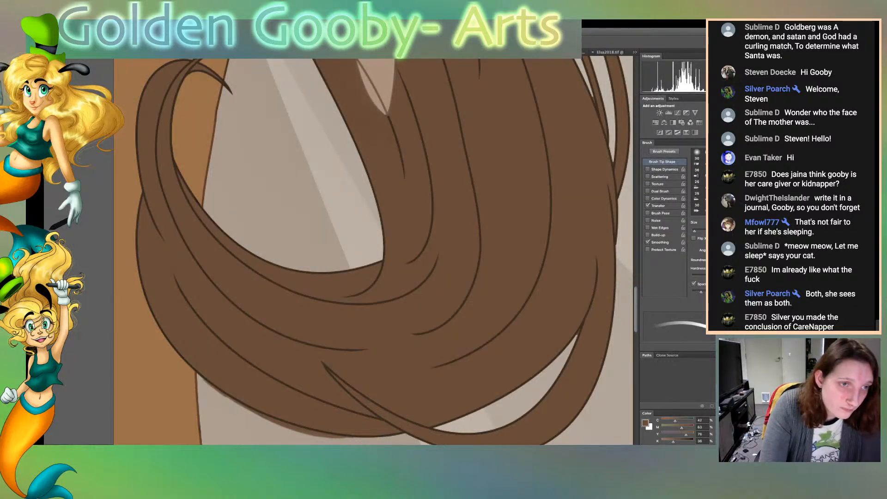
Paint the right curl's inner upper outline in hair brown and trim the overspill from the enclosed background gap
mouse_move(222, 228)
left_mouse_down()
mouse_move(309, 270)
mouse_move(368, 267)
left_mouse_up()
left_click_drag(251, 252, 294, 266)
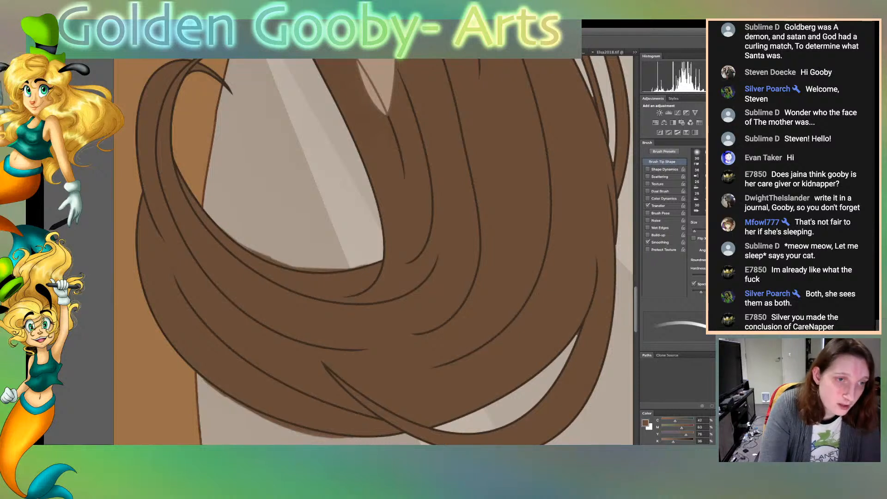
left_click_drag(229, 234, 250, 250)
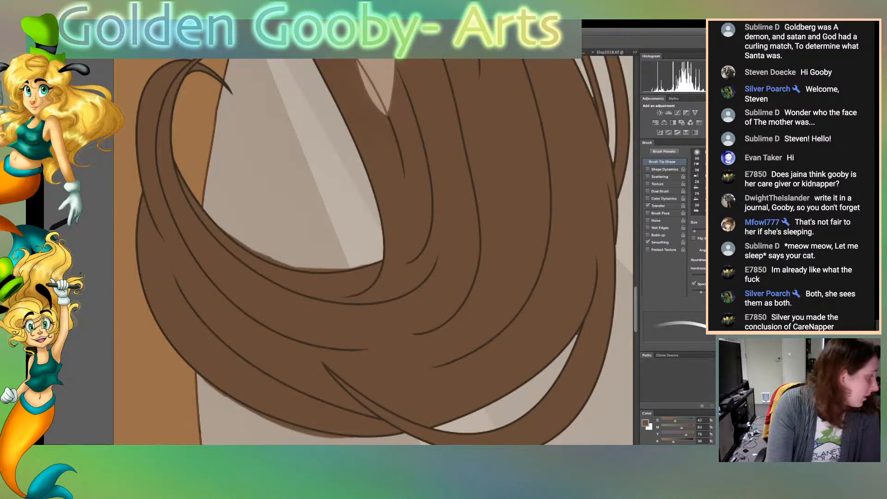
key("space")
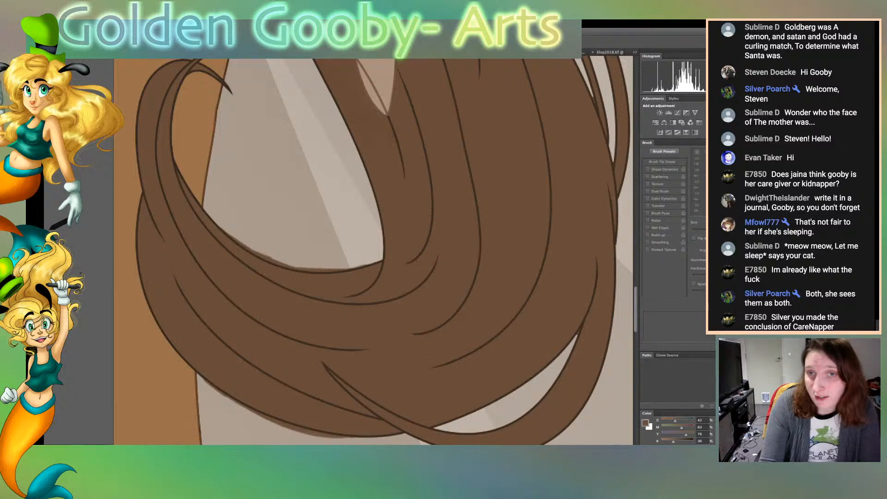
left_click(296, 185)
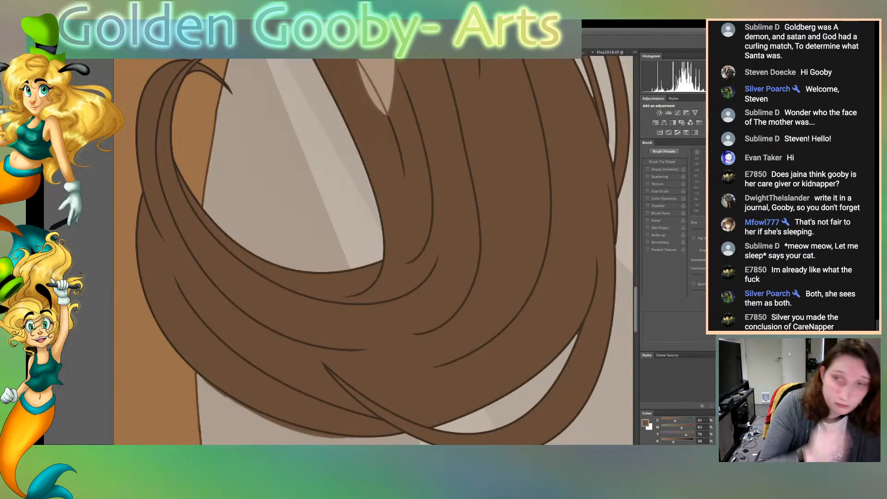
key("ctrl+d")
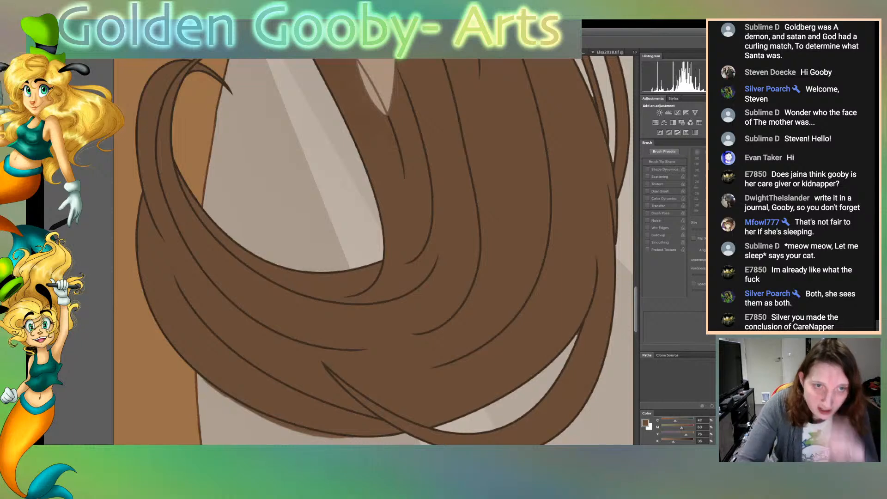
Select the brown hair mass surrounding the left hanging sleeve beside the dress
key("ctrl+0")
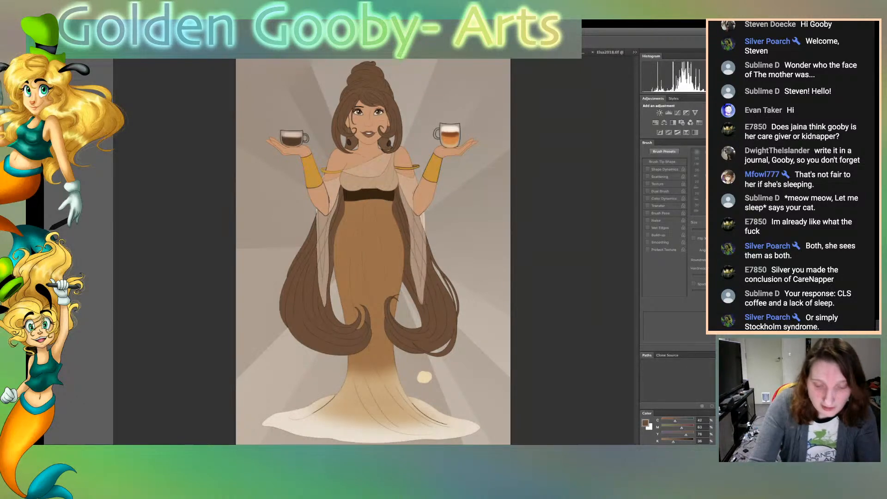
key("super+plus")
key("super+plus")
key("super+plus")
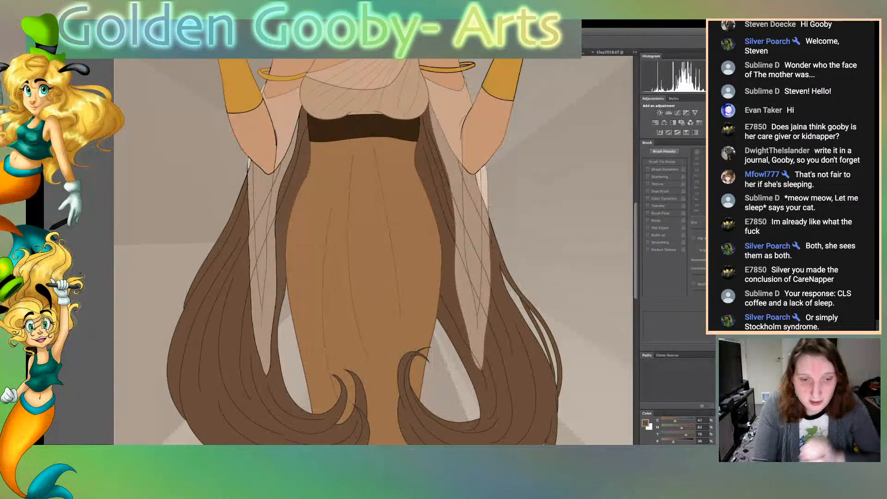
scroll(373, 251, "left", 5)
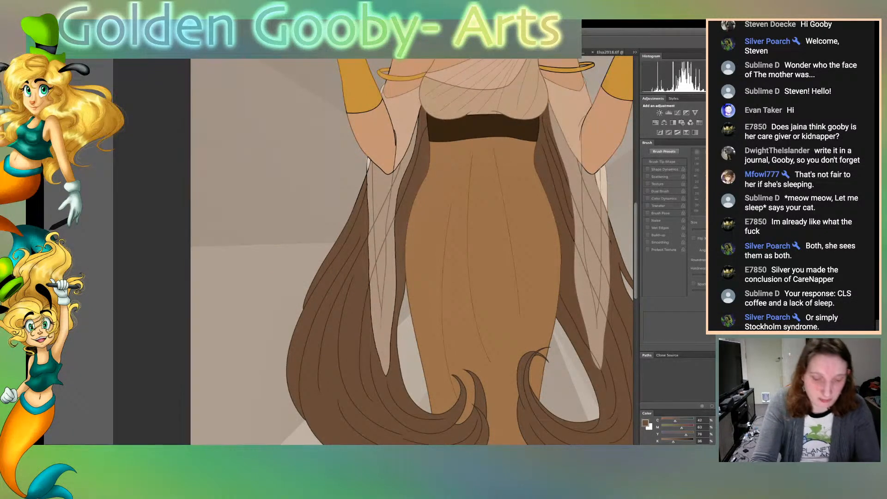
key("super+plus")
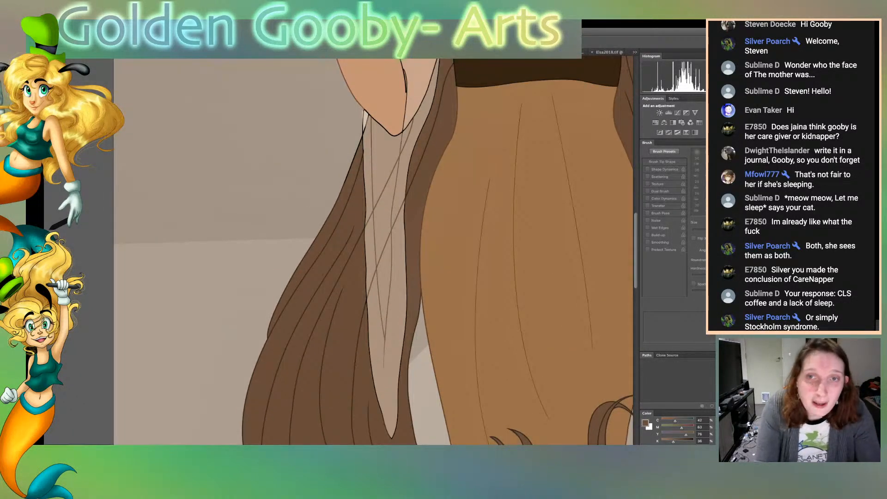
left_click(309, 263)
left_click(310, 342, "shift")
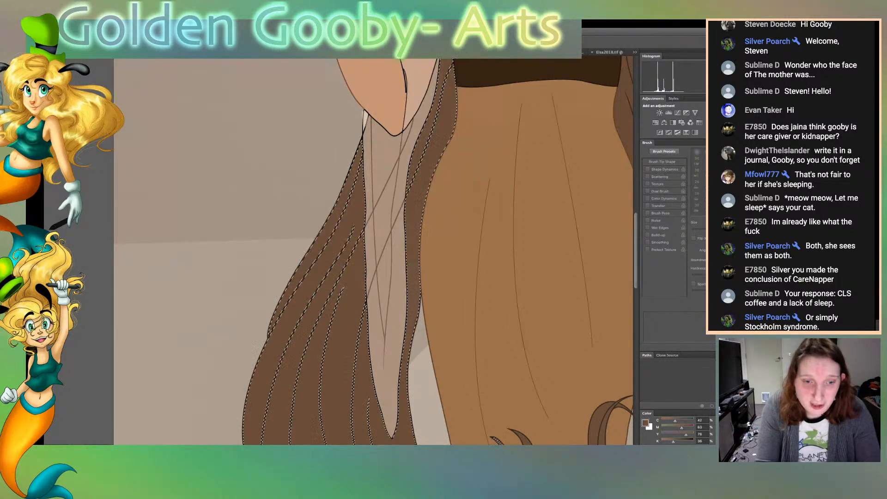
left_click(423, 388)
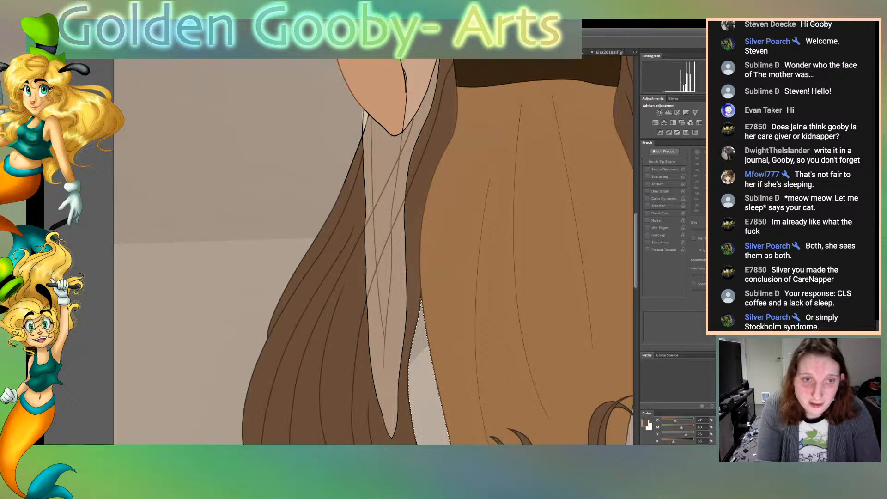
scroll(422, 388, "right", 5)
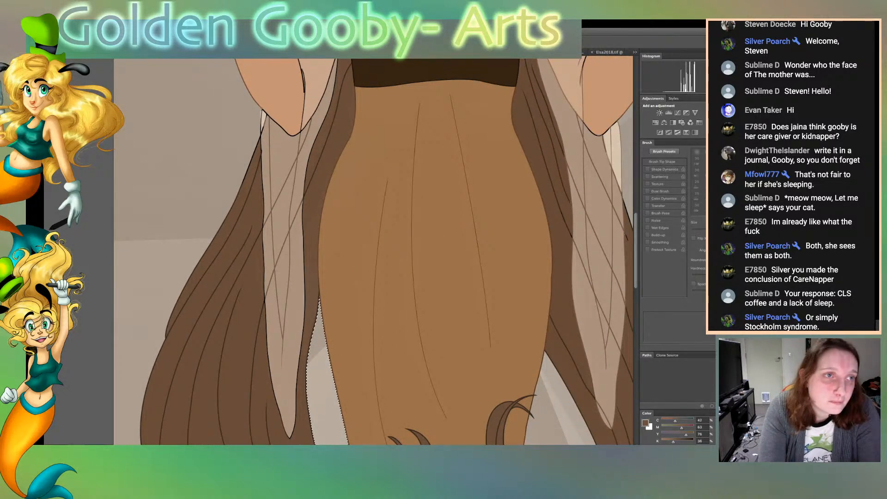
left_click(236, 356)
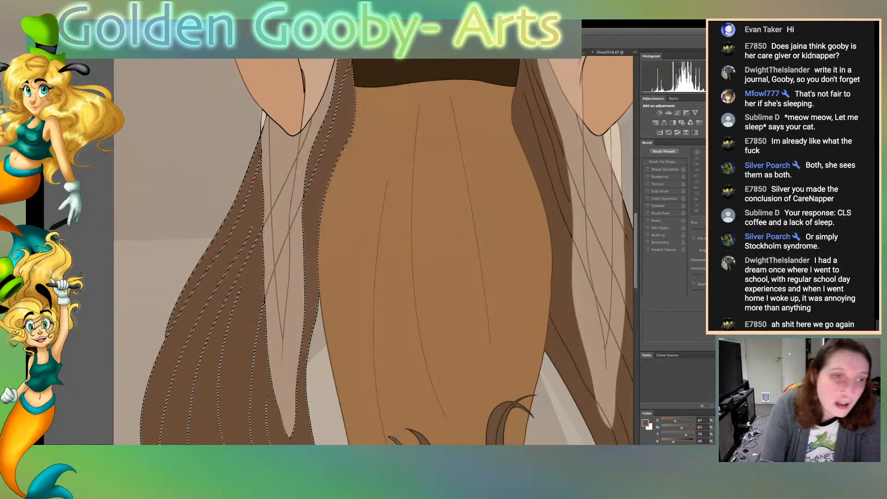
Sample the translucent left sleeve's tan and paint over the black outline where the sleeve meets the hair beside the waist
key("b")
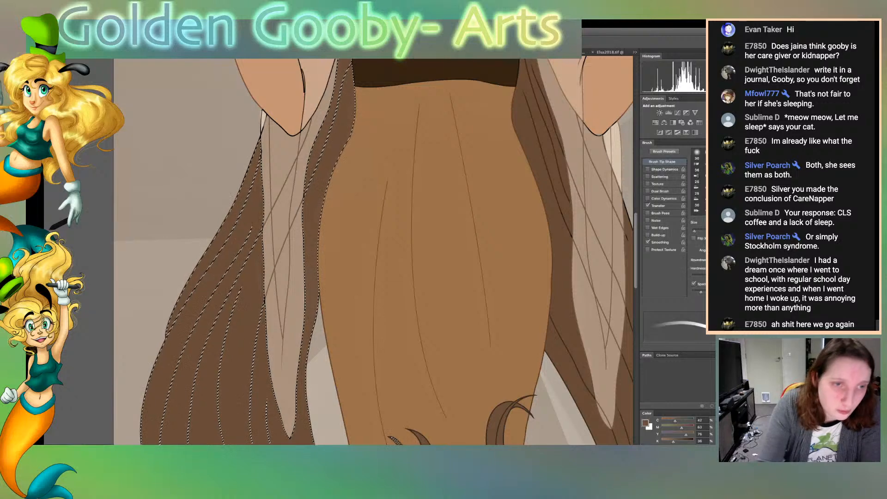
key("i")
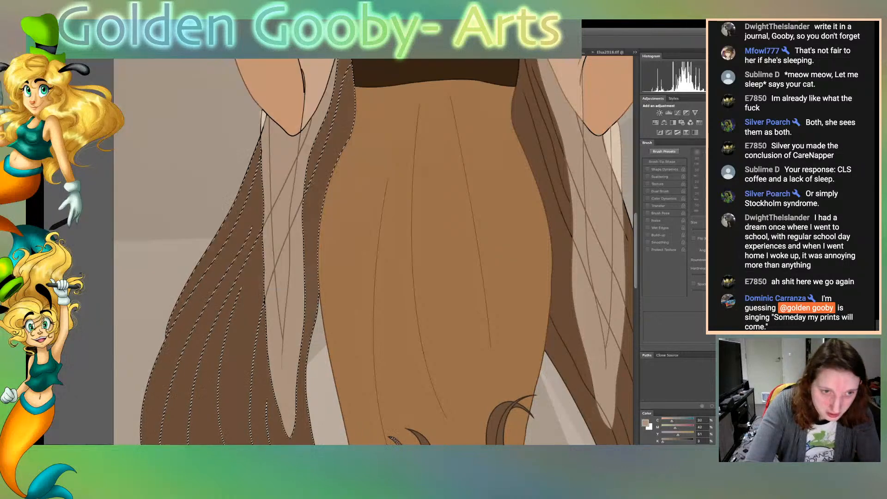
key("super+plus")
key("super+plus")
key("super+plus")
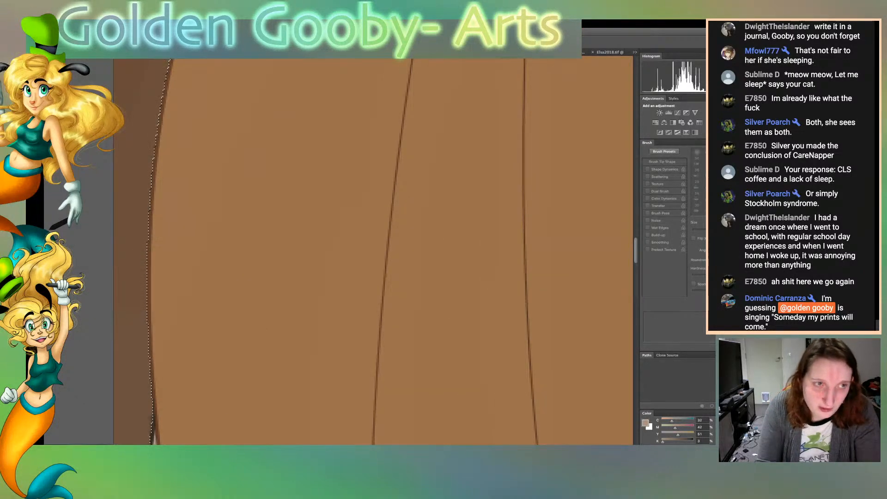
scroll(373, 251, "left", 10)
scroll(373, 251, "up", 10)
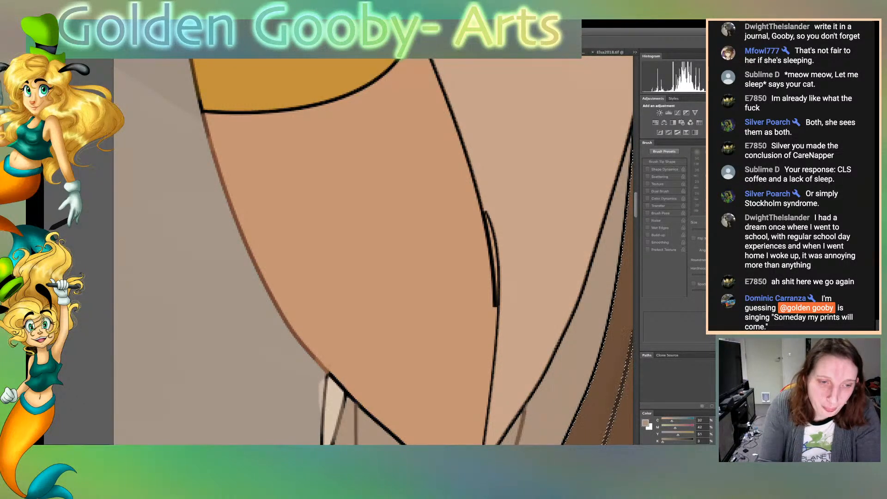
scroll(373, 251, "right", 8)
scroll(373, 251, "right", 1)
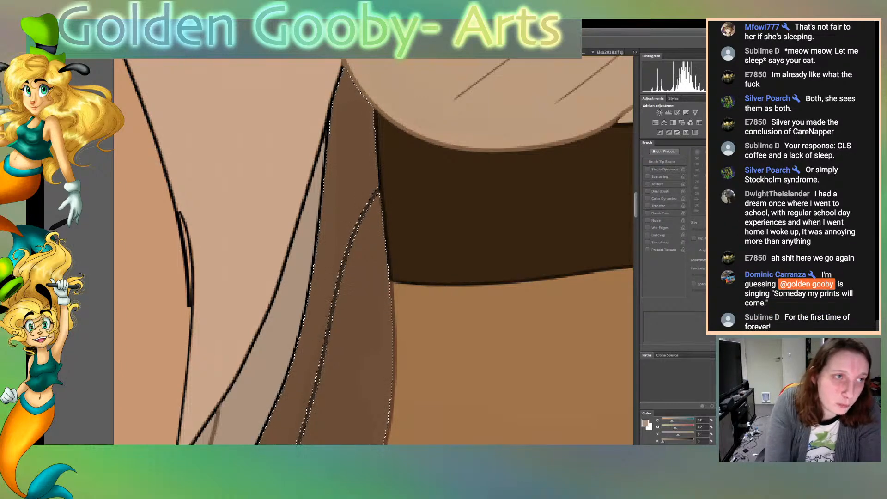
key("b")
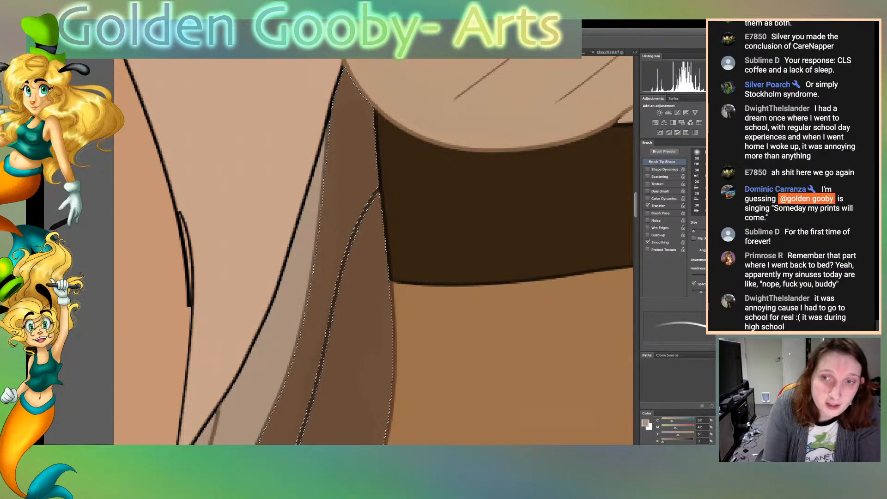
scroll(373, 252, "down", 3)
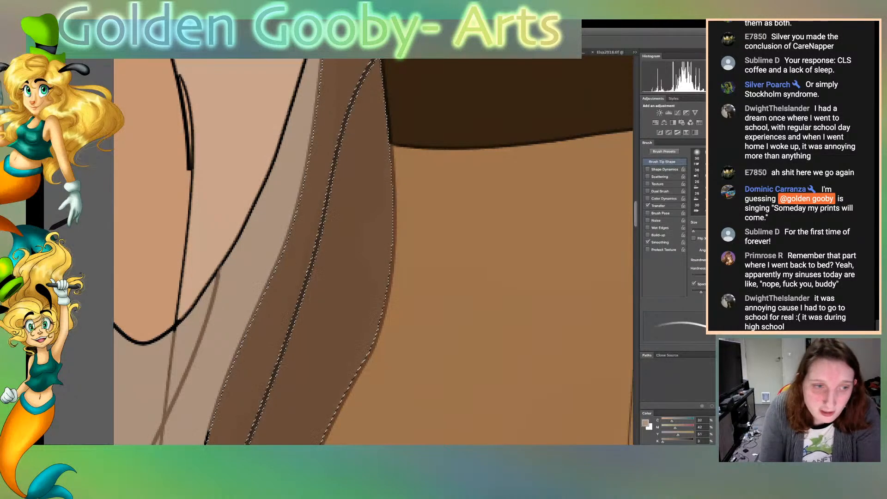
Recolour the black outline along the left sleeve's inner edge below the elbow in the sampled tan
scroll(373, 251, "down", 6)
scroll(373, 252, "down", 1)
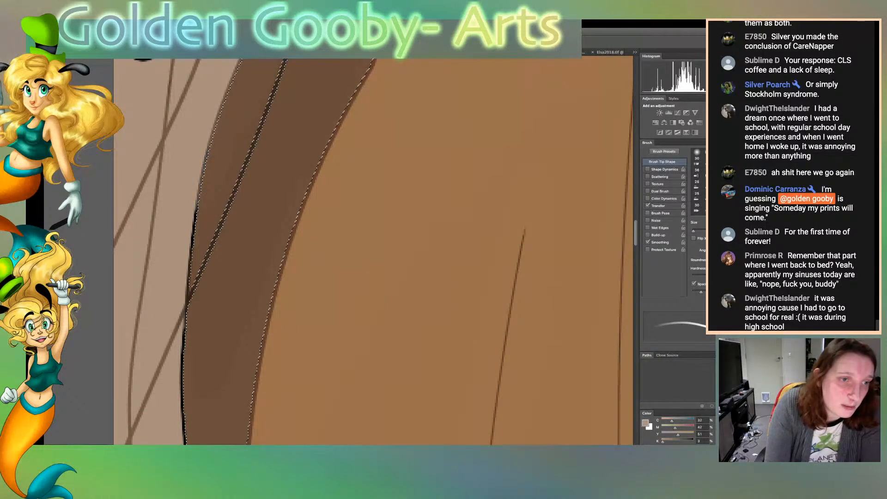
left_click_drag(182, 356, 196, 203)
left_click_drag(182, 349, 184, 435)
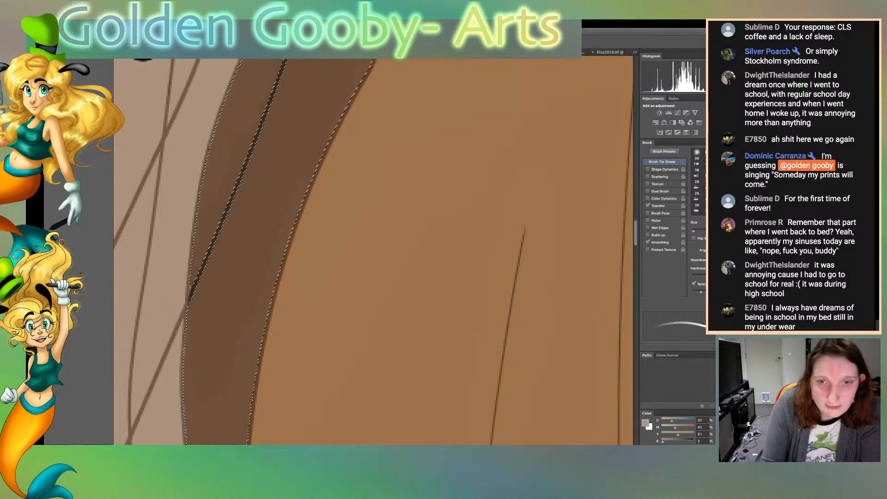
Paint over the black outlines on both sides of the left sleeve's pointed lower tip in sleeve tan
scroll(373, 252, "down", 5)
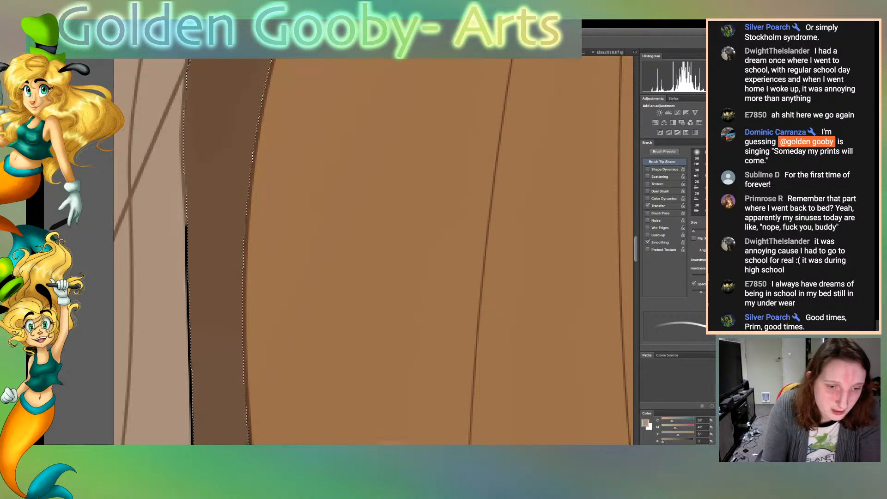
scroll(373, 251, "left", 3)
scroll(373, 251, "left", 1)
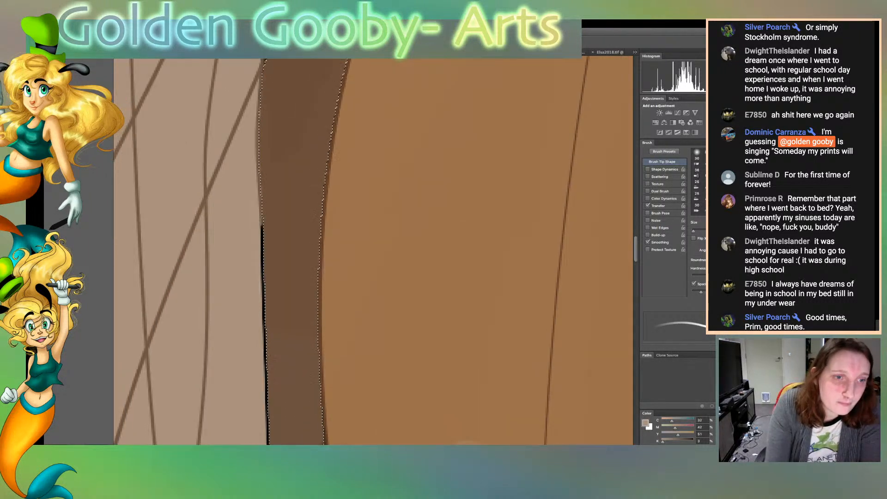
scroll(374, 251, "down", 10)
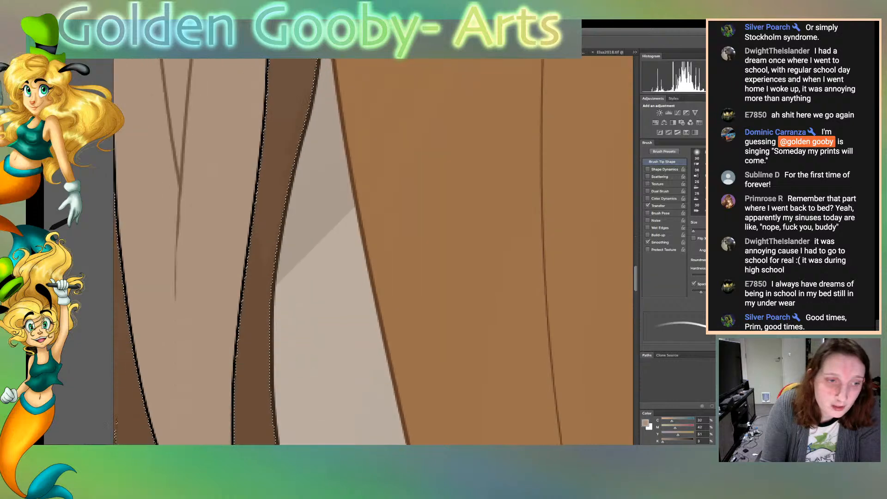
mouse_move(208, 344)
left_mouse_down()
mouse_move(155, 199)
mouse_move(127, 60)
left_mouse_up()
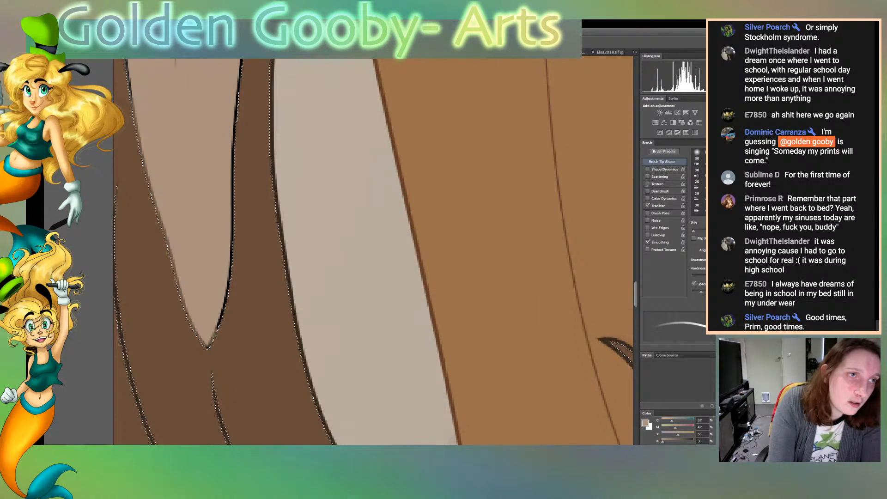
mouse_move(213, 335)
left_mouse_down()
mouse_move(232, 233)
mouse_move(240, 64)
left_mouse_up()
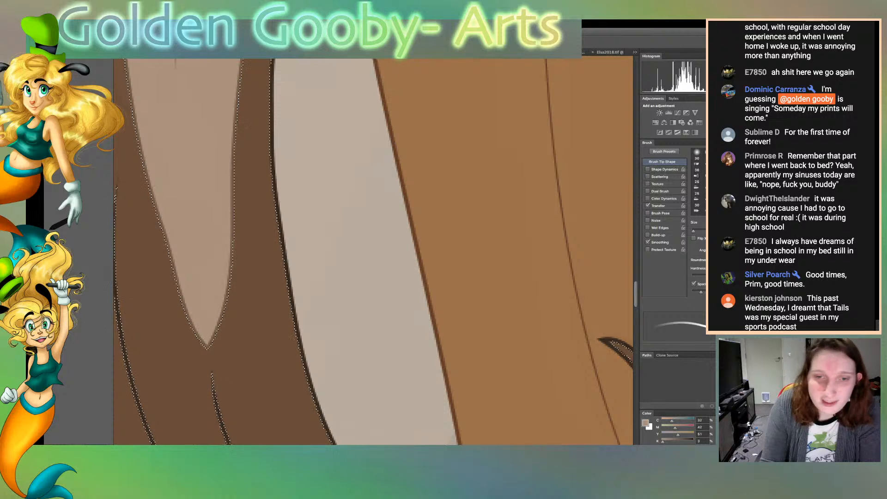
Recolour the remaining black outline along the left sleeve's inner edge, from above the tip up to its middle
scroll(374, 251, "up", 6)
left_click_drag(248, 292, 255, 258)
left_click_drag(243, 336, 268, 59)
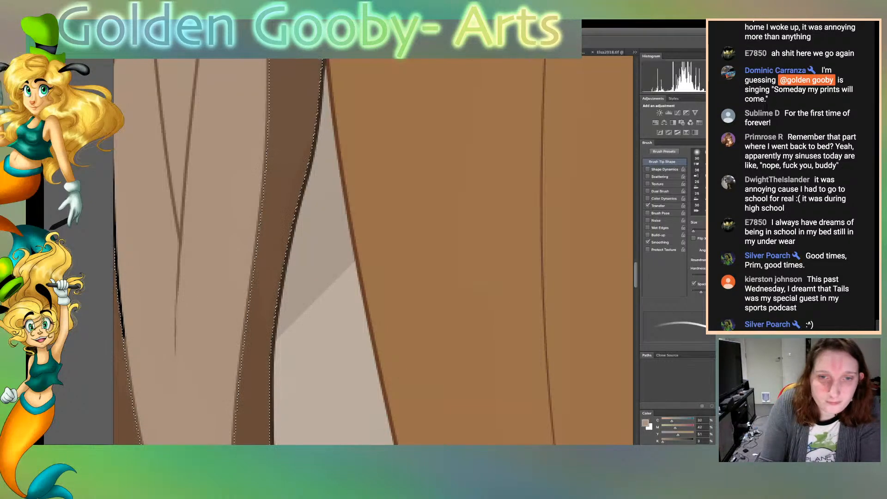
scroll(373, 251, "up", 3)
scroll(373, 252, "up", 7)
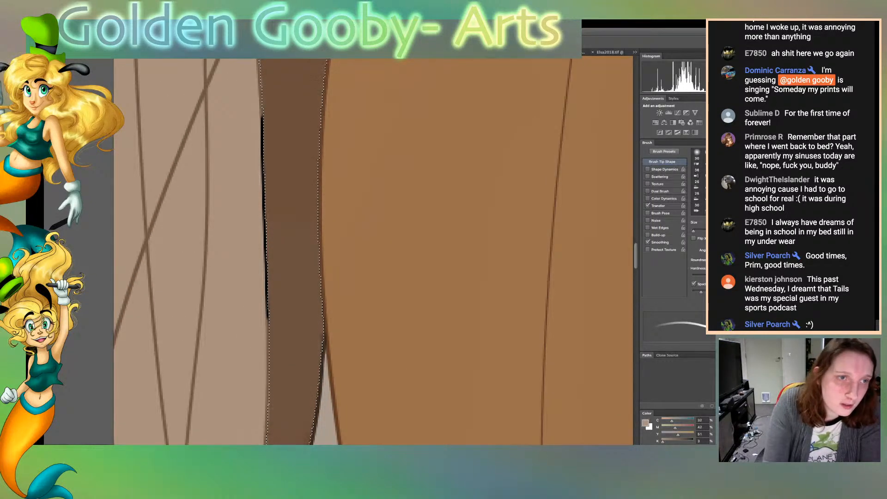
left_click_drag(268, 321, 264, 229)
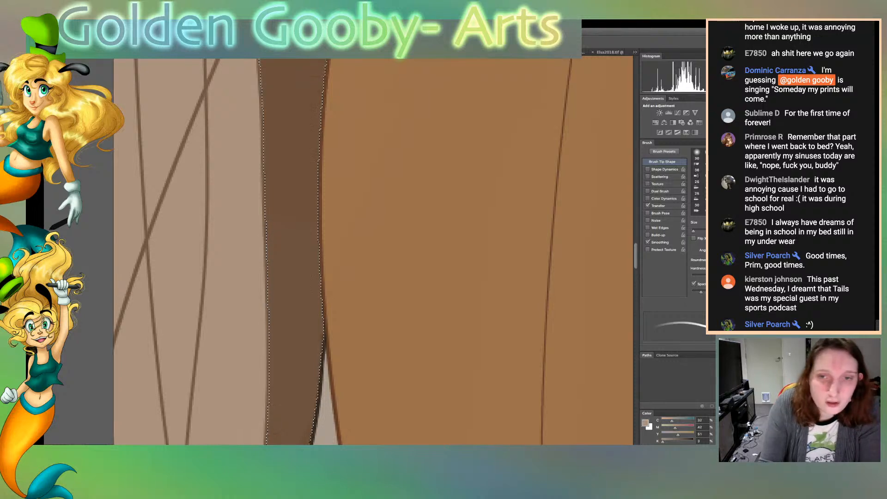
Clear the hair selection, select the translucent sleeve strip between the elbow and the hair, and sample the lighter upper sleeve tan
scroll(373, 251, "up", 10)
scroll(373, 252, "up", 10)
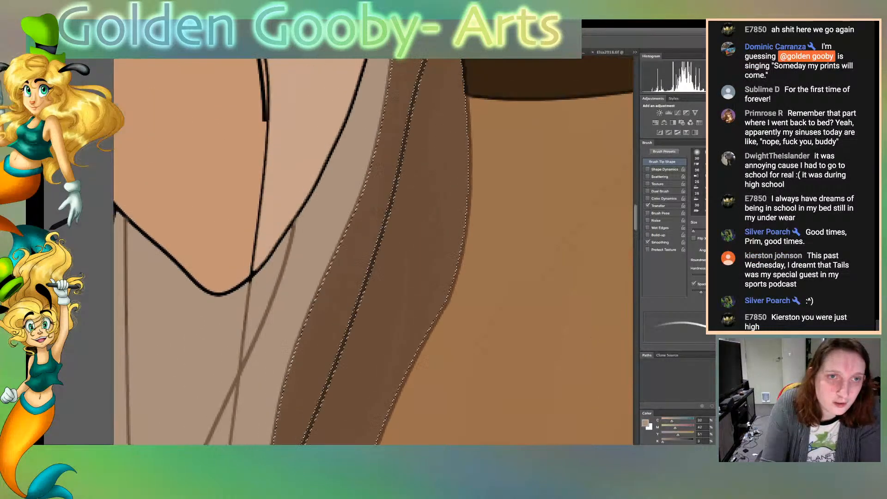
scroll(374, 251, "down", 3)
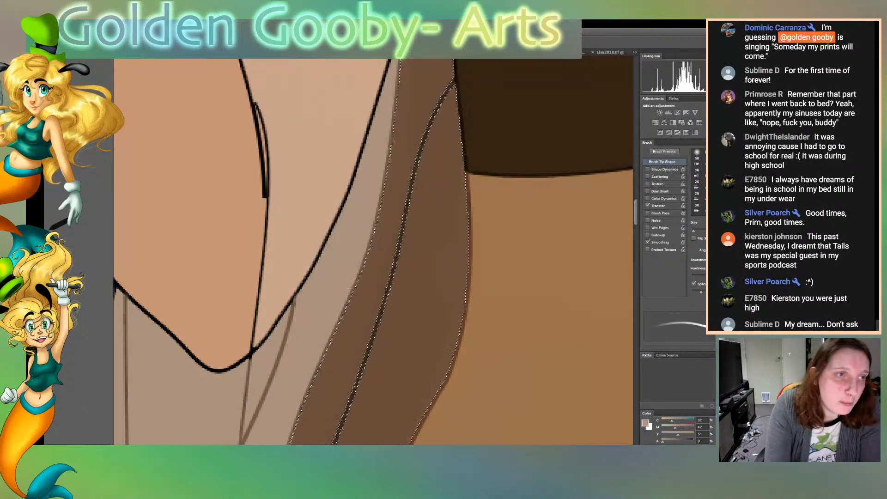
key("w")
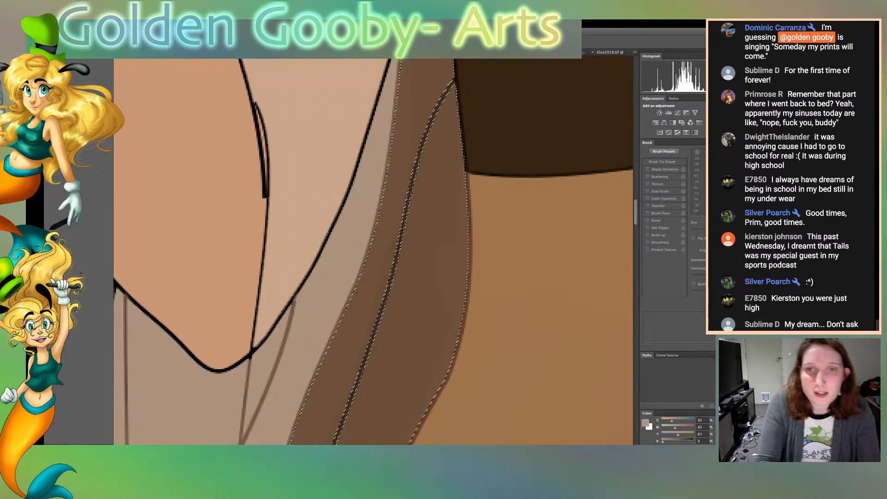
key("ctrl+d")
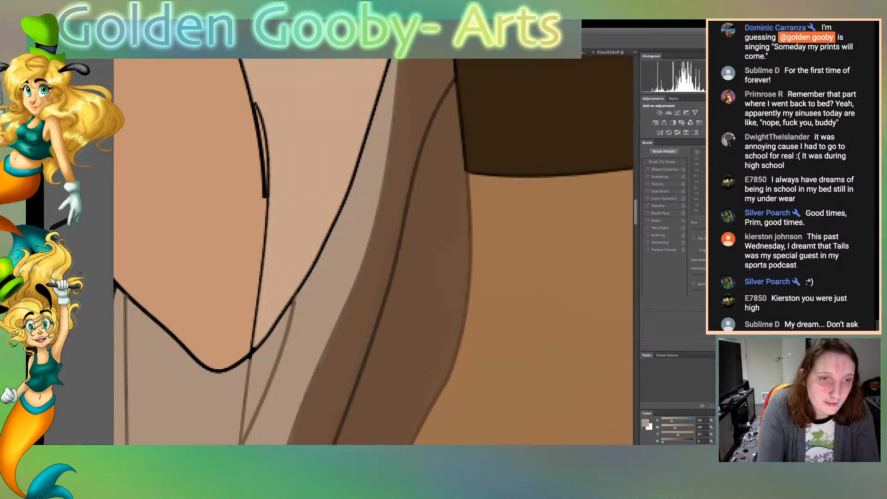
left_click(341, 277)
left_click(266, 360, "shift")
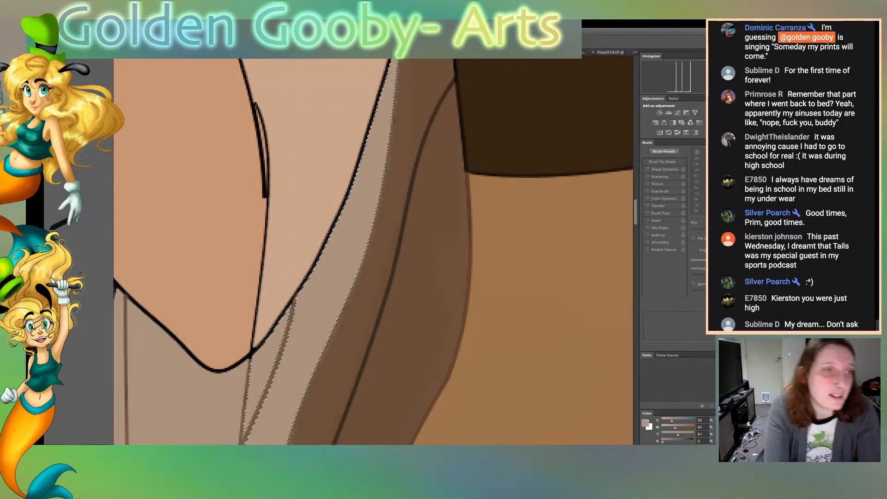
left_click(305, 231)
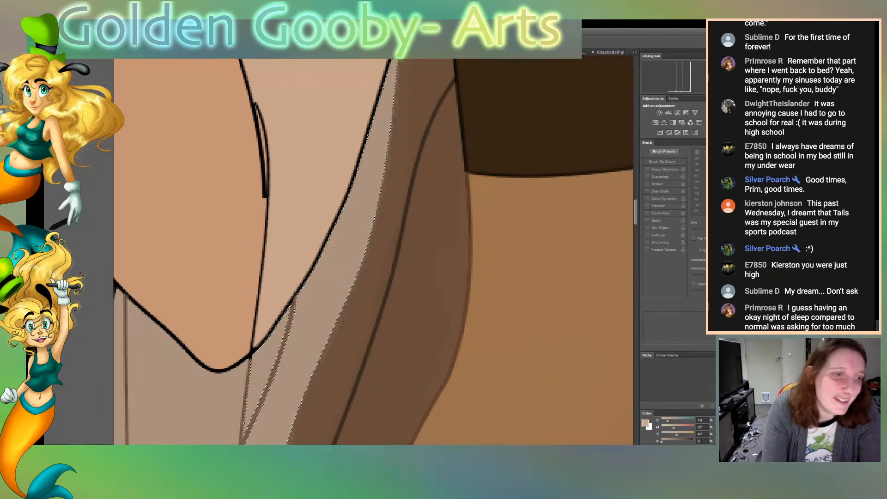
Recolour the black outline between the left upper sleeve and the translucent strip in soft brown, undoing the first light stroke
key("b")
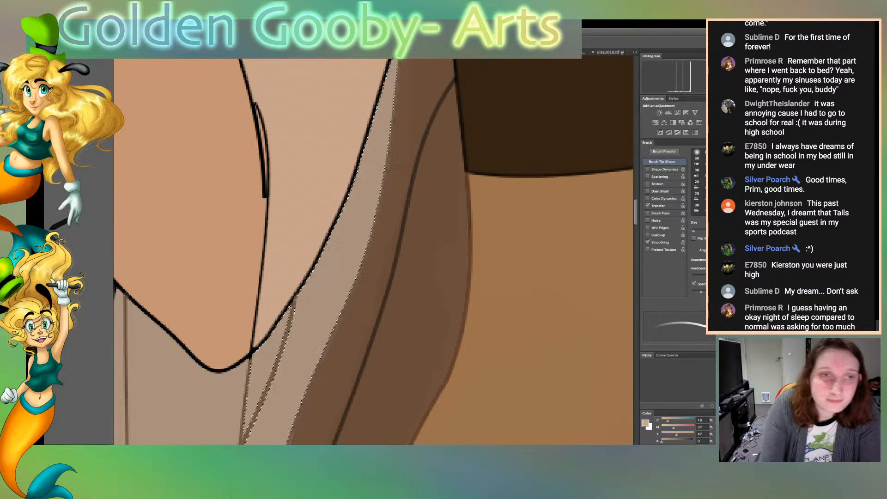
left_click_drag(363, 160, 344, 218)
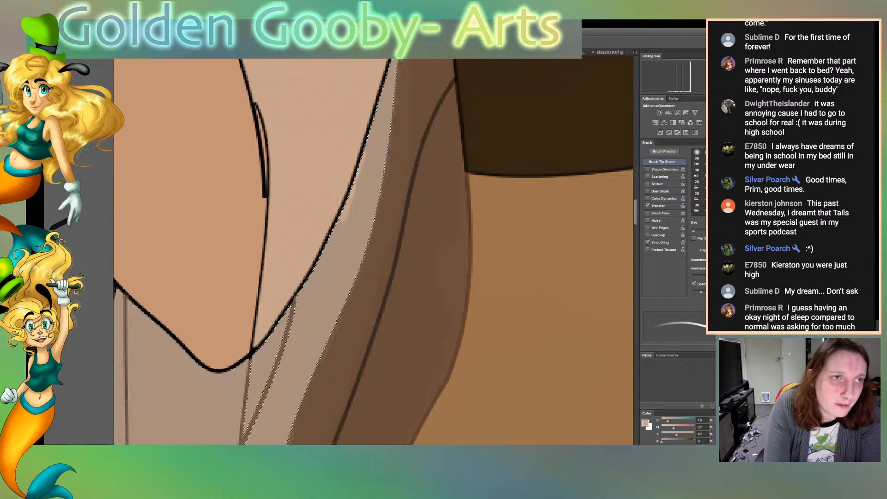
key("ctrl+z")
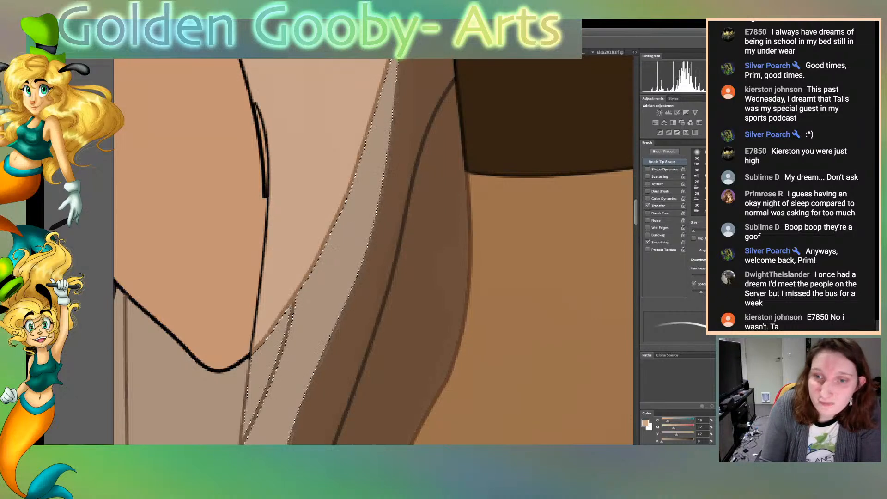
scroll(373, 251, "up", 10)
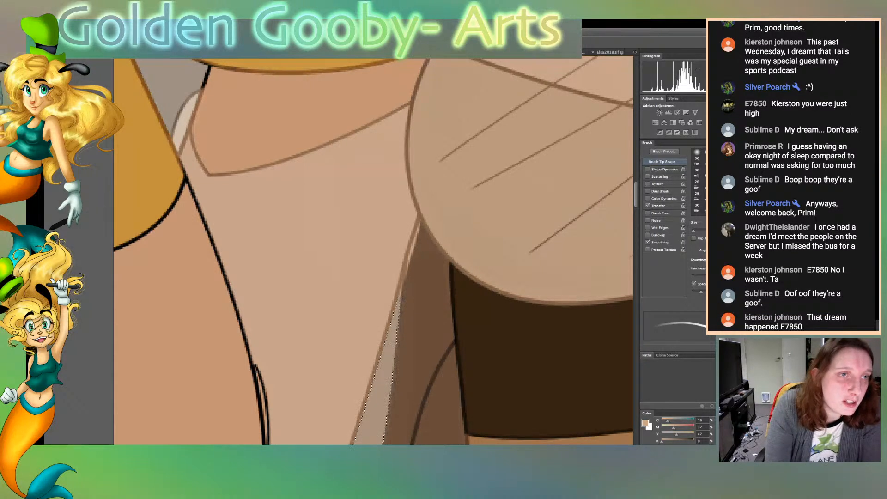
Select the hair area behind the translucent sleeve strip, paint its edge outline in sampled hair brown, and clear the selection
key("w")
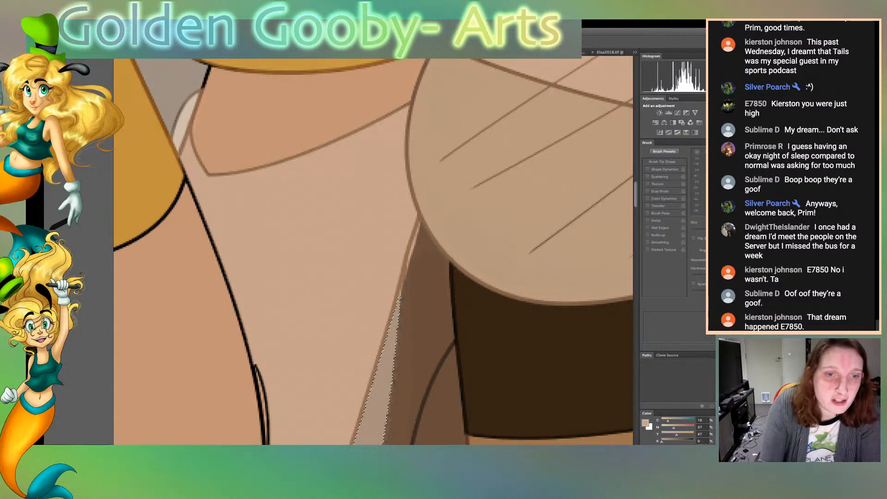
left_click(422, 324)
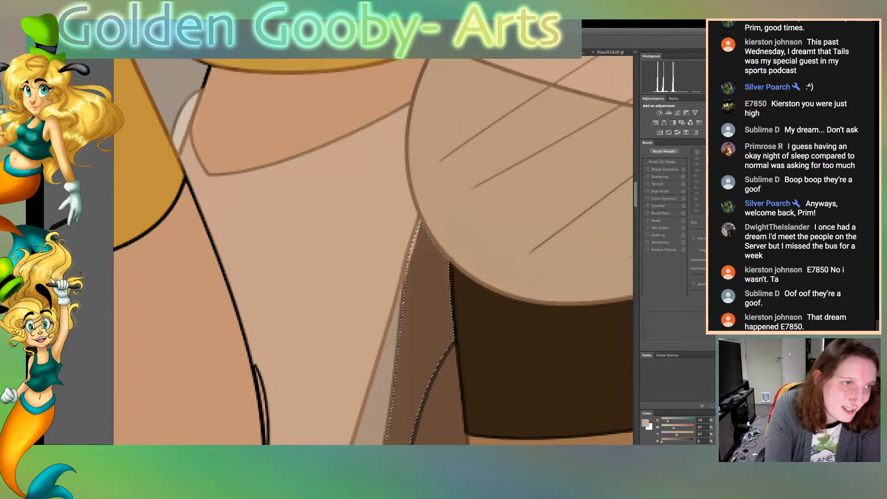
left_click(427, 300)
left_click(194, 323)
left_click(427, 300)
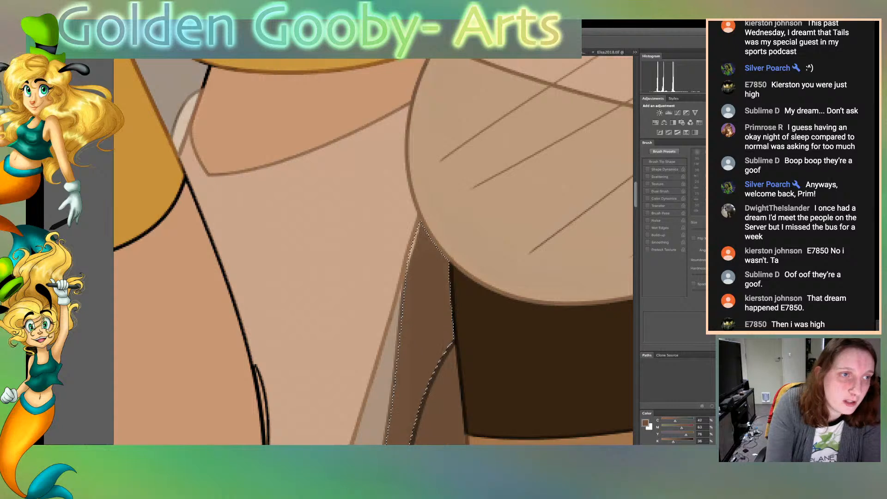
key("b")
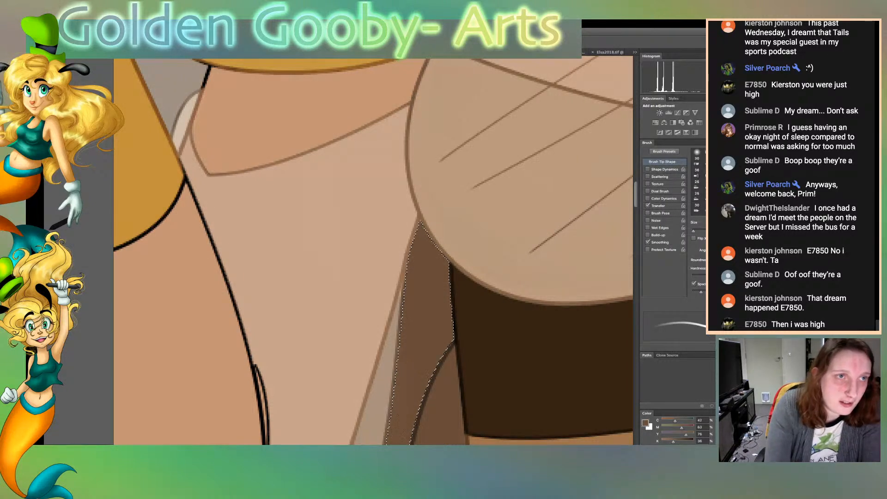
key("ctrl+d")
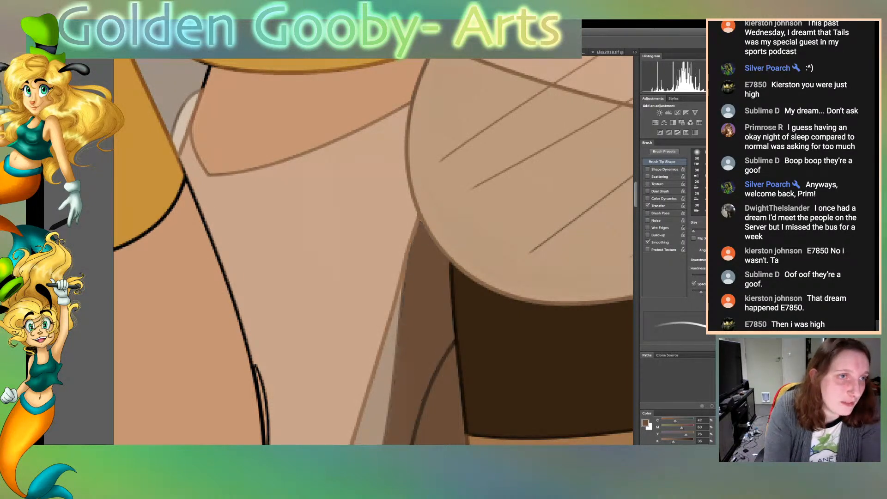
Recolour the black outline of the left upper arm in skin brown, just below and above the gold armband
left_click_drag(202, 88, 209, 67)
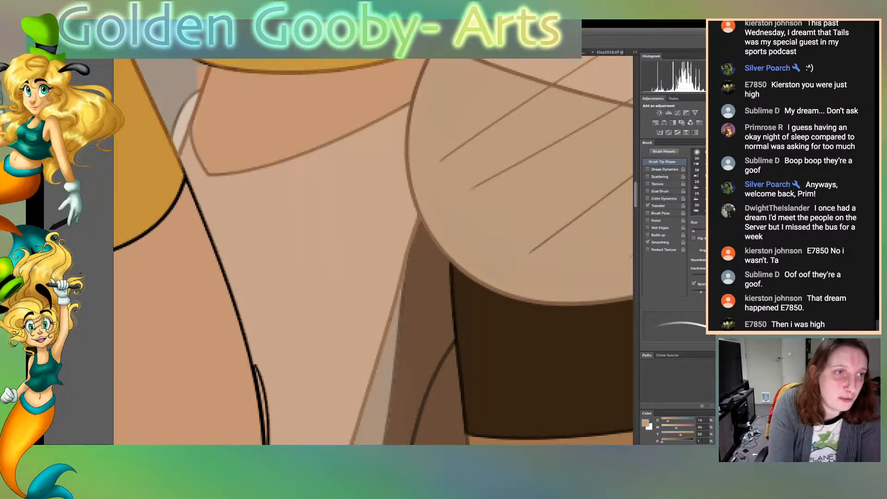
key("l")
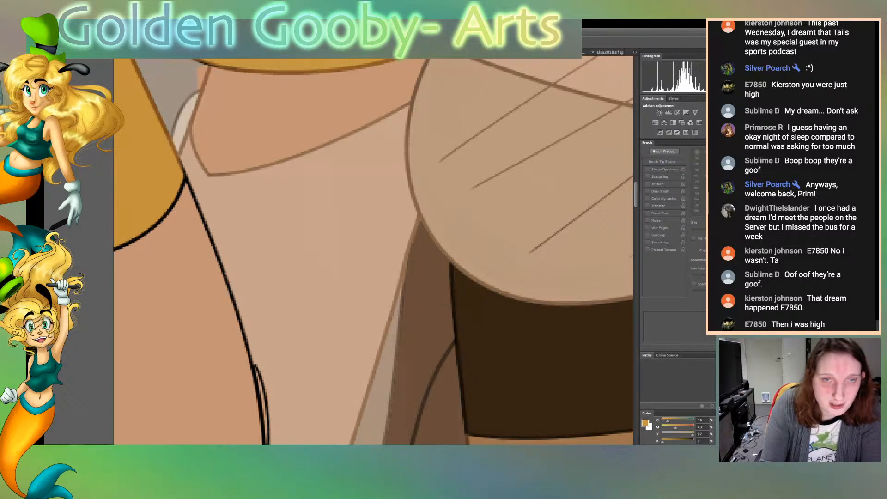
scroll(374, 251, "up", 4)
key("b")
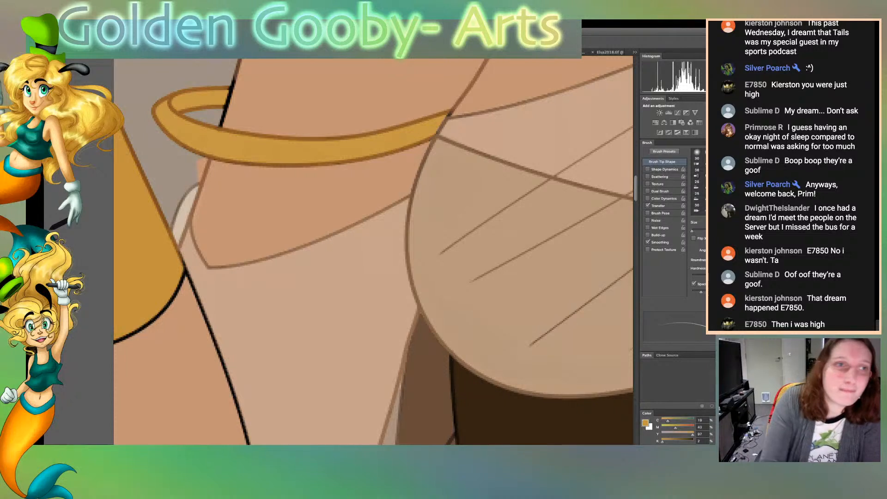
key("i")
key("b")
mouse_move(227, 111)
left_mouse_down()
mouse_move(223, 126)
mouse_move(236, 78)
left_mouse_up()
left_click_drag(222, 118, 226, 104)
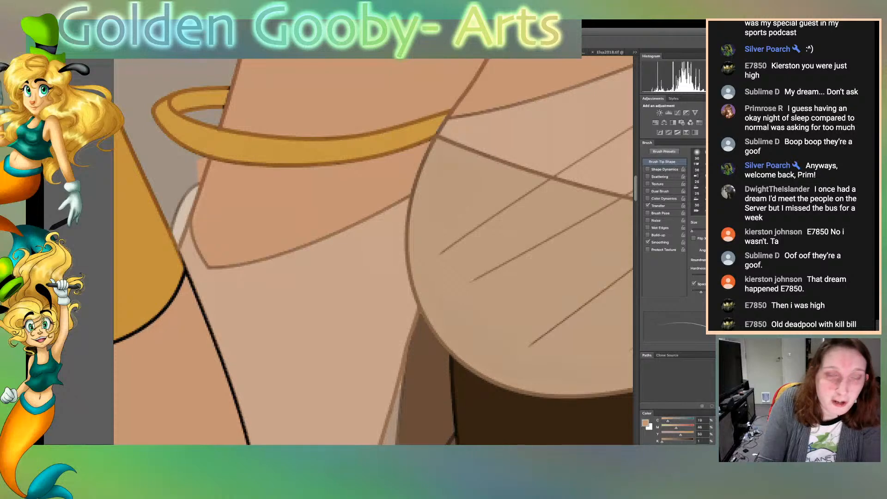
Recolour the remaining black outline at the rear end of the left gold armband, where it meets the arm, in gold
scroll(373, 251, "up", 7)
scroll(373, 251, "down", 1)
scroll(373, 251, "down", 1)
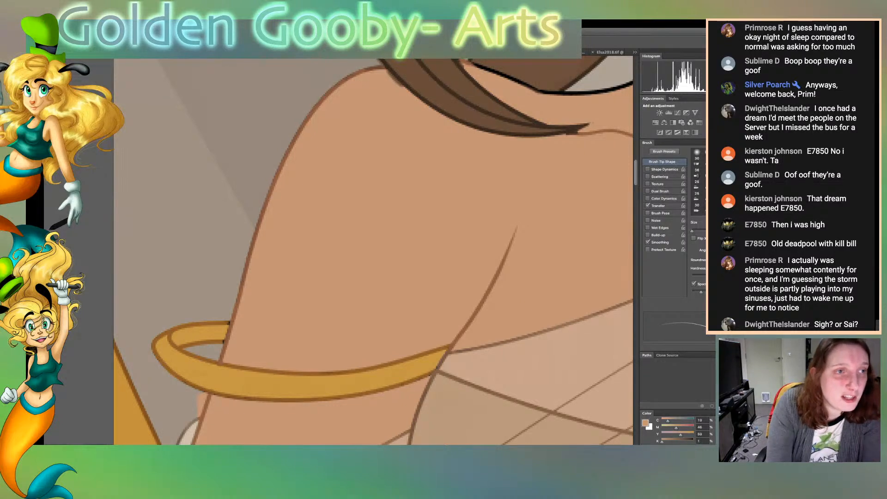
key("w")
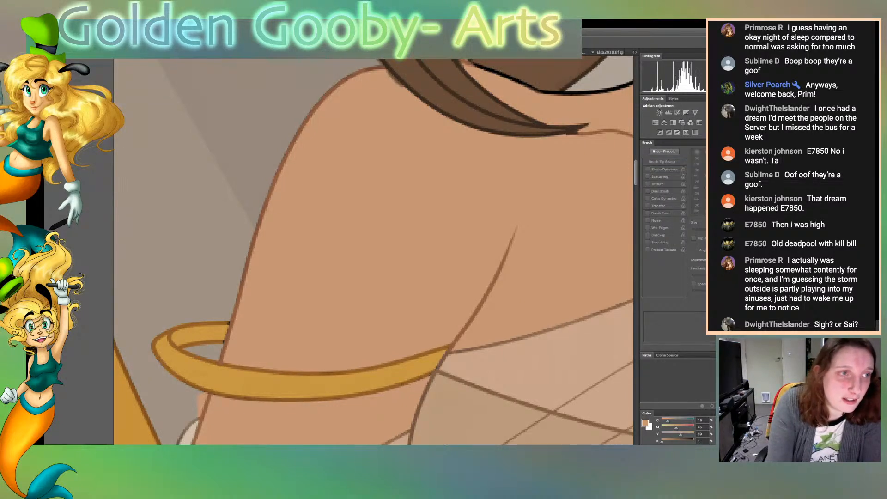
key("b")
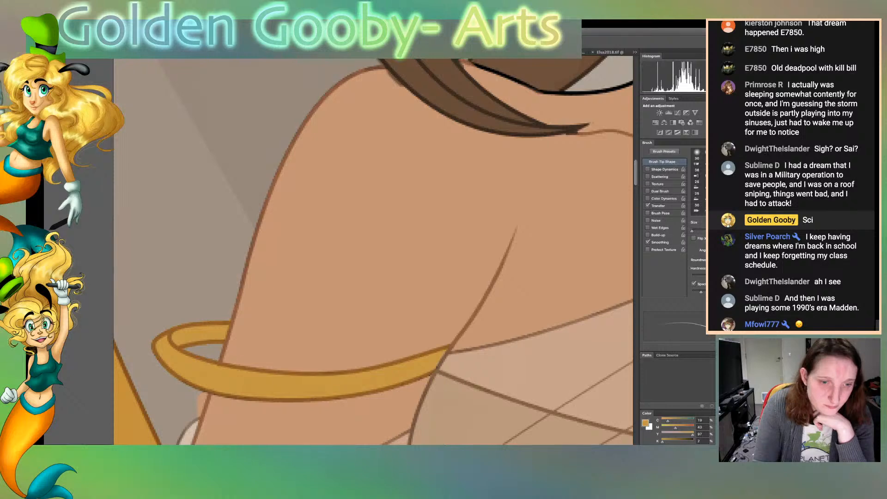
Sample the skin tone and recolour the black outlines of the cheek, earlobe and jaw on the face's right side
key("super+0")
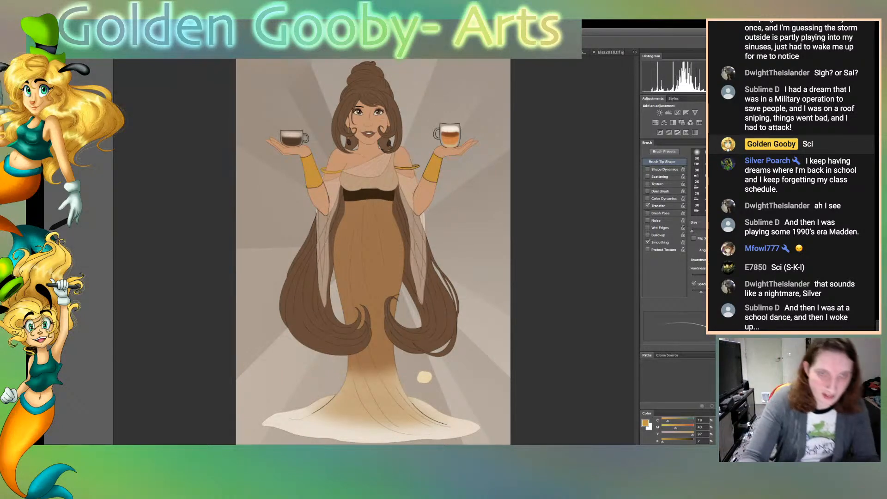
key("super+equal")
key("super+equal")
key("super+equal")
key("super+equal")
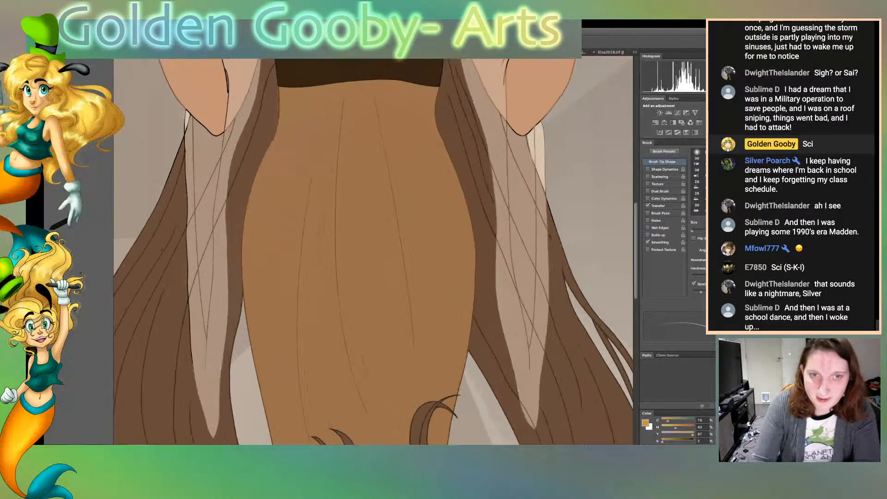
scroll(374, 251, "up", 10)
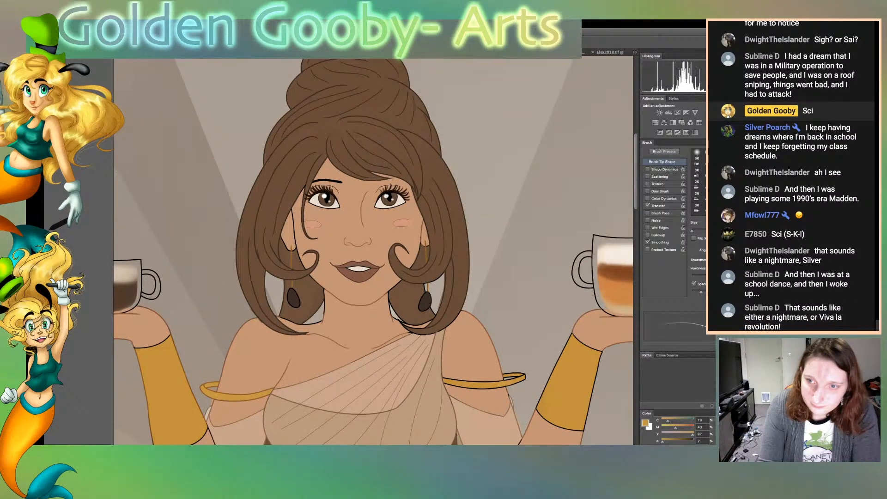
key("super+plus")
key("super+plus")
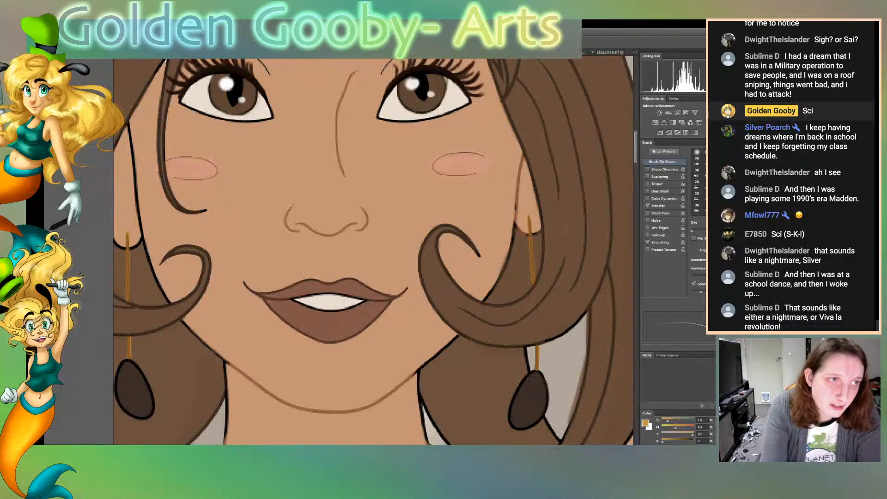
key("space")
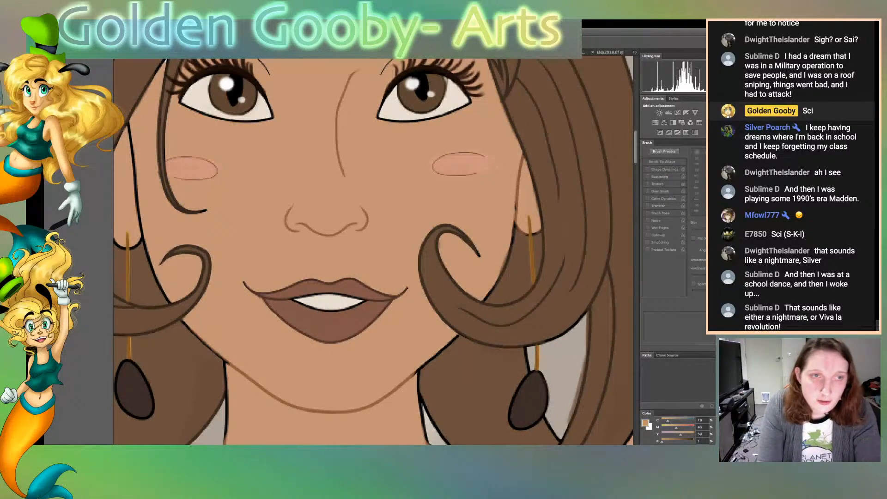
key("b")
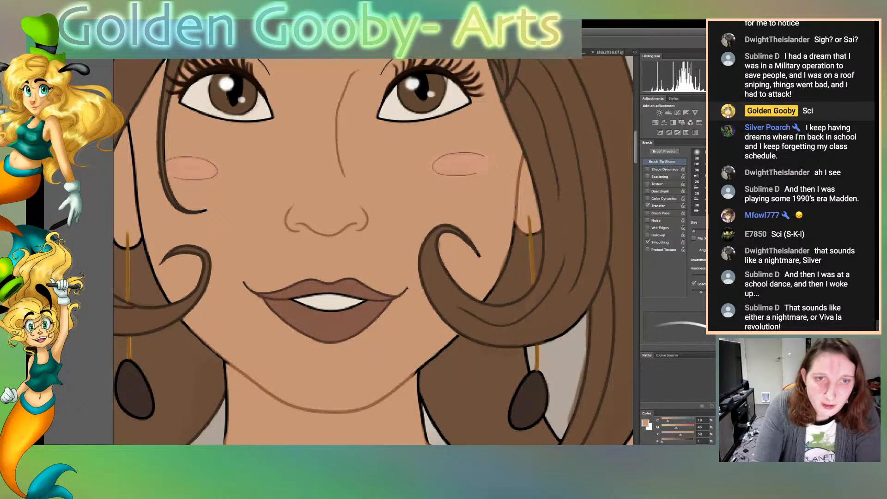
mouse_move(486, 299)
left_mouse_down()
mouse_move(515, 220)
mouse_move(525, 238)
left_mouse_up()
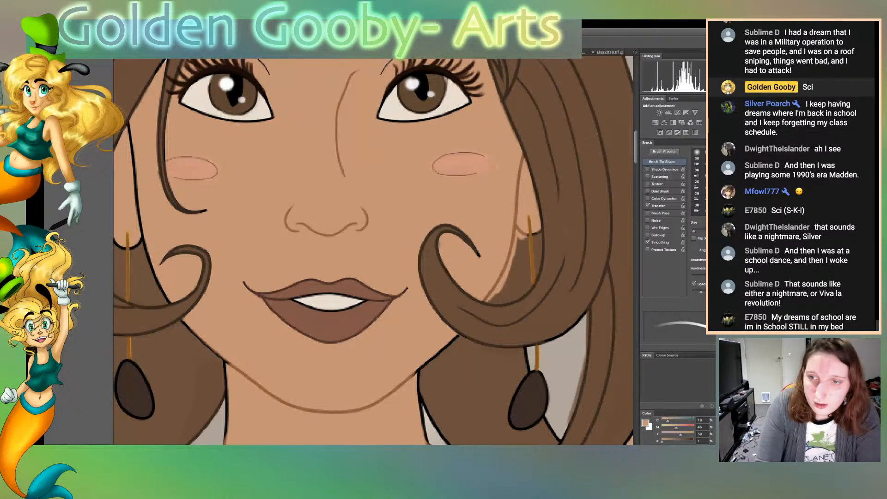
left_click_drag(533, 235, 539, 233)
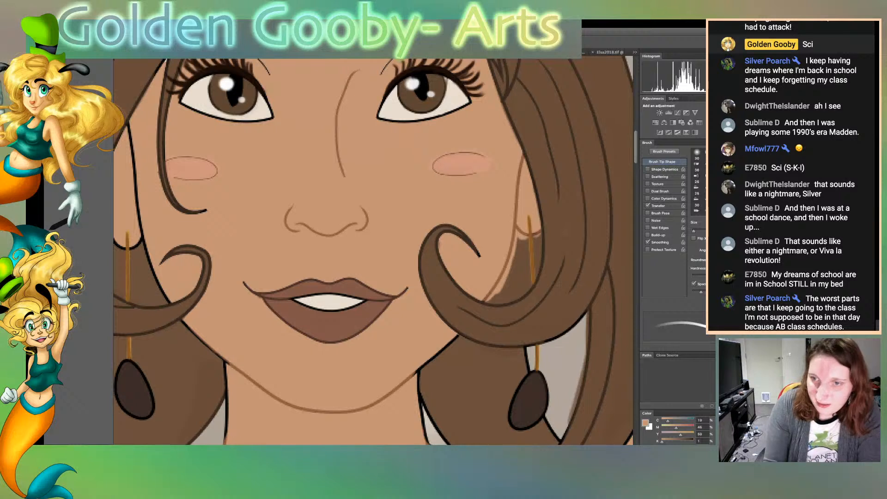
mouse_move(415, 375)
left_mouse_down()
mouse_move(460, 335)
mouse_move(445, 354)
left_mouse_up()
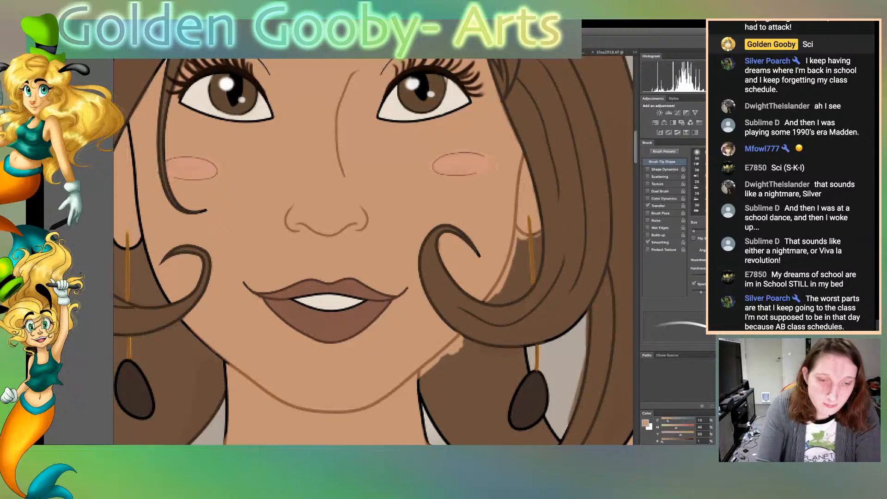
Recolour the black outlines of the jaw and neck on the face's left side in skin tone
scroll(373, 251, "left", 5)
left_click_drag(339, 320, 384, 363)
left_click_drag(336, 320, 369, 354)
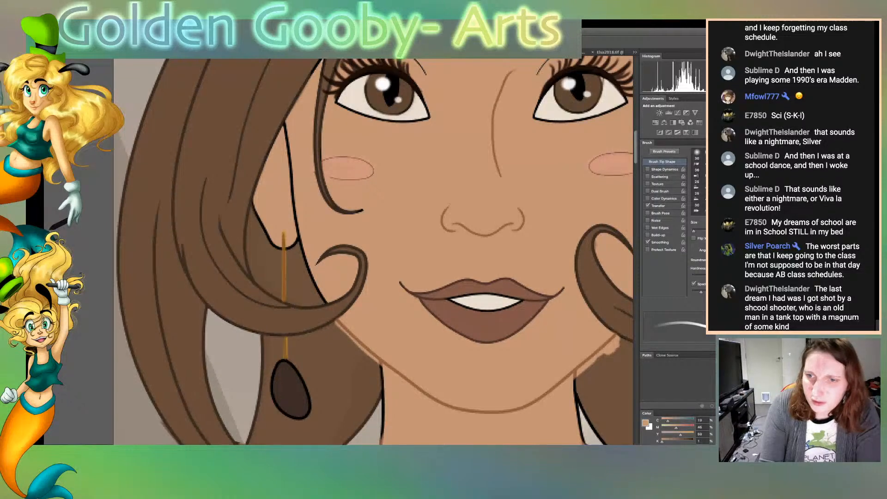
left_click_drag(381, 364, 382, 442)
Recolour the black outlines of the left cheek and left ear, down to the earlobe, in skin tone
left_click_drag(295, 224, 310, 272)
left_click_drag(296, 241, 327, 303)
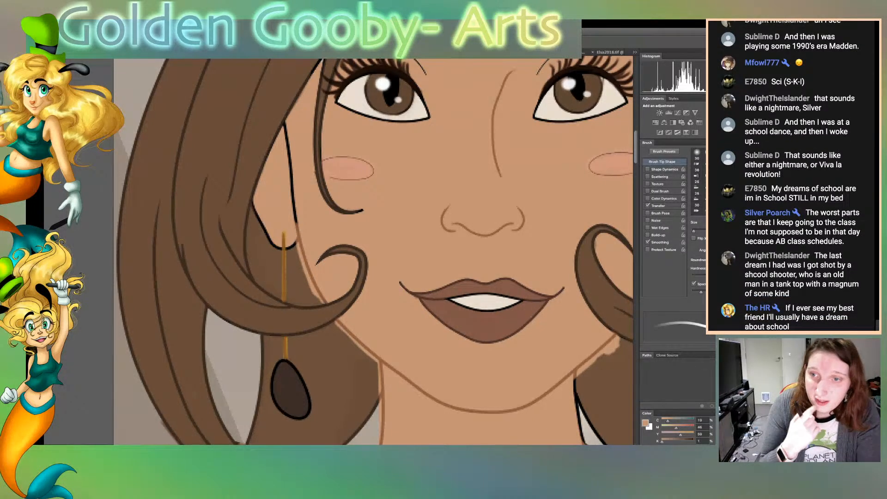
left_click_drag(296, 225, 284, 122)
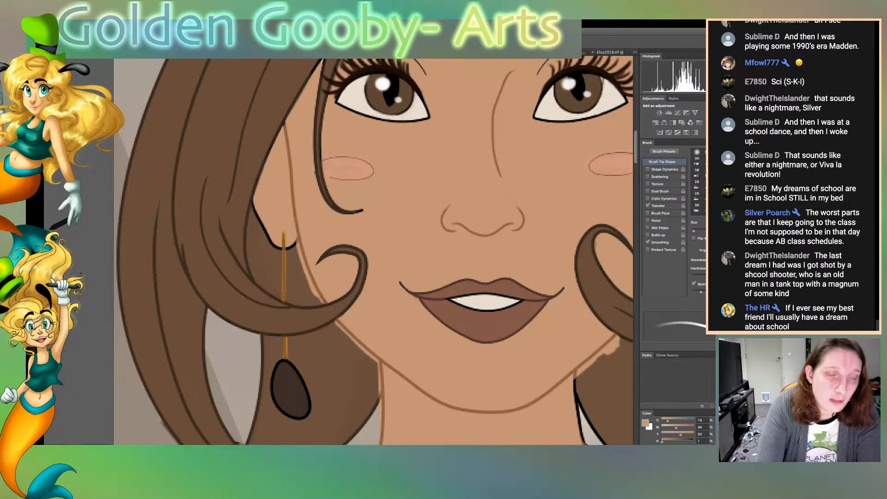
mouse_move(252, 200)
left_mouse_down()
mouse_move(276, 249)
mouse_move(291, 251)
left_mouse_up()
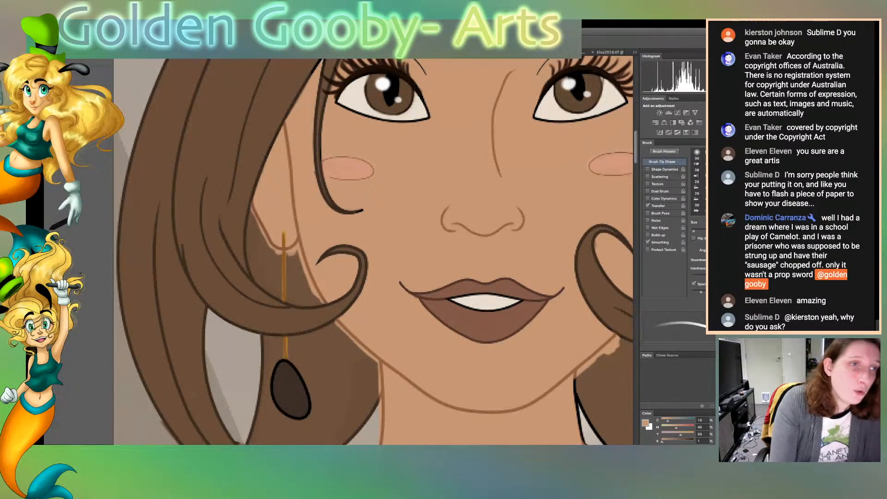
Select the hair areas behind the ears and jaw on both sides of the face
key("space")
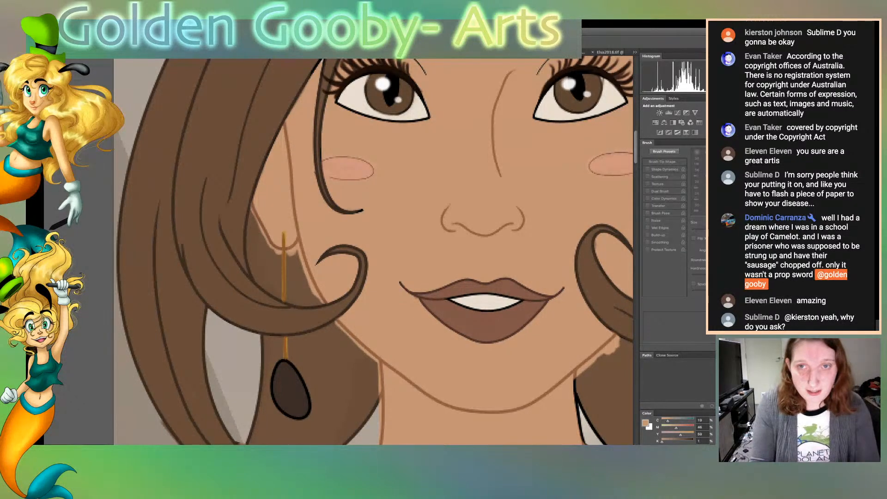
left_click(330, 377)
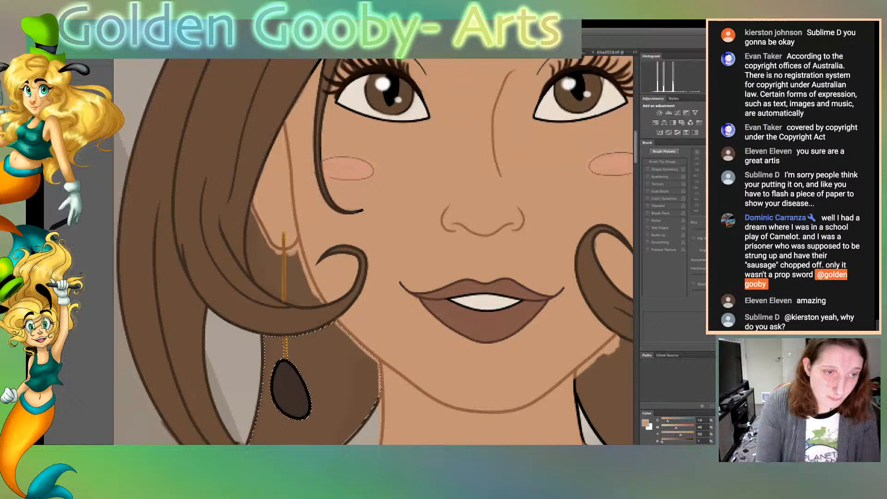
left_click(268, 272, "shift")
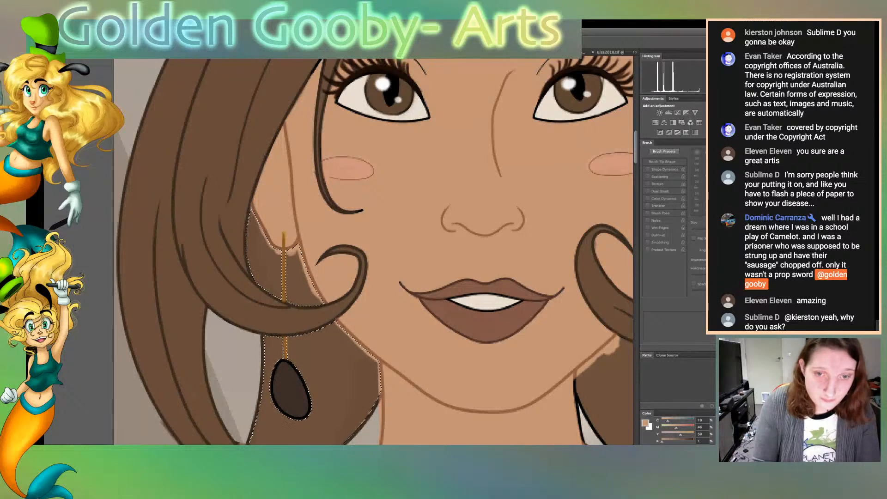
scroll(373, 252, "right", 6)
left_click(355, 392, "shift")
left_click(401, 270, "shift")
left_click(420, 256, "shift")
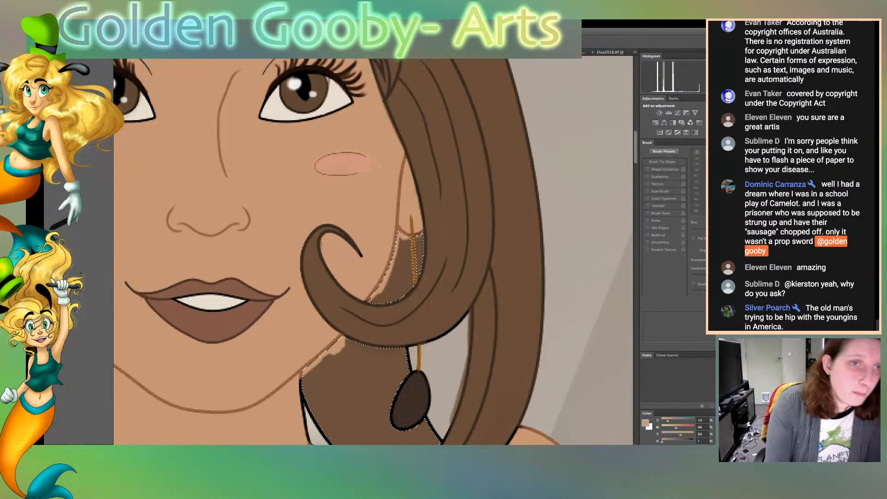
Sample the hair brown, paint over the stray skin colour inside the selected hair areas, and clear the selection
left_click(353, 372, "alt")
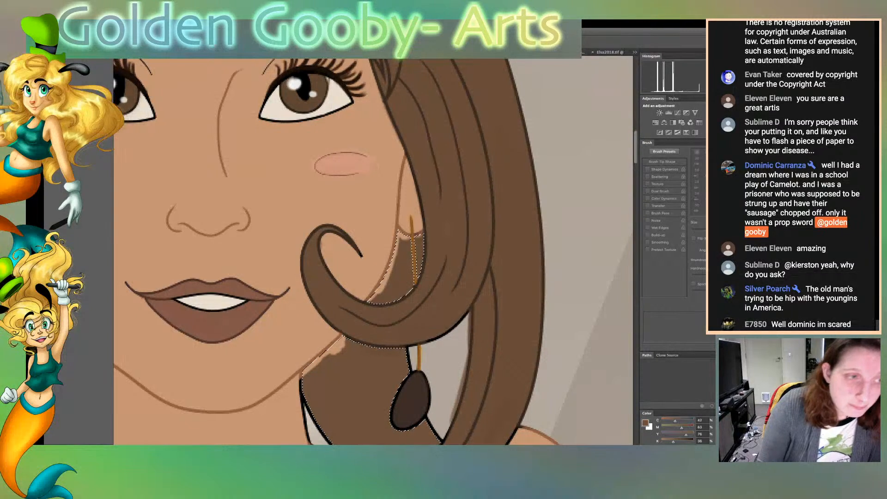
key("b")
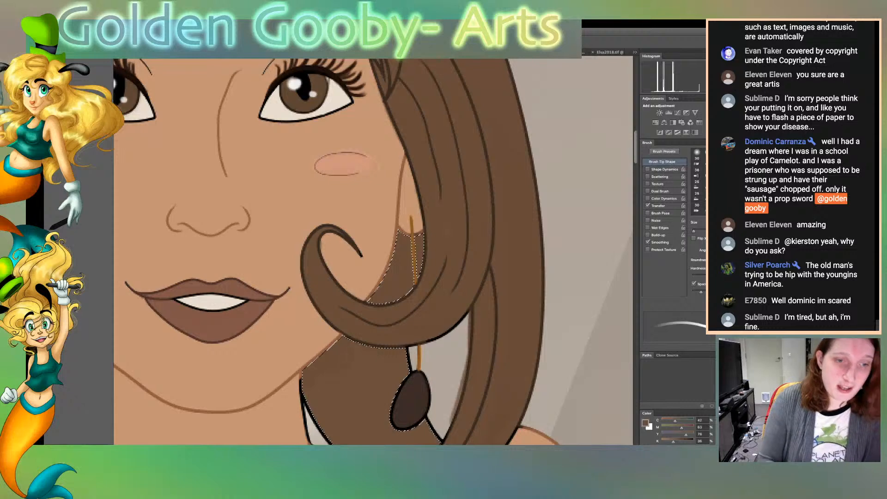
scroll(373, 251, "left", 10)
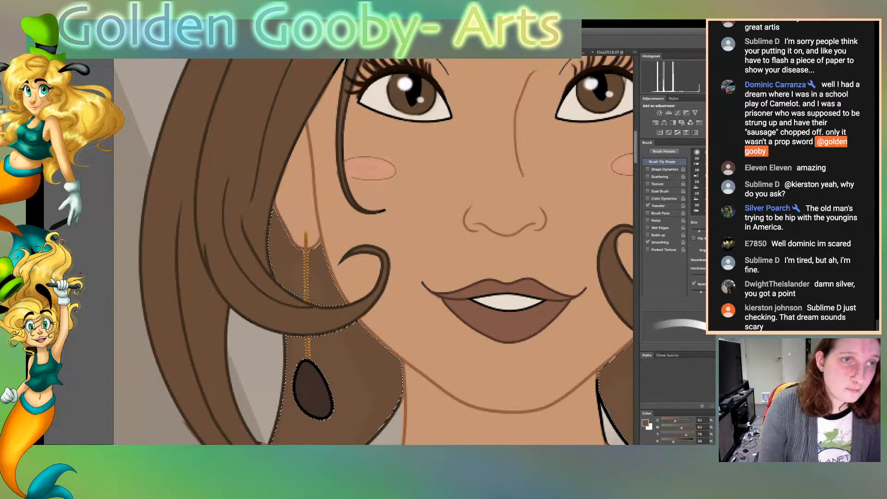
key("super+d")
With a smaller brush, recolour the black outlines around the gap in the left hair lock in dark brown
key("w")
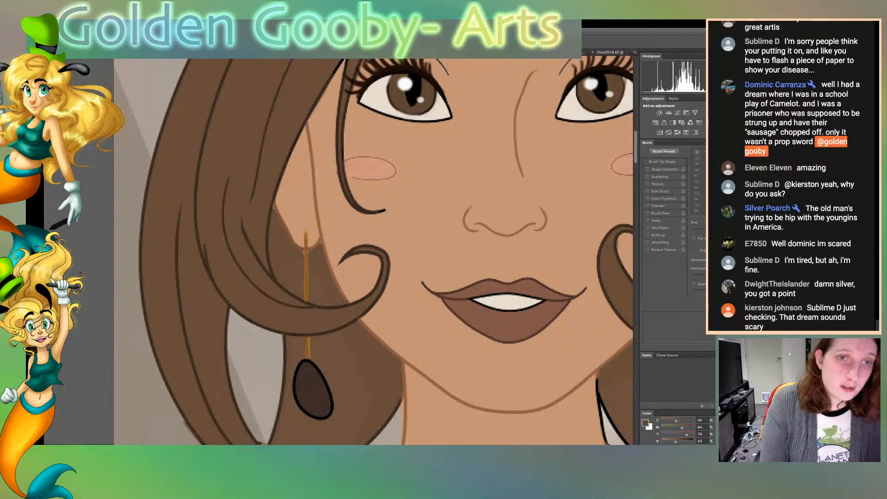
key("b")
key("[")
key("[")
key("[")
key("[")
key("[")
key("[")
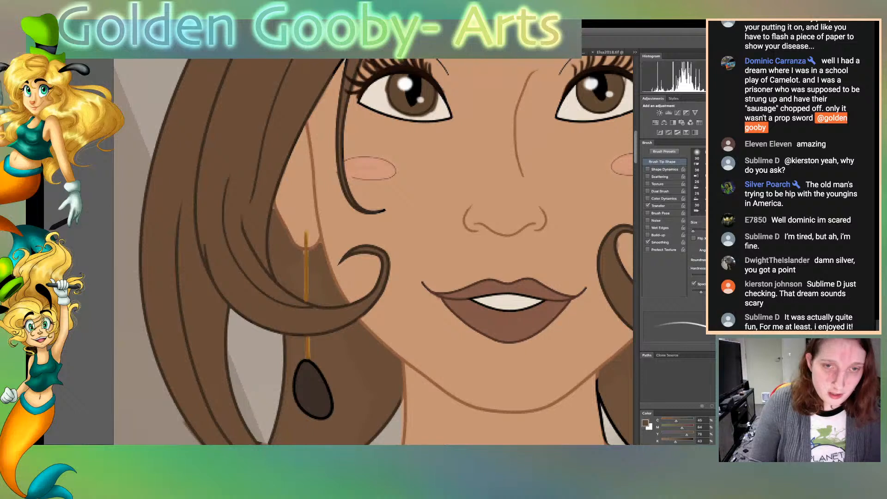
scroll(373, 251, "right", 10)
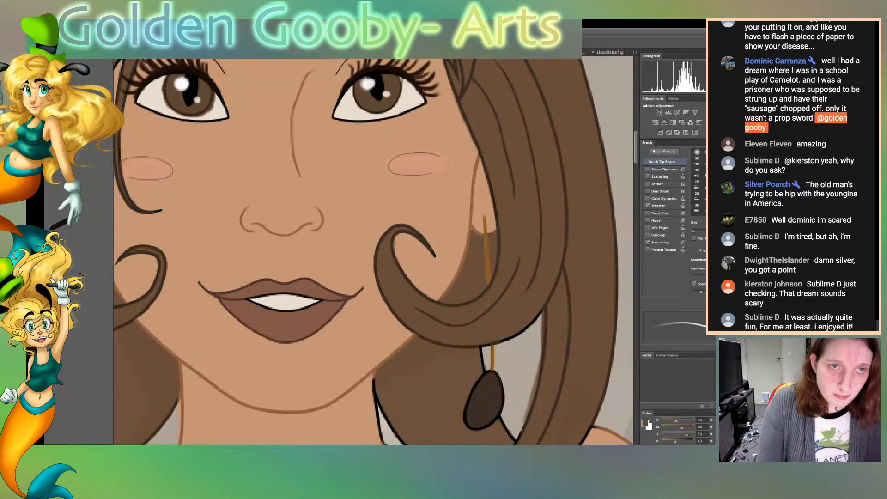
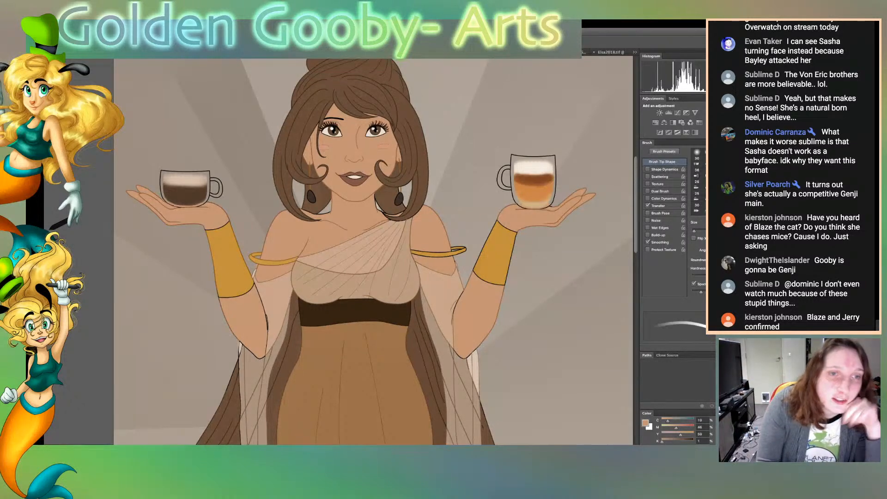
Review the whole figure, the dress, the face and the updo for outlines that still need recolouring
scroll(373, 252, "down", 1)
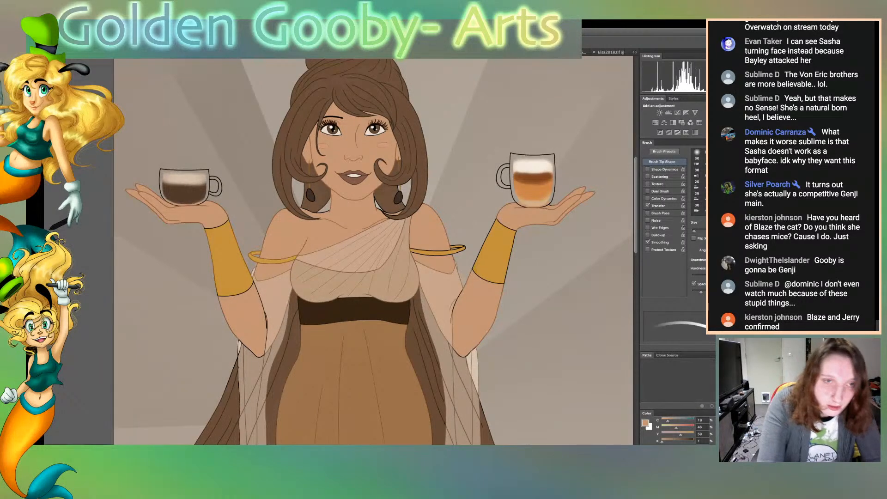
key("ctrl+0")
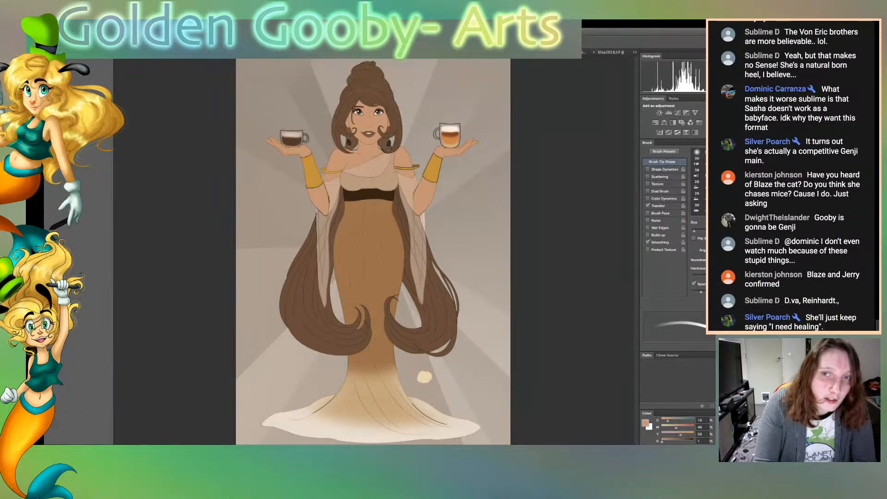
scroll(698, 182, "down", 5)
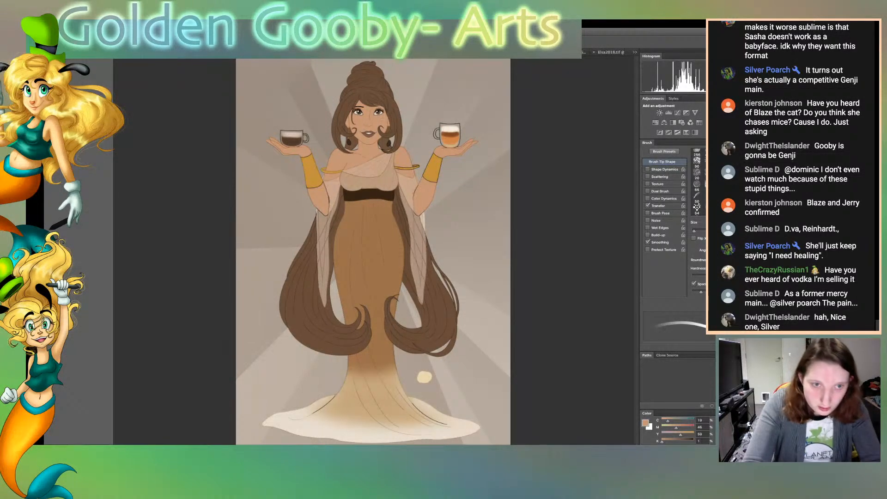
key("super+plus")
key("super+plus")
key("super+plus")
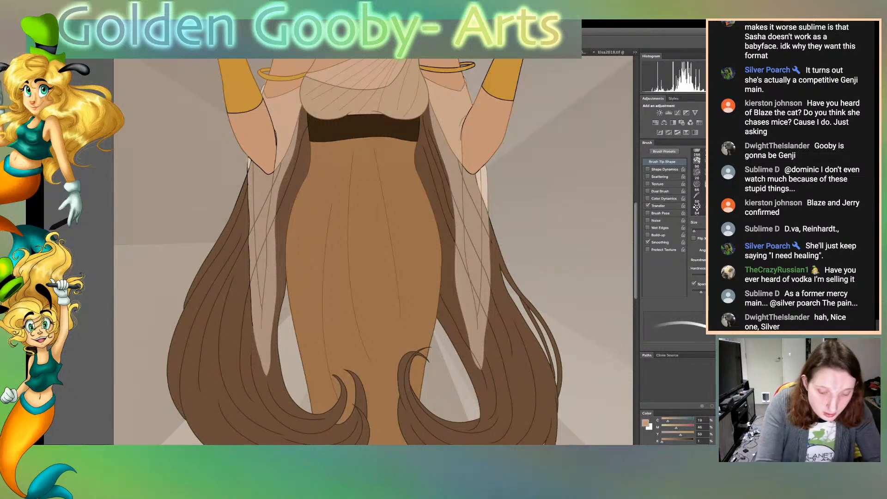
key("super+plus")
key("super+plus")
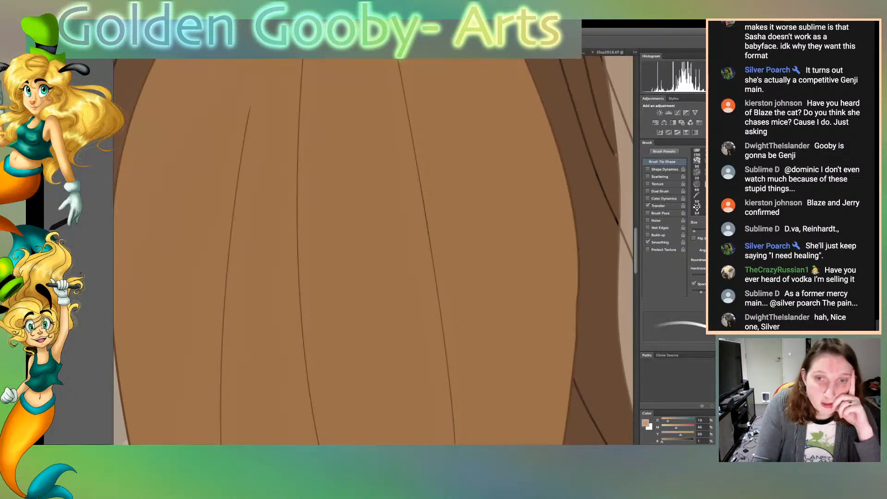
scroll(373, 252, "up", 18)
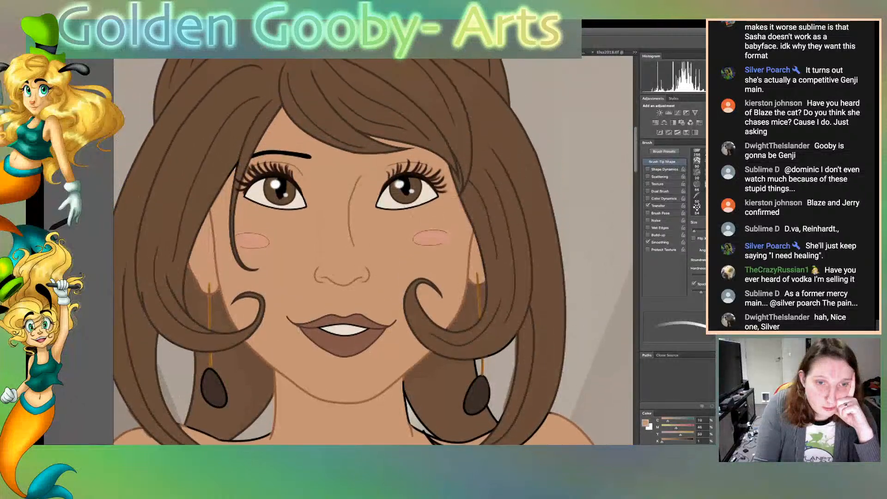
scroll(374, 252, "up", 10)
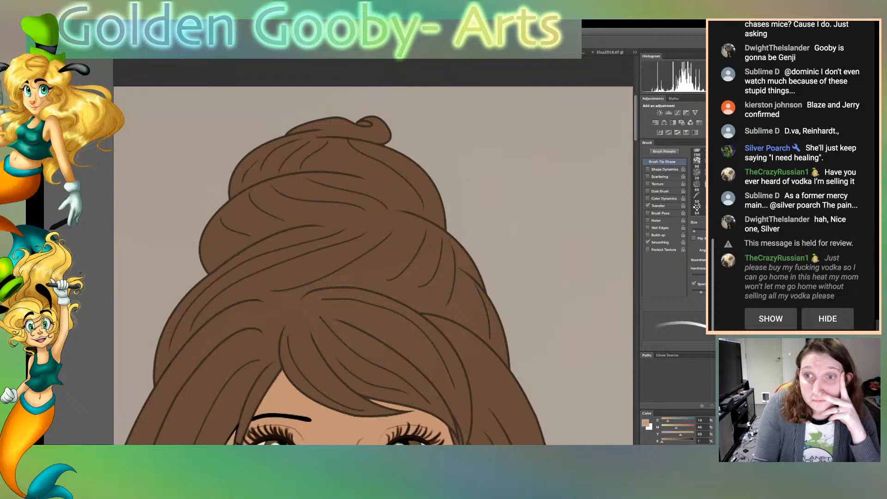
scroll(373, 252, "down", 10)
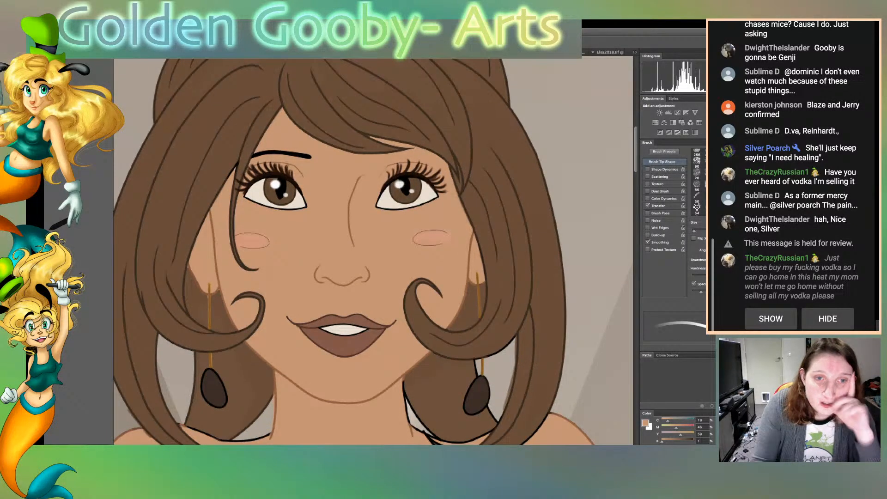
Sample the off-white of the eyes and brush it over the black lower outlines of both eyes
key("ctrl+plus")
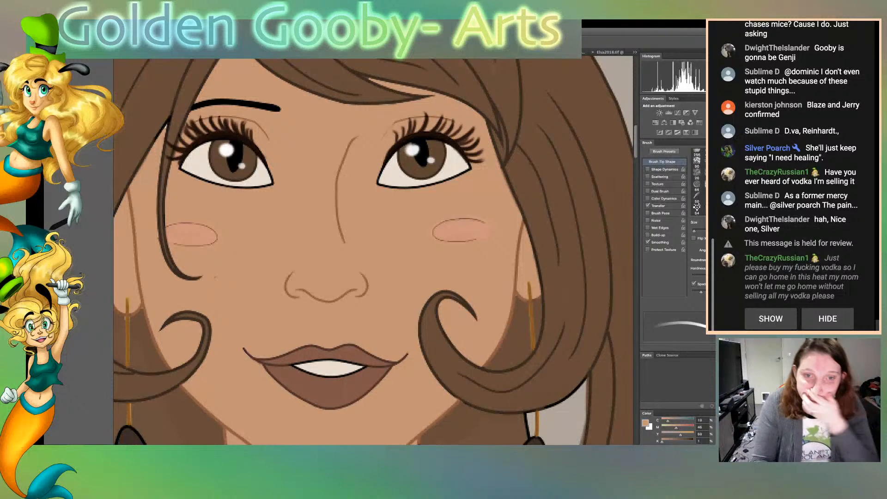
key("l")
left_click(392, 171)
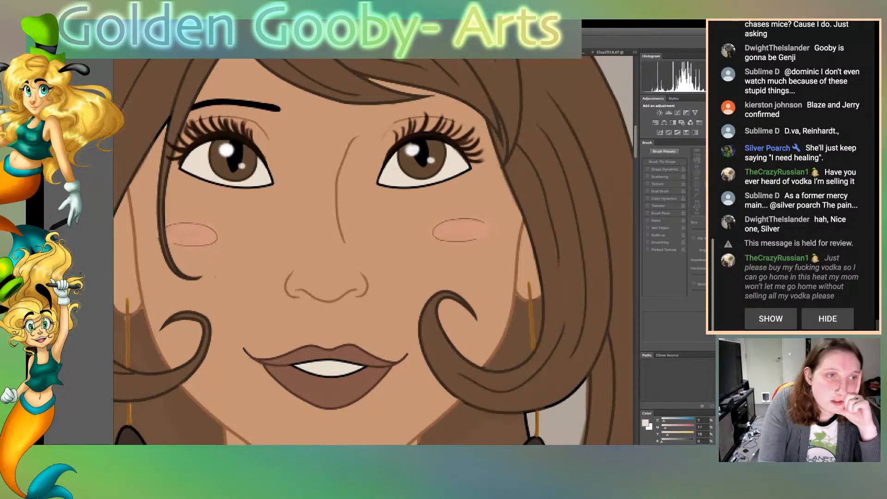
key("b")
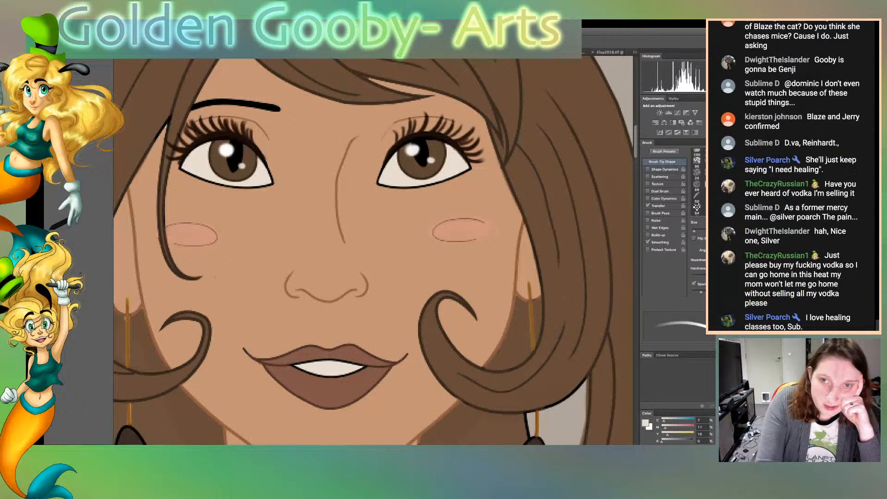
left_click_drag(267, 161, 275, 184)
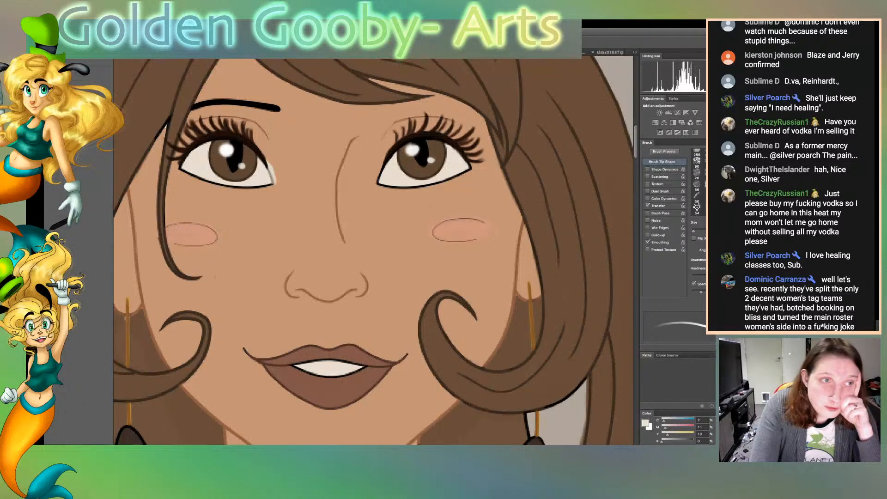
mouse_move(180, 167)
left_mouse_down()
mouse_move(241, 192)
mouse_move(274, 184)
left_mouse_up()
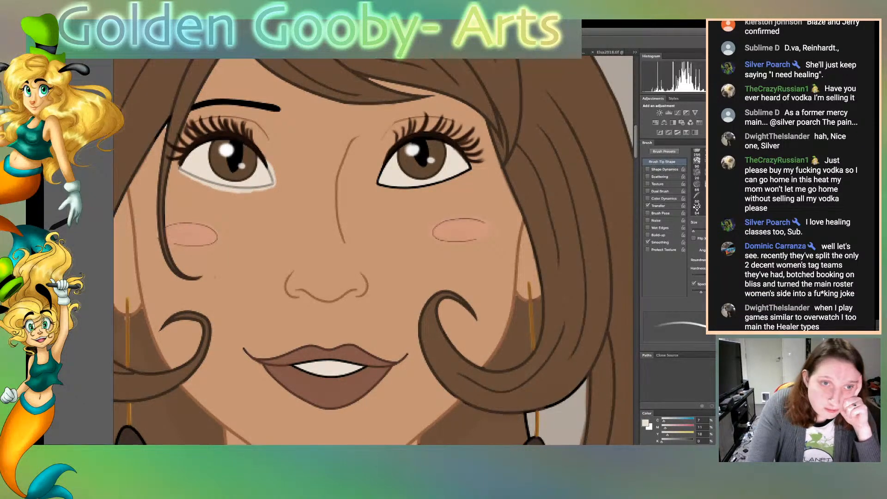
mouse_move(383, 167)
left_mouse_down()
mouse_move(377, 185)
mouse_move(403, 188)
mouse_move(471, 166)
left_mouse_up()
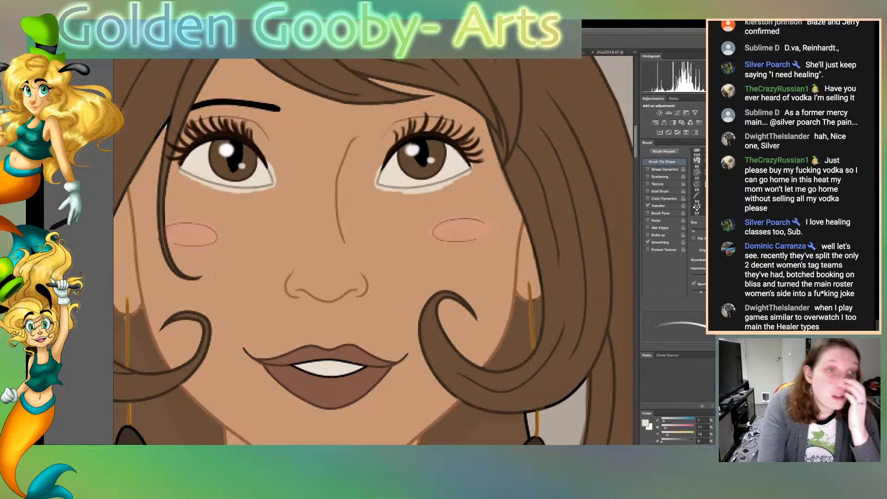
Select the face skin, sample its tone, paint over the off-white spill below both eyes, and clear the selection
key("v")
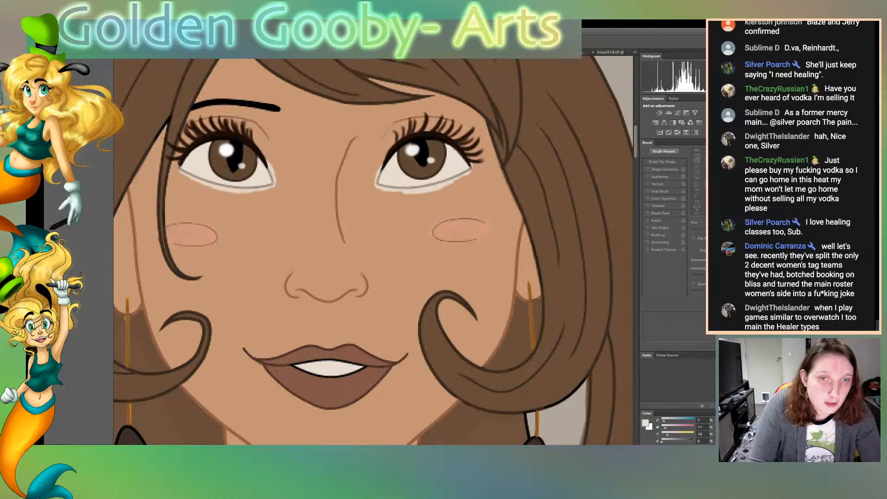
left_click(258, 254)
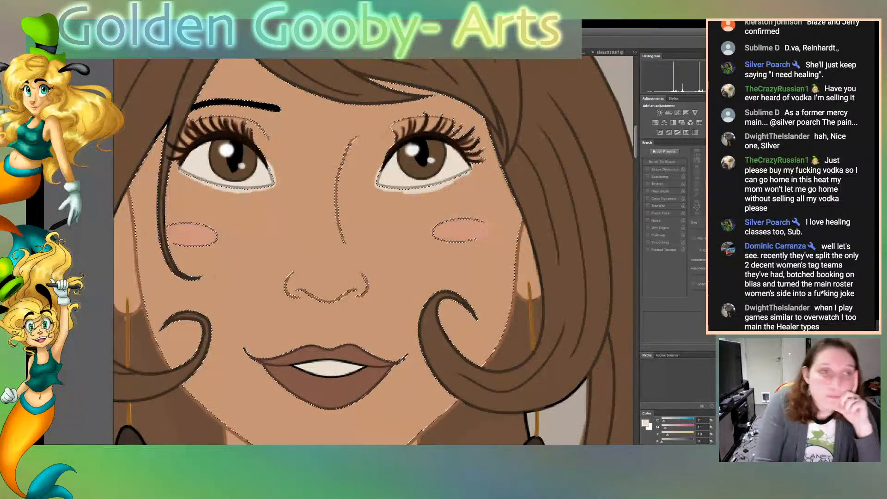
left_click(277, 240)
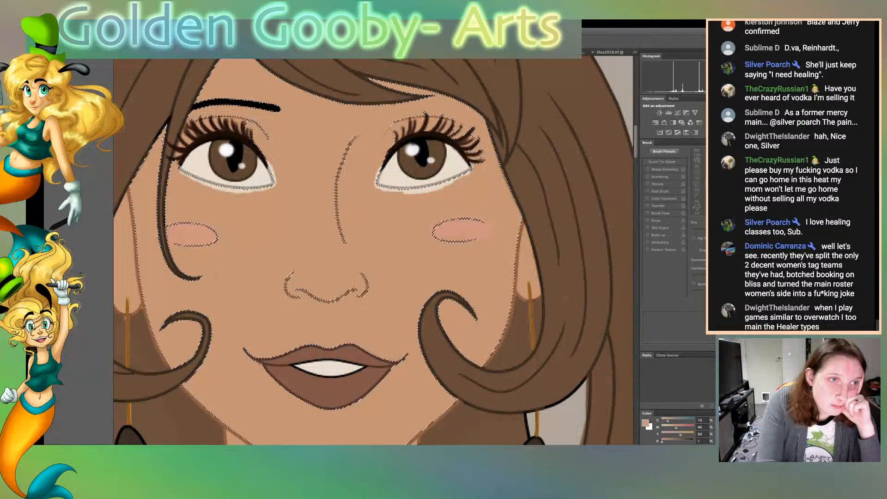
key("b")
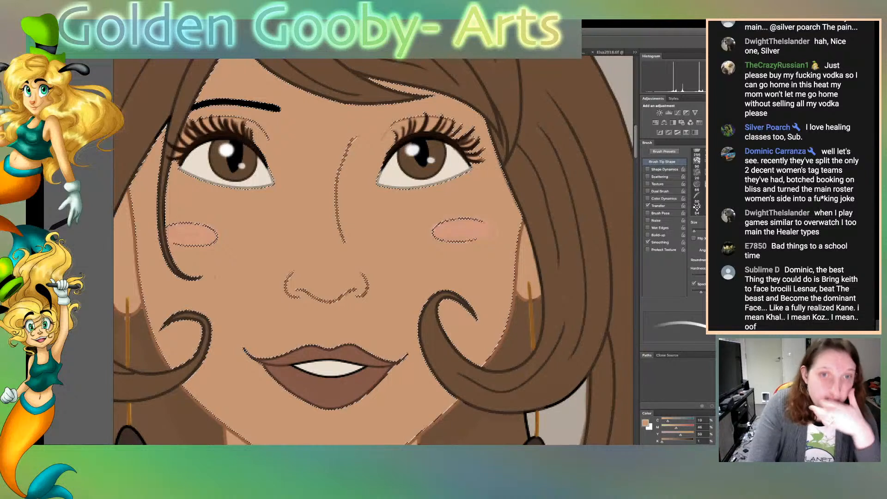
key("ctrl+d")
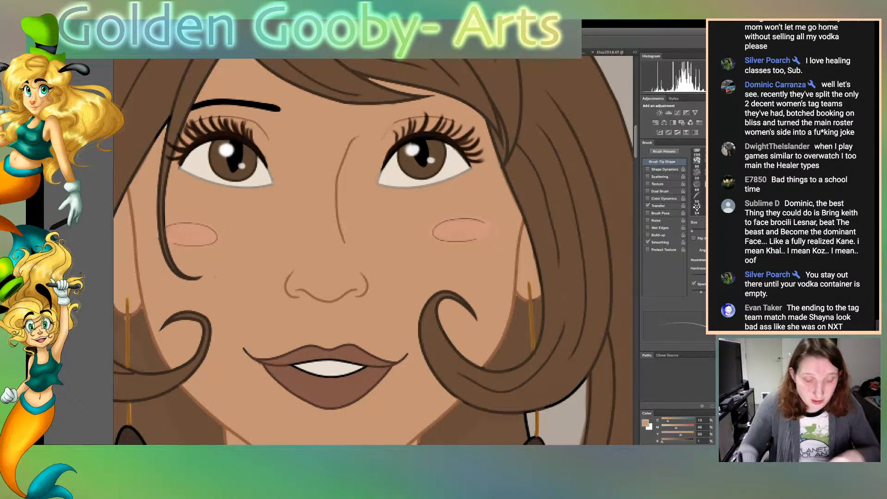
Inspect the eyes, cheeks, nose and hair up close for leftover black outlines and stray marks
key("ctrl+plus")
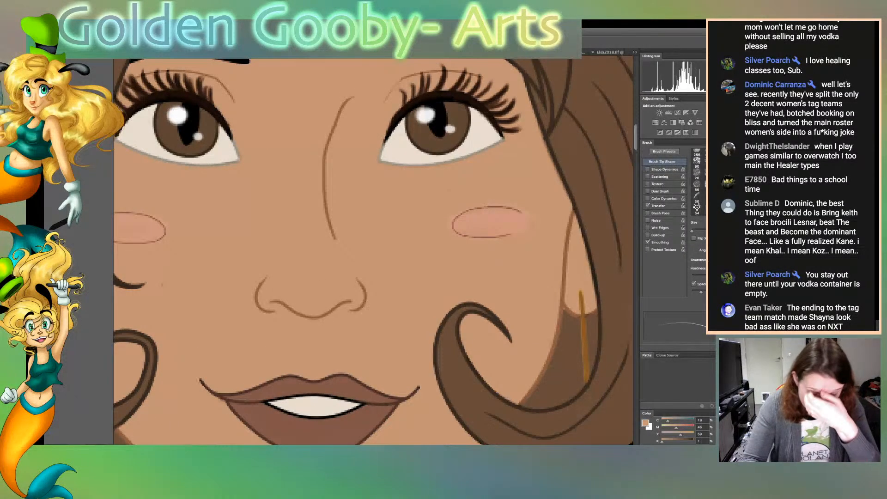
key("ctrl+plus")
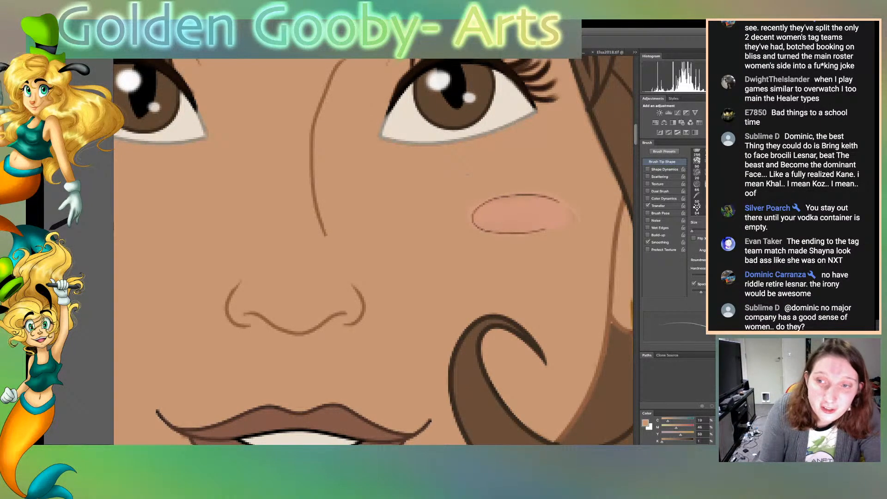
scroll(373, 250, "left", 10)
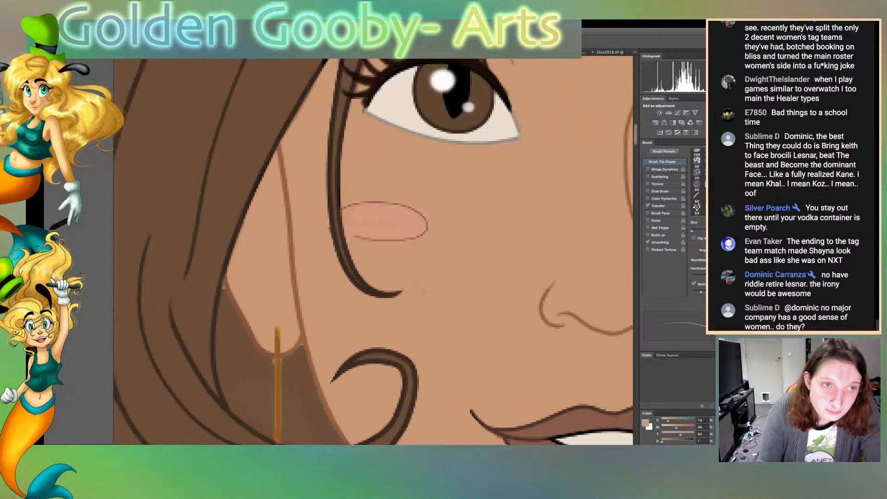
scroll(373, 251, "up", 2)
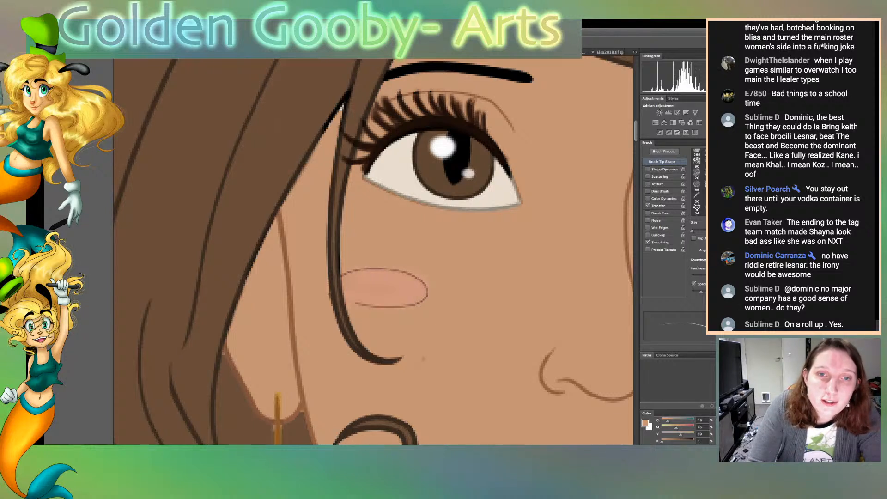
scroll(373, 251, "right", 4)
scroll(373, 251, "right", 3)
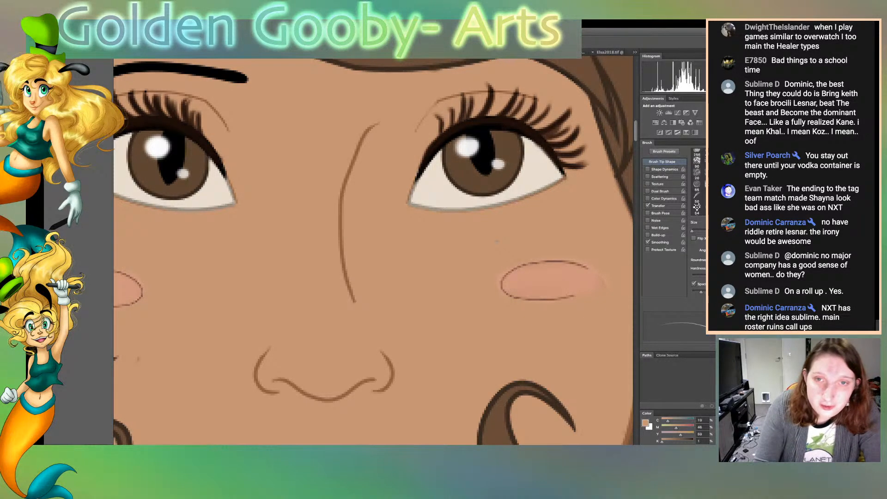
scroll(373, 252, "up", 15)
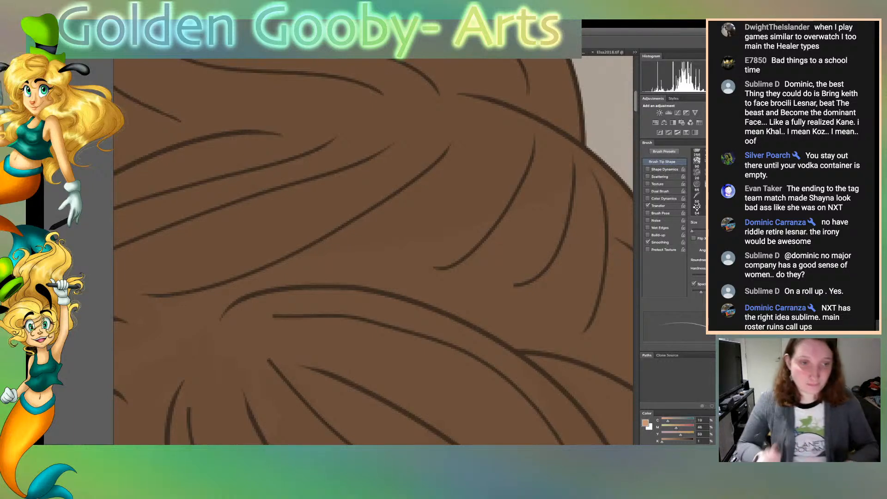
Select the brown hair area of the updo and side locks, and sample its brown as the painting colour
key("super+minus")
key("super+minus")
key("super+minus")
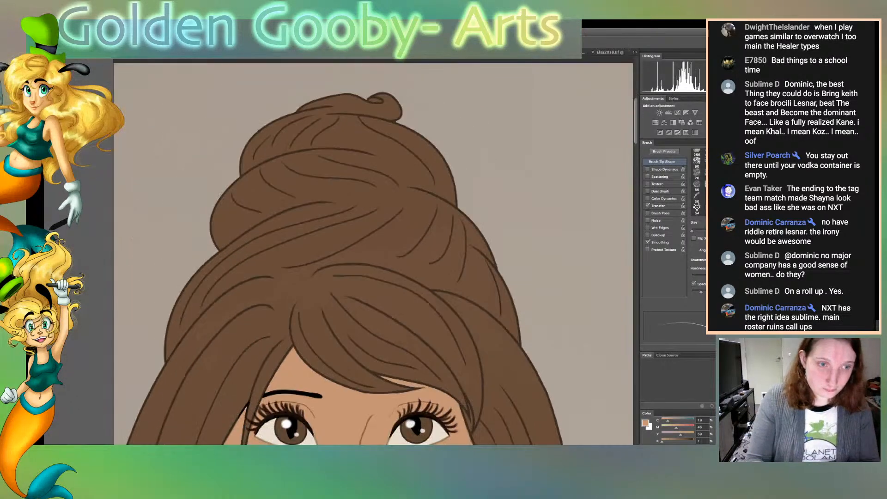
key("w")
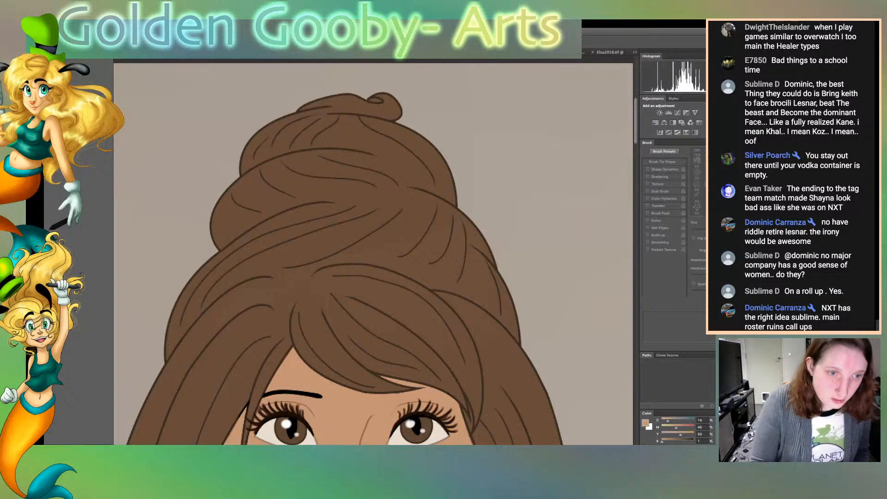
left_click(344, 240)
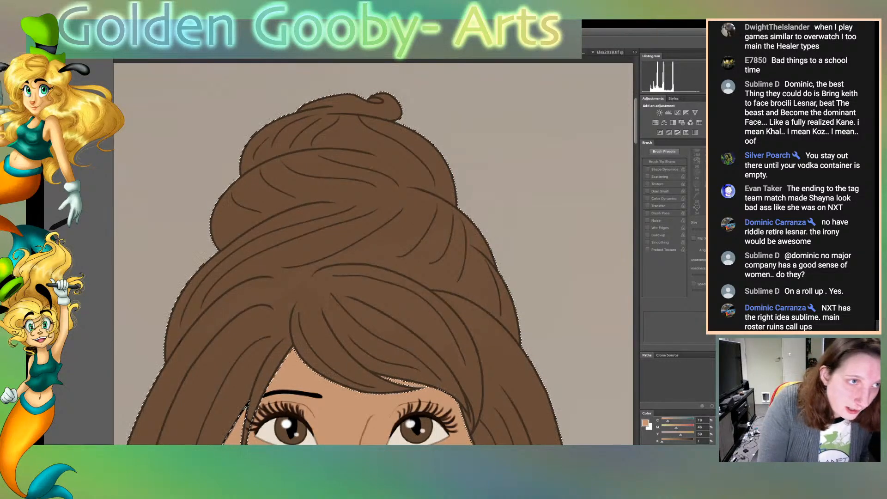
left_click(344, 240)
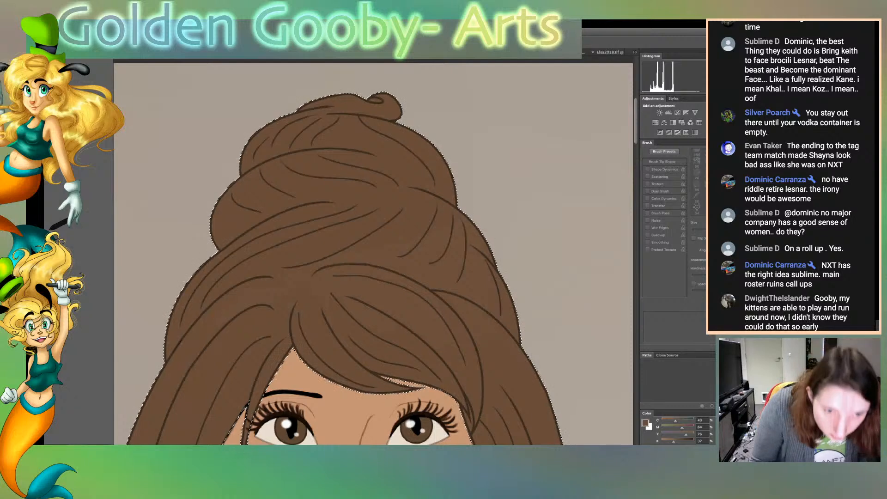
left_click(344, 241)
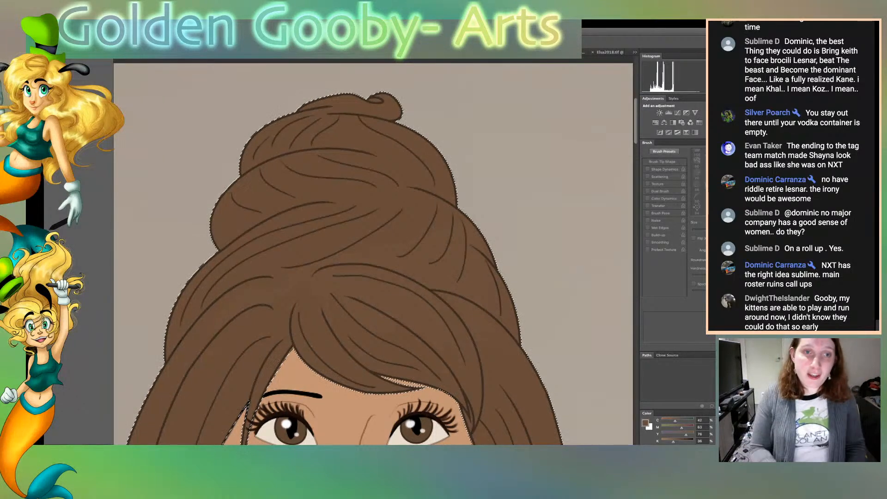
Switch to the Brush, enlarge its tip, and look over the selected hair from the updo down to the side curls
key("b")
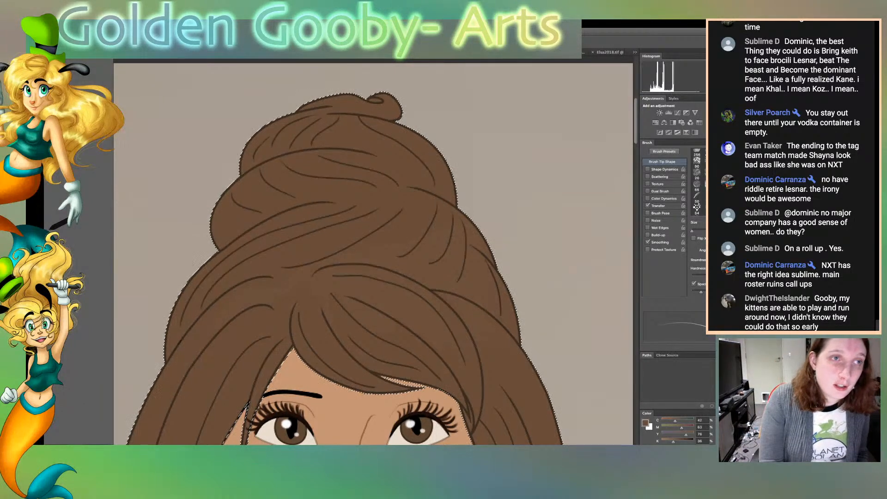
key("bracketright")
key("bracketright")
key("bracketright")
key("bracketright")
key("bracketright")
key("bracketright")
key("bracketright")
key("bracketright")
key("bracketright")
key("bracketright")
key("bracketright")
key("bracketright")
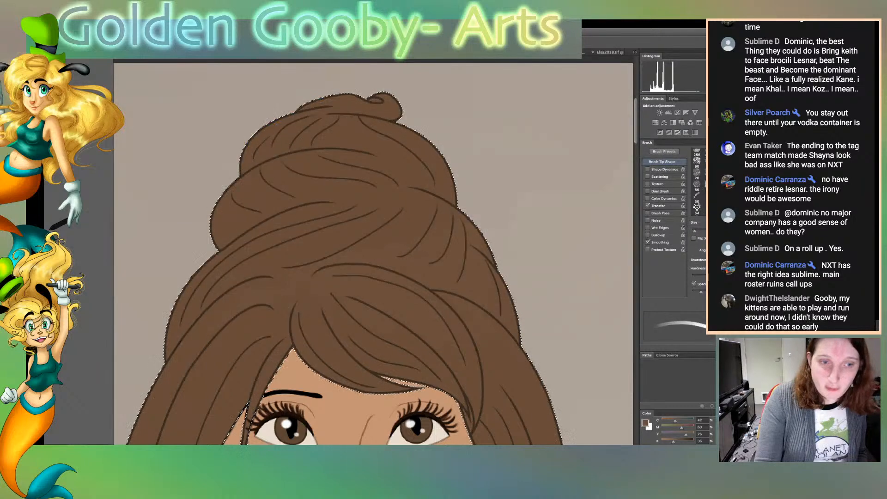
key("bracketright")
key("bracketright")
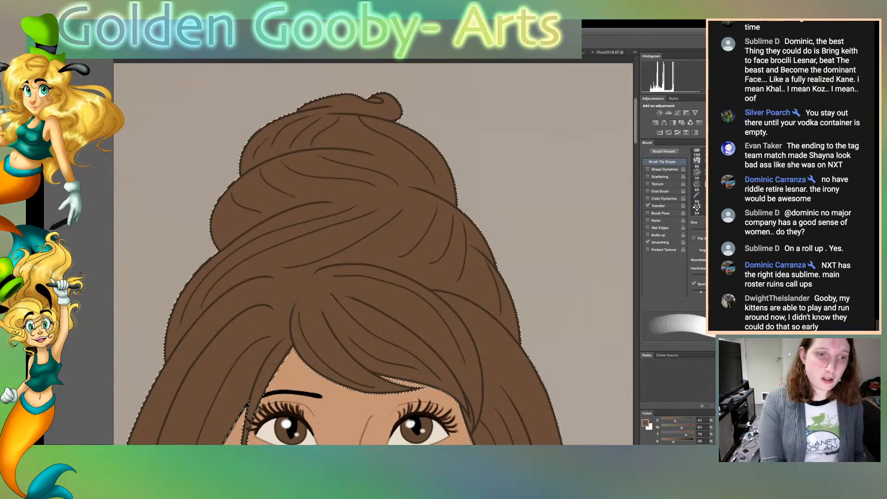
scroll(373, 254, "left", 5)
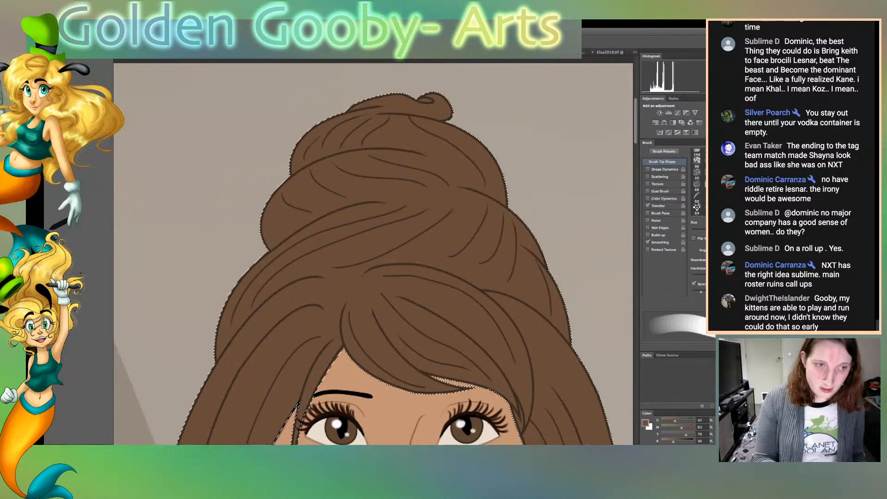
scroll(373, 252, "down", 14)
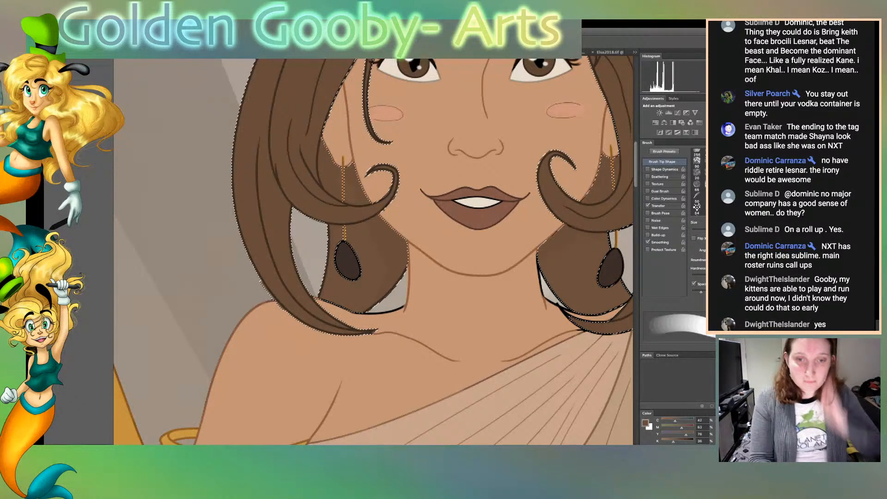
scroll(373, 251, "right", 10)
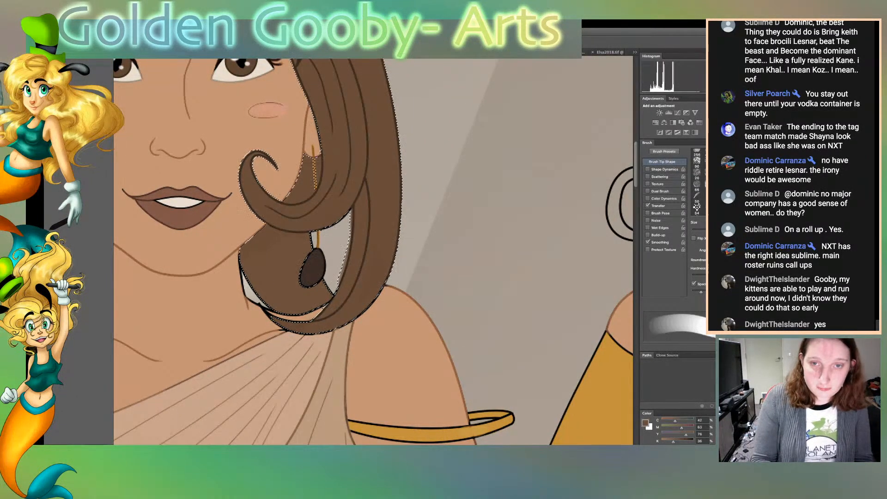
scroll(373, 250, "up", 7)
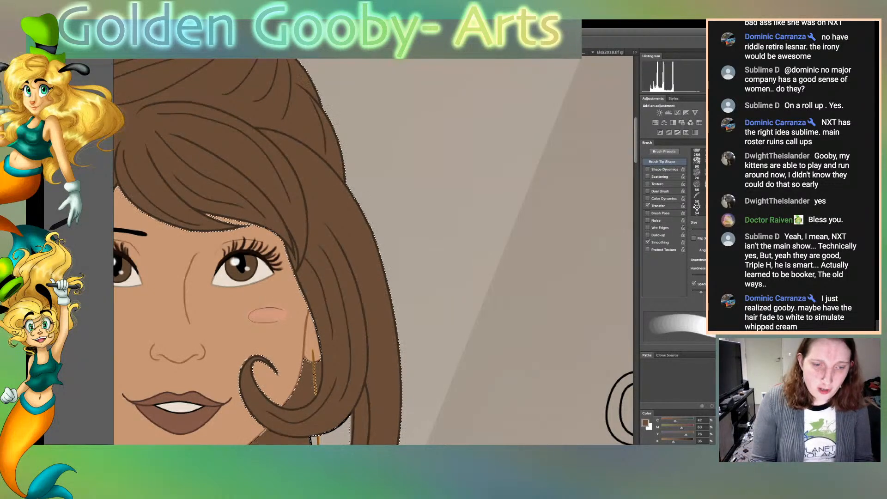
scroll(373, 251, "left", 5)
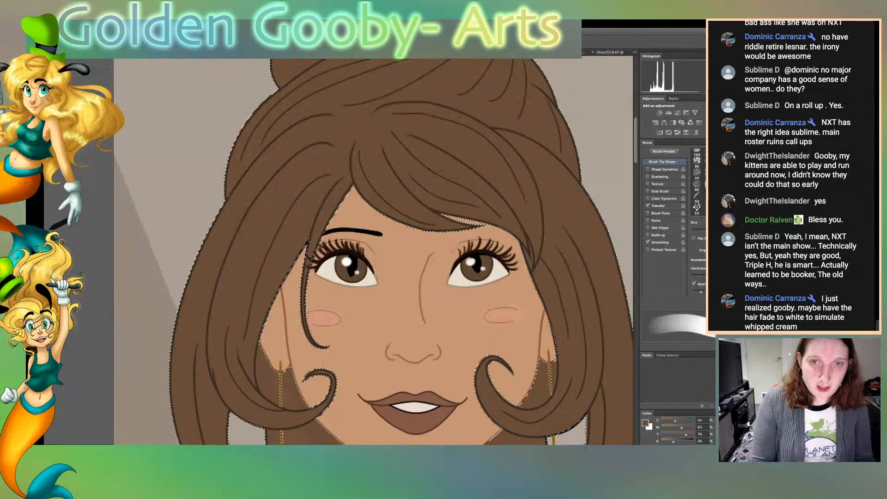
scroll(373, 250, "up", 5)
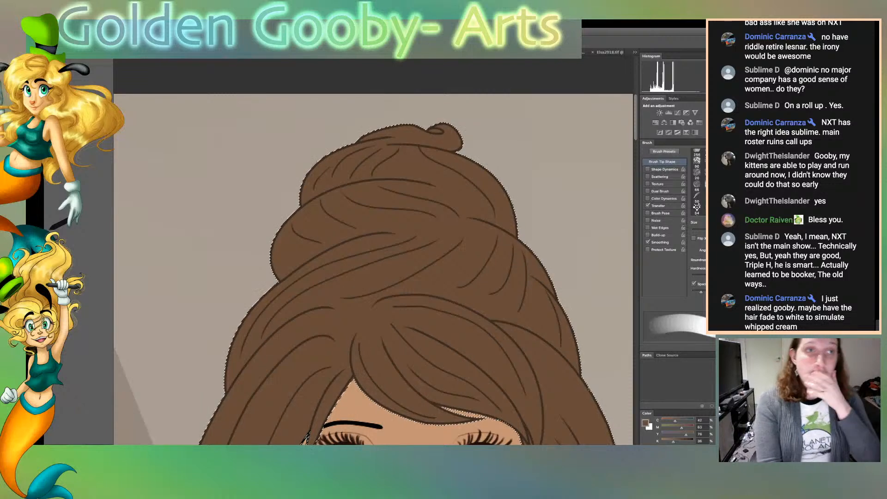
Release the hair selection and sample the pale cream blob beside the gown's lower skirt as the painting colour
key("ctrl+a")
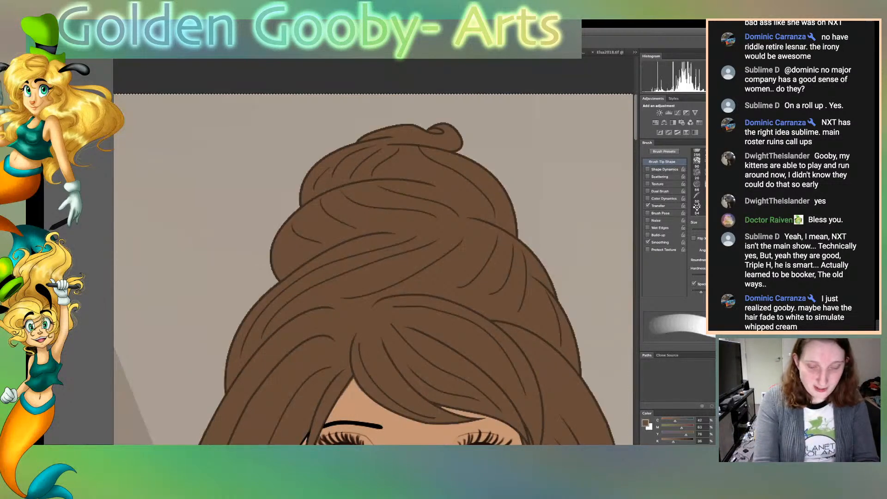
key("ctrl+0")
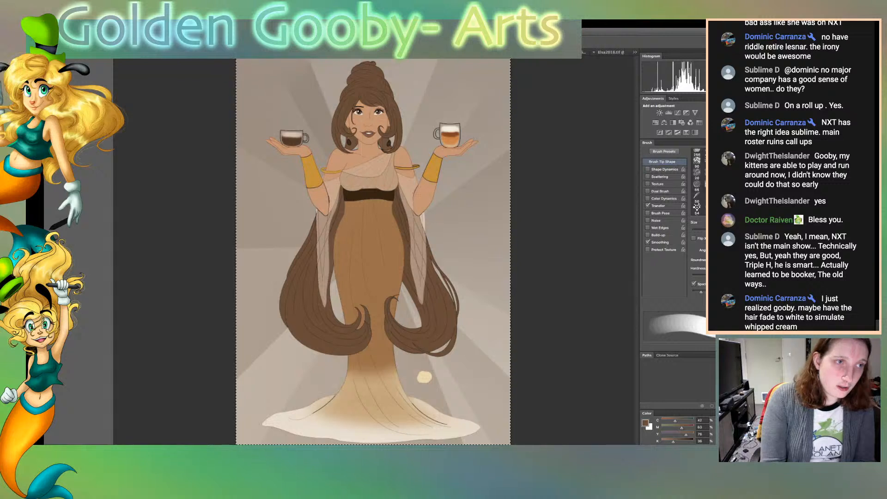
key("w")
left_click(424, 377)
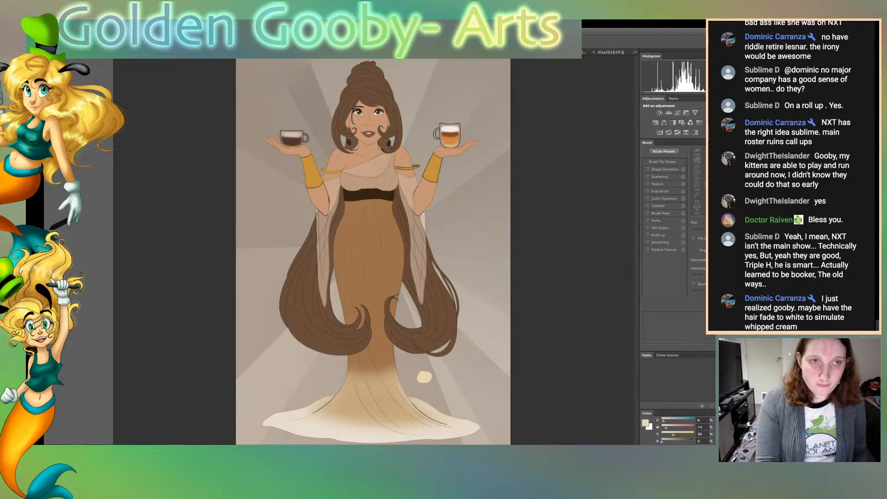
Select the brown hair of the updo and side locks with the Magic Wand and ready the Brush over it
left_click(368, 87)
key("b")
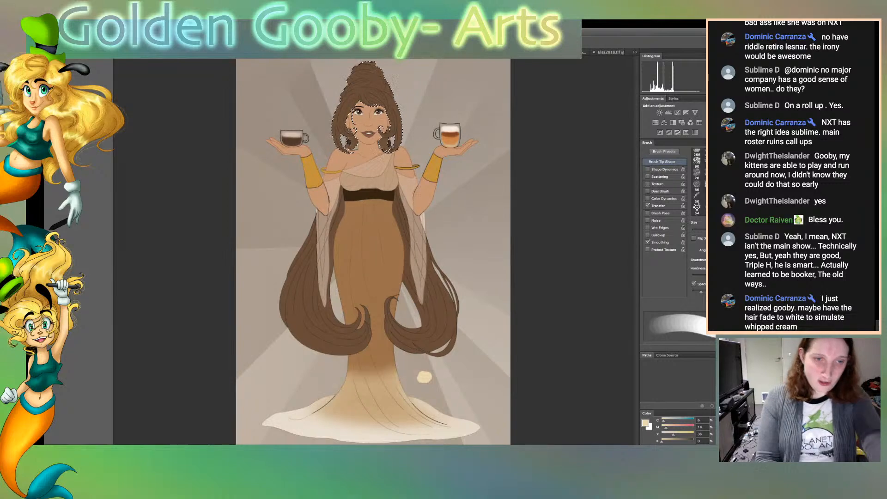
key("super+equal")
key("super+equal")
key("super+equal")
key("super+equal")
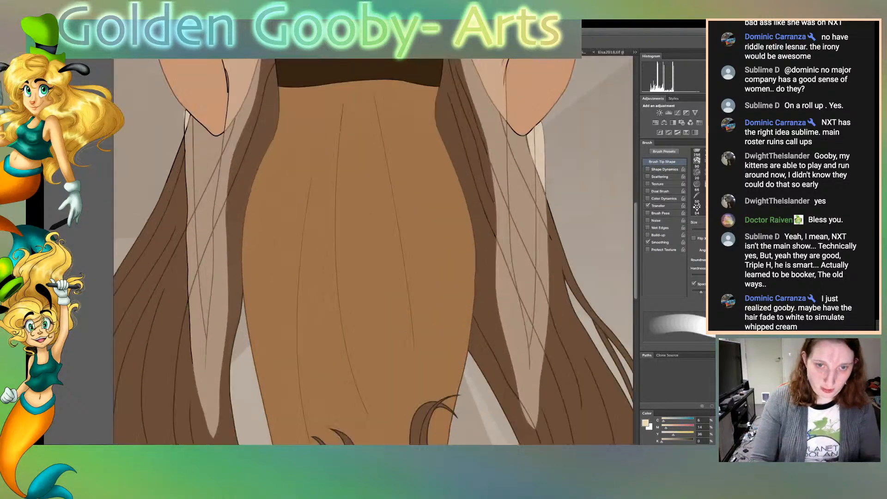
key("super+minus")
key("super+minus")
key("super+minus")
key("super+minus")
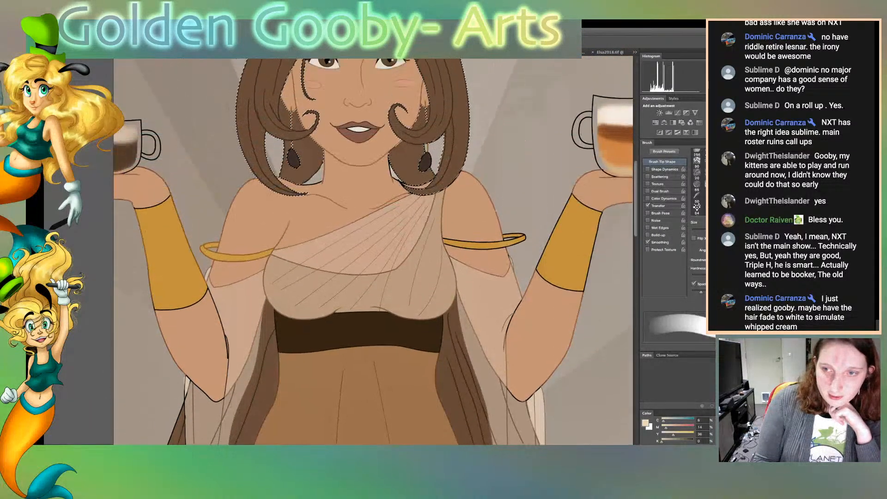
scroll(373, 251, "up", 5)
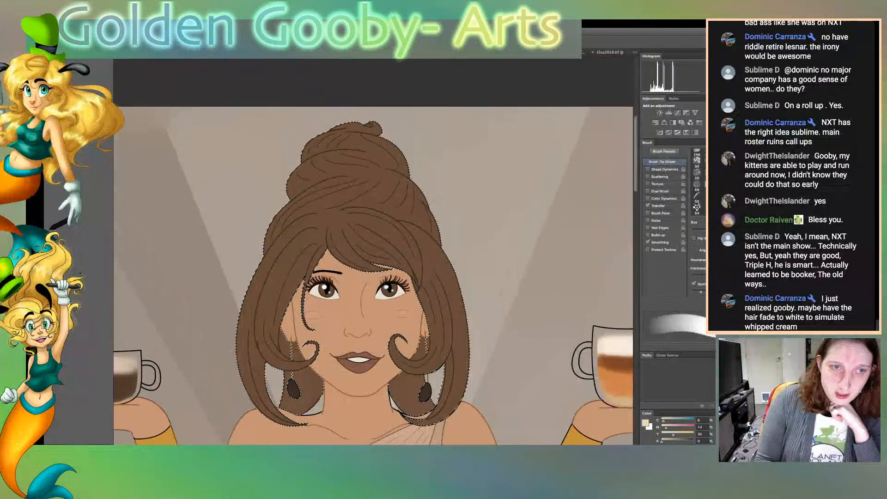
Try a cream stroke across the top of the updo with a smaller brush tip, and undo it
key("bracketleft")
key("bracketleft")
key("bracketleft")
key("bracketleft")
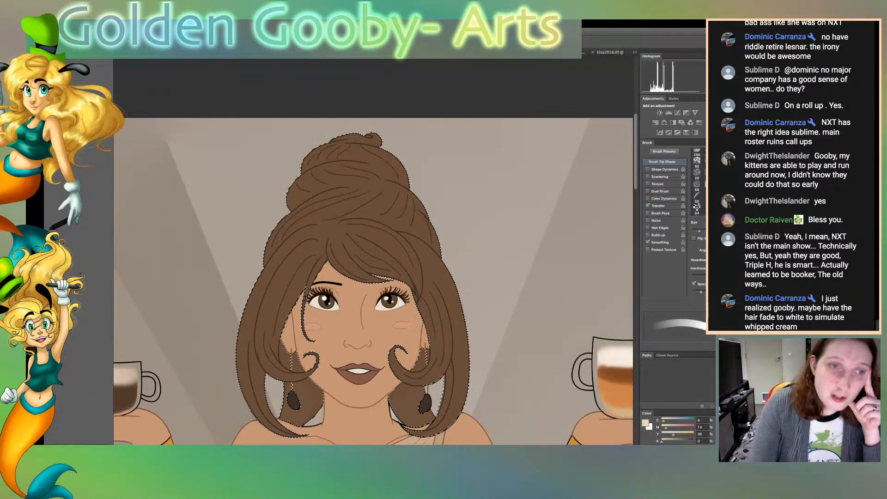
left_click_drag(336, 149, 341, 149)
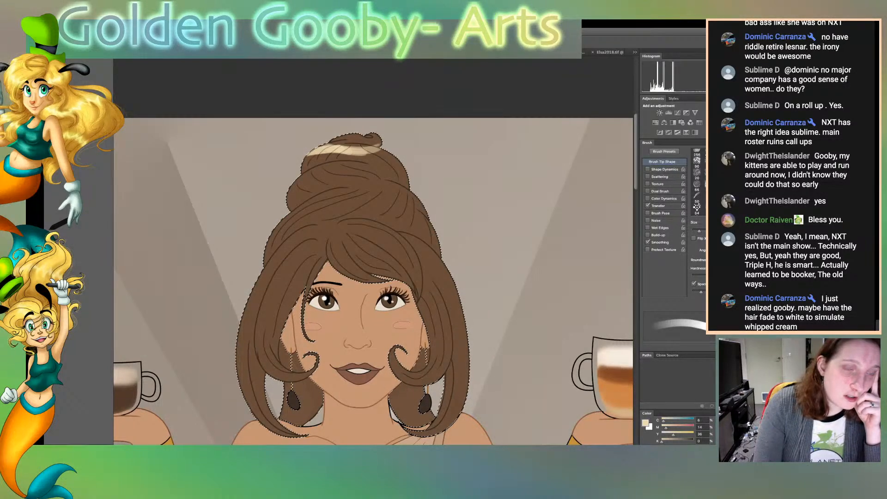
key("ctrl+z")
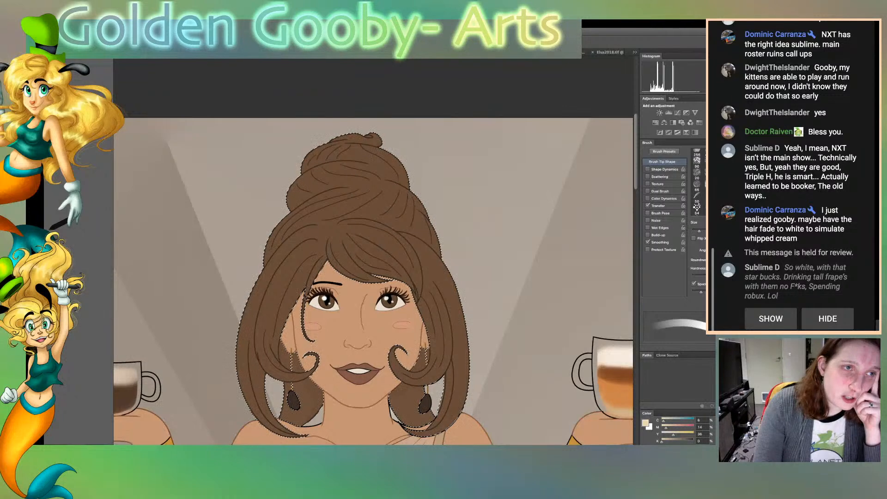
Choose a soft round brush tip and paint the top curl and crown of the updo cream, fading into the brown
scroll(697, 182, "down", 5)
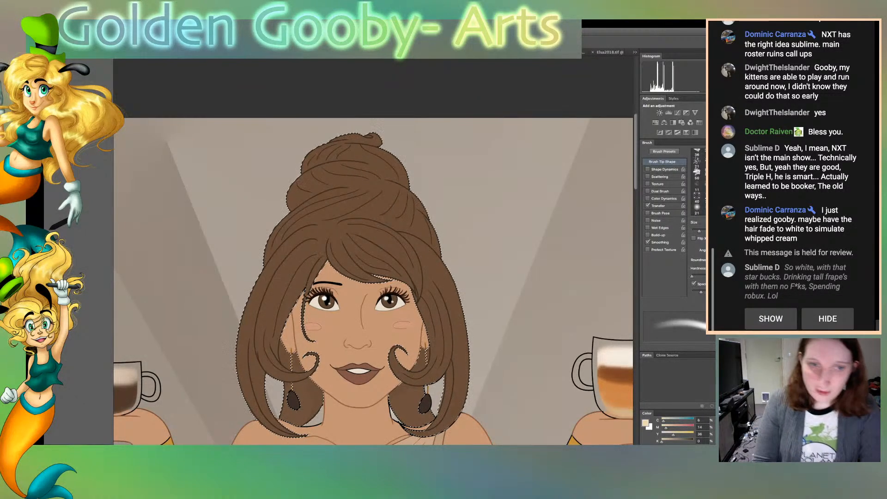
scroll(696, 182, "down", 5)
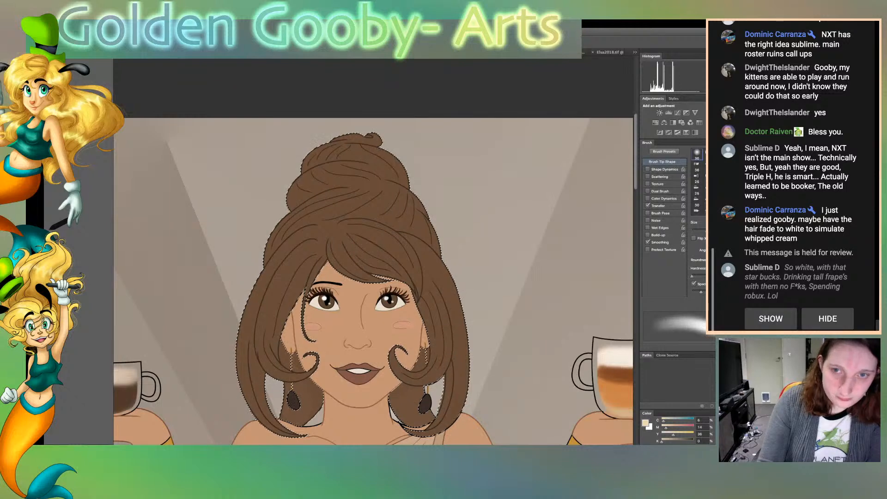
scroll(696, 183, "up", 5)
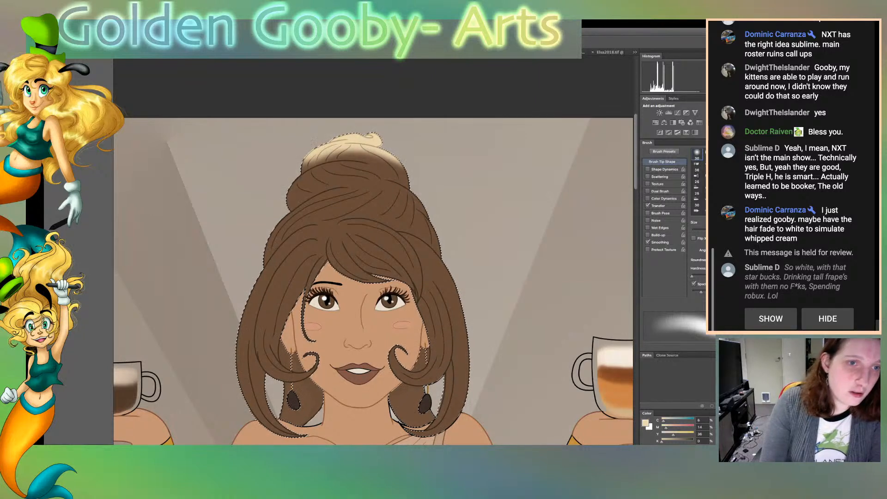
scroll(373, 251, "down", 15)
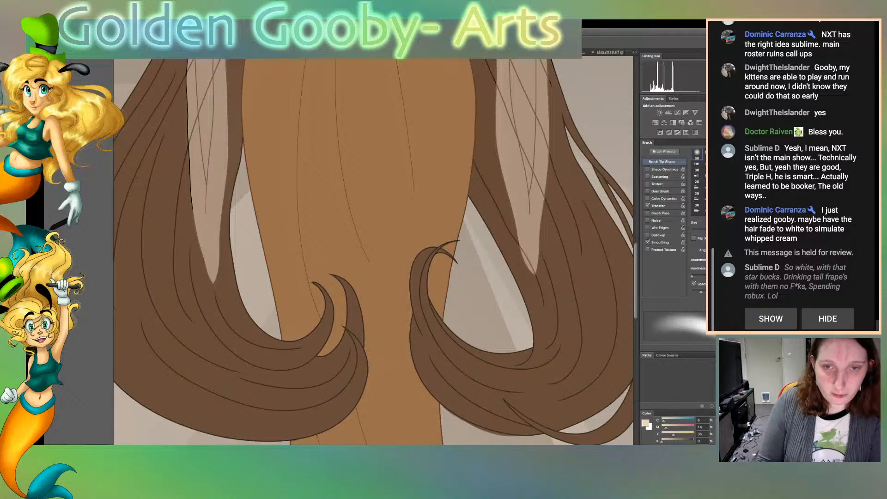
scroll(374, 252, "up", 13)
scroll(373, 252, "down", 5)
scroll(373, 252, "up", 8)
scroll(373, 252, "down", 5)
scroll(374, 252, "up", 1)
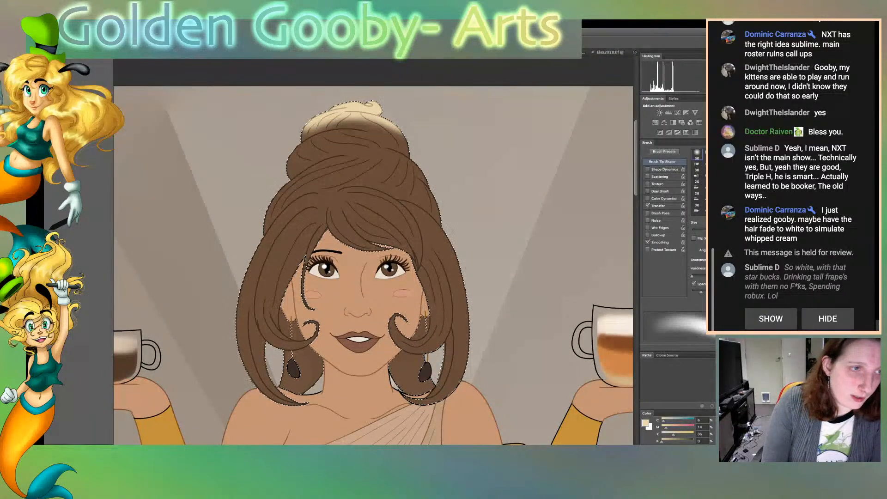
Smudge the cream into the brown at the top of the updo with a smaller tip, and clear the selection
key("r")
key("bracketleft")
key("bracketleft")
key("bracketleft")
key("bracketleft")
key("bracketleft")
key("bracketleft")
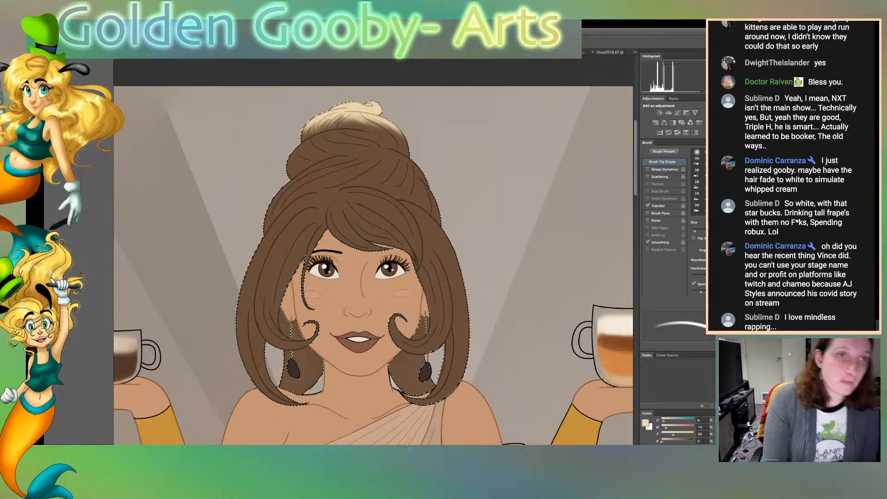
key("w")
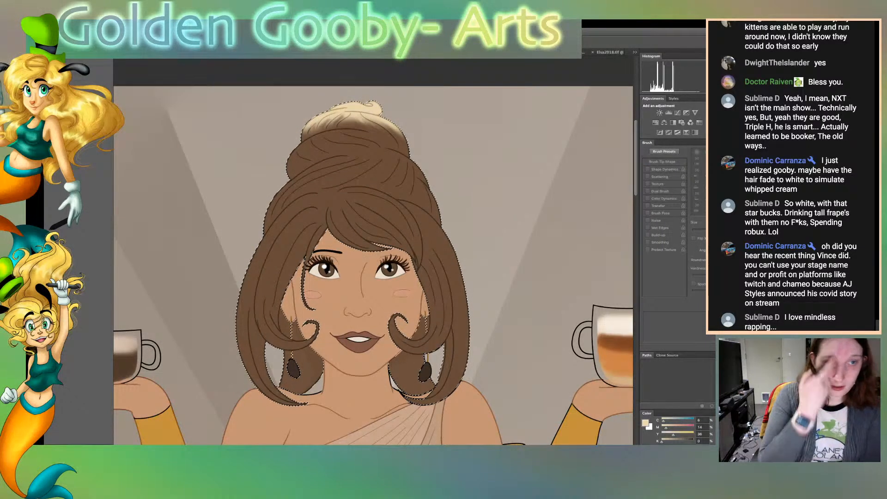
key("ctrl+d")
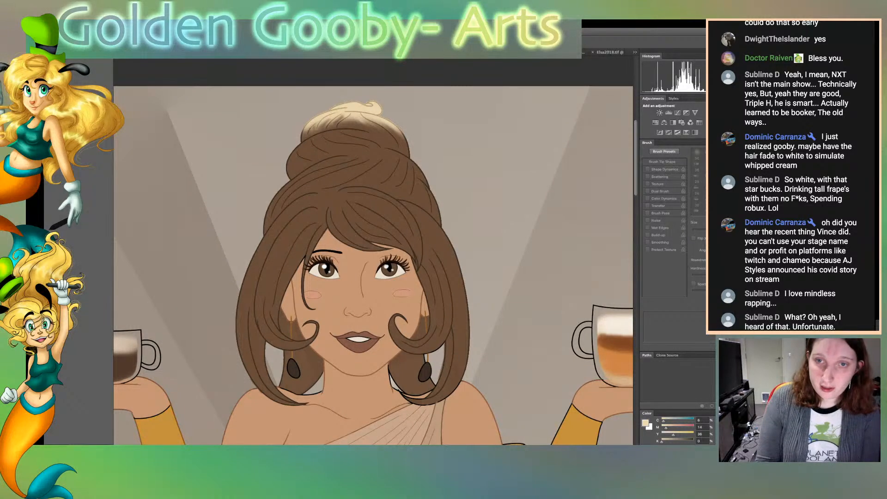
left_click(517, 198)
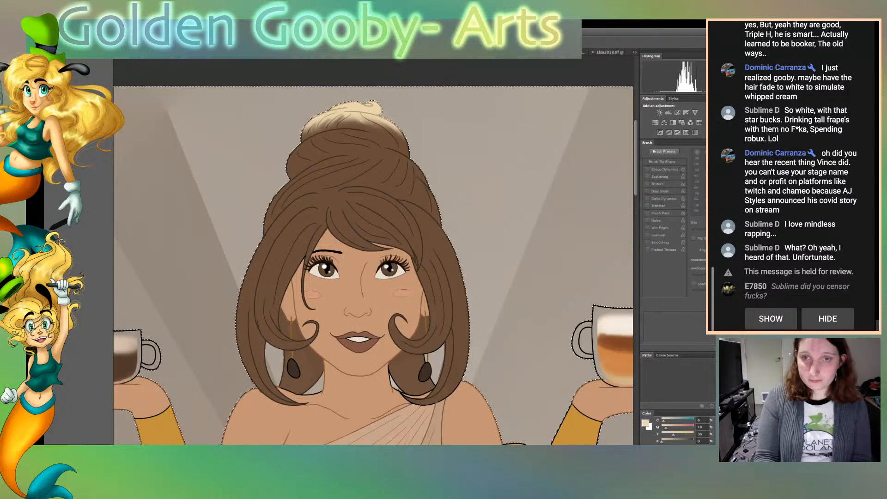
key("b")
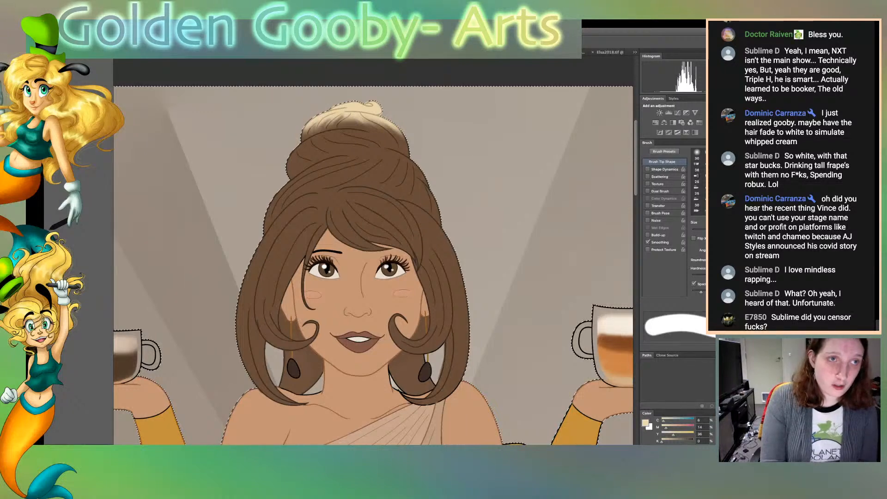
key("super+d")
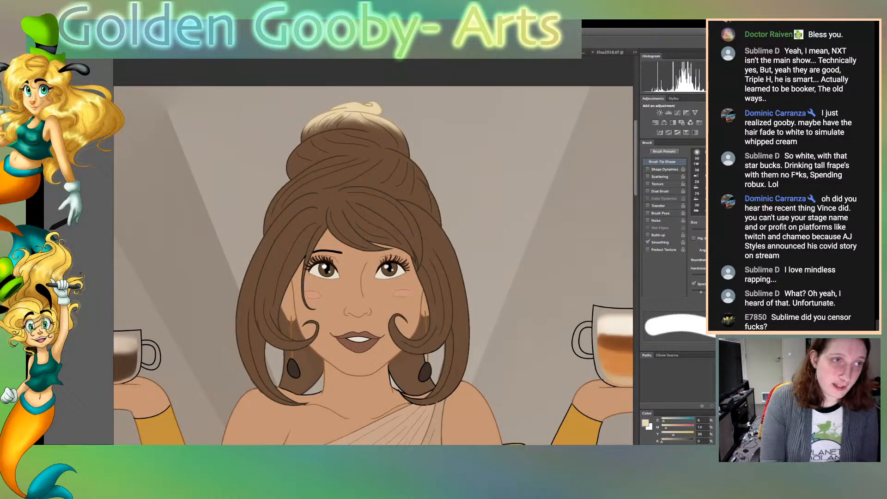
key("w")
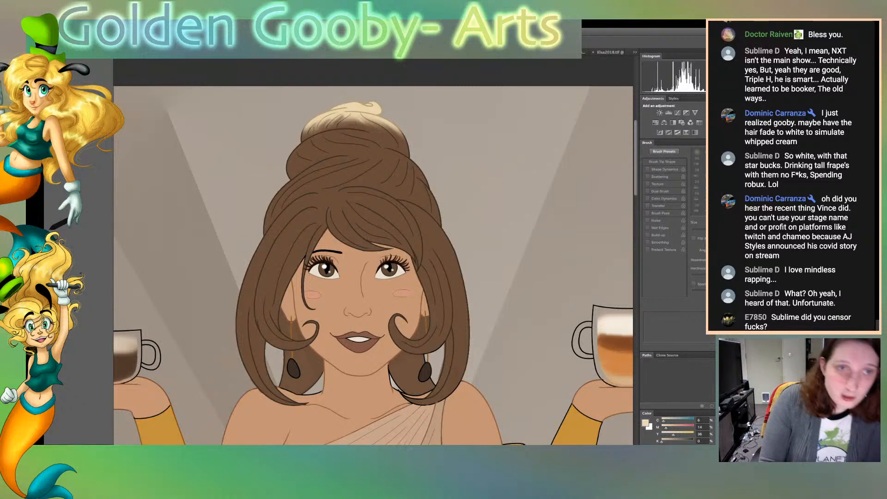
left_click(369, 105)
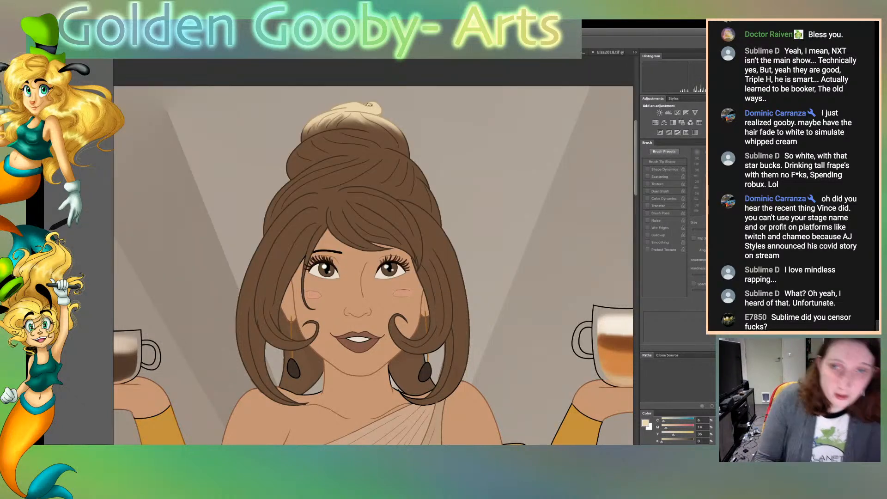
key("super+d")
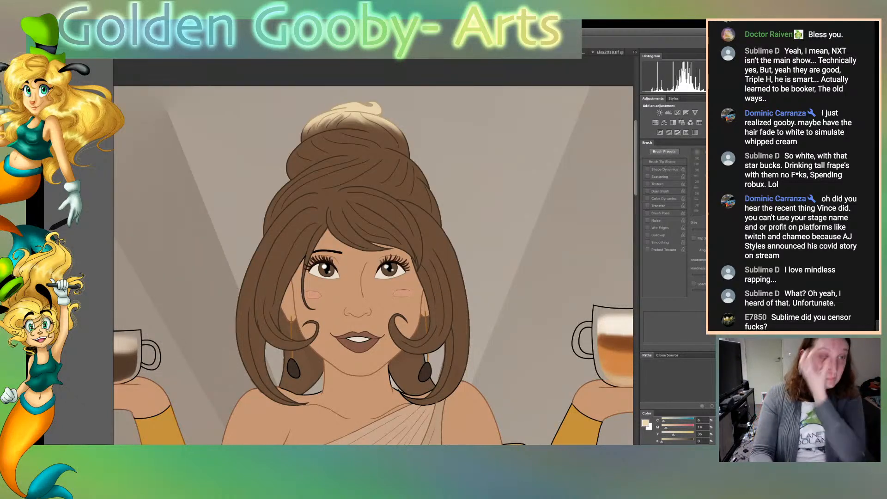
key("super+0")
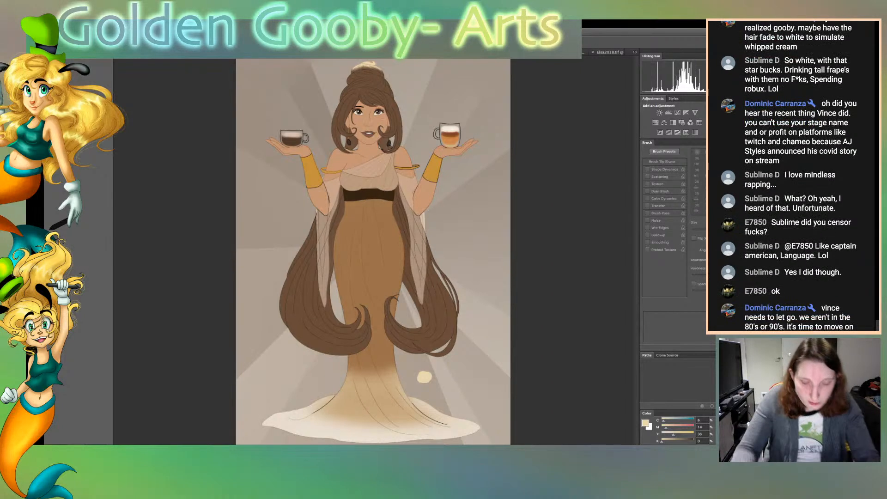
key("super+plus")
key("super+plus")
key("super+plus")
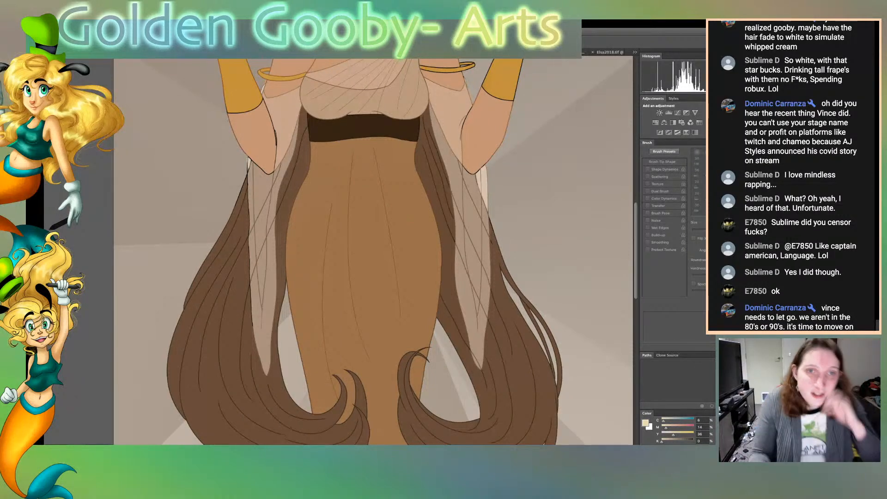
Examine the character's line art and colours, from the long hair ends and dress up to the face and cream-topped updo
scroll(374, 252, "down", 3)
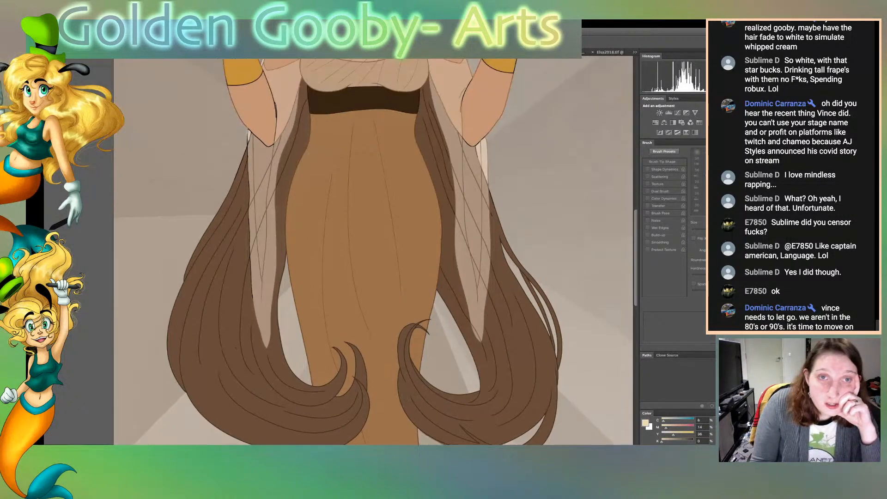
scroll(373, 252, "up", 10)
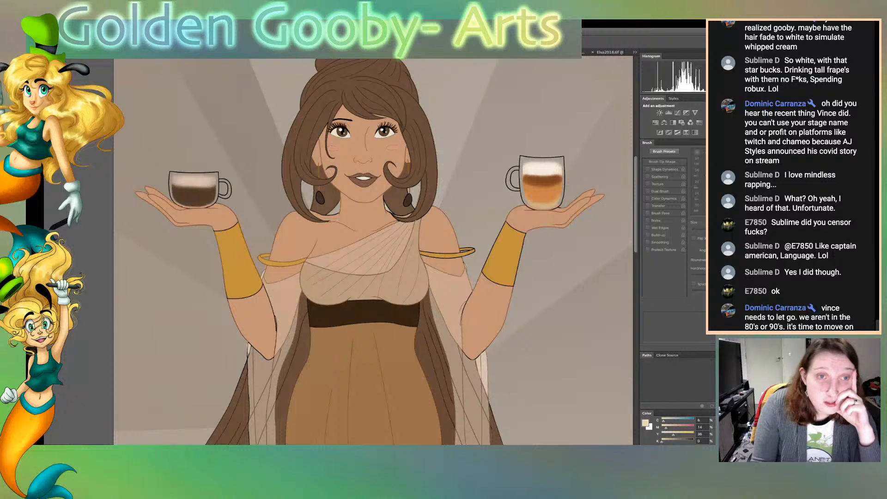
scroll(373, 252, "down", 1)
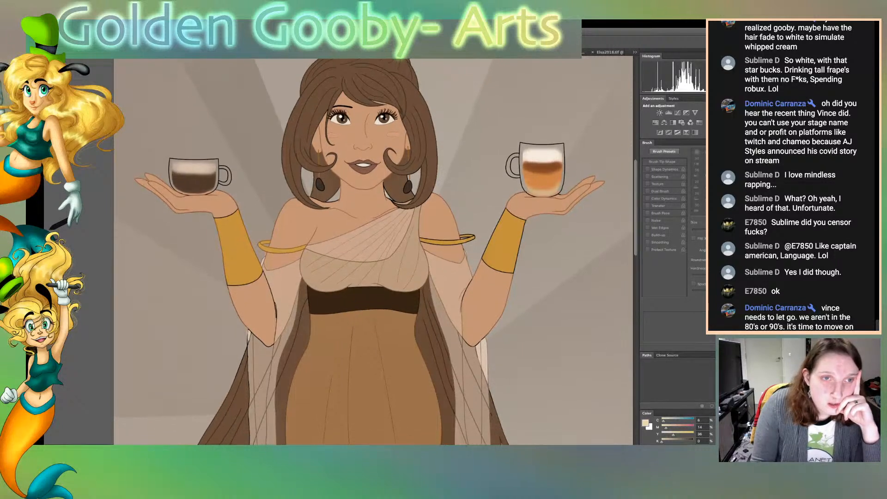
scroll(373, 252, "up", 1)
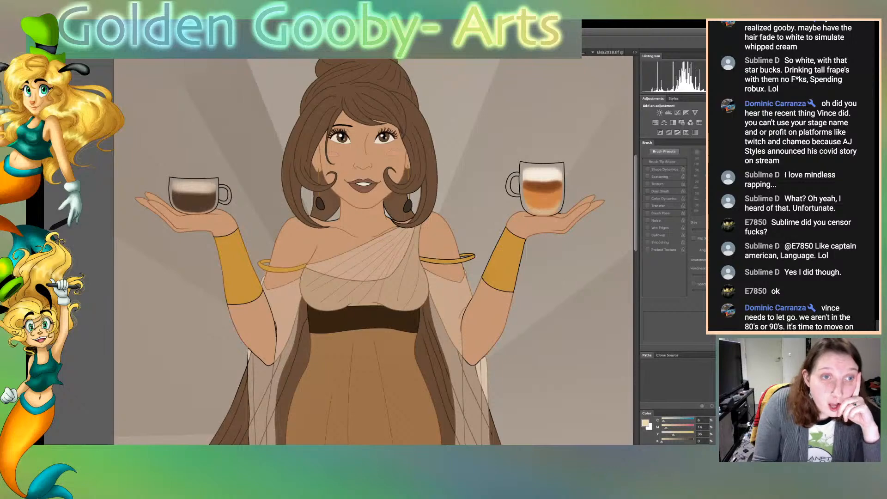
key("super+plus")
key("super+plus")
key("super+plus")
key("super+plus")
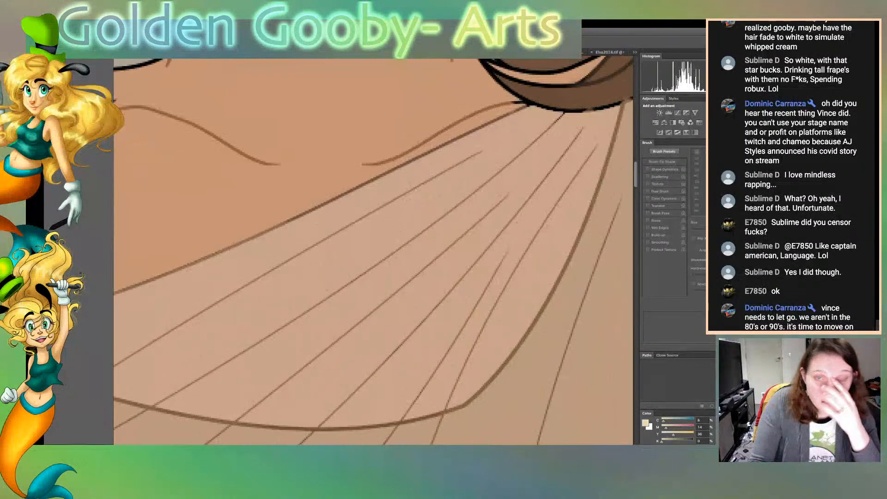
scroll(373, 252, "up", 15)
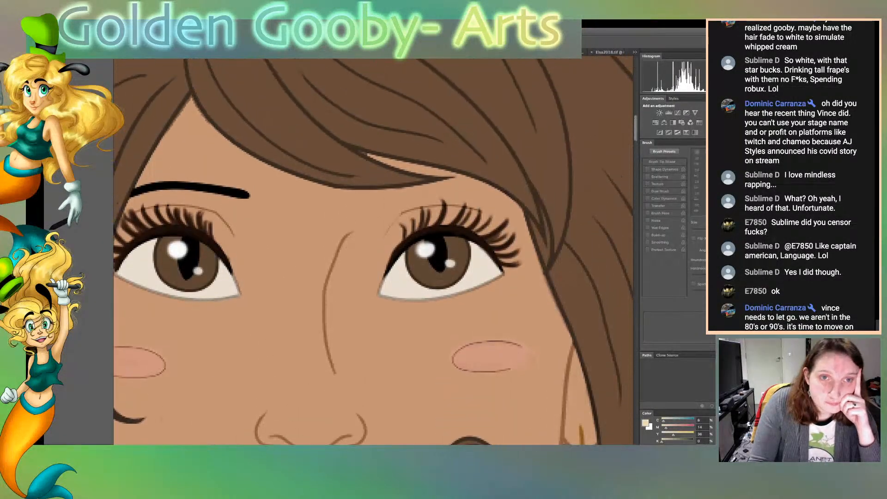
scroll(373, 252, "up", 8)
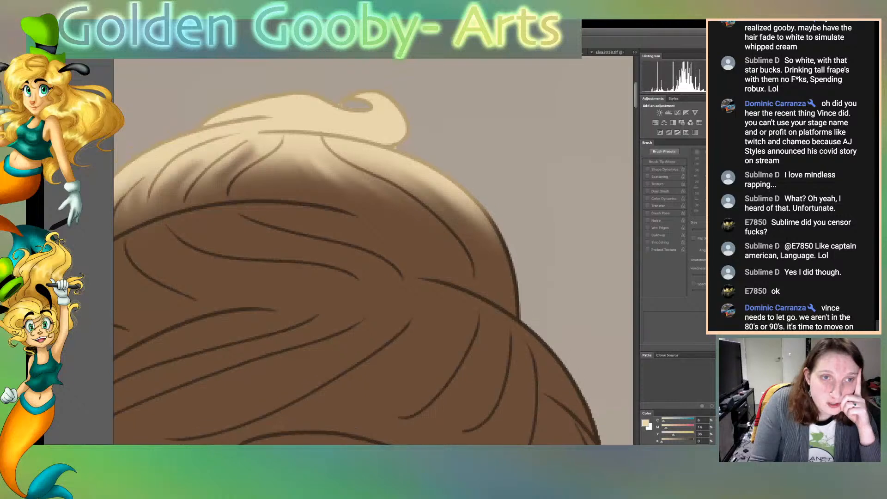
scroll(374, 252, "down", 10)
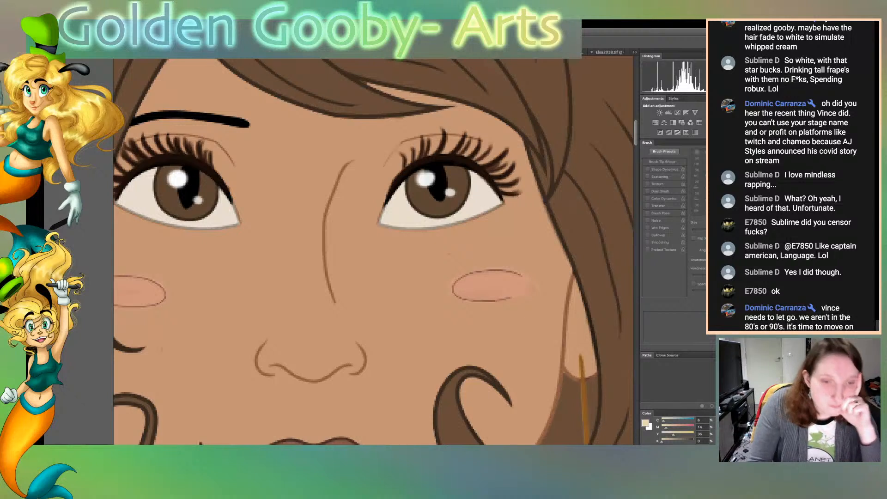
Sample the brown of the hair and paint over the dark line where the side hair meets the lashes with a smaller brush
scroll(373, 252, "left", 10)
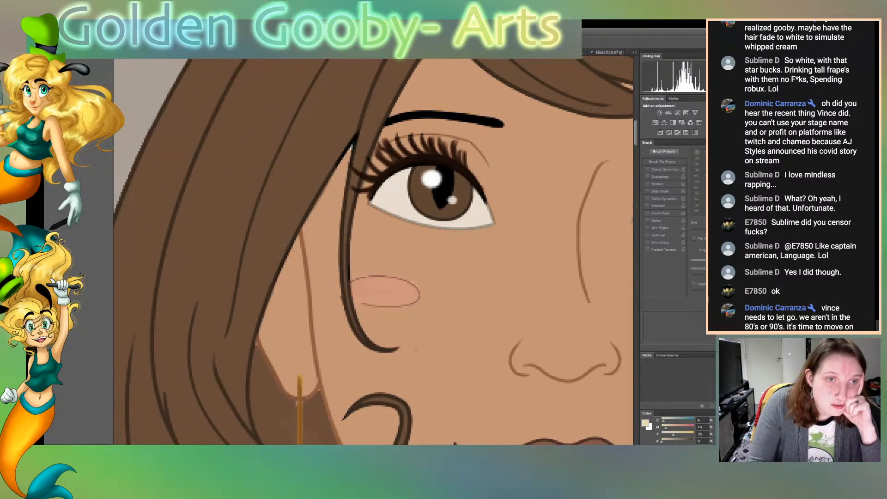
left_click(296, 185)
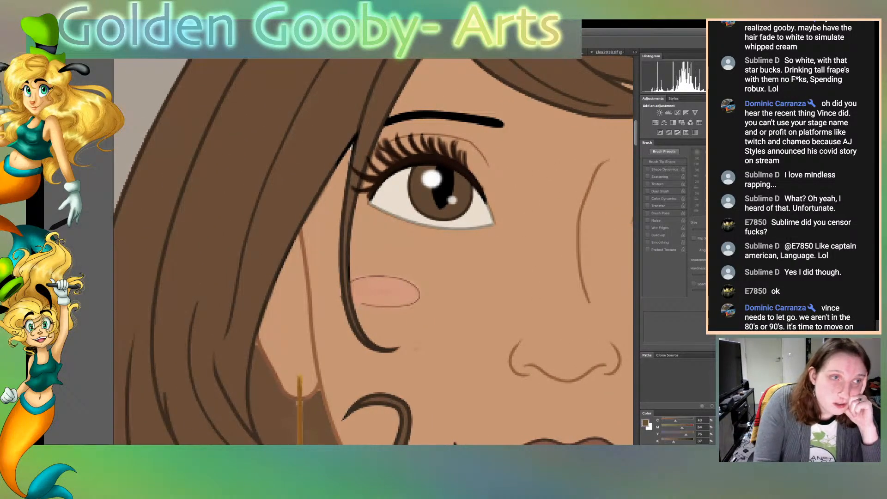
key("b")
key("bracketleft")
key("bracketleft")
key("bracketleft")
key("bracketleft")
key("bracketleft")
key("bracketleft")
key("bracketleft")
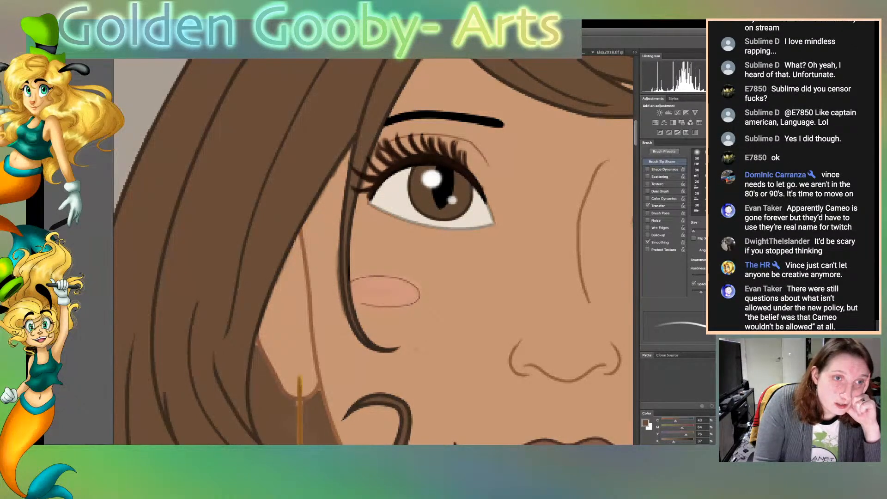
key("space")
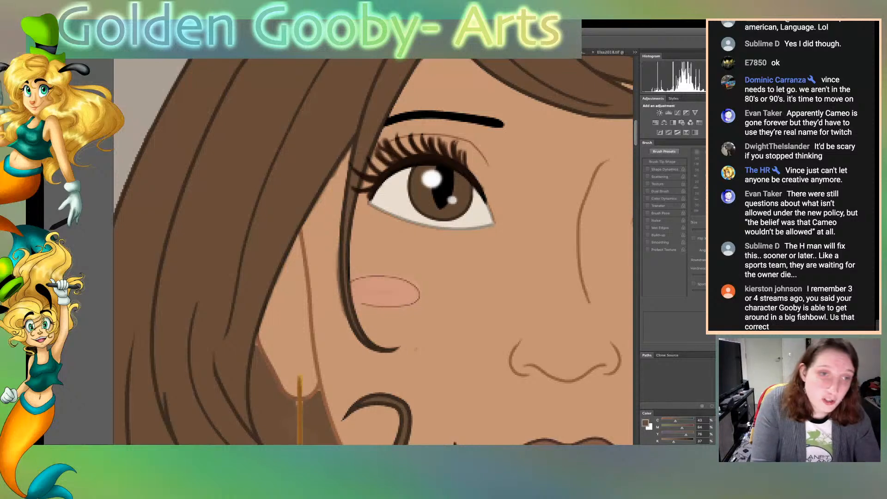
Select the face's skin with the Magic Wand, touch it up beside the loose strand in the sampled skin tone, and clear the selection
left_click(481, 296)
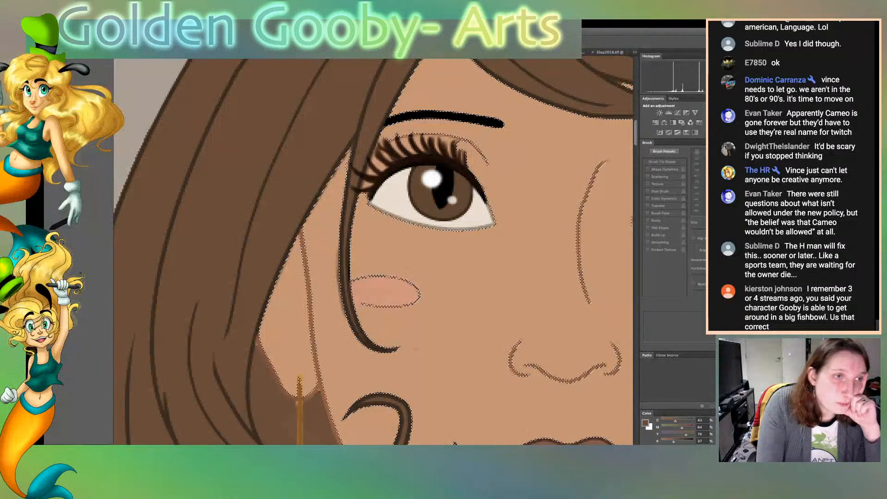
key("i")
left_click(480, 296)
key("b")
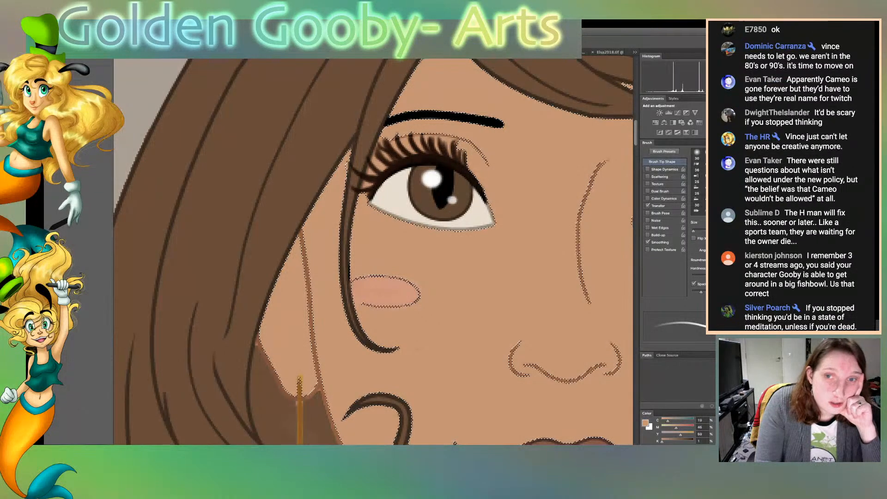
key("ctrl+d")
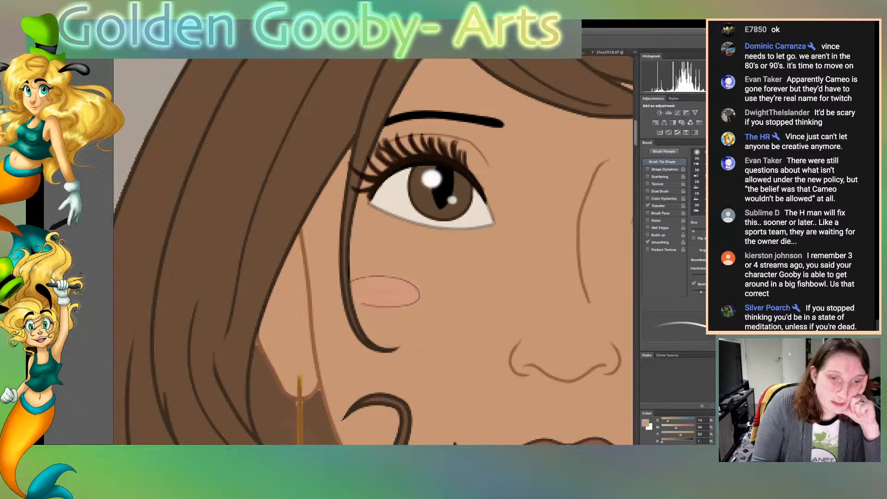
Bring up the drawing of the mermaid in a fishbowl and examine her top, face, hat and raised arm at closer zoom
scroll(373, 252, "right", 10)
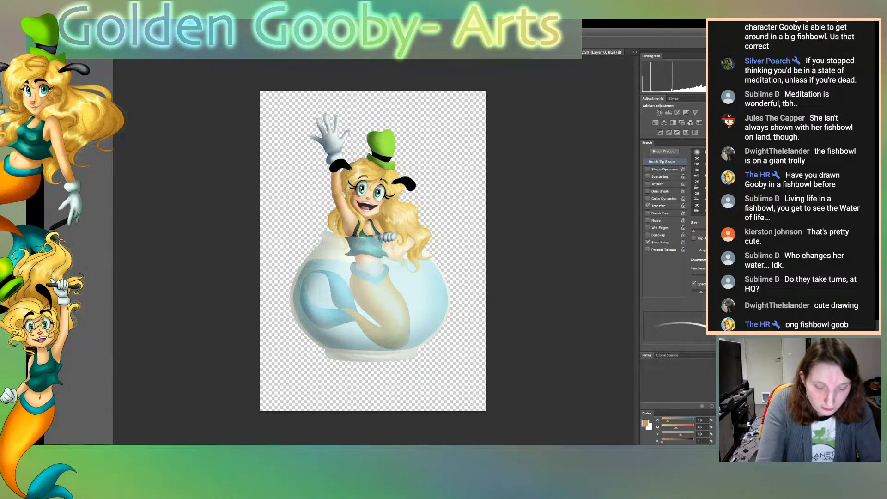
key("super+plus")
key("super+plus")
key("super+plus")
key("super+plus")
key("super+plus")
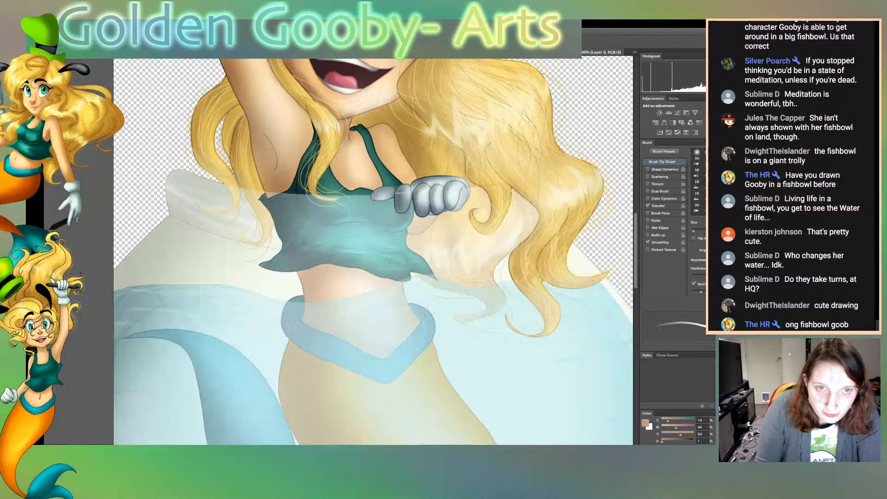
scroll(373, 251, "up", 10)
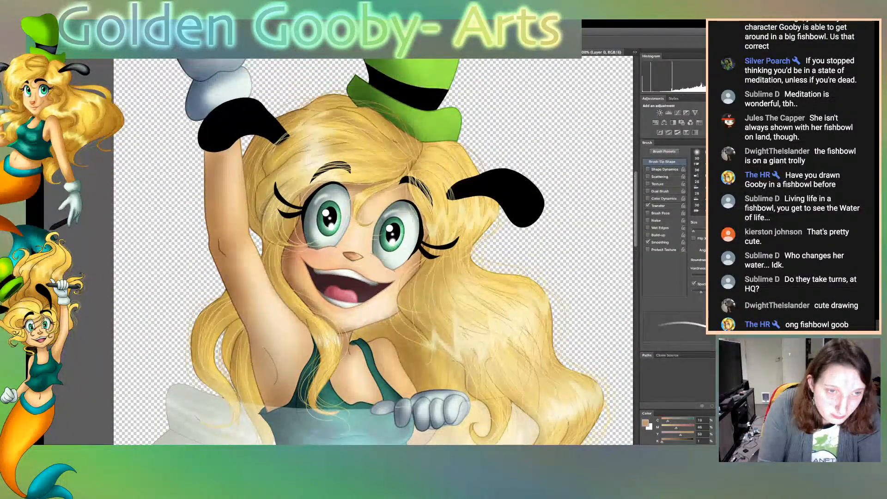
key("super+plus")
key("super+plus")
key("super+minus")
key("super+minus")
key("super+minus")
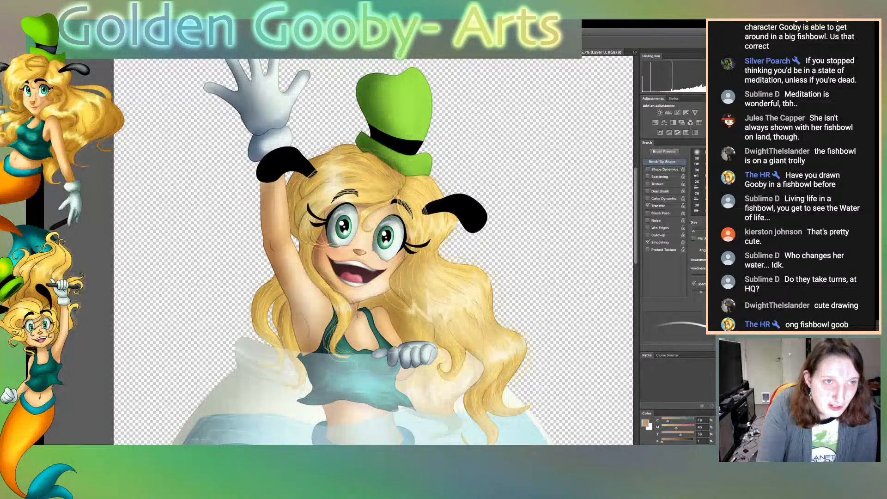
key("super+grave")
key("super+grave")
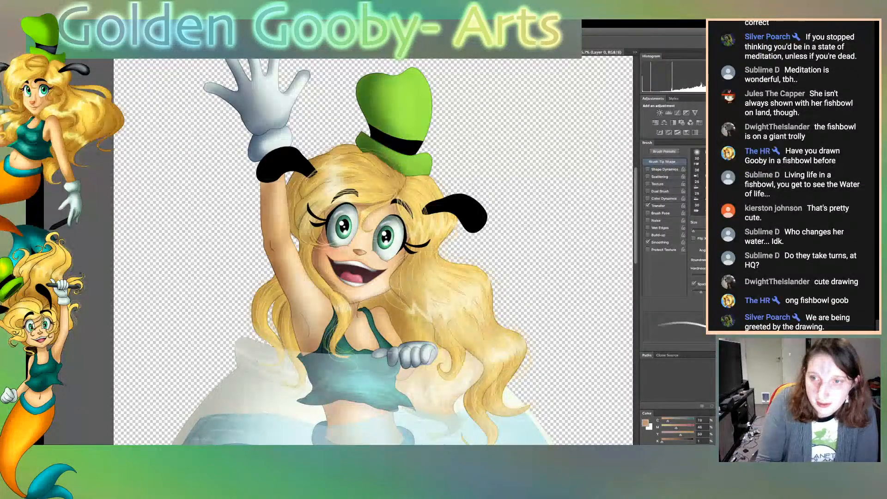
Look over the whole fishbowl drawing, from the submerged tail and bowl base up to the waving glove, cycling past the Elsa sketch window
scroll(373, 250, "down", 3)
scroll(373, 249, "down", 10)
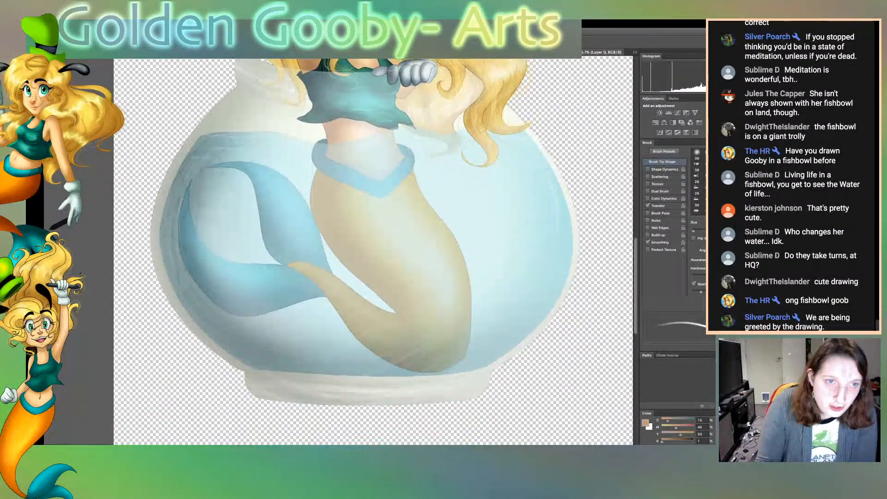
scroll(373, 249, "up", 6)
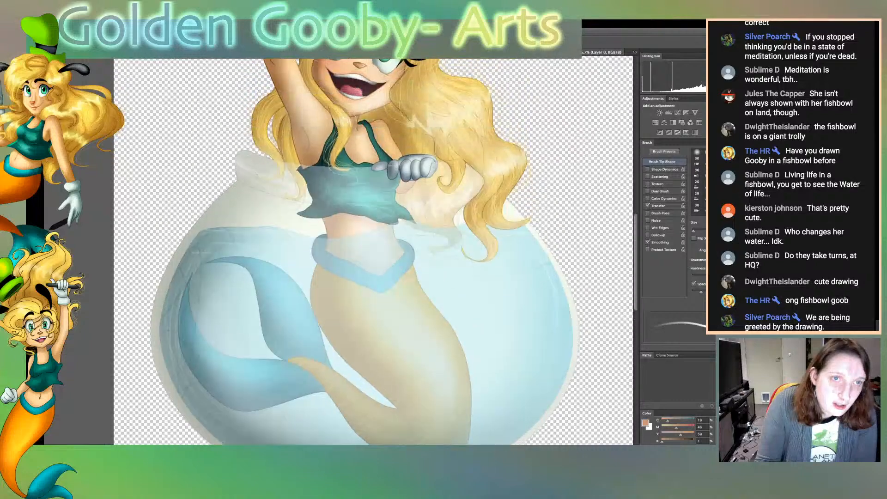
scroll(373, 250, "up", 6)
key("super+grave")
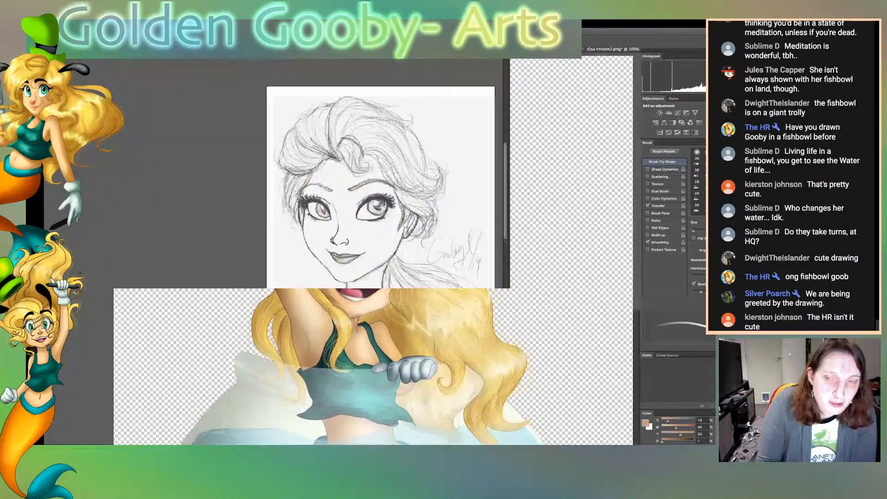
key("super+grave")
scroll(373, 251, "down", 1)
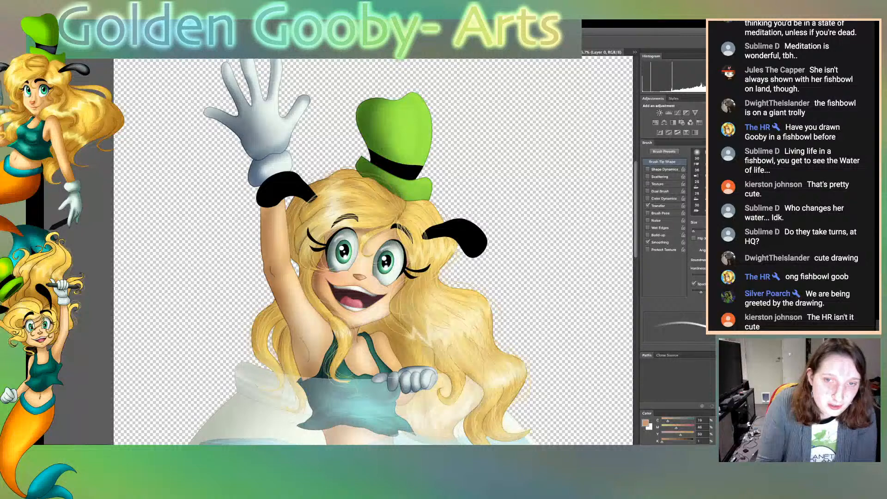
scroll(373, 252, "down", 5)
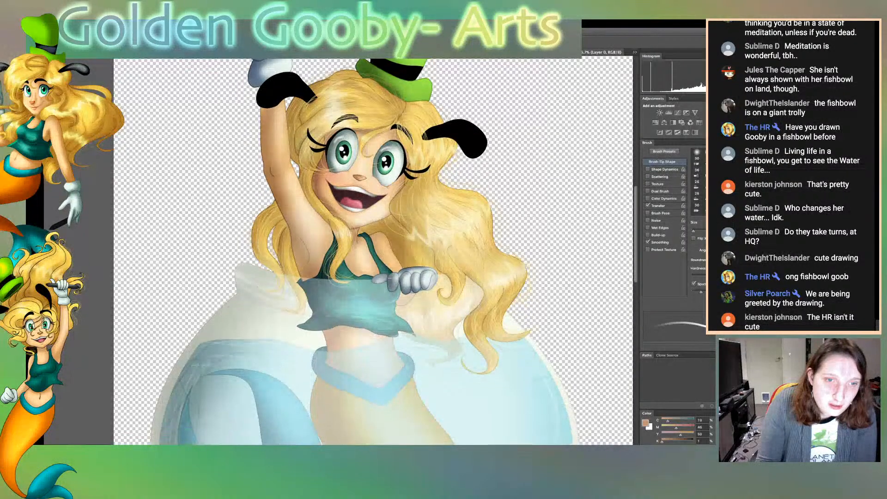
key("super+Tab")
key("super+Tab")
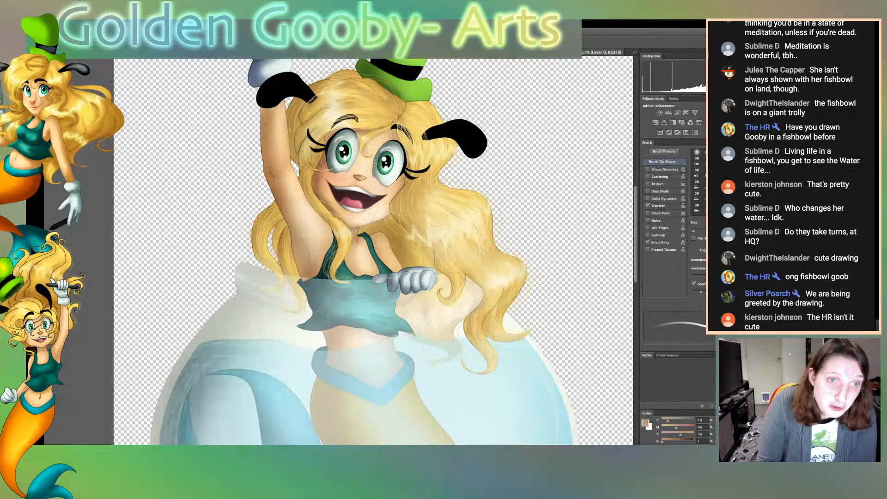
scroll(373, 251, "down", 10)
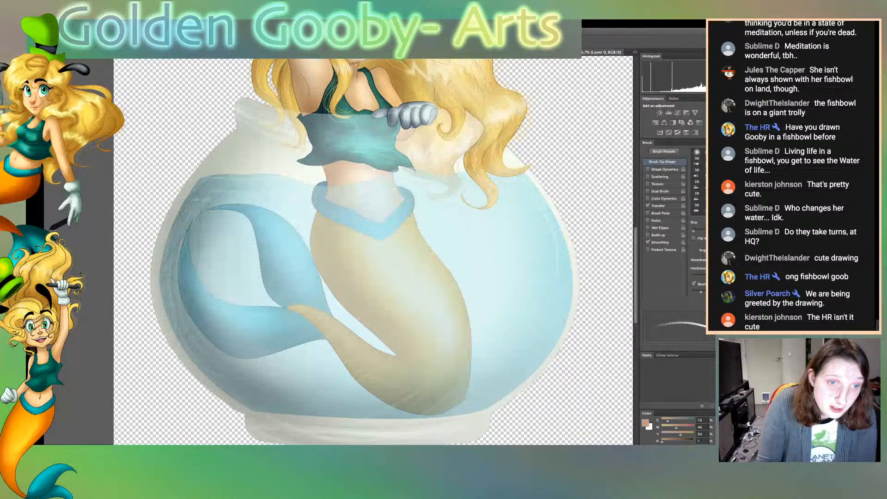
scroll(373, 251, "down", 1)
scroll(373, 252, "up", 12)
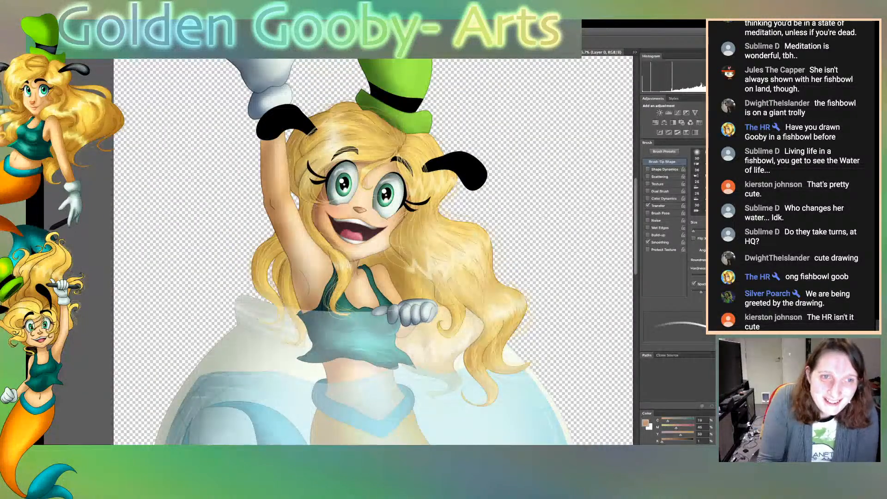
scroll(373, 251, "up", 4)
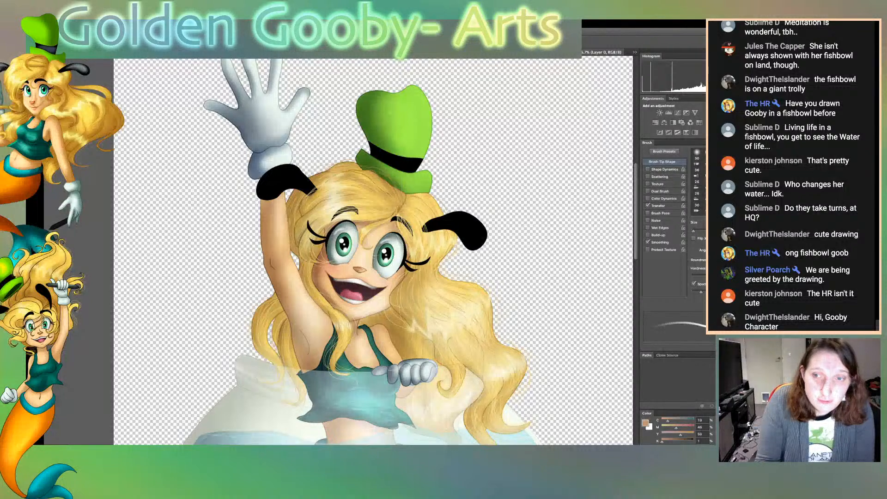
scroll(373, 251, "up", 1)
scroll(373, 251, "down", 2)
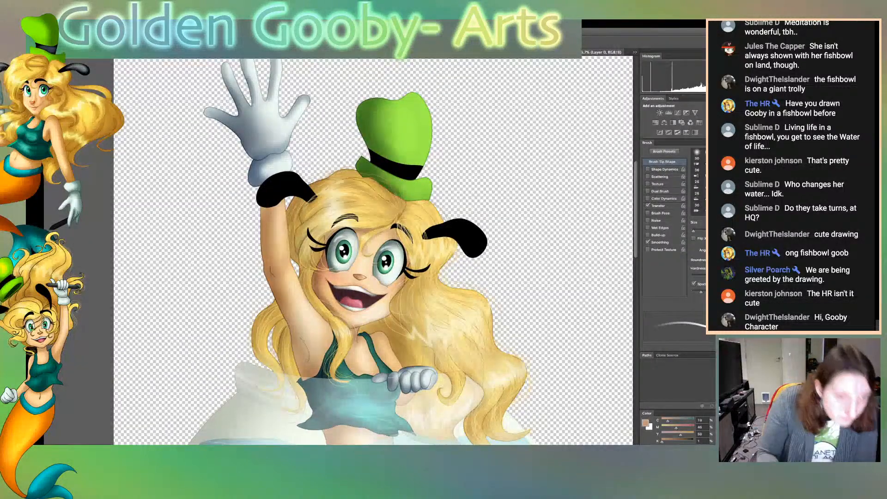
scroll(374, 252, "down", 6)
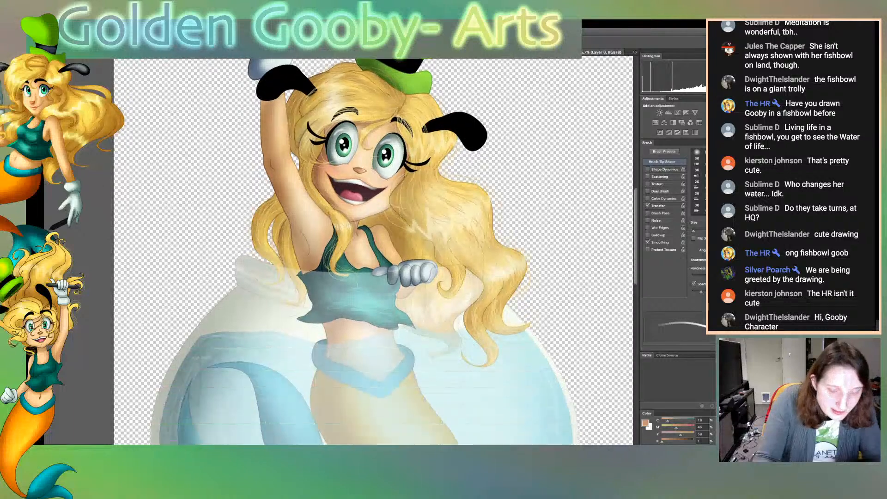
Inspect the fishbowl's glass rim, the gripping glove, and the hair above and below the waterline at 100% zoom
key("ctrl+plus")
key("ctrl+plus")
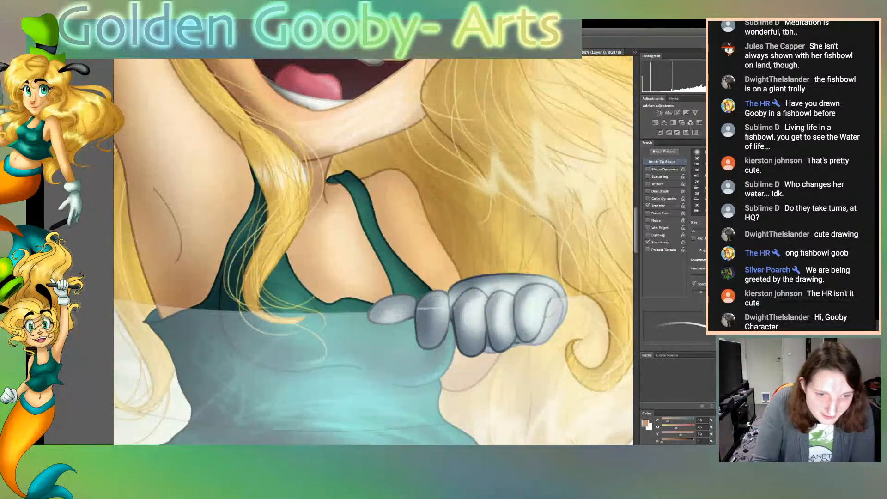
scroll(374, 251, "left", 5)
scroll(374, 252, "left", 12)
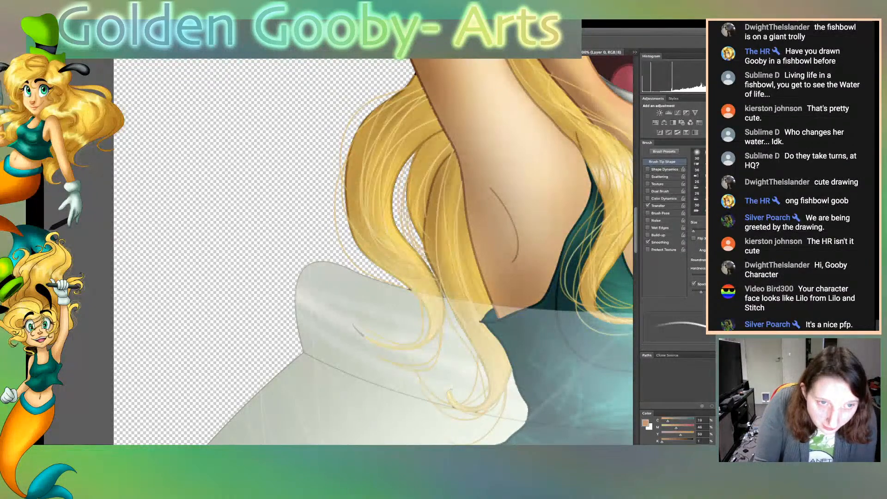
scroll(373, 252, "right", 15)
scroll(373, 252, "right", 3)
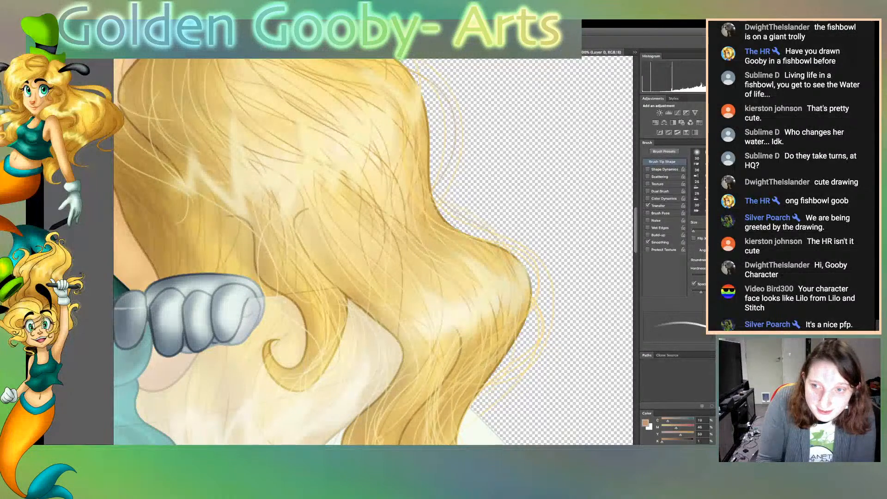
scroll(373, 252, "down", 10)
scroll(373, 252, "down", 6)
scroll(373, 252, "up", 8)
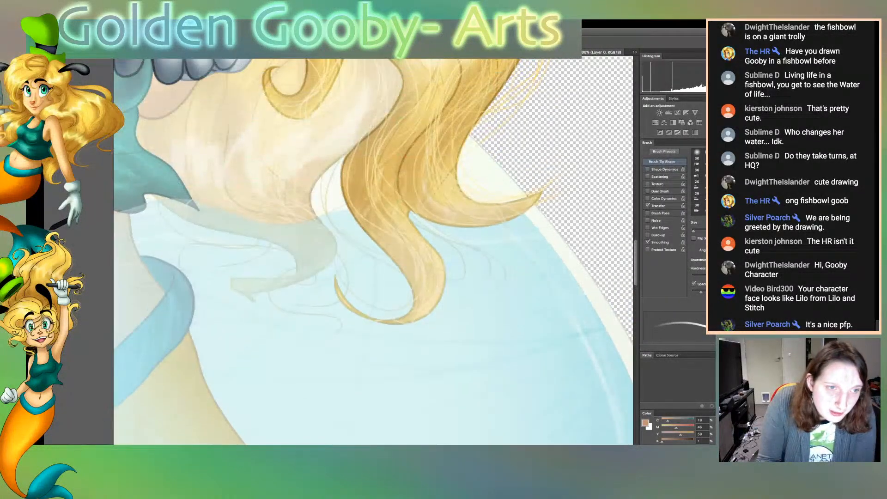
Look over the fishbowl mermaid's hair below the waterline, her hat, face and raised arm, and her top with the gripping glove
scroll(373, 252, "down", 2)
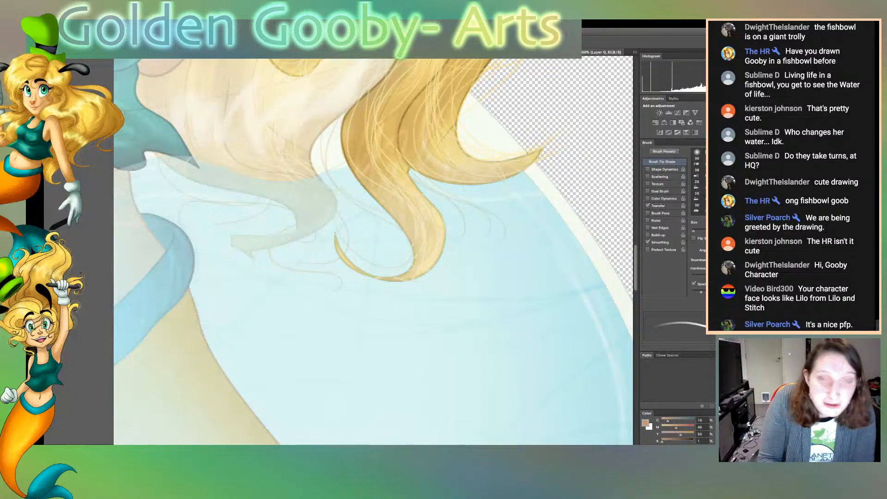
scroll(374, 251, "up", 10)
scroll(373, 251, "up", 10)
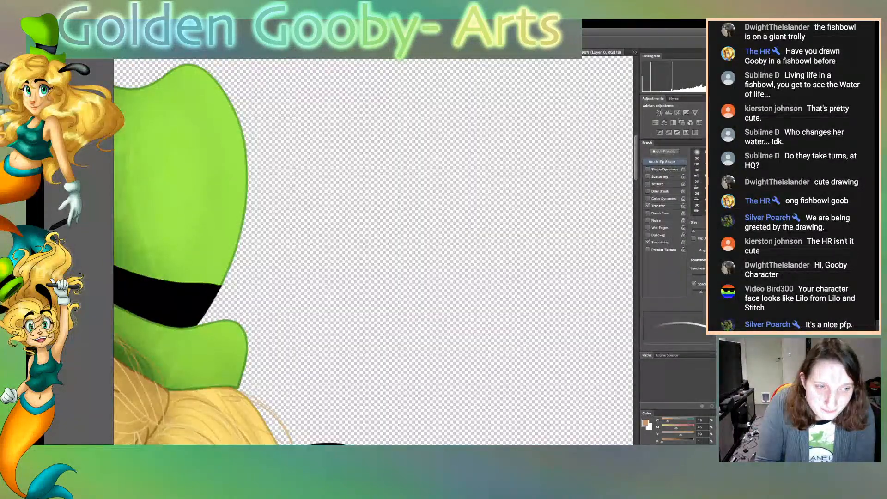
scroll(373, 251, "left", 6)
scroll(374, 251, "down", 10)
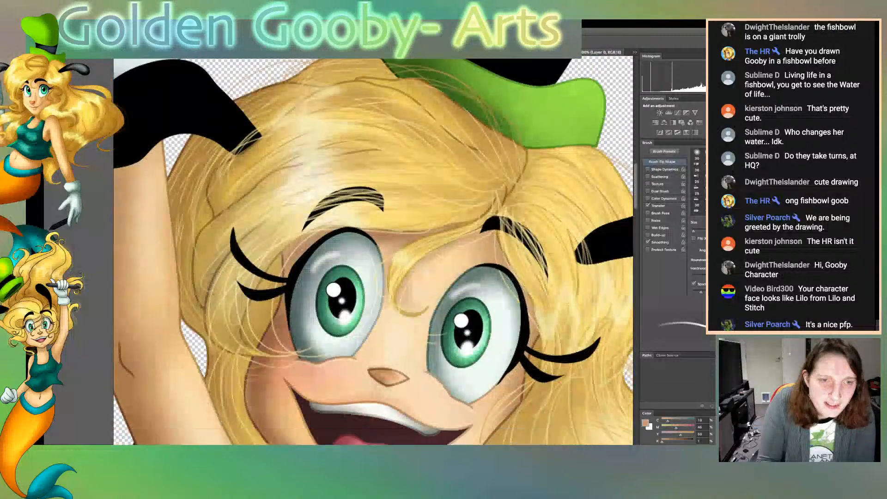
key("ctrl+Tab")
scroll(373, 252, "down", 3)
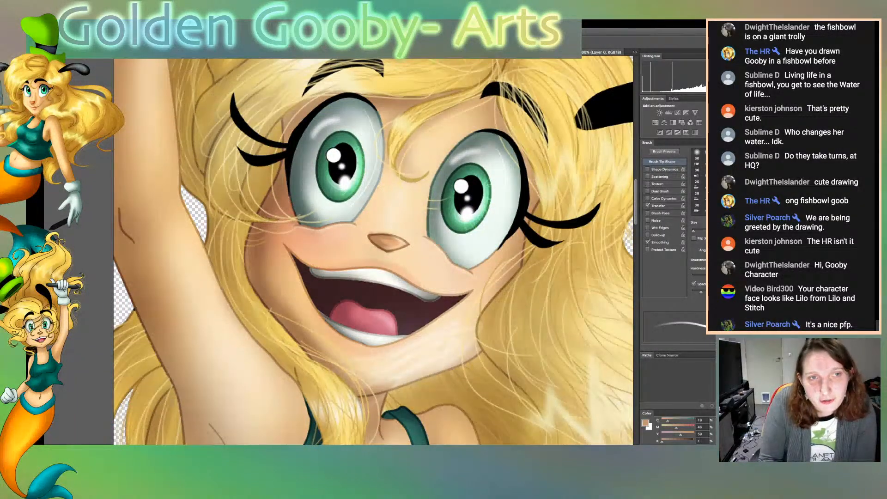
scroll(373, 251, "down", 1)
scroll(373, 251, "down", 8)
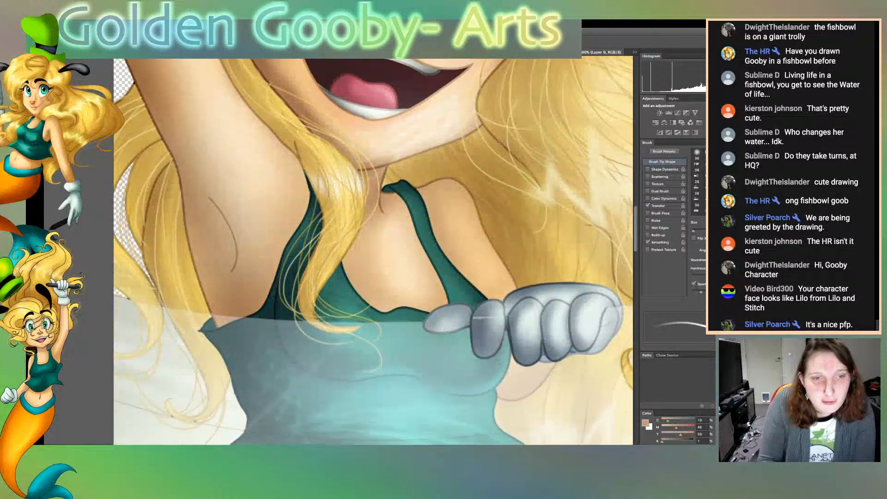
scroll(373, 252, "down", 3)
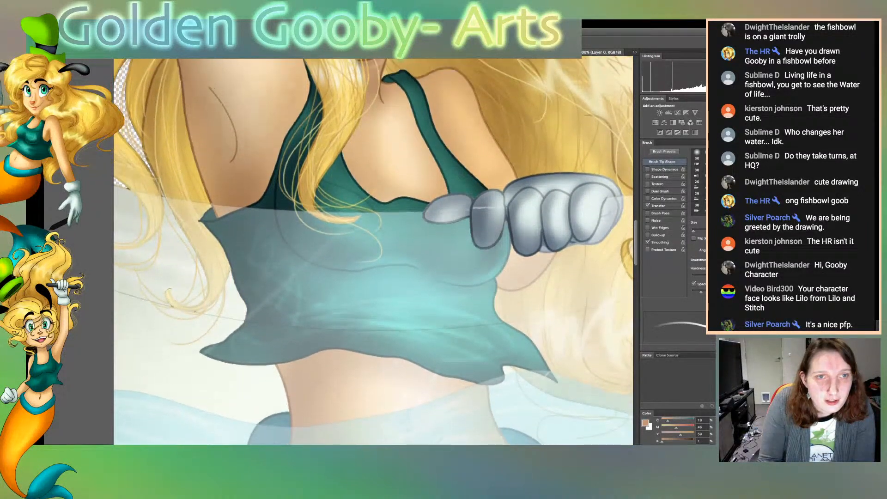
scroll(374, 251, "up", 8)
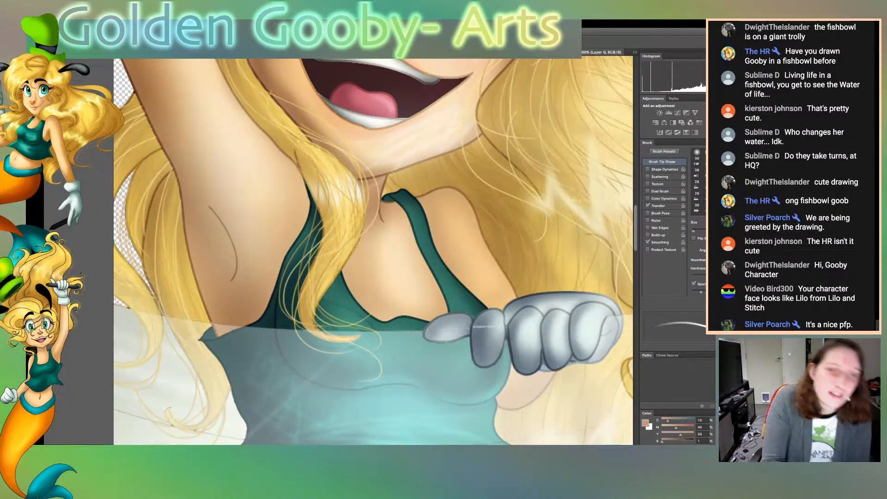
scroll(373, 252, "down", 10)
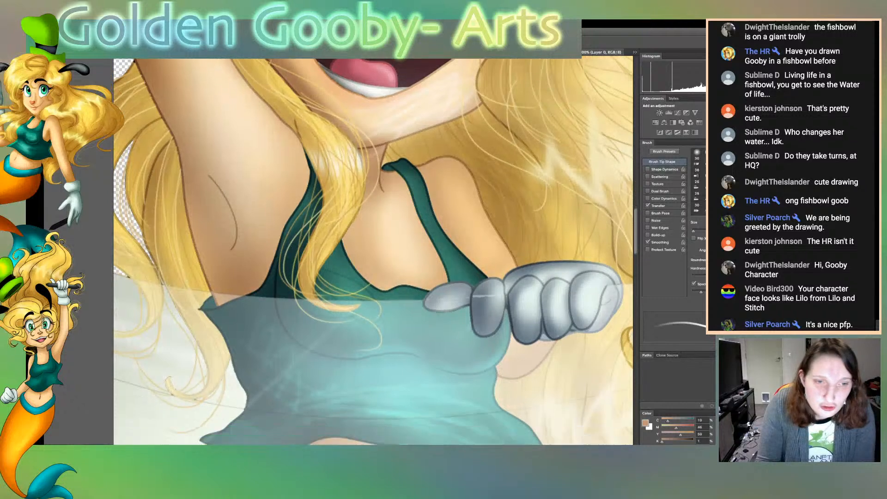
Examine the fishbowl mermaid's waving glove, green hat, raised arm and eyes up close
scroll(373, 252, "down", 10)
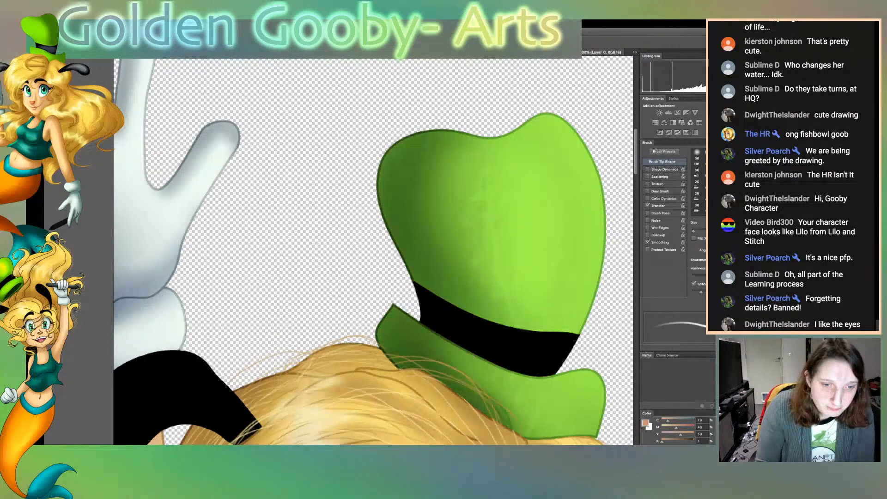
scroll(373, 250, "left", 7)
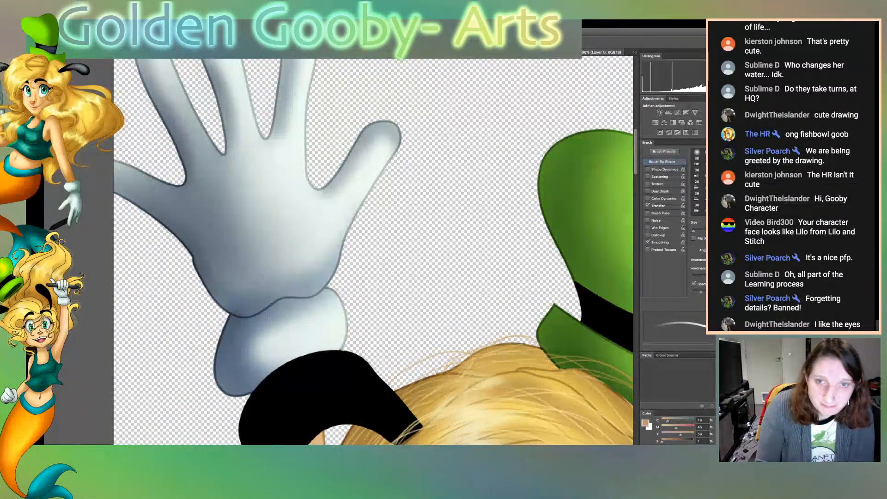
scroll(373, 250, "down", 14)
scroll(373, 251, "up", 4)
scroll(373, 251, "down", 2)
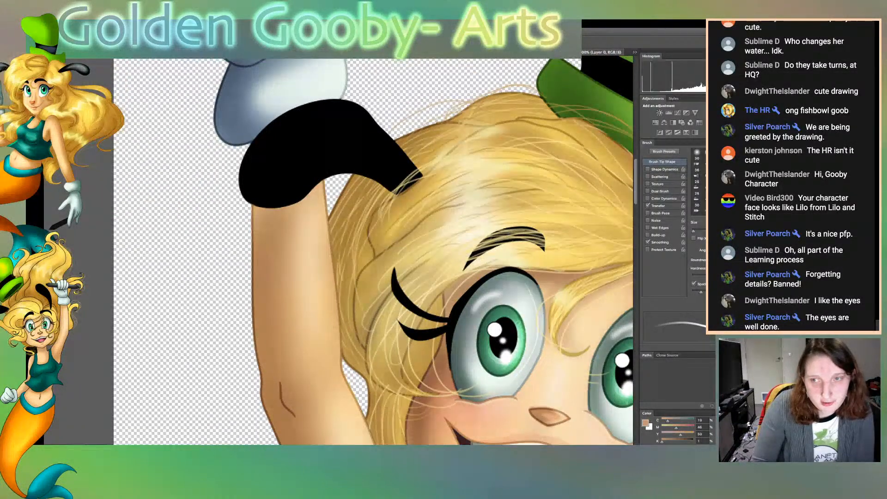
scroll(373, 251, "right", 7)
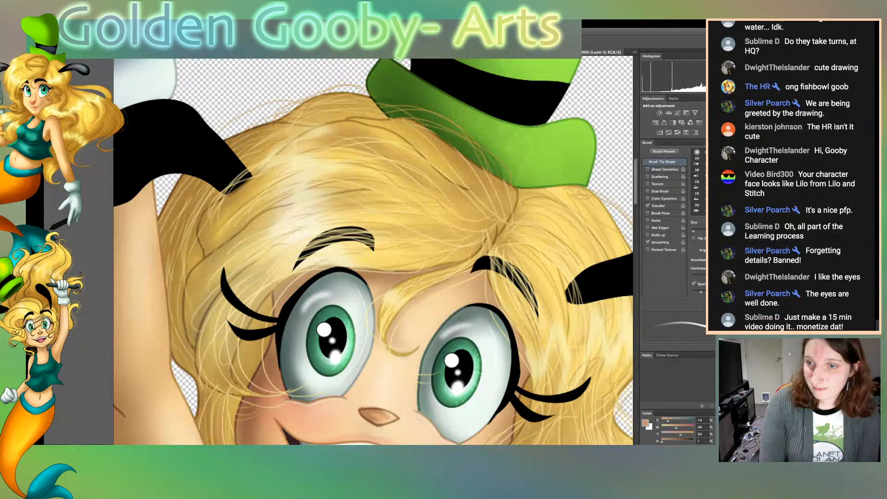
Return to the drawing of the woman holding two coffee cups, fit the whole canvas in view, and hide the hair and gown line art
key("ctrl+Tab")
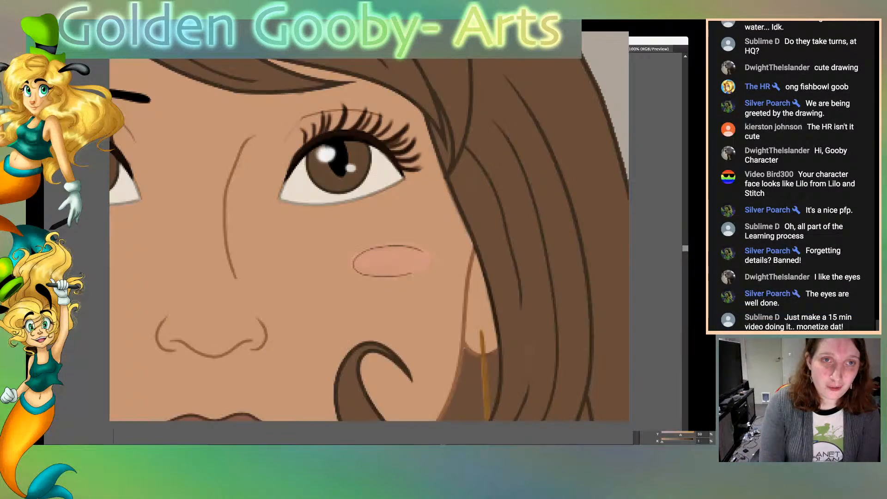
scroll(373, 252, "up", 1)
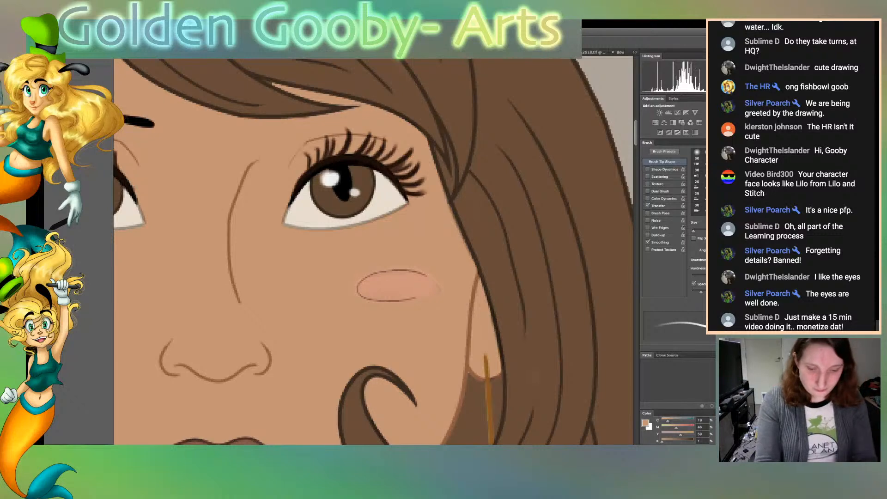
key("ctrl+0")
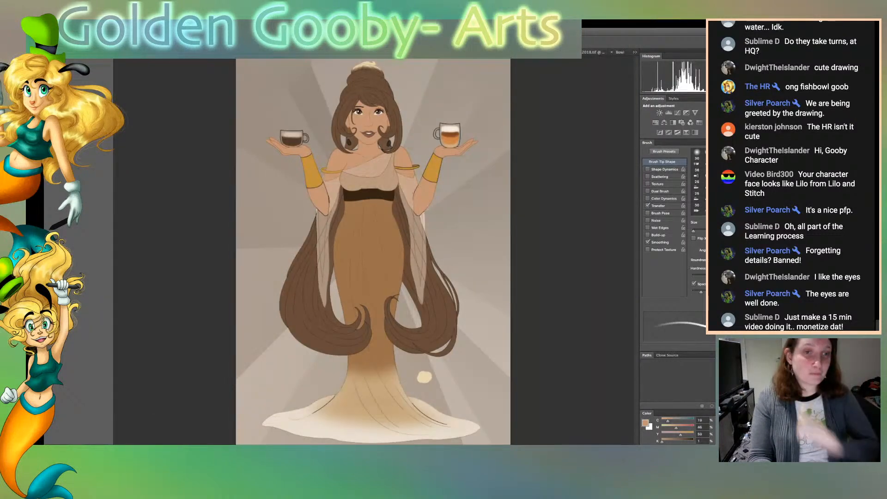
key("ctrl+Tab")
key("ctrl+Tab")
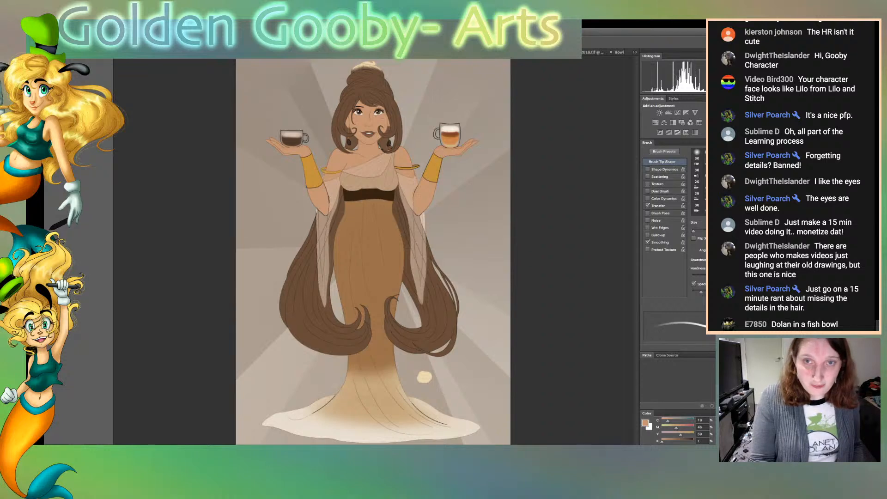
key("ctrl+Tab")
key("ctrl+shift+Tab")
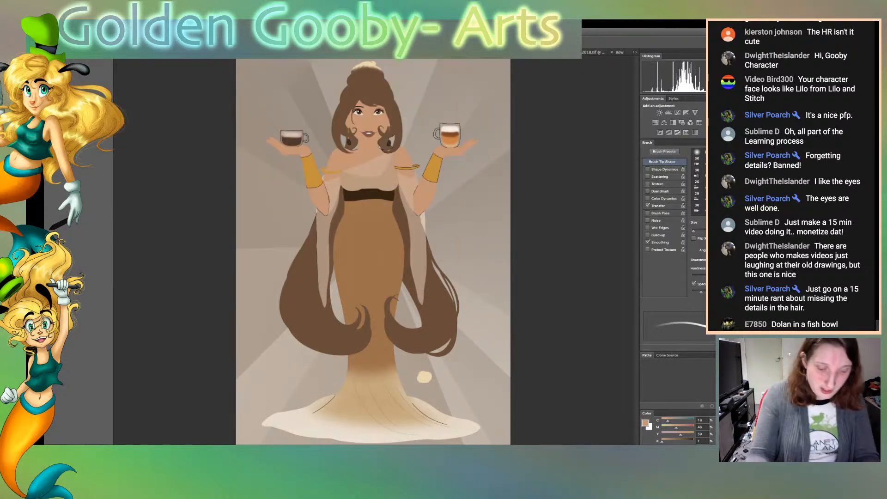
Examine the flat colors of the woman's long hair and gown up close, and return to the full figure
key("super+plus")
key("super+plus")
key("super+plus")
key("super+plus")
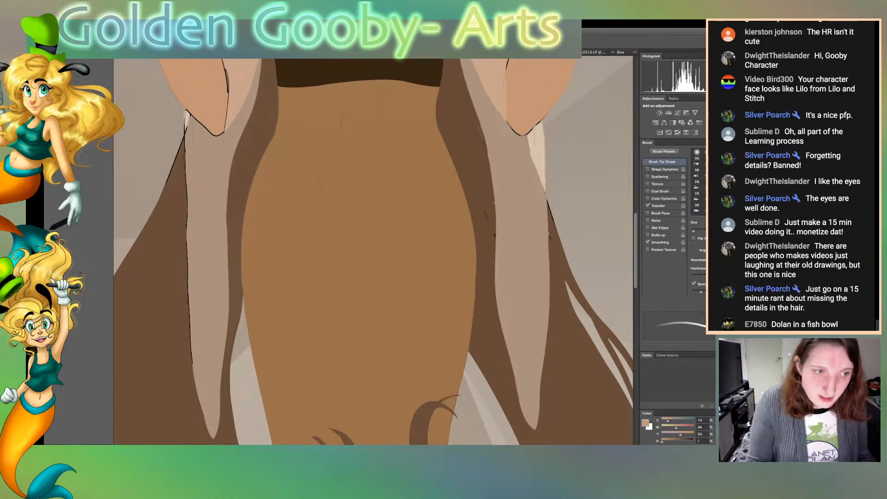
scroll(373, 252, "down", 5)
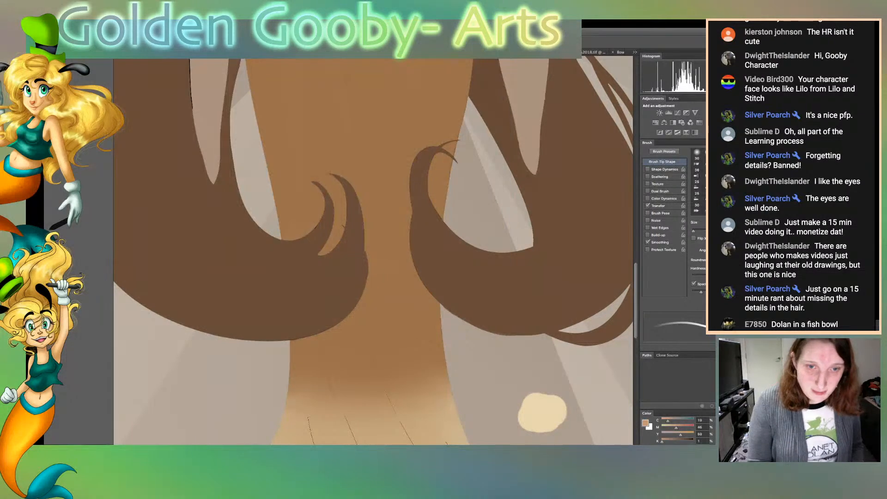
key("super+minus")
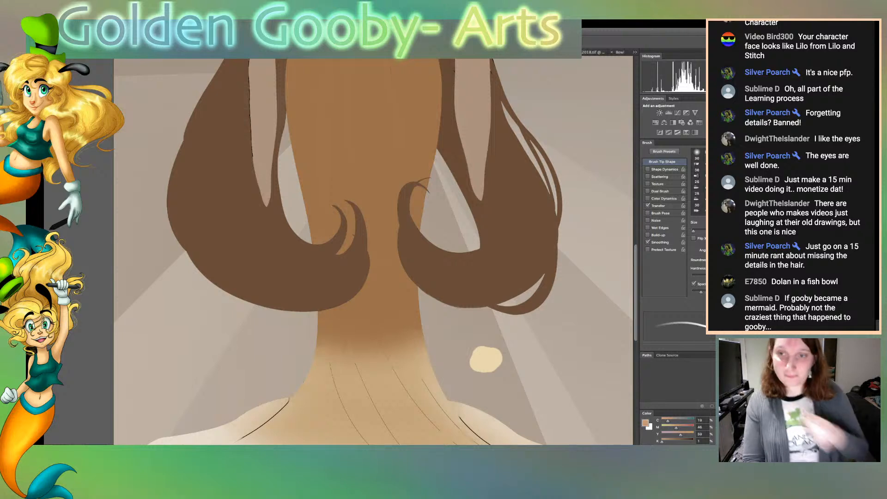
key("ctrl+minus")
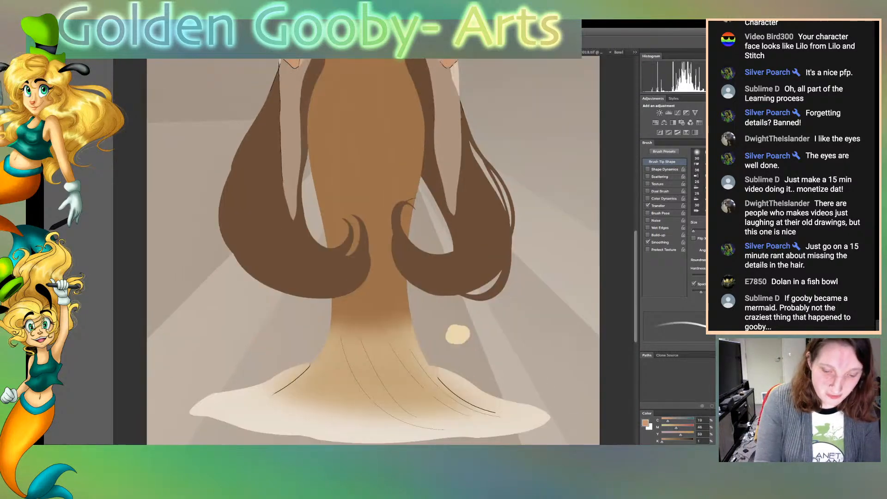
key("ctrl+minus")
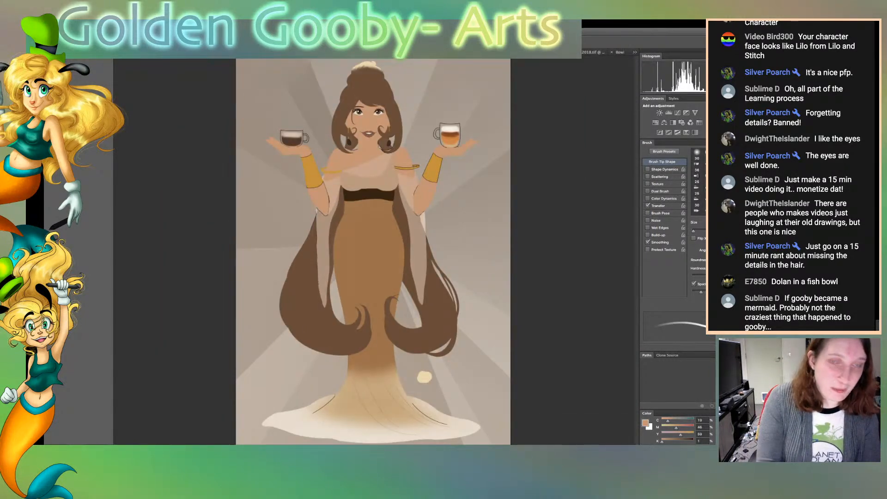
Sample the brown hair color, select both long sections of the woman's hair, and enlarge the brush
key("i")
left_click(308, 311)
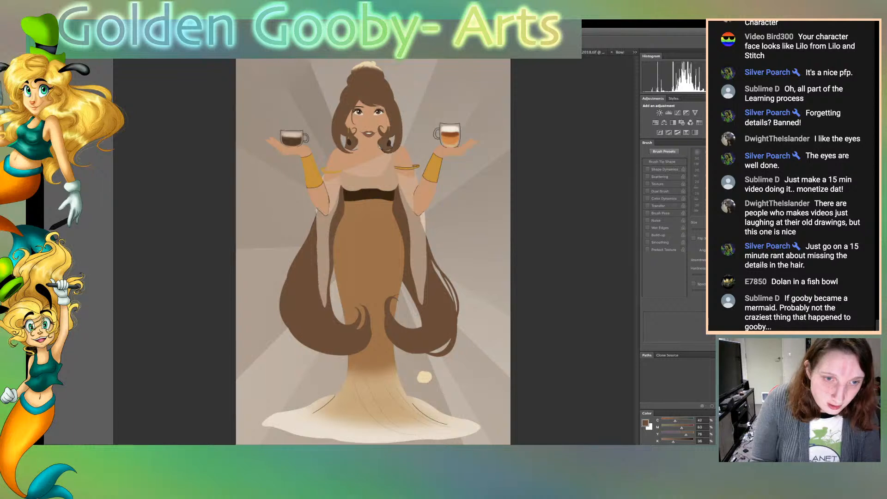
left_click(434, 310)
left_click(304, 309, "shift")
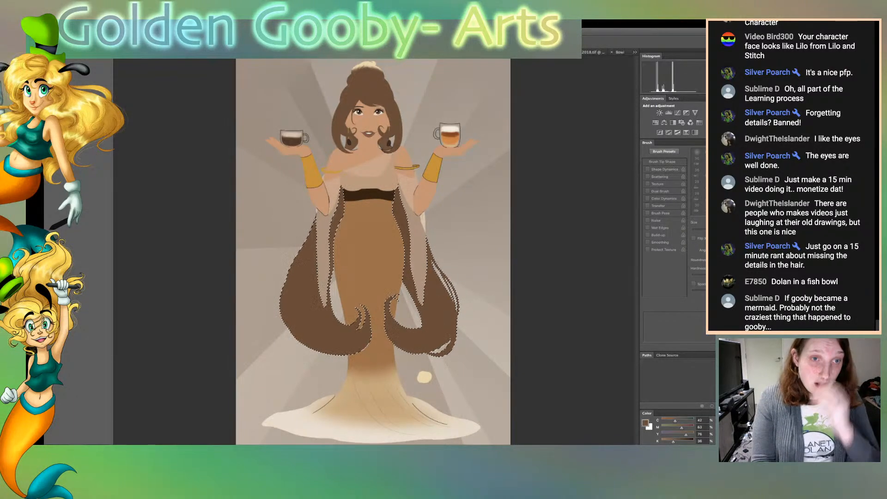
key("b")
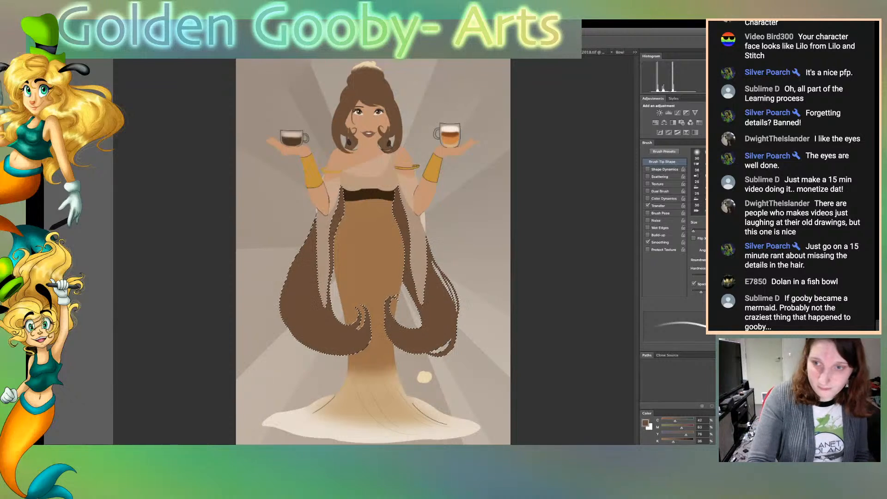
key("bracketright")
key("bracketright")
key("bracketright")
key("bracketright")
key("bracketright")
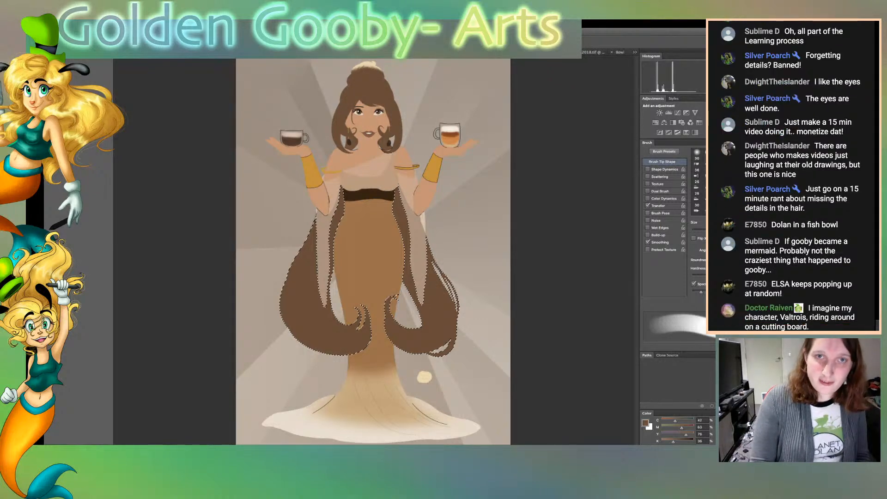
Glance at the Elsa drawing, return to the woman with the coffee cups, and clear the hair selection
key("ctrl+Tab")
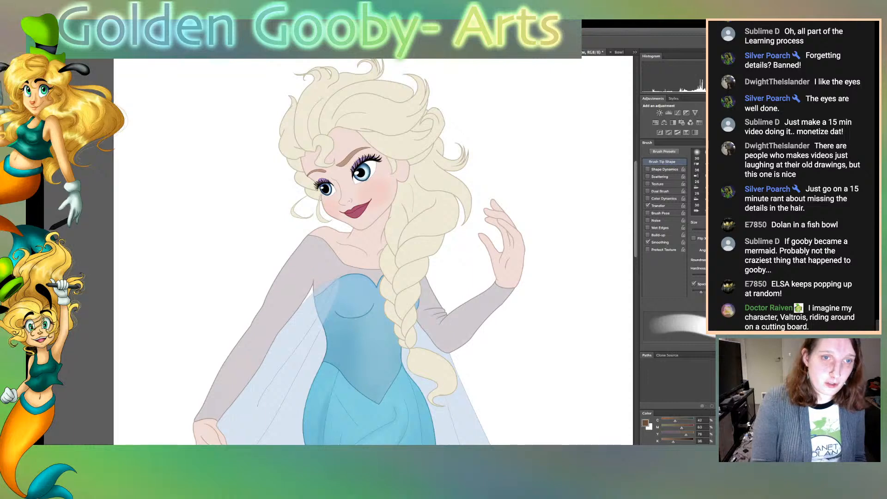
key("ctrl+Tab")
key("ctrl+Tab")
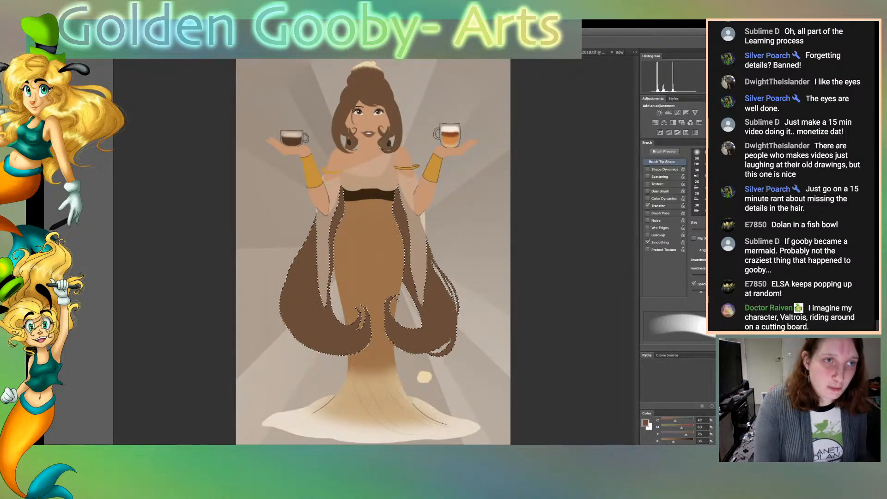
key("ctrl+d")
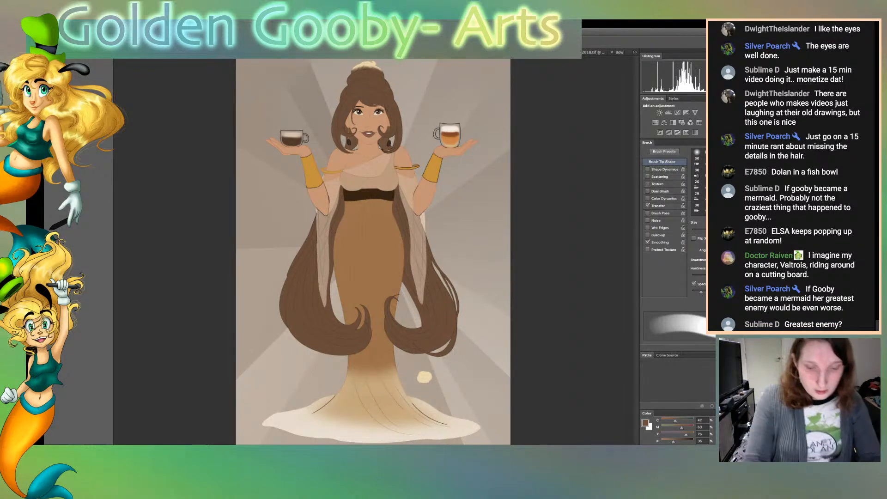
Inspect the woman's line art up close, from the sleeves and gown to the face and bun, down to the curled hair ends
key("super+plus")
key("super+plus")
key("super+plus")
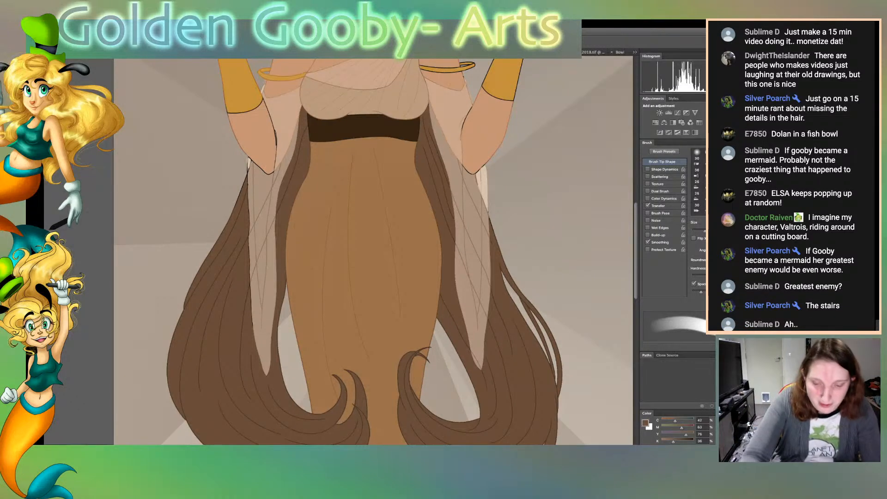
key("super+plus")
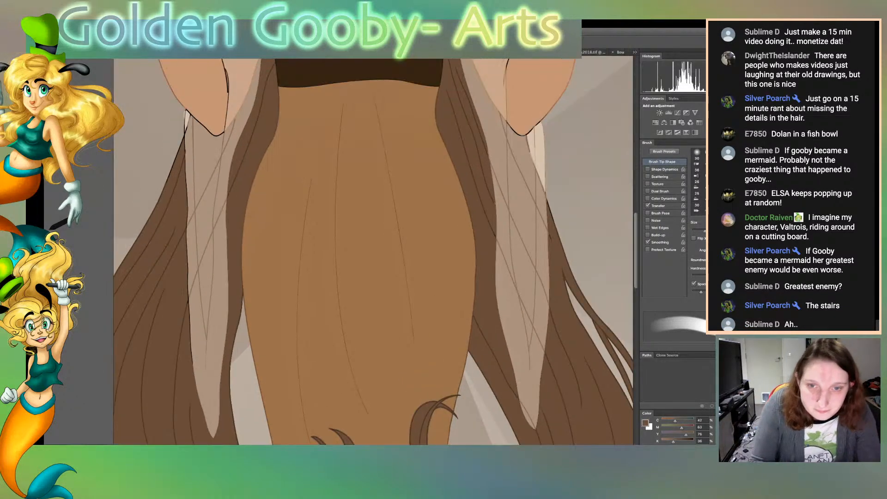
scroll(373, 252, "up", 10)
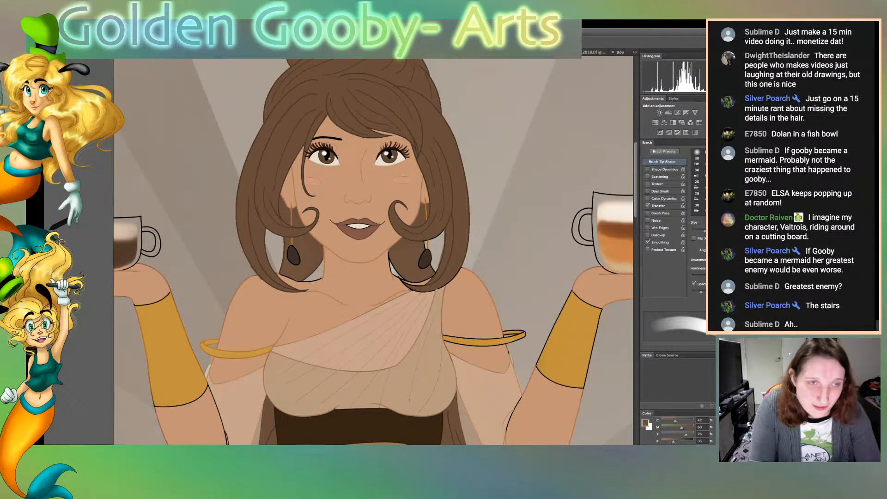
scroll(373, 252, "up", 4)
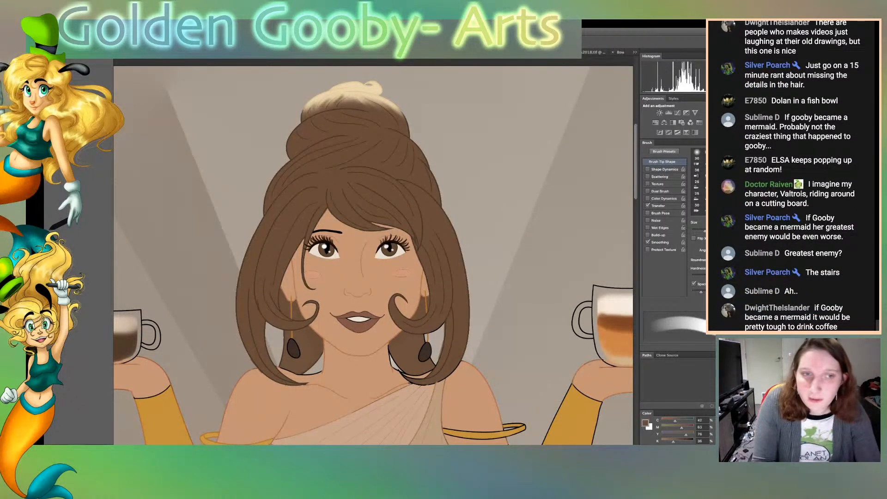
scroll(373, 252, "down", 20)
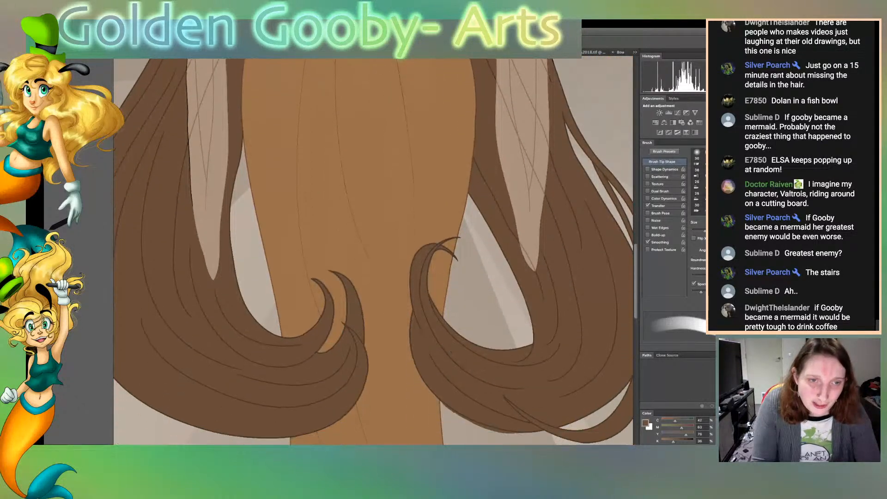
scroll(373, 252, "down", 6)
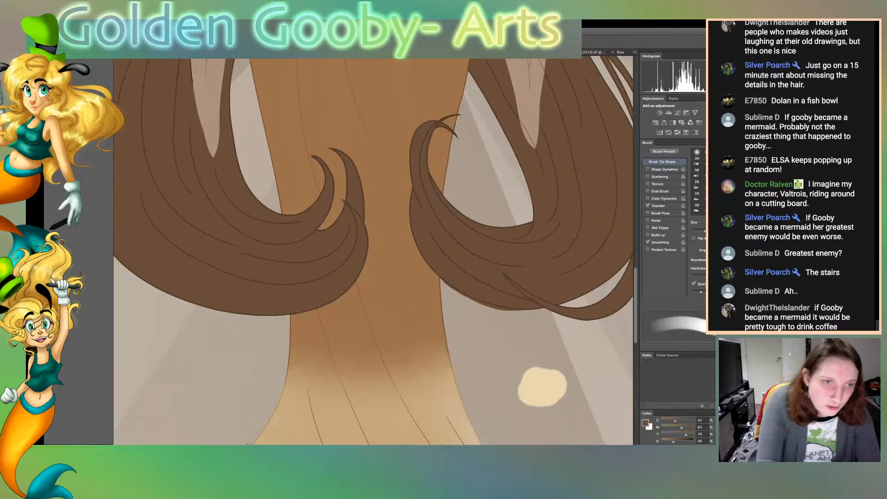
Select the gown between the two hair curls, sample its brown, touch up the line art inside it, and clear the selection
key("w")
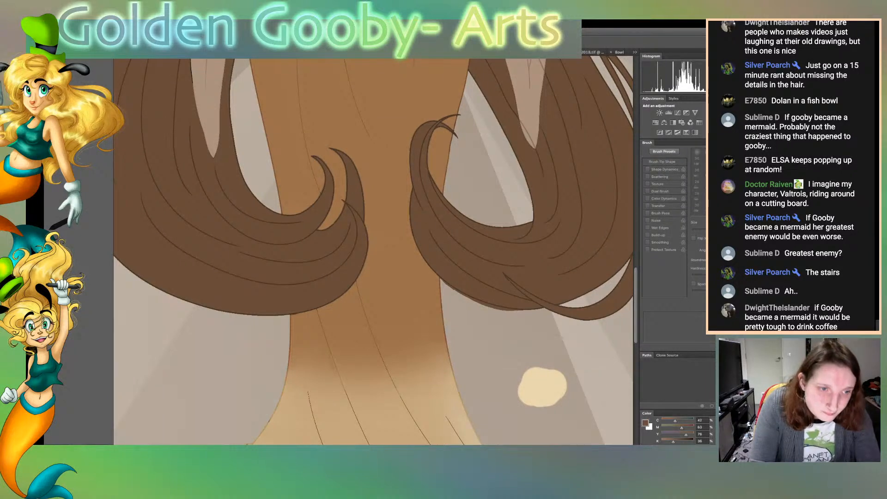
left_click(389, 208)
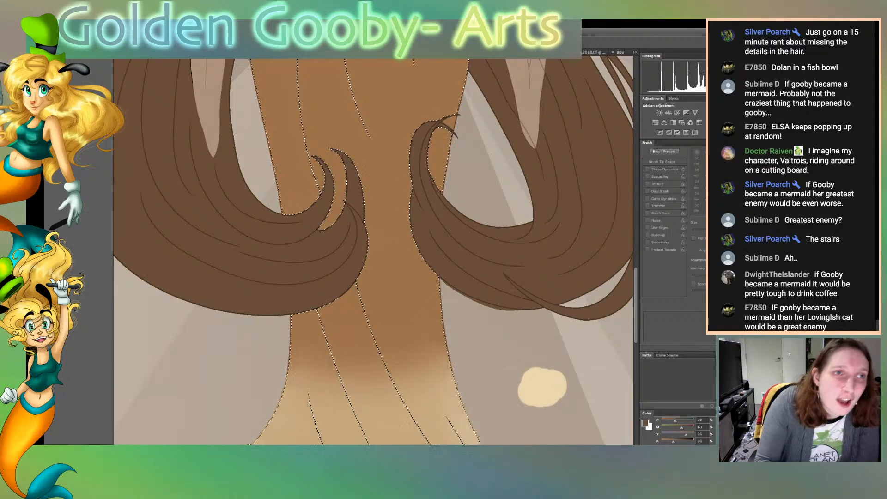
key("b")
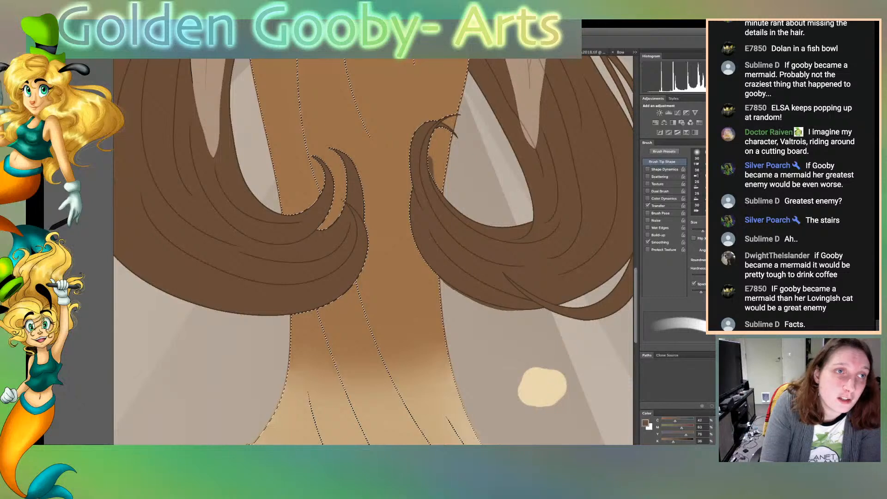
key("w")
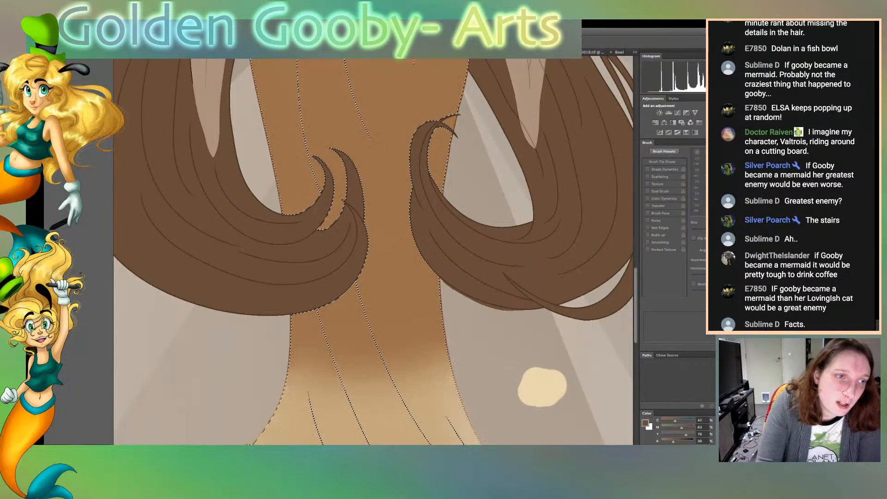
left_click(393, 318)
key("b")
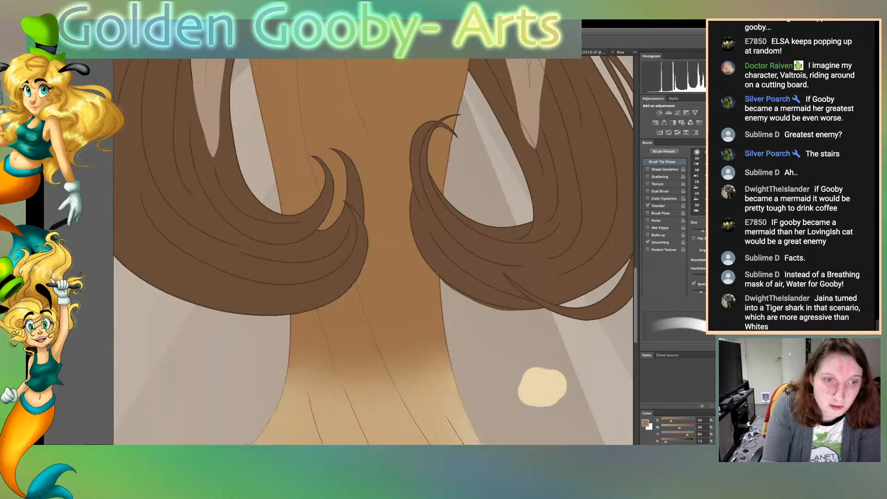
key("ctrl+d")
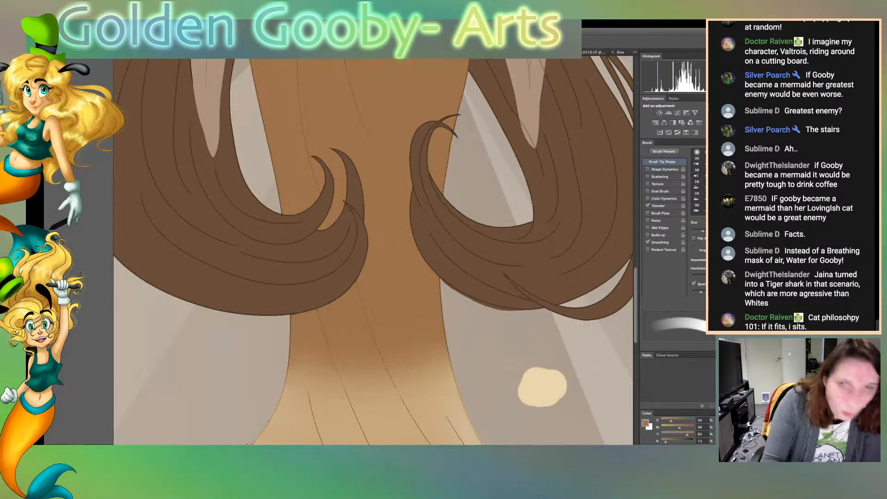
key("w")
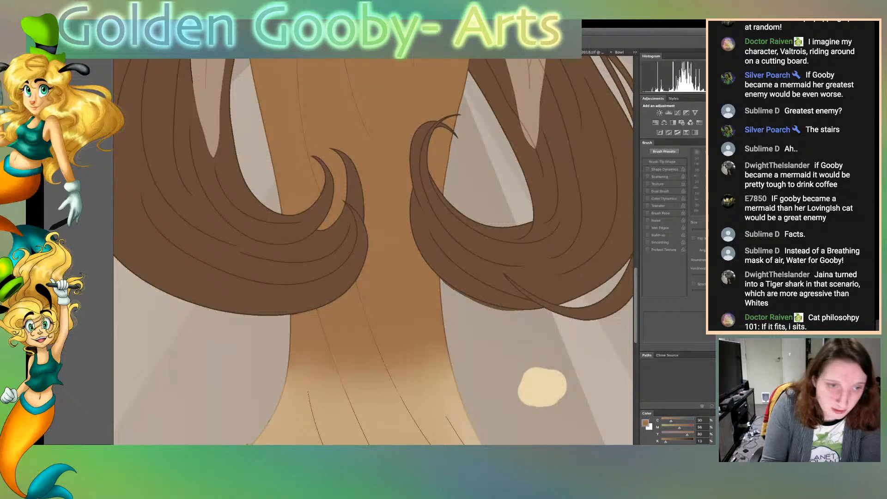
left_click(390, 281)
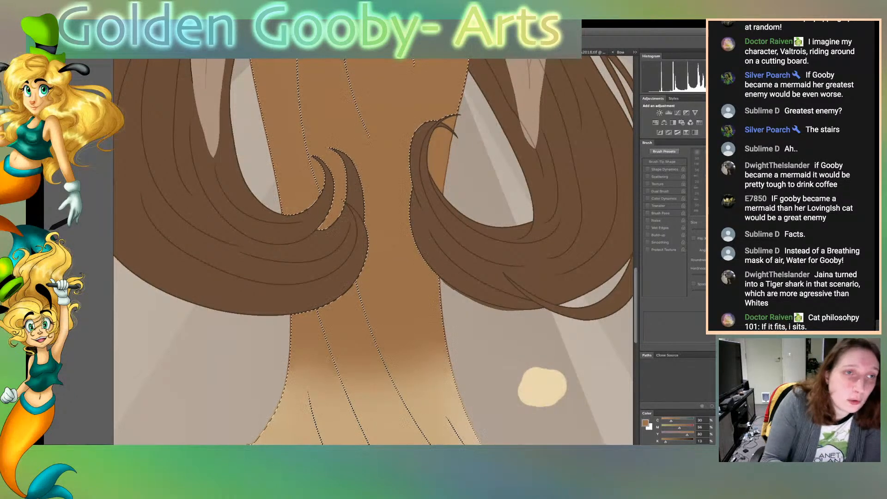
key("b")
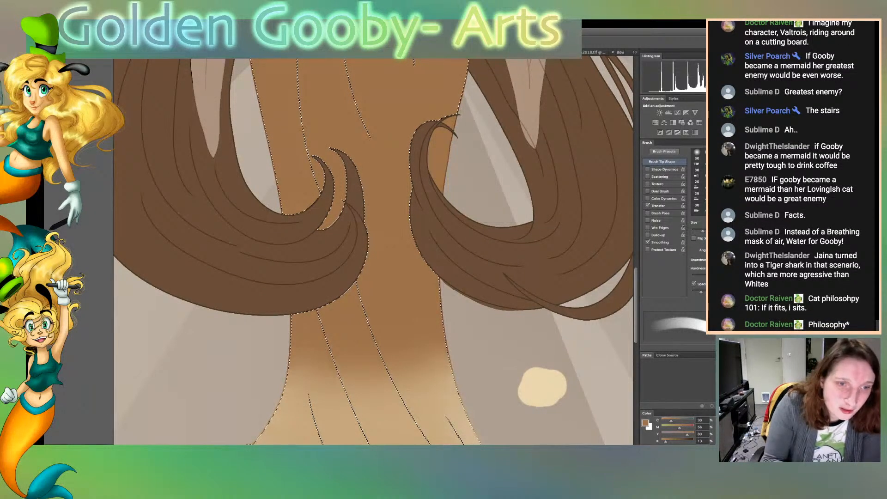
key("ctrl+d")
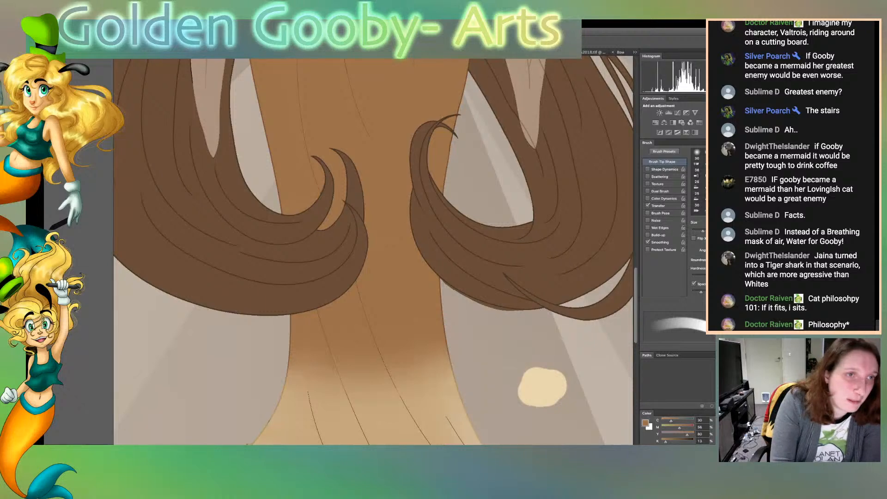
key("ctrl+Tab")
key("ctrl+shift+Tab")
Select the background below the curls, clean up the rough edge beneath the hair, check the small gap inside the outer curl, and deselect
key("w")
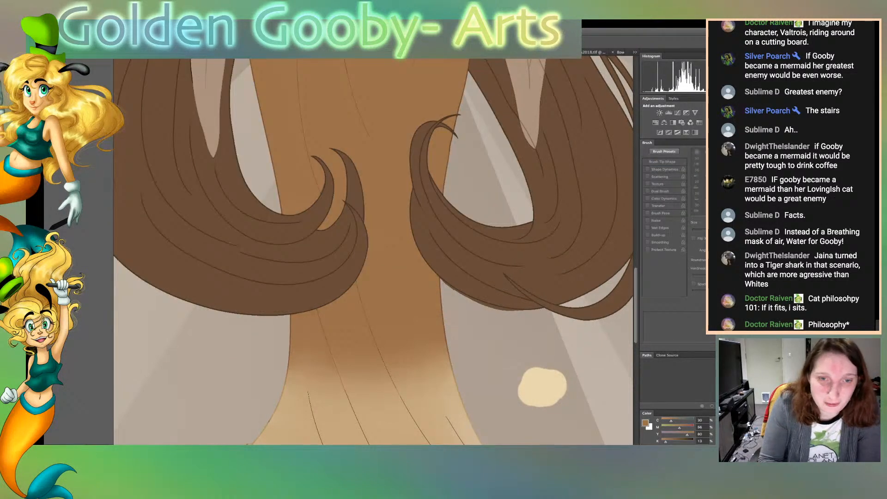
left_click(499, 356)
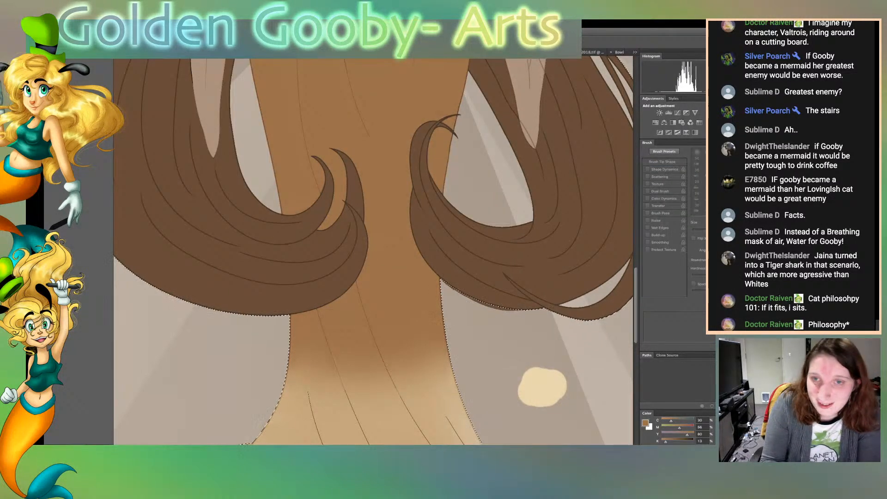
key("b")
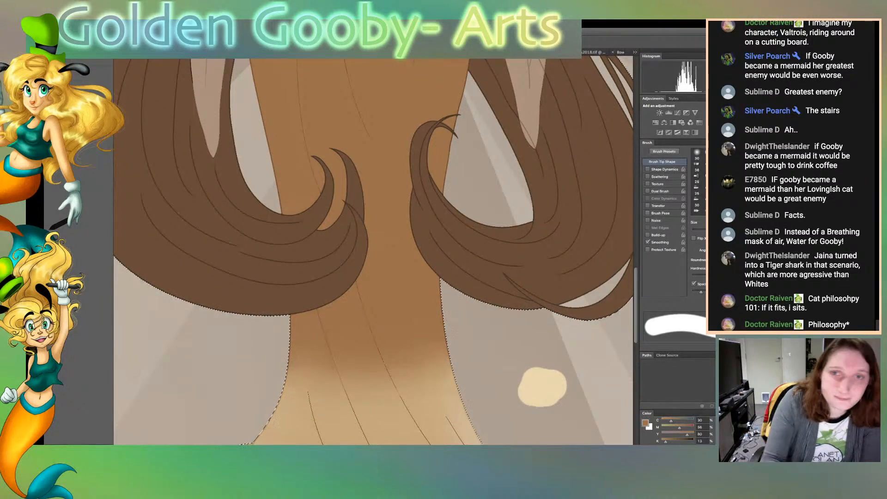
key("w")
left_click(603, 291)
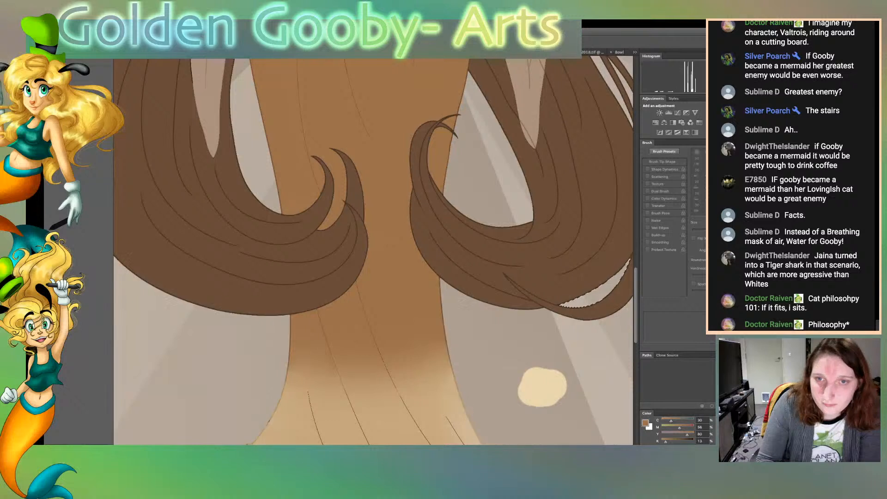
key("super+d")
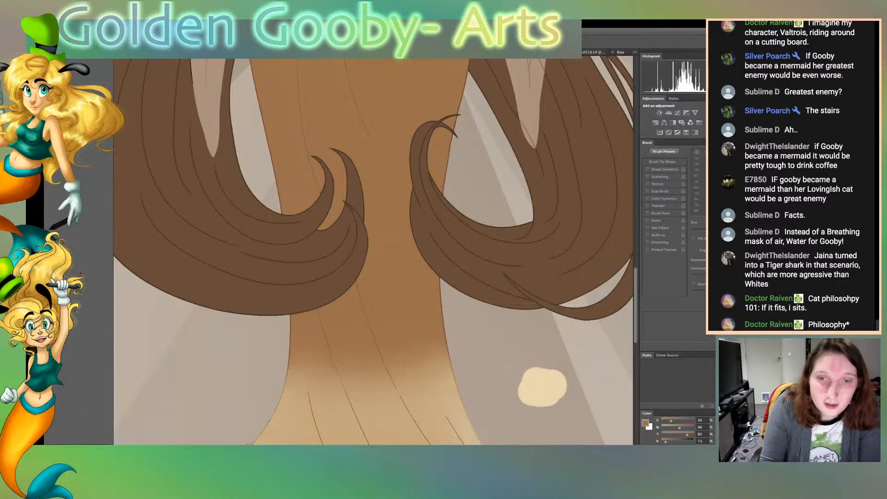
Inspect the woman's line art from the gown up to the face and bun, and back down to the bracelets
scroll(373, 252, "up", 8)
scroll(373, 252, "up", 1)
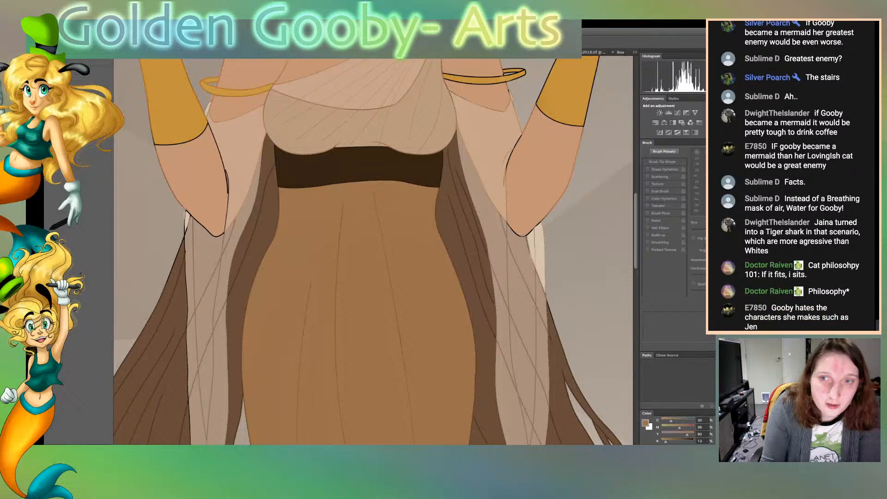
scroll(373, 252, "up", 5)
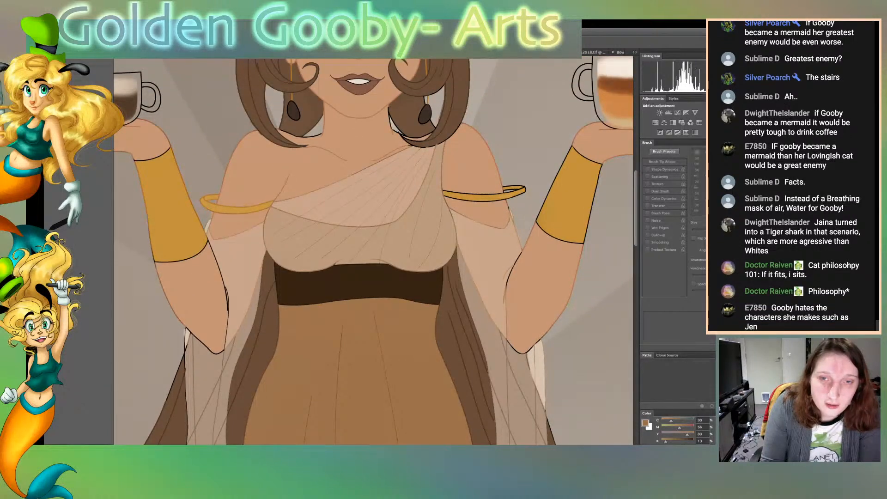
scroll(372, 252, "up", 6)
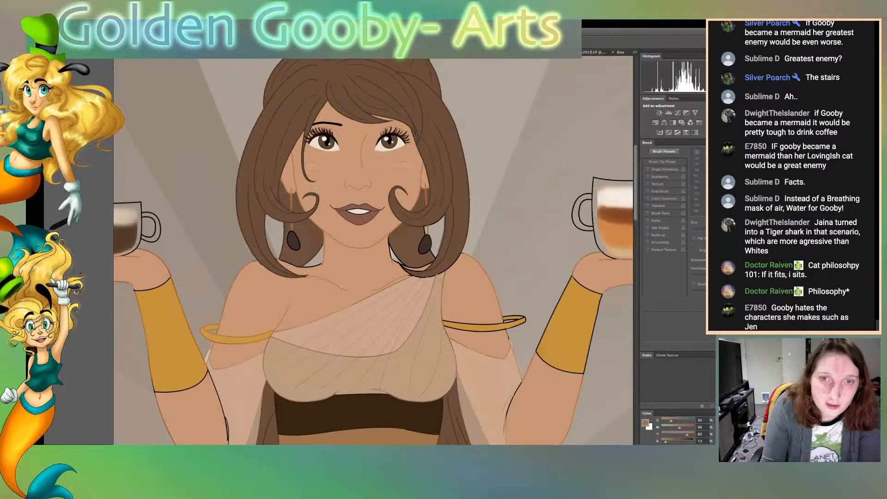
scroll(373, 252, "up", 8)
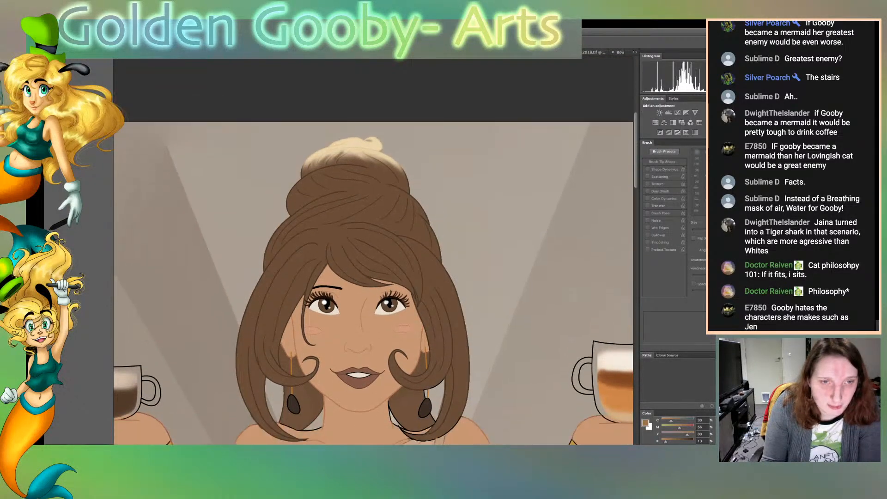
scroll(372, 251, "down", 8)
scroll(372, 252, "up", 5)
scroll(372, 252, "up", 2)
scroll(372, 252, "down", 1)
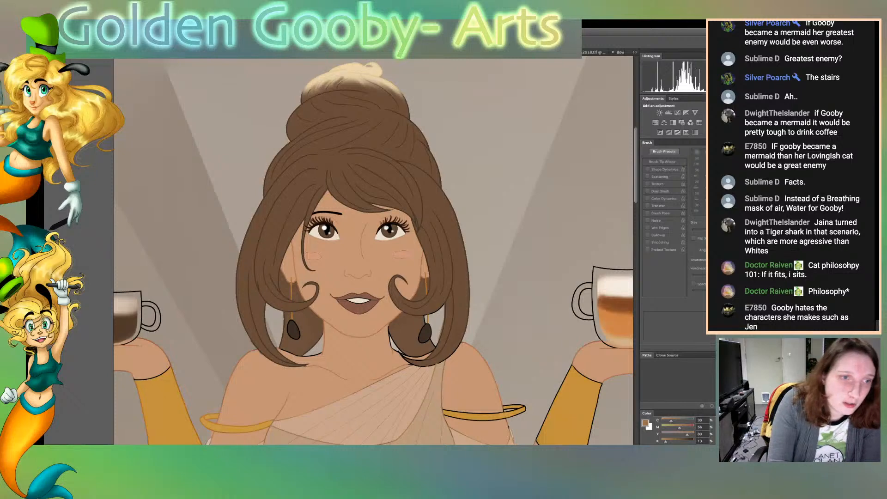
scroll(372, 252, "down", 8)
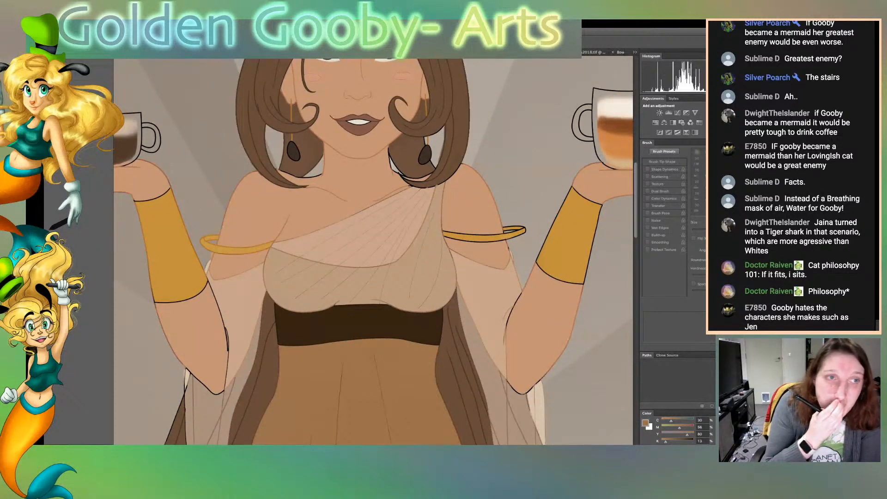
key("ctrl+Tab")
key("ctrl+shift+Tab")
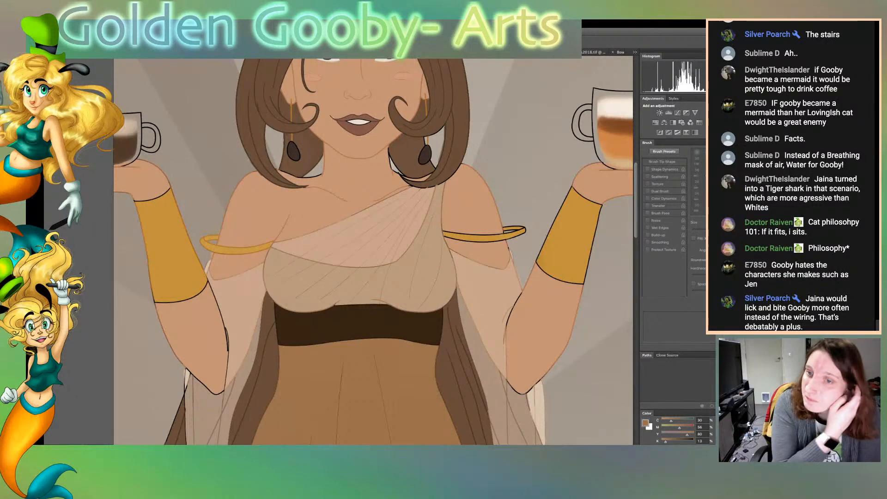
key("ctrl+Tab")
key("ctrl+Tab")
key("ctrl+Tab")
key("ctrl+Tab")
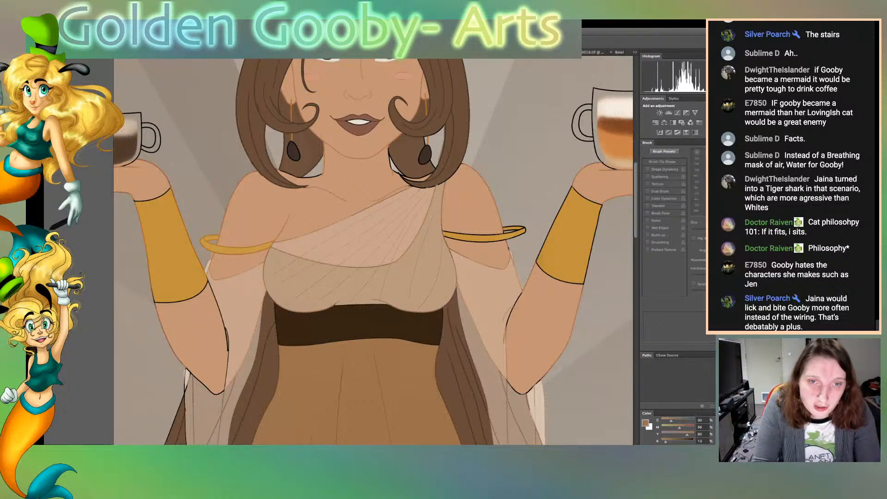
Select the background around the figure, sample the bracelet's gold, recolour the armband's dark outline with a smaller brush, and deselect
left_click(472, 203)
left_click(531, 185)
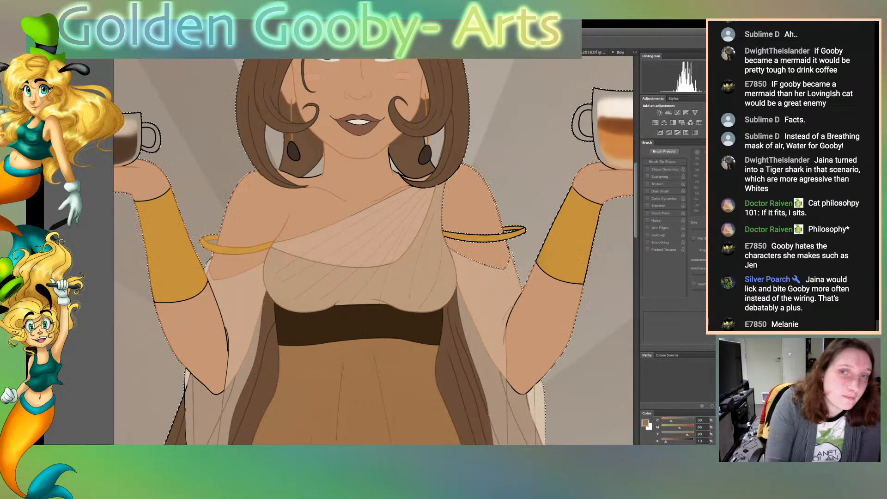
left_click(174, 252)
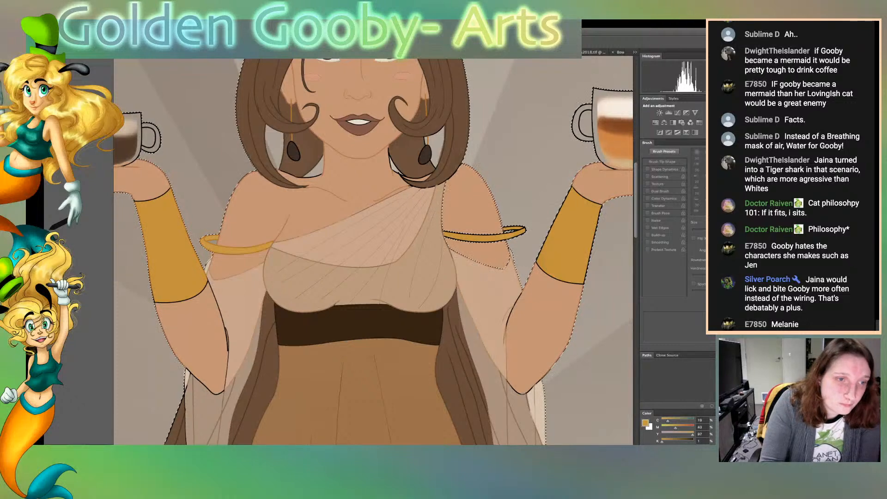
key("b")
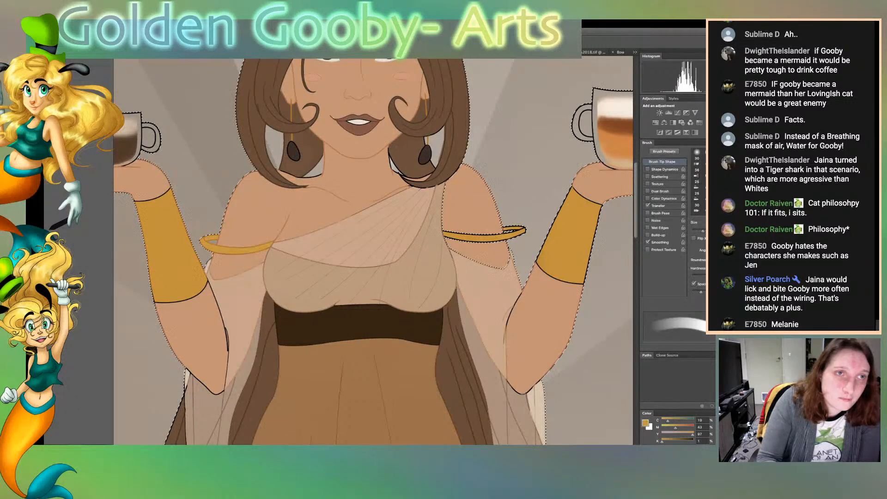
key("[")
key("[")
key("[")
key("[")
key("[")
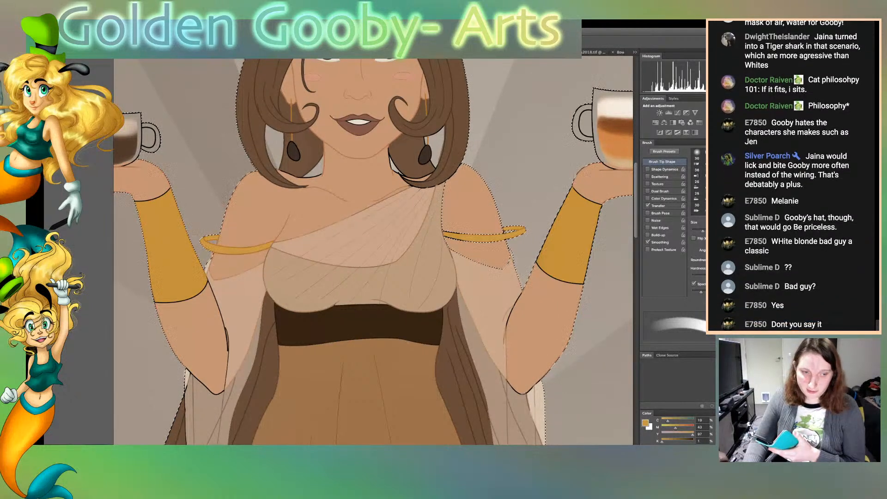
key("ctrl+d")
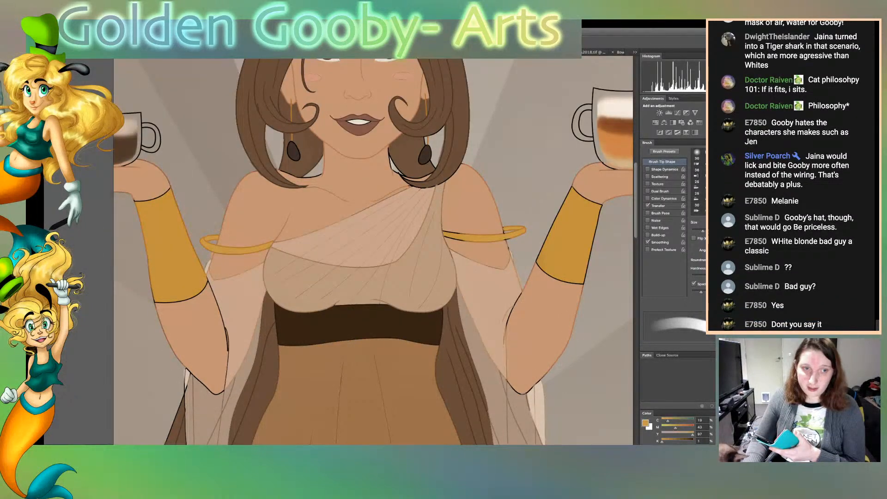
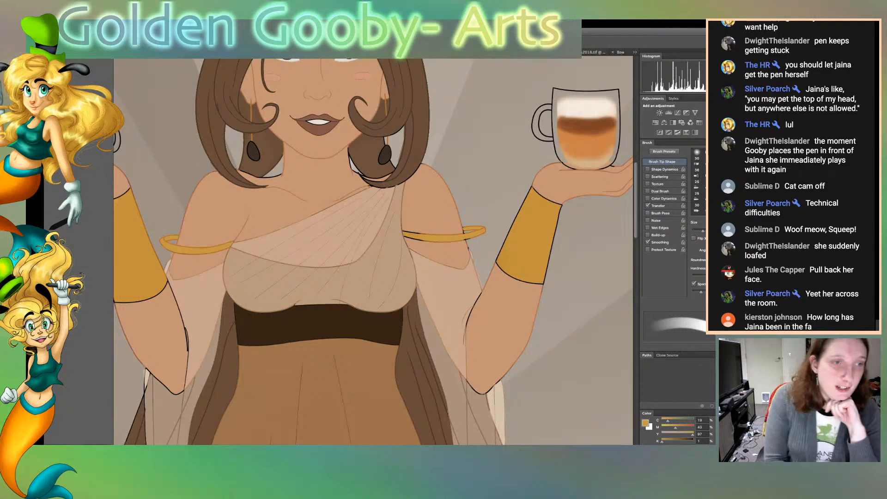
Restore the background selection, erase along the edge of the left armband, and clear the selection
key("super+z")
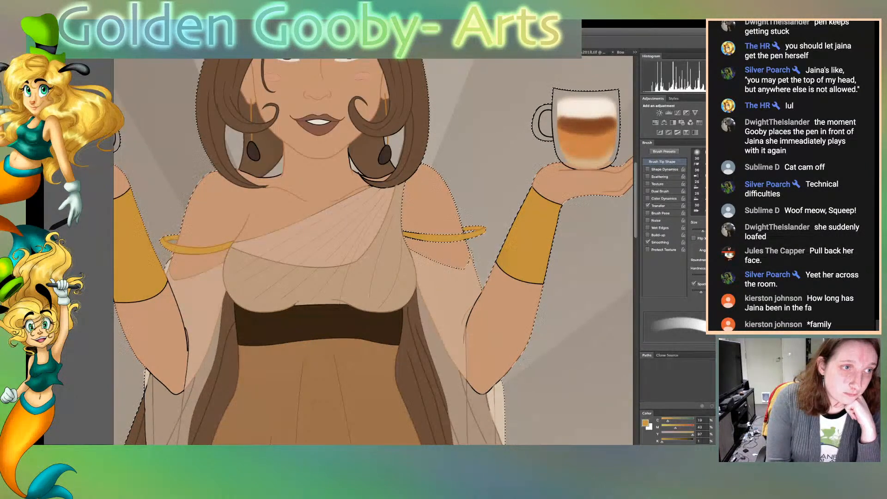
key("e")
left_click_drag(167, 246, 168, 252)
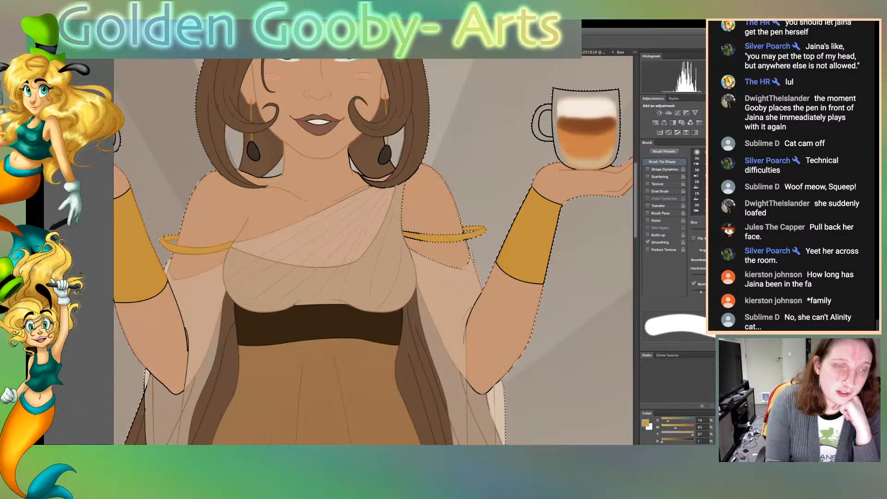
key("ctrl+d")
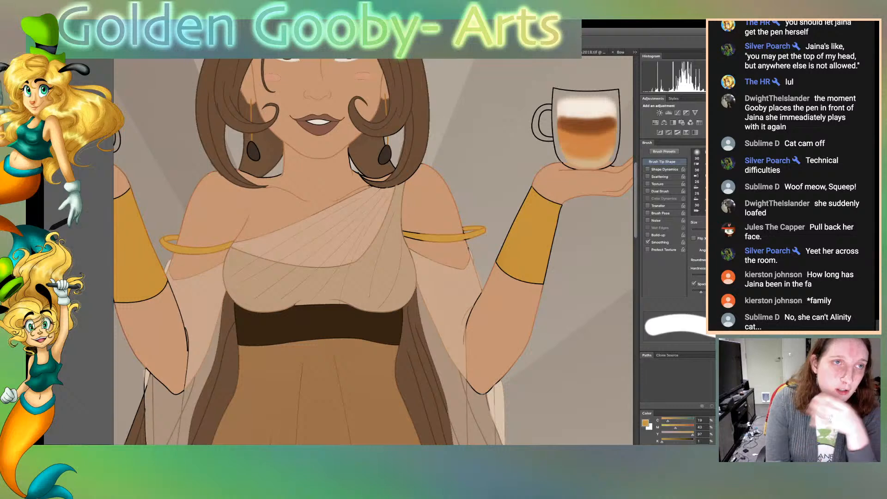
Bring back the background selection and recolour the right armband's dark outline in gold with a smaller brush
key("ctrl+z")
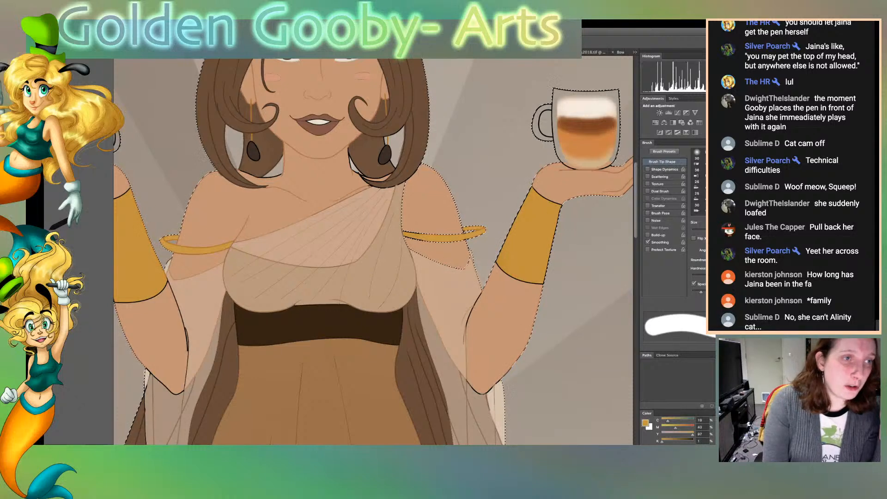
key("w")
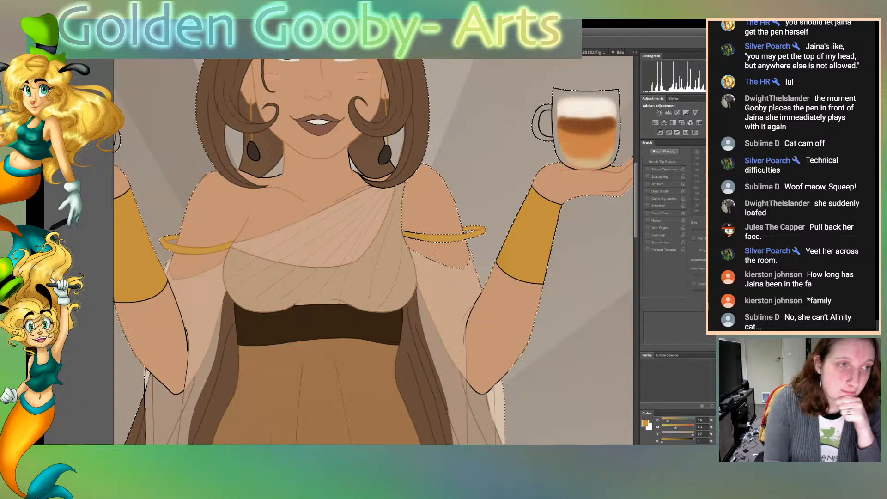
key("b")
key("bracketleft")
key("bracketleft")
key("bracketleft")
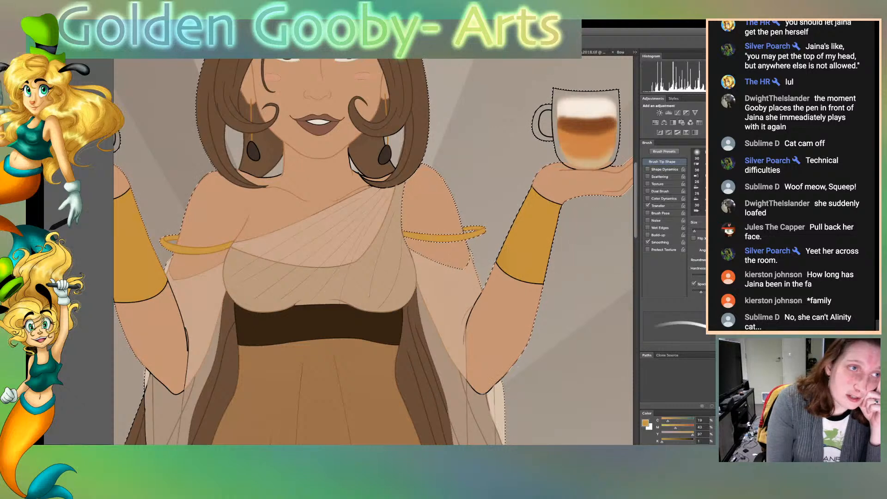
Recolour the dark outline of the bracelet below the raised cup in gold with a larger brush, and deselect
key("w")
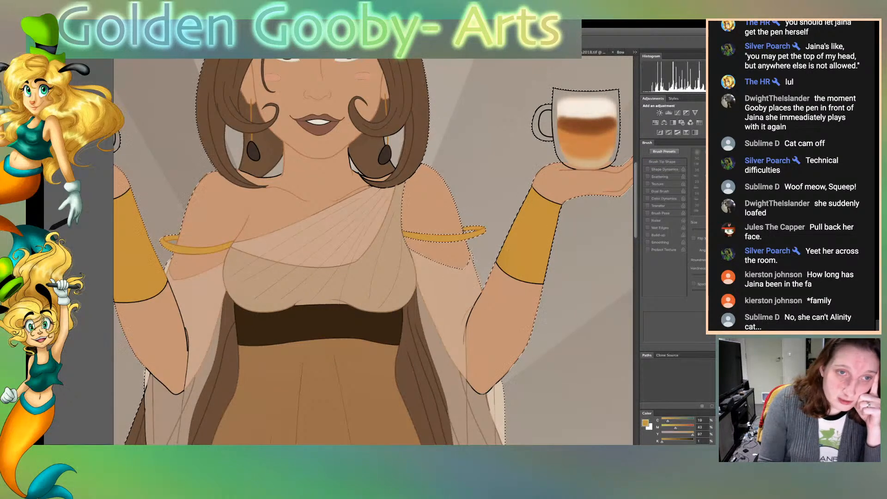
key("b")
key("bracketright")
key("bracketright")
key("bracketright")
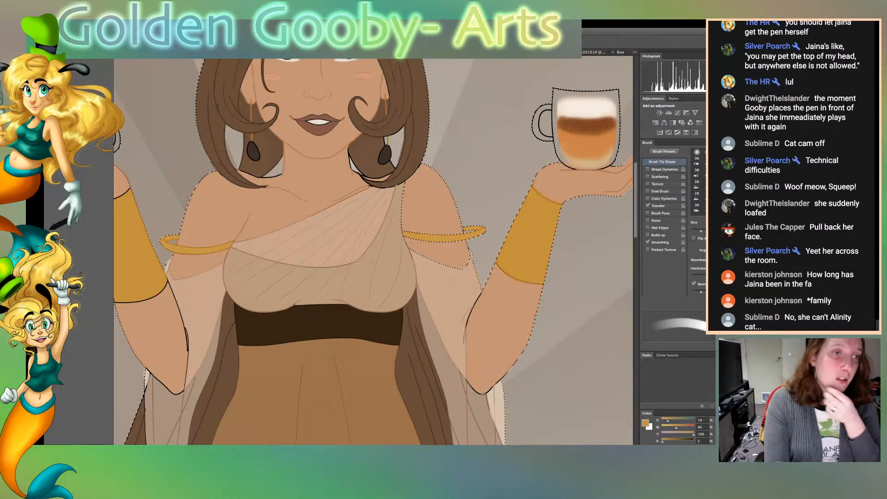
key("w")
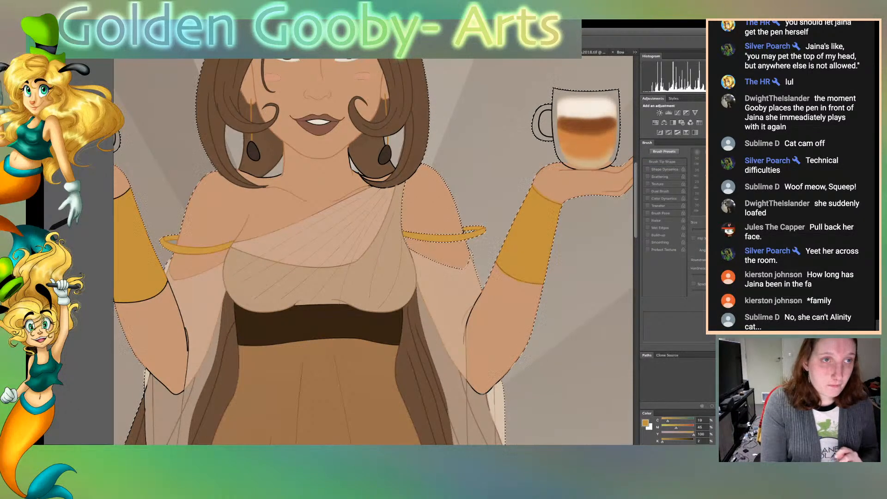
key("ctrl+d")
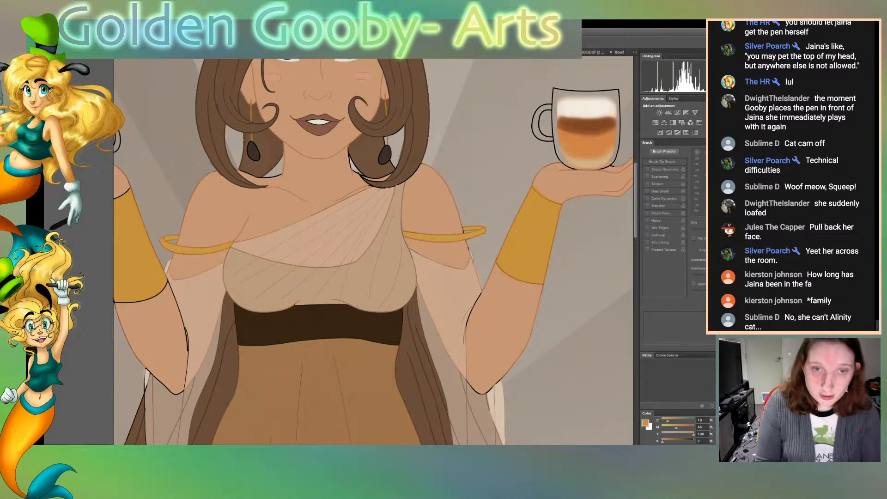
Select the cup-holding hand and forearm, sample the skin tone, recolour their dark outlines with it, and deselect
left_click(565, 183)
left_click(506, 323, "shift")
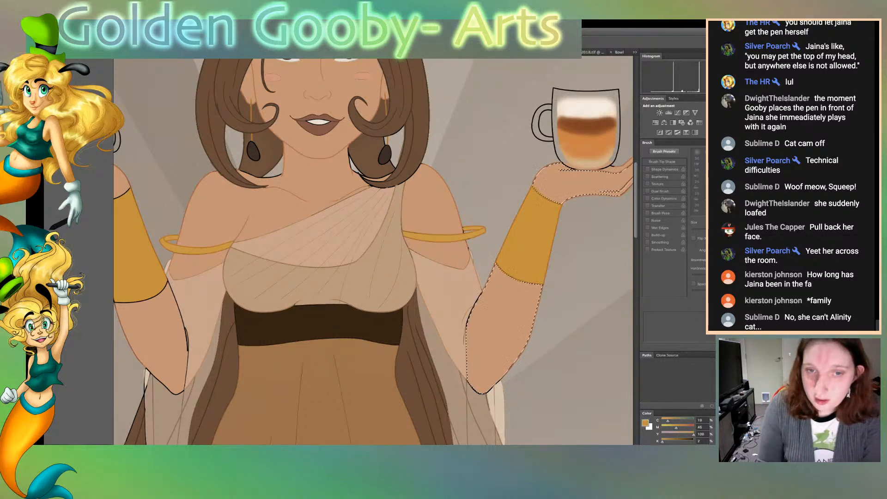
left_click(506, 324)
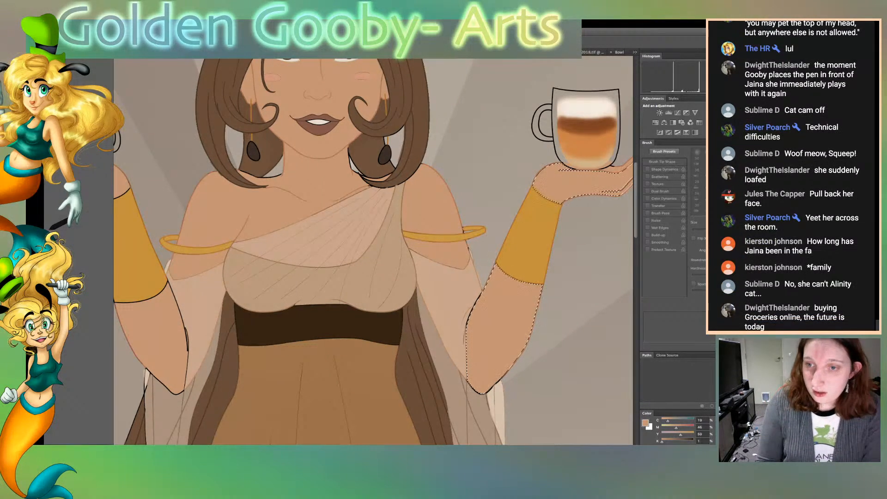
key("b")
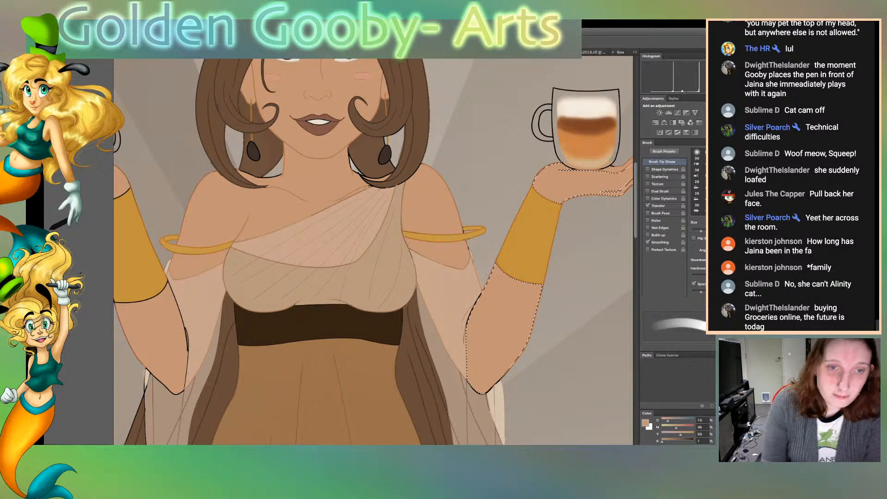
key("ctrl+d")
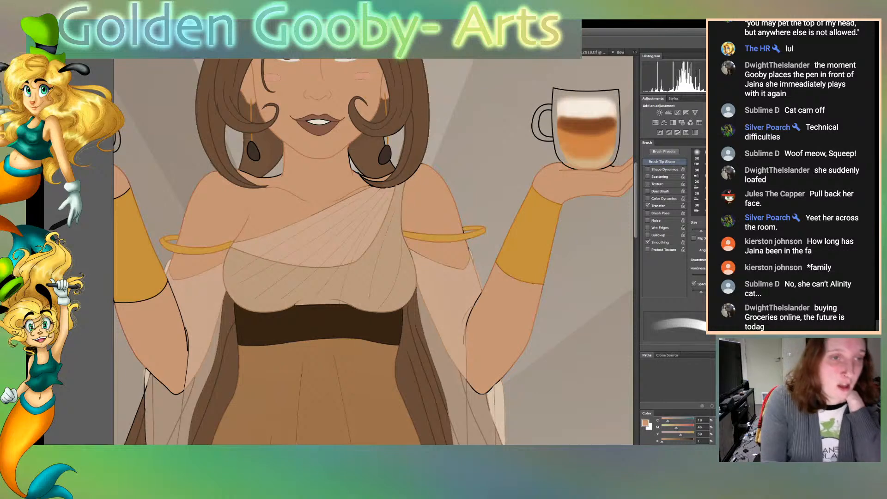
key("w")
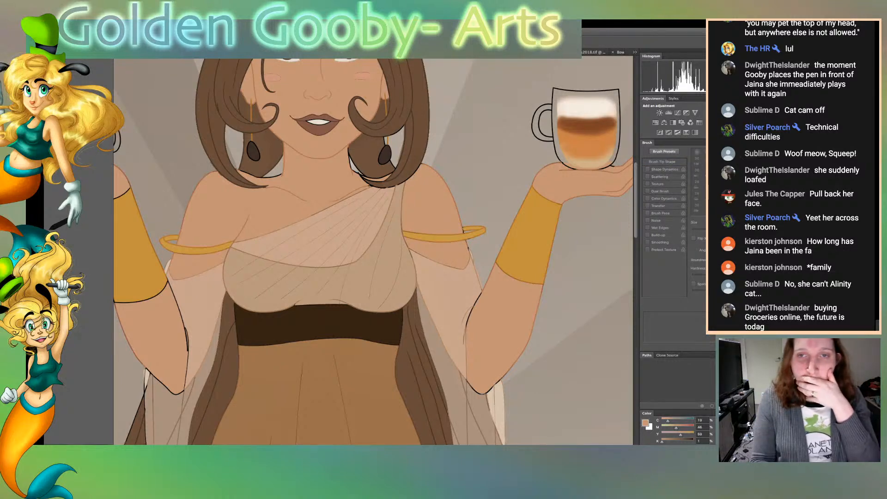
left_click(397, 145)
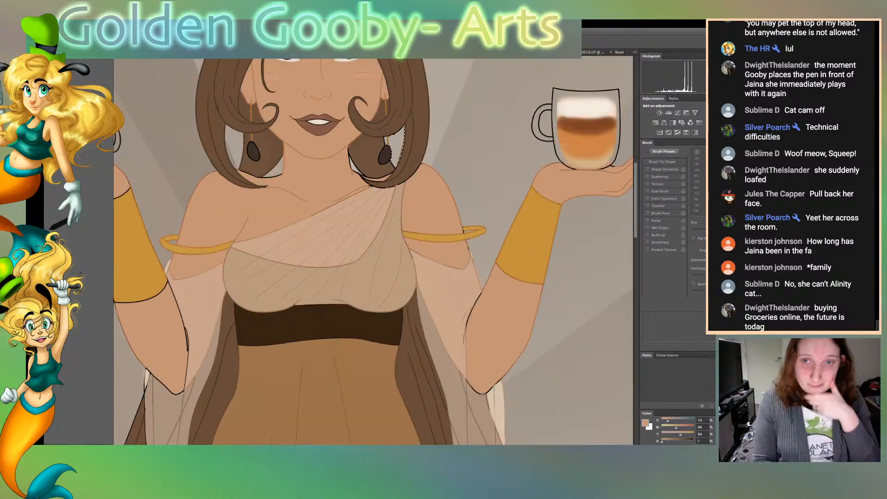
key("ctrl+d")
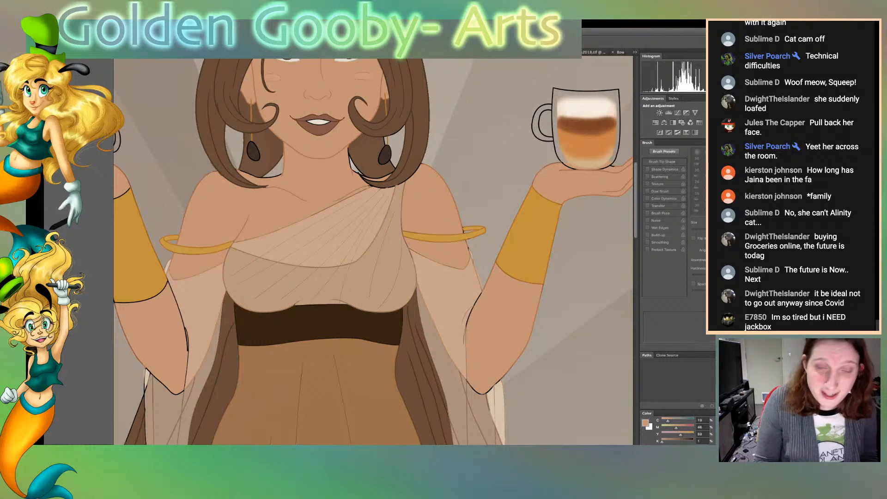
Sample the hair's brown and touch up the hair's line art with a smaller brush
scroll(372, 252, "up", 5)
left_click(305, 161, "alt")
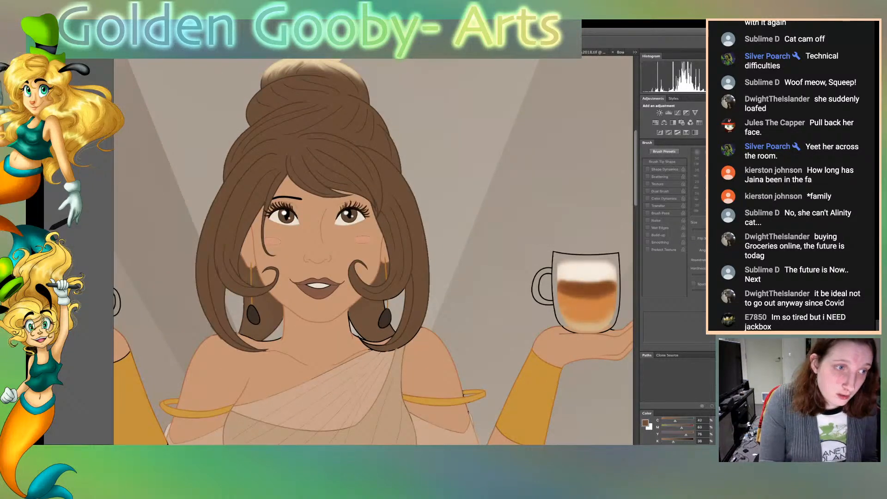
key("b")
key("[")
key("[")
key("[")
key("[")
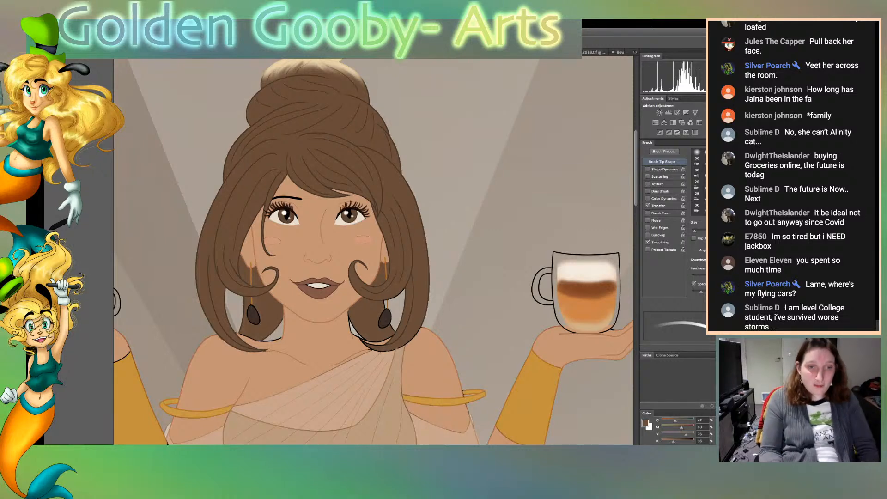
Select the hair areas behind both earrings and recolour the right earring's black outline dark brown
key("w")
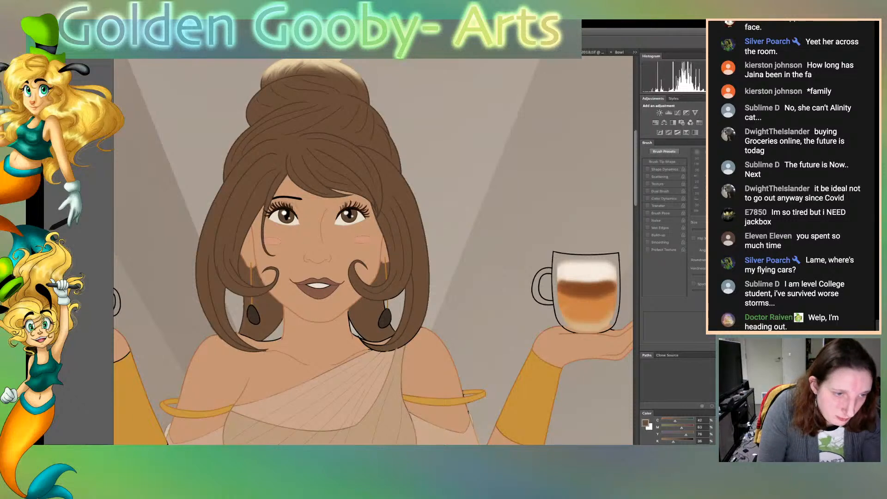
left_click(269, 319)
left_click(368, 319, "shift")
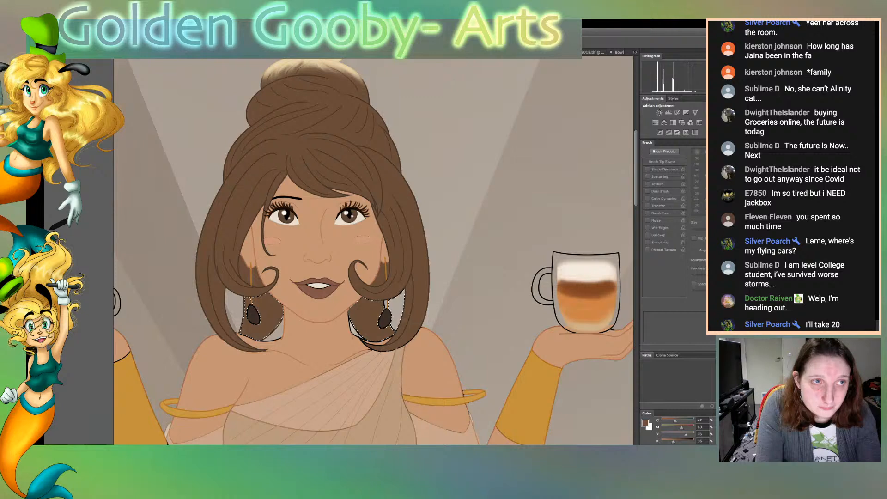
key("ctrl+Tab")
key("ctrl+shift+Tab")
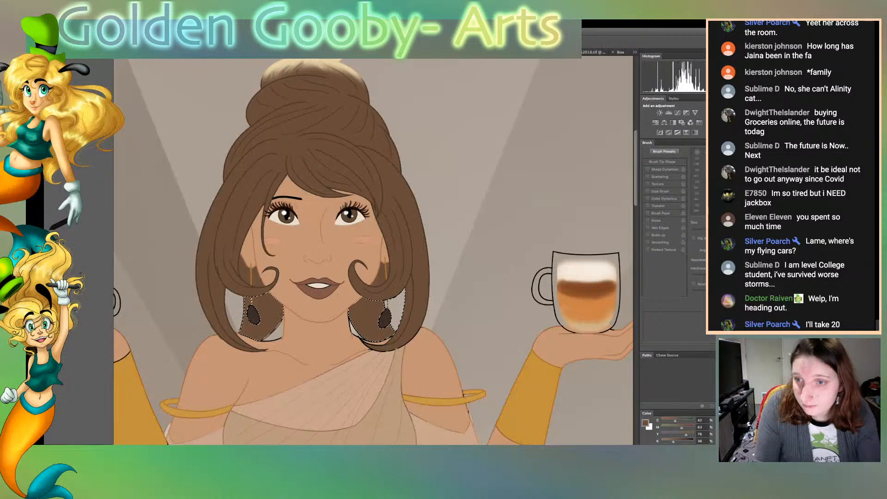
key("super+plus")
key("super+plus")
key("super+plus")
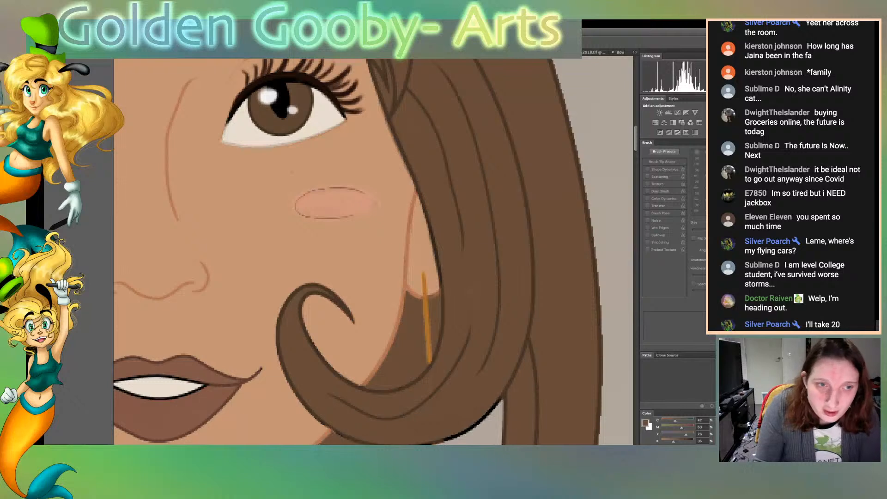
scroll(373, 252, "down", 10)
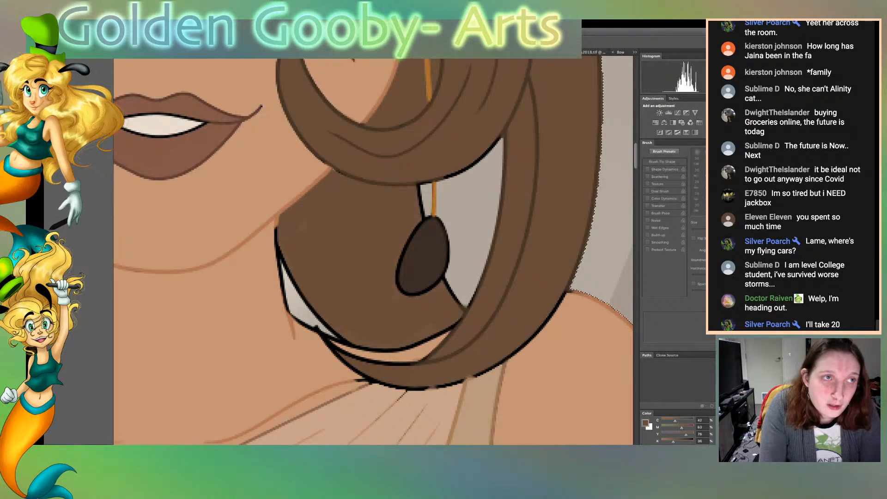
key("ctrl+d")
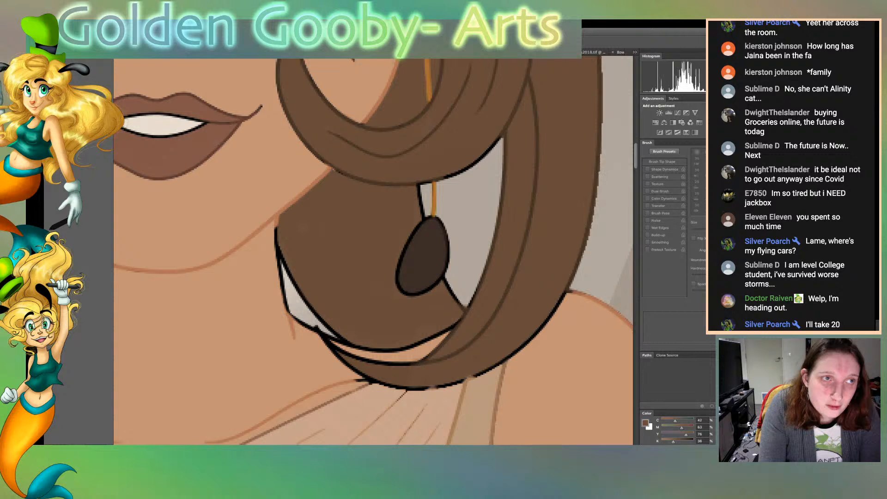
key("ctrl+z")
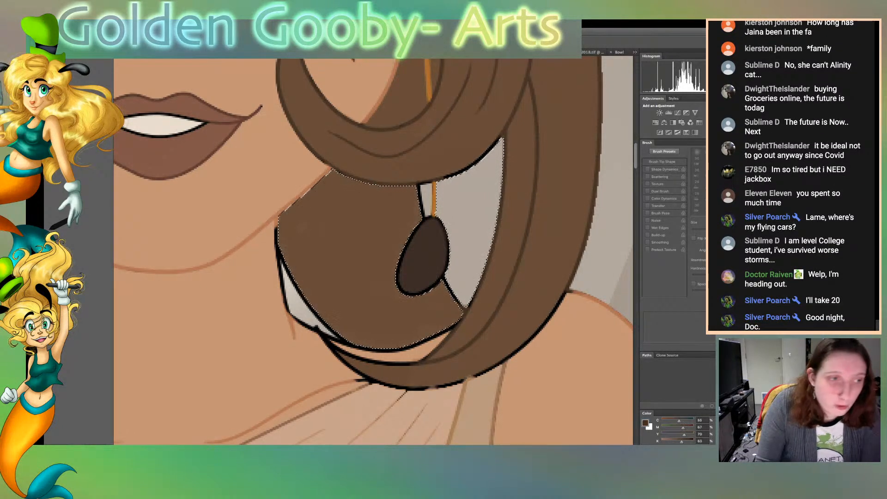
key("b")
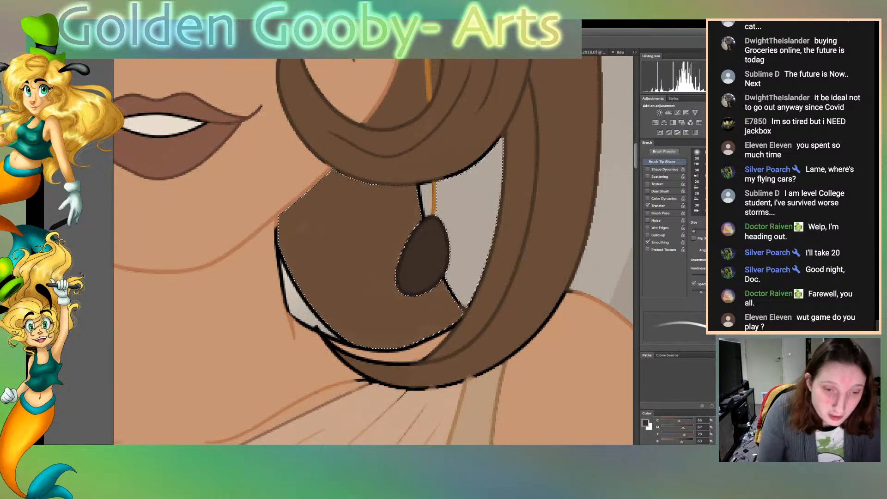
Recolour the left earring's black outline in the same dark brown within the selection
scroll(373, 252, "left", 5)
scroll(373, 252, "right", 5)
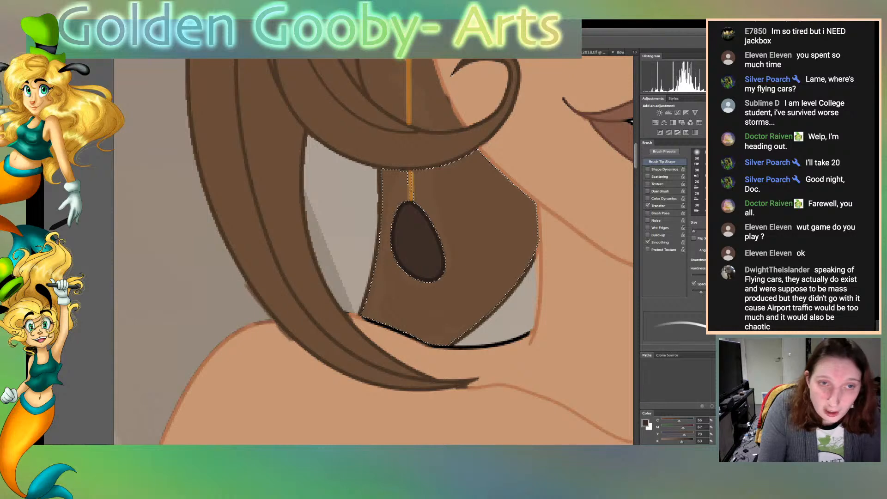
scroll(373, 251, "right", 13)
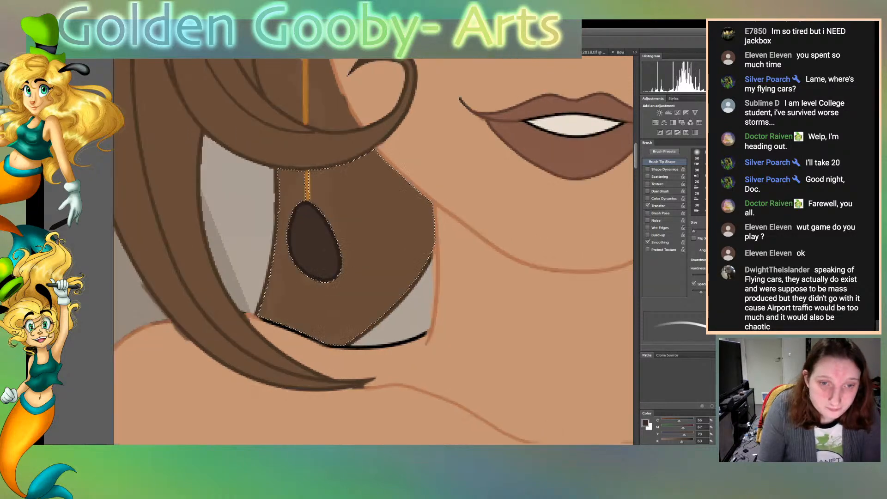
scroll(372, 251, "left", 3)
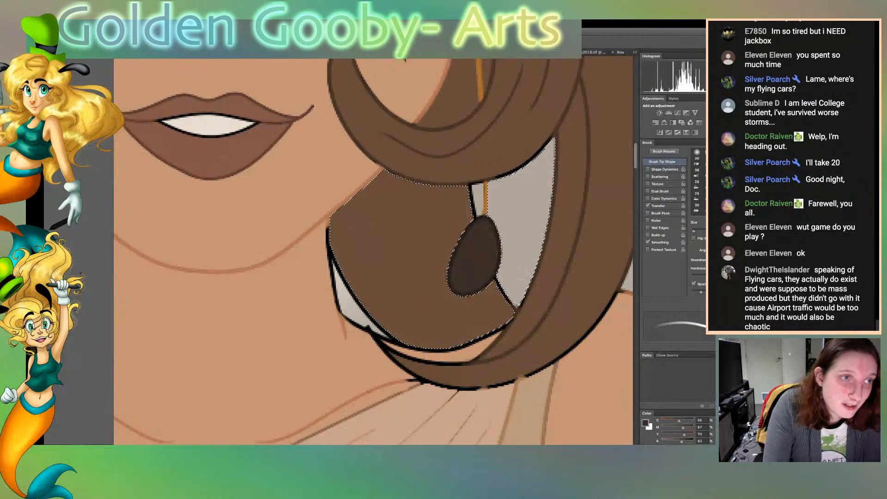
Sample the skin tone, recolour the black line between the hair and the shoulder beneath the right earring, and deselect
key("i")
left_click(304, 277)
key("b")
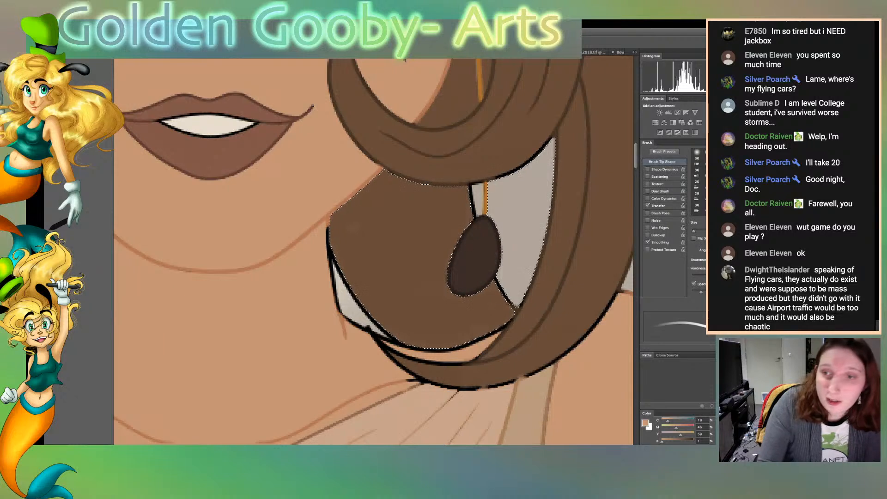
left_click_drag(459, 346, 510, 321)
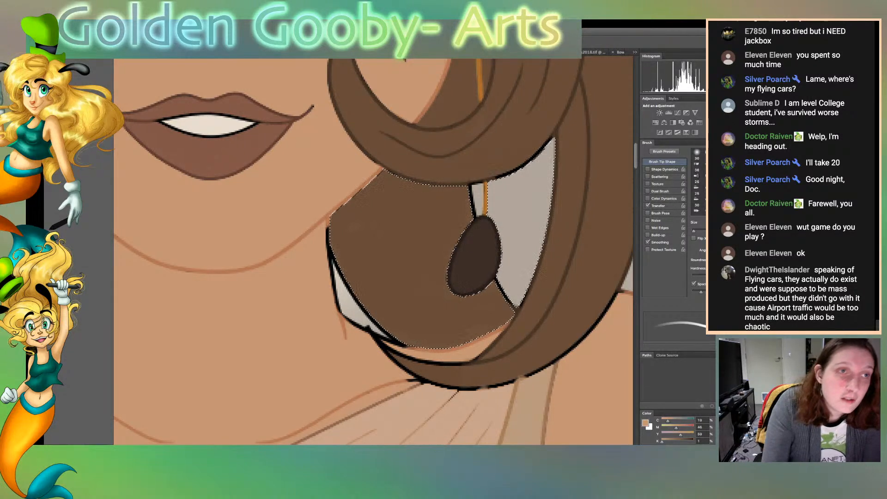
key("ctrl+d")
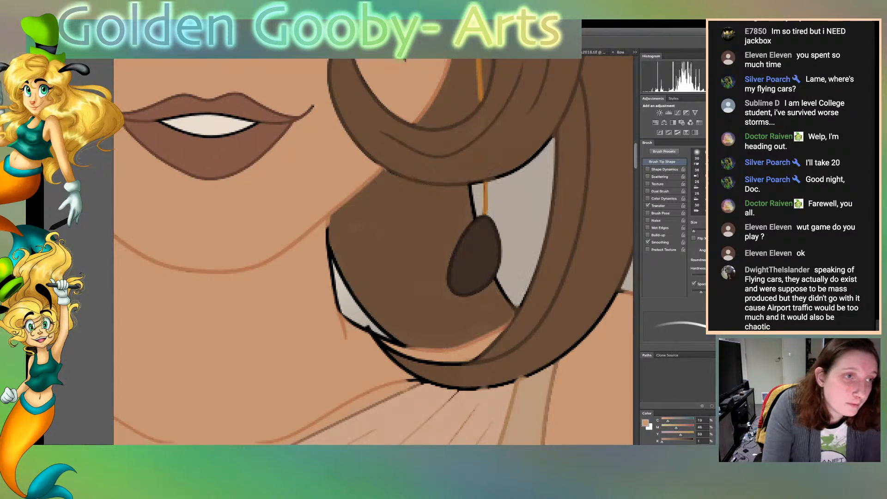
Sample the hair's brown and recolour the black outlines of the hair strands around the right earring and above the shoulder
key("i")
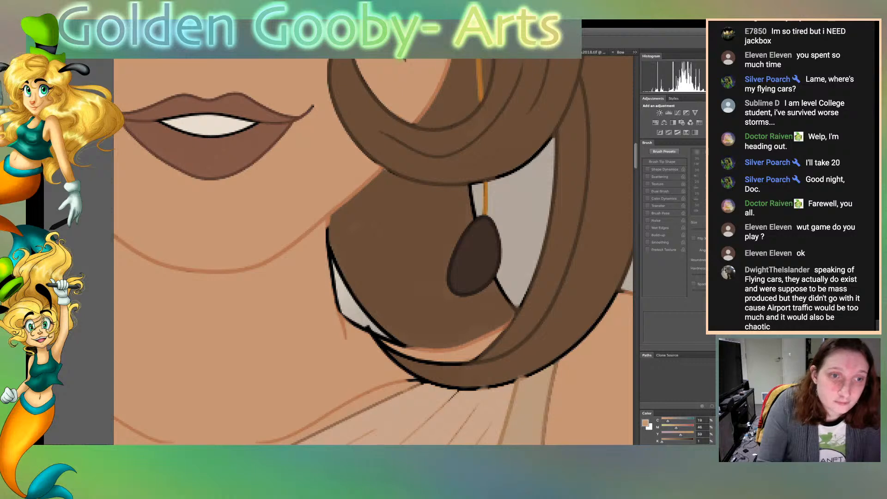
key("b")
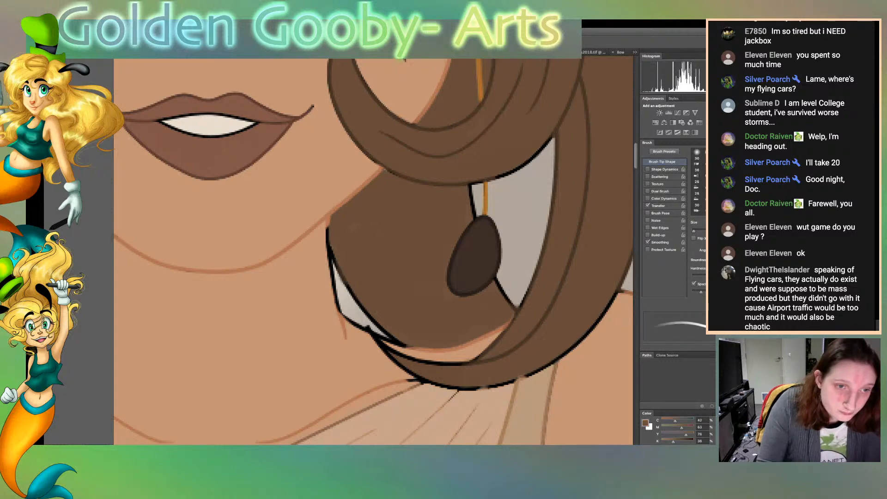
left_click_drag(373, 320, 398, 341)
mouse_move(498, 279)
left_mouse_down()
mouse_move(519, 305)
mouse_move(546, 216)
mouse_move(552, 141)
mouse_move(497, 177)
left_mouse_up()
left_click_drag(549, 140, 539, 156)
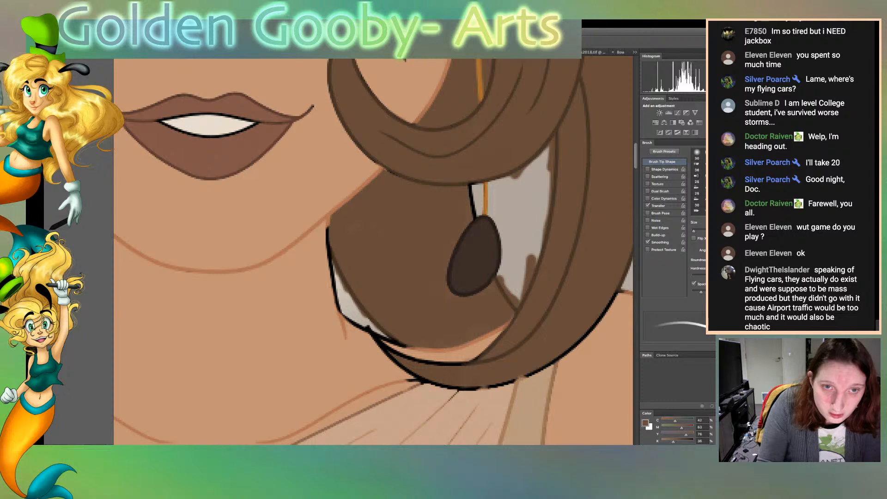
mouse_move(469, 181)
left_mouse_down()
mouse_move(475, 216)
mouse_move(477, 200)
left_mouse_up()
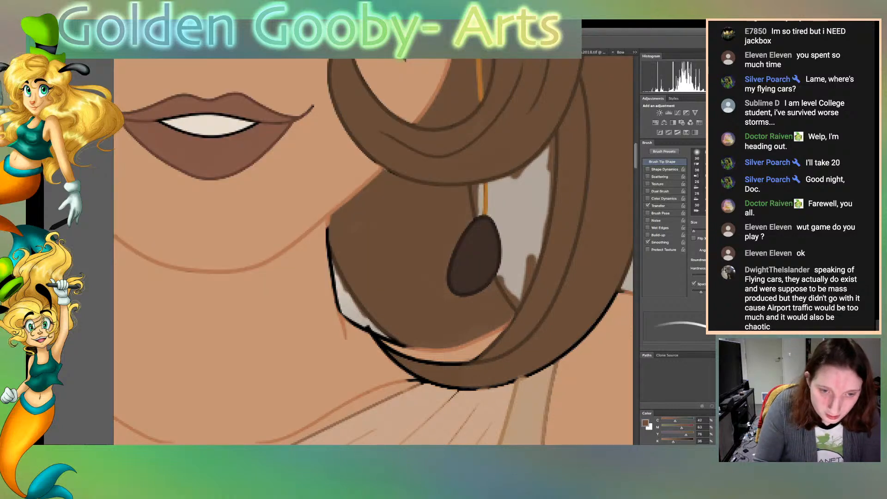
left_click_drag(486, 350, 463, 363)
left_click_drag(511, 319, 504, 328)
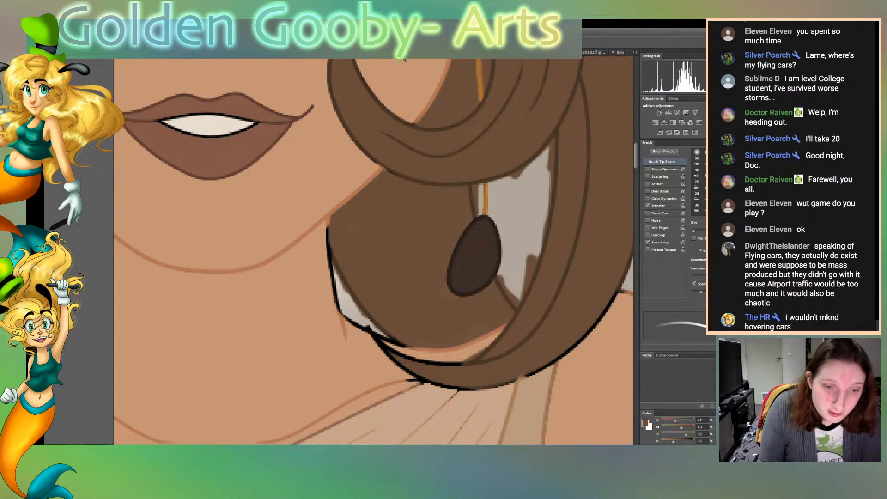
Clear the stray brown paint from the two background gaps on either side of the right earring's gold cord, then deselect
scroll(373, 251, "right", 7)
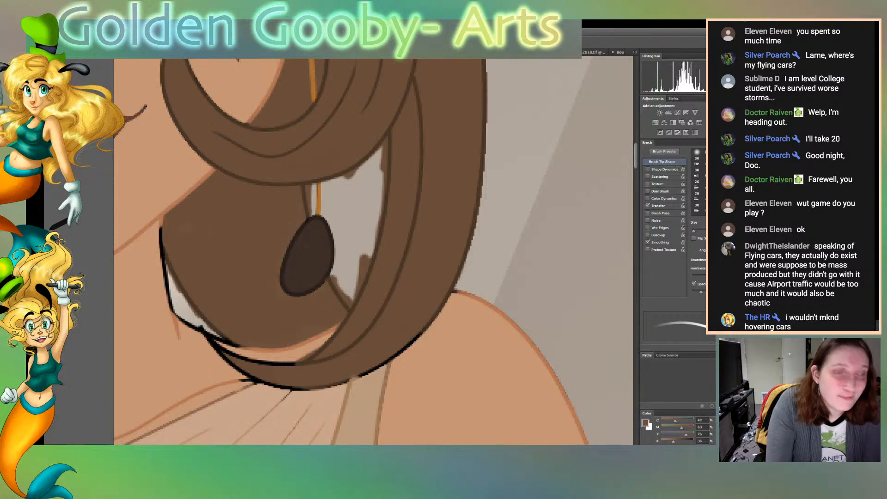
key("g")
left_click(354, 217)
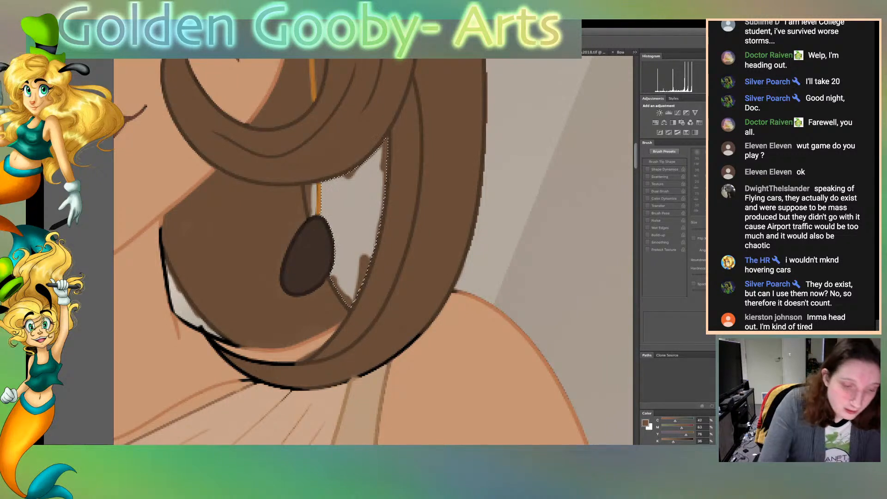
key("ctrl+d")
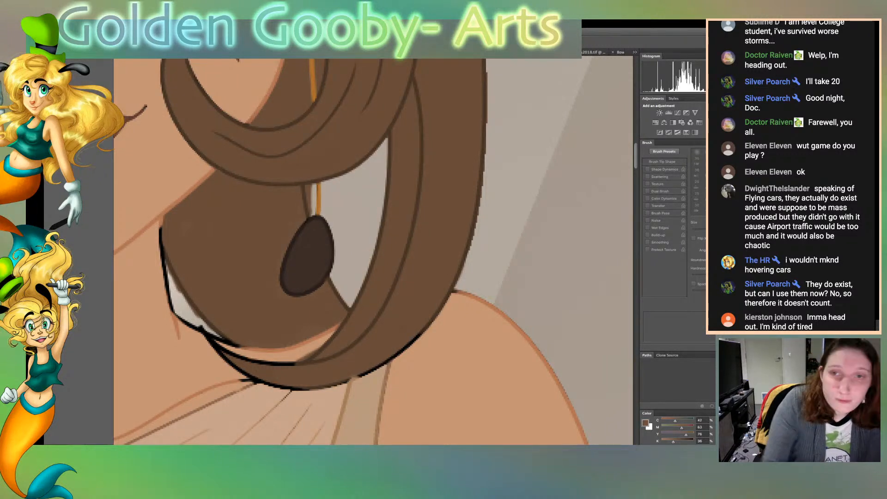
left_click(313, 198)
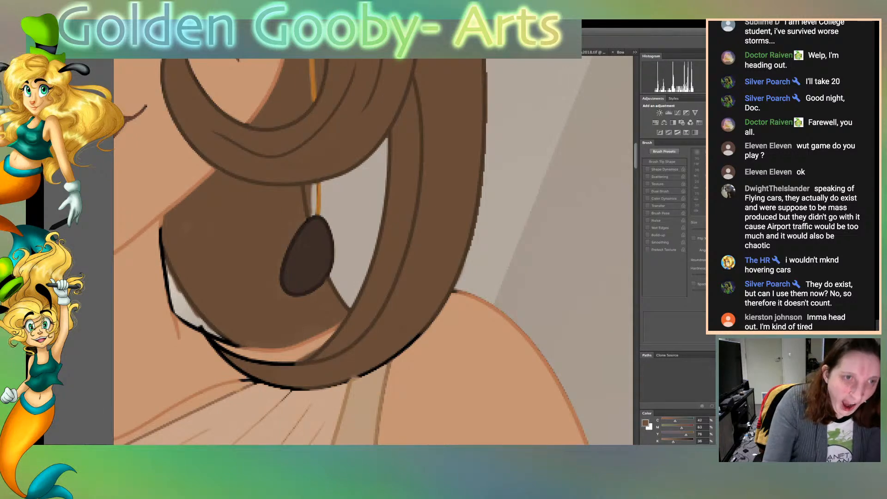
key("ctrl+d")
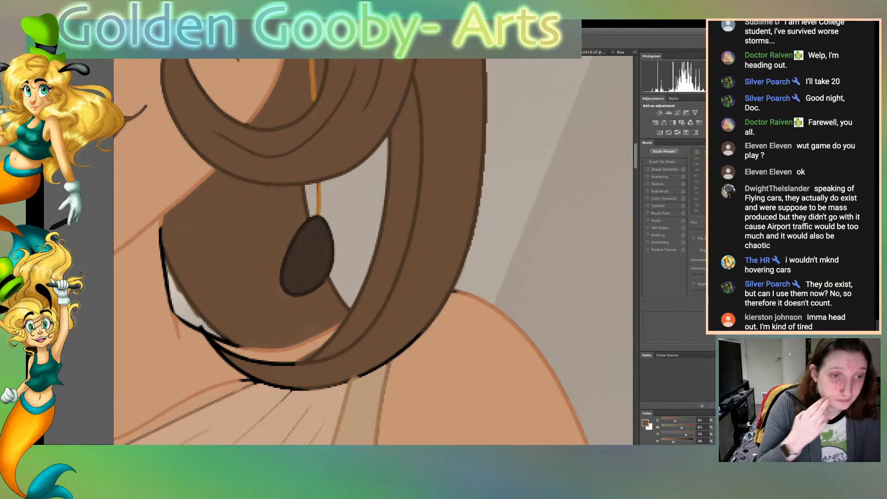
Sample the skirt's golden tan and recolour the upper end of the black fold line on the skirt's left train
key("ctrl+0")
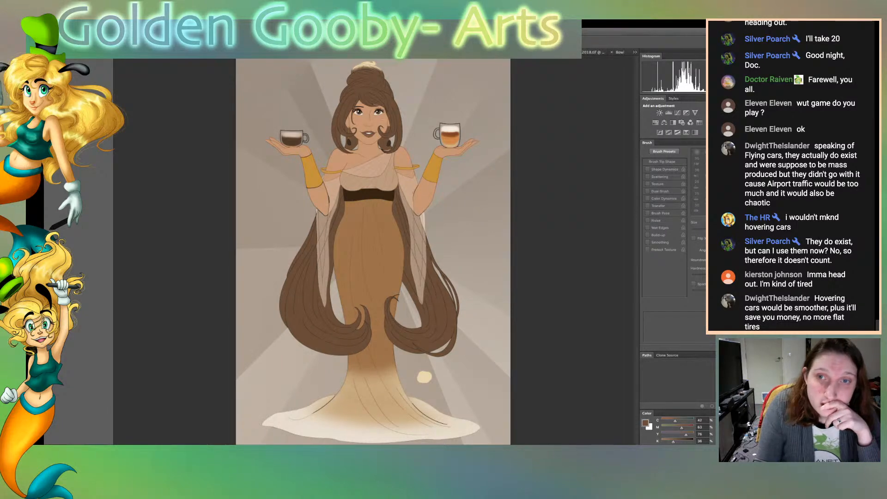
key("super+plus")
key("super+plus")
key("super+plus")
key("super+plus")
key("super+plus")
key("super+plus")
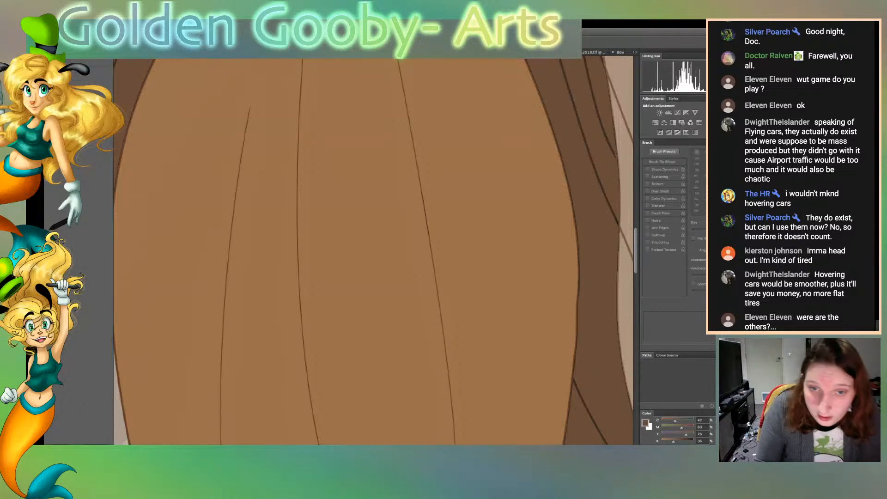
scroll(373, 250, "down", 10)
scroll(373, 250, "down", 10)
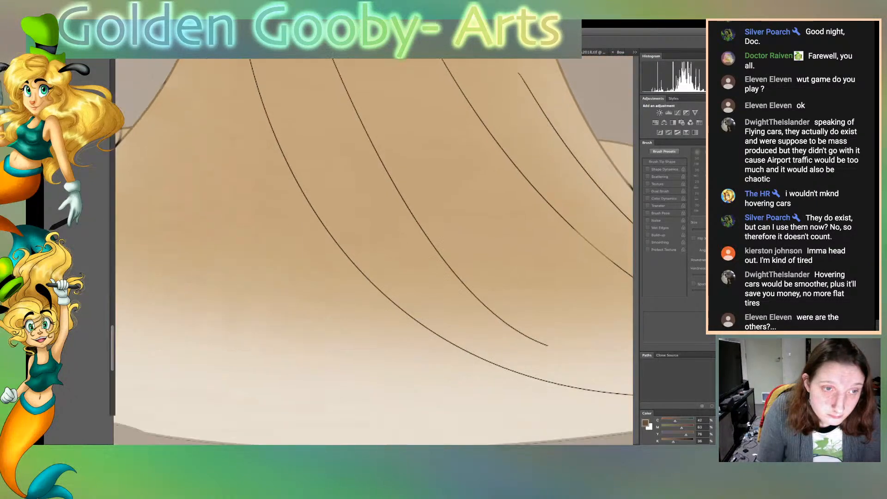
scroll(373, 250, "left", 10)
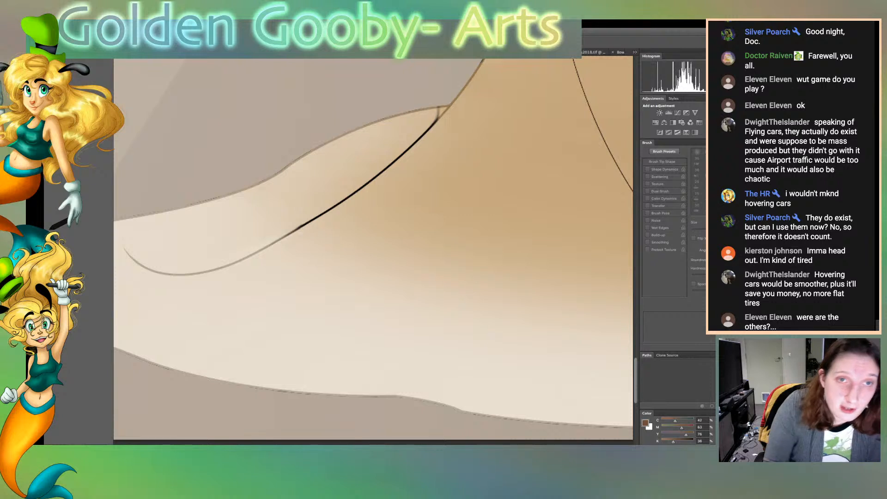
left_click(518, 208, "alt")
key("b")
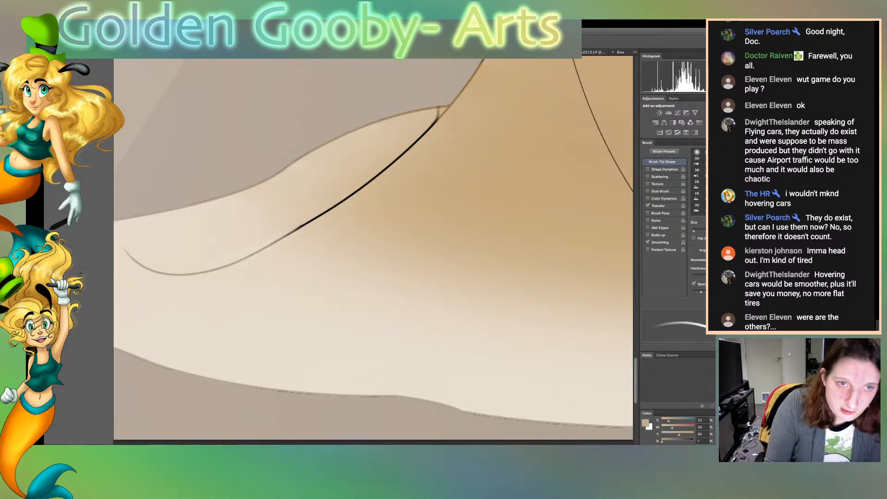
left_click_drag(437, 119, 390, 165)
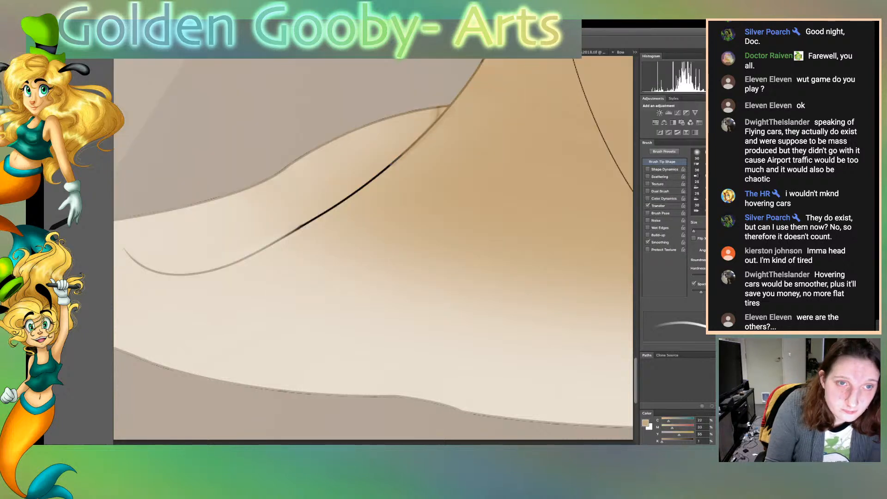
Sample progressively lighter skirt beiges and recolour the middle and lower sections of the left train's black fold line
key("alt")
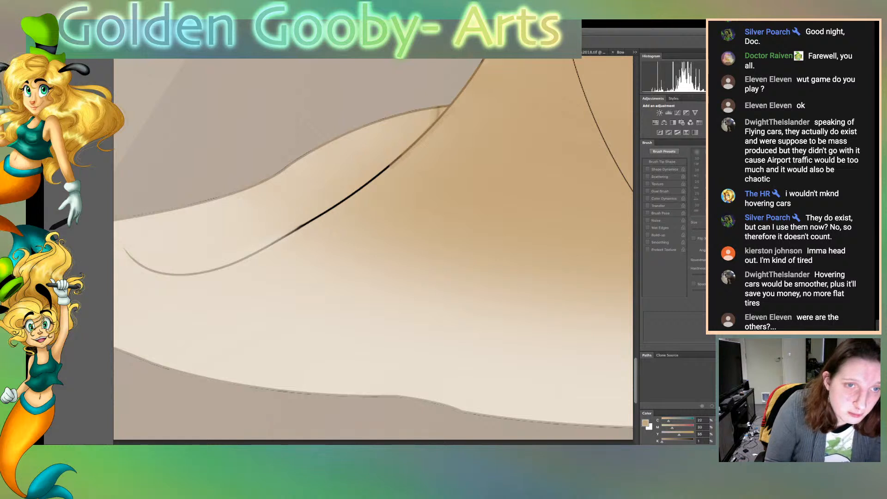
left_click(387, 174, "alt")
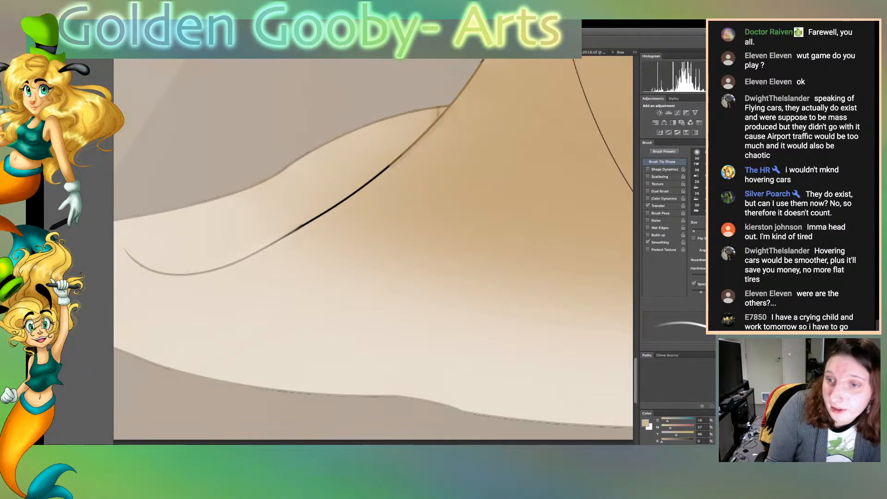
left_click_drag(396, 160, 340, 203)
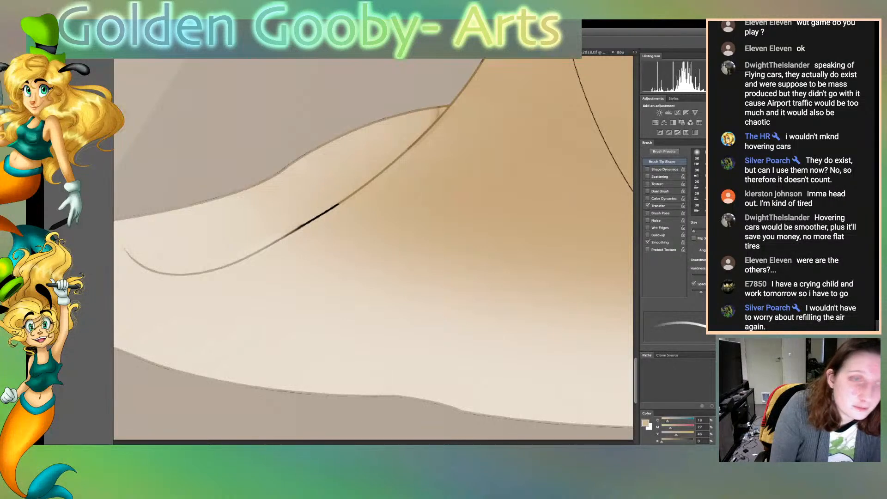
key("r")
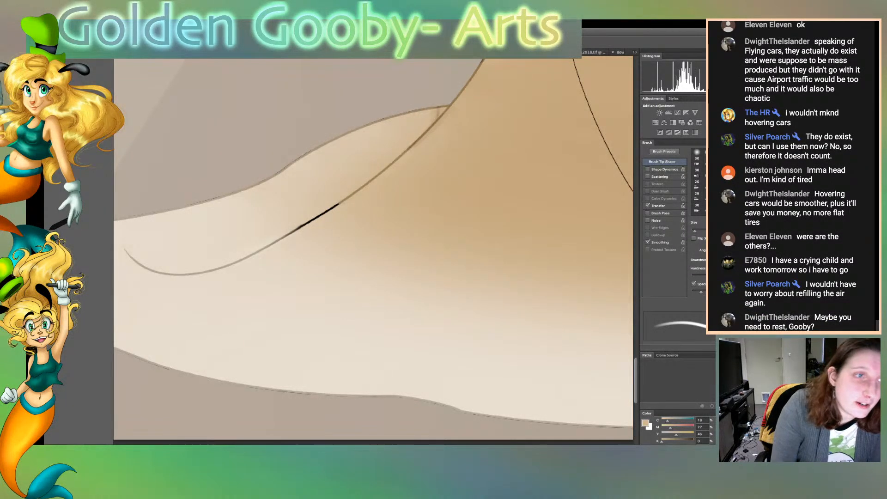
key("v")
left_click(372, 214)
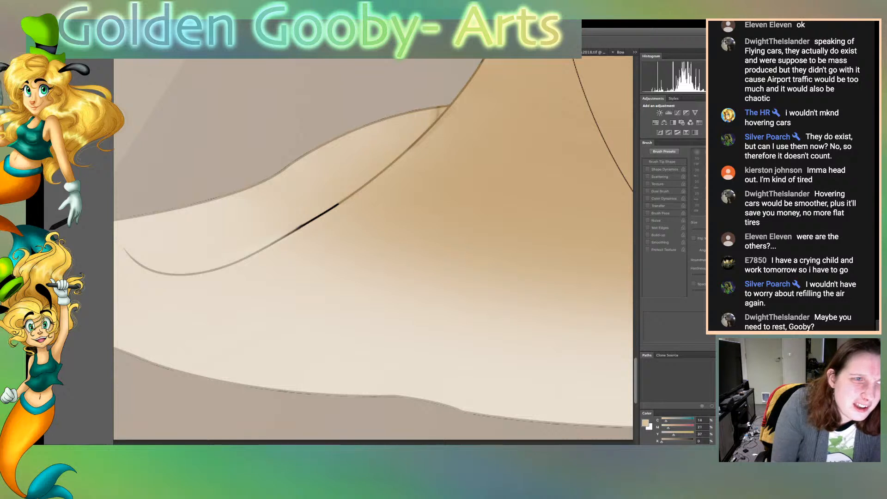
key("b")
left_click_drag(291, 231, 337, 204)
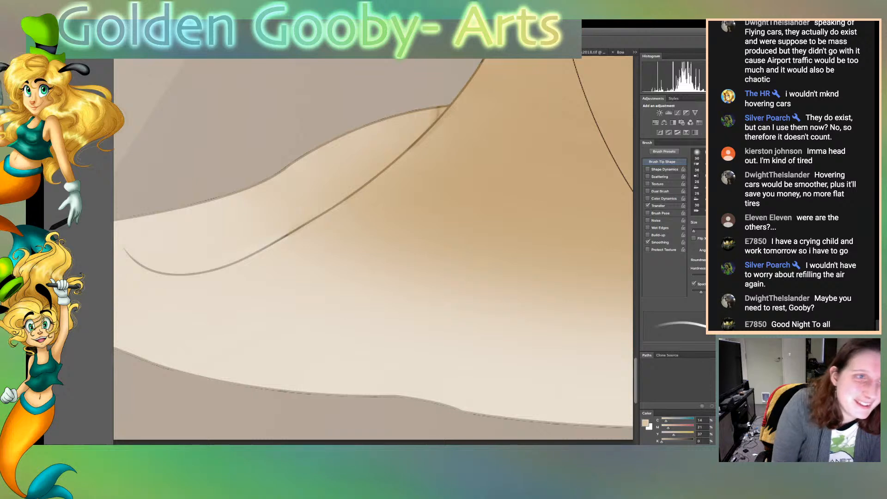
Blend the dark outline along the upper edge of the skirt's left train into the surrounding tones
key("r")
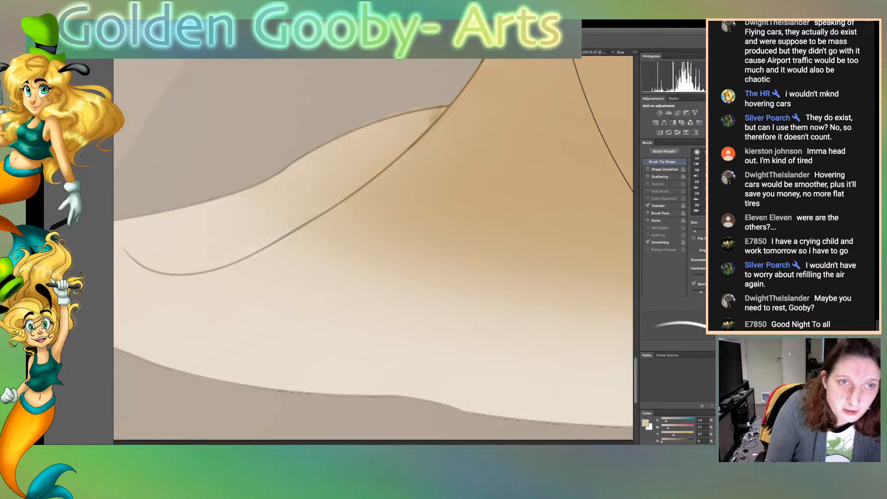
left_click_drag(293, 162, 308, 152)
left_click_drag(263, 181, 285, 167)
mouse_move(146, 214)
left_mouse_down()
mouse_move(175, 209)
mouse_move(156, 214)
left_mouse_up()
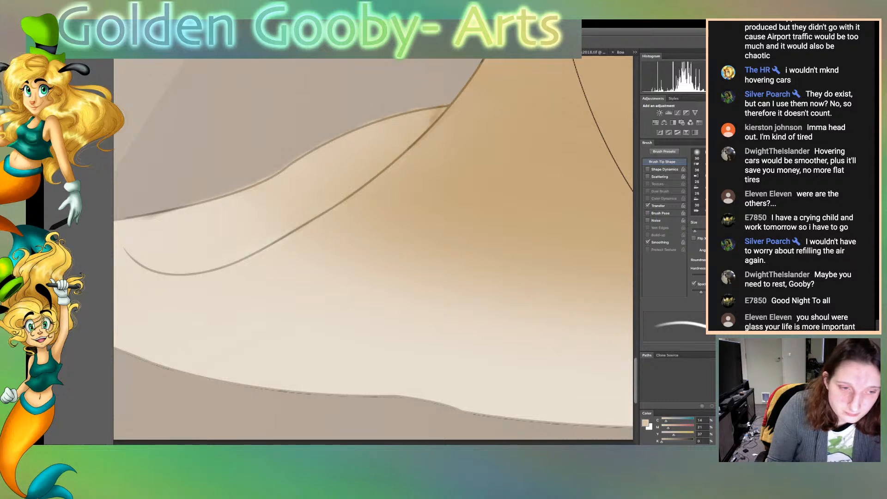
scroll(373, 247, "left", 5)
left_click_drag(370, 210, 281, 222)
mouse_move(219, 241)
left_mouse_down()
mouse_move(310, 217)
mouse_move(277, 222)
left_mouse_up()
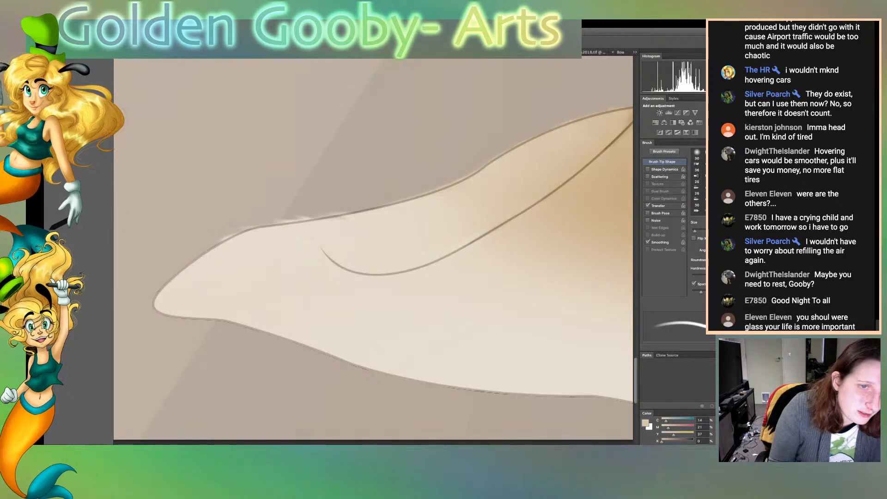
Blend the outline around the left train's tip and underside, and go over its upper edge again
mouse_move(225, 237)
left_mouse_down()
mouse_move(153, 298)
mouse_move(151, 313)
mouse_move(229, 325)
left_mouse_up()
left_click_drag(168, 316, 180, 319)
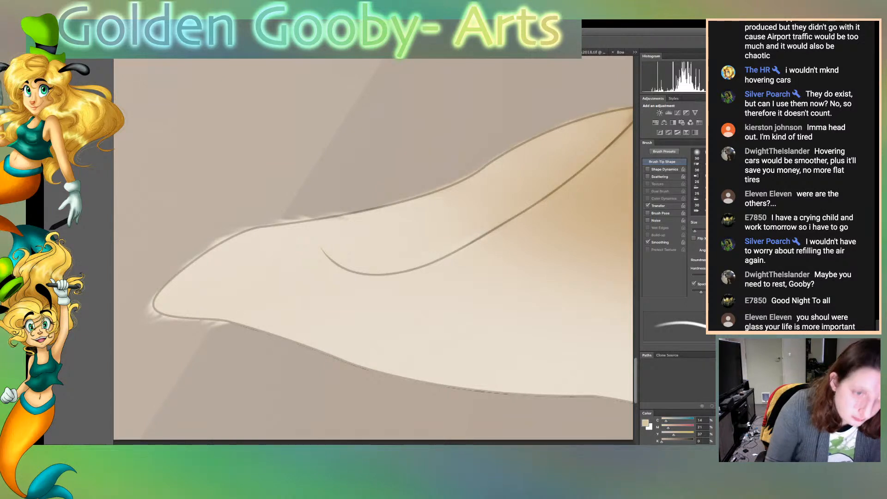
left_click_drag(278, 337, 223, 322)
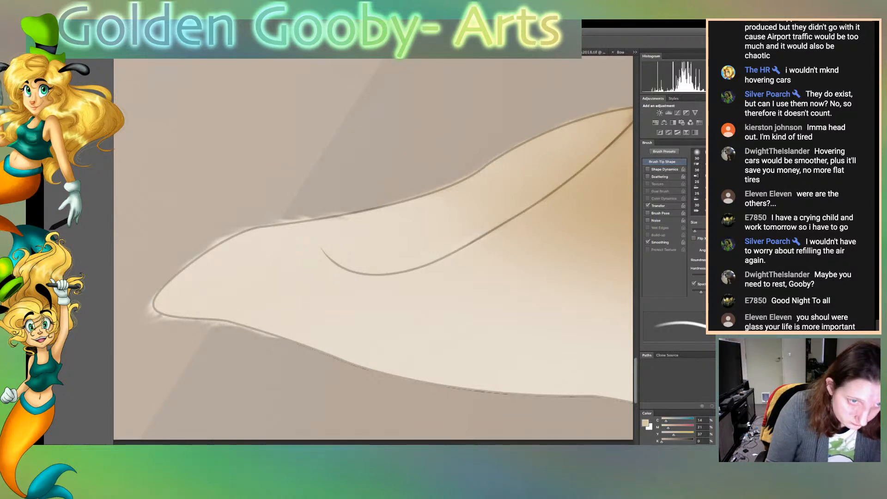
left_click_drag(379, 206, 245, 229)
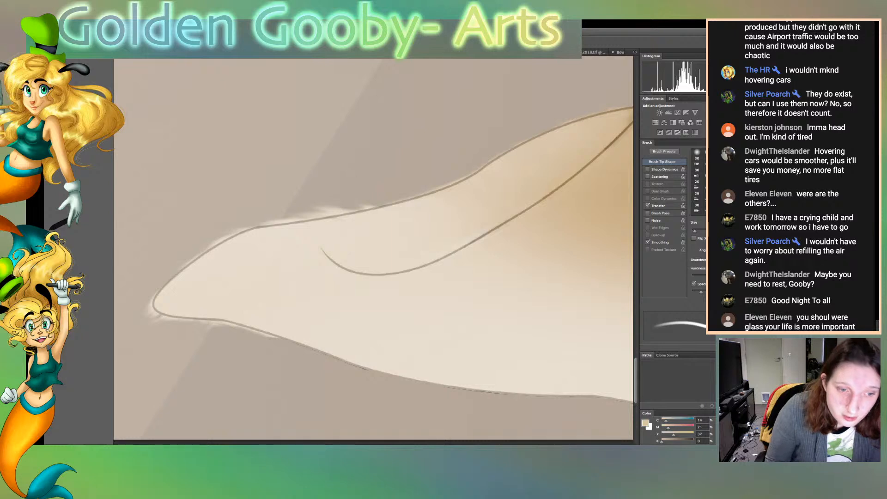
Sample the skirt's pale cream and recolour the lower end of the thick black fold line on the right train
scroll(373, 250, "right", 15)
scroll(373, 249, "right", 5)
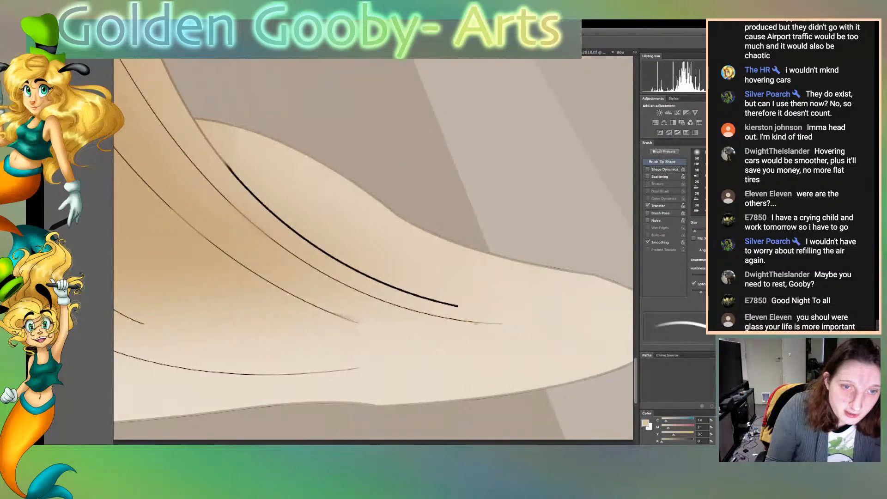
key("p")
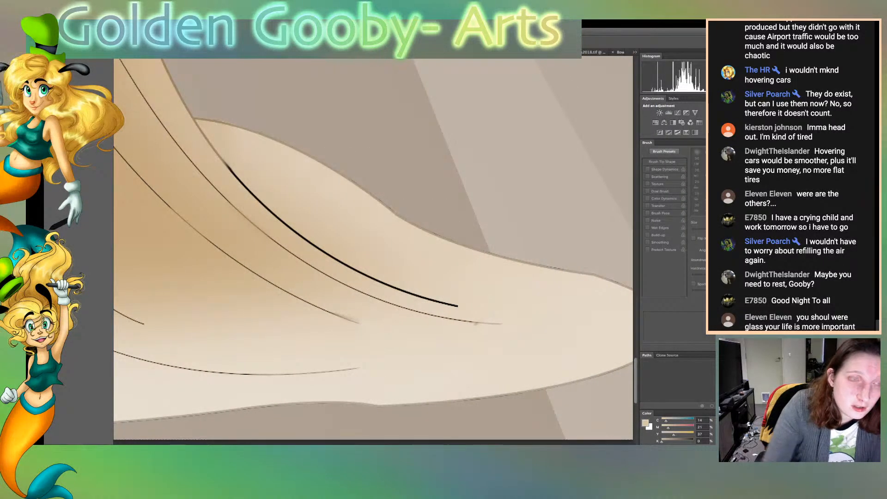
key("b")
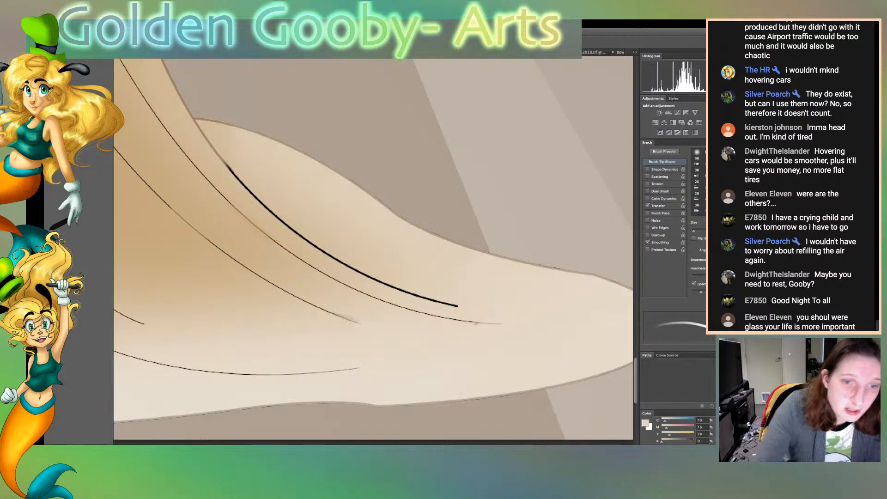
left_click_drag(458, 306, 388, 286)
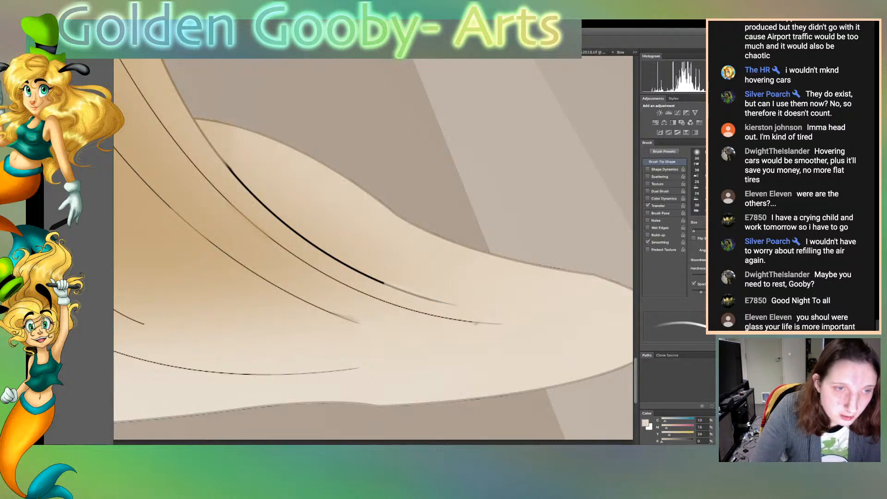
Sample the skirt's beiges and recolour the upper and middle stretches of the thick black fold line on the right train
key("i")
left_click(380, 275)
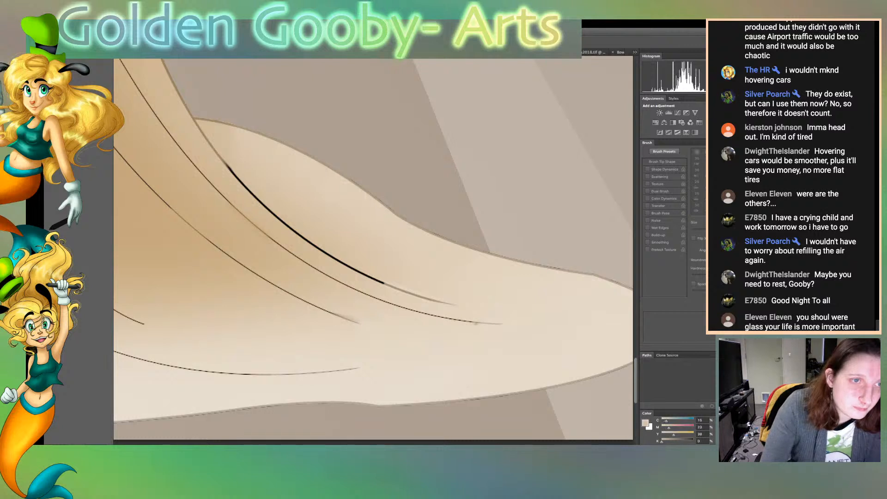
key("b")
left_click_drag(225, 163, 282, 223)
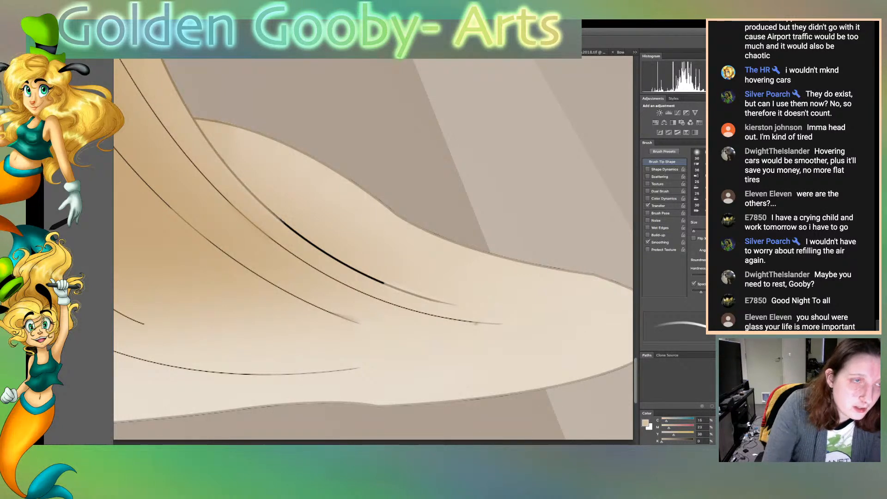
key("i")
key("b")
left_click_drag(283, 221, 350, 268)
key("bracketleft")
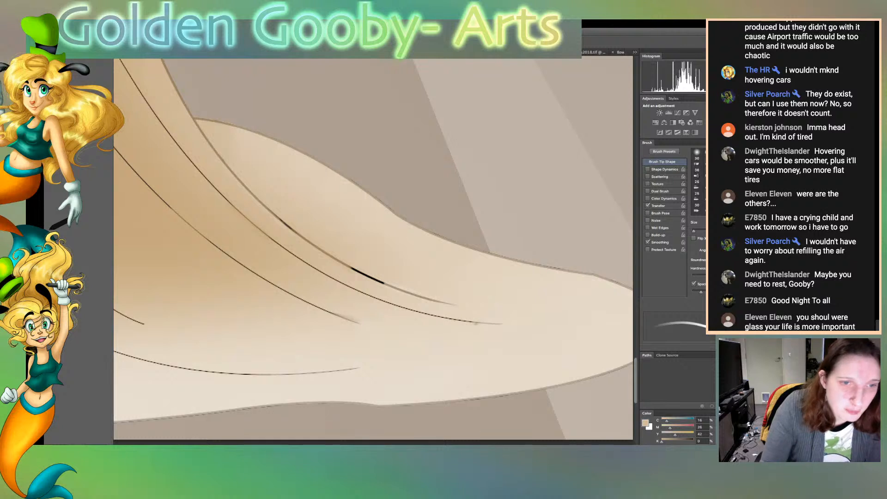
Recolour the last black stretch of the right train's thick fold line in lighter sampled beige and touch up its leftover dark spot
key("i")
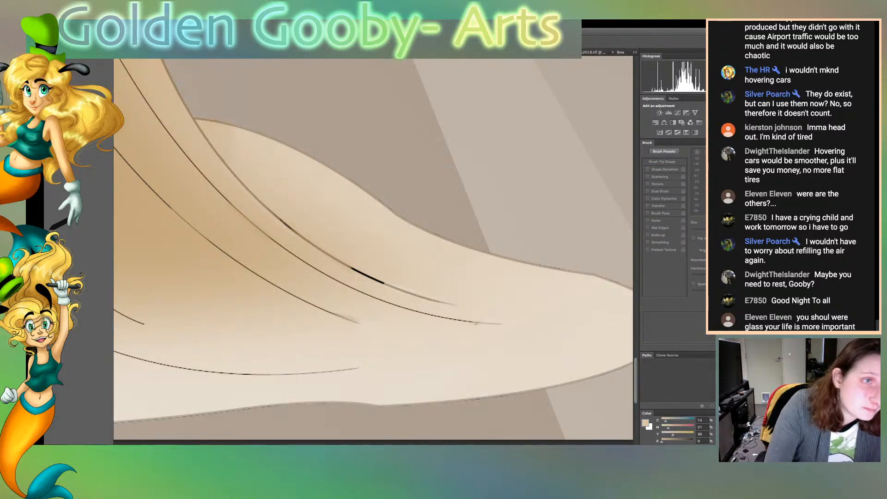
key("b")
left_click_drag(350, 268, 378, 279)
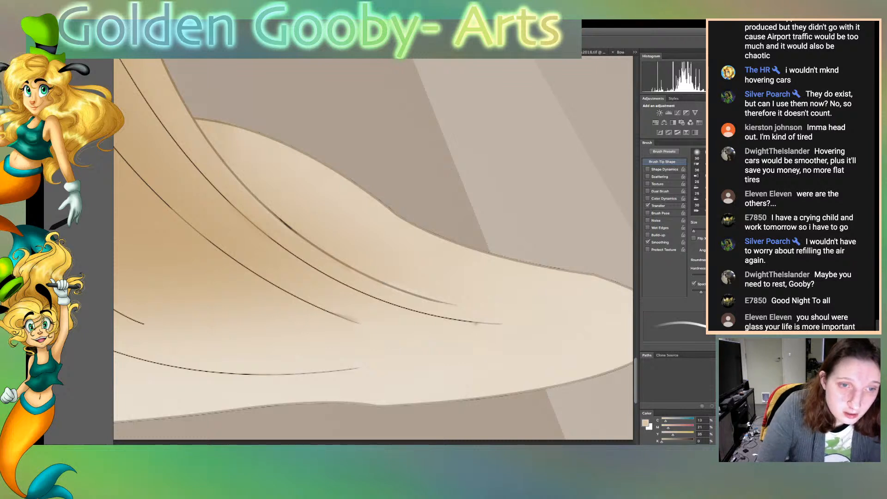
left_click_drag(276, 216, 293, 230)
key("r")
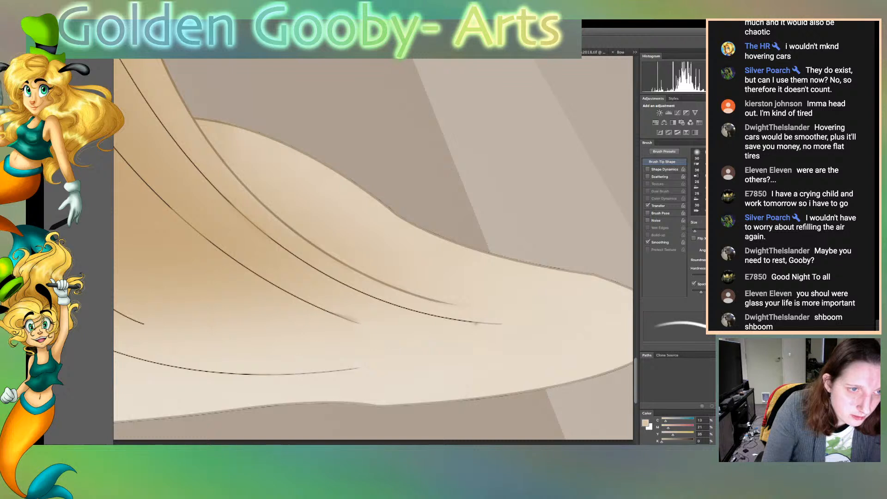
key("p")
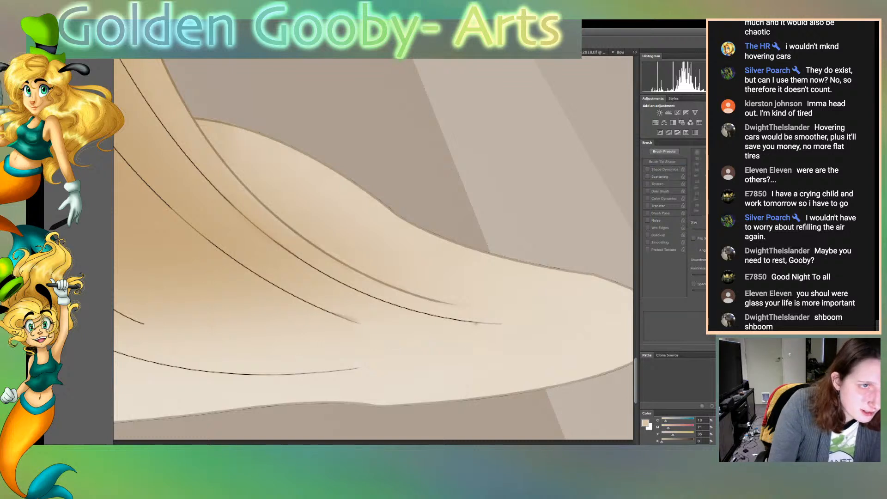
key("b")
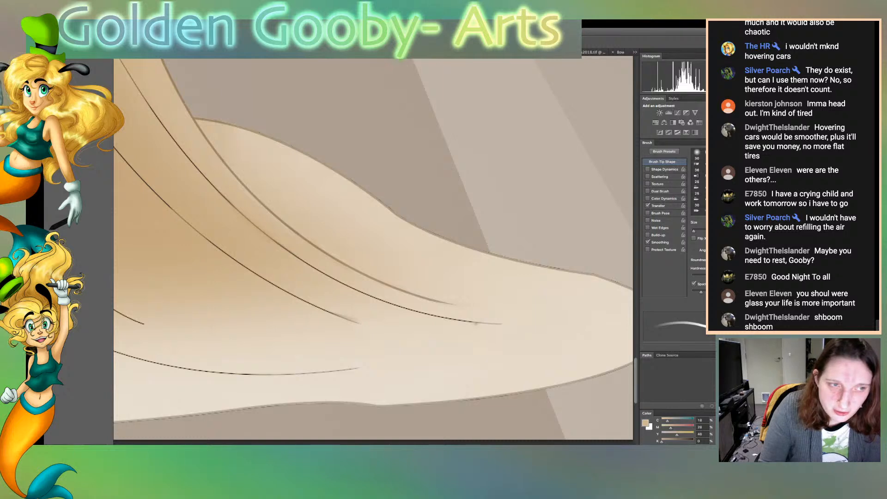
Sample the skirt's tans and recolour the upper end of the short leftmost fold line below the knees
left_click_drag(483, 444, 426, 445)
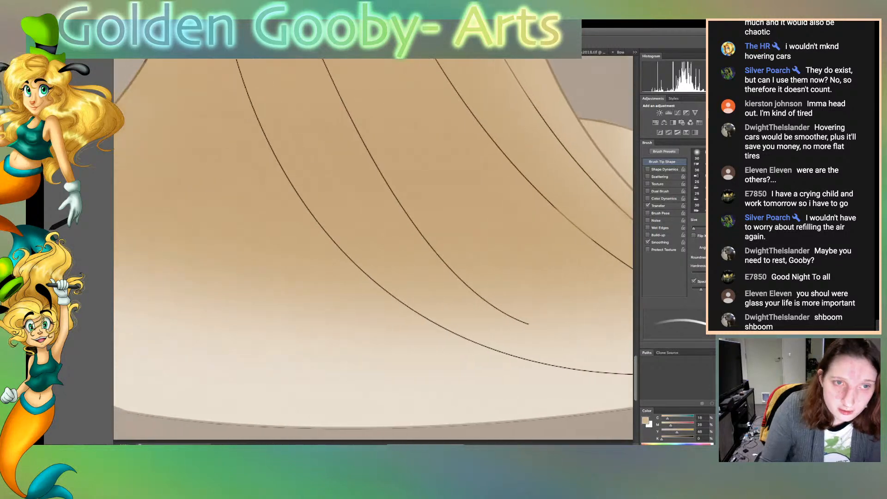
scroll(373, 249, "up", 8)
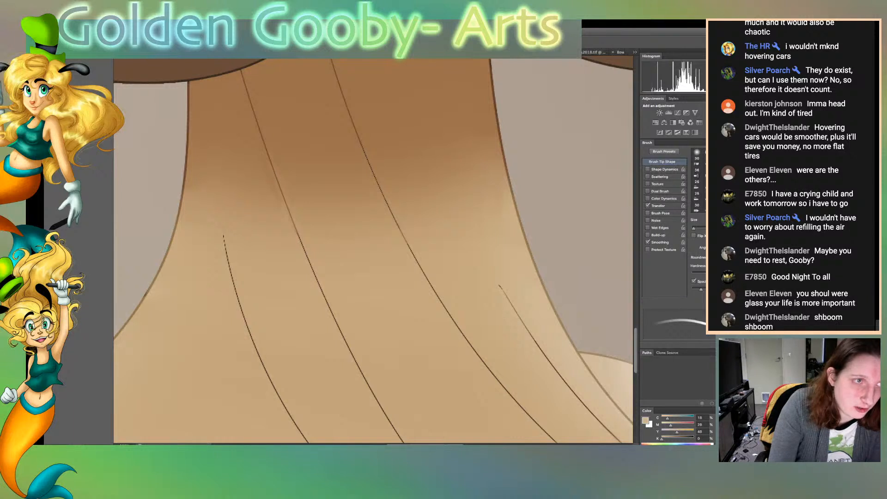
key("i")
key("b")
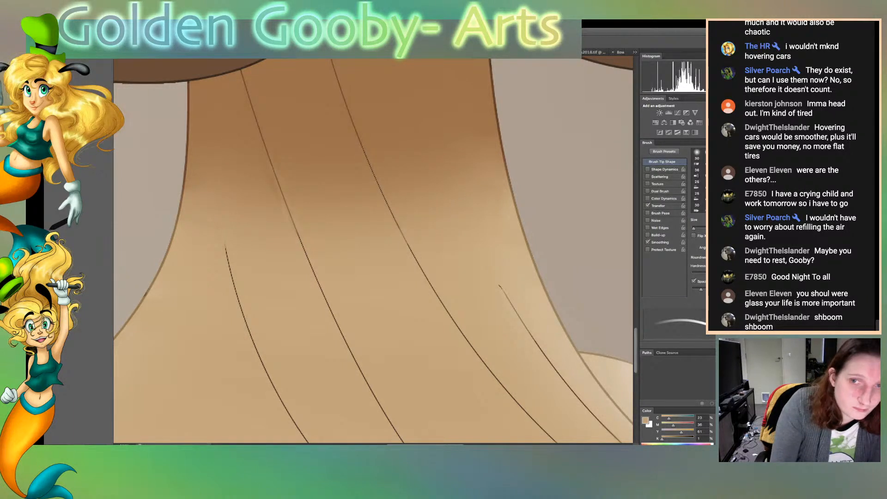
key("i")
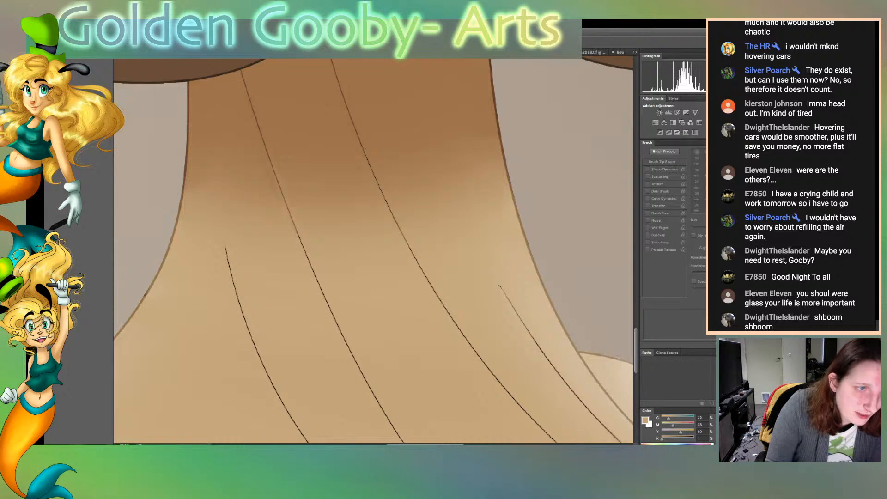
key("b")
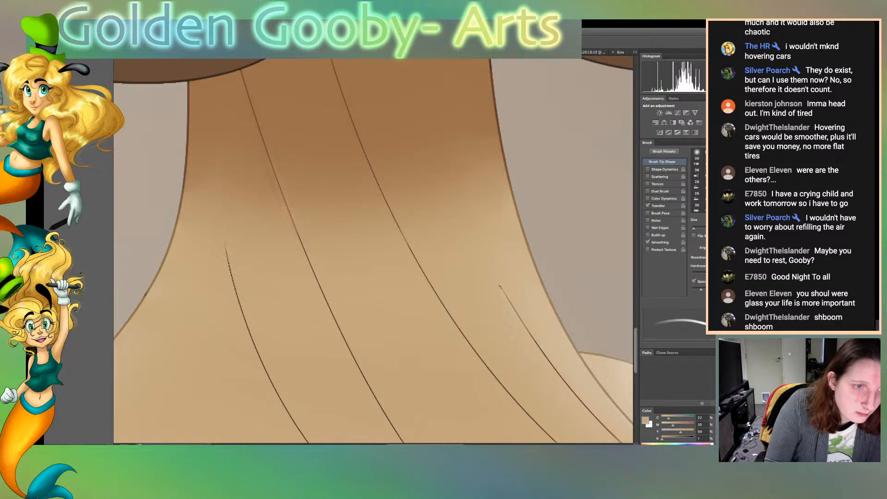
key("i")
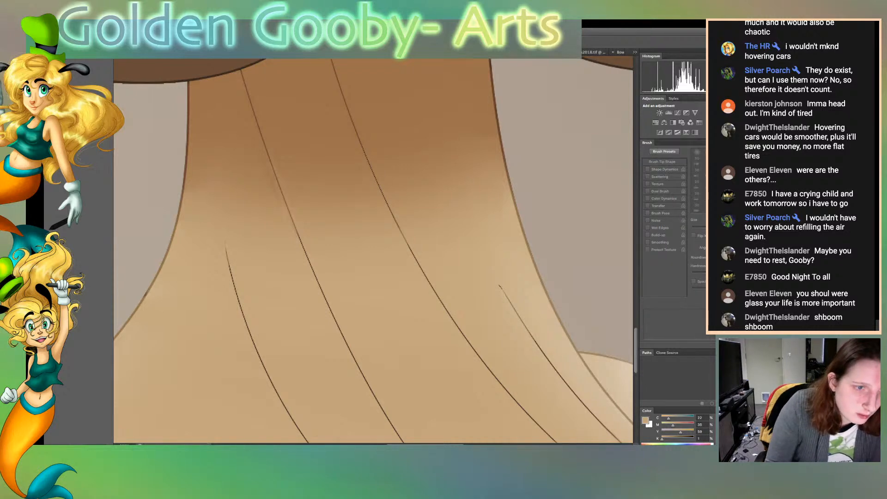
key("b")
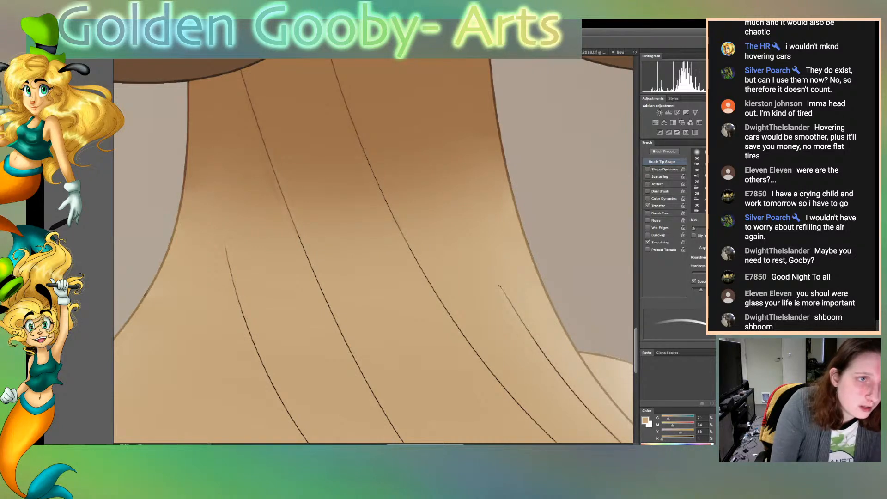
Recolour more of the short leftmost fold line and the middle of the neighbouring long fold line with sampled tan
key("i")
key("b")
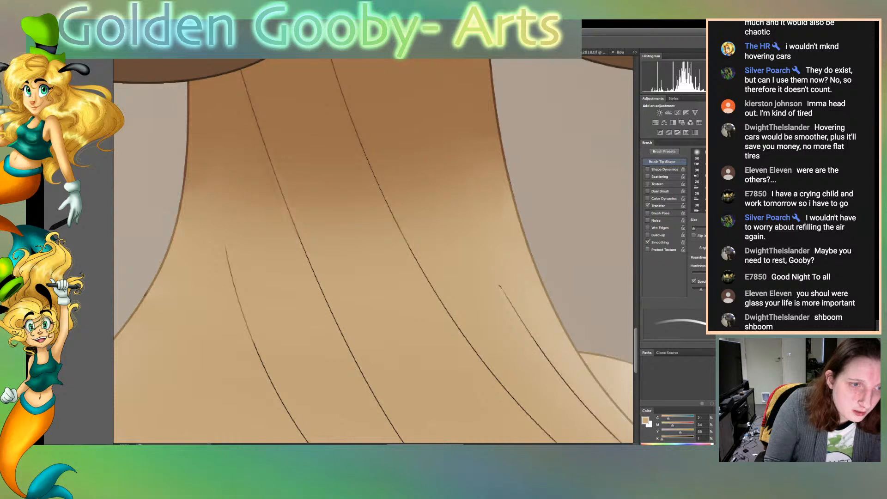
left_click_drag(298, 232, 358, 365)
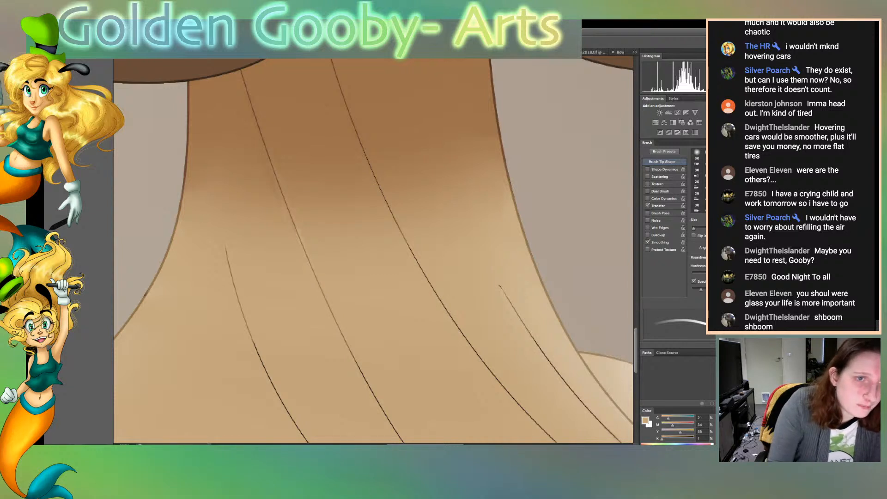
key("r")
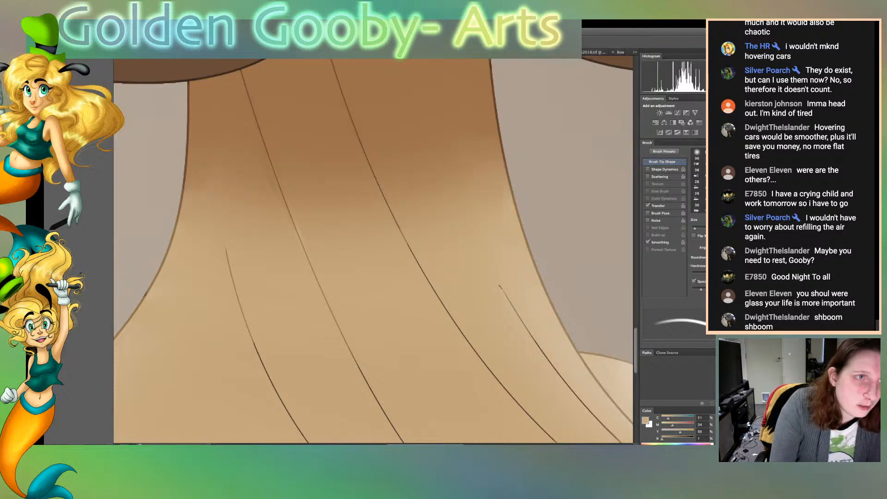
key("z")
mouse_move(316, 284)
left_mouse_down()
mouse_move(288, 278)
mouse_move(290, 128)
mouse_move(318, 284)
left_mouse_up()
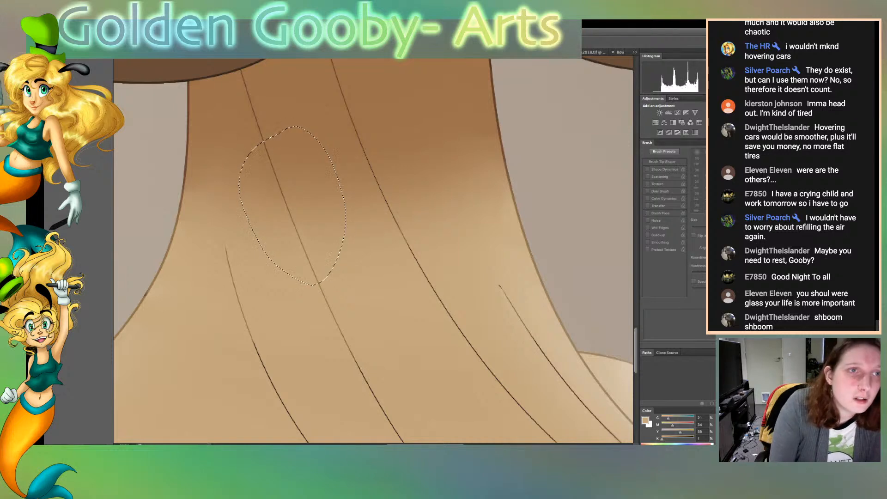
key("ctrl+d")
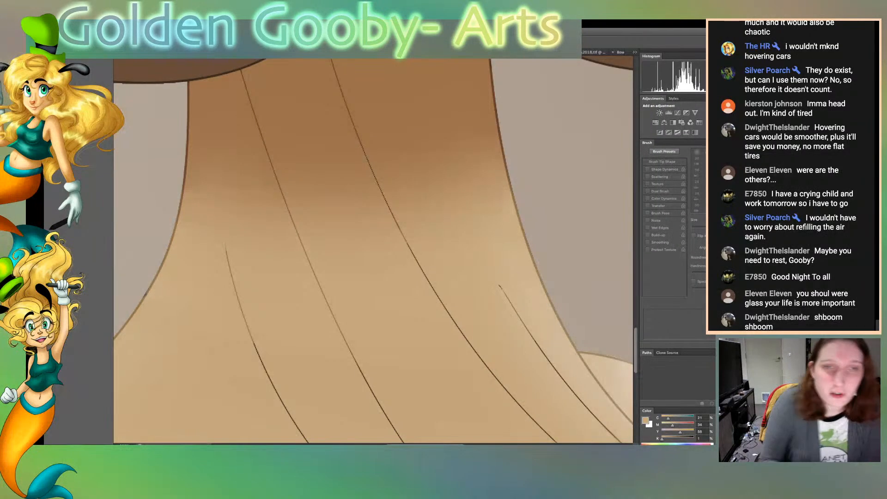
Fit the whole illustration in view, bring back the pale glow around the figure and save the document
key("ctrl+0")
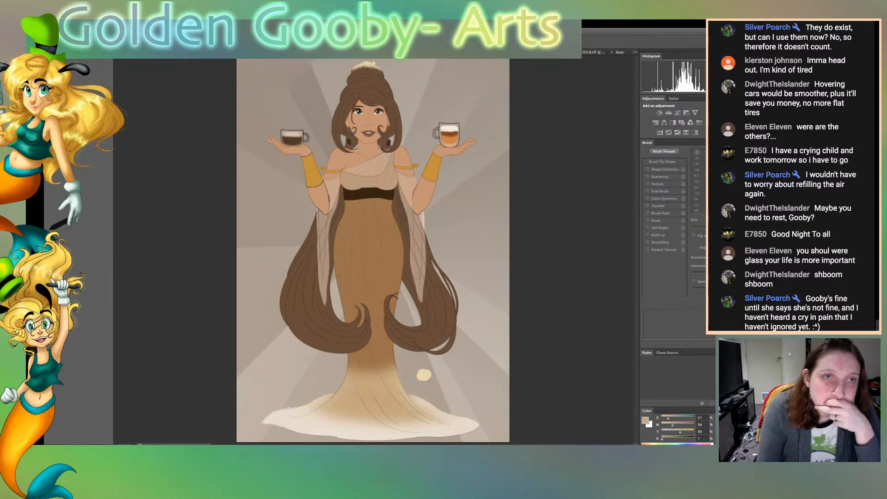
key("super+z")
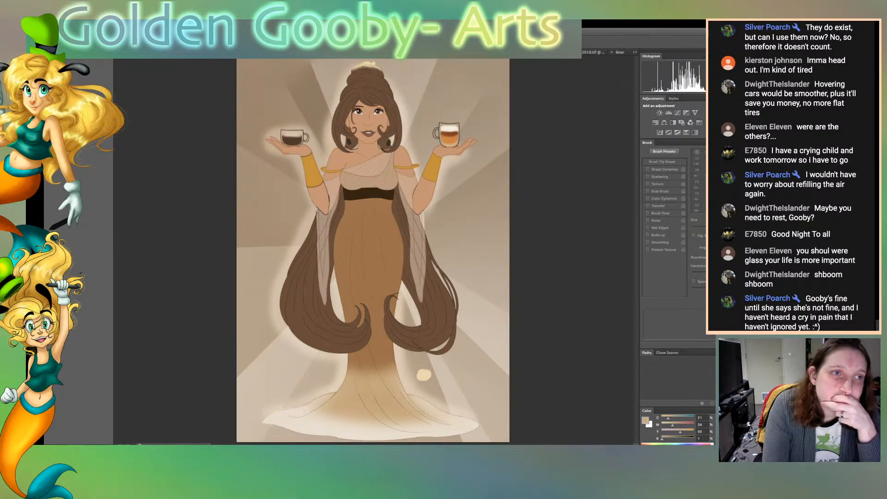
key("super+s")
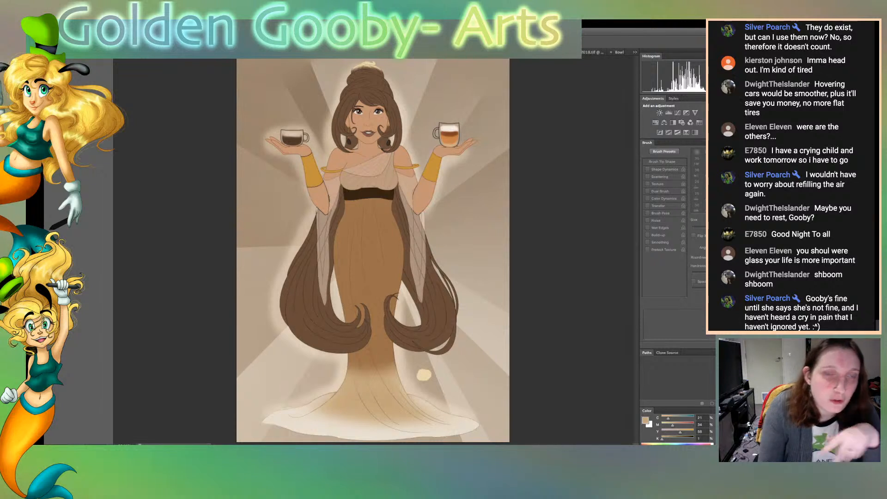
key("e")
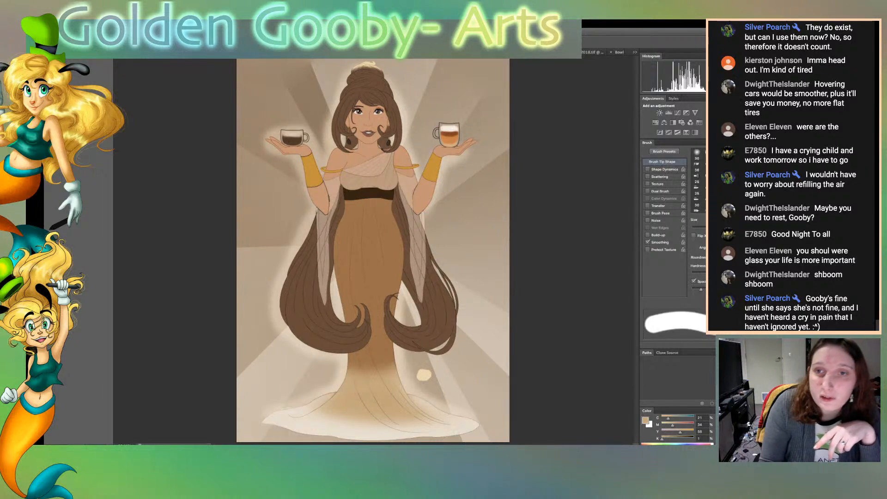
key("w")
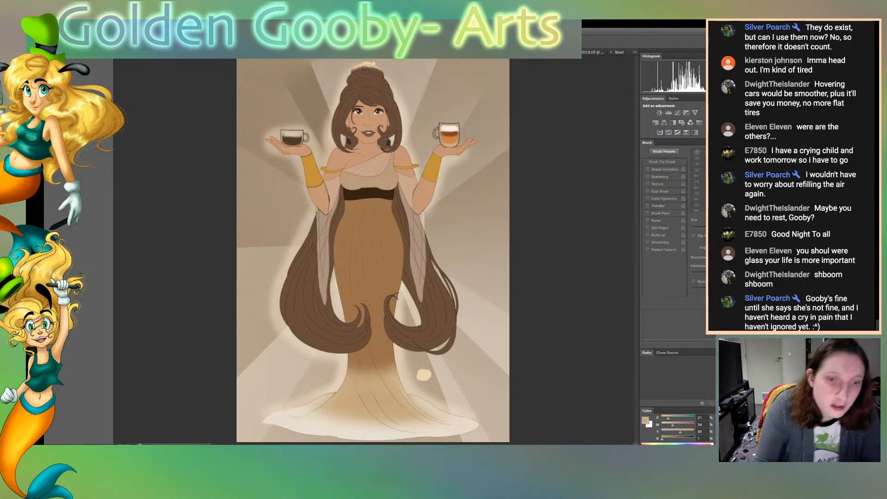
left_click(467, 222)
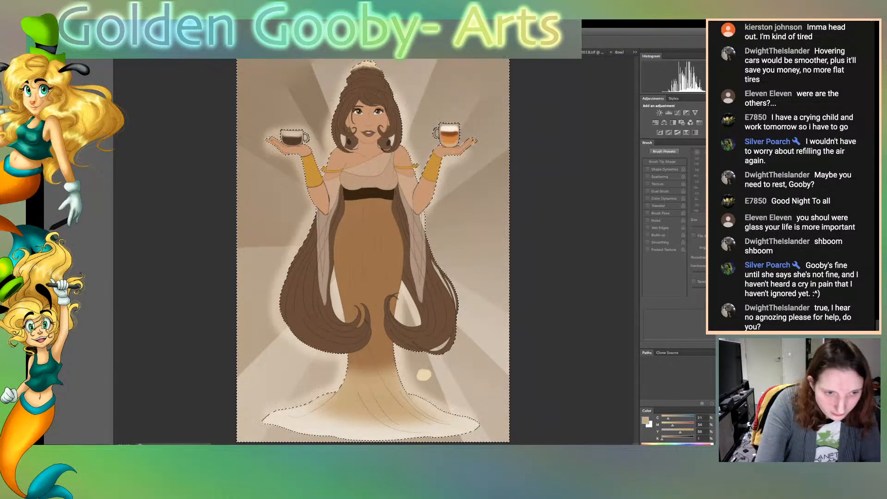
key("ctrl+d")
key("ctrl+z")
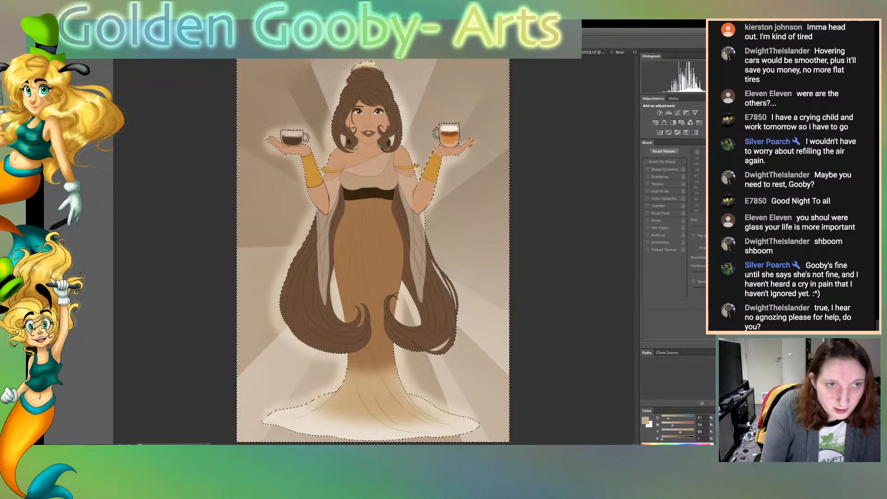
key("ctrl+d")
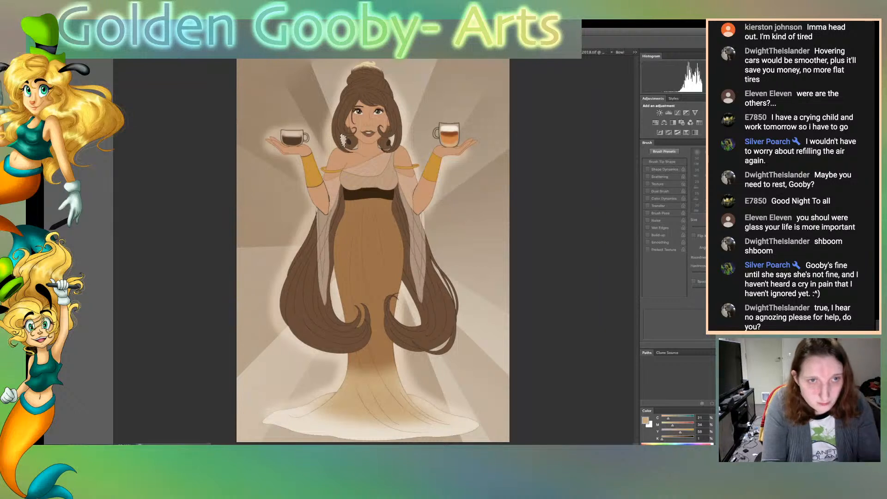
left_click(391, 139, "shift")
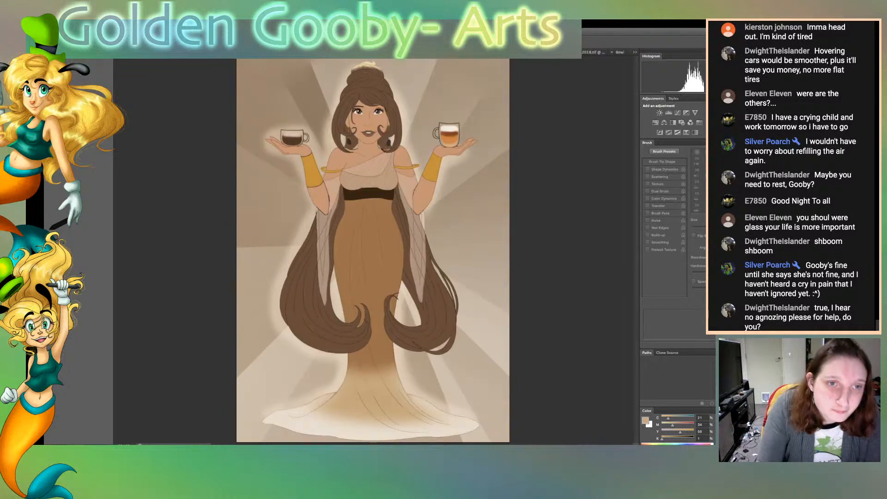
key("ctrl+d")
key("ctrl+z")
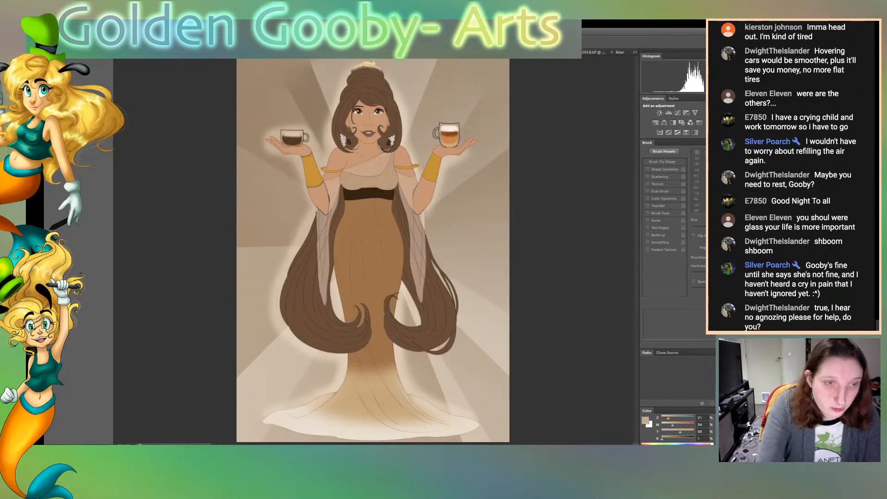
key("ctrl+d")
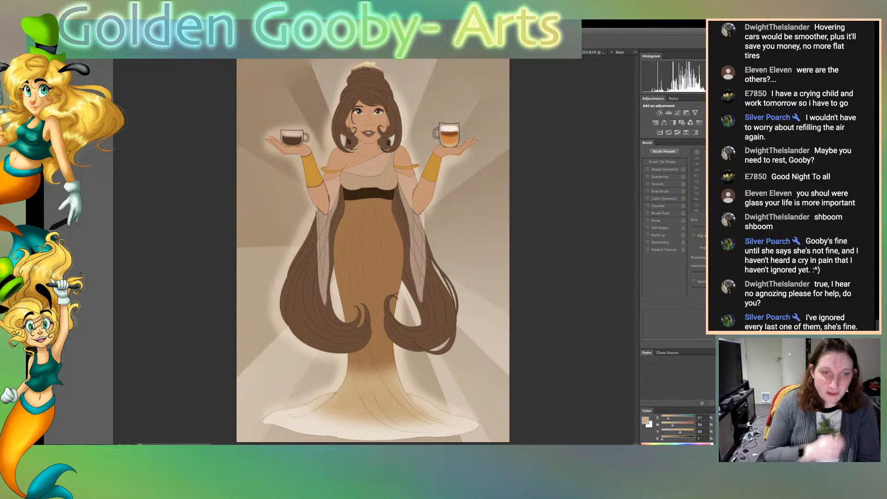
Leave Free Transform and select the woman's long hair sections on both sides of the dress
key("ctrl+t")
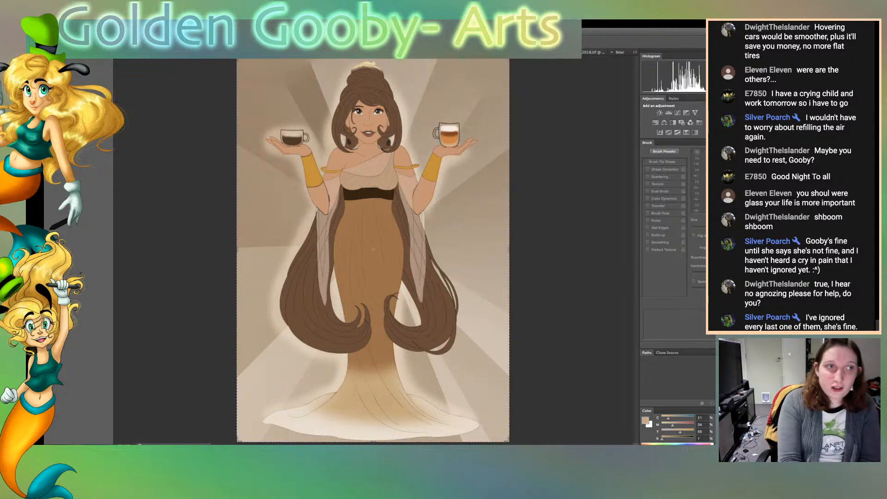
key("v")
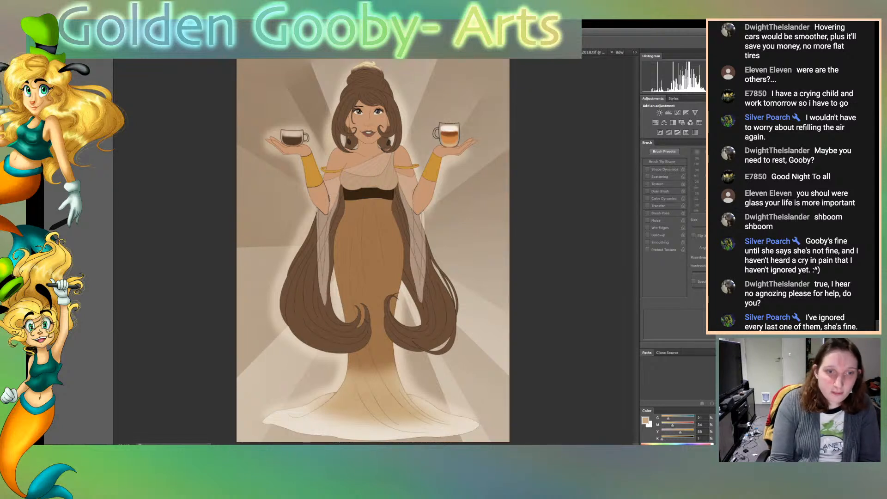
left_click(434, 305)
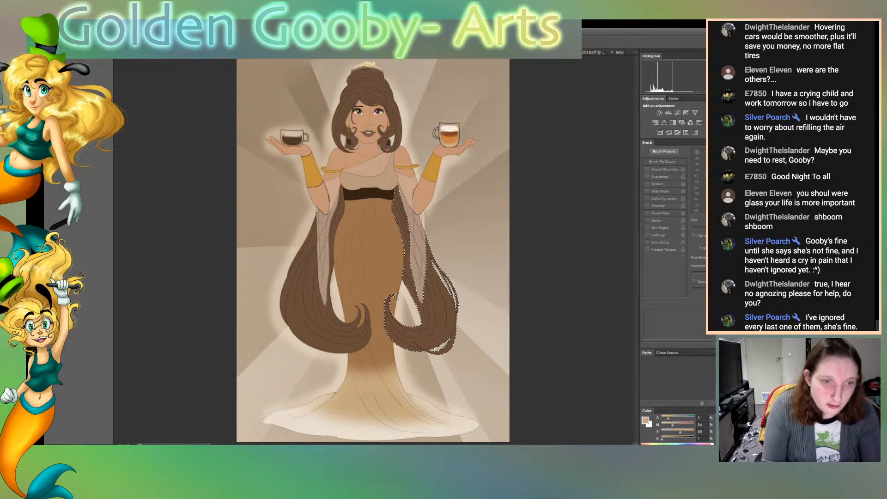
left_click(314, 305, "shift")
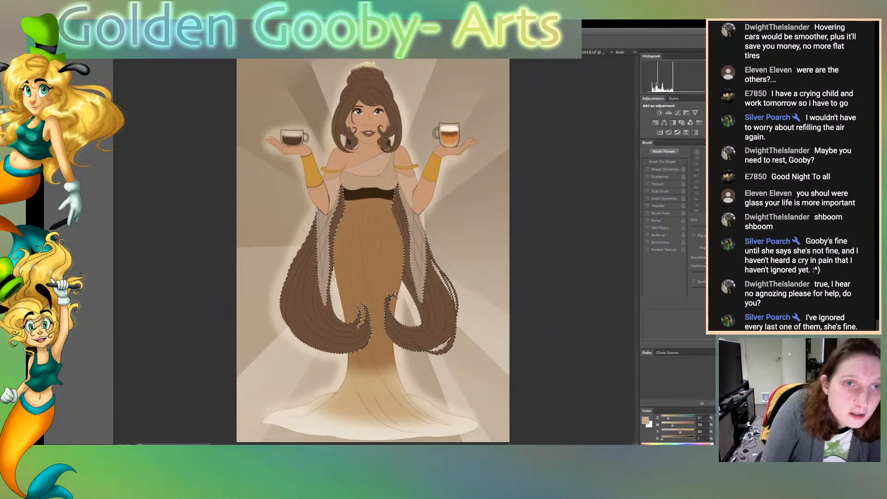
Fade the tips of both long hair sections to the cream sampled from the bun with a soft brush, then deselect and save
left_click(368, 66, "alt")
key("b")
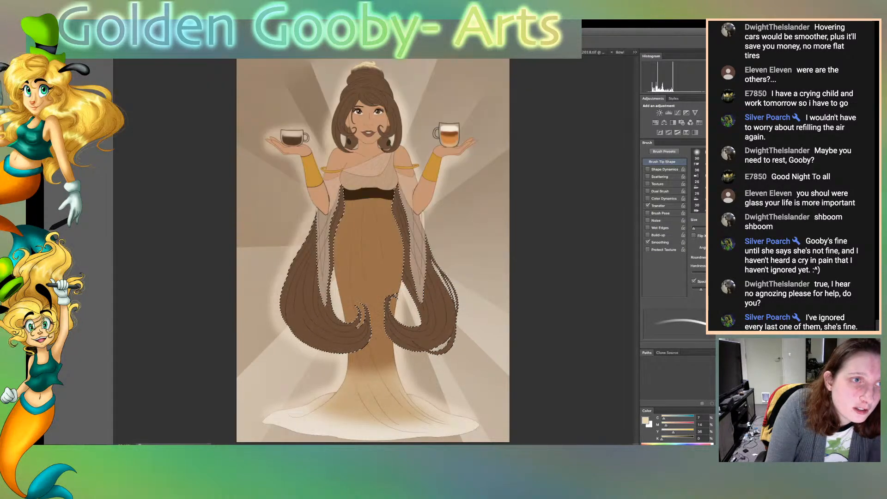
left_click(697, 154)
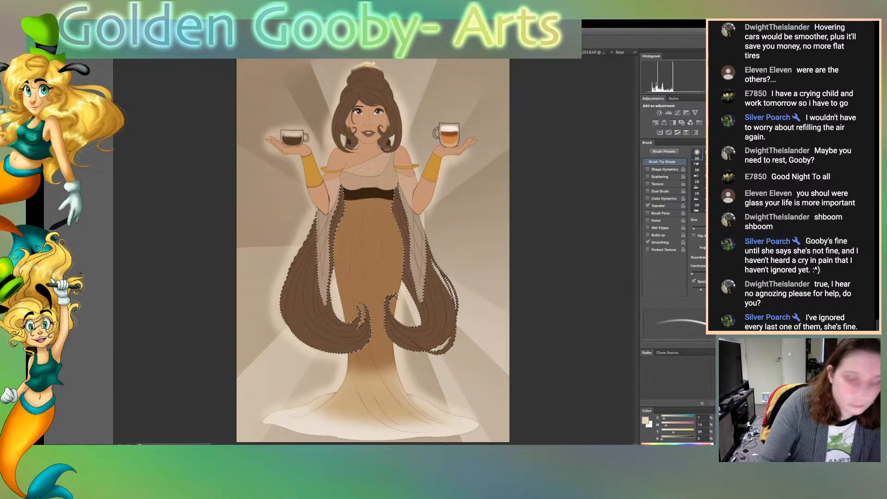
key("]")
key("]")
key("]")
key("]")
key("]")
key("]")
scroll(697, 181, "up", 5)
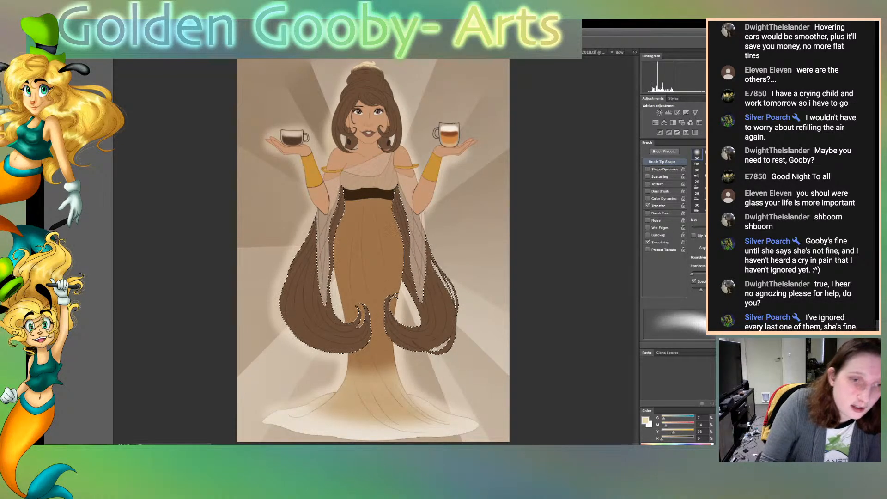
mouse_move(323, 349)
left_mouse_down()
mouse_move(366, 321)
mouse_move(355, 341)
left_mouse_up()
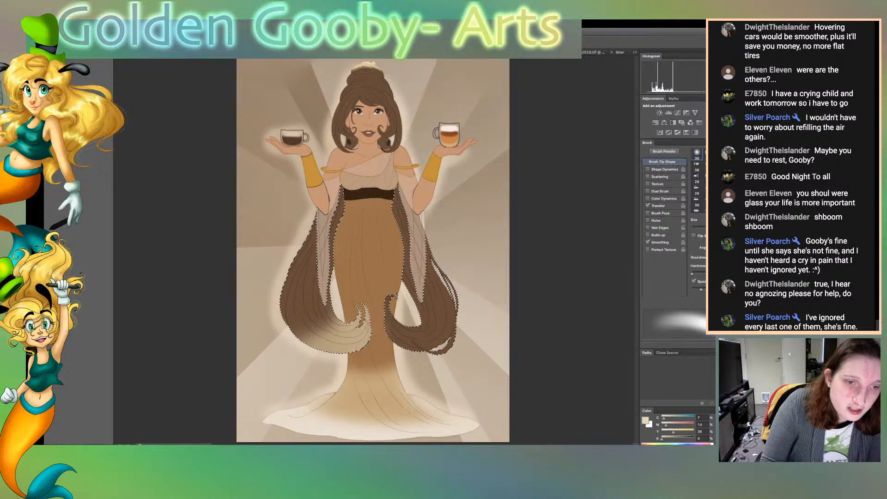
mouse_move(390, 305)
left_mouse_down()
mouse_move(446, 349)
mouse_move(392, 318)
mouse_move(392, 302)
mouse_move(334, 346)
mouse_move(293, 330)
left_mouse_up()
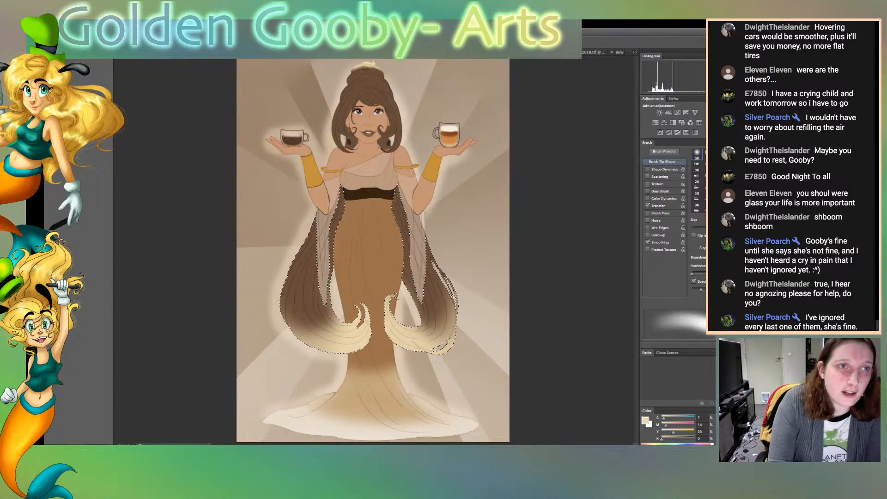
key("ctrl+d")
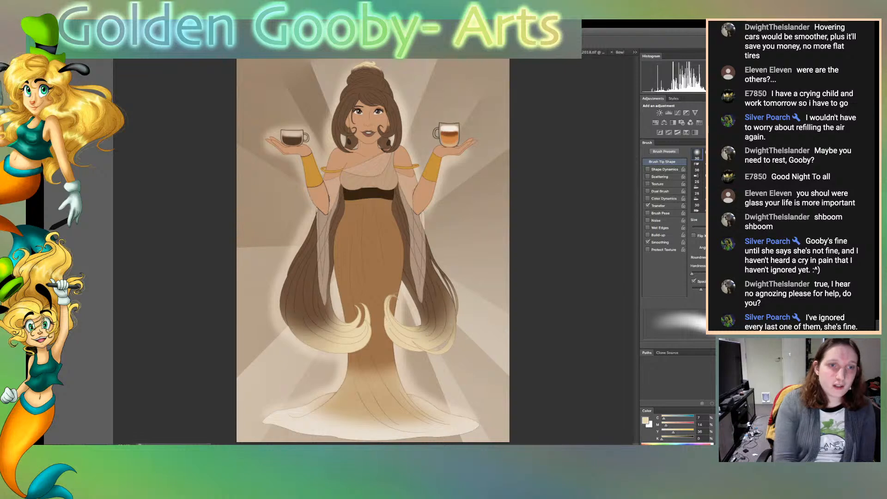
key("ctrl+s")
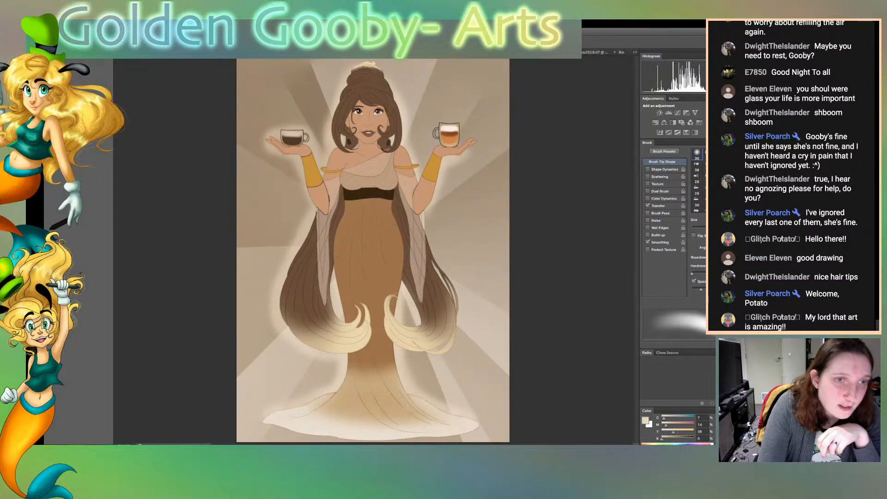
Paint over both coffee cups with near-white using a soft brush and save the document
key("v")
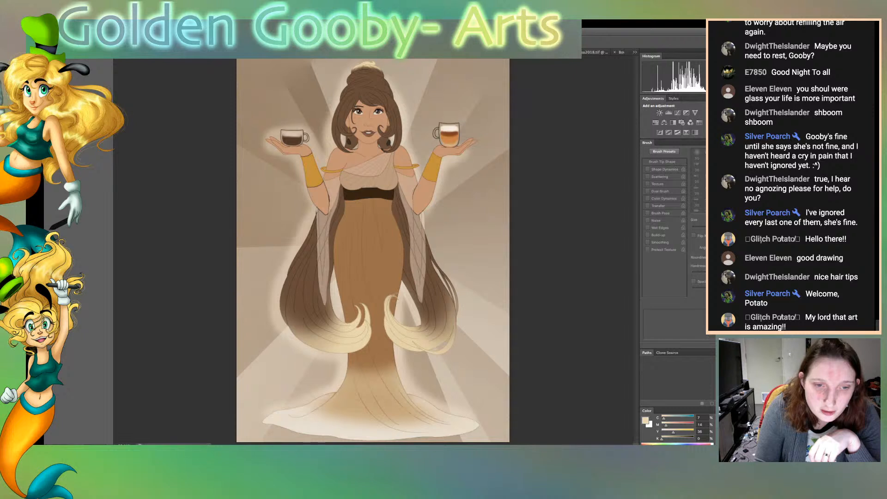
key("b")
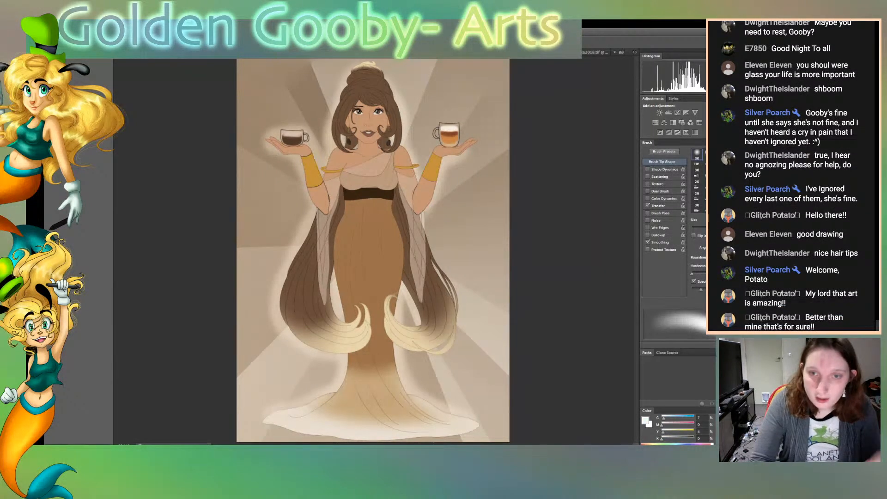
scroll(697, 181, "down", 5)
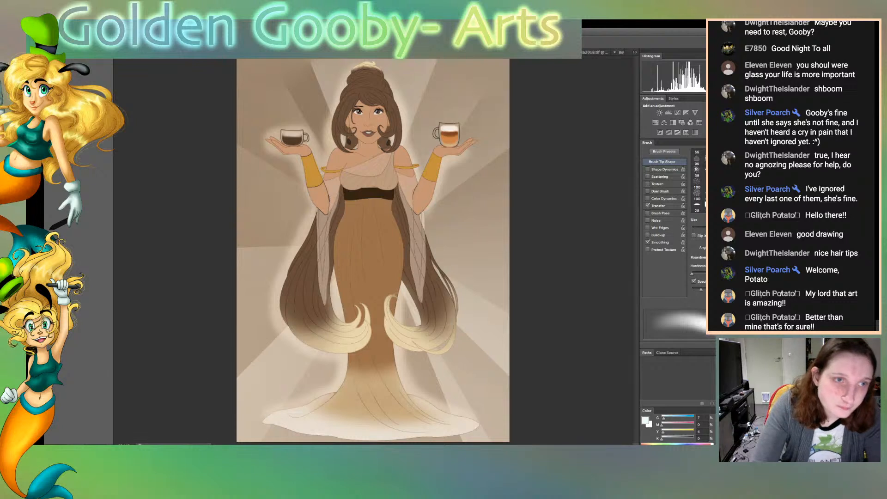
mouse_move(287, 142)
left_mouse_down()
mouse_move(306, 139)
mouse_move(279, 136)
left_mouse_up()
mouse_move(434, 147)
left_mouse_down()
mouse_move(449, 130)
mouse_move(443, 136)
mouse_move(457, 139)
mouse_move(459, 125)
left_mouse_up()
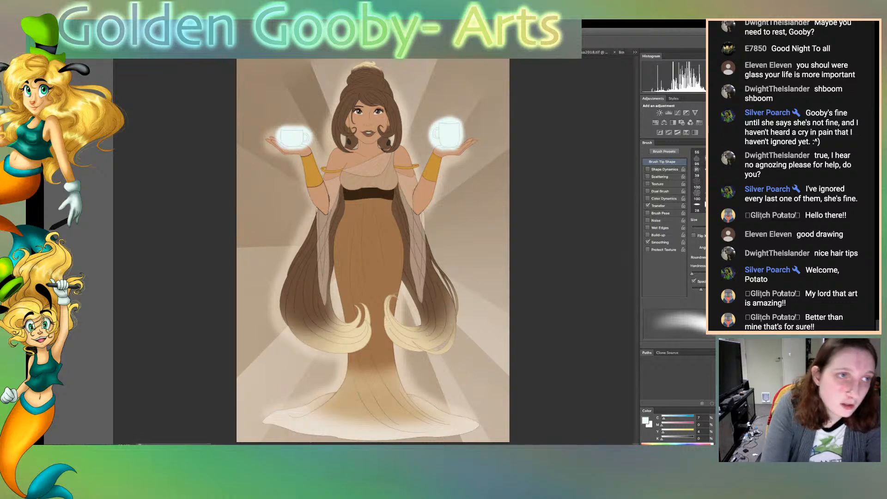
key("super+s")
Select the background outside the figure and cups, clear the white paint that spilled onto it, and deselect
left_click(471, 222)
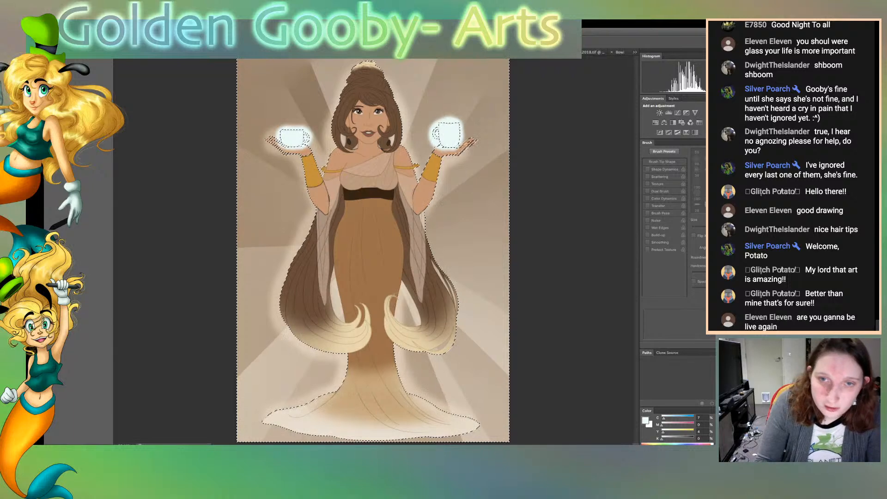
key("ctrl+d")
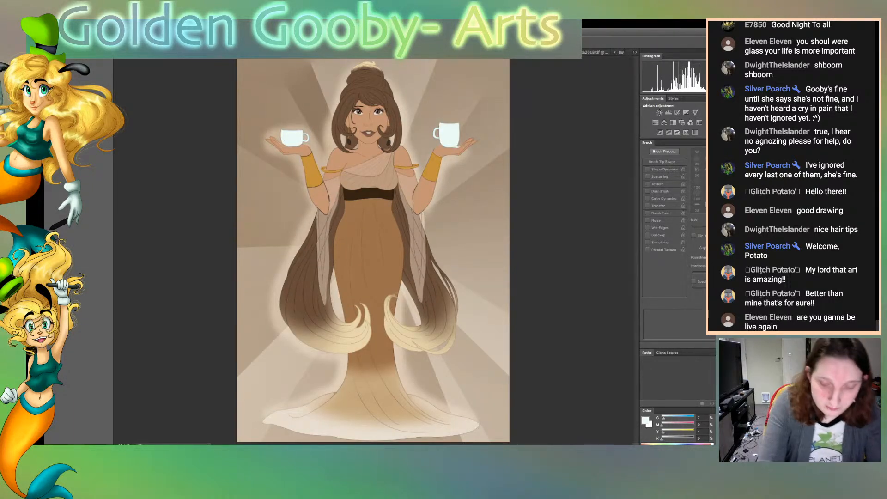
Erase the white paint spilled onto the hand's outlines beneath the taller cup, using a small hard-edged eraser
key("super+plus")
key("super+plus")
key("super+plus")
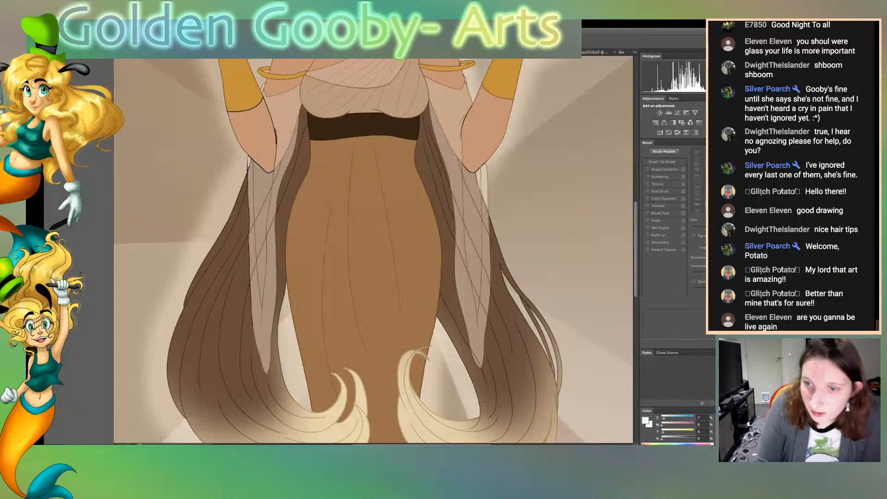
key("super+minus")
key("super+minus")
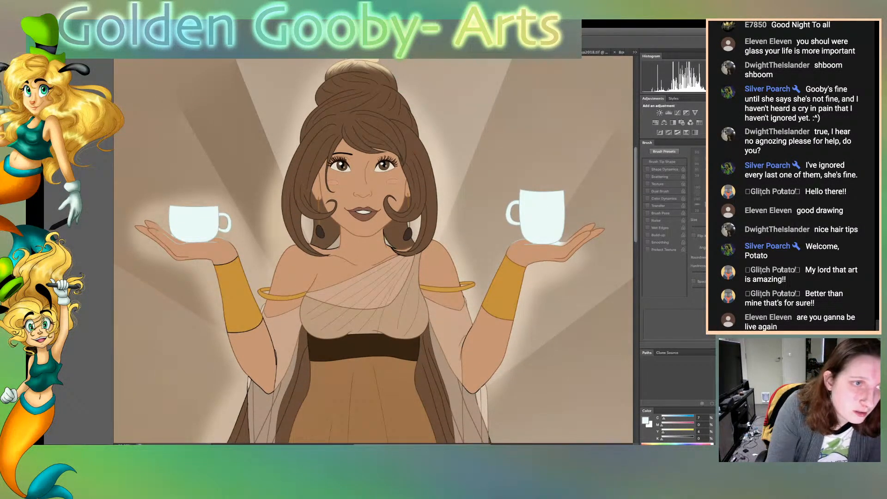
key("b")
key("bracketleft")
key("bracketleft")
key("bracketleft")
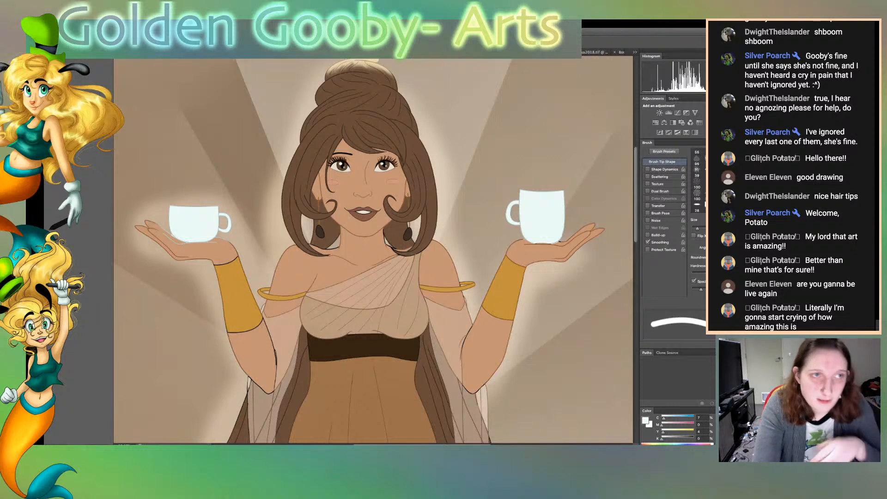
key("super+plus")
key("super+plus")
key("super+plus")
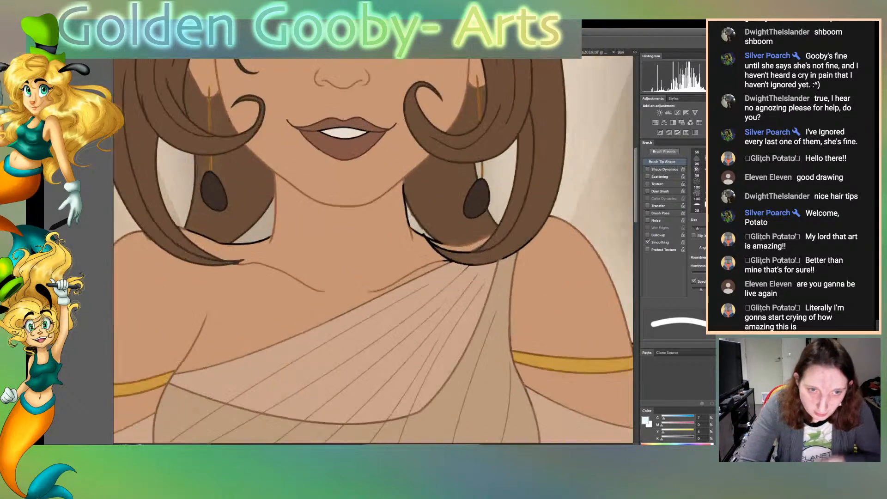
scroll(373, 249, "right", 10)
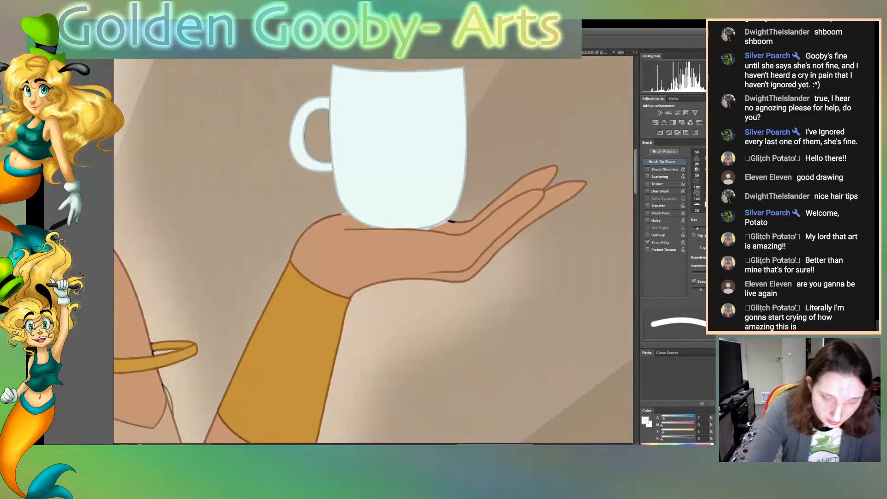
key("bracketleft")
key("bracketleft")
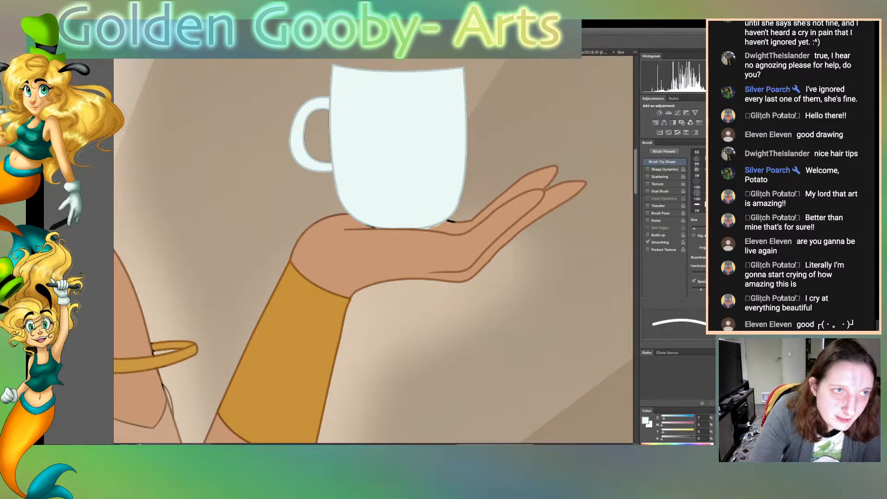
Undo the last erasing stroke and carefully erase the white spill along the lower curve of the taller cup
key("super+z")
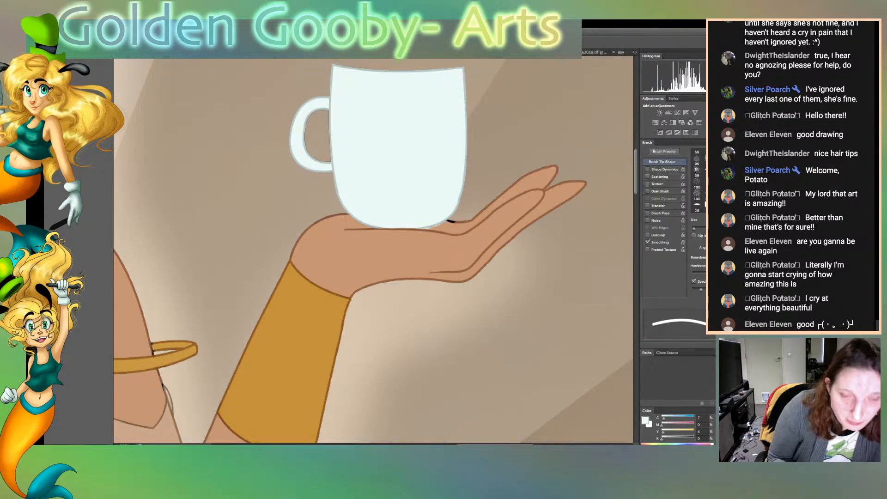
key("super+plus")
key("super+plus")
key("super+plus")
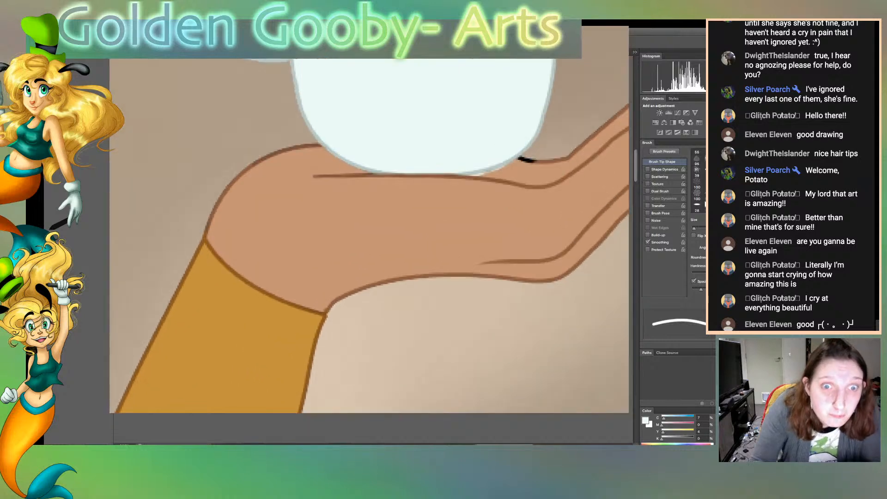
left_click_drag(499, 193, 570, 164)
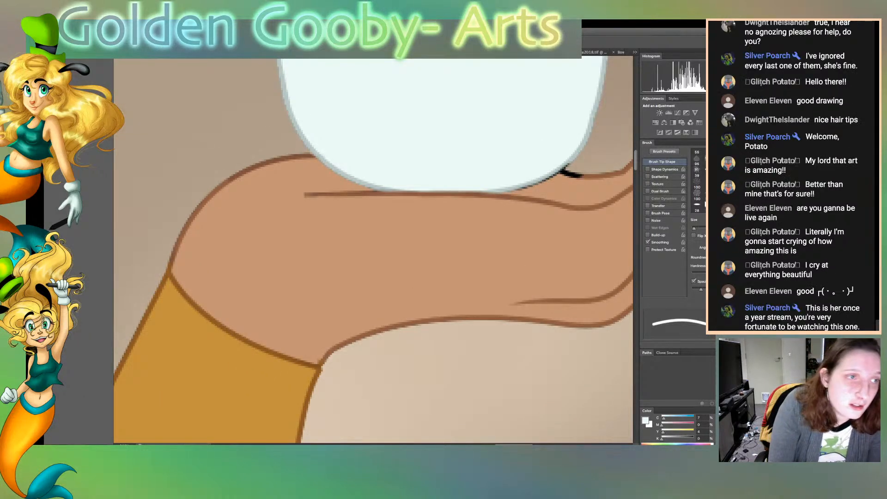
Cover the exposed black line along the taller cup's lower curve with near-white, using a fine brush
key("v")
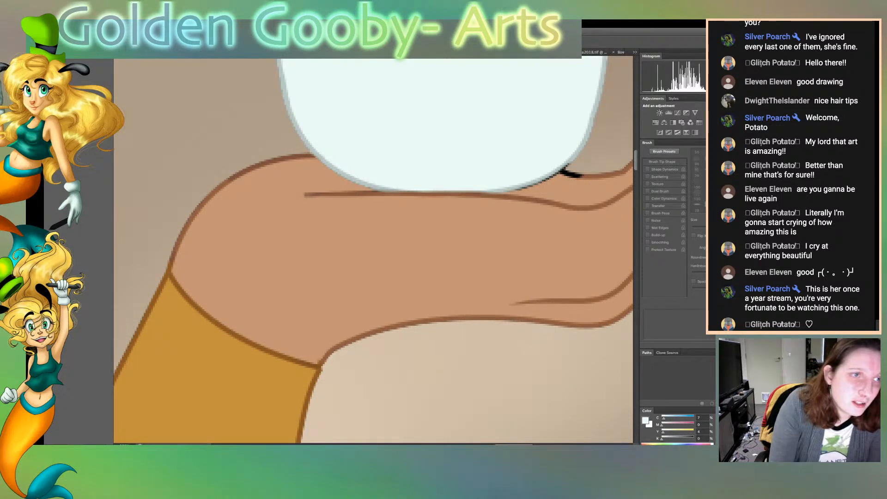
key("b")
key("bracketleft")
key("bracketleft")
key("bracketleft")
key("bracketleft")
key("bracketleft")
key("bracketleft")
key("bracketleft")
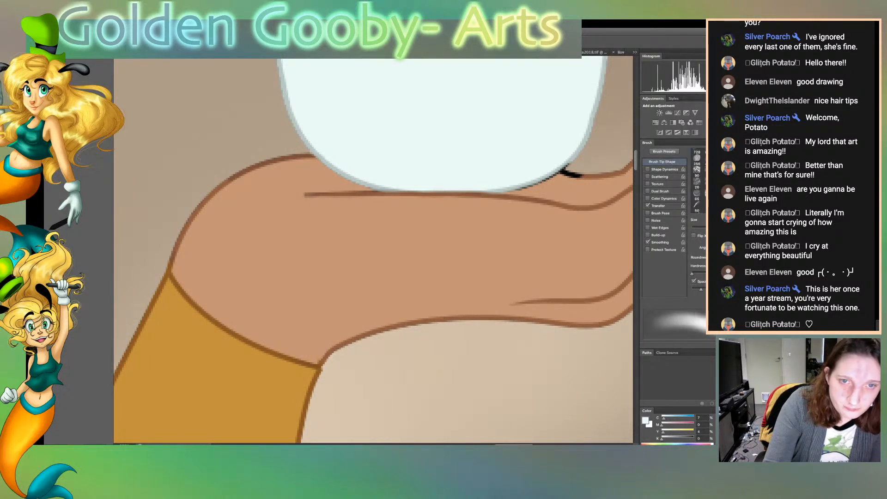
key("bracketleft")
key("bracketleft")
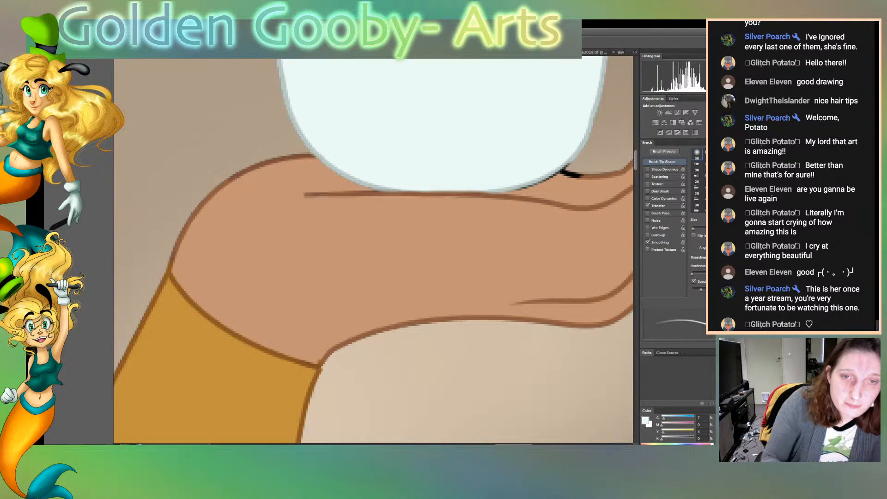
left_click_drag(510, 190, 576, 159)
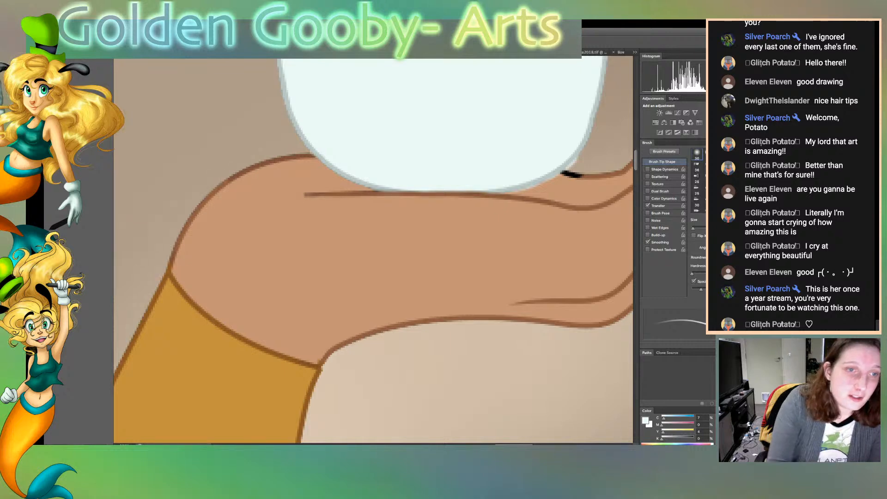
Select the background around the taller cup's hand, clear the white spill beside the cup's base, and deselect
key("z")
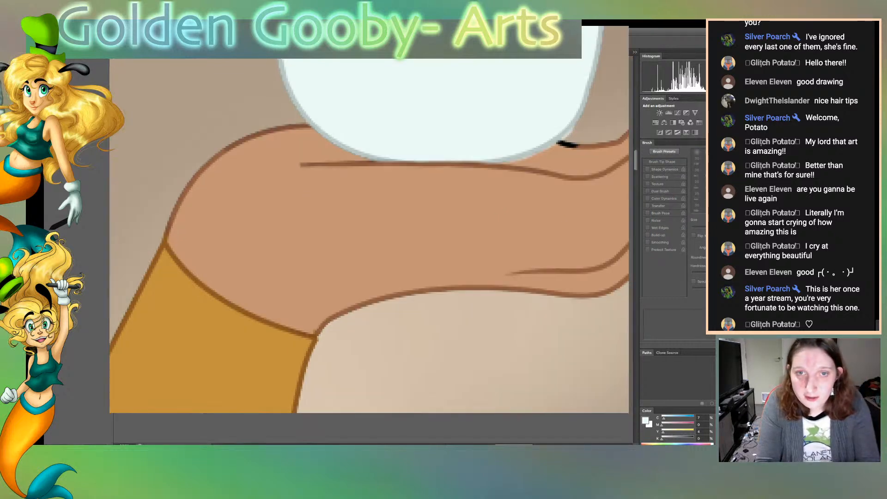
left_click(612, 131)
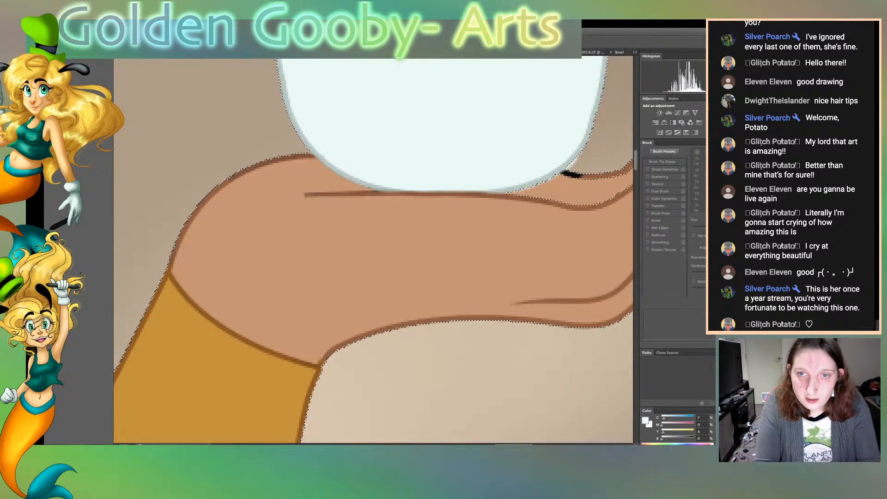
key("ctrl+d")
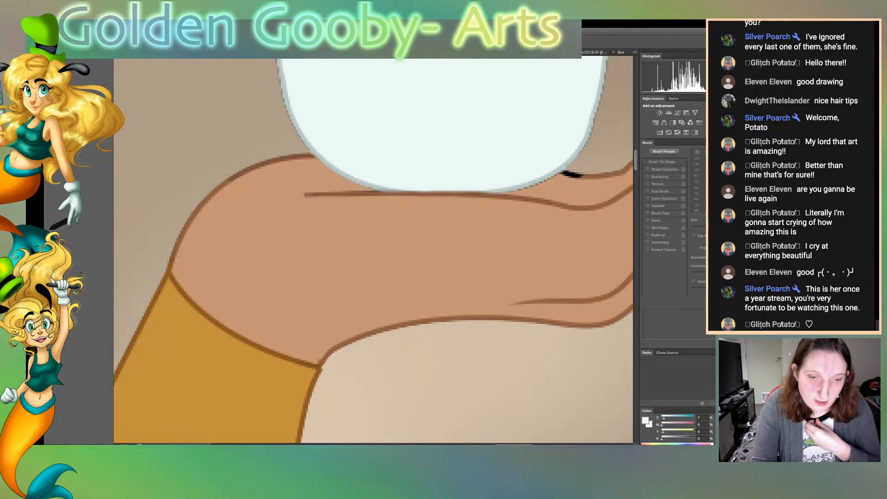
Erase the white spill from the outline of the palm's heel below the shorter cup's handle with a small eraser
scroll(374, 249, "left", 20)
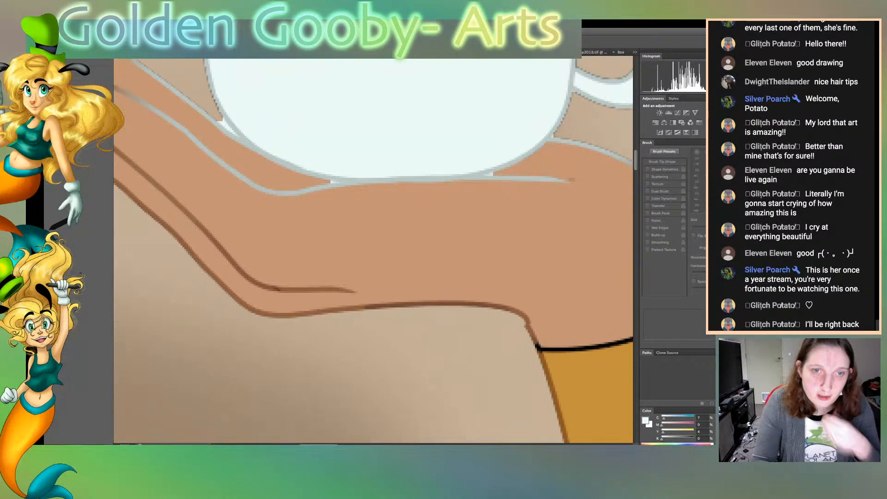
key("super+minus")
key("super+minus")
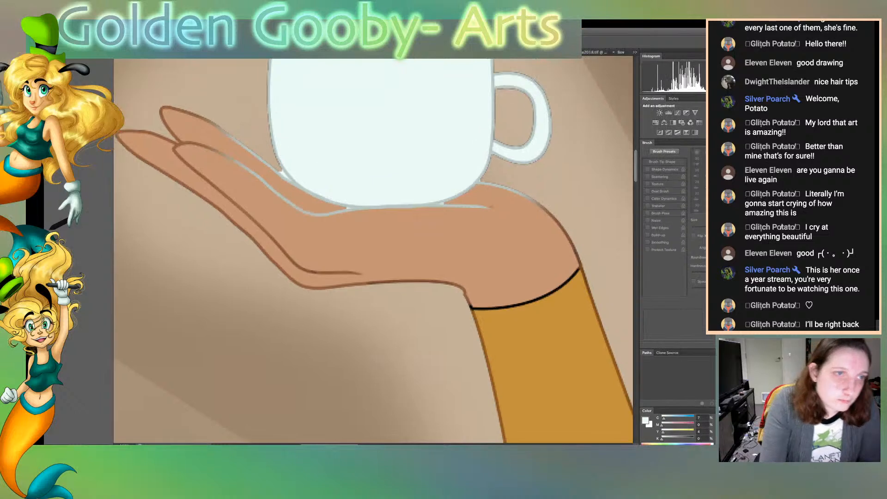
key("e")
key("bracketright")
key("bracketright")
key("bracketright")
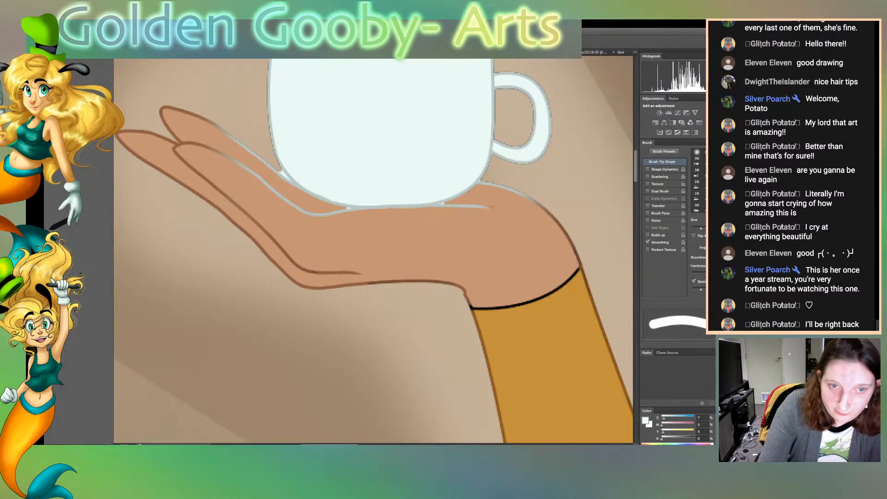
key("bracketleft")
key("bracketleft")
key("bracketleft")
left_click_drag(483, 184, 497, 186)
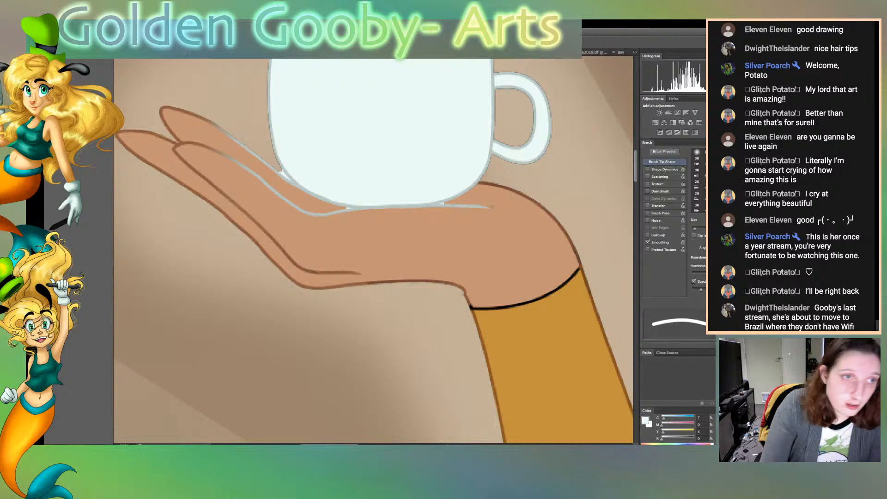
Erase the white spill from the finger outlines and the palm line beside the shorter cup's base
mouse_move(211, 149)
left_mouse_down()
mouse_move(212, 124)
mouse_move(259, 177)
left_mouse_up()
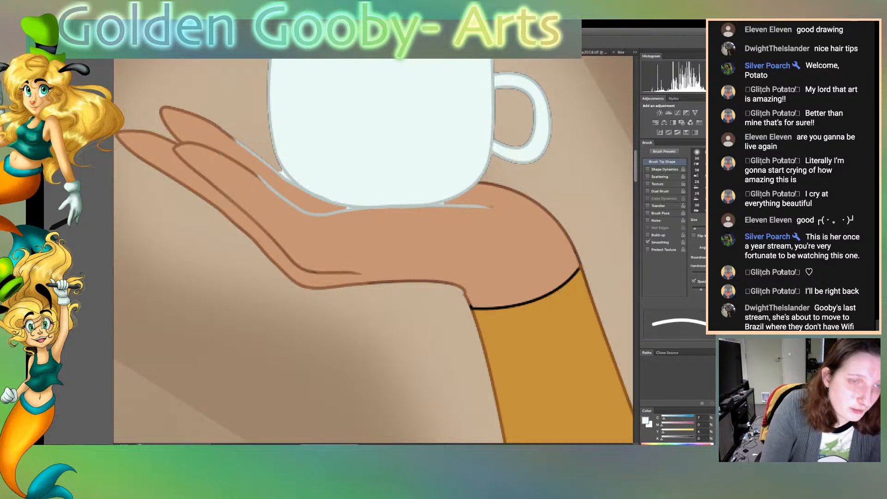
left_click_drag(235, 138, 321, 215)
mouse_move(259, 179)
left_mouse_down()
mouse_move(327, 214)
mouse_move(263, 181)
left_mouse_up()
left_click_drag(326, 214, 354, 208)
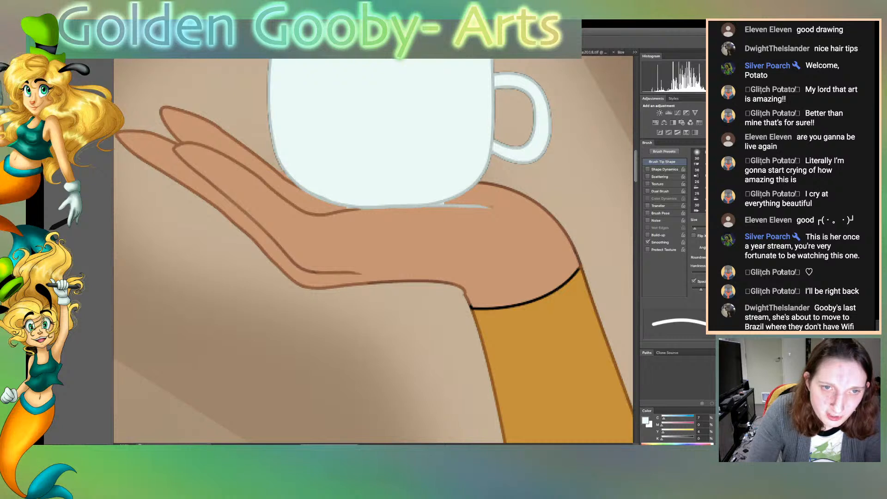
Erase the white spill along the palm line beneath the shorter cup, and cover the dark line left at the cup's base with near-white
mouse_move(454, 207)
left_mouse_down()
mouse_move(491, 206)
mouse_move(480, 205)
left_mouse_up()
left_click_drag(348, 210, 448, 202)
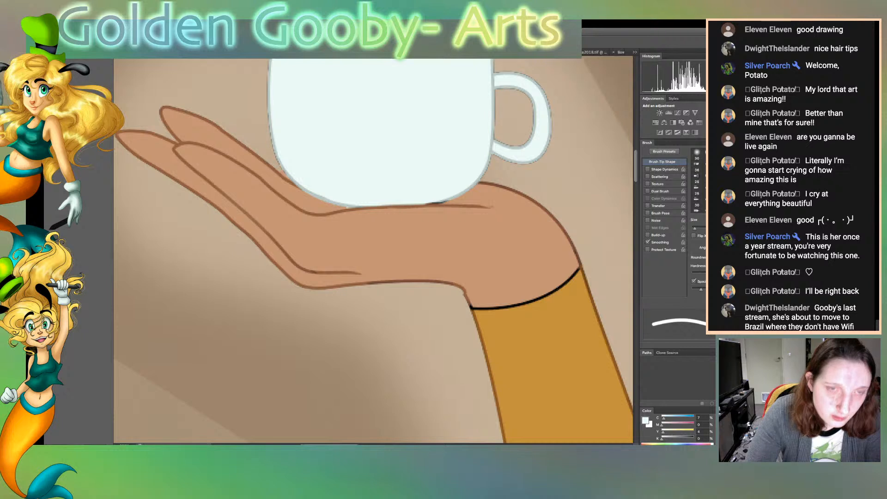
key("r")
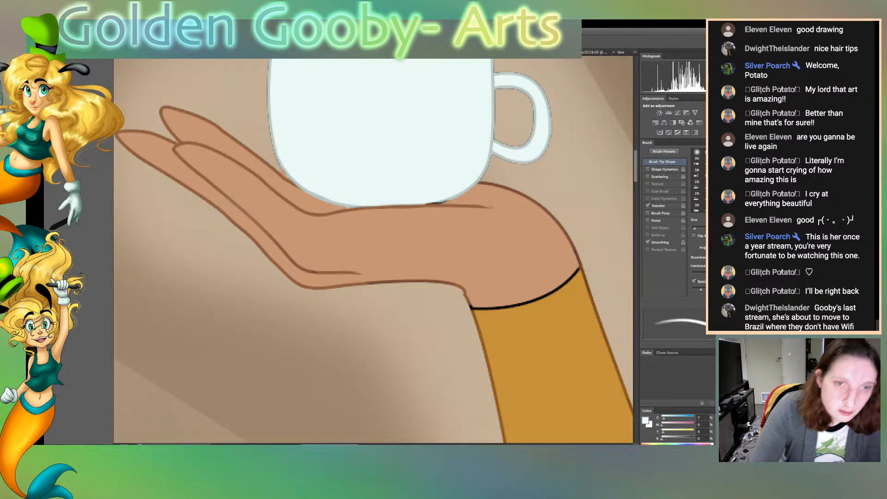
left_click_drag(431, 204, 445, 202)
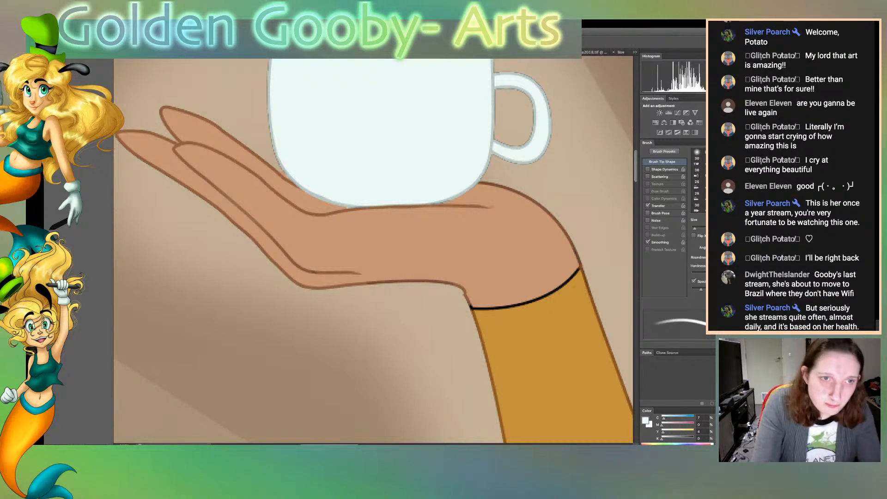
scroll(373, 250, "down", 3)
key("ctrl+0")
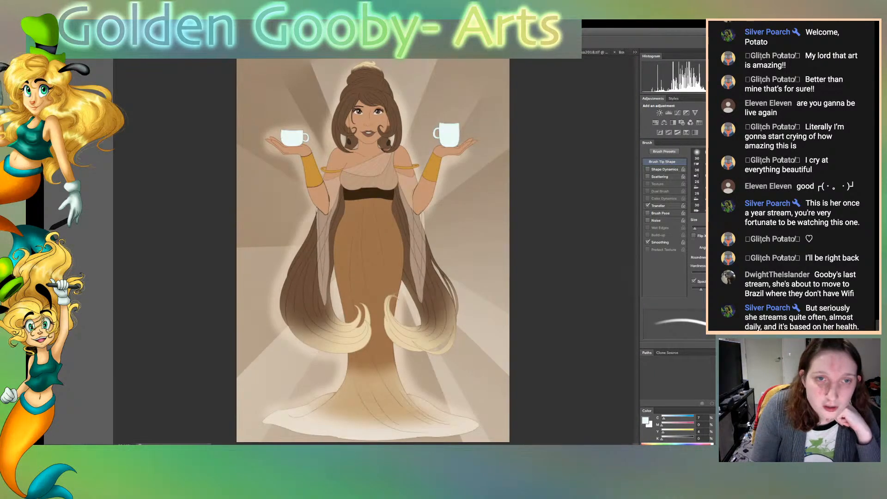
Compare the cups with and without their white fill, and make the fill translucent enough to show the coffee inside
key("ctrl+z")
key("ctrl+z")
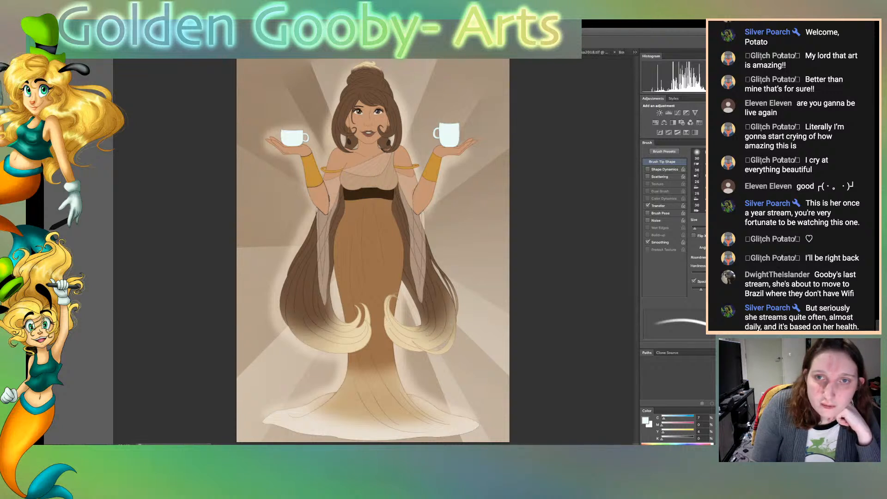
key("ctrl+z")
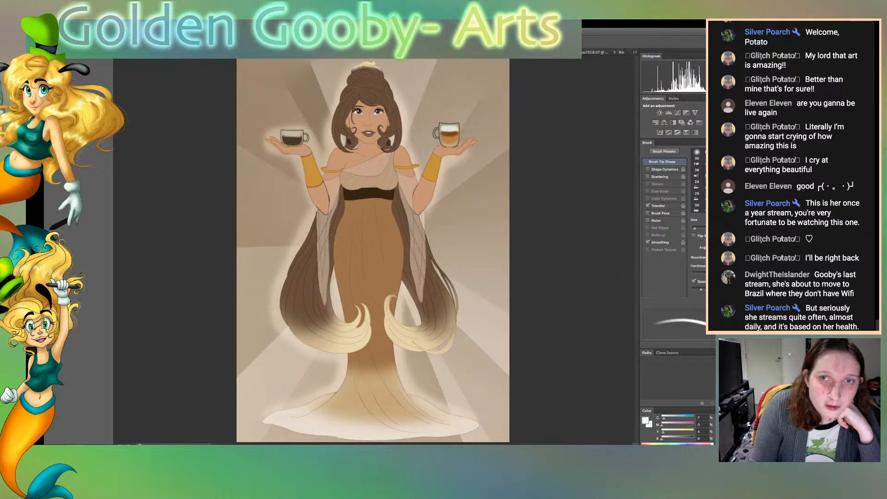
key("ctrl+z")
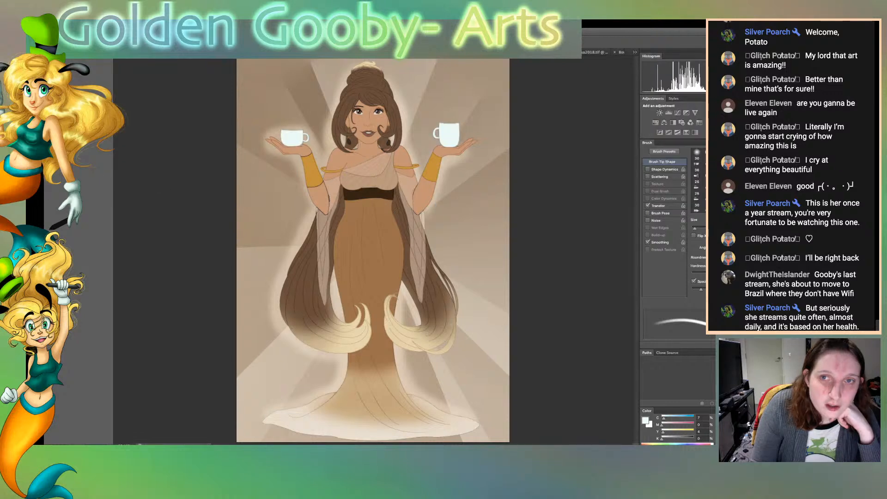
key("ctrl+z")
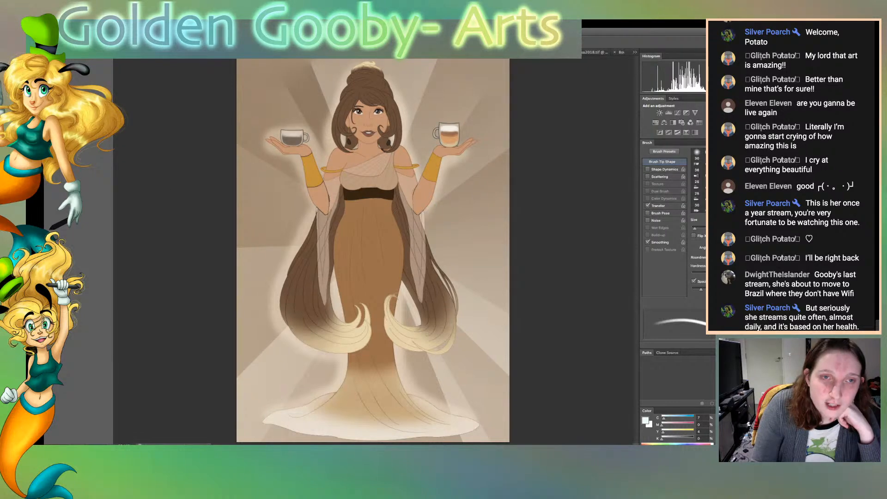
key("ctrl+z")
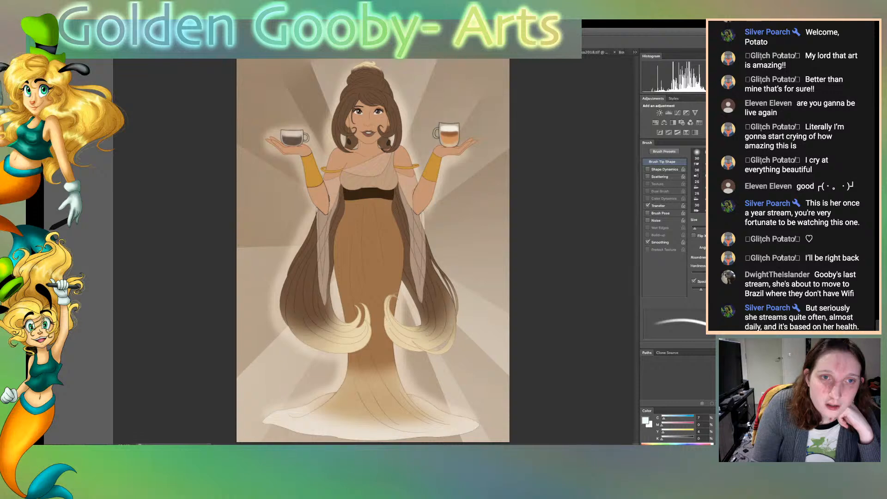
key("ctrl+z")
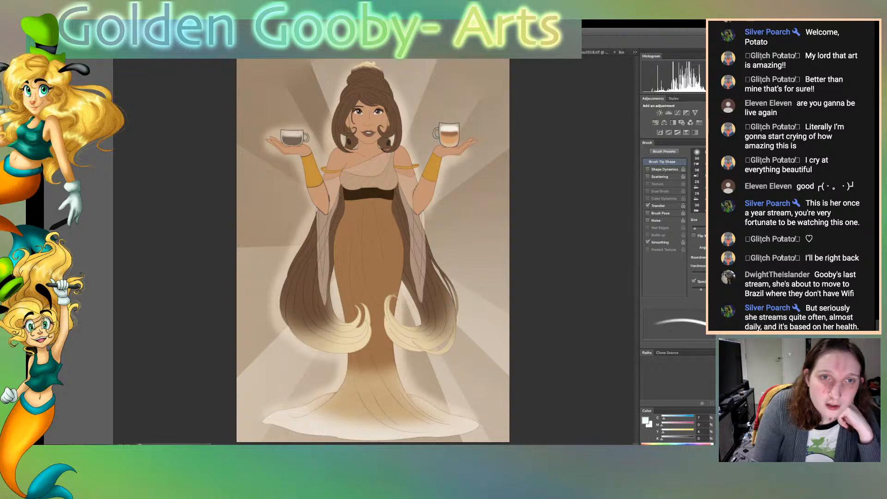
key("ctrl+z")
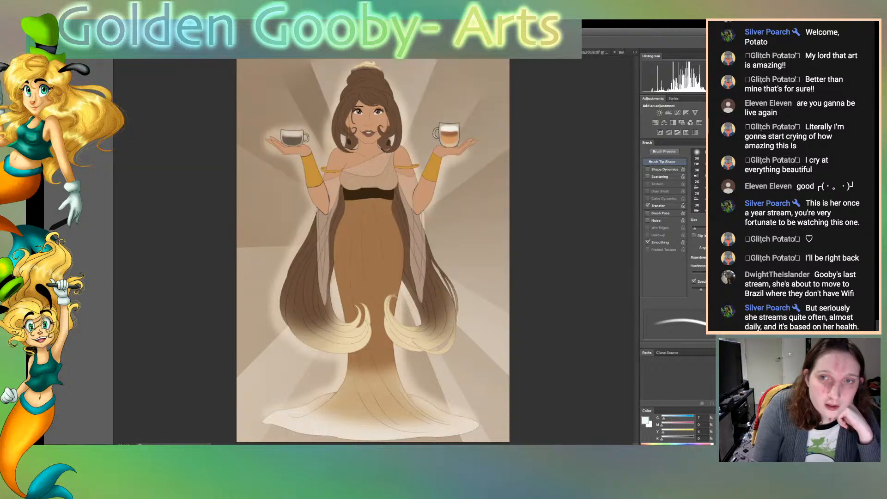
key("ctrl+z")
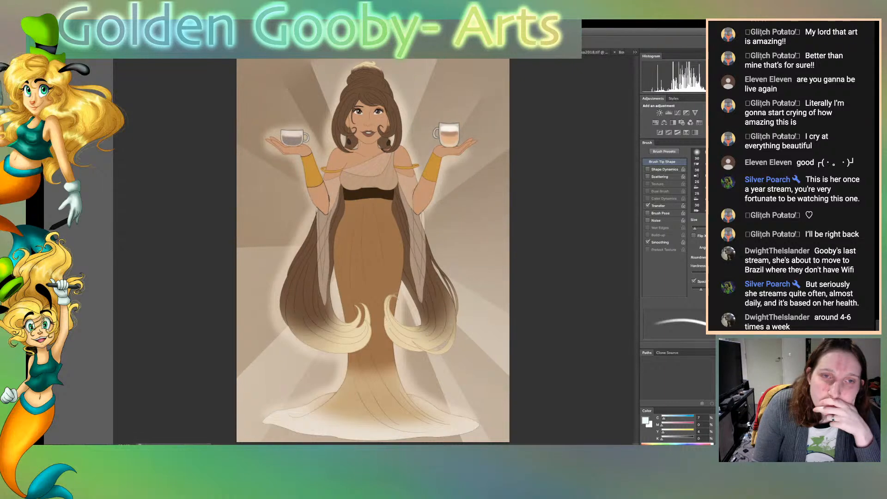
Thin out the translucent white over the coffee in both cups with a large, soft eraser
key("o")
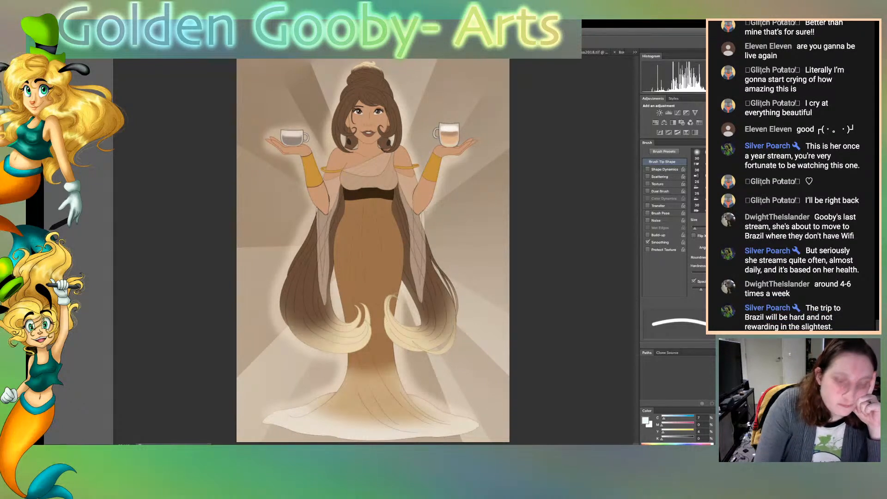
key("bracketright")
key("bracketright")
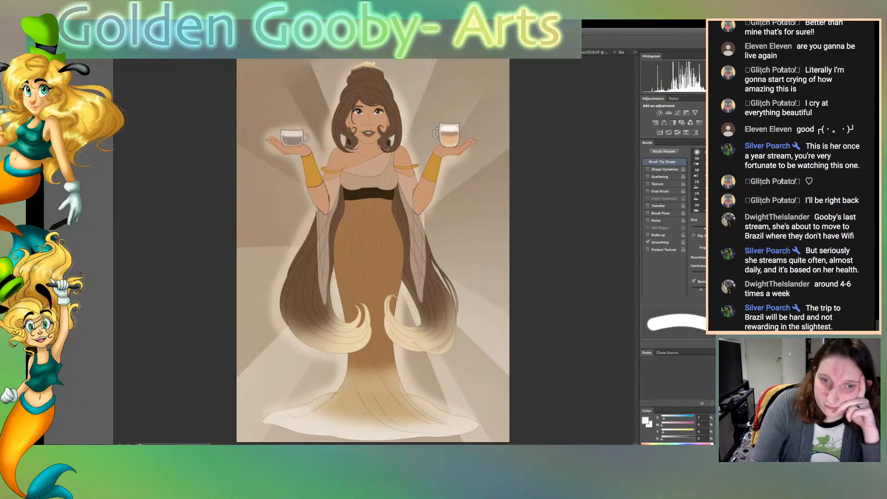
key("bracketright")
key("bracketright")
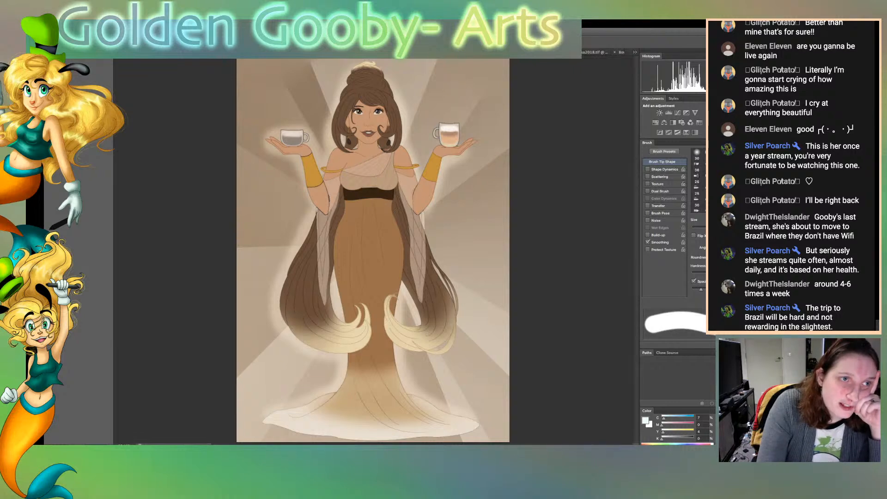
scroll(697, 180, "down", 5)
left_click(720, 181)
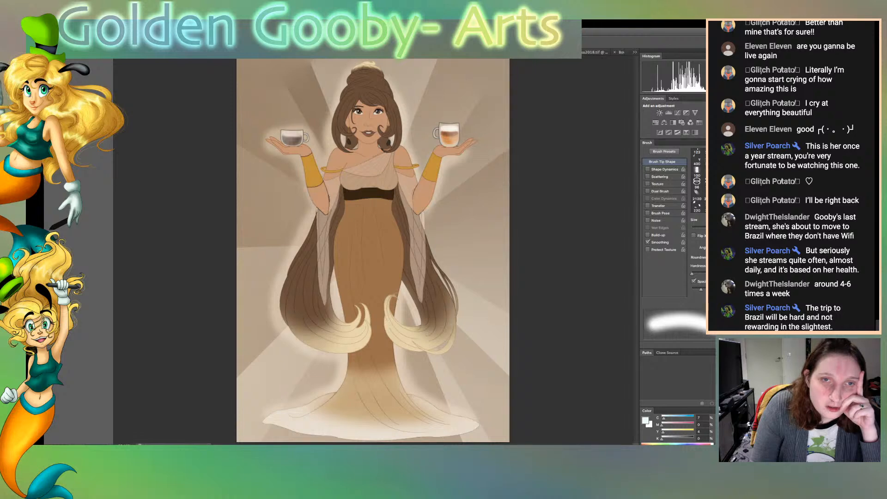
key("super+z")
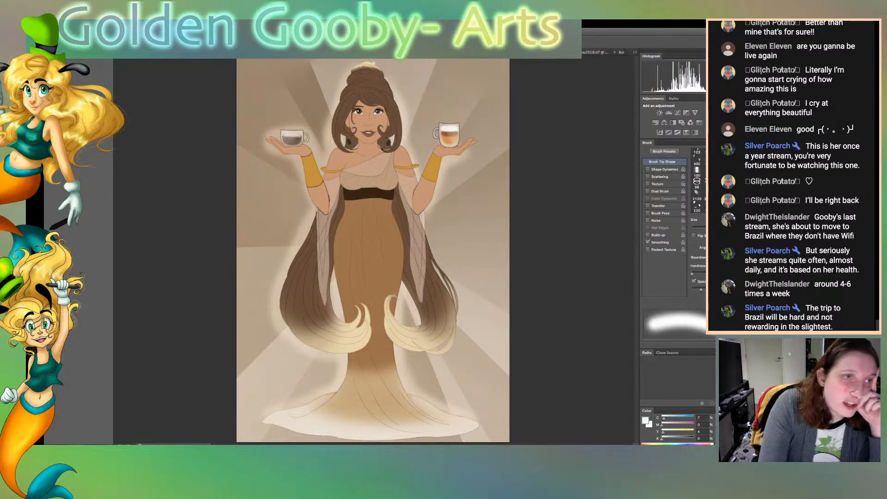
Select the taller cup, its handle and the background around the woman, and remove the white veil from the cups
key("v")
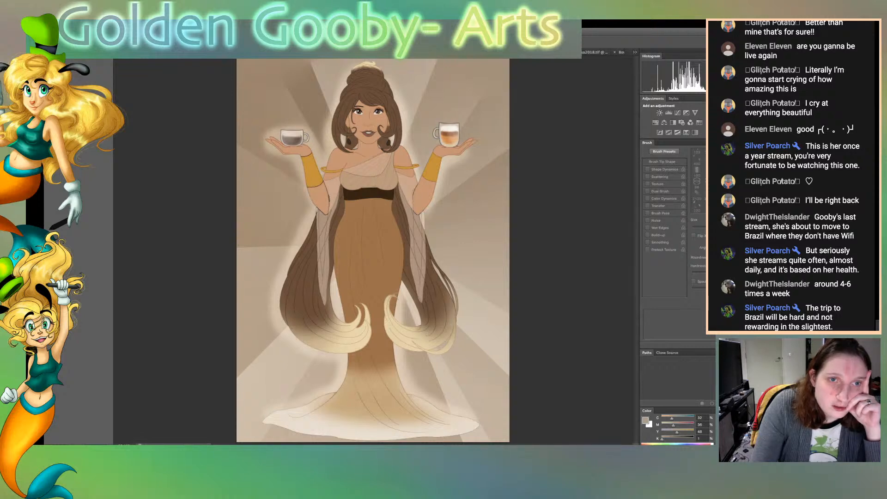
key("super+plus")
key("super+plus")
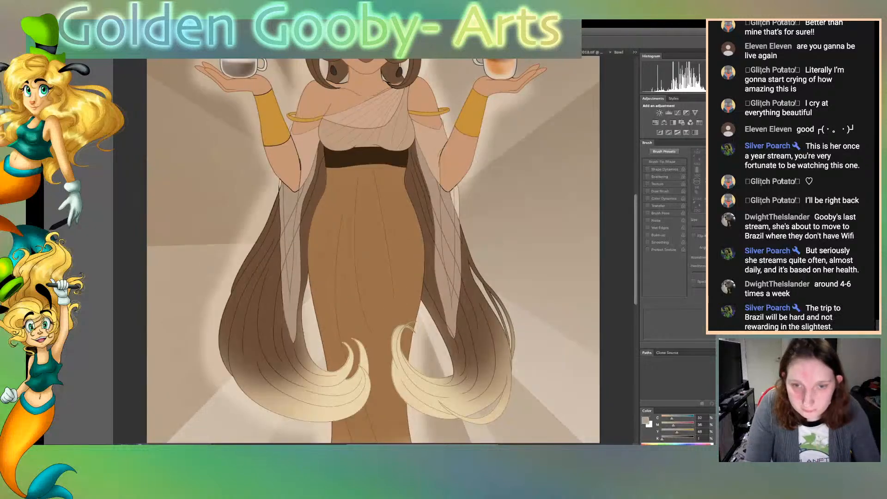
scroll(373, 251, "up", 5)
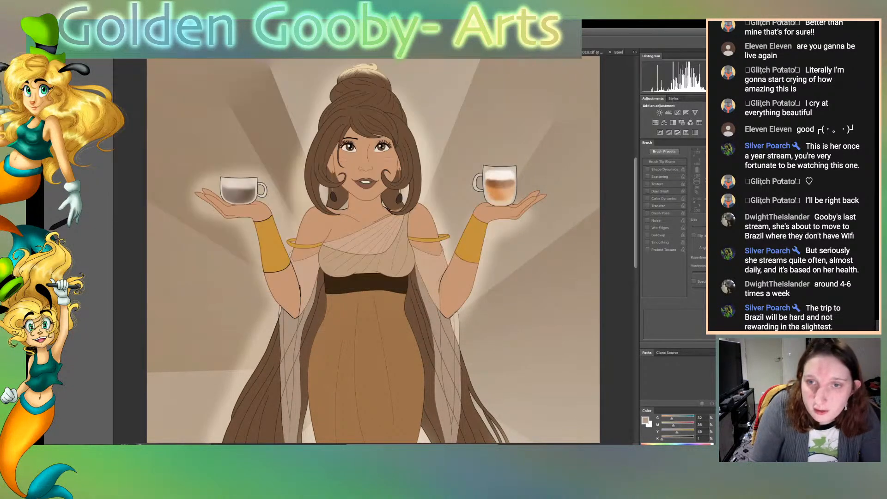
left_click(500, 186)
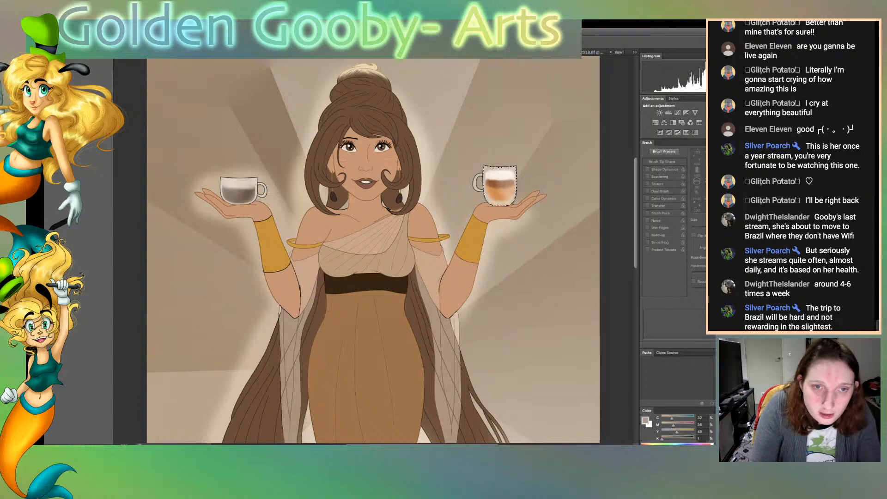
left_click(475, 183, "shift")
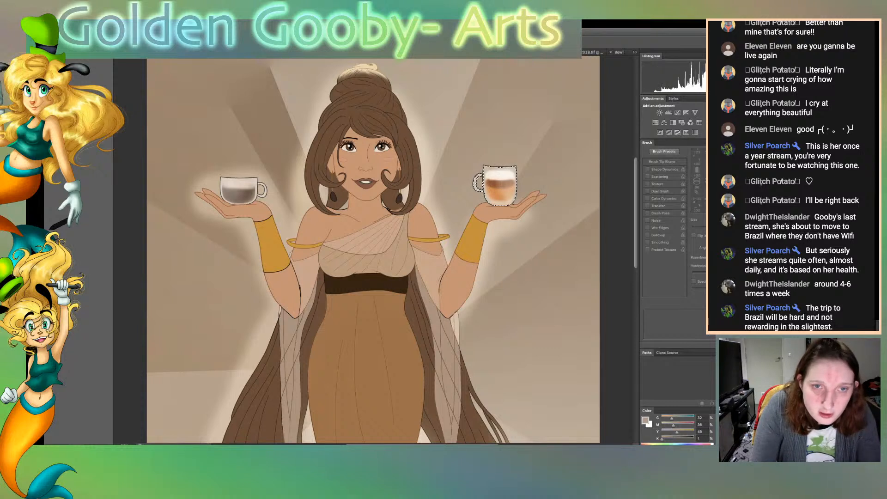
left_click(526, 152)
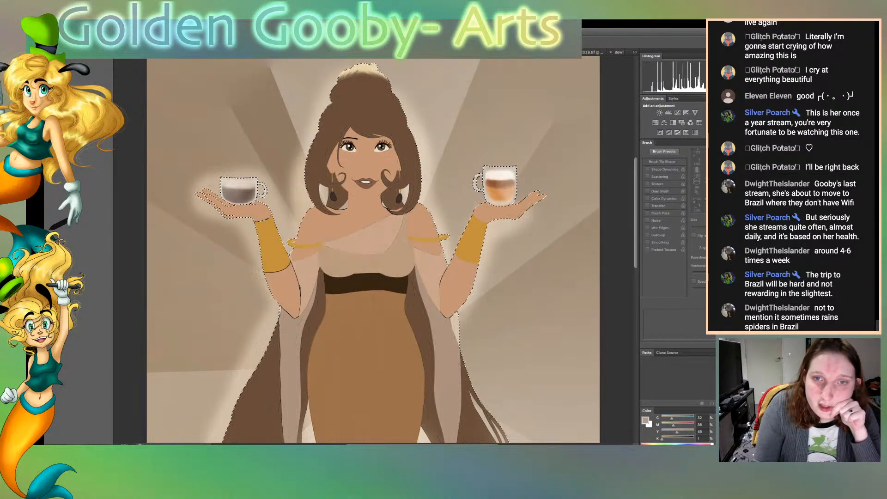
key("Delete")
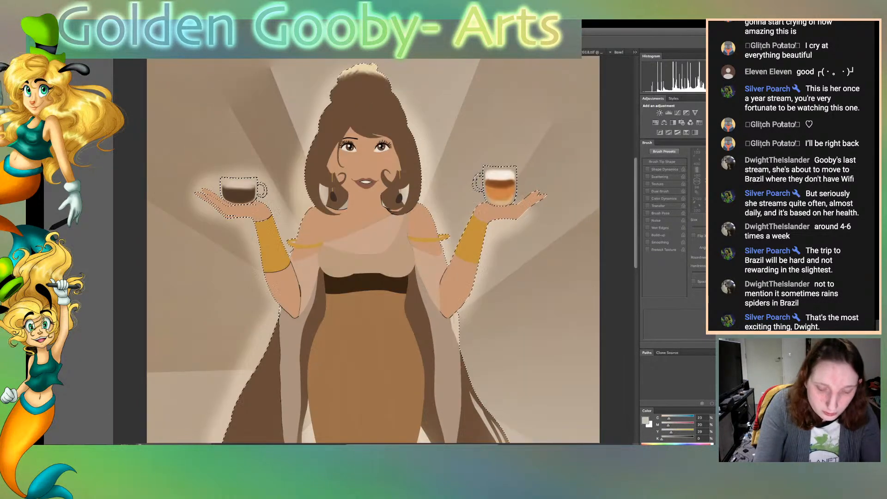
Paint over the black outline along the taller cup's lower curve and side in light grey with a fine brush, inside the selection
scroll(377, 282, "up", 5)
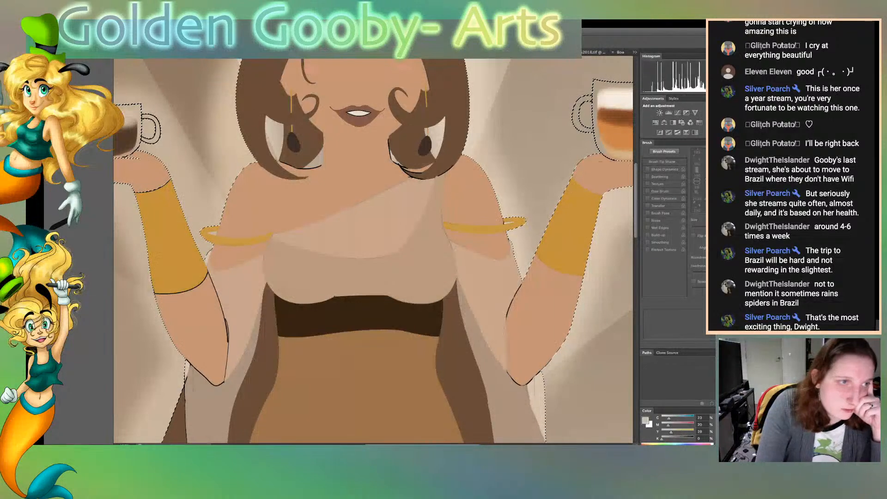
key("b")
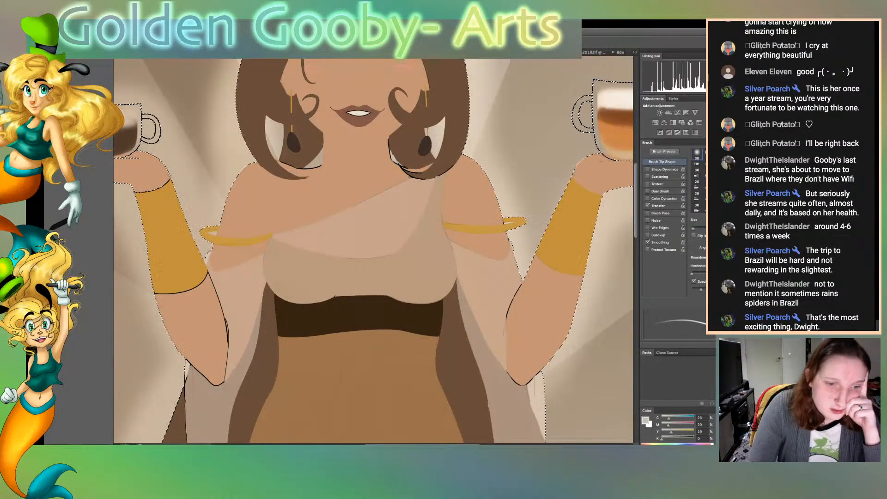
scroll(373, 250, "right", 5)
key("bracketright")
key("bracketright")
key("bracketright")
key("bracketright")
key("bracketright")
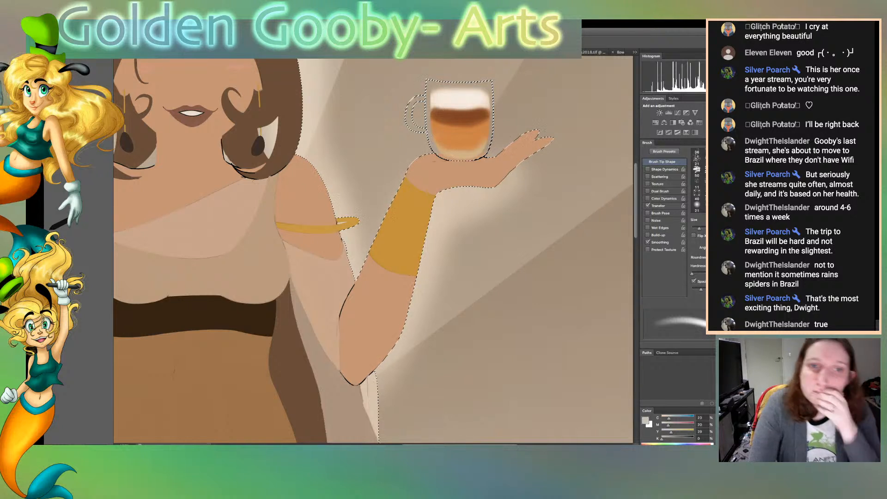
key("super+plus")
key("super+plus")
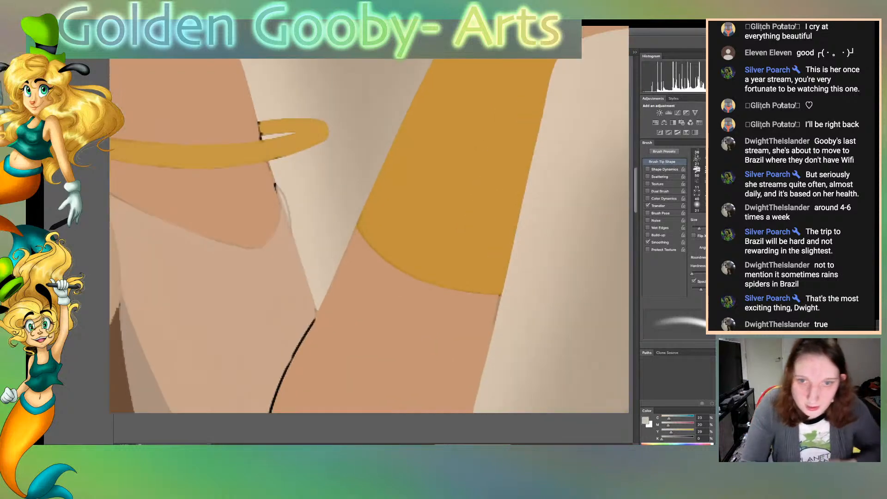
scroll(373, 249, "up", 5)
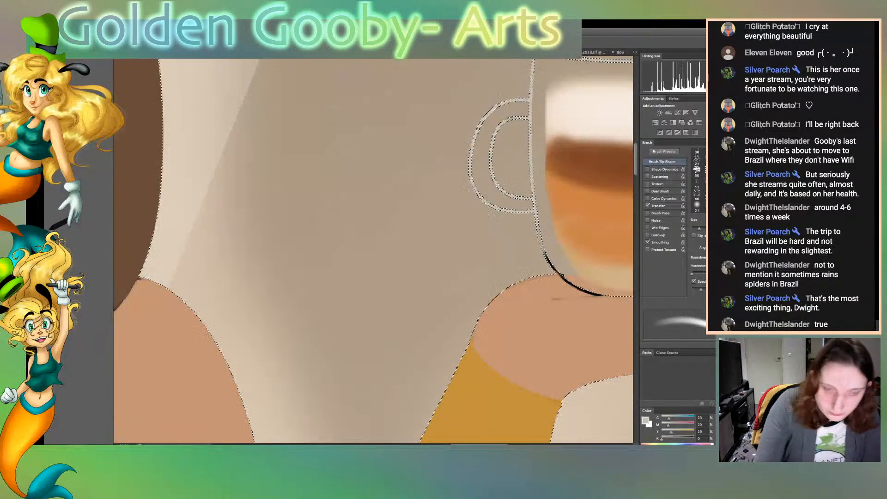
scroll(374, 249, "right", 1)
scroll(373, 249, "right", 5)
left_click_drag(384, 273, 426, 295)
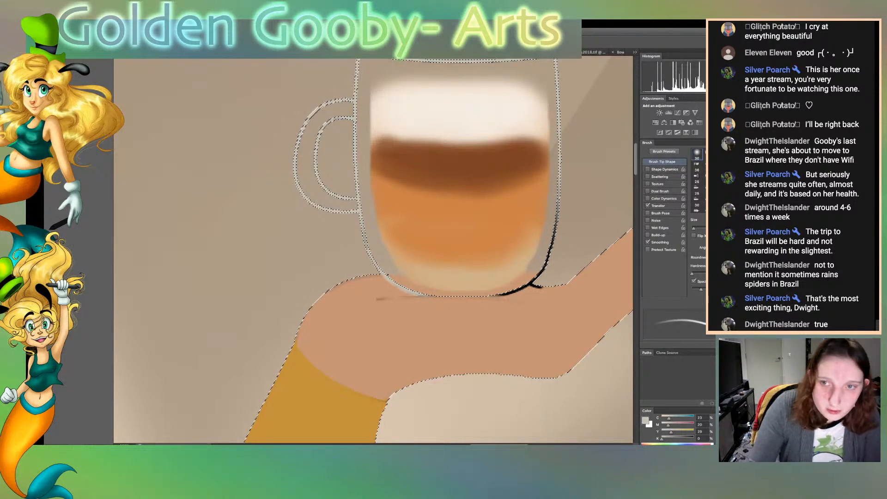
mouse_move(500, 297)
left_mouse_down()
mouse_move(546, 263)
mouse_move(559, 178)
left_mouse_up()
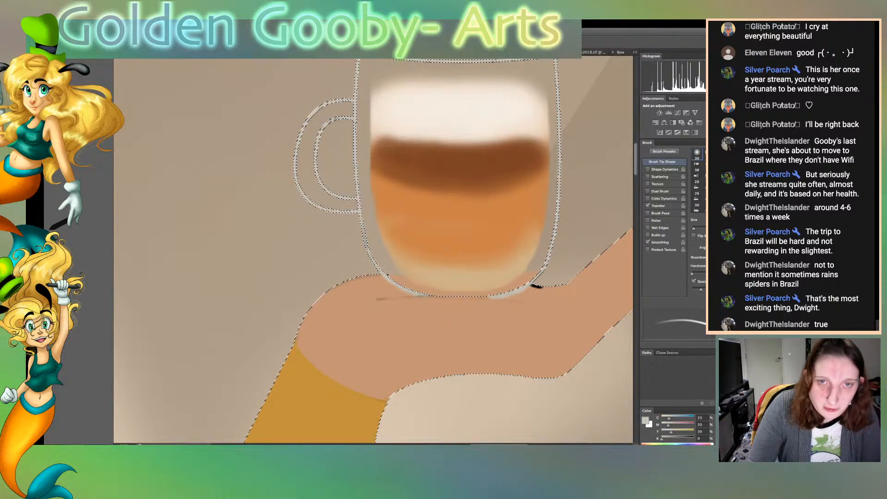
scroll(373, 251, "up", 3)
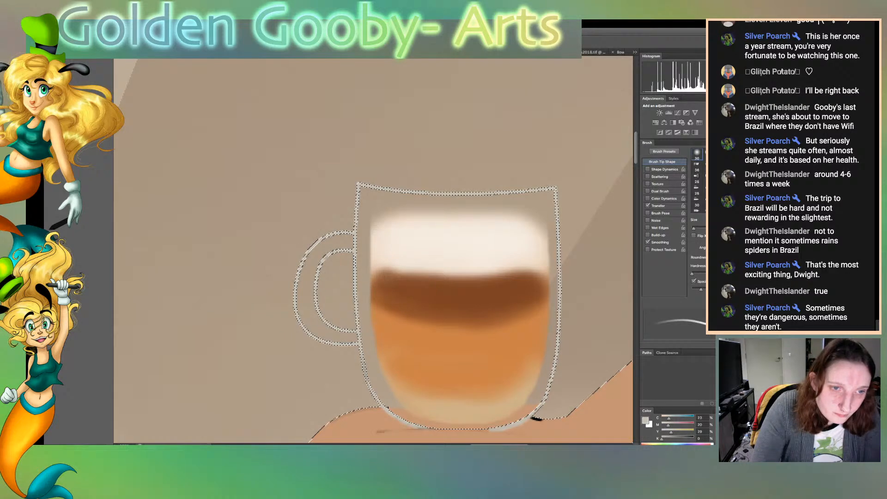
Cover the black outline of the shorter cup's handle and upper rim corner in light grey, inside the selection
scroll(373, 250, "left", 20)
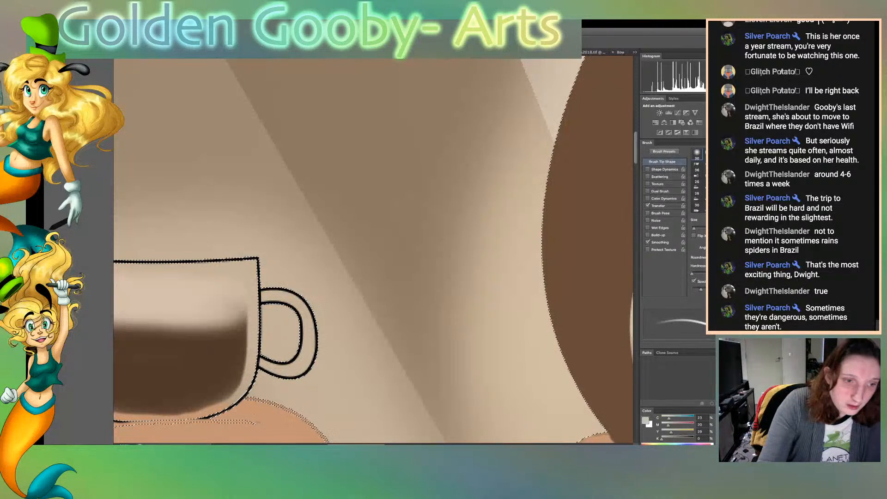
mouse_move(259, 260)
left_mouse_down()
mouse_move(267, 295)
mouse_move(261, 360)
mouse_move(267, 369)
mouse_move(289, 298)
mouse_move(308, 307)
mouse_move(314, 358)
left_mouse_up()
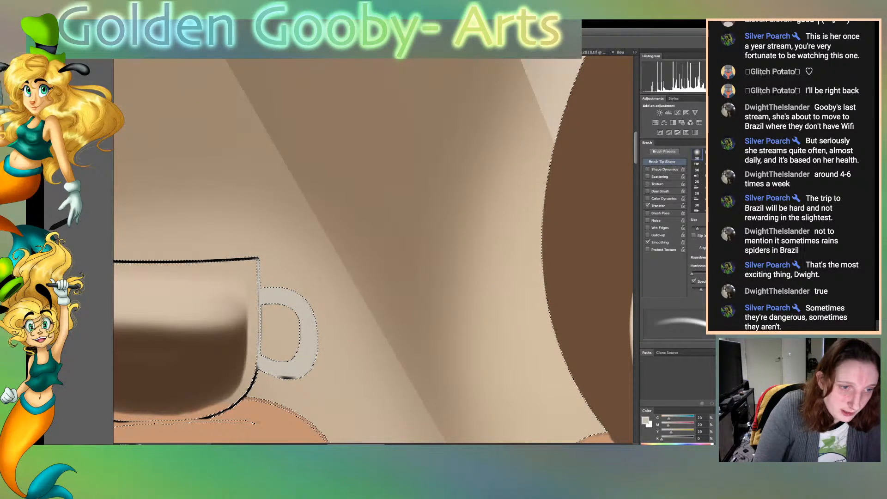
left_click_drag(257, 369, 295, 377)
left_click_drag(258, 261, 254, 259)
Paint the shorter cup's rim, sides and lower curve light grey with a finer brush, deselect, and set the layer to Multiply
scroll(373, 249, "left", 10)
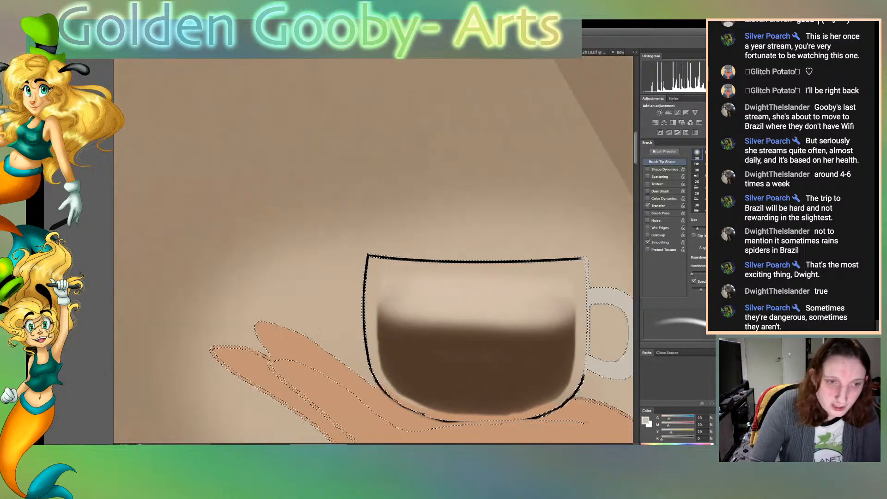
mouse_move(396, 358)
left_mouse_down()
mouse_move(398, 256)
mouse_move(612, 258)
left_mouse_up()
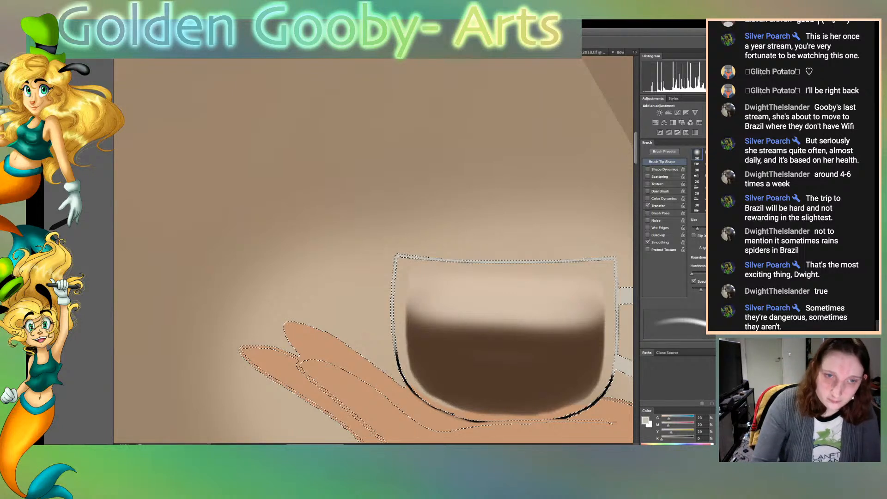
key("bracketleft")
key("bracketleft")
mouse_move(395, 347)
left_mouse_down()
mouse_move(412, 391)
mouse_move(449, 416)
mouse_move(481, 421)
mouse_move(564, 417)
mouse_move(585, 407)
mouse_move(611, 371)
left_mouse_up()
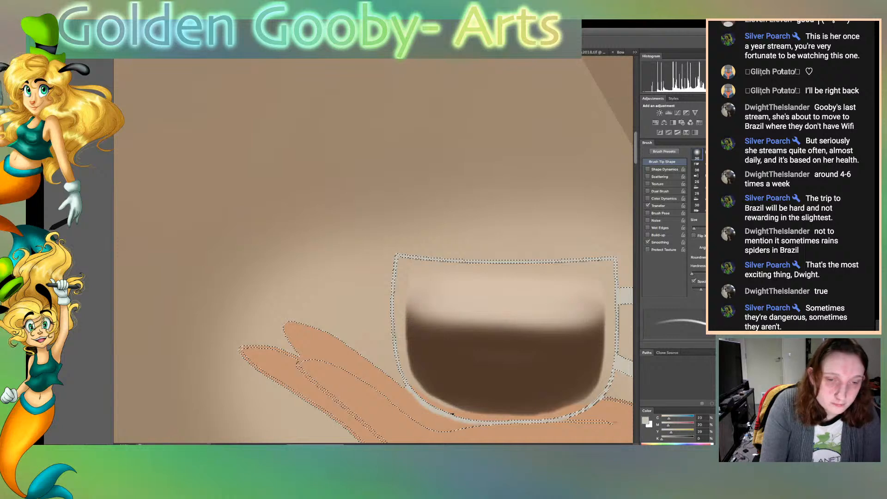
key("ctrl+d")
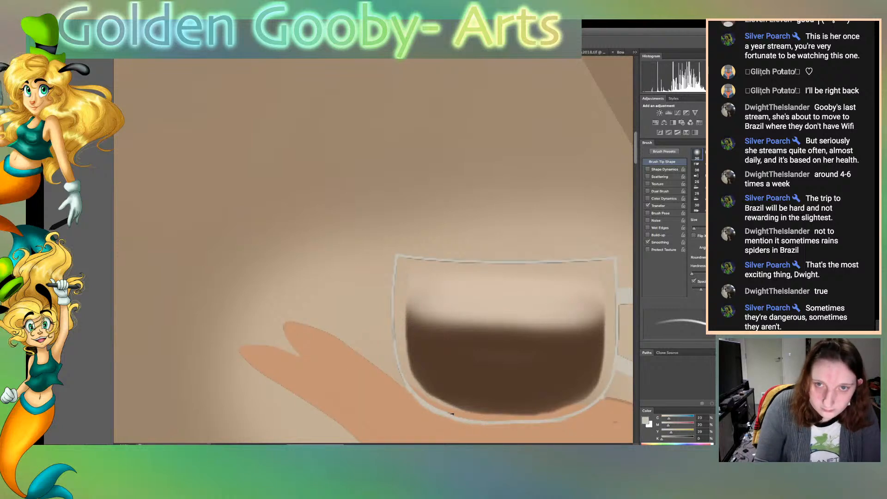
key("alt+shift+m")
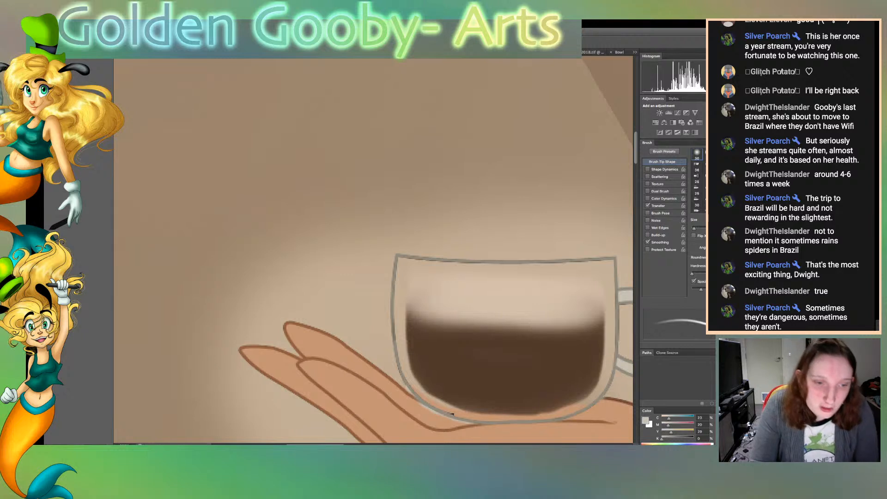
Select the light grey fill inside the shorter cup's handle, delete it and drop the selection
scroll(374, 250, "right", 8)
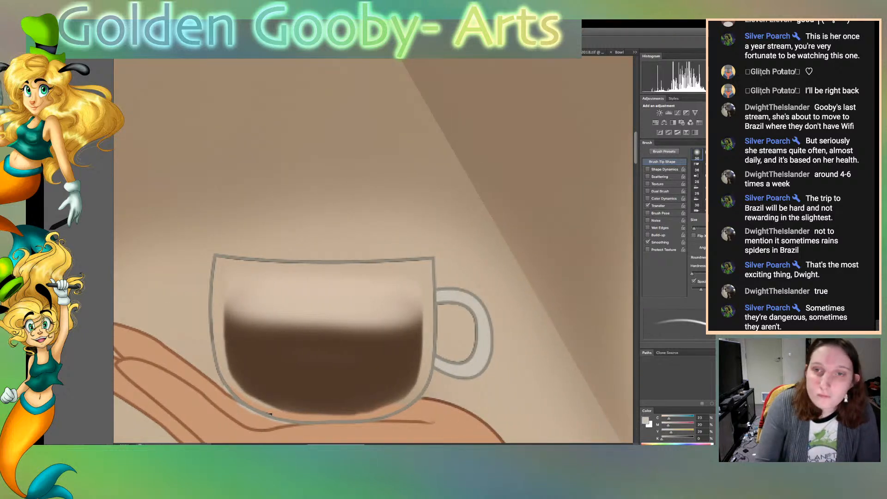
key("w")
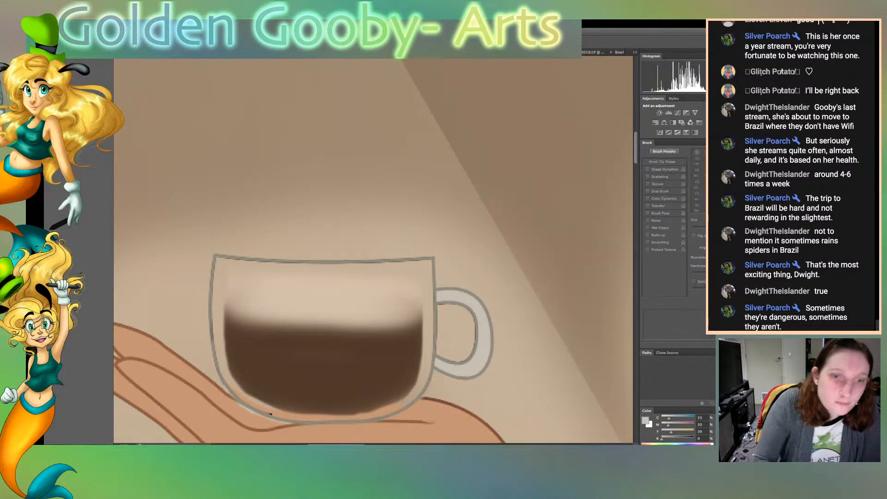
left_click(483, 329)
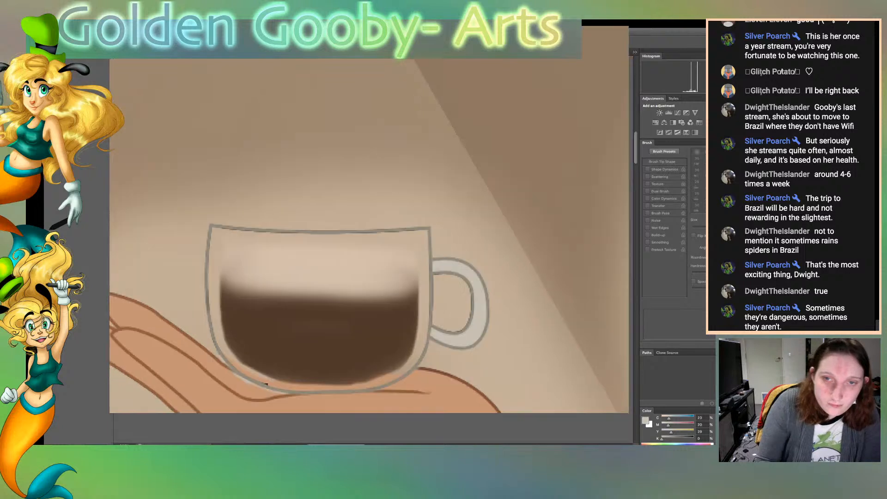
key("Delete")
key("ctrl+d")
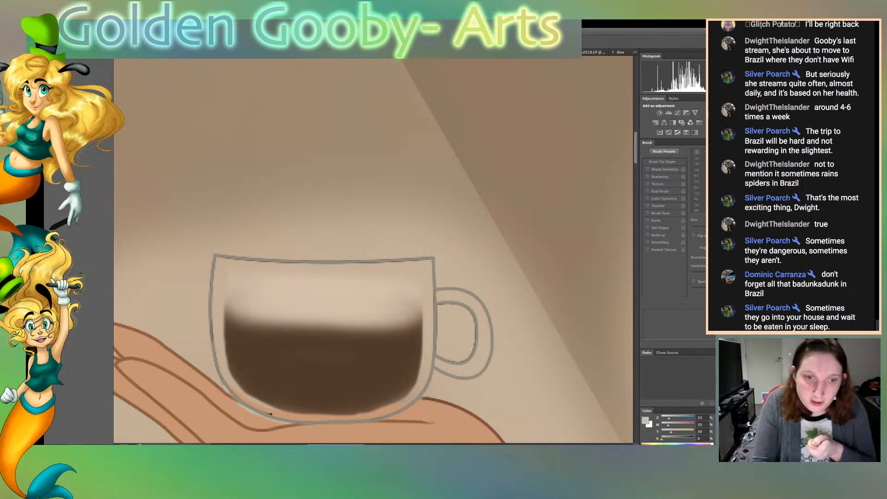
Sample the skin colour and repaint the palm's line under the shorter cup's base with a small brush
scroll(373, 250, "down", 5)
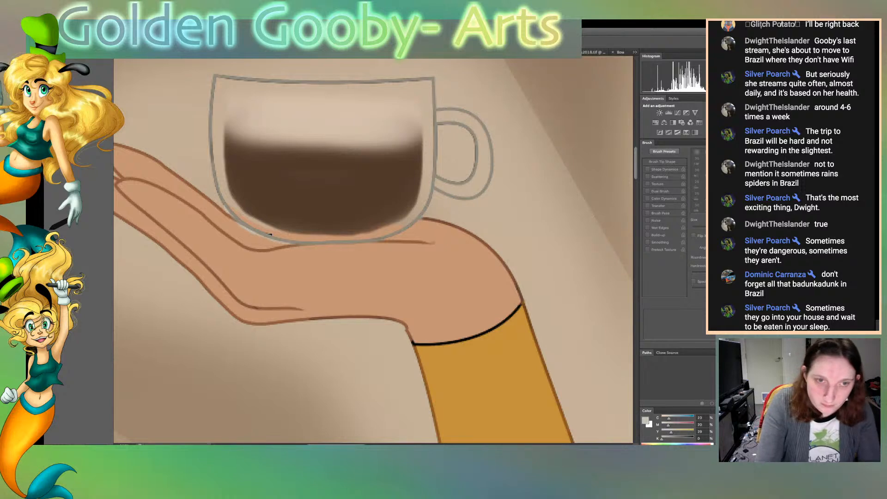
scroll(270, 234, "up", 1)
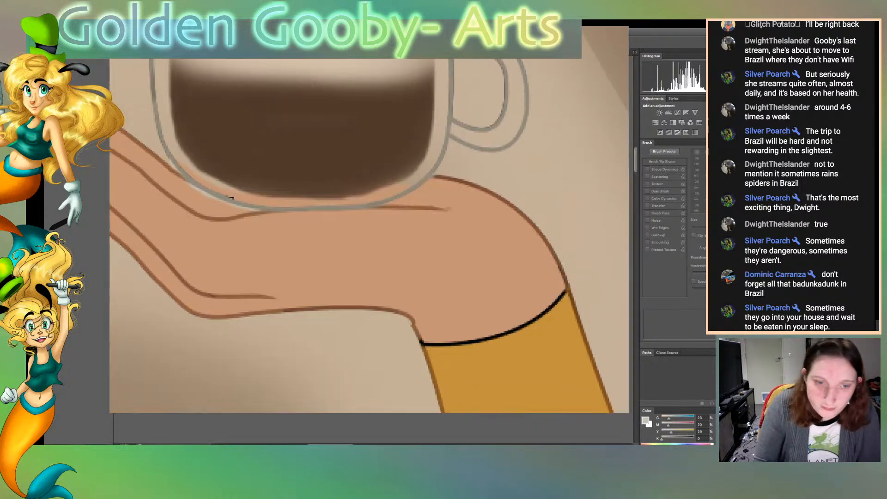
left_click_drag(235, 228, 405, 227)
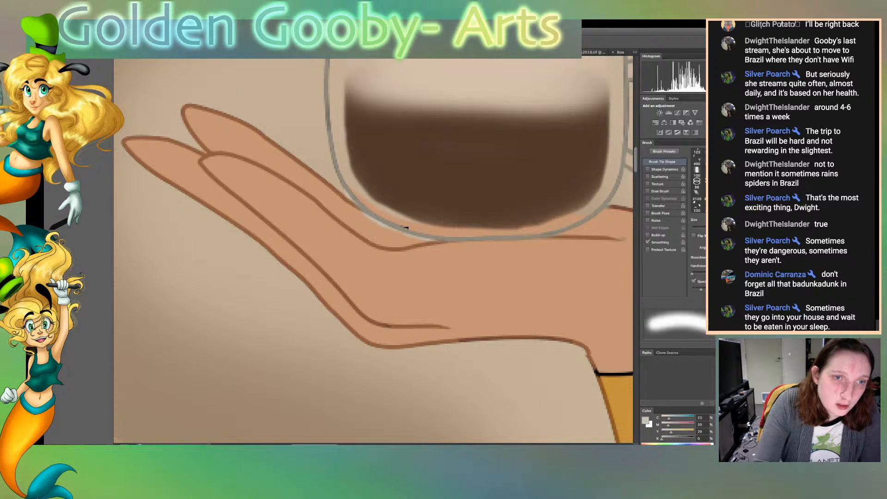
key("[")
key("[")
key("[")
key("[")
key("[")
key("[")
key("[")
key("[")
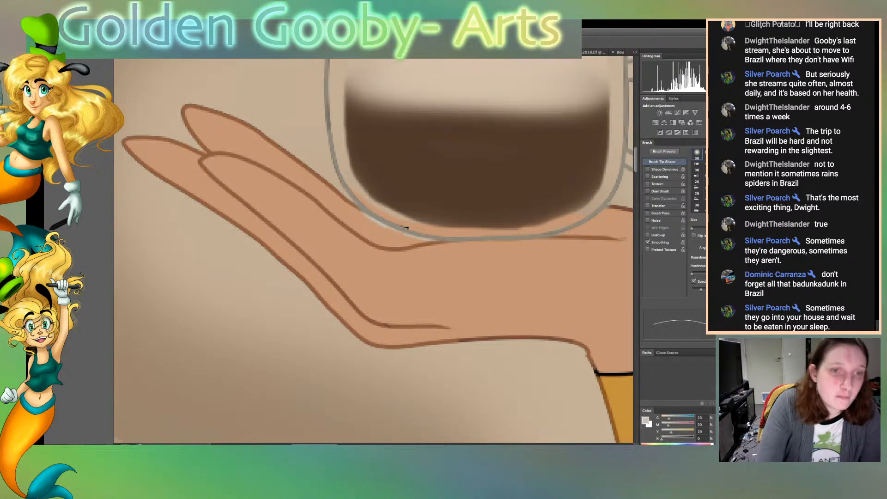
key("i")
left_click(411, 240)
key("b")
key("bracketright")
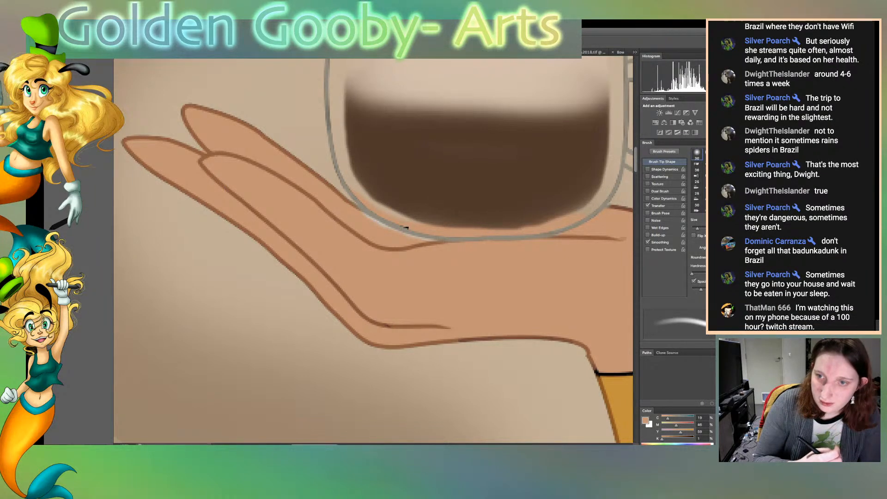
key("bracketleft")
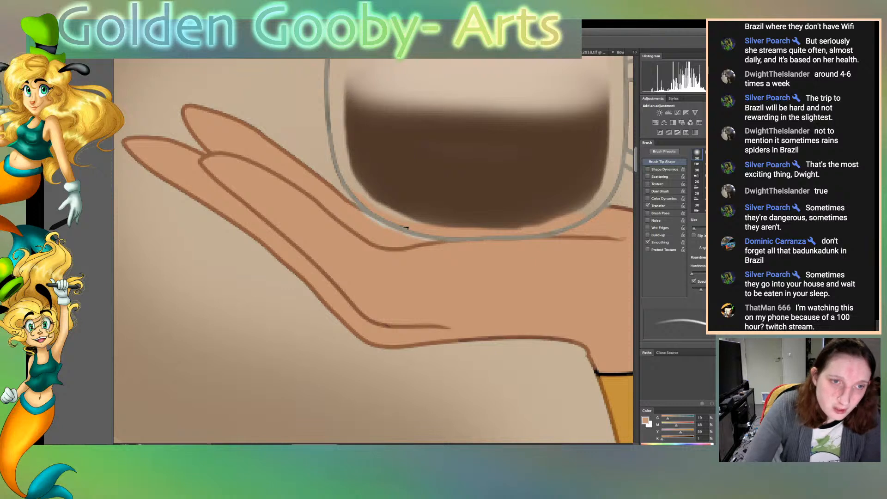
key("bracketleft")
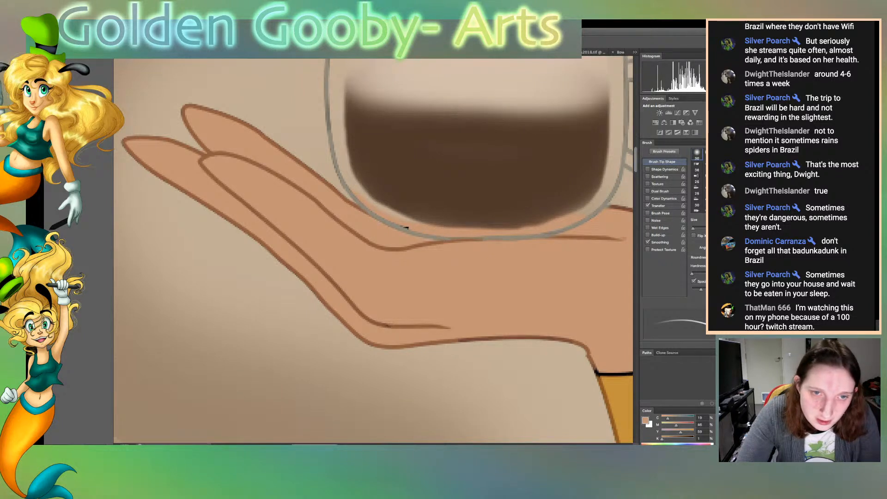
left_click_drag(482, 239, 550, 236)
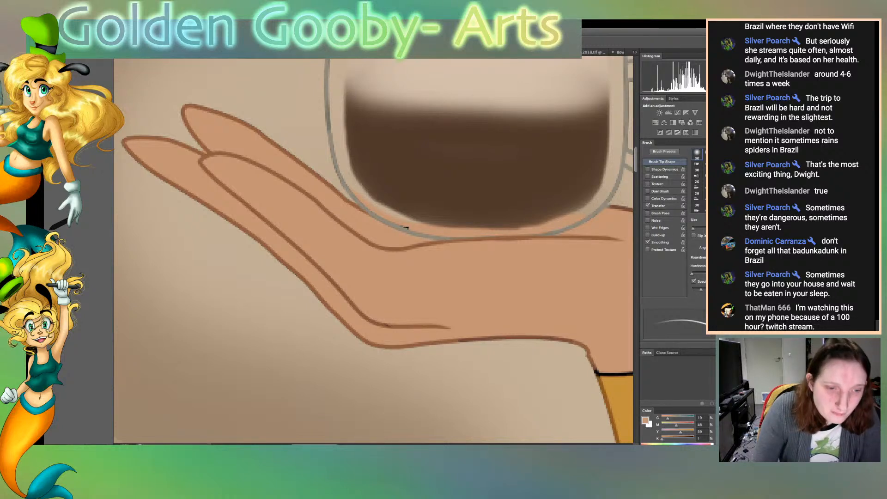
Recolour the leftover black piece of the hand outline beside the taller cup's base with the skin colour
scroll(373, 251, "right", 20)
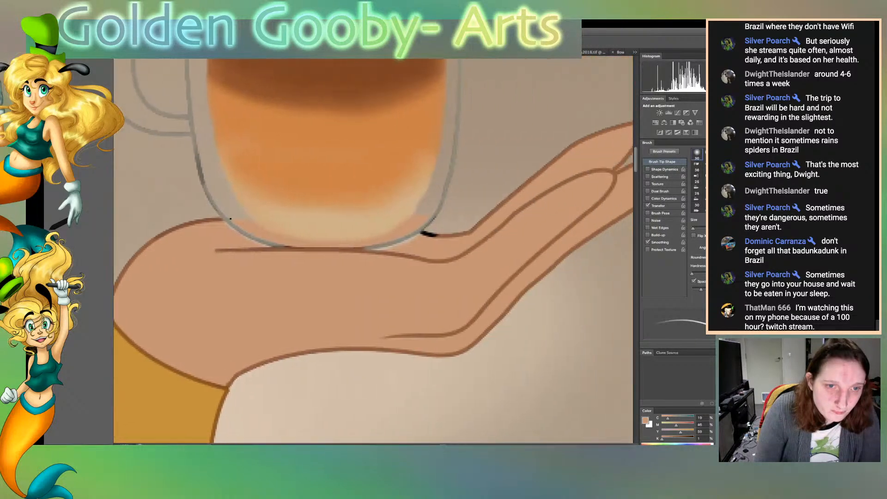
mouse_move(415, 232)
left_mouse_down()
mouse_move(429, 236)
mouse_move(419, 234)
left_mouse_up()
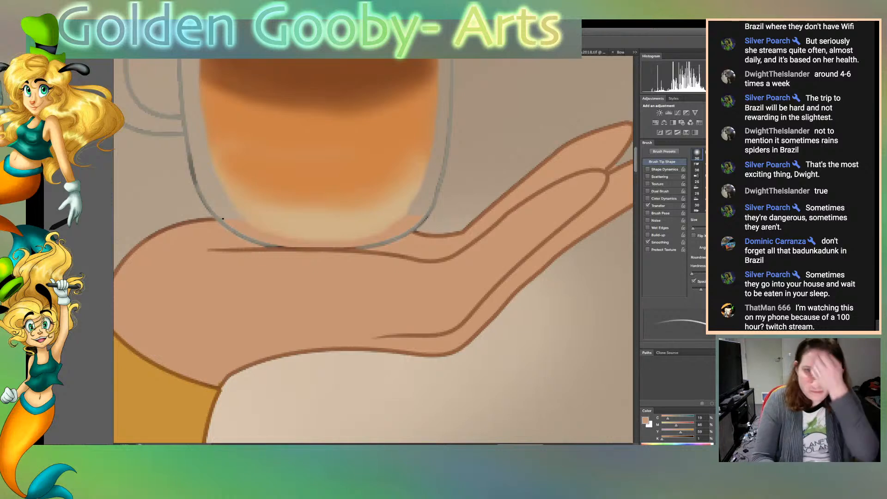
key("ctrl+0")
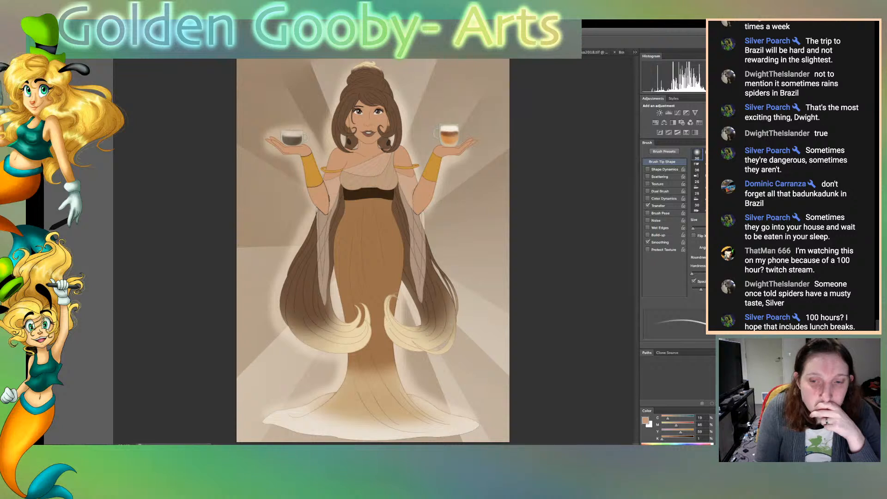
Enlarge the soft brush and strengthen the pale blue-green glass tint on both cups and their handles
key("ctrl+Tab")
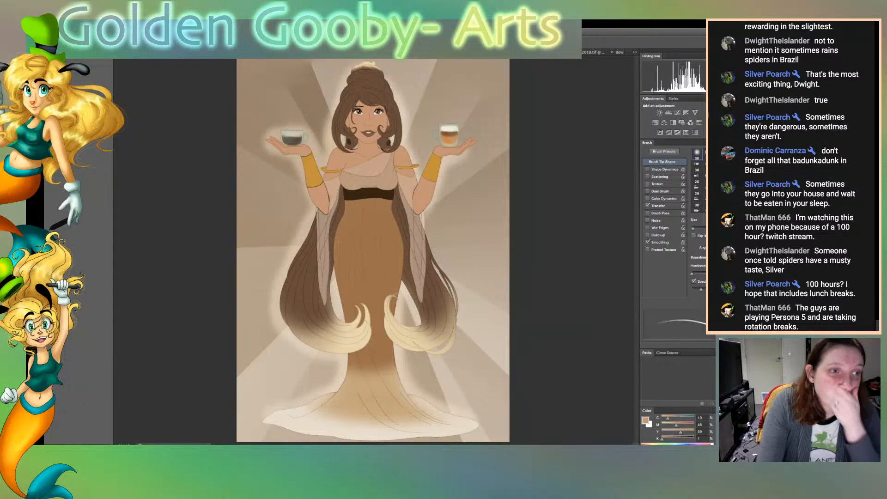
key("o")
key("]")
key("]")
key("]")
key("]")
key("]")
key("]")
key("]")
key("]")
key("]")
key("]")
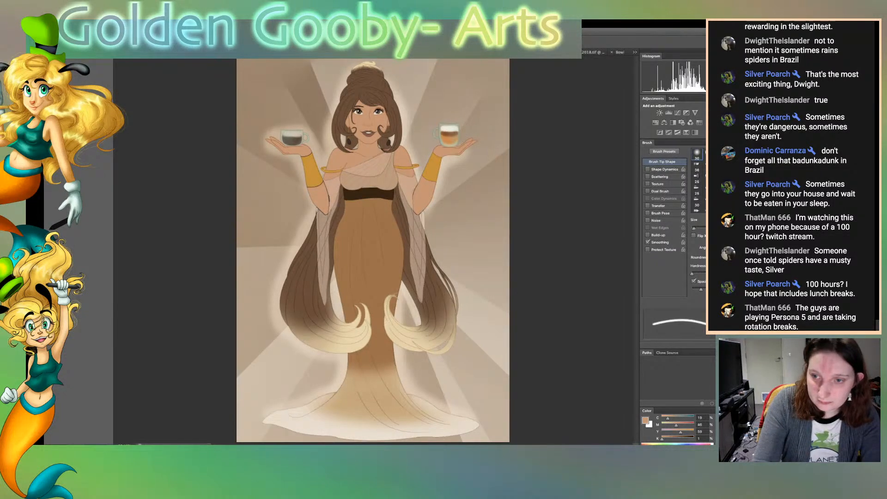
key("]")
key("]")
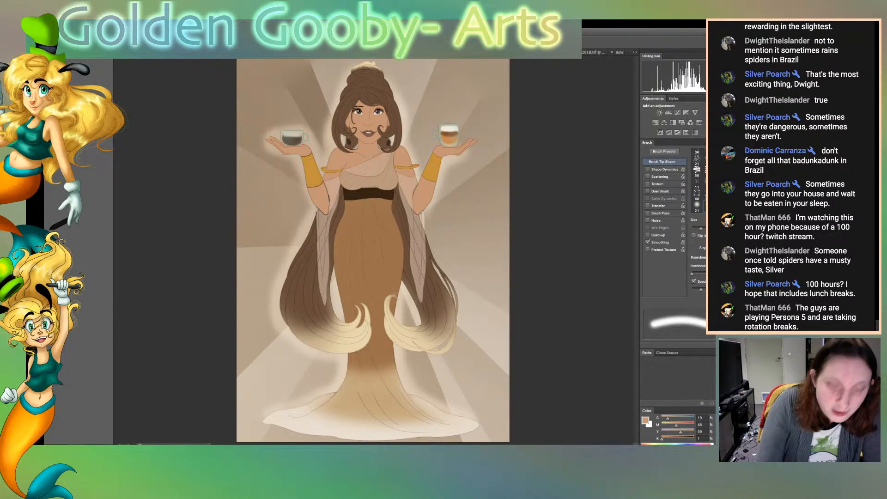
key("]")
key("]")
key("]")
key("]")
key("]")
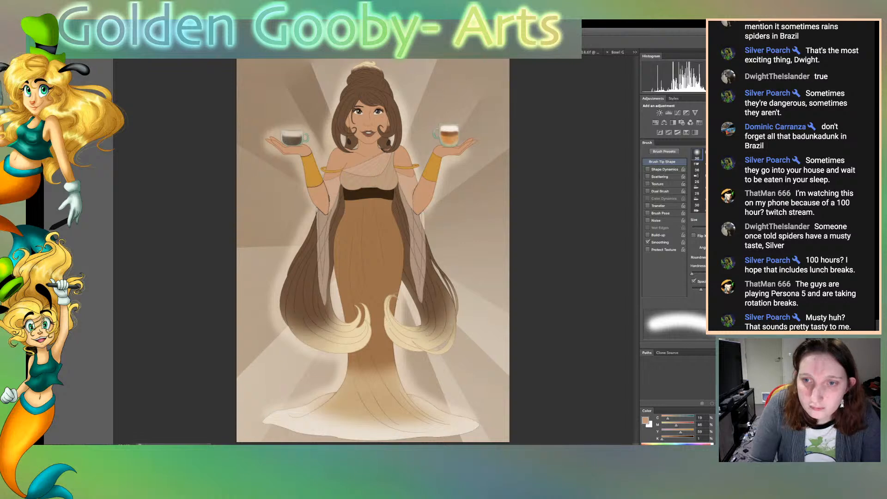
Duplicate the cups' glass layer, adjust how it blends over the coffee, and save the illustration
key("super+j")
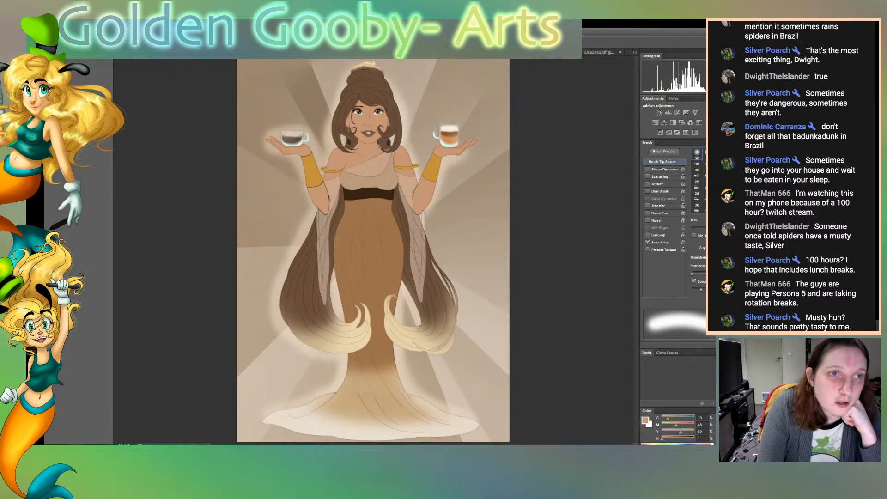
key("v")
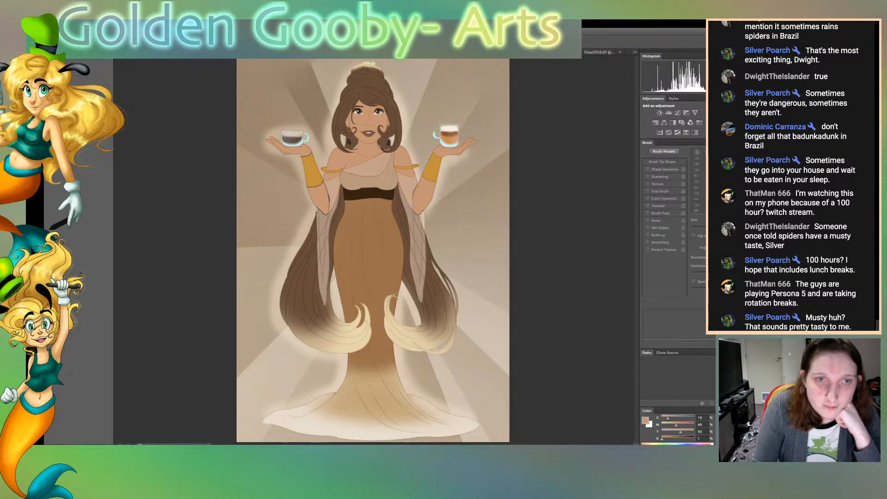
key("b")
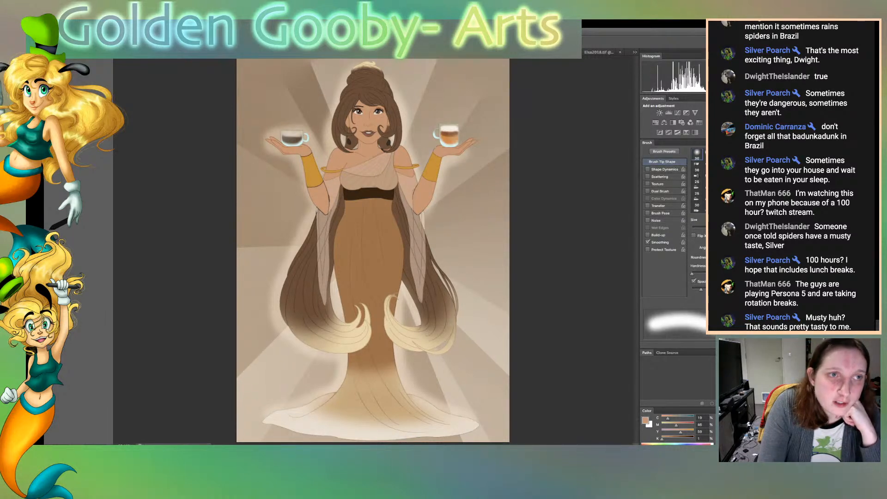
key("v")
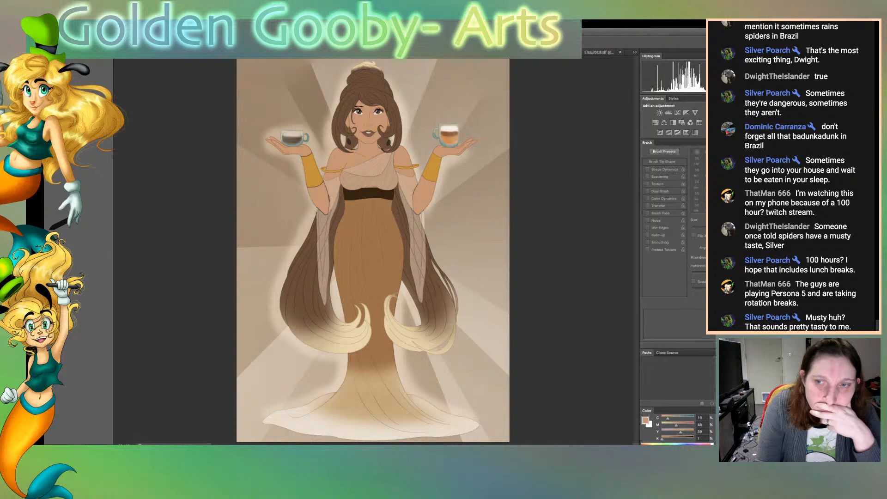
key("b")
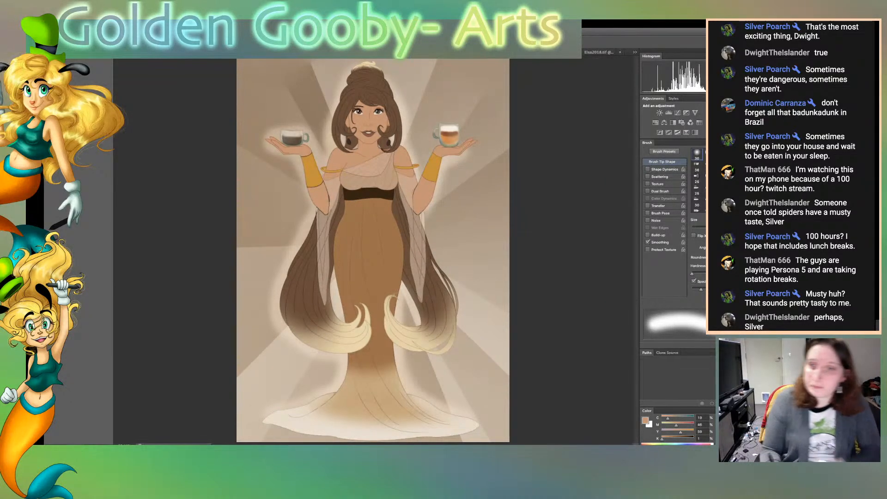
key("super+s")
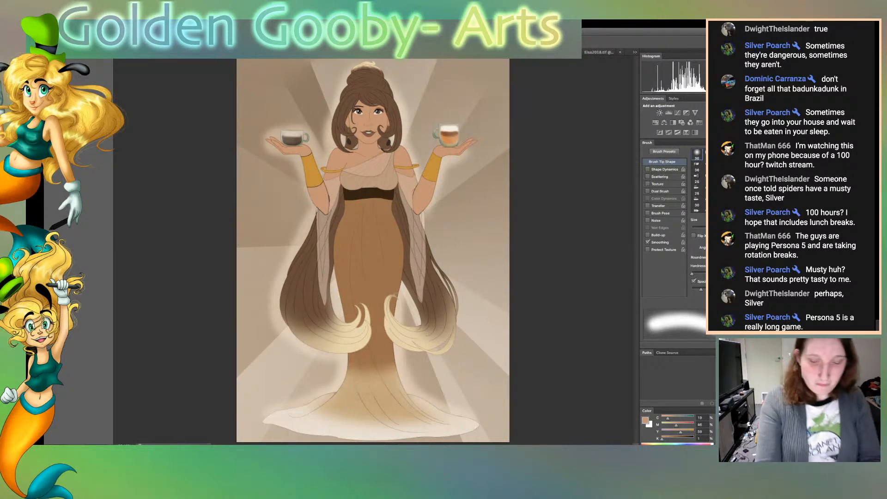
Sample a grey-green glass colour, enlarge the soft brush to deepen the tint on both cups, and save the illustration
key("super+plus")
key("super+plus")
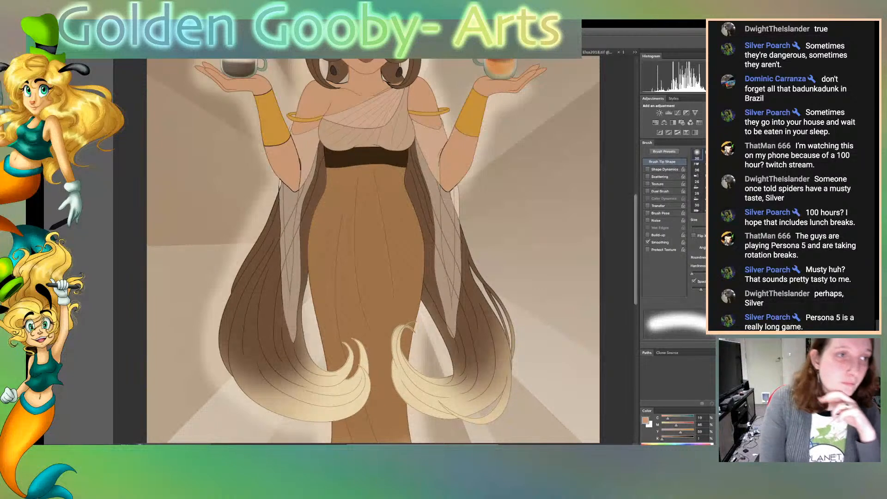
key("w")
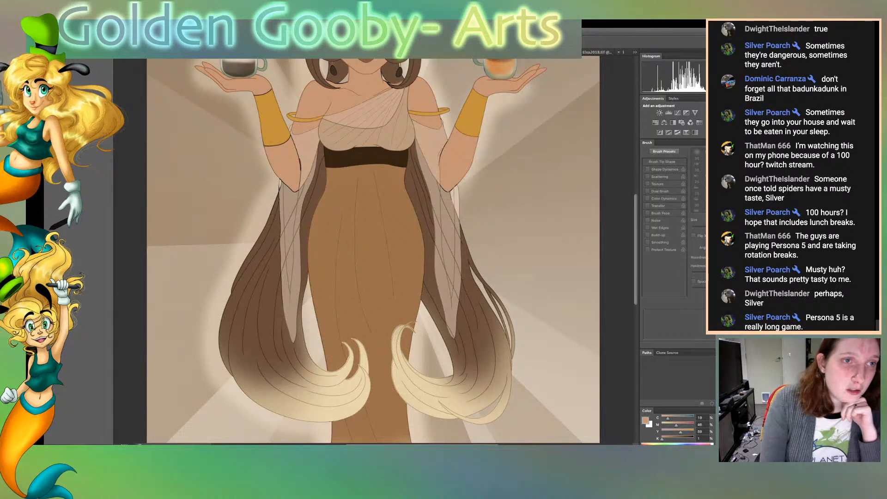
left_click(263, 65)
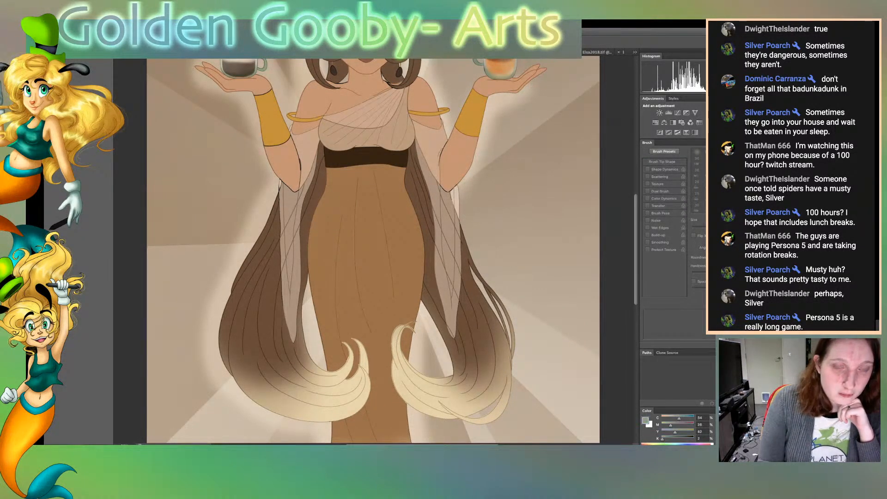
key("b")
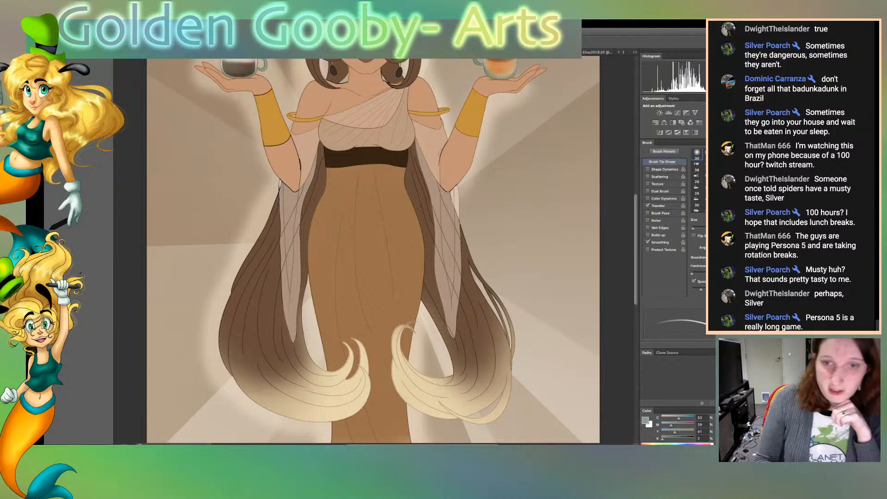
scroll(373, 251, "up", 5)
key("bracketright")
key("bracketright")
key("bracketright")
key("bracketright")
key("bracketright")
key("bracketright")
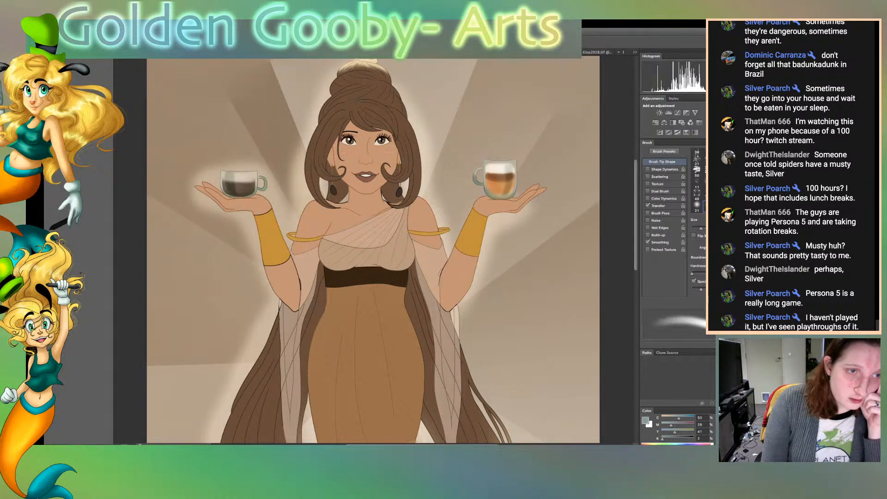
key("super+s")
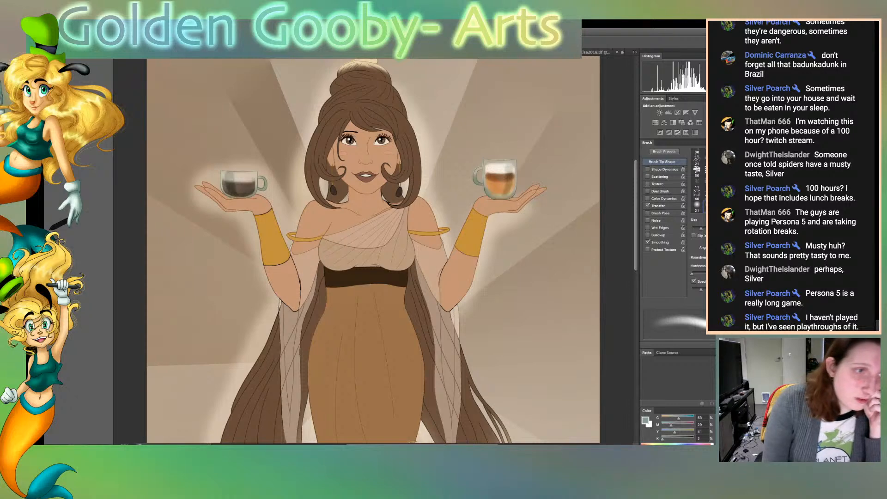
Switch the paint colour to near-white and ready the soft brush with Transfer enabled for the glass highlights
key("e")
key("v")
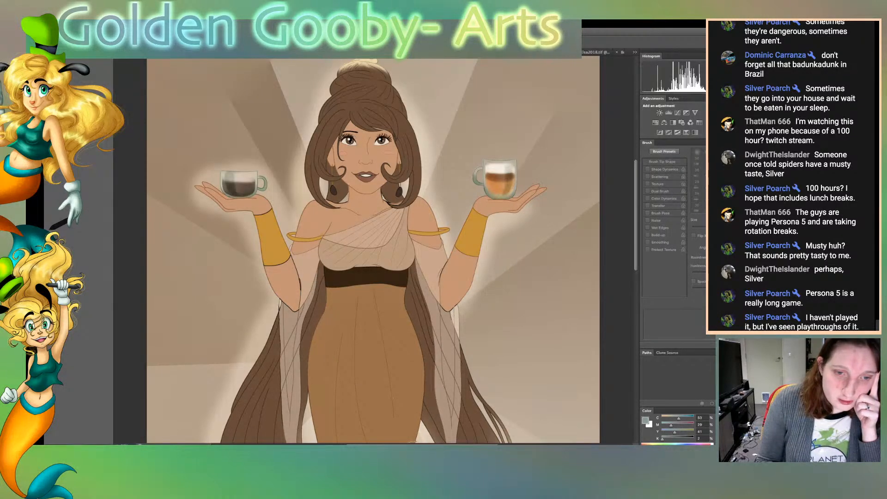
key("e")
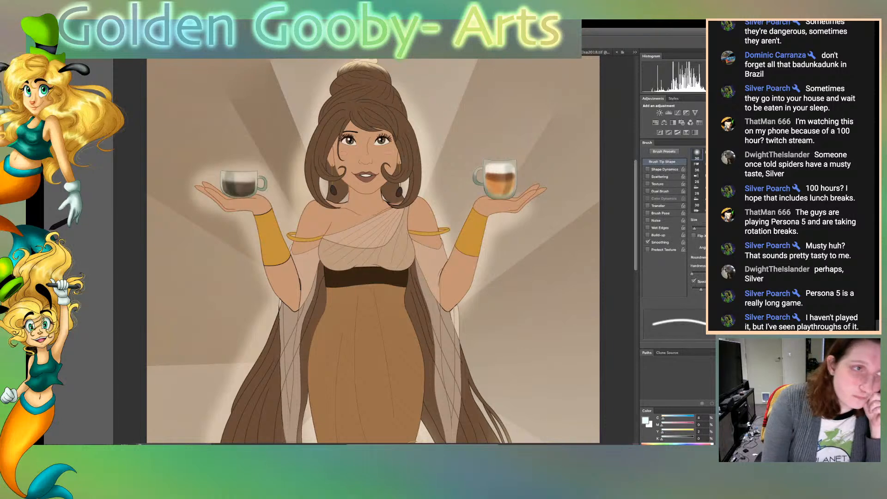
key("b")
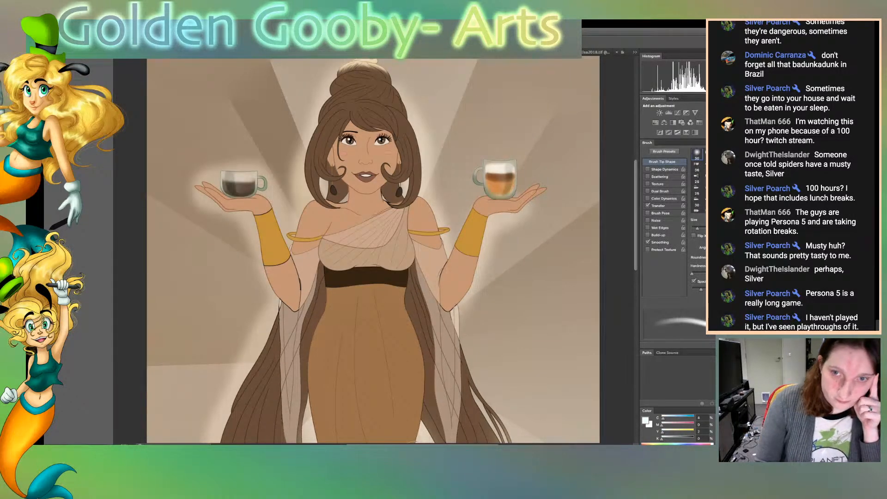
Look through the other open drawings, including the Elsa sketch, and return to the coffee-cup illustration
key("ctrl+Tab")
key("ctrl+Tab")
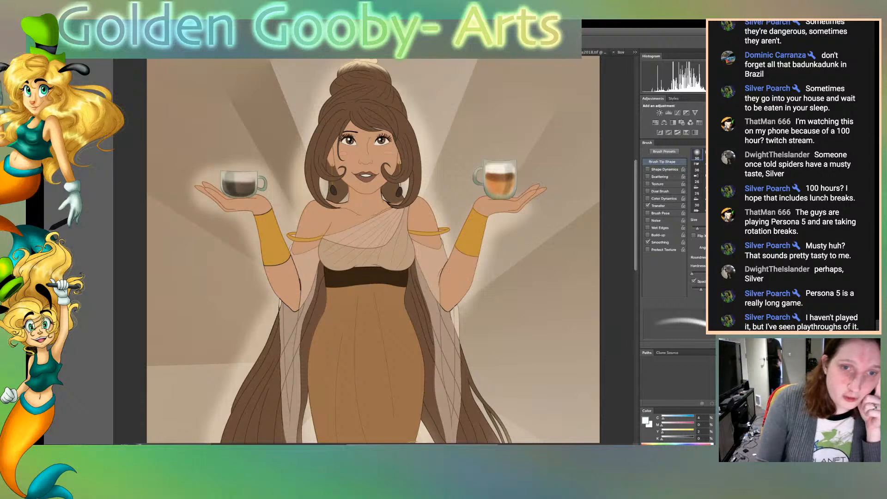
key("ctrl+Tab")
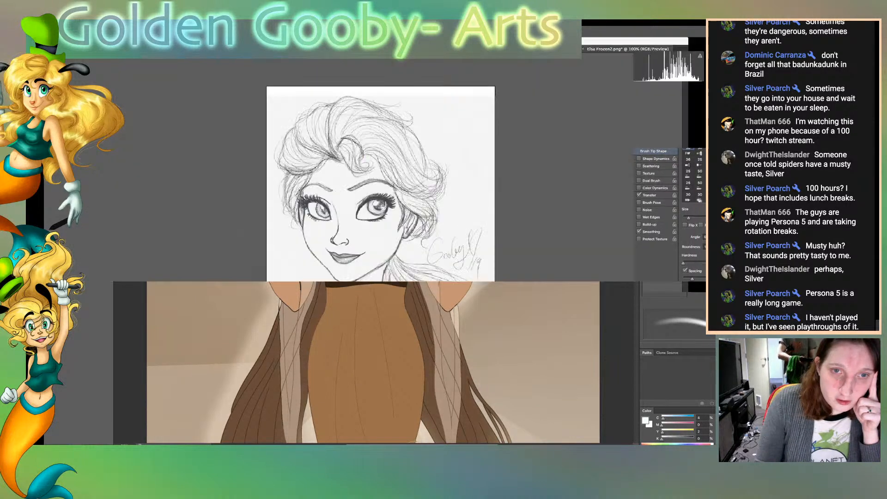
key("ctrl+shift+Tab")
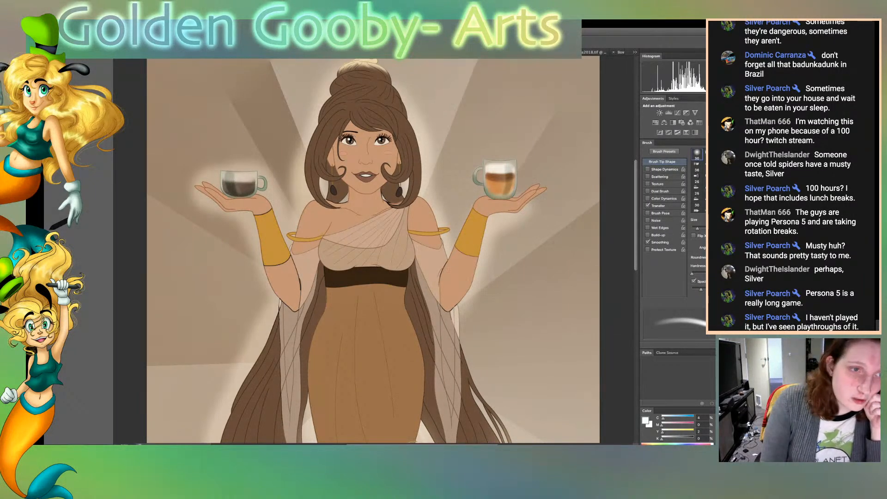
key("ctrl+Tab")
key("ctrl+shift+Tab")
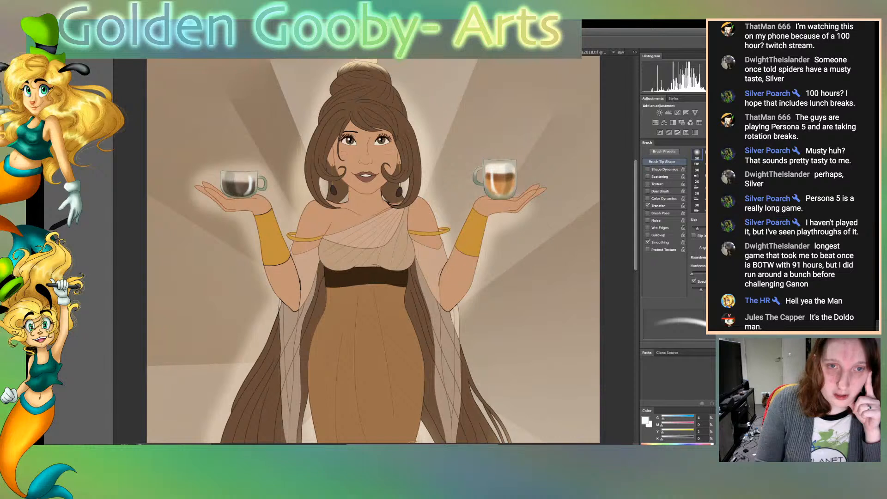
Reduce the brush size and paint soft white reflections on the front of both glass cups
key("bracketleft")
key("bracketleft")
key("bracketleft")
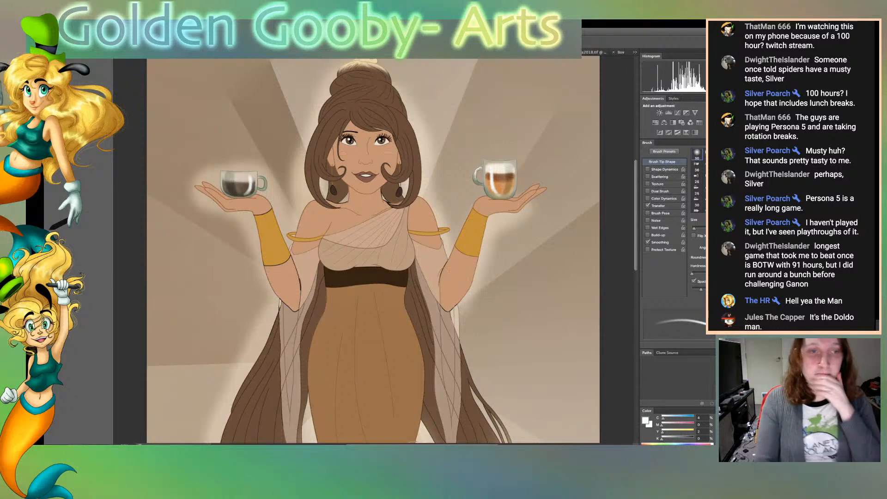
key("super+plus")
key("super+plus")
key("super+minus")
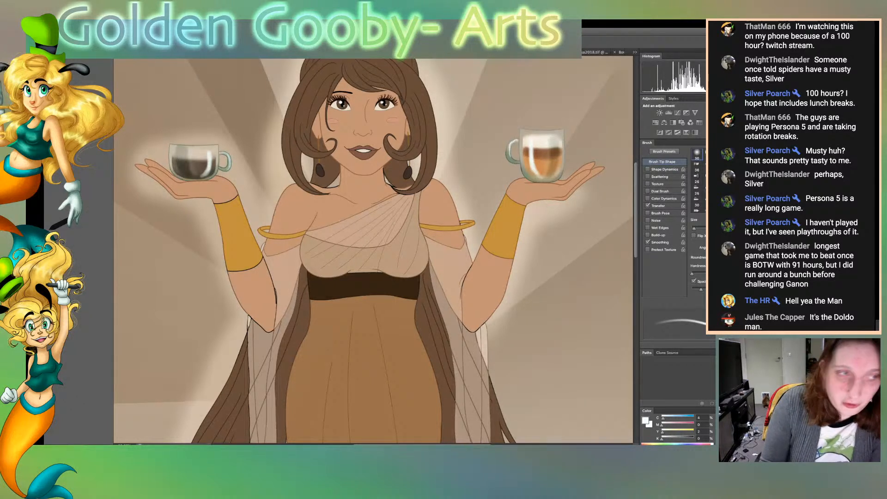
Brush pale highlights along the rims and handles of both cups, erasing the excess around the glass edges
key("e")
left_click_drag(510, 158, 515, 140)
key("b")
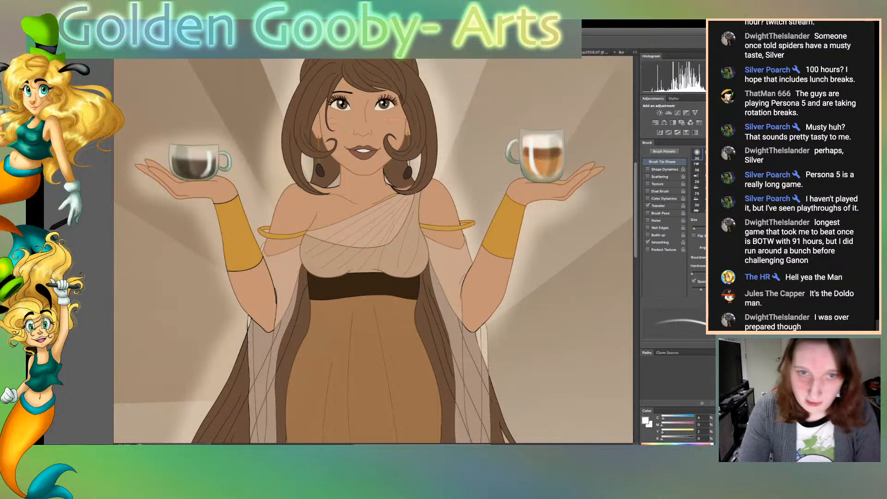
left_click_drag(521, 130, 550, 132)
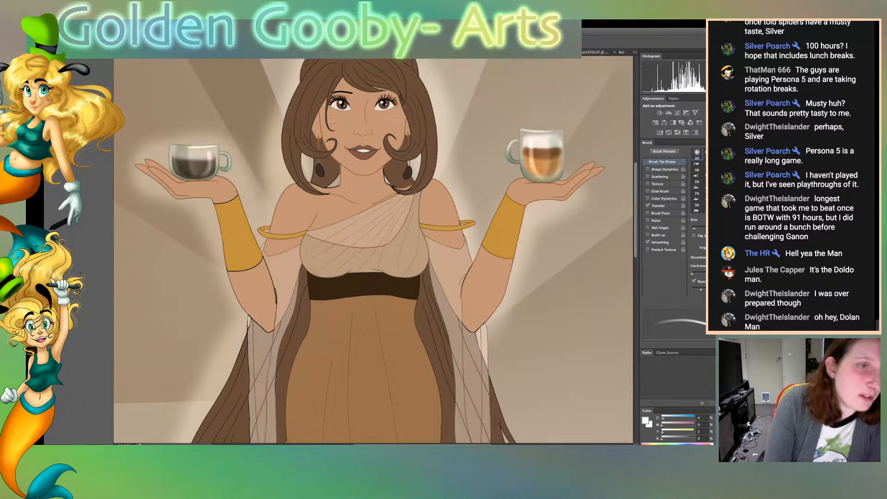
key("e")
key("b")
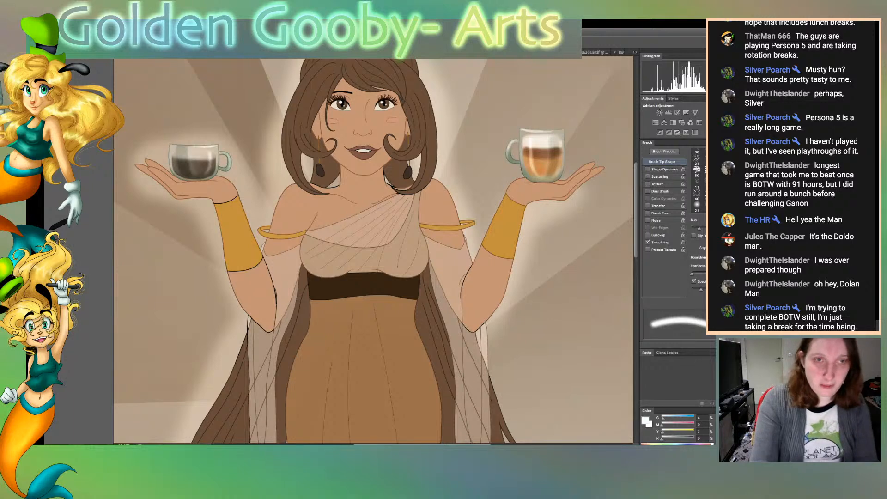
Fit the whole illustration in view and detach its document window from the other open files
key("ctrl+0")
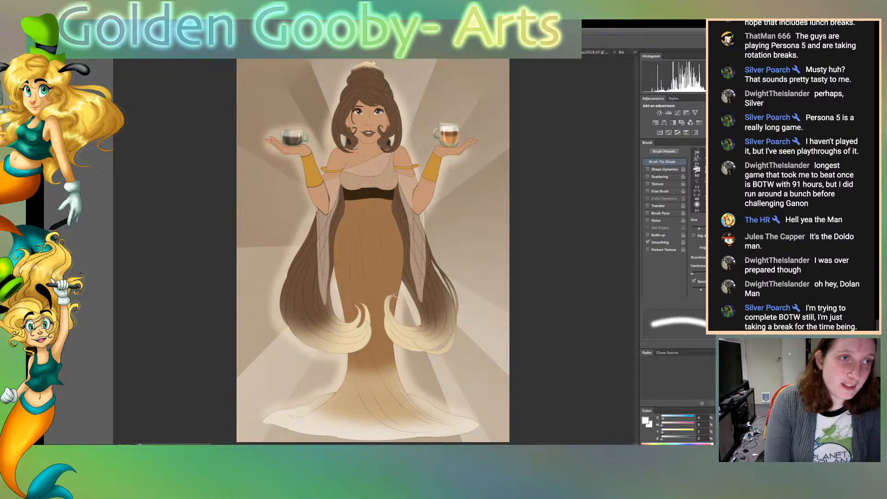
left_click_drag(324, 52, 319, 24)
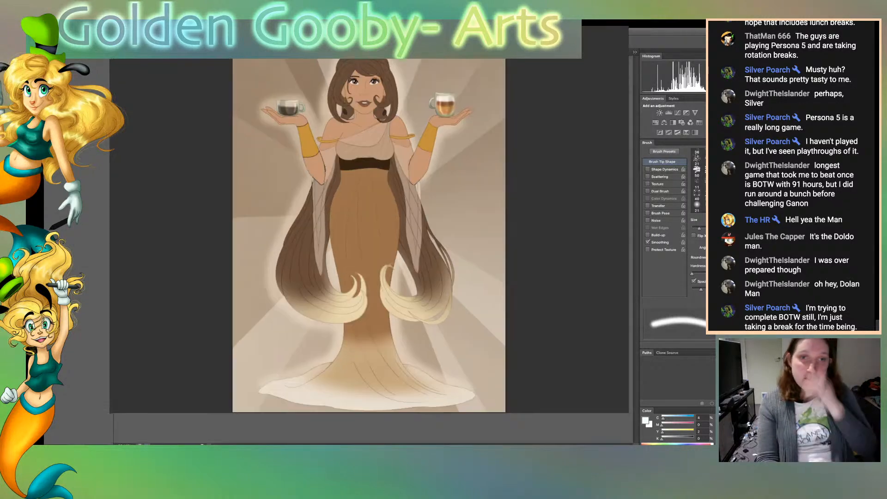
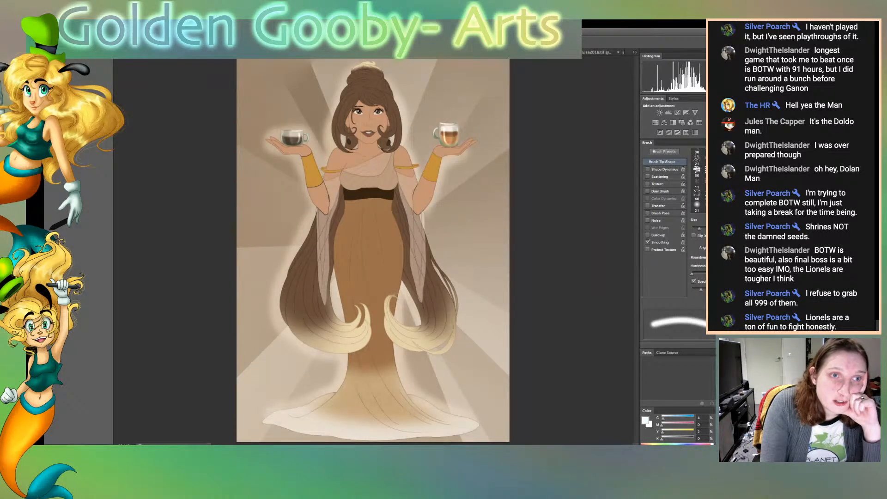
key("v")
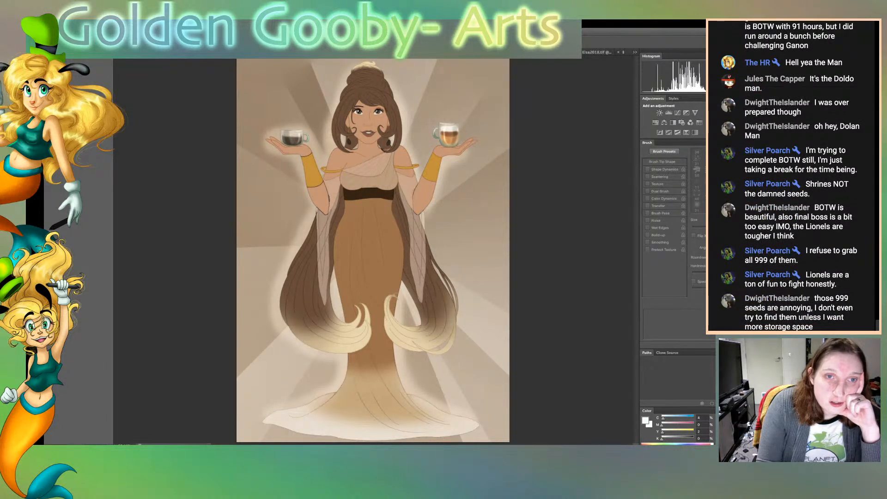
key("o")
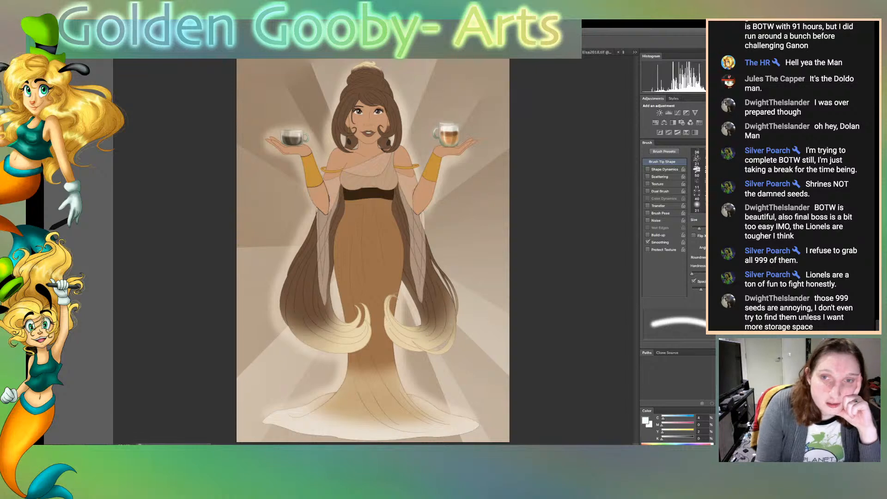
key("v")
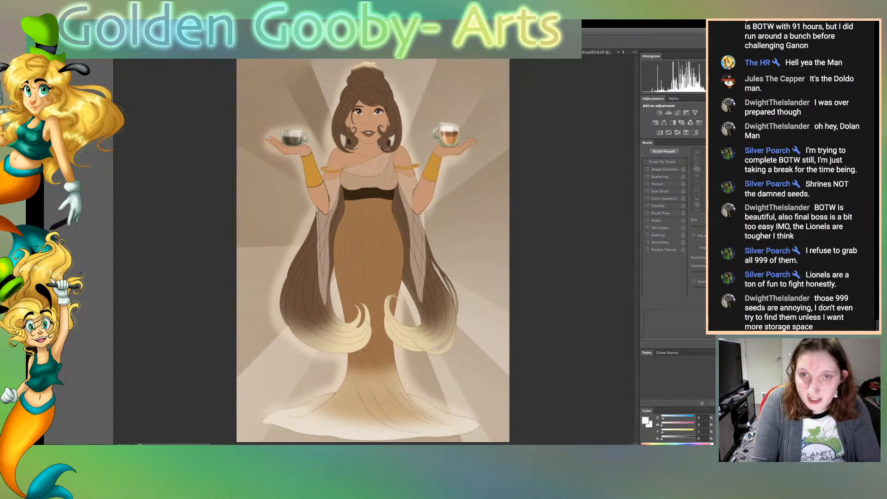
left_click(295, 369)
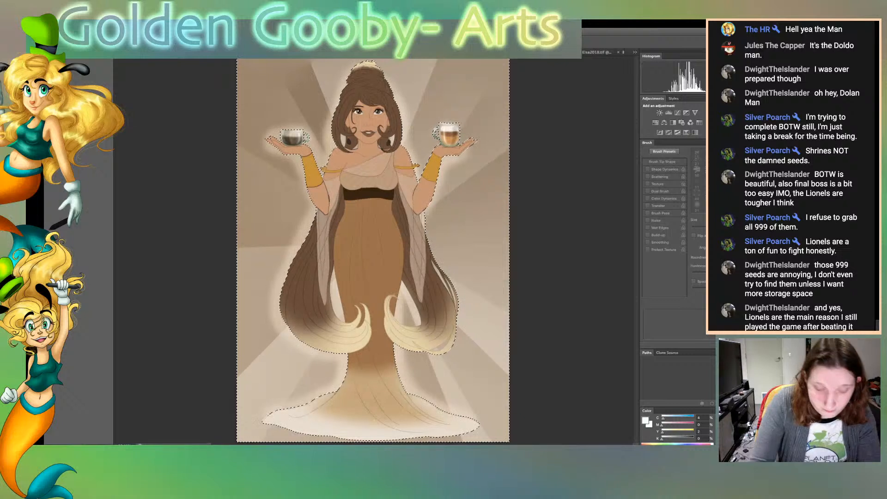
key("ctrl+d")
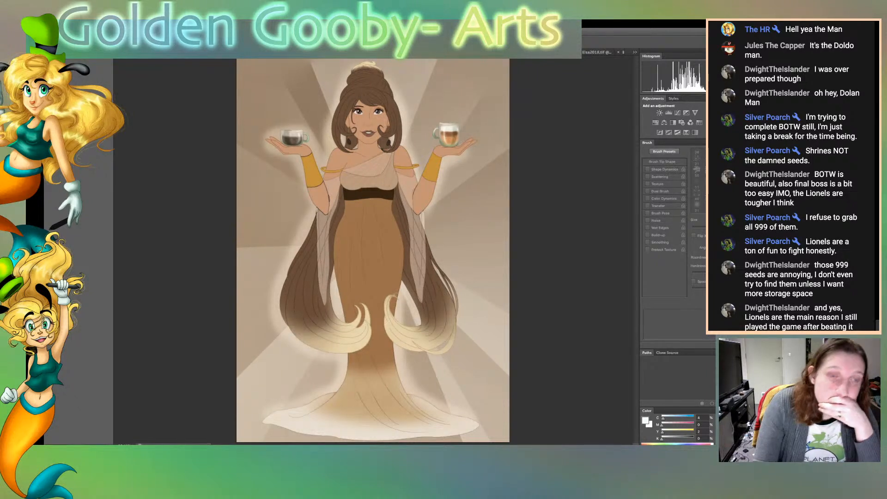
key("e")
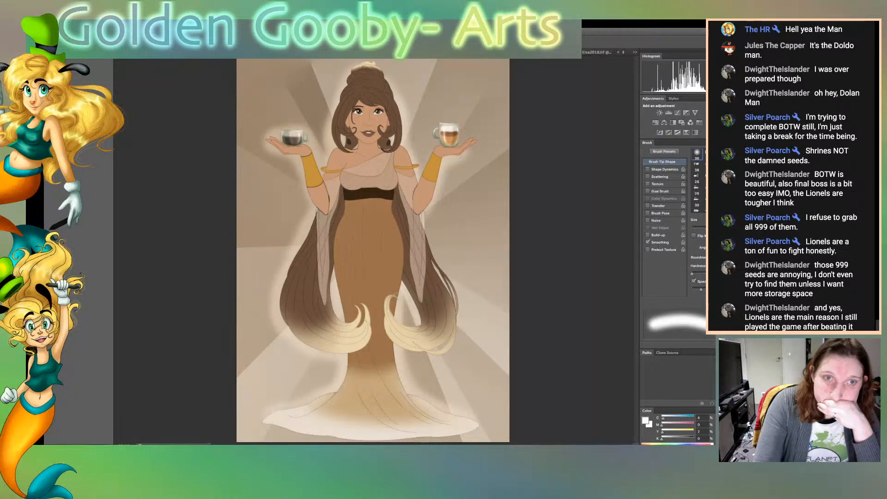
key("b")
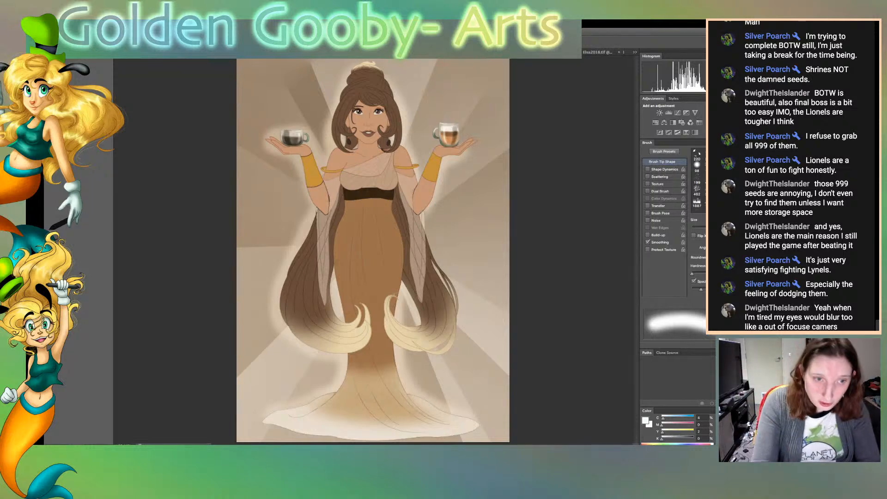
Examine the cups, face, bodice, arms and sleeves of the figure up close for outlines and colouring that still need work
key("super+plus")
key("super+plus")
key("super+plus")
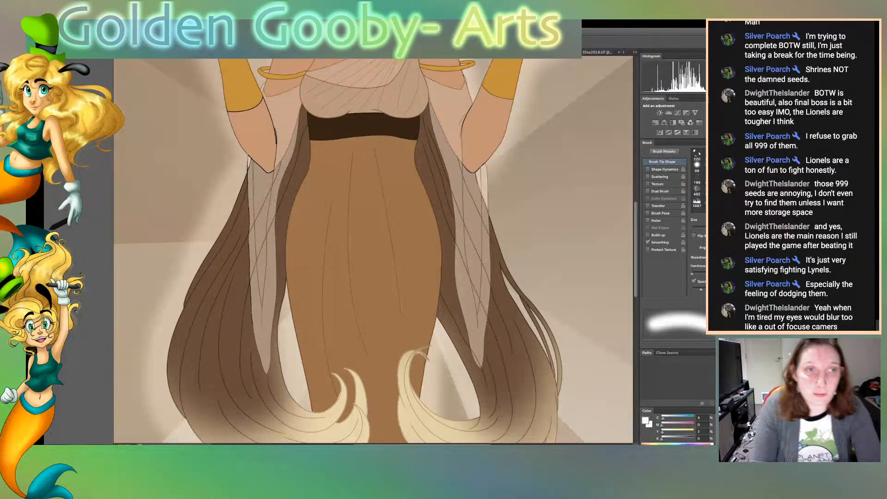
scroll(373, 250, "up", 10)
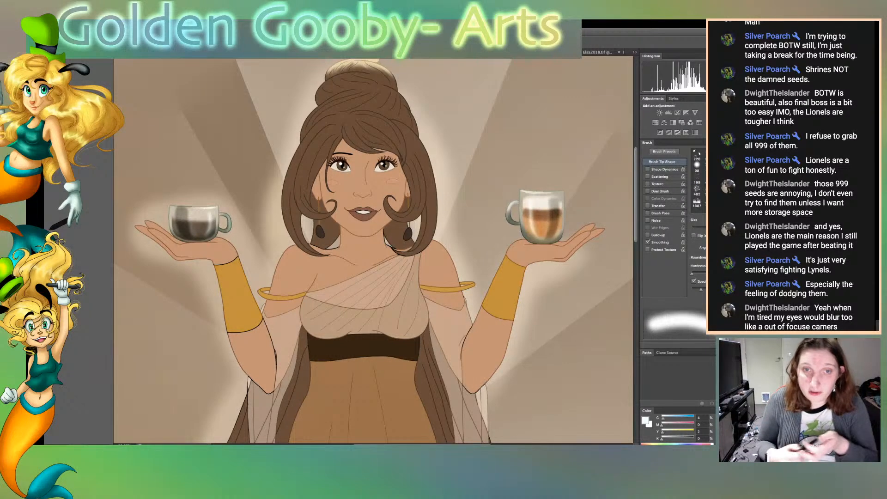
key("ctrl+plus")
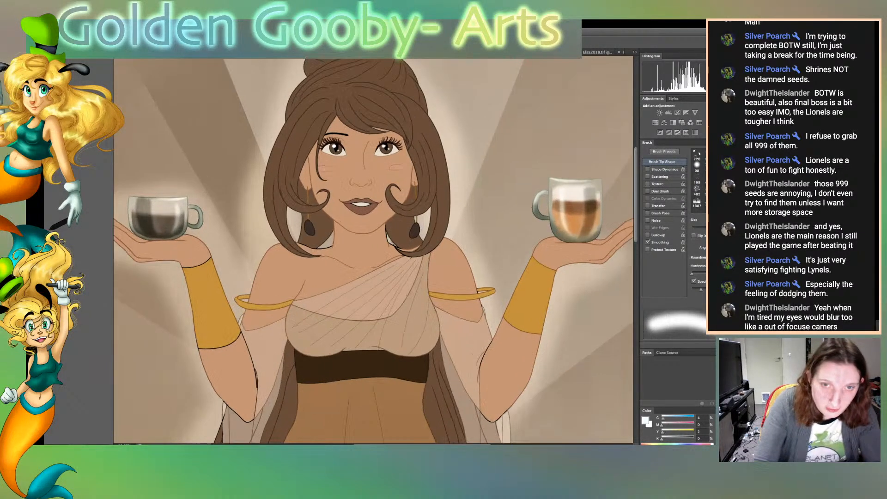
scroll(374, 251, "down", 5)
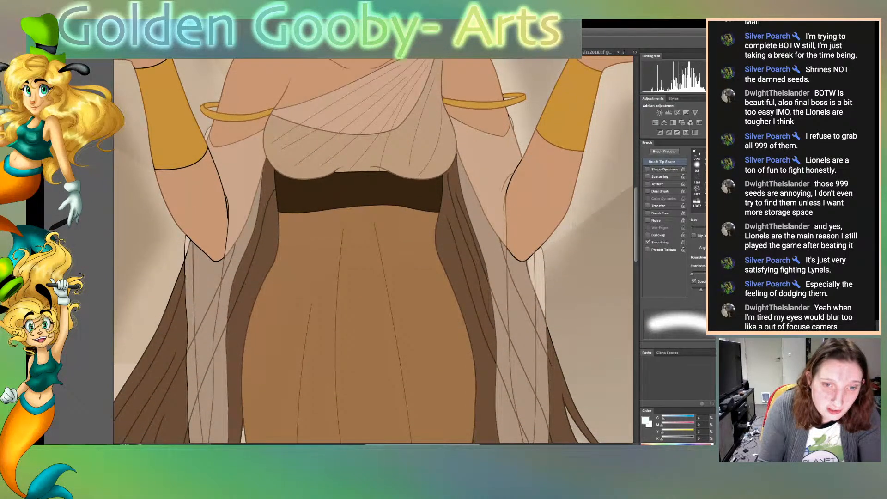
scroll(373, 251, "left", 4)
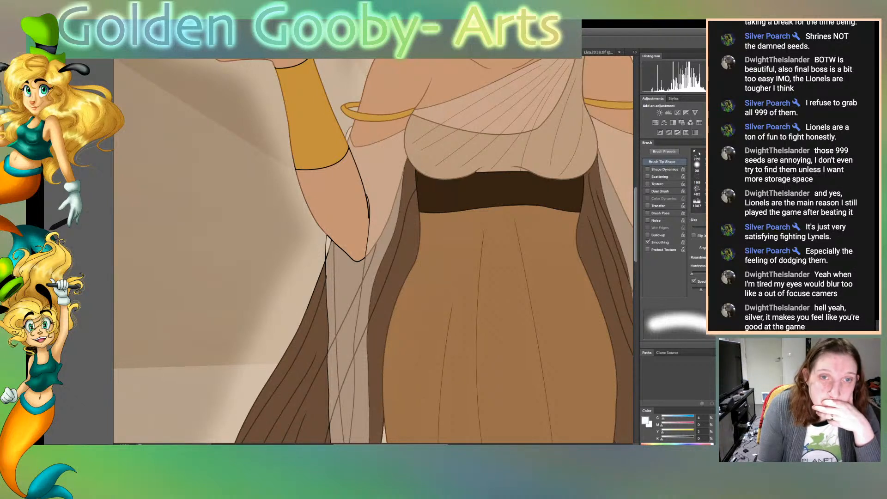
scroll(373, 250, "right", 5)
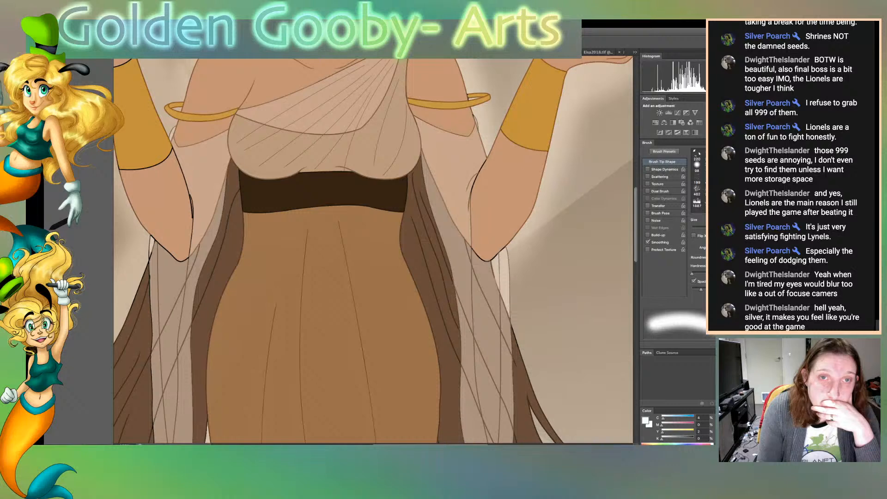
scroll(373, 250, "up", 6)
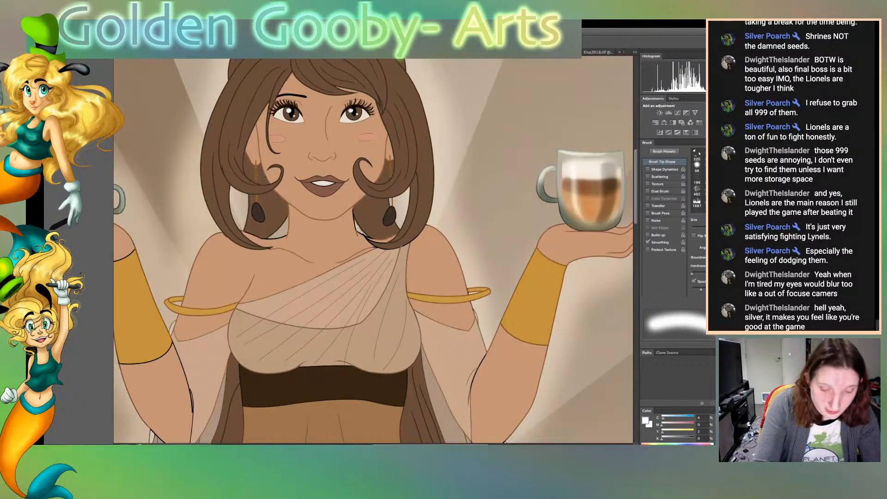
Sample the skin tone and recolour the black outlines of the neck and shoulder beneath the hair curl on the draped-strap side
key("super+plus")
key("super+plus")
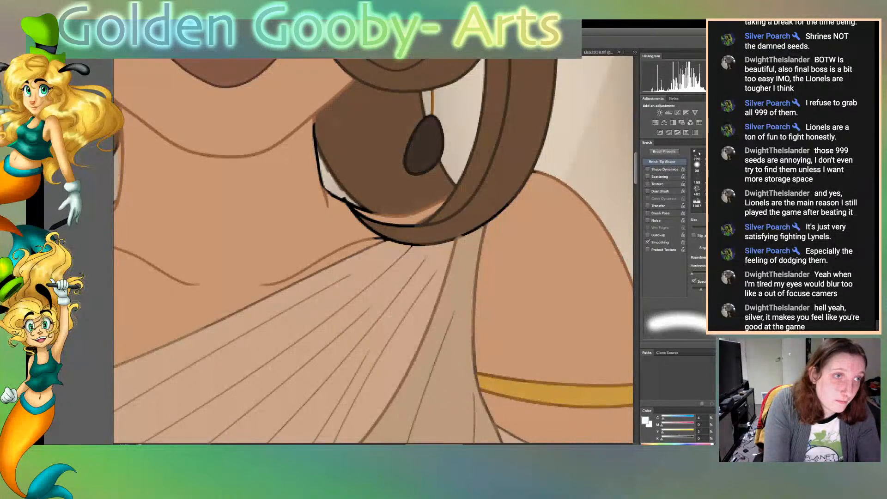
key("w")
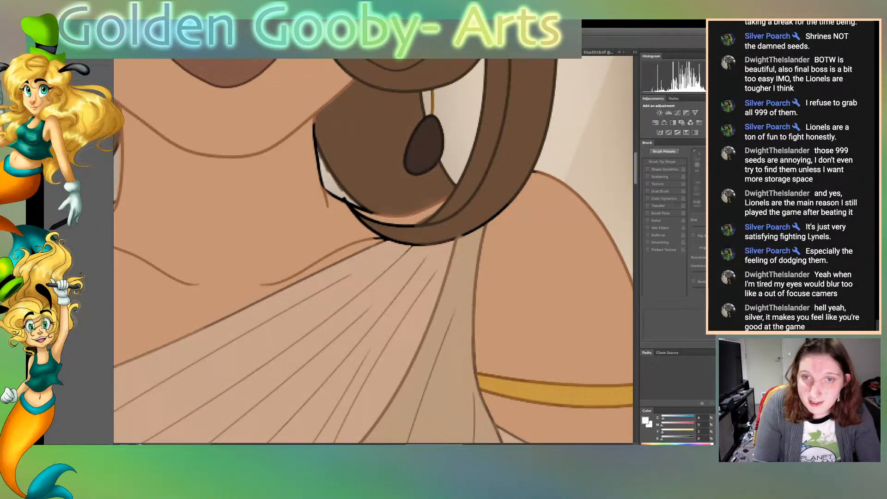
left_click(416, 215)
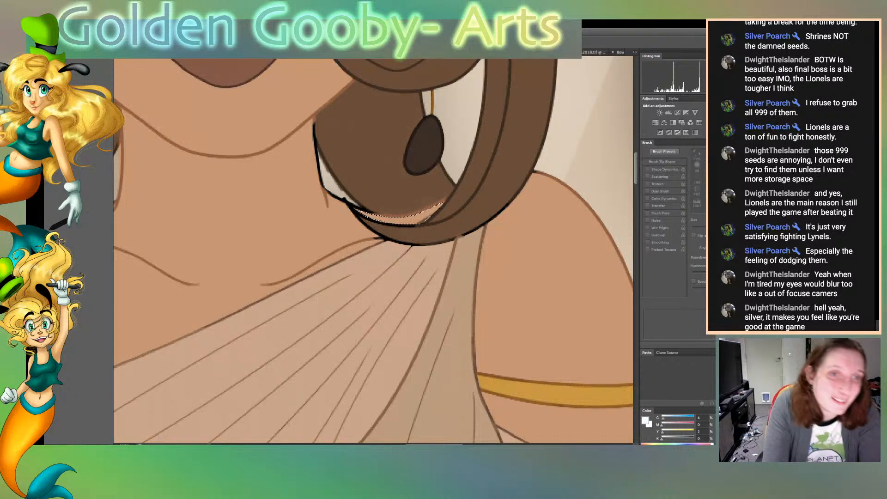
left_click(427, 216)
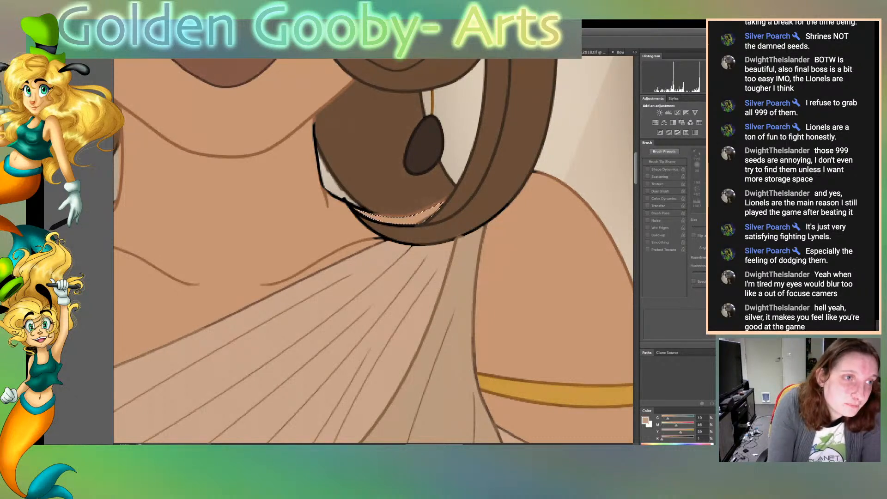
key("b")
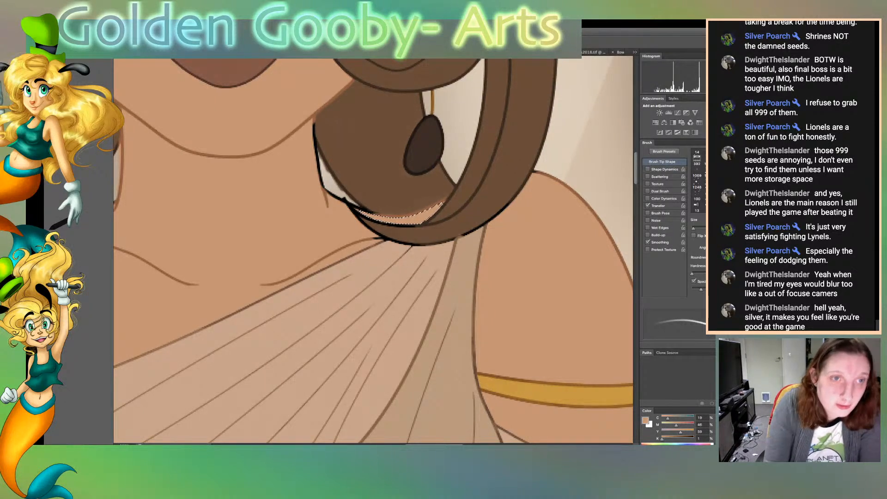
key("super+d")
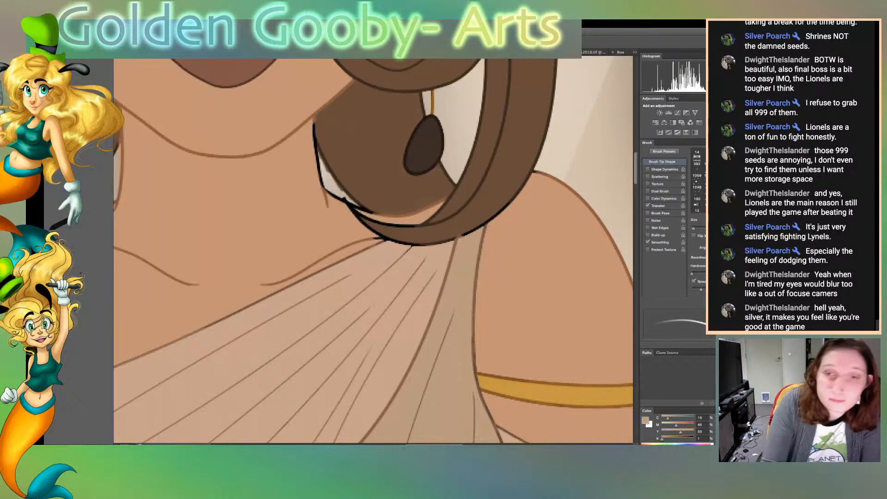
mouse_move(314, 119)
left_mouse_down()
mouse_move(323, 190)
mouse_move(370, 213)
left_mouse_up()
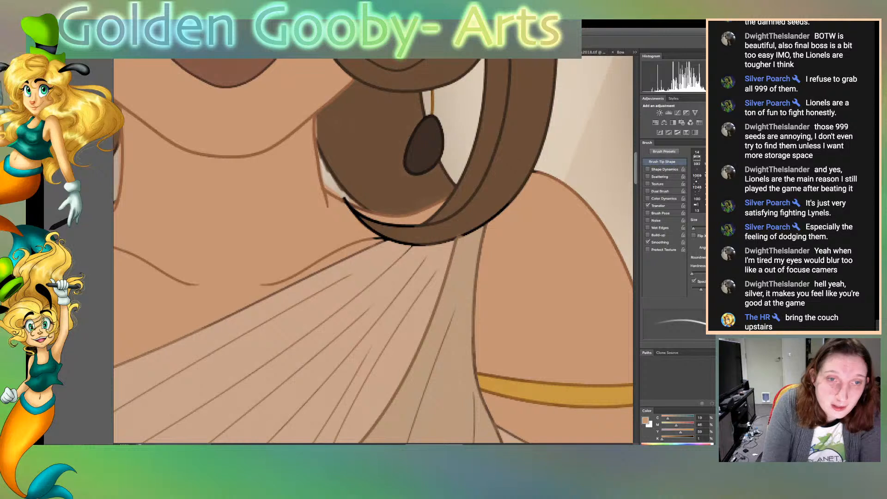
mouse_move(358, 210)
left_mouse_down()
mouse_move(345, 200)
mouse_move(363, 221)
left_mouse_up()
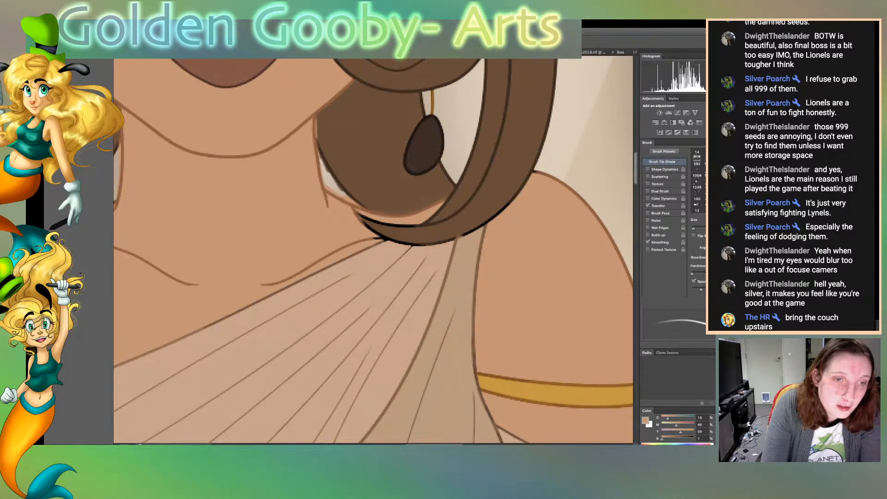
Select the skin sliver under the same hair curl and fill it with the sampled skin tone, clearing the selection
key("z")
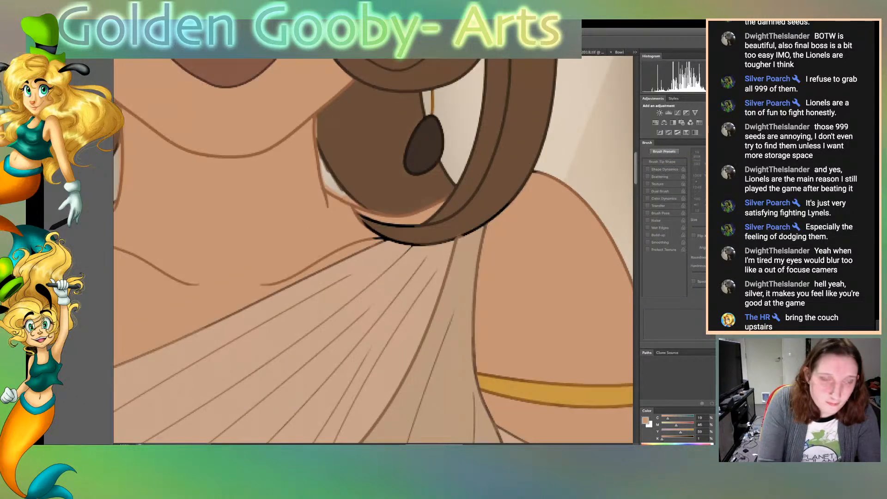
left_click(330, 180)
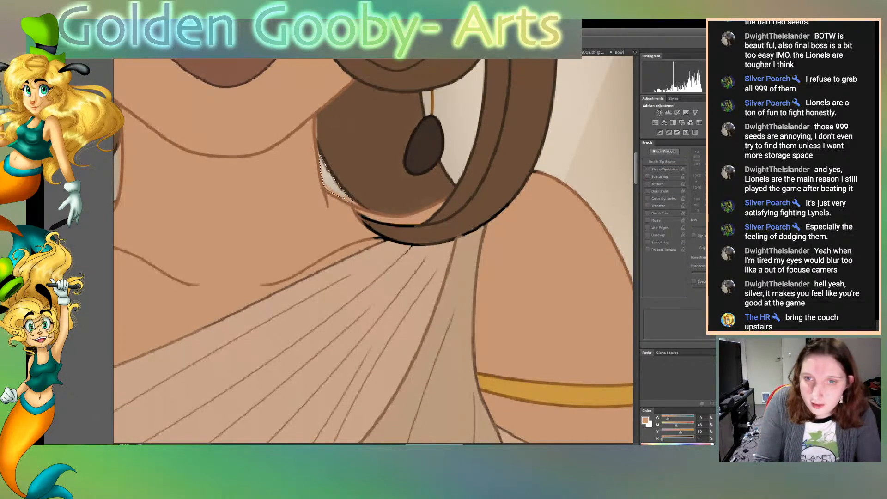
key("ctrl+d")
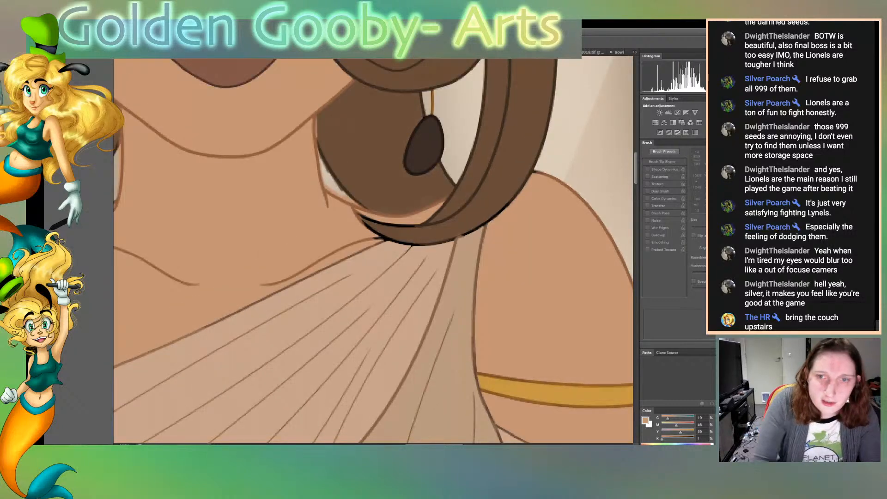
left_click(433, 214)
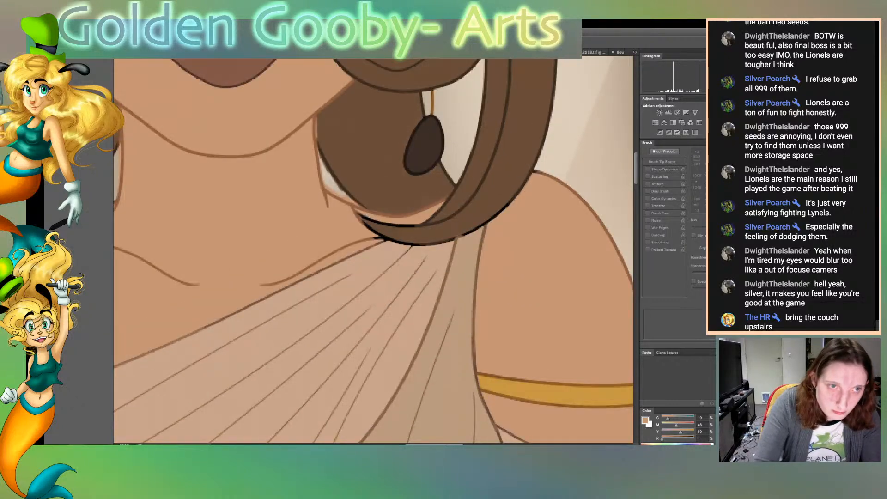
key("ctrl+d")
left_click(426, 217)
key("alt+BackSpace")
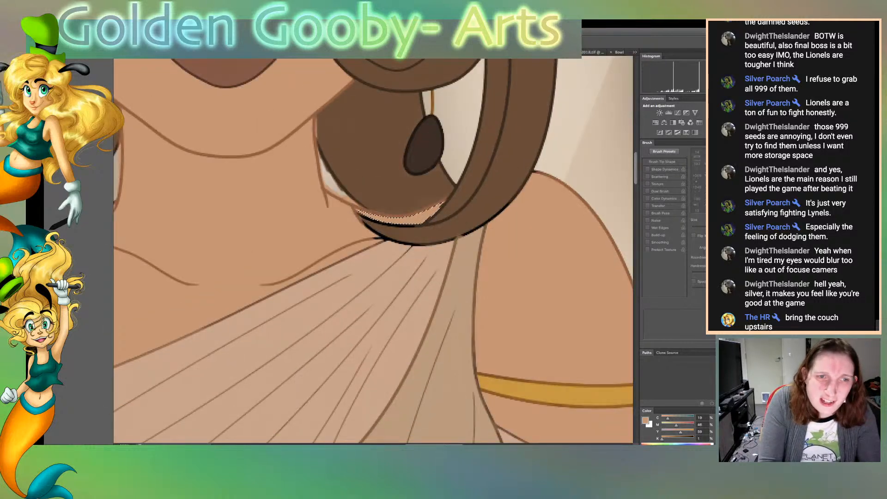
key("ctrl+d")
key("ctrl+Tab")
key("ctrl+Tab")
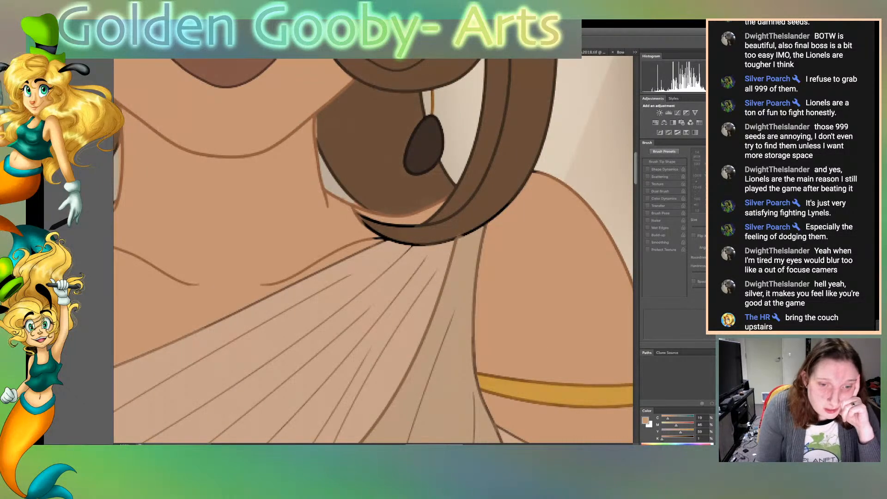
Recolour the black shoulder outlines beneath the hair and earring on the bare-shoulder side in the same skin tone
scroll(373, 250, "left", 9)
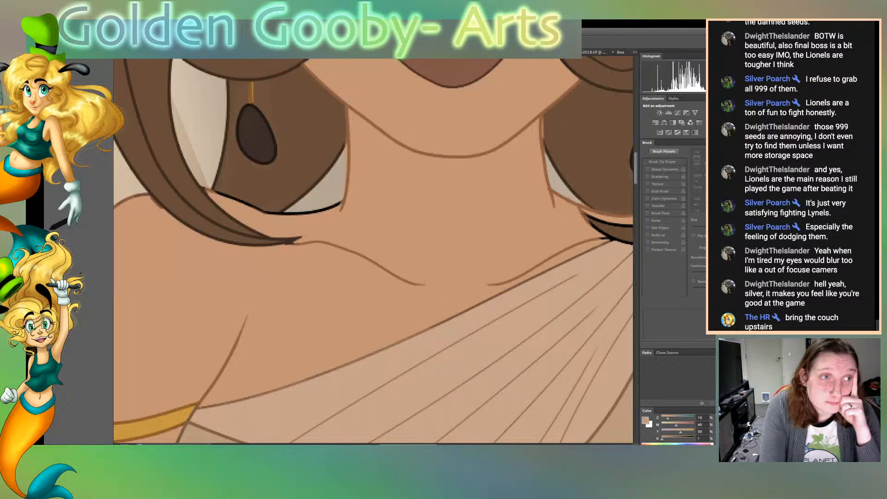
key("b")
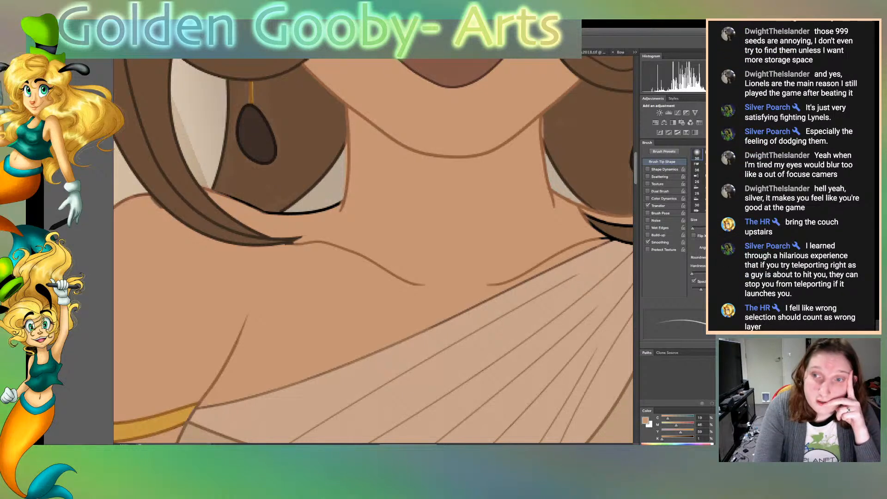
left_click_drag(225, 194, 270, 213)
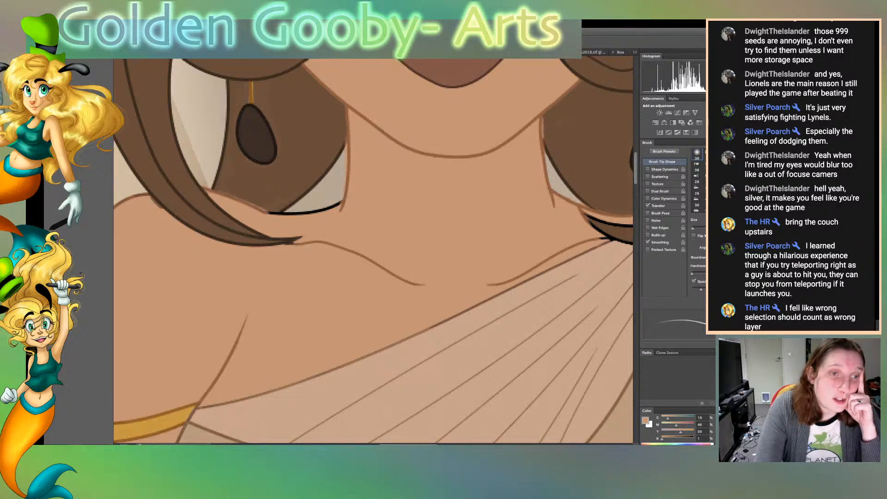
left_click_drag(262, 211, 341, 203)
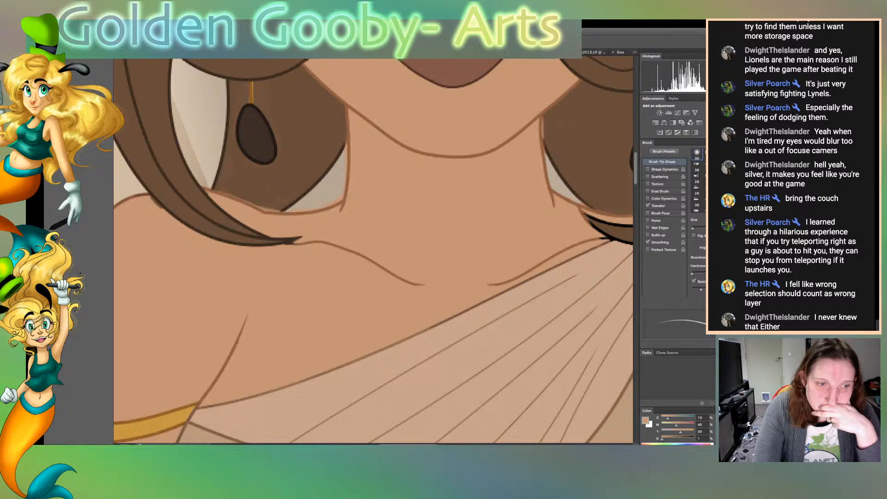
Sample a lighter skin-beige tone and brush it over the outline along the dress's diagonal neckline
key("i")
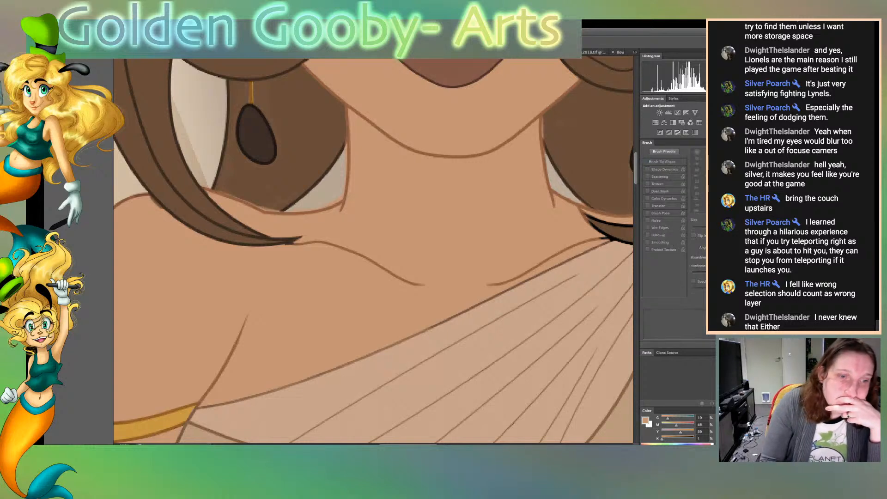
key("b")
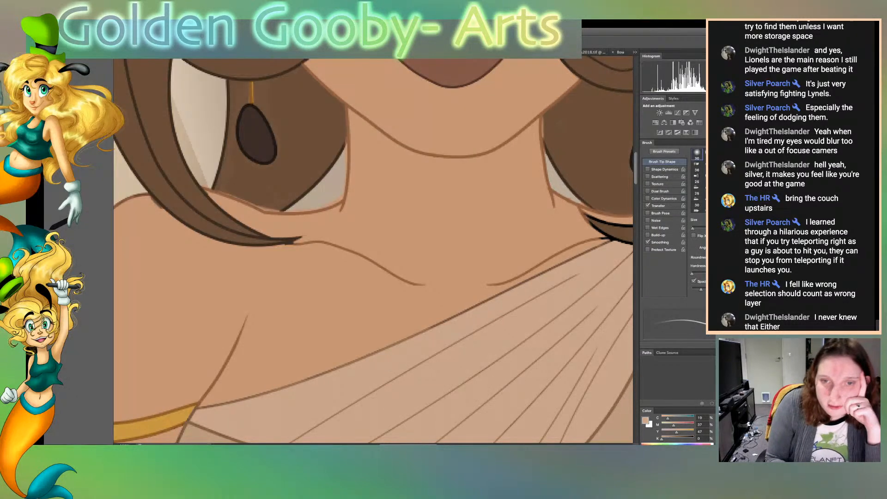
left_click_drag(590, 250, 429, 328)
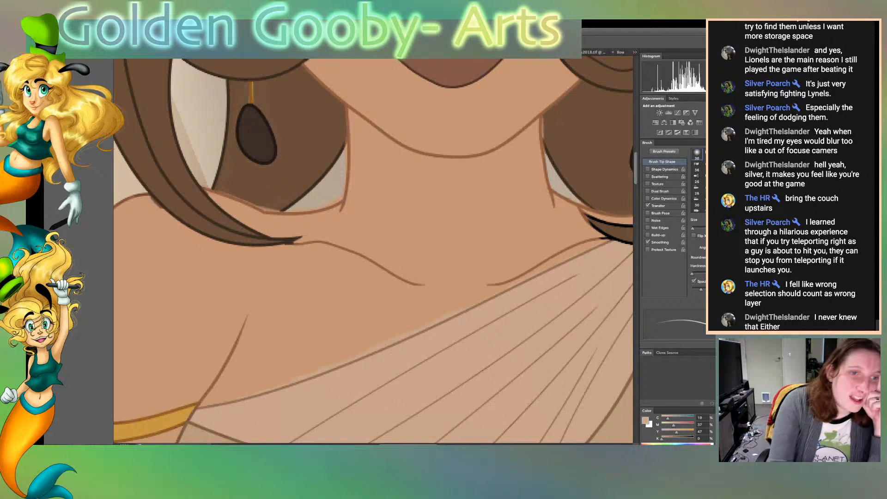
Select the neck and chest skin and brush the skin tone over the light smudges along the dress neckline with a larger brush
key("w")
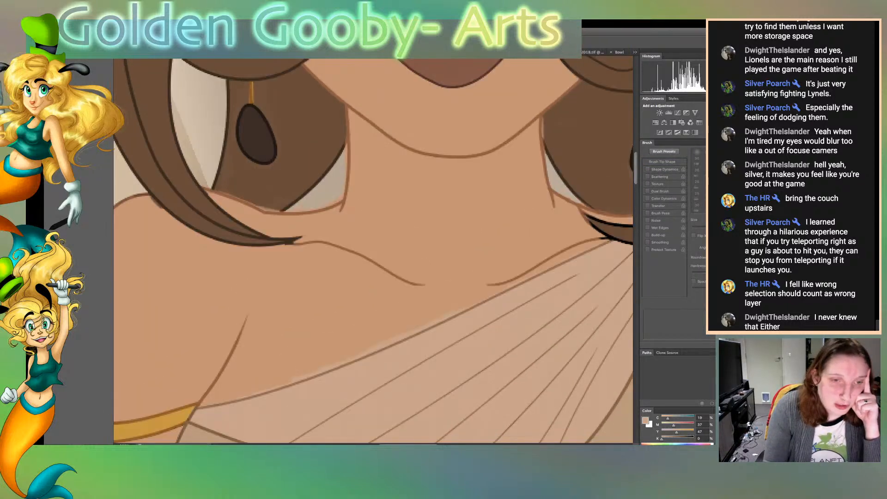
left_click(415, 231)
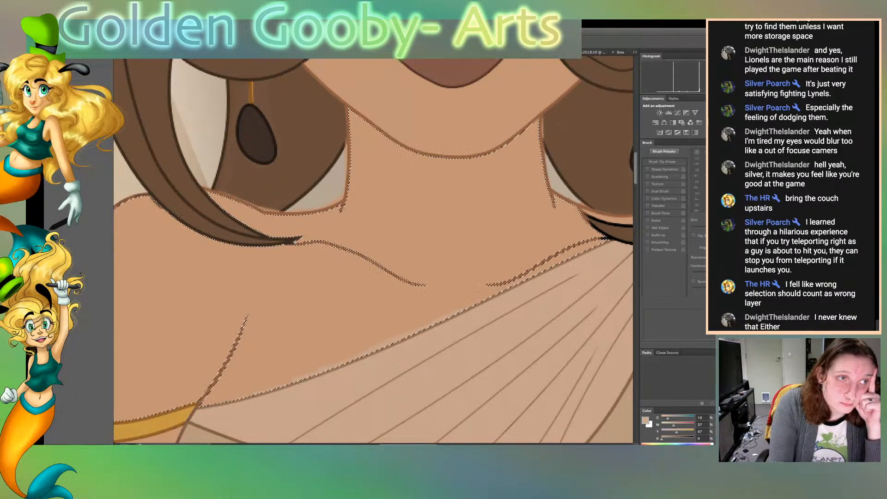
key("b")
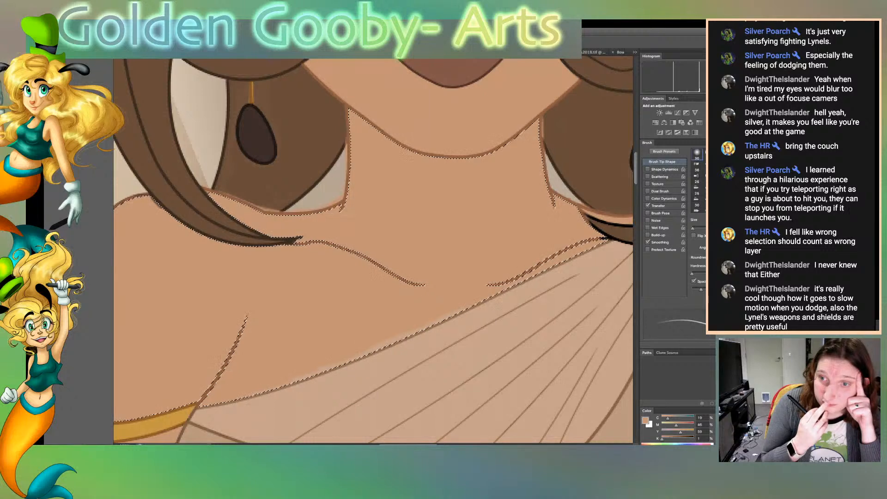
key("]")
key("]")
key("]")
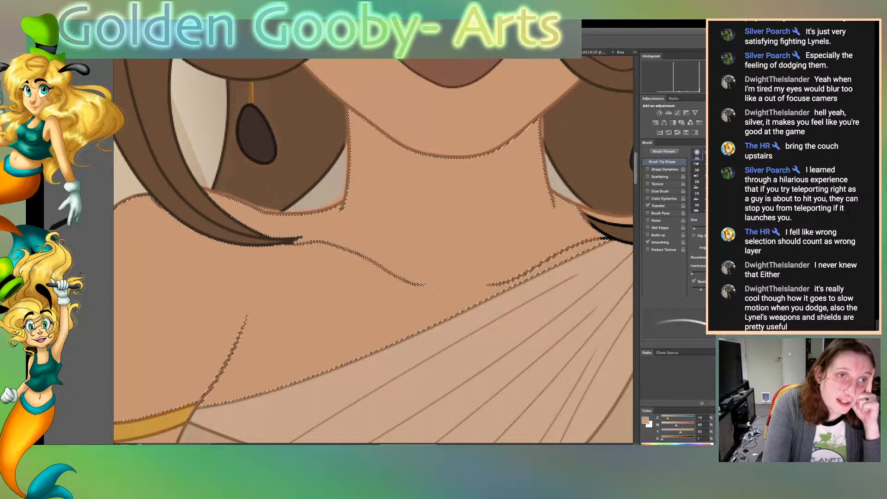
Select the teeth and recolour their black outline with a reddish-brown sampled from the lips, clearing the selection
key("w")
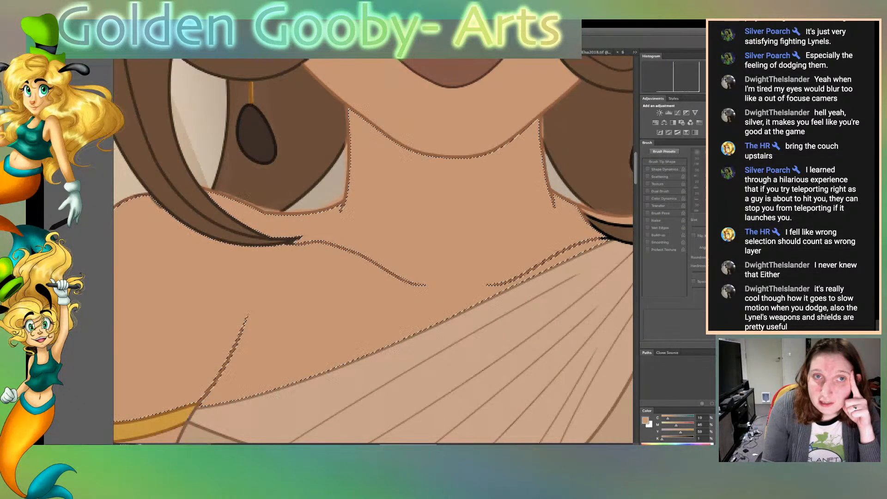
scroll(372, 251, "up", 5)
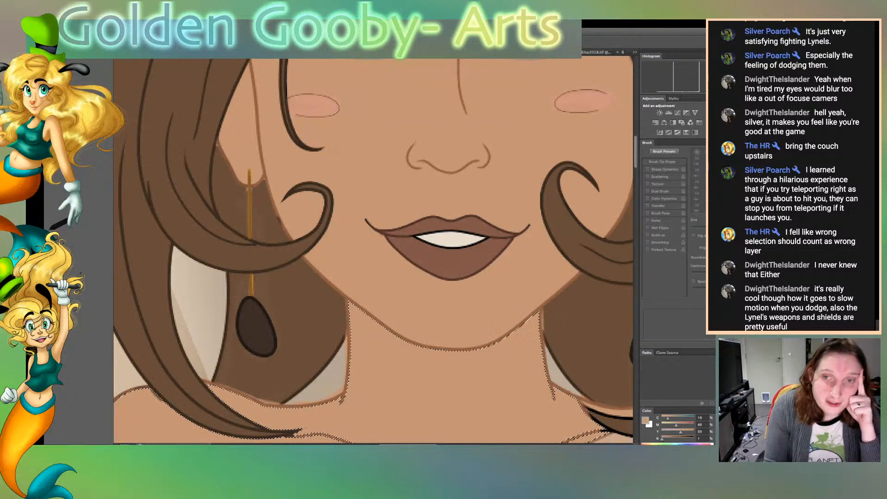
left_click(450, 239)
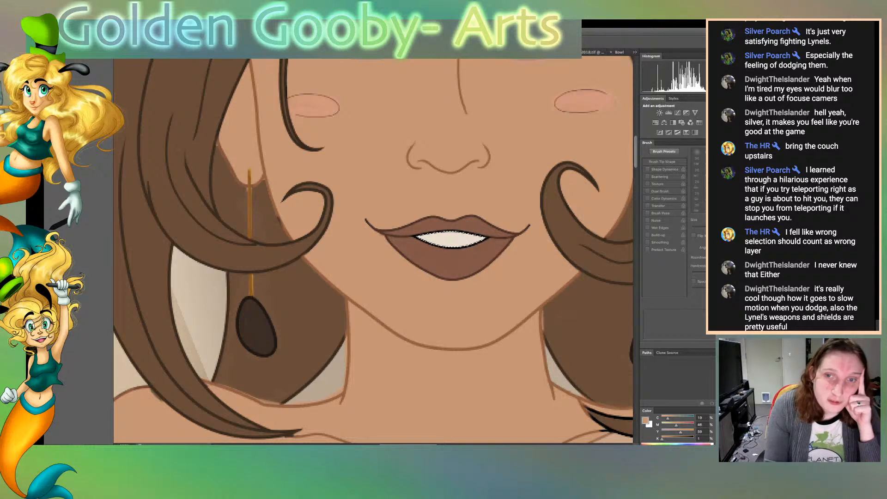
left_click(434, 225, "alt")
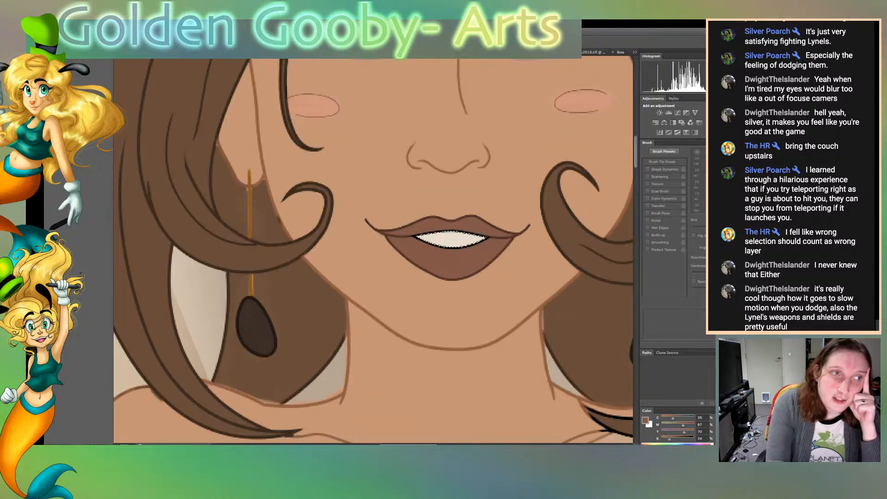
key("b")
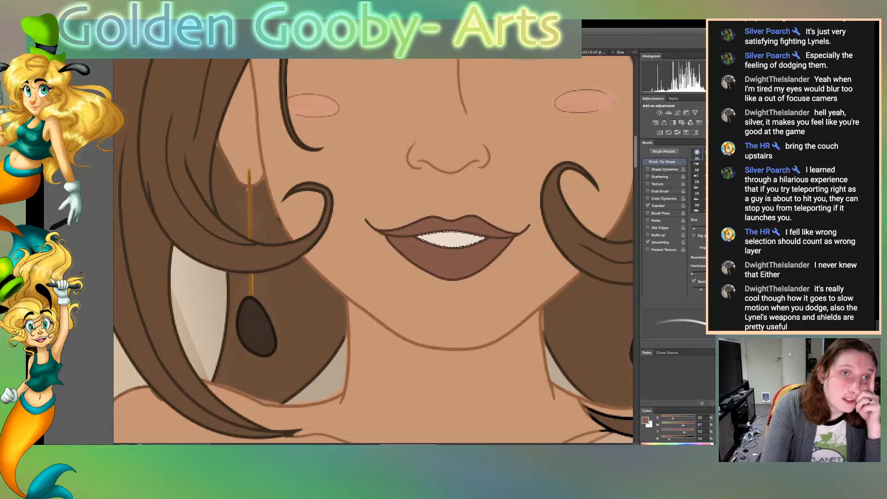
key("ctrl+d")
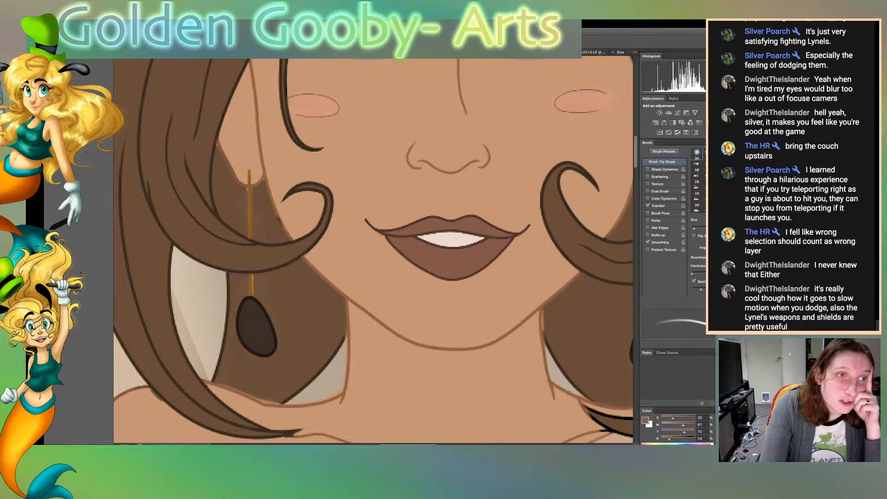
Brush the sampled skin tone over the dark cheek and earlobe outlines around the earring chain, reducing the brush size for the earlobe
key("w")
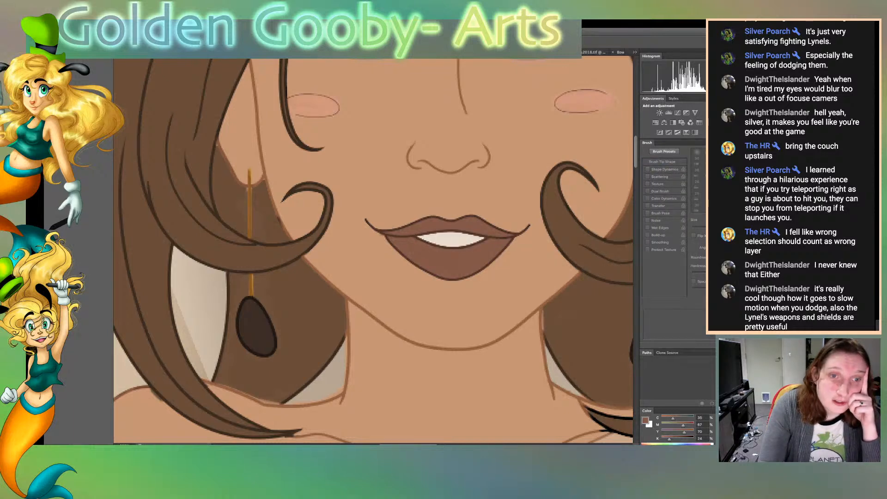
key("b")
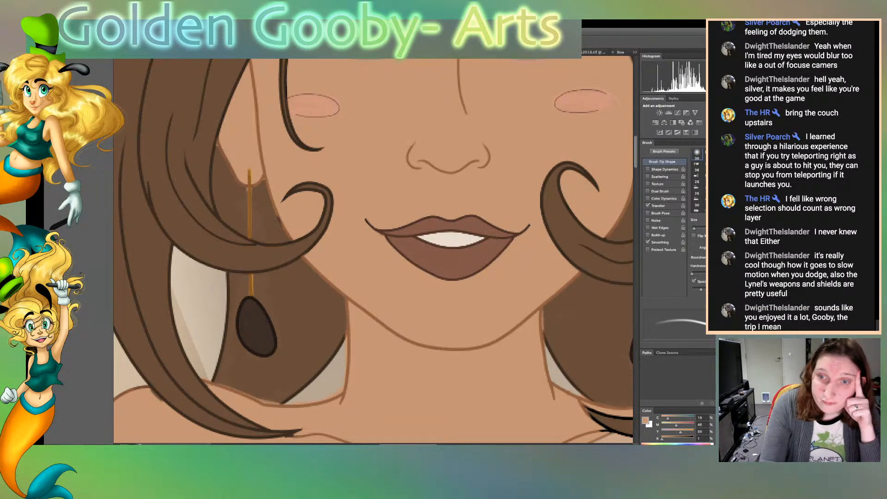
left_click_drag(285, 234, 278, 218)
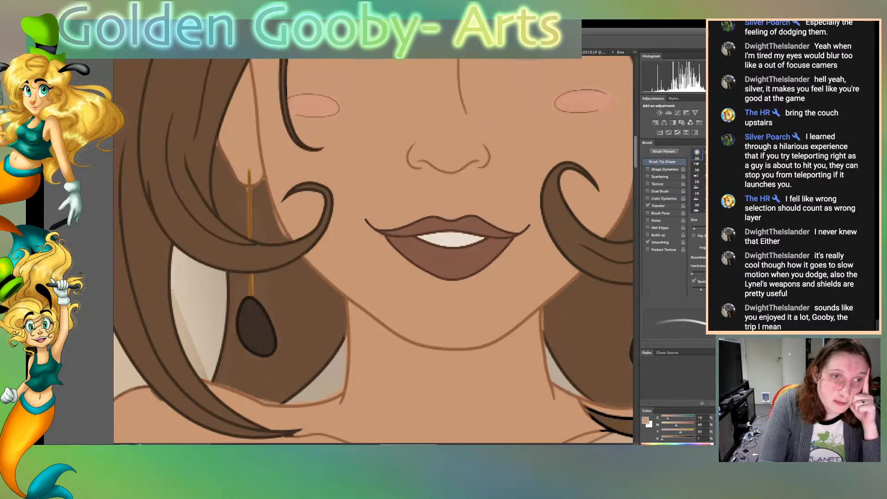
left_click_drag(265, 182, 272, 210)
key("[")
key("[")
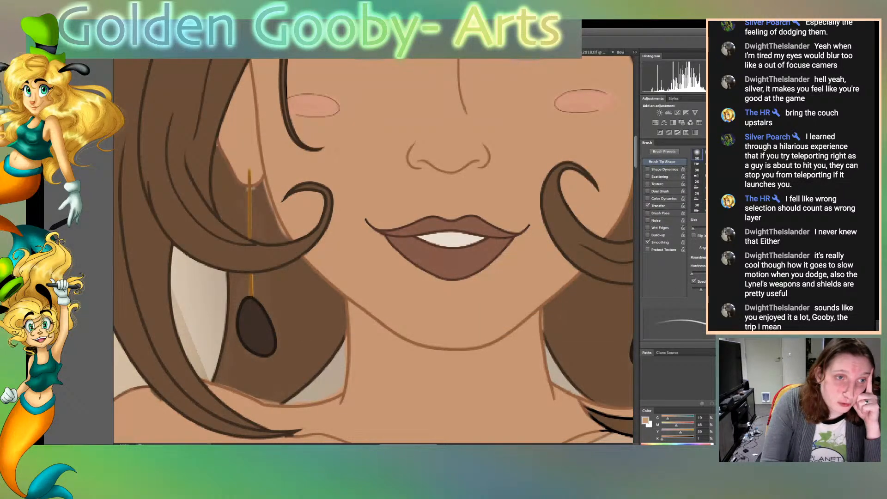
mouse_move(247, 187)
left_mouse_down()
mouse_move(225, 158)
mouse_move(234, 180)
mouse_move(262, 181)
mouse_move(239, 186)
left_mouse_up()
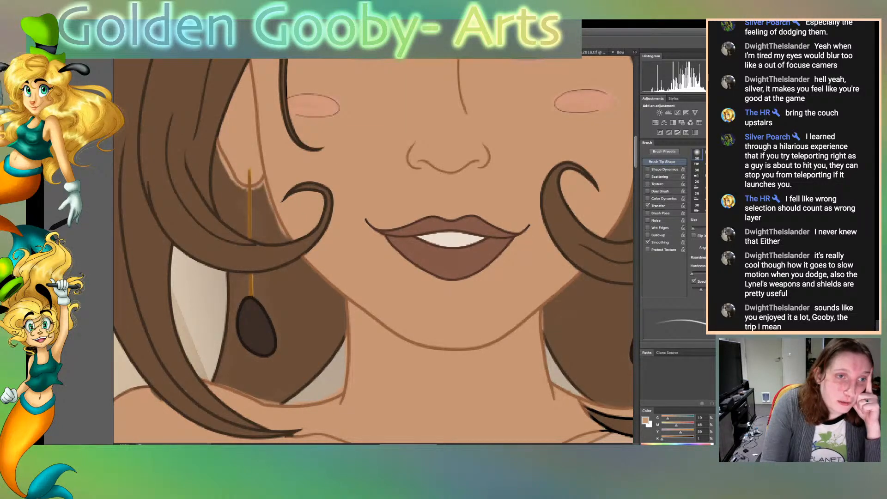
Sample the hair brown, select the hair patches on both sides of the earring chain below the earlobe, and repaint them, clearing the selection
left_click(237, 195, "alt")
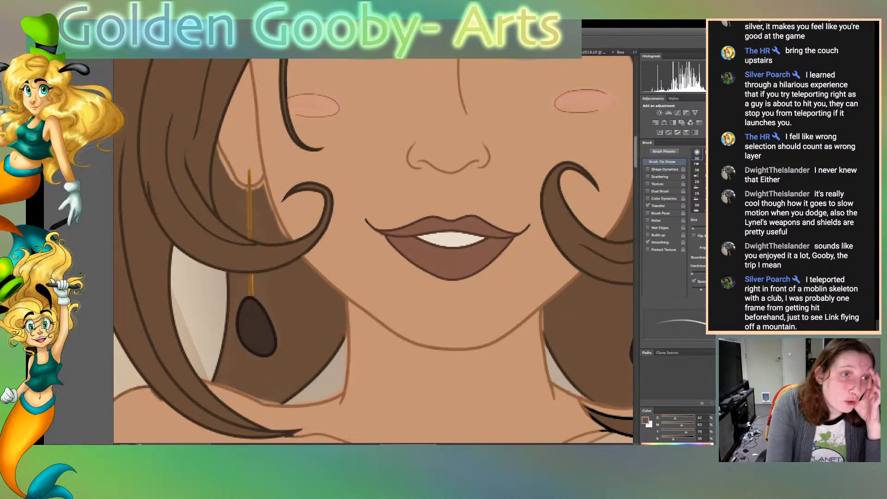
key("w")
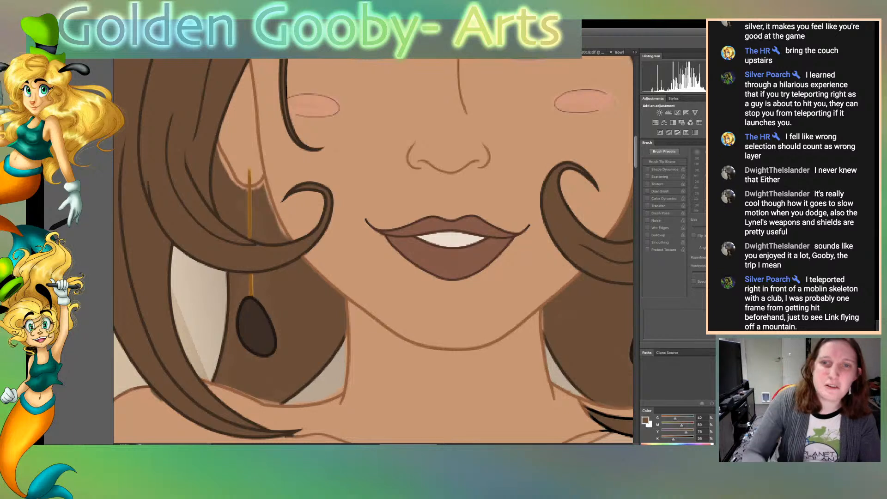
left_click(265, 216)
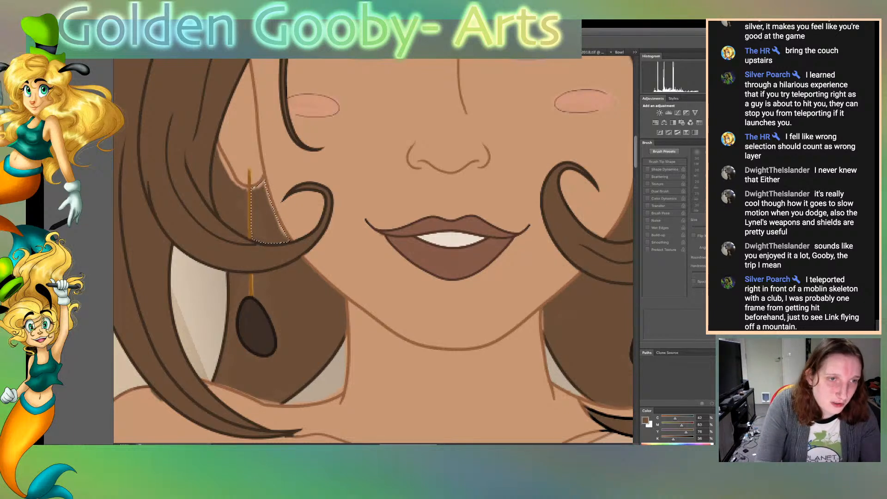
left_click(231, 199, "shift")
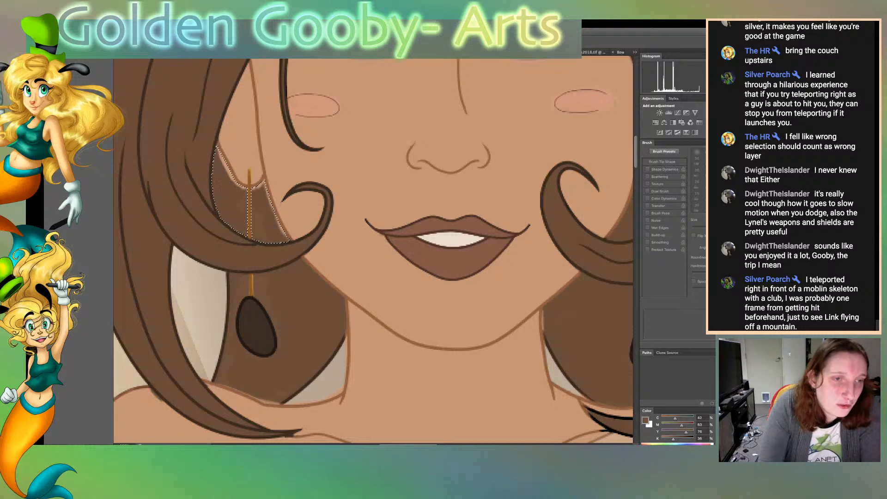
key("b")
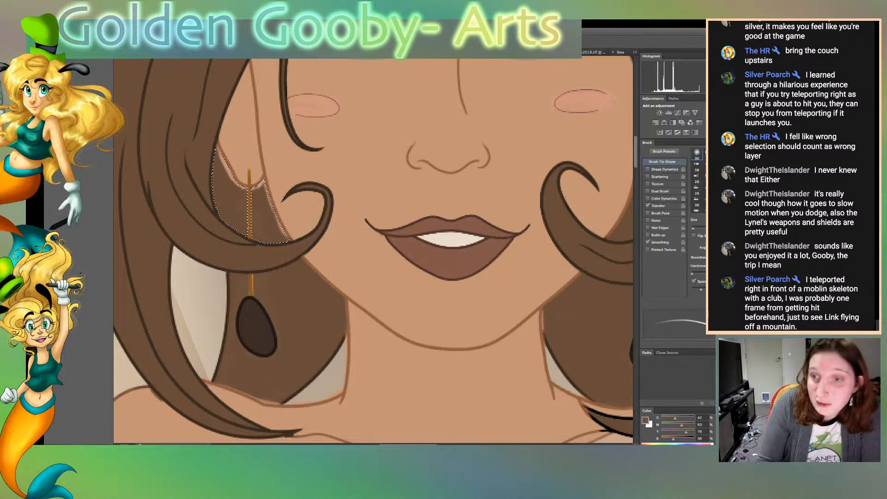
key("bracketright")
key("bracketright")
key("bracketright")
key("bracketright")
key("bracketright")
key("bracketright")
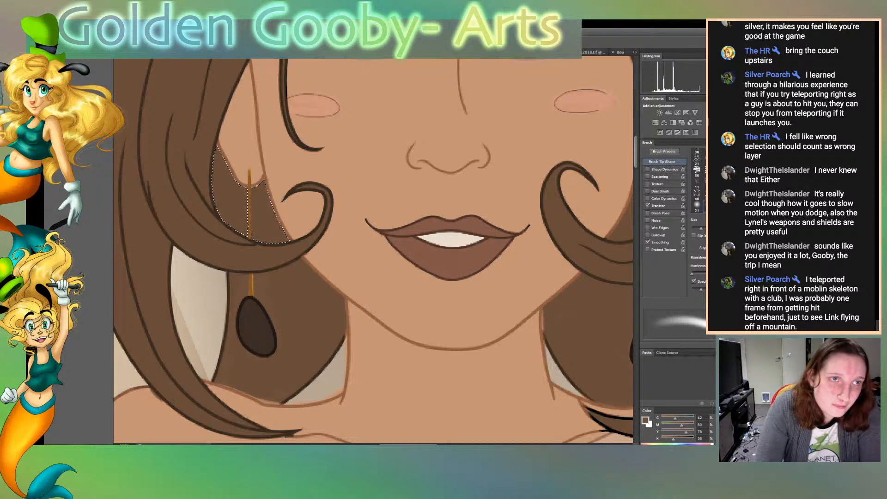
key("ctrl+d")
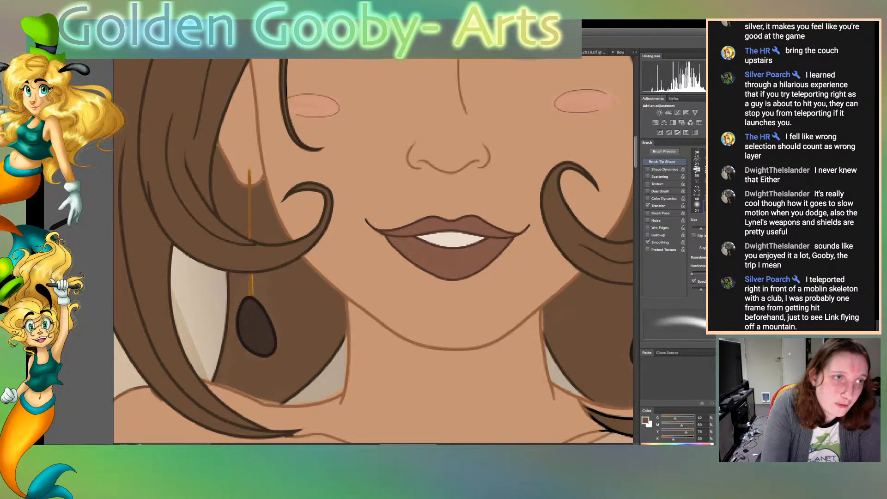
Select the back hair around the earring's dark drop and touch up its edges with a darker hair brown, clearing the selection
key("w")
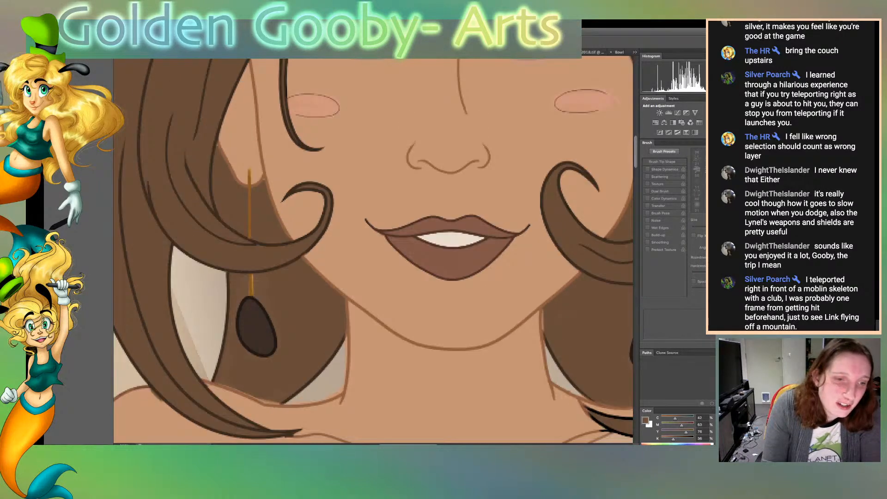
left_click(305, 324)
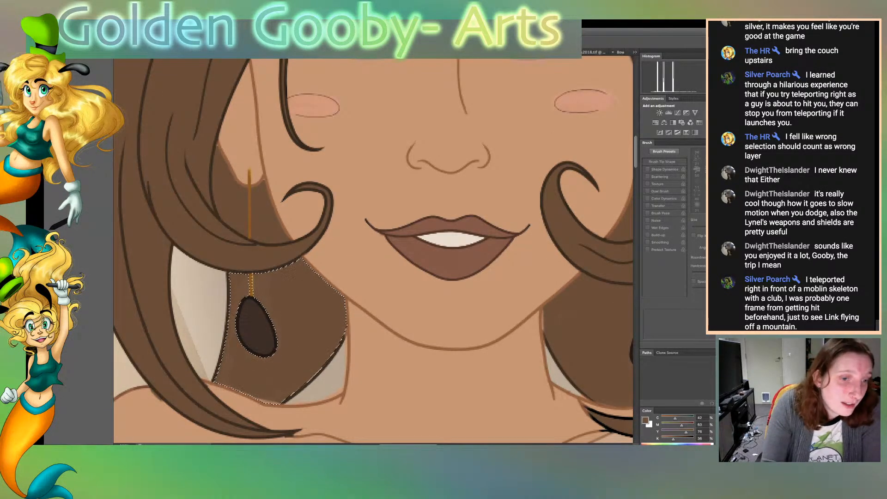
key("b")
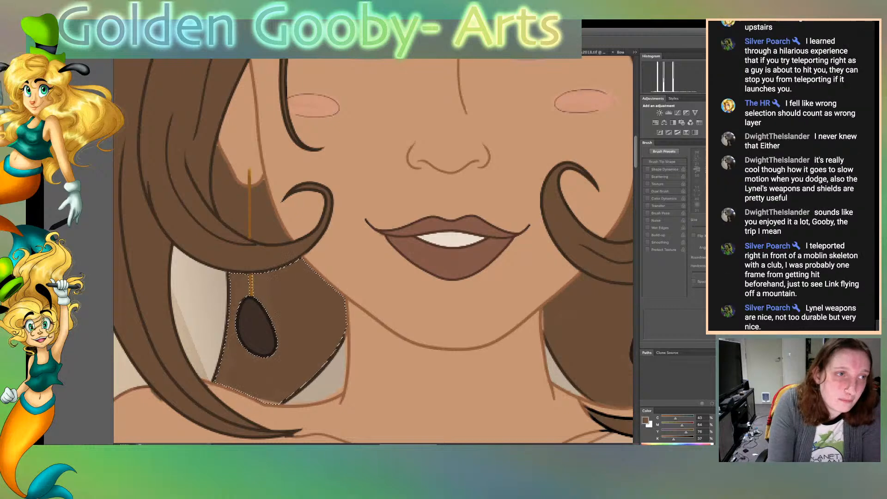
key("[")
key("[")
key("[")
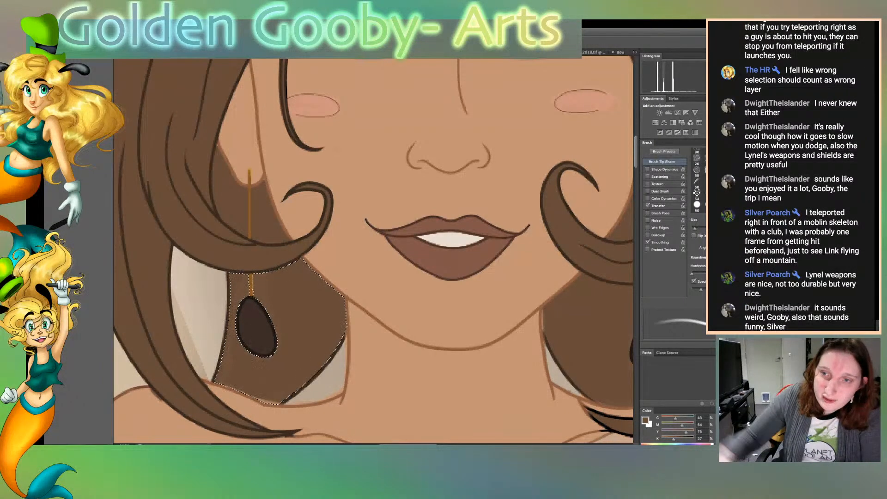
key("ctrl+Tab")
key("ctrl+shift+Tab")
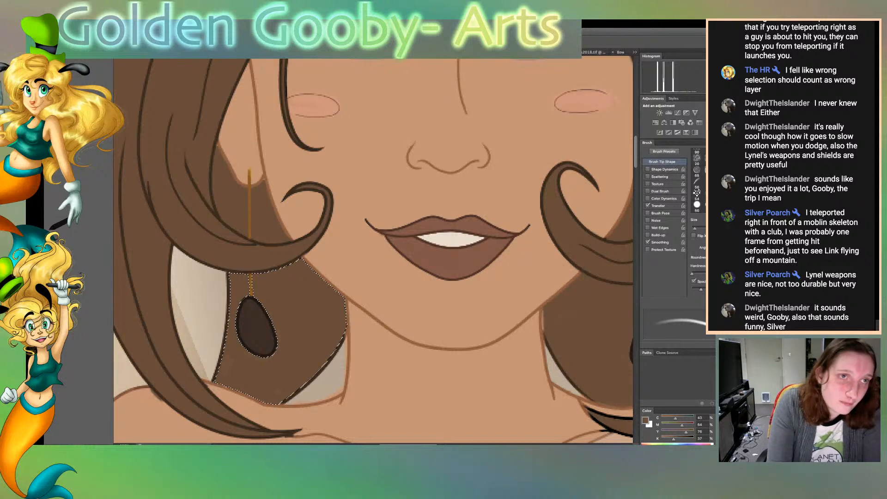
key("ctrl+d")
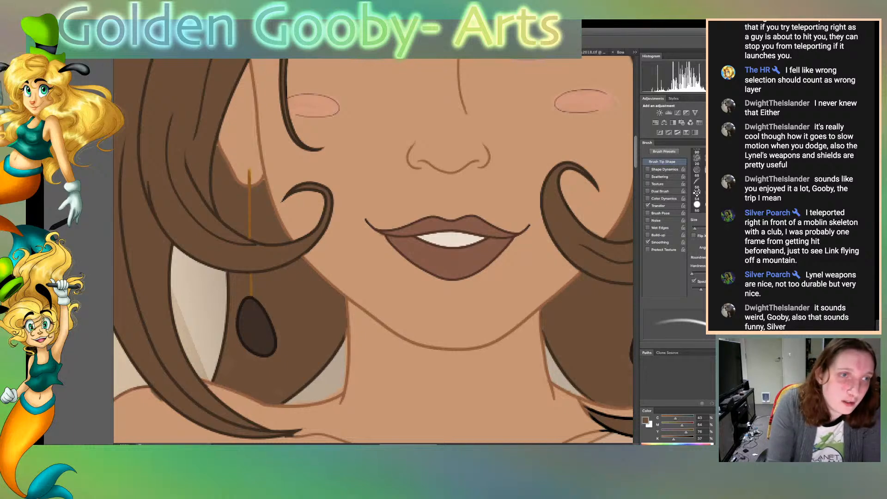
Sample the skin tone beside the jawline and reduce the brush size for touching up the skin outlines
key("i")
left_click(369, 295)
key("b")
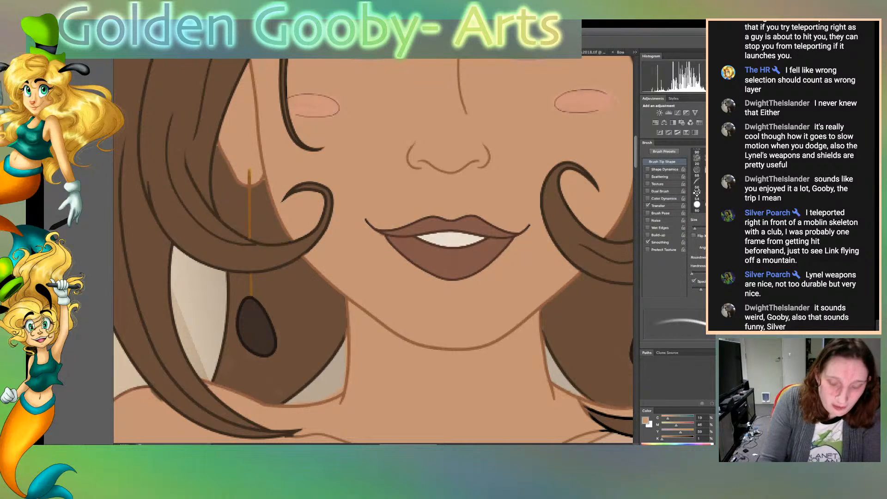
key("[")
key("[")
key("[")
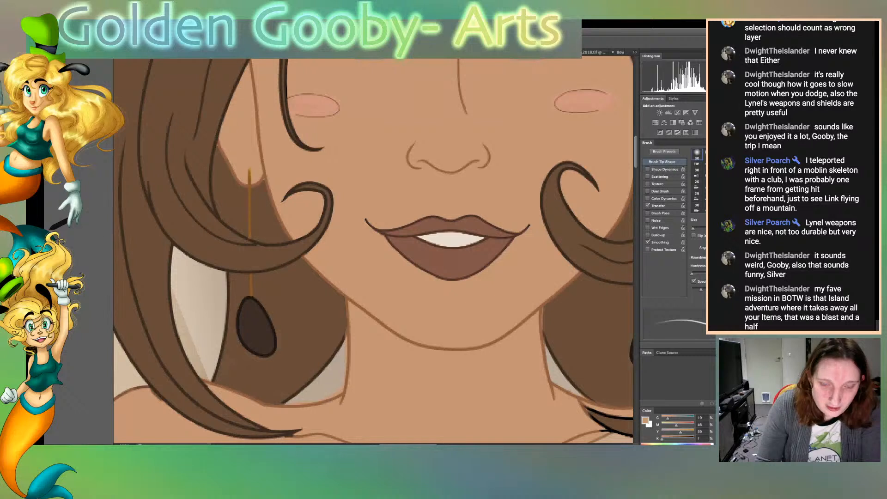
Select the shoulder, dress folds, neck and chest skin surrounding the black-outlined tip of the hair lock
scroll(374, 250, "right", 5)
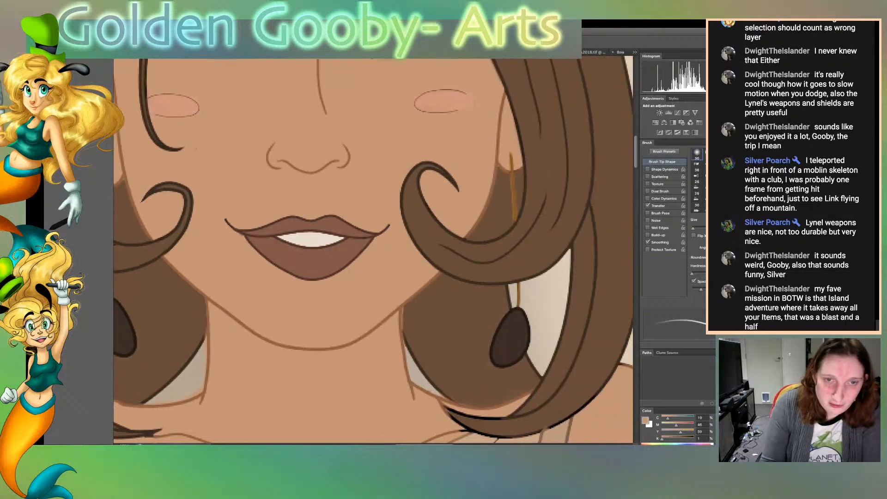
scroll(373, 250, "down", 4)
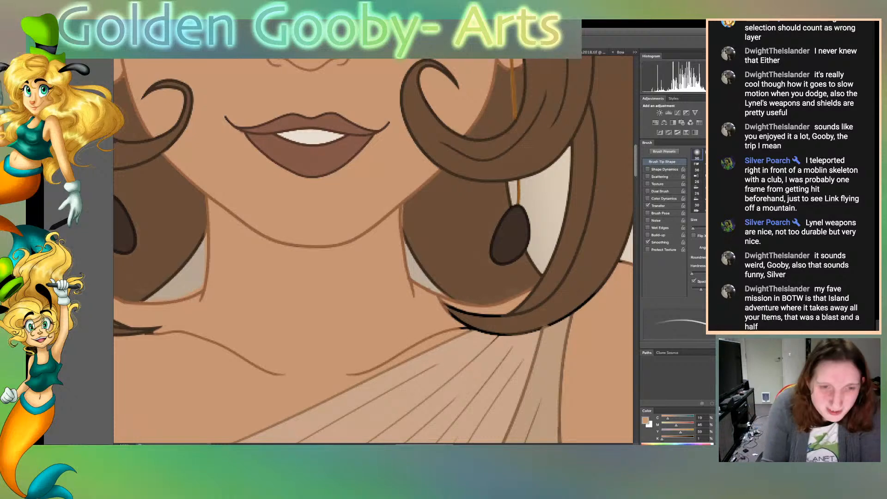
key("w")
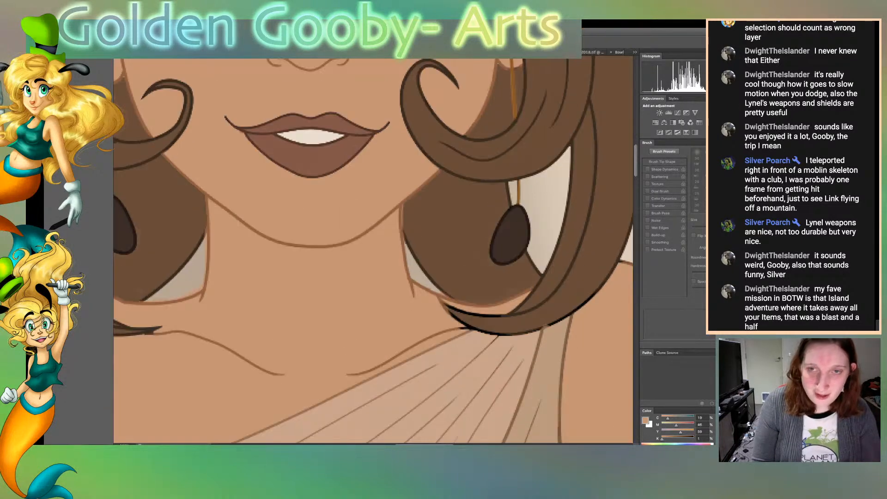
left_click(596, 360)
left_click(549, 365, "shift")
left_click(515, 365, "shift")
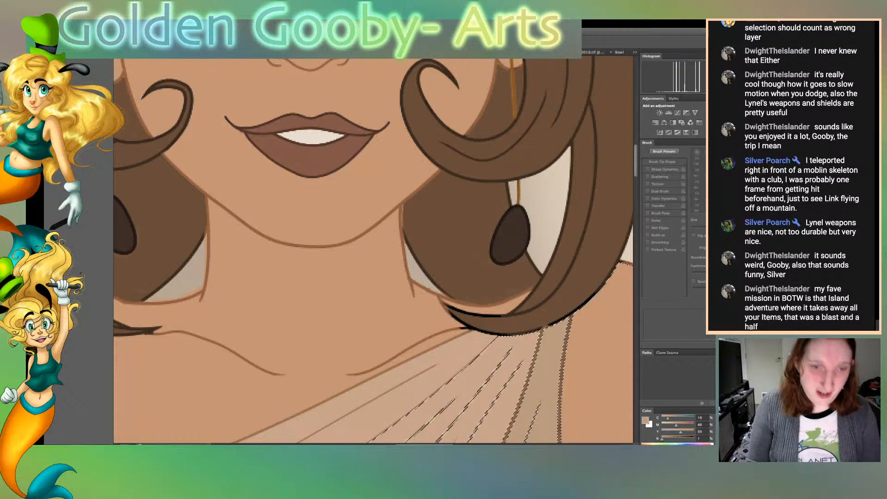
left_click(369, 319, "shift")
left_click(508, 309, "shift")
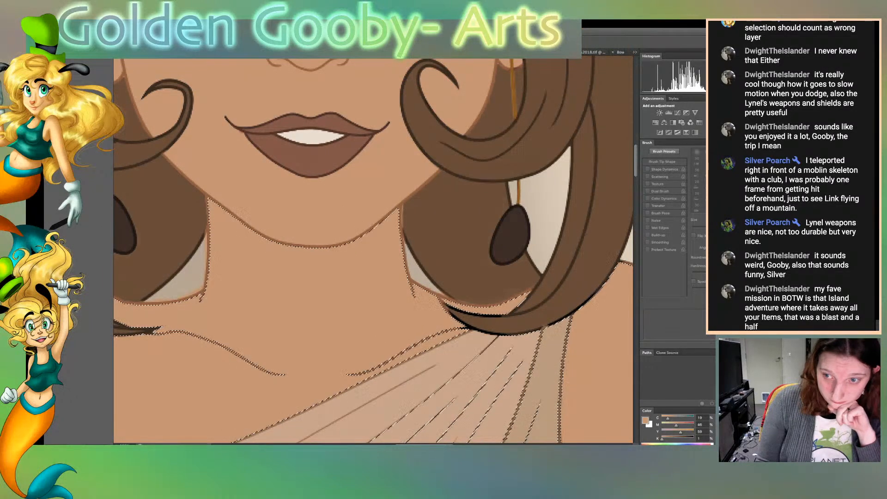
Sample the hair brown, brush it over the black outline of the lock's tip and lower edge, and clear the selection
left_click(518, 322)
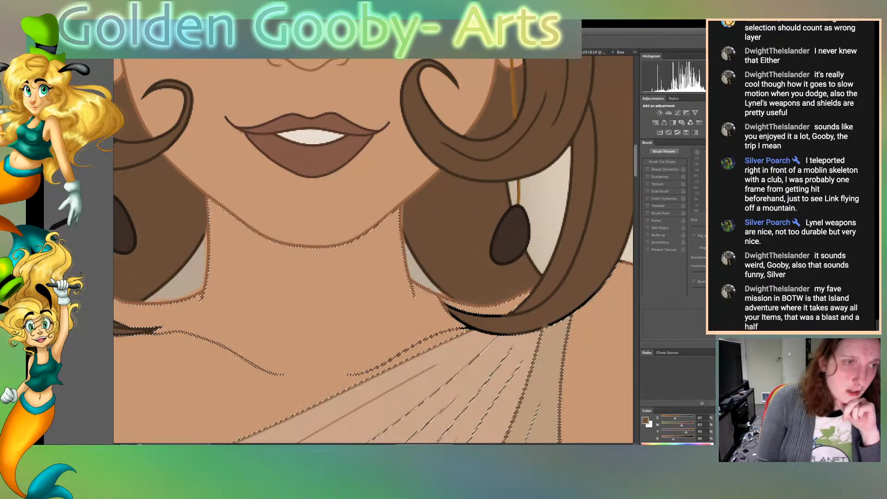
key("b")
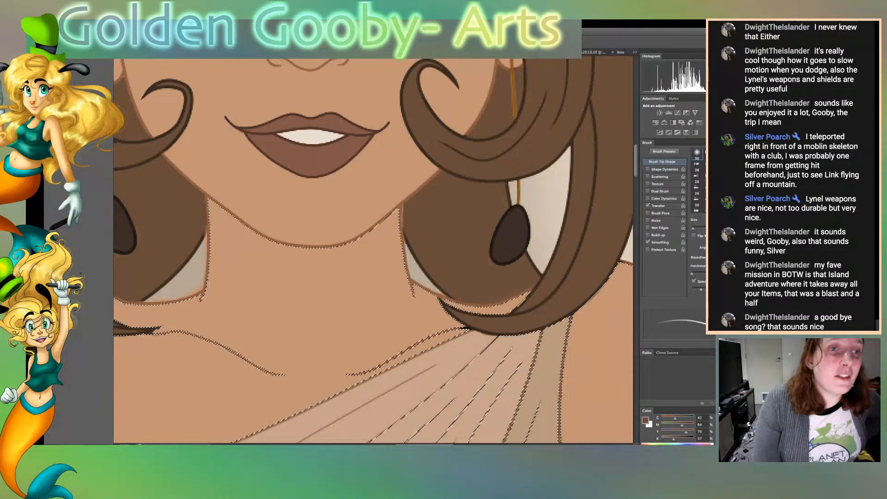
key("ctrl+d")
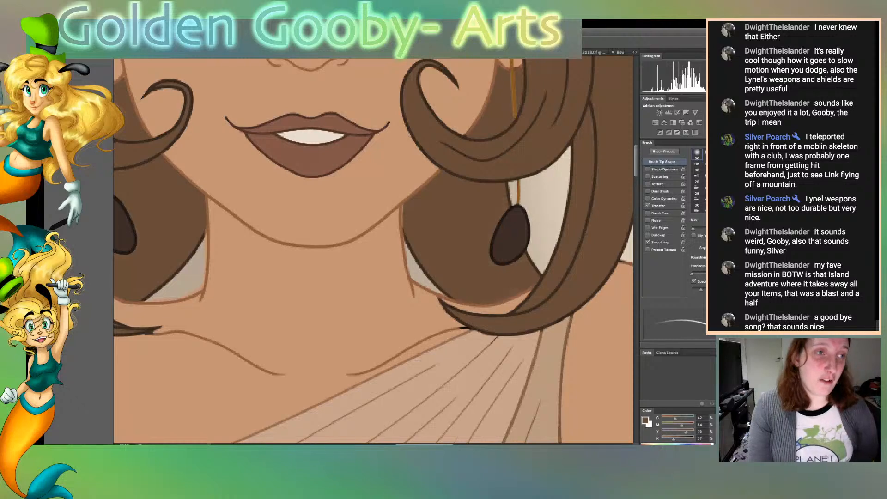
Sample the shoulder's skin tone and brush it over the dark mark where the shoulder meets the hair lock
key("w")
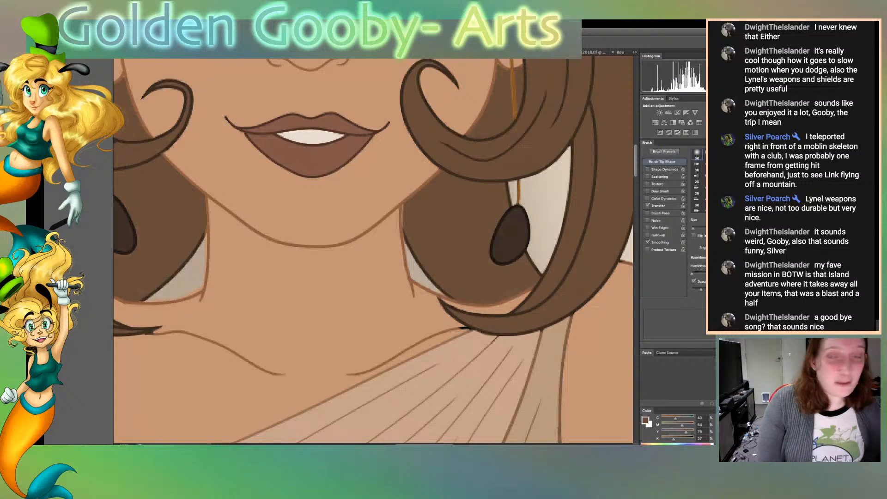
key("b")
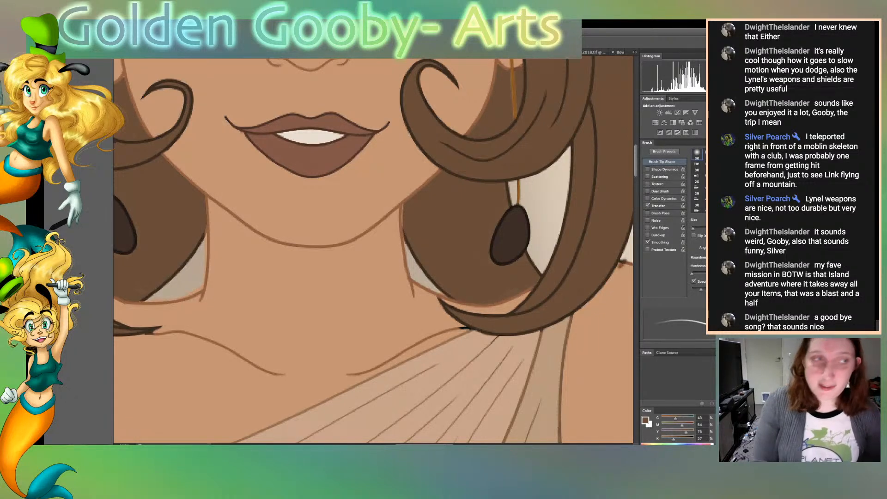
key("i")
left_click(606, 288)
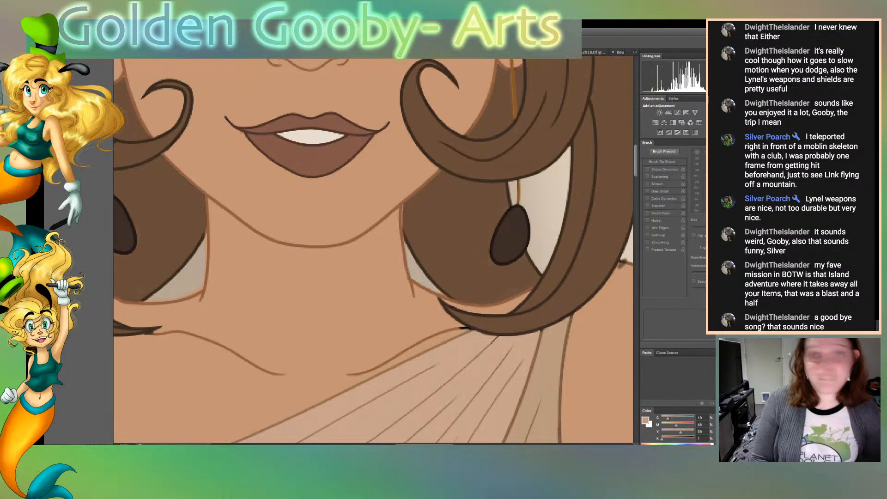
key("b")
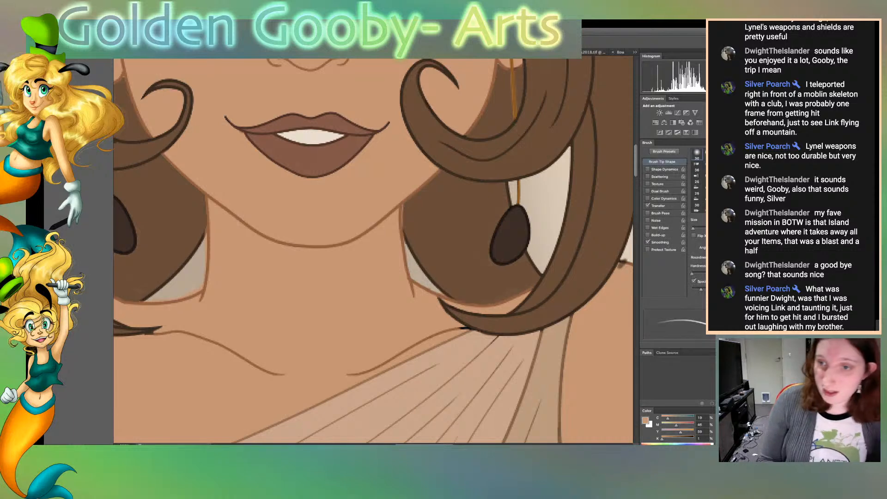
left_click_drag(626, 258, 618, 265)
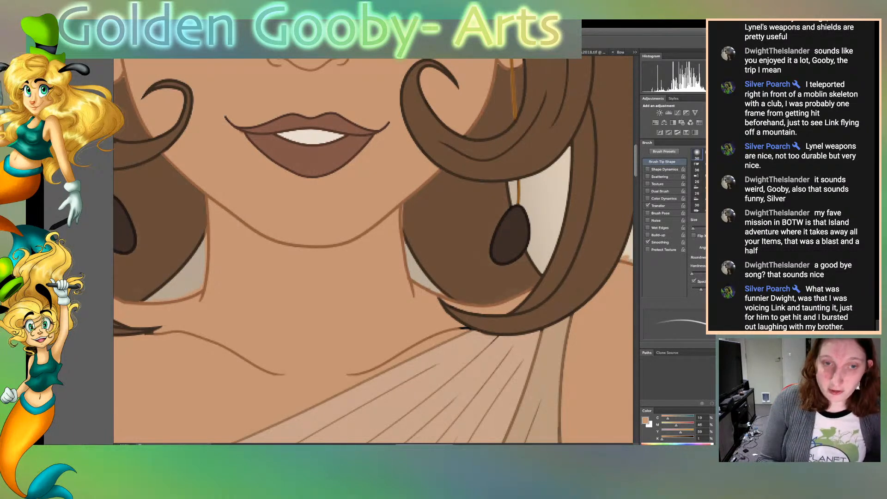
Sample the back-hair brown between the jawline and the opposite earring's drop for touching up the hair edges
scroll(373, 251, "right", 8)
scroll(373, 250, "left", 5)
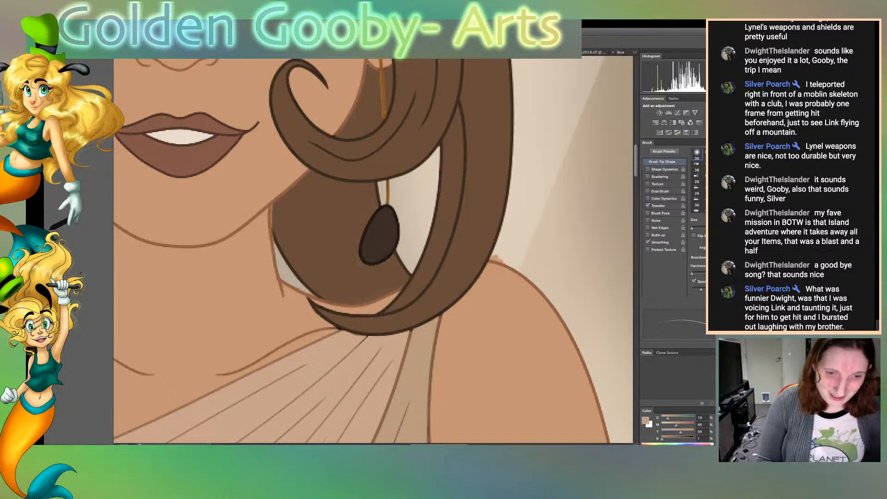
scroll(374, 251, "left", 10)
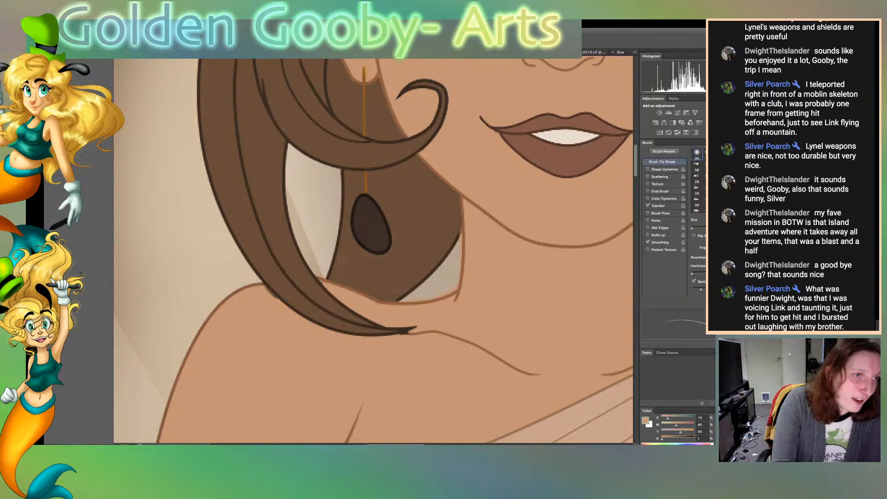
key("i")
left_click(409, 203)
key("b")
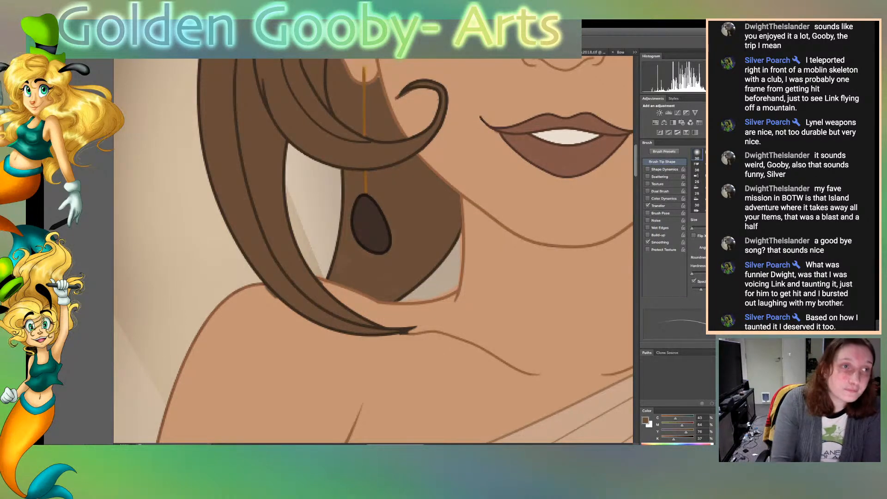
Select the face skin, touch up the edge of the cheek curl with the sampled skin tone, and clear the selection
key("space")
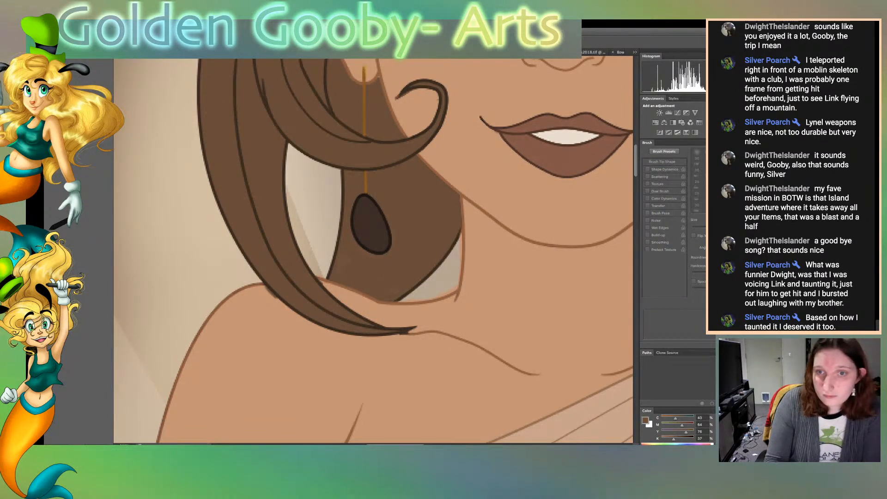
left_click(481, 180)
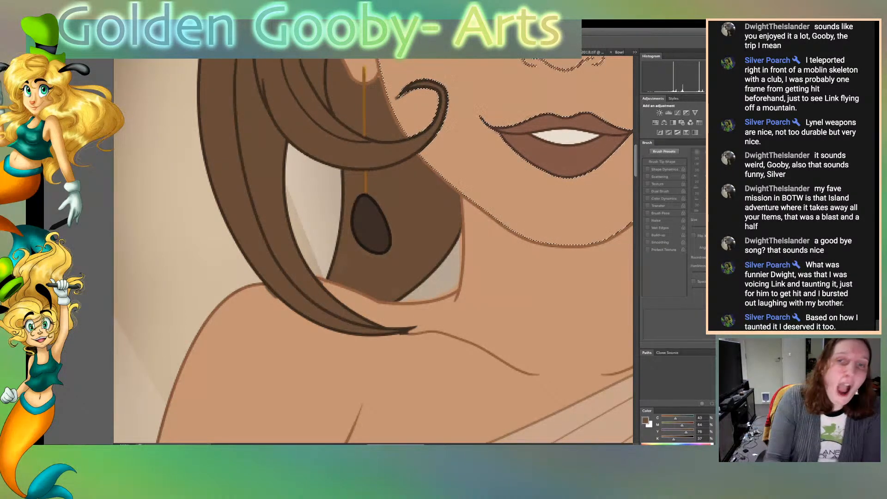
left_click(480, 185)
key("b")
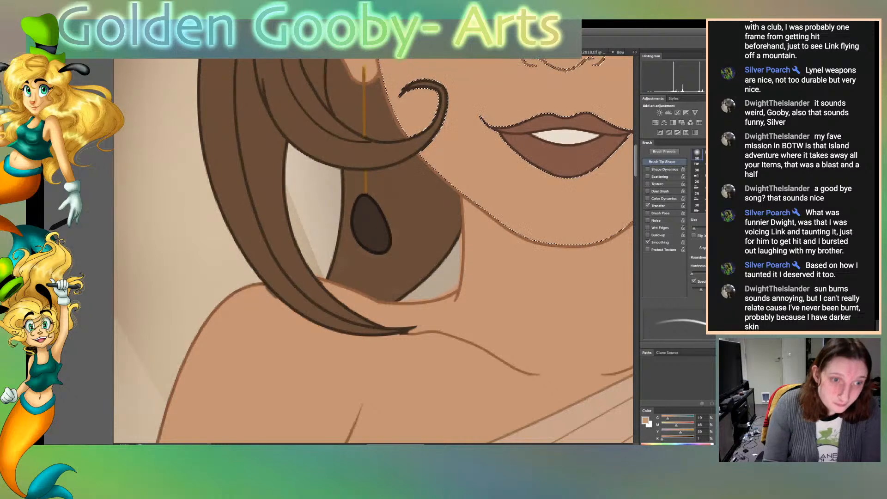
scroll(374, 249, "right", 10)
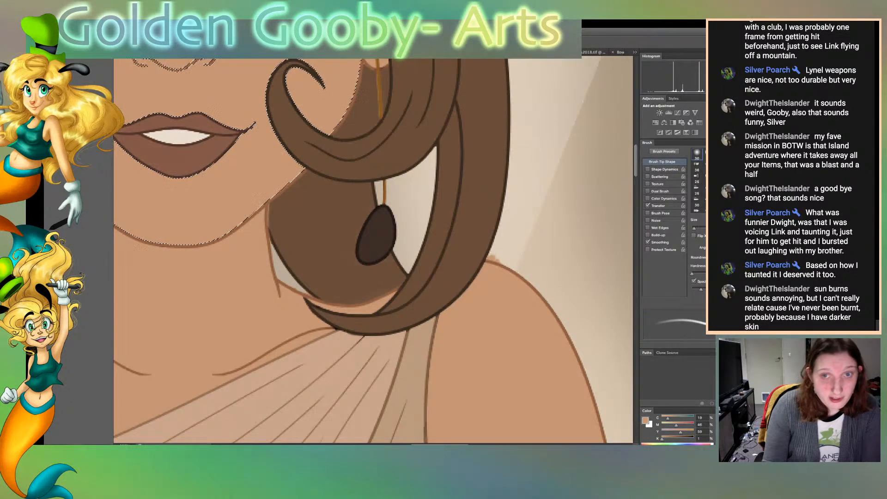
scroll(373, 249, "up", 5)
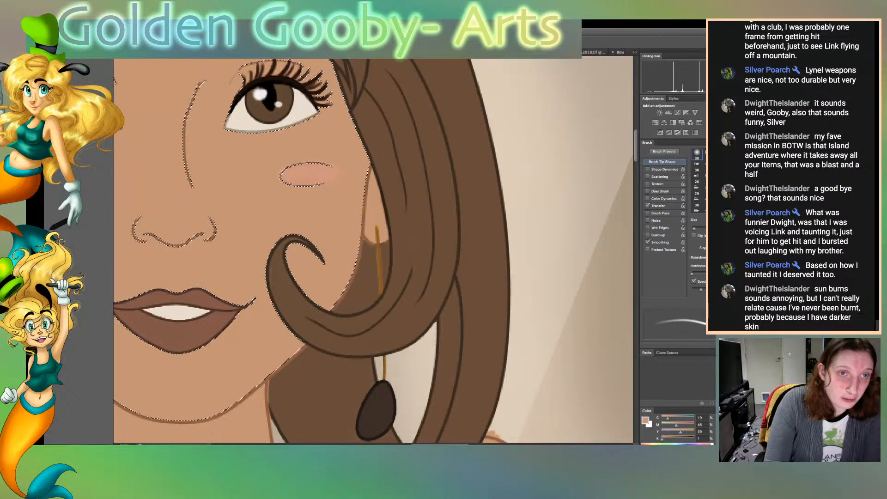
scroll(373, 251, "up", 5)
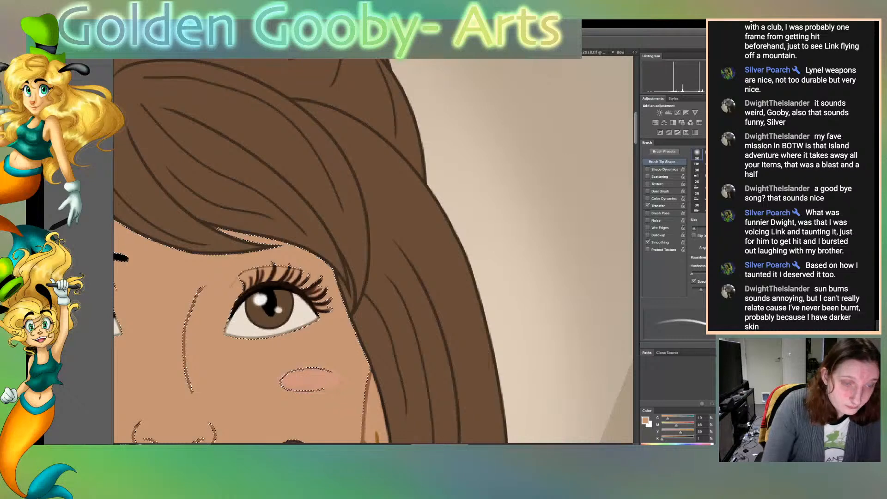
scroll(373, 250, "left", 7)
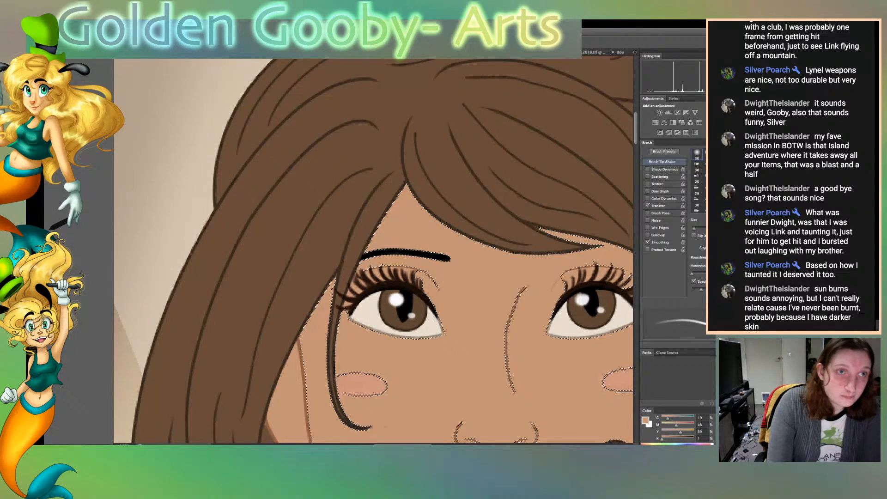
key("ctrl+d")
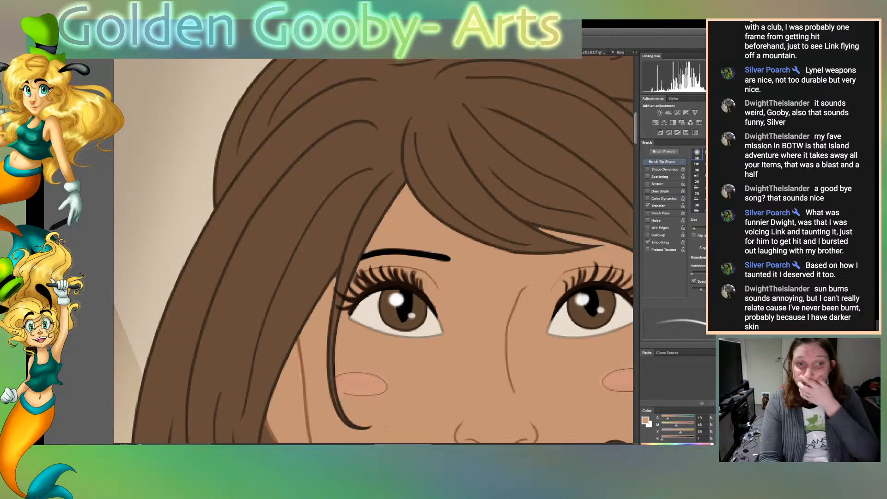
Select the long brown hair strands on both sides of the translucent sleeve hanging below the elbow
key("ctrl+0")
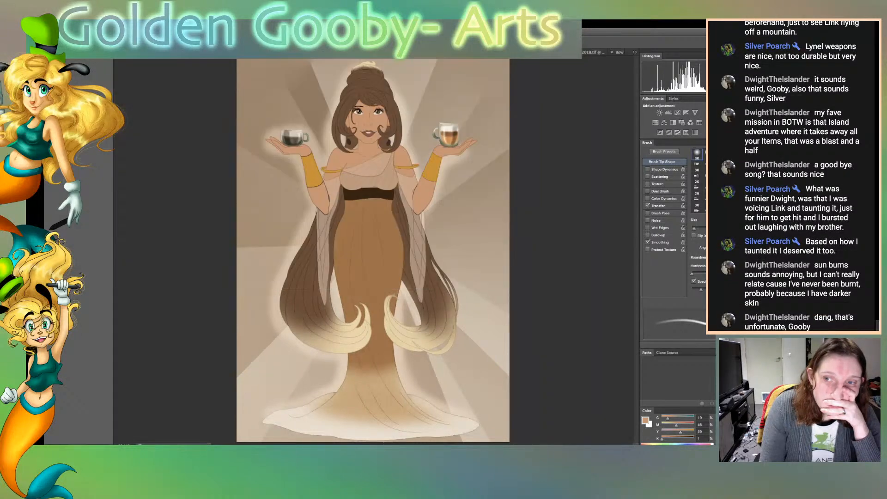
key("super+plus")
key("super+plus")
key("super+plus")
key("super+plus")
key("super+plus")
key("super+plus")
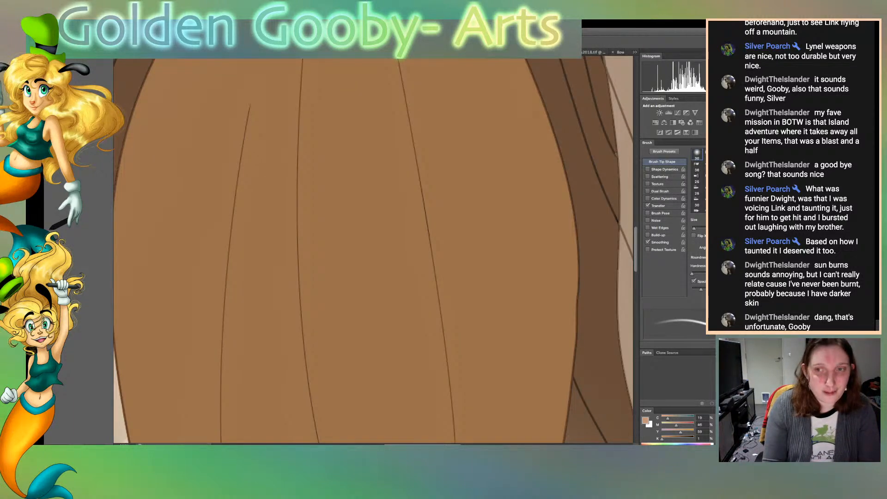
scroll(373, 250, "left", 5)
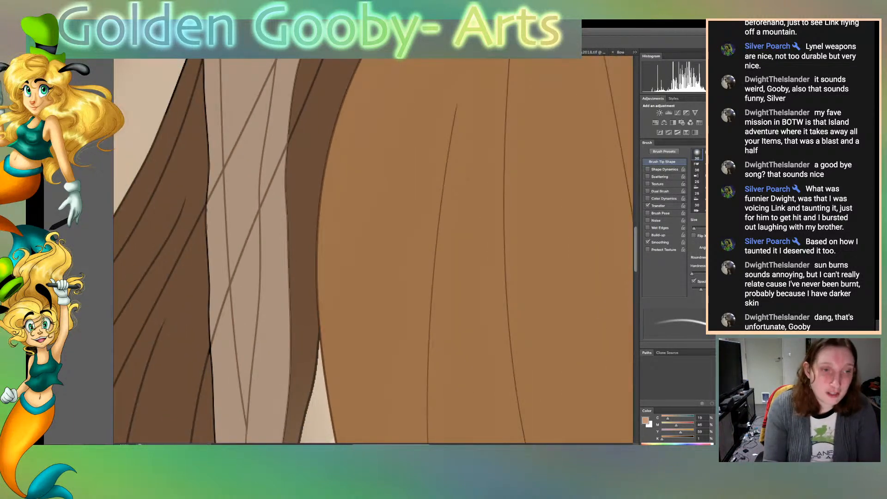
scroll(373, 250, "left", 4)
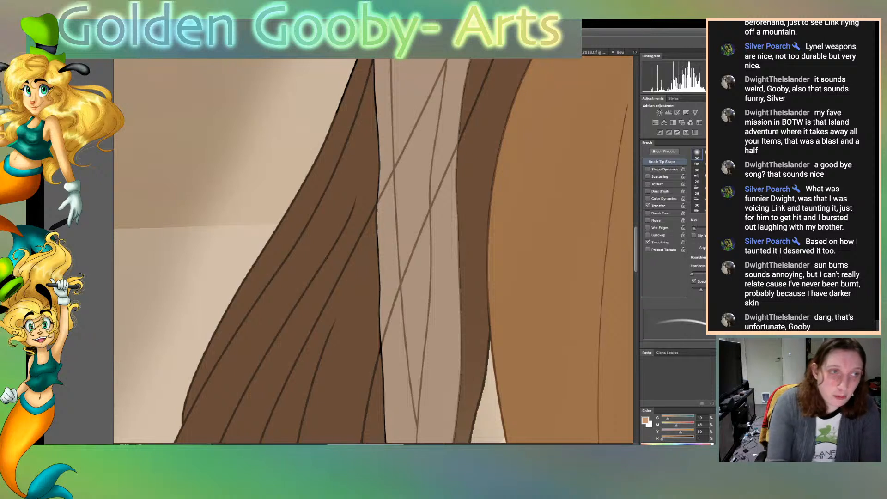
key("w")
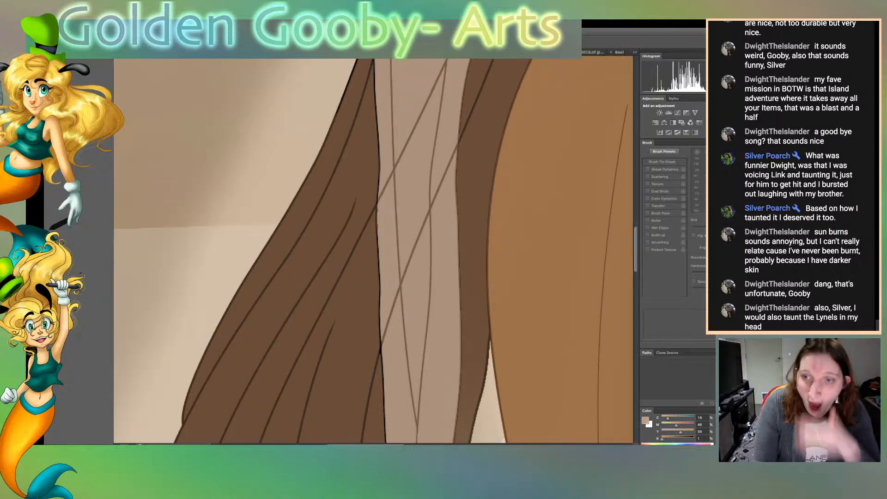
left_click(342, 259)
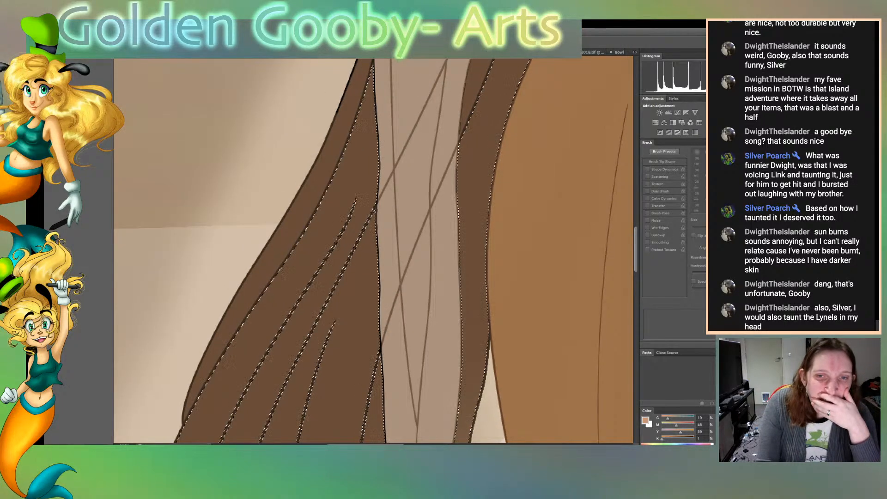
scroll(373, 250, "up", 10)
scroll(373, 249, "down", 15)
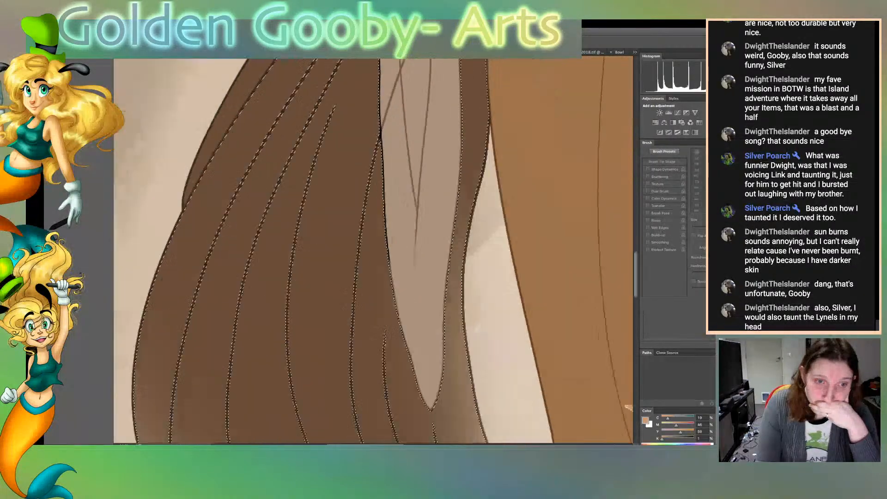
scroll(373, 250, "up", 10)
scroll(373, 249, "up", 7)
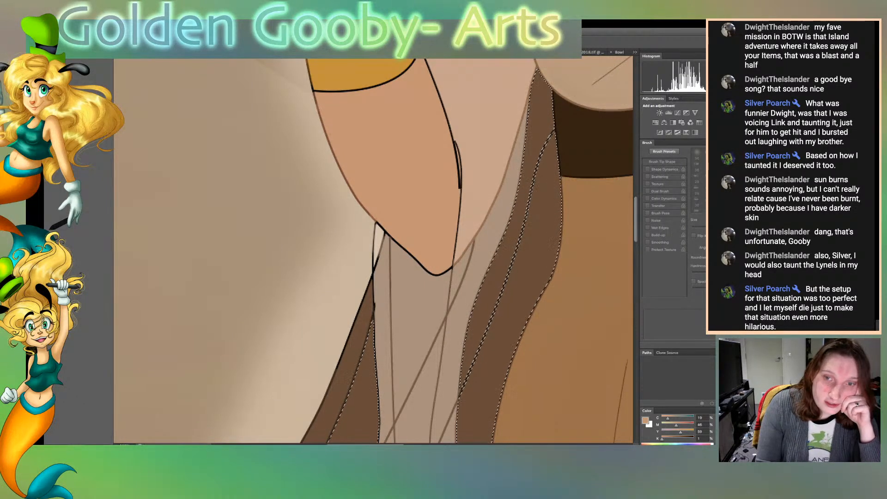
Sample the translucent sleeve's tone, brush it over the black outline where the sleeve meets the selected hair strands, and clear the selection
left_click(418, 323, "alt")
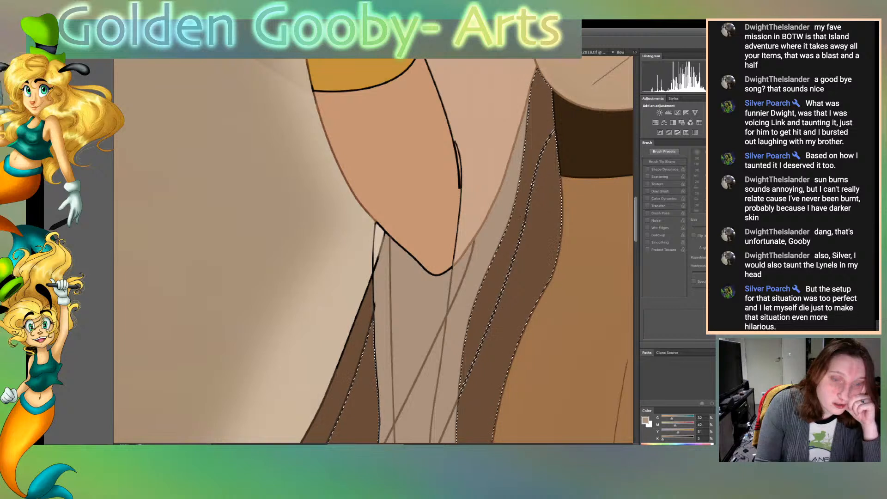
key("b")
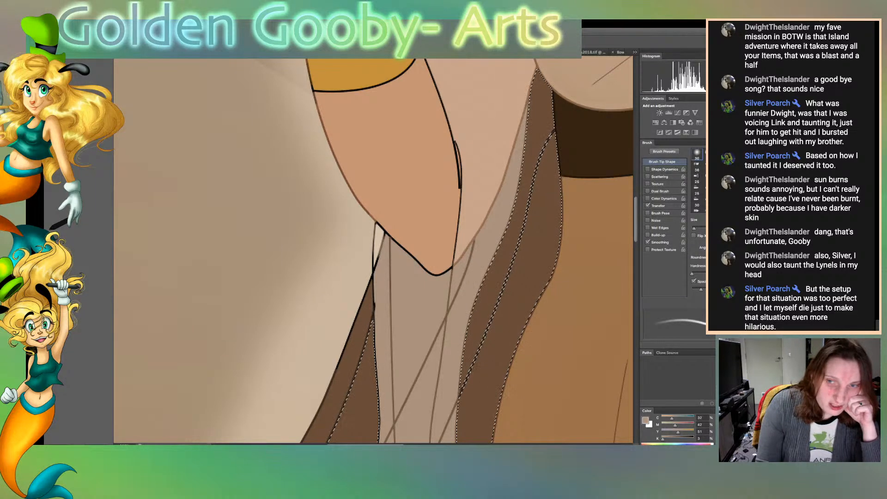
scroll(369, 249, "down", 5)
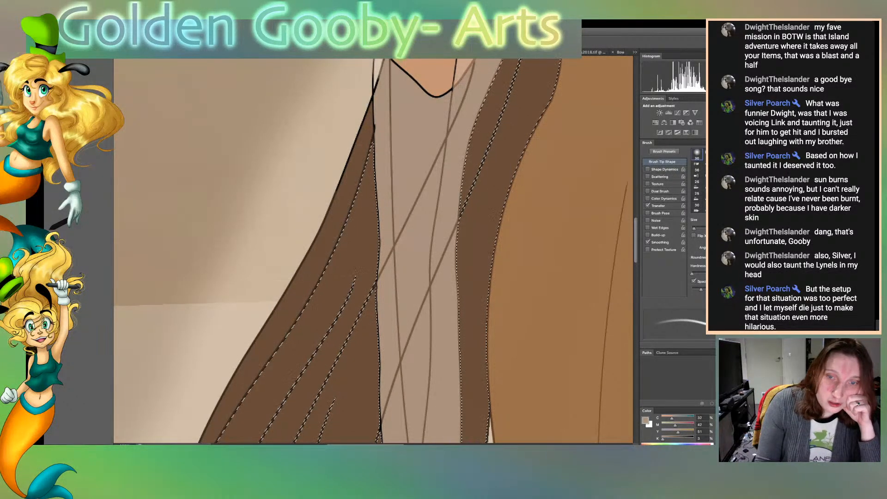
scroll(369, 249, "down", 5)
scroll(369, 250, "down", 1)
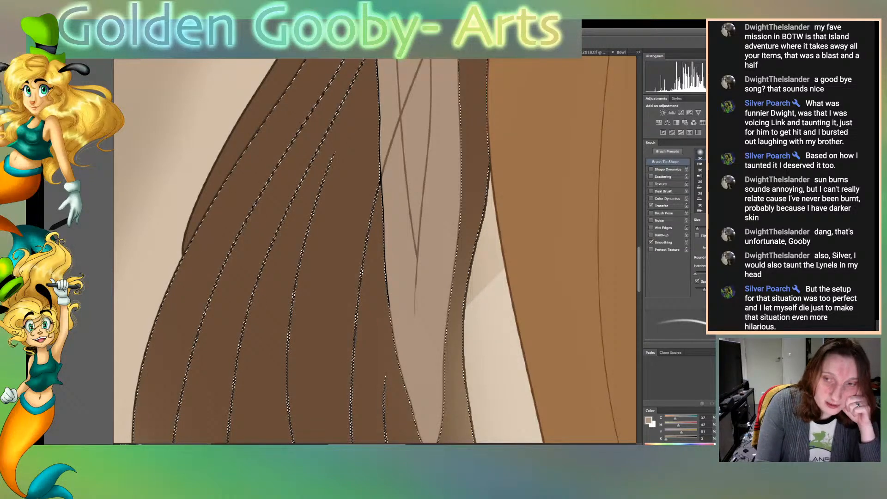
scroll(369, 249, "down", 7)
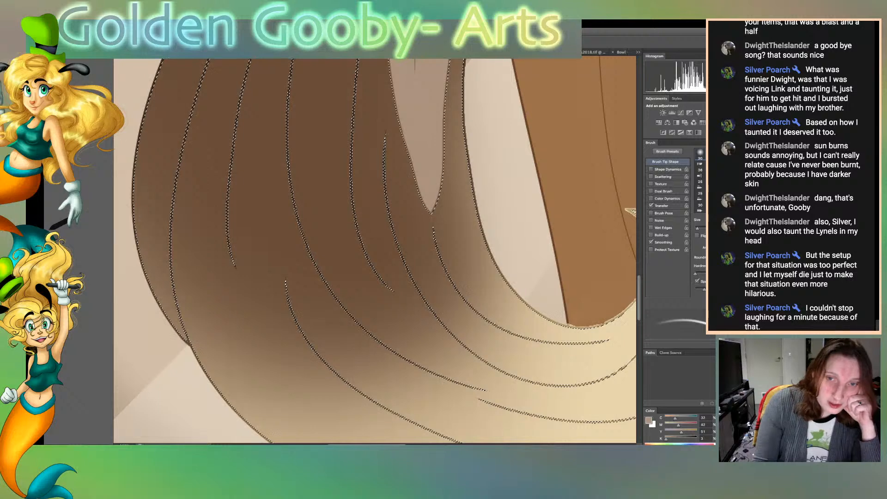
scroll(374, 251, "up", 1)
scroll(375, 251, "up", 10)
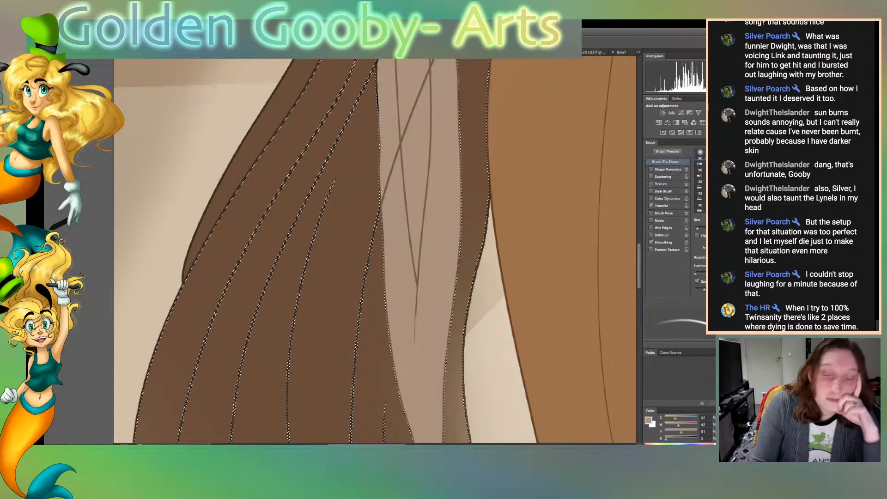
scroll(374, 251, "up", 5)
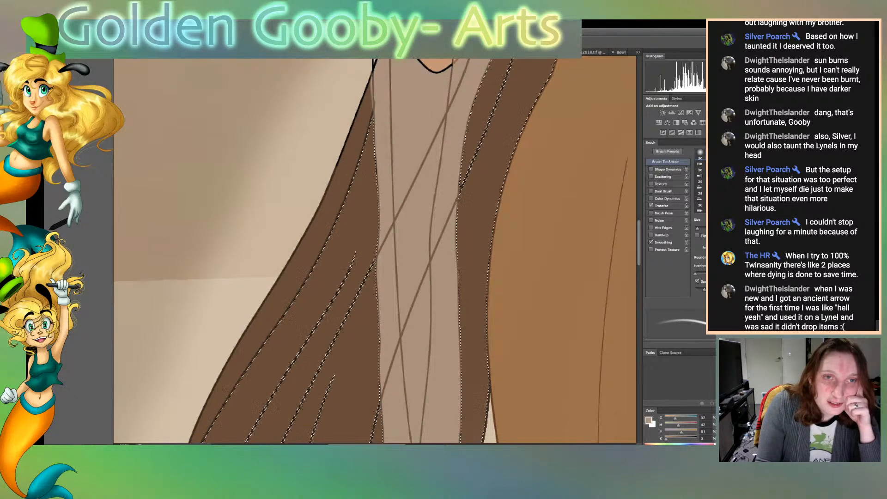
scroll(374, 249, "up", 3)
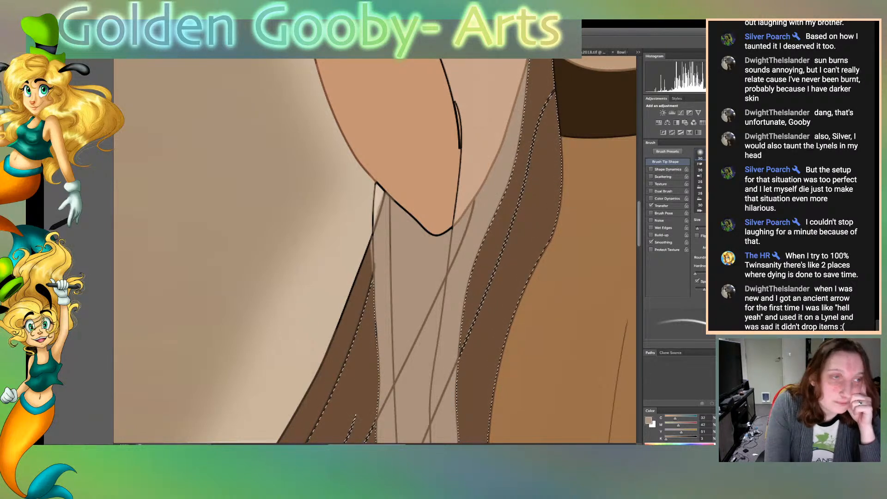
key("ctrl+d")
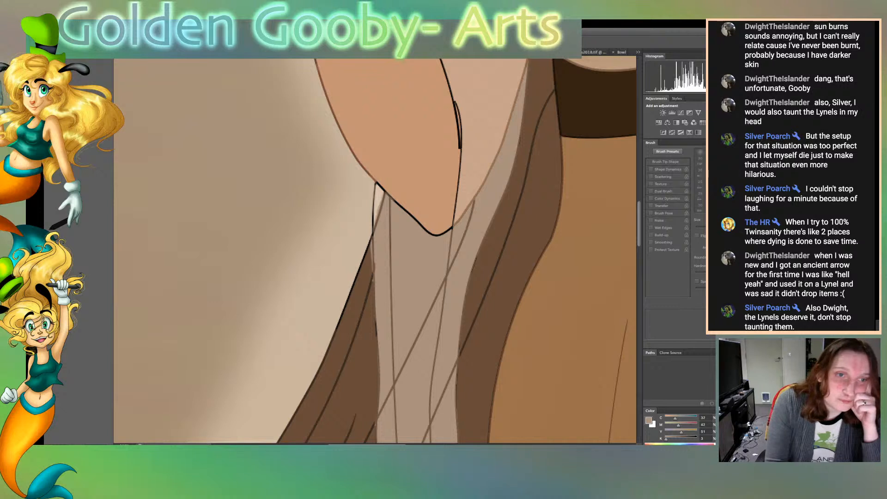
Select the background beside the hanging hair and brush its sampled light beige over the short black line below the elbow
left_click(305, 240)
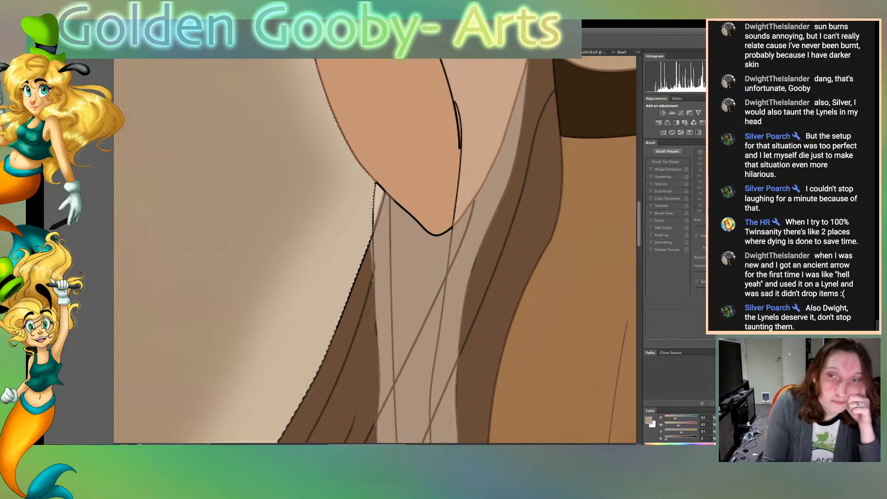
left_click(277, 259, "alt")
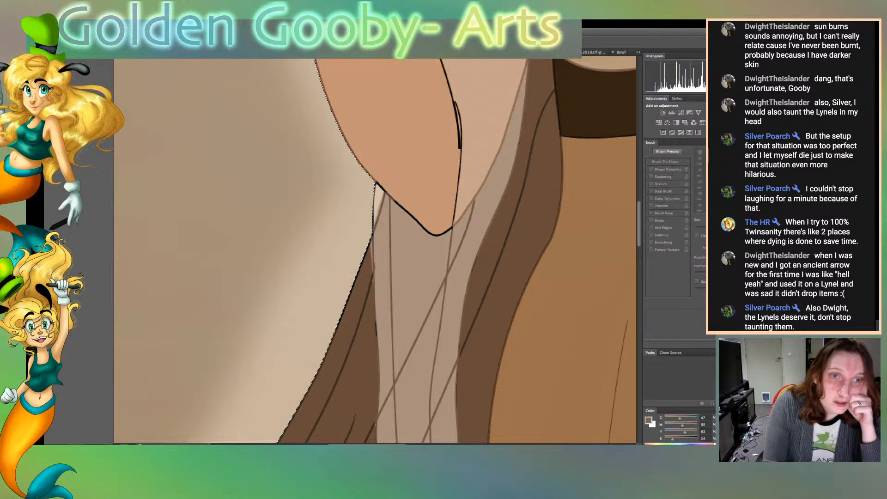
left_click(332, 258, "alt")
key("b")
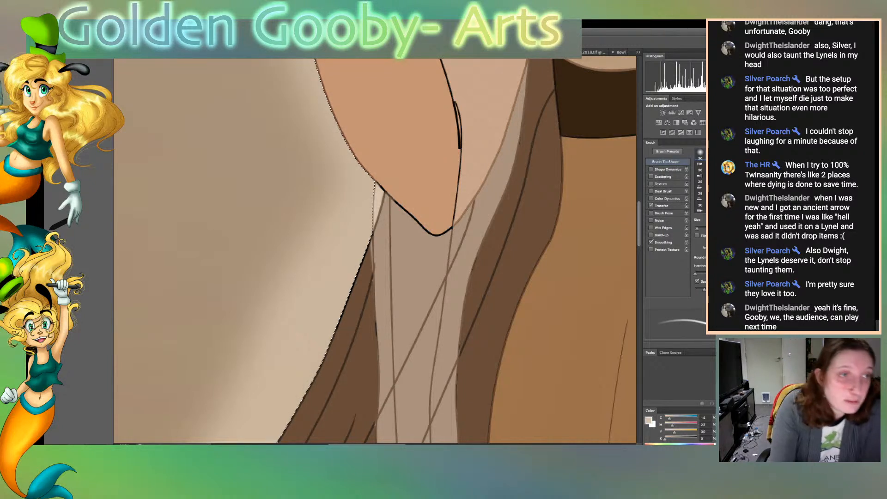
Sample the hanging hair's brown and brush it along the black outer outline of the strand below the elbow
key("w")
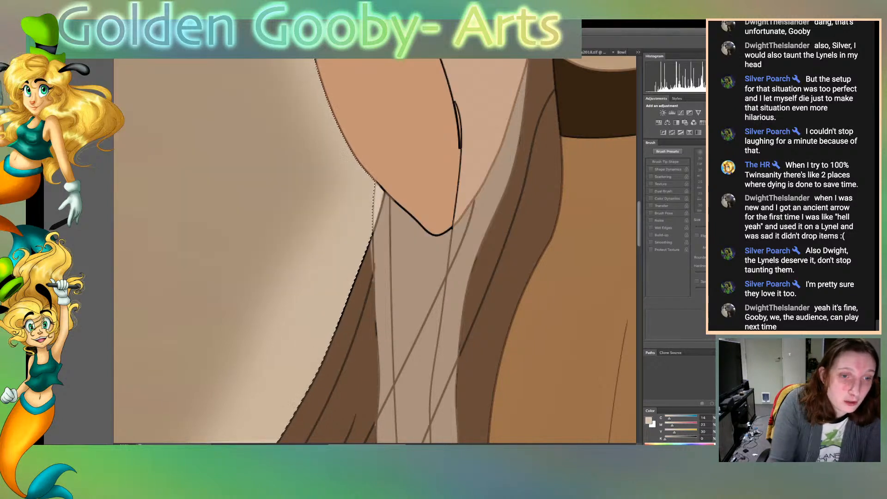
key("b")
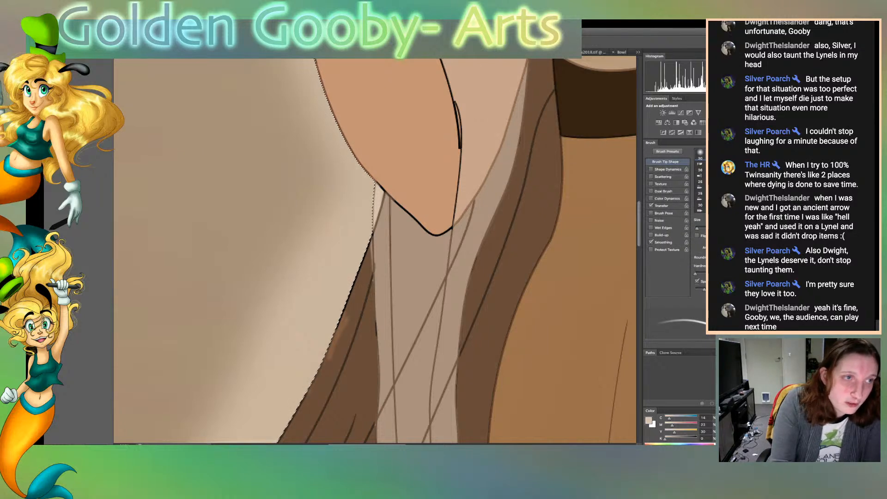
key("w")
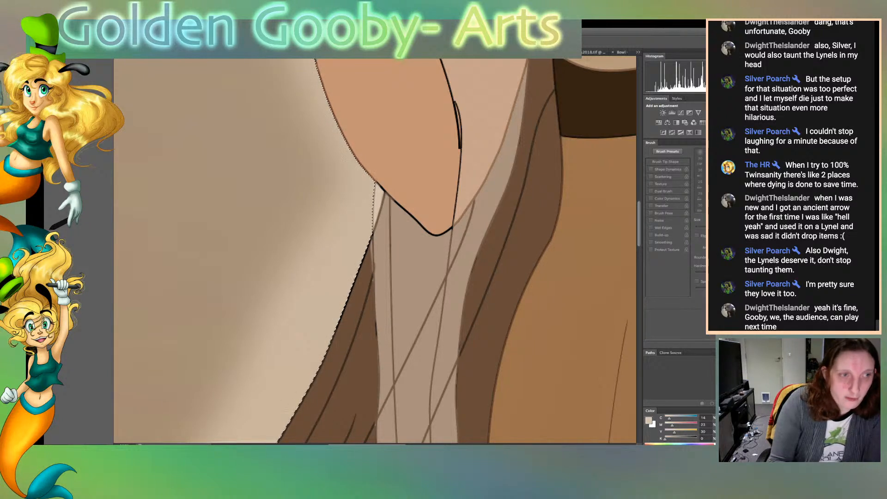
left_click(345, 354)
key("b")
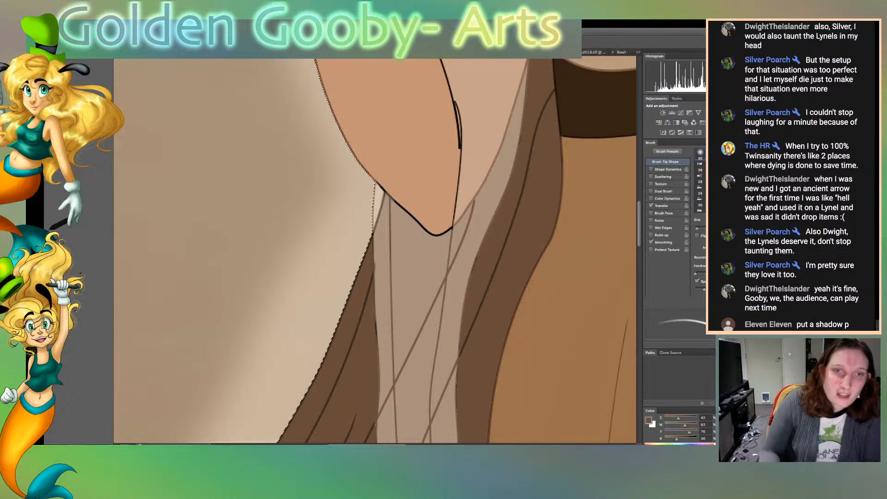
Select the brown dress around the pale hair curls, sample its brown, and touch up the dress edge against the nearer curl
scroll(374, 249, "down", 5)
scroll(374, 249, "down", 10)
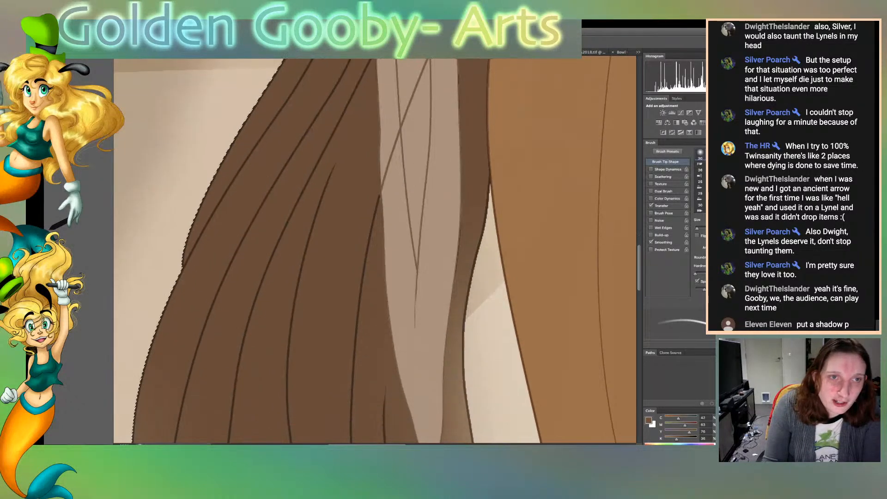
scroll(374, 249, "down", 6)
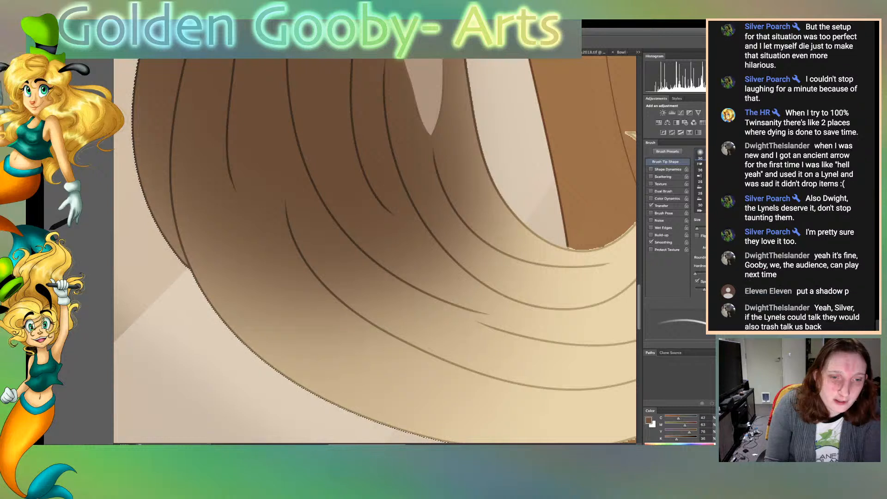
scroll(374, 249, "down", 8)
scroll(374, 249, "right", 2)
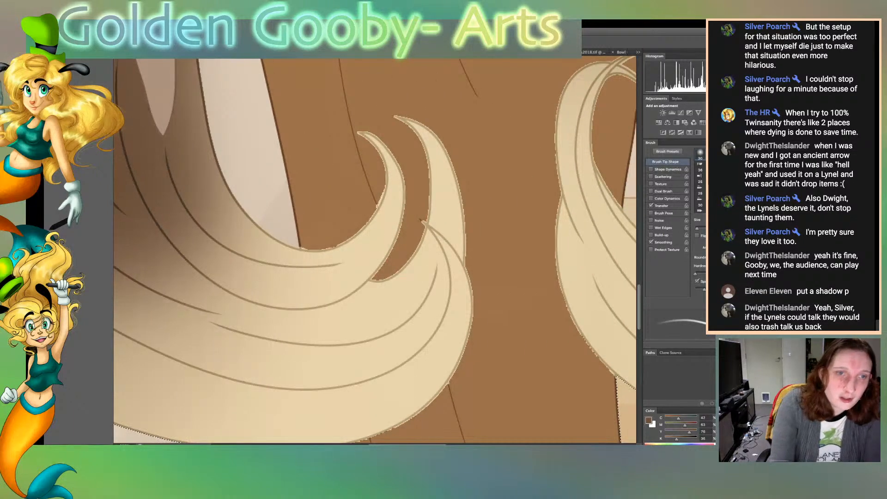
key("l")
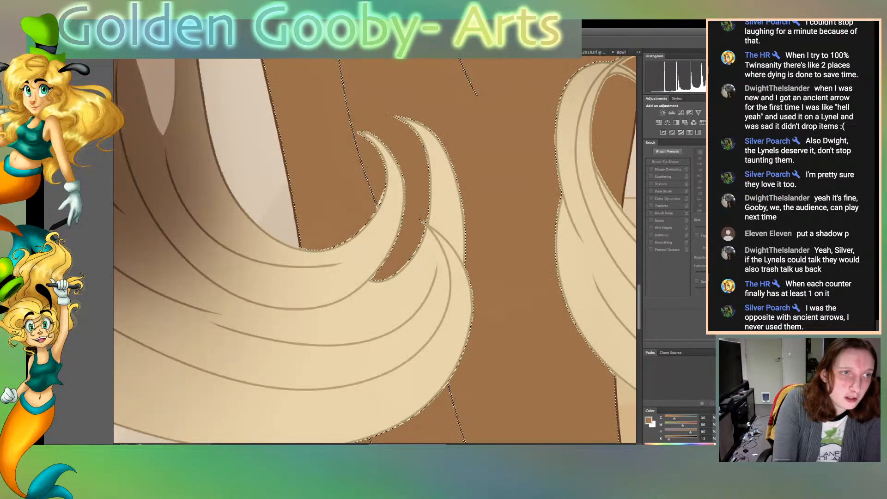
key("b")
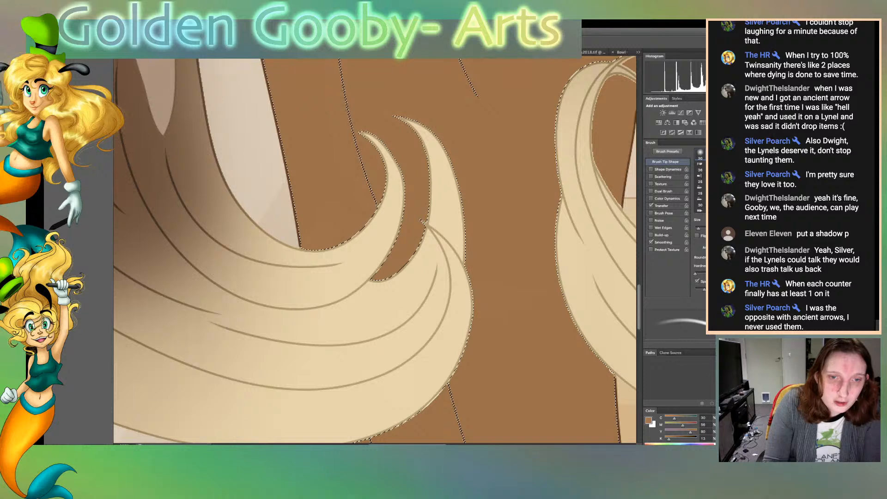
Select the small dress areas inside the opposite curl's hooked tip, brush them with the dress brown using a larger brush, and deselect
scroll(374, 250, "down", 5)
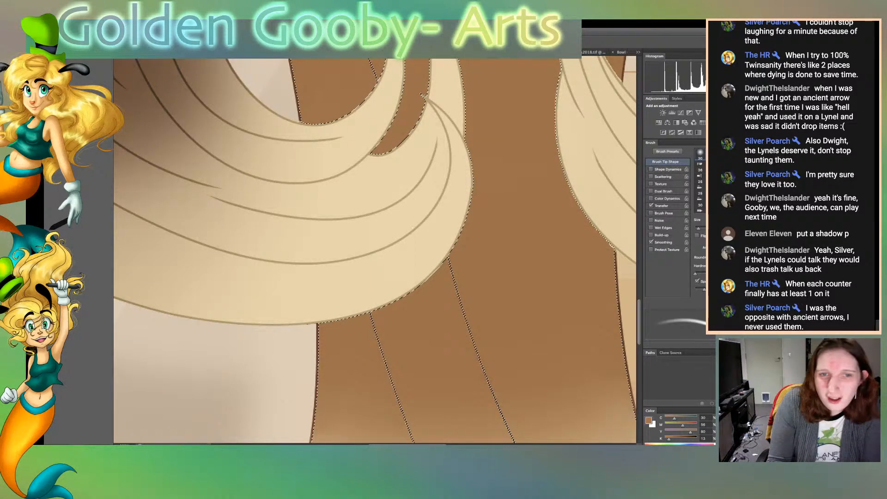
scroll(375, 251, "right", 6)
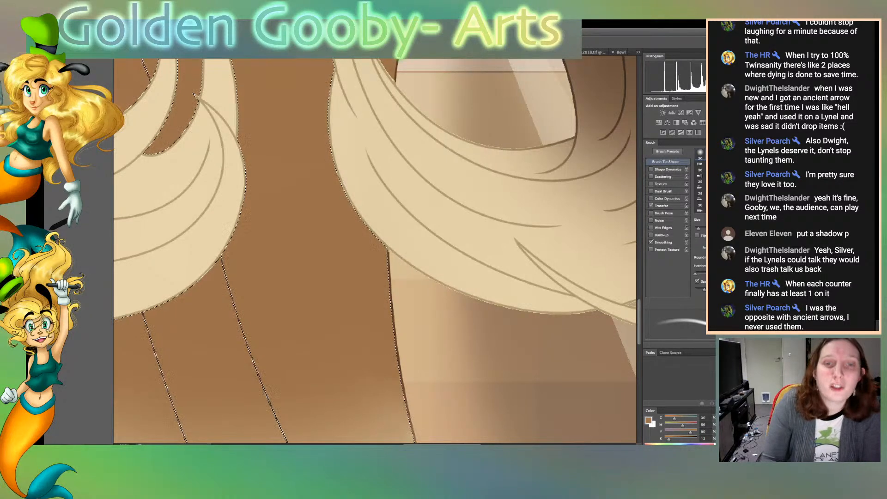
scroll(375, 251, "up", 6)
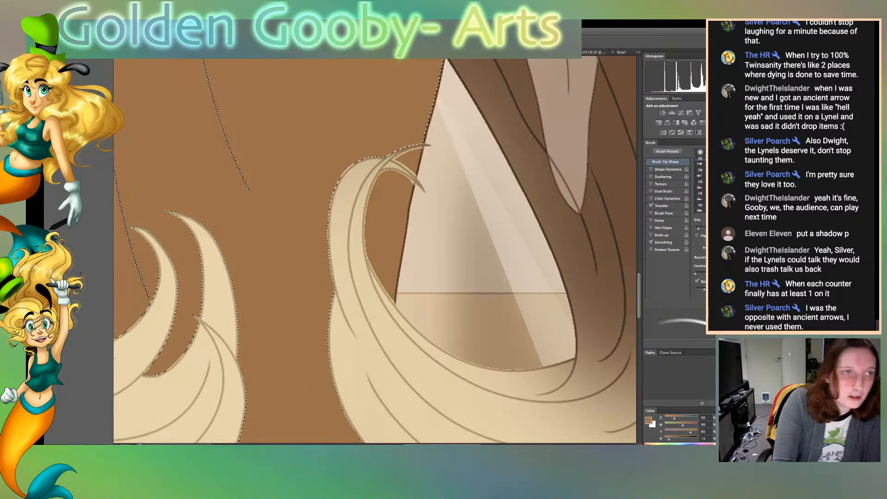
key("w")
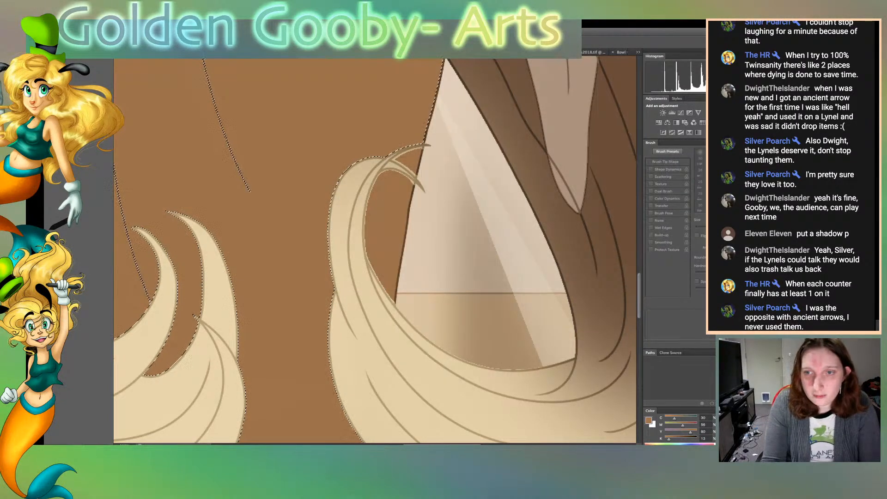
left_click(410, 162)
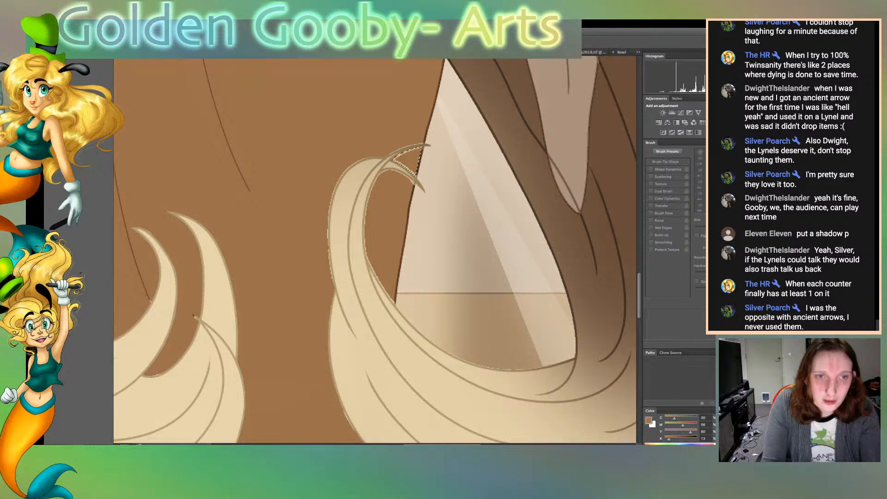
left_click(387, 227, "shift")
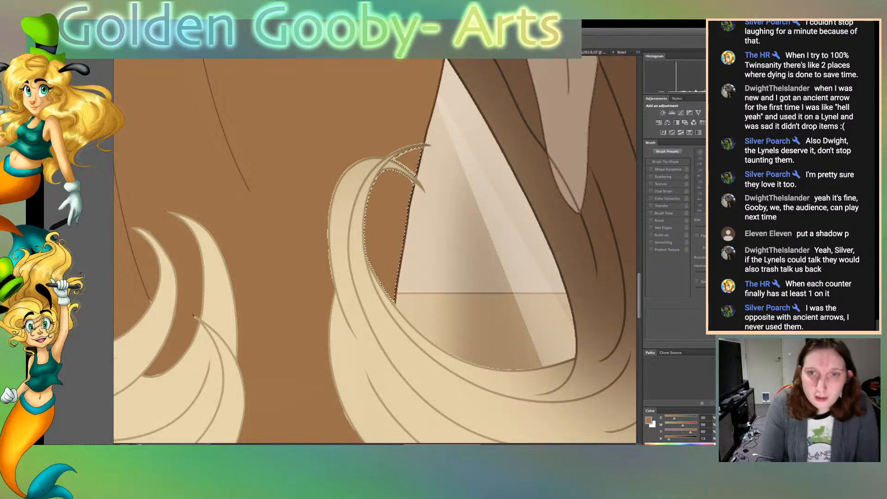
key("b")
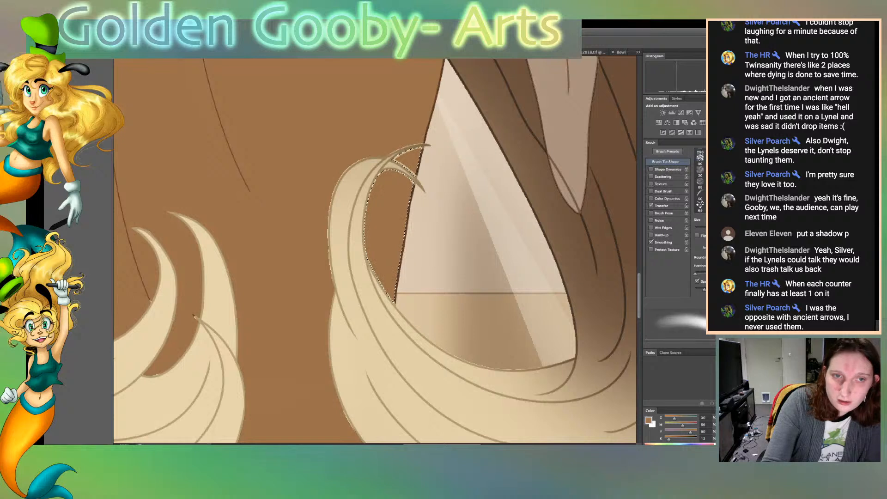
key("]")
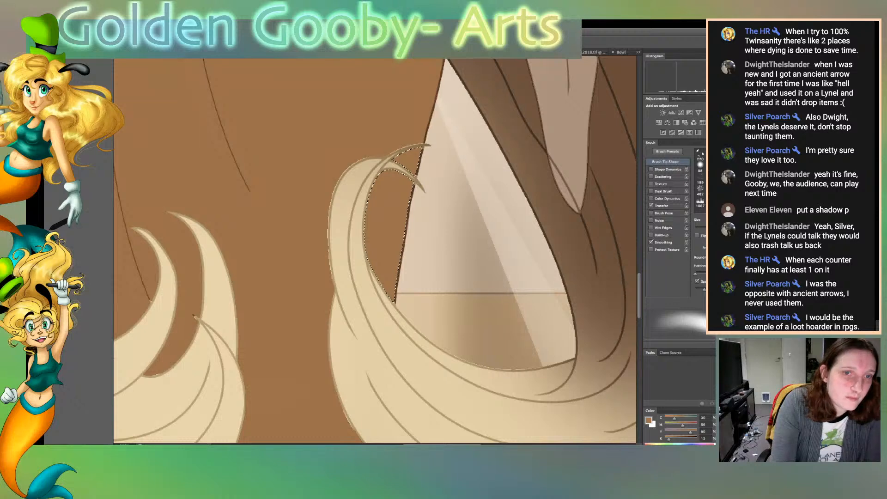
key("ctrl+d")
Try to dab the dress brown with a smaller brush over the dress edge at the curl's tips and base
key("[")
key("[")
key("[")
key("[")
key("[")
key("[")
key("[")
key("[")
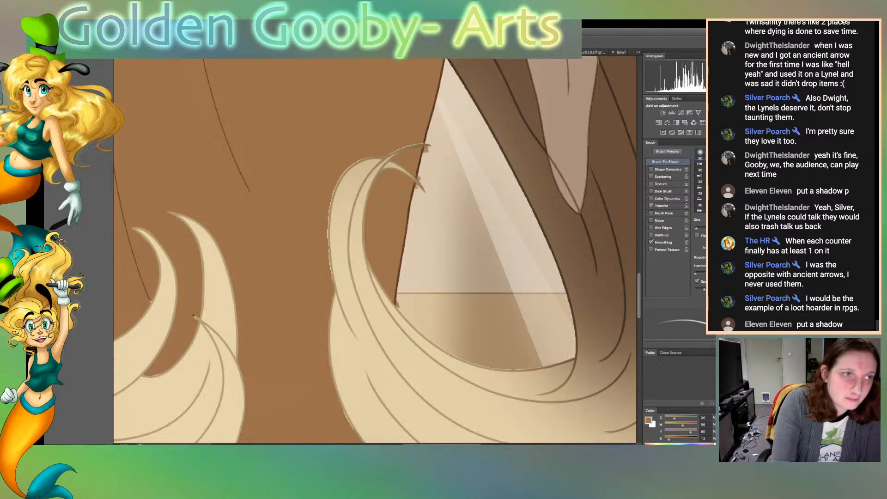
key("w")
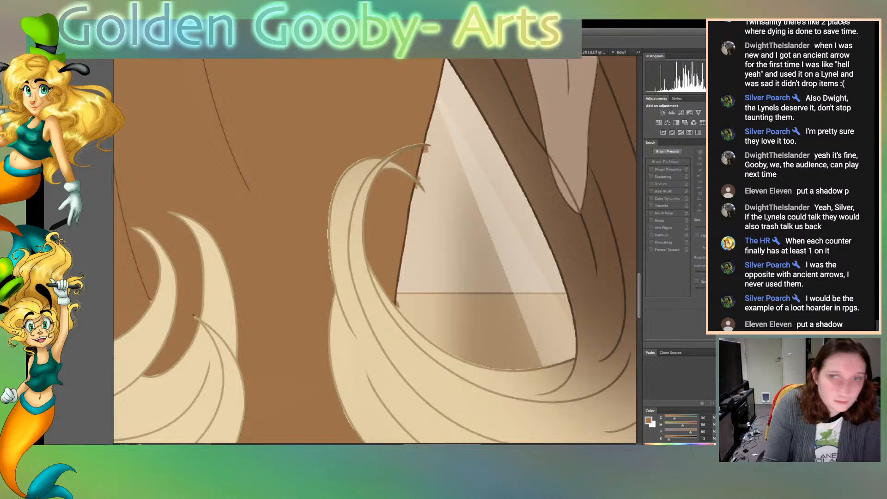
left_click(471, 222)
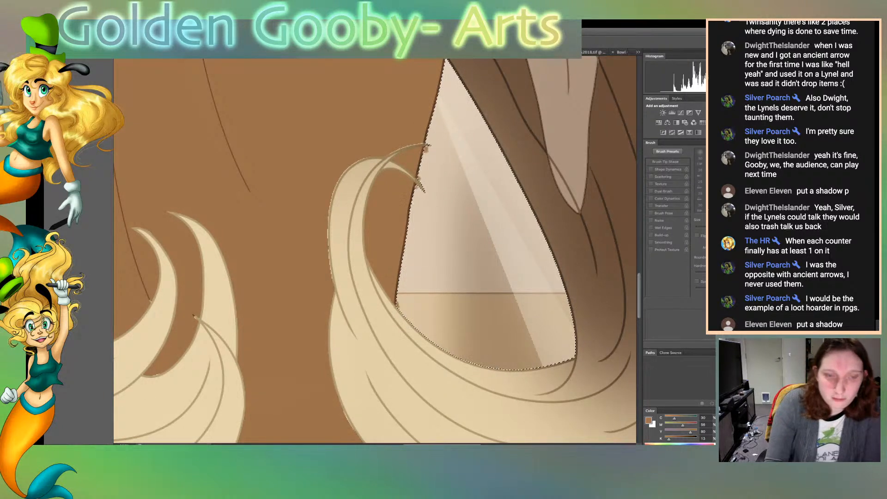
key("ctrl+d")
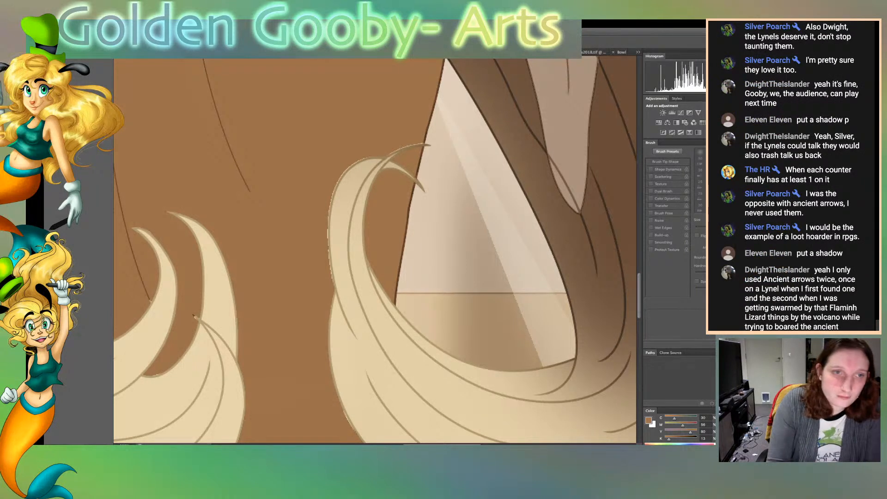
Select the brown dress around the pale hair curls and touch up its edge with a larger brush
left_click(286, 241)
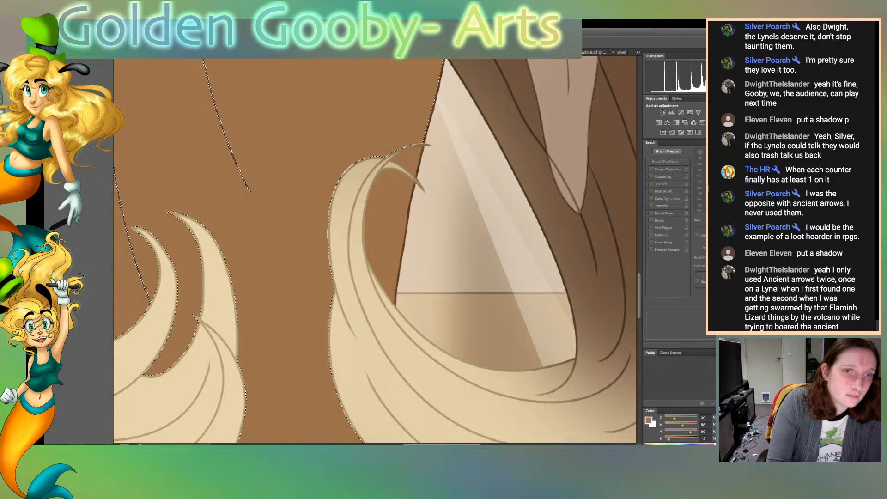
key("b")
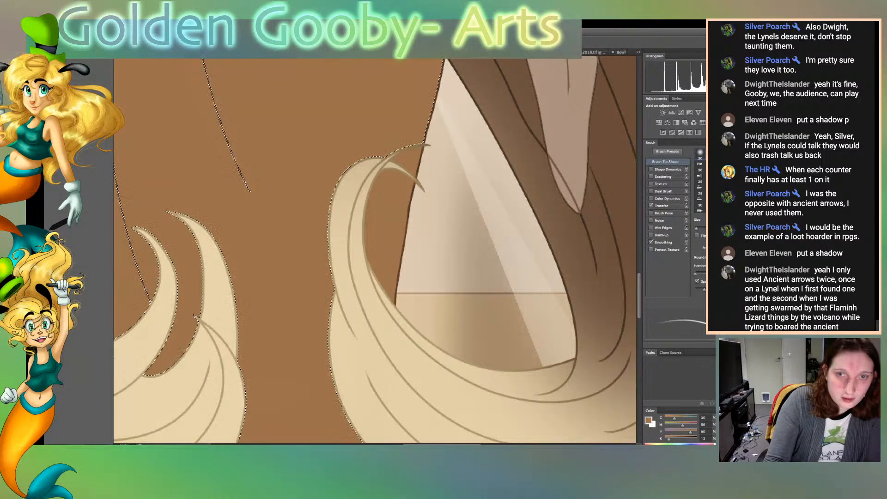
key("bracketright")
key("bracketright")
key("bracketright")
key("bracketright")
key("bracketright")
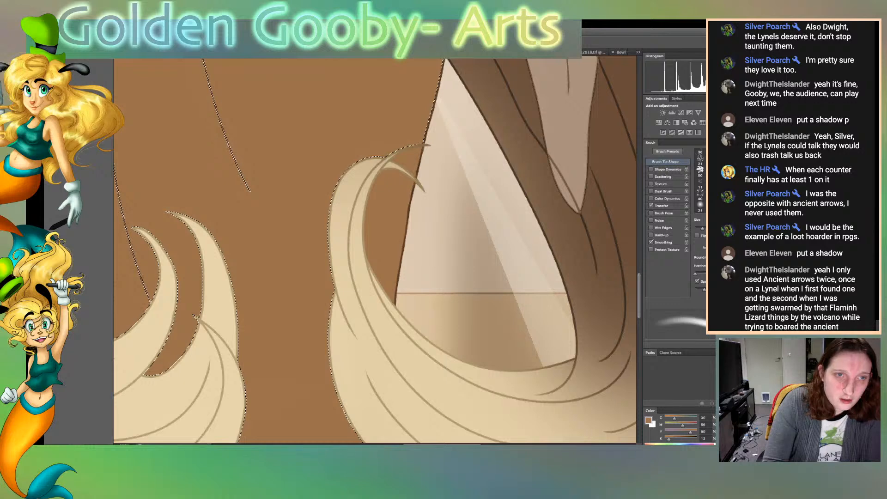
scroll(374, 250, "down", 5)
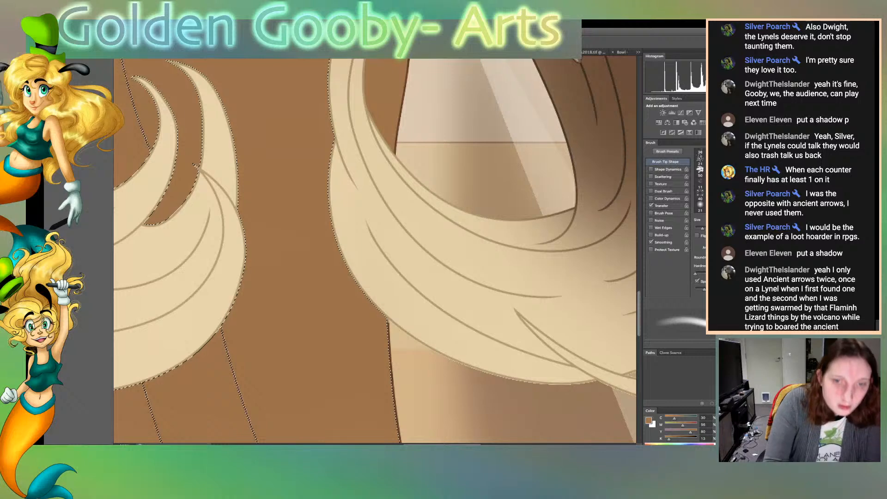
Select the background below the pale curl and the gap inside the hair's lower loop to clear stray paint, deselecting each
key("w")
left_click(462, 401)
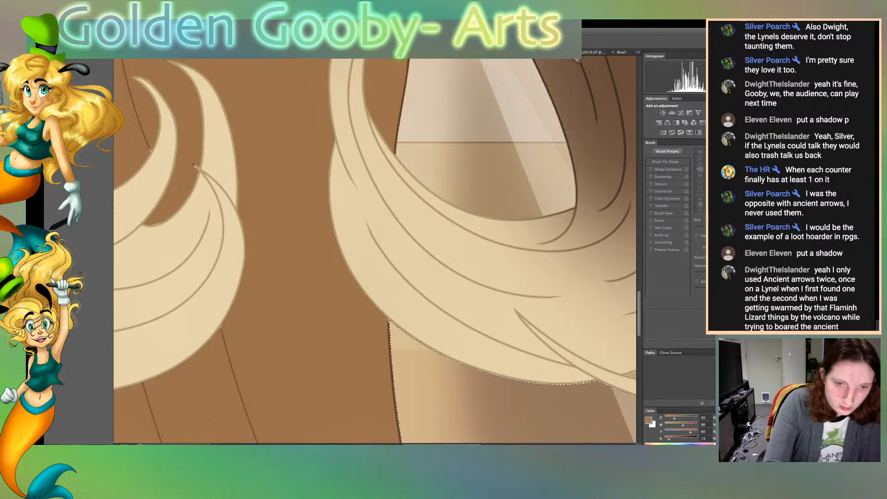
key("ctrl+d")
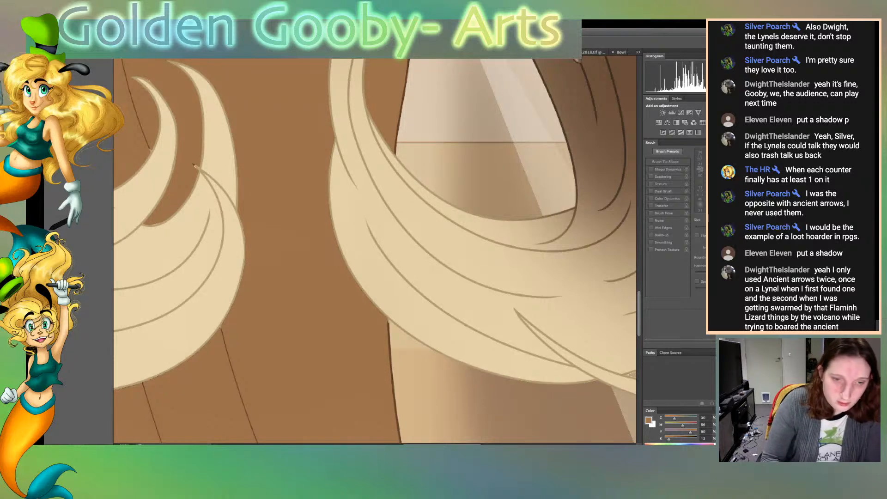
scroll(374, 250, "right", 10)
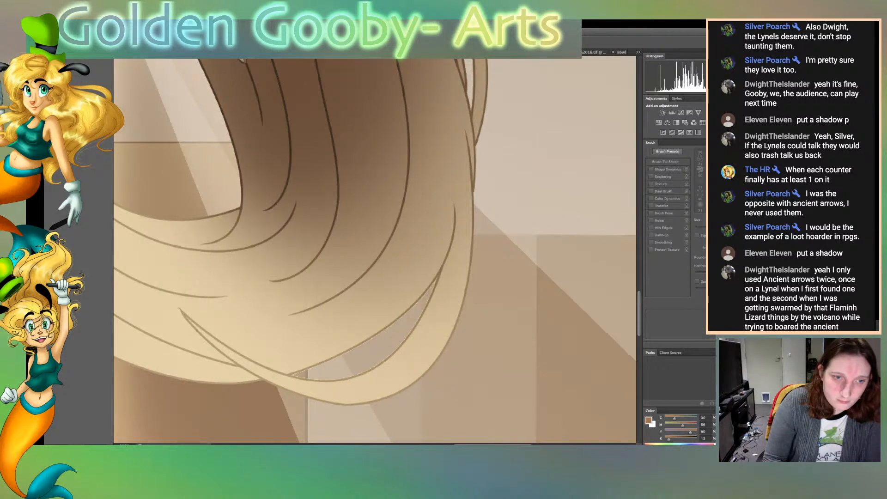
left_click(392, 343)
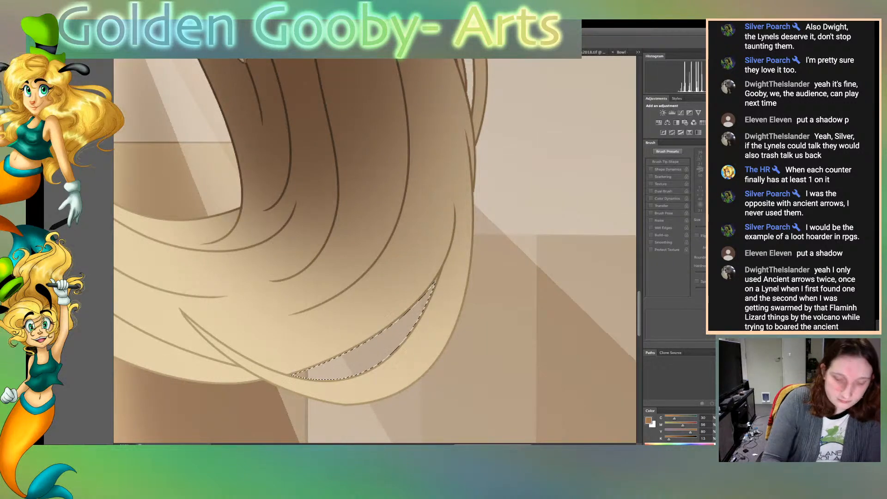
key("ctrl+d")
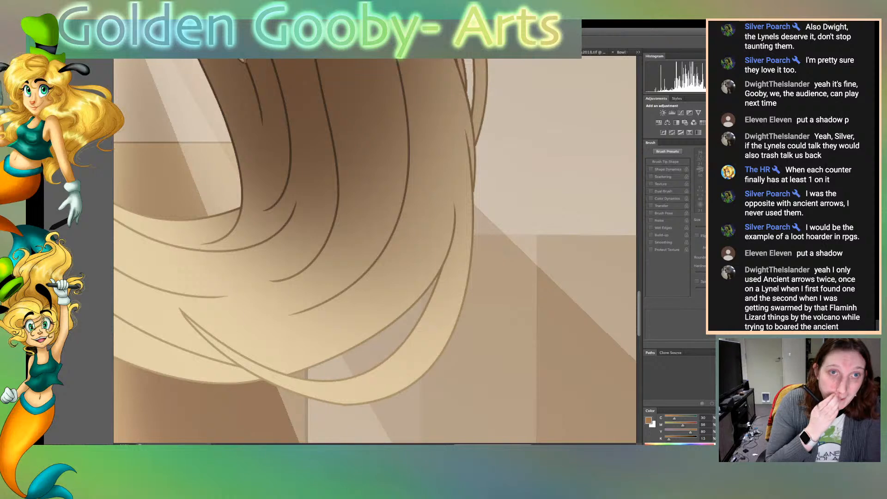
Select the two narrow gaps between the outer hair strands beside the sleeve to clear stray paint, and deselect
scroll(374, 249, "up", 6)
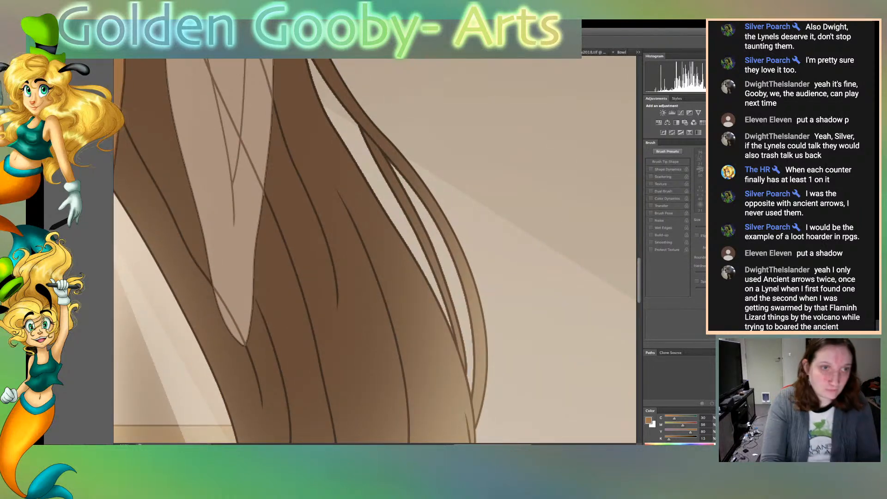
left_click(402, 227)
left_click(454, 273, "shift")
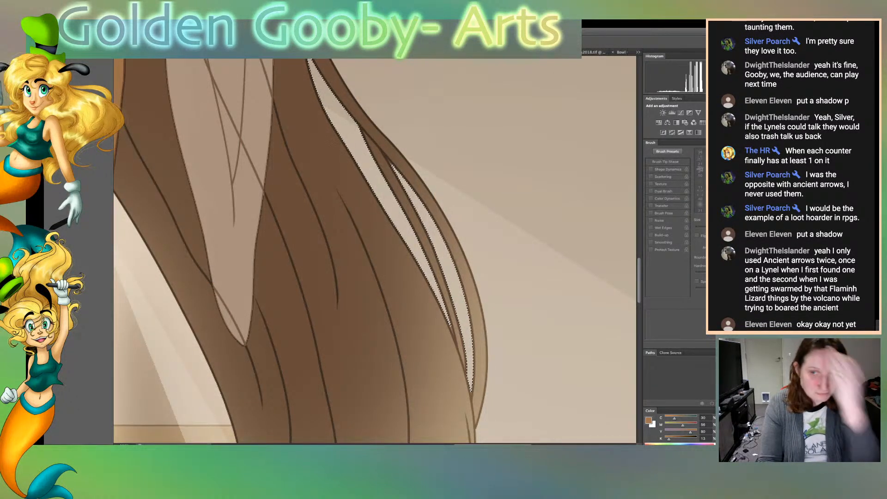
key("super+d")
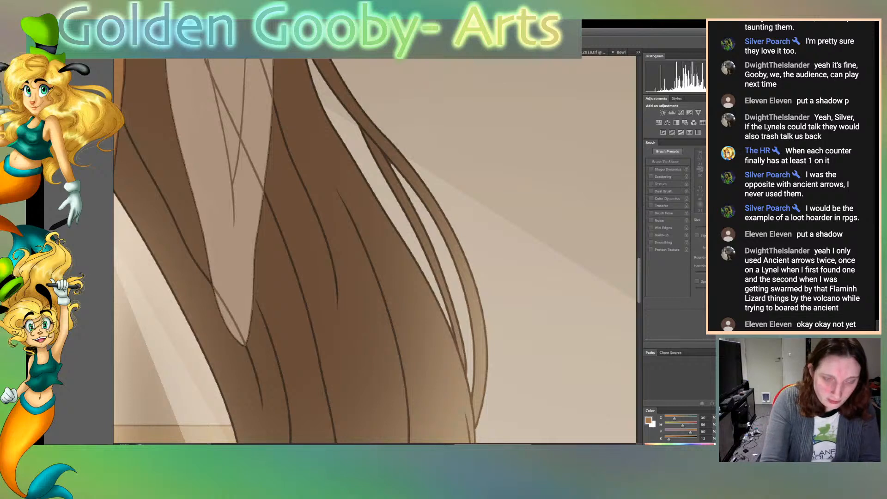
Fit the whole illustration in view and delete the faint café picture behind the dress hem
key("super+0")
key("super+0")
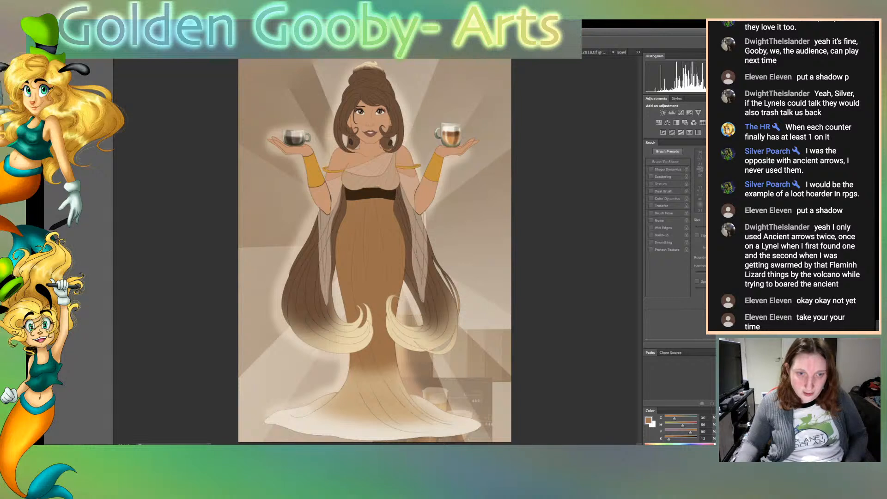
key("Delete")
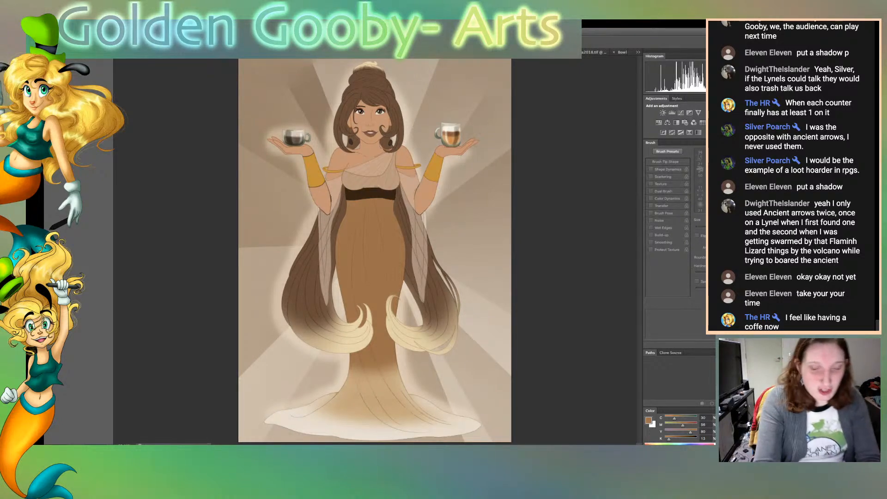
Select the sheer sleeve beside the forearm, sample the skin tone, and brush it over the forearm's black outline with a smaller brush
key("super+plus")
key("super+plus")
key("super+plus")
key("super+plus")
key("super+plus")
key("super+plus")
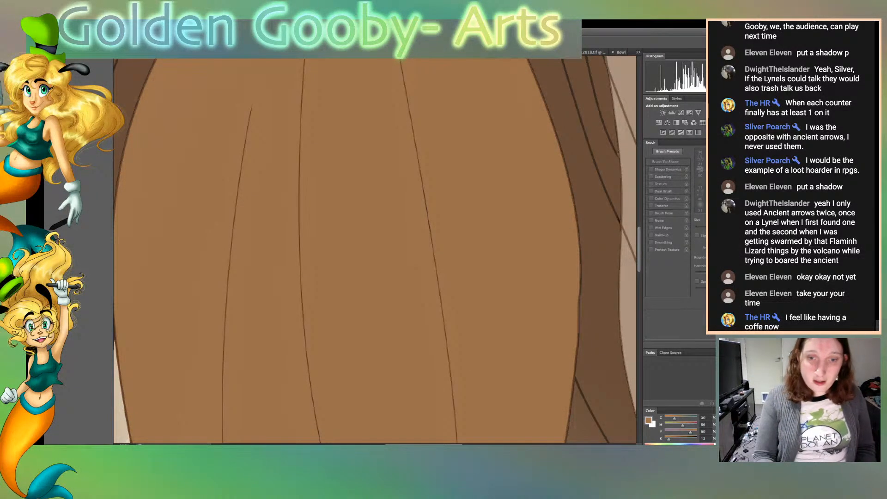
scroll(375, 249, "left", 5)
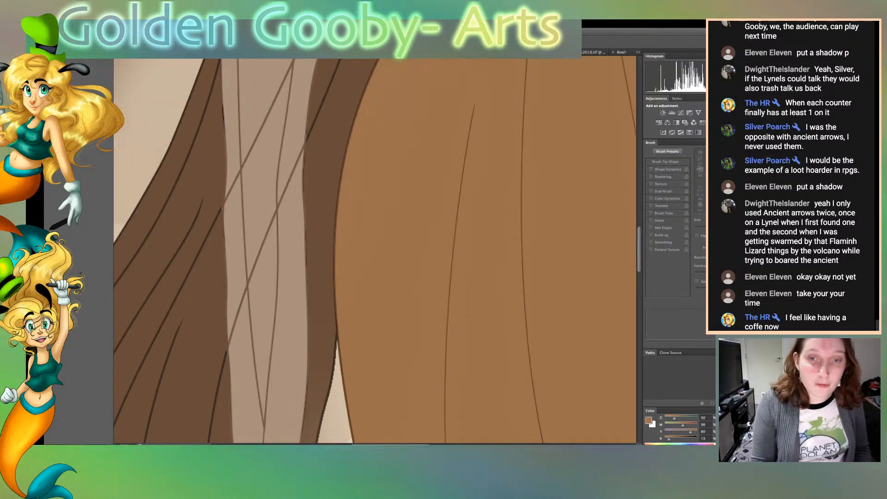
scroll(375, 249, "up", 8)
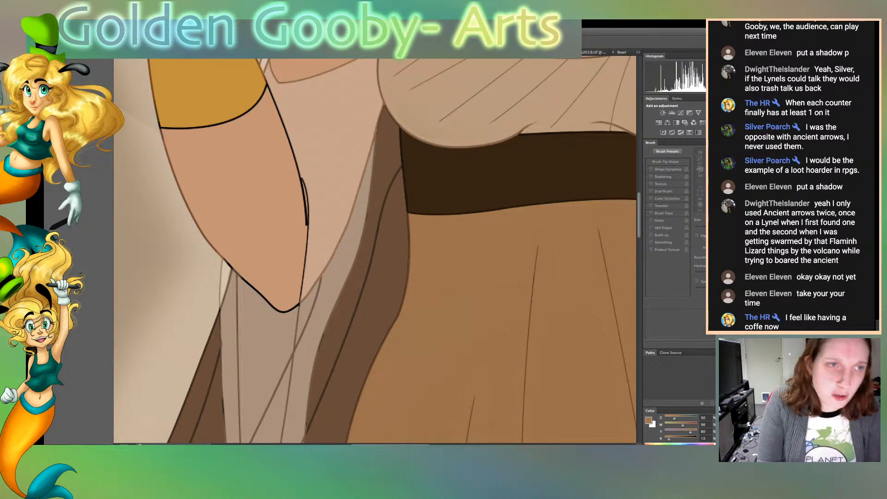
left_click(329, 162)
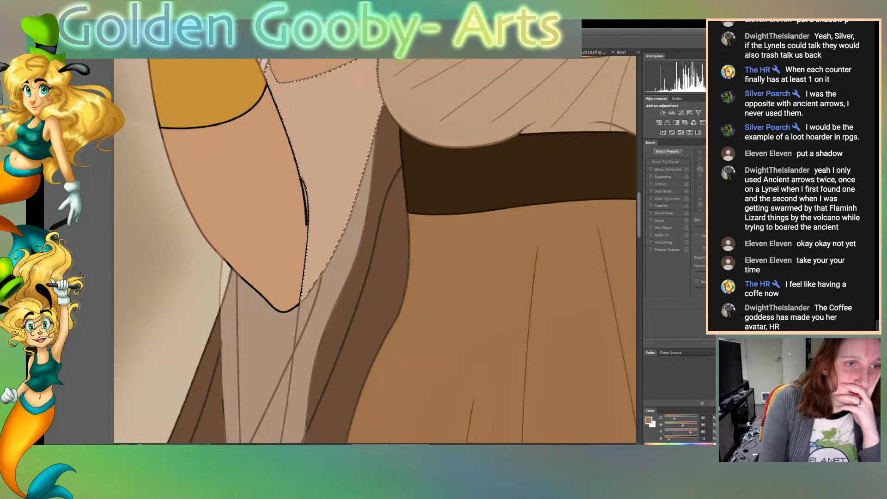
left_click(259, 199, "alt")
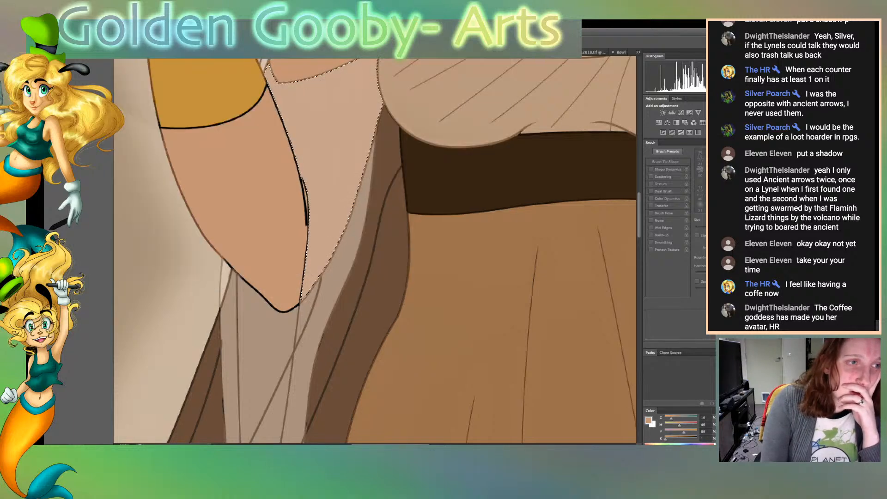
key("e")
key("b")
key("bracketleft")
key("bracketleft")
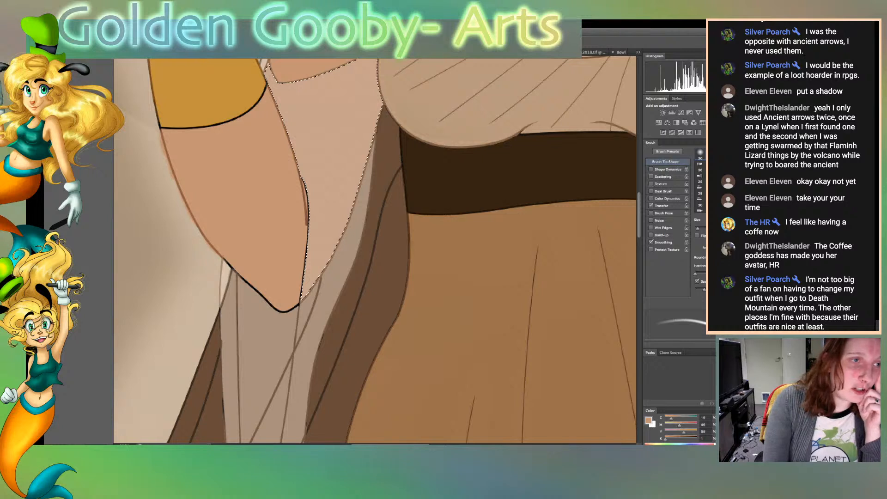
Sample the forearm cuff's gold, brush it along the cuff's outer outline, and select the background beside the arm to clear the spill
left_click(208, 97, "alt")
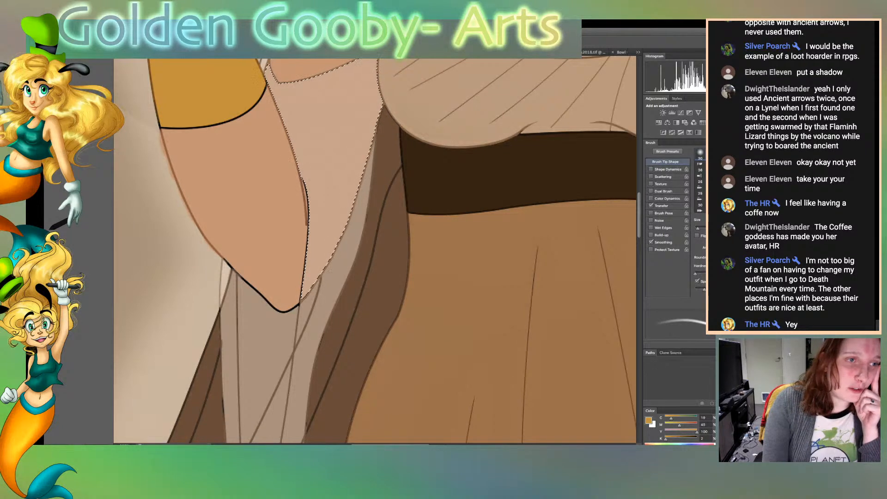
left_click_drag(159, 125, 146, 60)
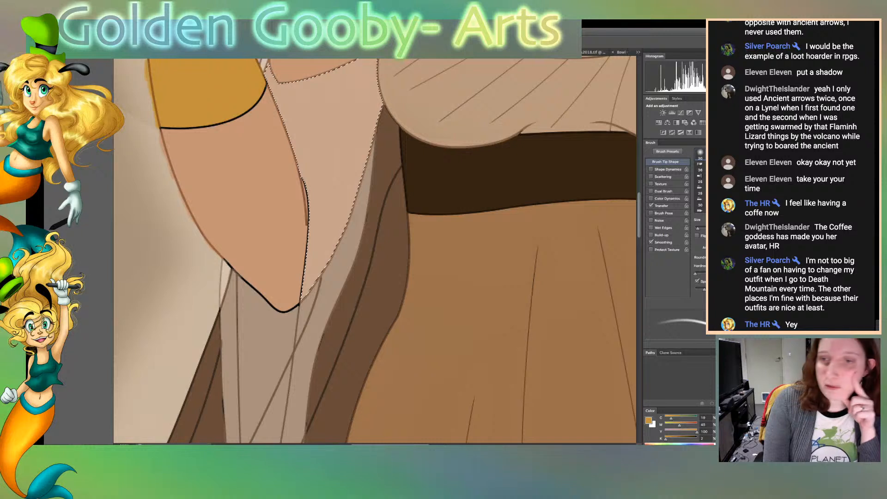
key("w")
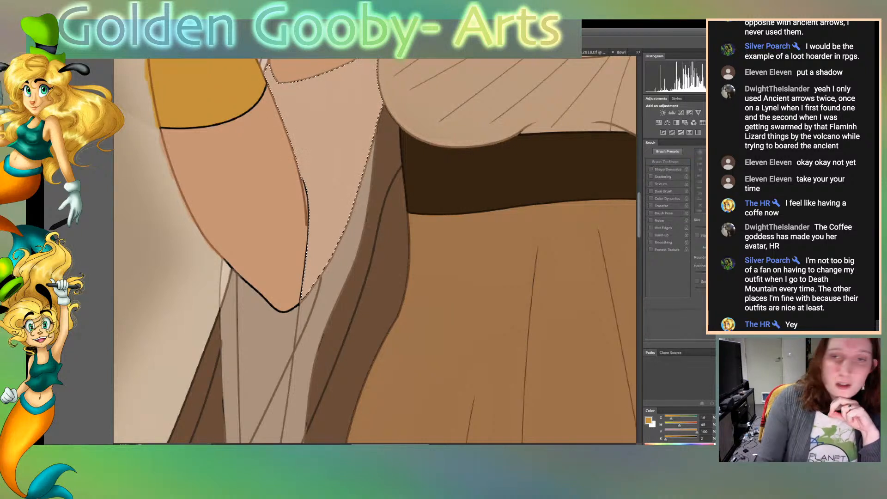
key("ctrl+d")
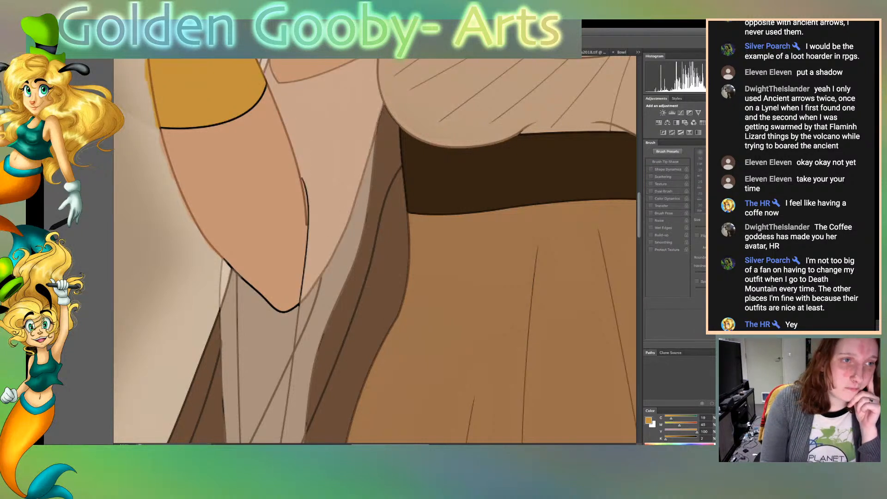
left_click(155, 222)
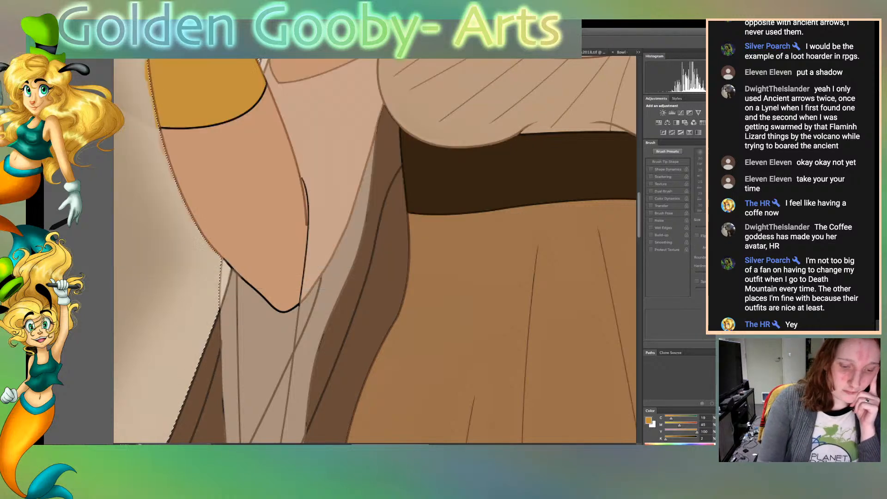
key("ctrl+d")
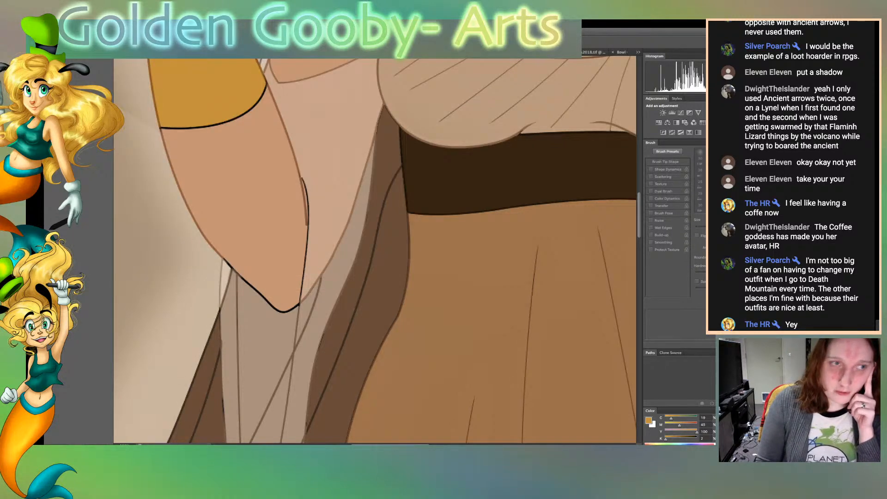
Brush the gold over the cuff's black wrist edge and the upper part of its outer side
scroll(374, 250, "up", 5)
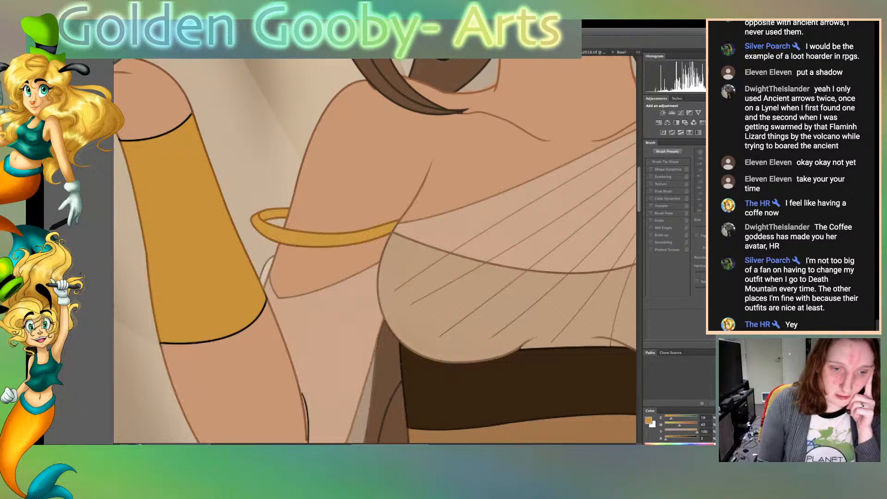
scroll(374, 249, "left", 3)
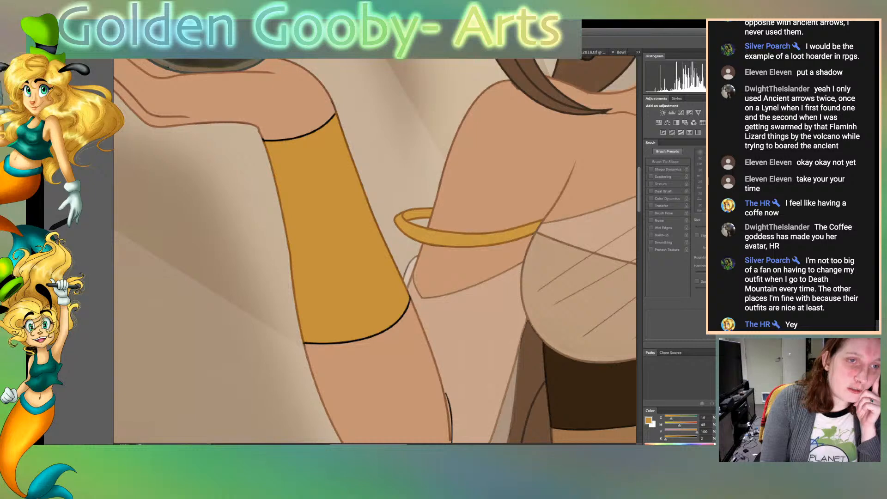
key("b")
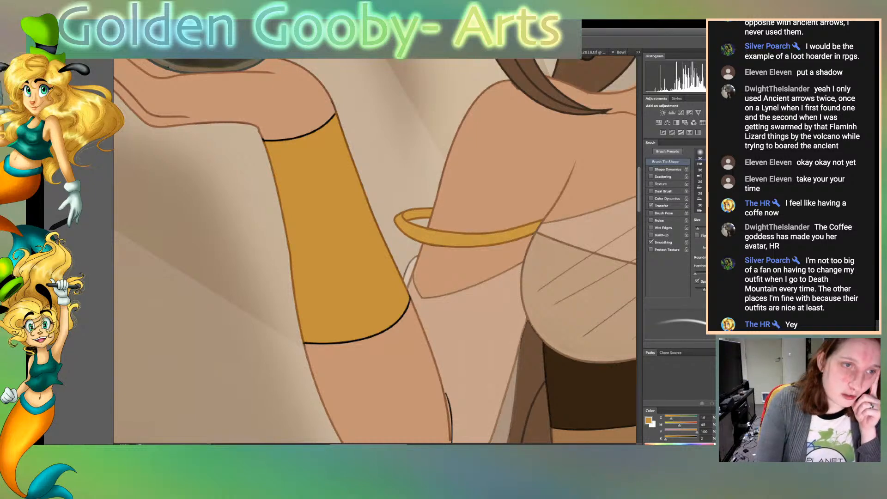
left_click_drag(261, 139, 337, 114)
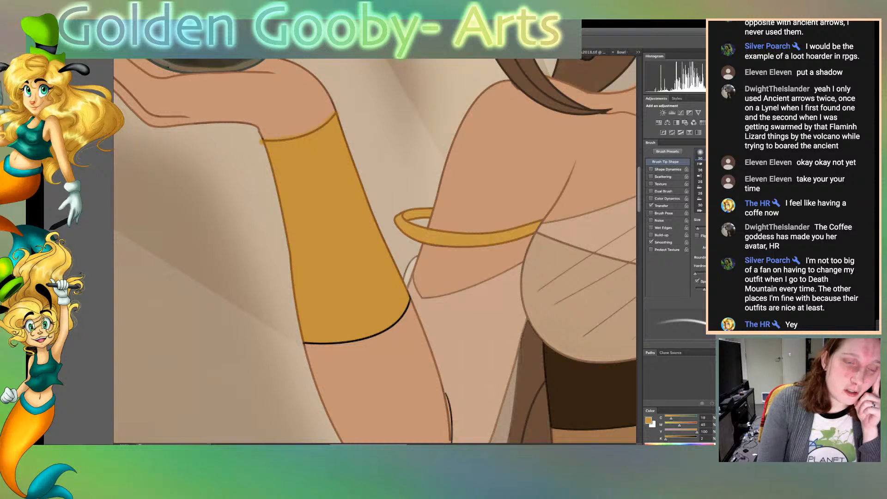
left_click_drag(264, 148, 270, 166)
Resample the cuff's gold and brush it over the black elbow-side edge and along the cuff's inner side
key("i")
key("b")
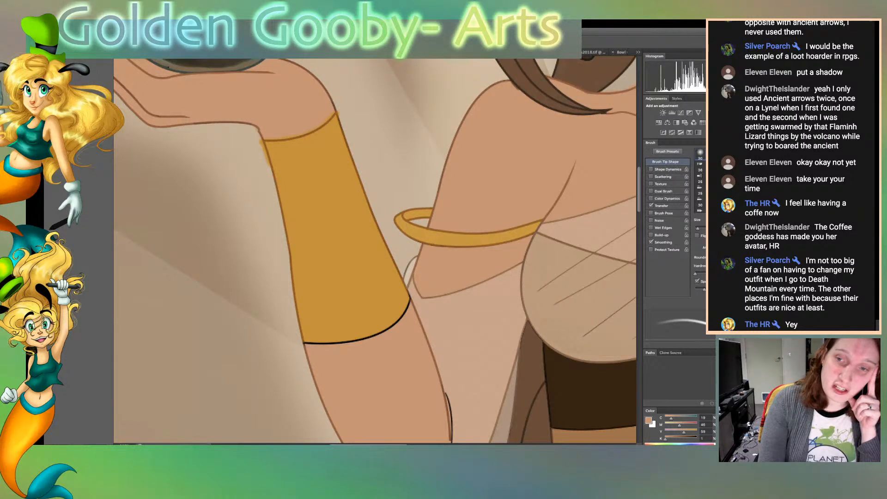
key("i")
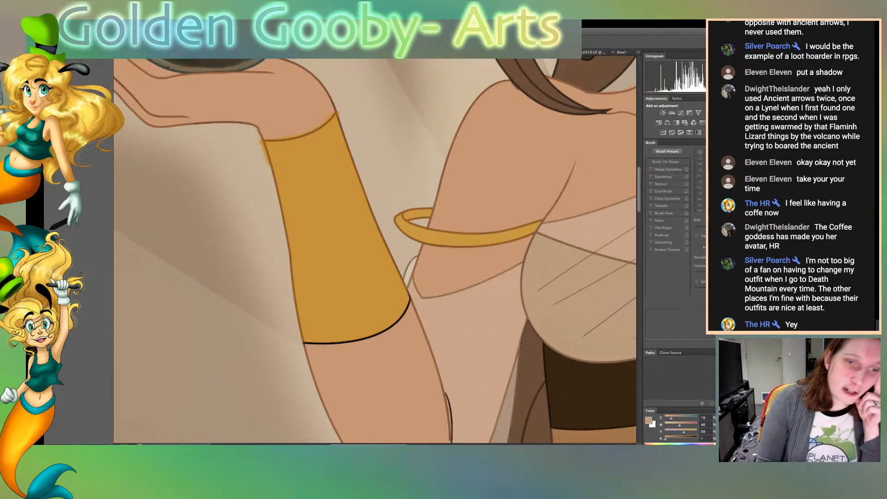
left_click(346, 277)
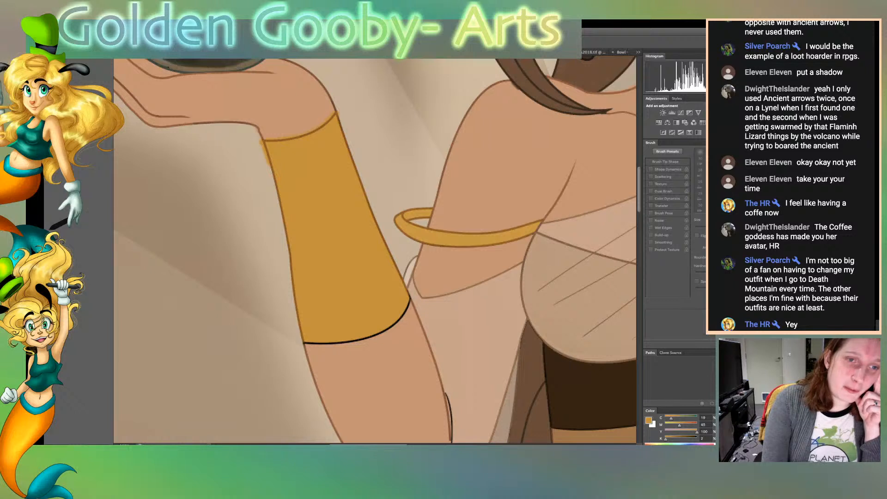
key("b")
mouse_move(302, 343)
left_mouse_down()
mouse_move(372, 339)
mouse_move(400, 317)
left_mouse_up()
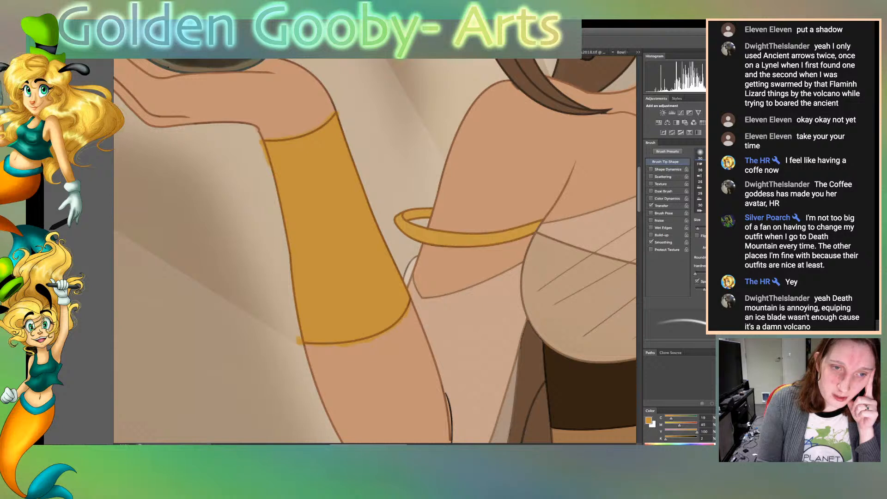
left_click_drag(384, 239, 343, 119)
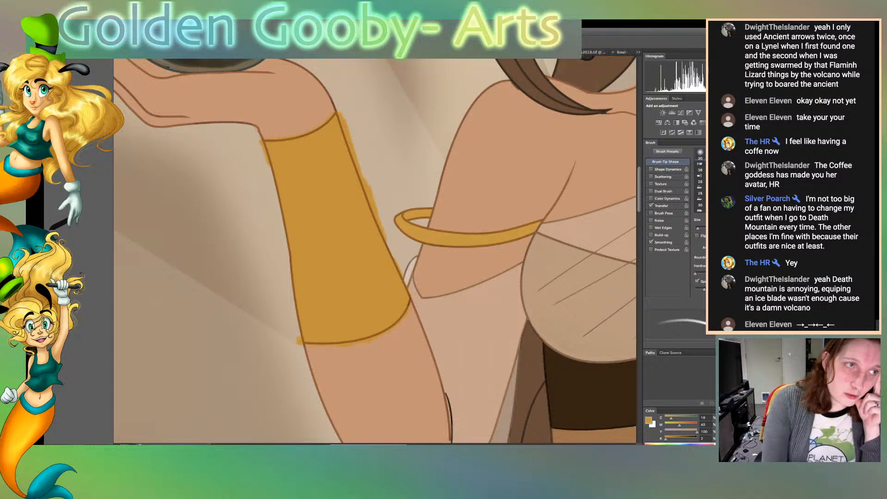
Select the background around the forearm, clear the gold paint spilled outside the cuff, and release the selection
key("w")
left_click(410, 273)
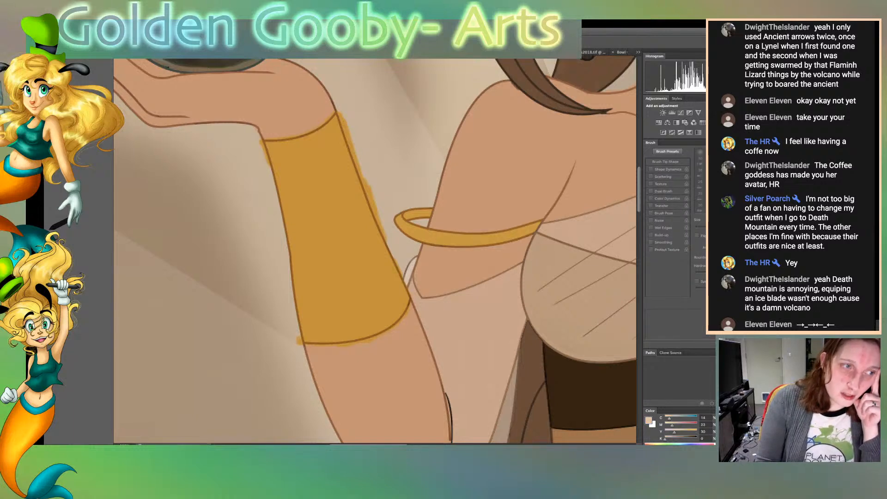
key("b")
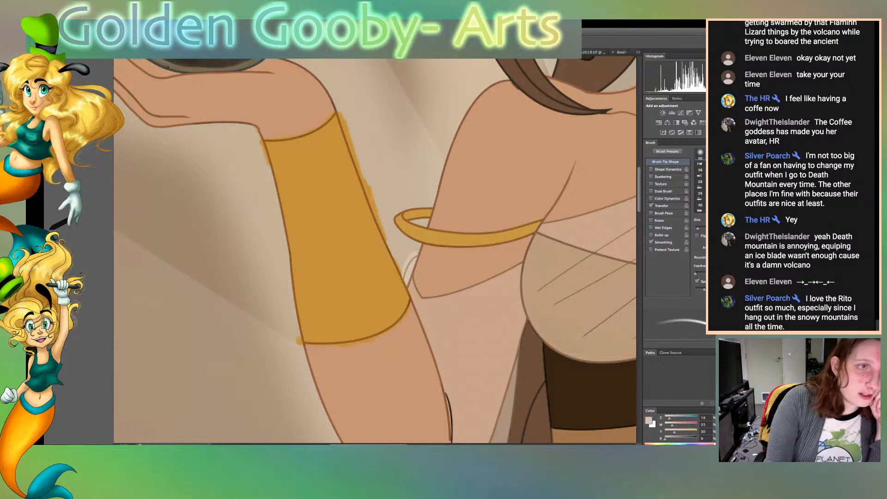
key("w")
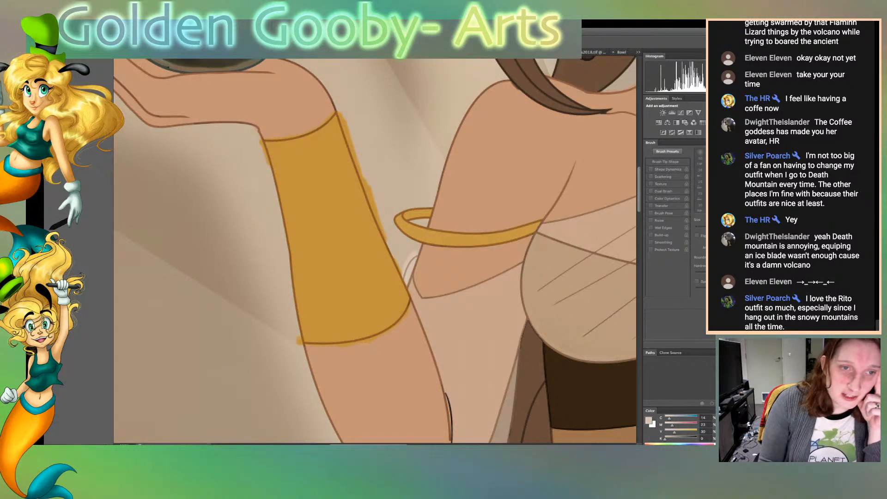
left_click(221, 217)
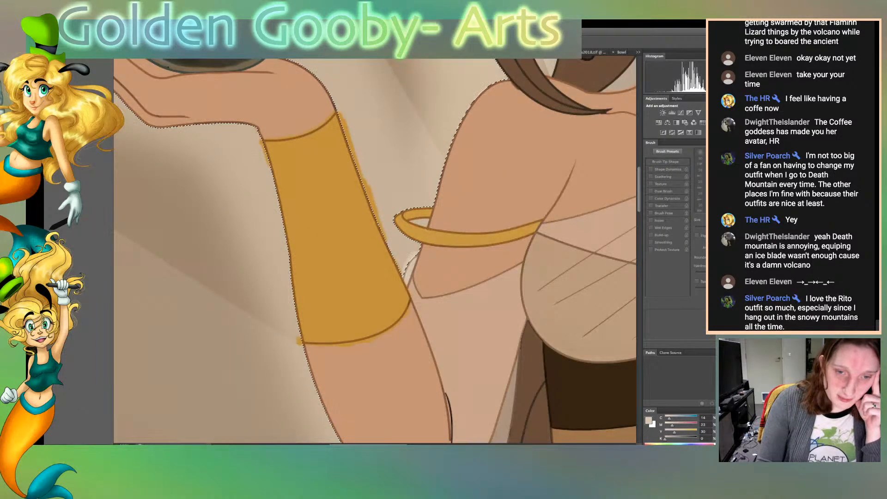
key("ctrl+d")
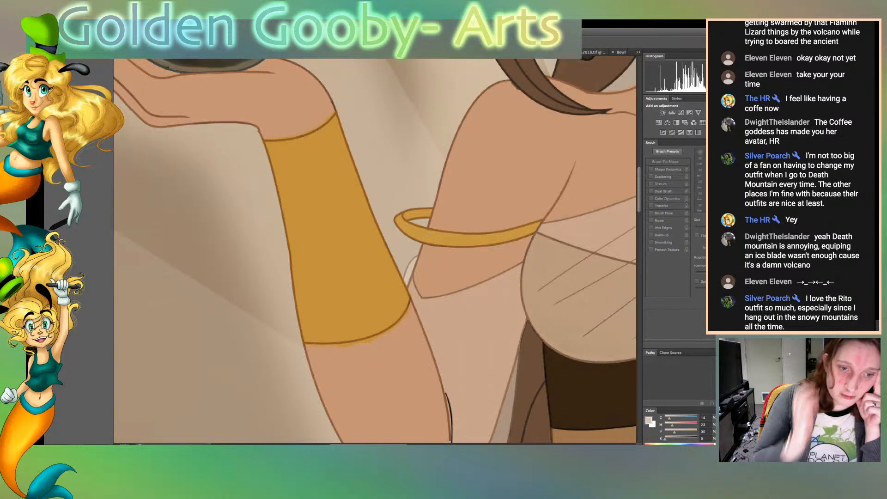
scroll(375, 249, "down", 4)
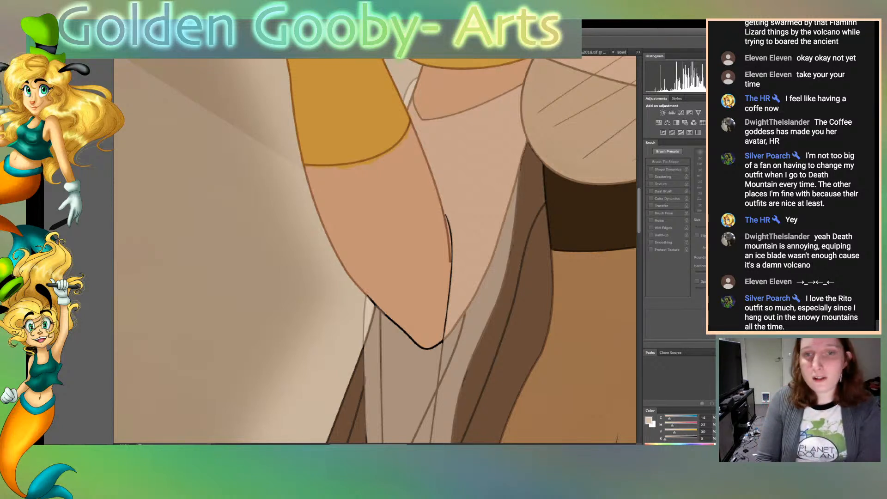
left_click(494, 329)
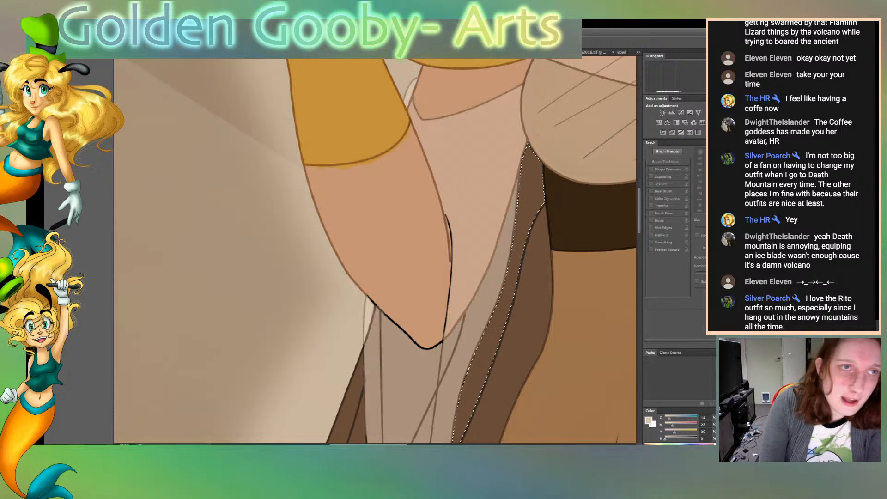
key("b")
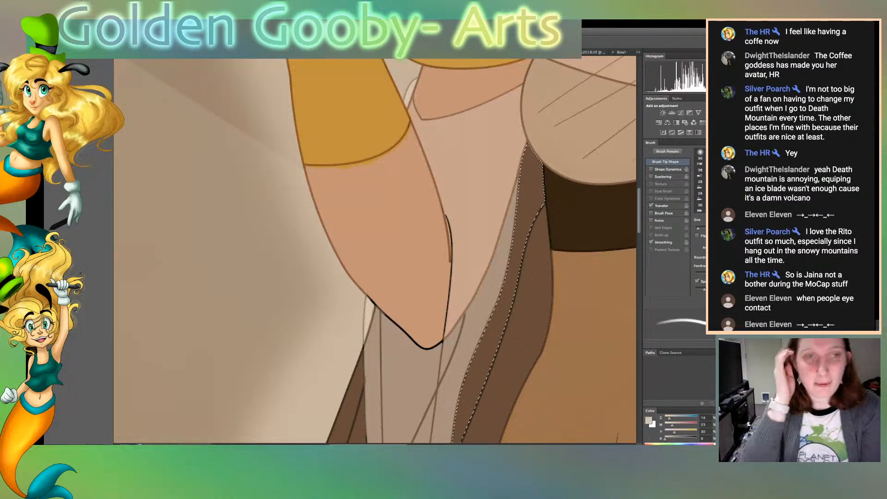
scroll(374, 250, "down", 5)
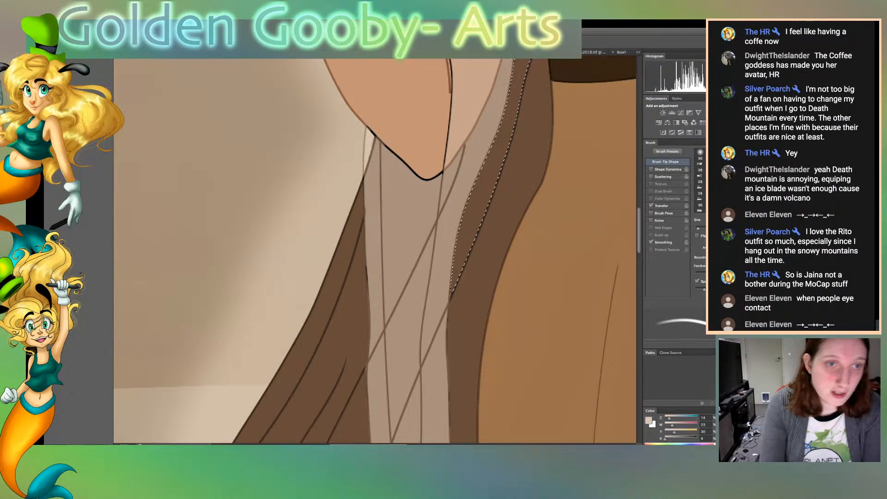
Select the sheer fabric sections below the elbow, sample the skin tone, and brush it over the elbow tip's black outline
key("w")
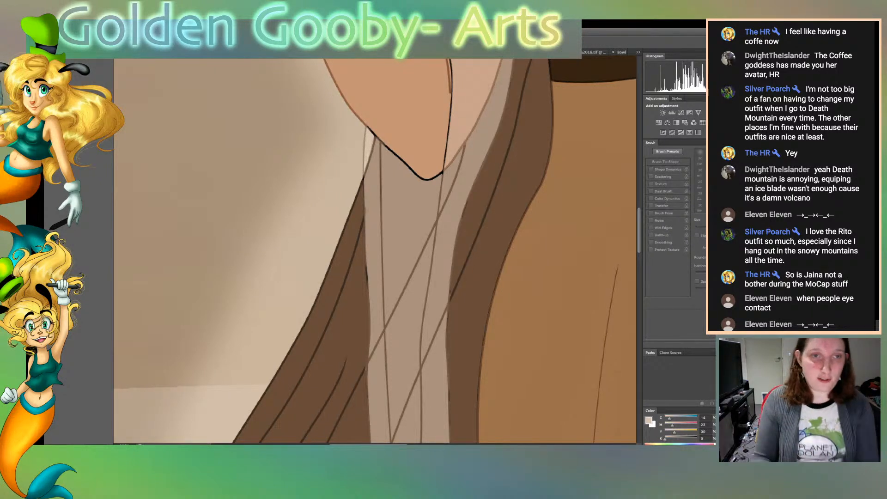
left_click(406, 221)
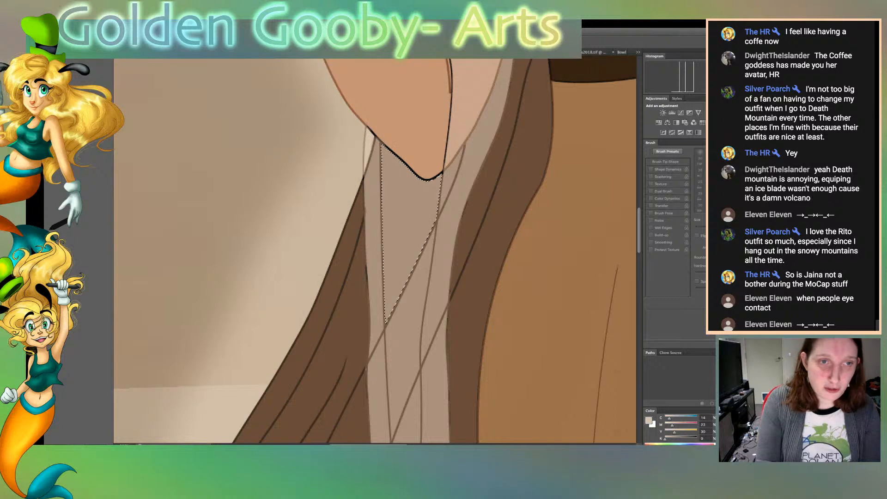
left_click(373, 240, "shift")
left_click(369, 142, "shift")
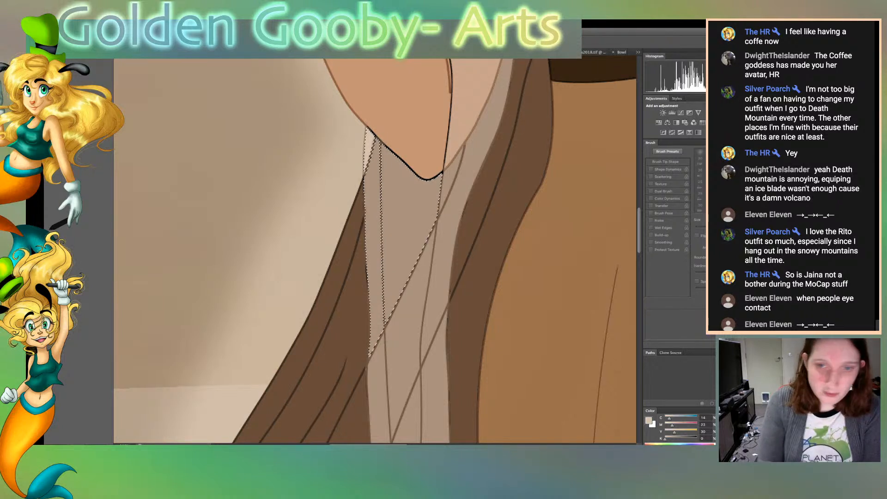
left_click(412, 139)
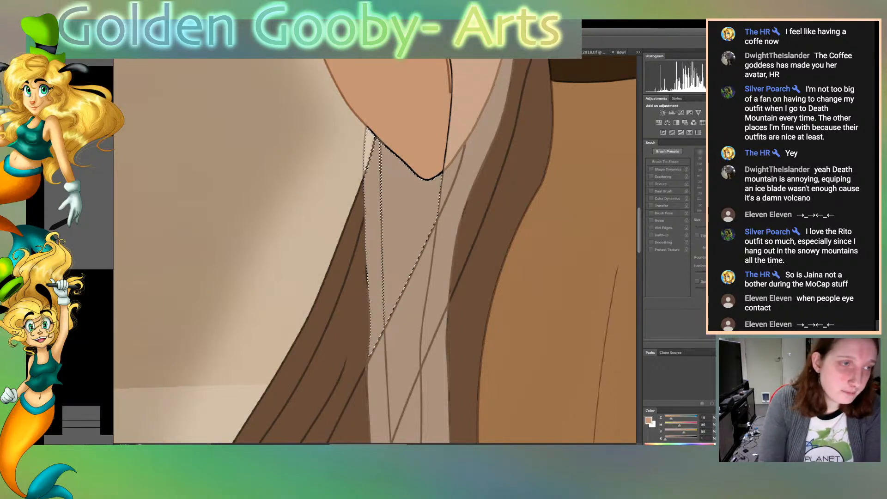
key("b")
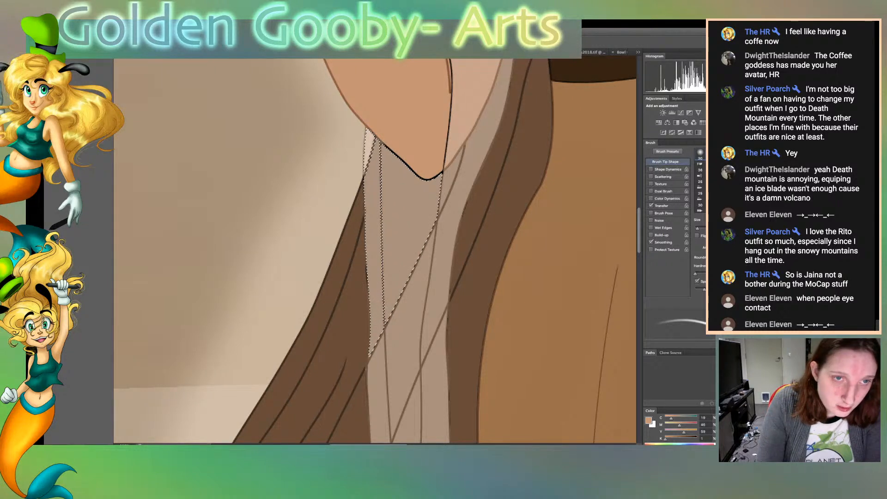
left_click_drag(398, 157, 417, 174)
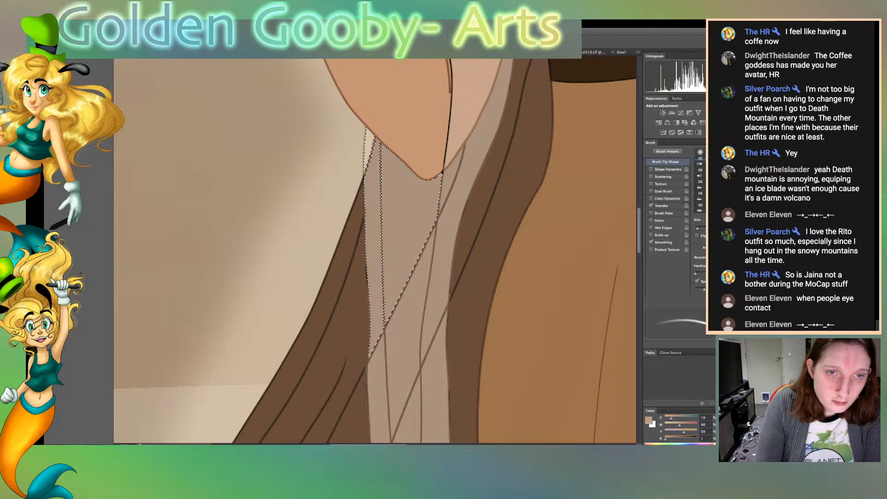
key("w")
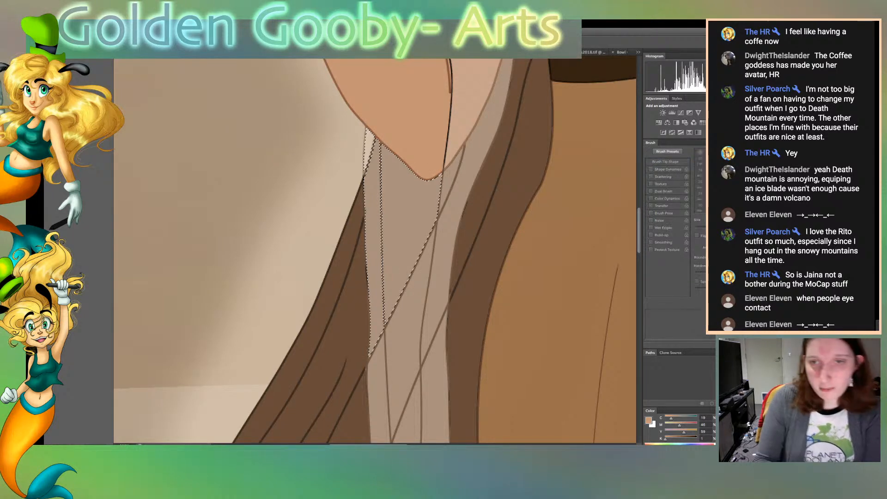
key("super+d")
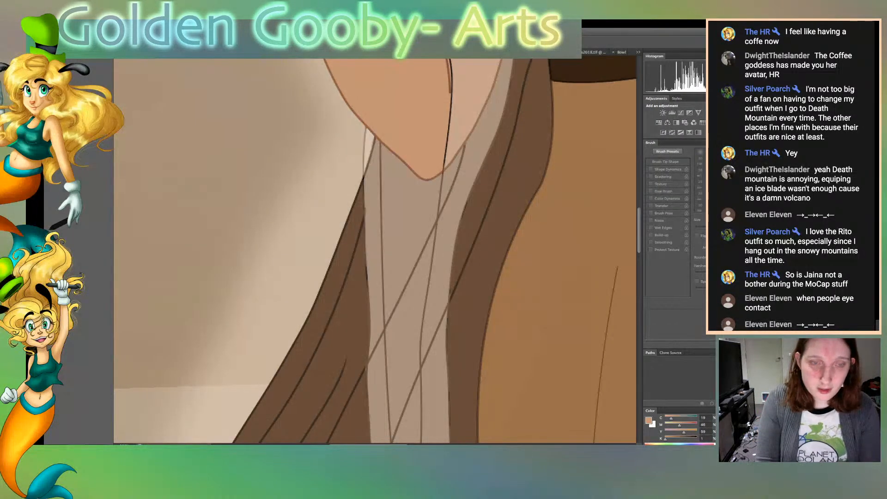
Select the forearm skin, sample a skin tone, and brush it over the remaining black outline beside the sheer sleeve
left_click(411, 125)
scroll(375, 250, "up", 5)
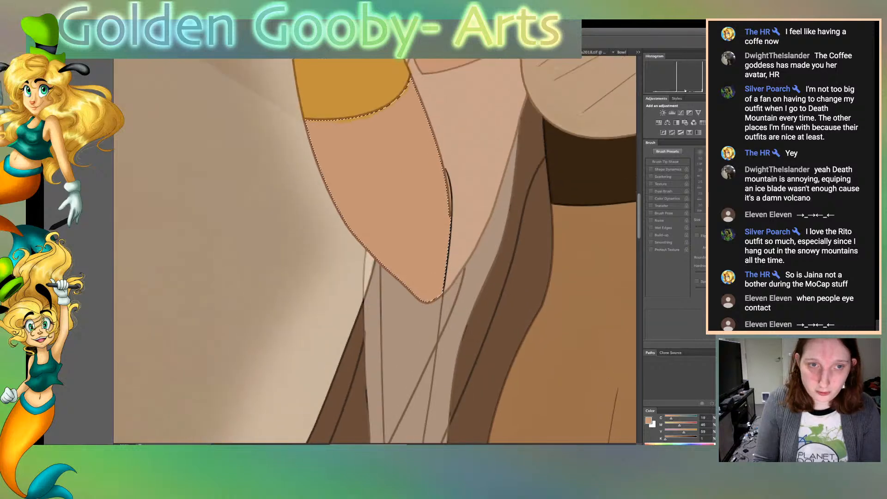
left_click(480, 166)
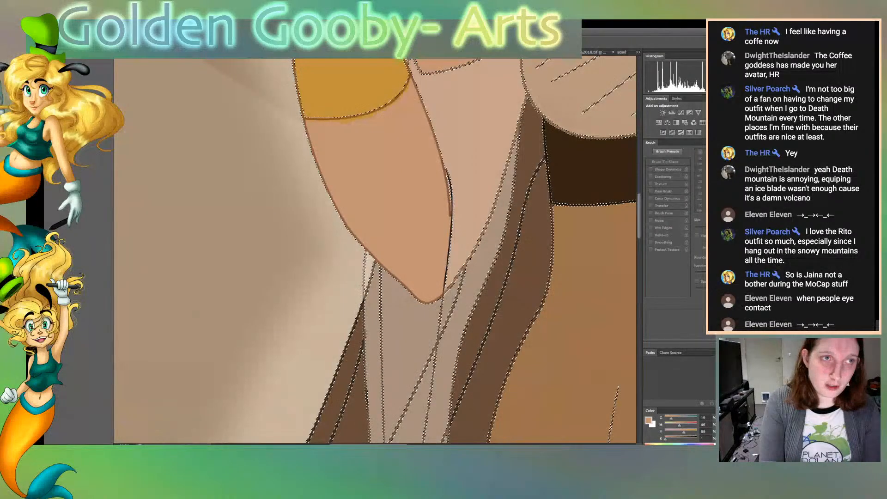
key("ctrl+z")
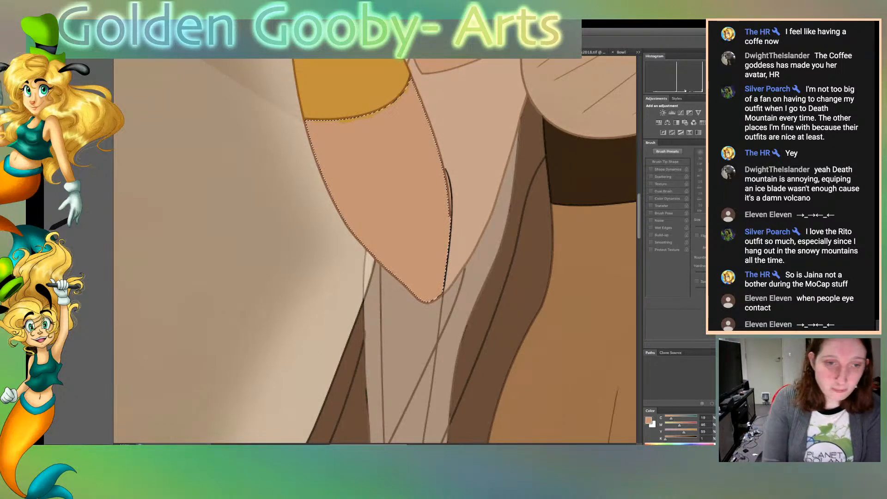
left_click(383, 185, "alt")
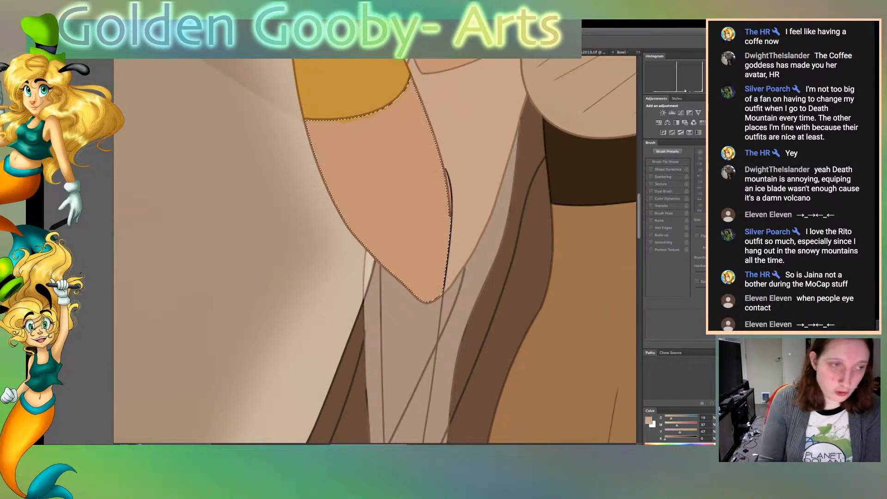
key("b")
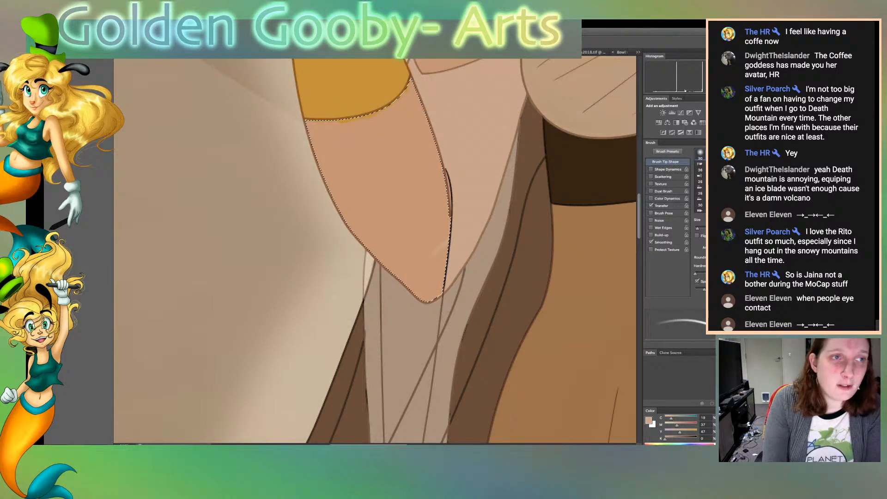
key("ctrl+d")
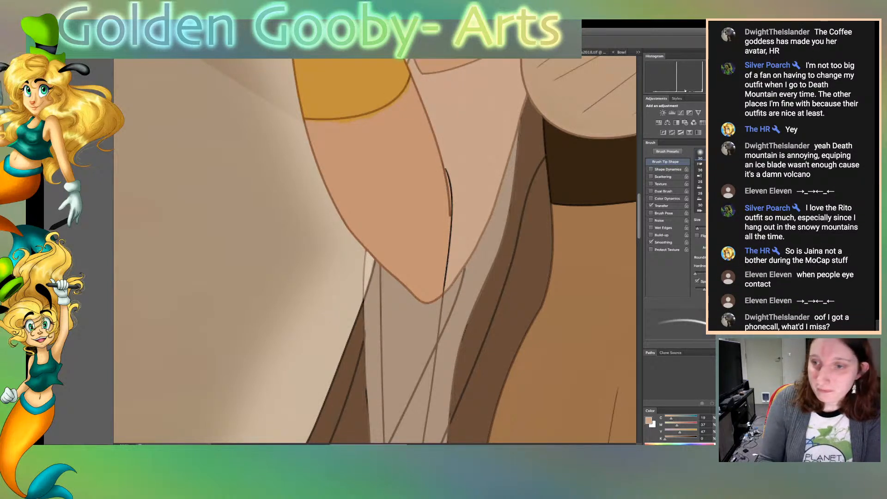
key("ctrl+z")
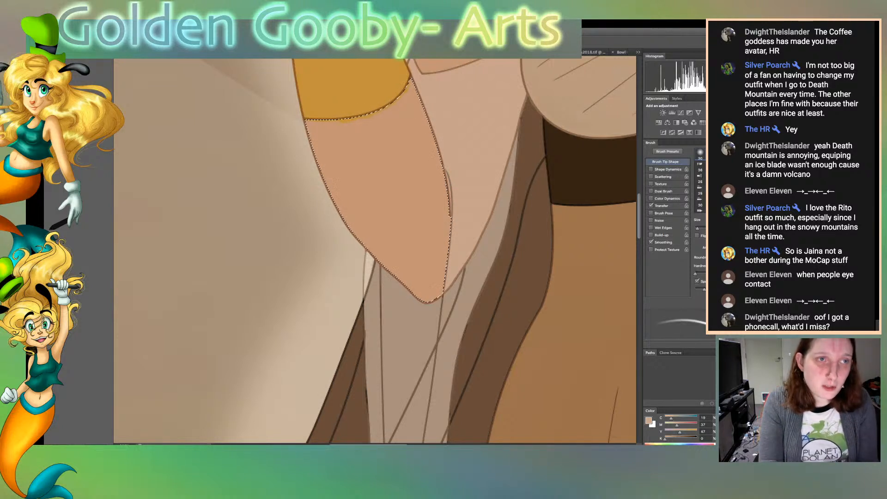
key("ctrl+d")
Inspect the recoloured forearm outlines closely from the elbow tip up to the gold cuff's lower edge
key("ctrl+minus")
key("ctrl+minus")
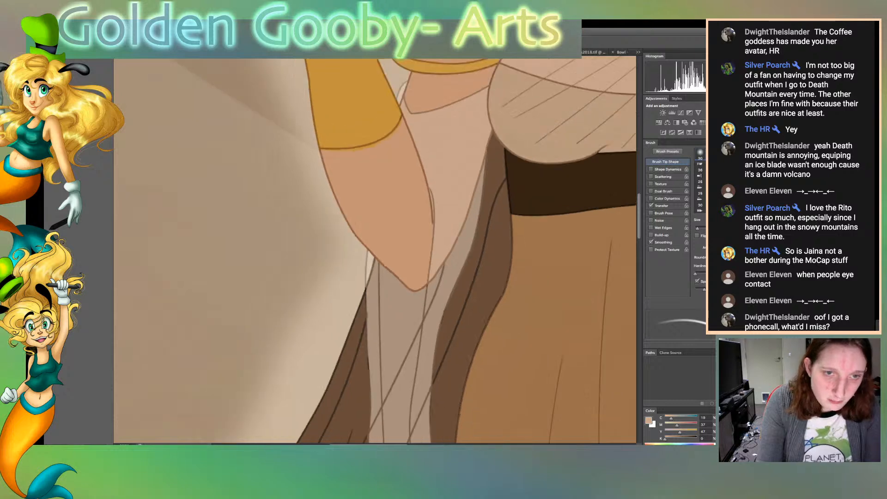
key("ctrl+plus")
key("ctrl+plus")
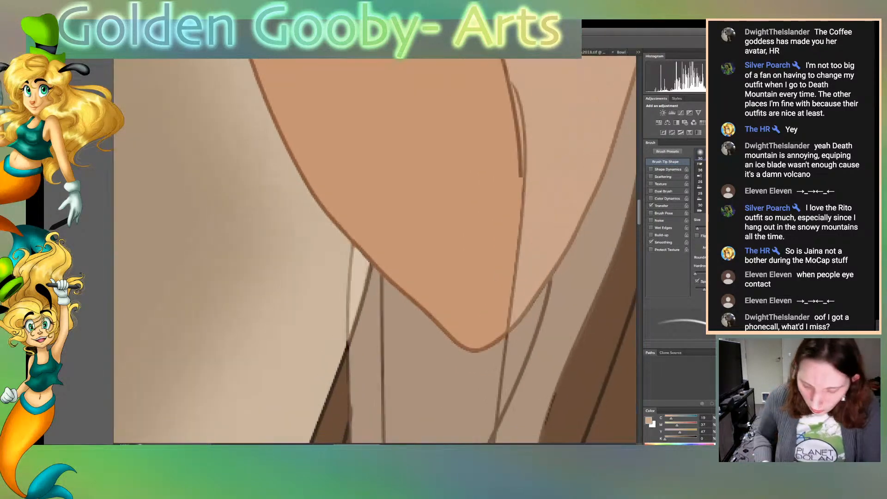
key("Tab")
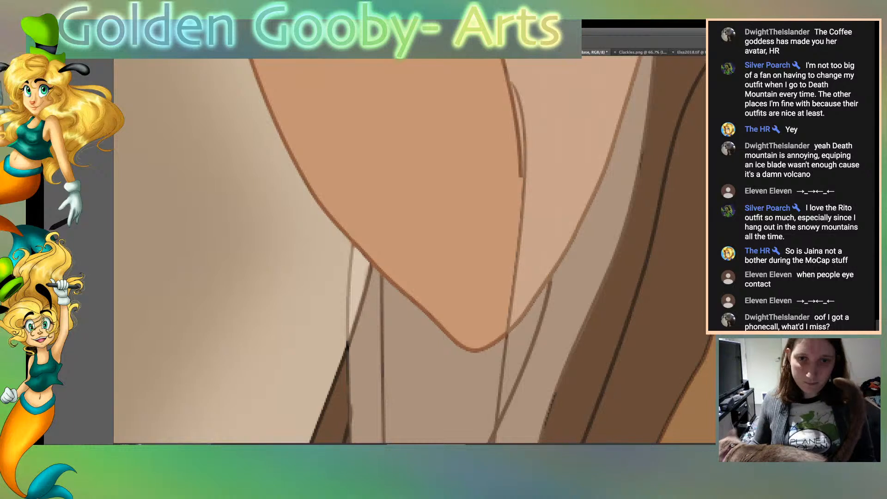
scroll(413, 249, "up", 2)
scroll(413, 250, "up", 1)
scroll(414, 250, "left", 1)
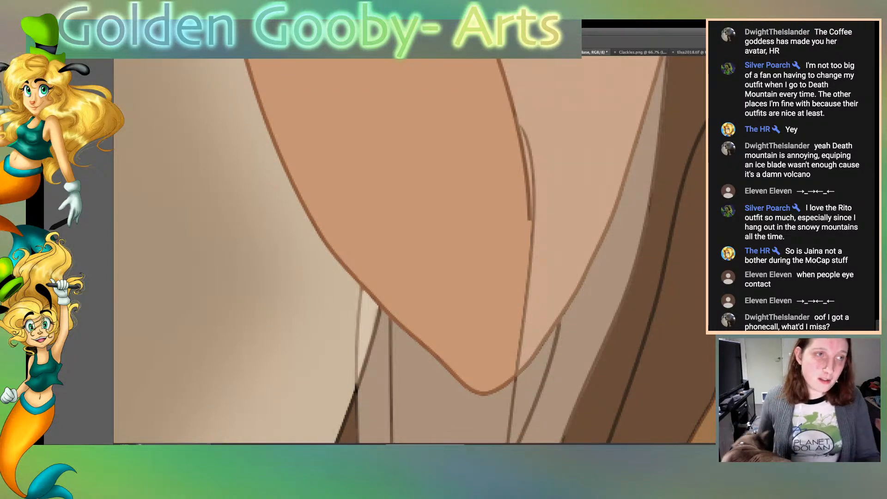
scroll(415, 249, "up", 3)
scroll(415, 250, "left", 5)
scroll(414, 249, "up", 3)
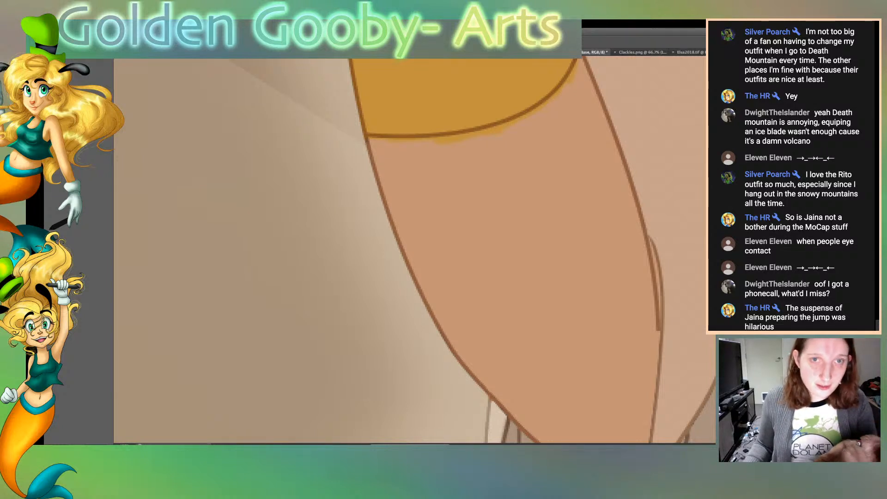
key("Tab")
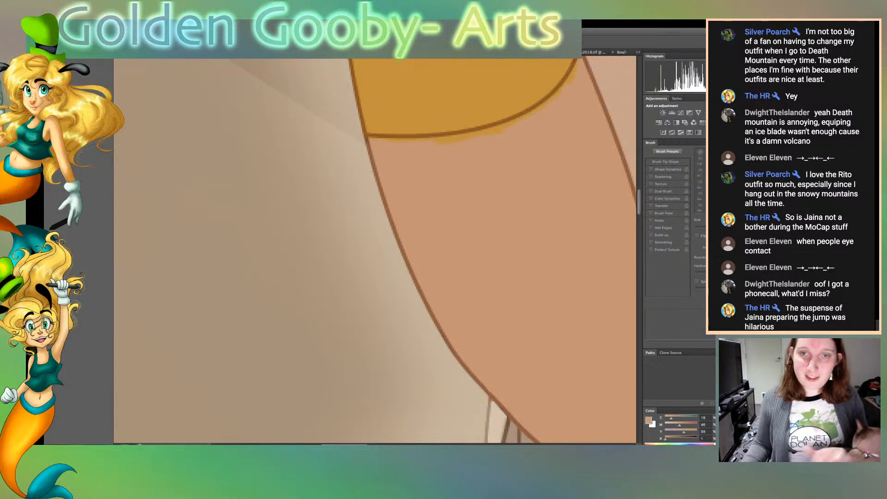
Select the forearm skin below the gold cuff and brush the skin tone over the gold paint spilled onto it
left_click_drag(481, 231, 490, 236)
left_click(491, 237)
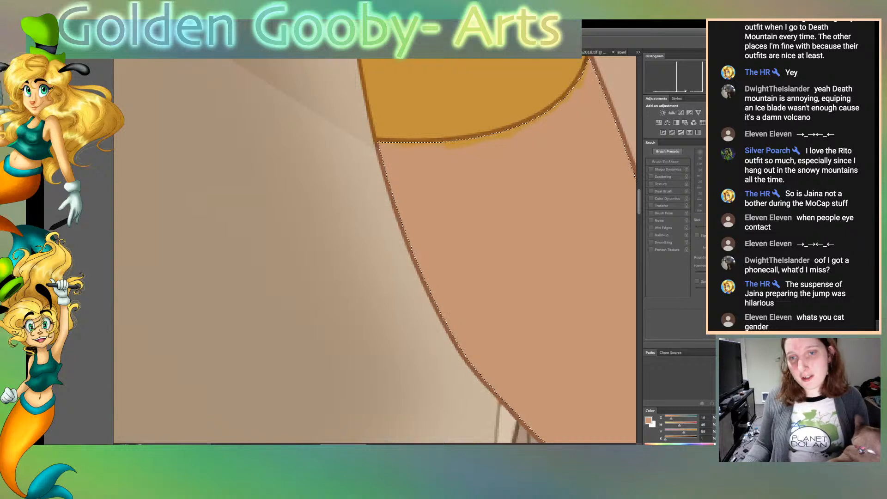
left_click_drag(491, 236, 565, 277)
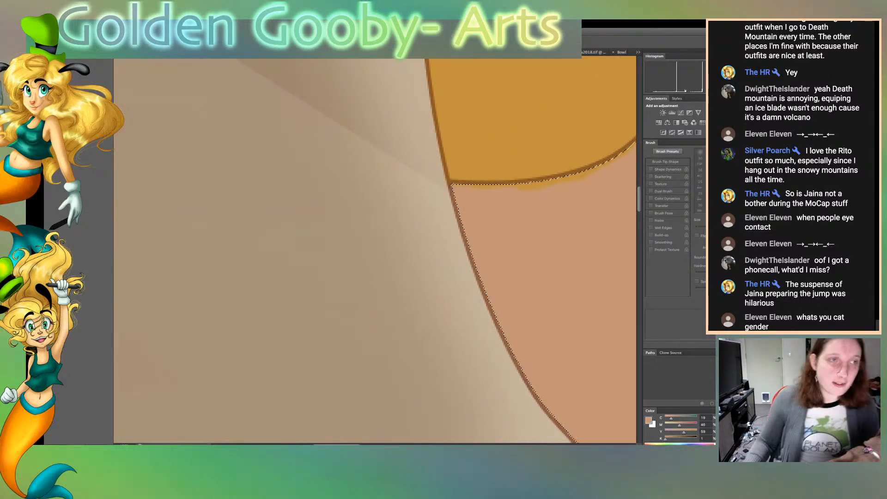
scroll(375, 250, "right", 1)
scroll(375, 250, "left", 3)
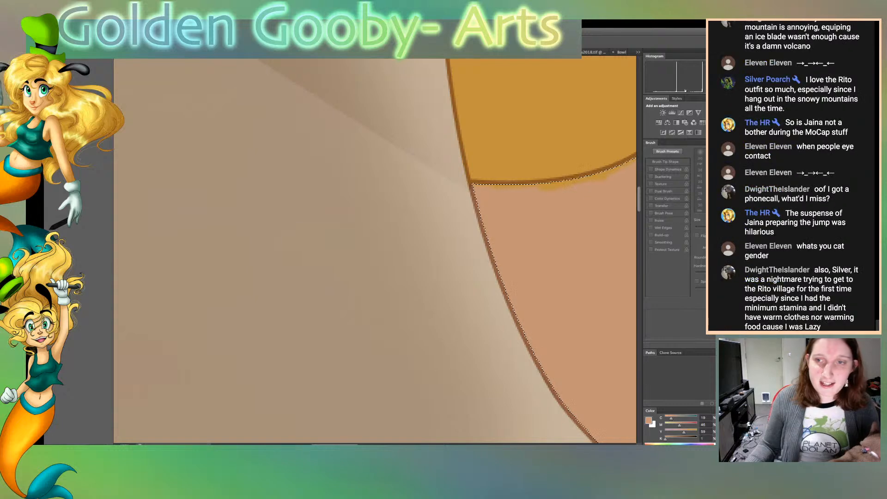
scroll(375, 251, "right", 1)
left_click_drag(567, 186, 329, 168)
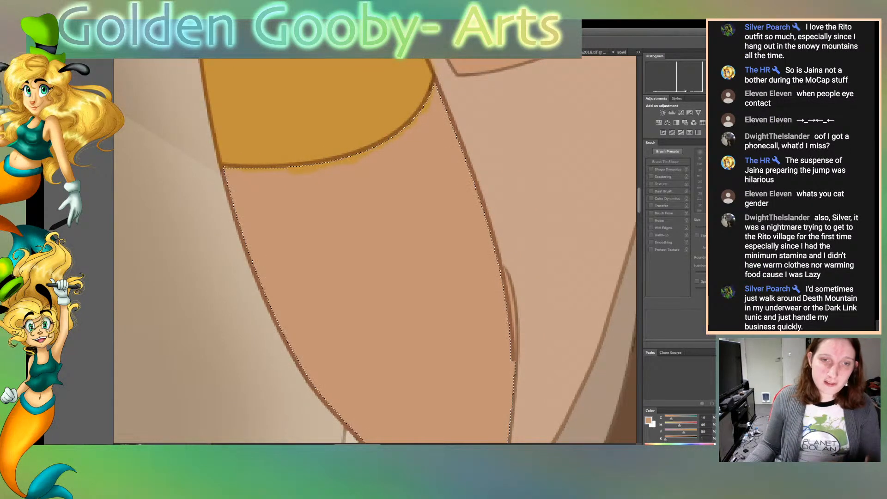
key("b")
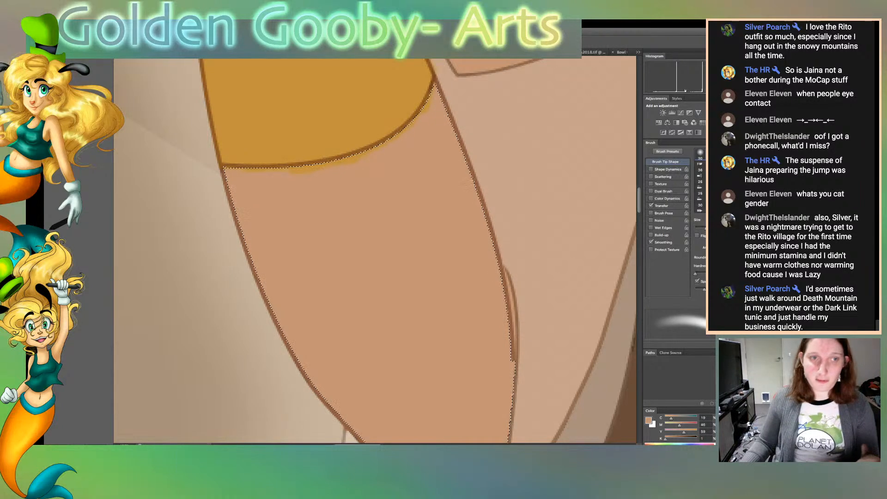
mouse_move(429, 101)
left_mouse_down()
mouse_move(411, 125)
mouse_move(340, 163)
mouse_move(293, 171)
left_mouse_up()
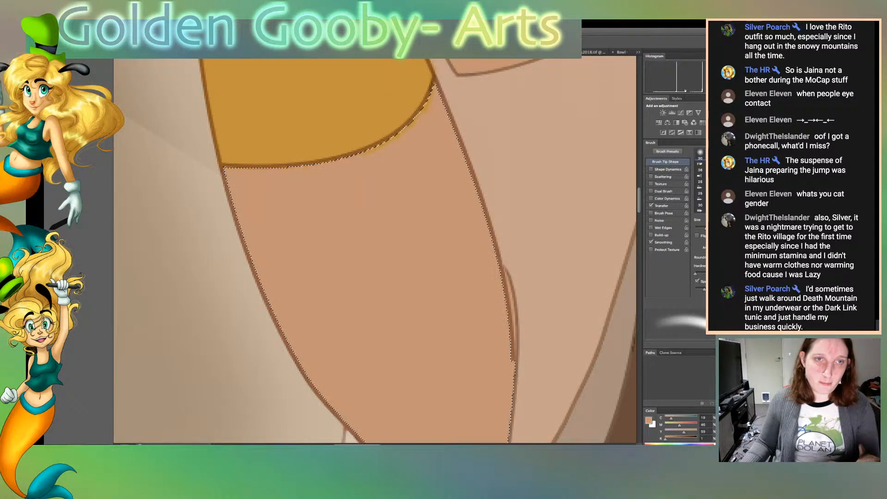
scroll(375, 250, "up", 10)
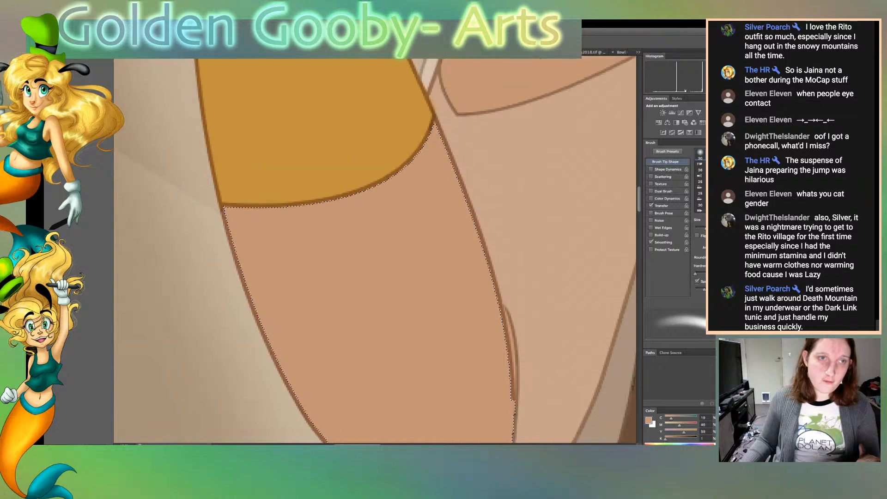
Brush the skin tone along the outer outlines of the hand and wrist beneath the dark coffee cup, and reduce the brush size
scroll(375, 249, "up", 10)
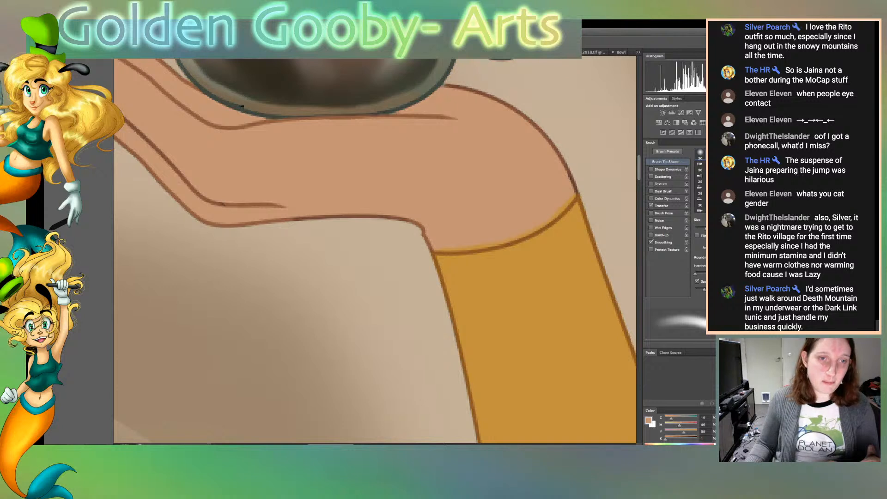
left_click_drag(418, 227, 233, 229)
left_click_drag(181, 205, 131, 194)
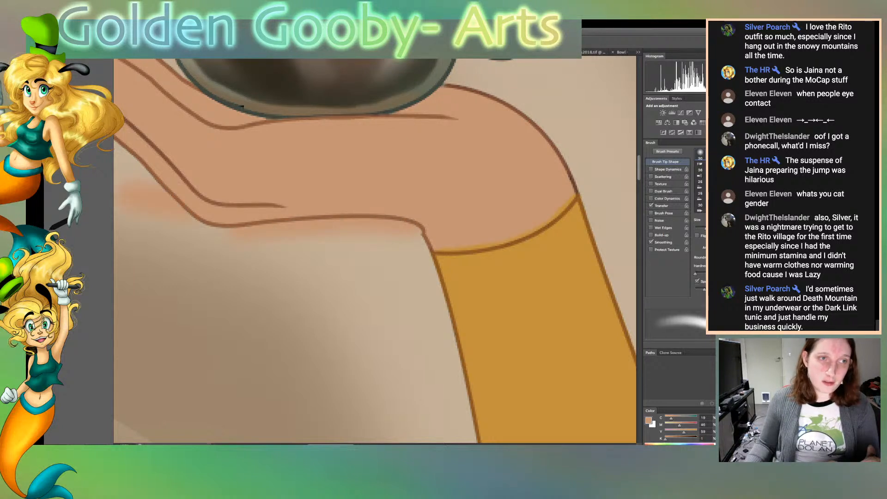
mouse_move(579, 187)
left_mouse_down()
mouse_move(531, 115)
mouse_move(481, 92)
left_mouse_up()
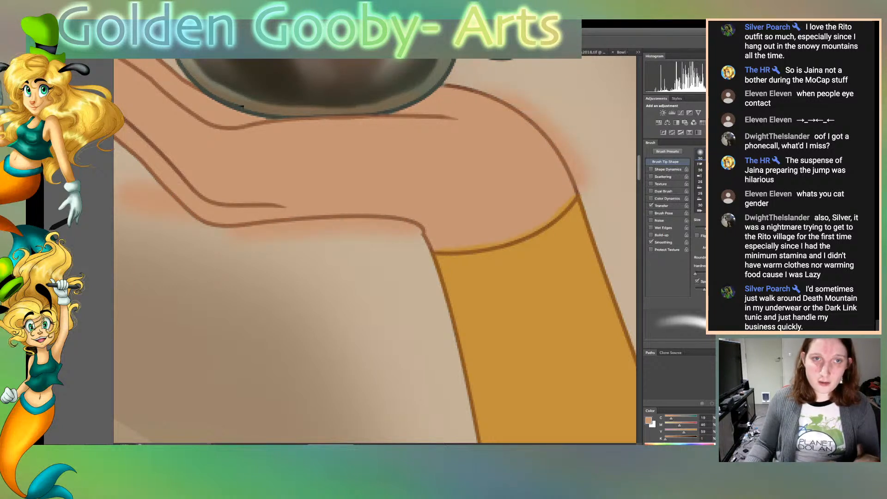
key("bracketleft")
key("bracketleft")
key("bracketleft")
key("bracketleft")
key("bracketleft")
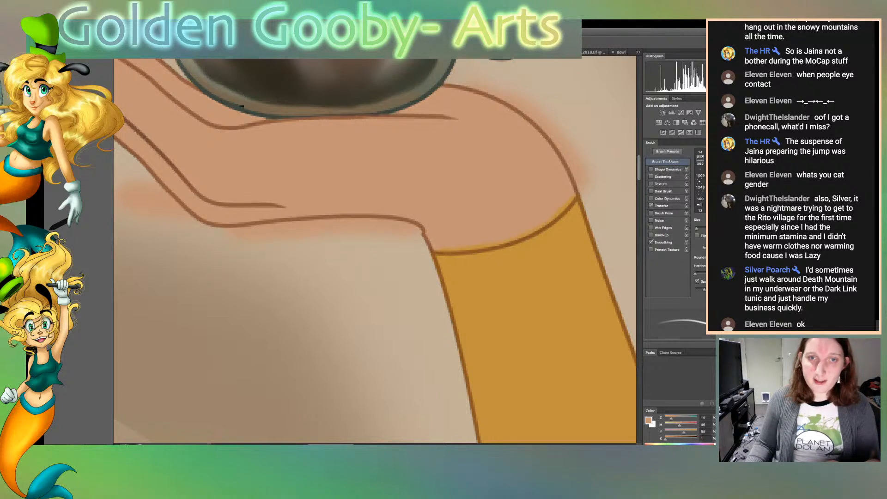
Select the background around the hand, clear the skin-coloured paint spilled outside the outline, and release the selection
scroll(374, 251, "down", 3)
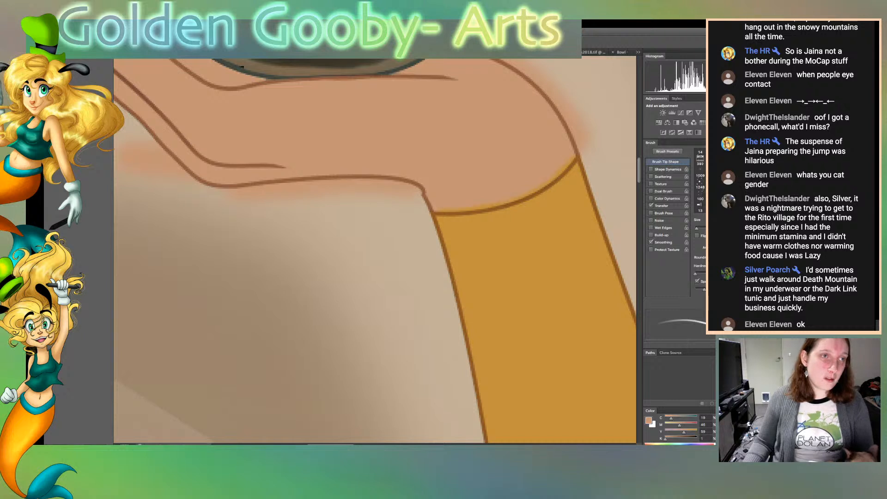
key("z")
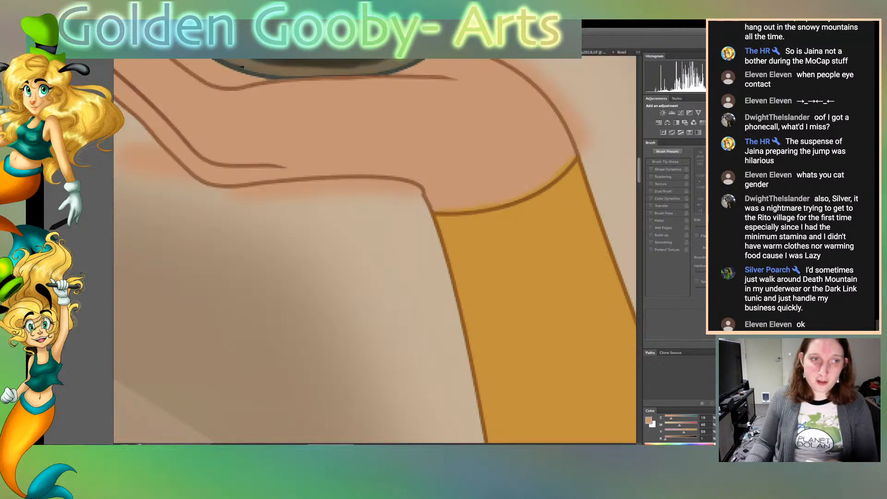
left_click(332, 277)
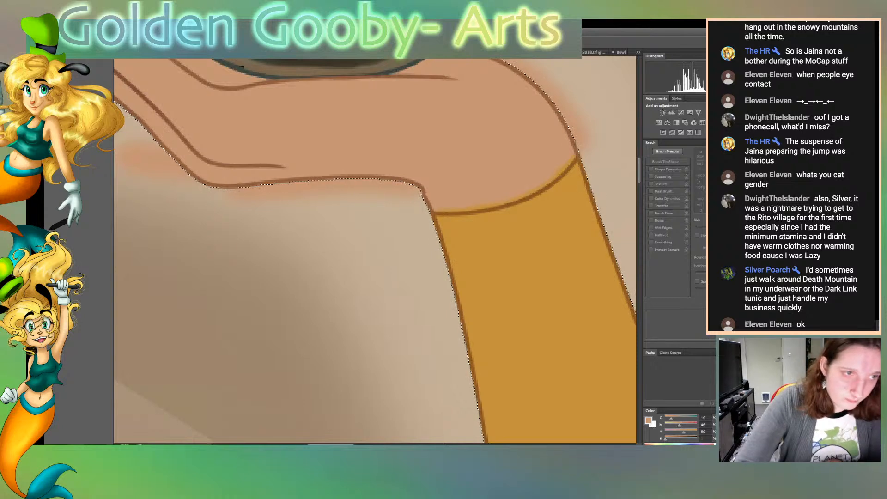
key("Delete")
key("super+d")
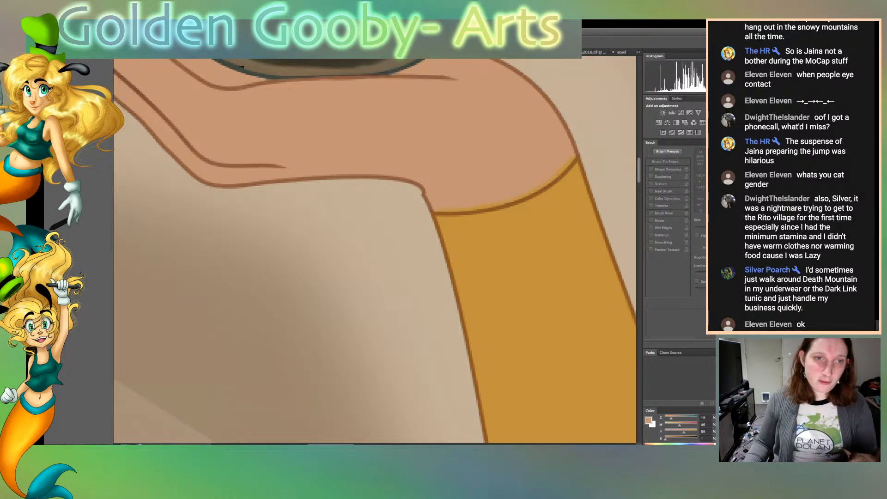
Select the hand skin and brush the skin tone with a larger brush over the gold spill along the cuff's upper edge
left_click(415, 134)
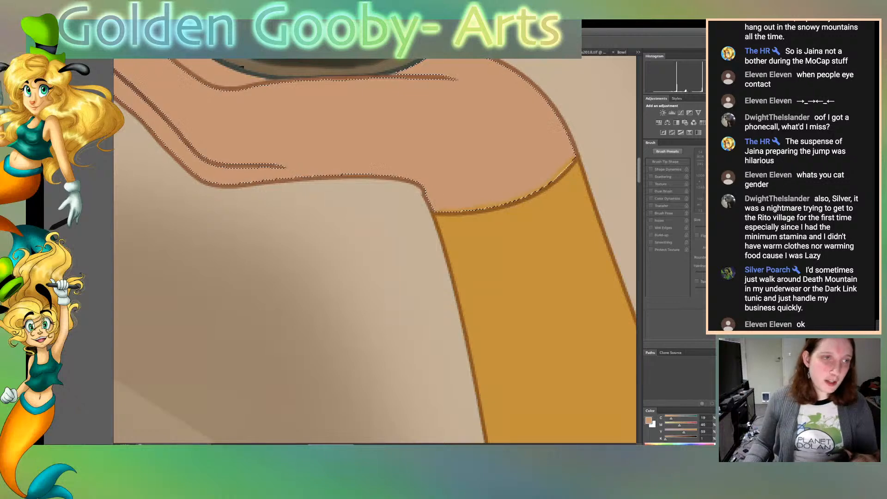
key("b")
key("bracketright")
key("bracketright")
key("bracketright")
key("bracketright")
key("bracketright")
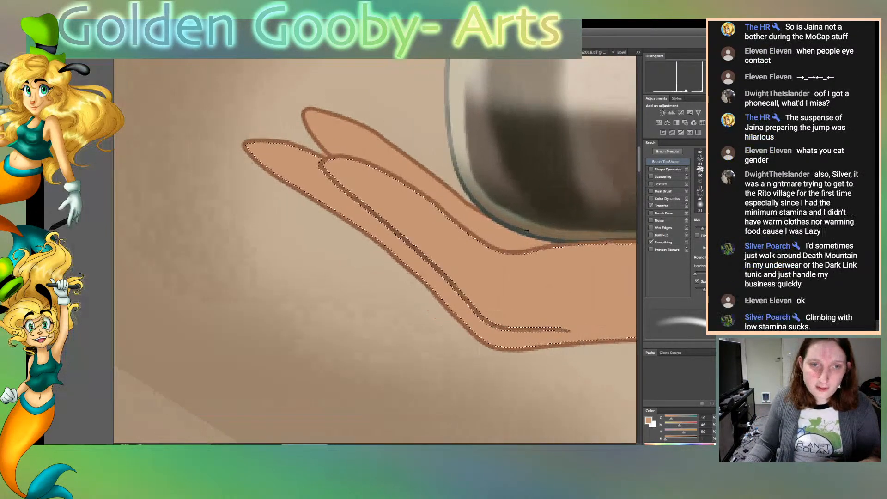
mouse_move(531, 236)
left_mouse_down()
mouse_move(185, 249)
mouse_move(172, 166)
left_mouse_up()
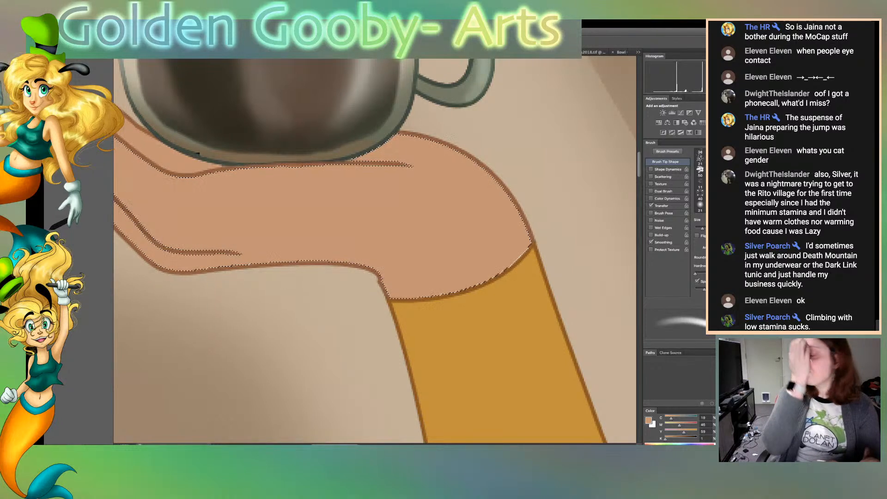
Save the illustration and release the selection
key("ctrl+0")
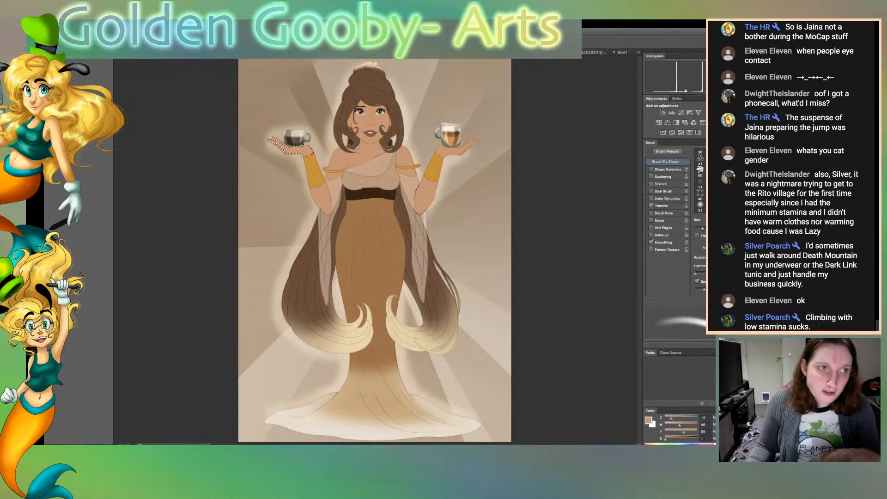
key("super+s")
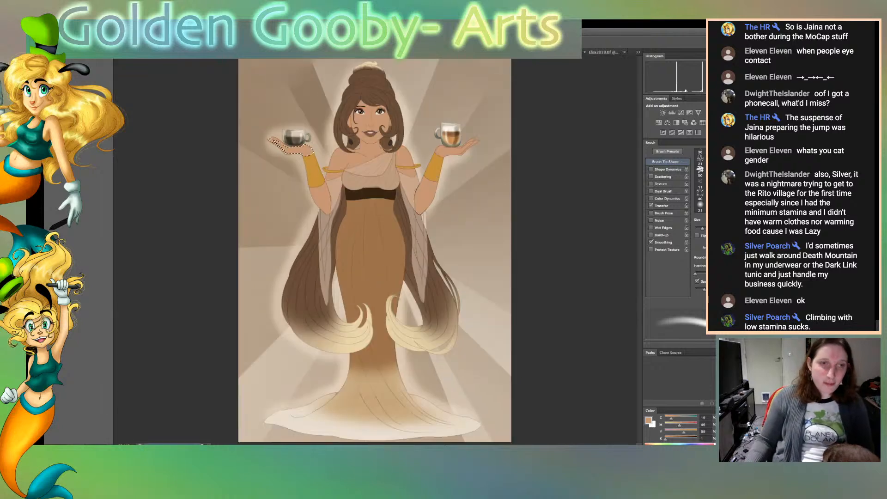
key("ctrl+d")
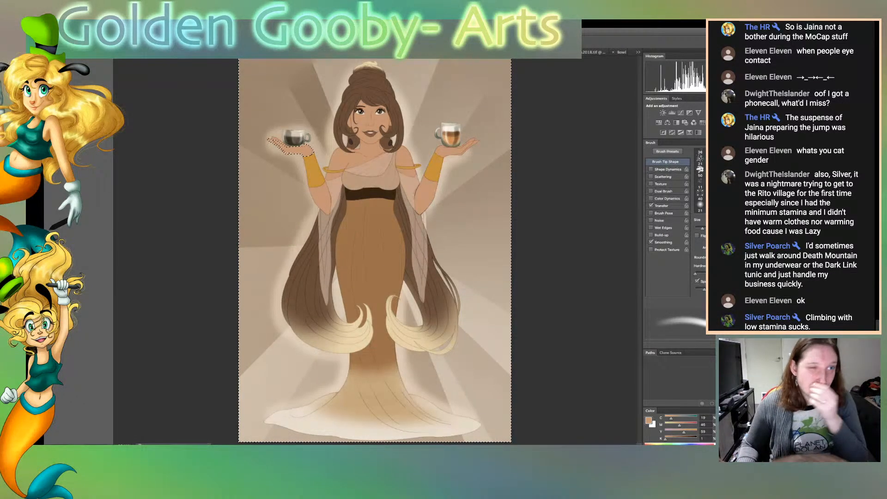
key("ctrl+d")
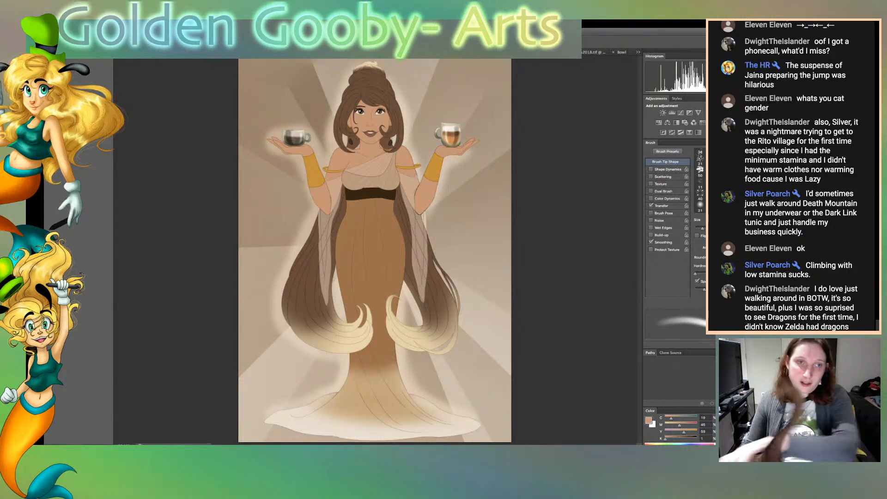
Brush the skin tone over the black forearm outline at the inner elbow crease of the arm holding the latte cup
key("ctrl+plus")
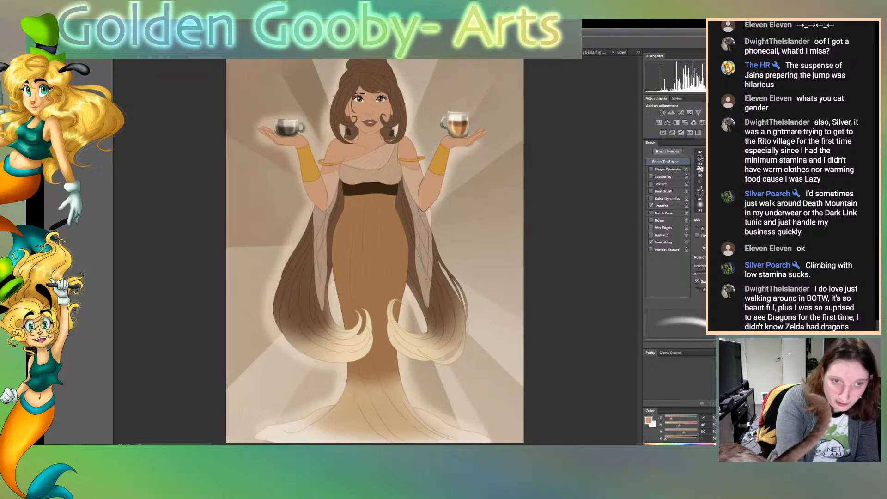
key("ctrl+plus")
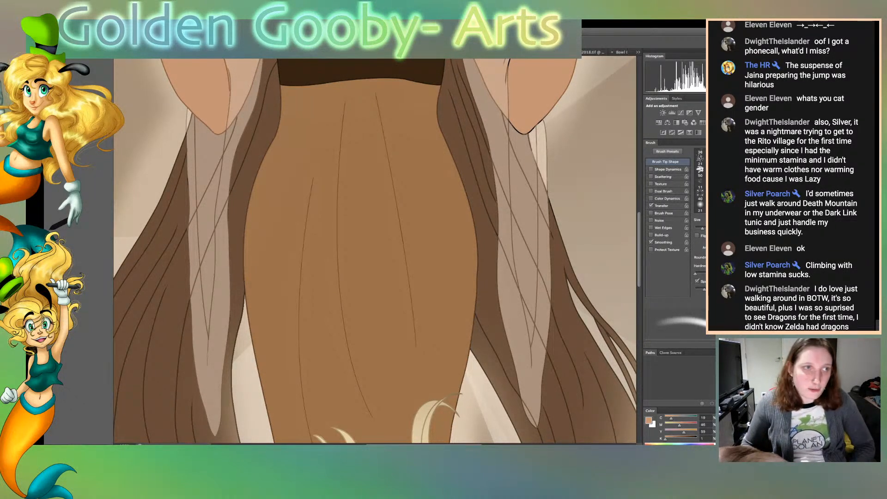
scroll(375, 250, "right", 2)
scroll(374, 250, "right", 4)
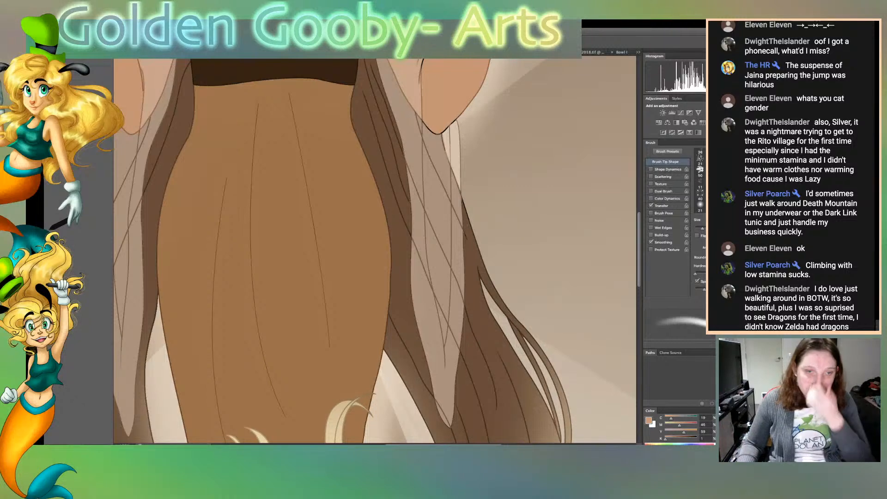
scroll(374, 250, "up", 10)
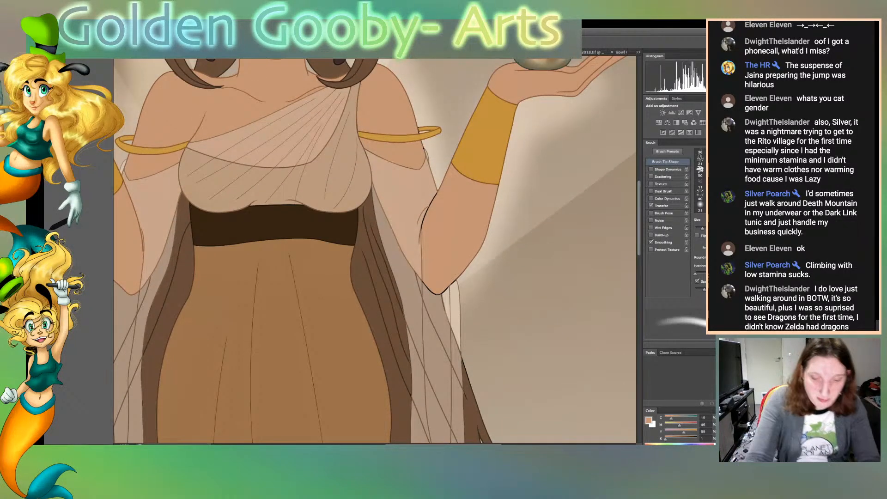
scroll(381, 250, "up", 4)
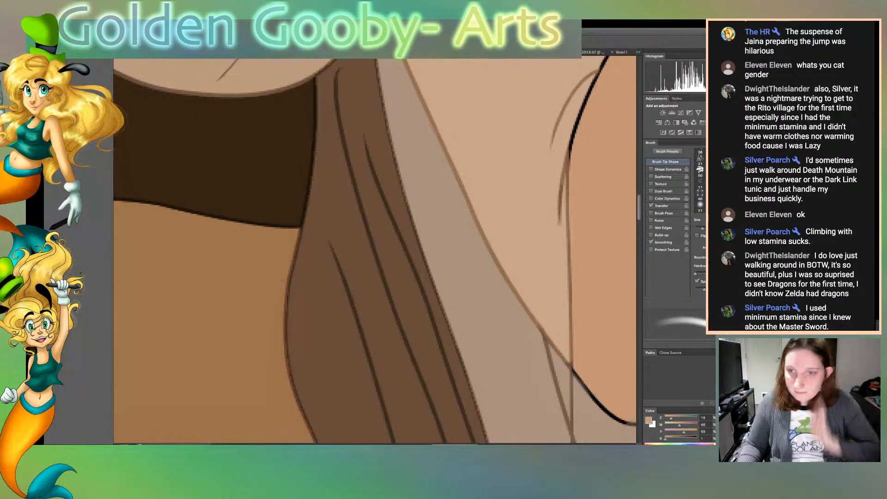
scroll(374, 250, "left", 4)
scroll(374, 250, "right", 10)
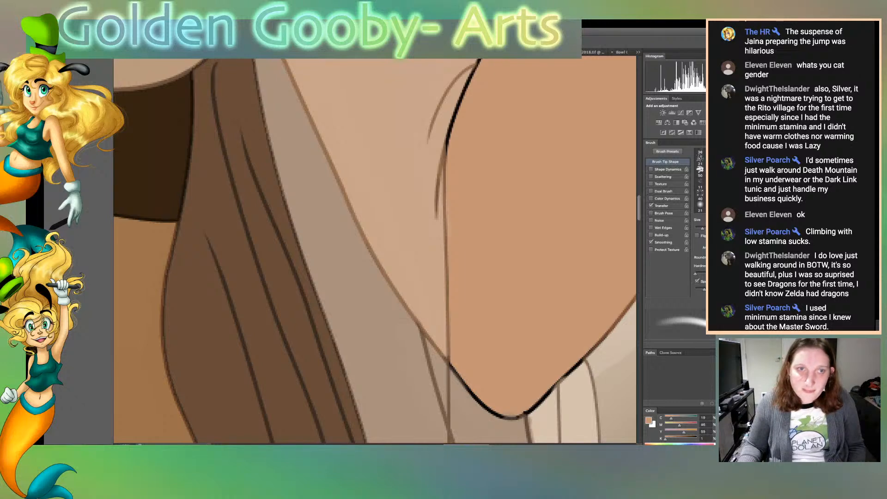
scroll(374, 249, "right", 2)
key("i")
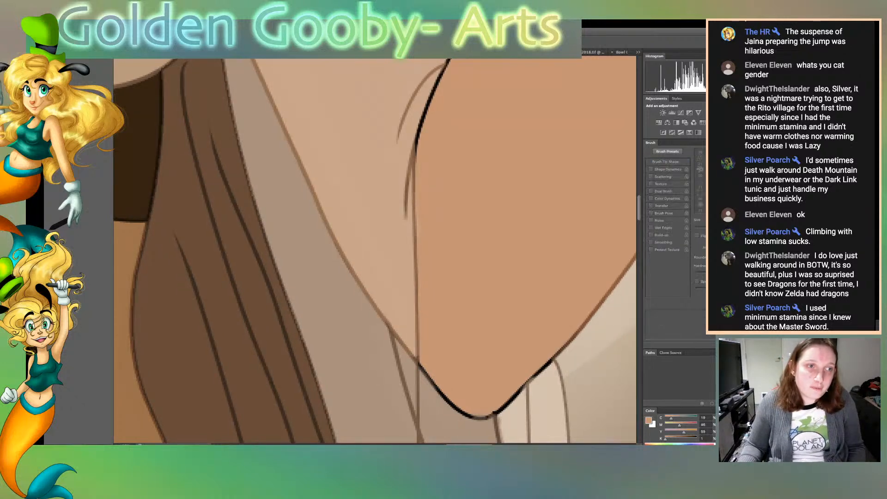
key("b")
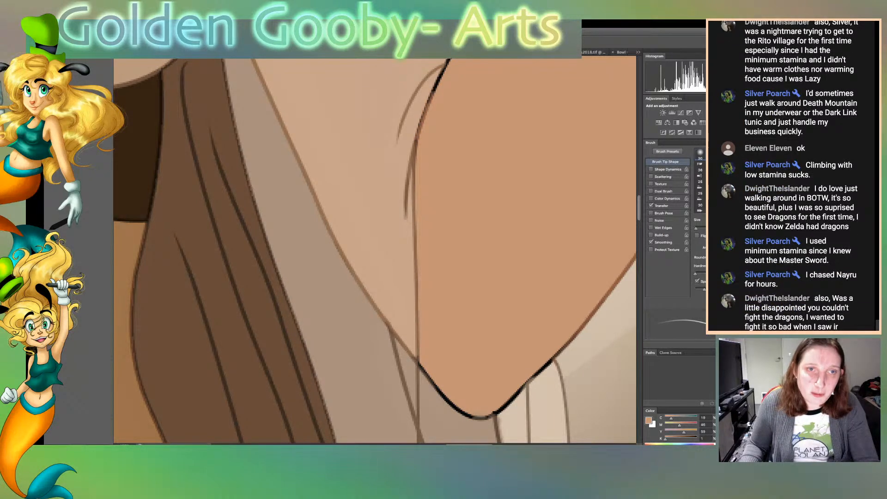
left_click_drag(427, 103, 444, 70)
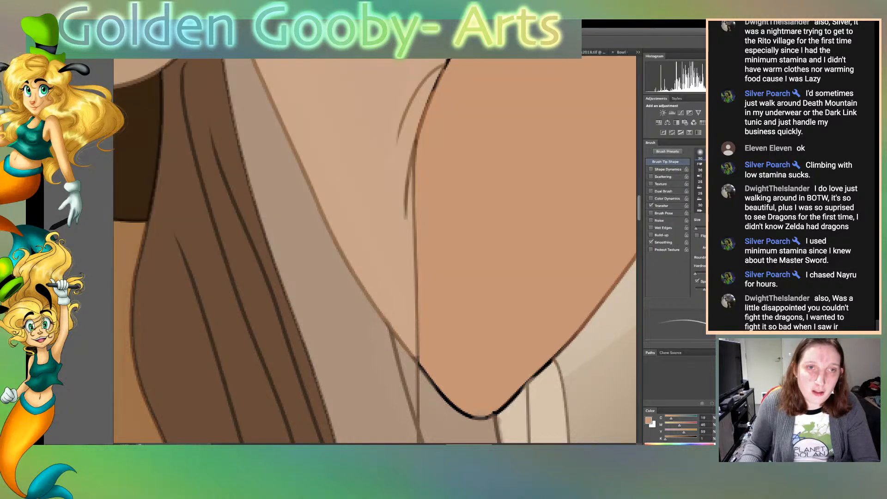
Brush the skin tone over the remaining black outline from the elbow crease up to the background gap below the cuff
scroll(374, 250, "up", 2)
scroll(374, 249, "up", 4)
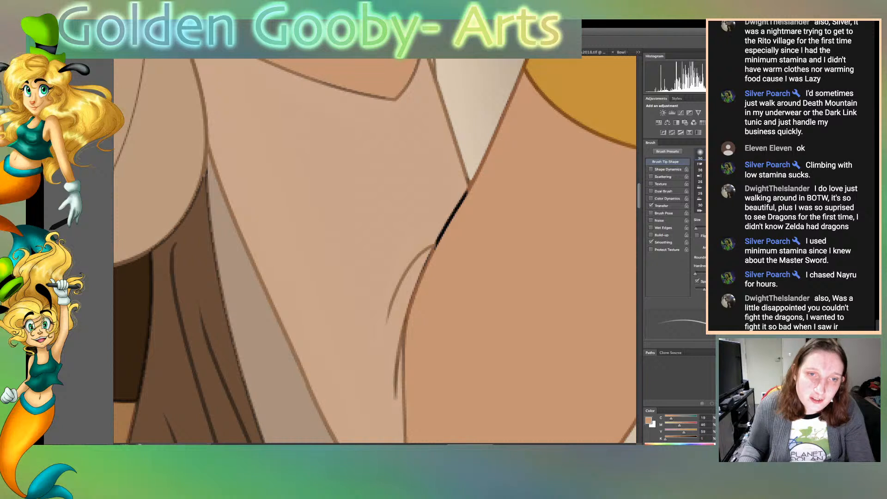
left_click_drag(436, 245, 468, 190)
scroll(462, 199, "down", 1)
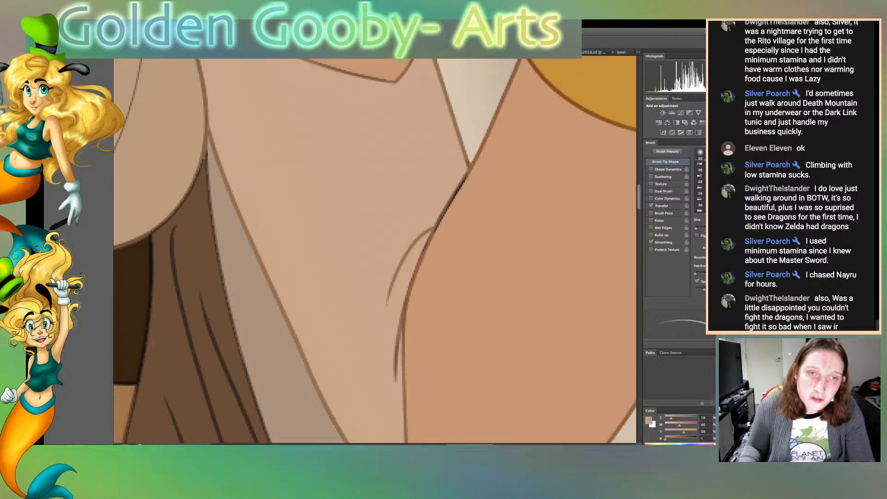
left_click_drag(435, 231, 450, 204)
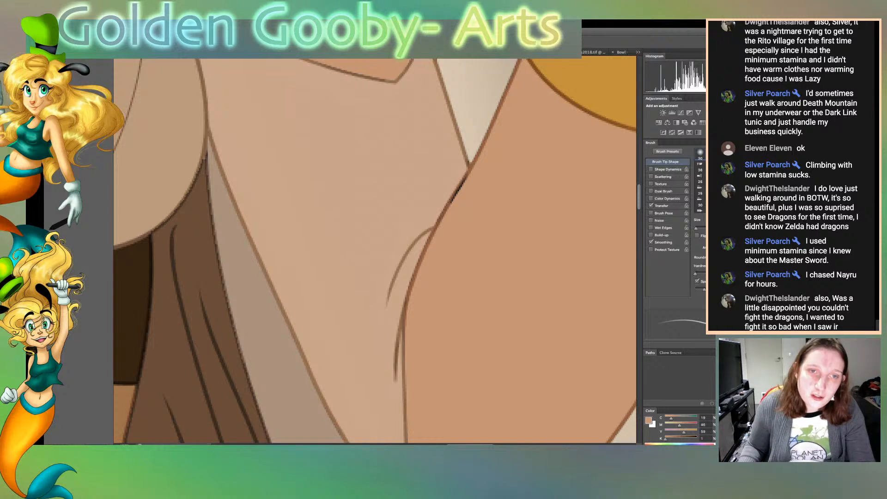
left_click_drag(450, 203, 466, 176)
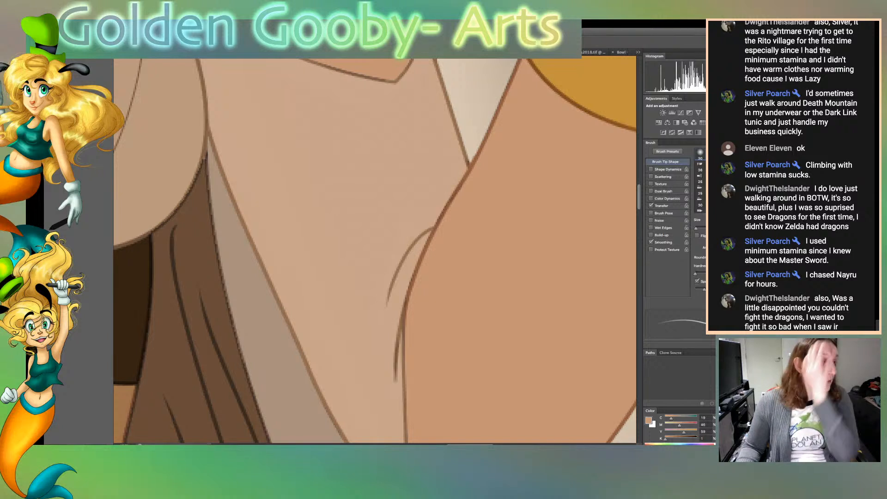
Sample the arm's skin tone and brush it over the black outline around the pointed elbow tip on the latte-cup side
left_click(429, 203, "alt")
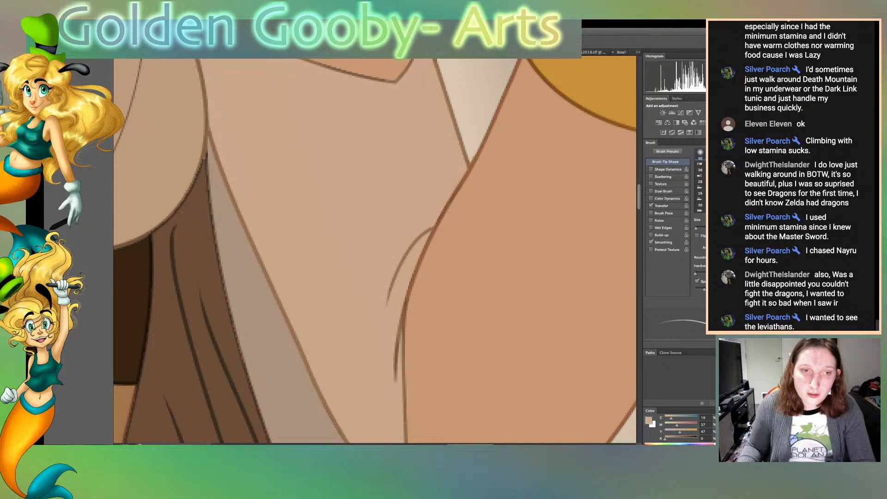
scroll(374, 249, "down", 2)
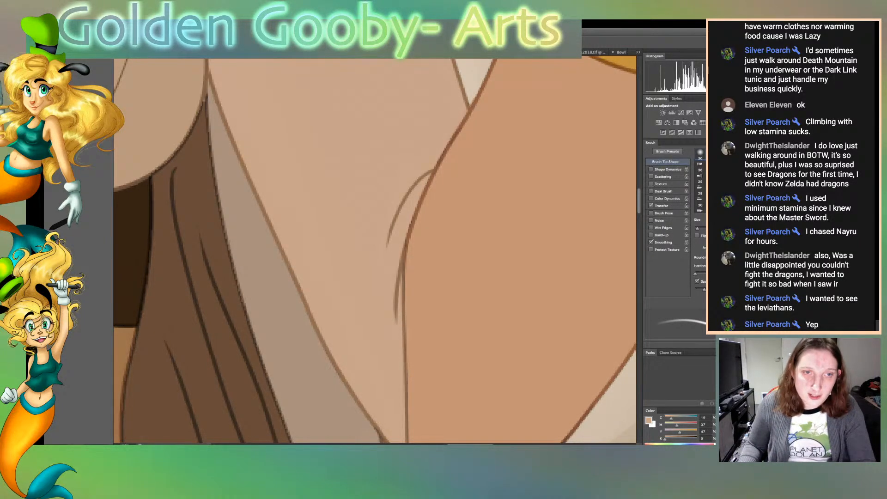
scroll(374, 251, "down", 5)
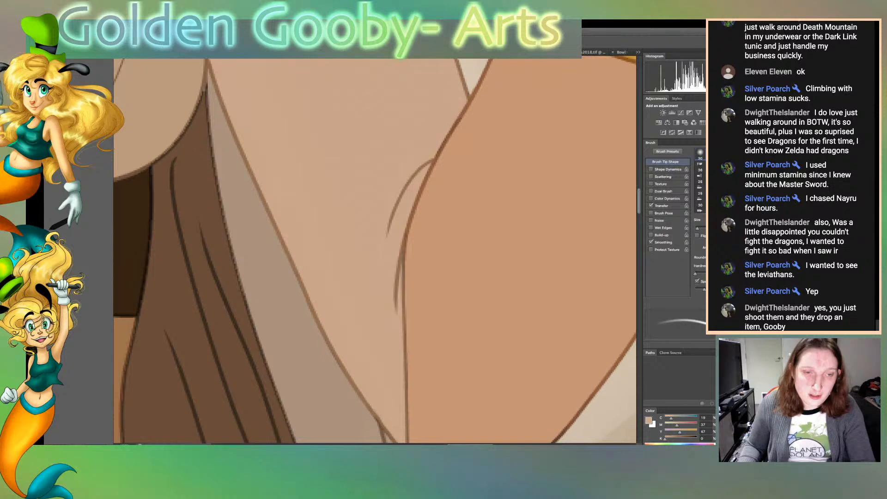
scroll(375, 251, "down", 3)
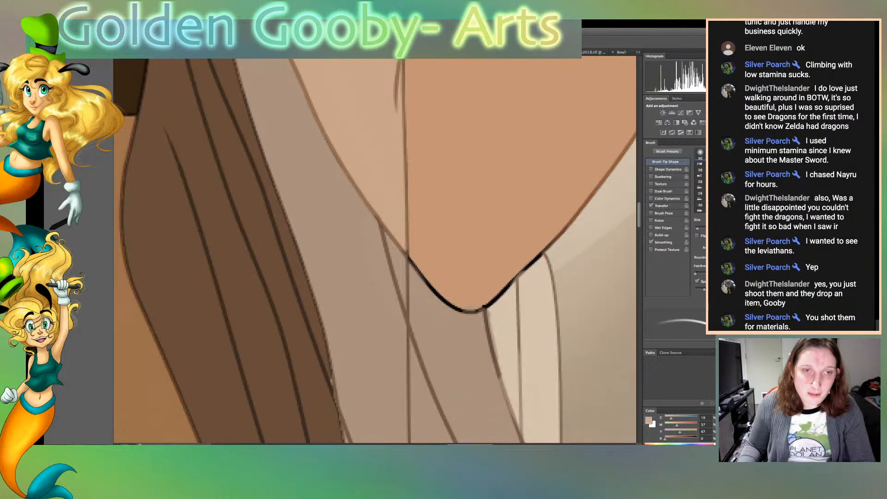
key("[")
key("[")
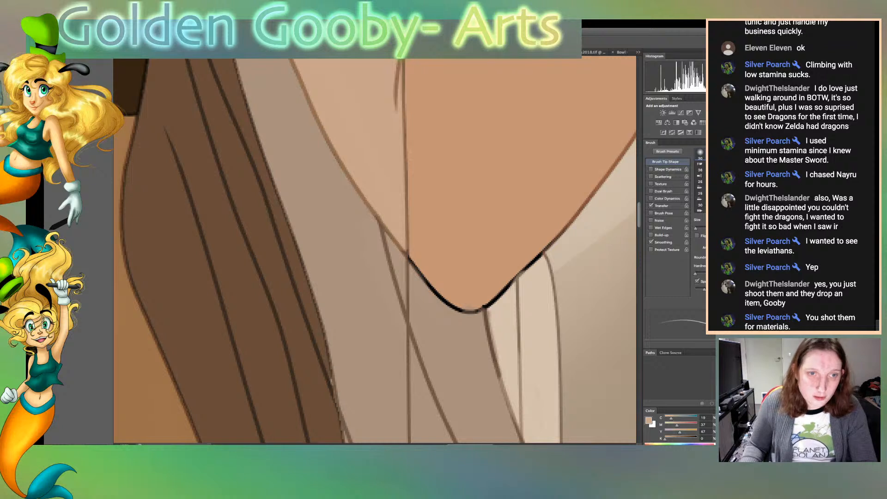
scroll(375, 250, "left", 1)
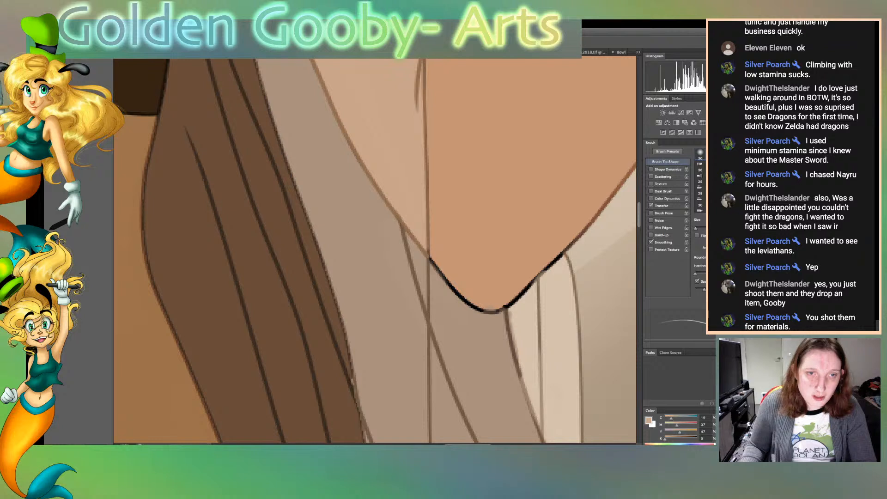
scroll(375, 251, "left", 4)
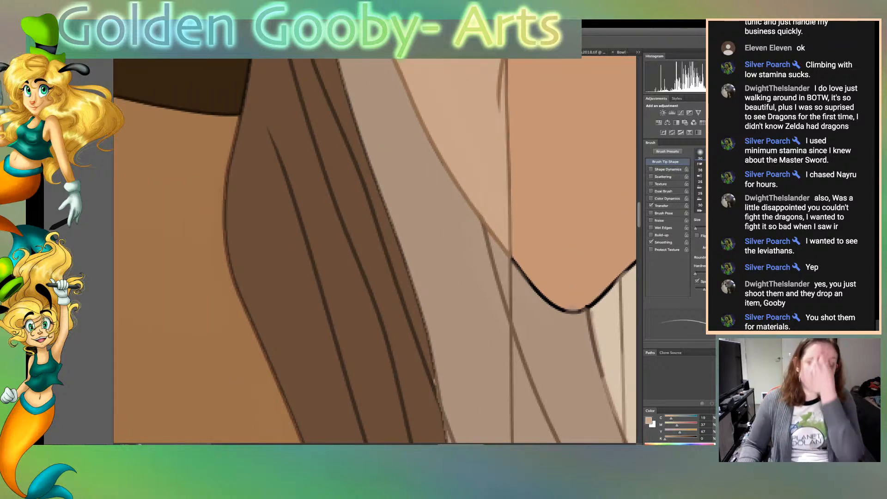
key("i")
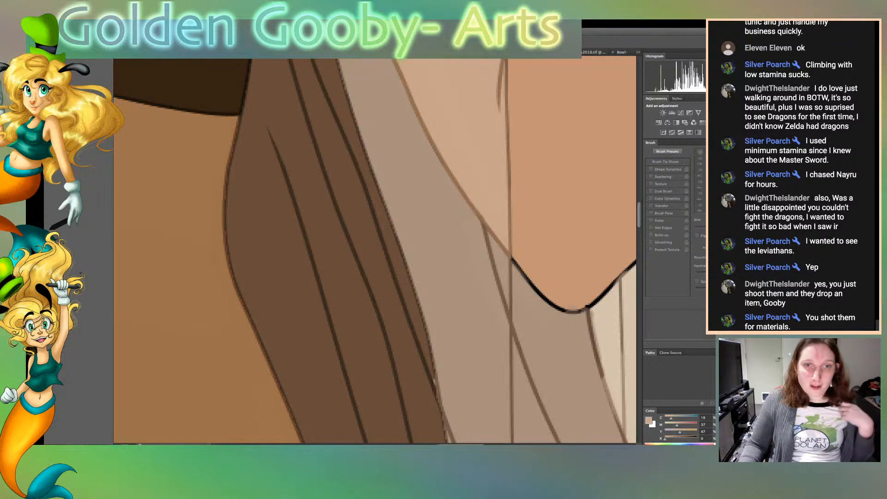
scroll(375, 251, "right", 1)
left_click(565, 208)
key("b")
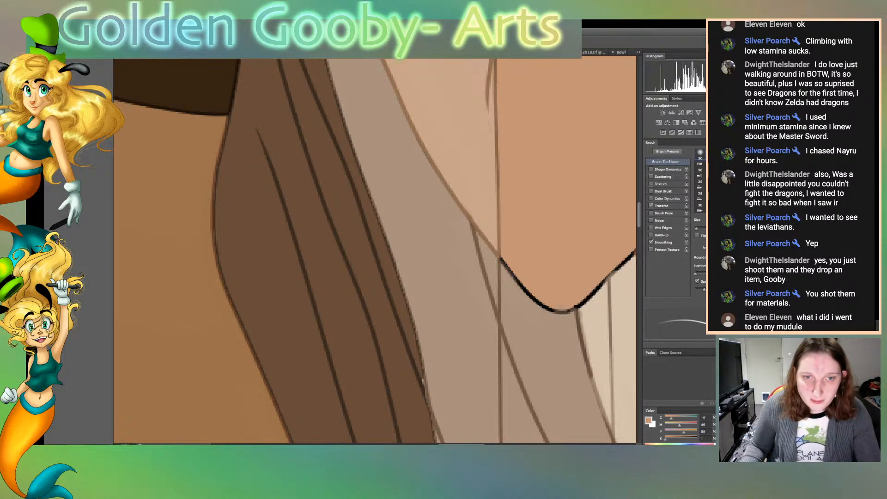
mouse_move(502, 260)
left_mouse_down()
mouse_move(558, 313)
mouse_move(627, 259)
left_mouse_up()
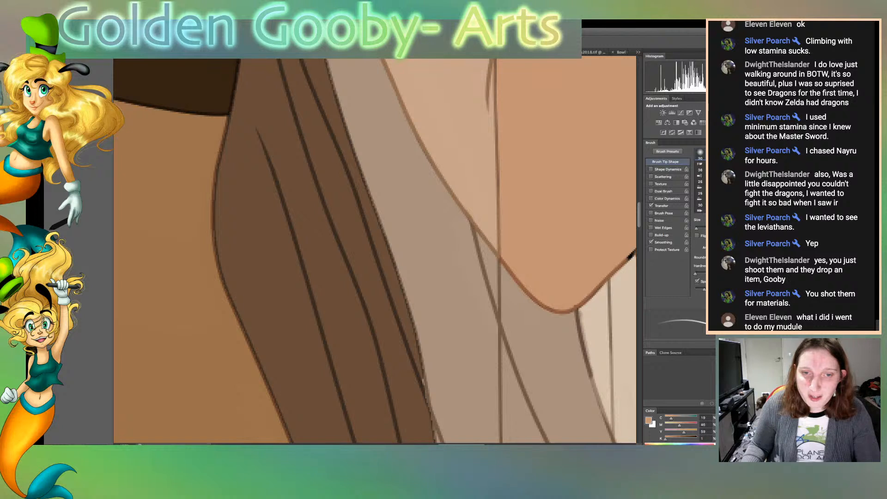
left_click_drag(629, 256, 447, 257)
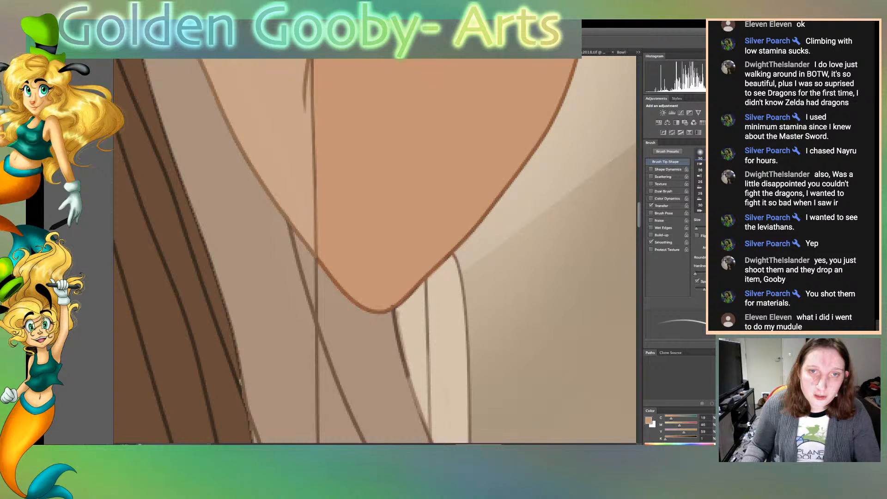
Sample the sheer sleeve's tone and brush it over the dark sleeve edge just below the elbow on the latte-cup side
scroll(375, 249, "left", 1)
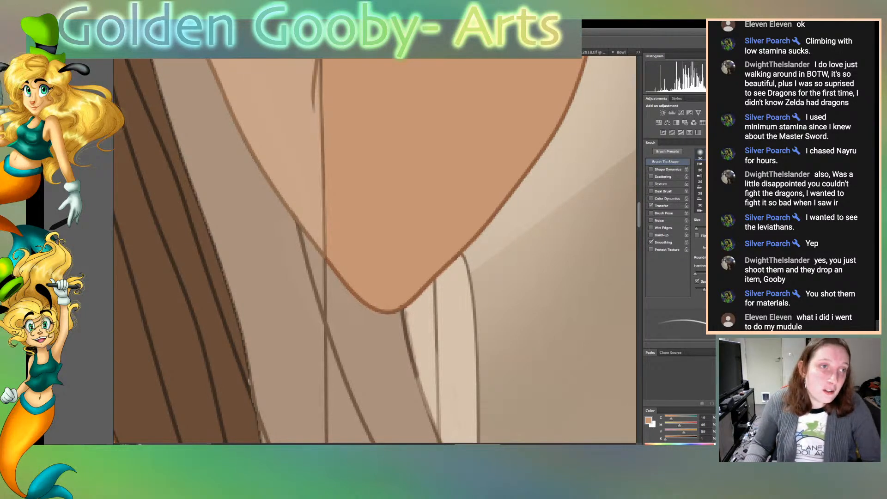
key("i")
left_click(312, 217)
key("b")
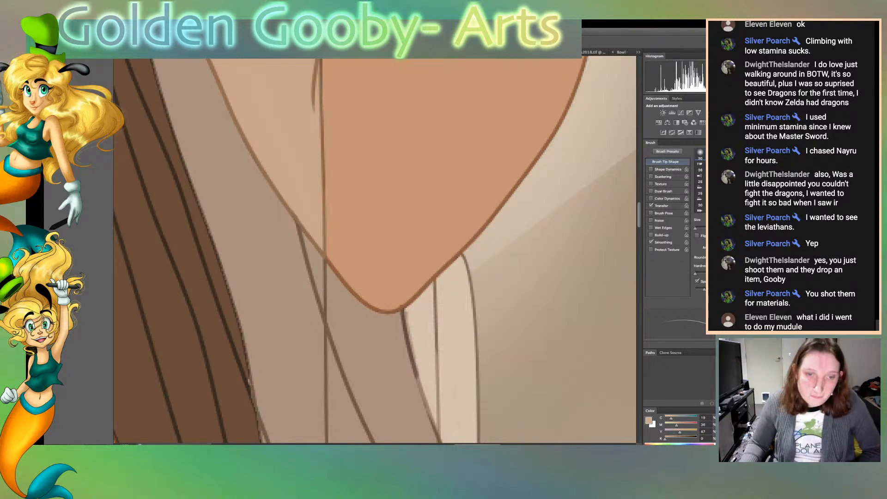
scroll(374, 251, "down", 5)
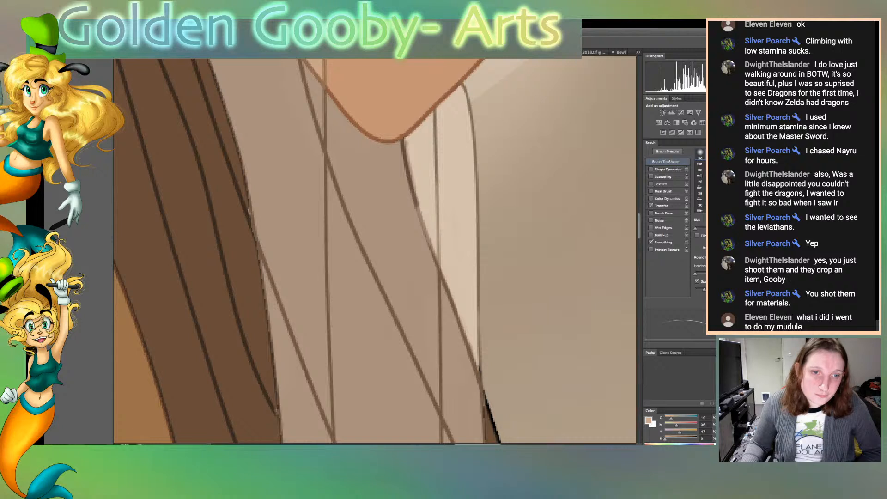
key("i")
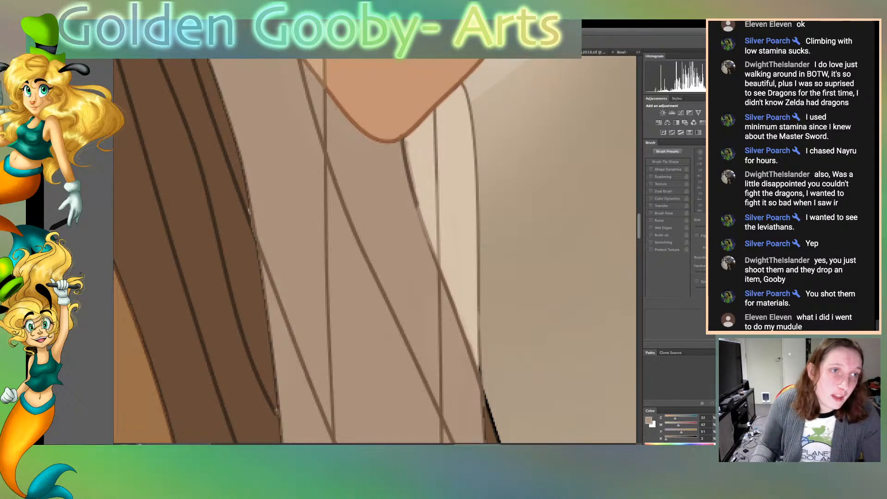
key("b")
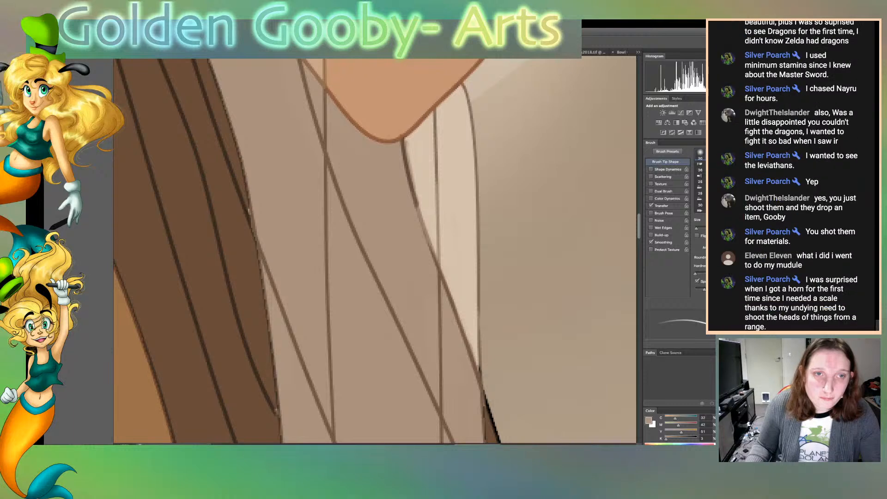
scroll(318, 251, "down", 1)
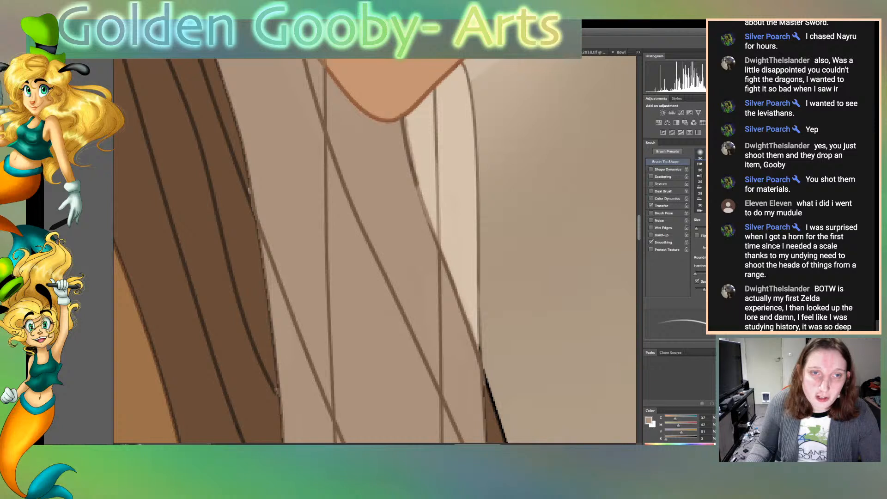
left_click_drag(417, 186, 448, 265)
scroll(375, 250, "left", 2)
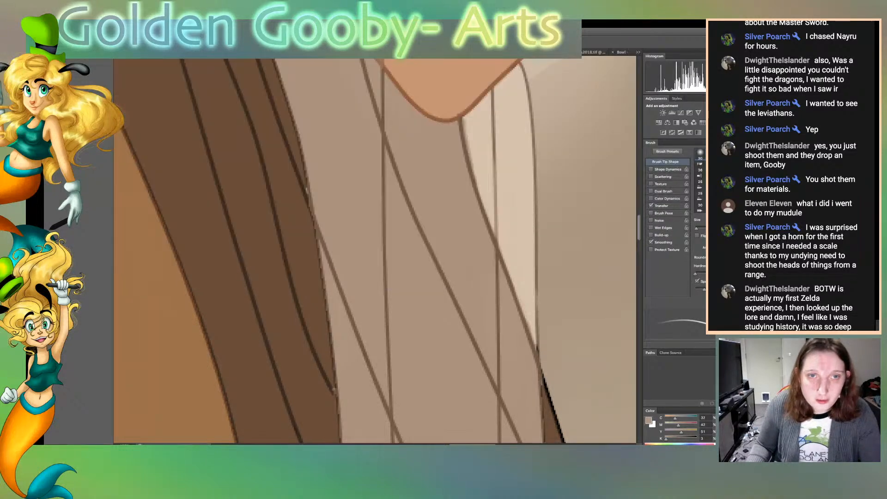
Inspect the sleeves, hair, dress and hem for leftover black outlines, then check the whole illustration
scroll(375, 249, "down", 3)
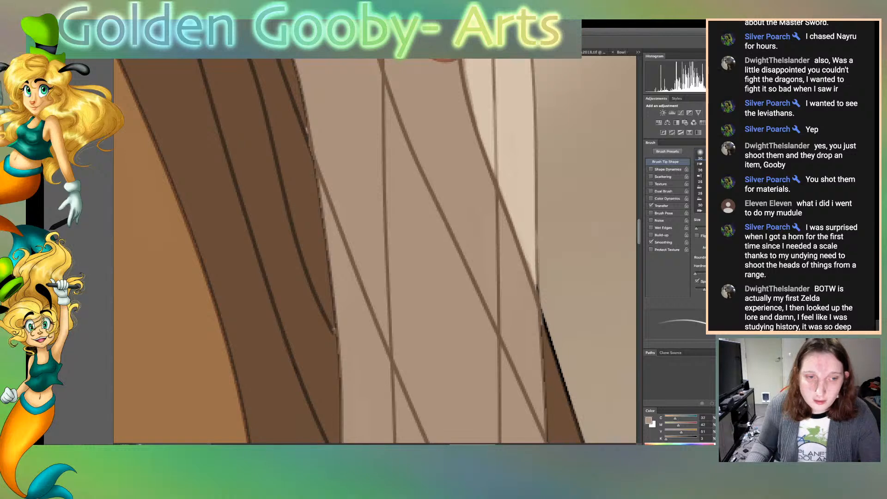
scroll(374, 249, "down", 5)
scroll(374, 250, "down", 2)
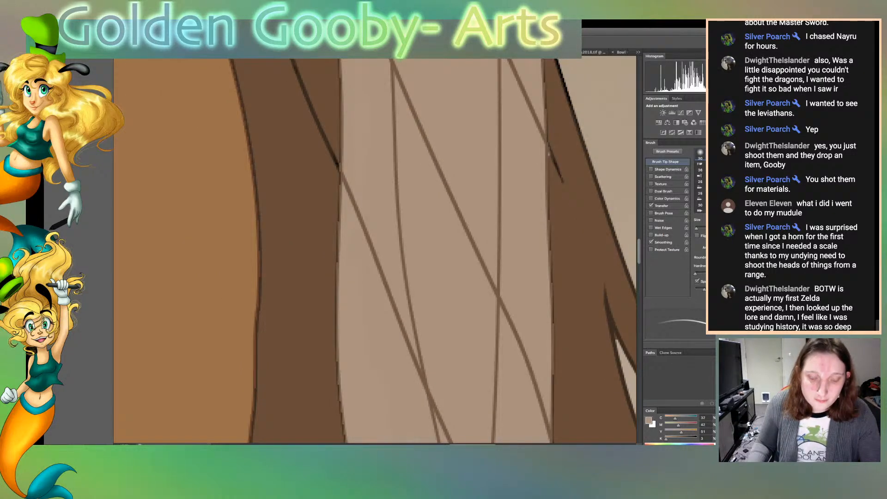
key("ctrl+0")
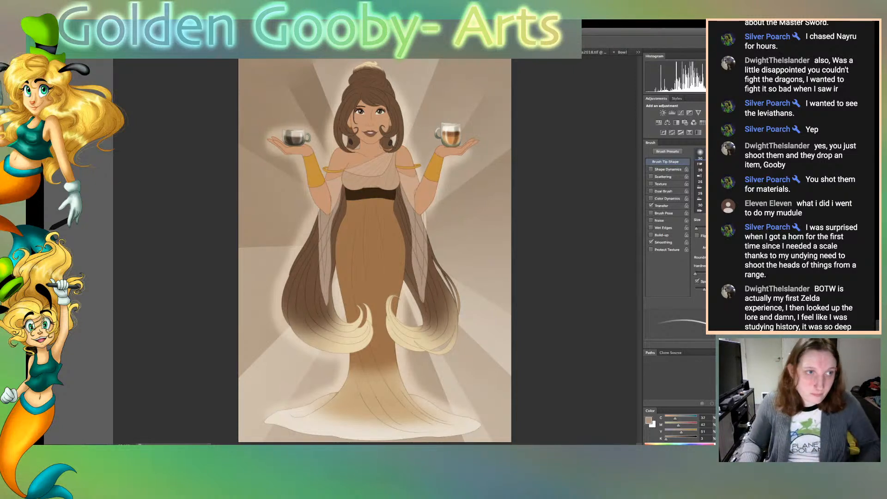
key("v")
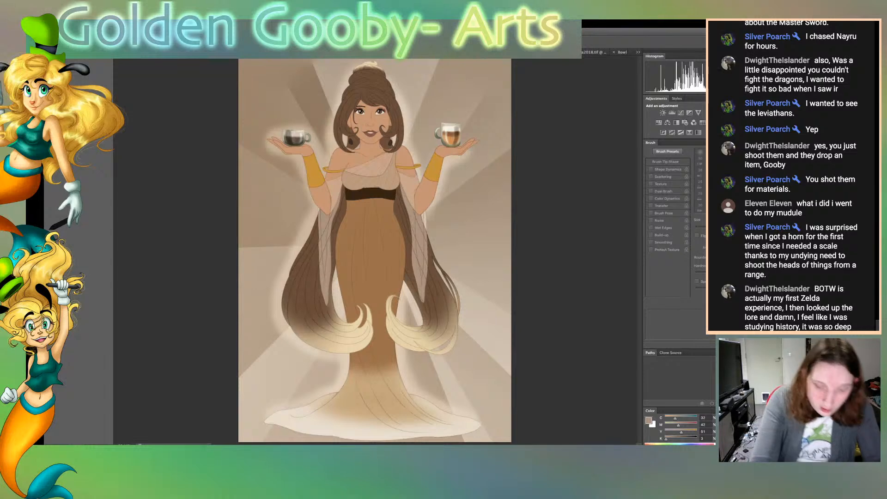
key("super+plus")
key("super+plus")
key("super+plus")
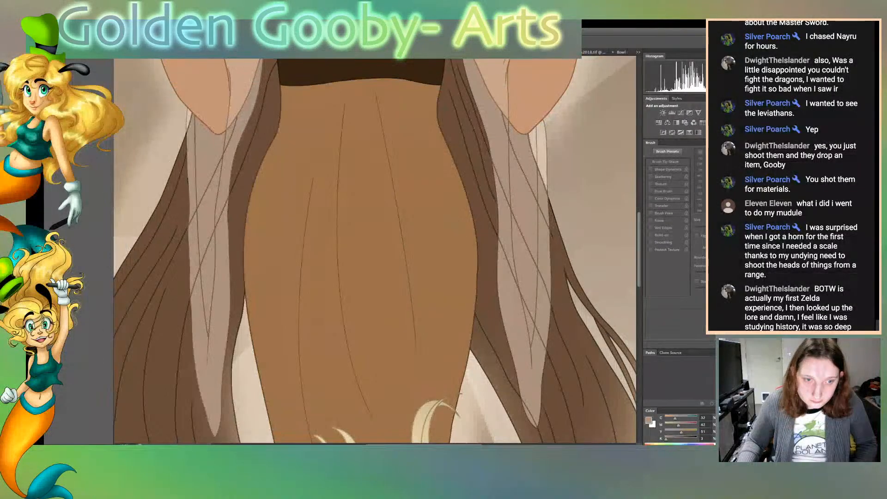
scroll(374, 249, "down", 10)
scroll(375, 250, "down", 10)
scroll(375, 250, "up", 7)
scroll(374, 249, "down", 5)
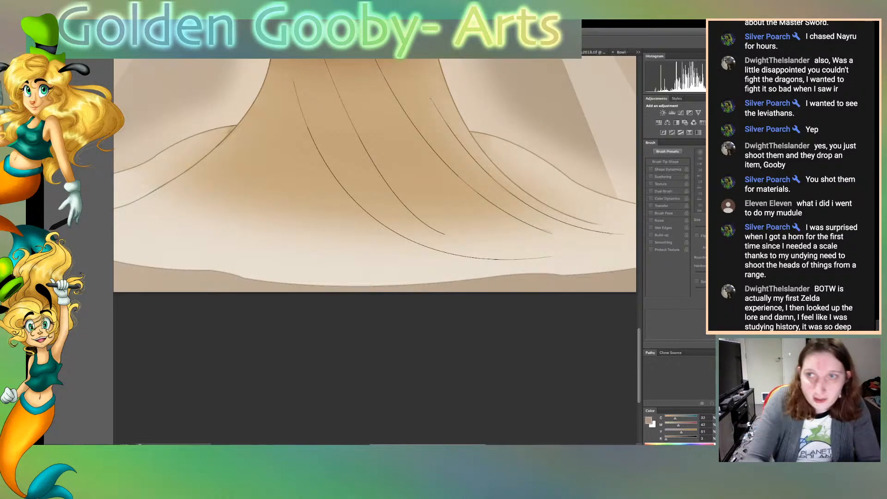
key("ctrl+0")
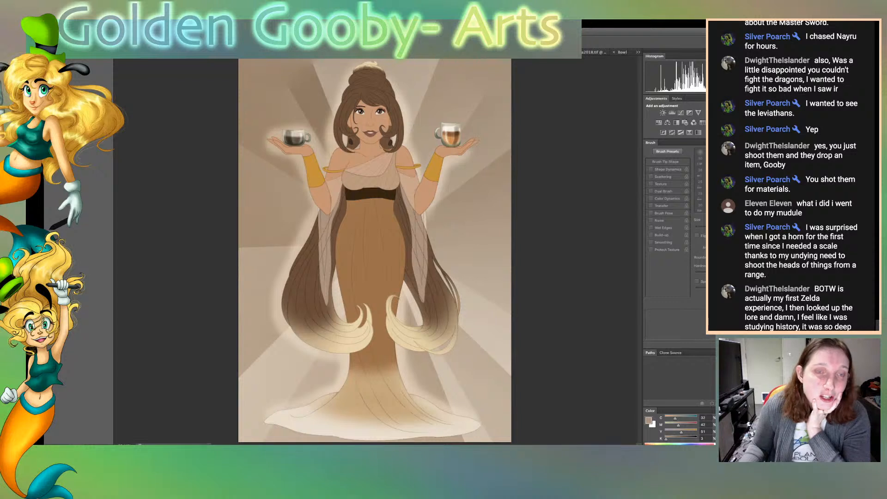
Add the artist's signature dated 2020 as faint, light lettering in the background above the black-coffee cup
key("ctrl+Tab")
key("ctrl+Tab")
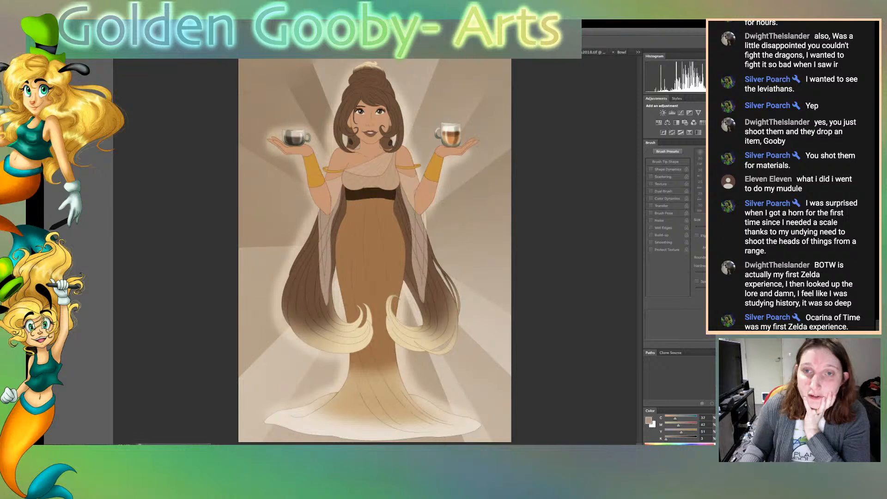
key("ctrl+Tab")
key("ctrl+Tab")
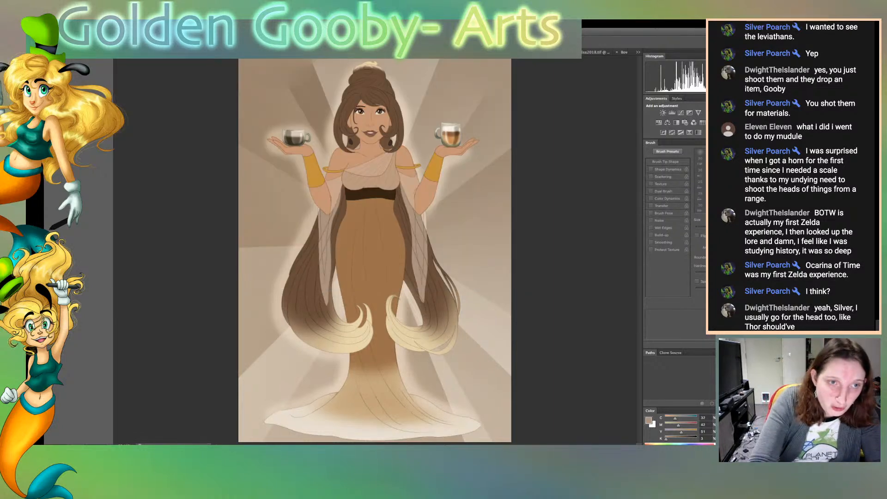
key("super+plus")
key("super+plus")
key("super+plus")
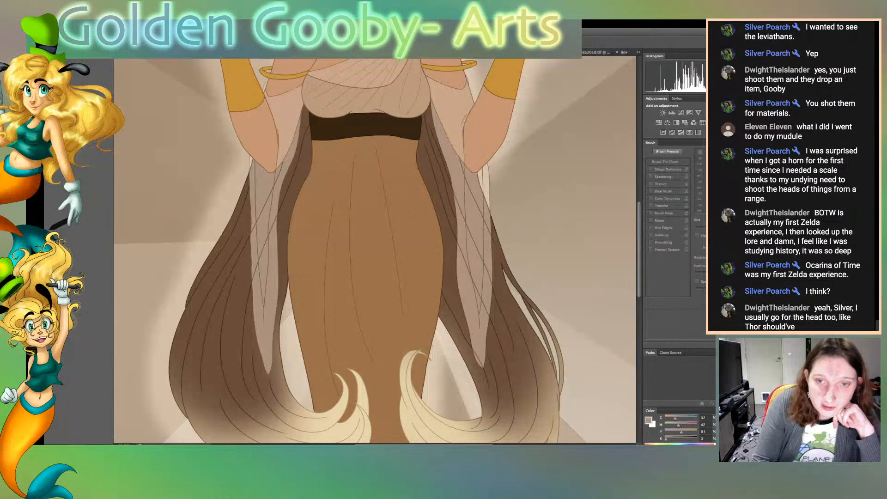
scroll(374, 251, "up", 5)
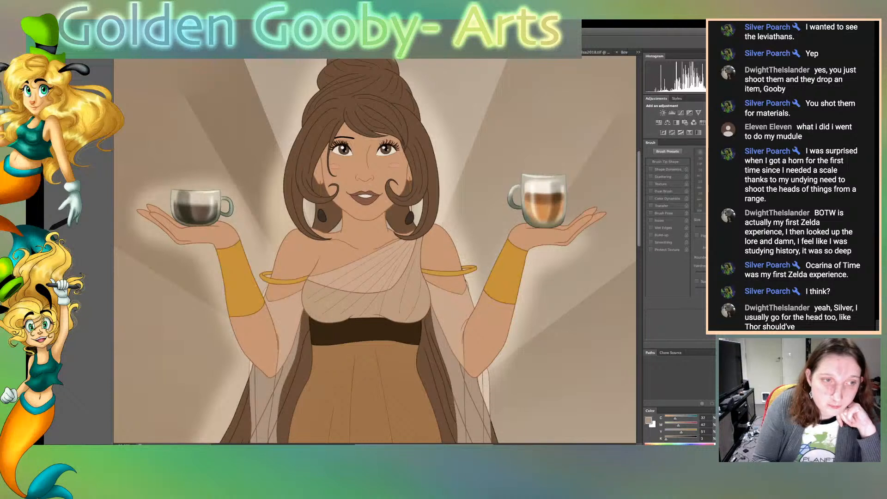
scroll(375, 250, "left", 3)
key("b")
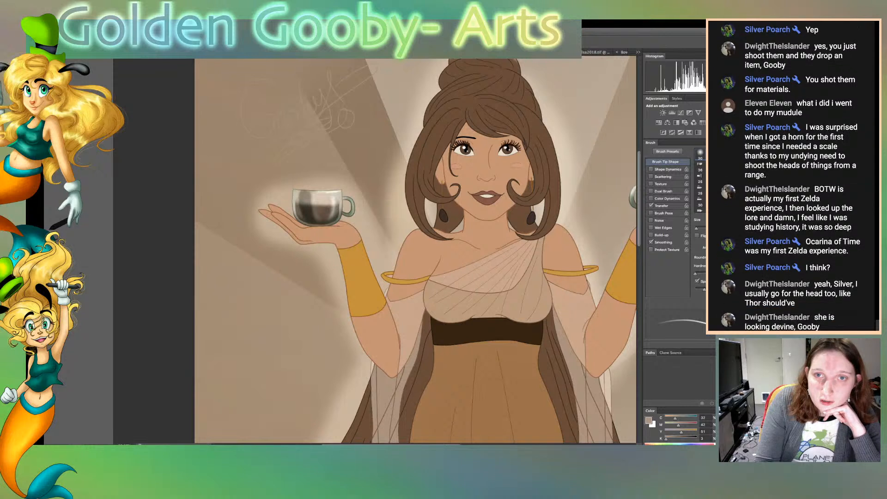
key("super+z")
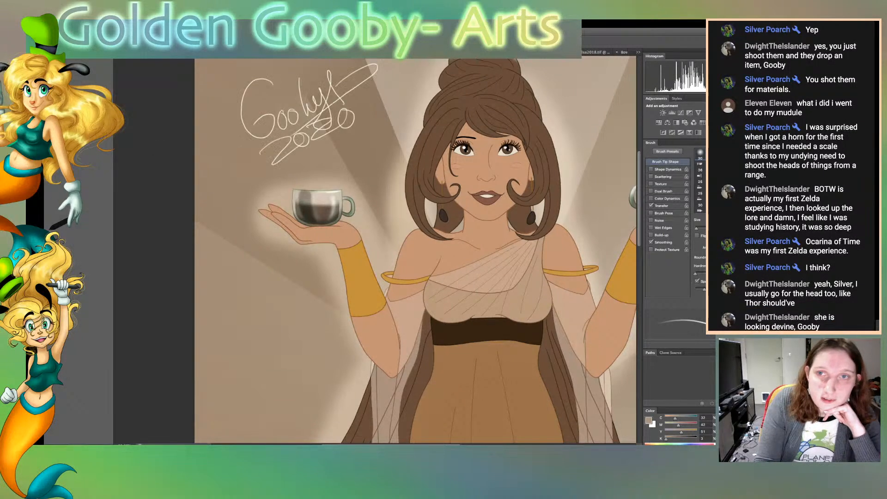
key("super+z")
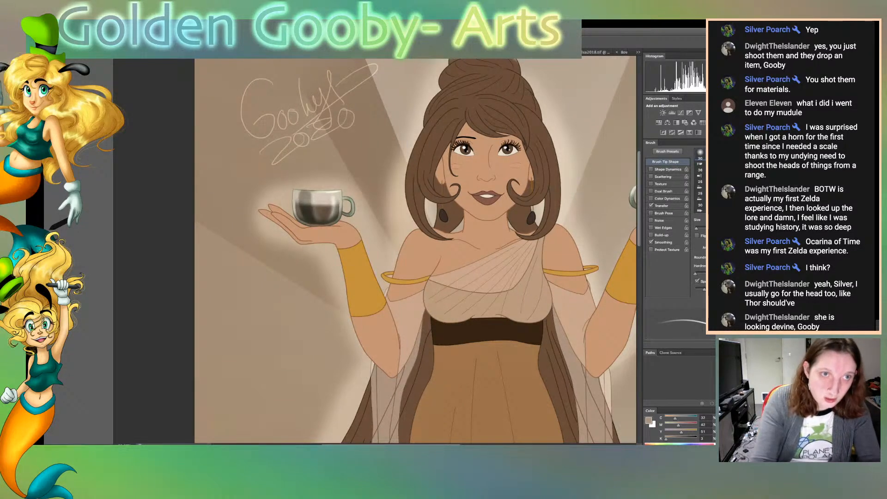
Move the signature to the background beside the lower skirt, beneath the hair on the black-coffee side, and save the illustration
key("super+minus")
key("super+minus")
key("super+minus")
key("super+minus")
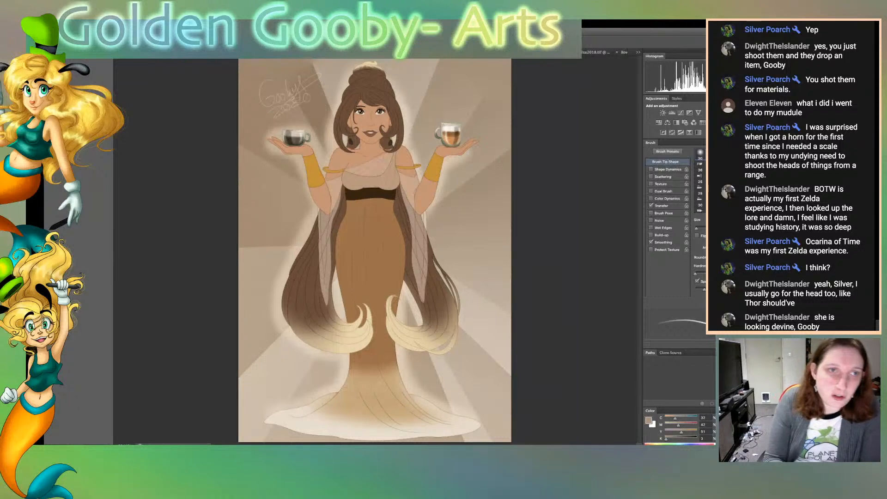
key("v")
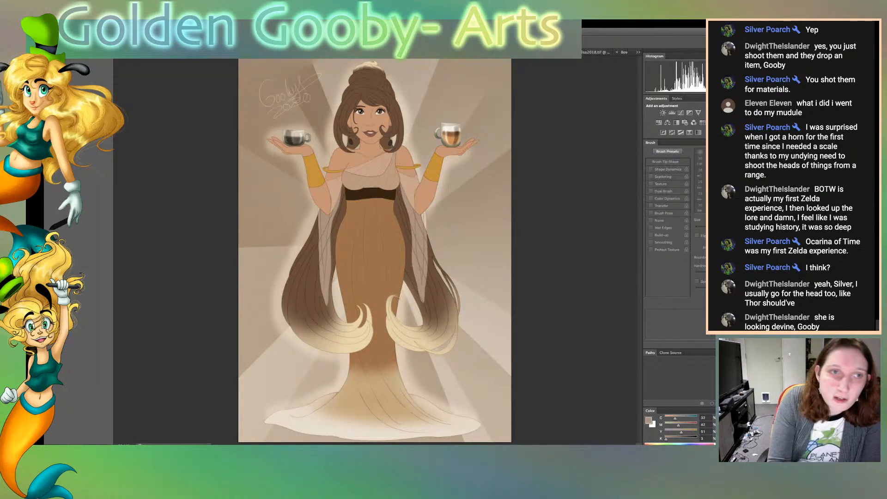
left_click_drag(291, 98, 311, 380)
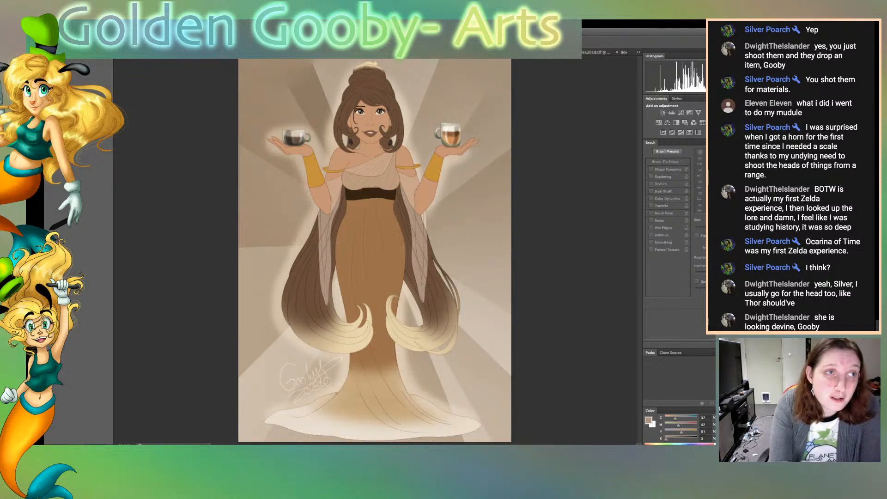
key("super+s")
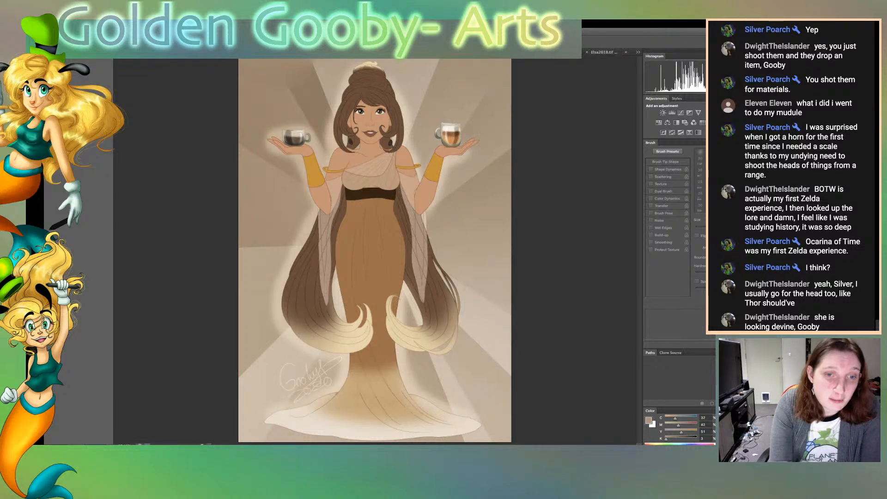
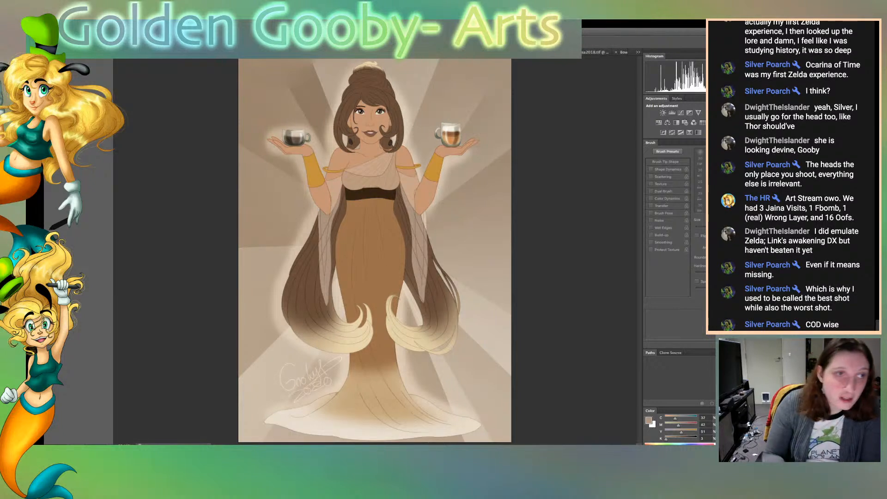
View the open paintings of the red-haired archer and the green-hatted blonde character, and return to the coffee goddess illustration
key("ctrl+Tab")
key("ctrl+Tab")
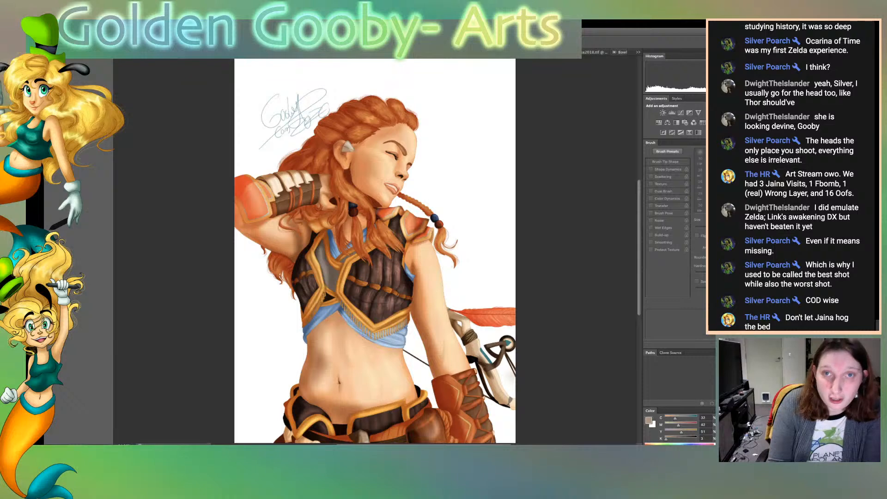
left_click(622, 52)
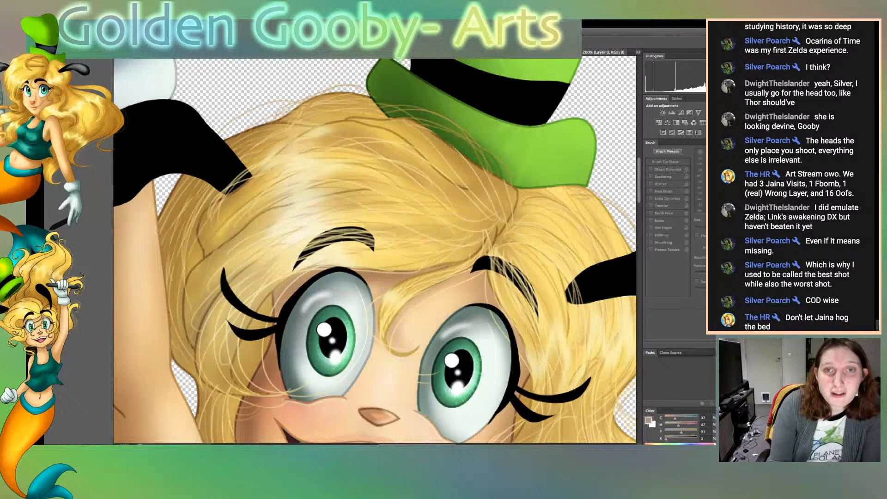
key("ctrl+Tab")
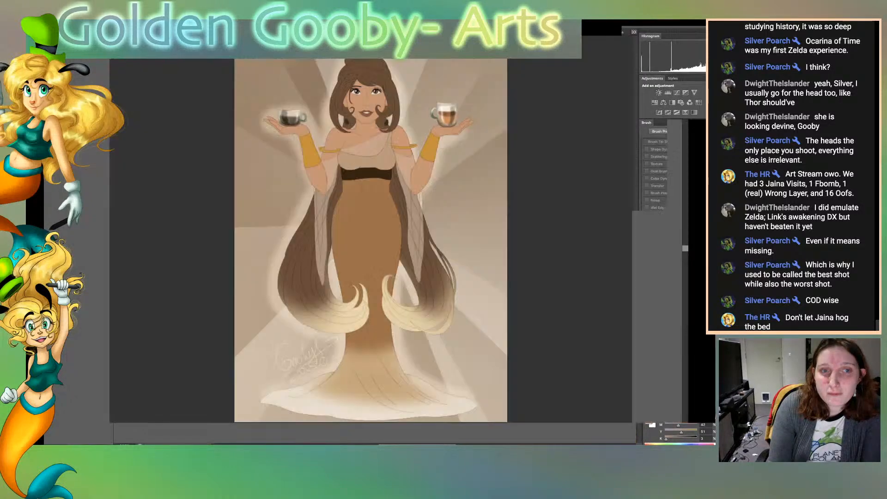
key("ctrl+Tab")
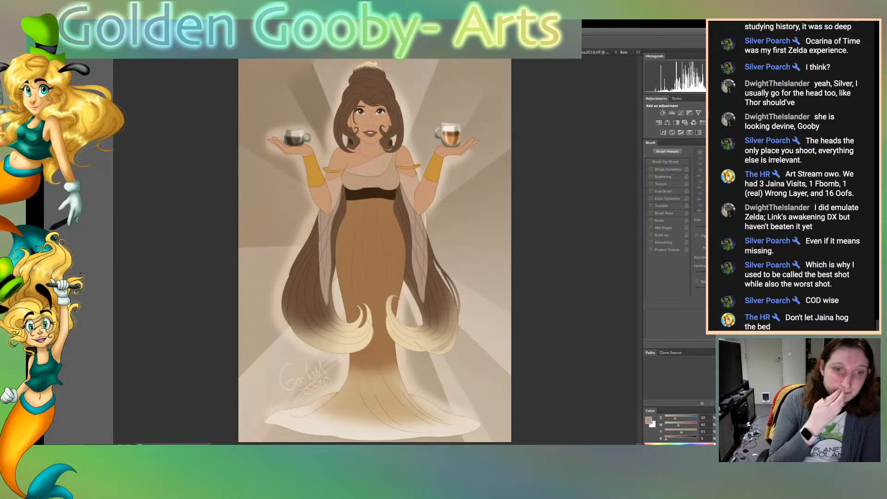